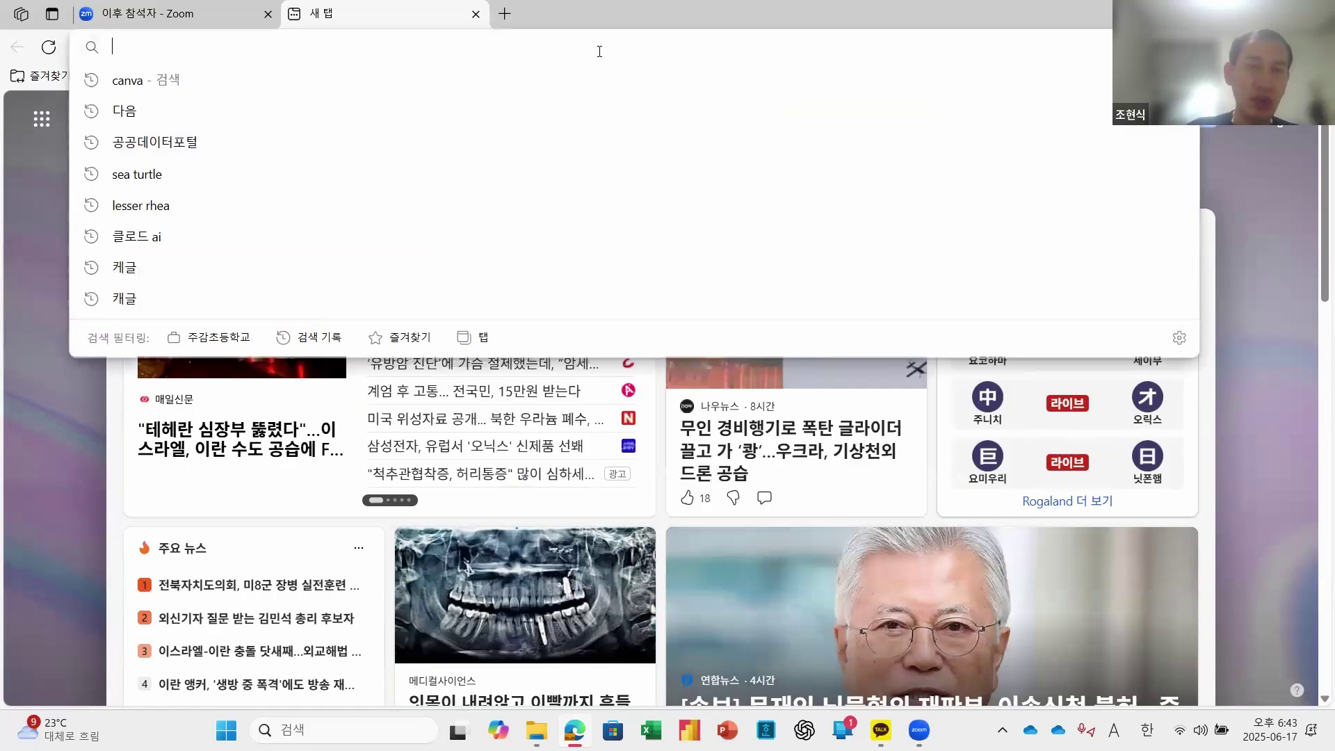
Step: Go to office.com and open the overview of available Microsoft 365 apps
text(o)
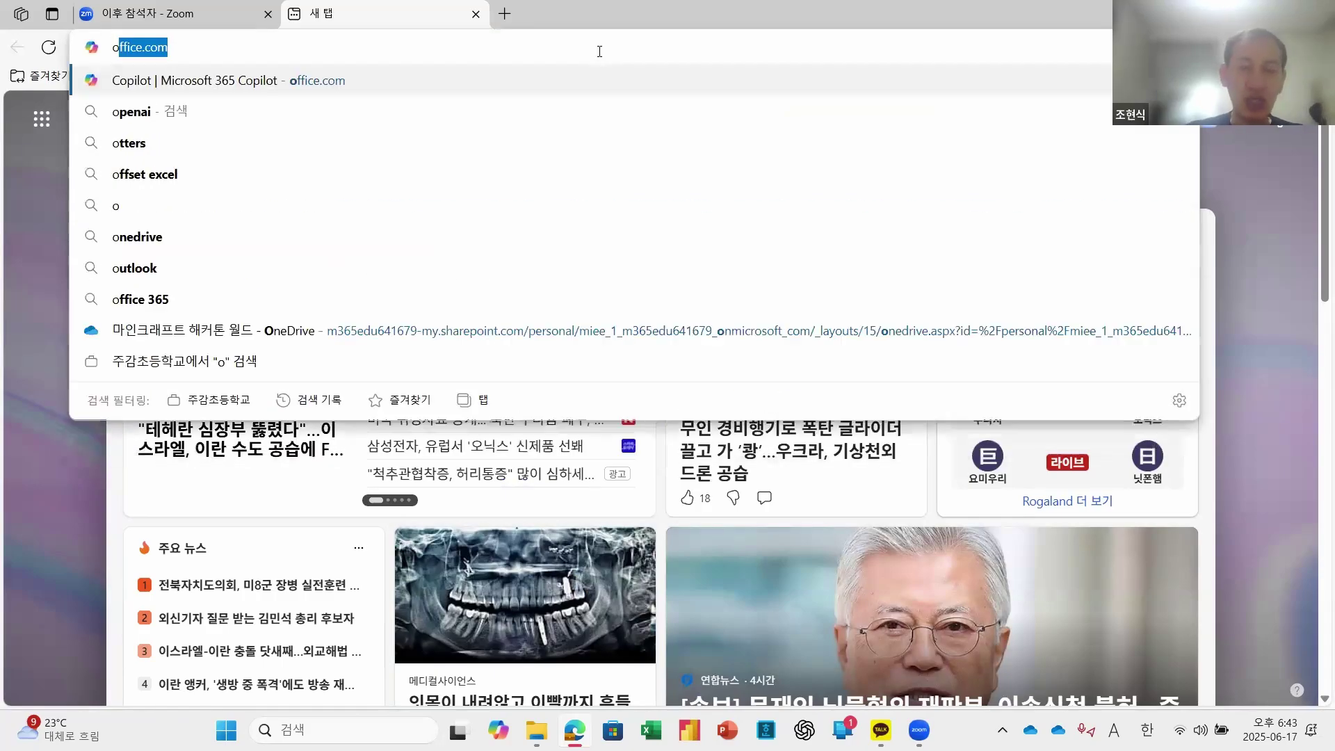
key(Return)
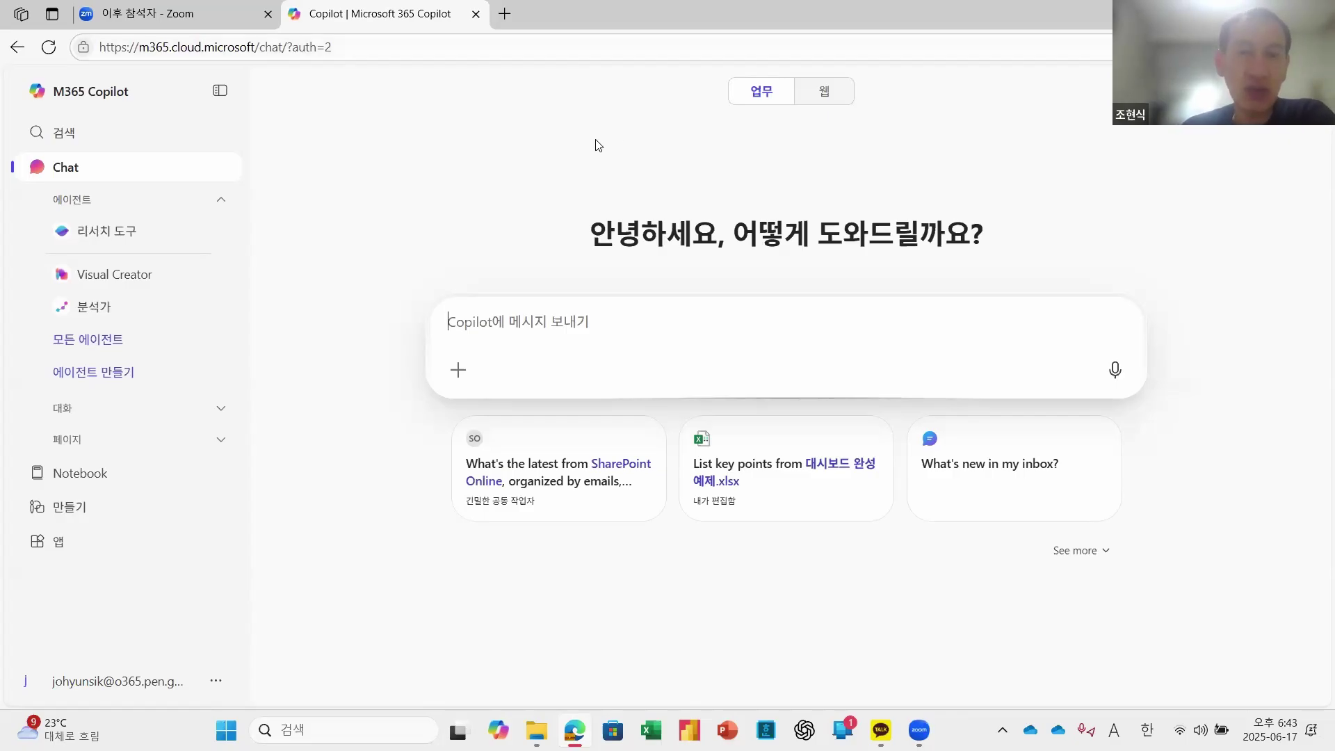
click(70, 554)
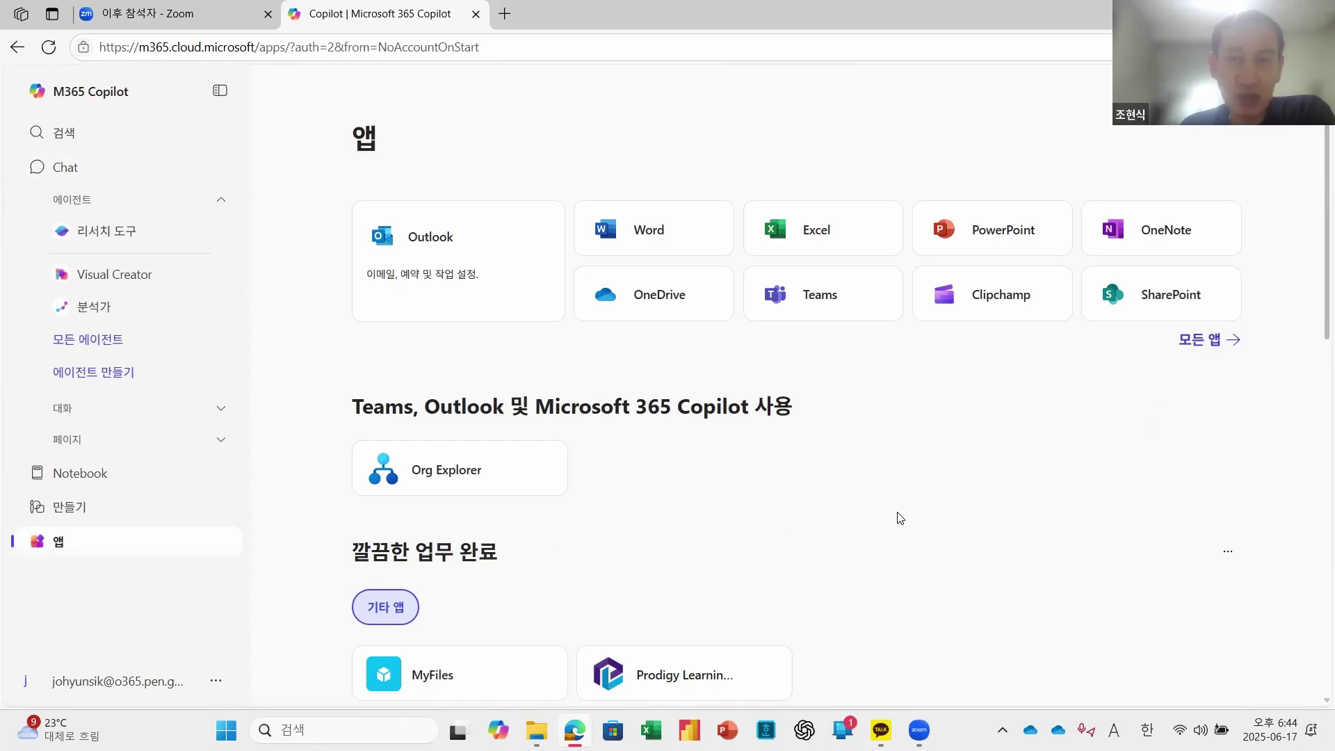
Step: Open Forms from the productivity (생산성) category of the app overview
scroll(901, 518, down, 1)
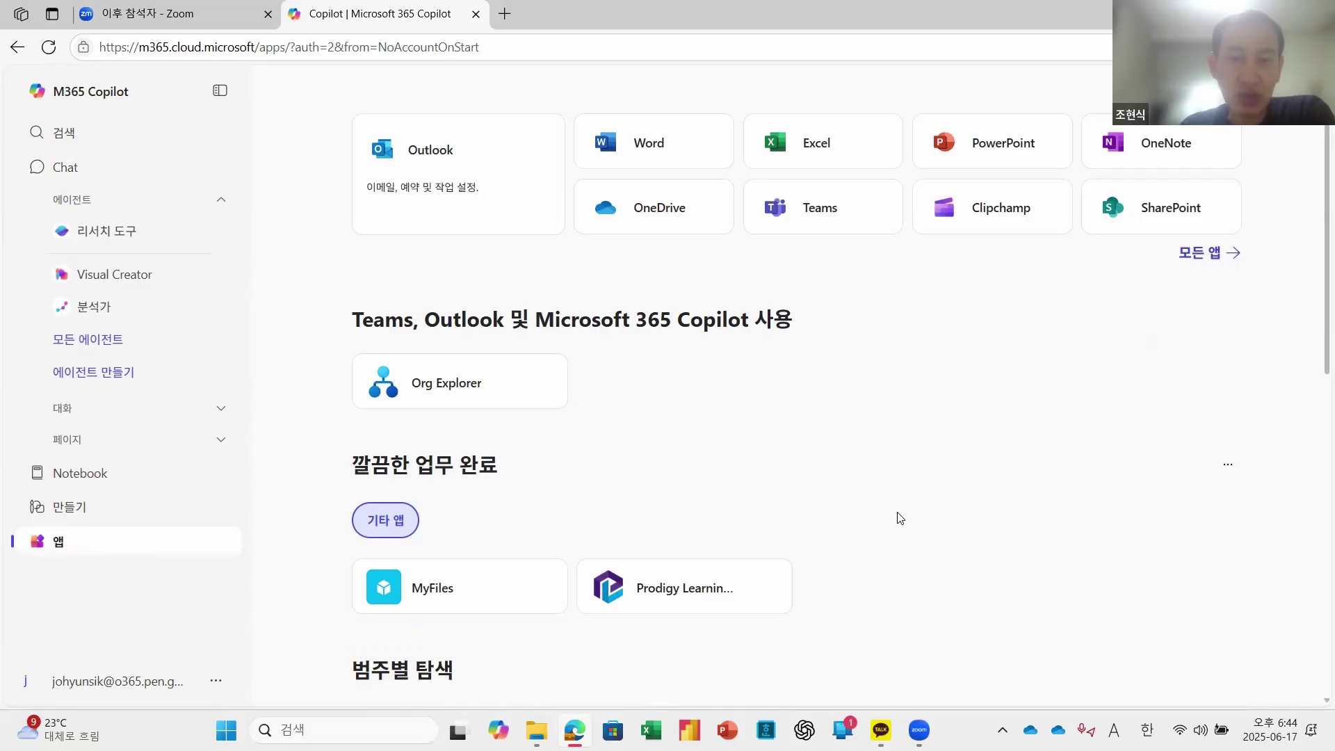
scroll(901, 518, down, 1)
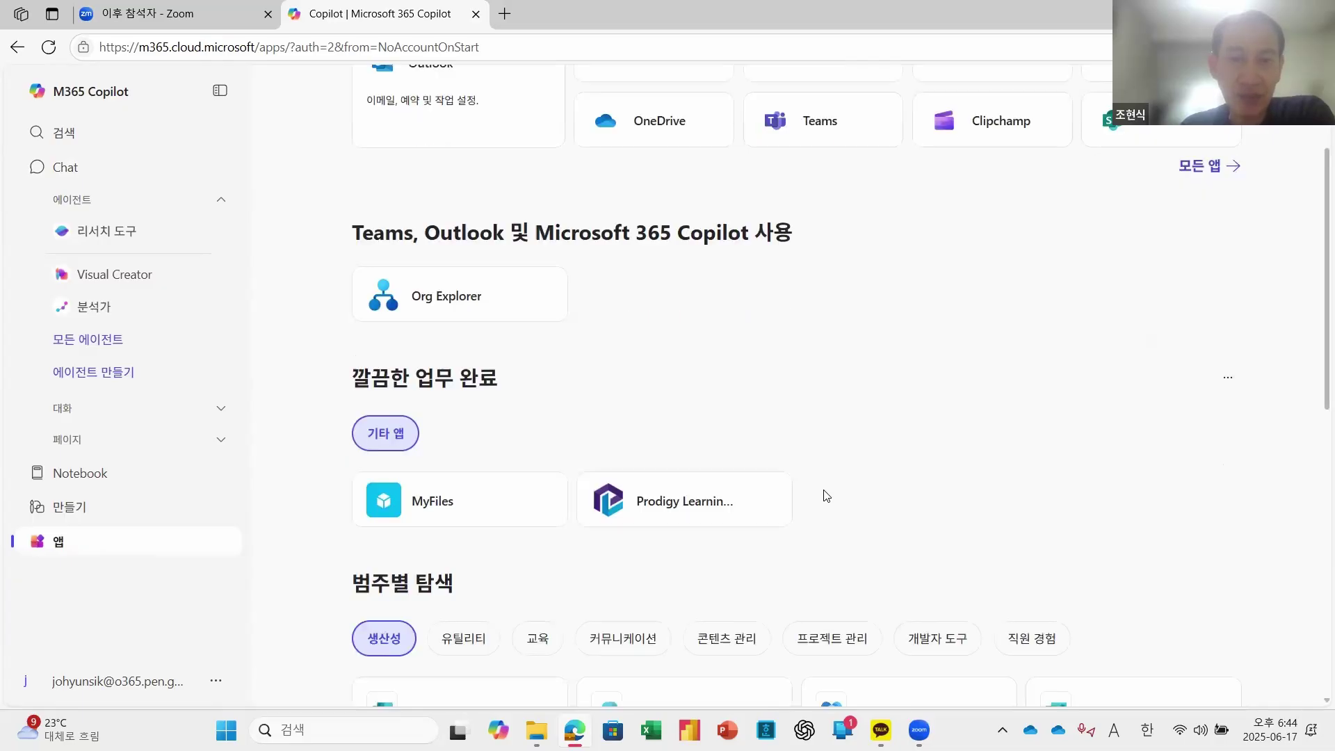
scroll(827, 496, down, 1)
scroll(827, 496, down, 4)
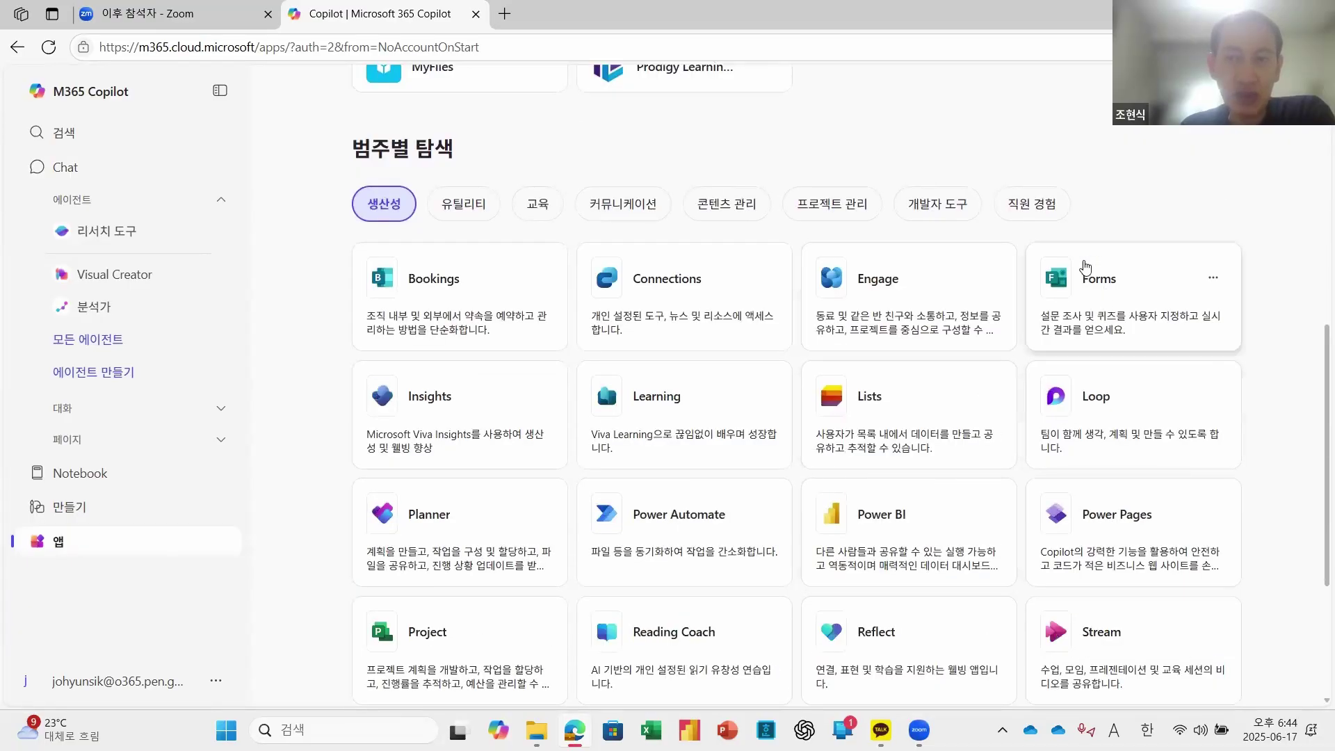
click(1102, 300)
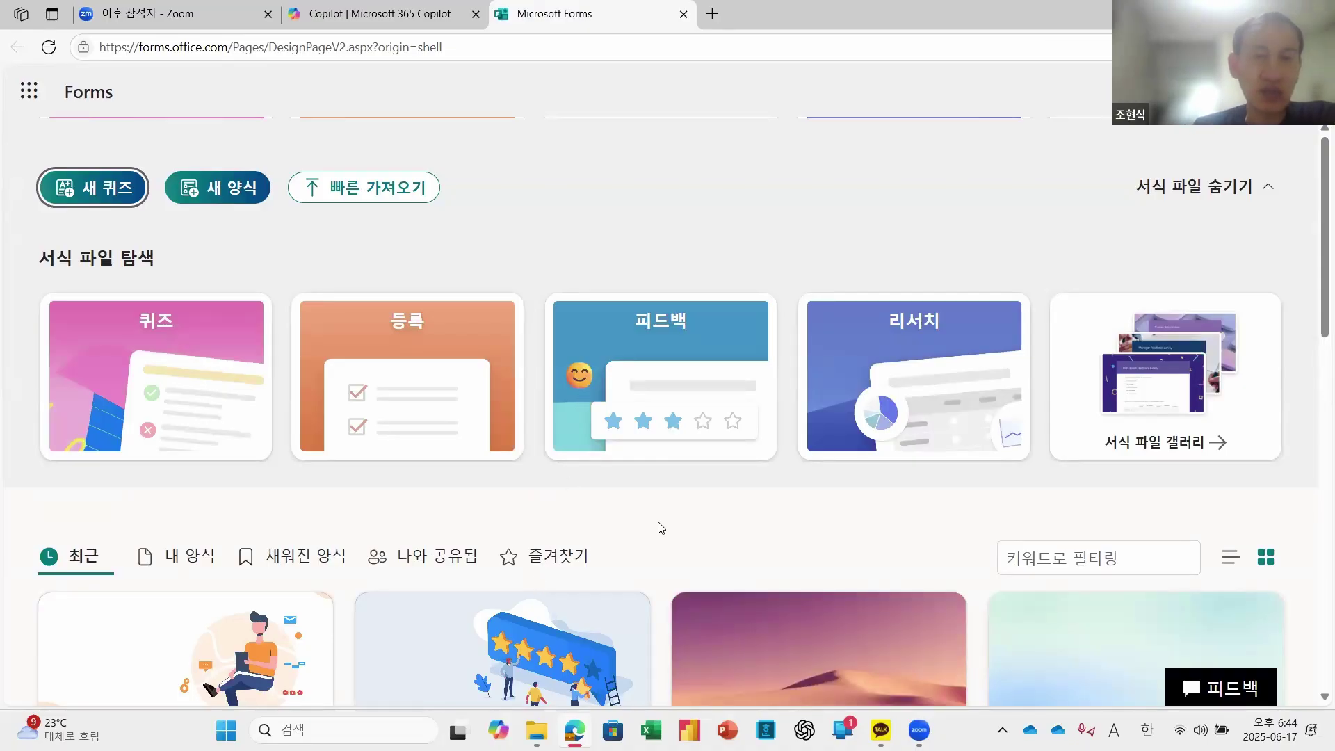
Step: Look through the creation options, templates and recent forms on the Forms home page
scroll(661, 528, down, 1)
scroll(661, 528, down, 1)
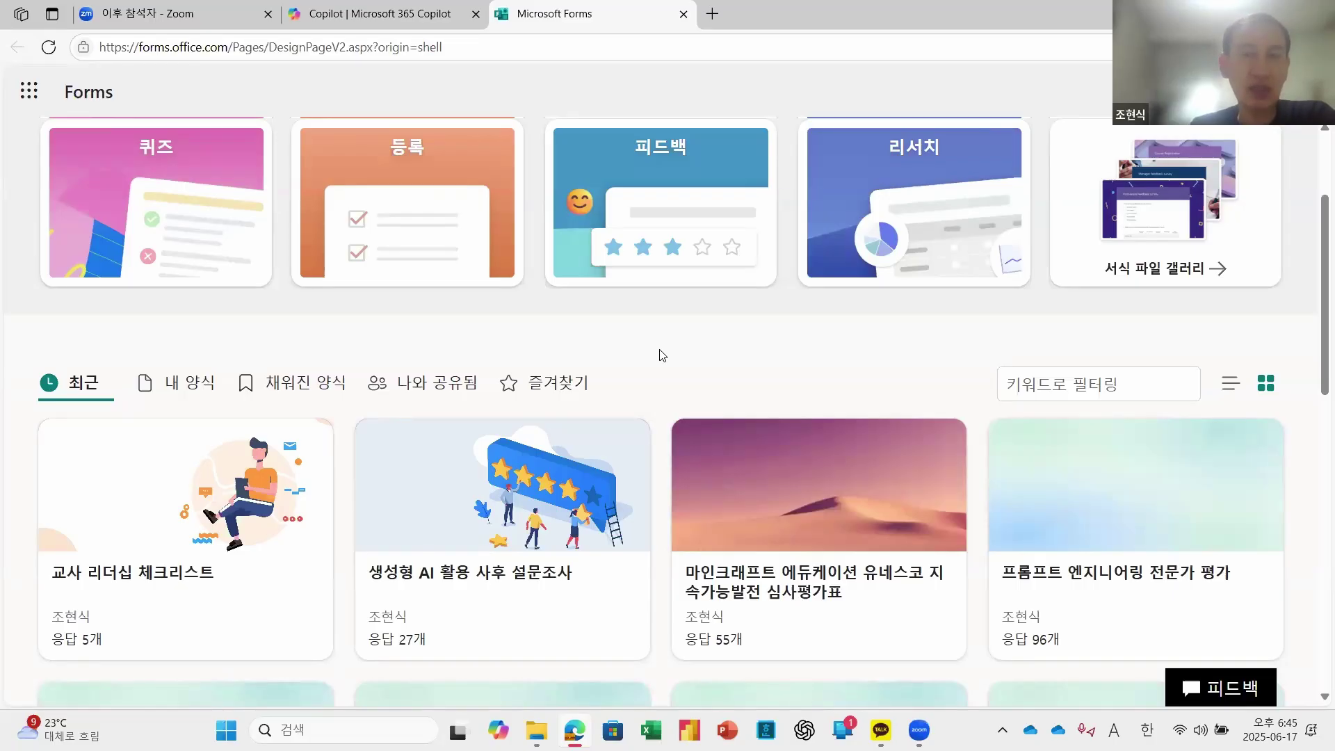
scroll(660, 351, up, 3)
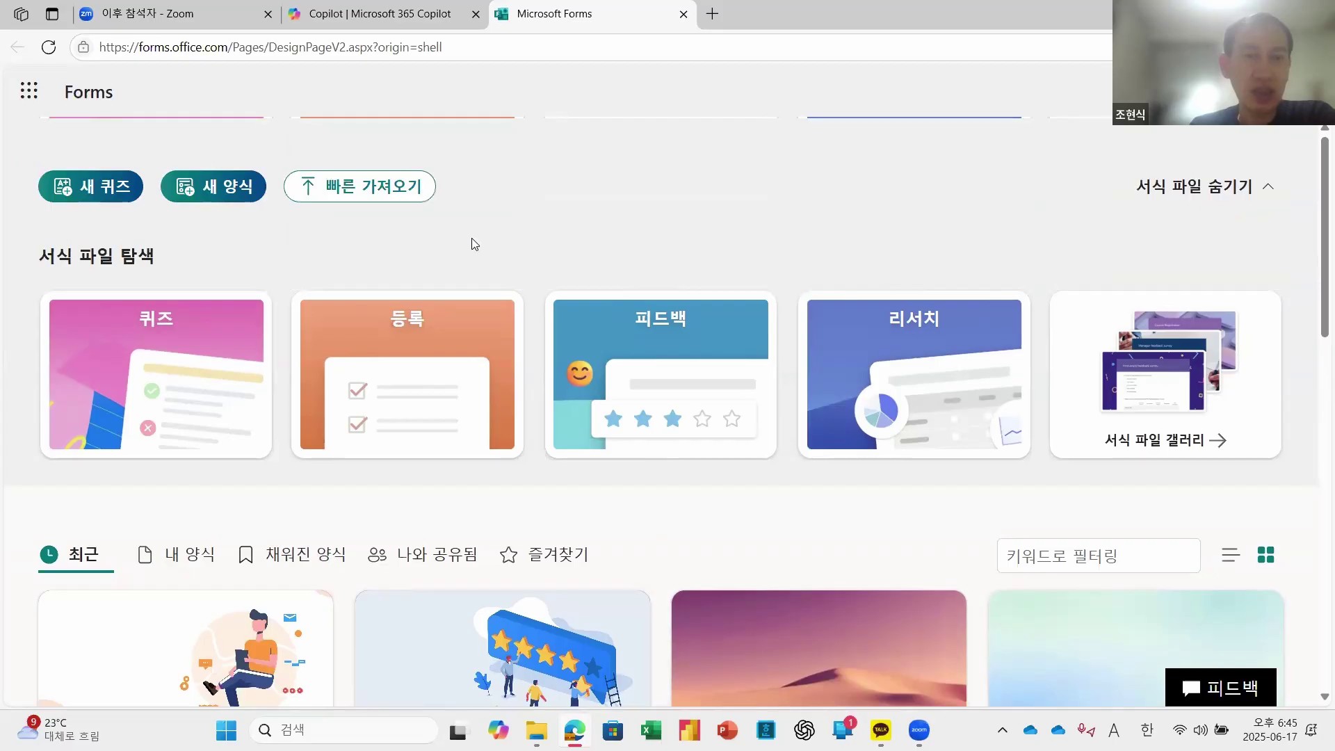
scroll(529, 242, down, 3)
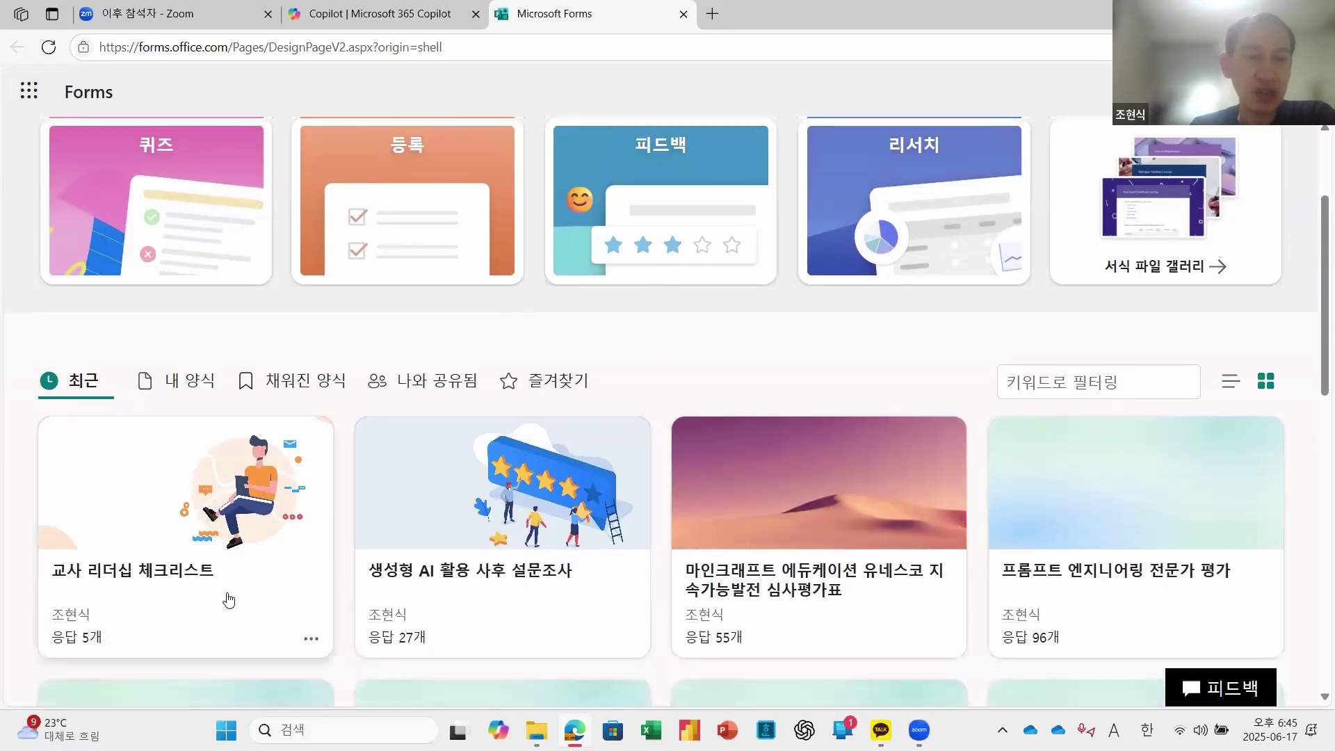
scroll(667, 355, up, 2)
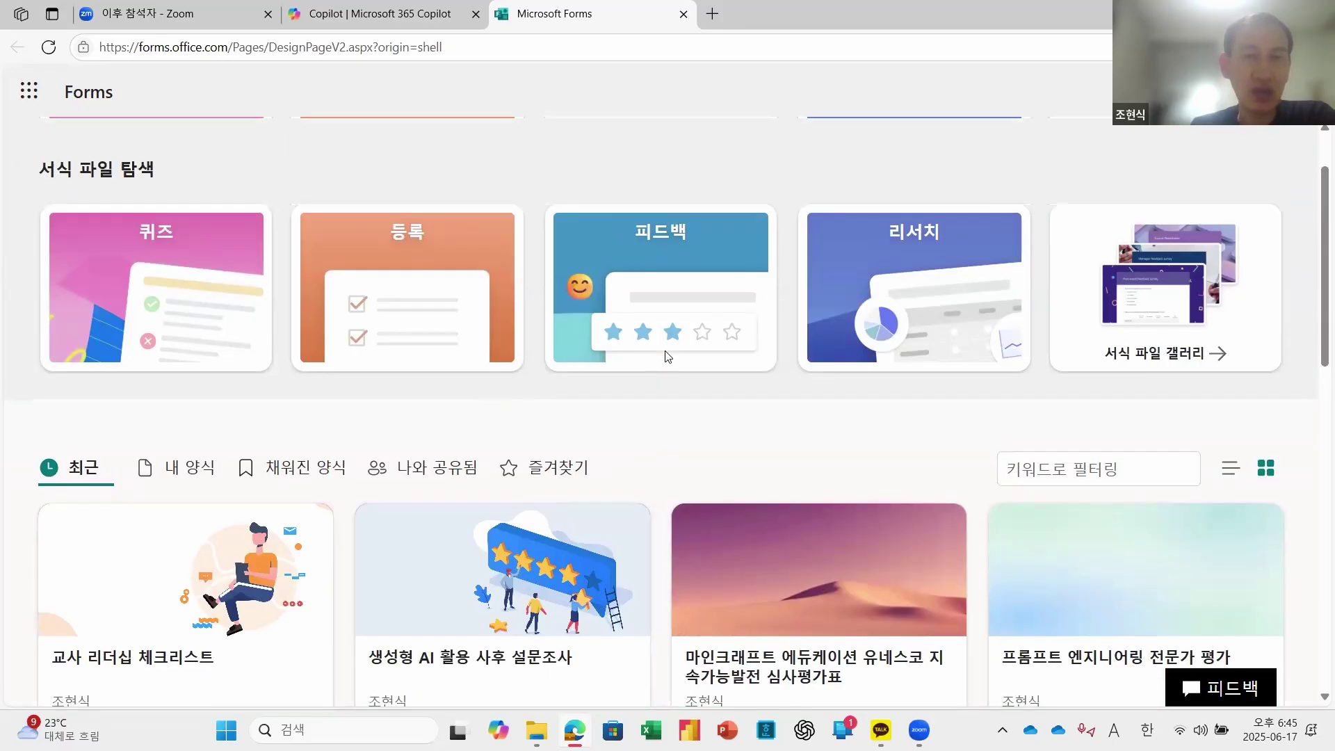
scroll(666, 355, up, 1)
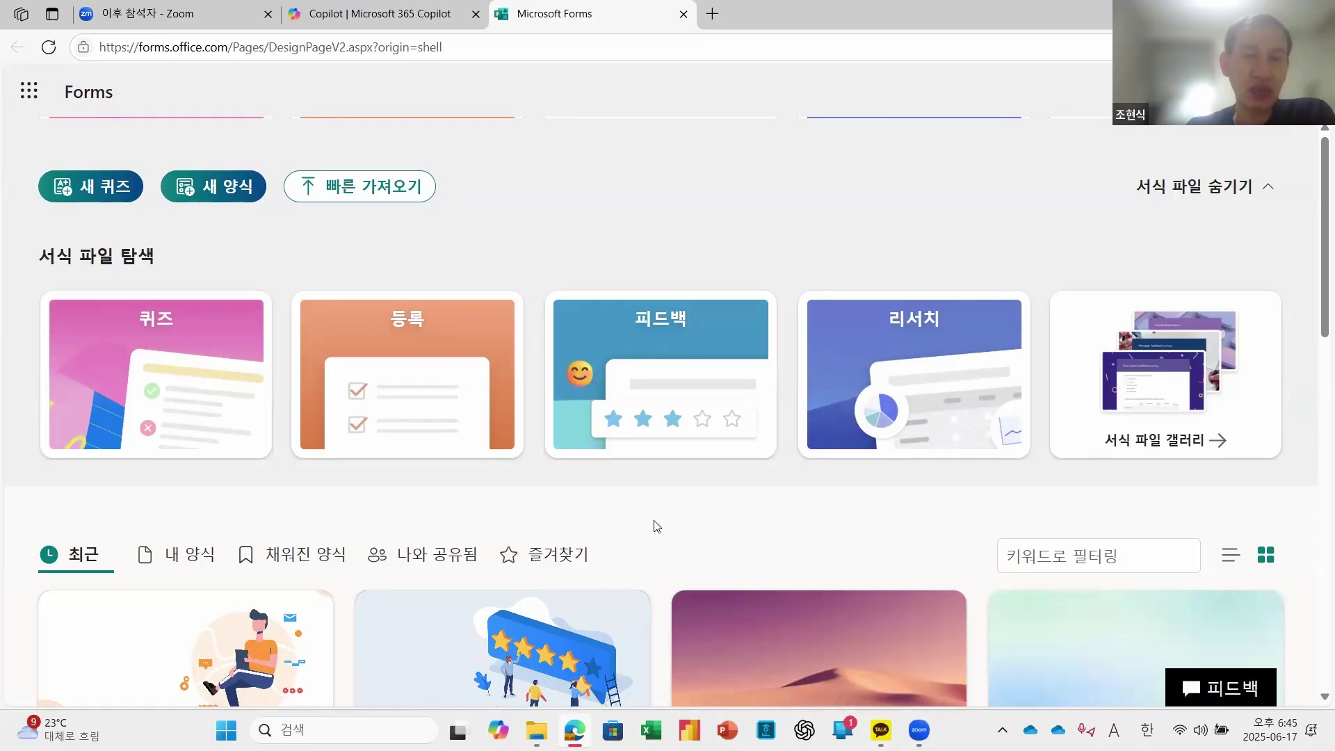
scroll(657, 527, down, 1)
scroll(661, 518, up, 1)
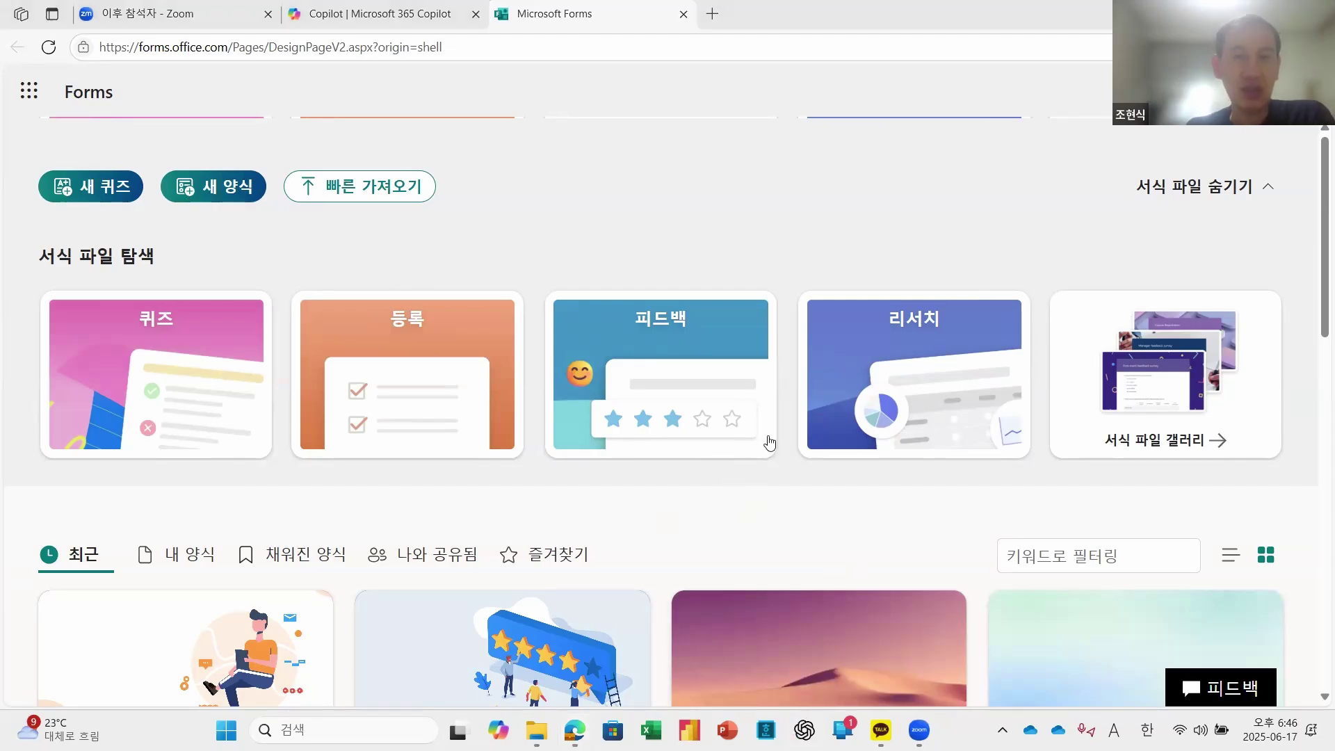
Step: Switch to ChatGPT, open the chat "디지털 전환 교장 역할" and maximize its window
key(alt+space)
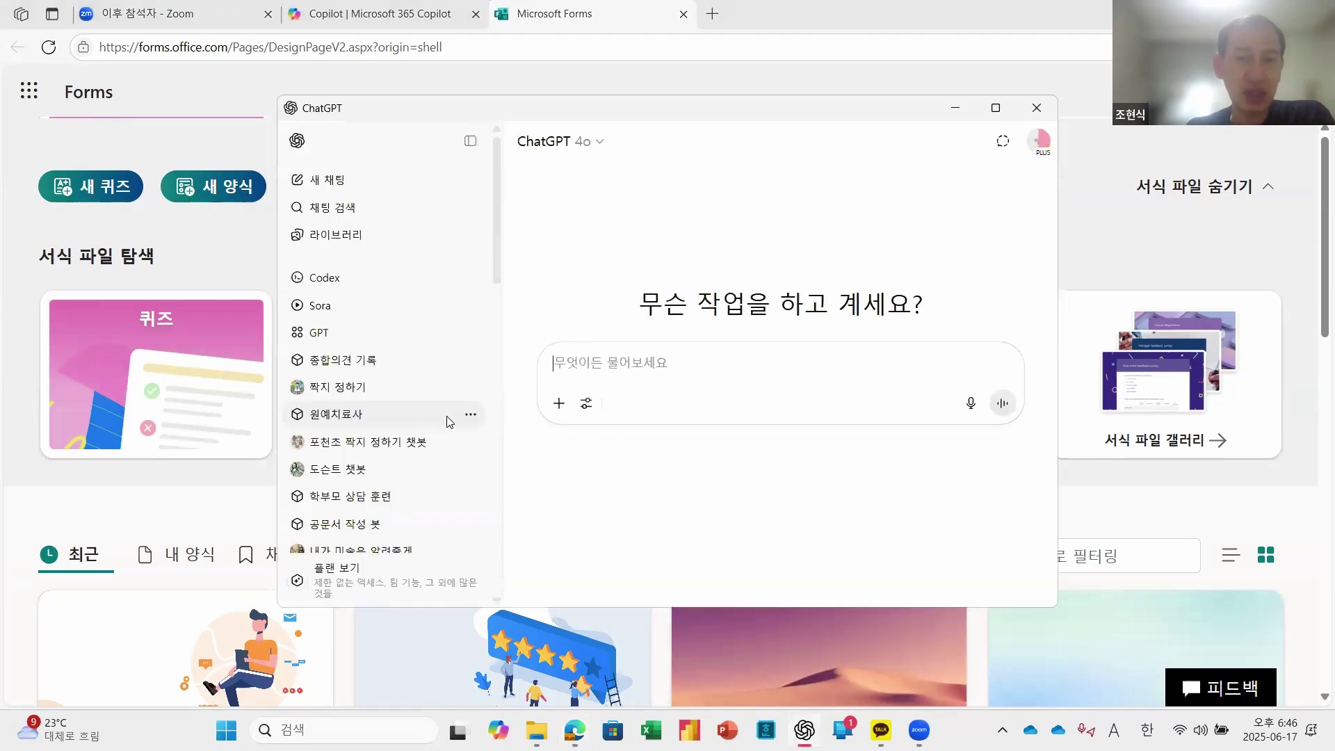
scroll(447, 417, down, 10)
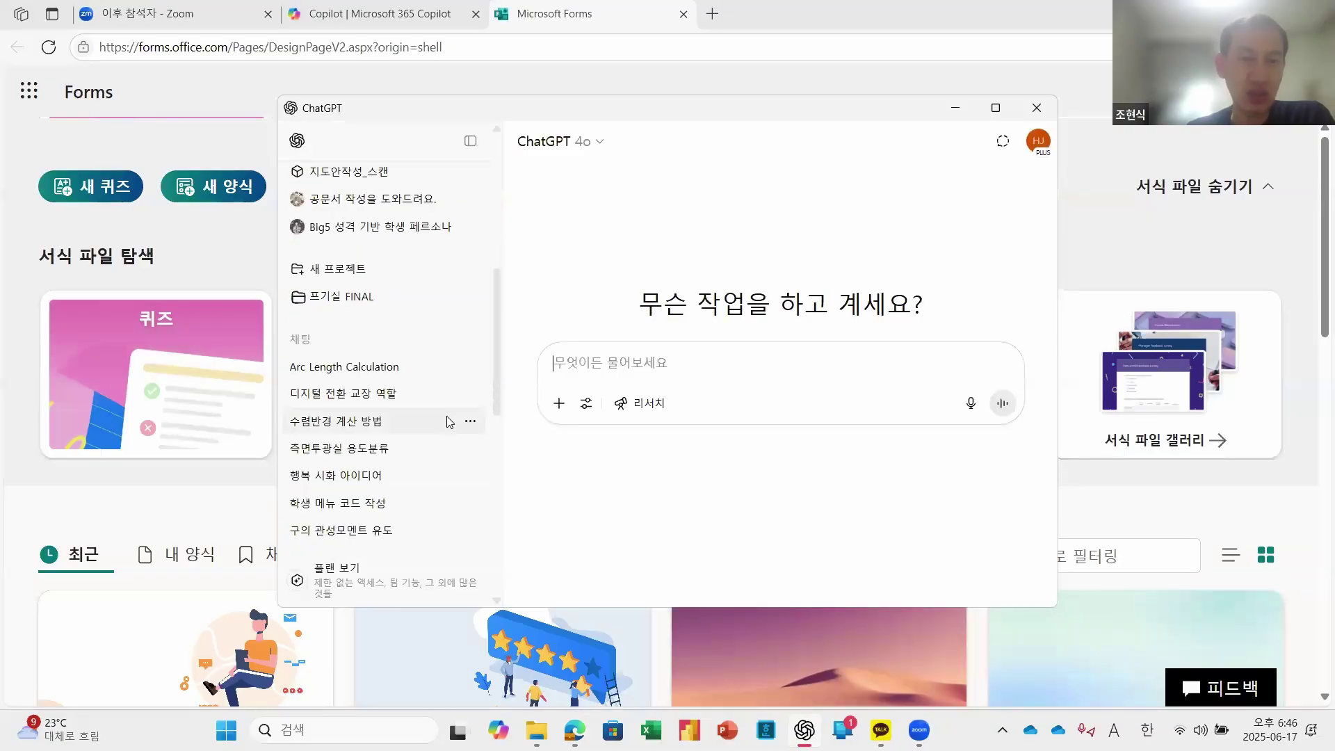
click(406, 395)
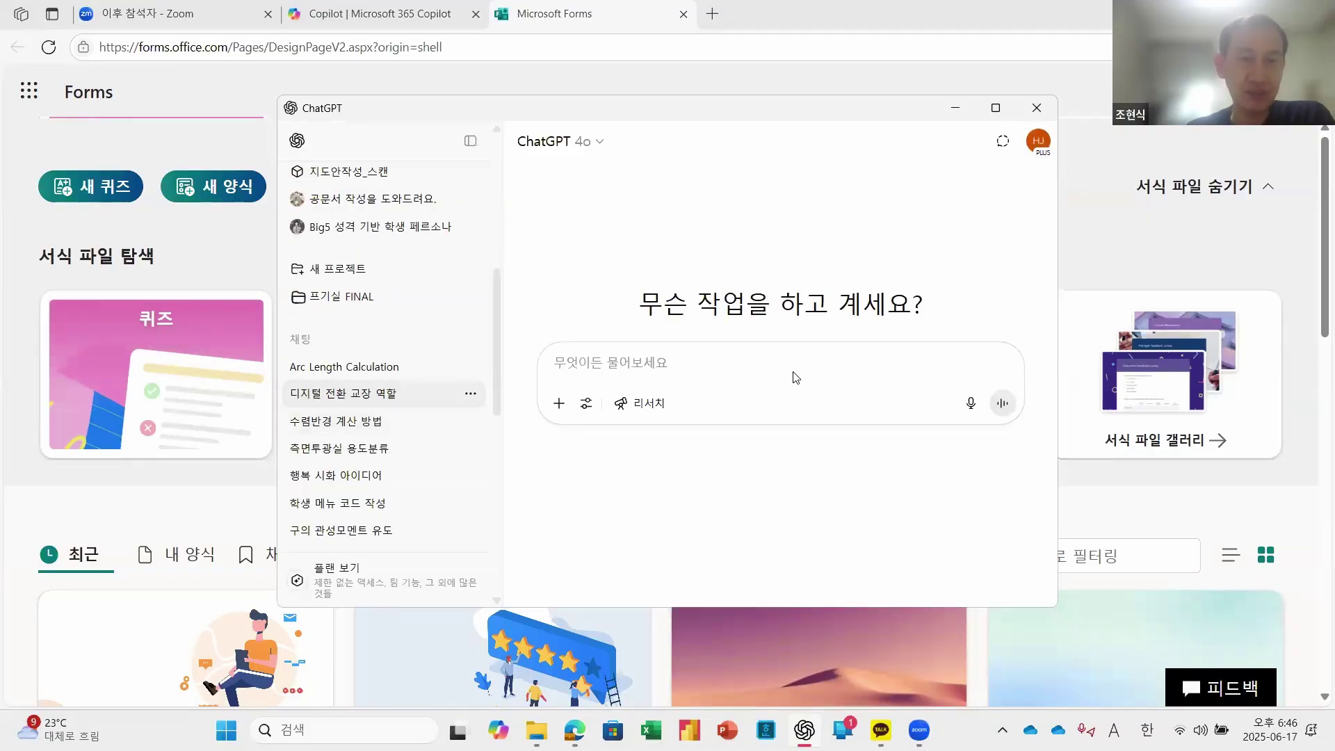
click(996, 110)
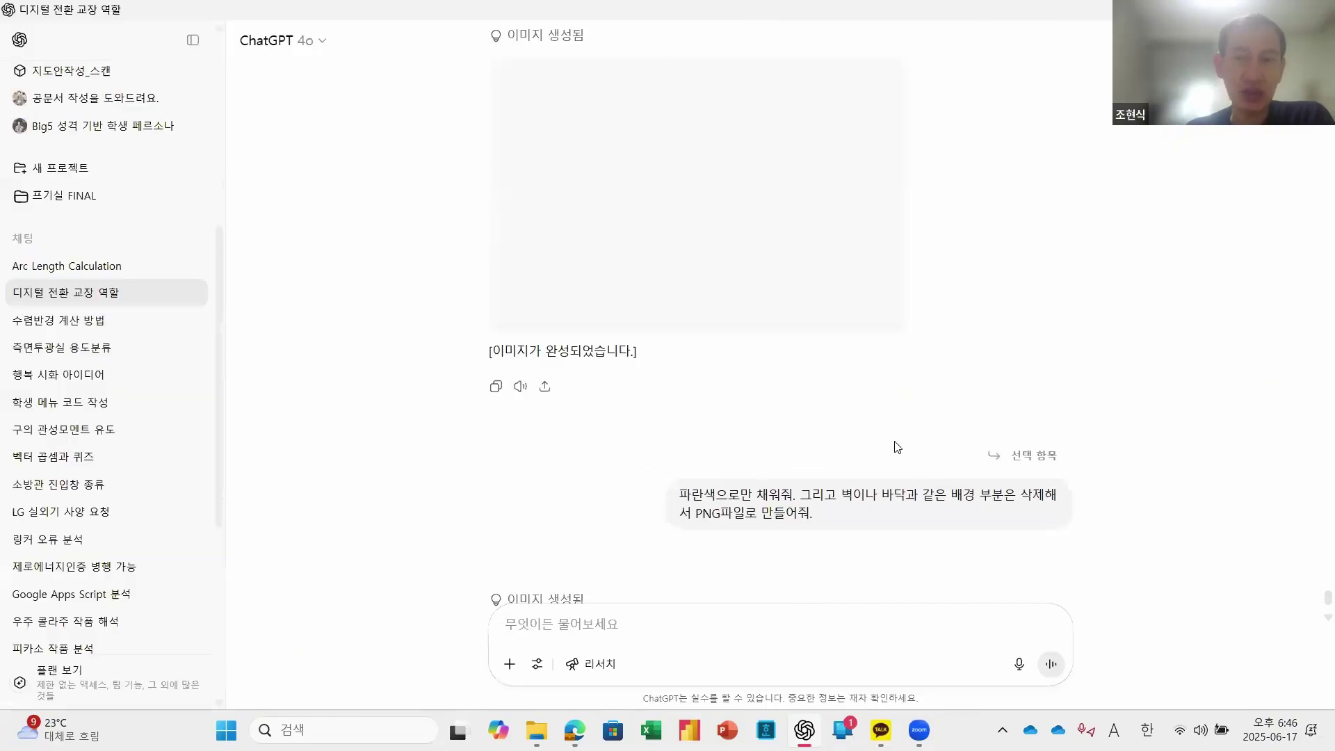
Step: Find the "교사 리더십 체크리스트 (5점 척도형 설문폼 문항)" answer in the conversation and review its items
scroll(897, 447, down, 15)
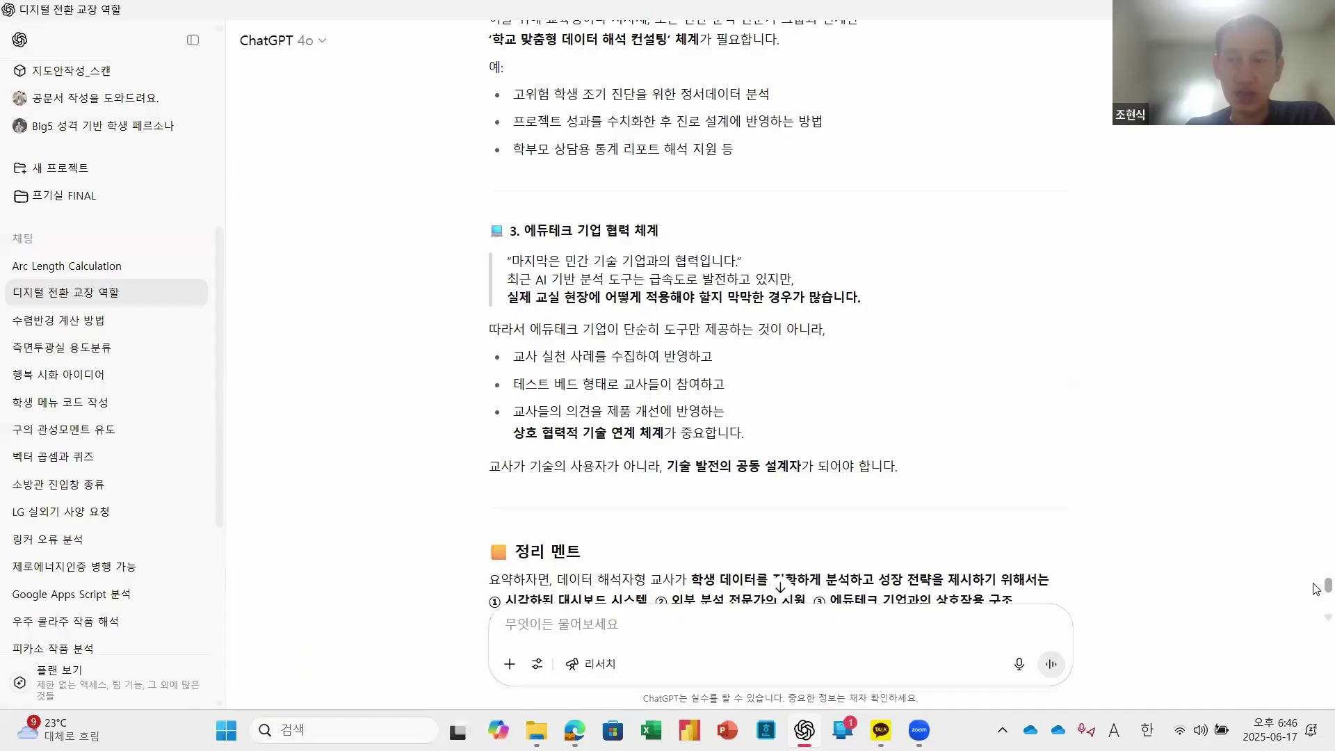
scroll(1317, 589, up, 10)
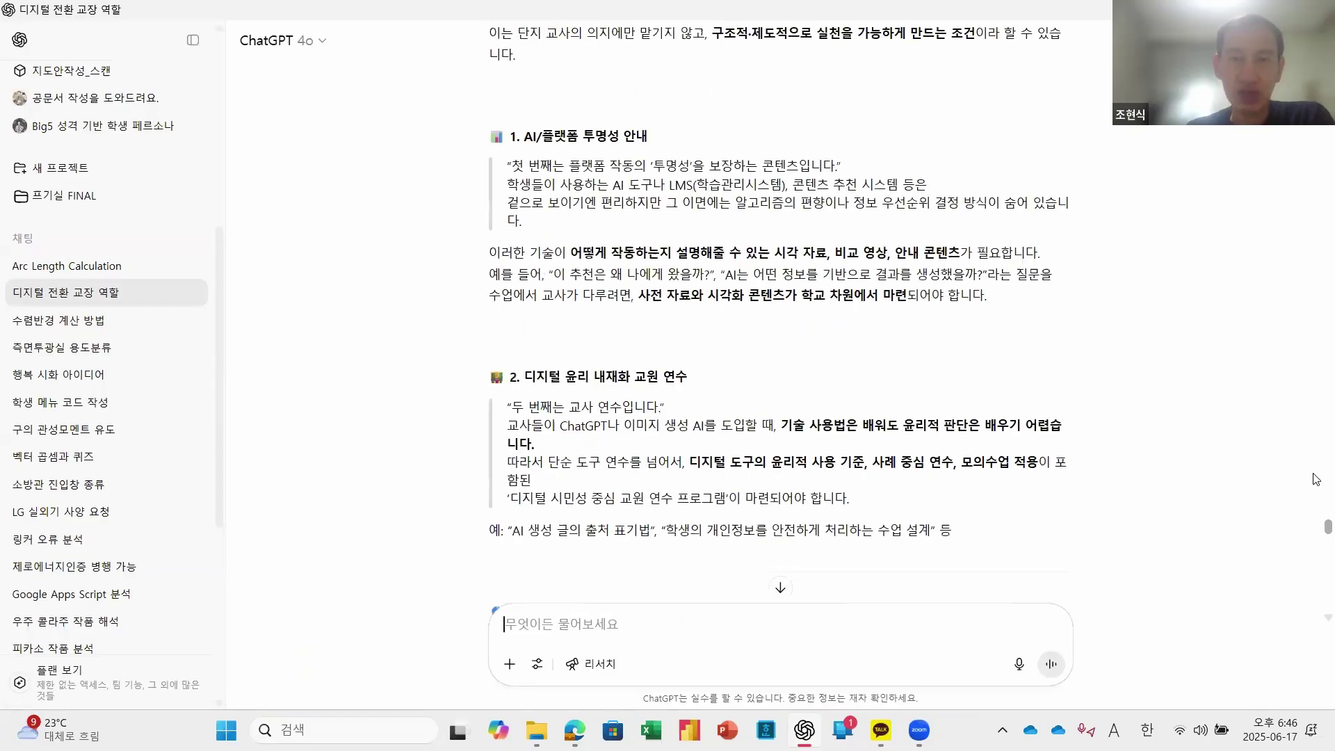
scroll(1317, 480, up, 10)
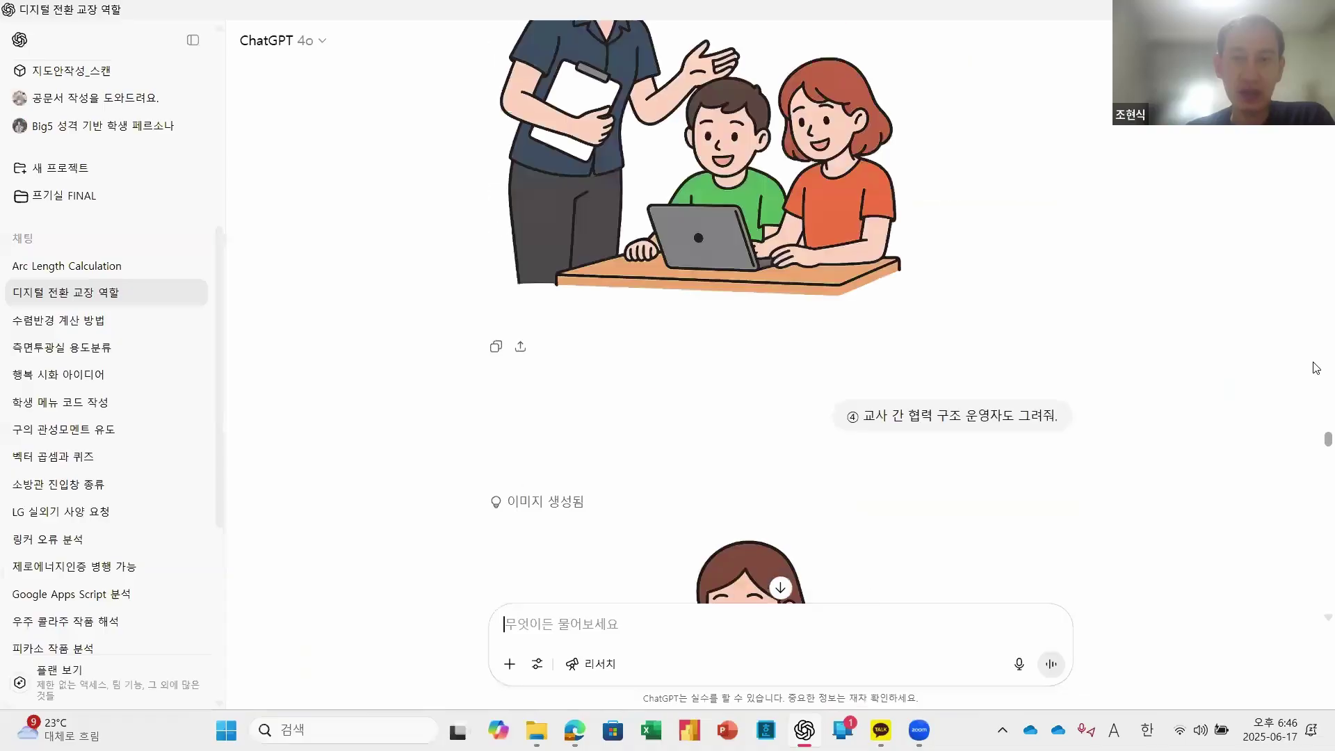
scroll(1316, 361, up, 10)
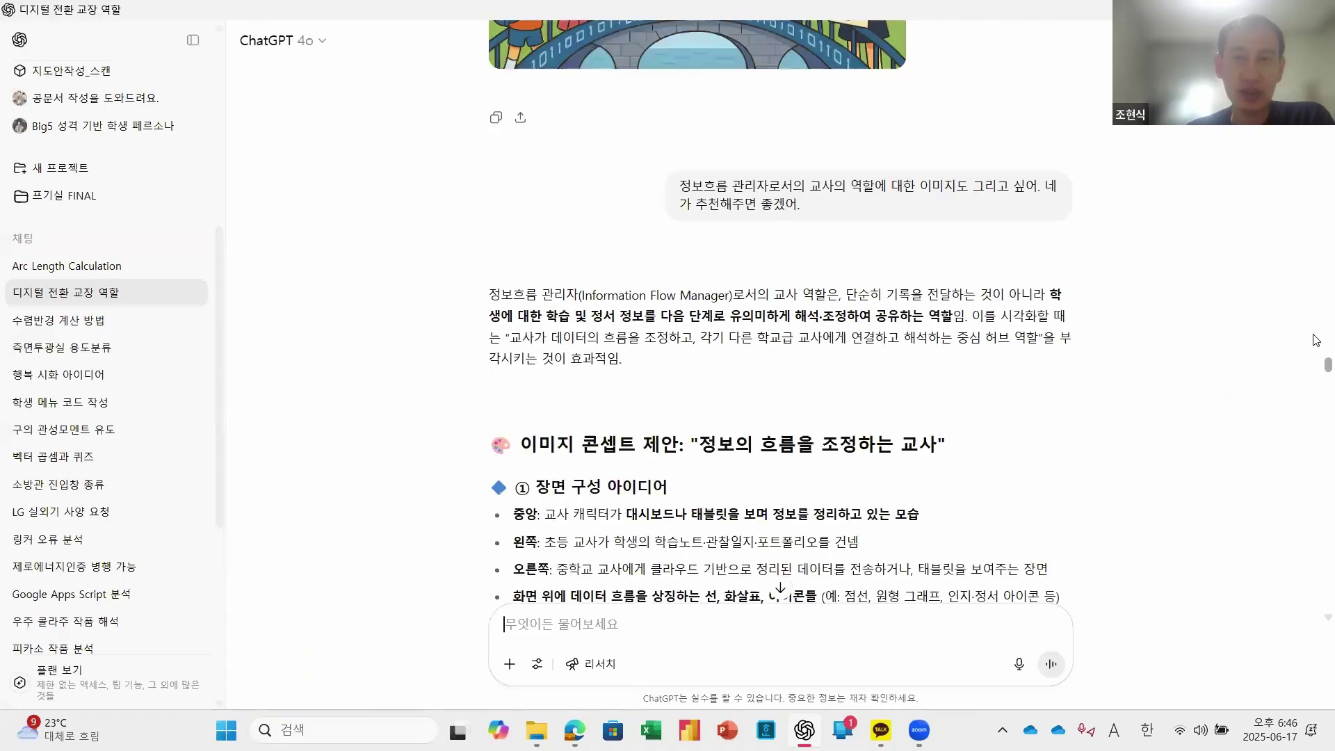
scroll(1317, 334, up, 10)
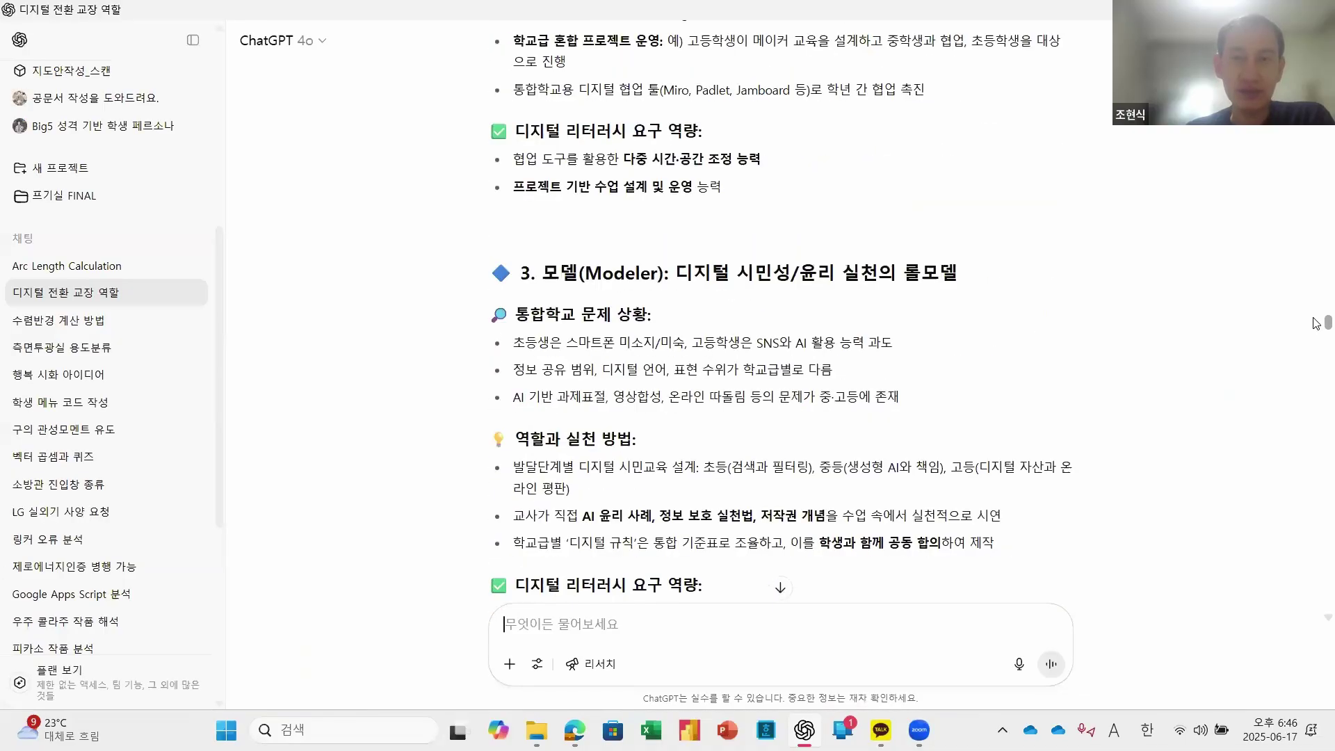
scroll(1317, 320, up, 10)
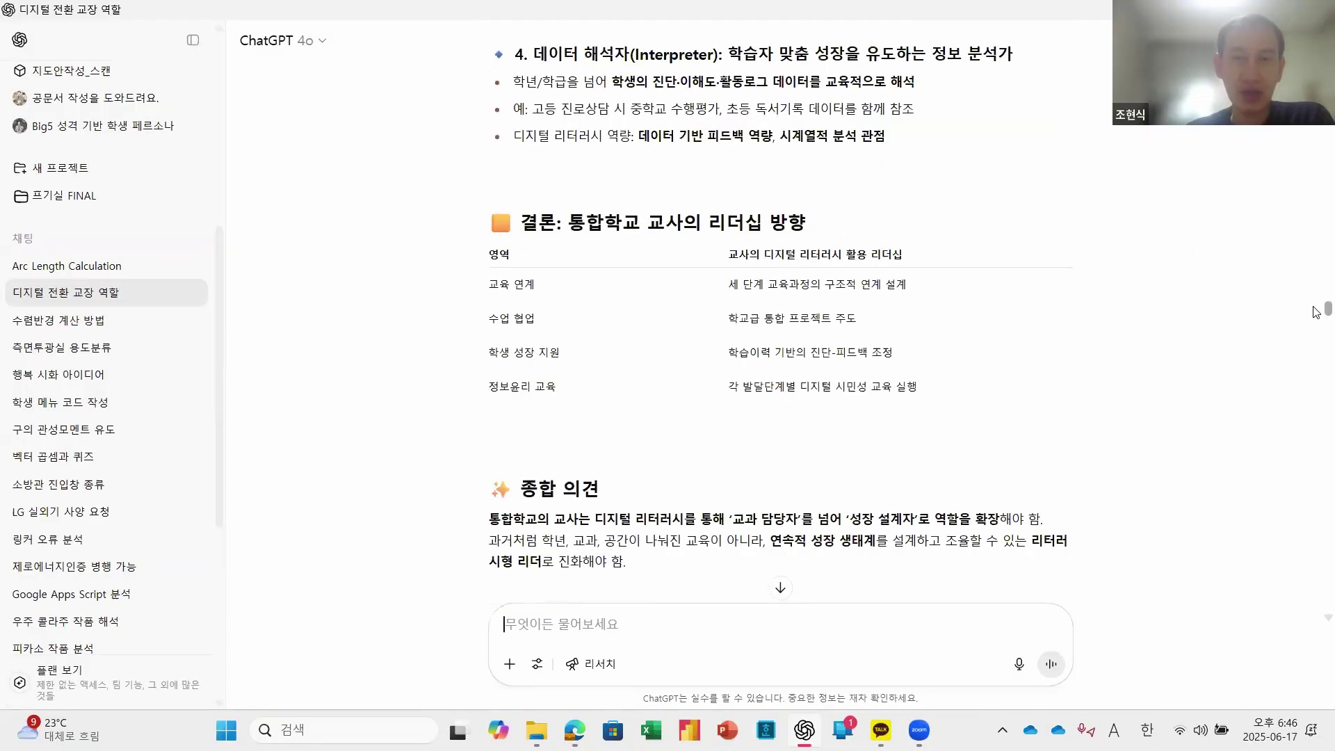
scroll(1317, 311, down, 1)
drag(1316, 304, 1317, 264)
scroll(1316, 261, up, 9)
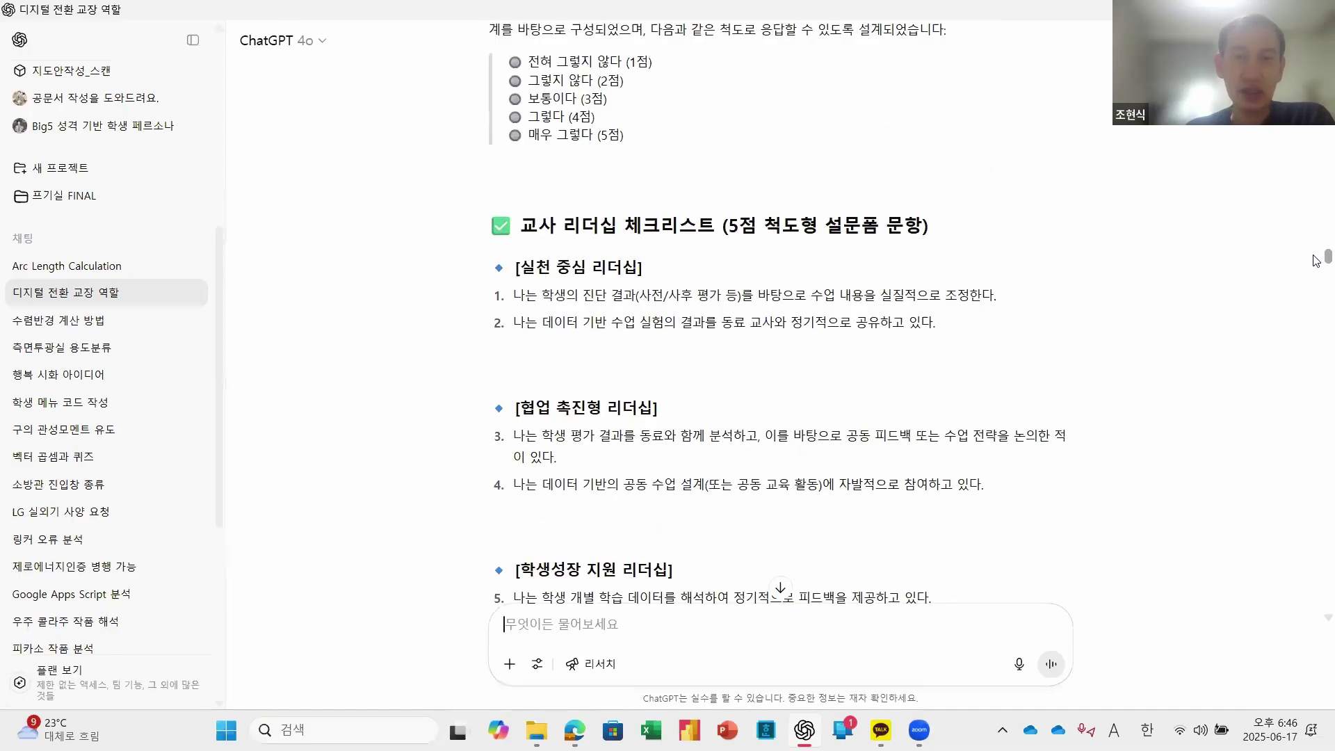
scroll(894, 402, down, 1)
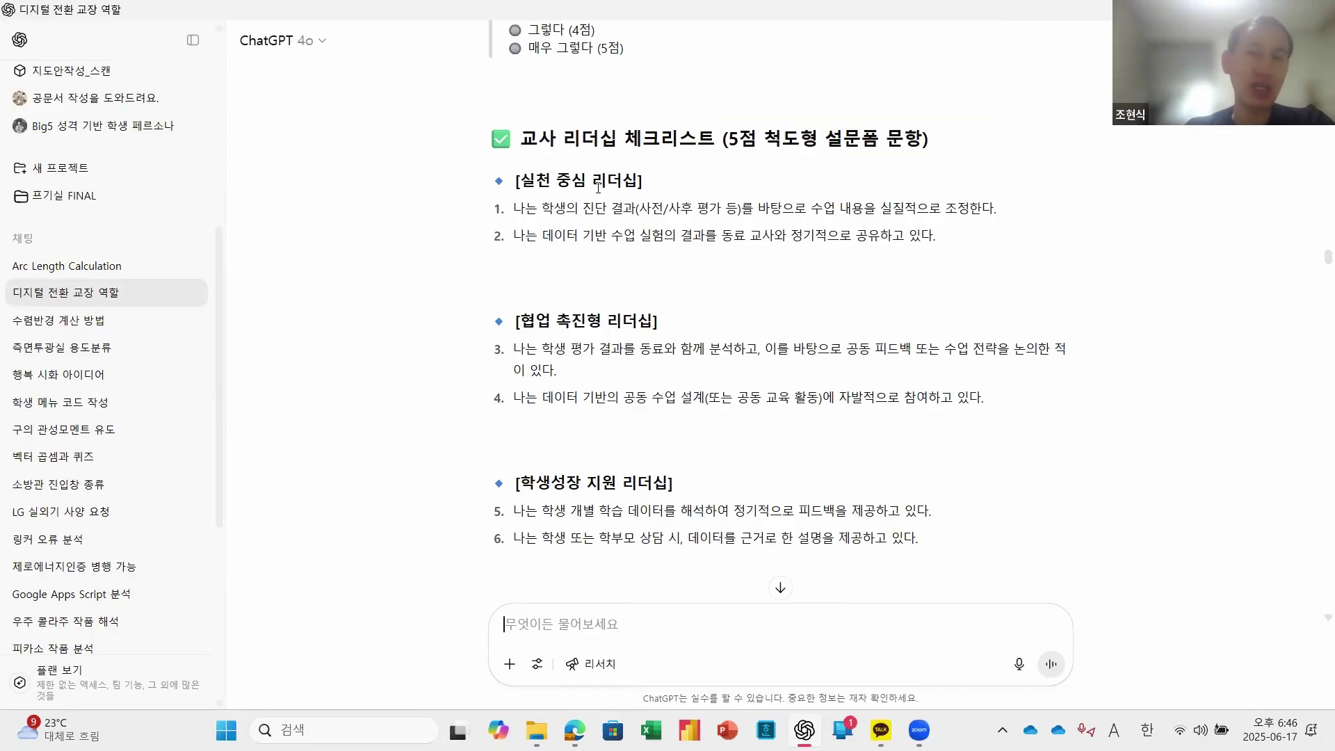
scroll(615, 227, down, 1)
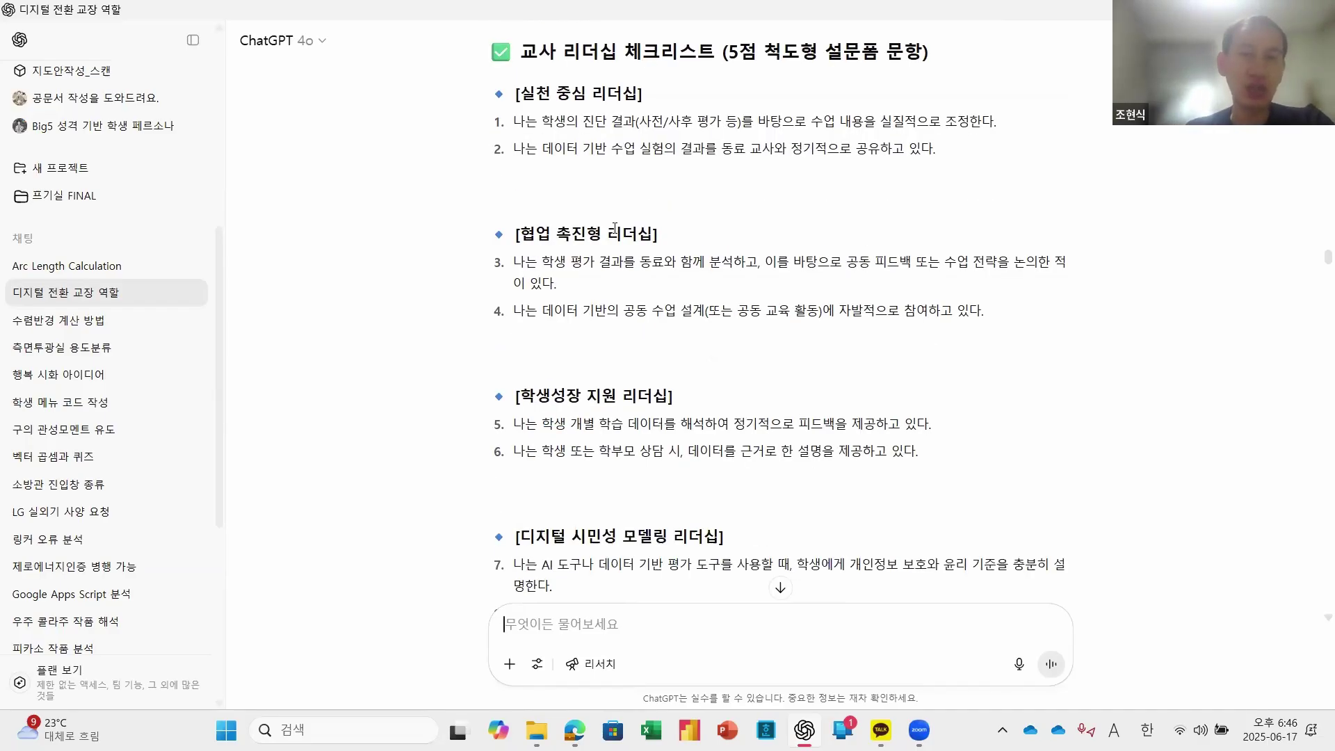
scroll(615, 228, up, 1)
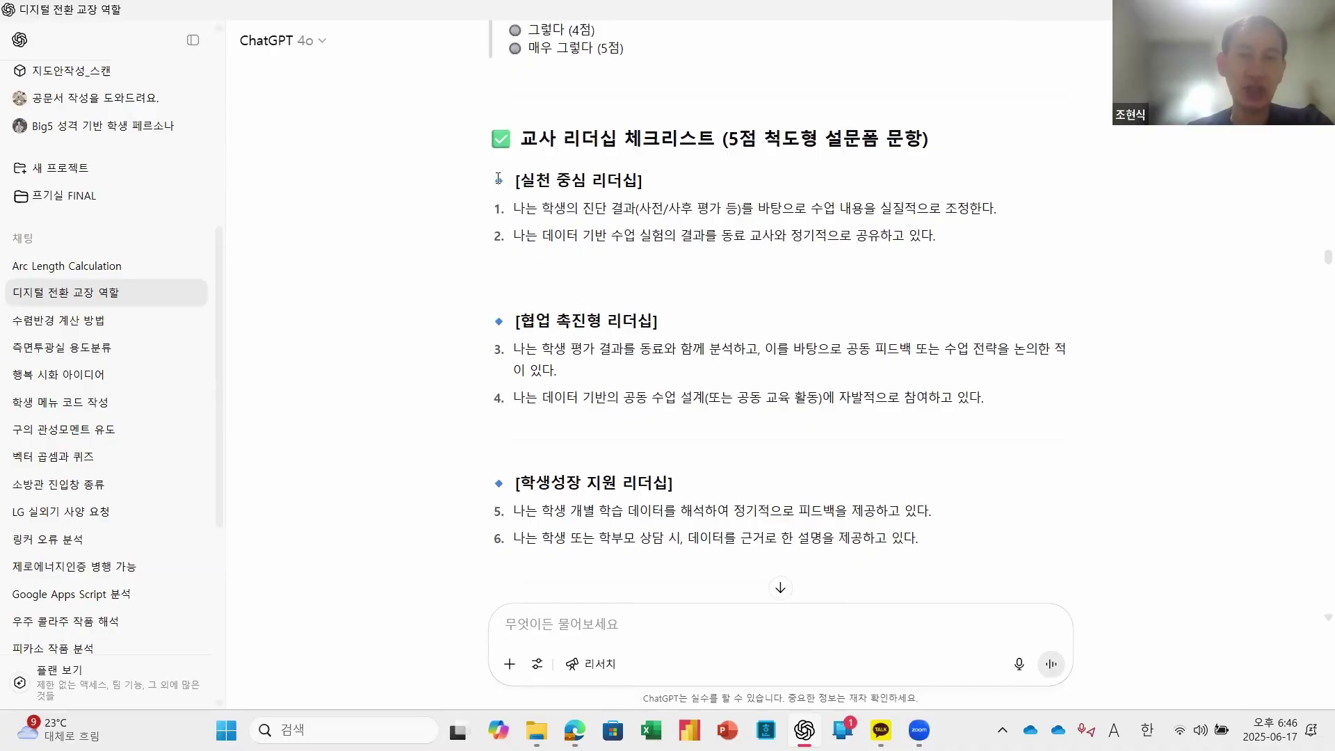
Step: Copy the teacher leadership checklist from its heading through item 10
drag(493, 141, 1018, 427)
scroll(605, 313, down, 1)
scroll(606, 313, down, 4)
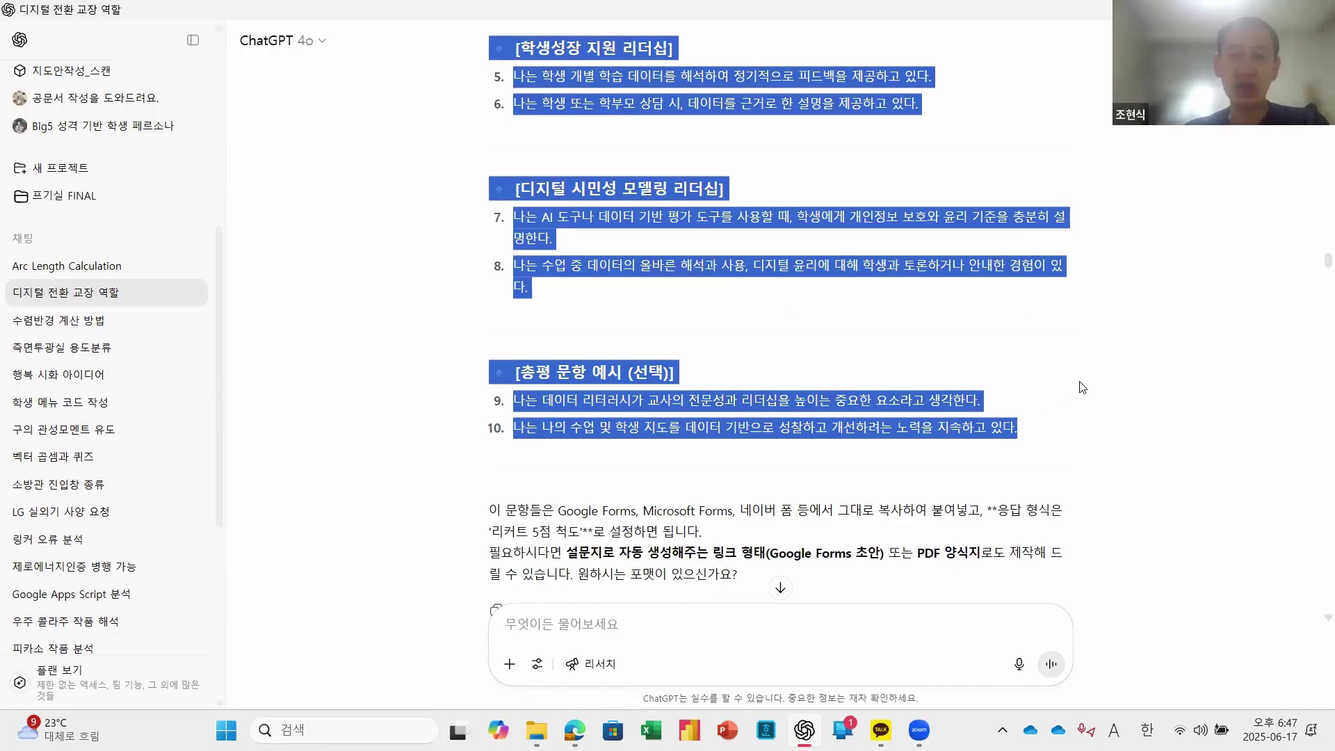
click(940, 402)
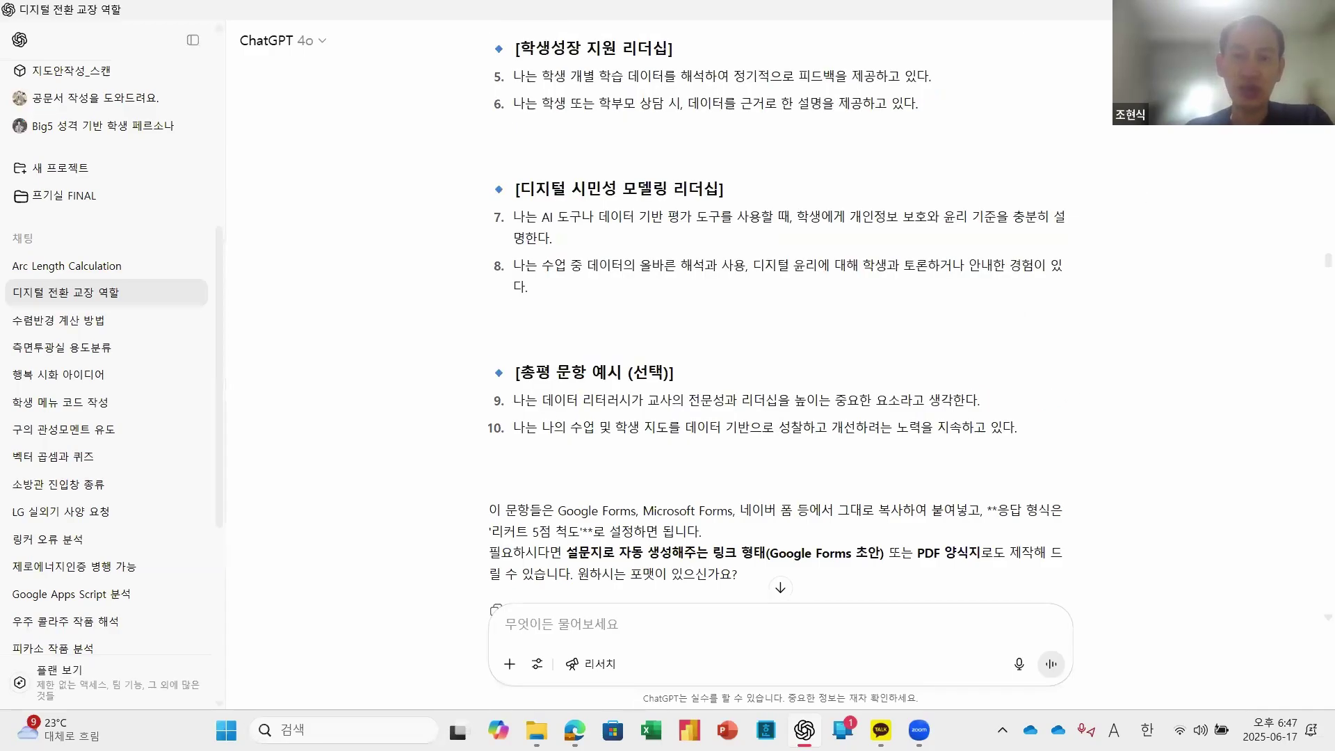
Step: Switch back to Forms, start a new blank form and paste the copied checklist into the Copilot draft prompt
key(alt+Tab)
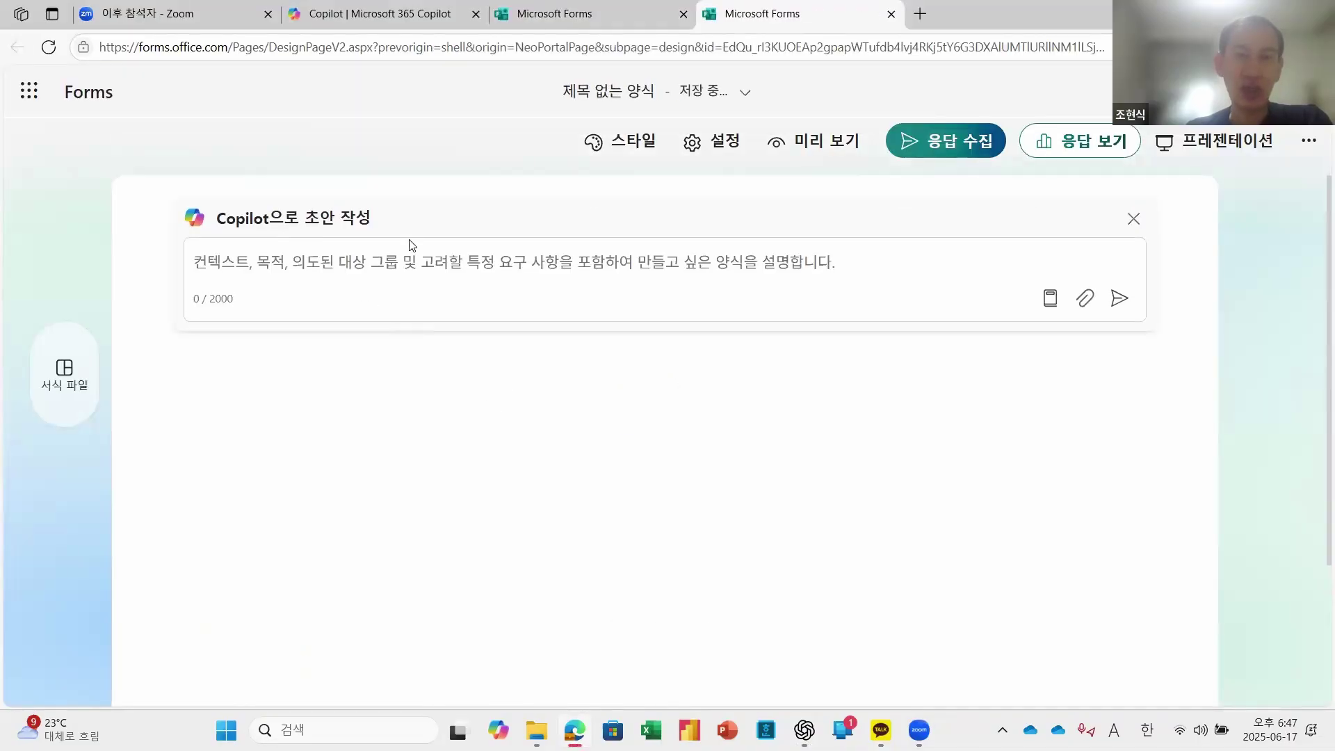
click(317, 263)
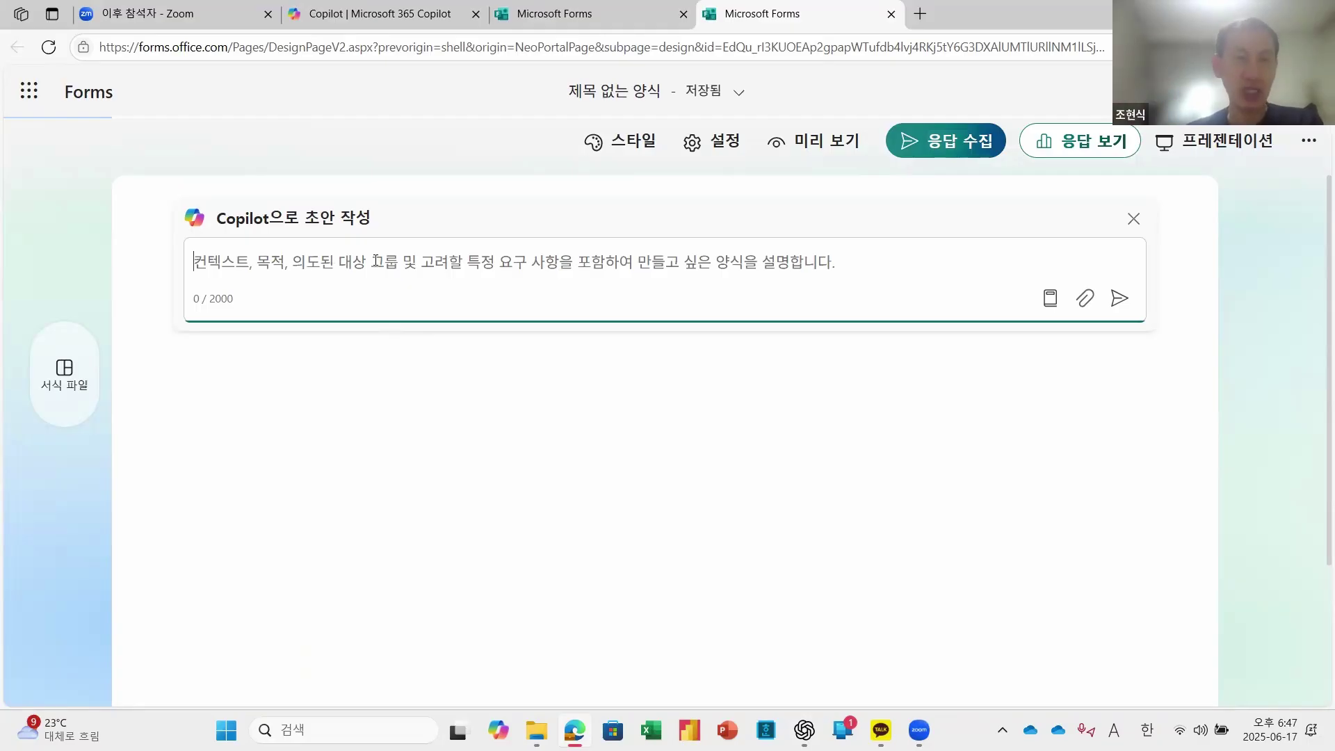
key(ctrl+v)
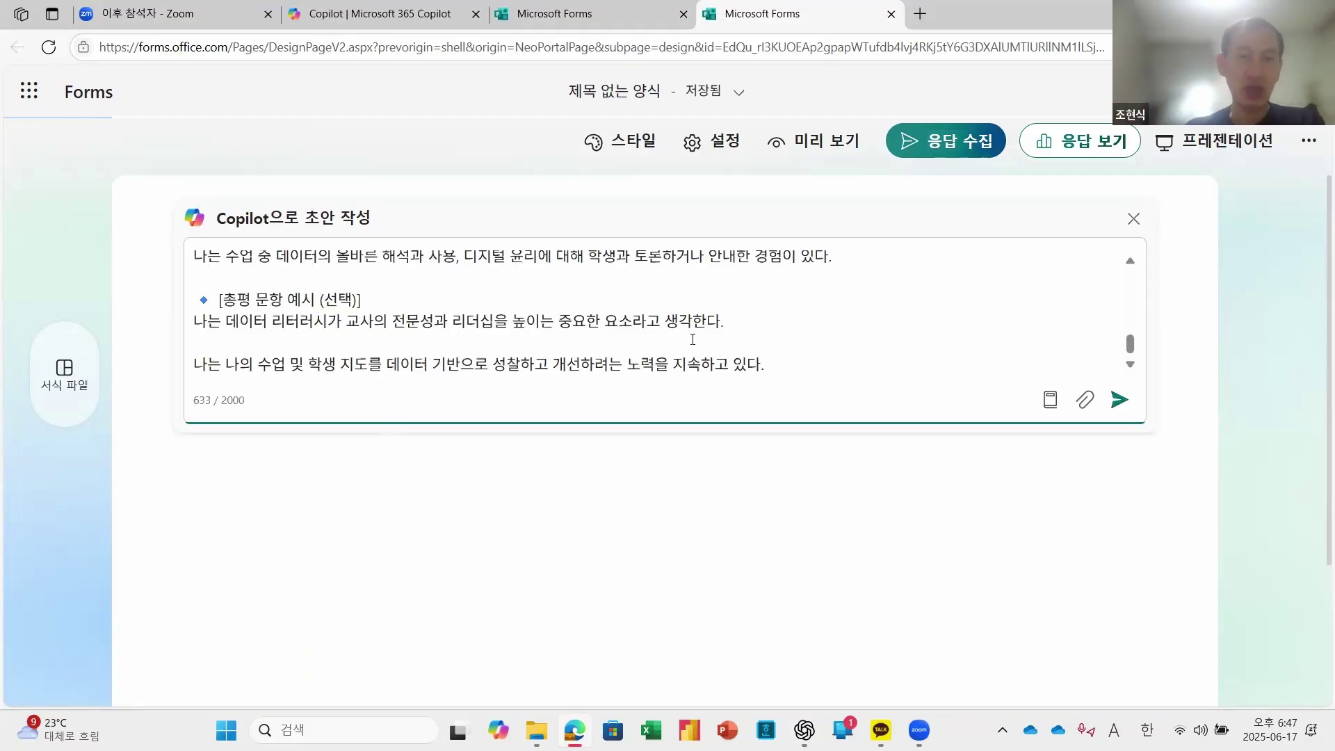
Step: Number the two items under [실천 중심 리더십] in the Copilot prompt as "1." and "2."
scroll(371, 323, up, 6)
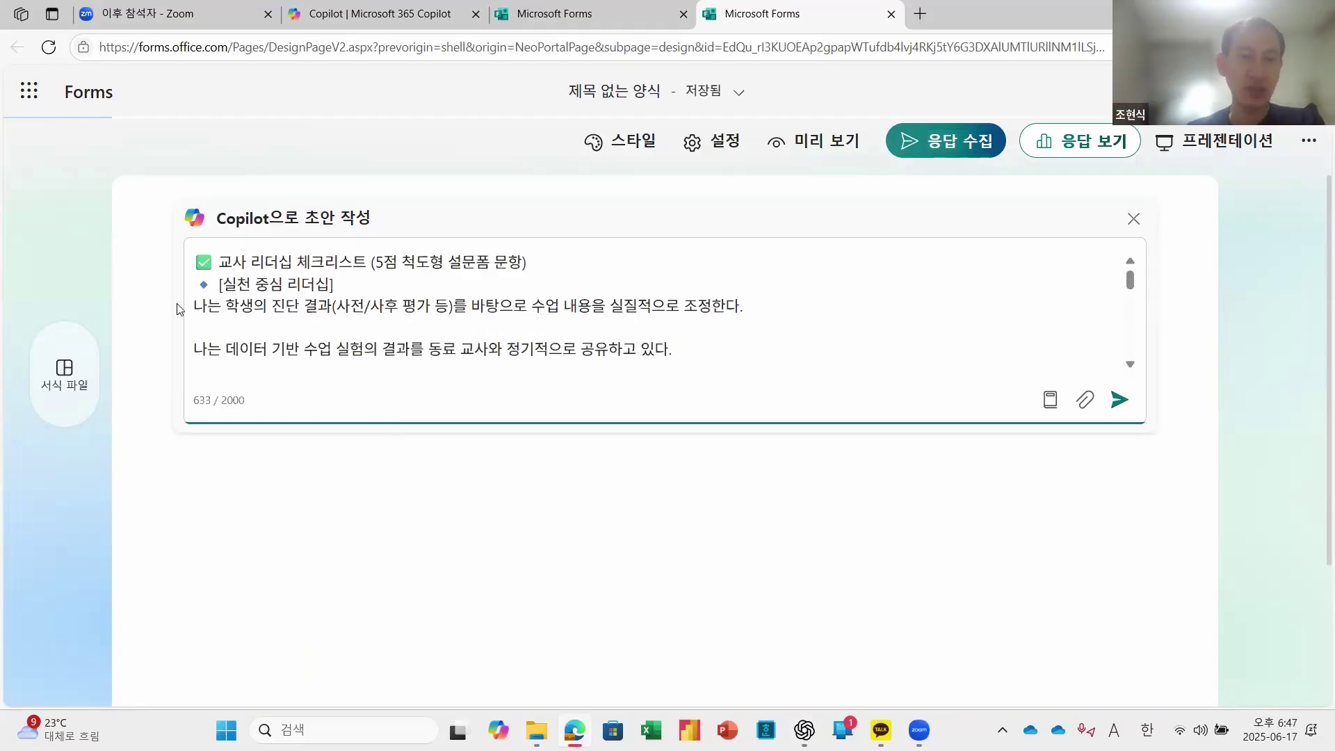
click(199, 306)
text(1)
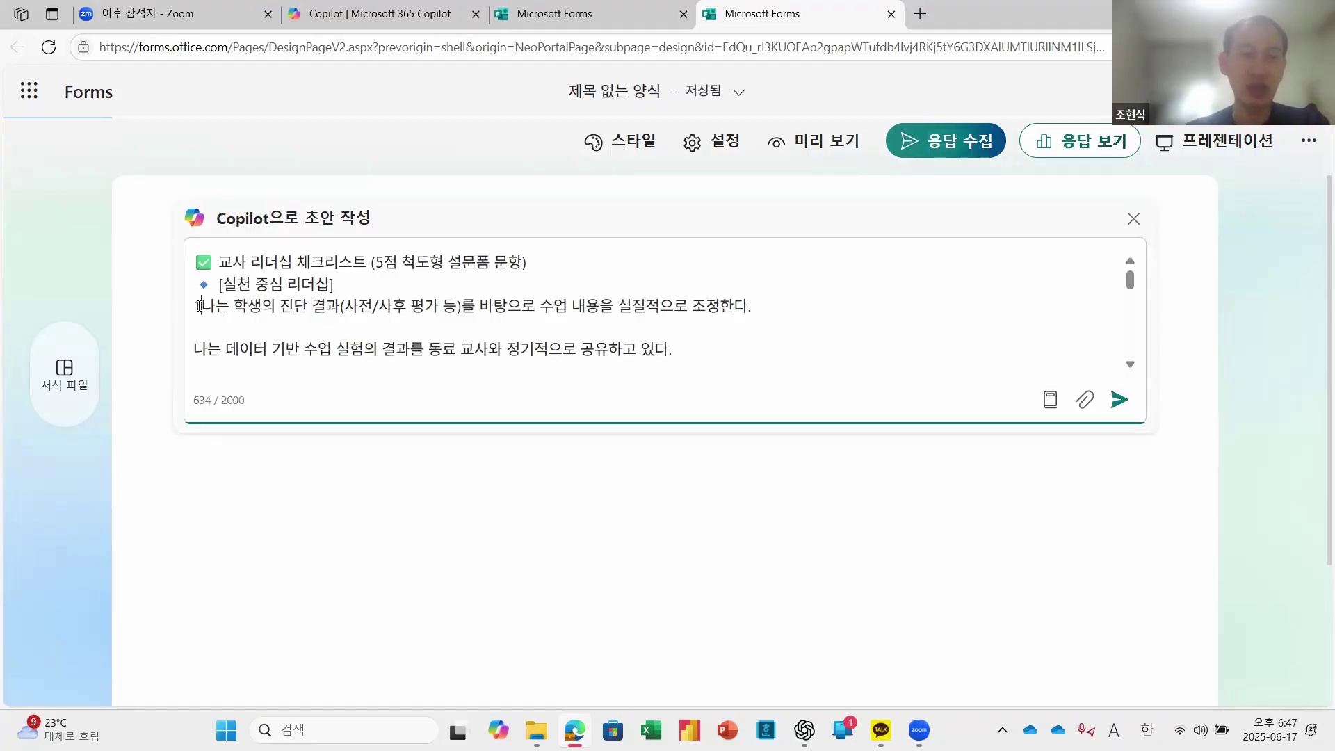
text(.)
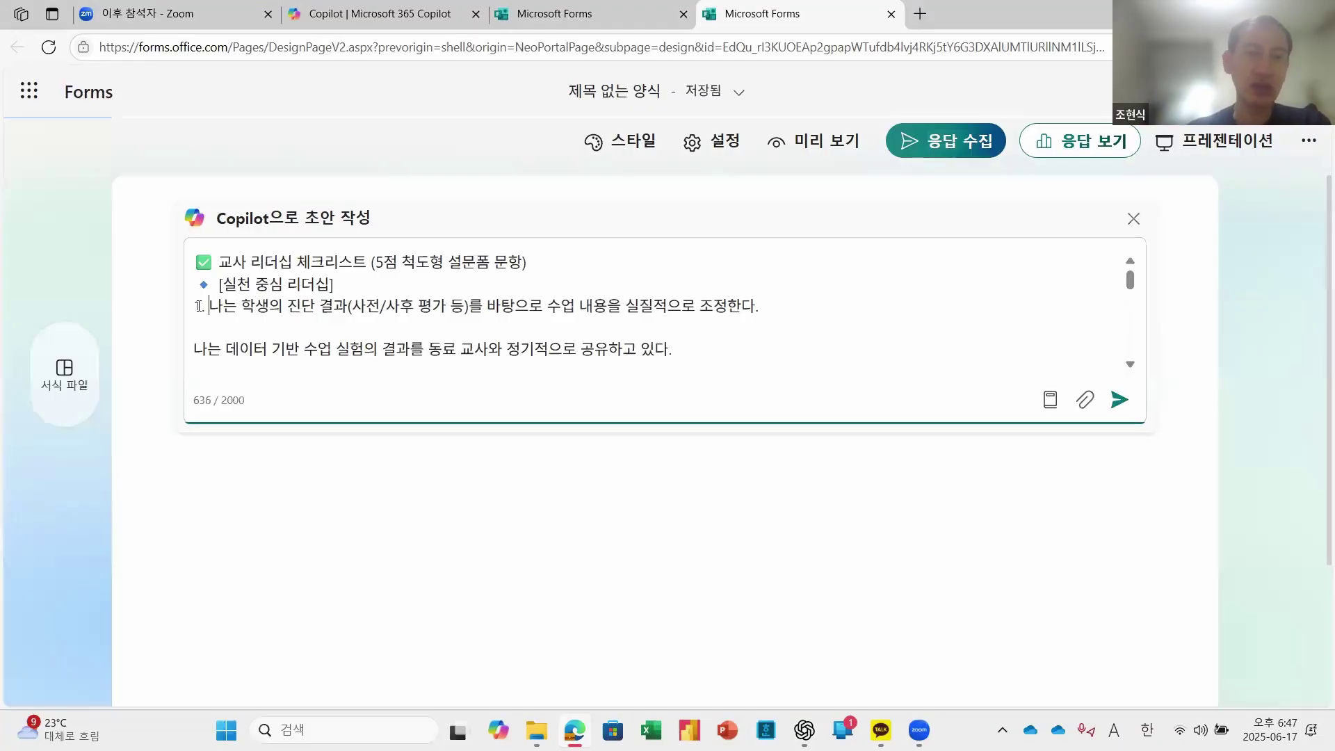
click(197, 349)
text(2.)
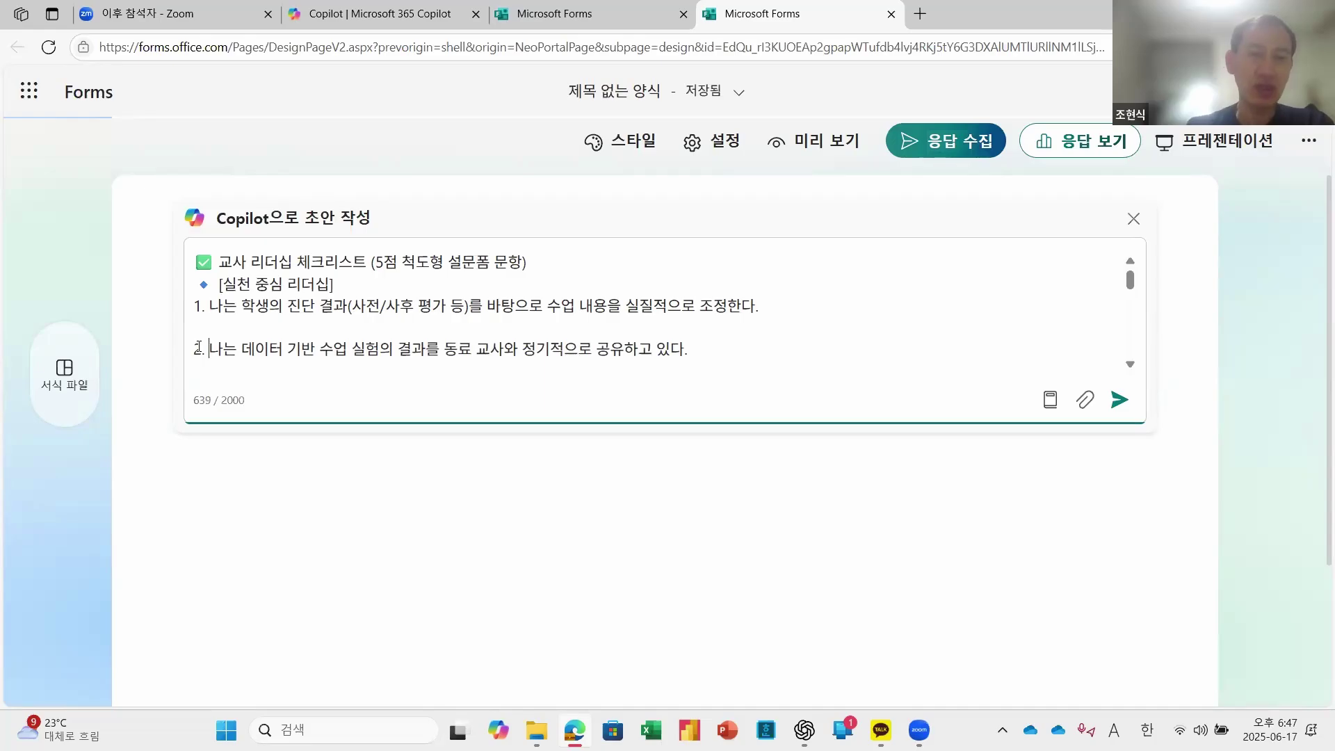
Step: Number the two items under [협업 촉진형 리더십] in the prompt as "3." and "4."
scroll(207, 345, down, 2)
click(199, 332)
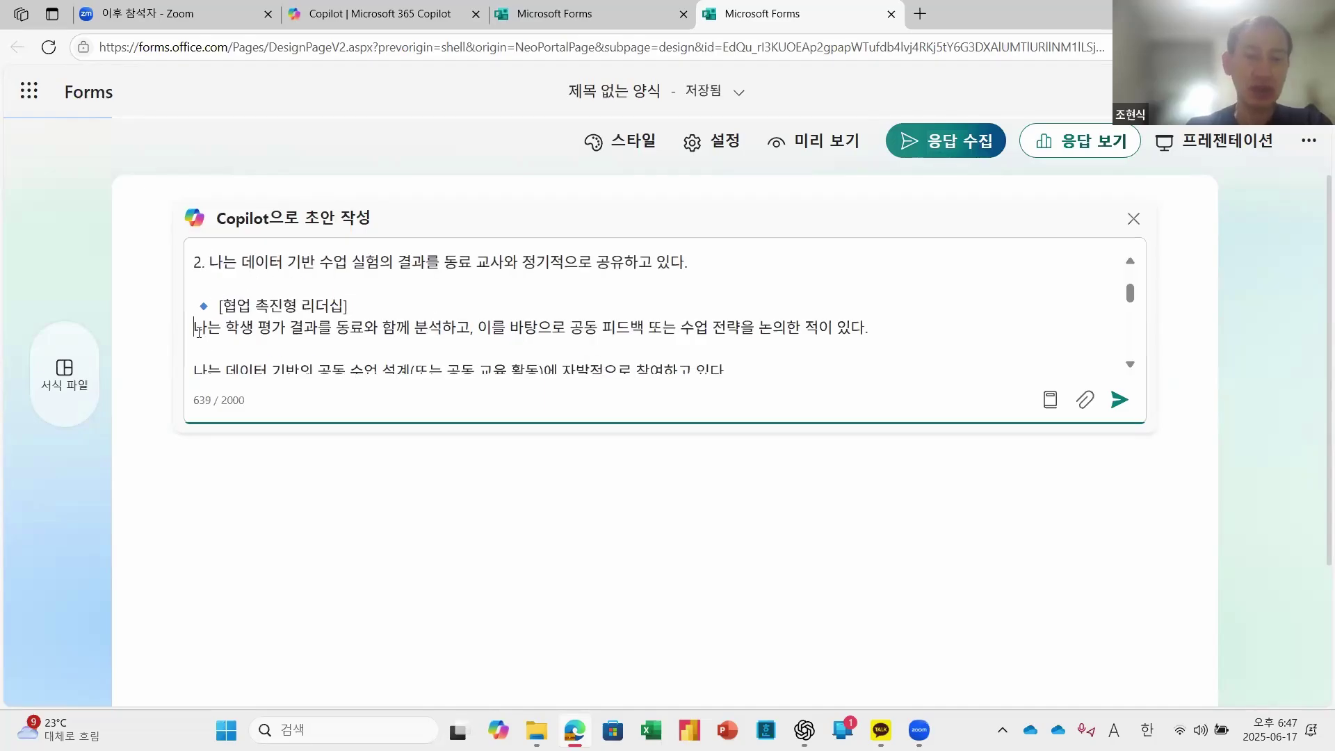
text(3.)
scroll(199, 333, down, 2)
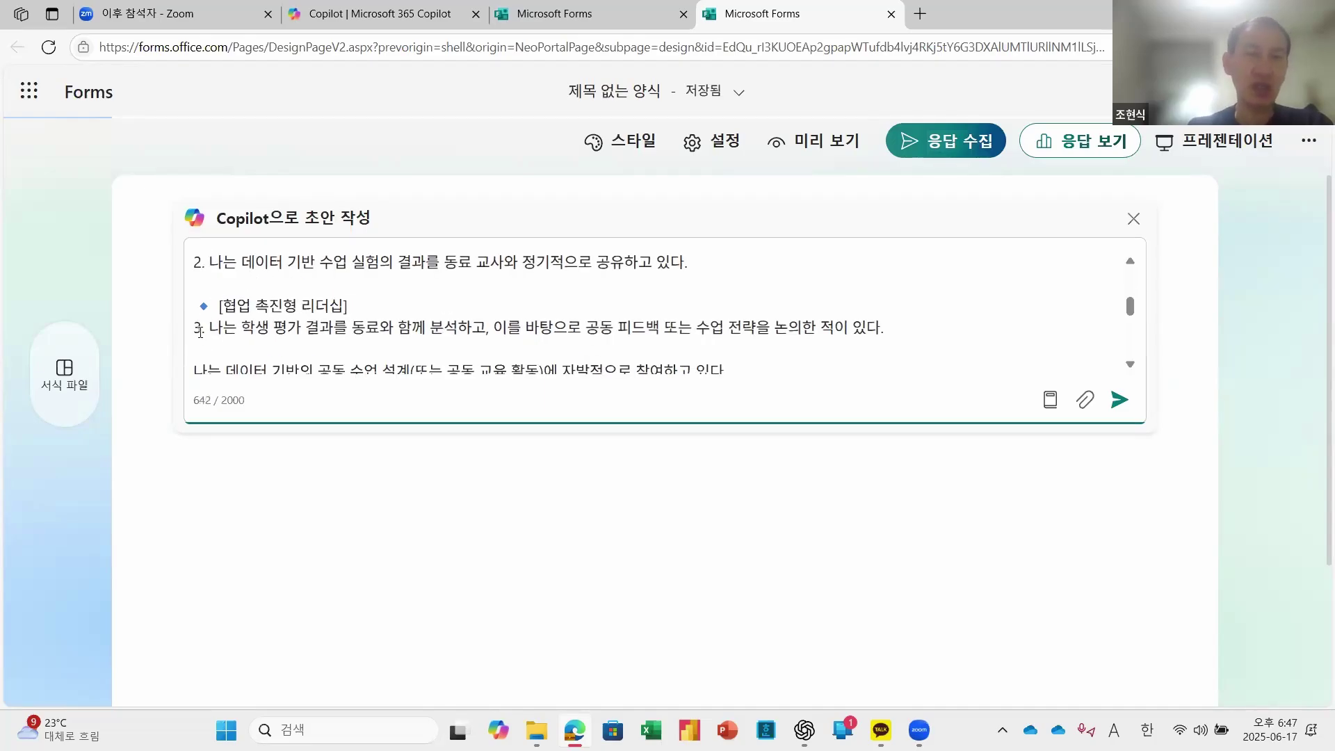
click(197, 284)
text(4.)
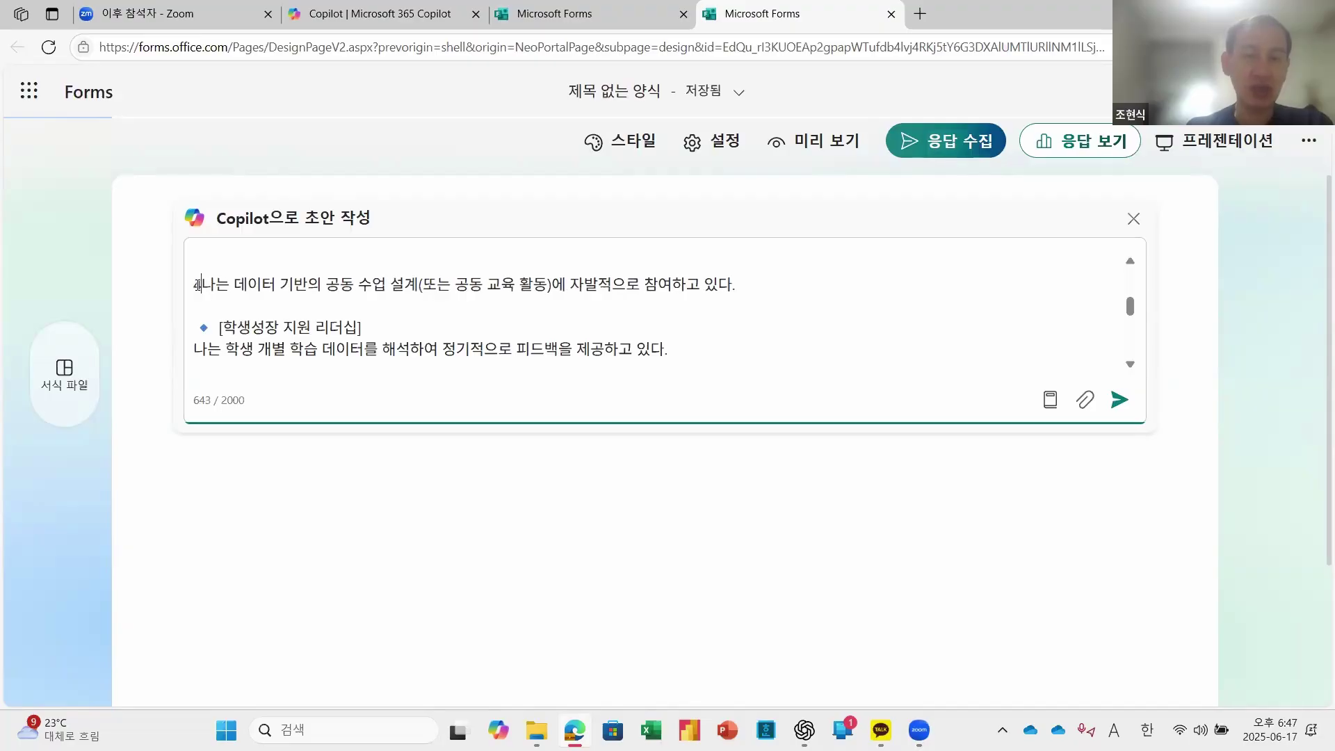
Step: Number the two items under [학생성장 지원 리더십] in the prompt as "5." and "6."
scroll(199, 288, down, 2)
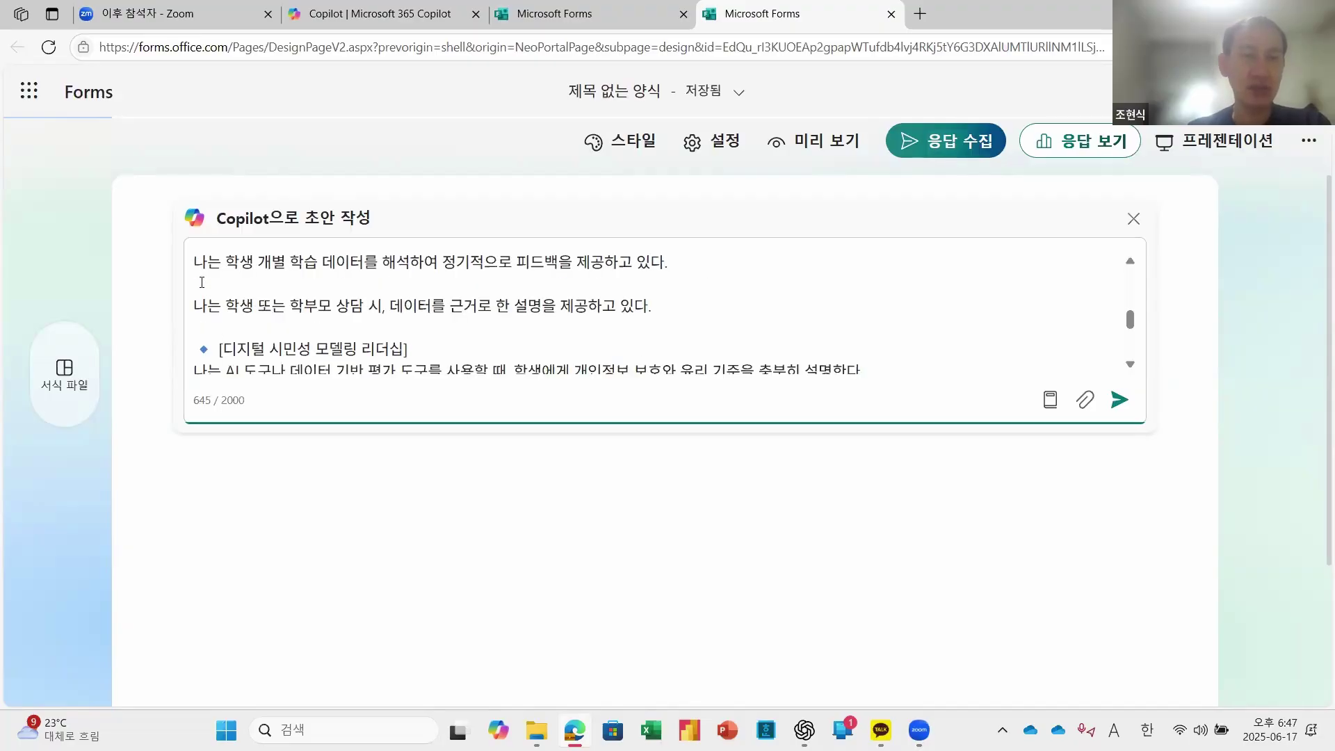
scroll(201, 282, up, 2)
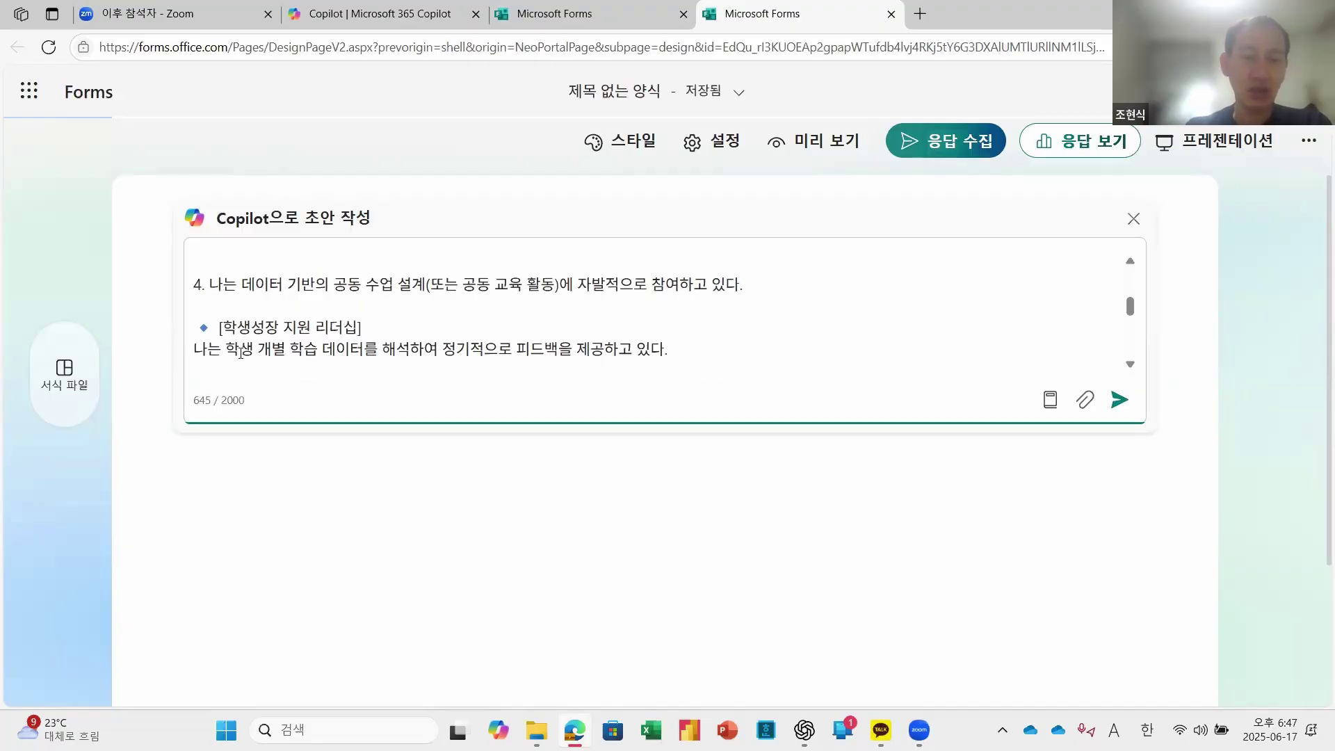
text(5.)
scroll(251, 334, down, 2)
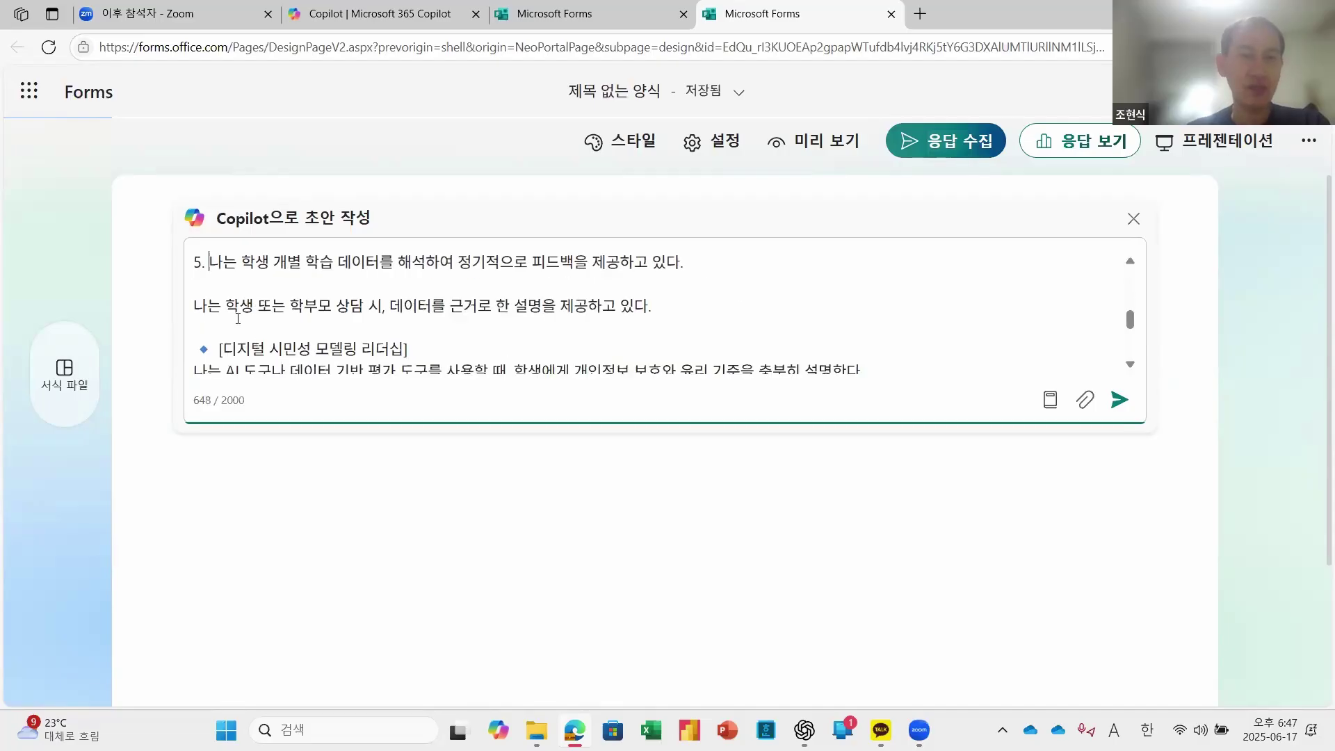
click(197, 305)
text(6.)
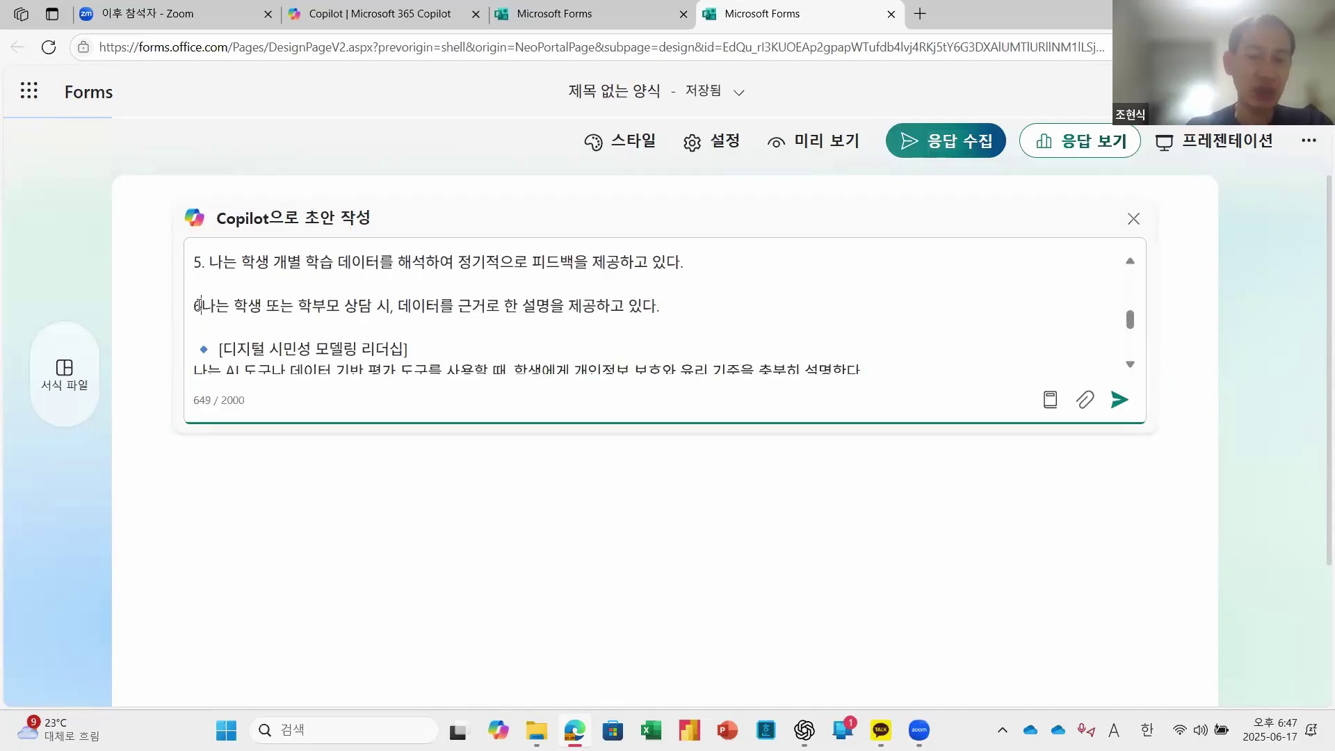
Step: Number the items under [디지털 시민성 모델링 리더십] as "7." and "8." and those under [총평 문항 예시 (선택)] as "9." and "10."
scroll(199, 304, down, 2)
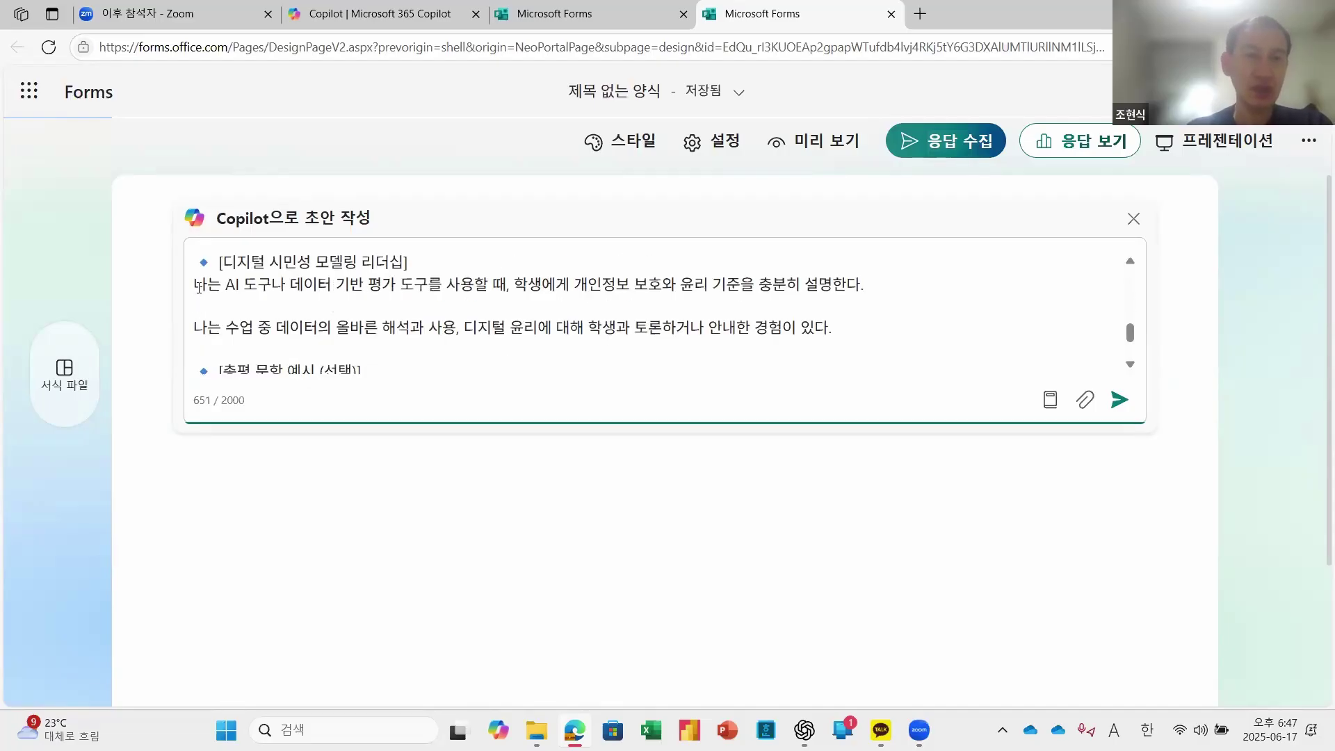
text(7.)
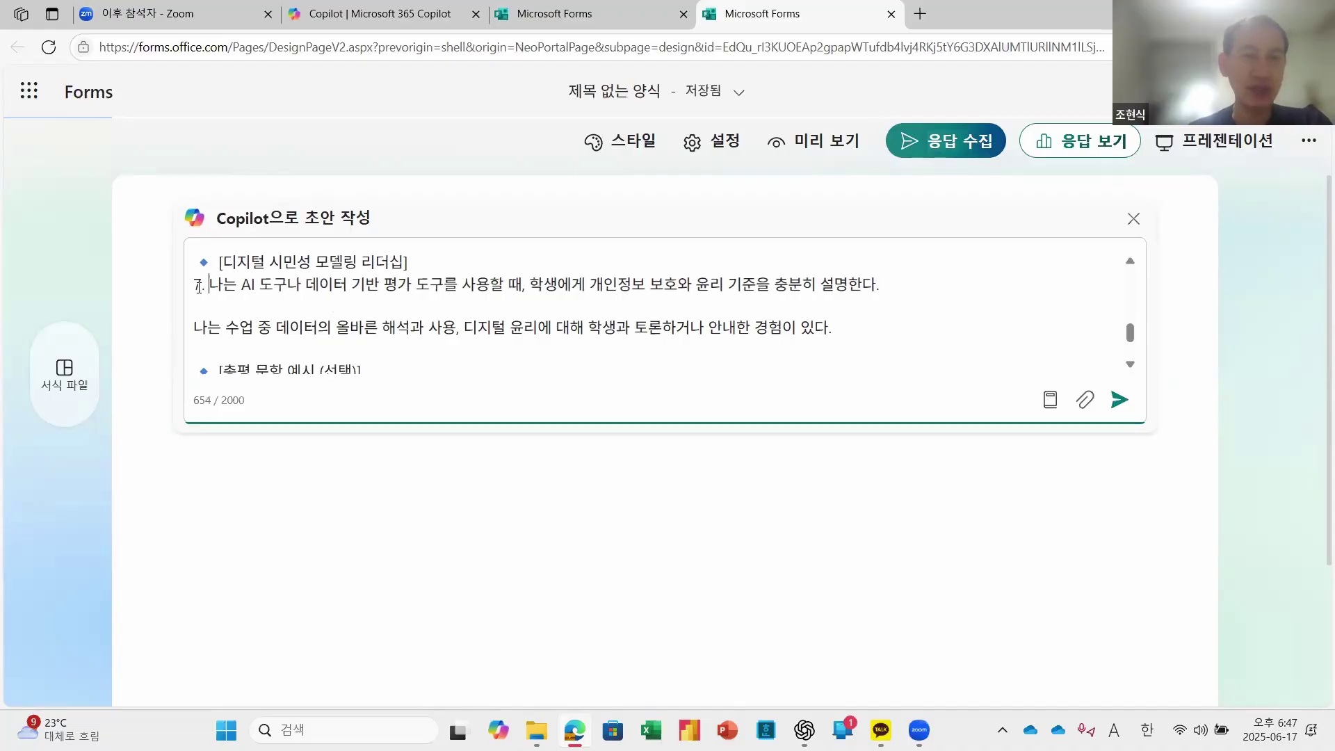
click(200, 327)
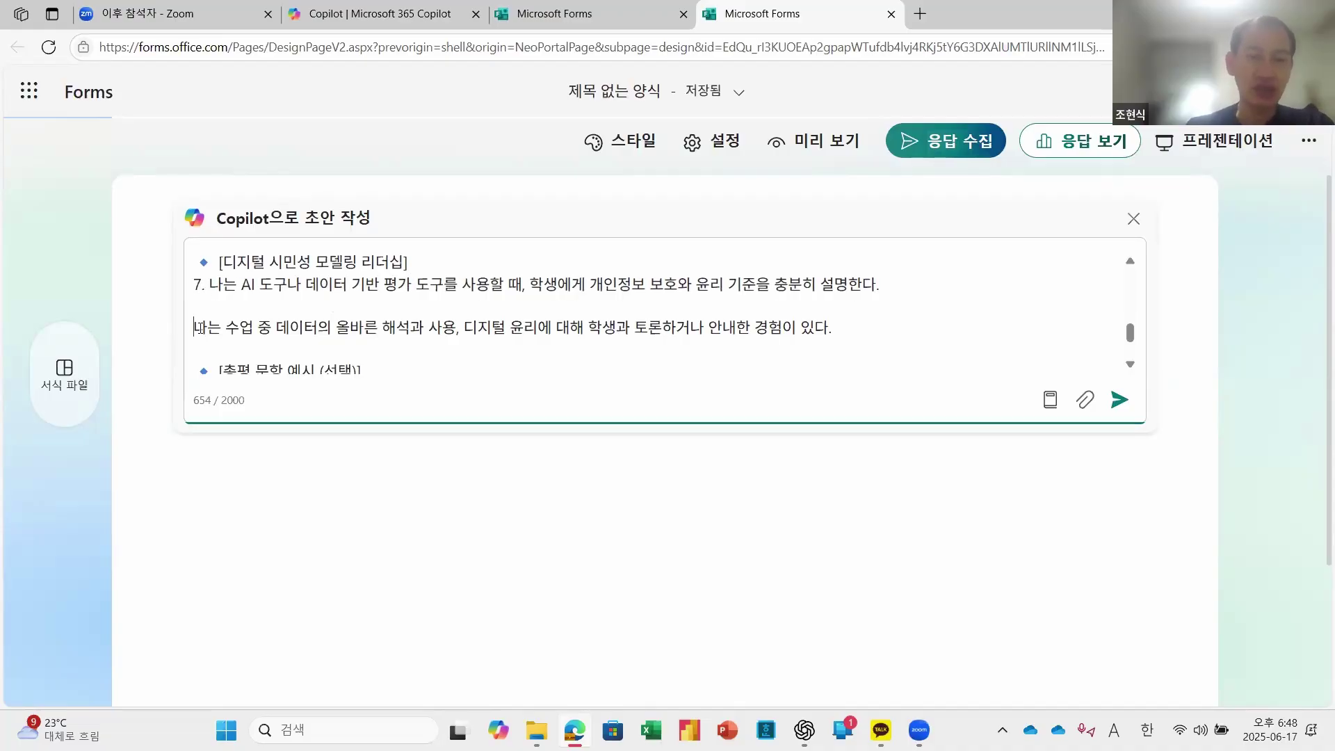
text(8.)
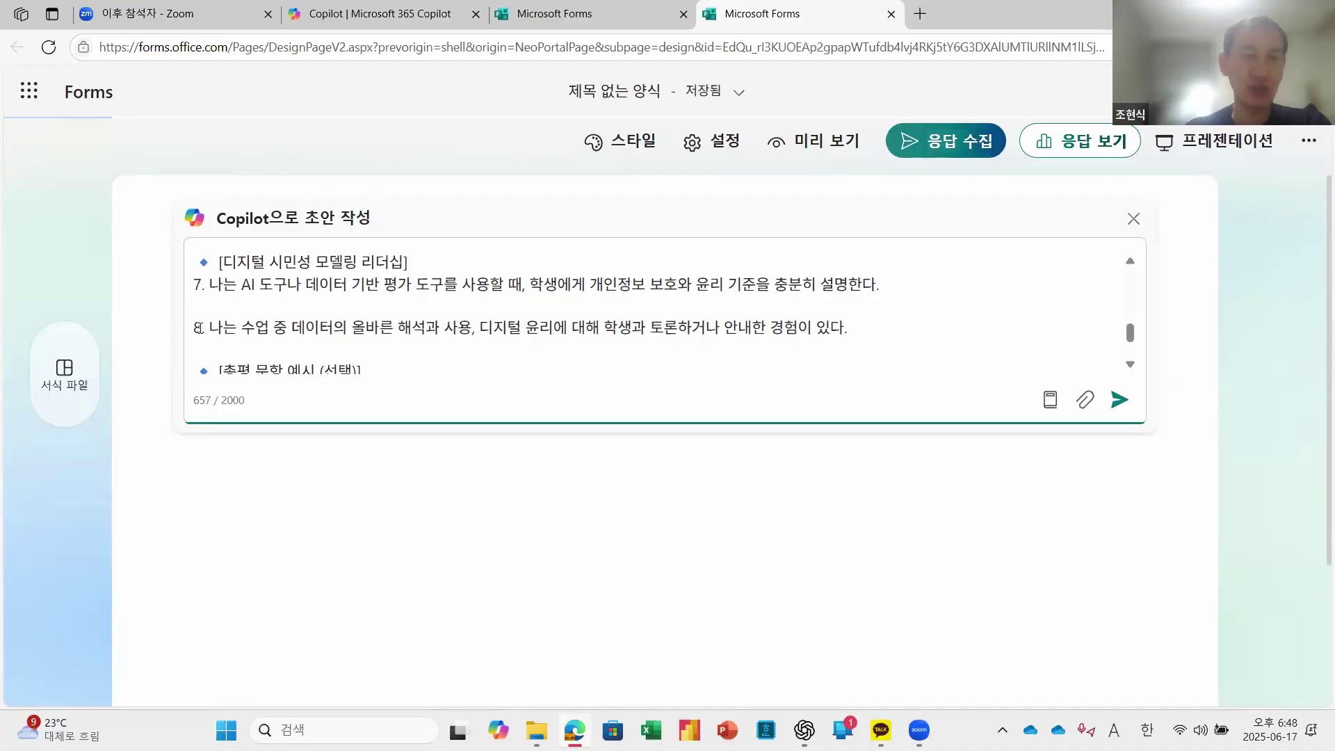
scroll(200, 327, down, 1)
text(9.)
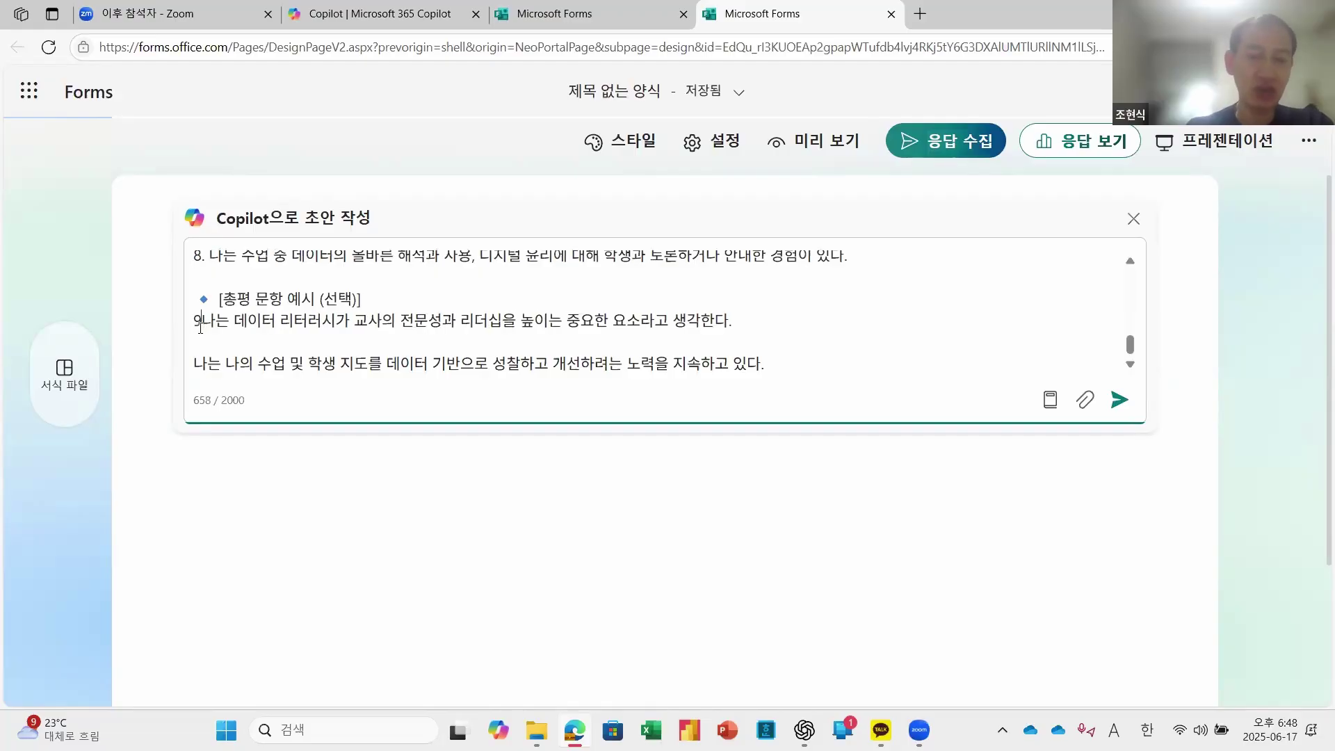
scroll(200, 328, down, 1)
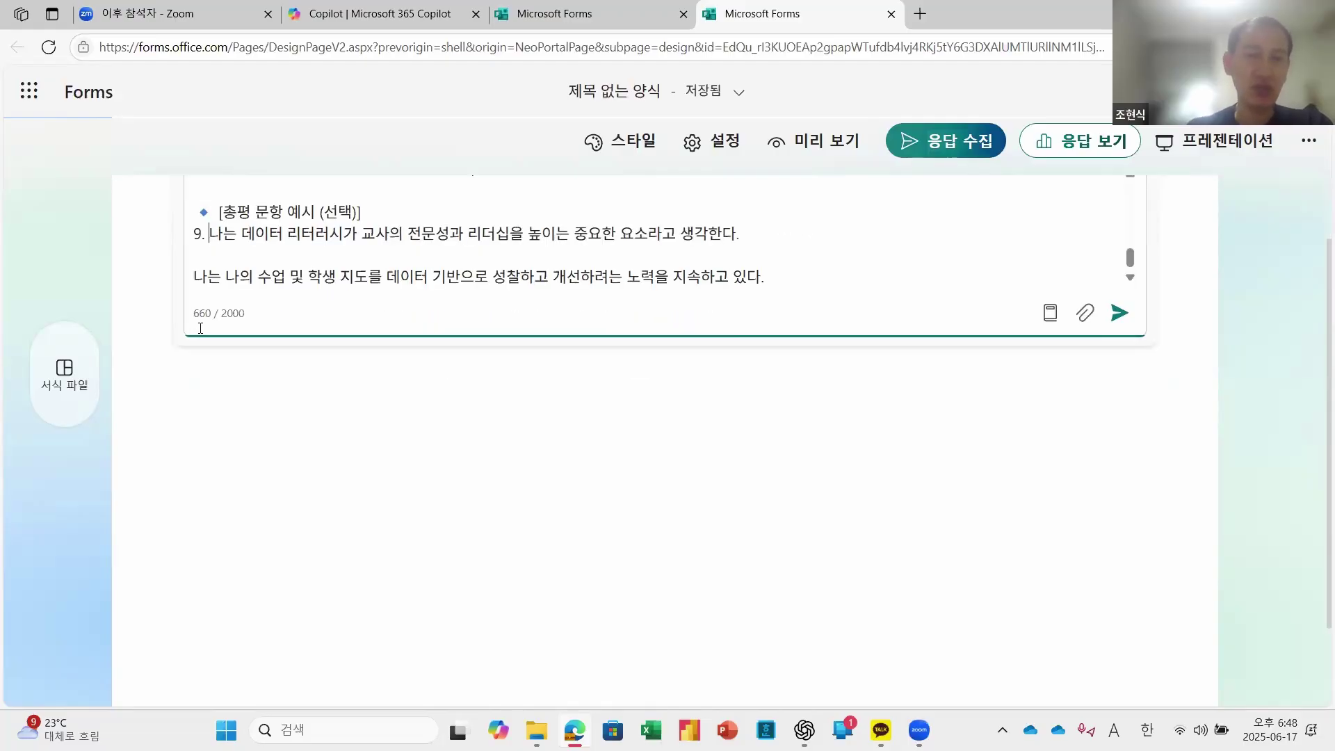
text(10.)
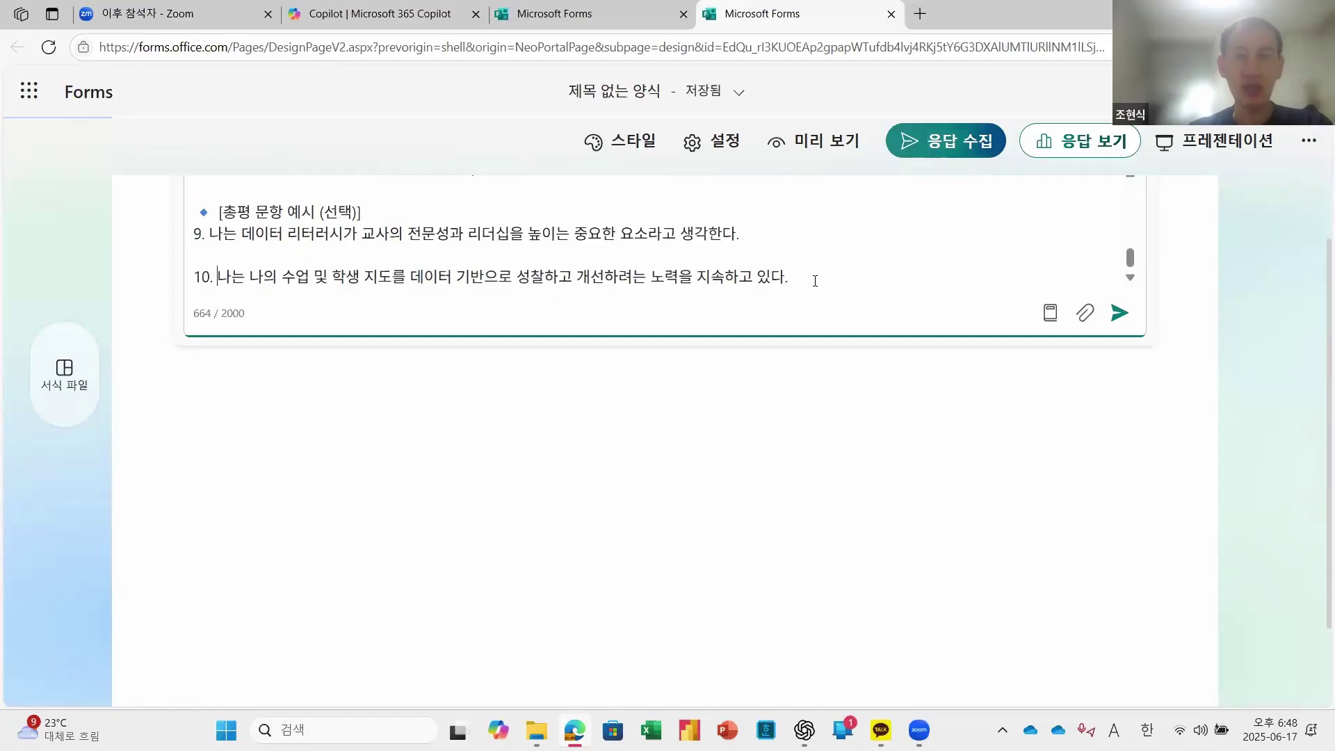
Step: Add the instruction "##응답 형식은 리커르트식 5점 척도로 만들어줘." on a new line after item 10 of the prompt
key(Return)
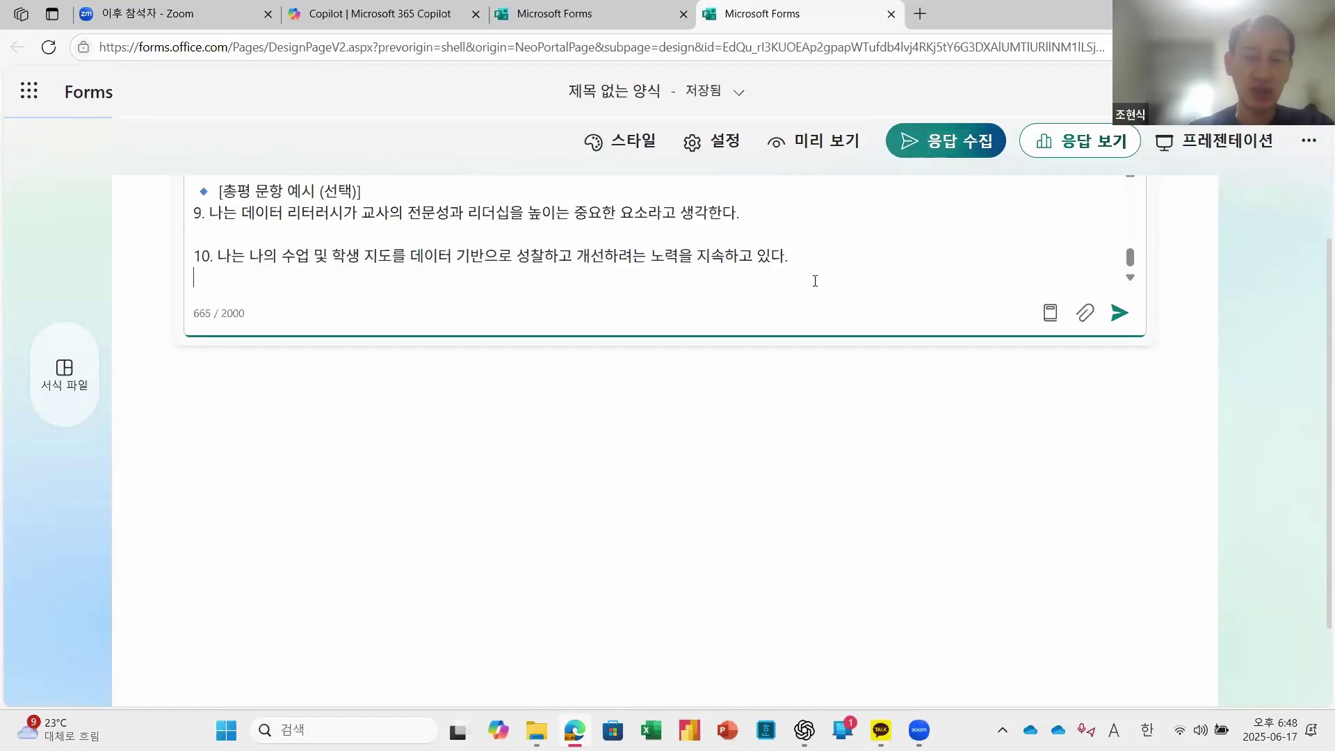
text(##dmd)
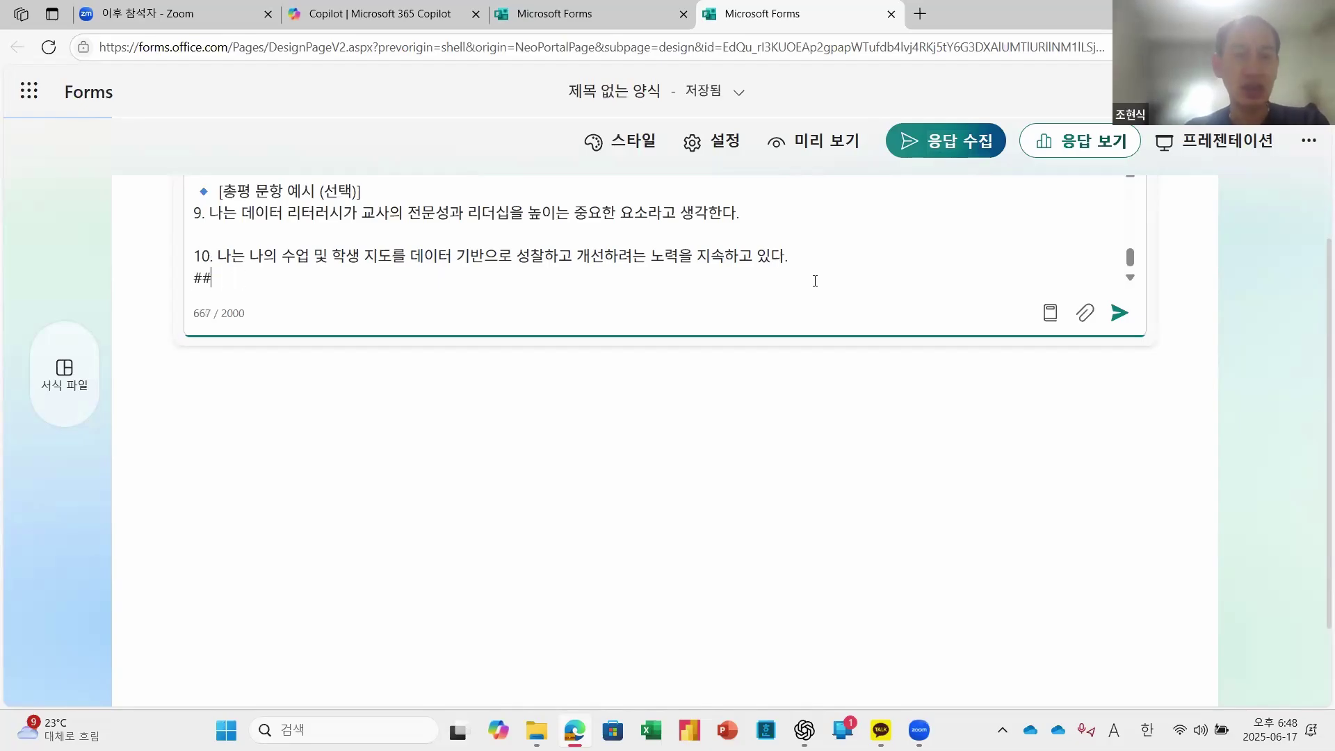
key(Hangul)
text(응답 형식의)
text( 러)
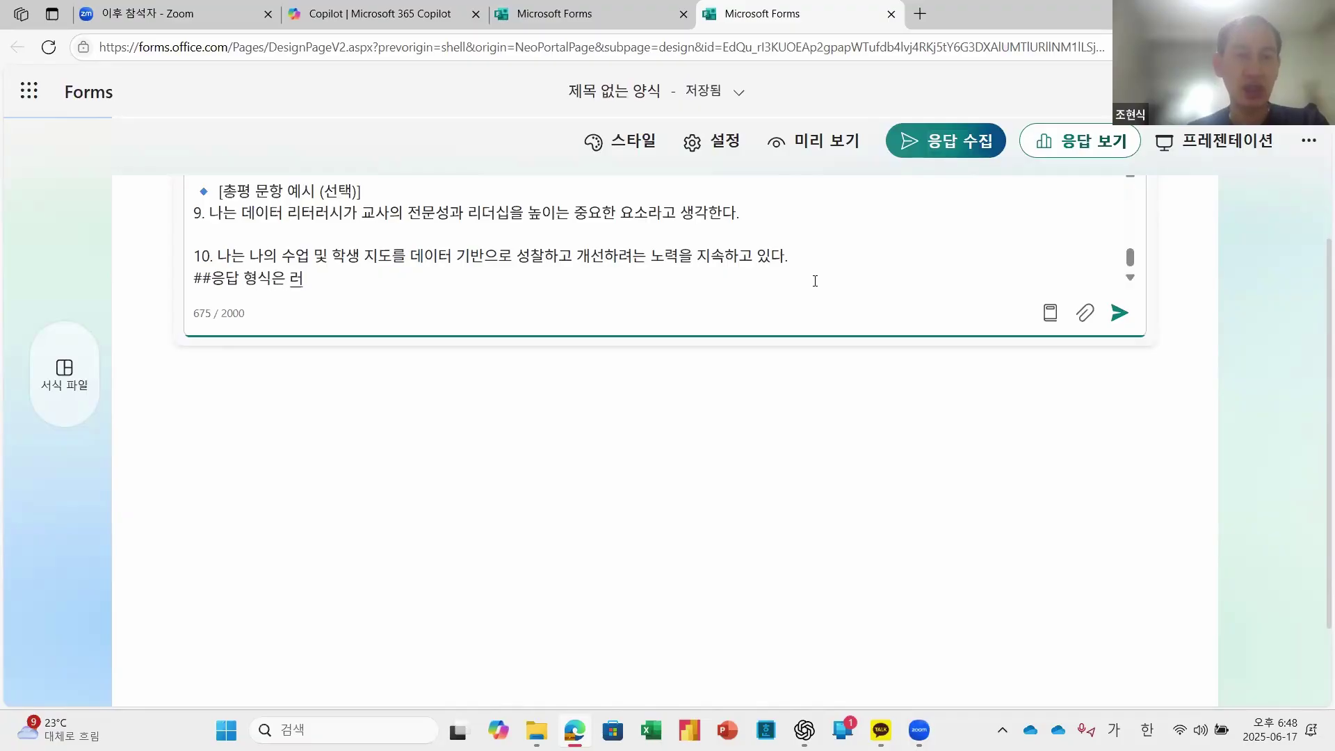
text(ㄹ)
text(커르트식 5)
text(점 척도)
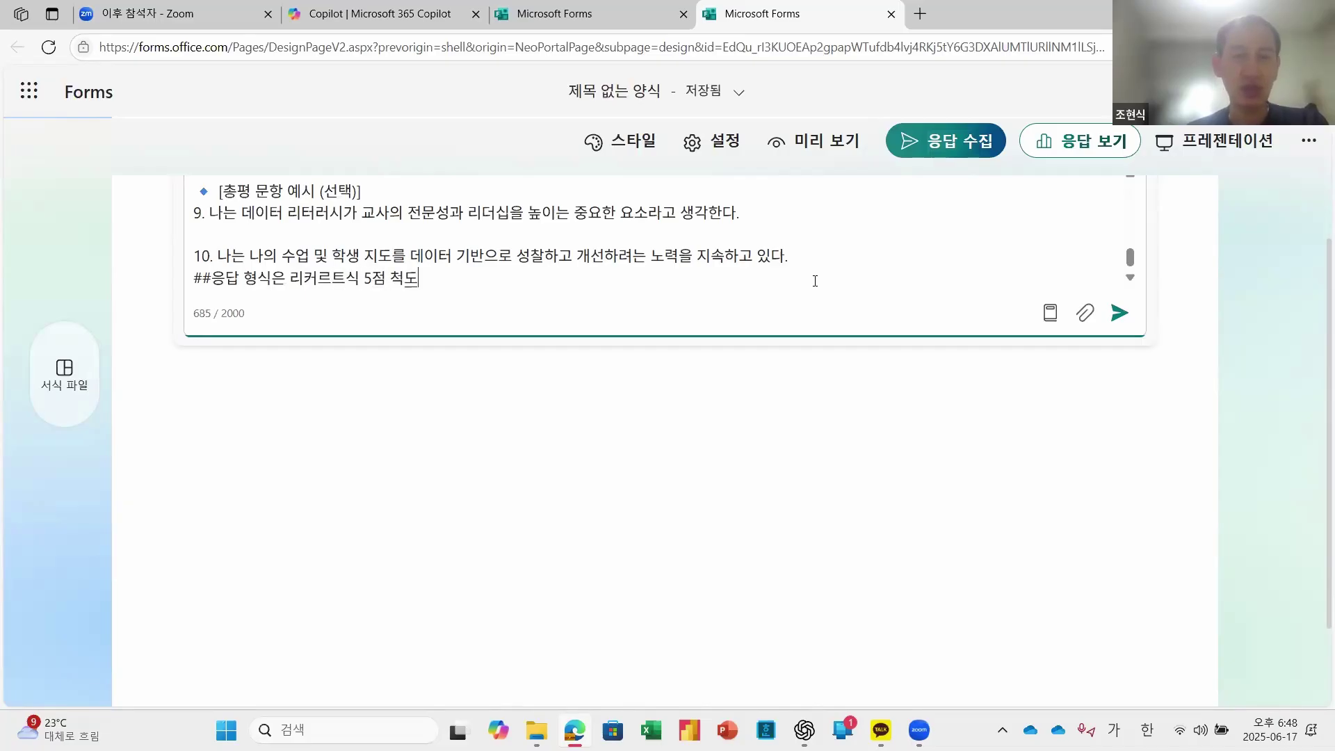
text(로 맨들어줘.)
Step: Check the numbered prompt from its heading onward and submit it to Copilot to generate the form draft
scroll(560, 417, up, 1)
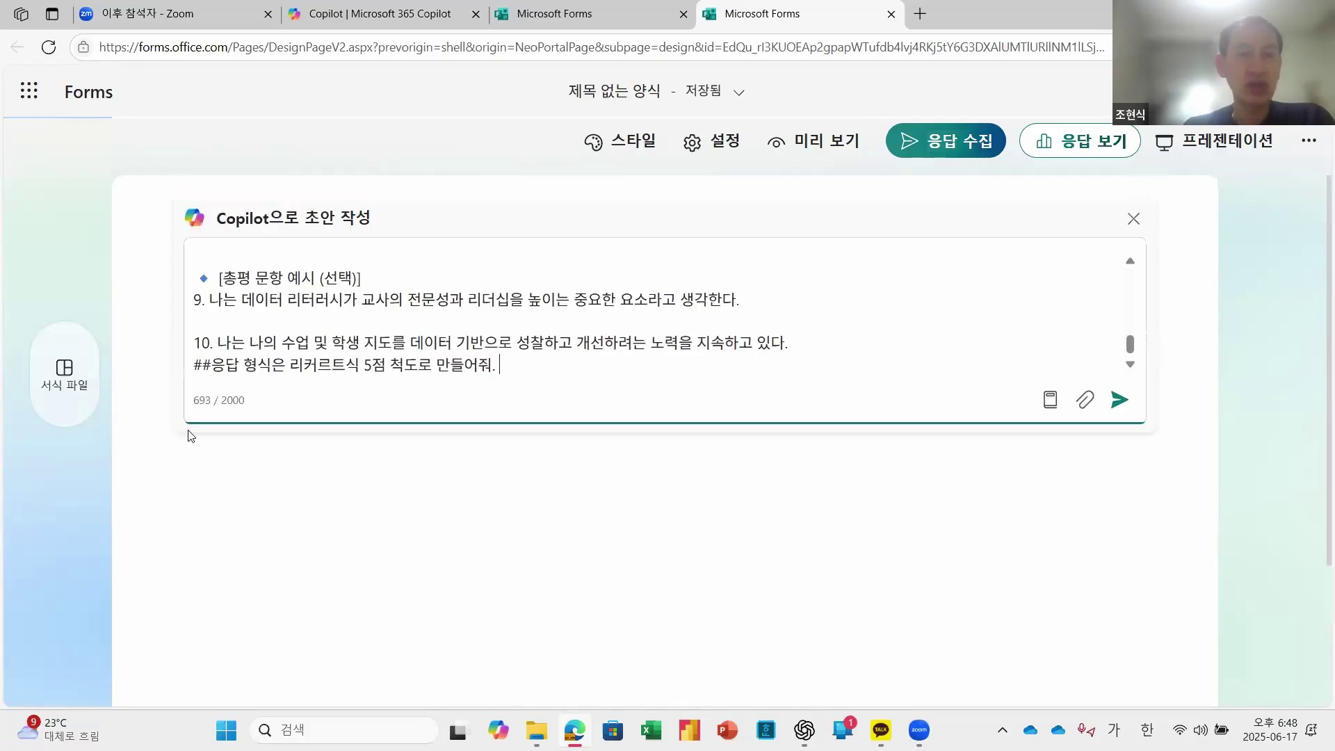
scroll(383, 348, up, 6)
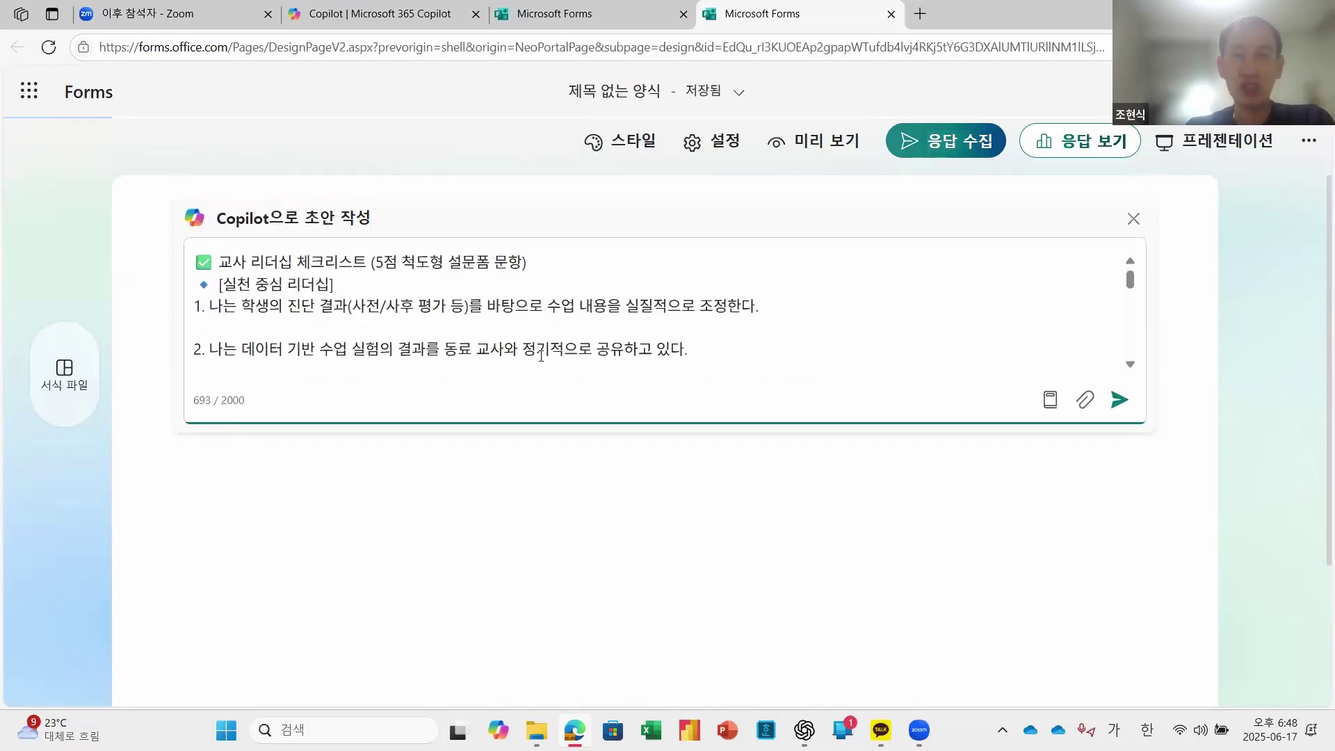
scroll(383, 348, down, 3)
click(1117, 402)
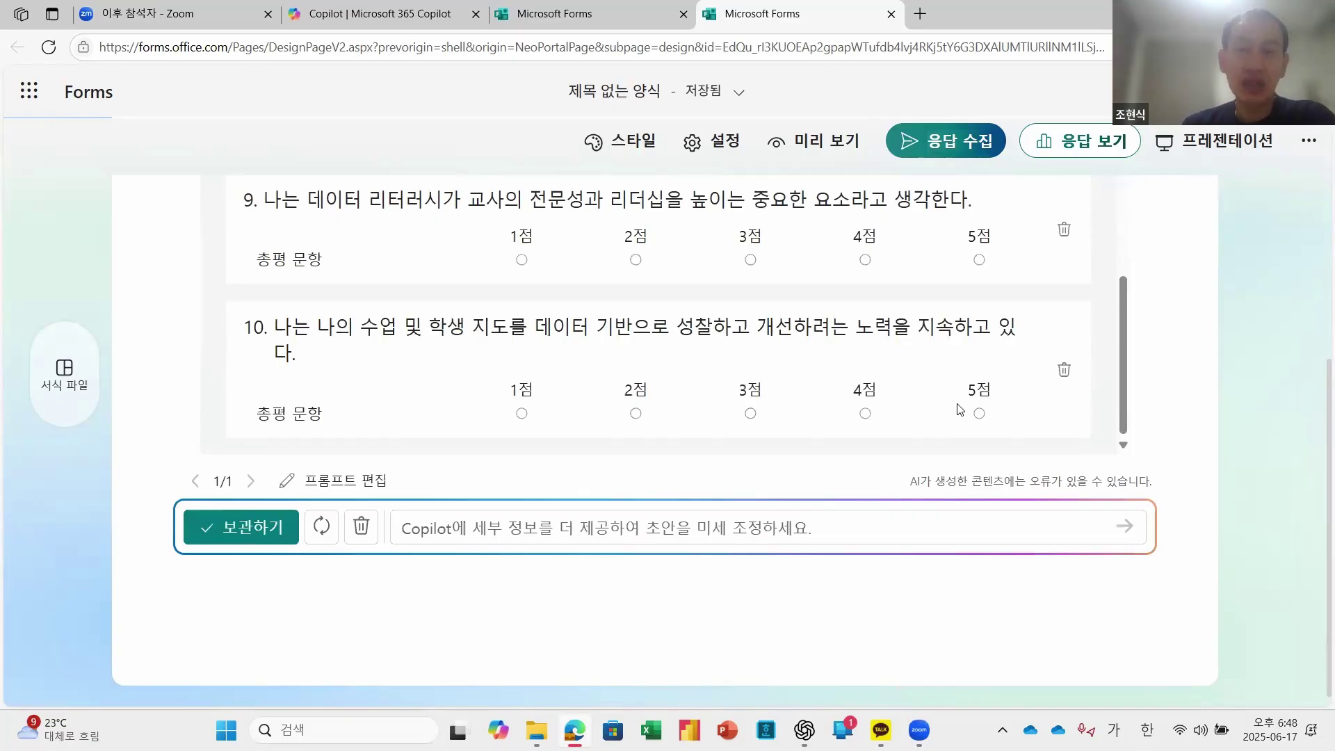
Step: Review the questions in Copilot's generated draft and keep the draft as the form
scroll(896, 404, up, 1)
scroll(881, 404, up, 10)
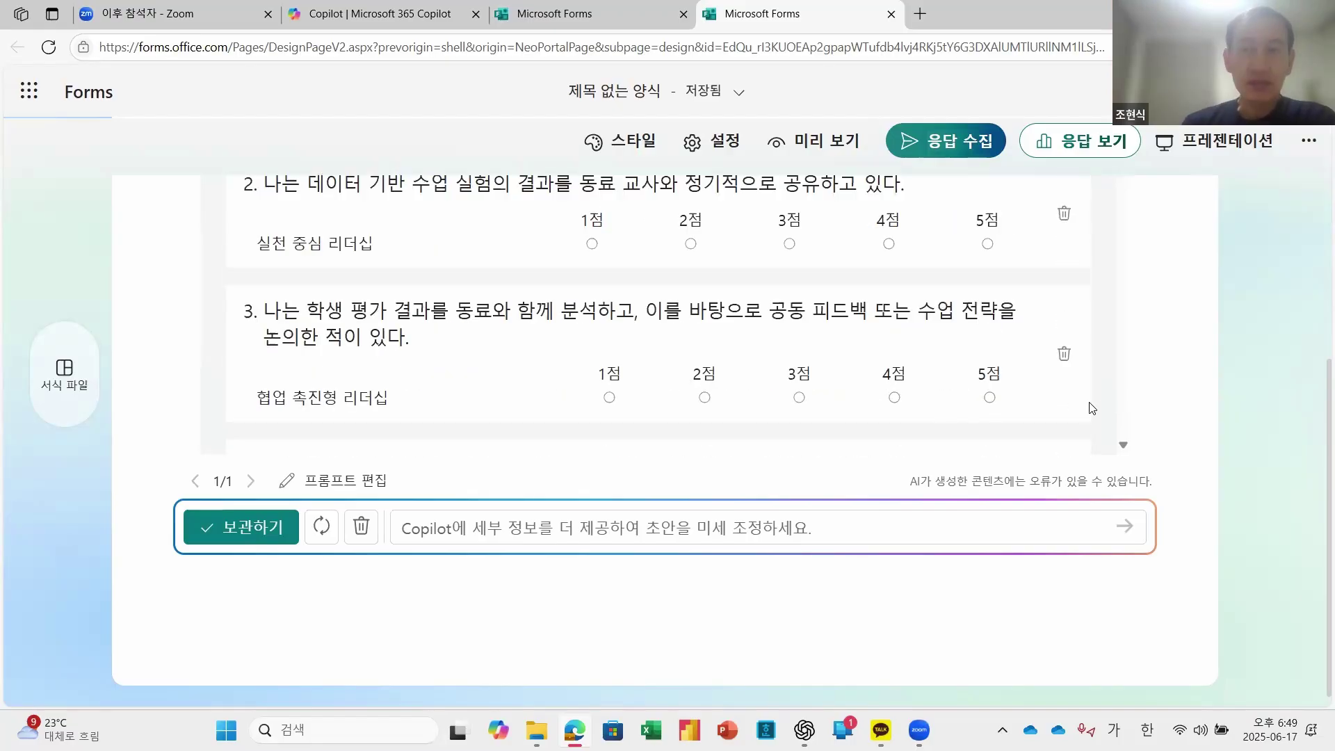
scroll(1173, 385, up, 1)
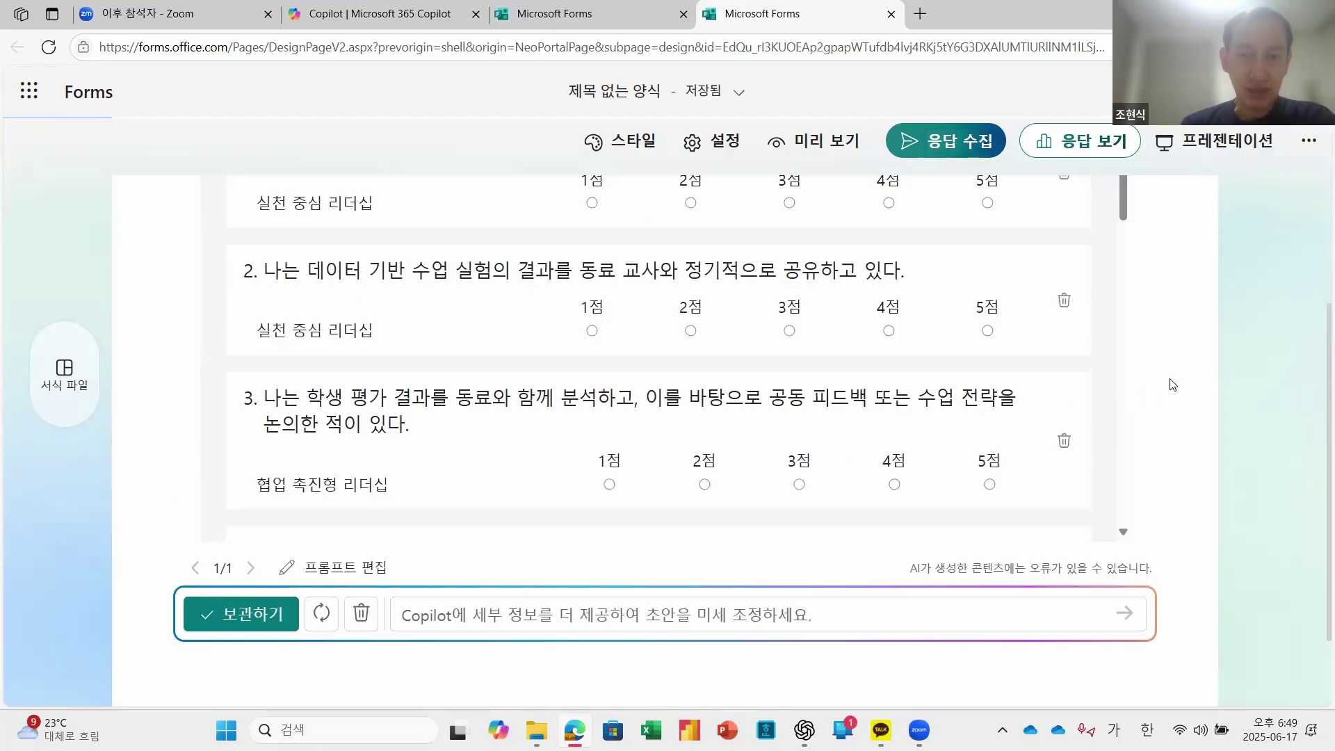
click(247, 622)
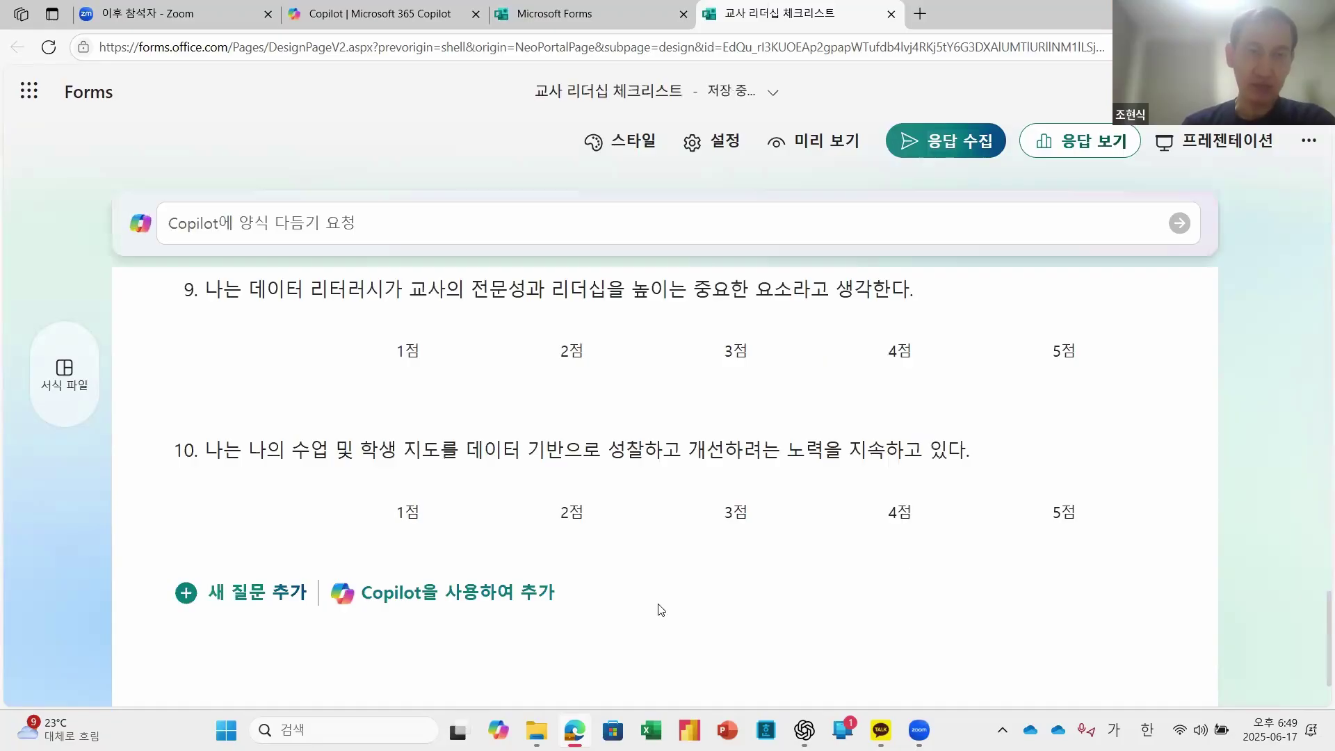
Step: Change the form's title to "교사 리더십 체크리스트2"
scroll(702, 588, up, 2)
scroll(707, 584, up, 10)
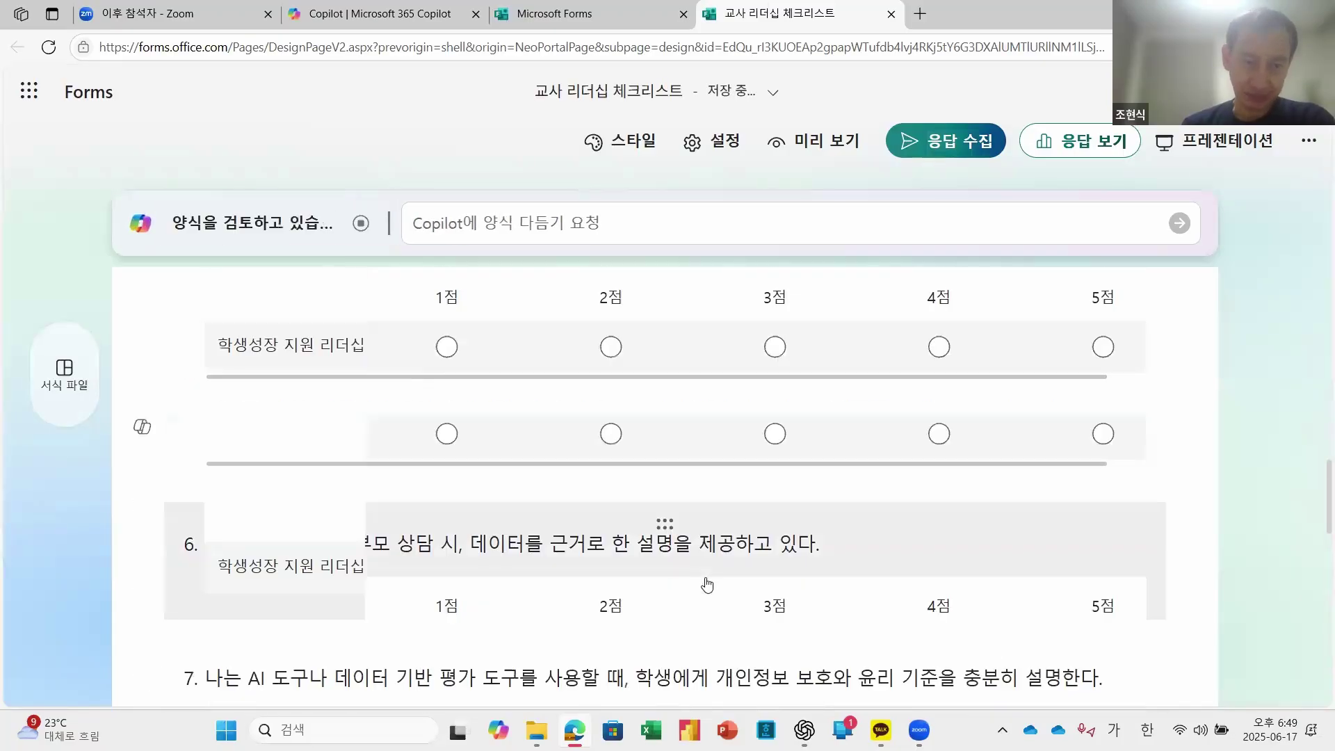
scroll(707, 584, up, 5)
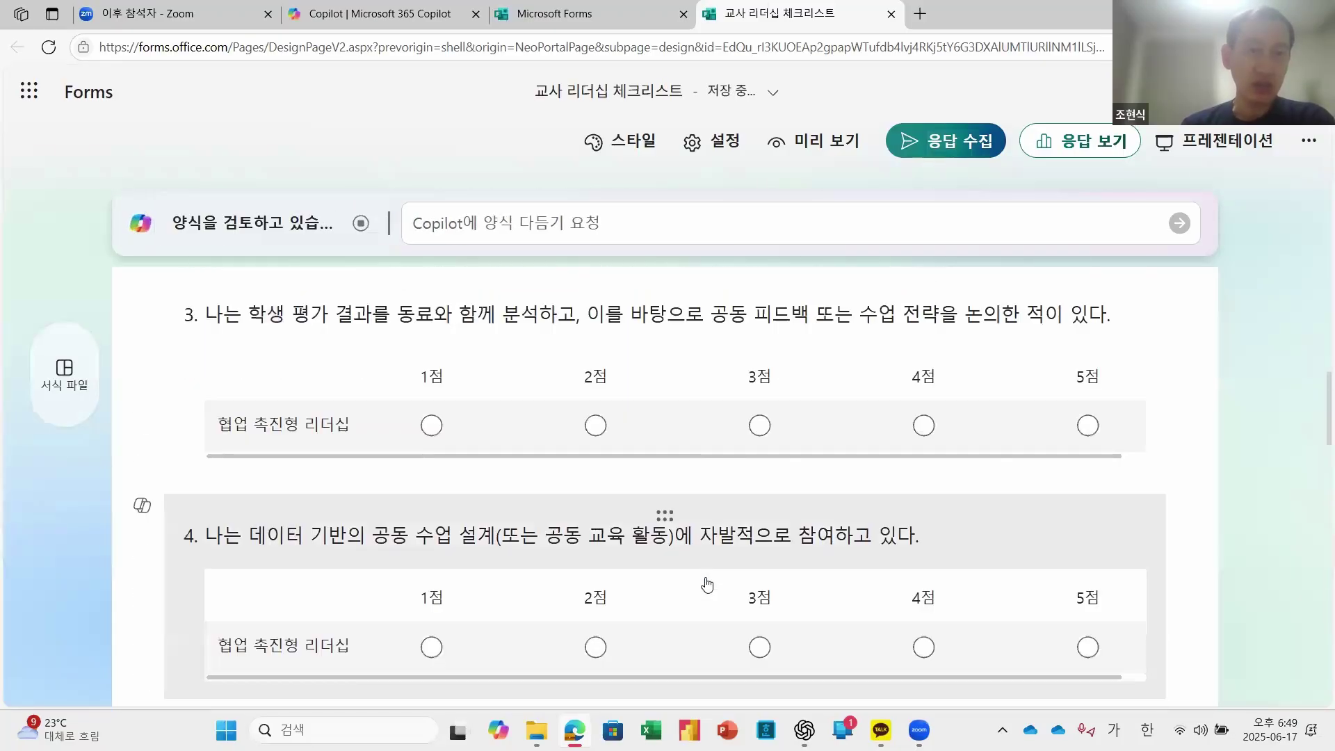
scroll(708, 584, up, 5)
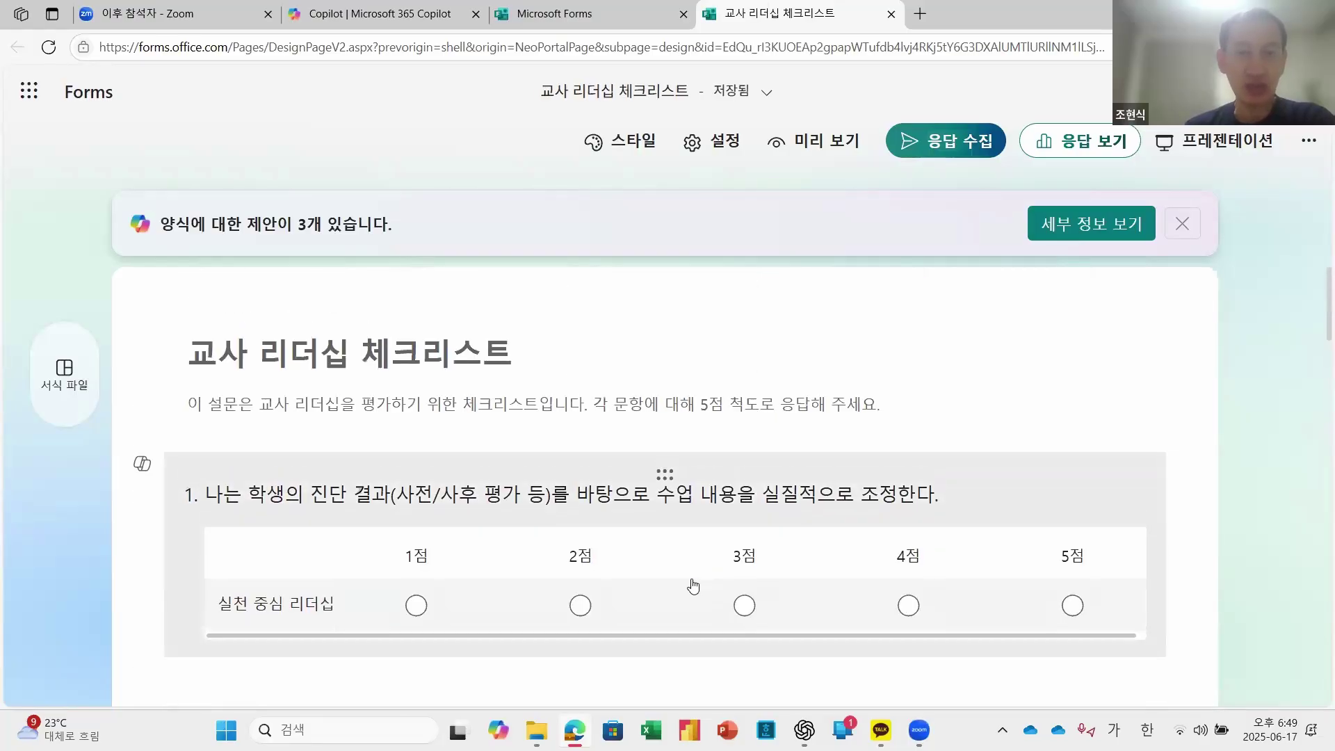
click(497, 352)
triple_click(497, 352)
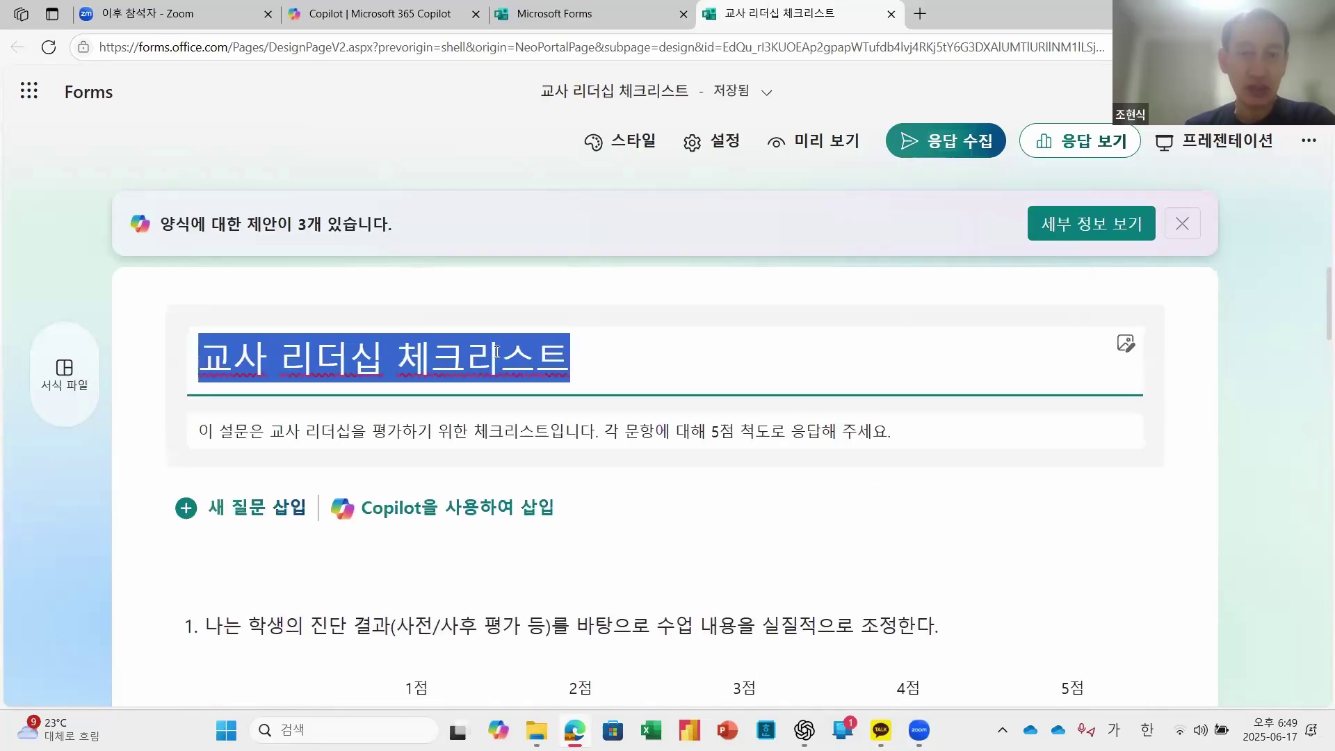
click(582, 363)
text(2)
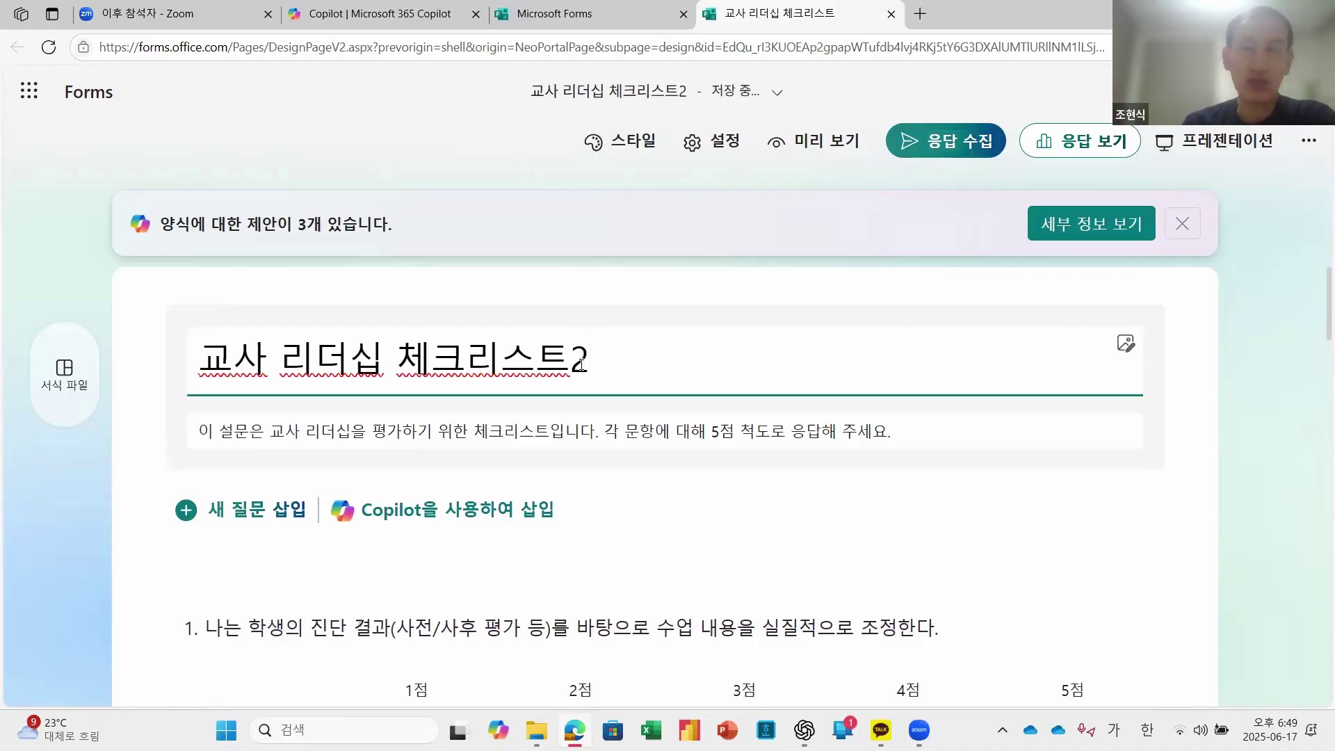
click(603, 466)
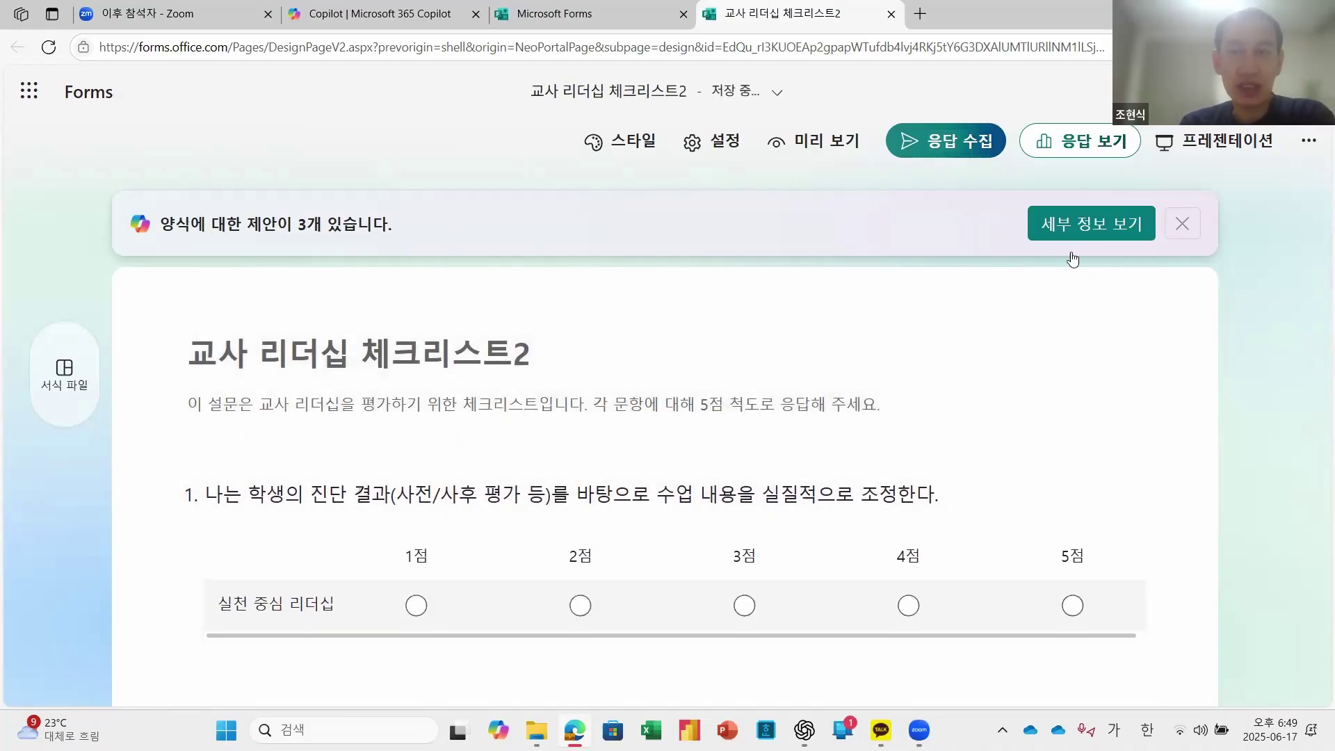
Step: Open the details of Copilot's suggestions for the form
click(1096, 226)
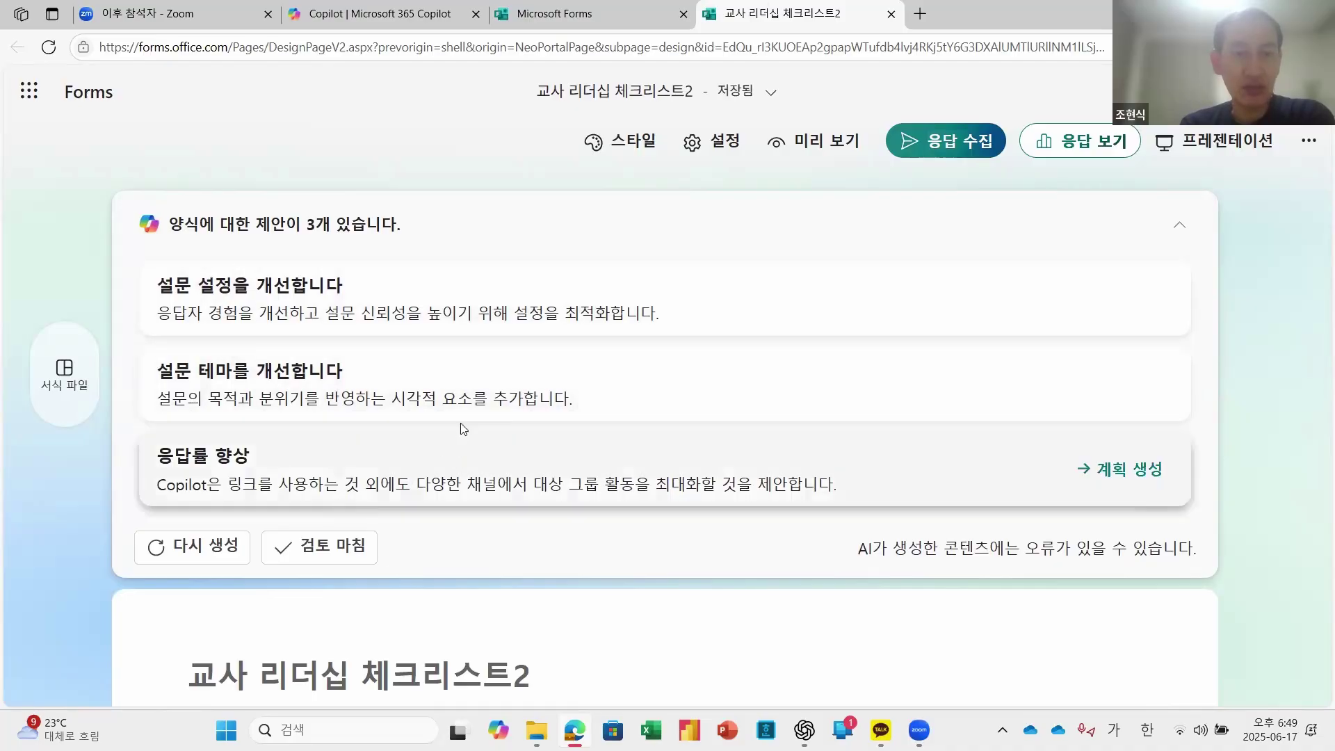
Step: Apply Copilot's suggested theme with the pink and purple graduation cap illustration to the form and keep it
click(388, 398)
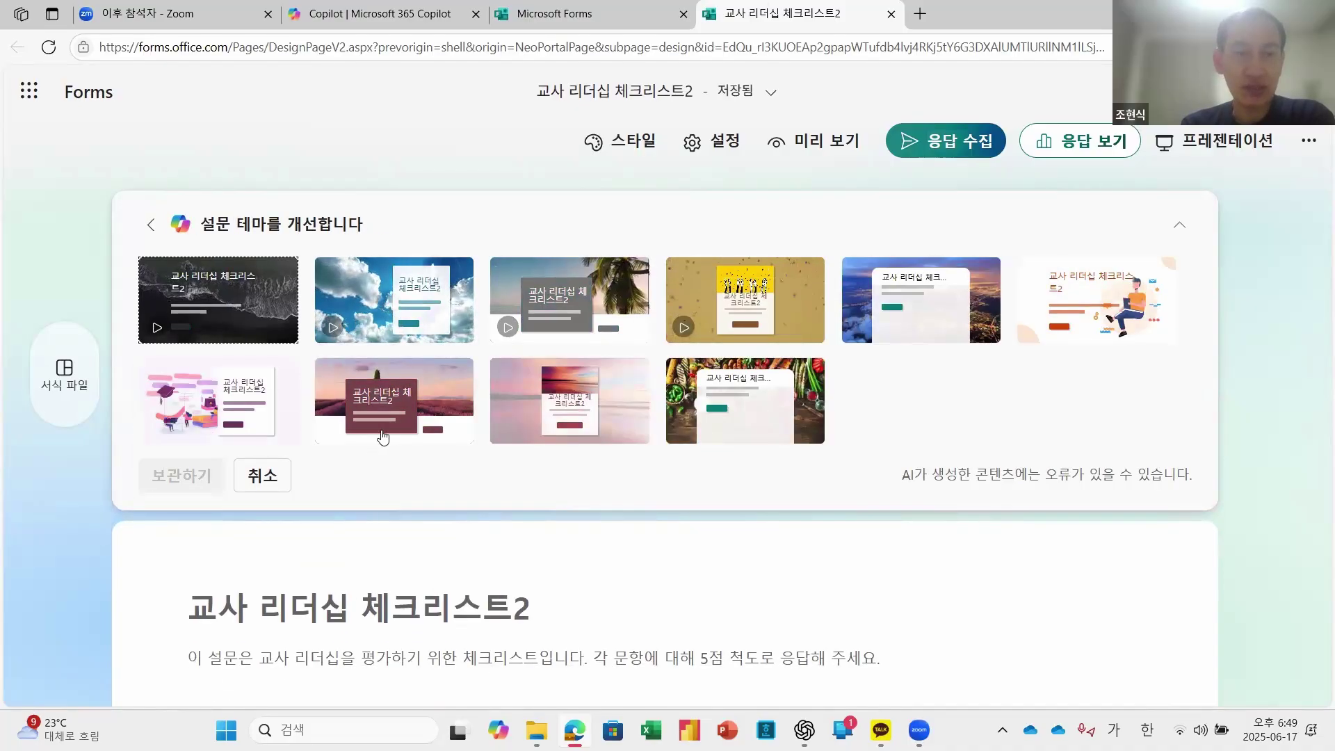
click(218, 400)
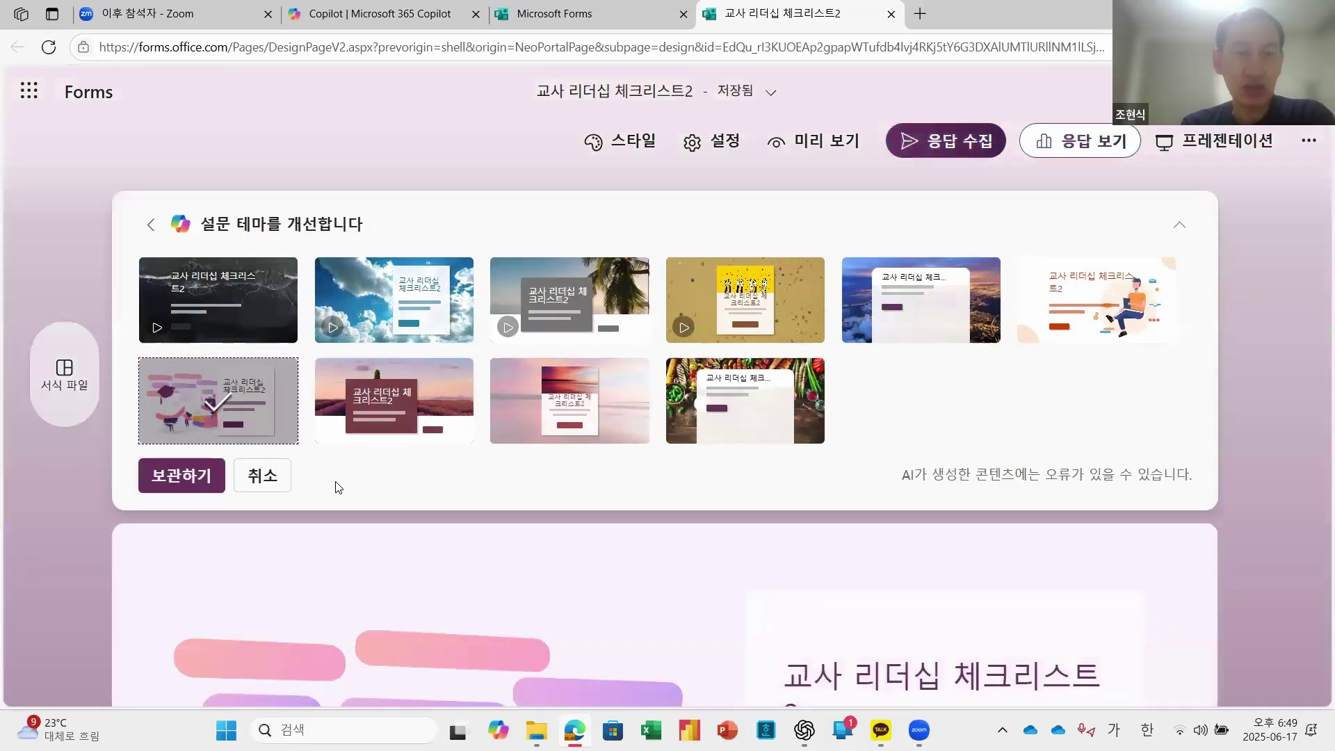
click(181, 475)
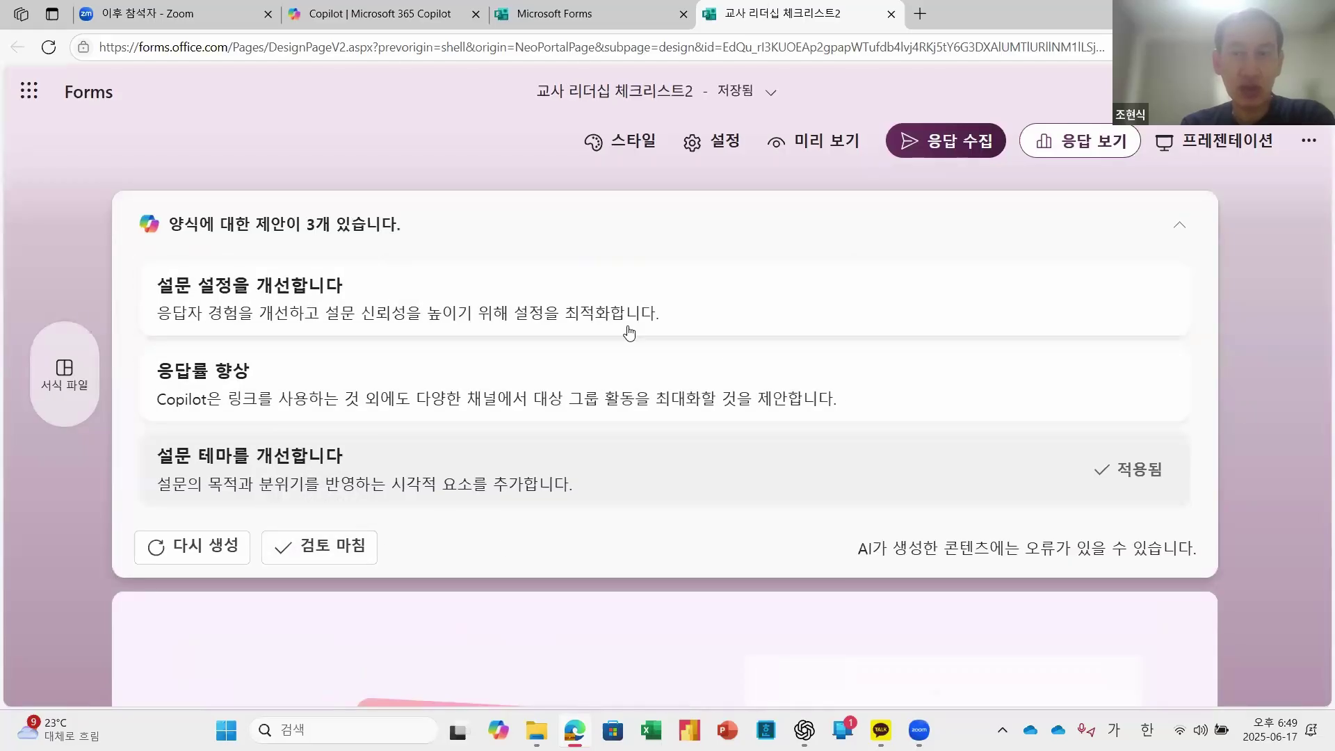
Step: Decline Copilot's suggested survey settings, finish the suggestion review and dismiss the offer to create a response plan
click(696, 327)
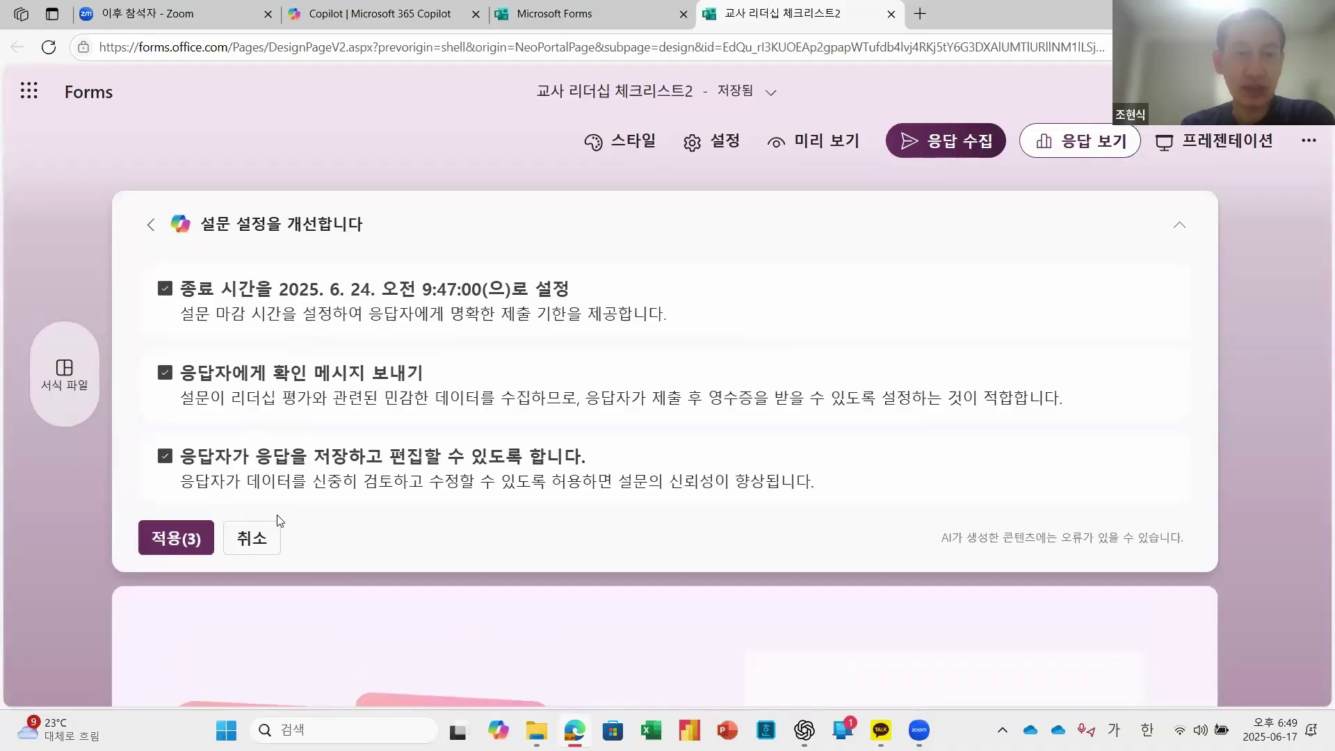
click(260, 555)
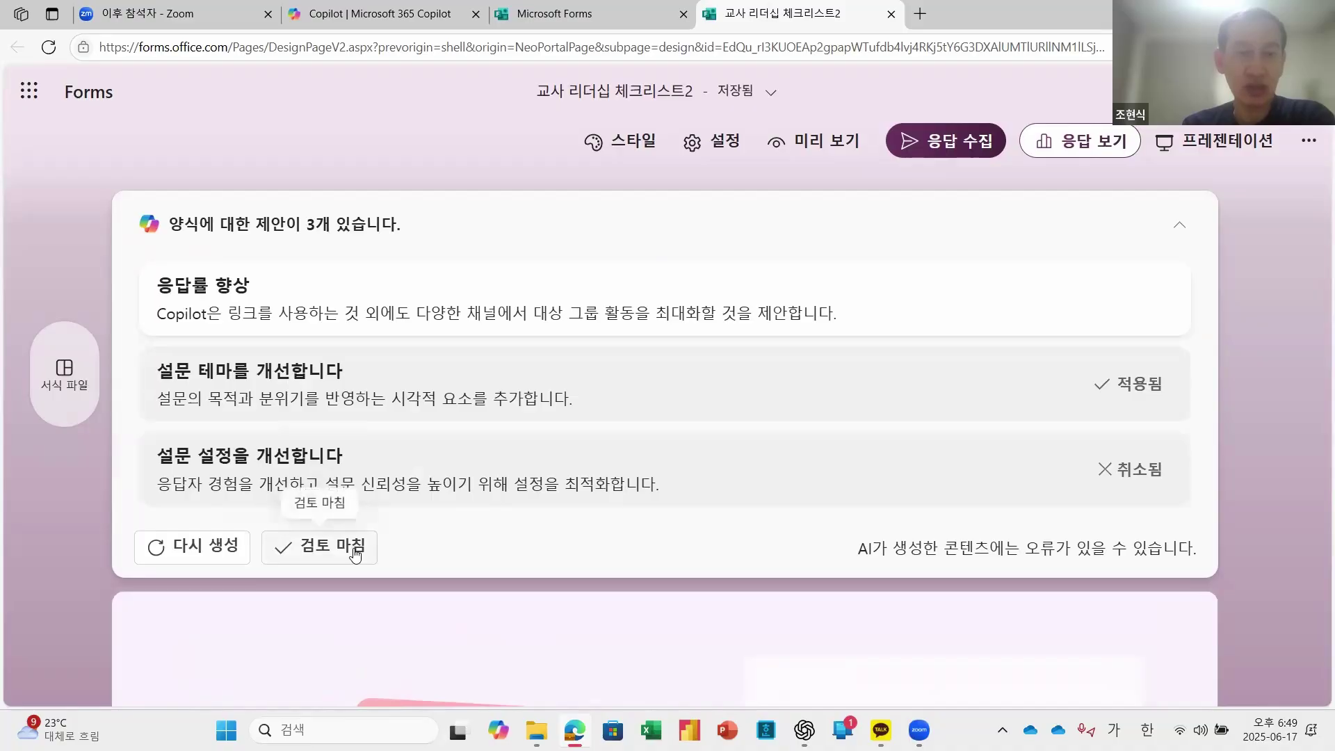
click(282, 546)
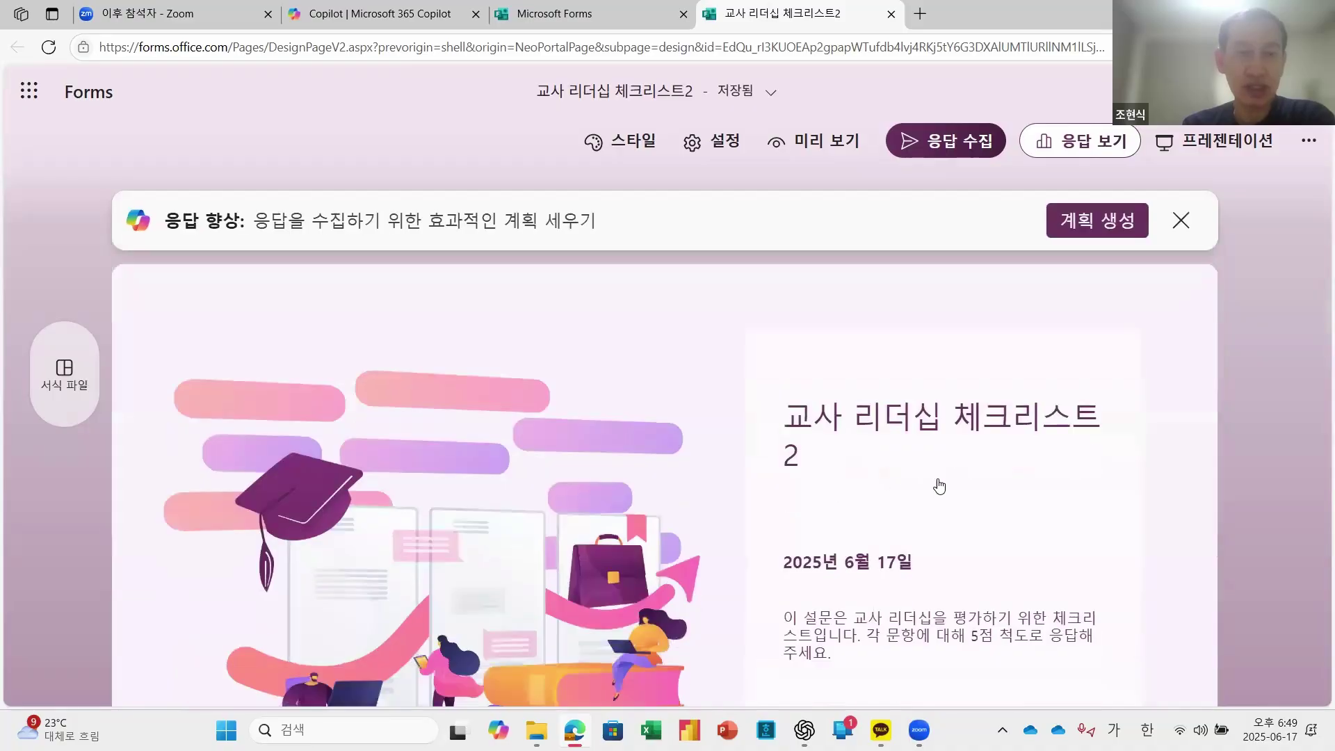
click(1181, 223)
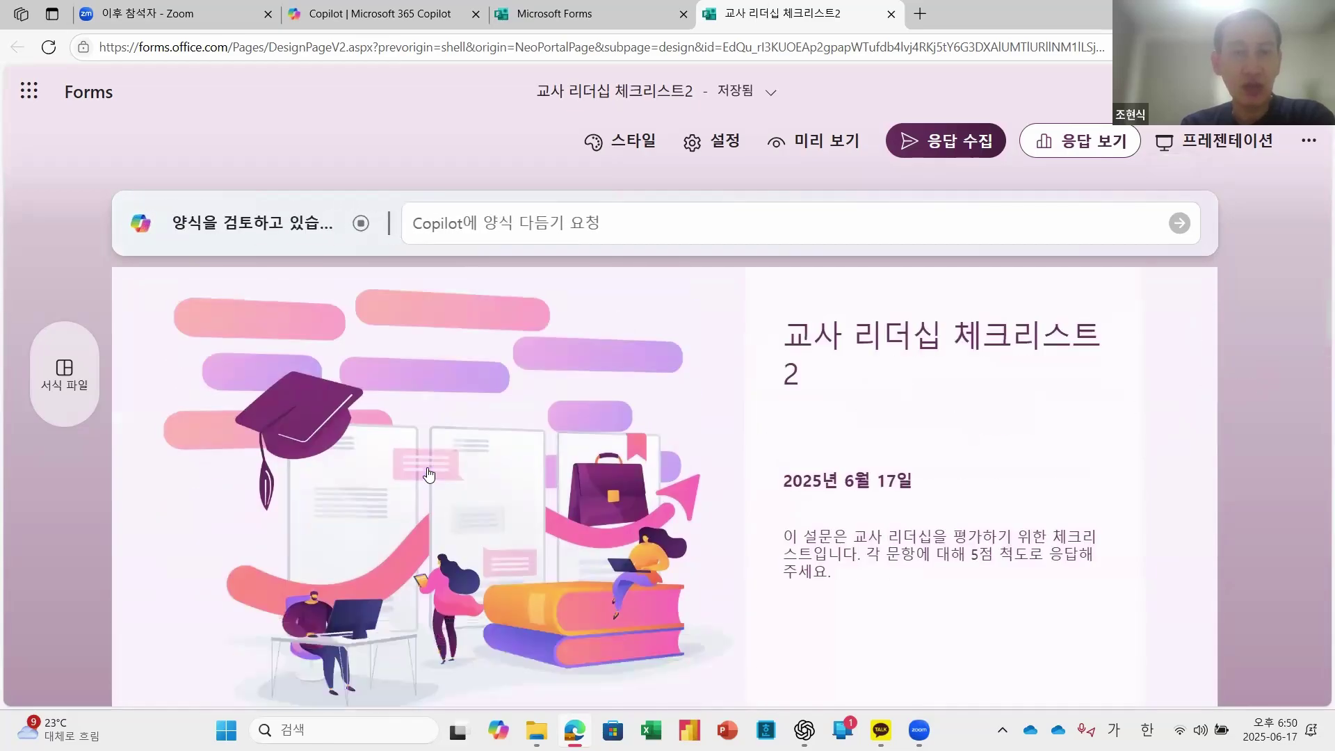
Step: Look through the themed form's questions, allow anyone to respond, and copy the survey link as a shortened URL
scroll(429, 475, down, 3)
scroll(430, 474, down, 6)
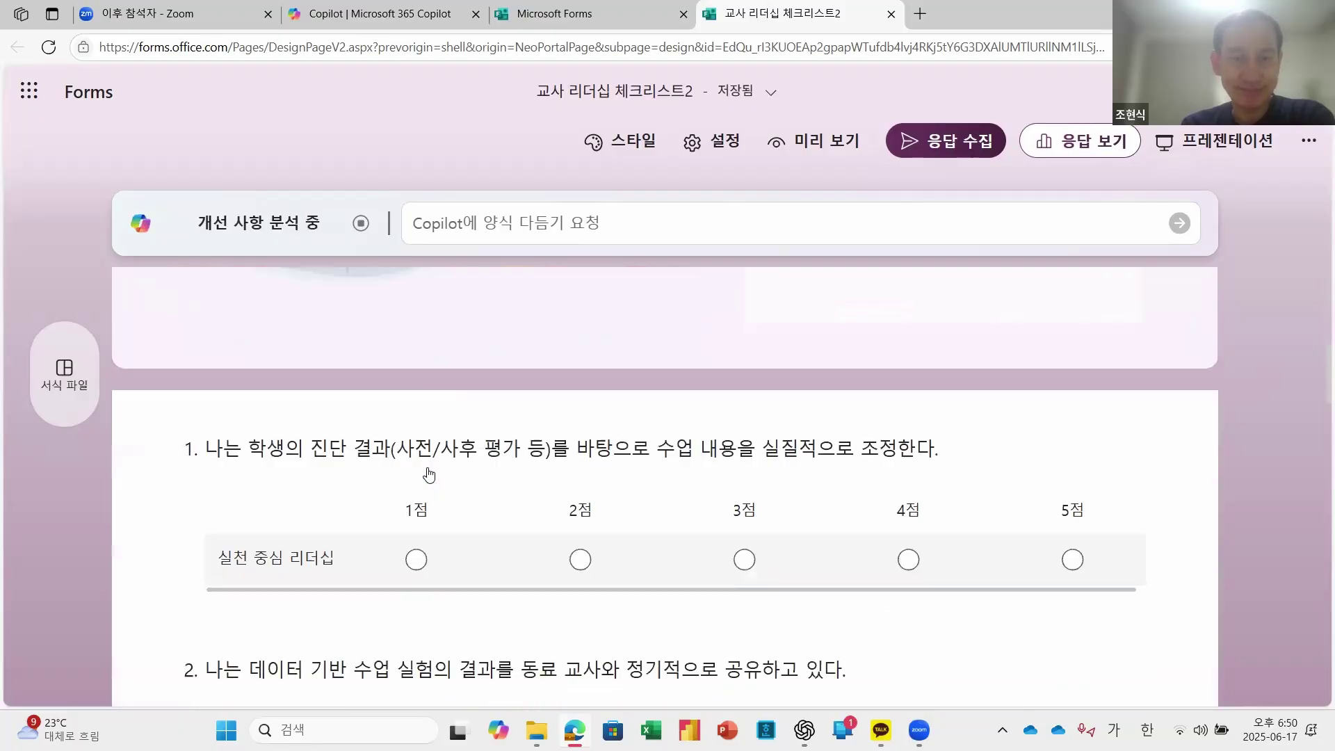
scroll(429, 474, down, 20)
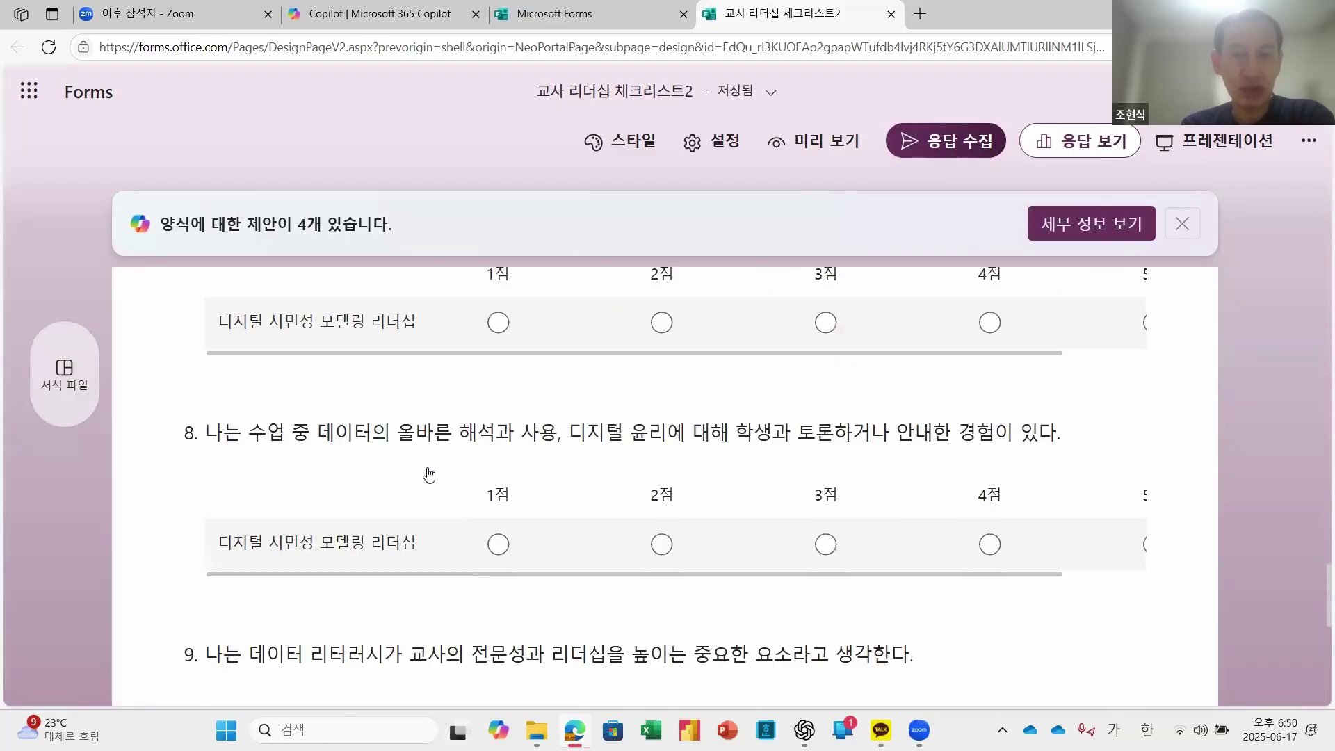
scroll(429, 474, up, 20)
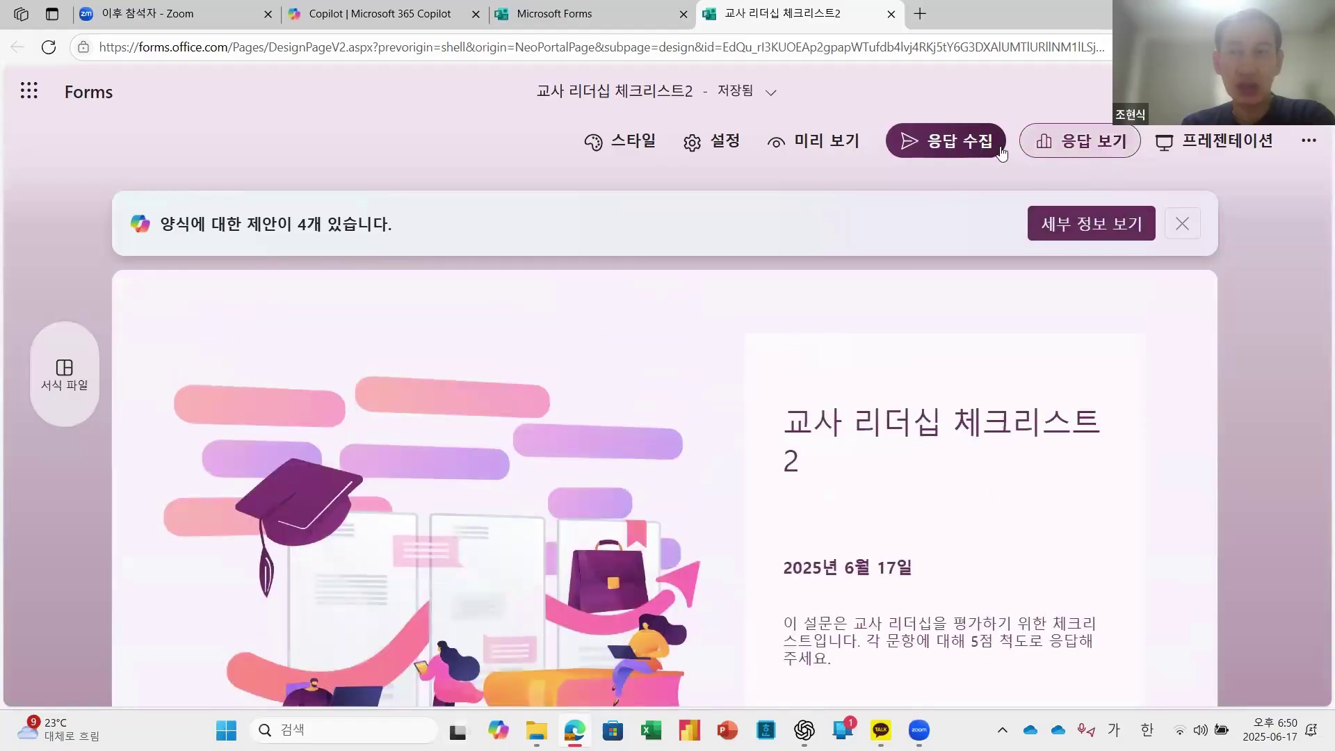
click(949, 146)
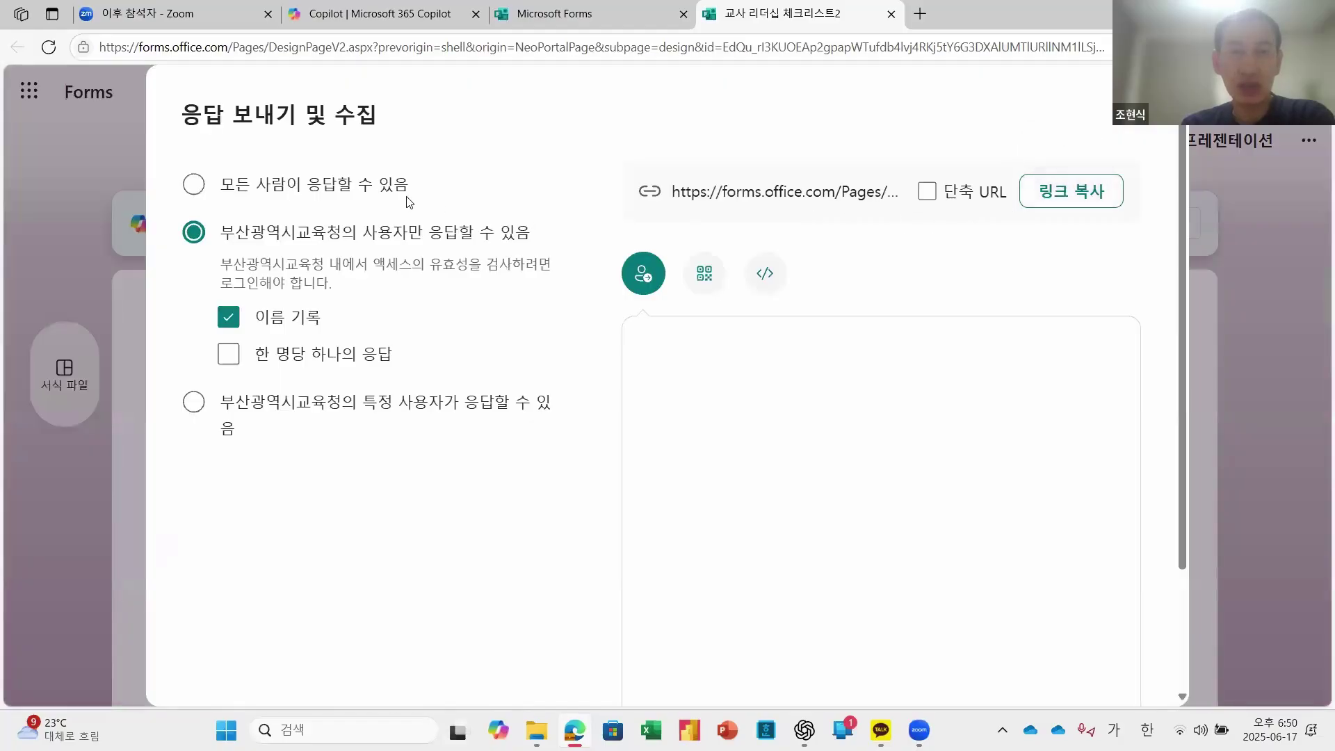
click(487, 190)
click(928, 191)
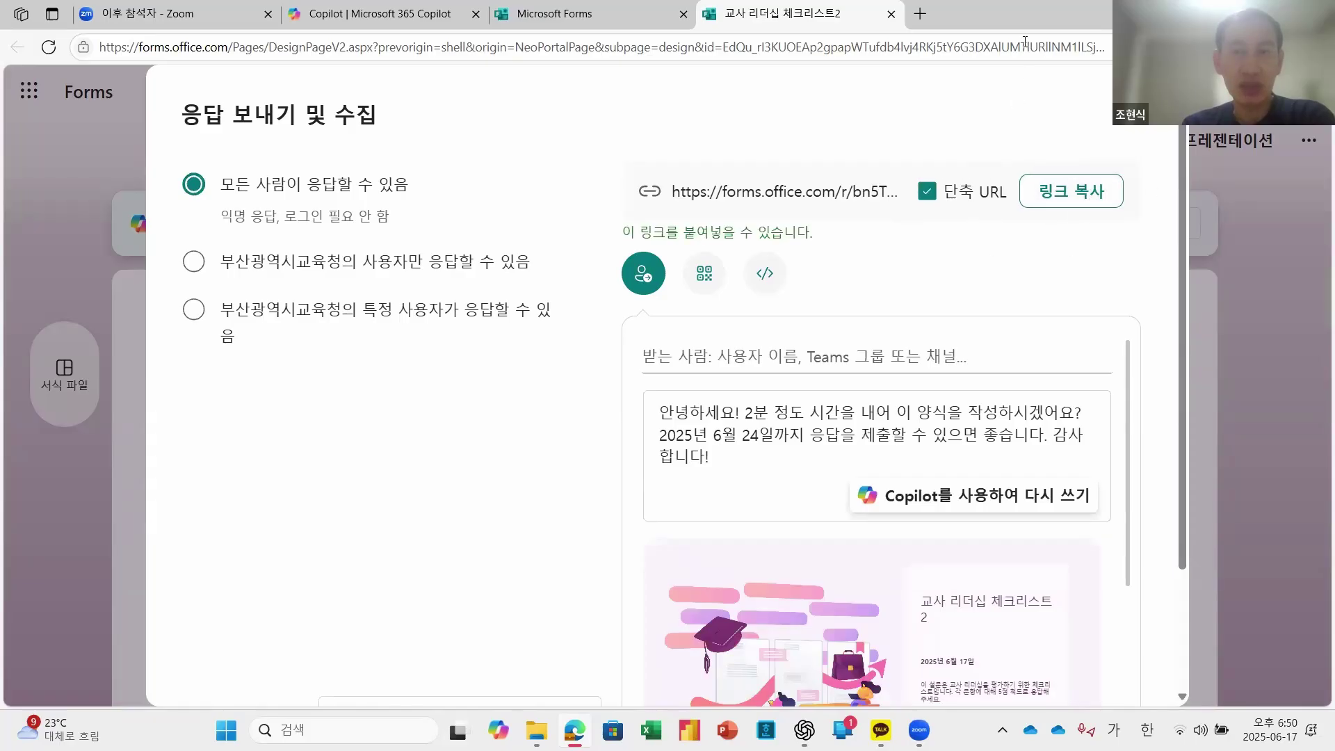
Step: Open the copied survey link in a new browser tab and start the survey as a respondent
click(921, 15)
click(619, 49)
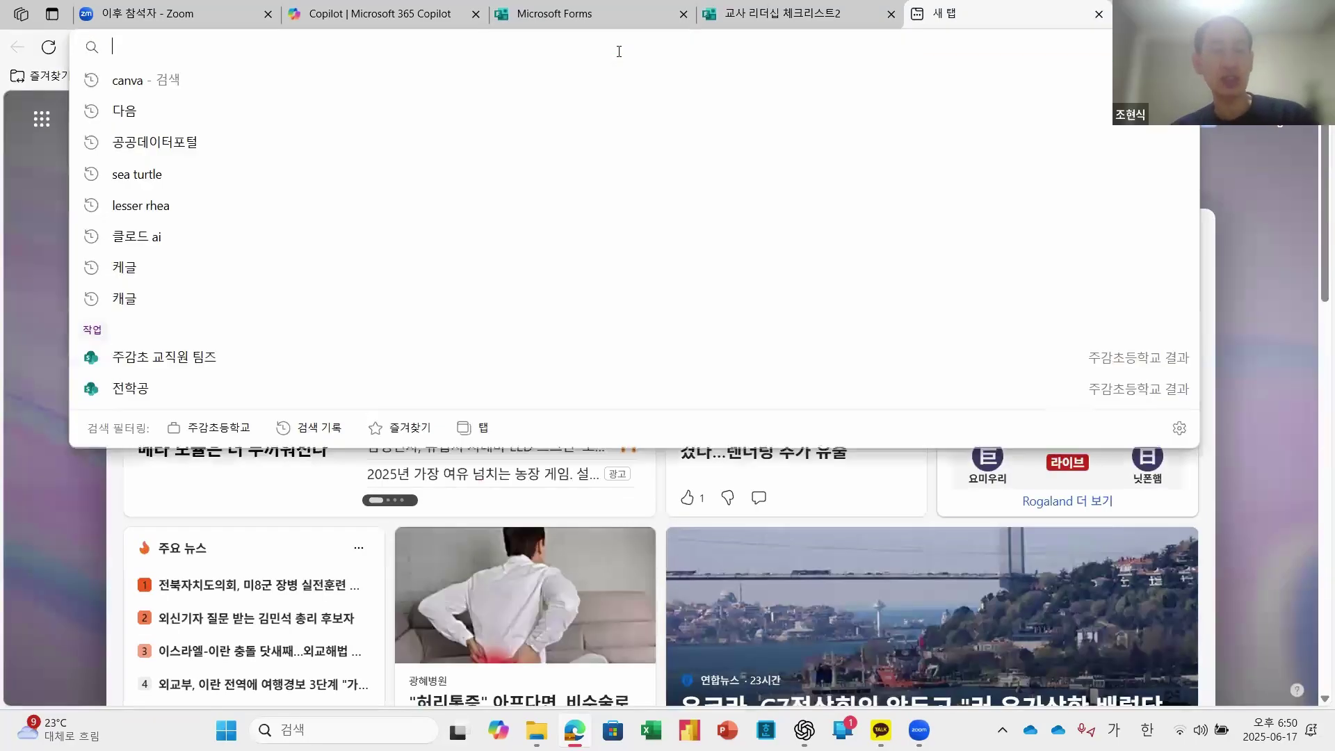
key(ctrl+v)
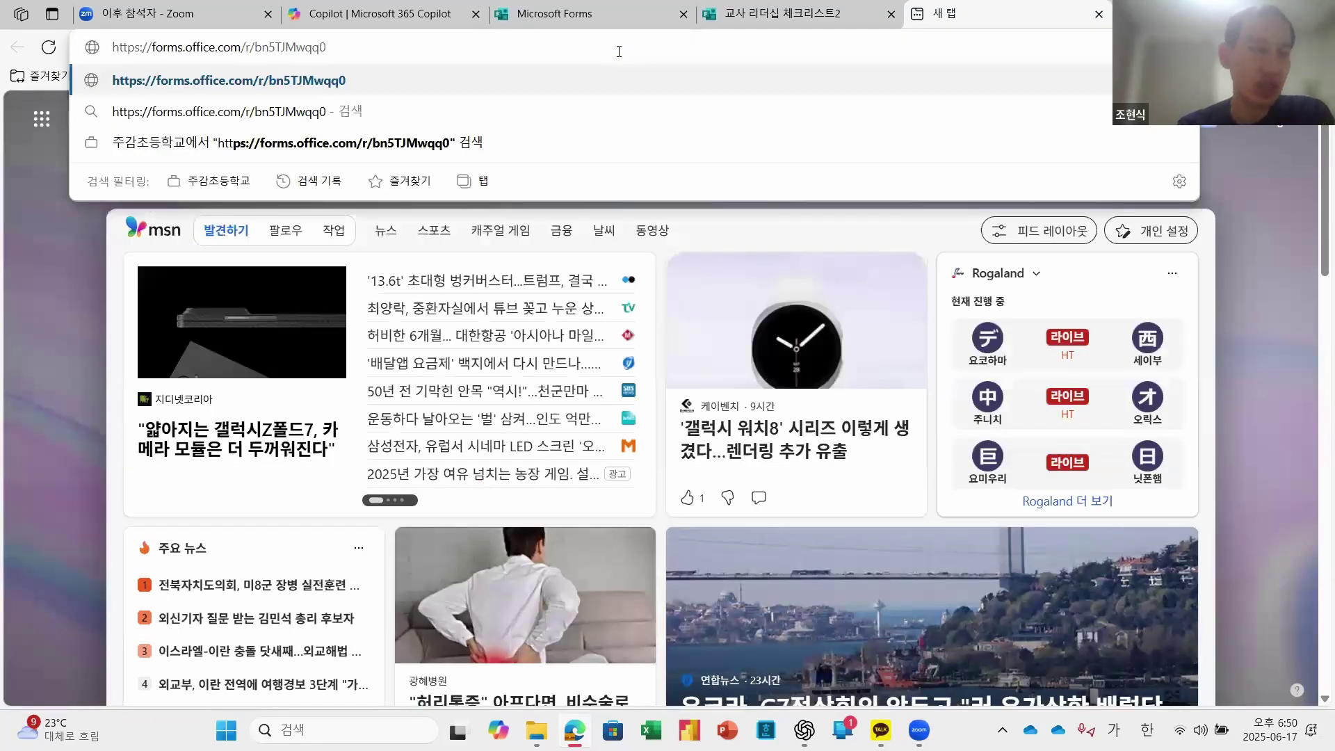
key(Return)
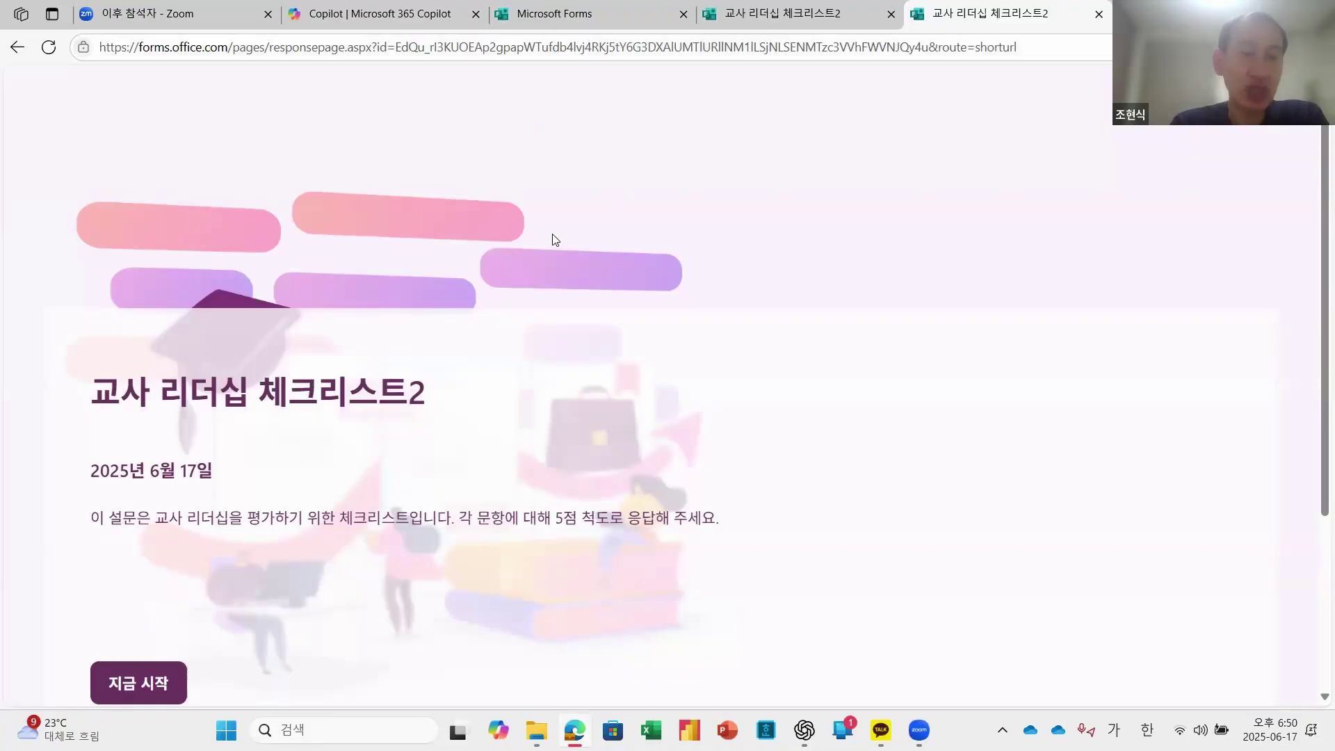
scroll(485, 293, down, 1)
click(153, 598)
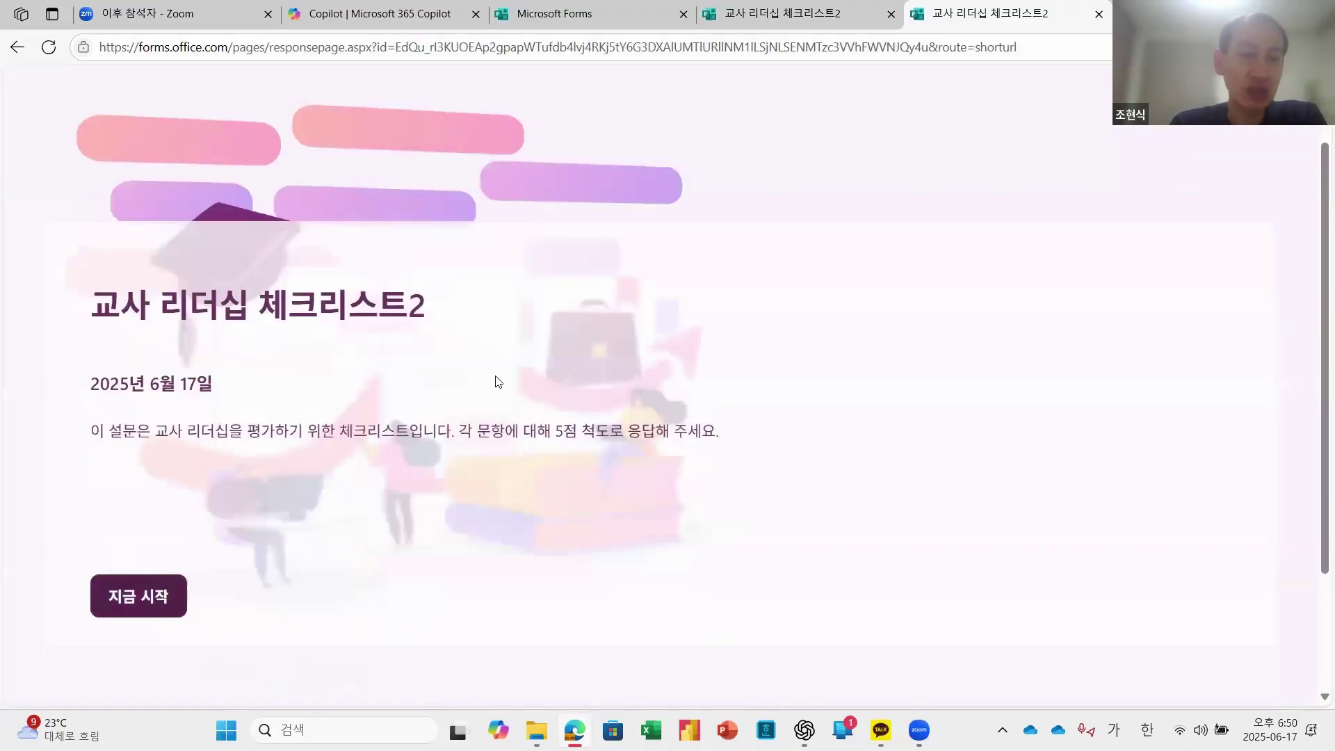
Step: Answer questions 1 and 2 with 4점 and questions 3 to 6 with 5점
click(874, 398)
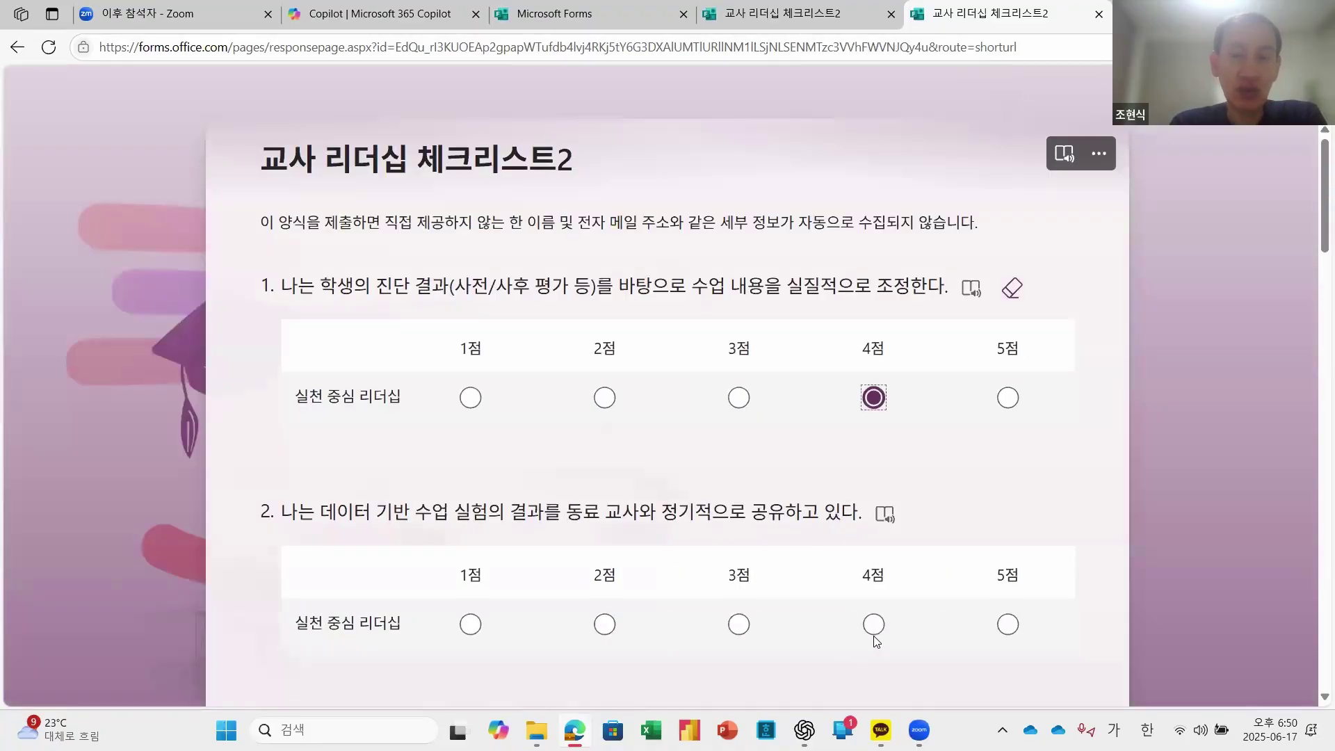
click(874, 624)
scroll(1029, 615, down, 5)
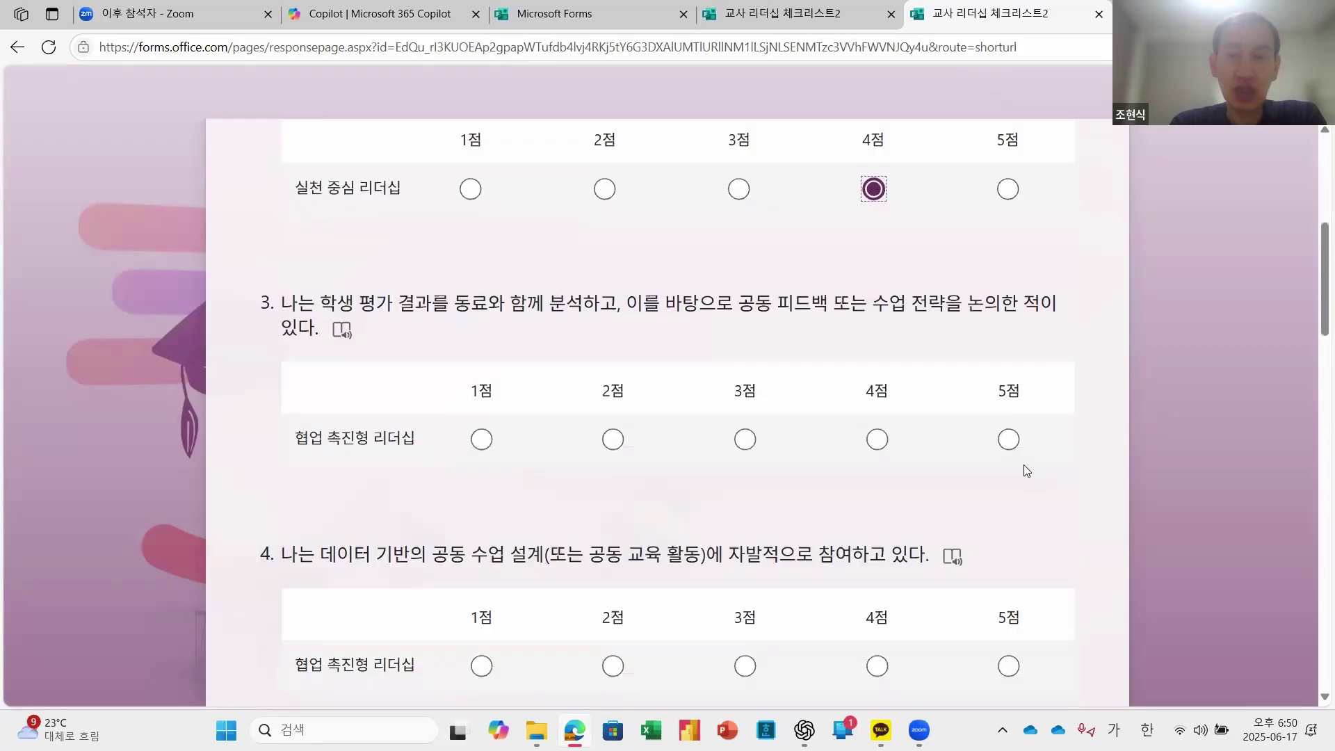
click(1009, 439)
click(1008, 665)
scroll(1010, 664, down, 3)
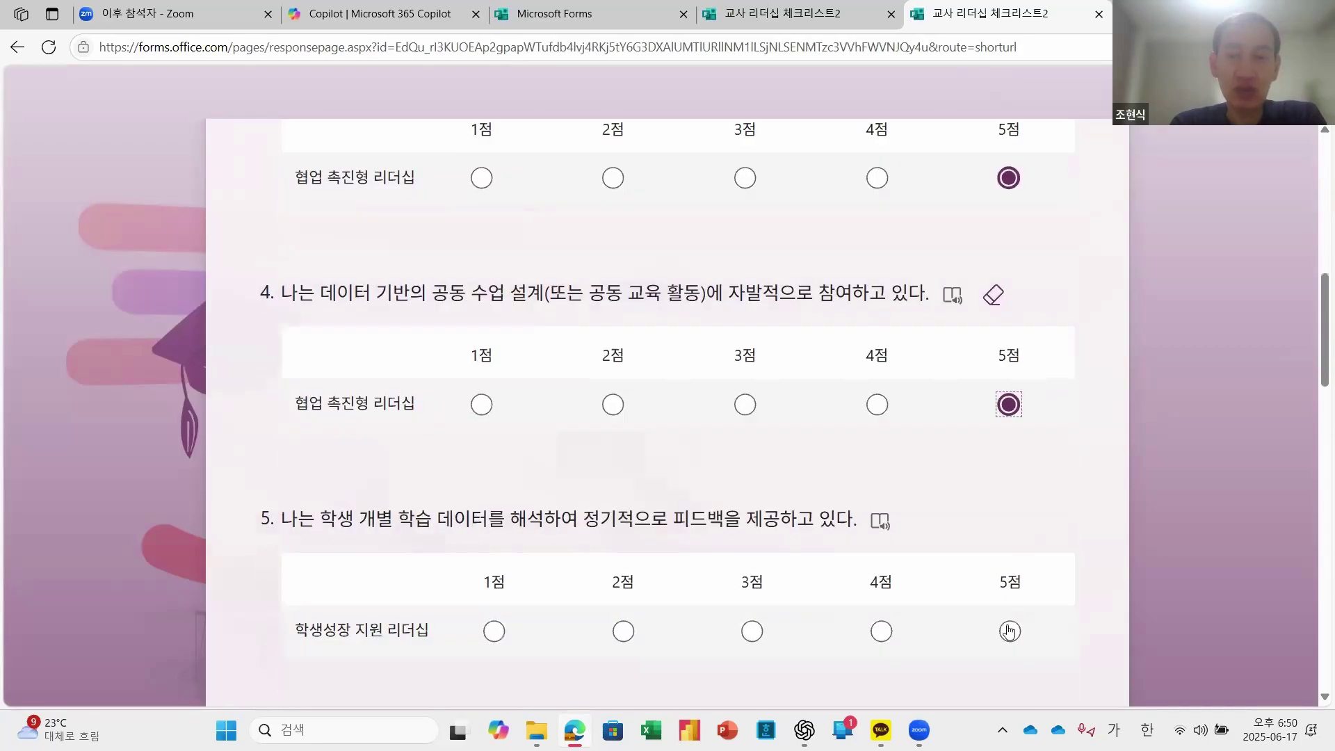
click(1010, 630)
scroll(1010, 631, down, 4)
click(1010, 507)
Step: Answer questions 7 to 9 with 4점 and question 10 with 3점, and submit the response
scroll(1010, 507, down, 4)
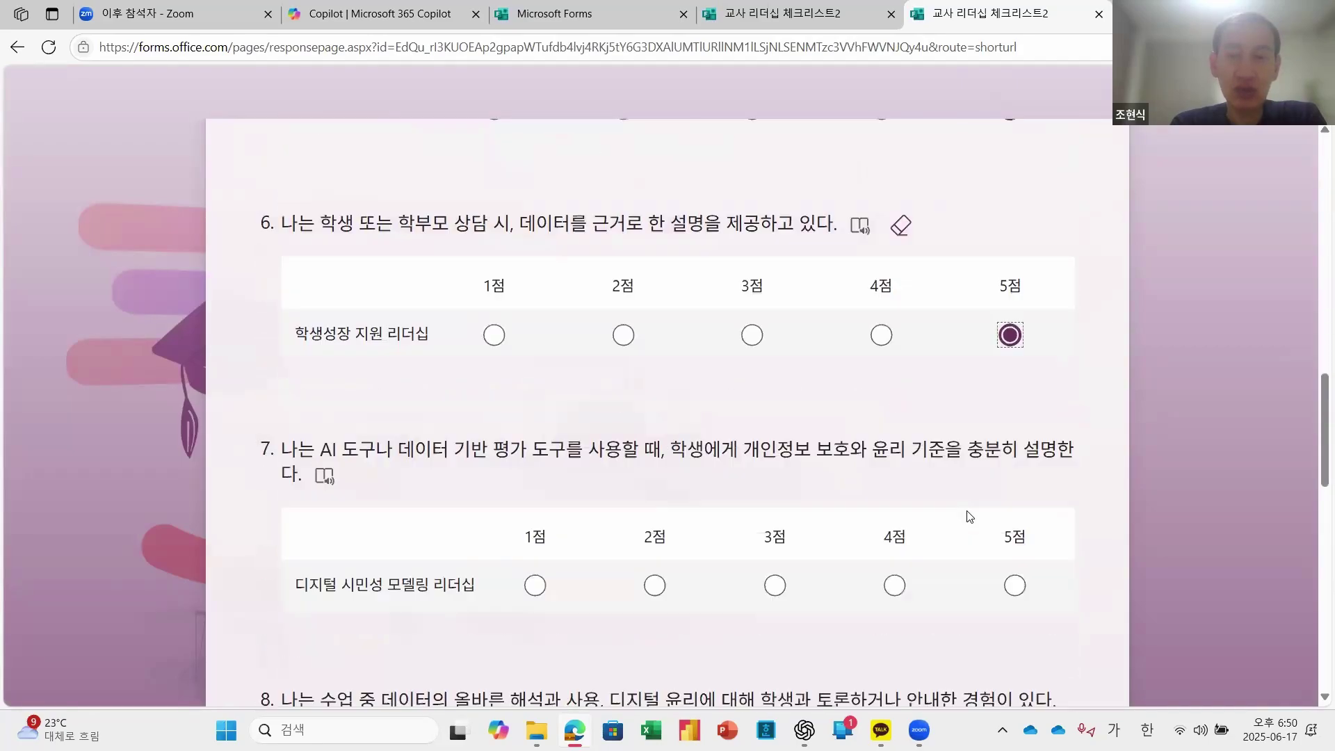
click(894, 411)
click(895, 662)
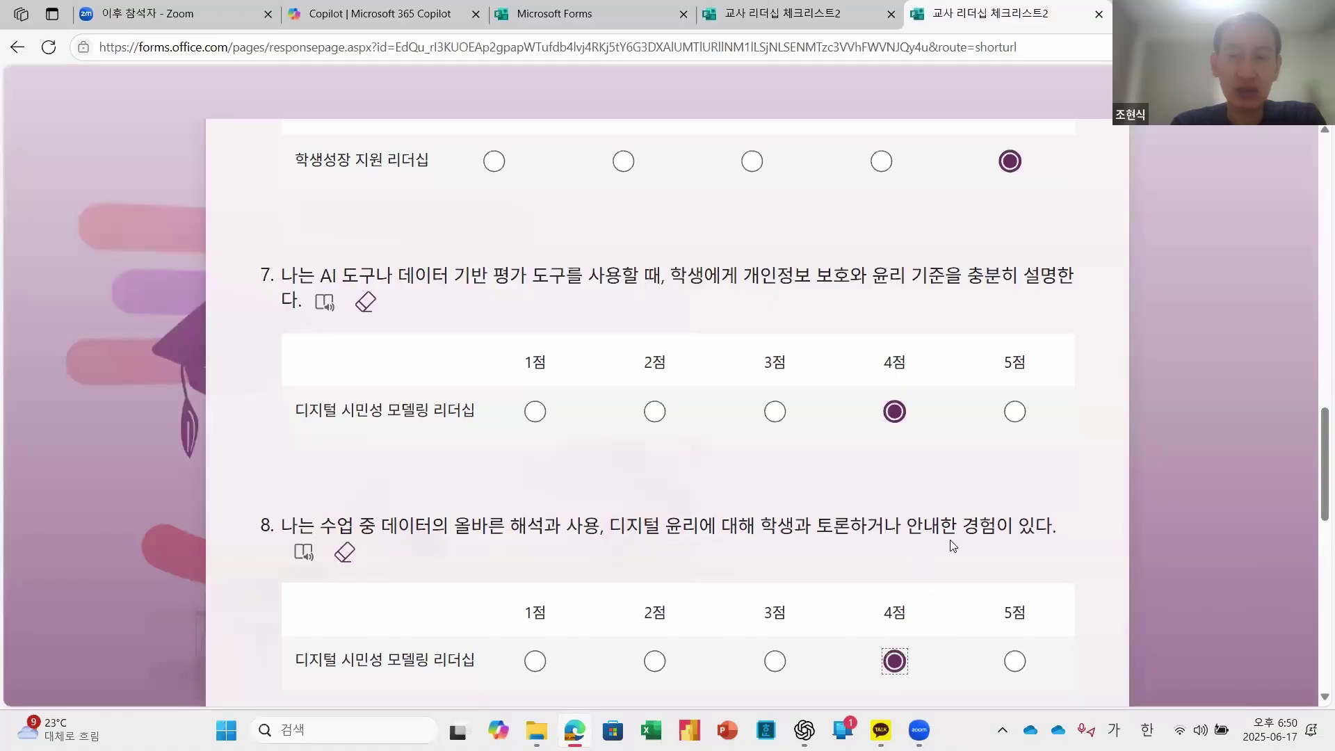
scroll(895, 662, down, 4)
click(874, 541)
scroll(796, 551, down, 3)
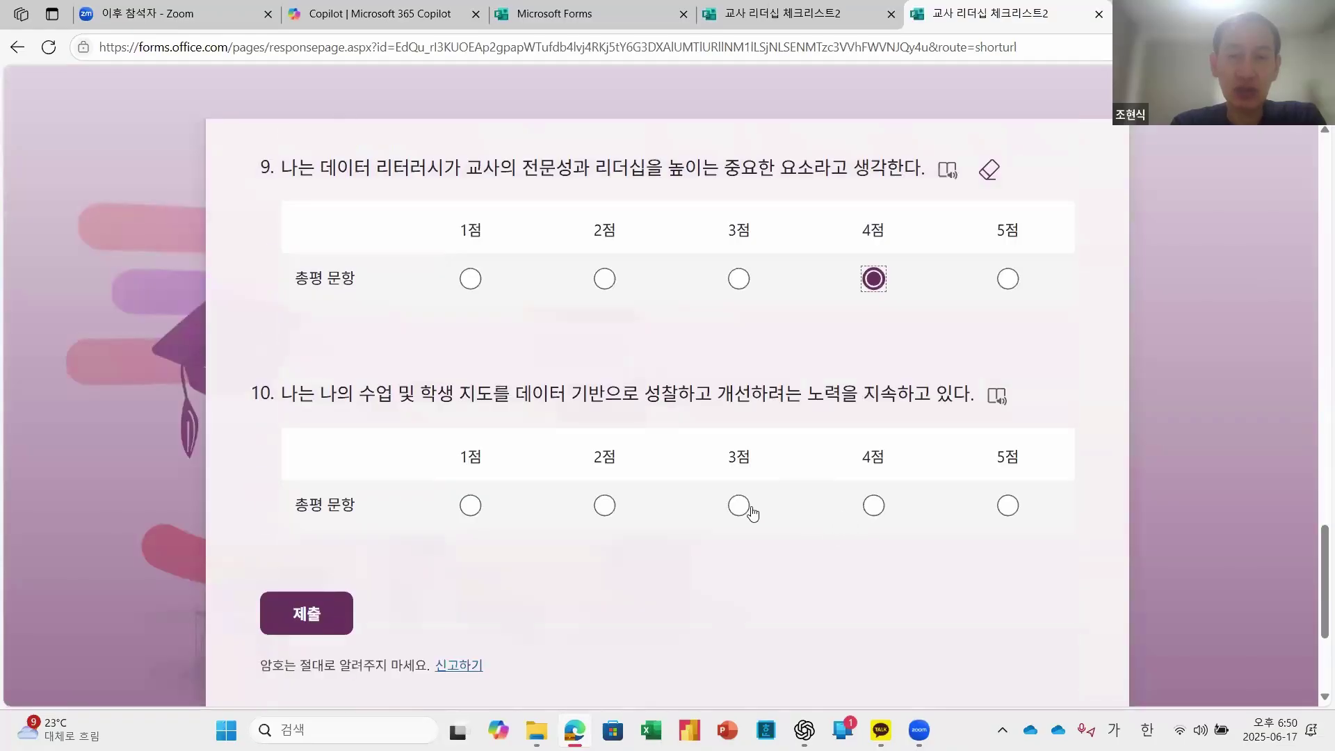
click(739, 505)
click(306, 613)
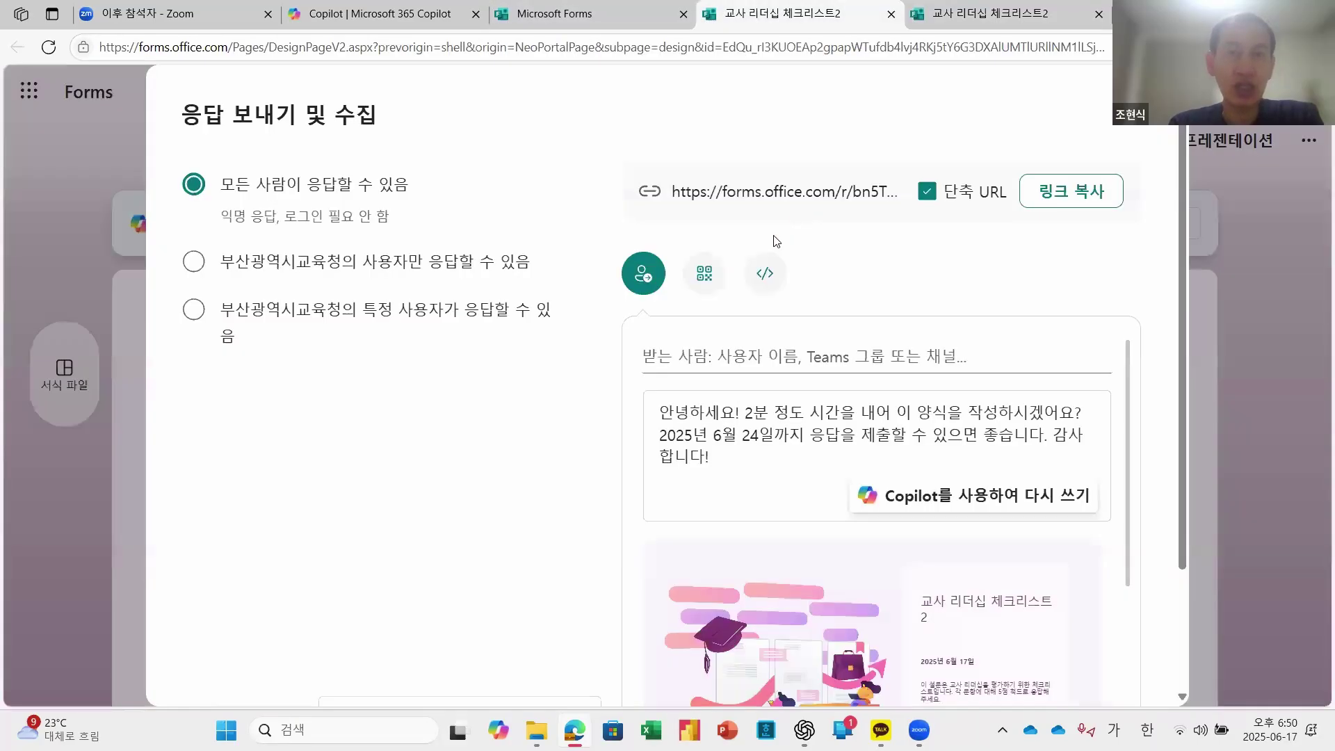
Step: Return to the form's design tab, close the sharing dialog and review the collected responses through question 10
click(775, 17)
key(Escape)
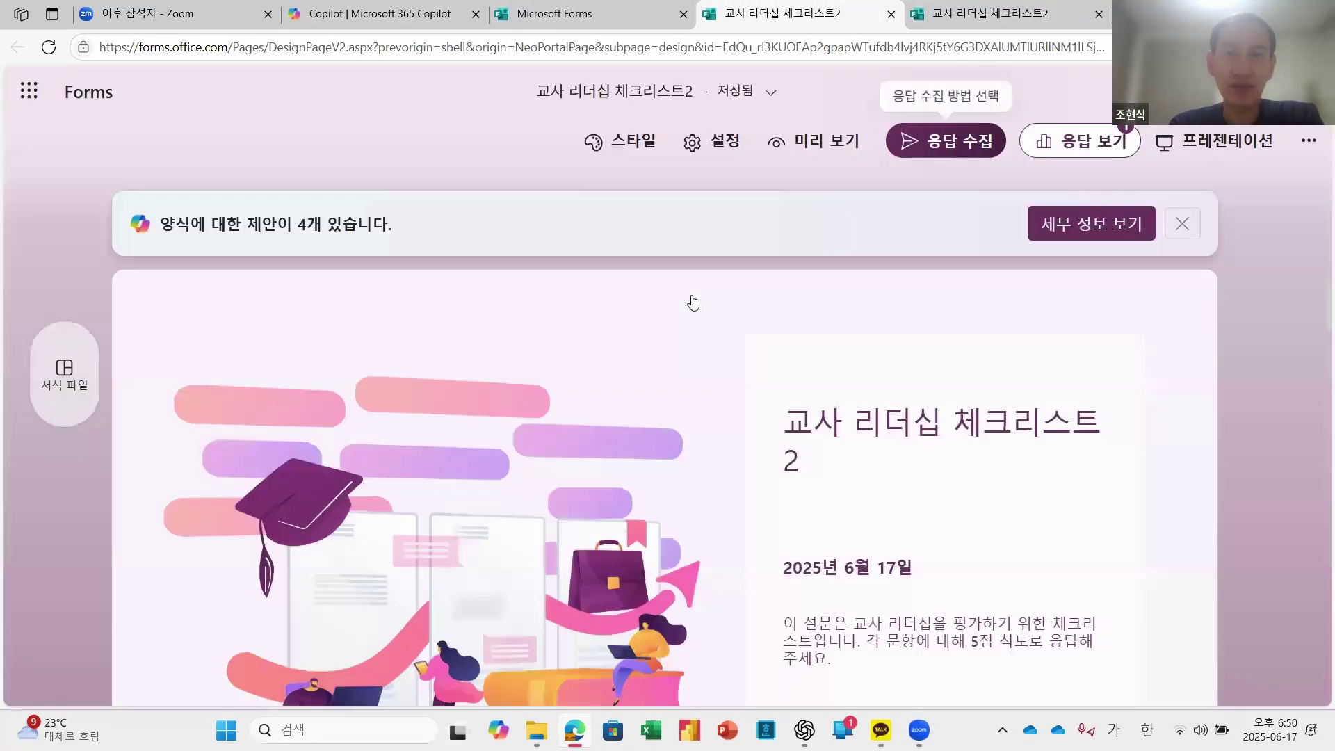
click(1106, 144)
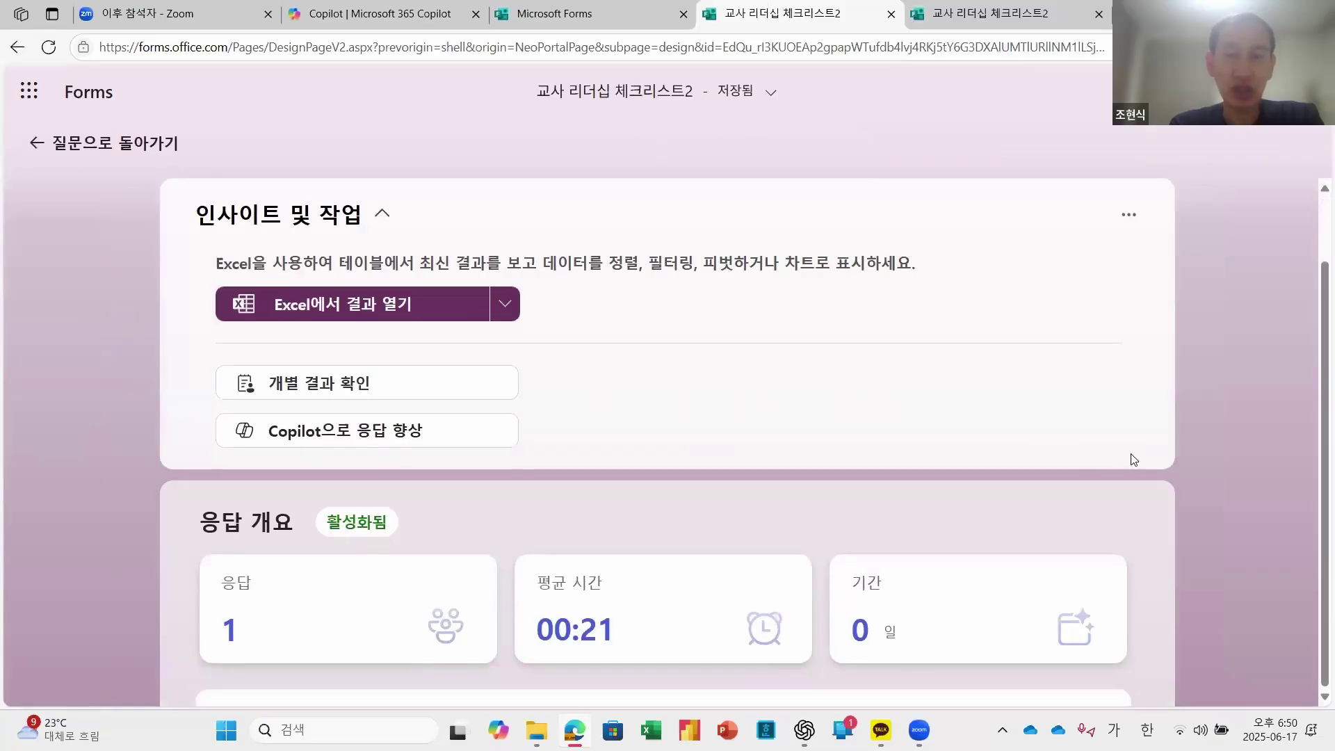
scroll(1144, 451, down, 5)
scroll(1178, 477, down, 10)
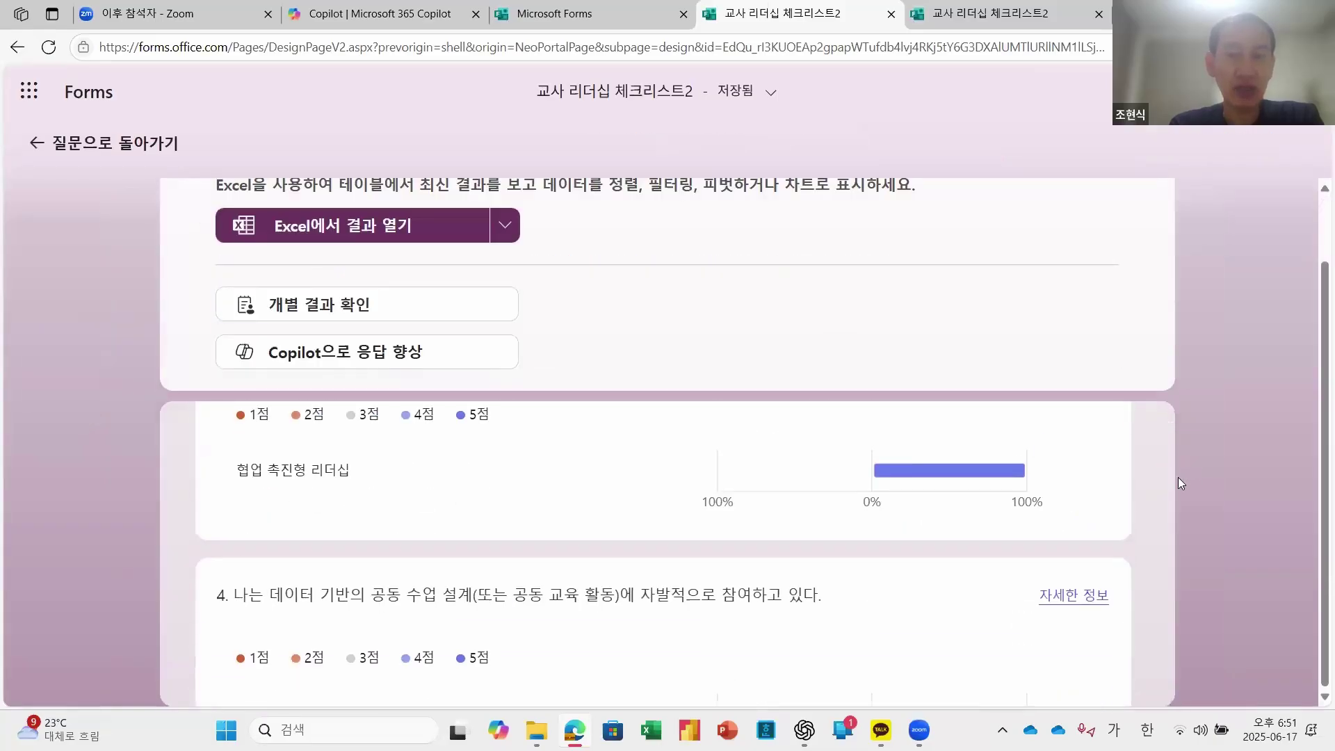
scroll(1158, 498, down, 3)
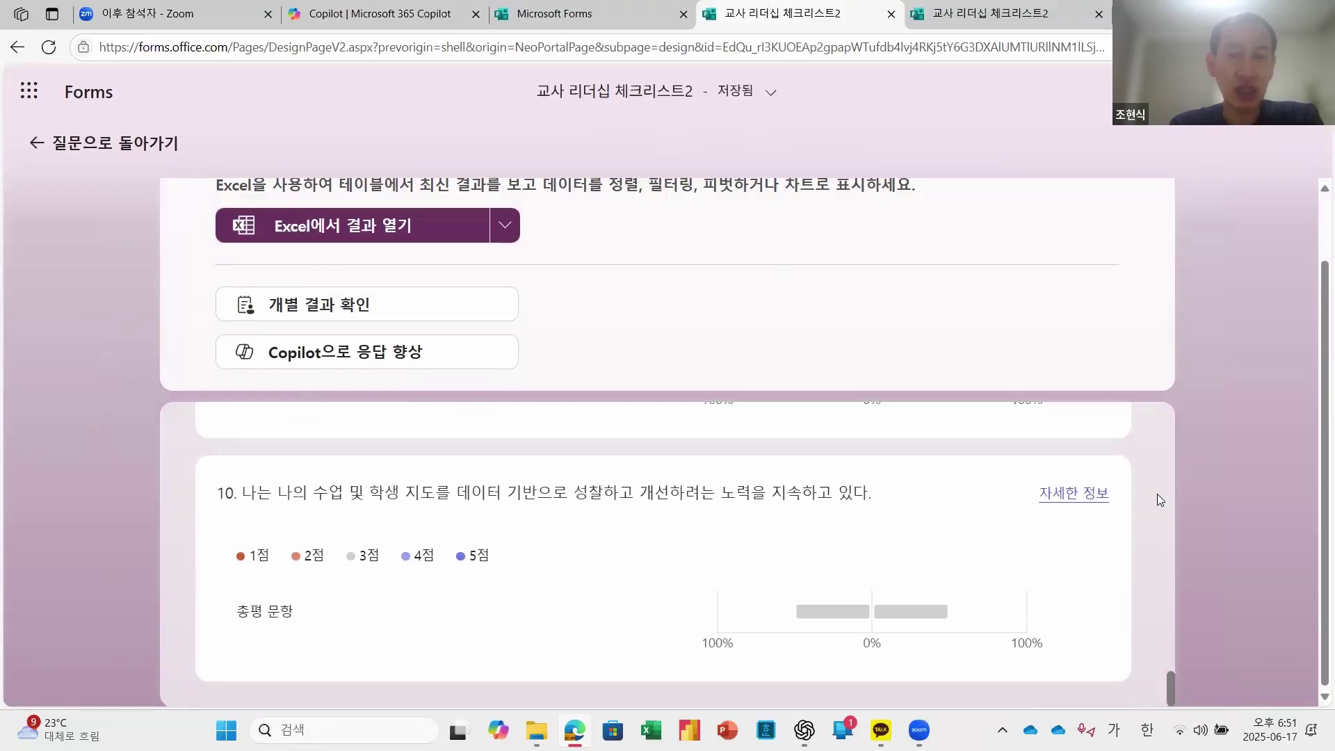
scroll(1183, 496, up, 1)
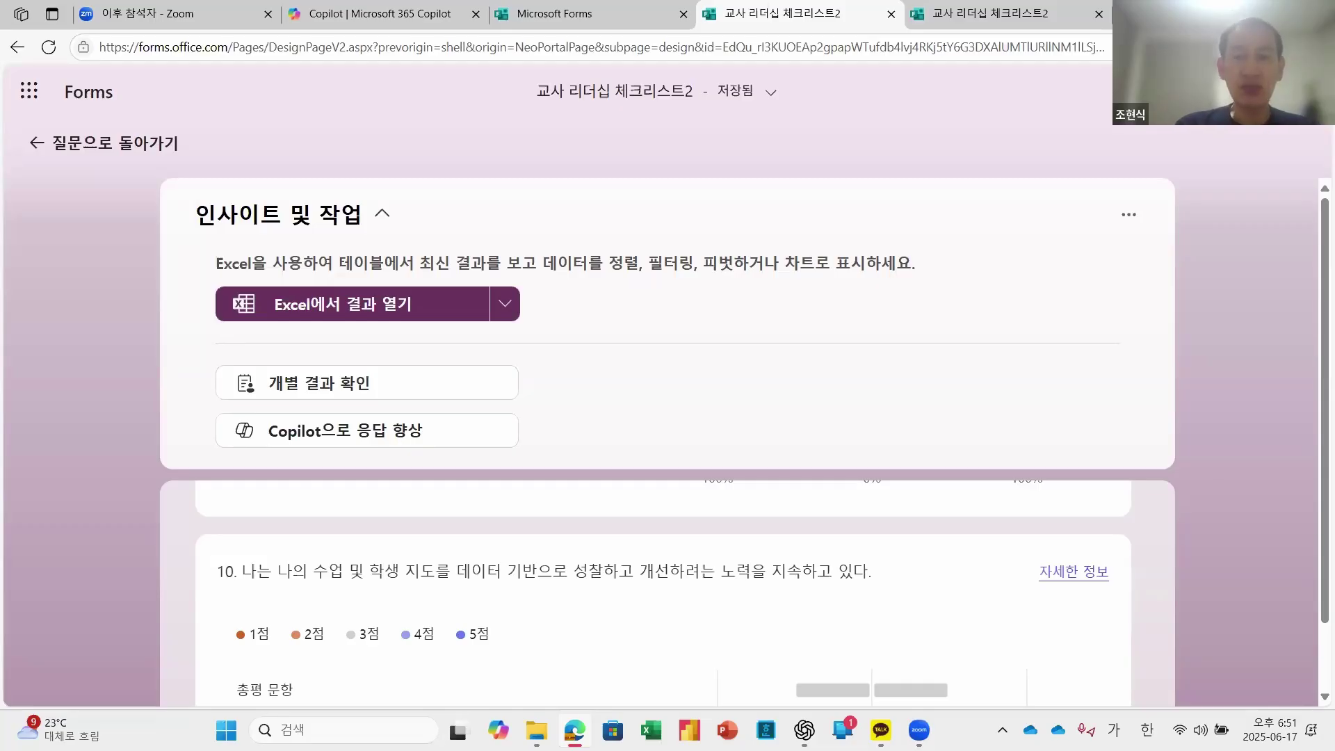
Step: Switch to ChatGPT and highlight the teacher leadership checklist from the 실천 중심 리더십 heading through item 10
click(804, 730)
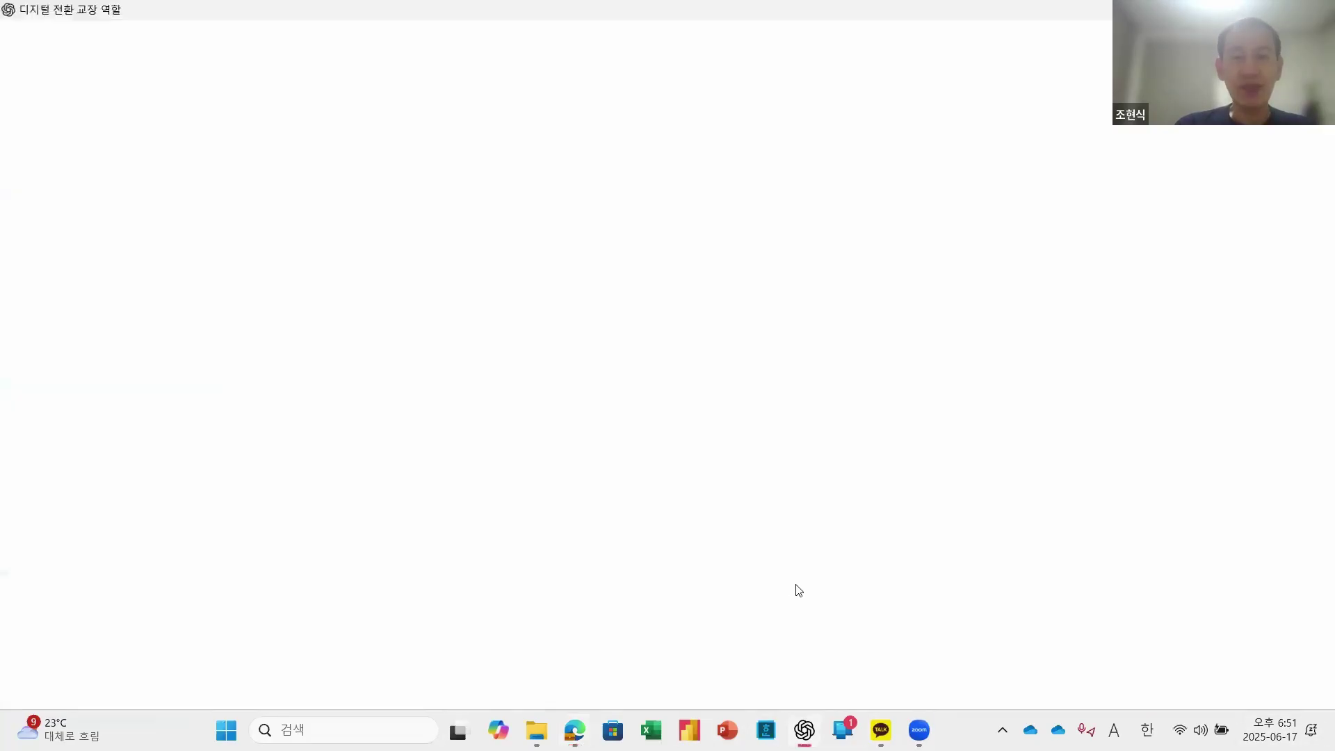
scroll(549, 344, up, 5)
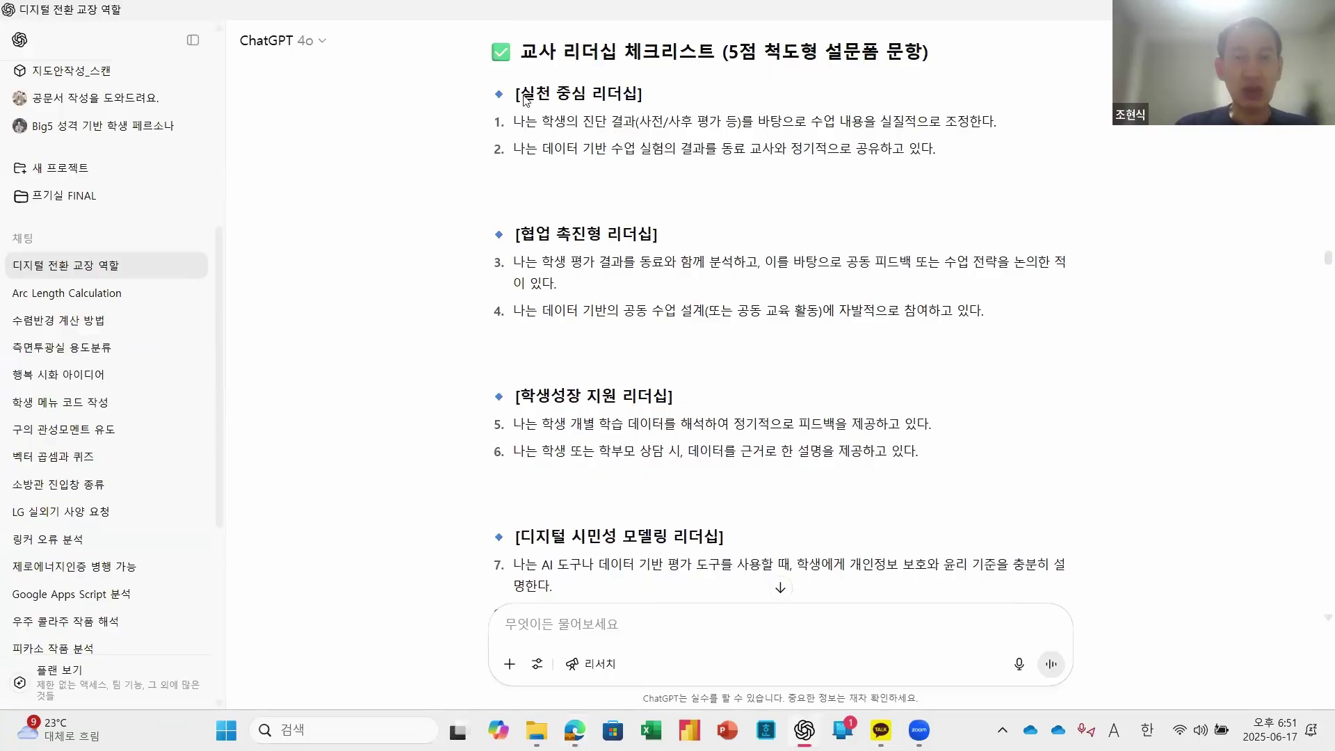
drag(525, 101, 1023, 550)
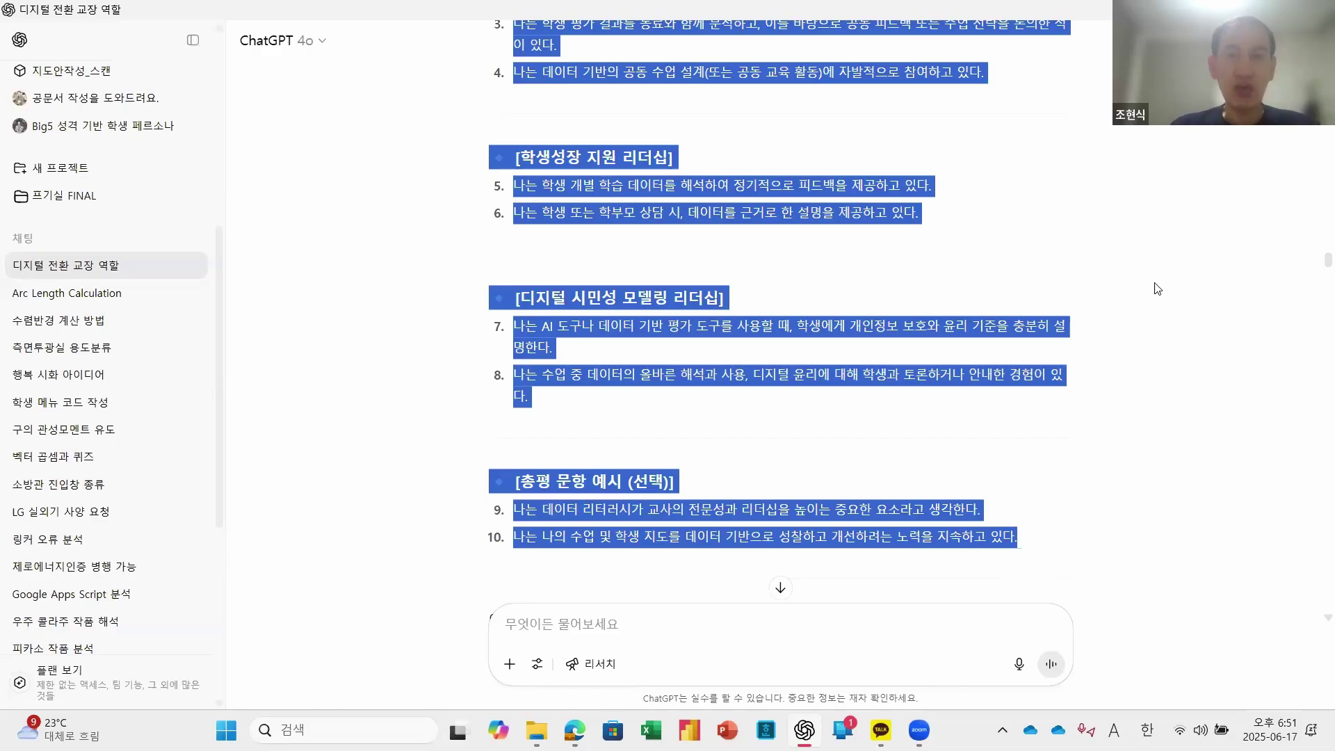
click(1144, 227)
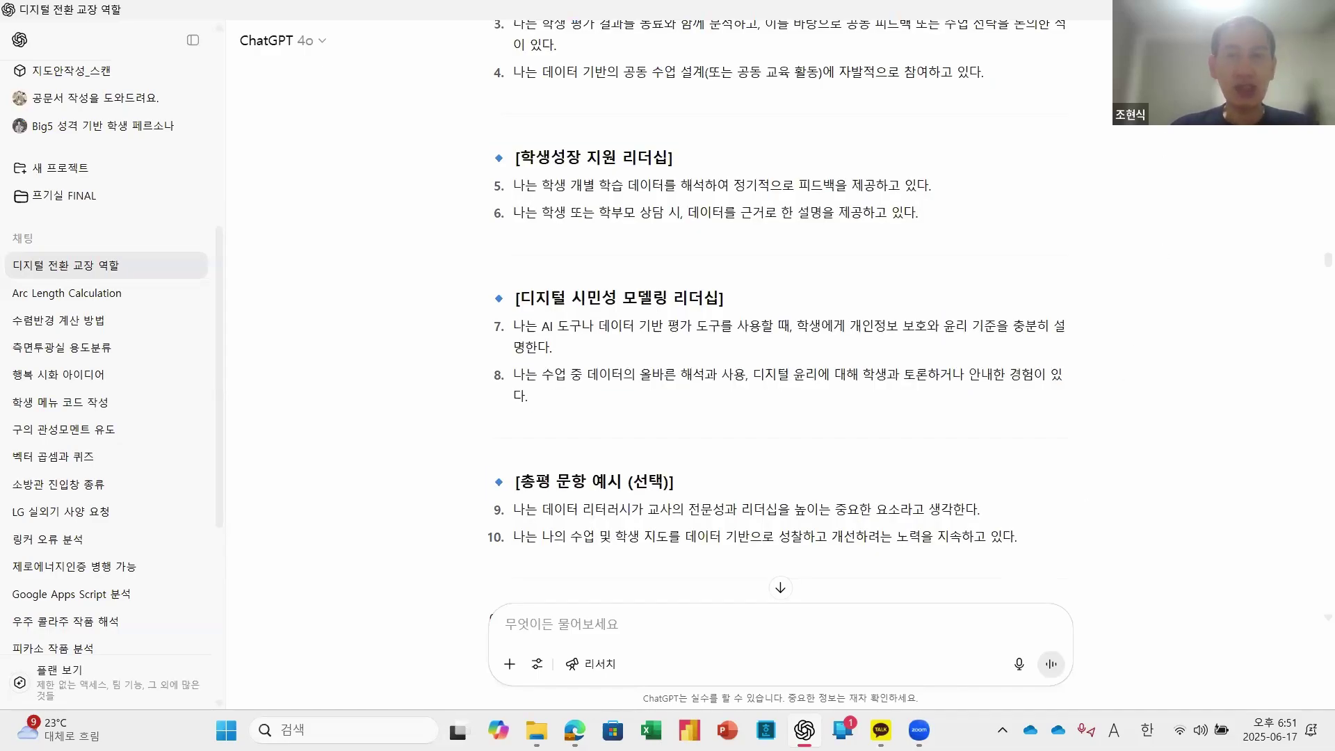
Step: Switch back to Microsoft Forms, go to its home page and open the quick import dialog for Word or PDF files
key(alt+Tab)
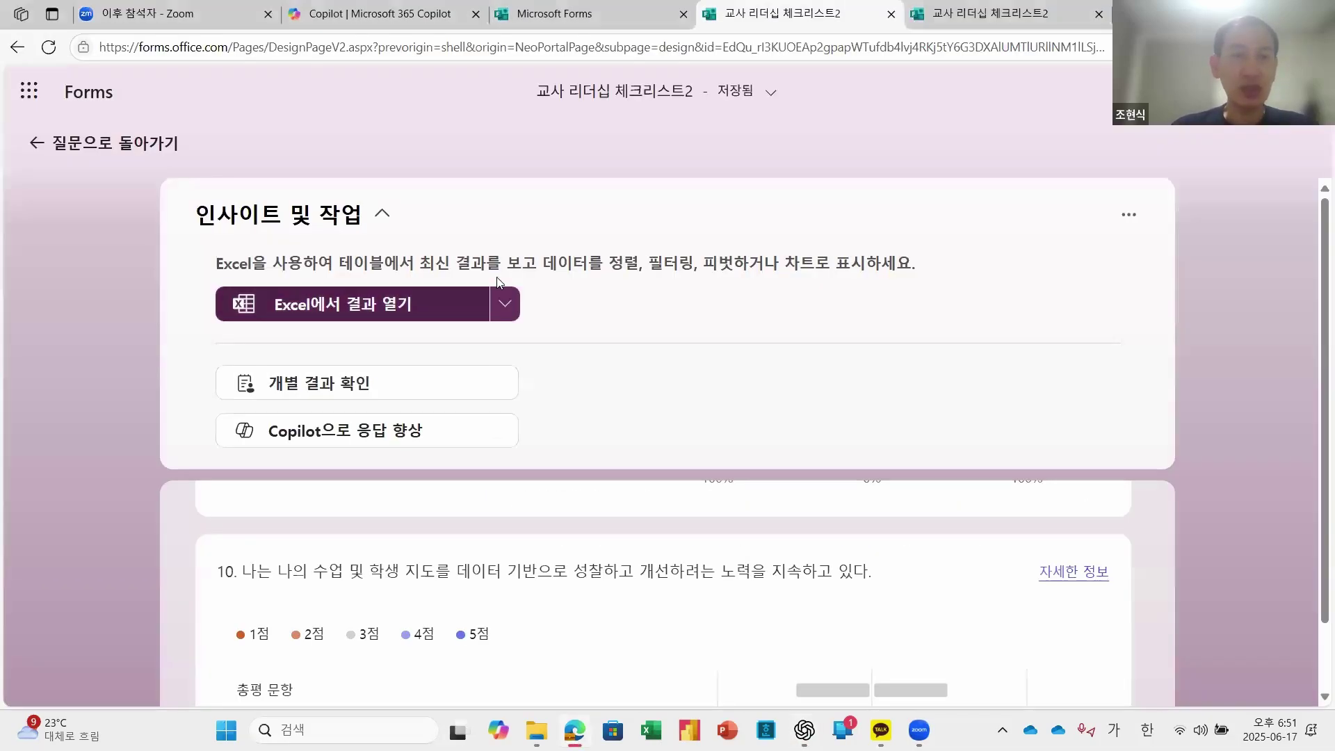
click(82, 93)
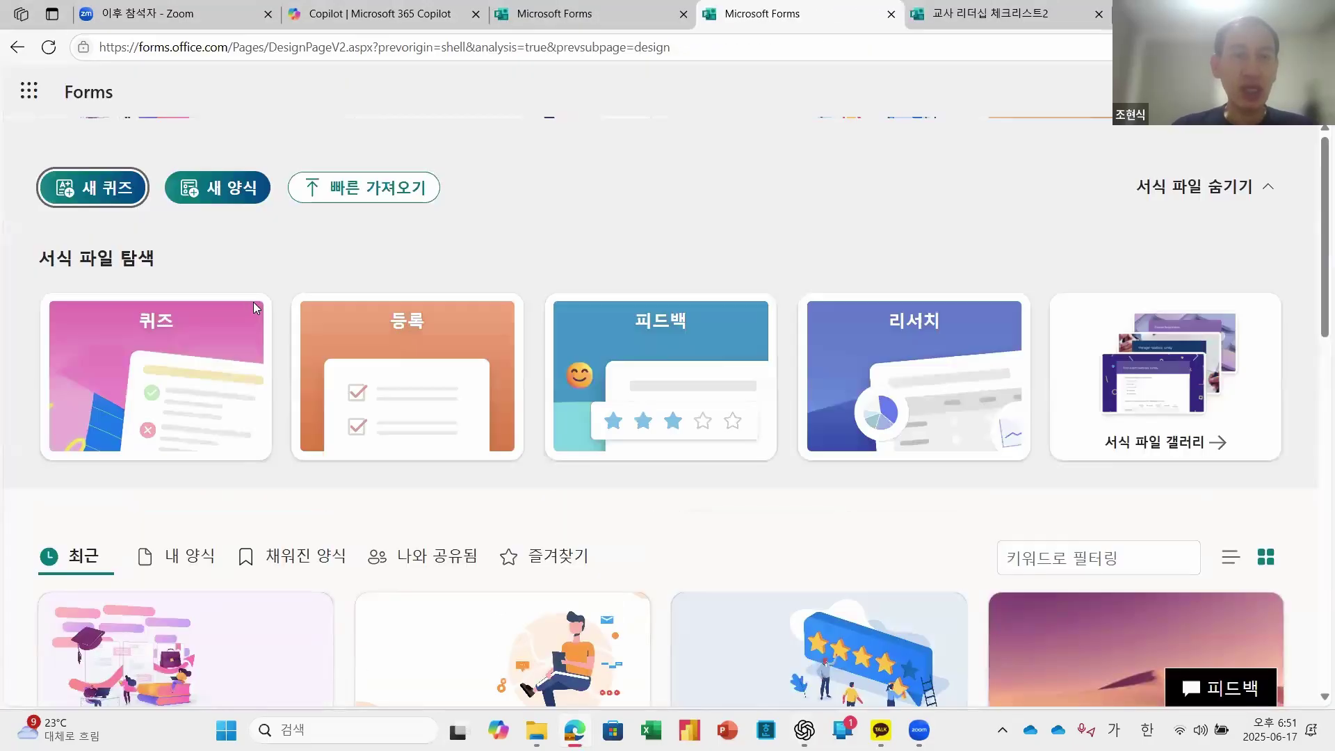
click(369, 196)
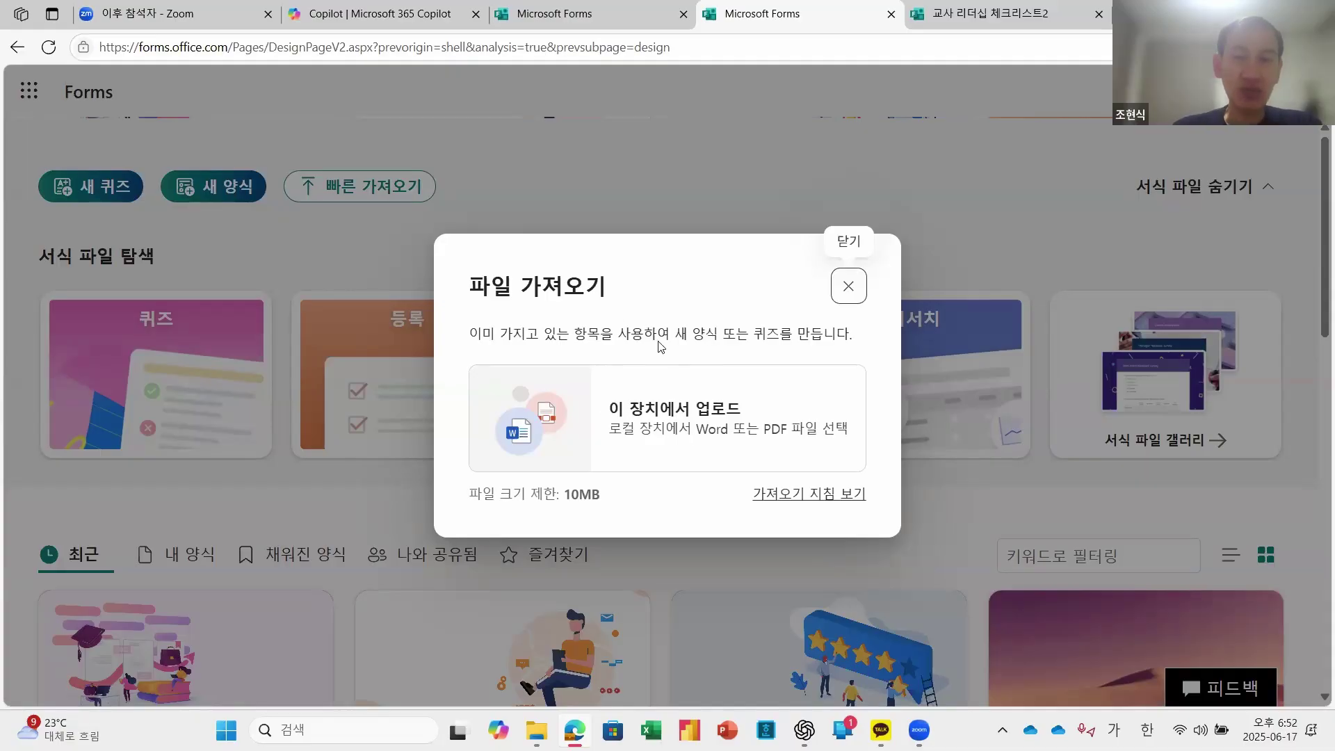
Step: Close the file import dialog and remove the form 교사 리더십 체크리스트2 from the recent forms list
click(847, 287)
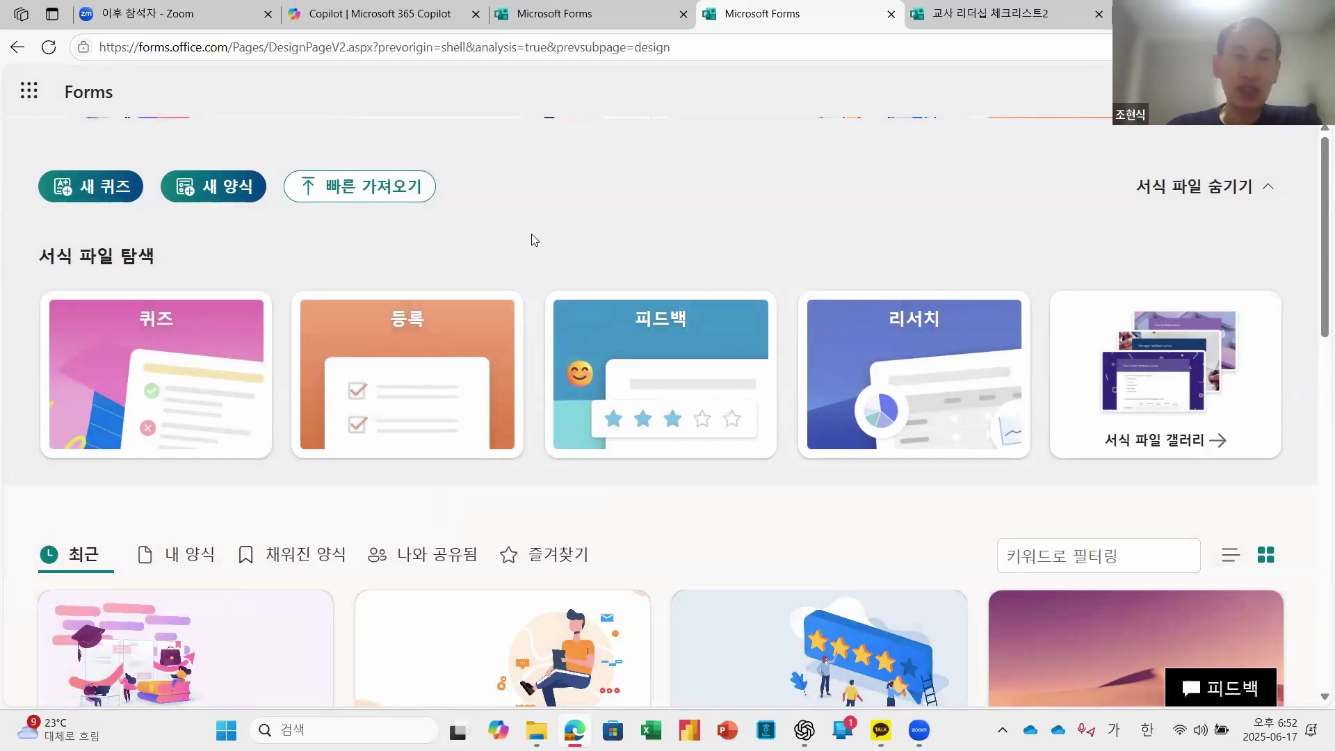
scroll(541, 239, down, 1)
scroll(541, 240, down, 2)
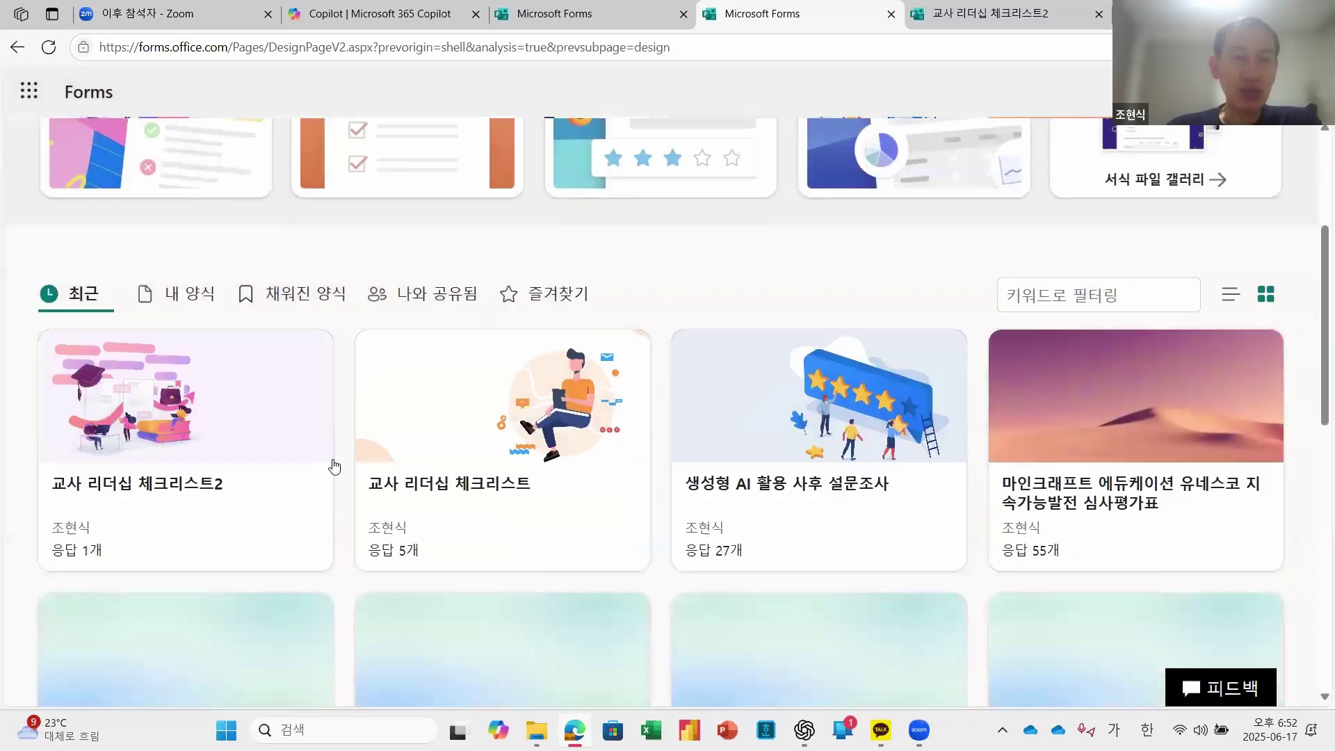
mouse_move(278, 554)
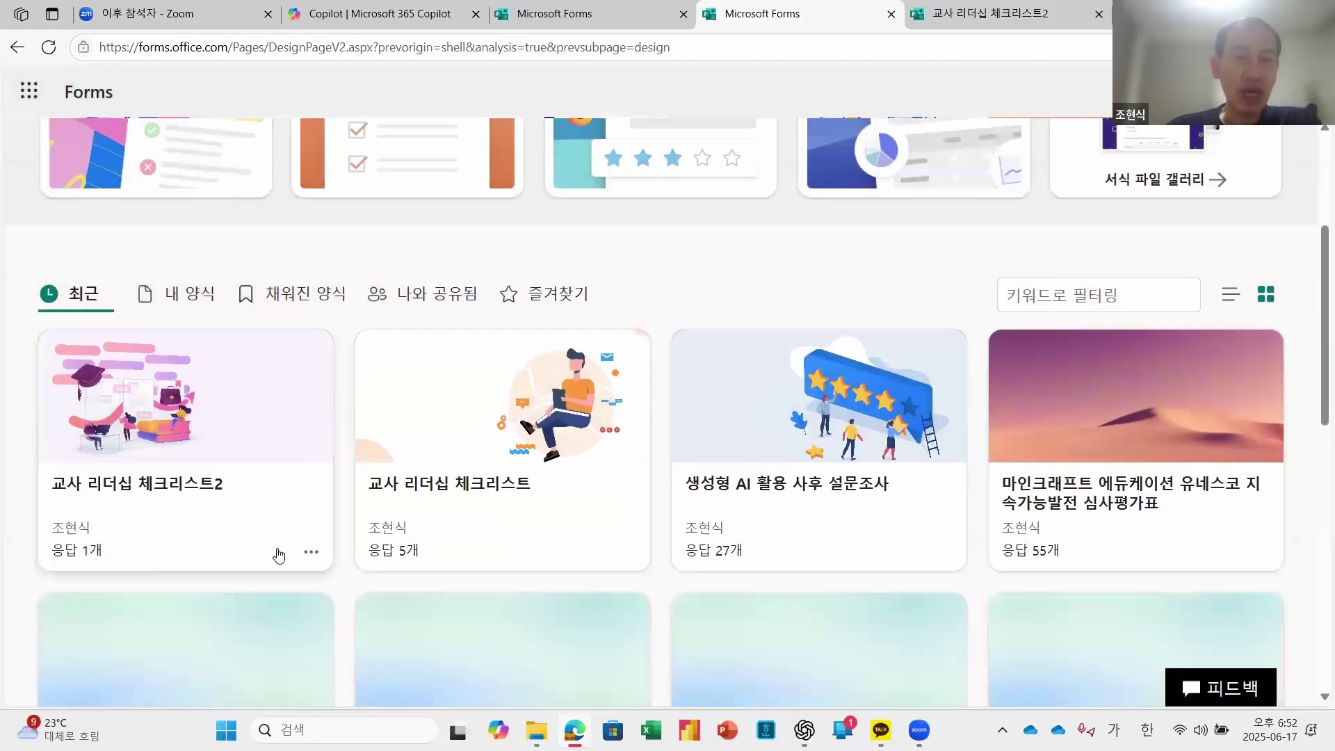
click(319, 557)
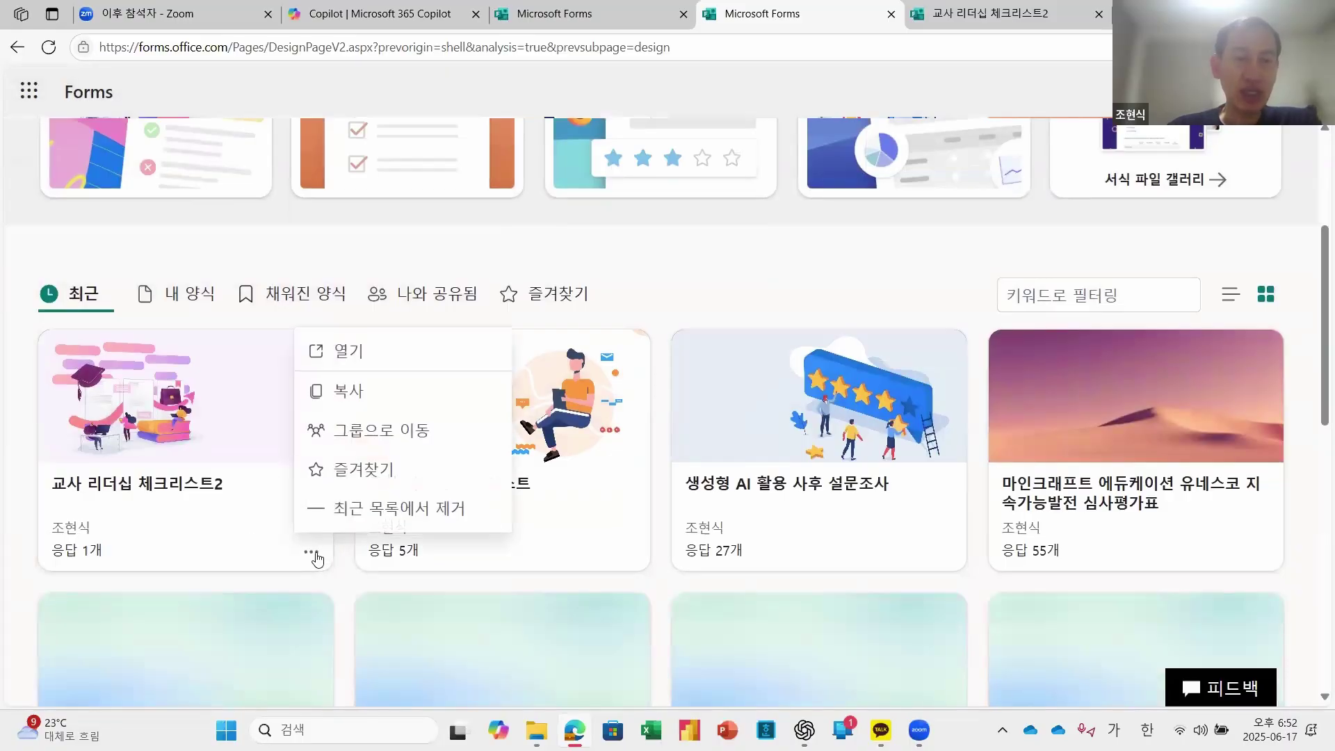
click(364, 512)
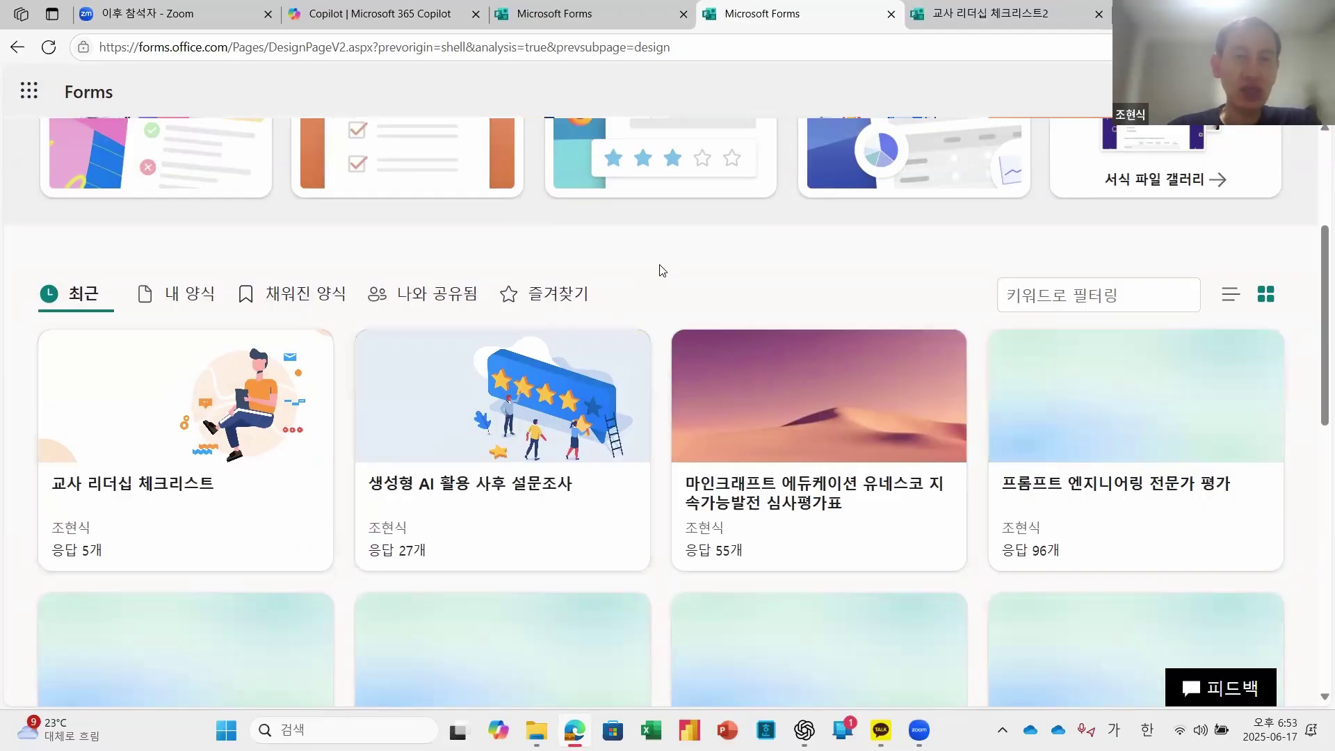
Step: Open the recent form 교사 리더십 체크리스트, dismiss the Copilot suggestions and show its responses
scroll(662, 270, up, 2)
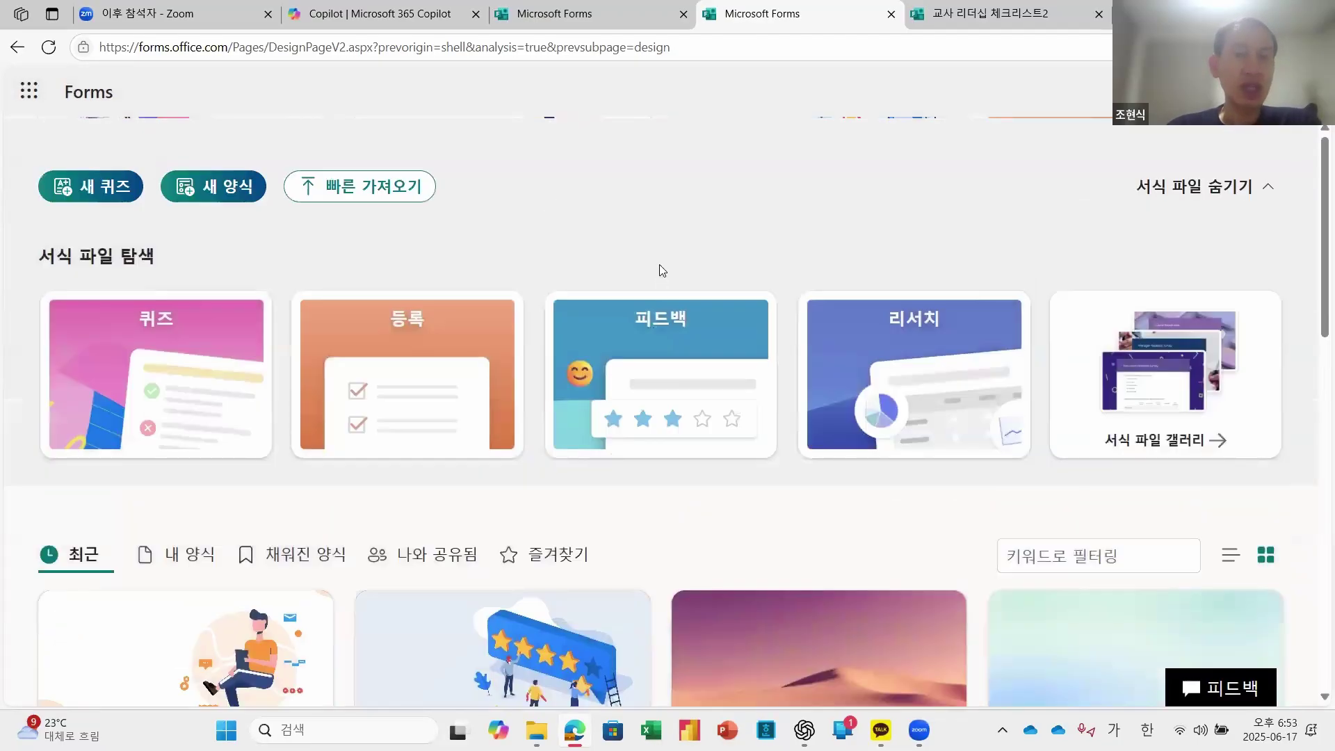
scroll(662, 270, down, 1)
scroll(662, 270, down, 2)
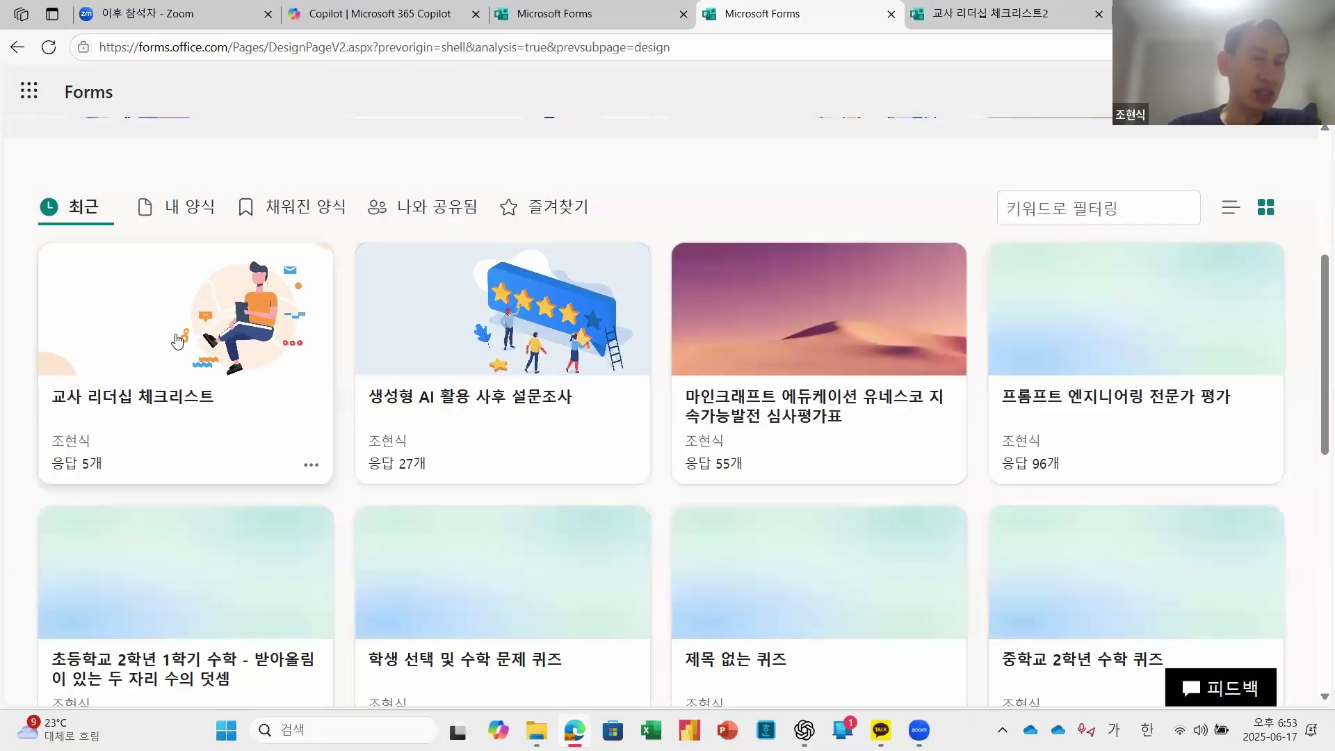
click(108, 449)
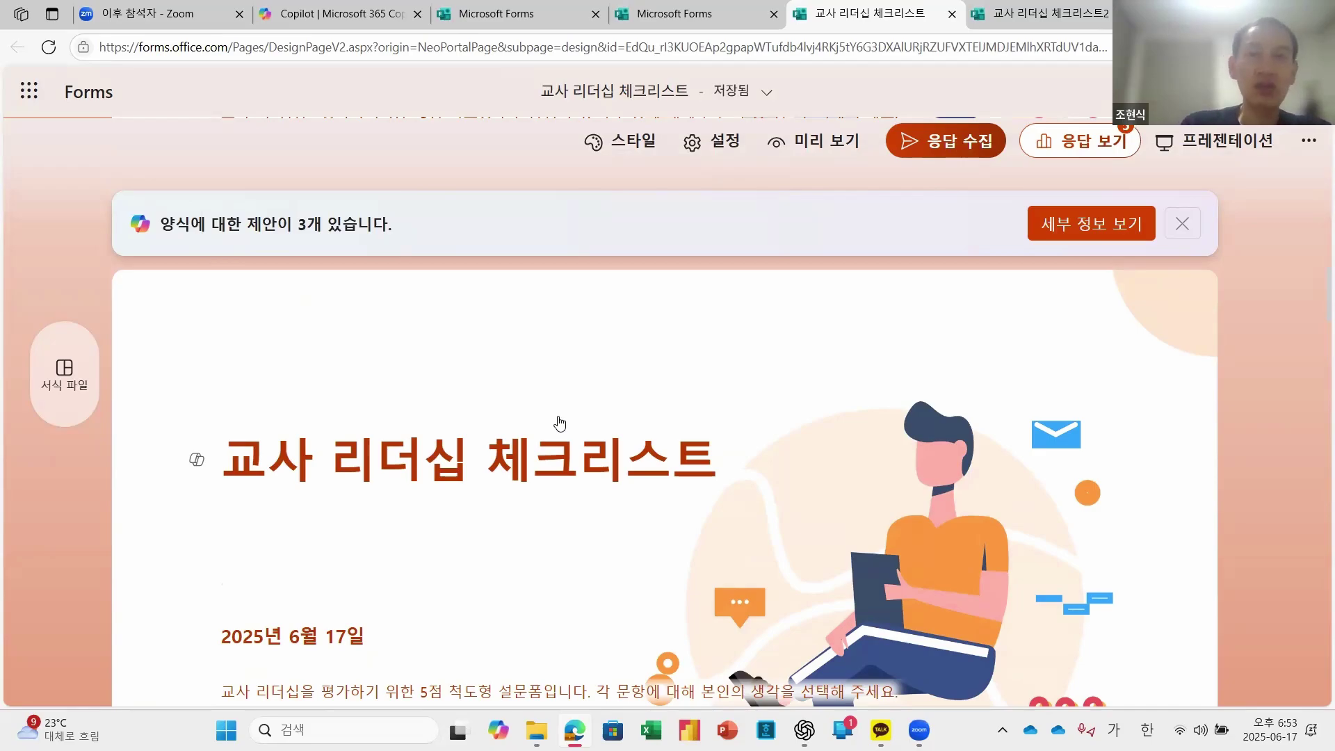
click(1182, 223)
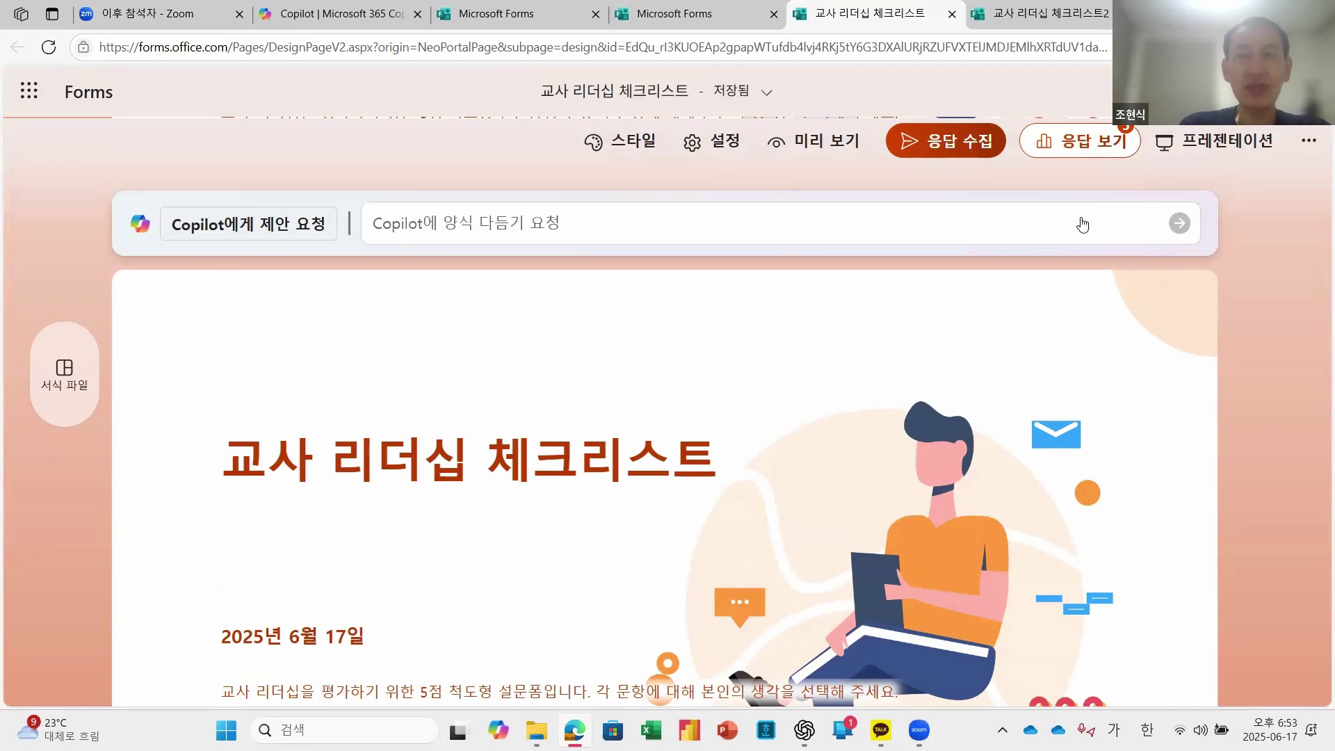
click(1082, 141)
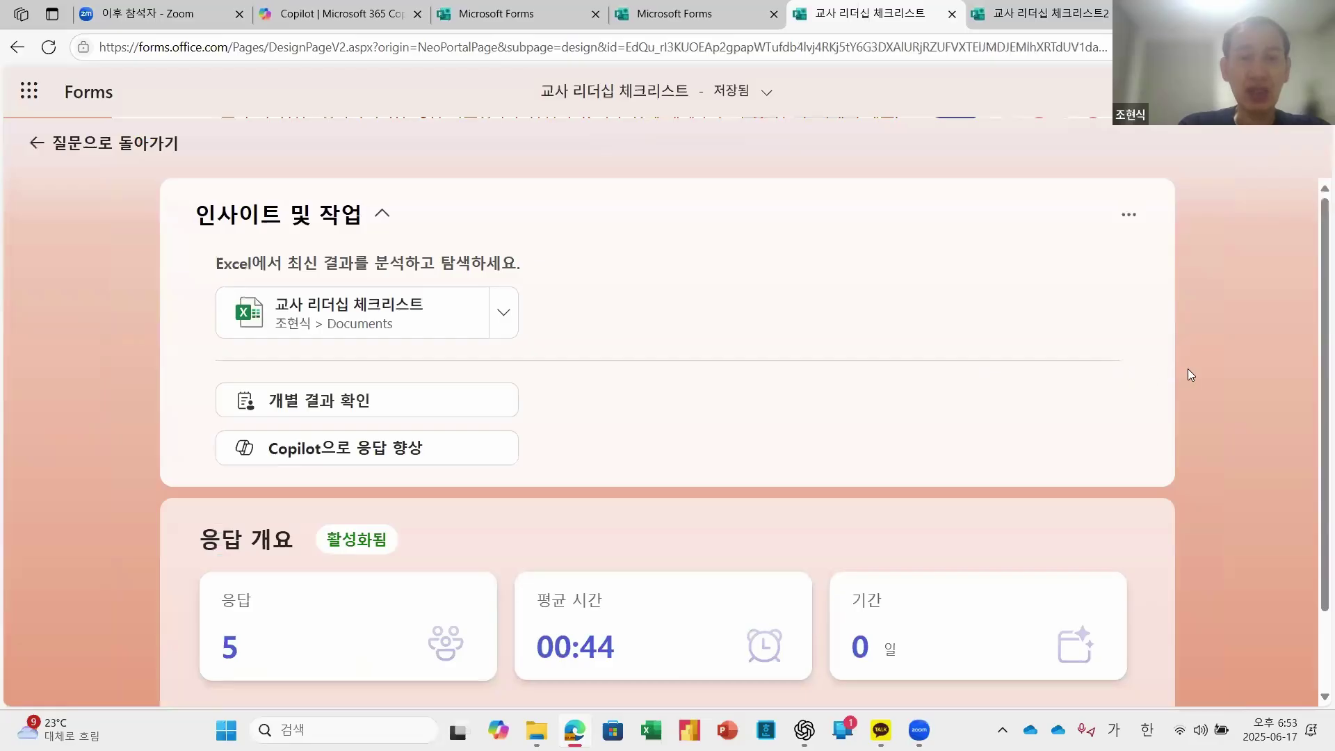
Step: Review the response overview and the per-question results through question 10, and show the Excel workbook's open and download options
scroll(1188, 369, down, 1)
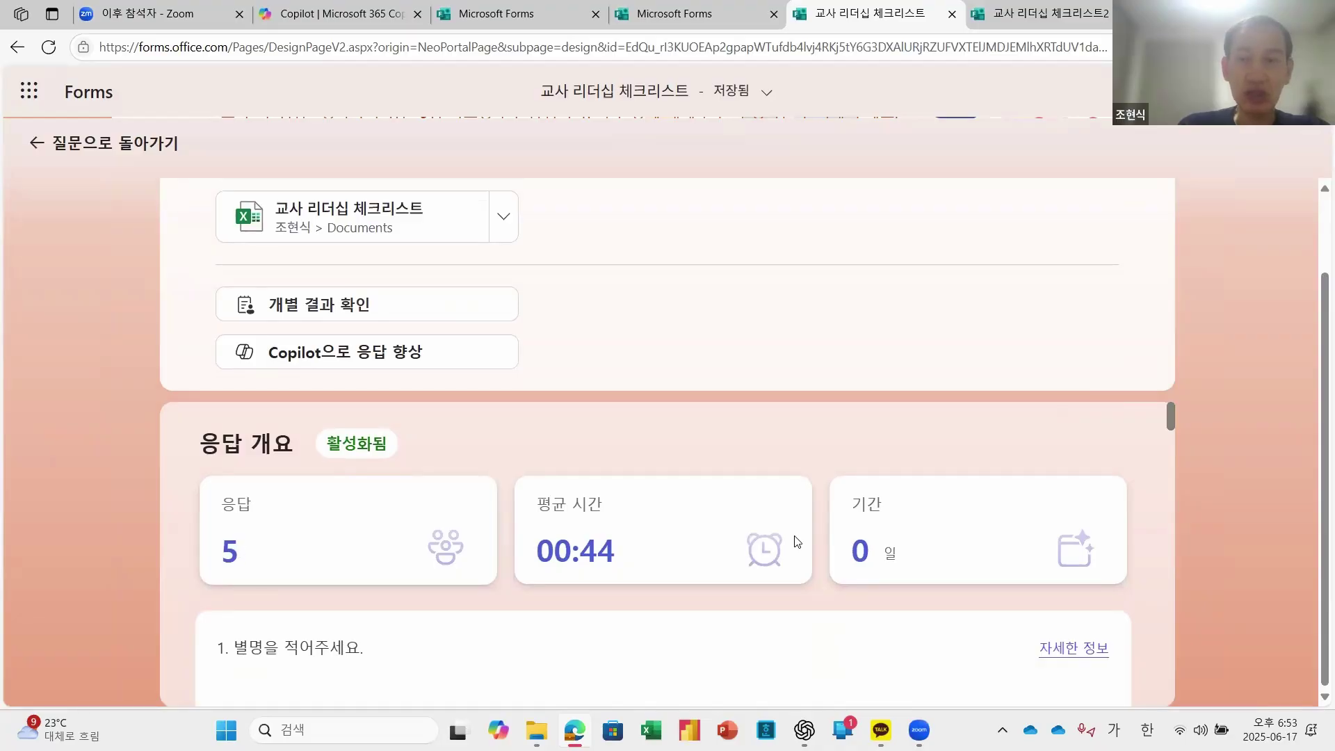
scroll(784, 543, down, 2)
scroll(1068, 537, up, 1)
scroll(1071, 537, up, 1)
scroll(1153, 498, down, 3)
scroll(1153, 496, down, 4)
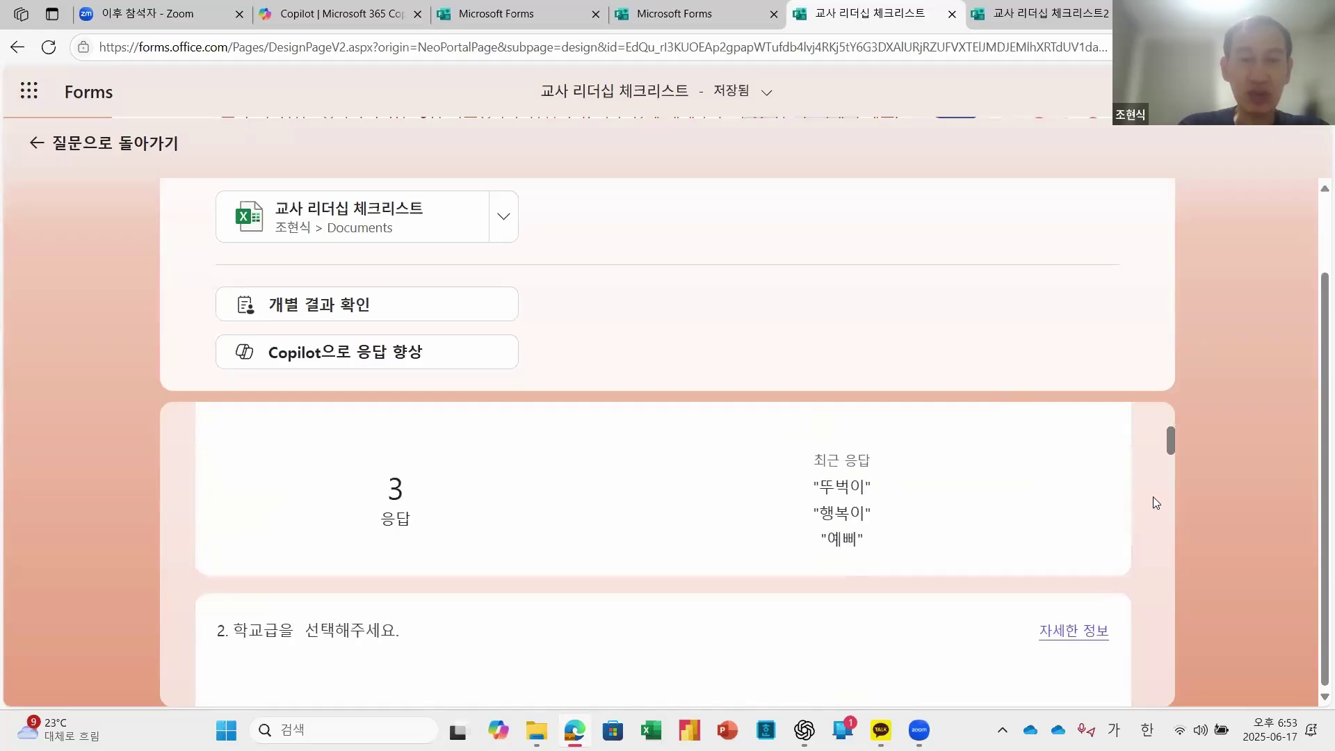
scroll(1154, 497, down, 8)
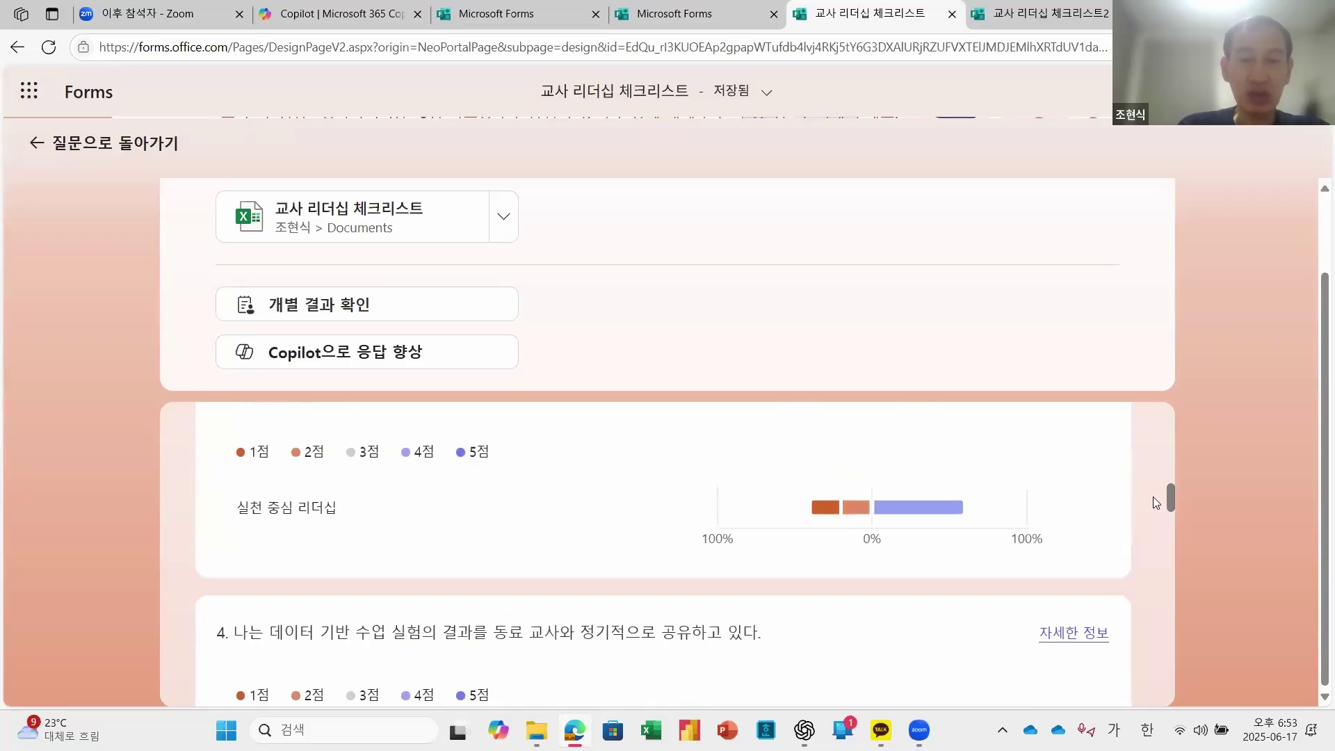
scroll(1153, 503, down, 10)
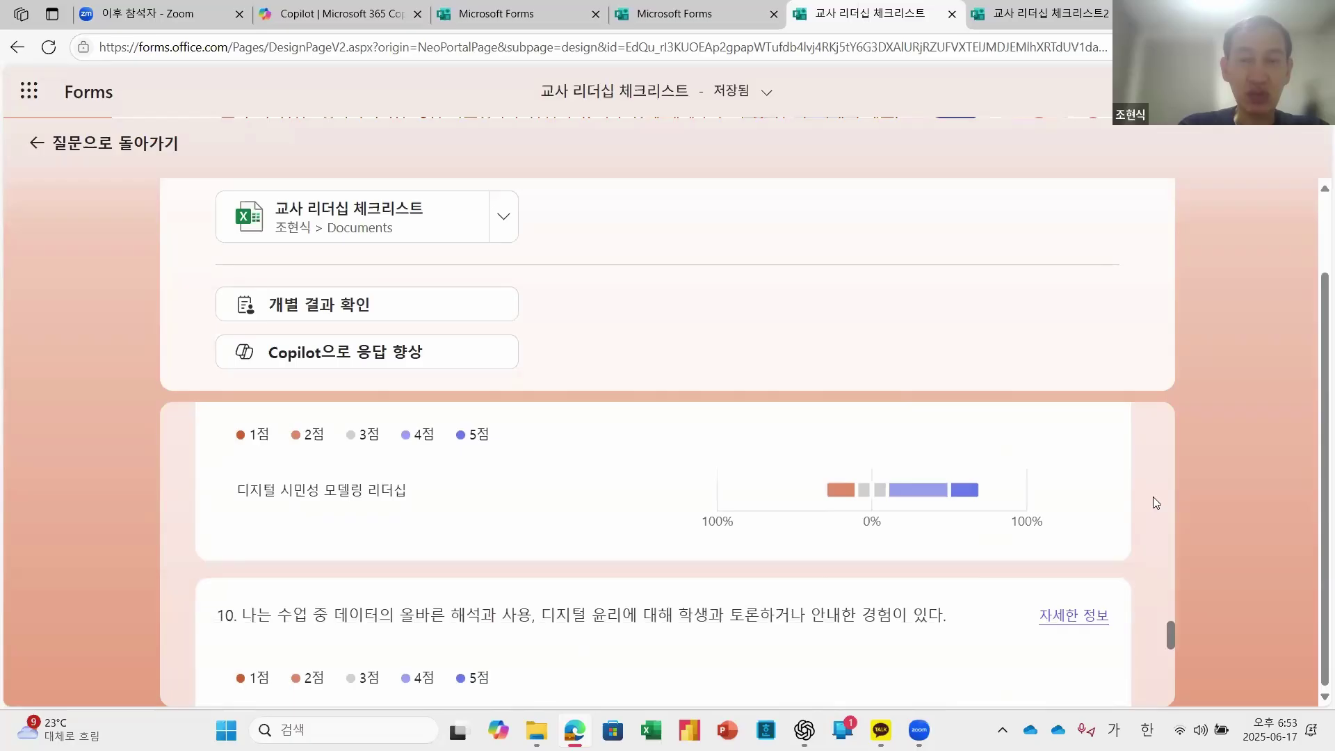
scroll(1153, 498, up, 10)
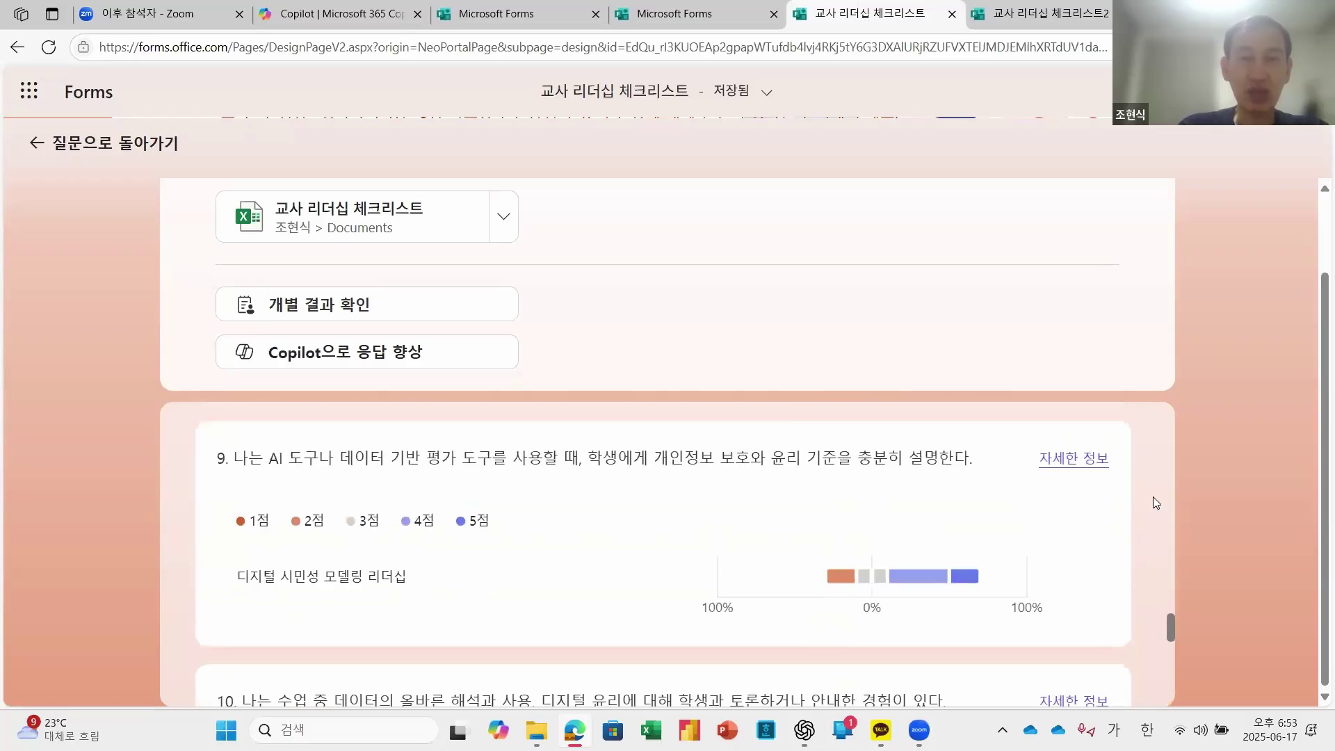
scroll(1154, 503, up, 10)
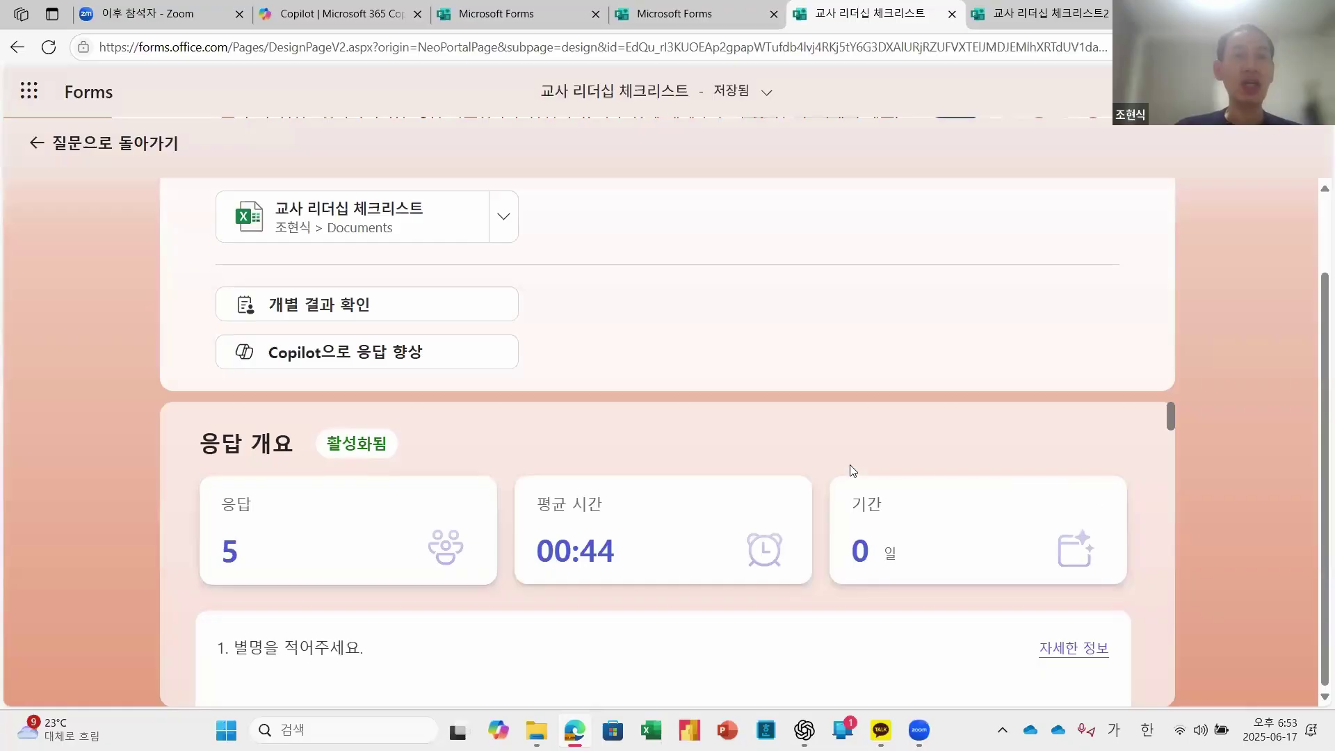
click(505, 217)
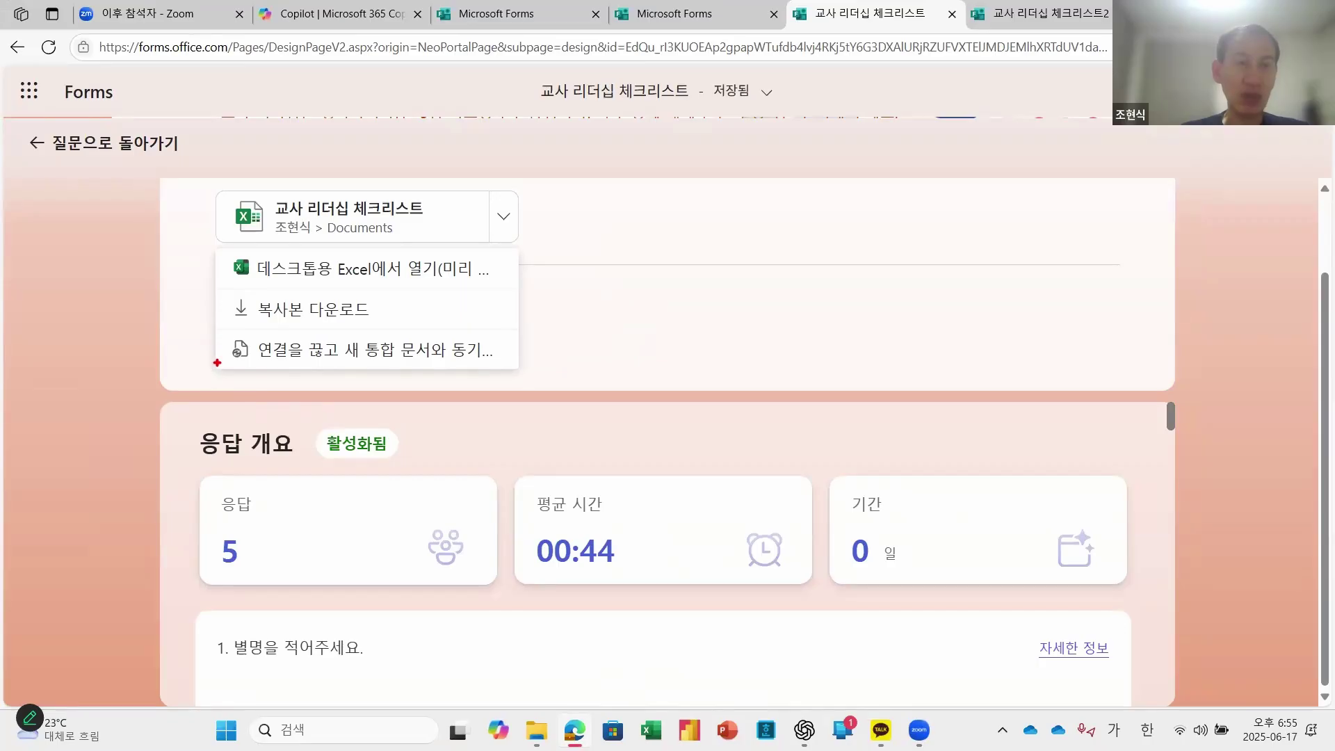
Step: Annotate the screen in red handwriting with "1. forms 수집" over the Excel workbook options
mouse_move(200, 318)
mouse_down()
mouse_move(184, 375)
mouse_move(212, 377)
mouse_up()
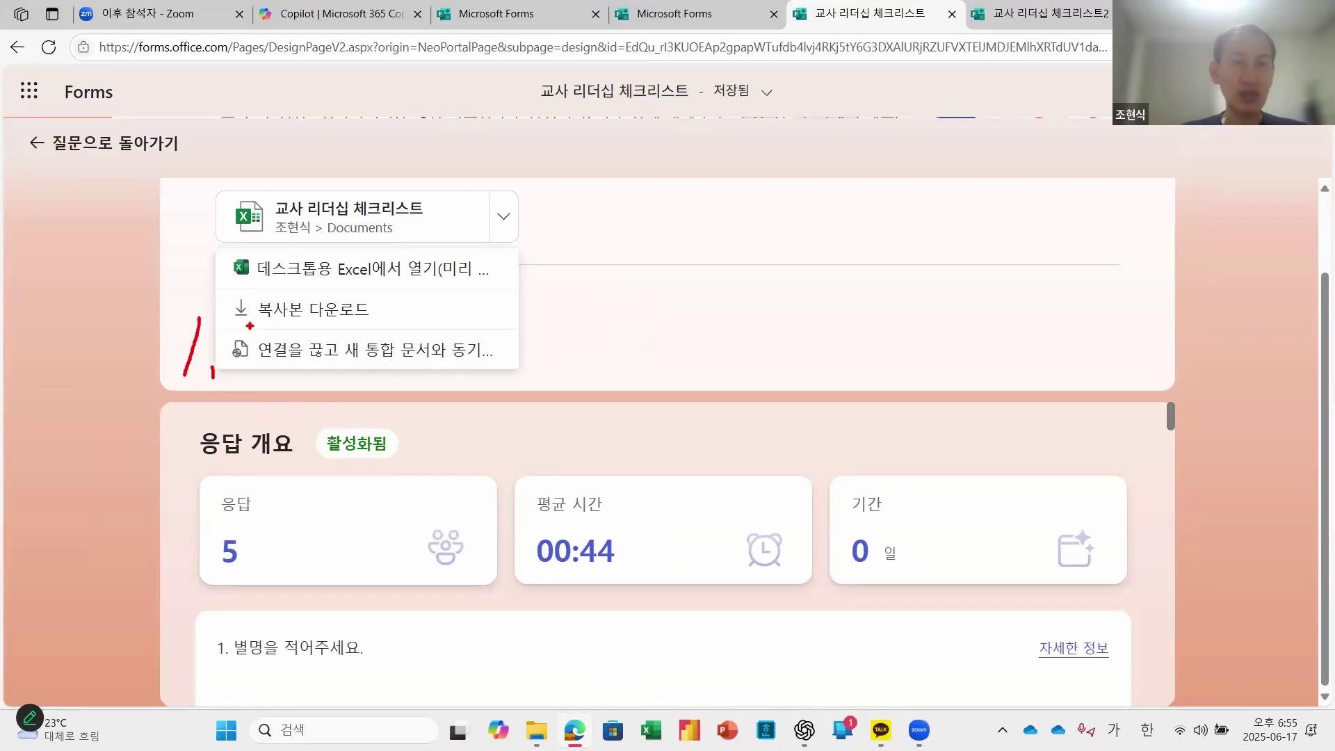
mouse_move(268, 318)
mouse_down()
mouse_move(259, 369)
mouse_move(292, 346)
mouse_move(320, 361)
mouse_move(332, 344)
mouse_move(363, 356)
mouse_move(378, 345)
mouse_move(396, 351)
mouse_move(393, 372)
mouse_up()
mouse_move(458, 306)
mouse_down()
mouse_move(440, 332)
mouse_move(480, 337)
mouse_move(453, 372)
mouse_up()
mouse_move(491, 327)
mouse_down()
mouse_move(503, 318)
mouse_move(504, 351)
mouse_move(533, 327)
mouse_move(534, 354)
mouse_up()
mouse_move(507, 356)
mouse_down()
mouse_move(512, 381)
mouse_move(534, 379)
mouse_up()
drag(514, 379, 535, 379)
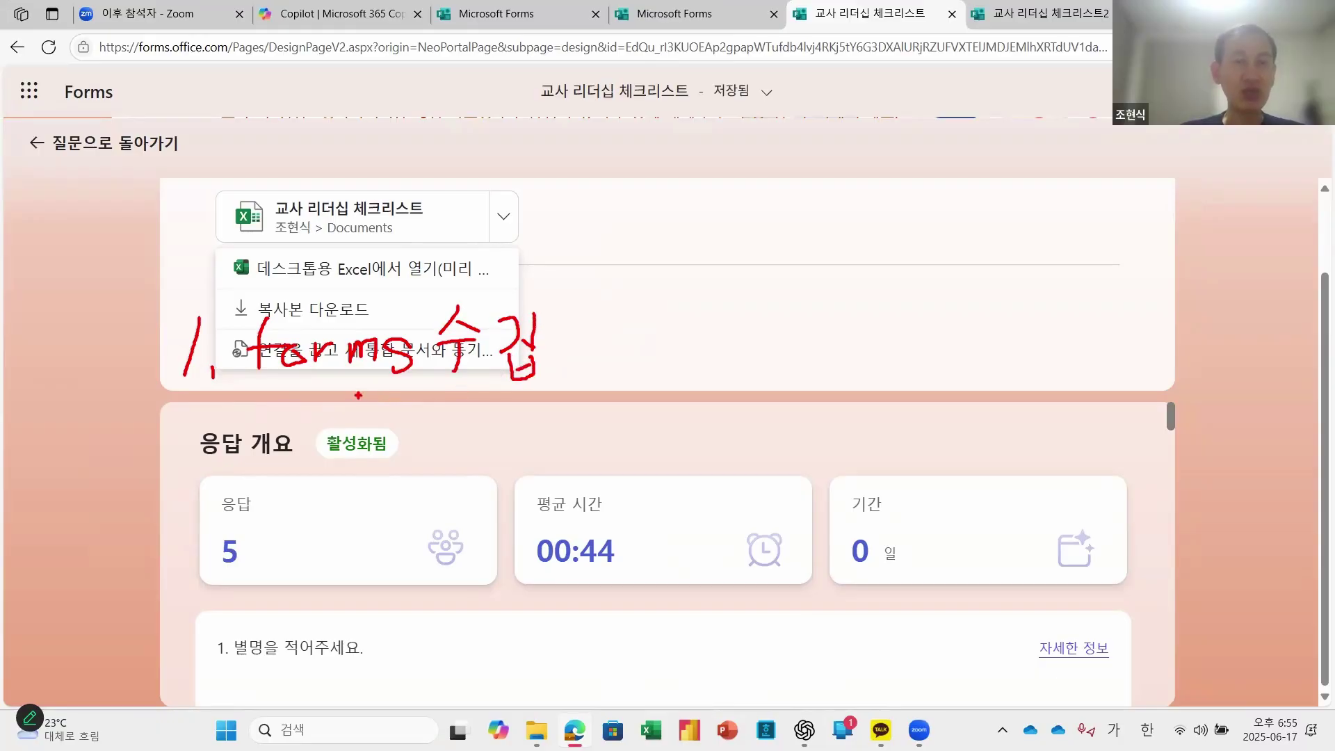
Step: Draw a downward arrow below "forms 수집" and handwrite "2. sharepoint" beneath it
mouse_move(370, 381)
mouse_down()
mouse_move(370, 412)
mouse_move(402, 398)
mouse_up()
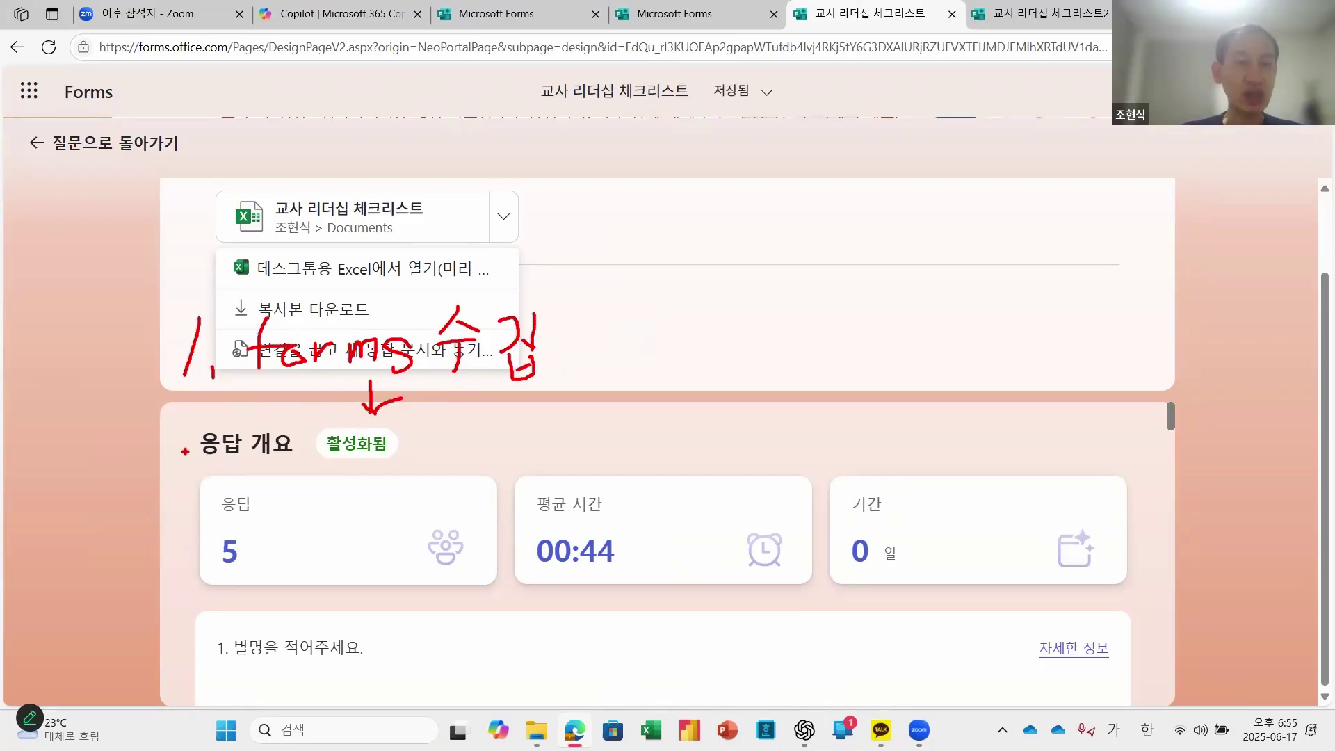
mouse_move(184, 451)
mouse_down()
mouse_move(182, 487)
mouse_move(208, 491)
mouse_up()
click(228, 493)
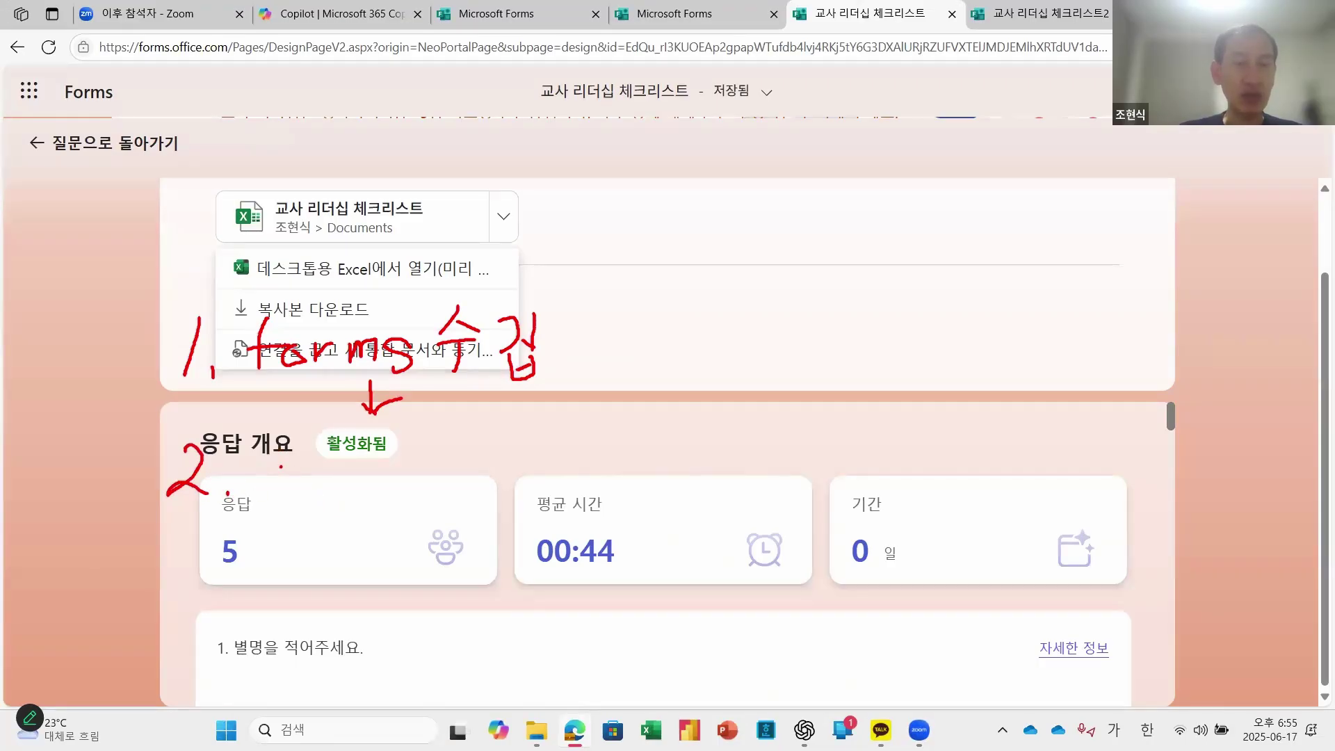
mouse_move(265, 458)
mouse_down()
mouse_move(288, 480)
mouse_move(261, 484)
mouse_up()
mouse_move(302, 434)
mouse_down()
mouse_move(299, 471)
mouse_move(361, 469)
mouse_move(360, 489)
mouse_move(379, 460)
mouse_up()
mouse_move(379, 465)
mouse_down()
mouse_move(399, 476)
mouse_move(389, 458)
mouse_move(409, 480)
mouse_move(409, 526)
mouse_move(439, 452)
mouse_move(439, 483)
mouse_move(450, 481)
mouse_up()
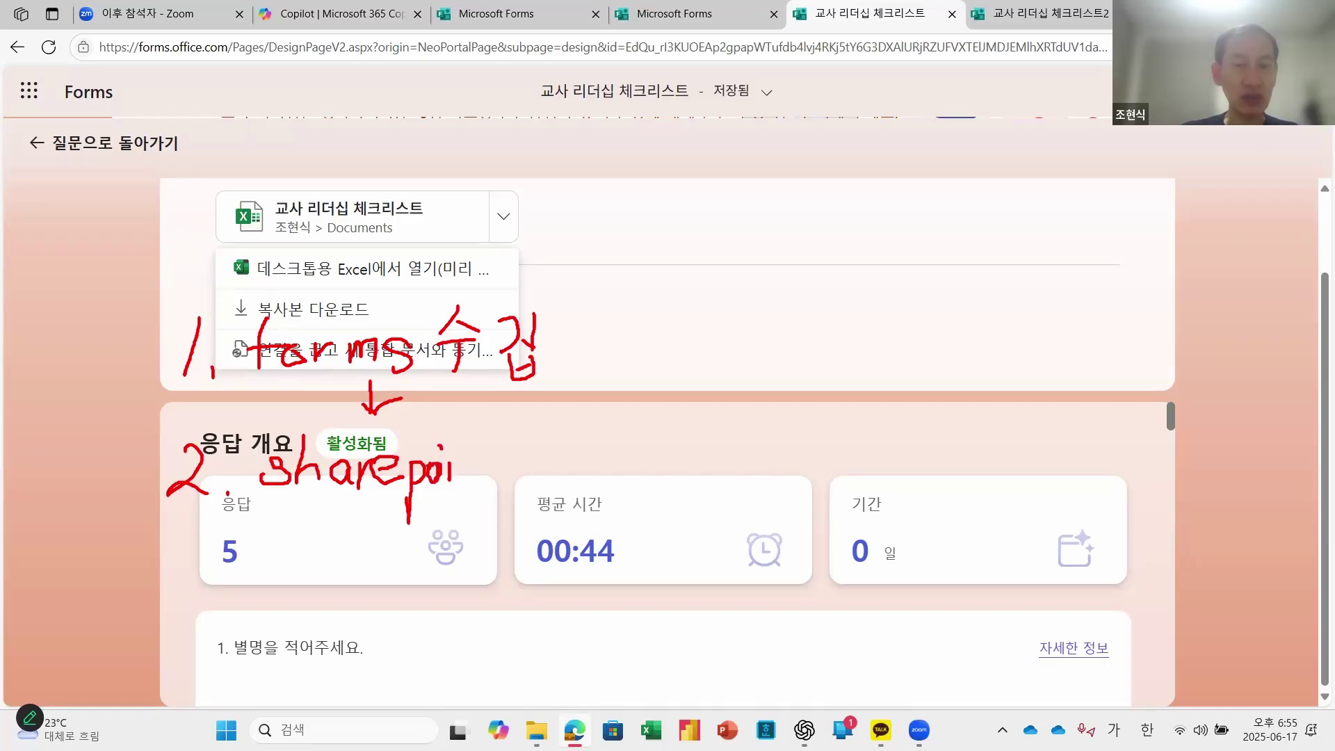
mouse_move(438, 445)
mouse_down()
mouse_move(464, 473)
mouse_move(464, 459)
mouse_move(464, 485)
mouse_up()
mouse_move(465, 469)
mouse_down()
mouse_move(480, 460)
mouse_move(486, 485)
mouse_move(509, 454)
mouse_up()
mouse_move(501, 430)
mouse_down()
mouse_move(510, 479)
mouse_move(523, 475)
mouse_up()
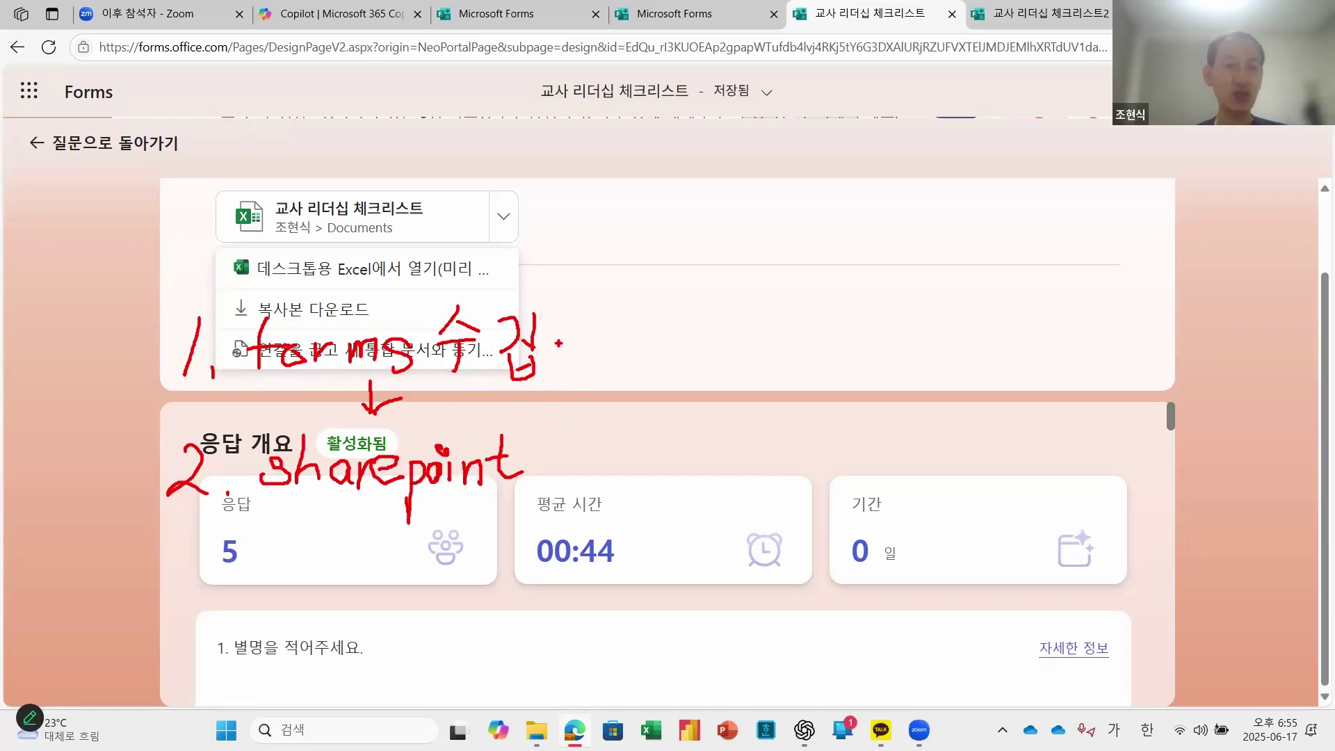
Step: Draw a curved arrow from "forms 수집" to "sharepoint", label it "PowerAutomate", and underline "sharepoint" and "PowerAutomate"
mouse_move(557, 342)
mouse_down()
mouse_move(612, 375)
mouse_move(583, 440)
mouse_move(536, 453)
mouse_move(582, 461)
mouse_up()
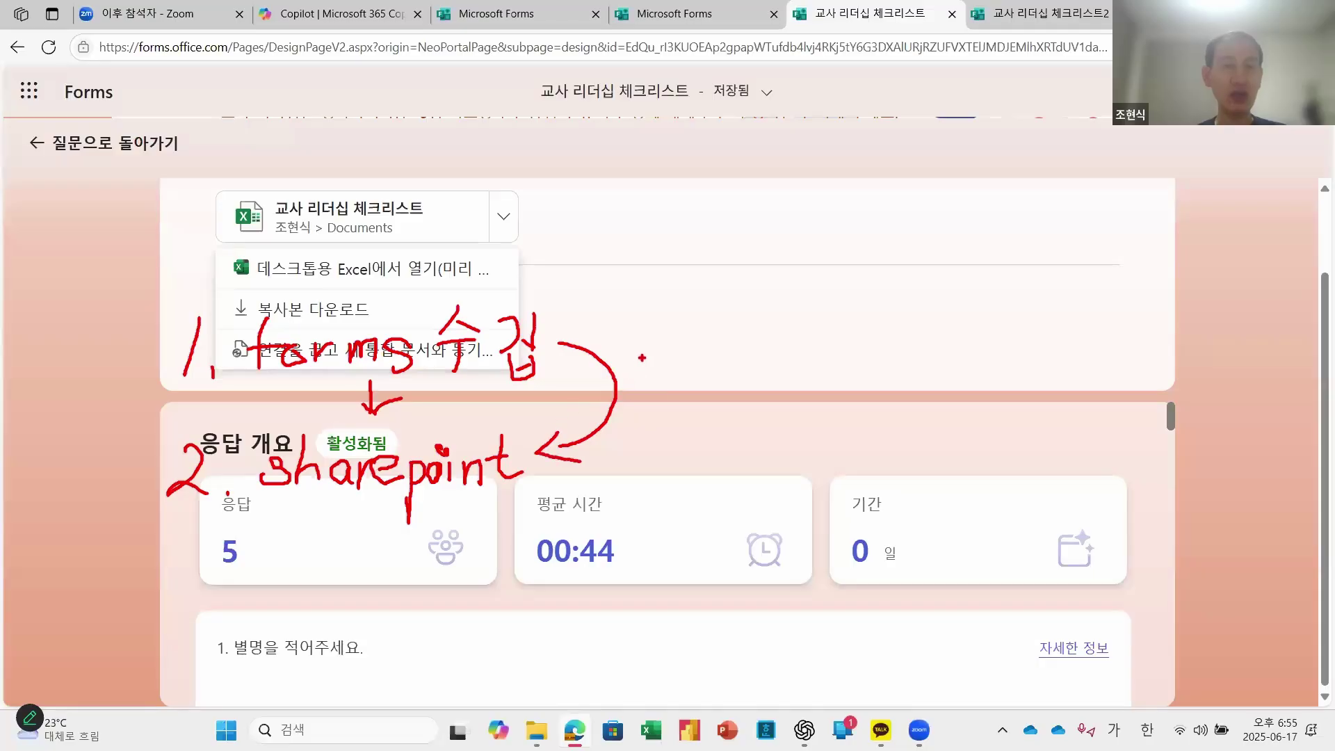
drag(642, 356, 639, 418)
mouse_move(649, 360)
mouse_down()
mouse_move(647, 386)
mouse_move(709, 394)
mouse_move(725, 379)
mouse_move(738, 403)
mouse_move(748, 382)
mouse_move(748, 407)
mouse_move(757, 380)
mouse_move(753, 409)
mouse_move(788, 353)
mouse_move(810, 400)
mouse_move(800, 385)
mouse_move(868, 381)
mouse_move(852, 382)
mouse_move(852, 407)
mouse_up()
mouse_move(878, 381)
mouse_down()
mouse_move(869, 390)
mouse_move(895, 390)
mouse_move(894, 409)
mouse_move(930, 382)
mouse_move(940, 411)
mouse_move(958, 380)
mouse_move(976, 377)
mouse_up()
drag(967, 346, 961, 415)
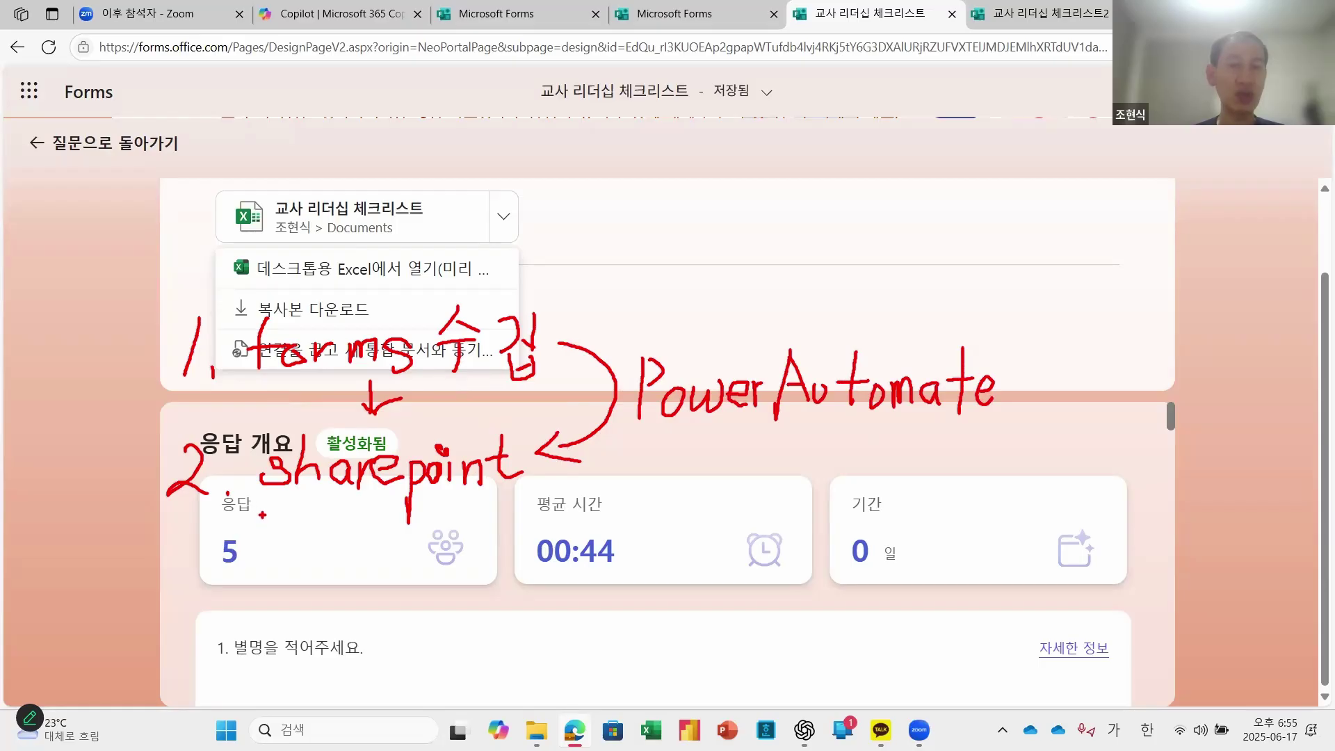
drag(258, 515, 513, 510)
drag(649, 445, 996, 436)
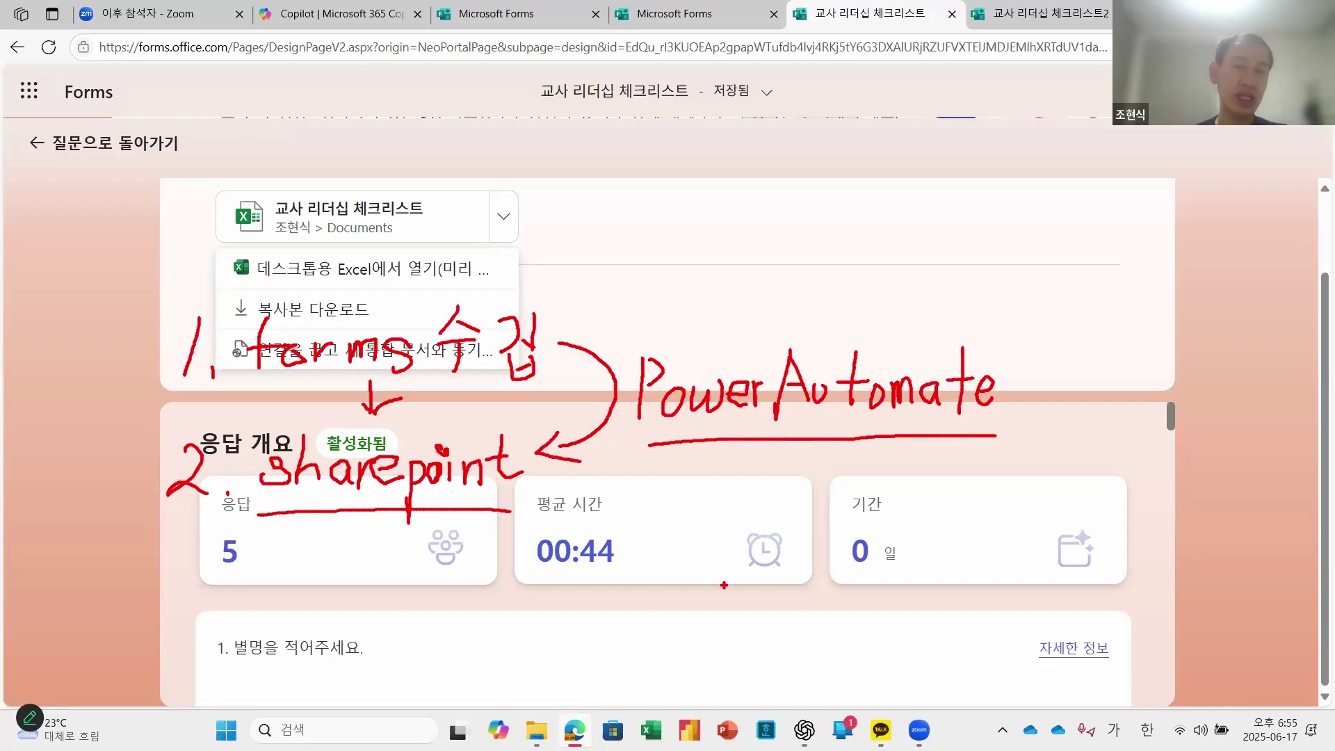
Step: Draw a downward arrow below "sharepoint" and handwrite "3. Excel," beneath it
mouse_move(399, 519)
mouse_down()
mouse_move(391, 566)
mouse_move(431, 555)
mouse_up()
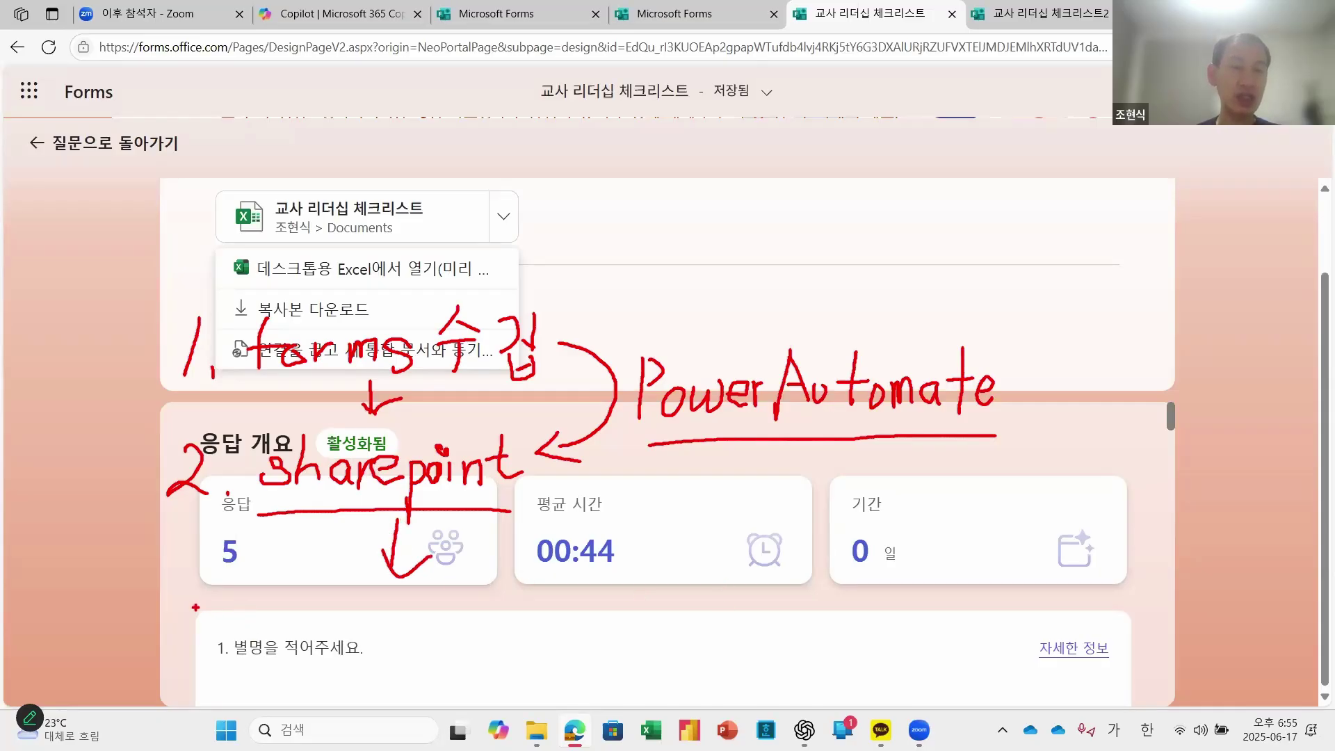
mouse_move(196, 605)
mouse_down()
mouse_move(226, 628)
mouse_move(191, 663)
mouse_up()
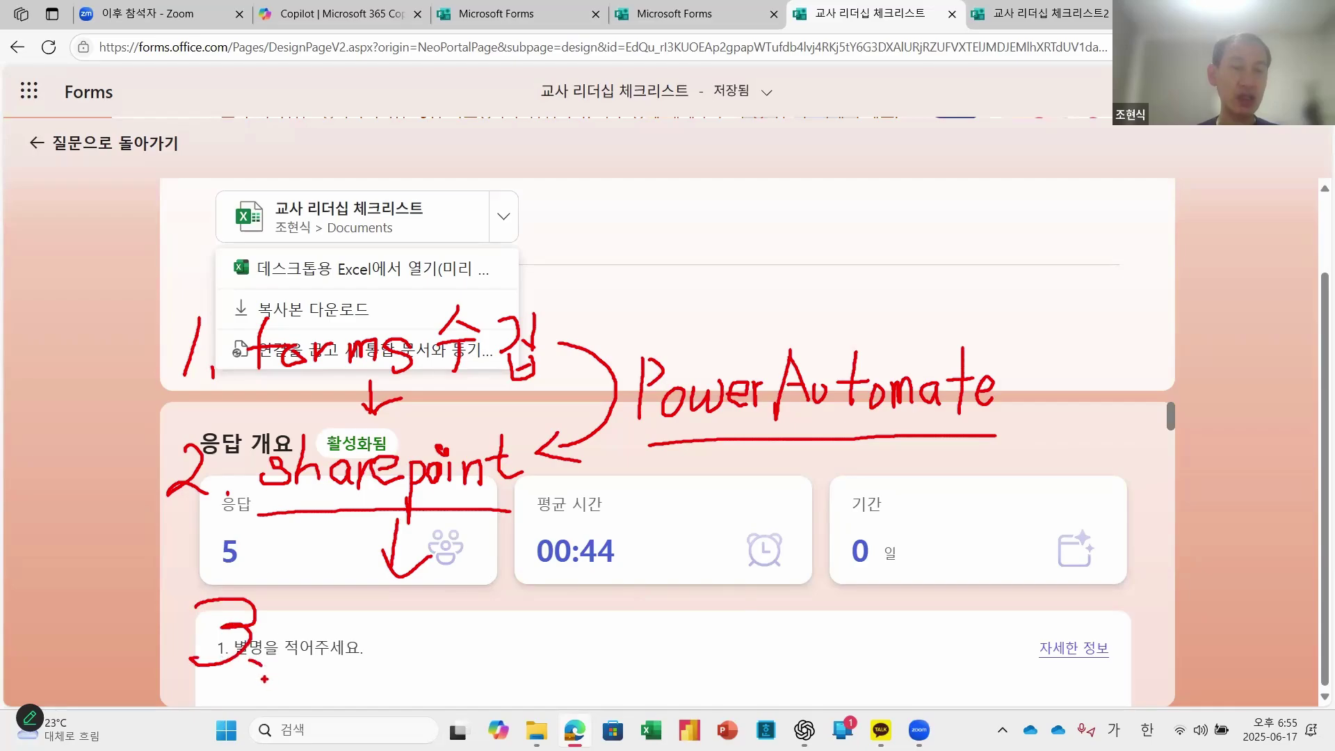
mouse_move(321, 612)
mouse_down()
mouse_move(363, 610)
mouse_move(304, 671)
mouse_move(380, 655)
mouse_move(344, 674)
mouse_up()
mouse_move(394, 658)
mouse_down()
mouse_move(419, 643)
mouse_move(410, 669)
mouse_up()
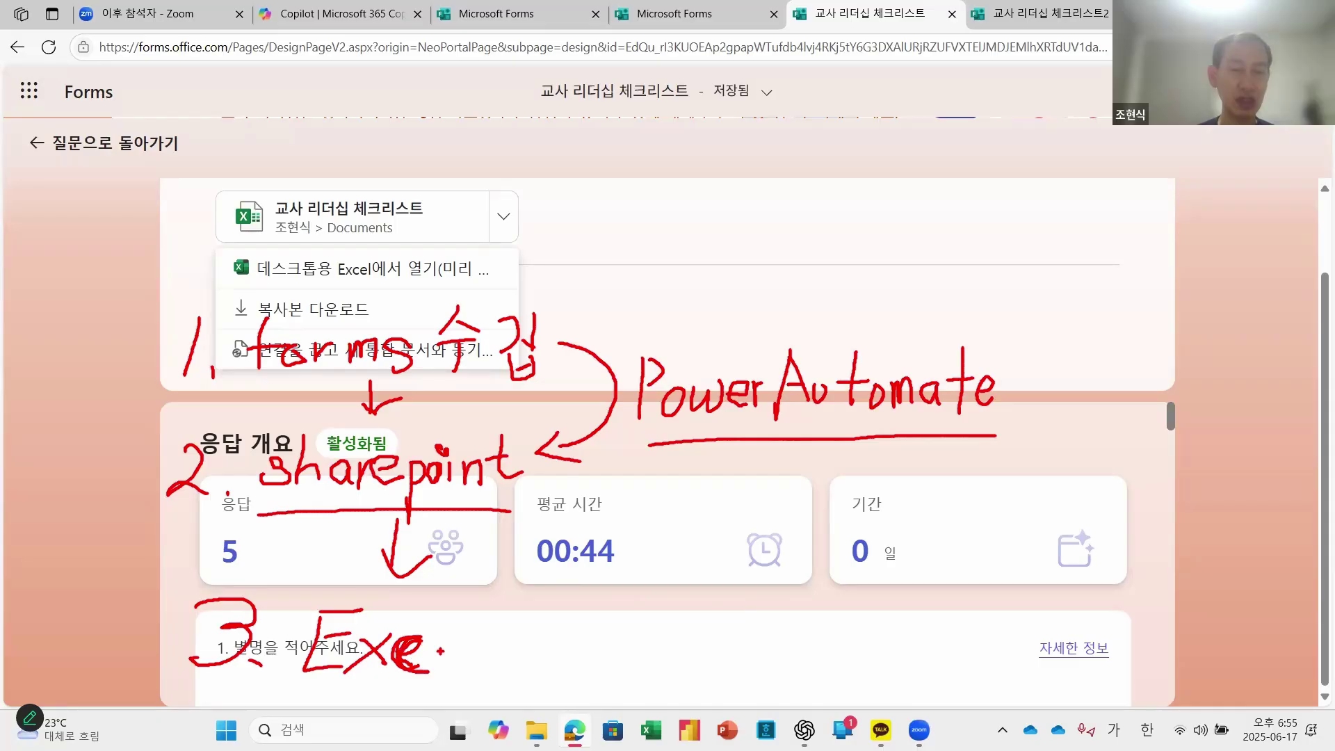
mouse_move(440, 651)
mouse_down()
mouse_move(434, 640)
mouse_move(448, 668)
mouse_up()
mouse_move(478, 604)
mouse_down()
mouse_move(477, 668)
mouse_move(504, 684)
mouse_up()
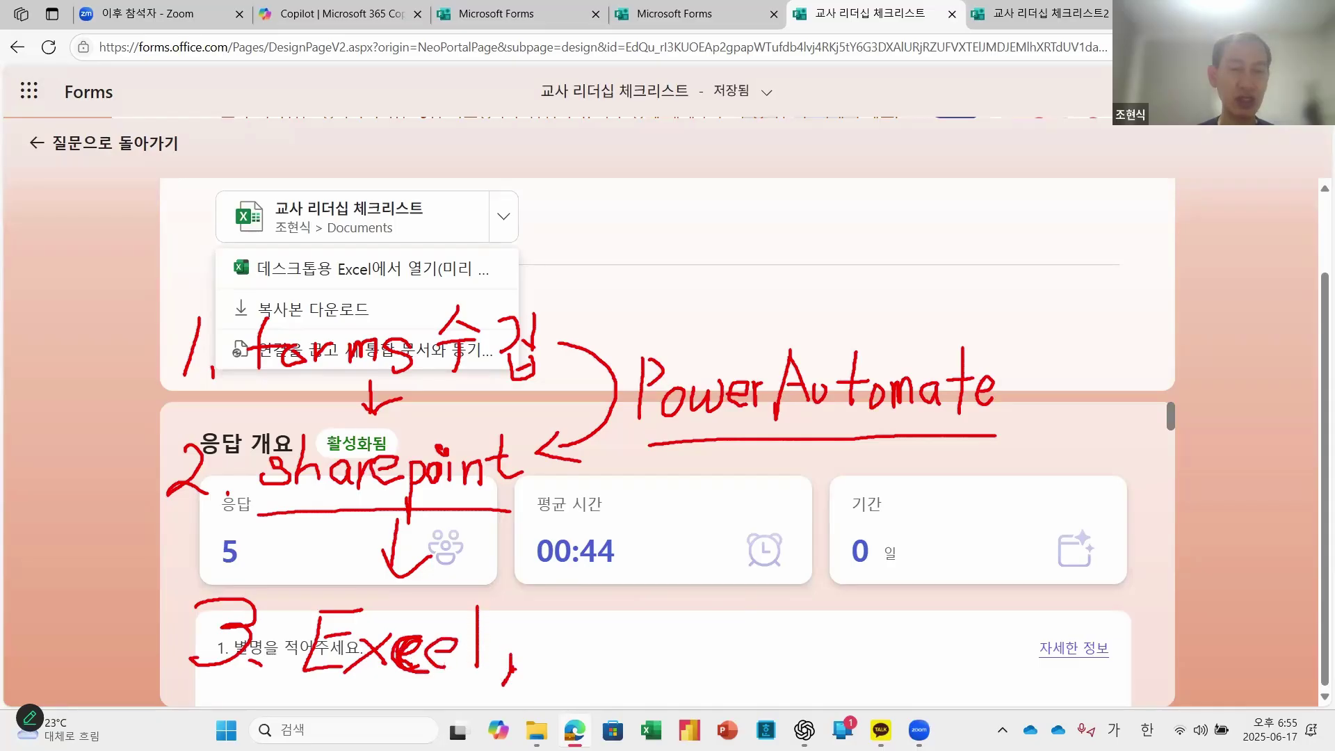
Step: Add "PowerBI" after "Excel," and draw a long downward arrow alongside the three numbered items, ending with the annotations cleared
drag(541, 616, 536, 682)
mouse_move(541, 615)
mouse_down()
mouse_move(540, 649)
mouse_move(565, 661)
mouse_move(577, 636)
mouse_move(597, 664)
mouse_move(637, 639)
mouse_up()
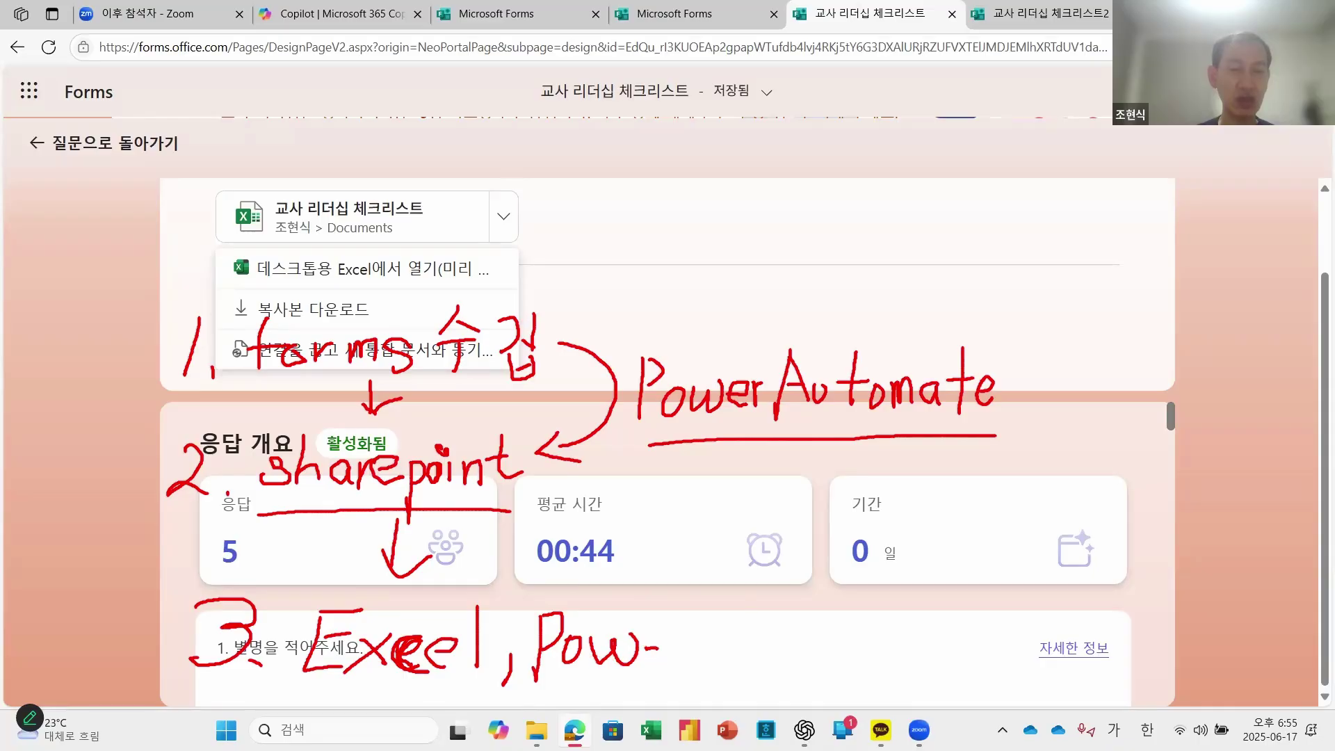
mouse_move(658, 648)
mouse_down()
mouse_move(661, 634)
mouse_move(678, 666)
mouse_move(715, 626)
mouse_move(727, 669)
mouse_up()
mouse_move(721, 599)
mouse_down()
mouse_move(765, 605)
mouse_move(729, 664)
mouse_up()
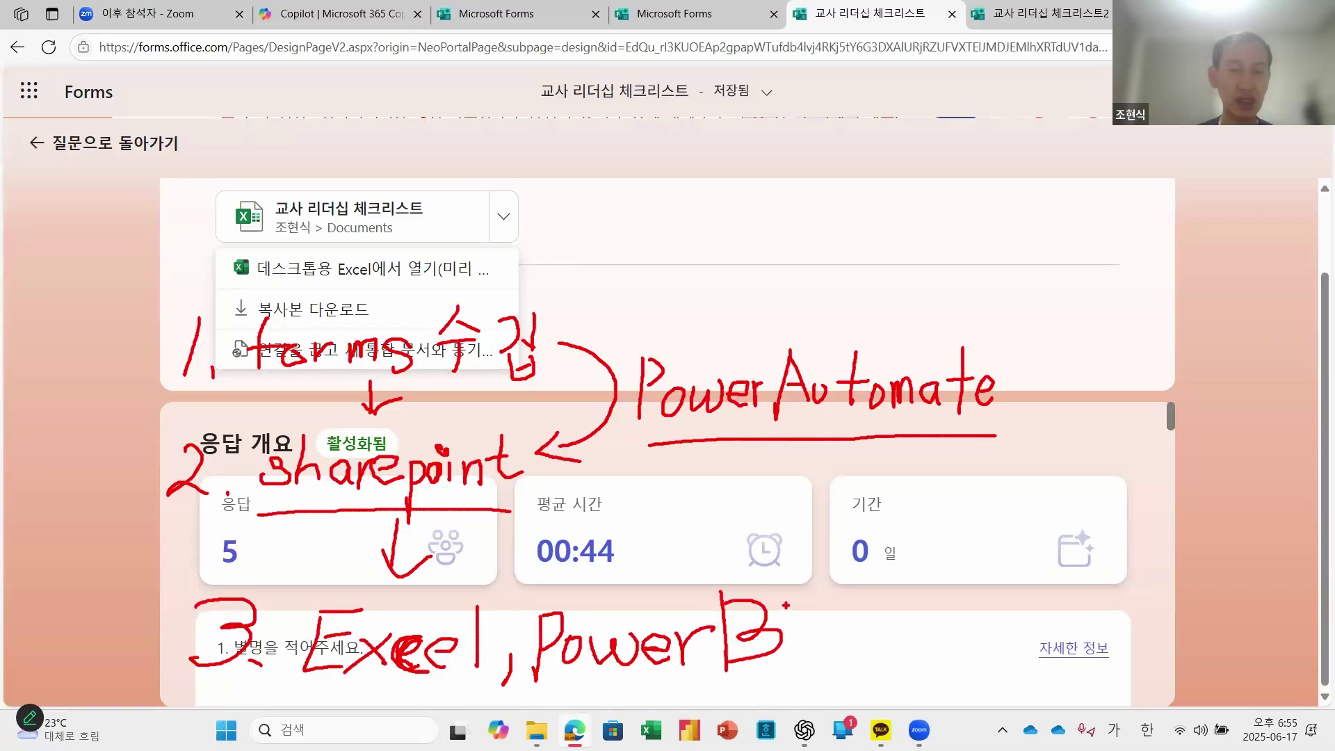
mouse_move(782, 605)
mouse_down()
mouse_move(819, 603)
mouse_move(813, 655)
mouse_move(829, 657)
mouse_up()
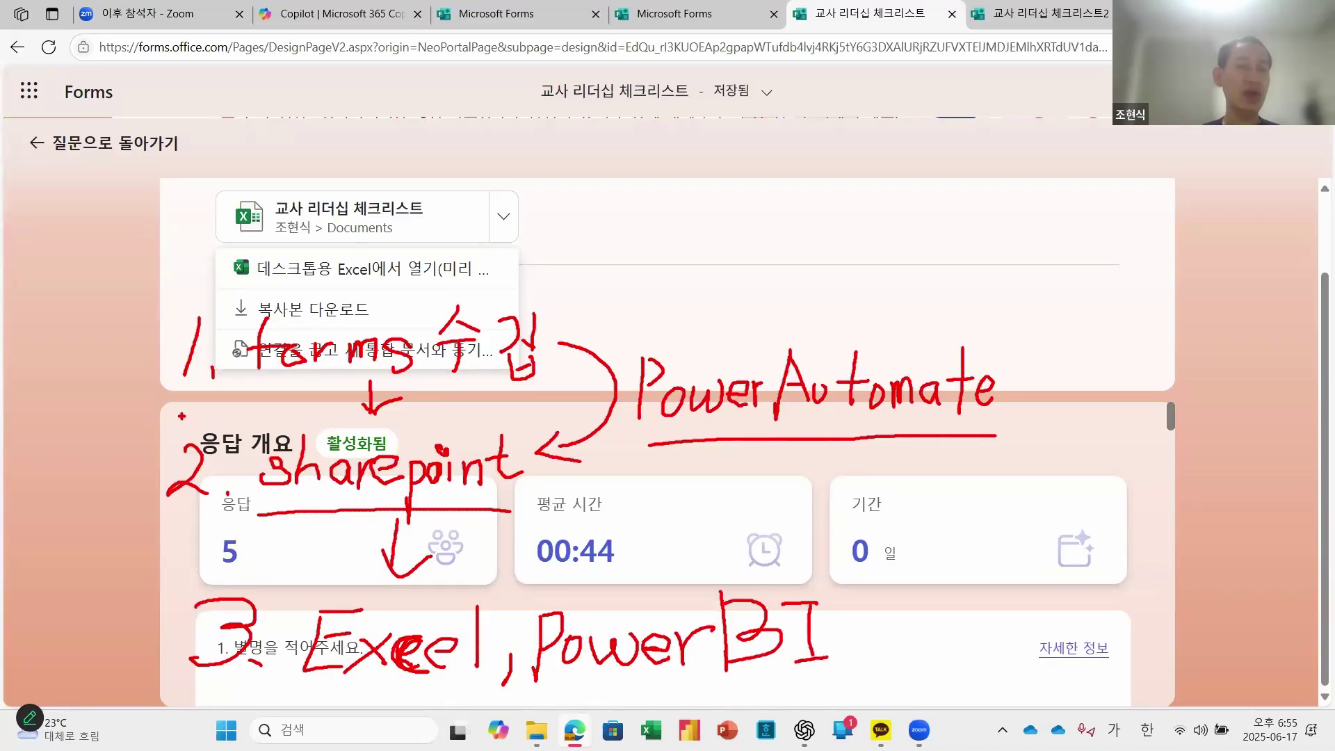
mouse_move(126, 360)
mouse_down()
mouse_move(106, 639)
mouse_move(159, 602)
mouse_up()
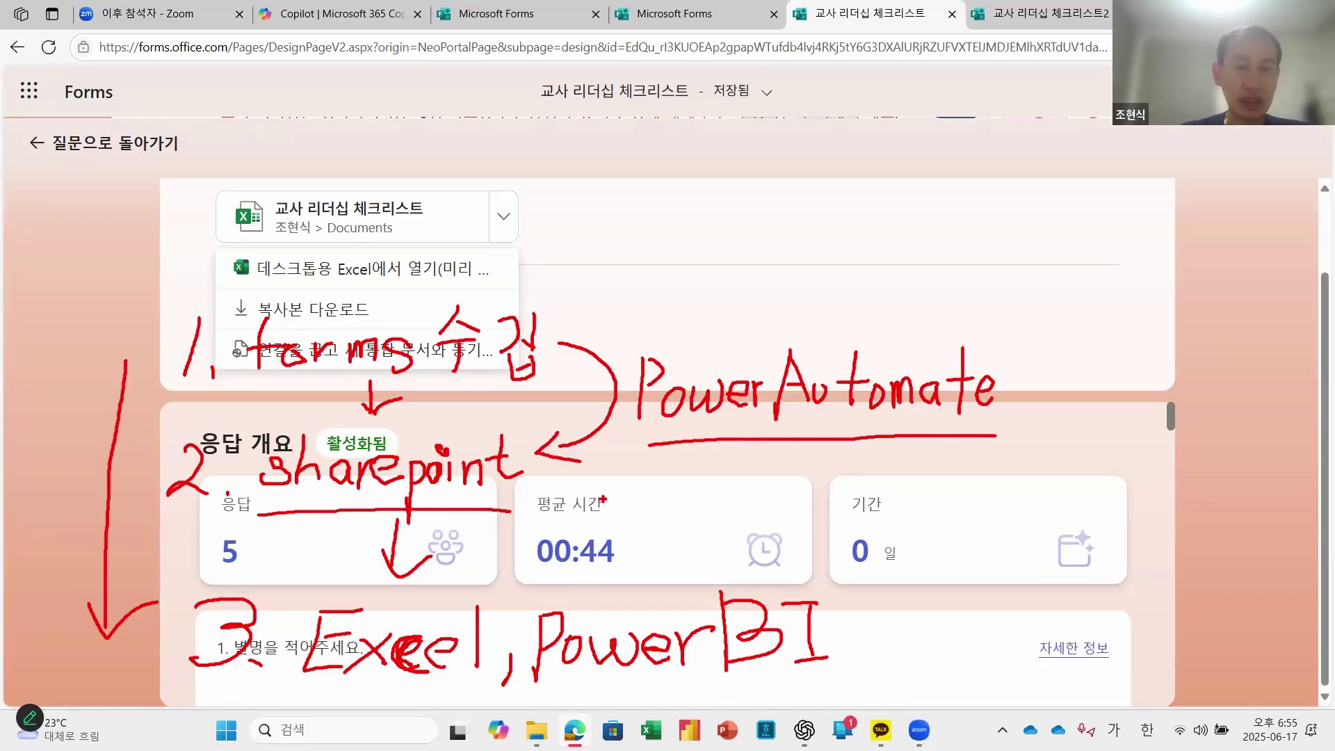
key(Escape)
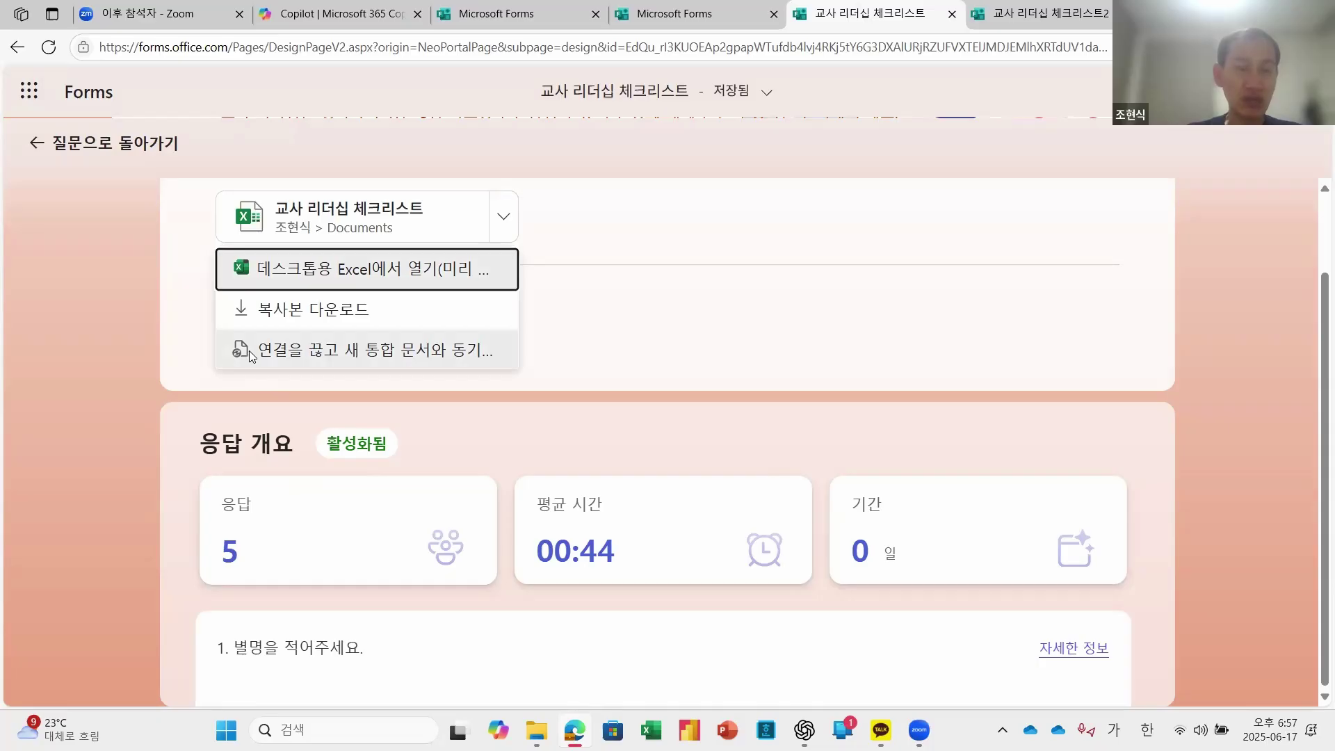
Step: Reopen the workbook options of 교사 리더십 체크리스트, box "데스크톱용 Excel에서 열기" in red and underline "복사본 다운로드" with a wavy line
click(562, 381)
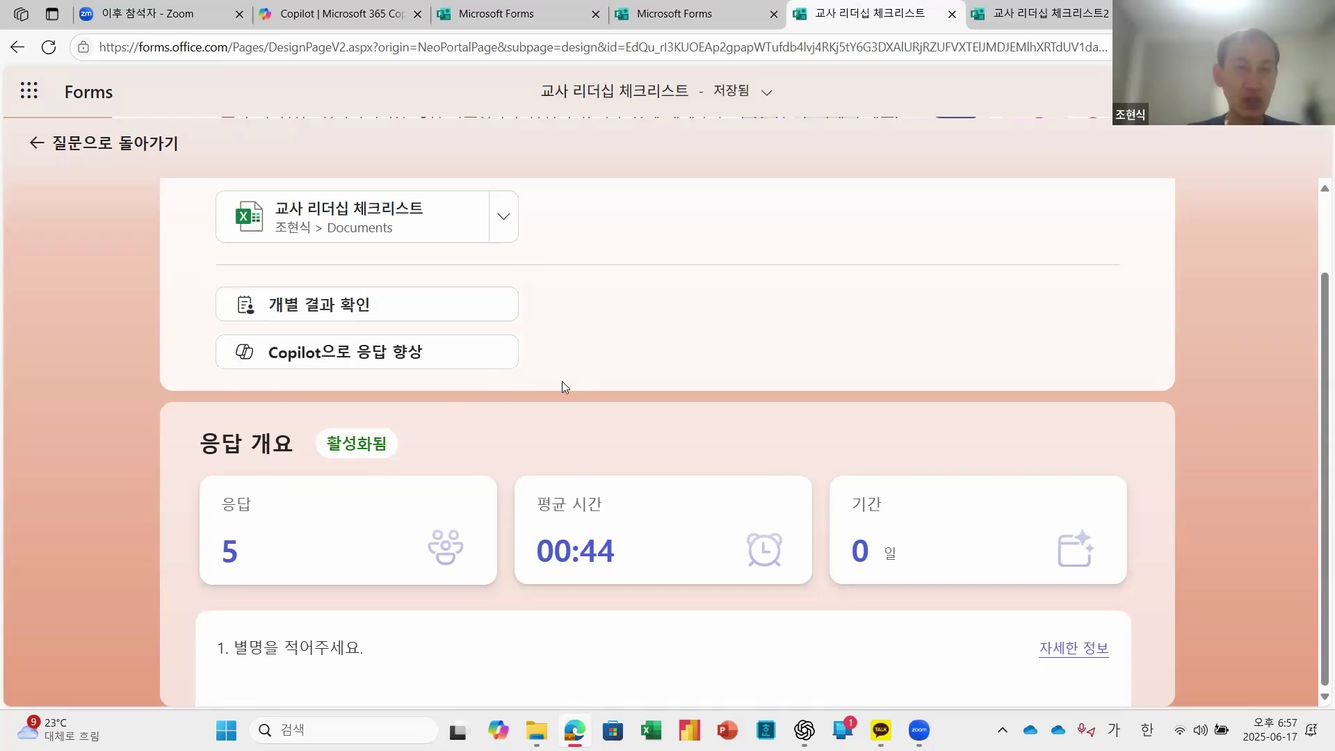
click(499, 237)
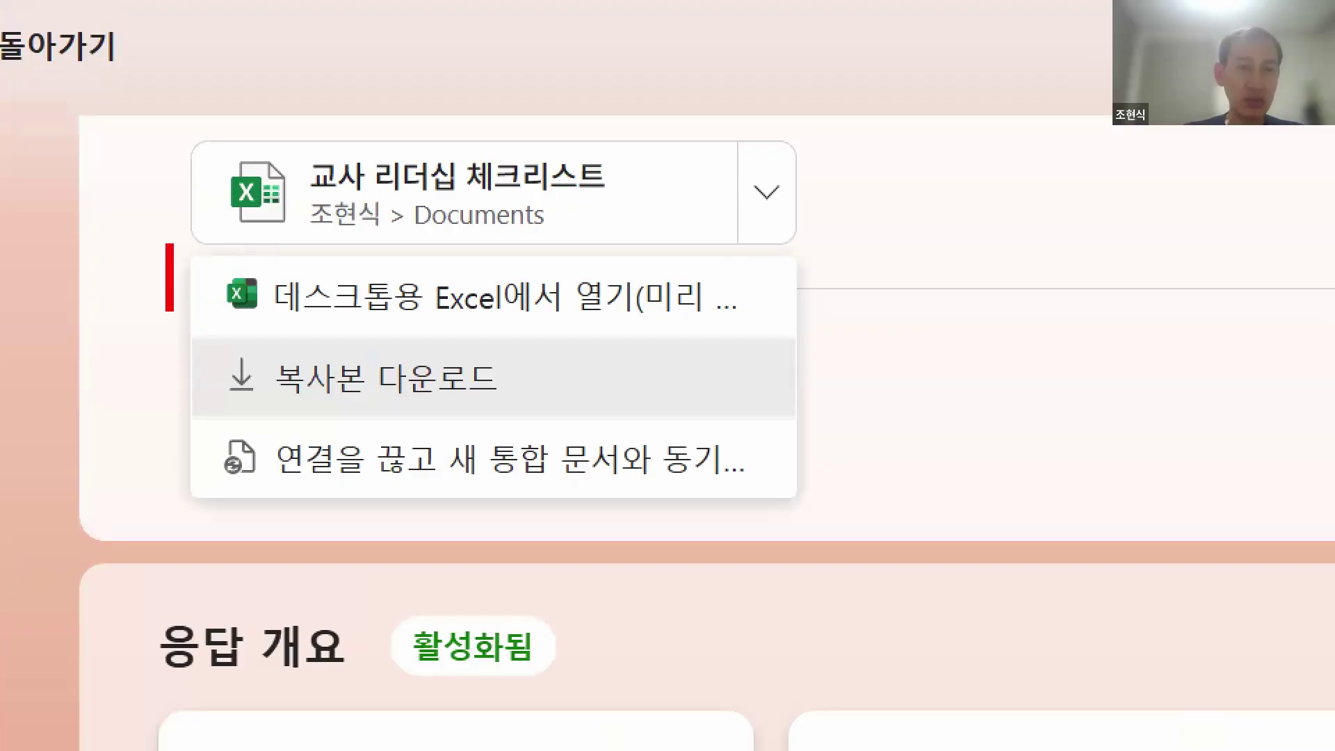
mouse_move(171, 243)
mouse_down()
mouse_move(387, 368)
mouse_move(837, 357)
mouse_move(809, 353)
mouse_move(822, 357)
mouse_up()
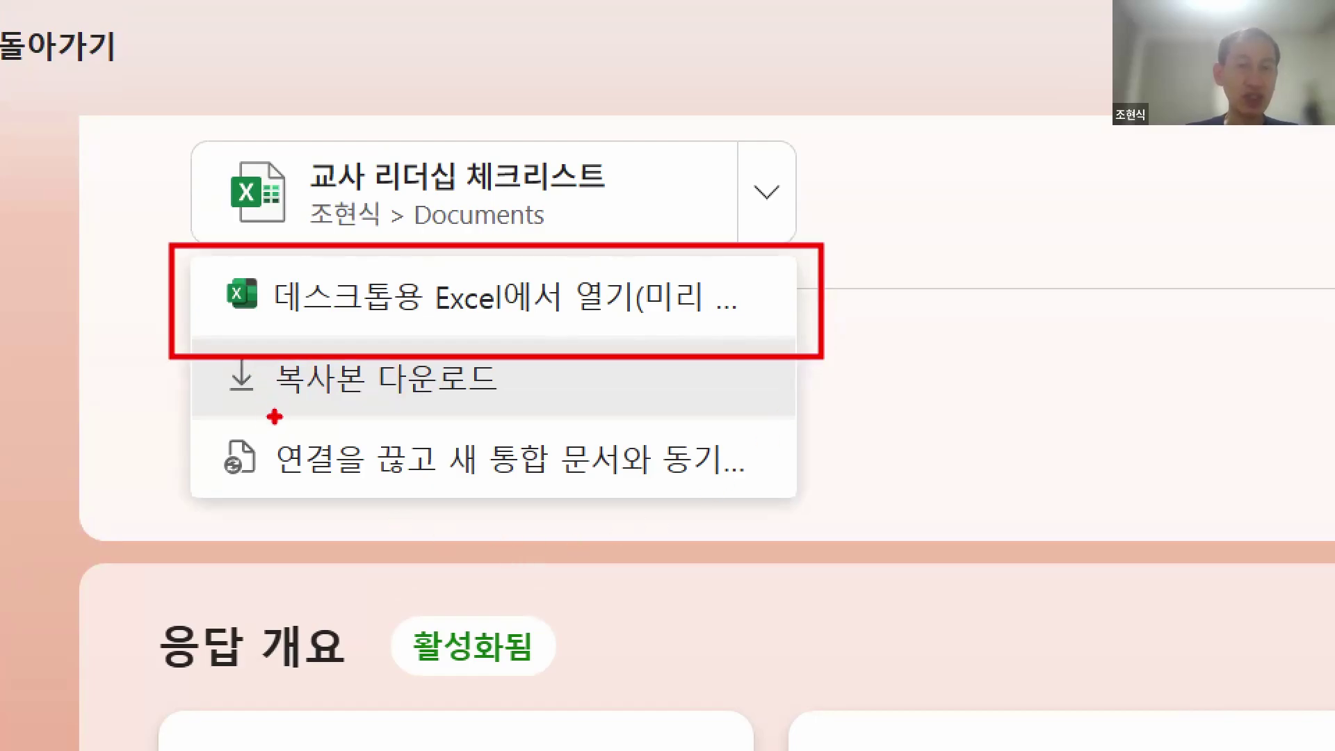
mouse_move(254, 413)
mouse_down()
mouse_move(521, 423)
mouse_move(569, 408)
mouse_up()
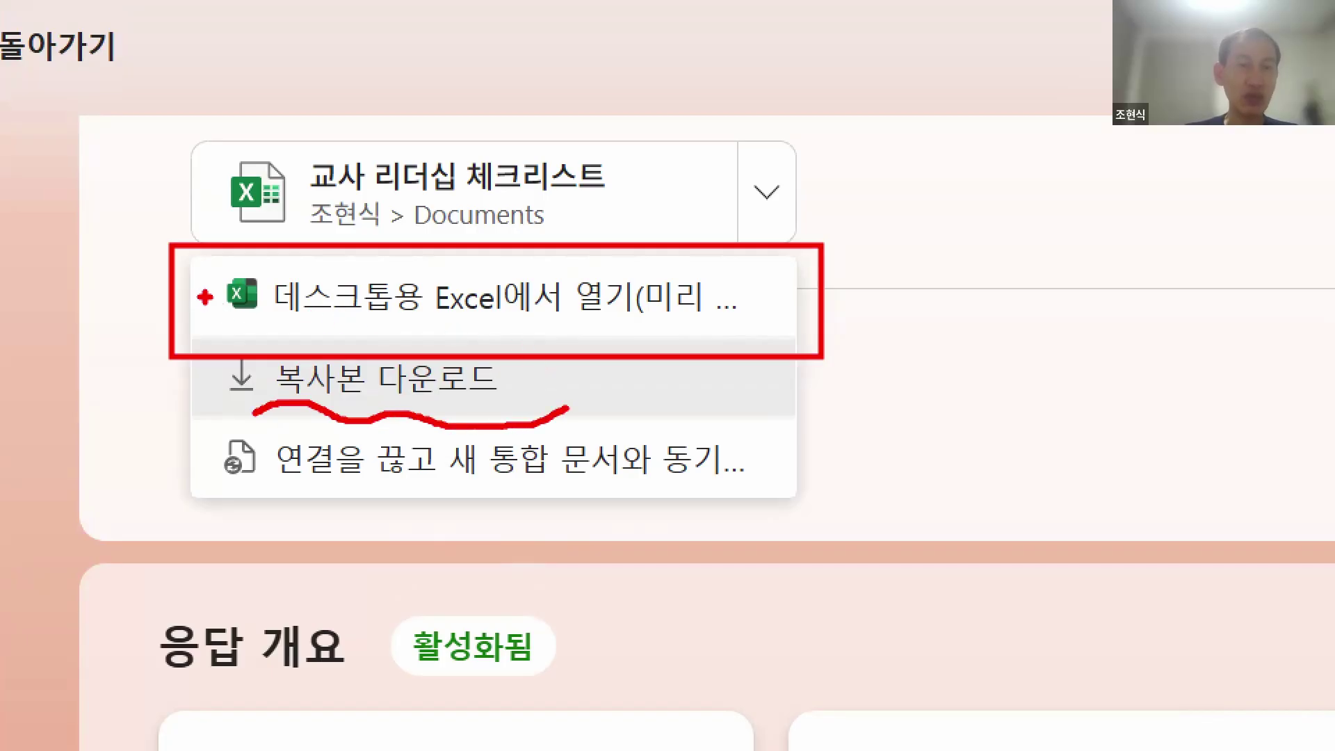
Step: Draw a bold red check mark beside the boxed desktop Excel option, clear the annotations and close the workbook options
drag(102, 197, 202, 167)
mouse_move(101, 204)
mouse_down()
mouse_move(157, 271)
mouse_move(206, 148)
mouse_move(151, 280)
mouse_move(212, 145)
mouse_up()
mouse_move(47, 202)
mouse_down()
mouse_move(154, 280)
mouse_move(230, 132)
mouse_up()
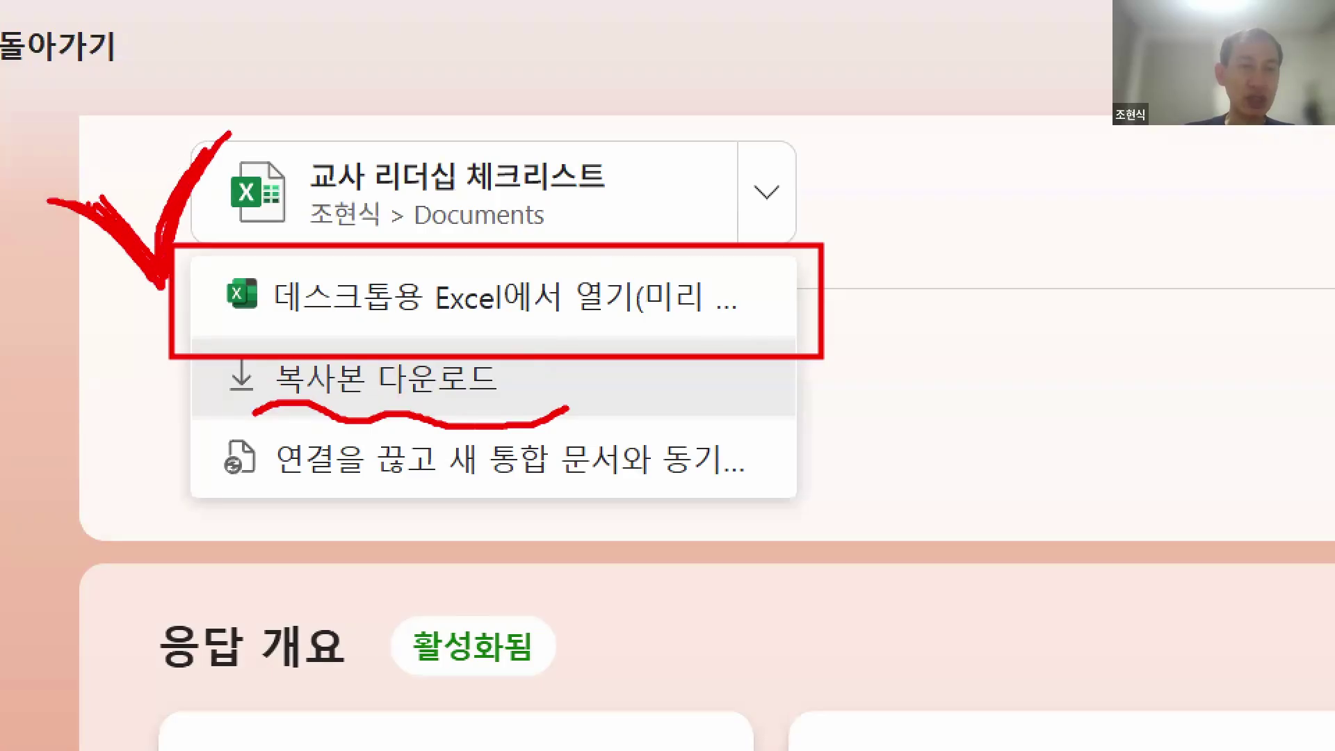
mouse_move(45, 203)
mouse_down()
mouse_move(157, 300)
mouse_move(247, 154)
mouse_up()
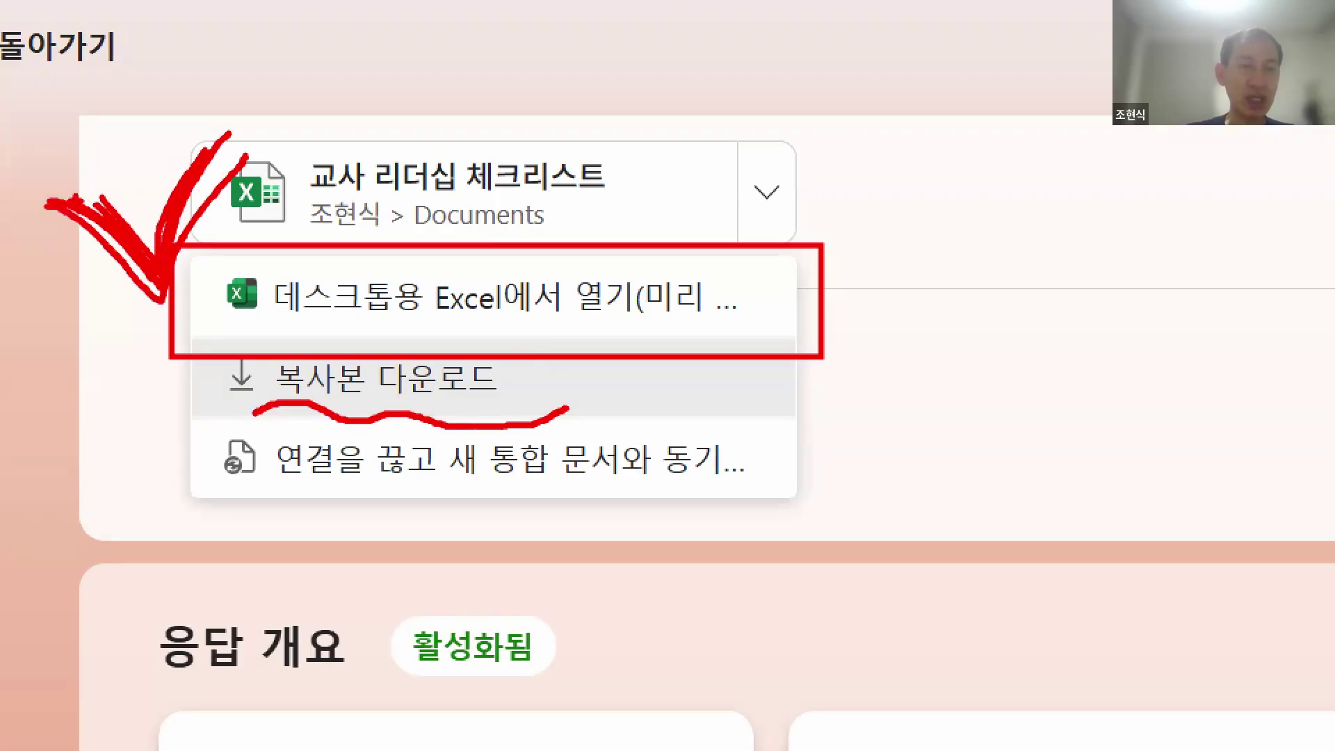
drag(191, 306, 240, 136)
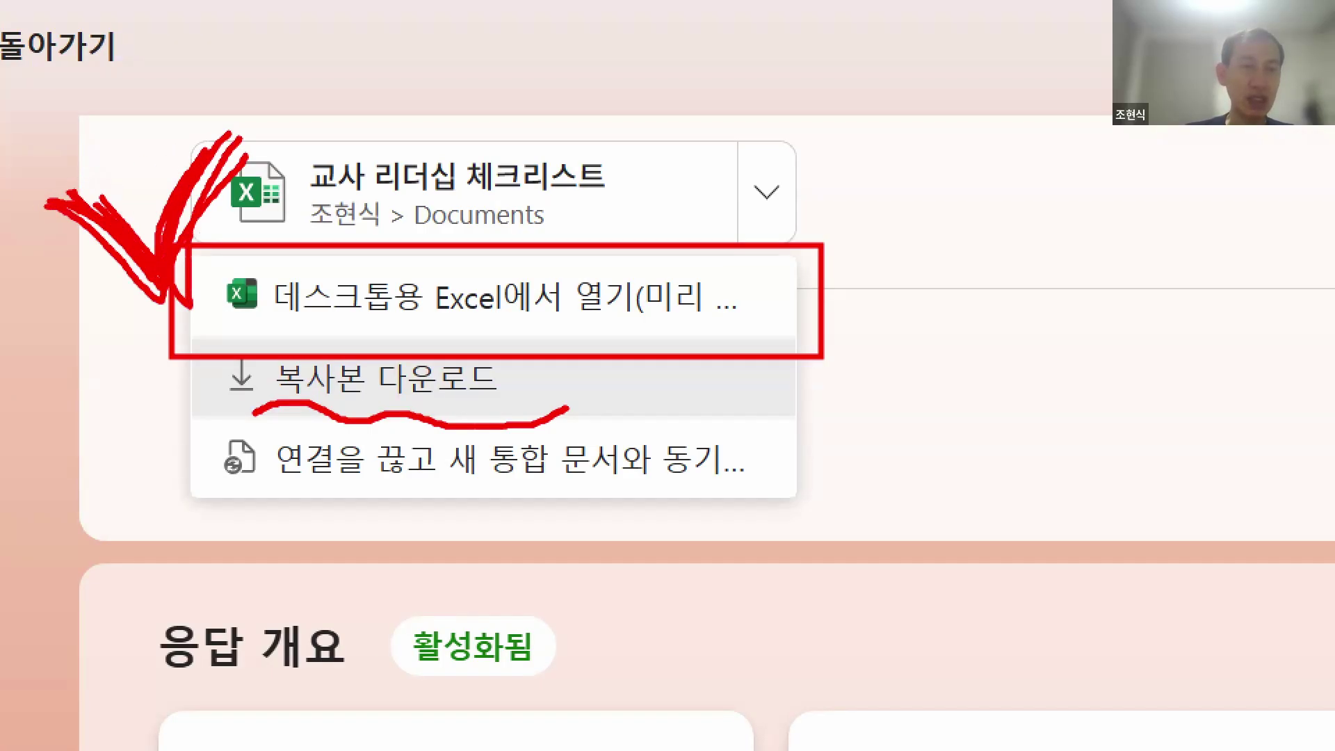
drag(119, 244, 244, 151)
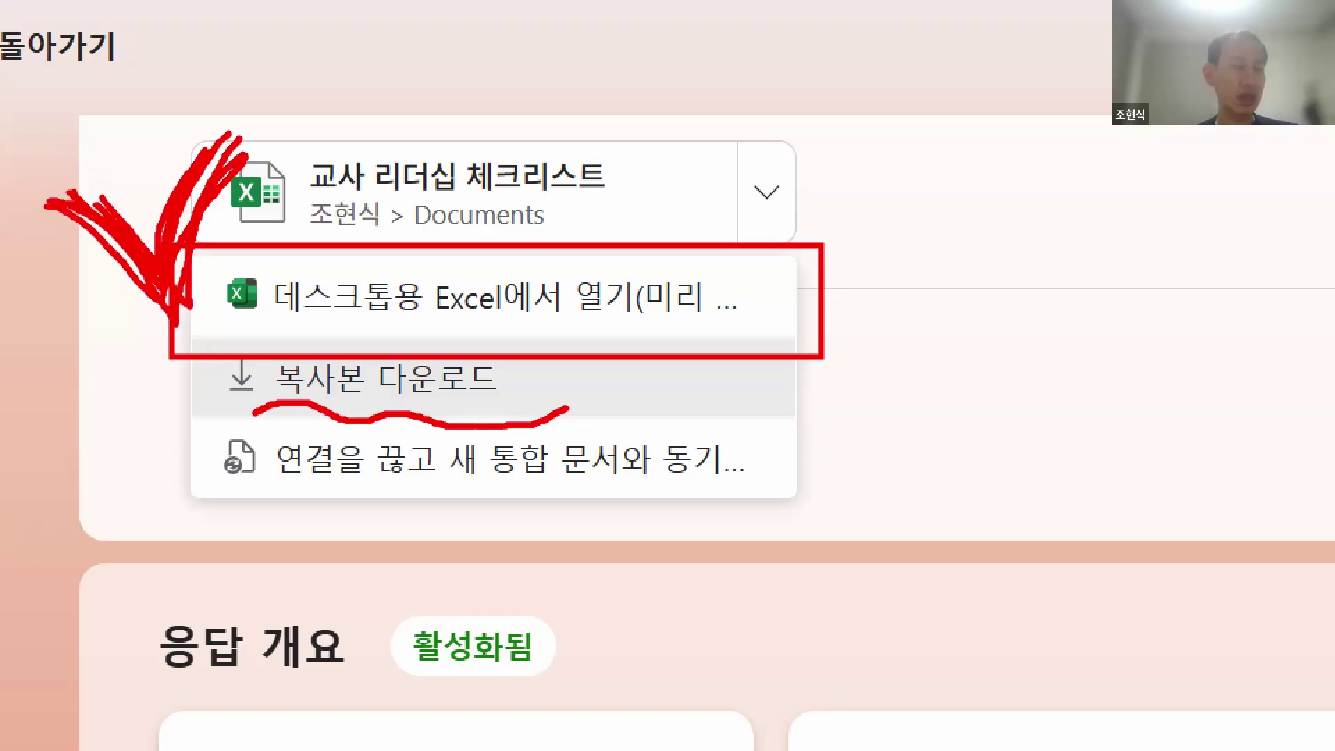
key(Escape)
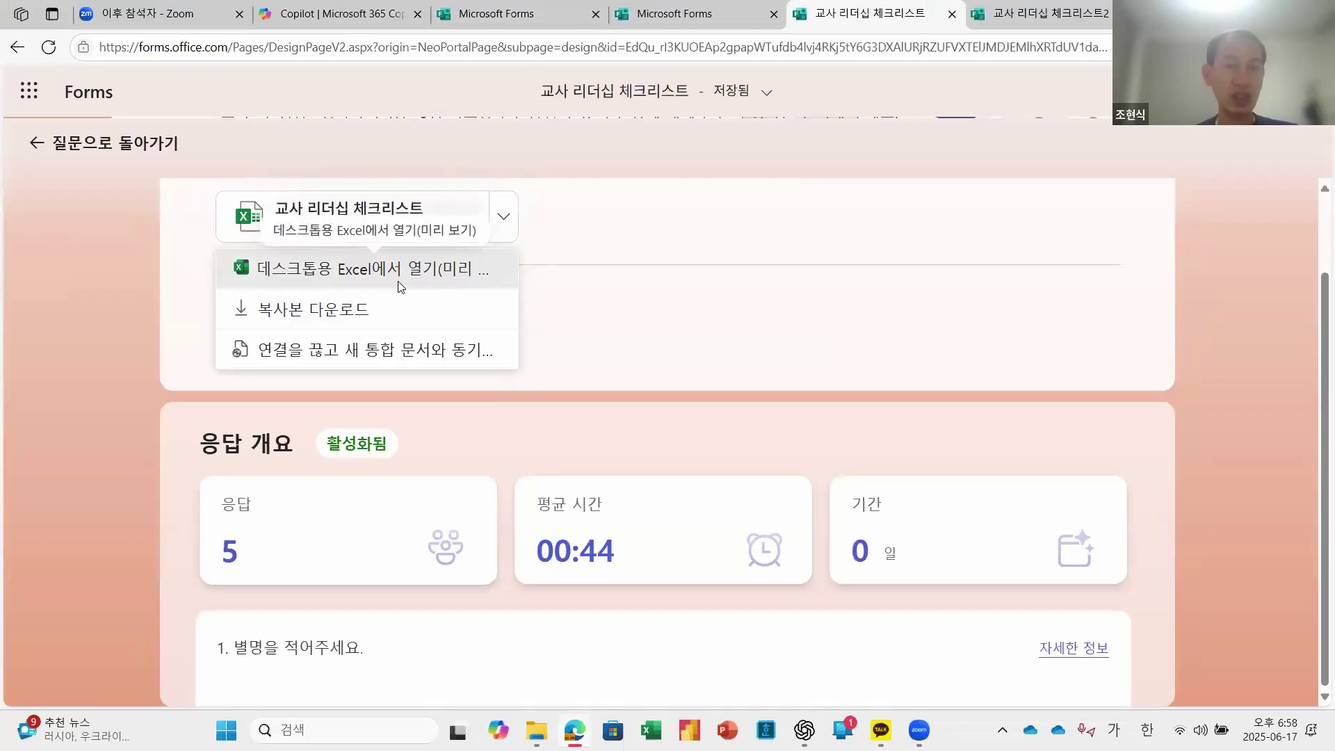
click(1209, 185)
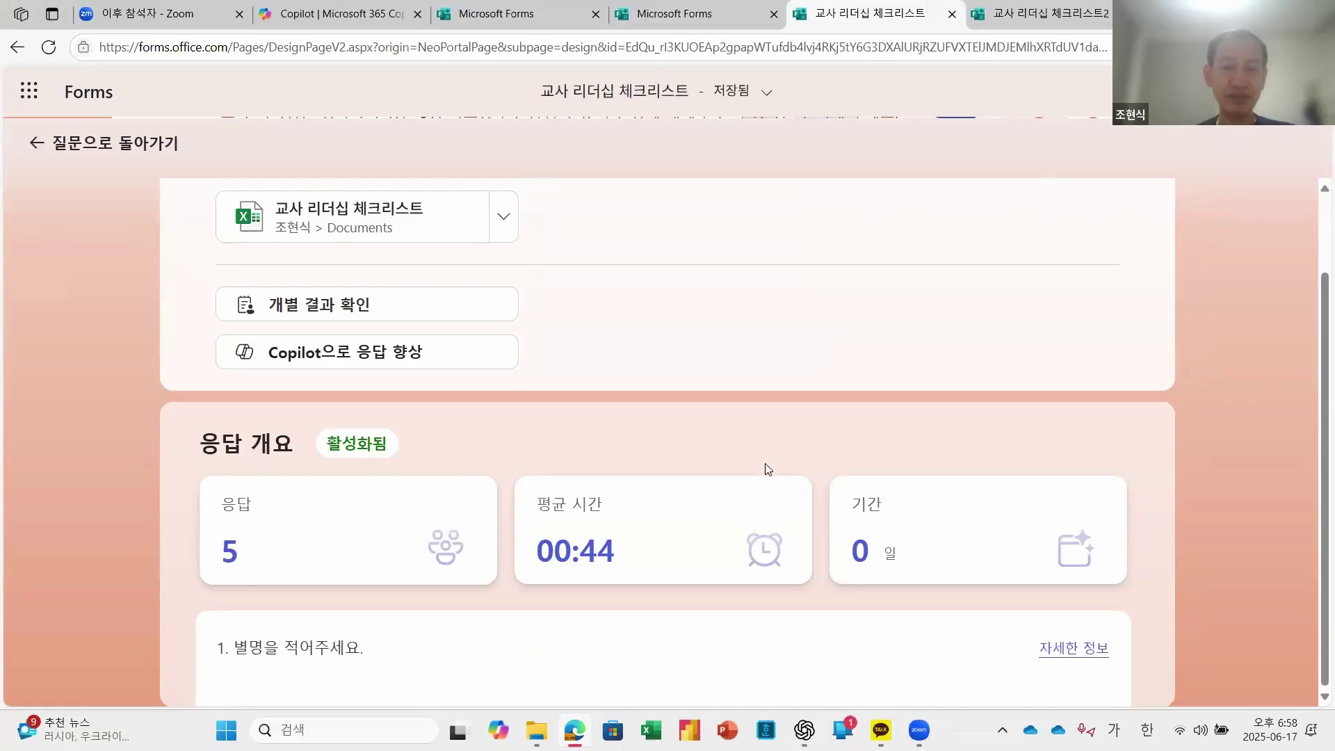
Step: Switch to the 교사 리더십 체크리스트 workbook in Excel, look through the Sheet2 dashboard and enable its blocked external data content
key(super+d)
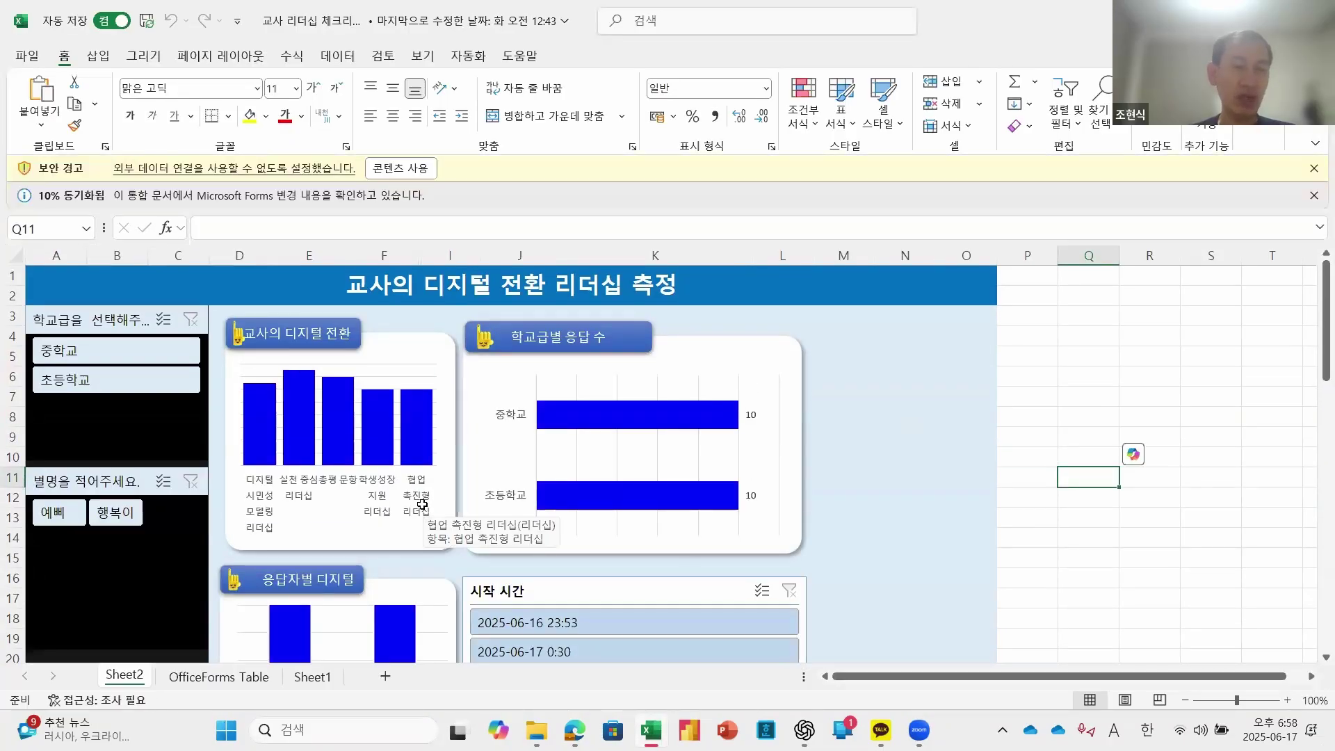
scroll(456, 506, down, 3)
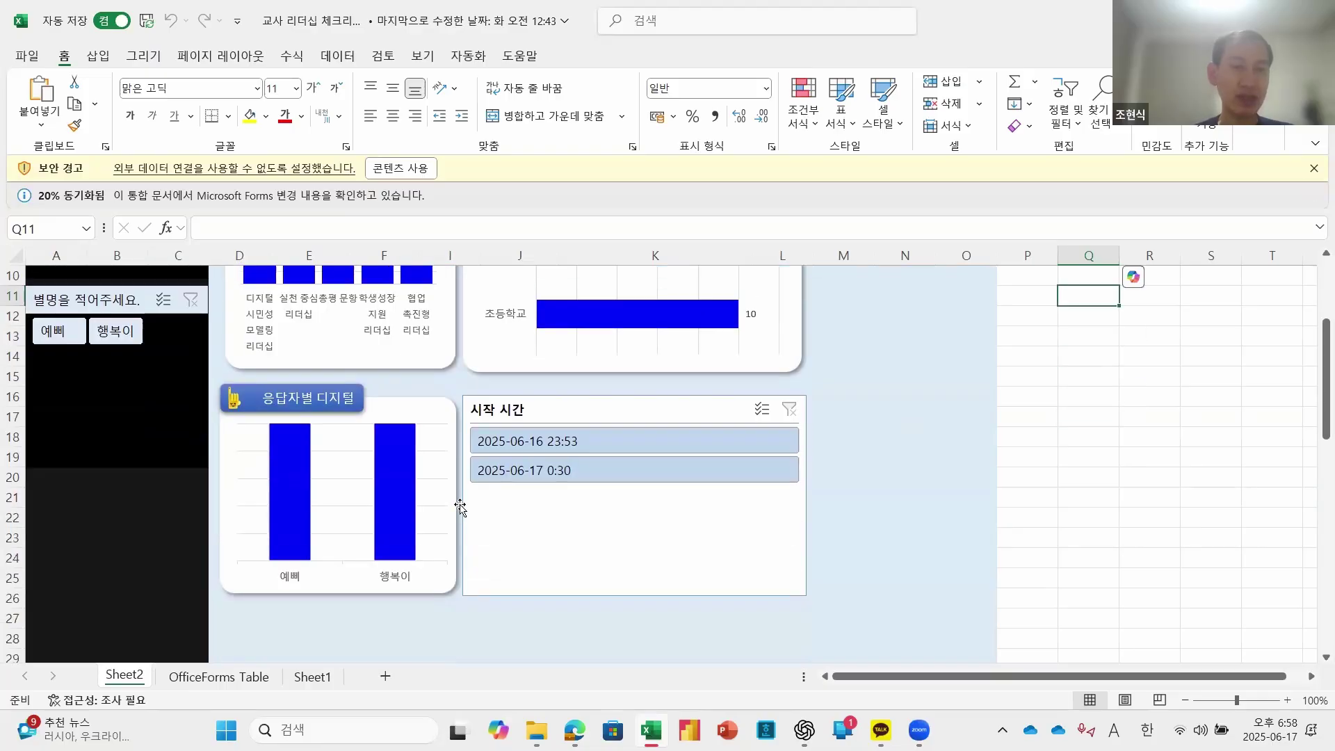
scroll(460, 507, up, 3)
scroll(455, 510, down, 2)
scroll(456, 511, up, 2)
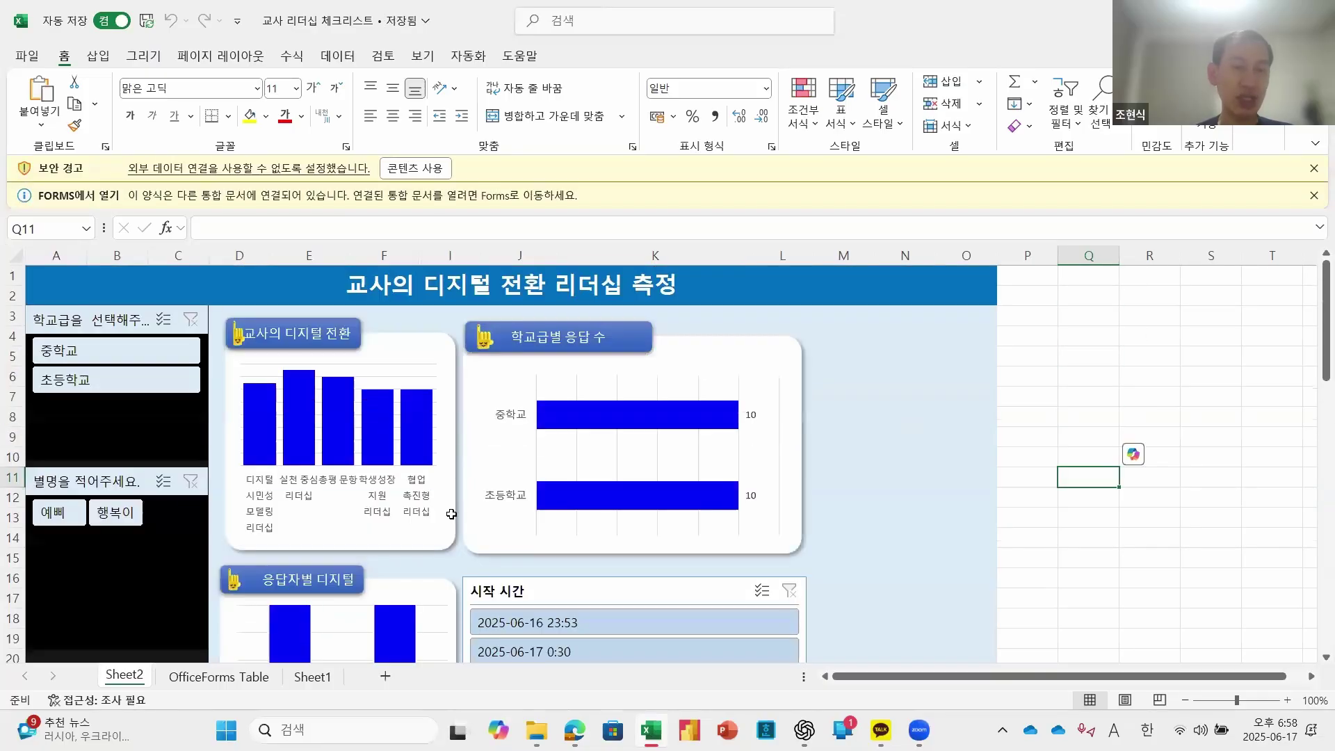
scroll(451, 514, down, 3)
scroll(450, 507, up, 3)
click(430, 170)
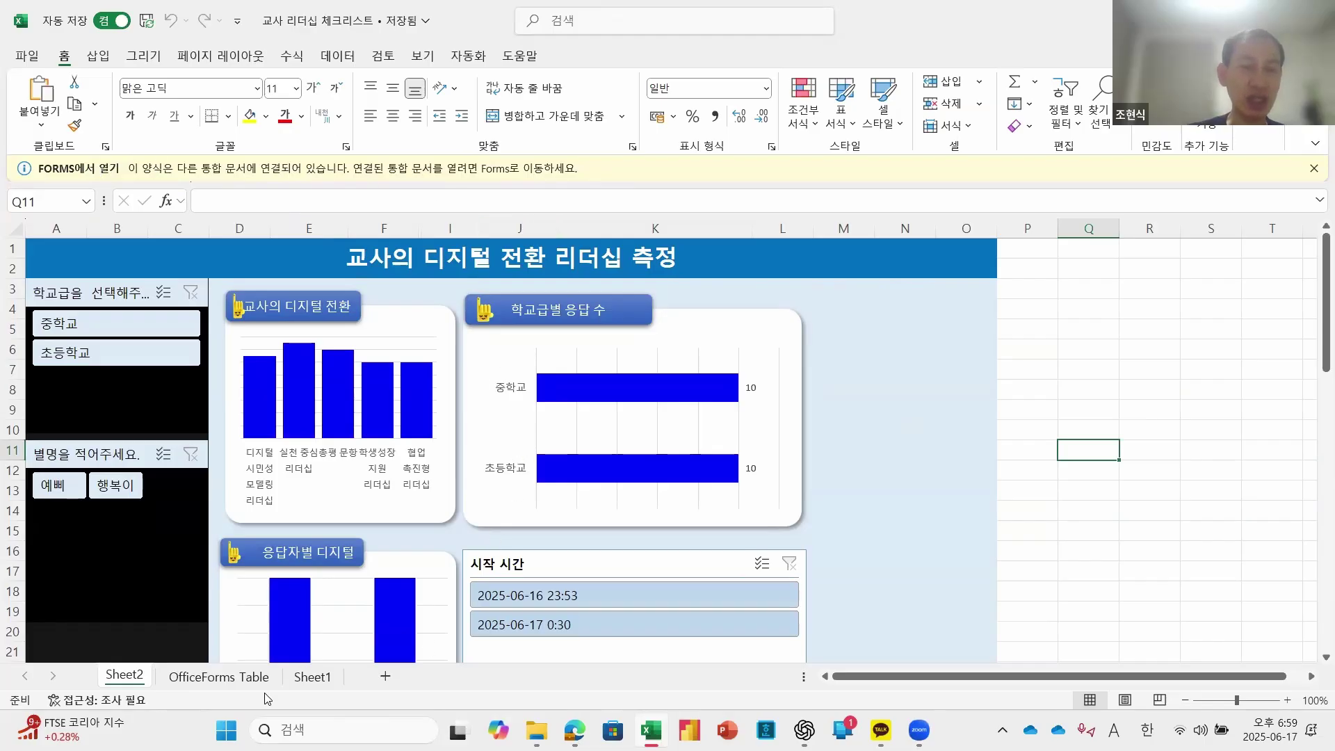
Step: Open Sheet1 and examine the completion times and e-mail column of the survey response table
click(311, 678)
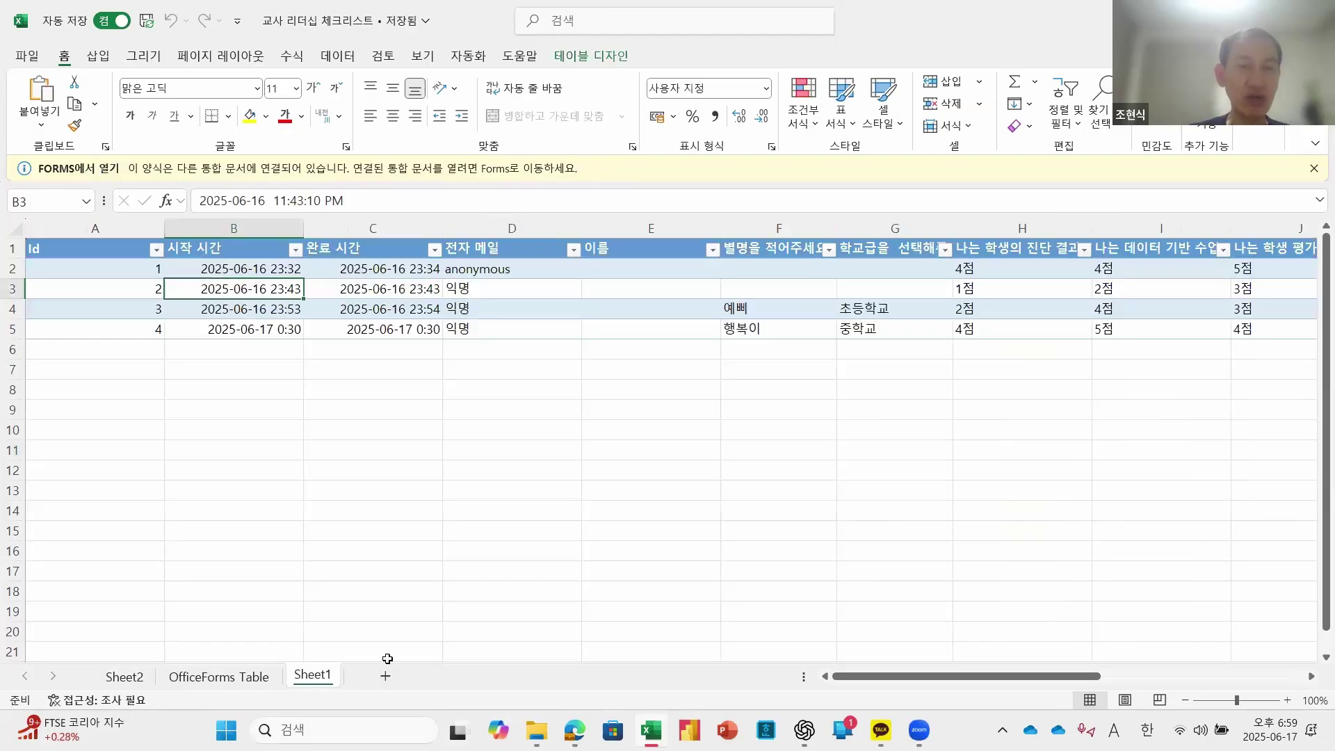
click(387, 326)
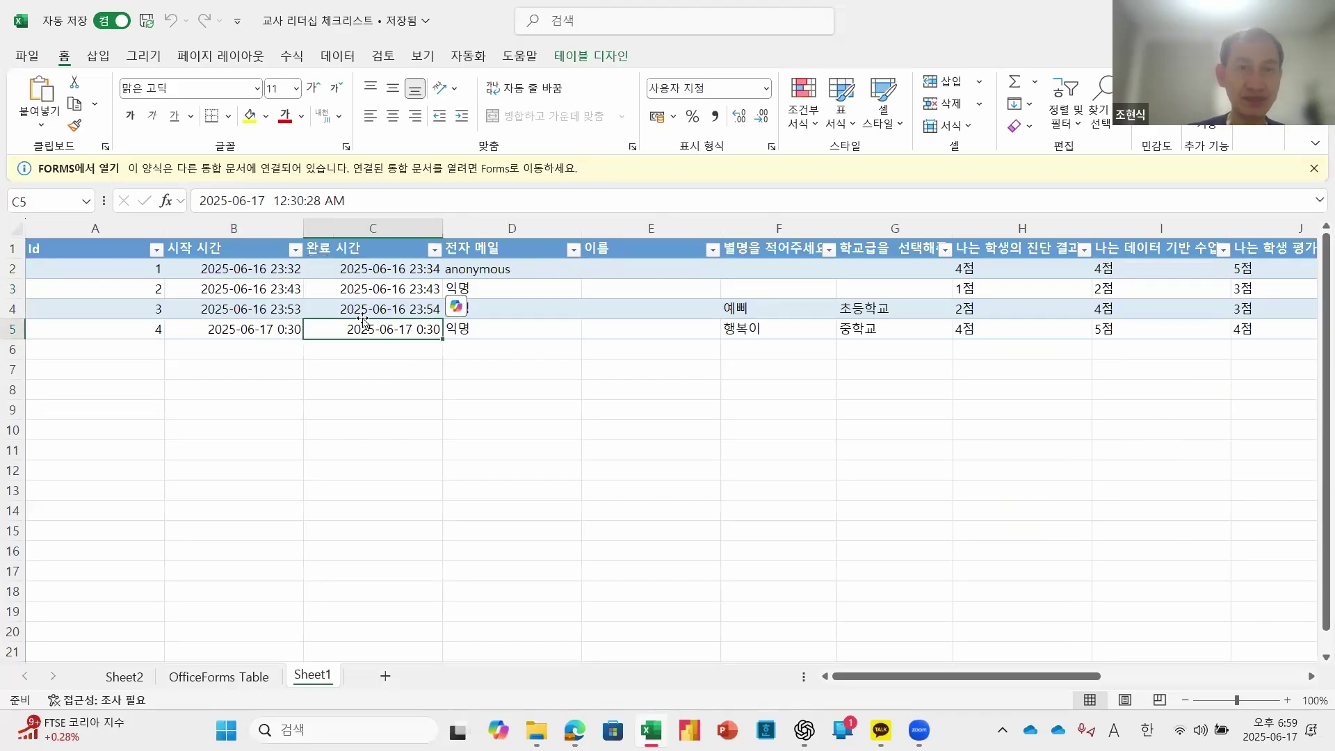
click(369, 286)
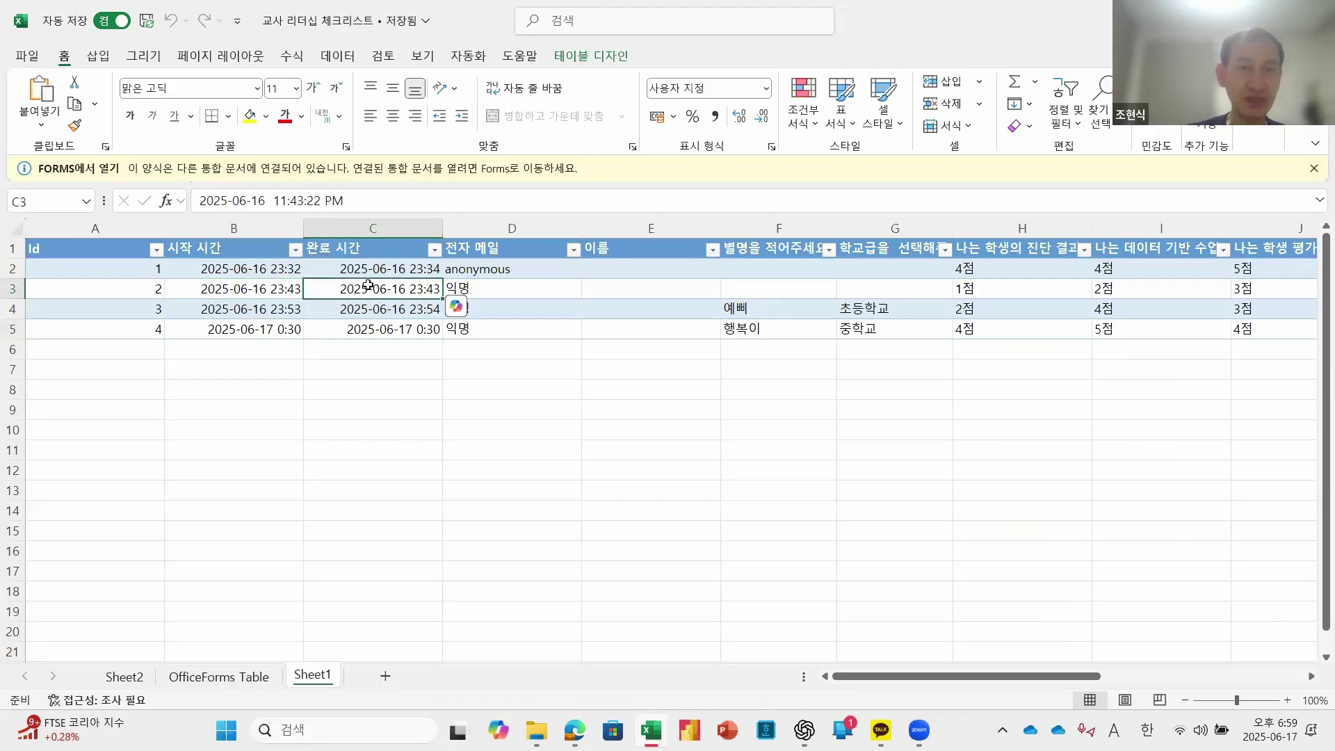
click(512, 315)
click(398, 324)
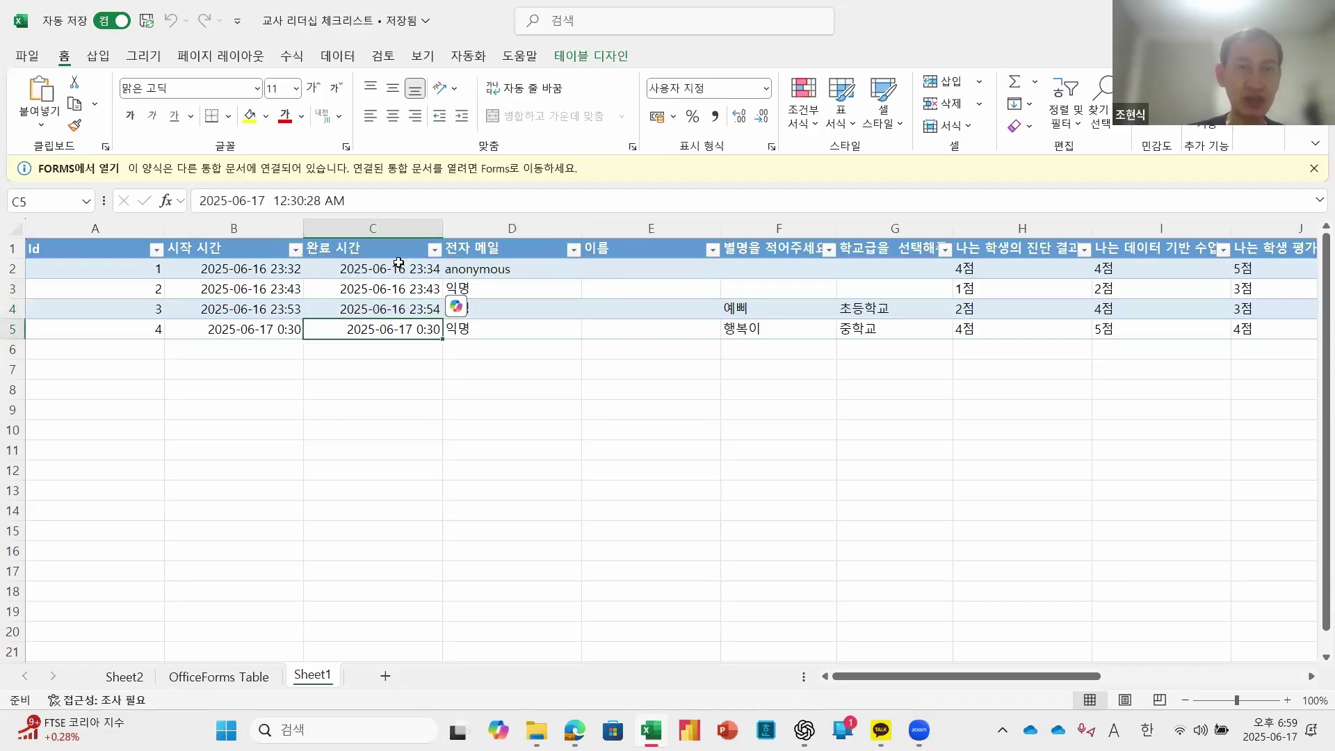
Step: View the response table's design options, select the whole table to check its extent and deselect it
click(582, 58)
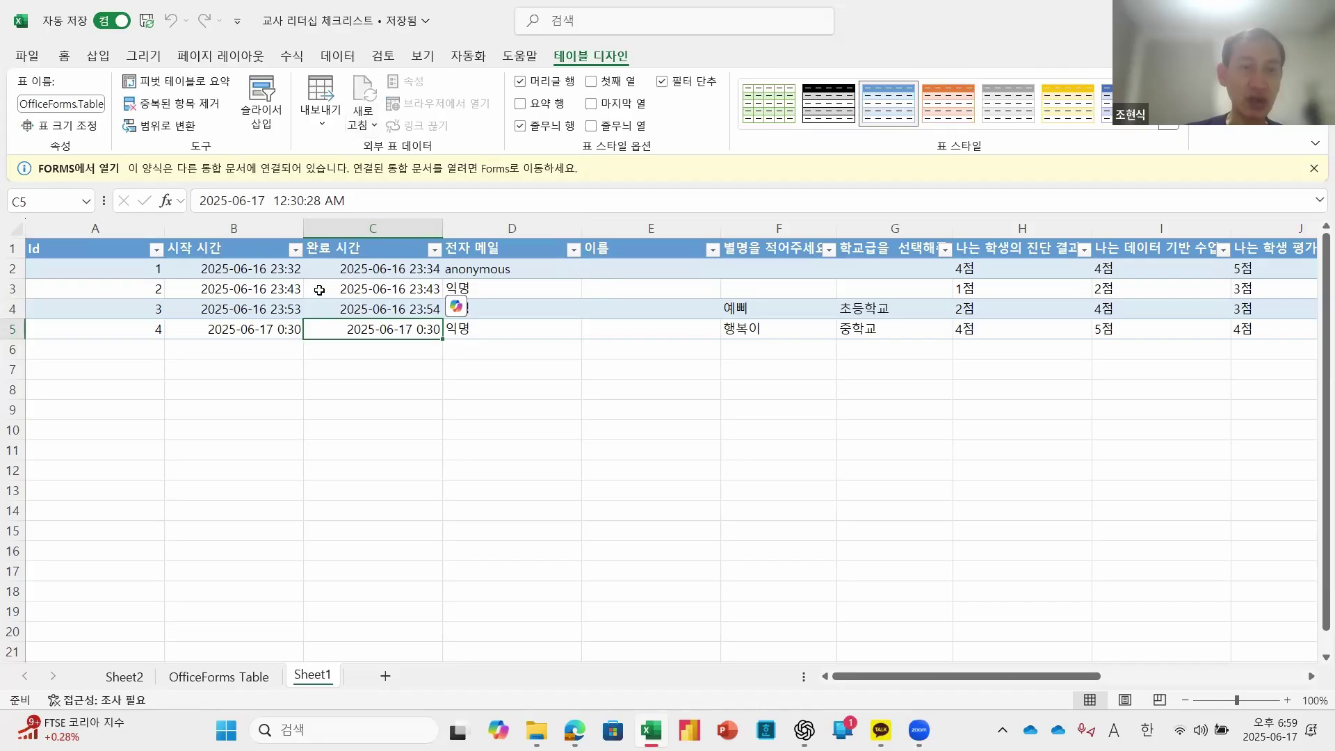
click(380, 289)
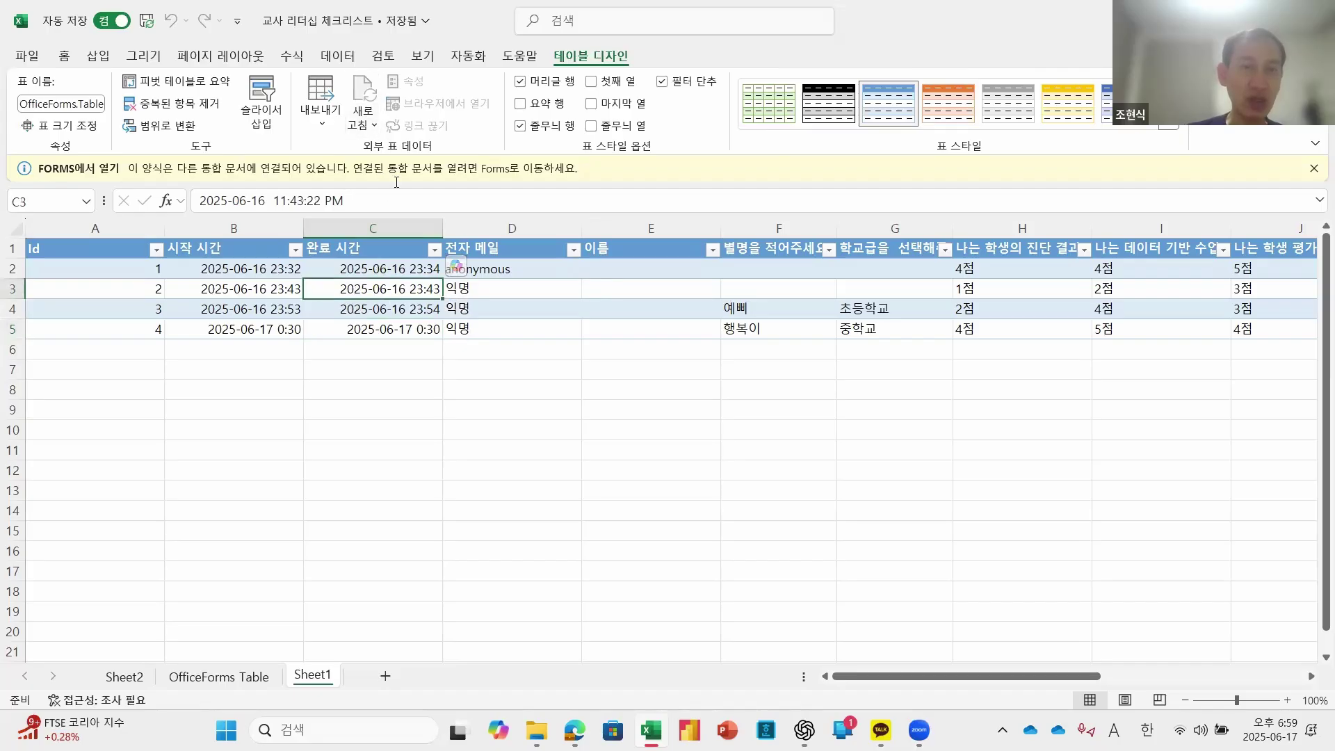
click(514, 288)
key(ctrl+a)
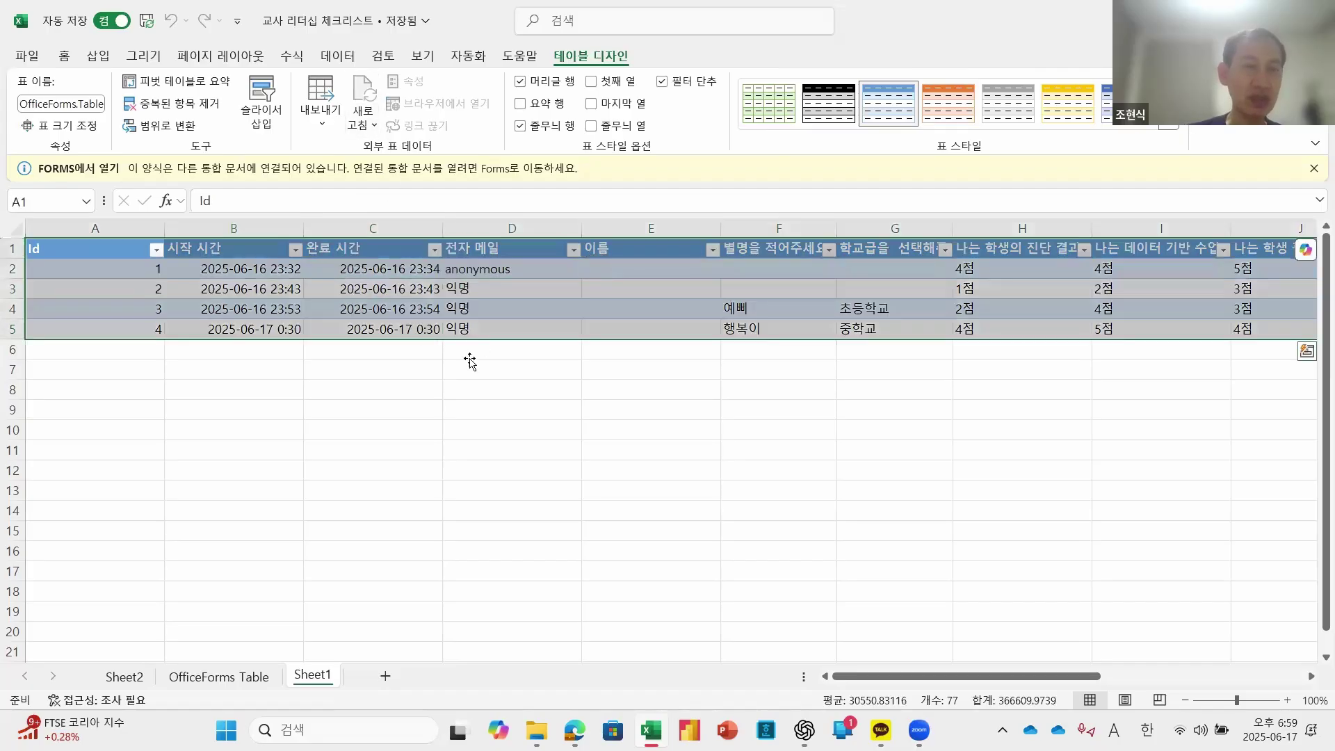
click(471, 361)
click(396, 351)
click(548, 406)
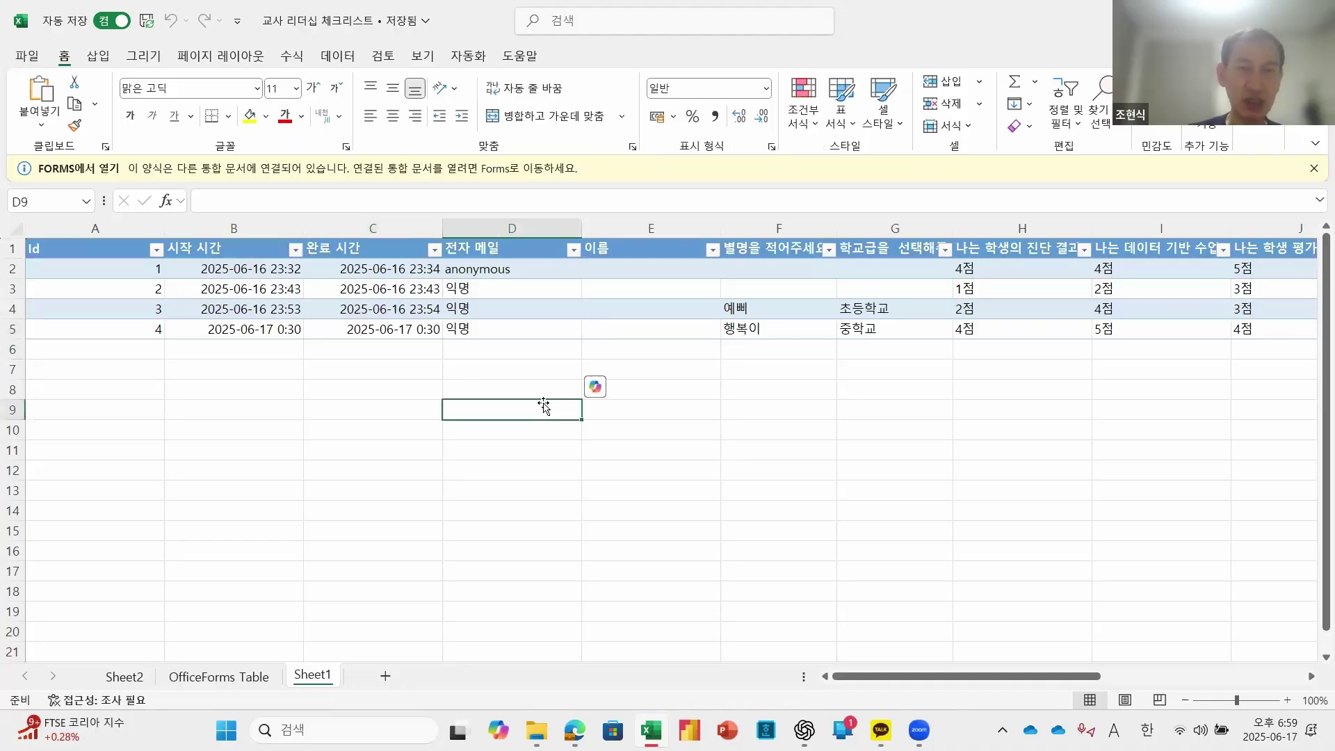
click(541, 386)
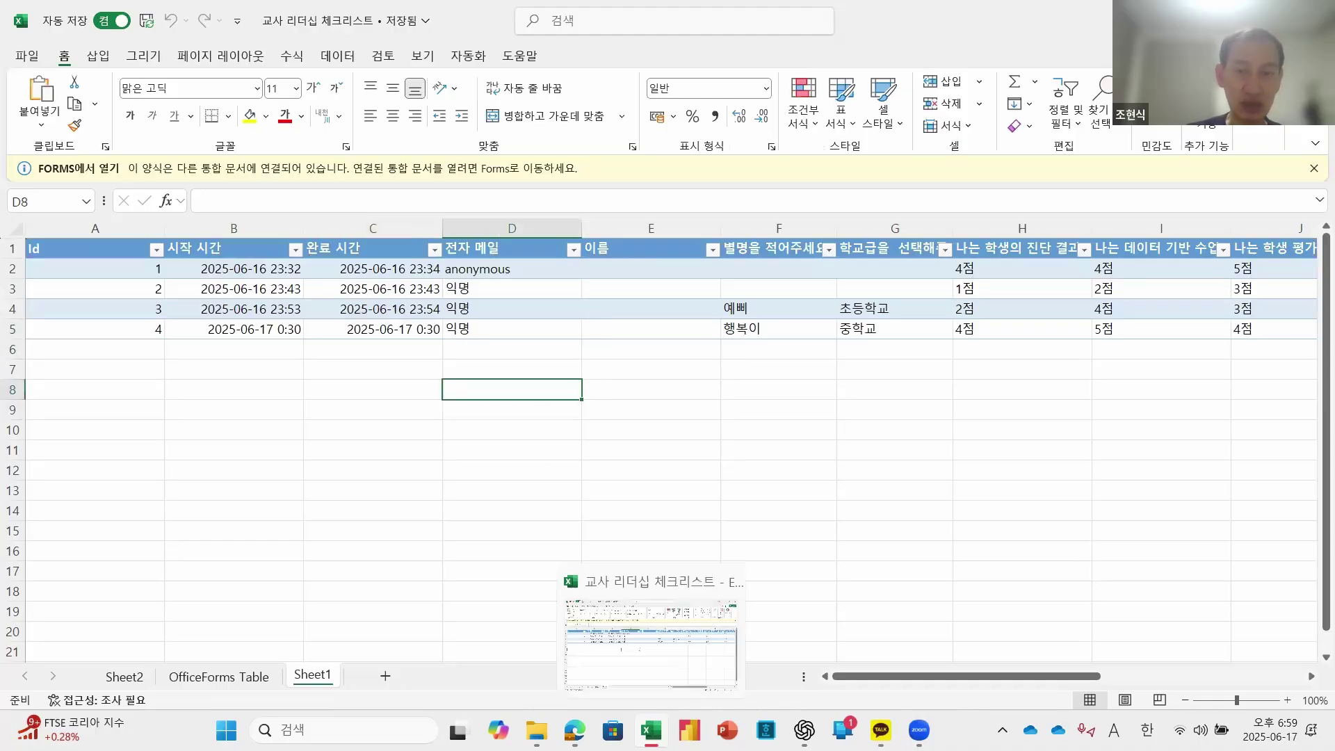
Step: Close the workbook and reopen 교사 리더십 체크리스트 from Excel's recent files
right_click(651, 730)
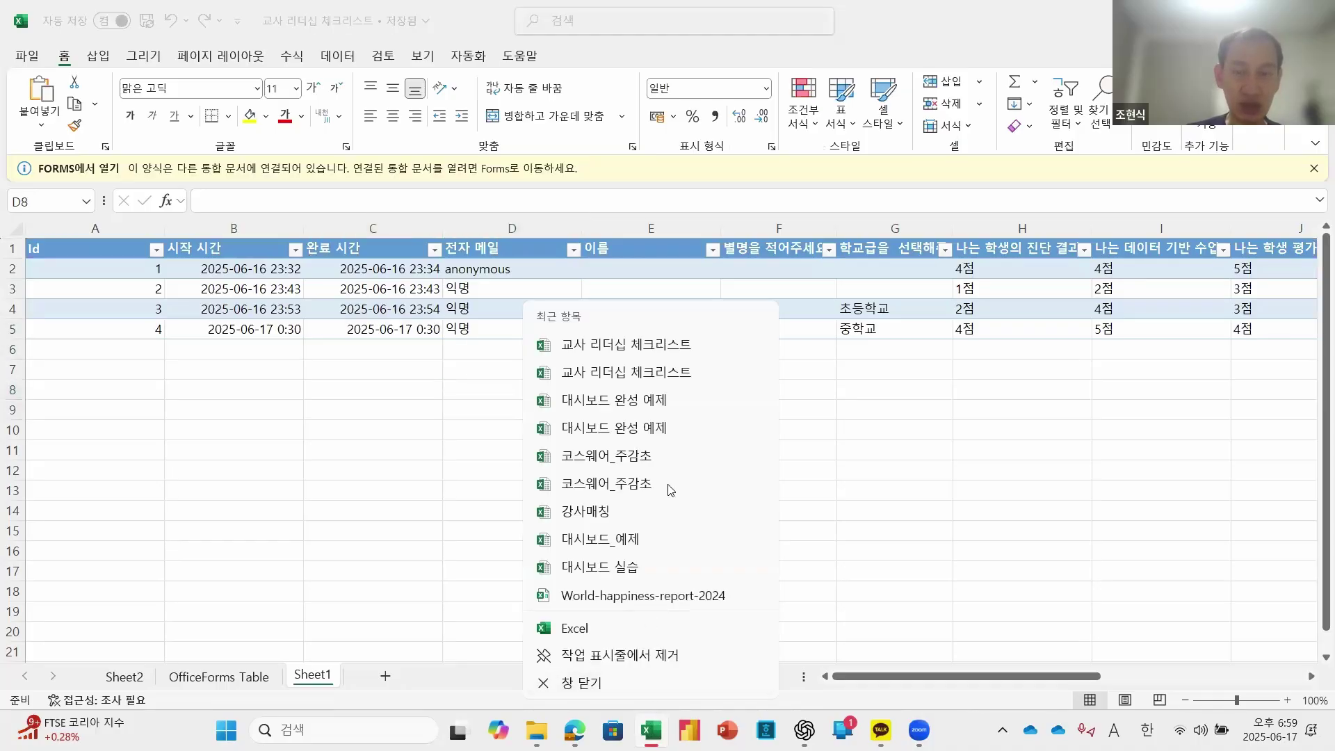
key(Escape)
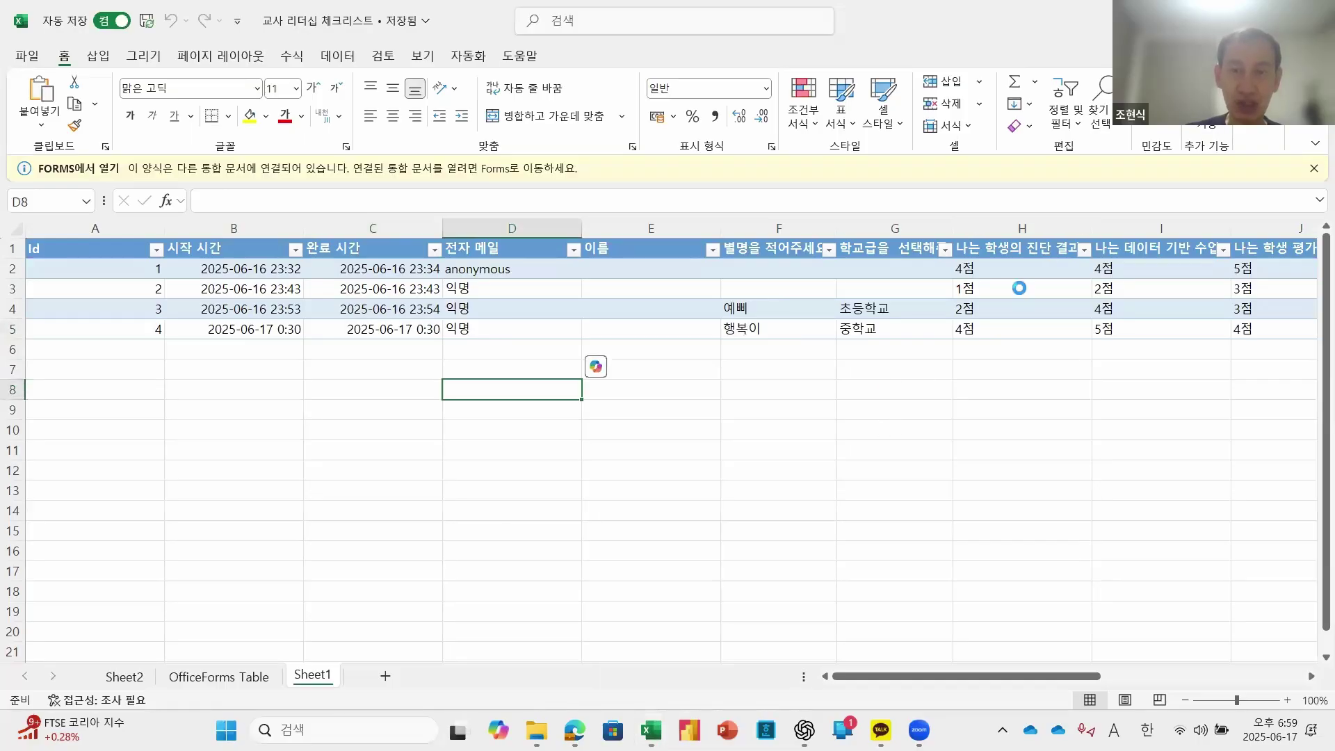
key(ctrl+w)
click(660, 727)
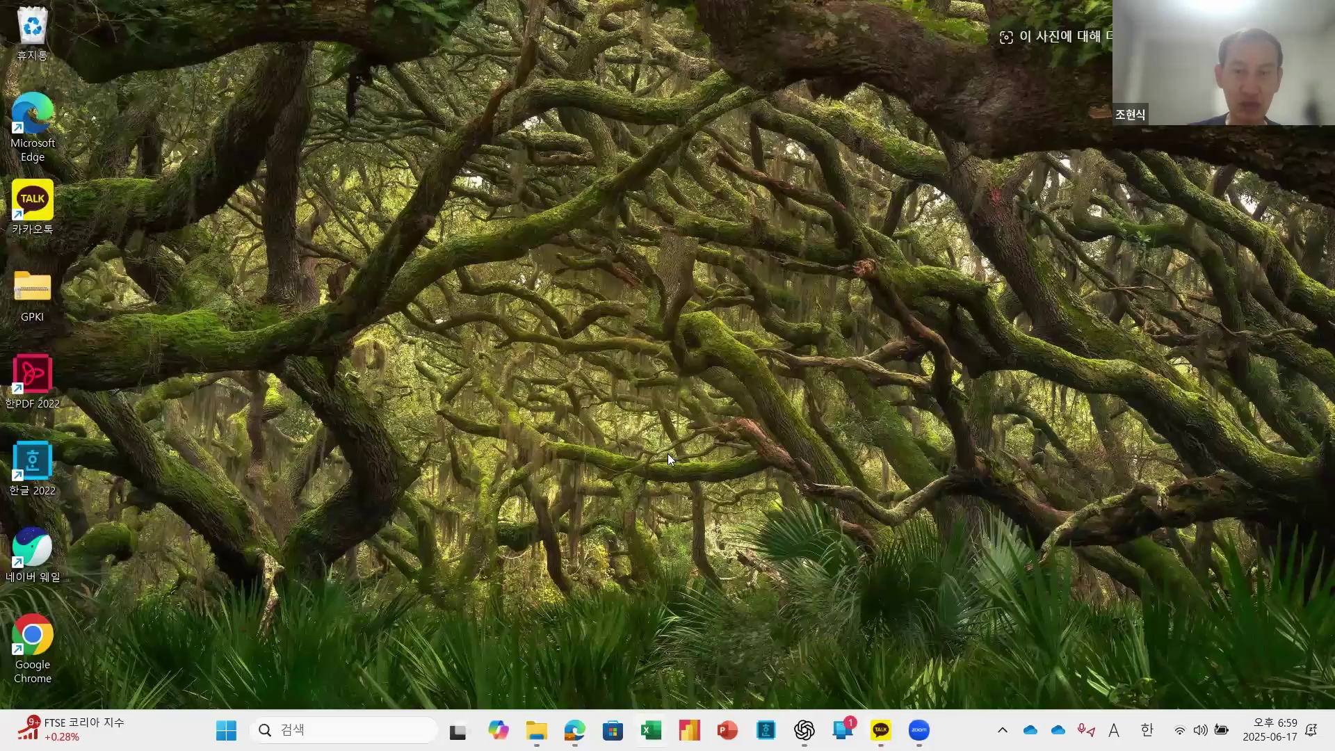
right_click(651, 731)
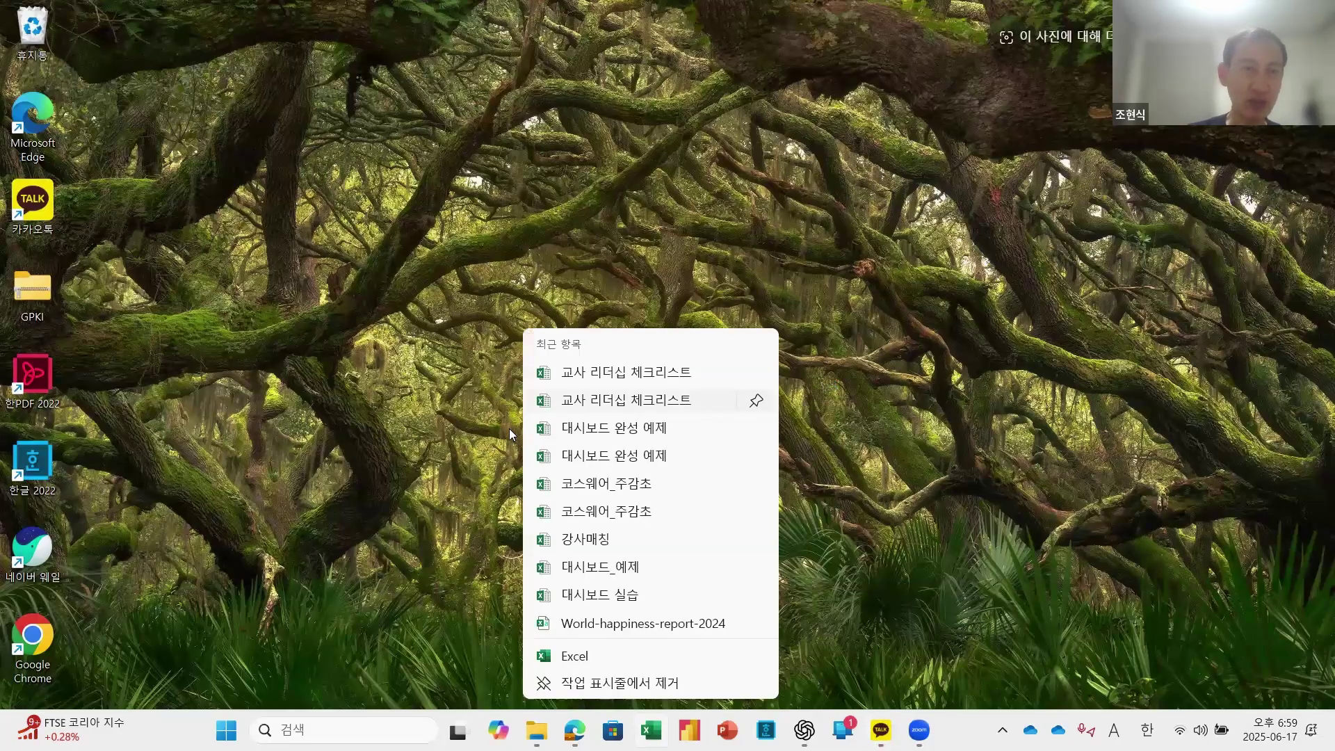
click(757, 397)
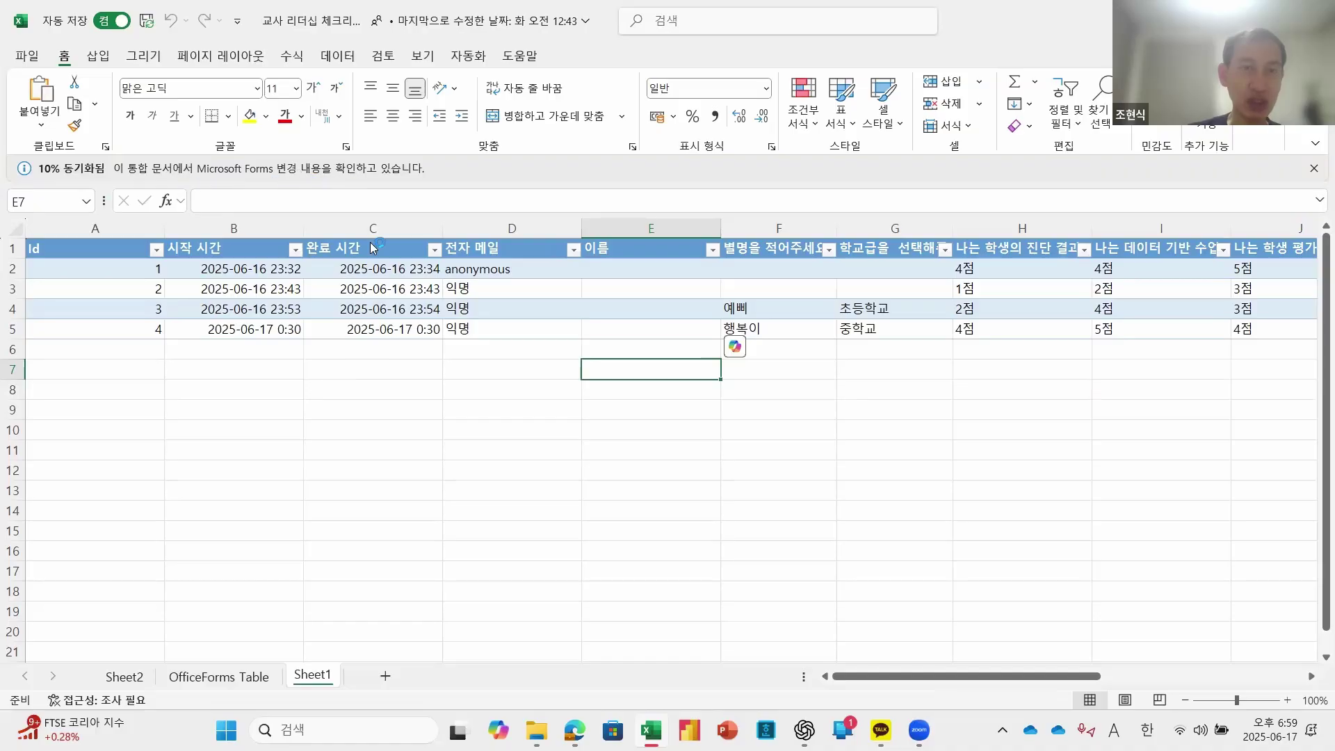
Step: Examine the newly synced response rows in Sheet1, highlighting rows 5 and 6 from Id to column I
click(531, 351)
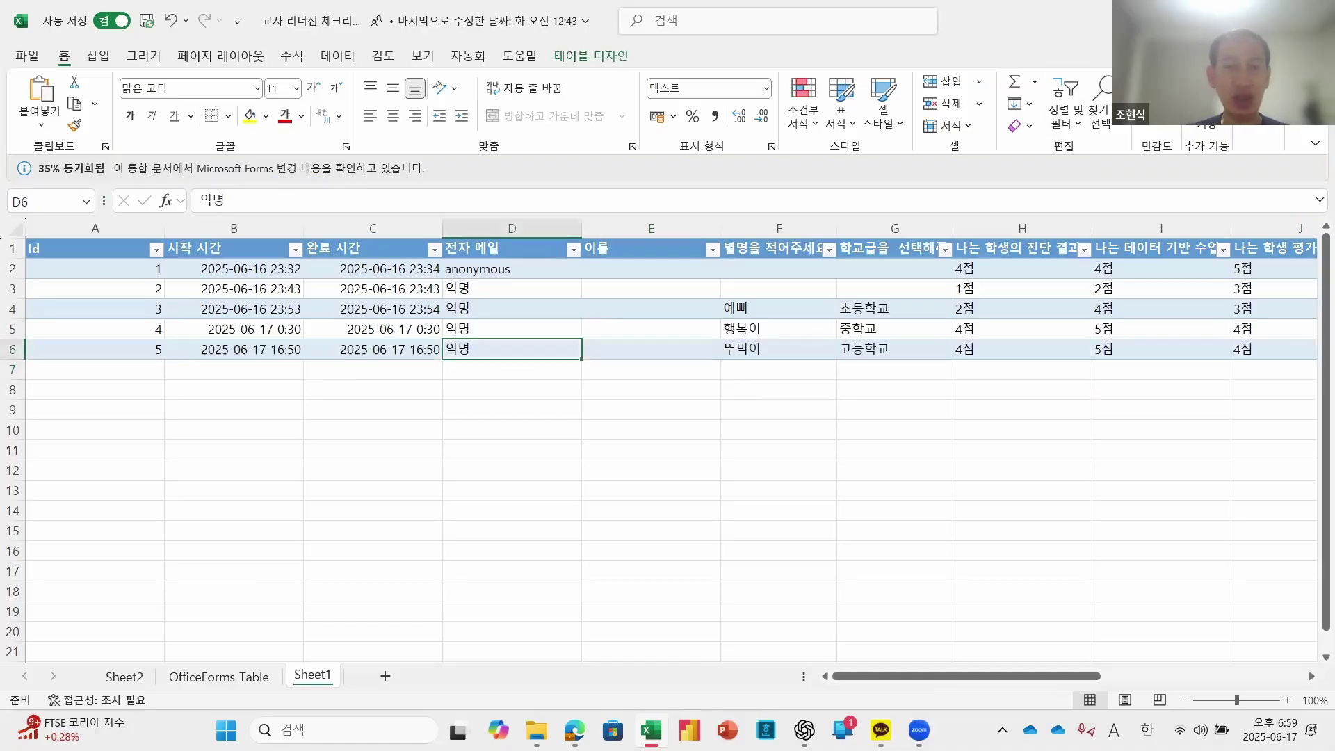
drag(114, 350, 1148, 332)
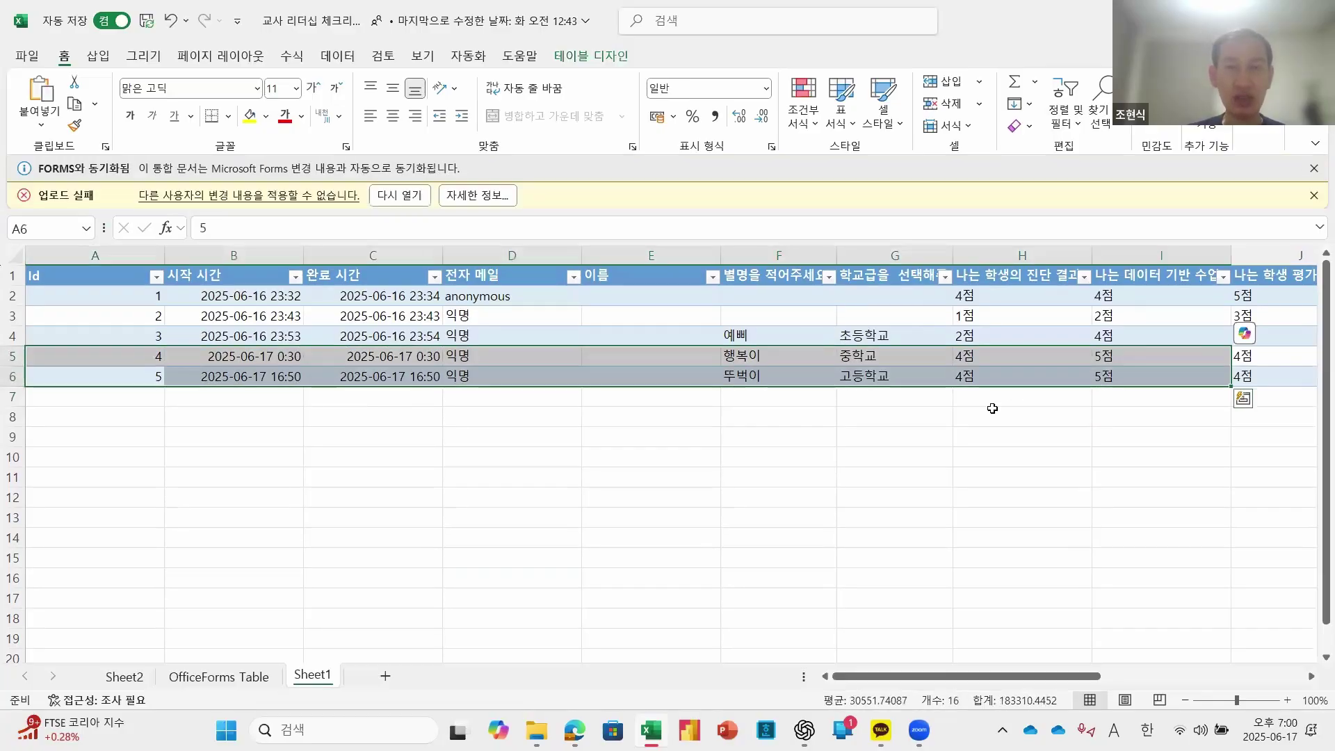
click(446, 422)
click(543, 369)
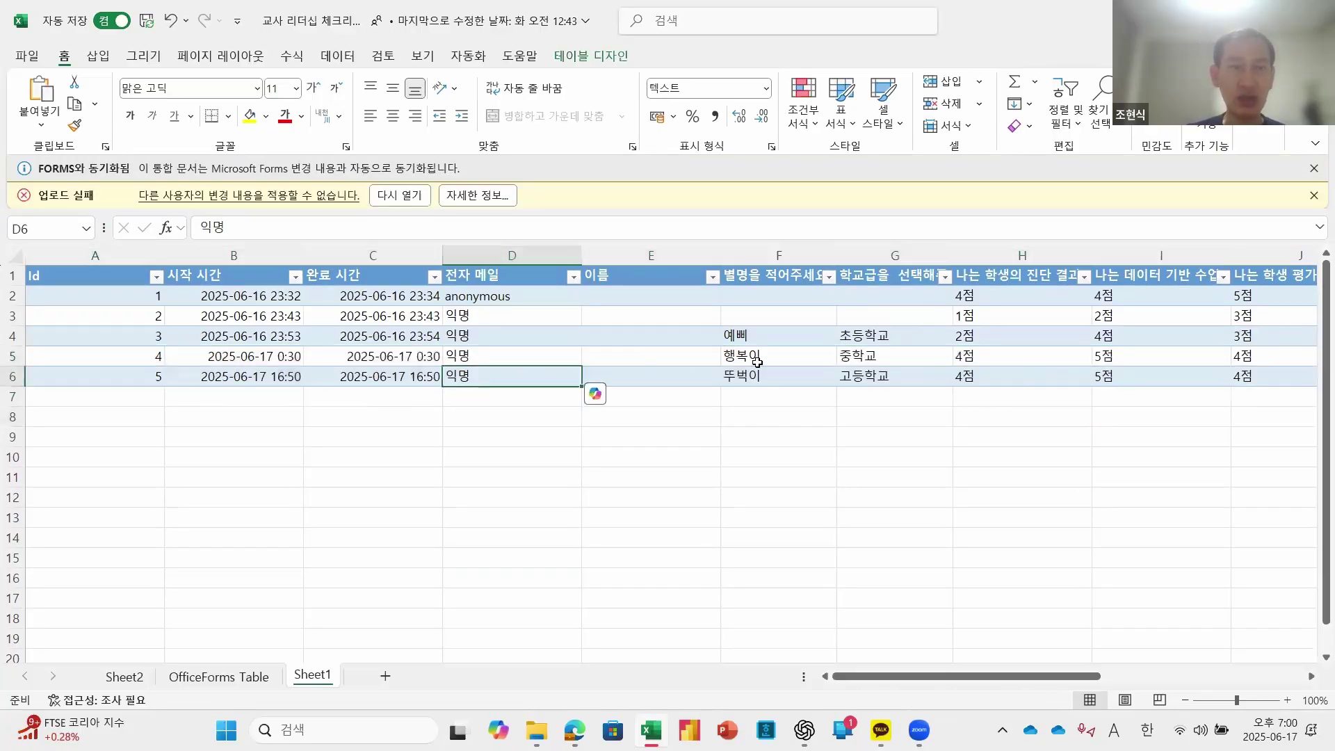
click(738, 356)
click(629, 311)
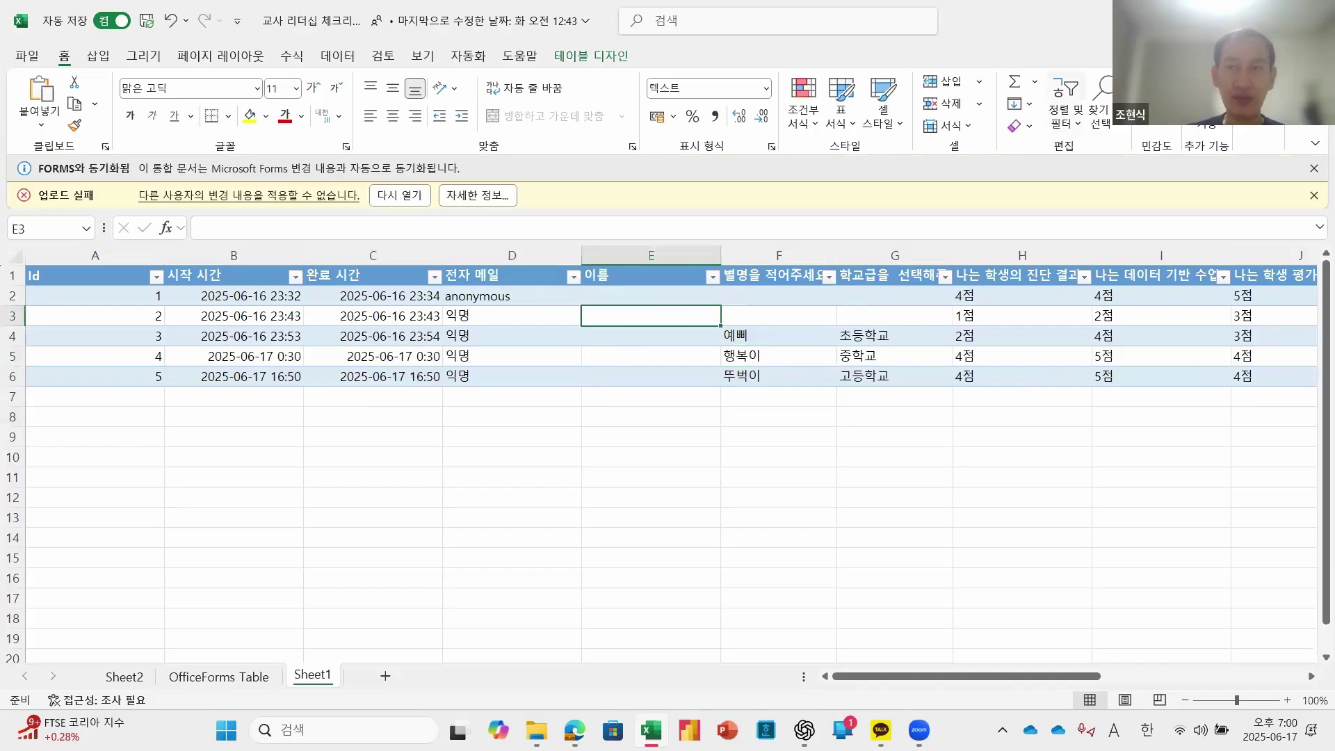
Step: Arrange the Forms responses page in Edge and the Excel workbook side by side on the screen
click(1276, 19)
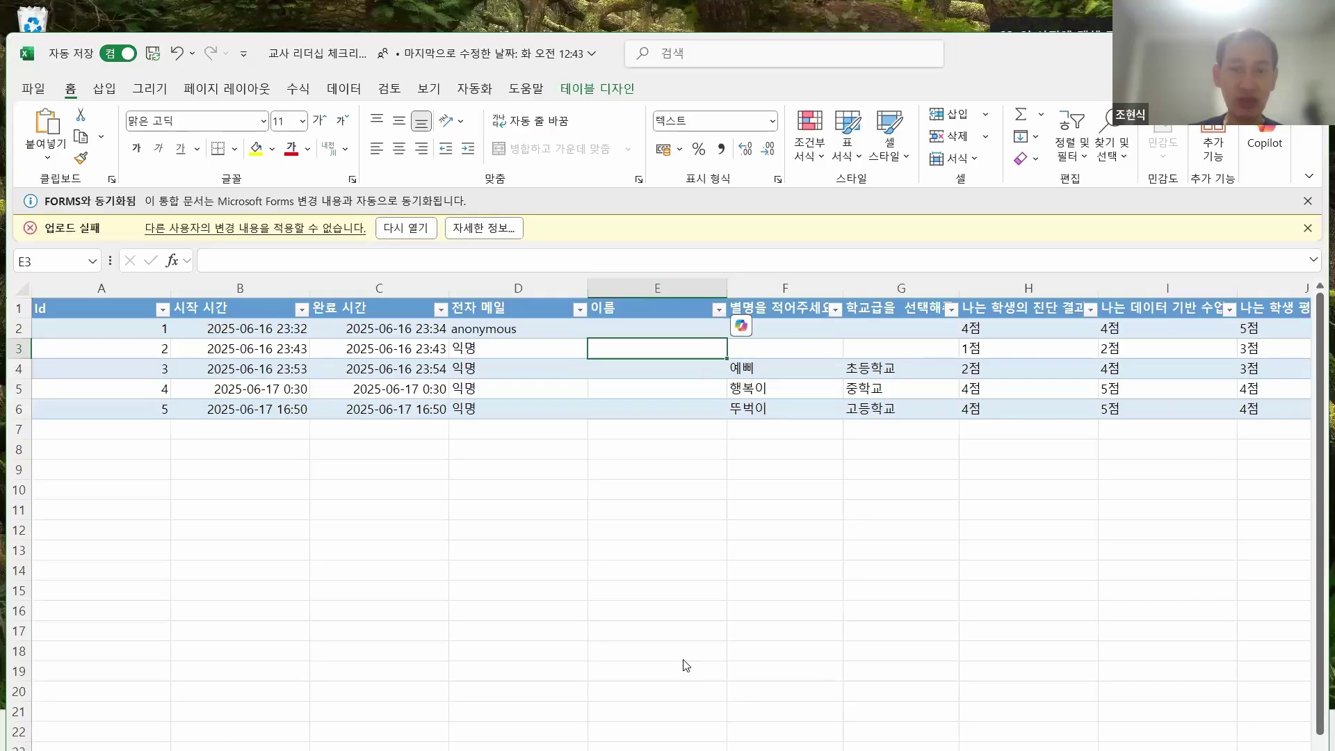
key(super+Right)
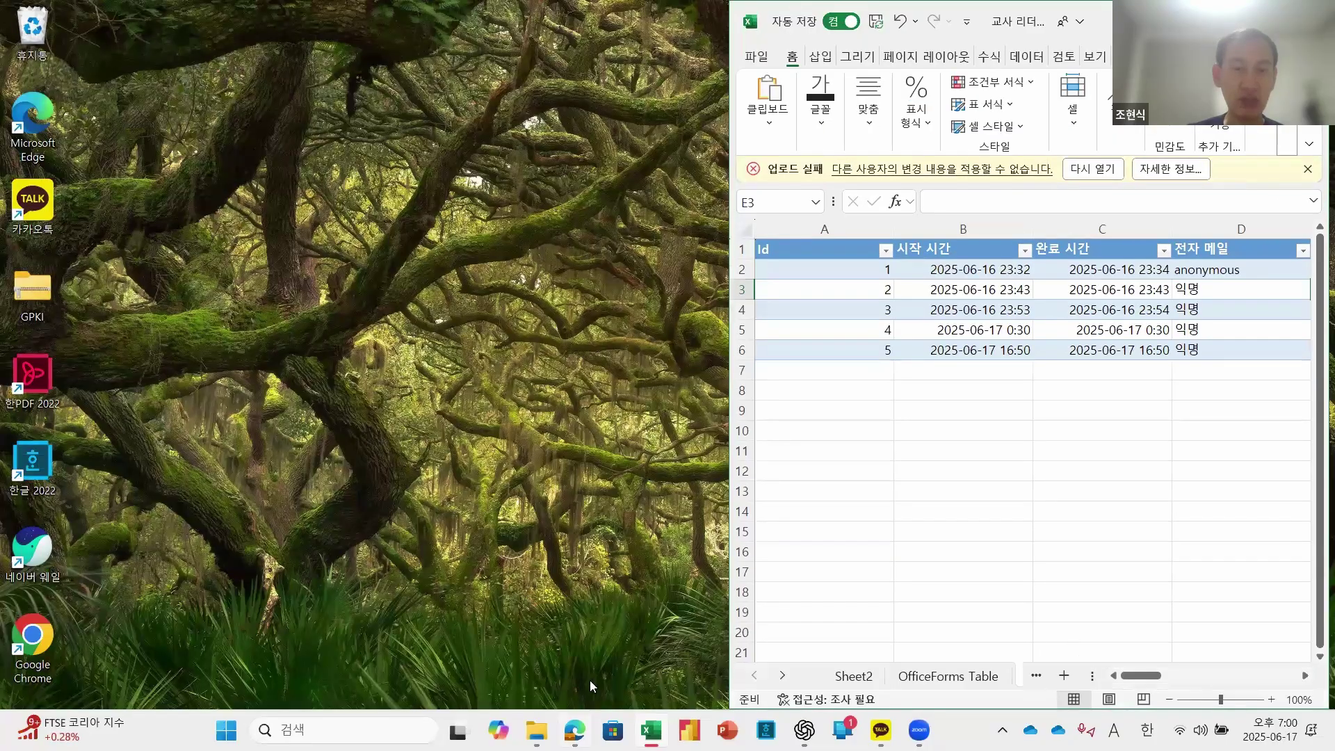
click(575, 730)
key(super+Down)
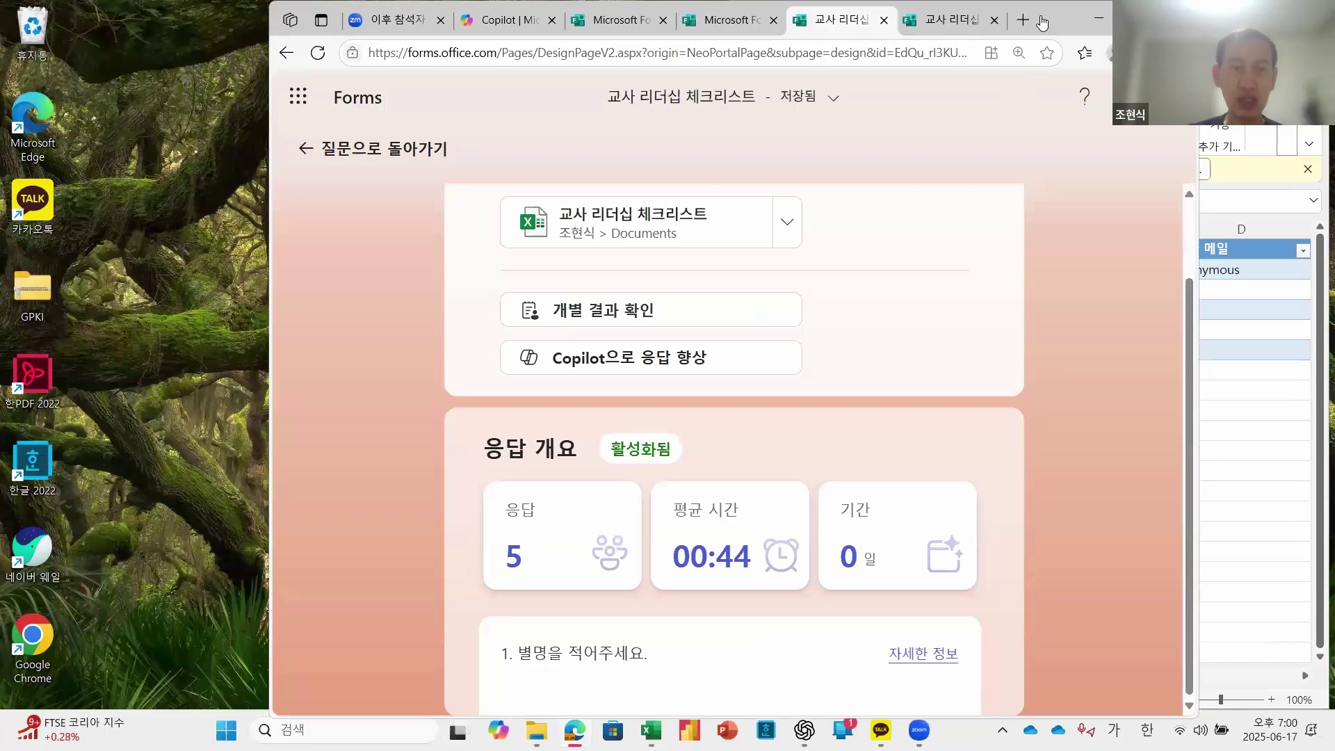
drag(1041, 22, 782, 30)
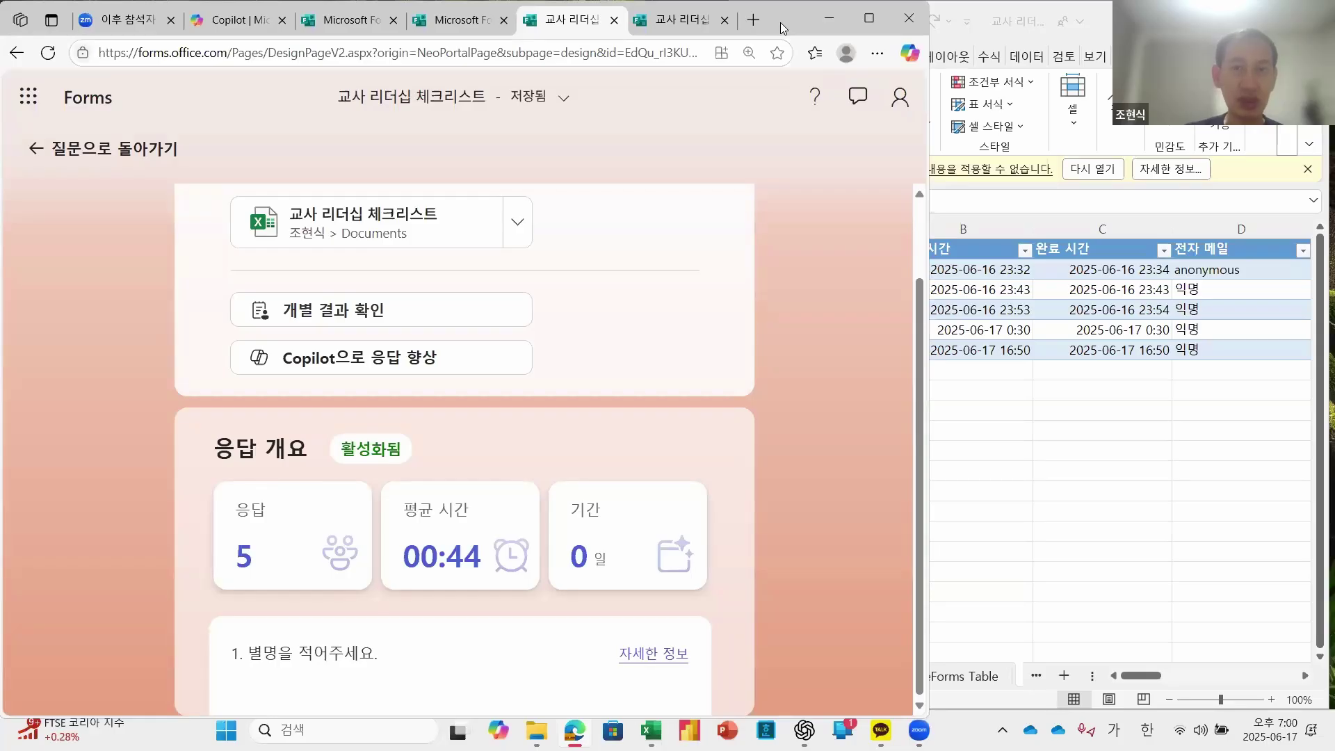
key(super+Left)
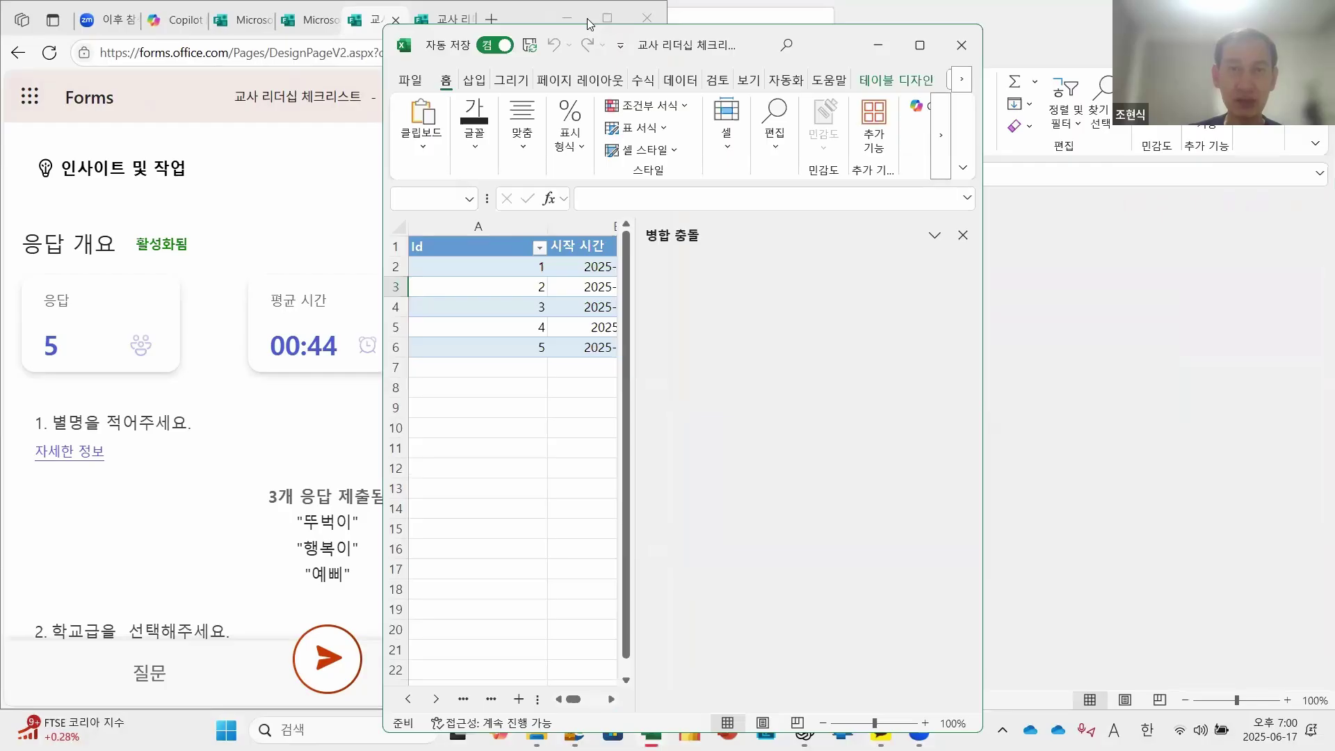
key(super+Right)
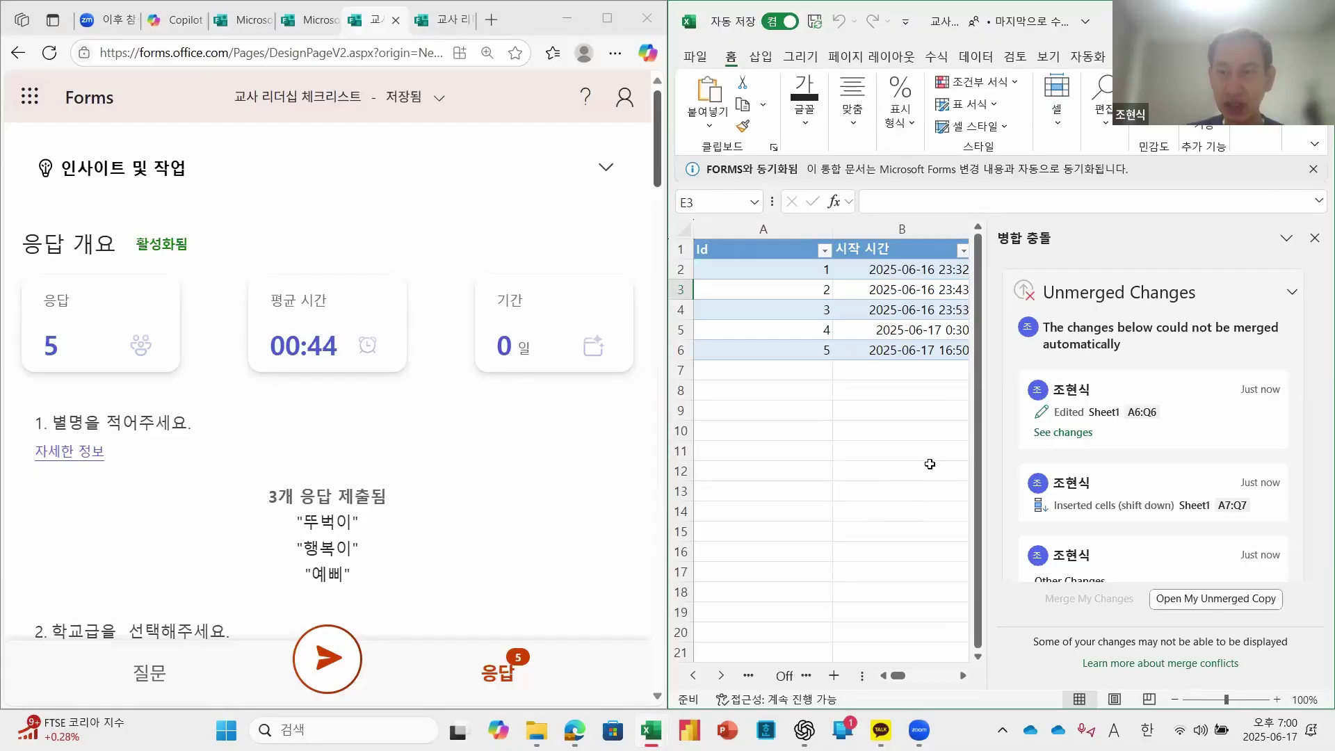
Step: Examine the workbook's unmerged changes in the merge conflict list and close the list
scroll(1101, 440, down, 3)
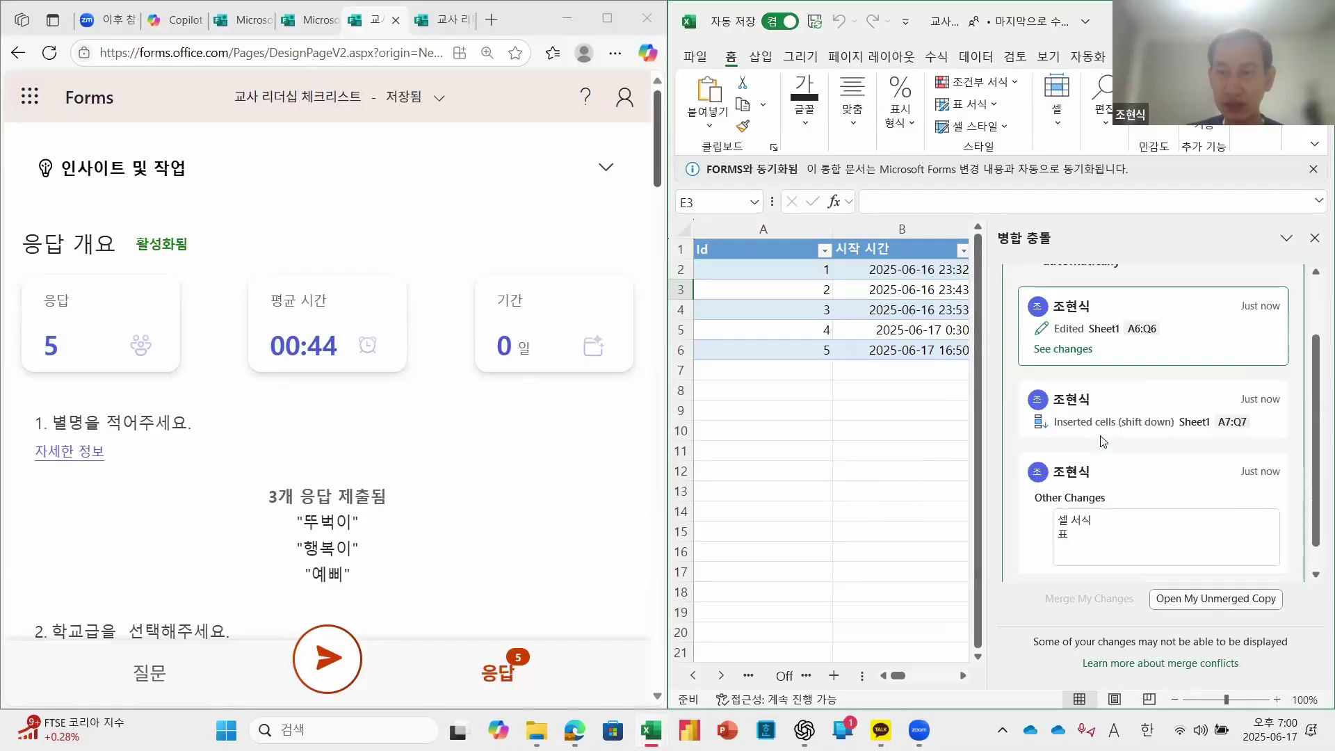
scroll(1101, 441, up, 3)
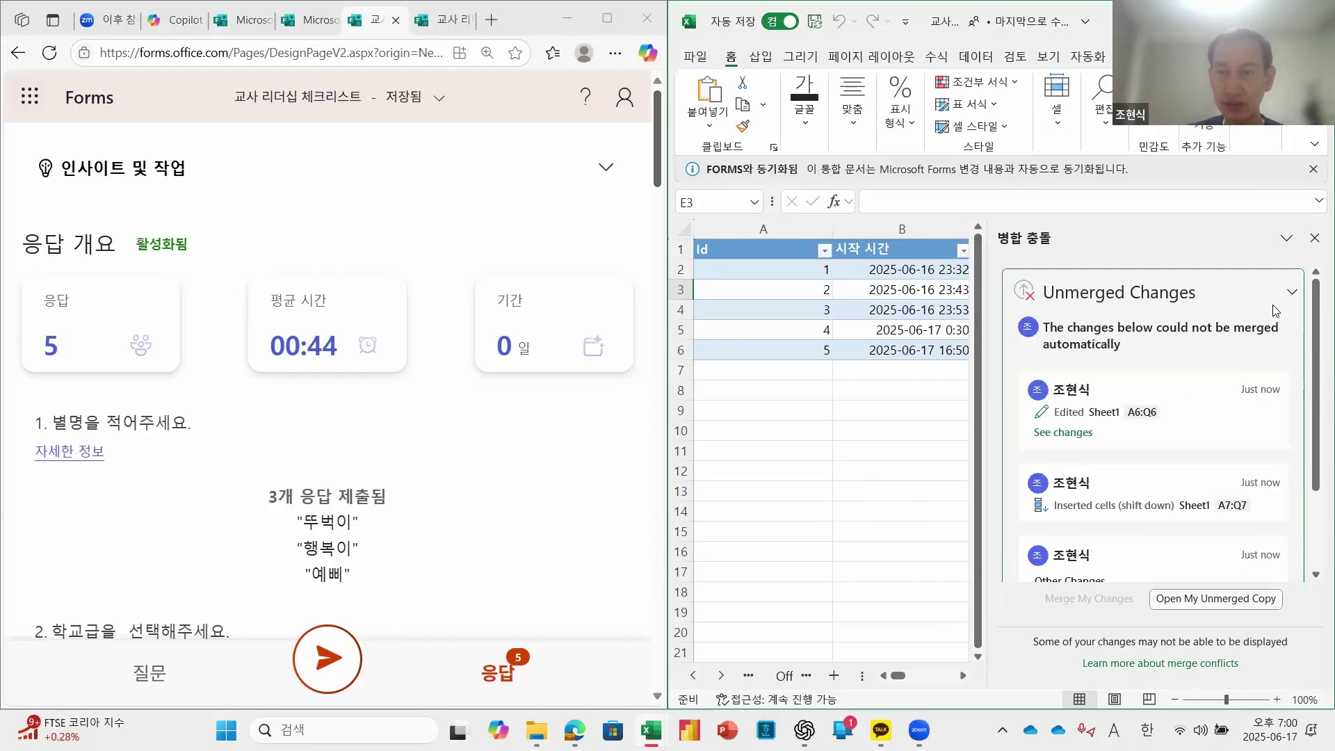
click(1315, 240)
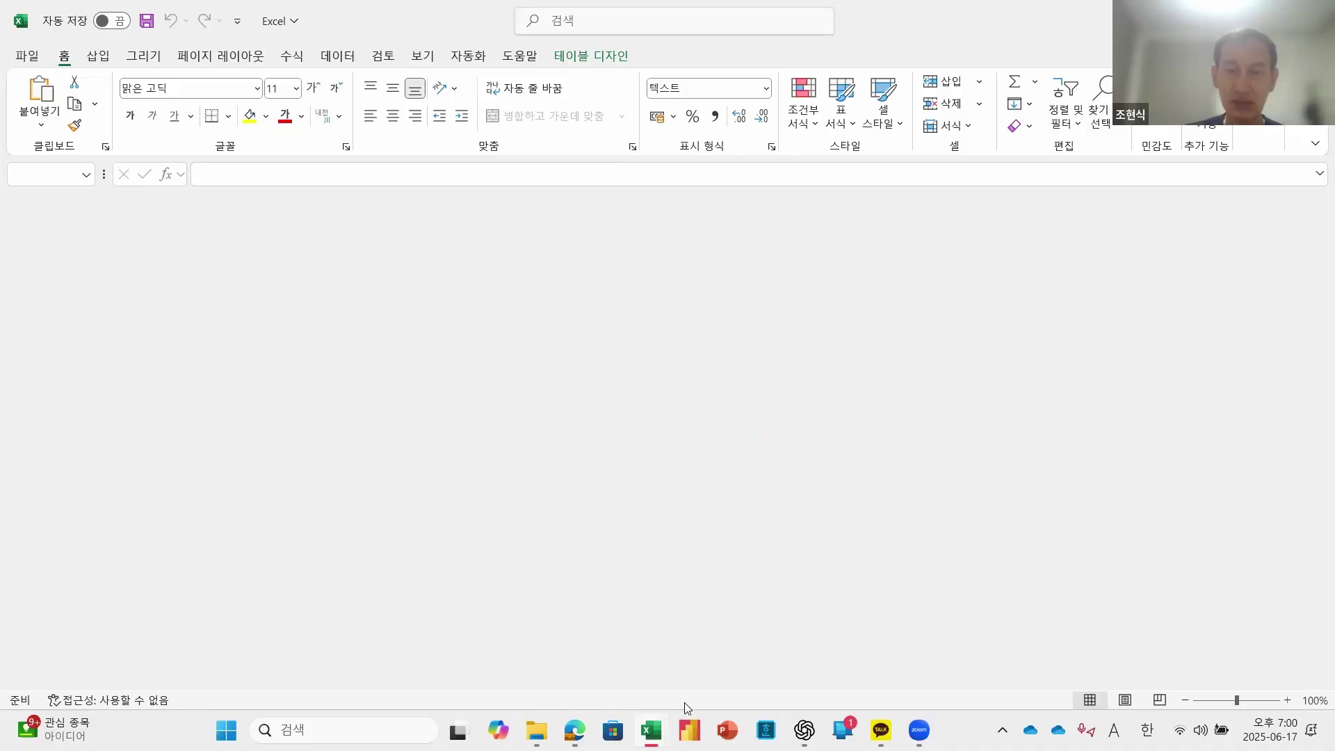
Step: Close the leftover empty Excel window and reopen 교사 리더십 체크리스트 from Excel's recent files
mouse_move(651, 731)
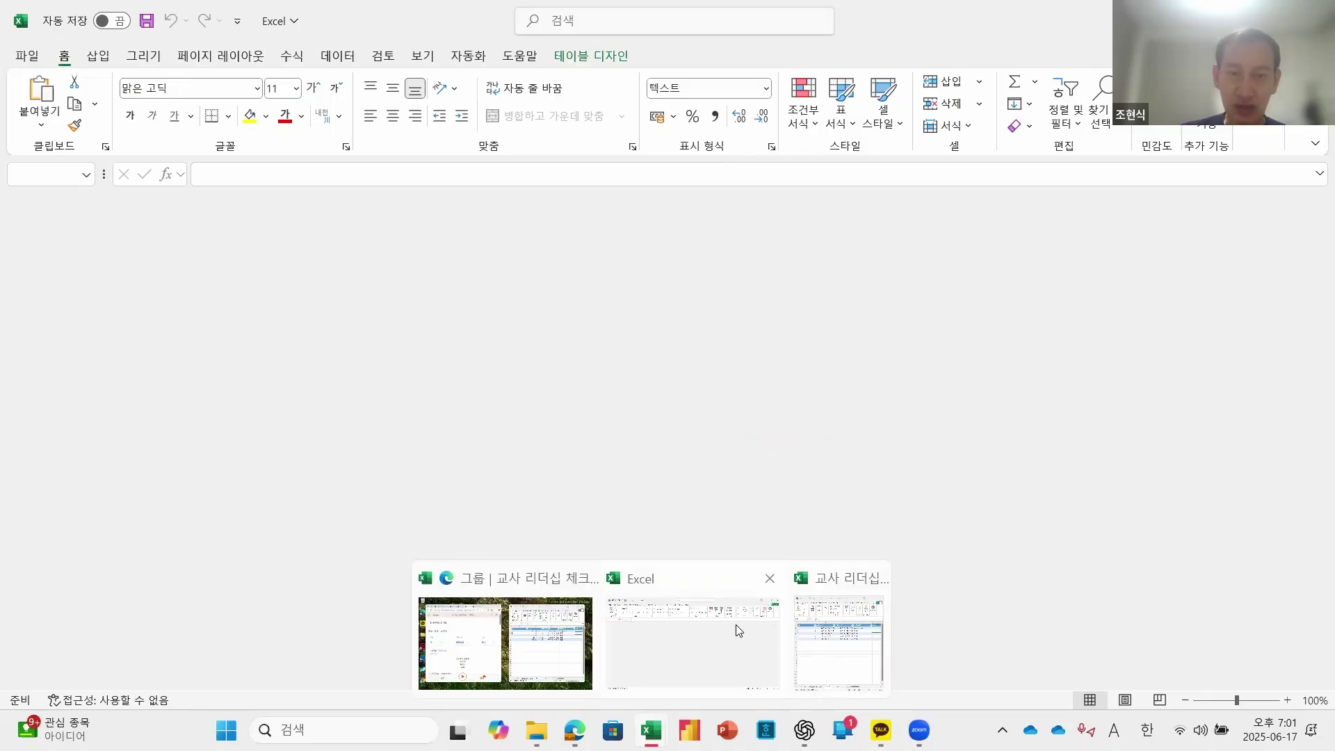
click(767, 578)
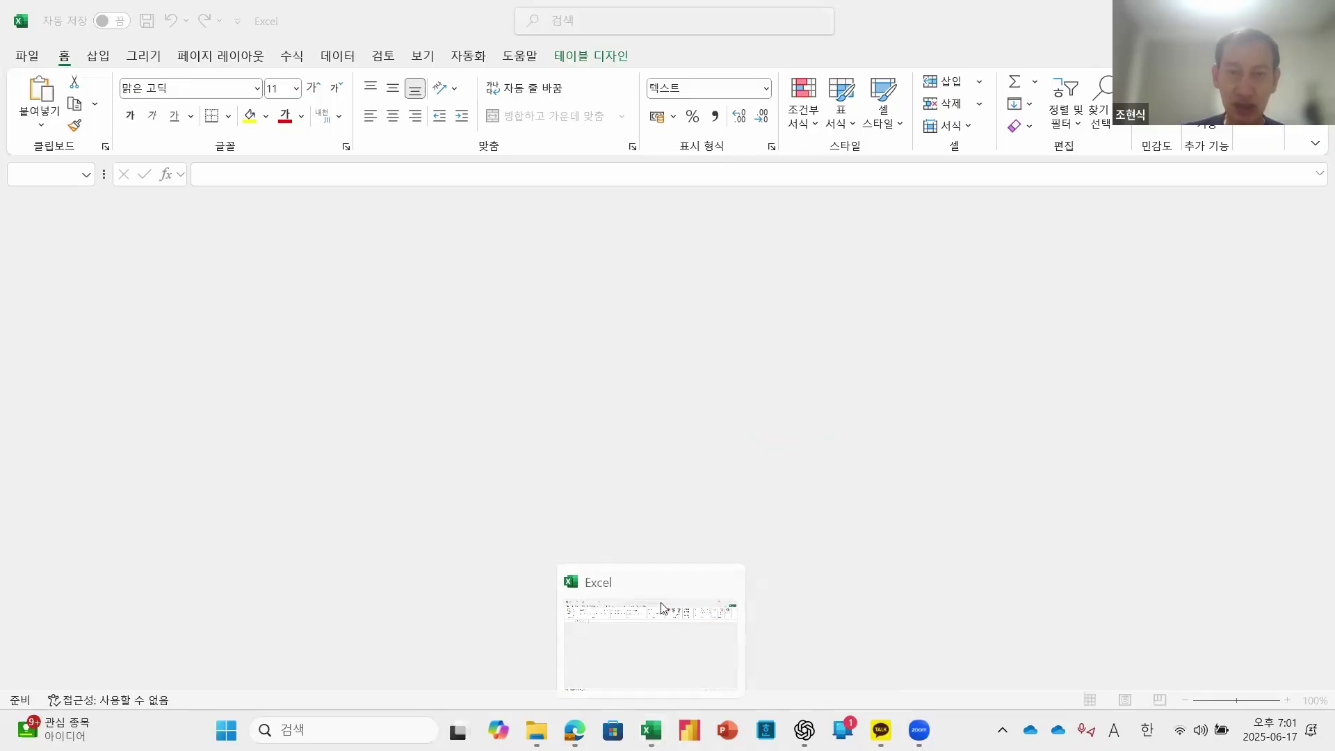
click(665, 609)
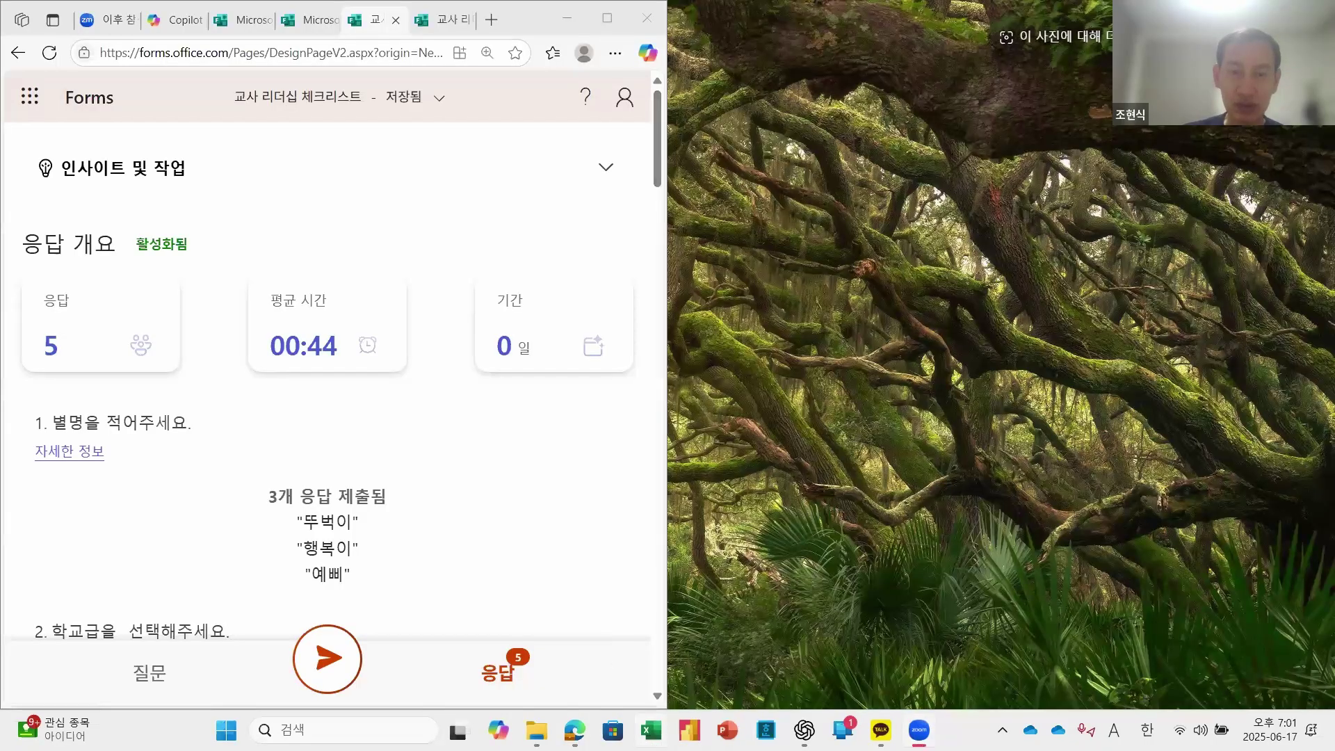
right_click(652, 727)
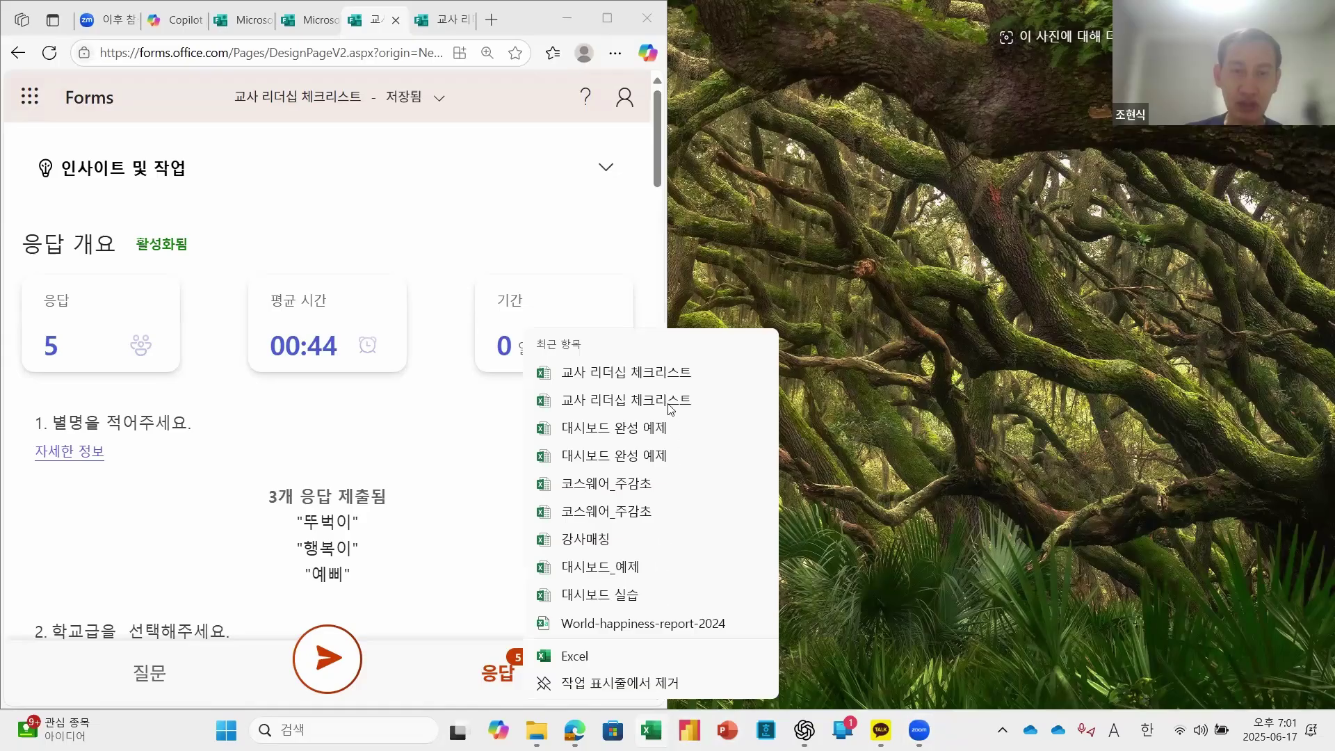
click(668, 373)
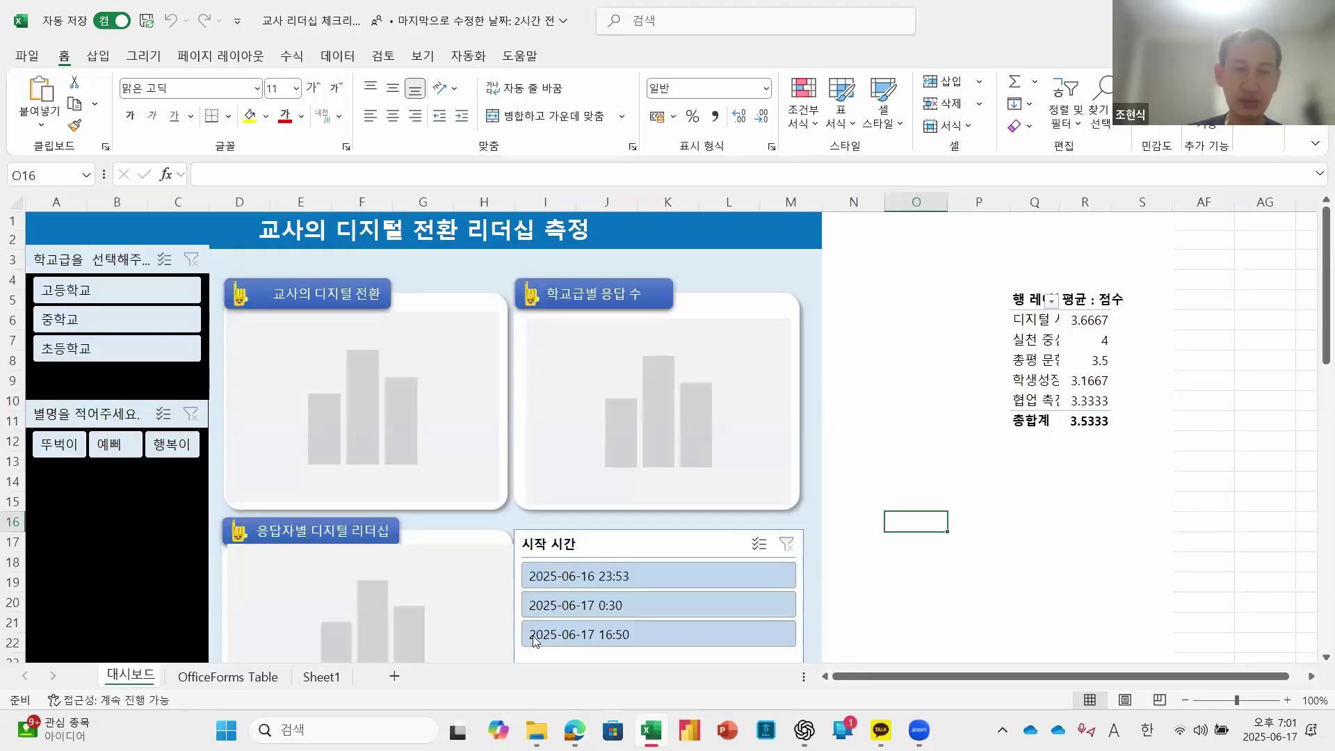
Step: Open Sheet1 of the workbook and dock the Excel window beside the Forms responses page
click(316, 680)
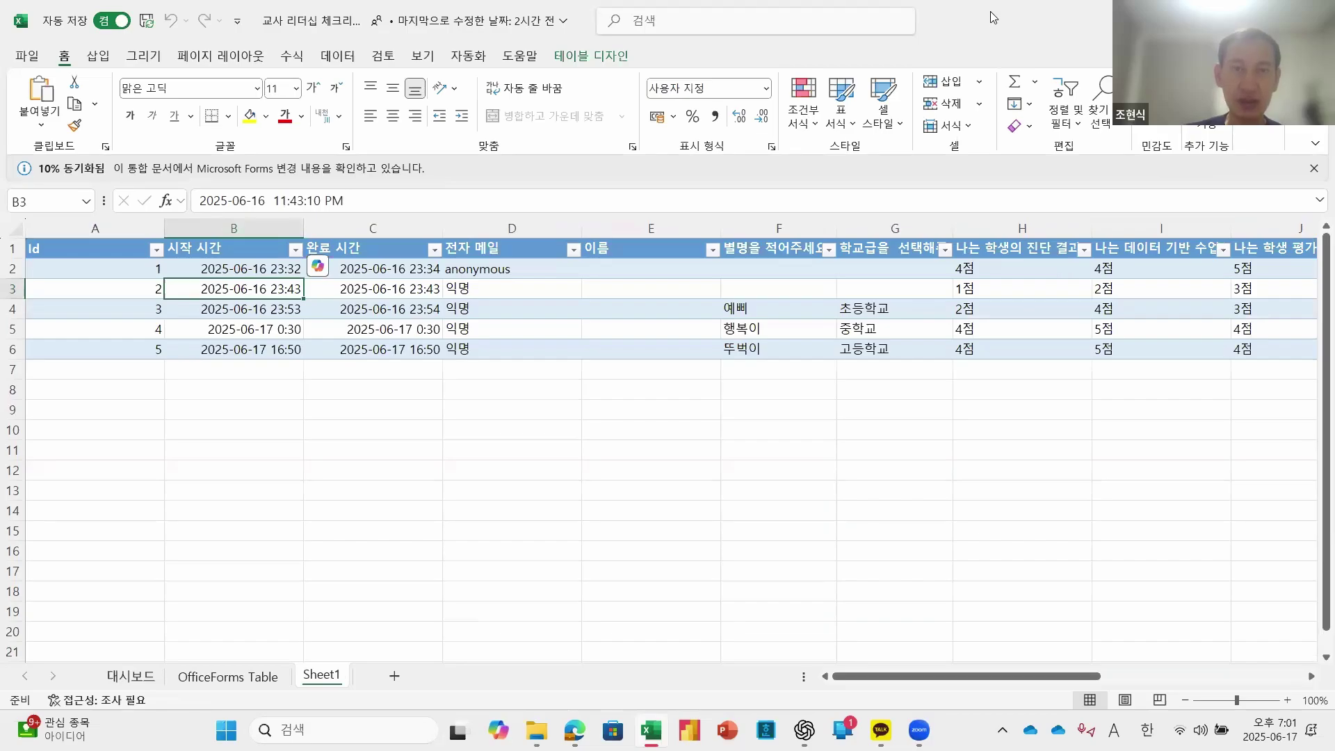
drag(993, 17, 489, 35)
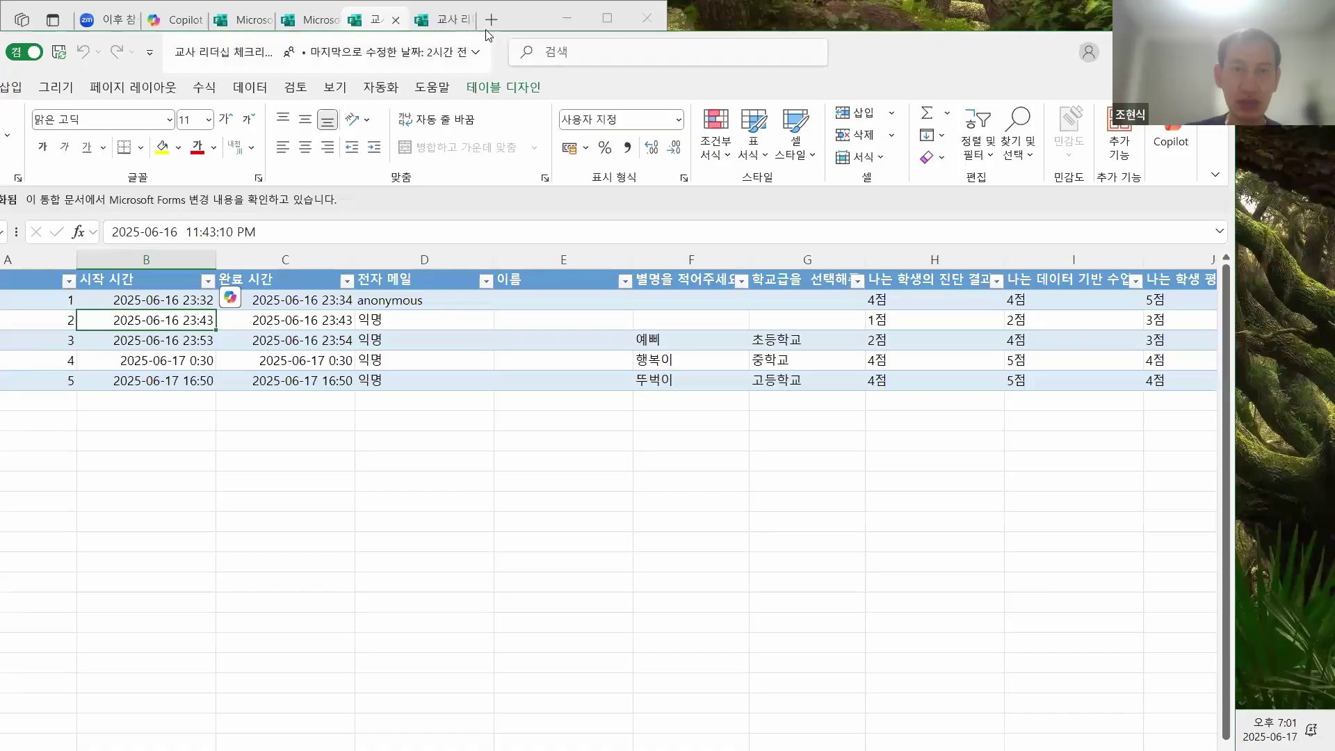
drag(489, 36, 593, 59)
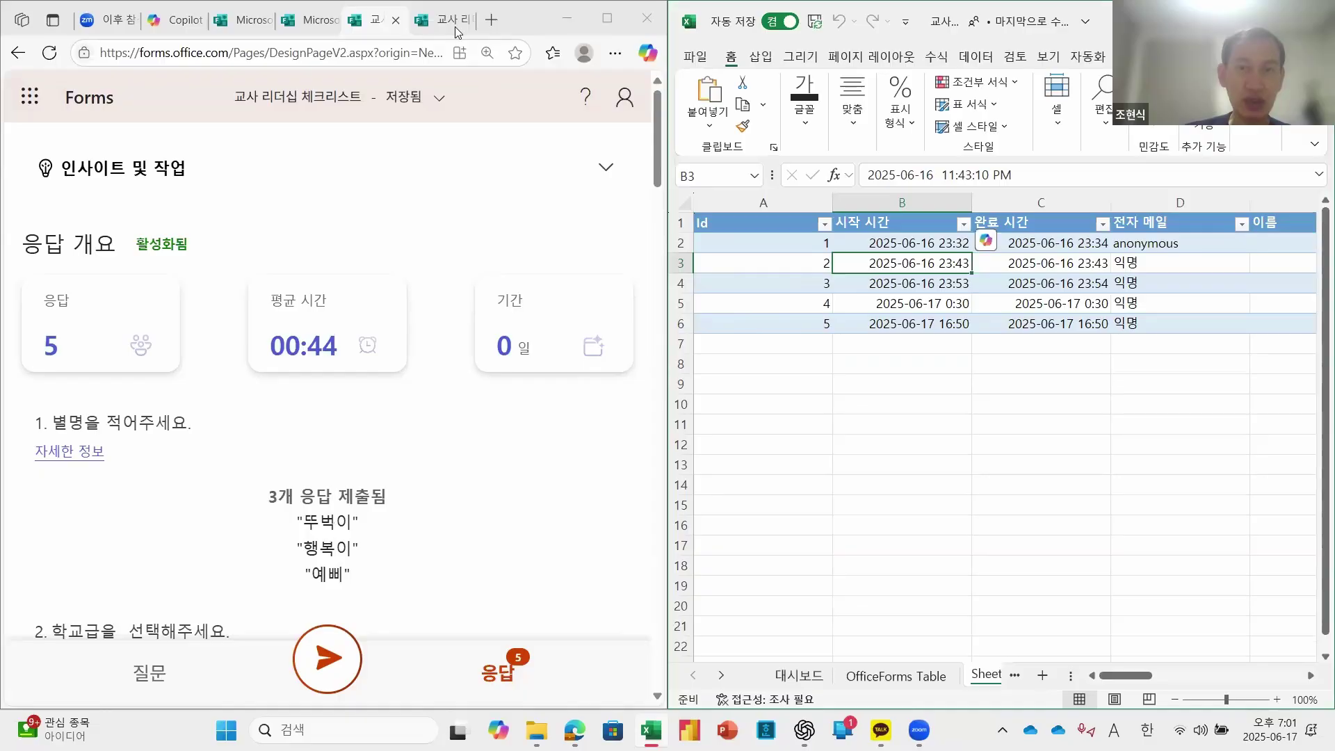
click(448, 21)
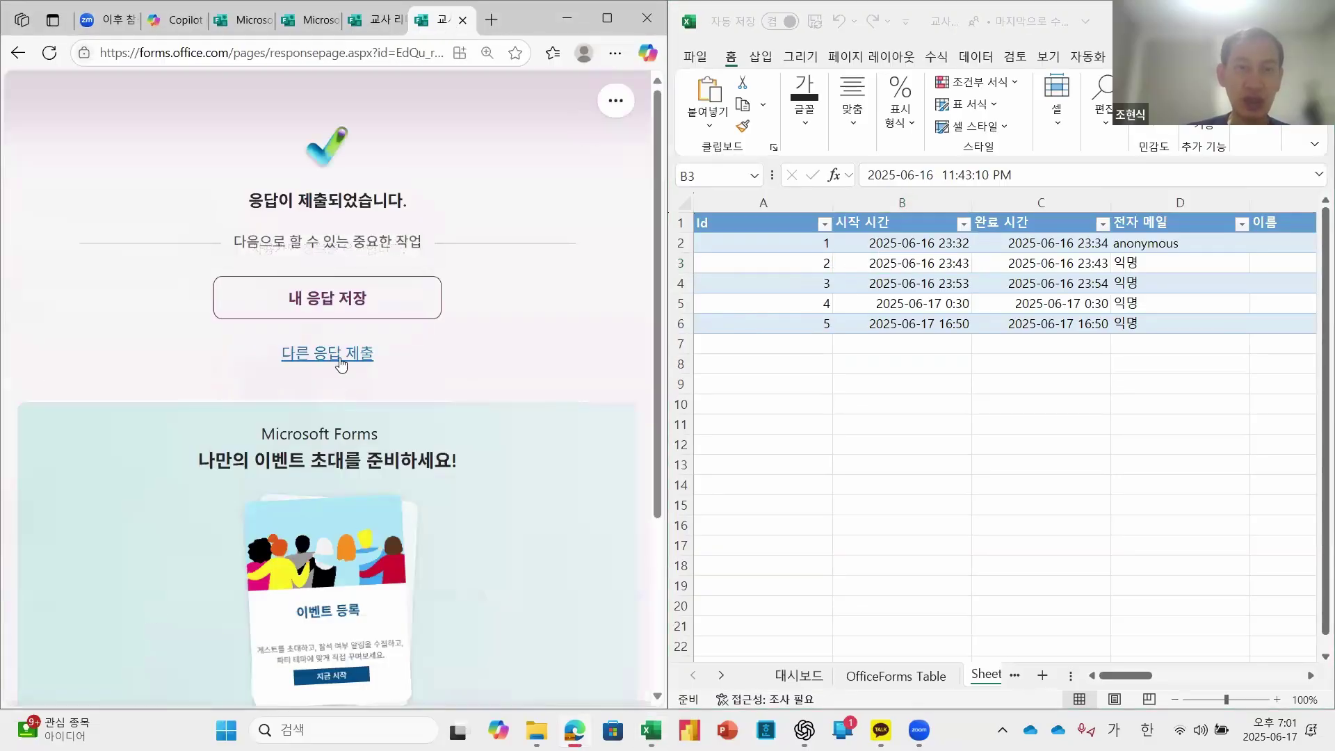
click(336, 356)
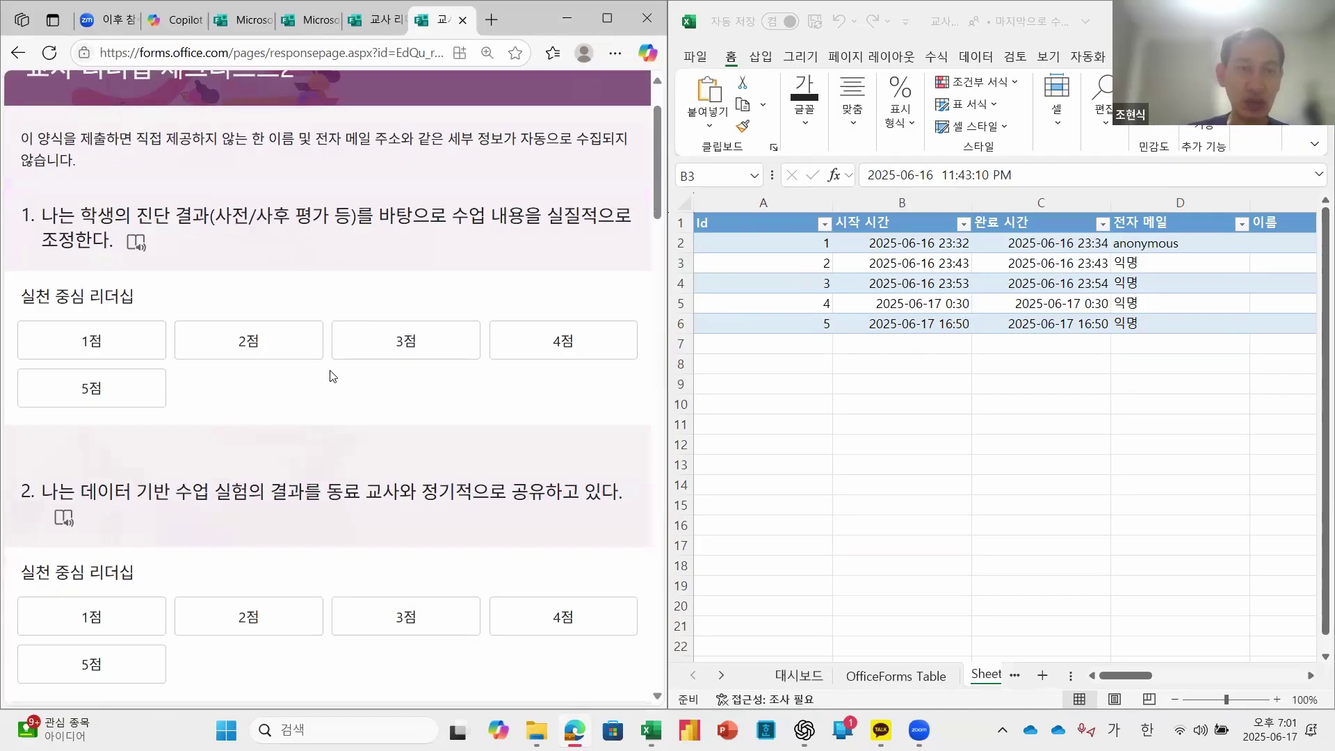
scroll(333, 376, down, 3)
scroll(386, 118, up, 3)
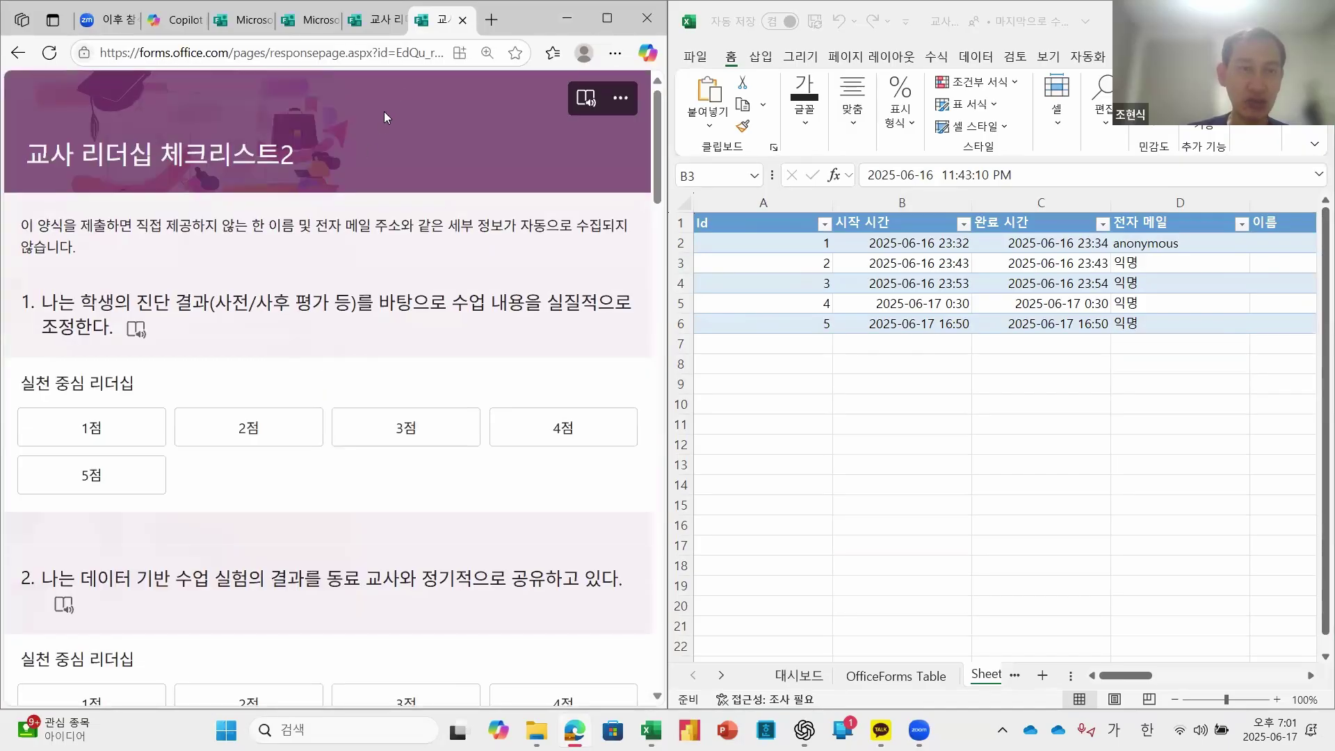
click(463, 21)
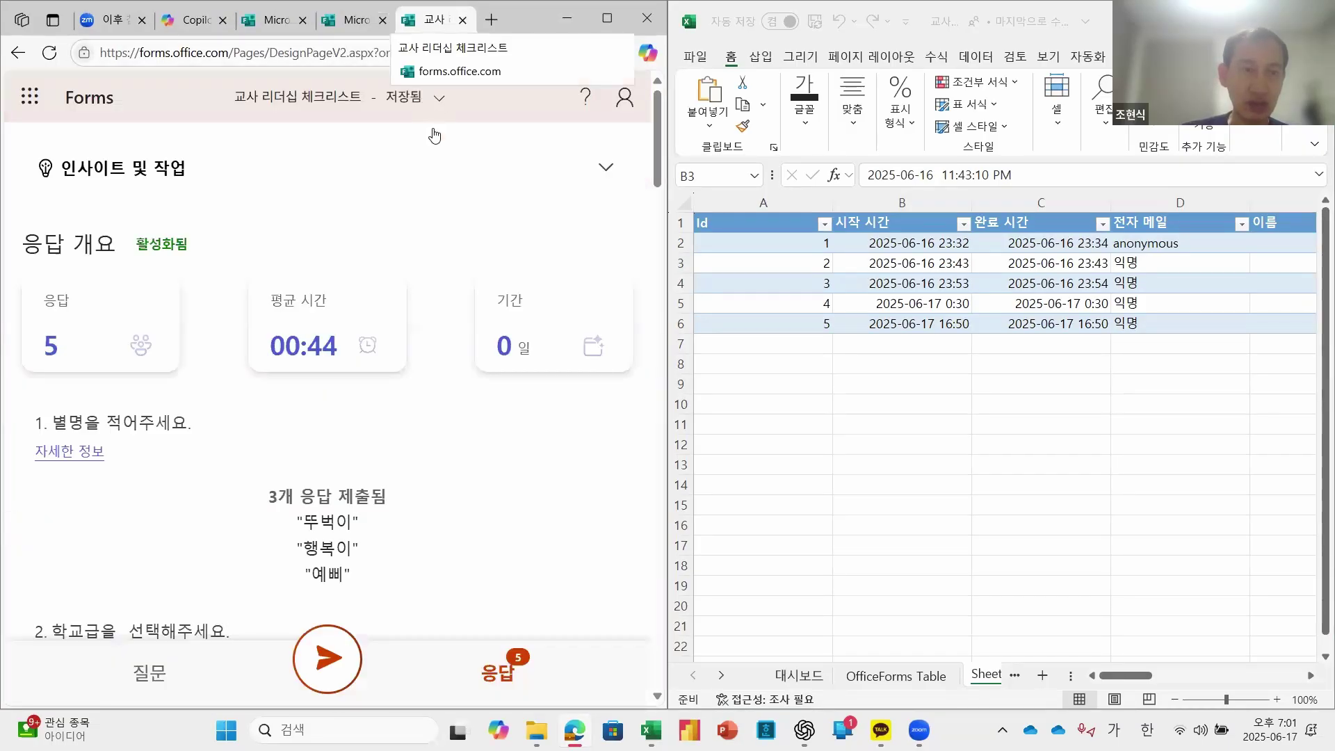
click(358, 23)
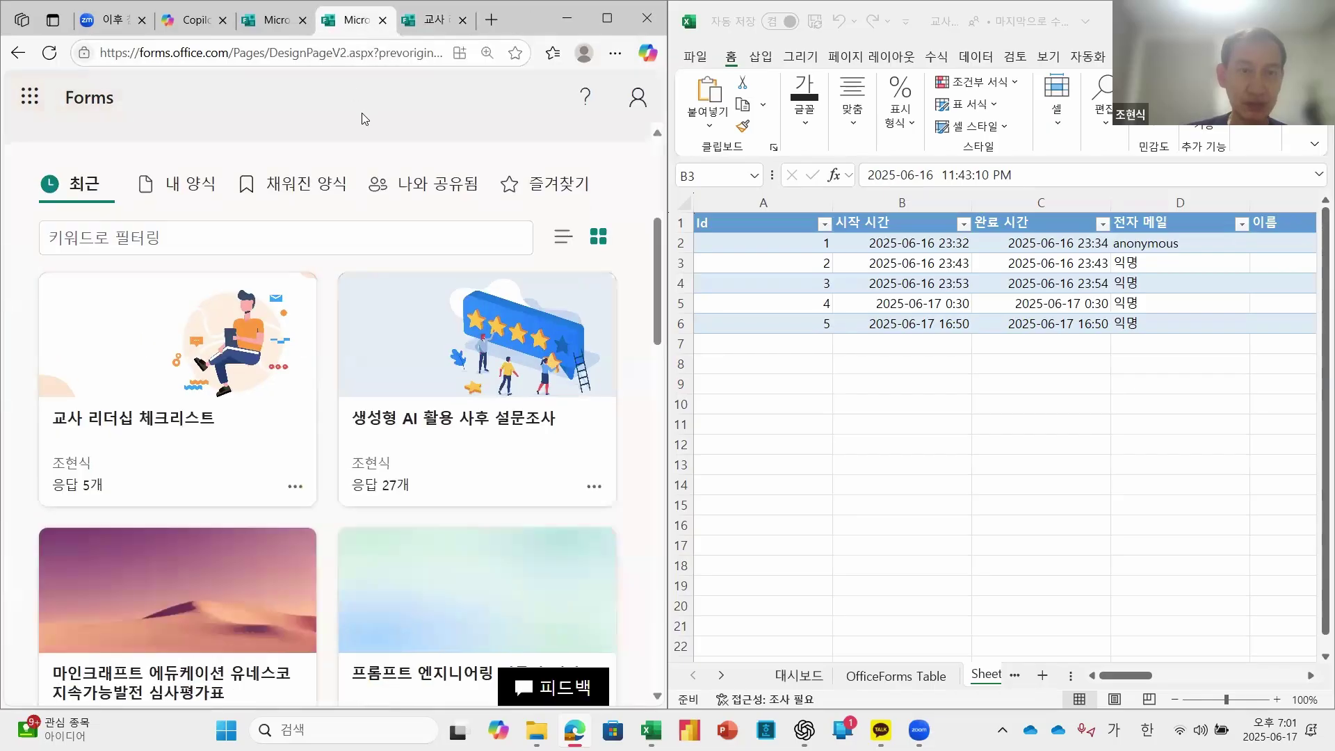
click(427, 23)
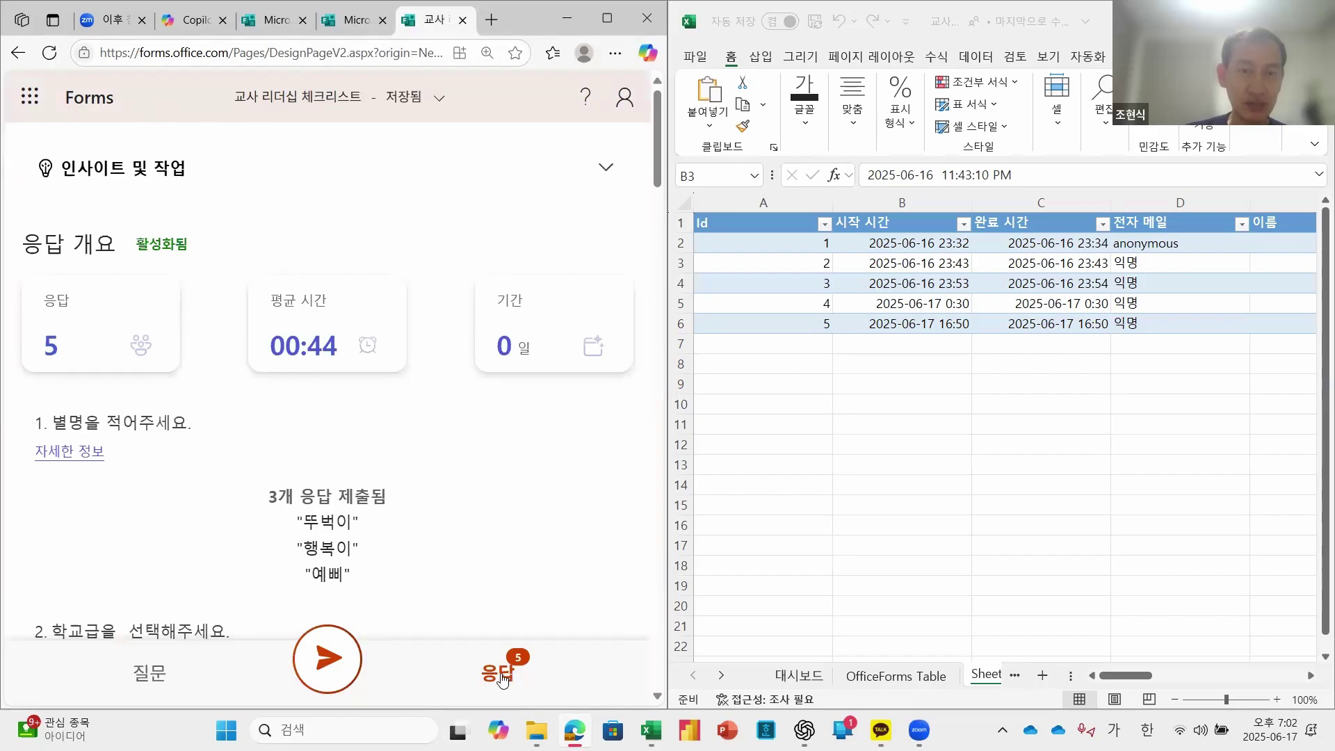
Step: Open the response collection options of the 교사 리더십 체크리스트 form and copy its survey link
click(327, 659)
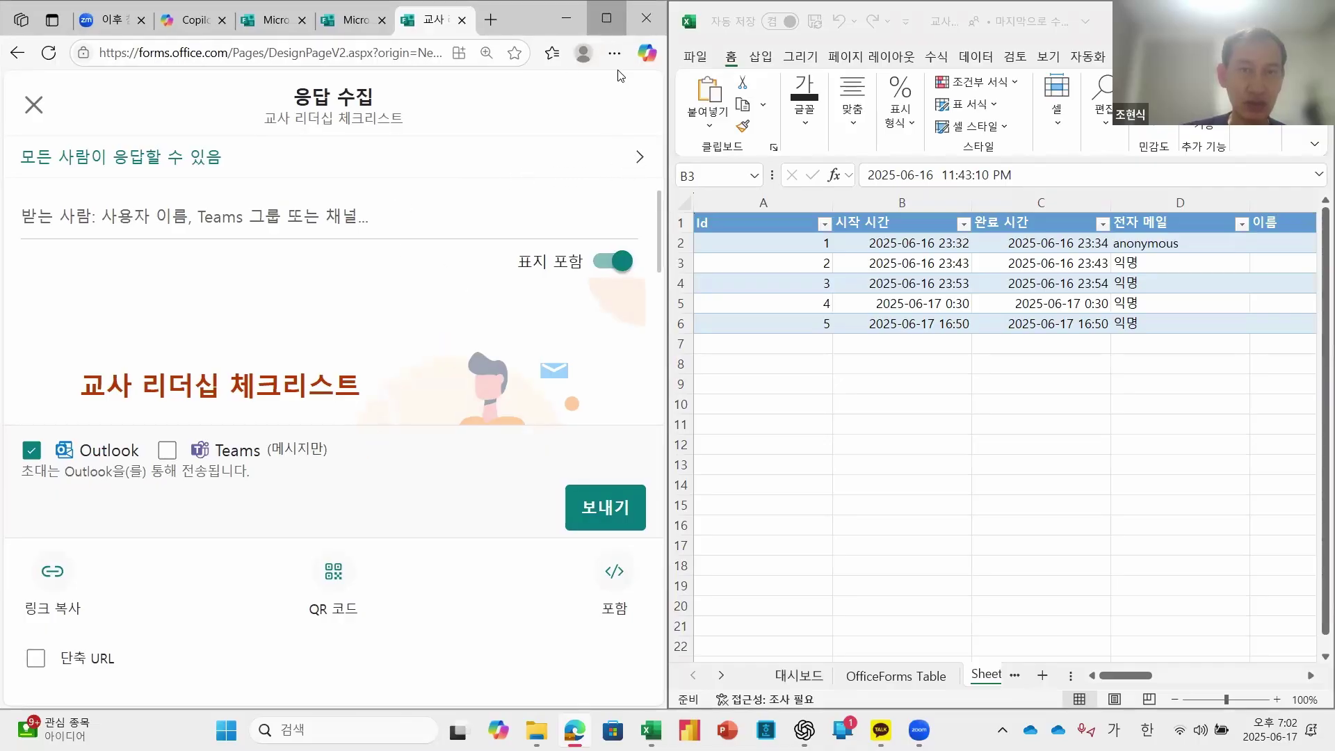
click(606, 19)
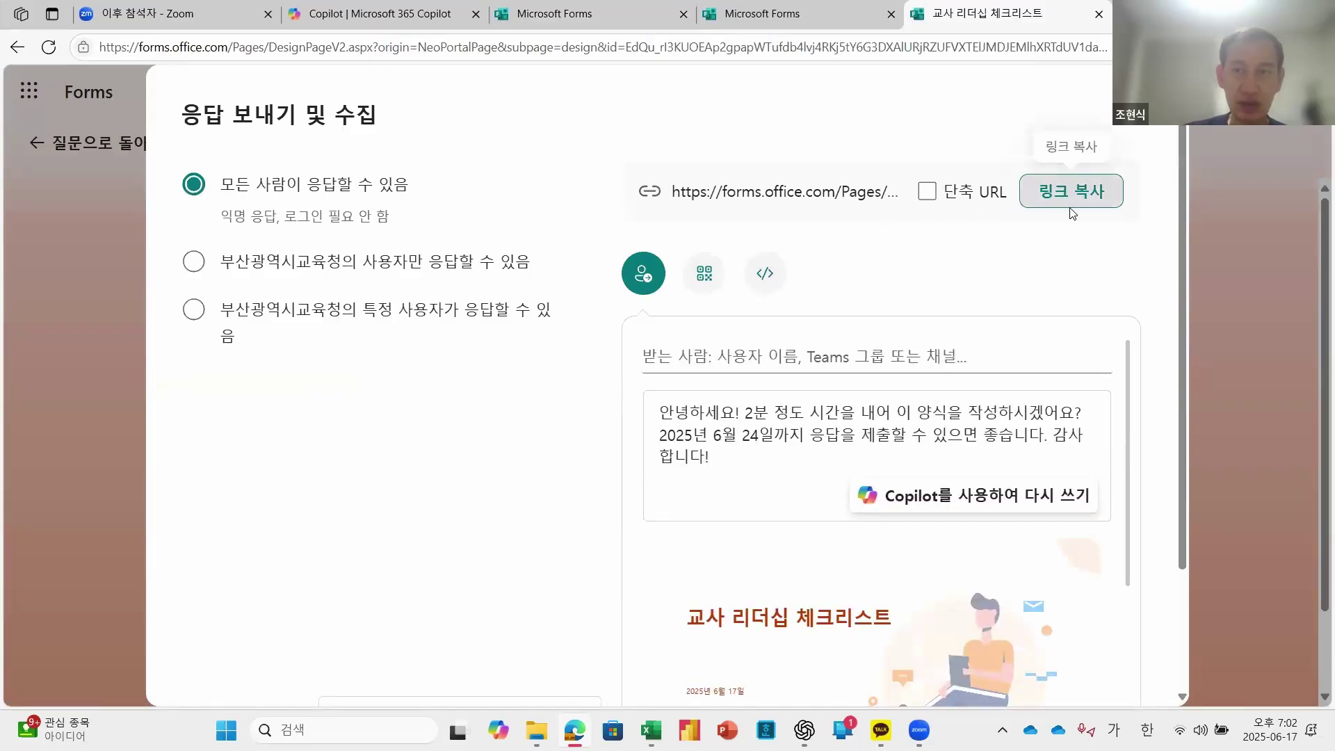
click(1052, 194)
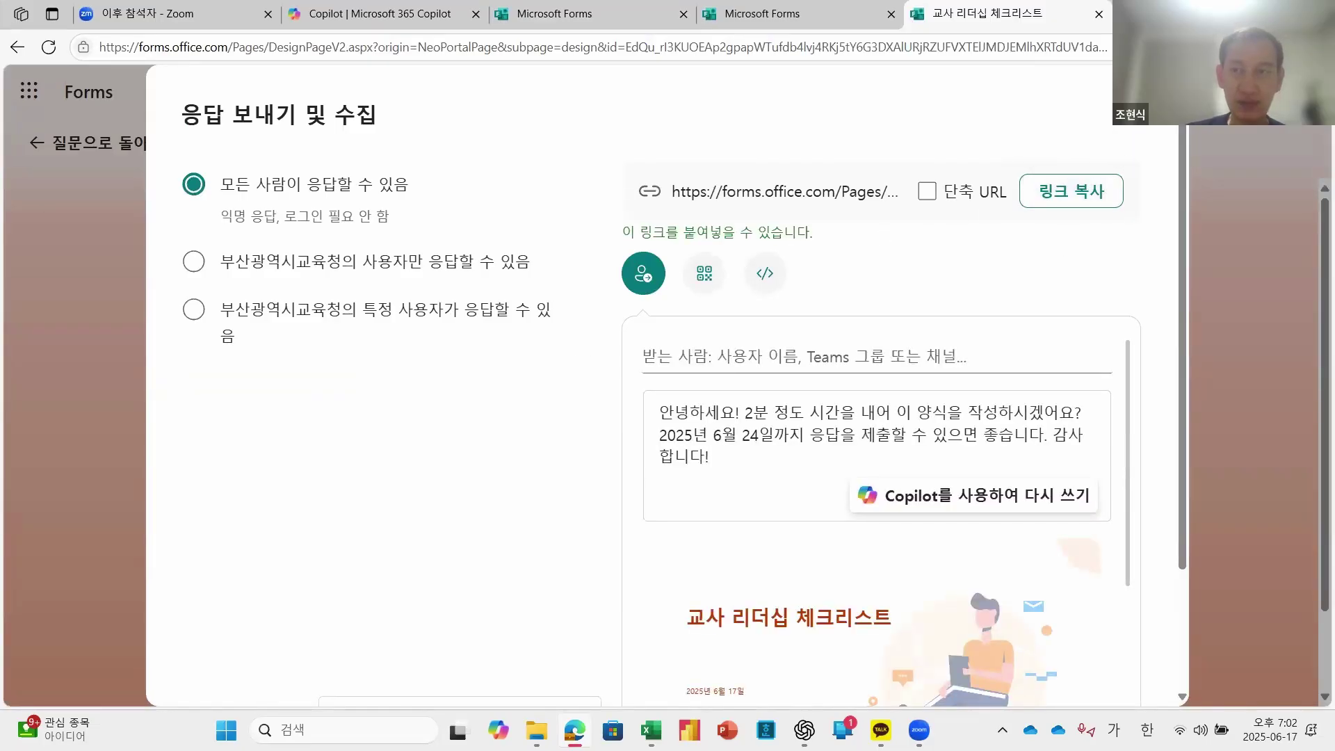
Step: Load the copied survey link in a new browser tab and narrow the browser window so the workbook beside it shows
click(1276, 13)
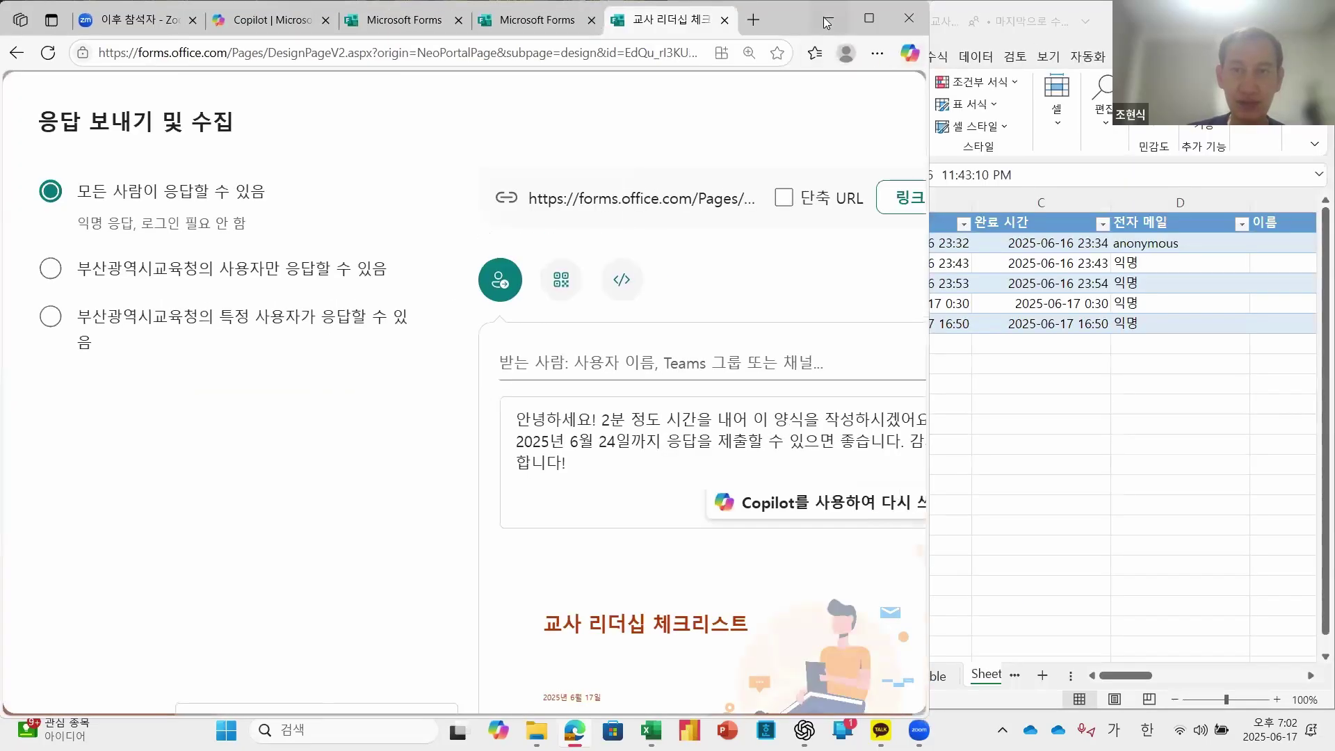
click(754, 21)
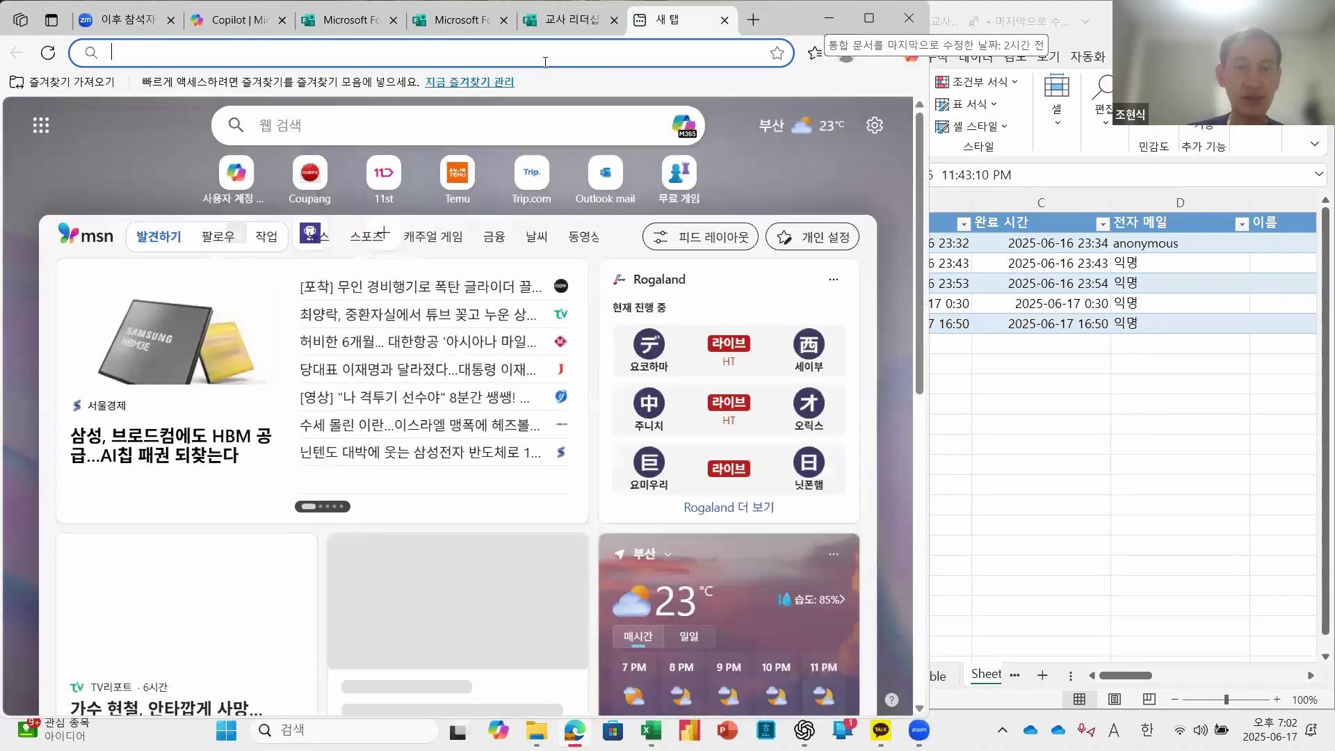
key(ctrl+v)
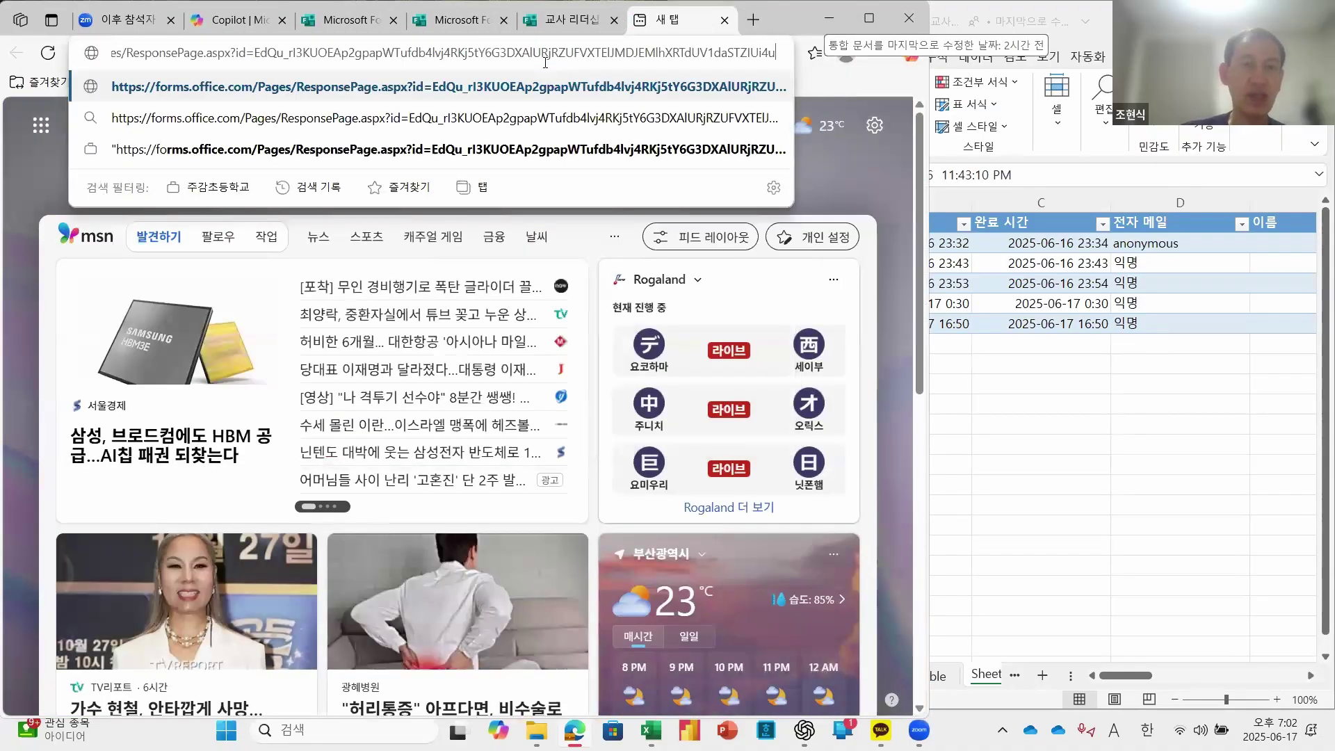
key(Return)
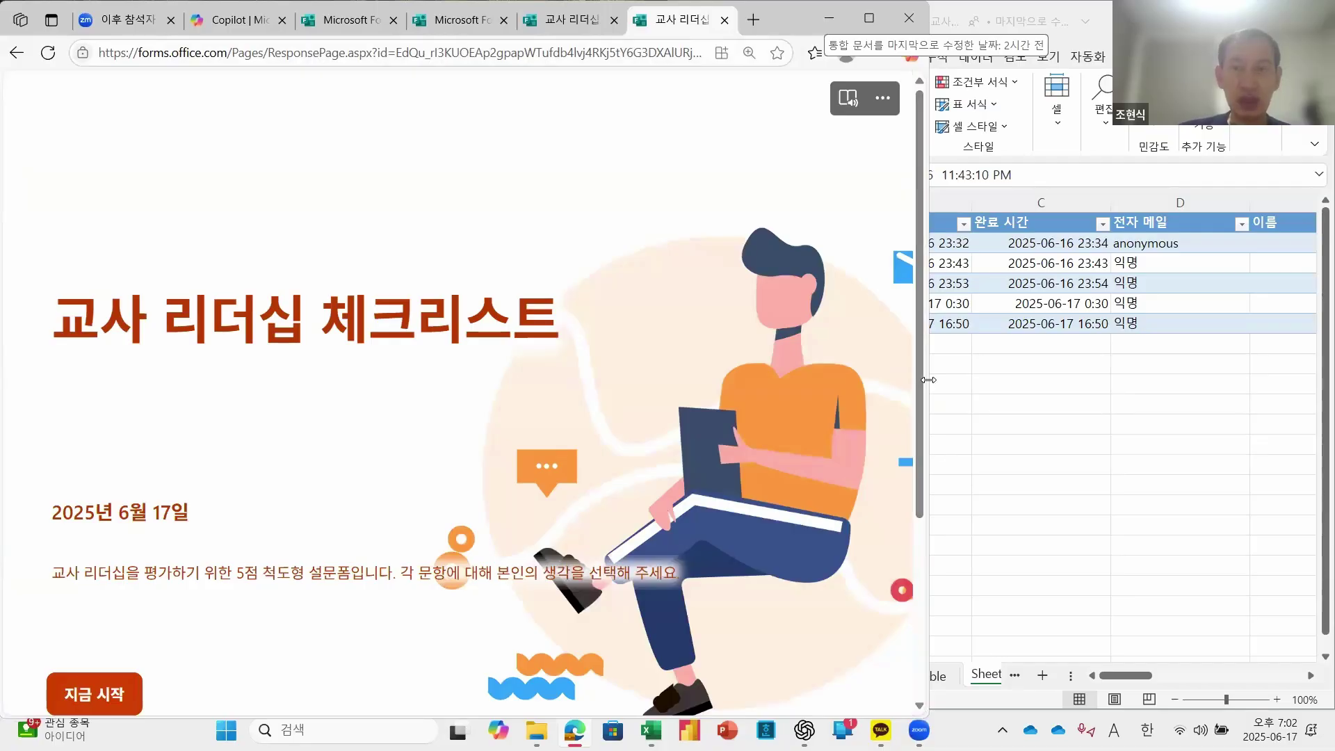
drag(930, 379, 703, 379)
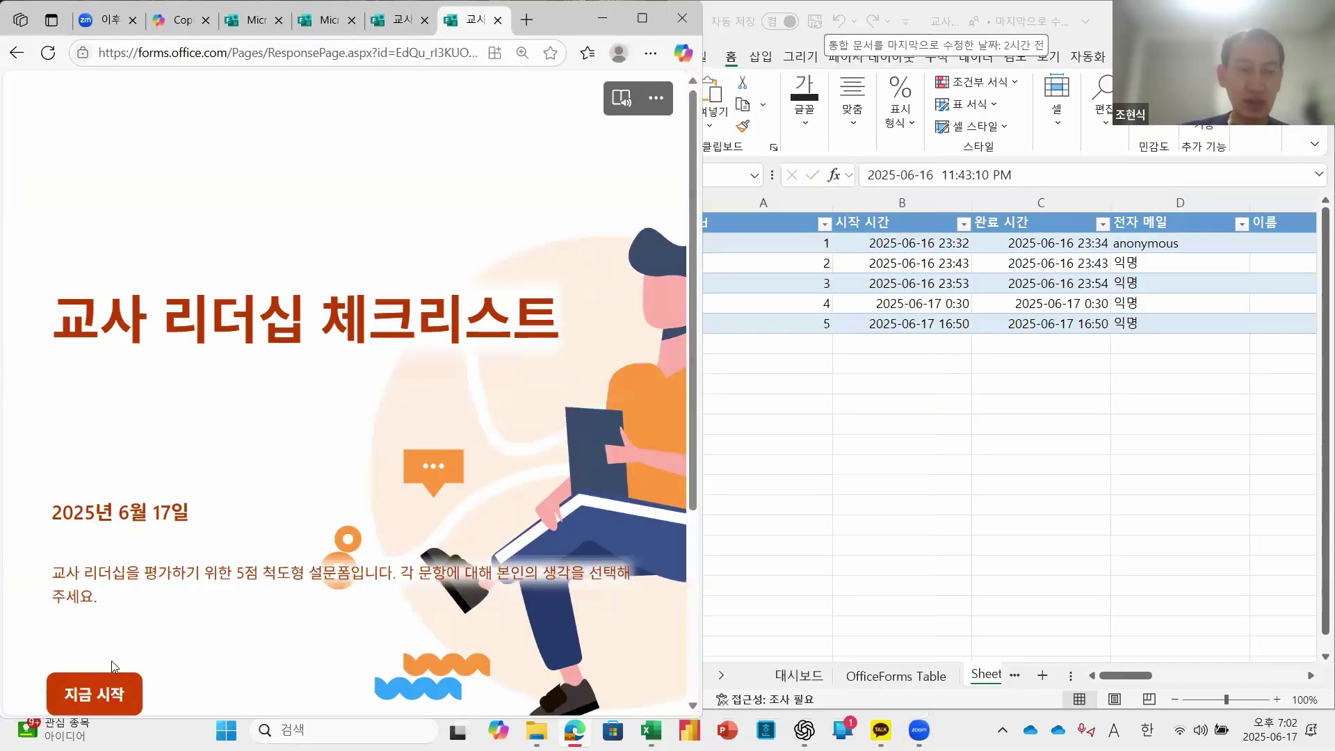
Step: Start the 교사 리더십 체크리스트 survey and enter 테스트 as the nickname in question 1
click(93, 694)
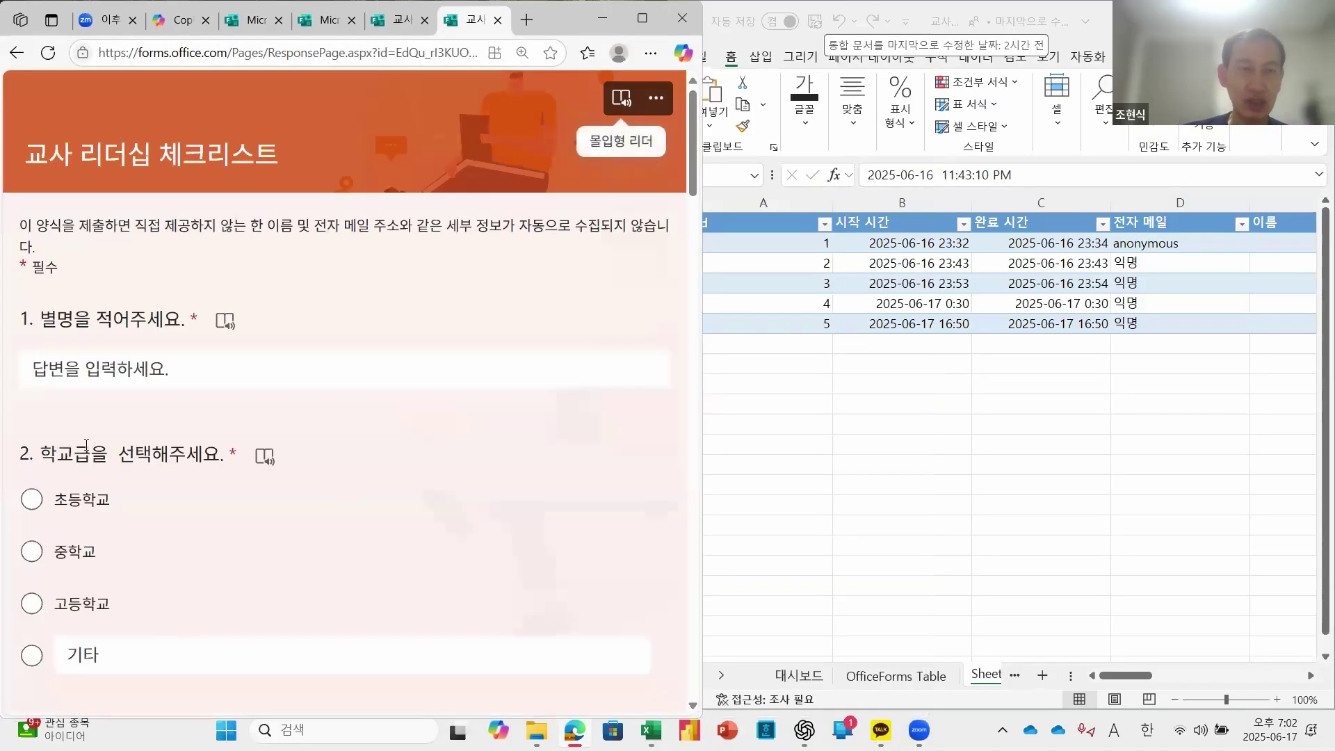
click(134, 376)
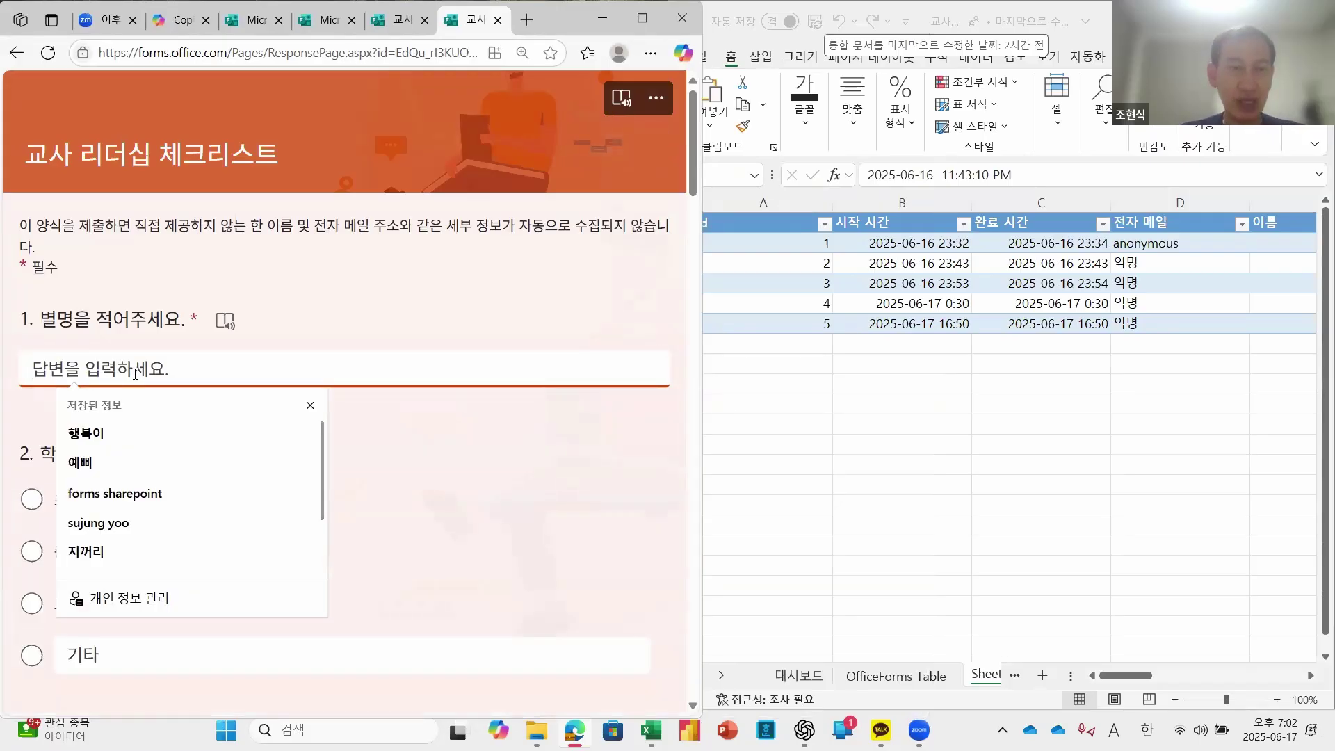
text(테슽)
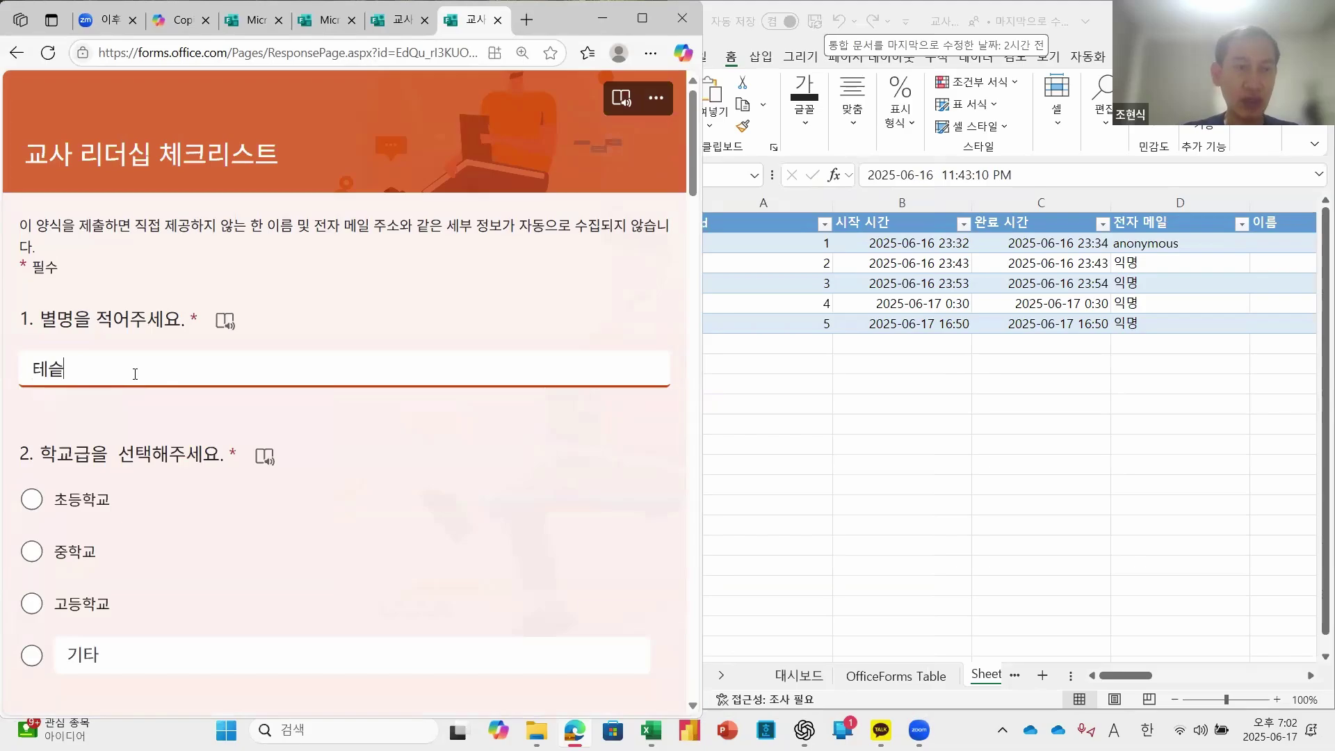
text(ㅡ)
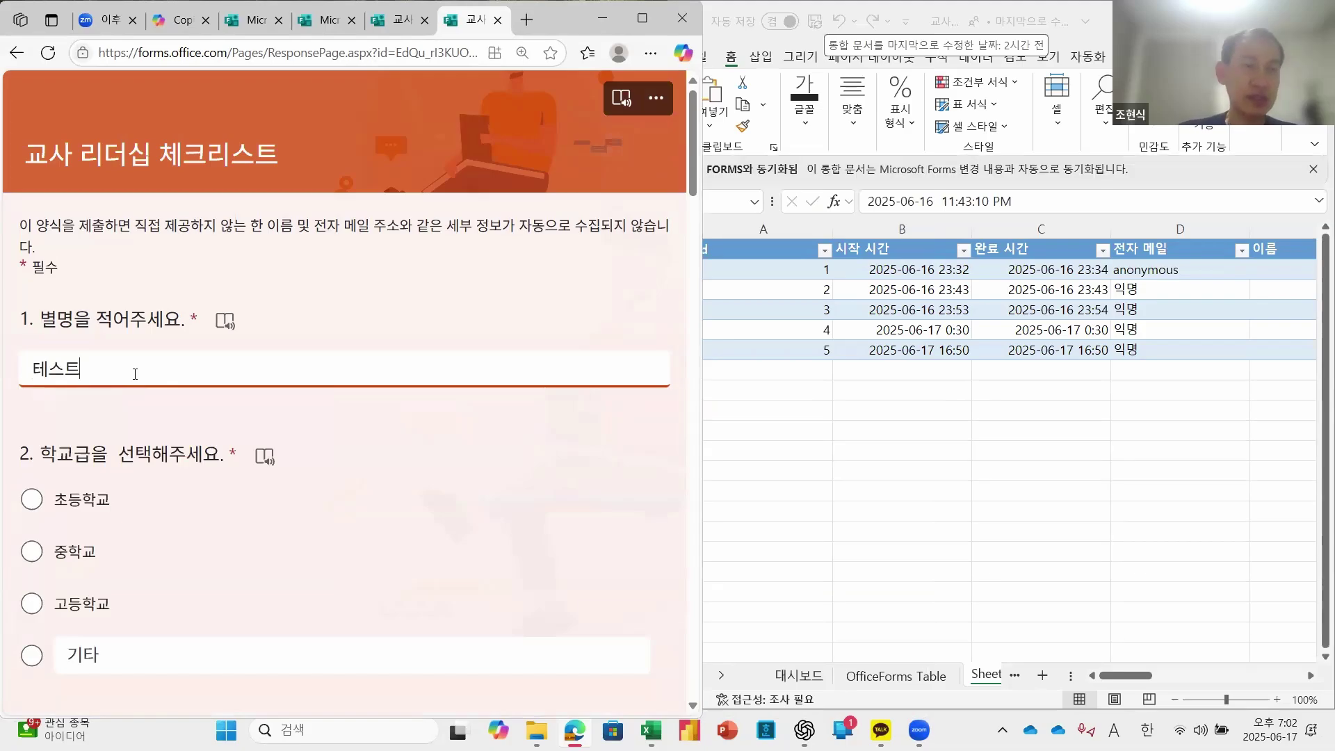
Step: Answer question 2 with 초등학교, question 3 with 2점 and question 4 with 3점
scroll(100, 443, down, 1)
click(33, 415)
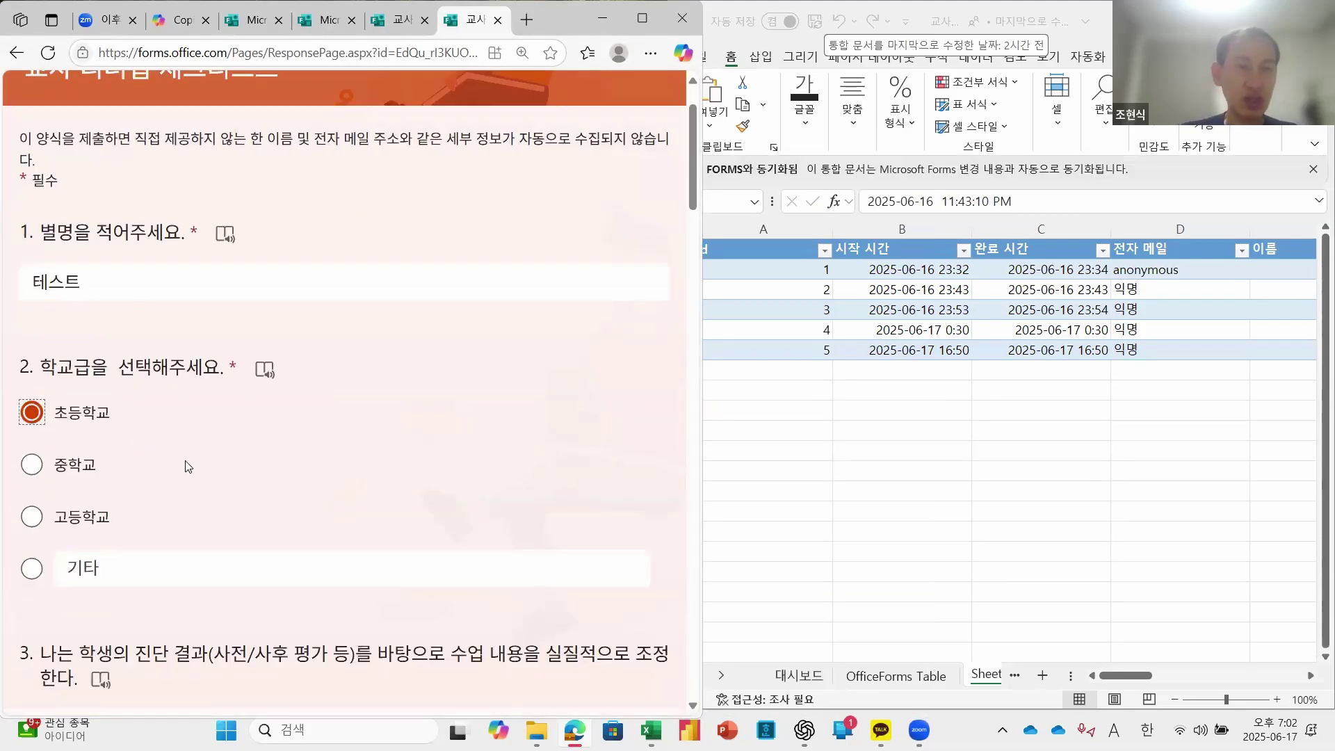
scroll(187, 464, down, 1)
scroll(189, 465, down, 3)
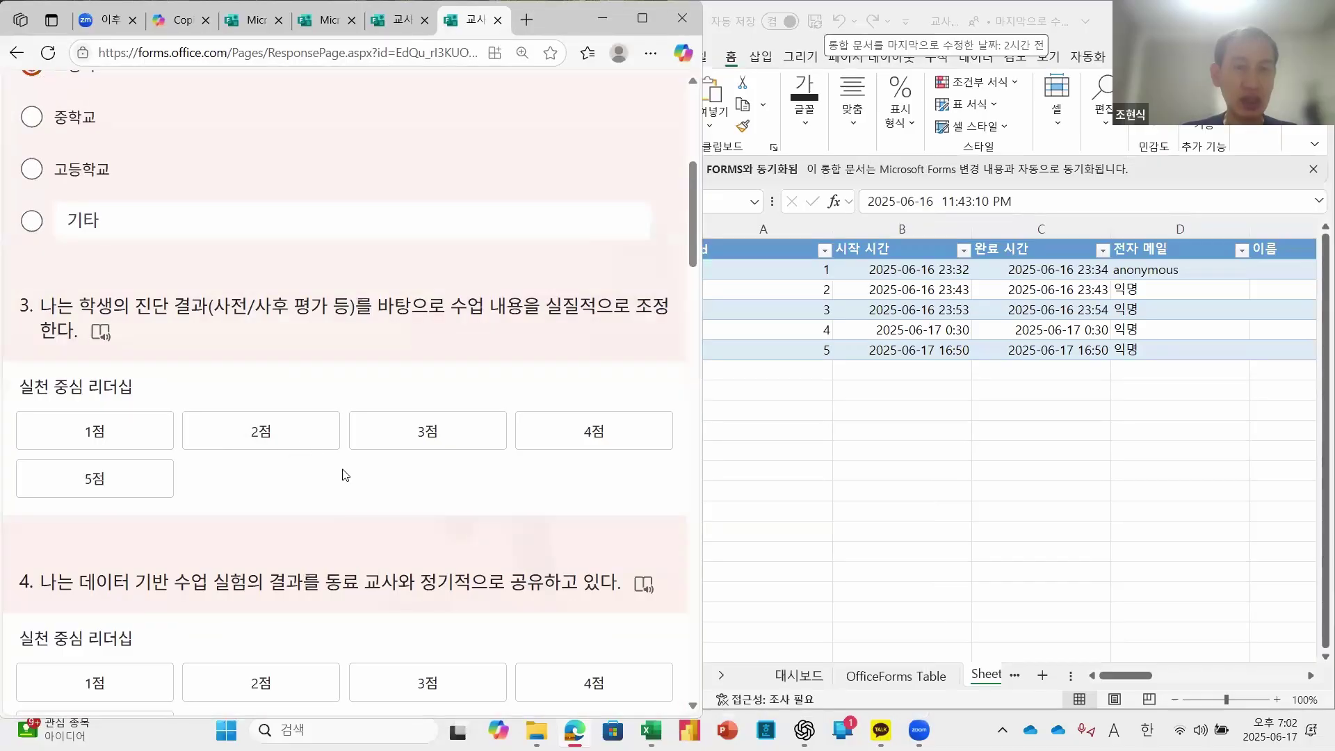
click(299, 441)
scroll(413, 523, down, 2)
click(445, 519)
scroll(487, 536, down, 3)
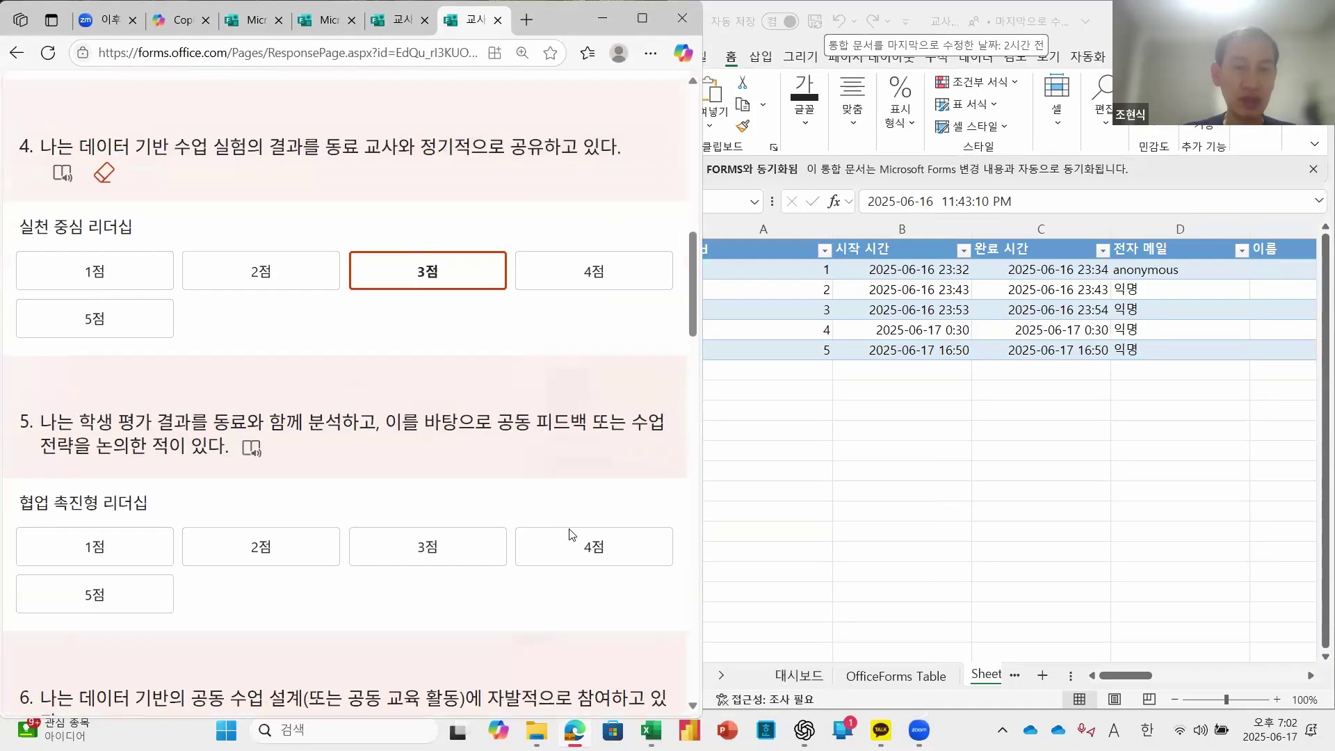
Step: Rate question 5 as 4점 and question 6 as 5점 in the survey
click(541, 557)
scroll(464, 558, down, 2)
scroll(209, 473, down, 3)
click(132, 440)
scroll(406, 447, down, 3)
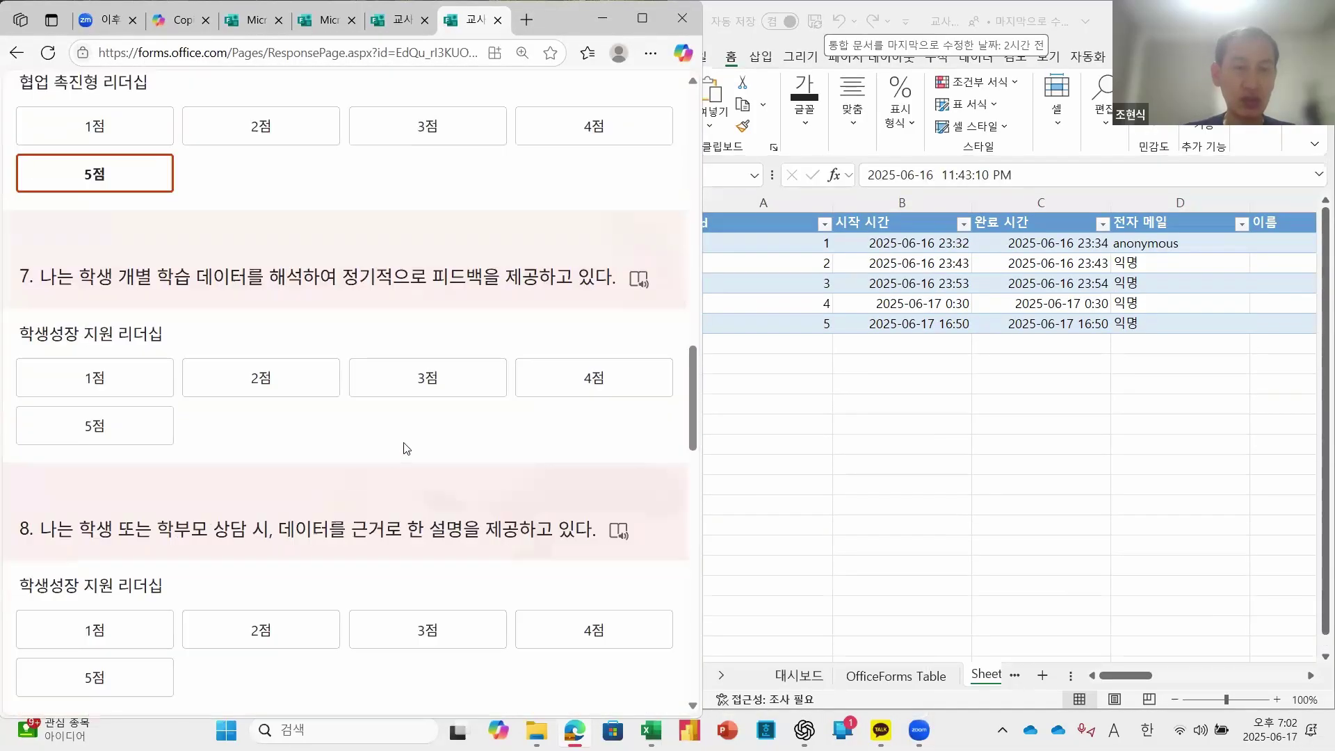
Step: Rate question 7 as 4점, question 8 as 3점 and question 9 as 2점
click(581, 388)
scroll(427, 487, down, 3)
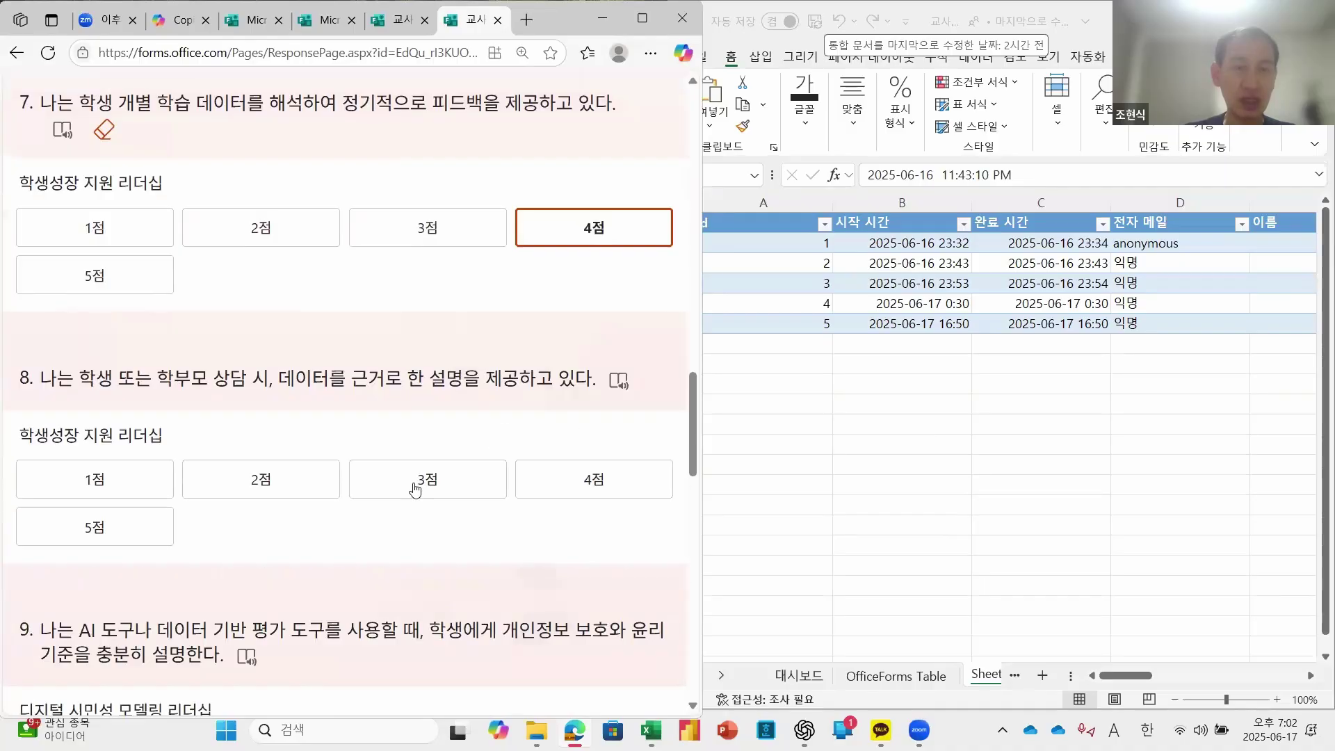
click(426, 489)
scroll(426, 487, down, 3)
click(291, 524)
scroll(292, 524, down, 2)
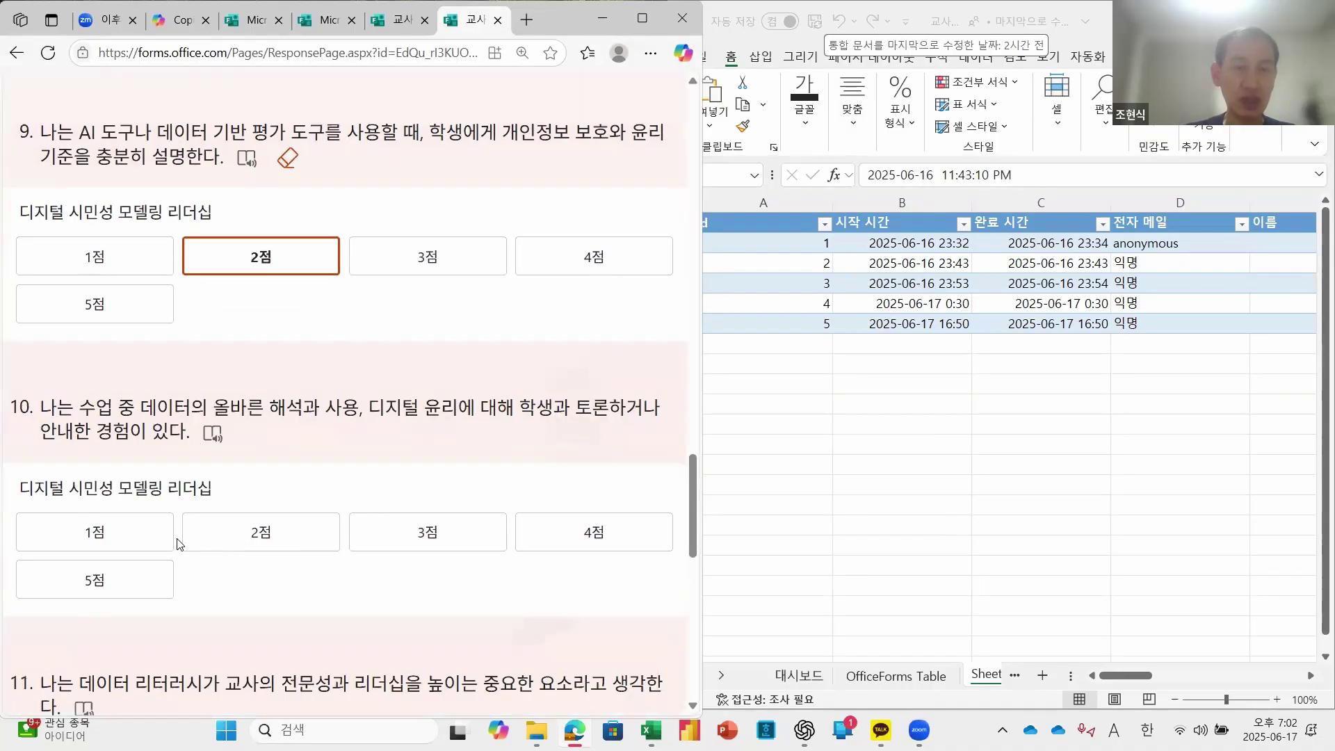
Step: Rate question 10 as 1점 and questions 11 and 12 as 5점, and submit the response
click(104, 532)
scroll(382, 550, down, 3)
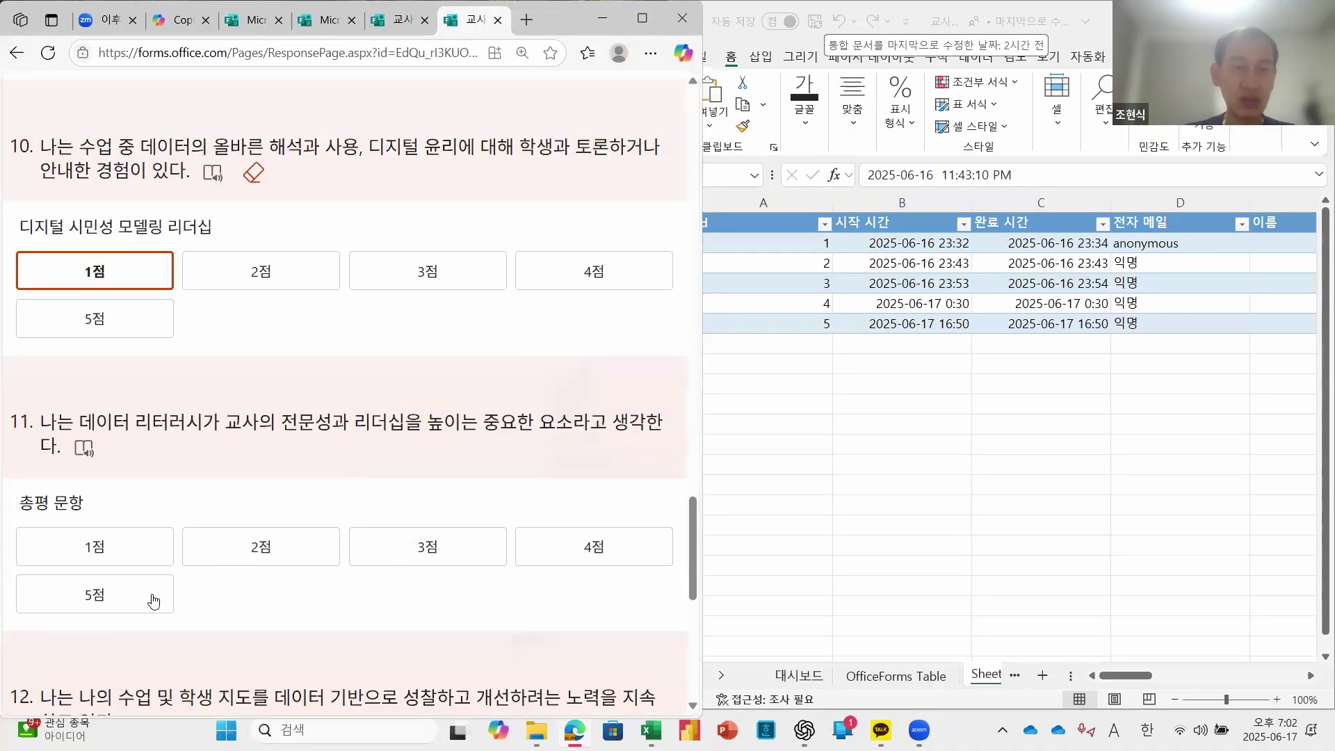
click(153, 597)
scroll(421, 565, down, 1)
scroll(421, 565, down, 2)
click(105, 610)
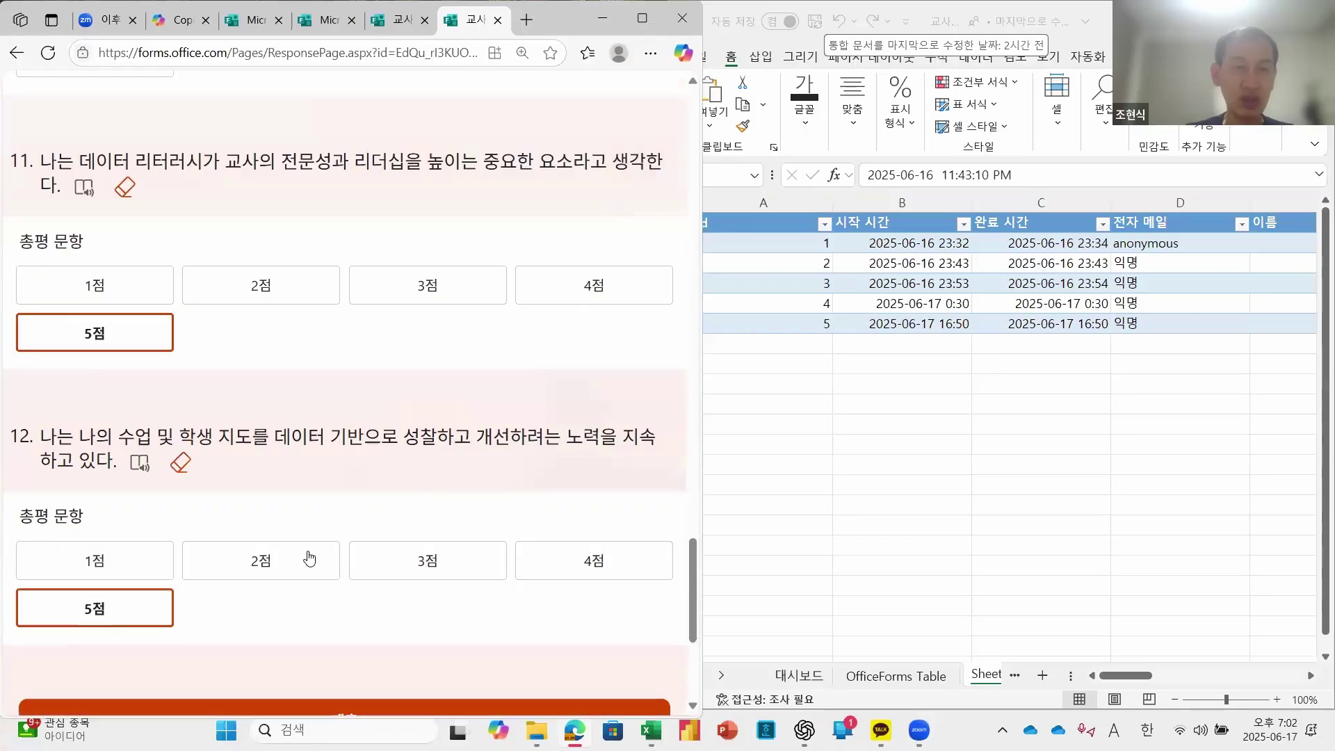
scroll(406, 515, down, 3)
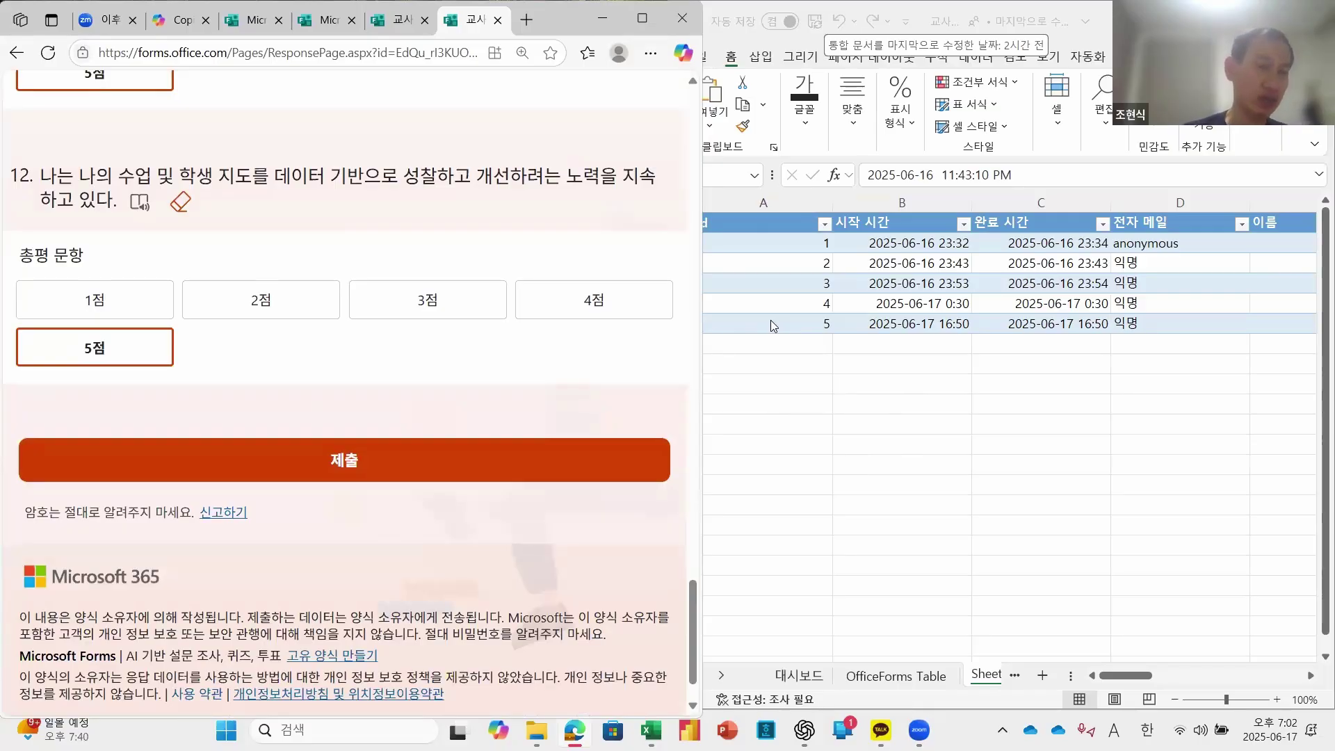
click(342, 467)
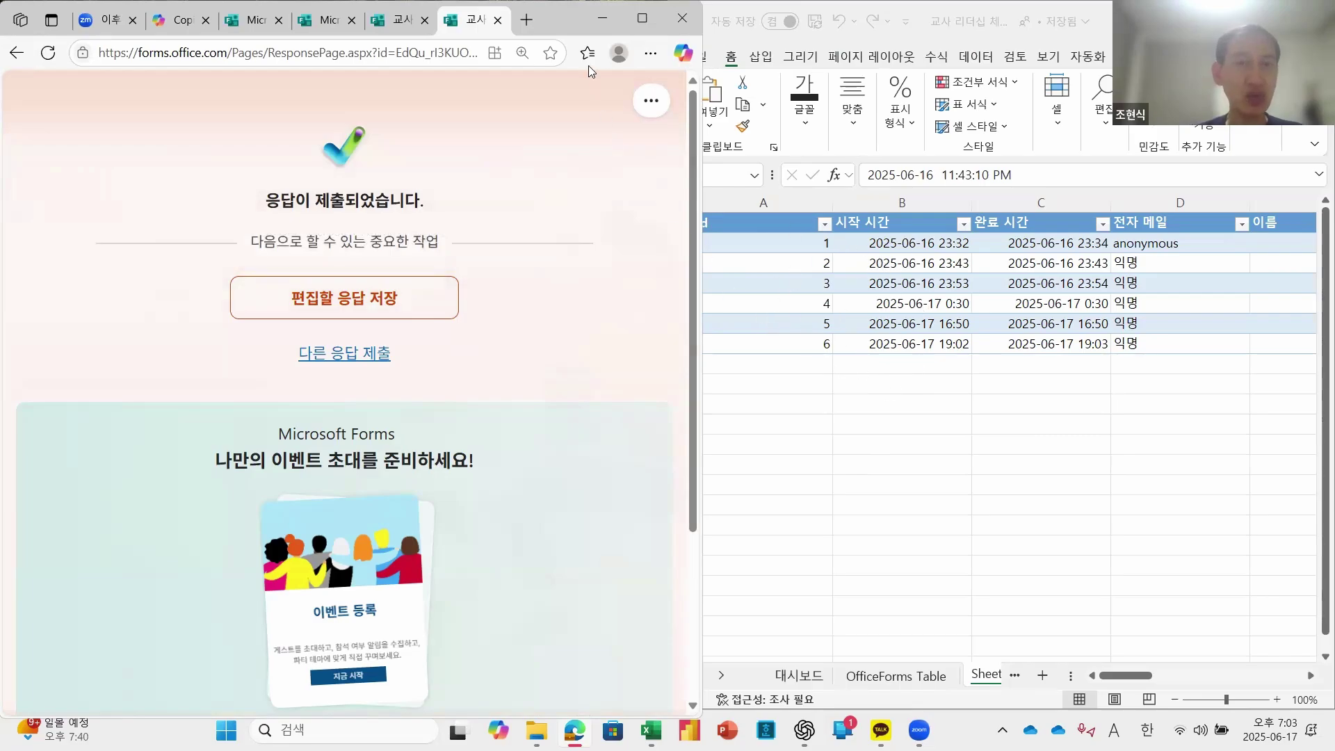
Step: Minimize the browser and check the workbook's 대시보드 and OfficeForms Table sheets for the new response
click(602, 18)
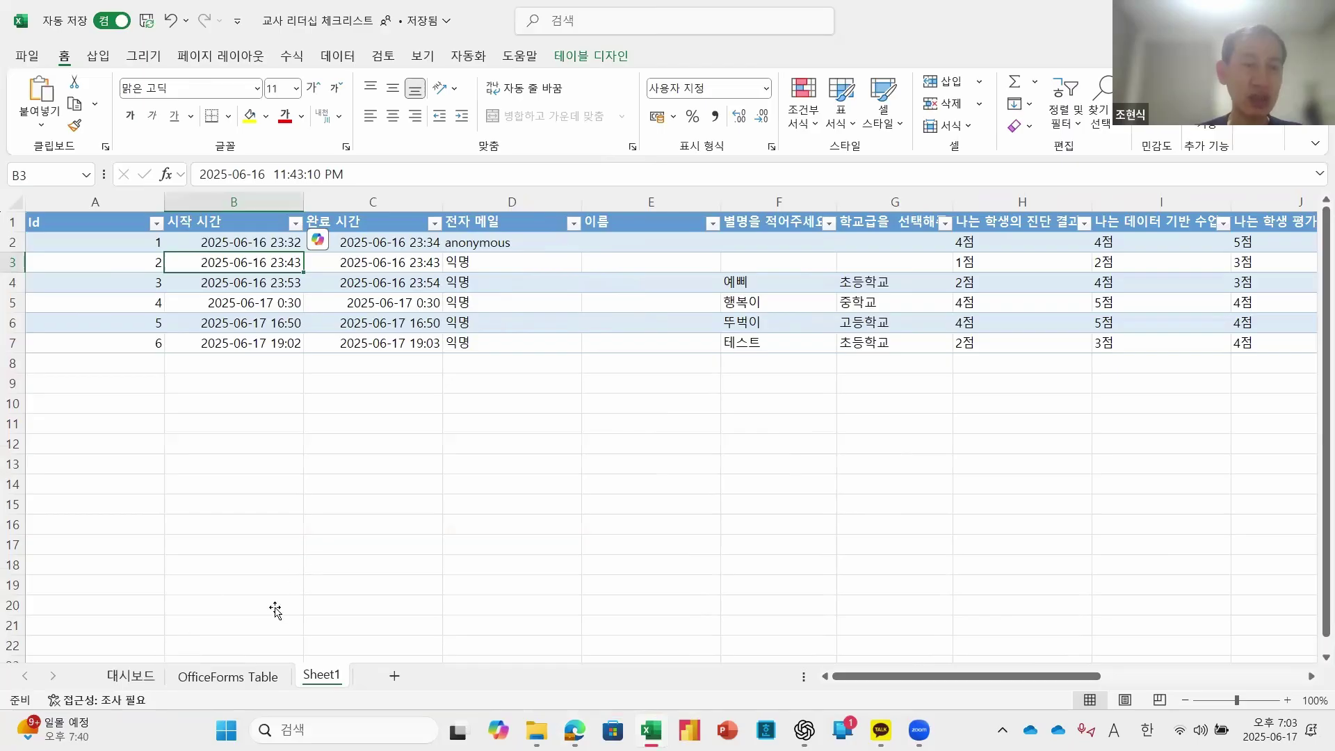
click(142, 678)
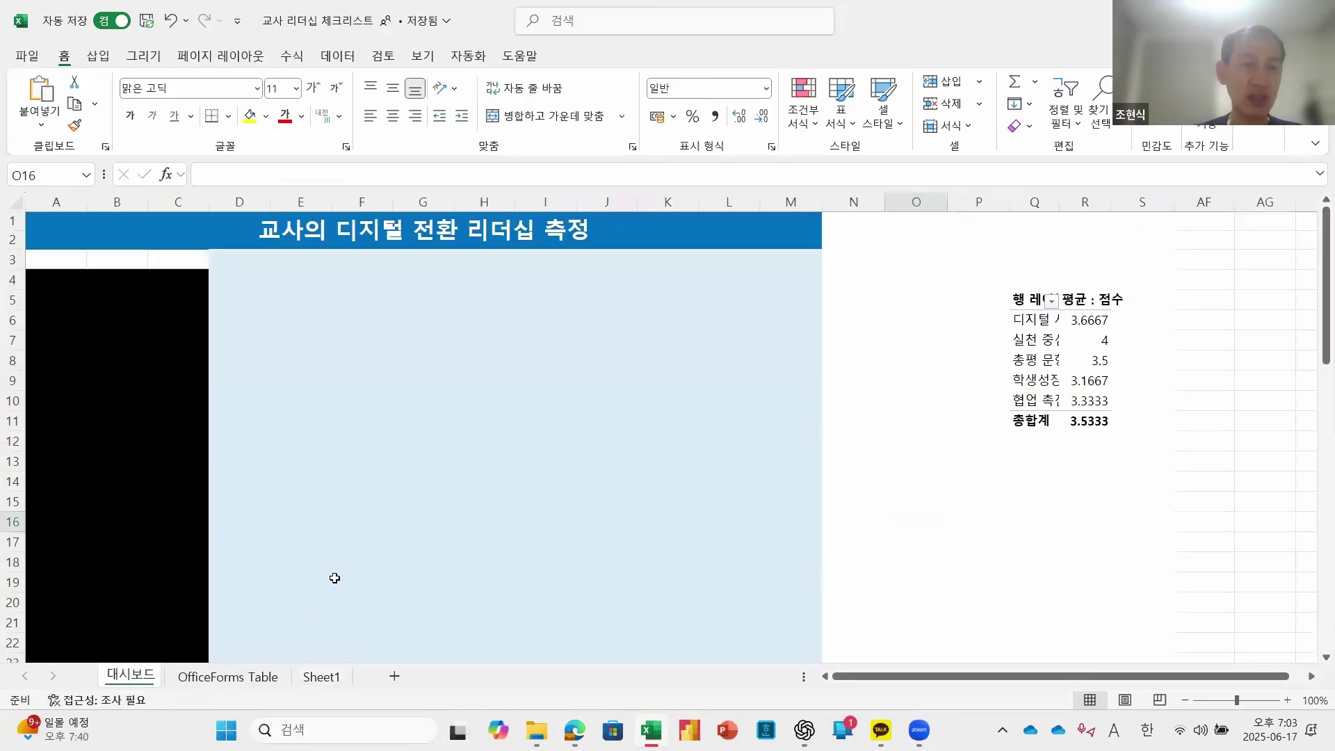
click(228, 676)
scroll(335, 578, down, 3)
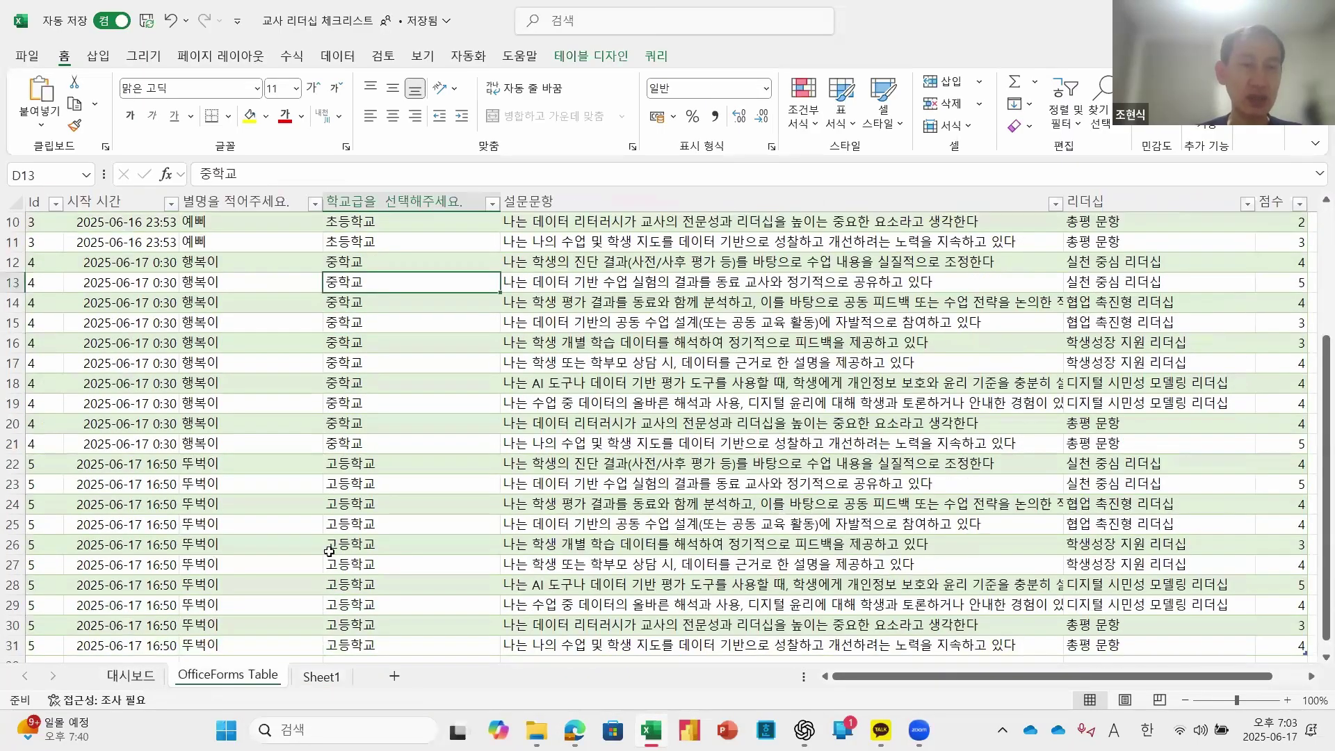
scroll(389, 529, up, 3)
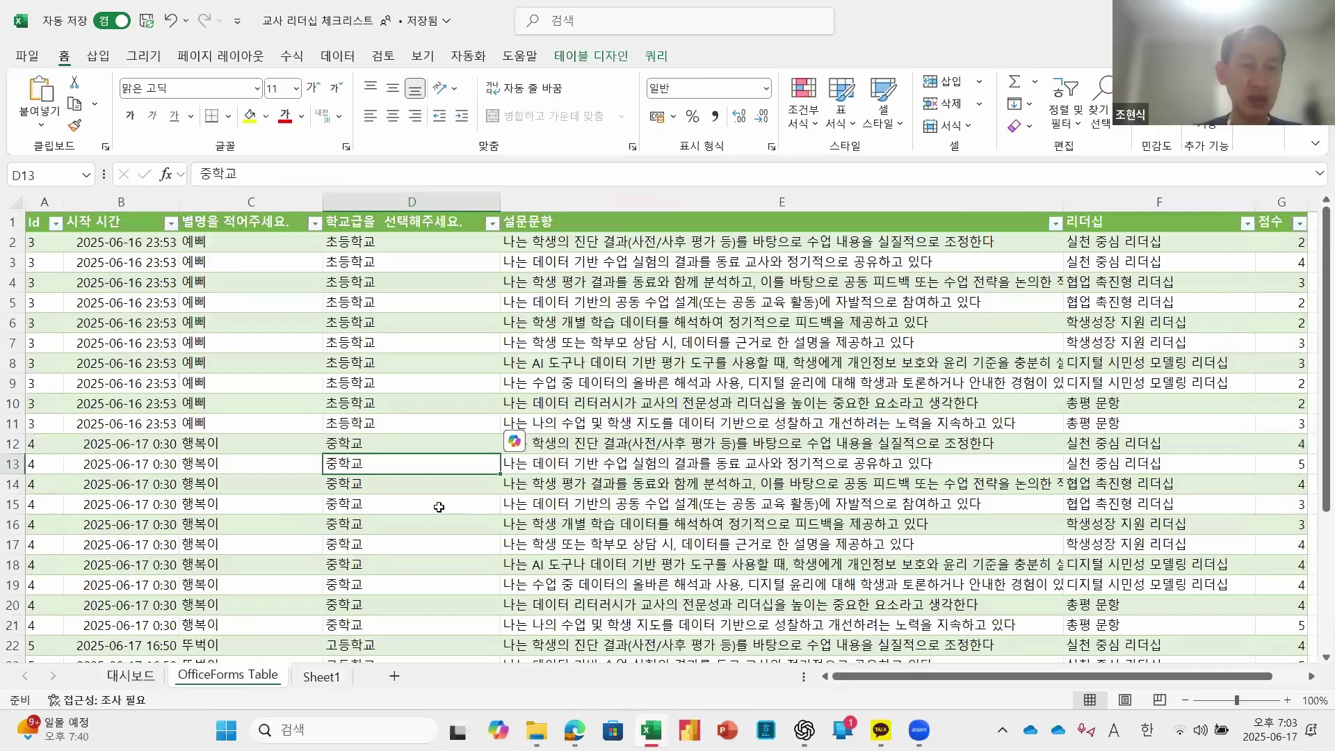
Step: Refresh the query table on the OfficeForms Table sheet and look through its rows for the 테스트 response
click(414, 346)
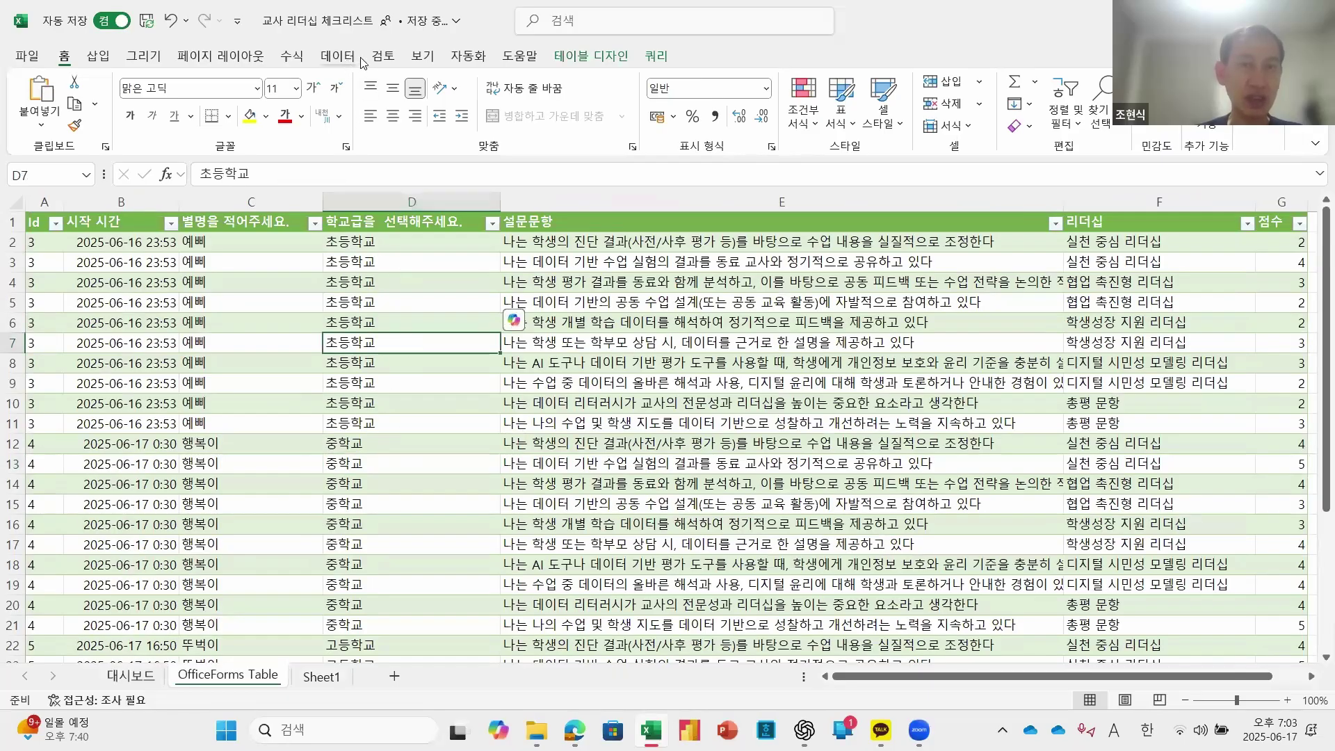
click(611, 57)
click(360, 109)
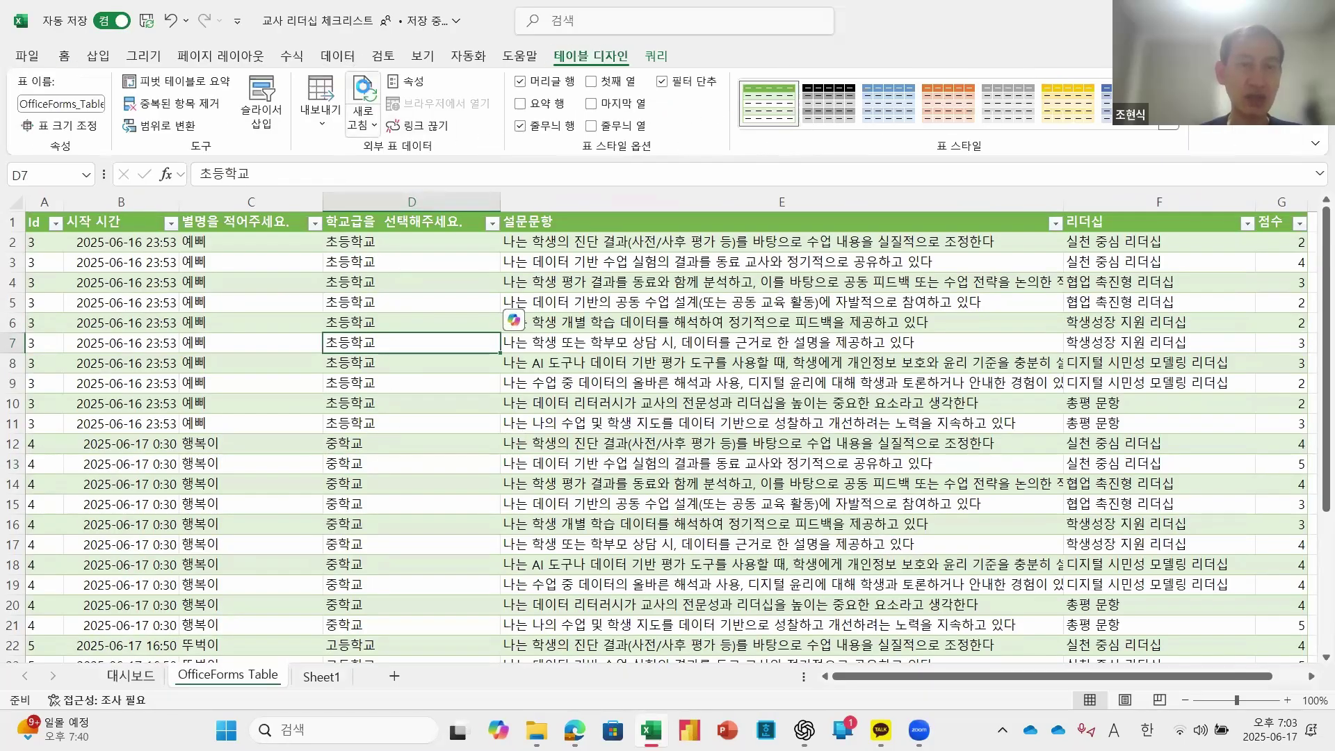
scroll(354, 400, down, 6)
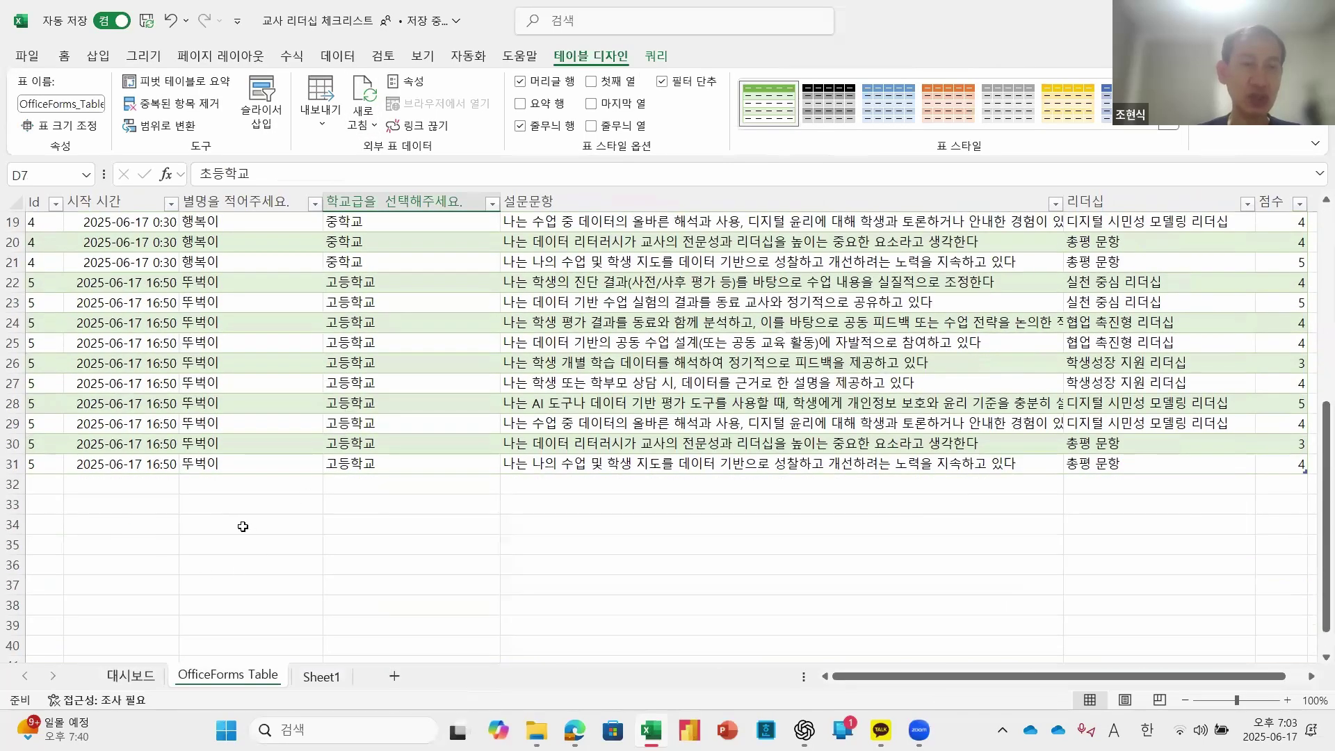
scroll(267, 483, down, 2)
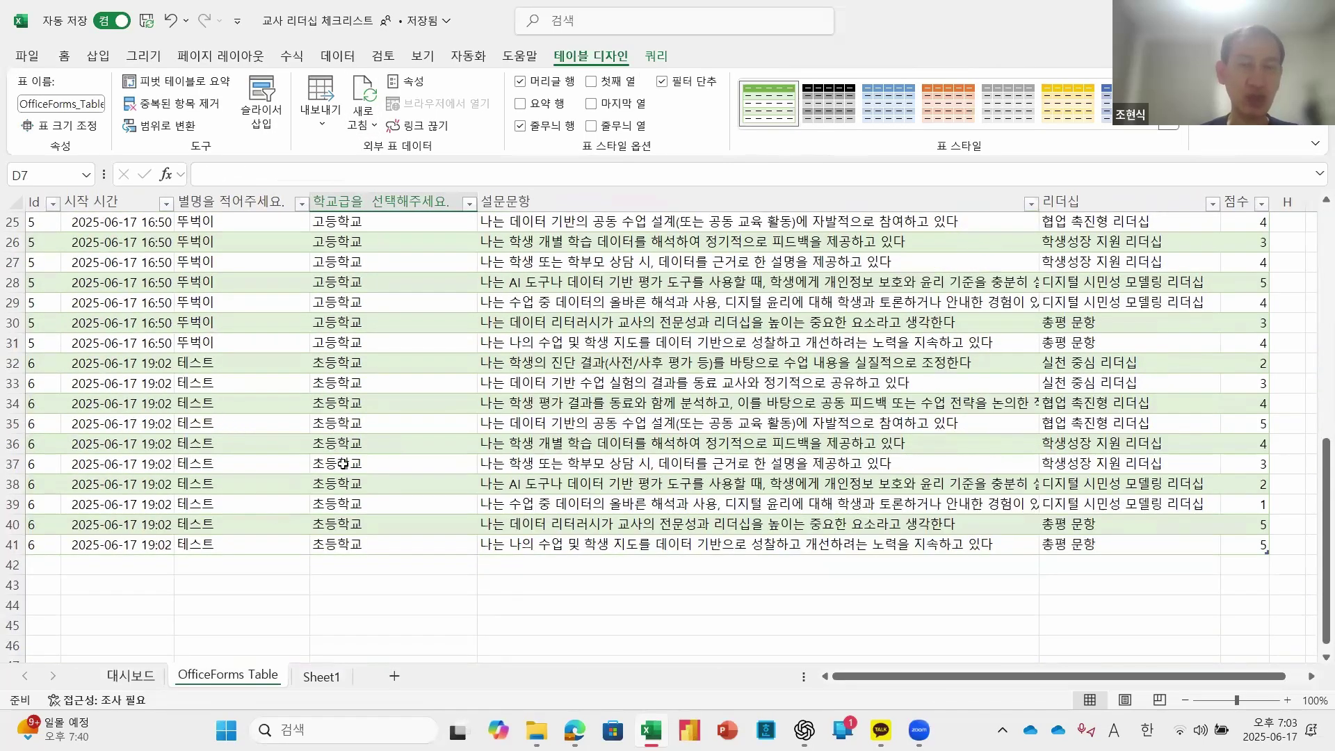
scroll(343, 464, up, 3)
scroll(344, 464, up, 5)
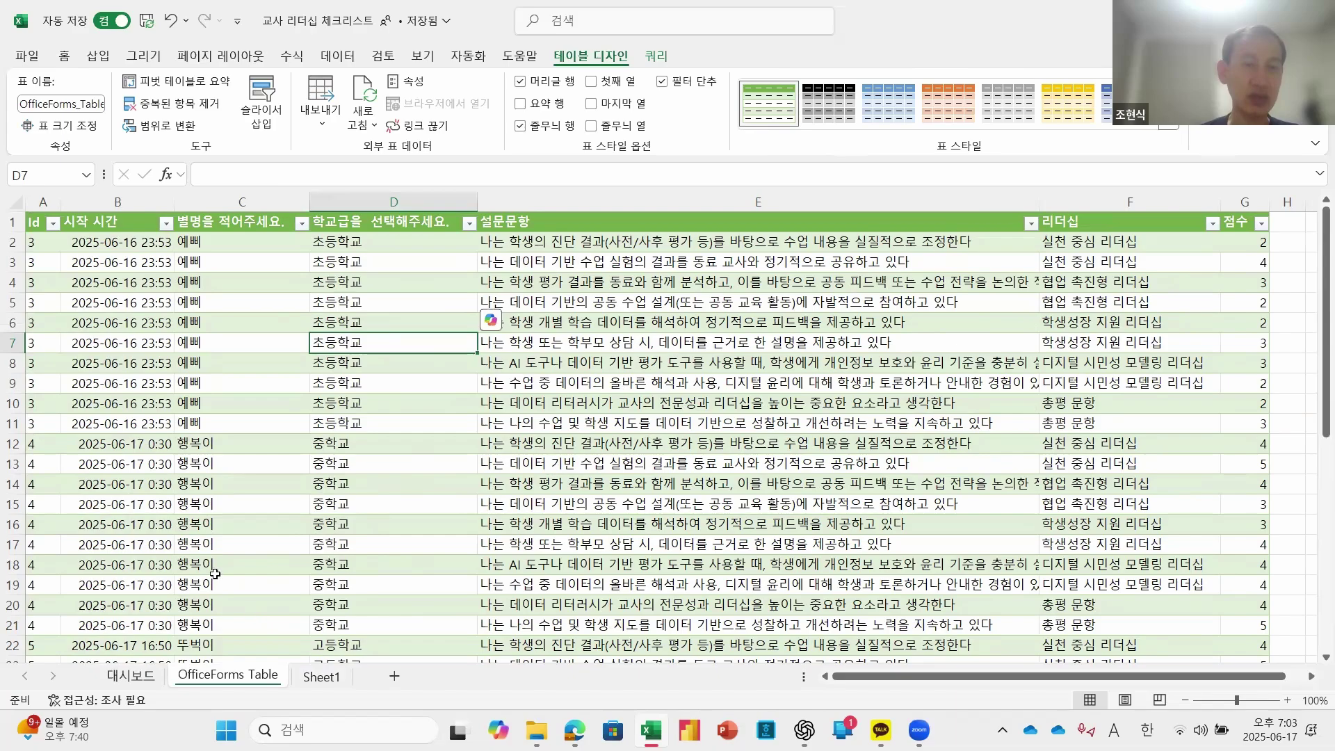
Step: Refresh the average score pivot table on the 대시보드 sheet, declining to replace overlapping data for 피벗 테이블3
click(130, 676)
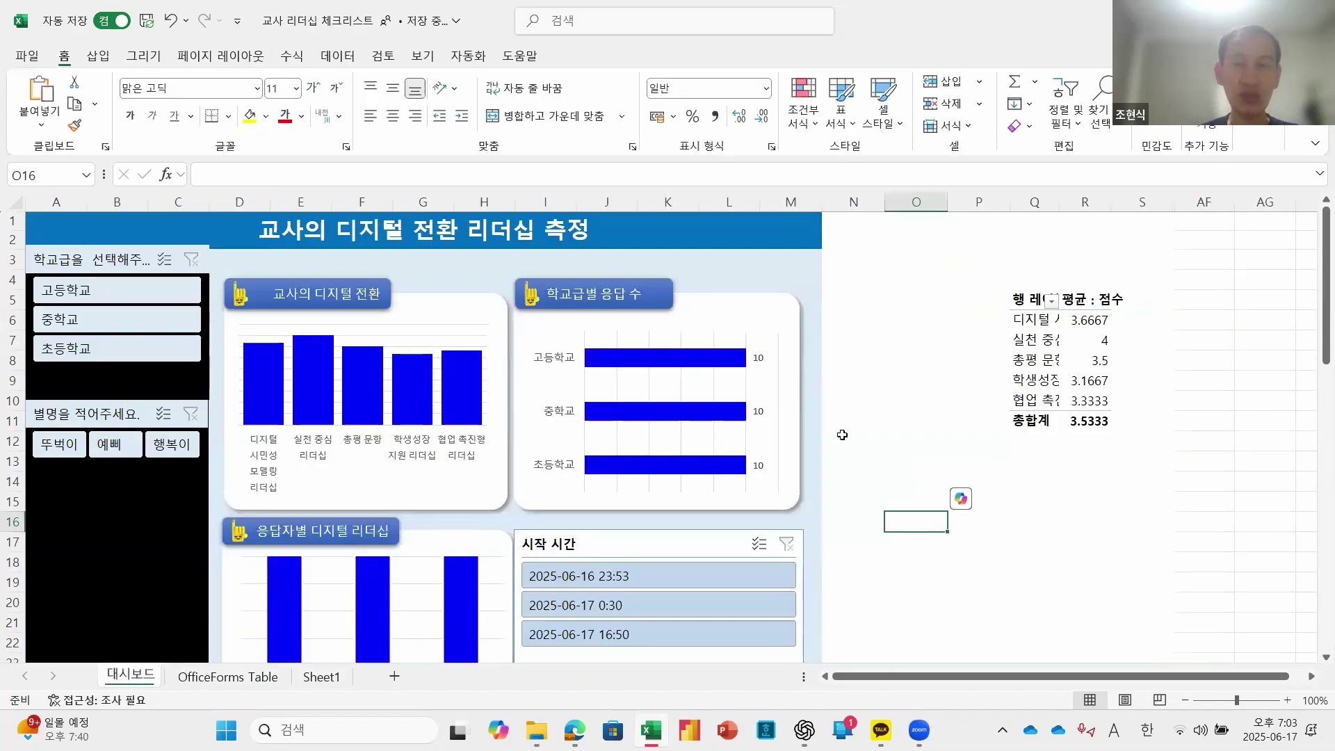
click(1076, 363)
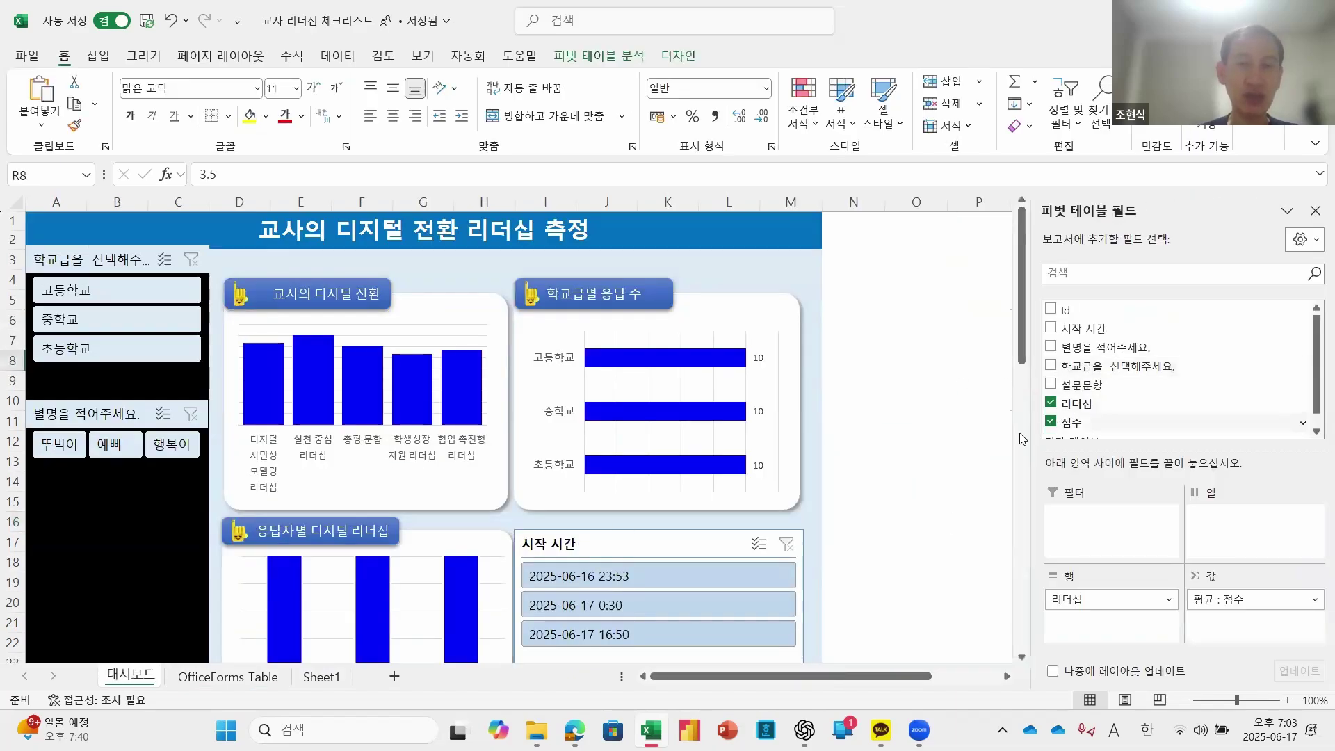
click(1316, 211)
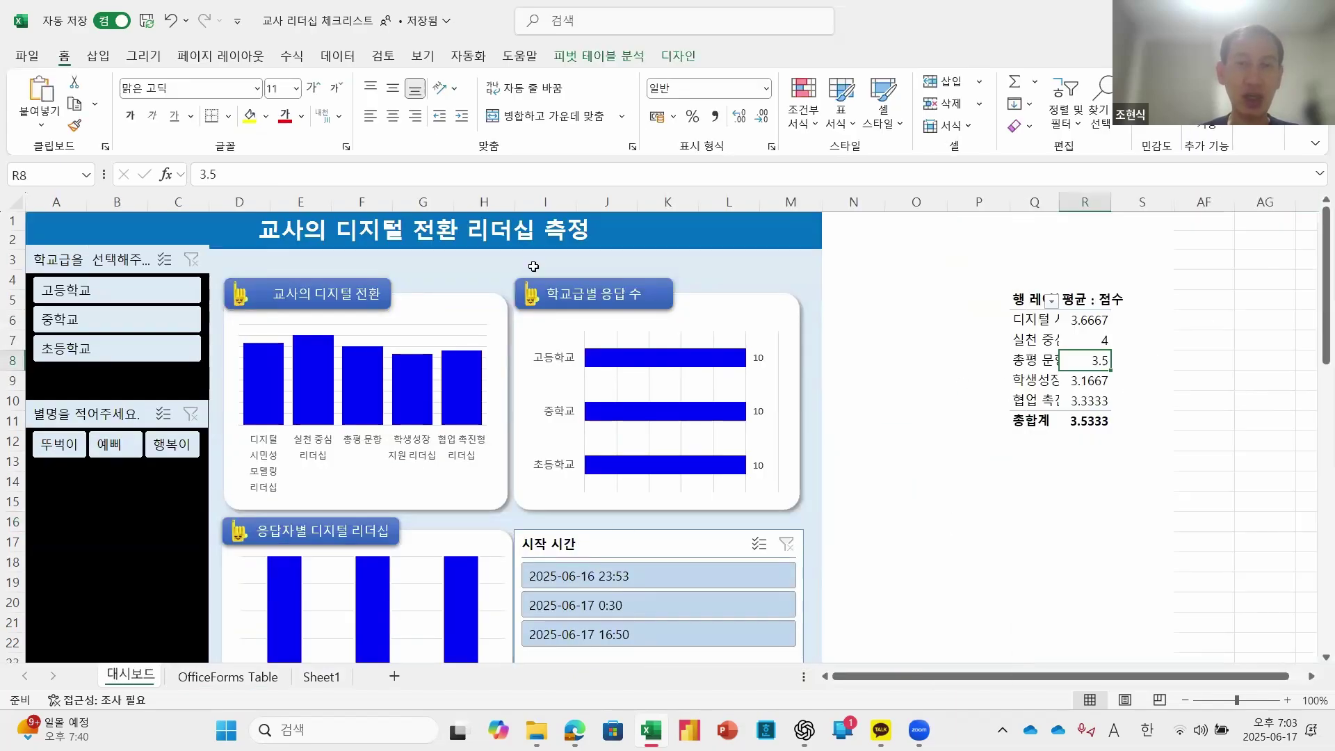
click(603, 58)
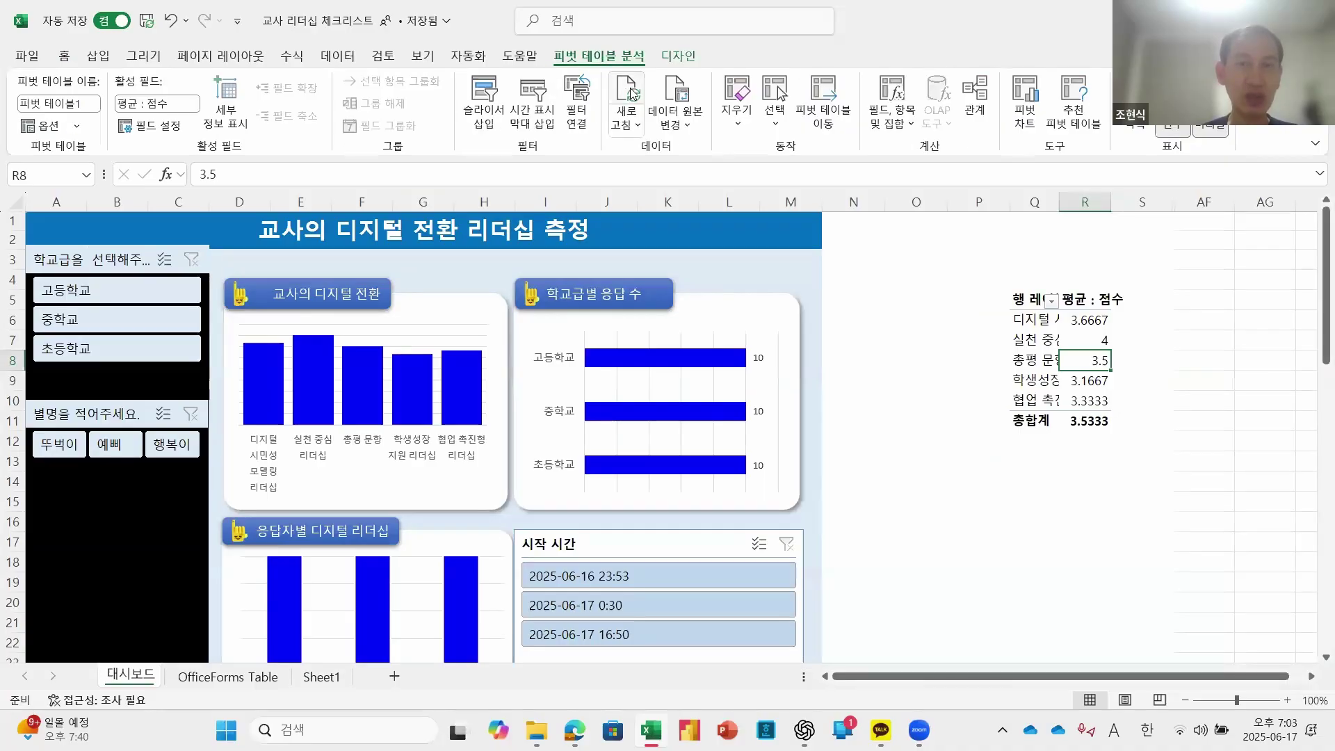
click(630, 88)
click(683, 414)
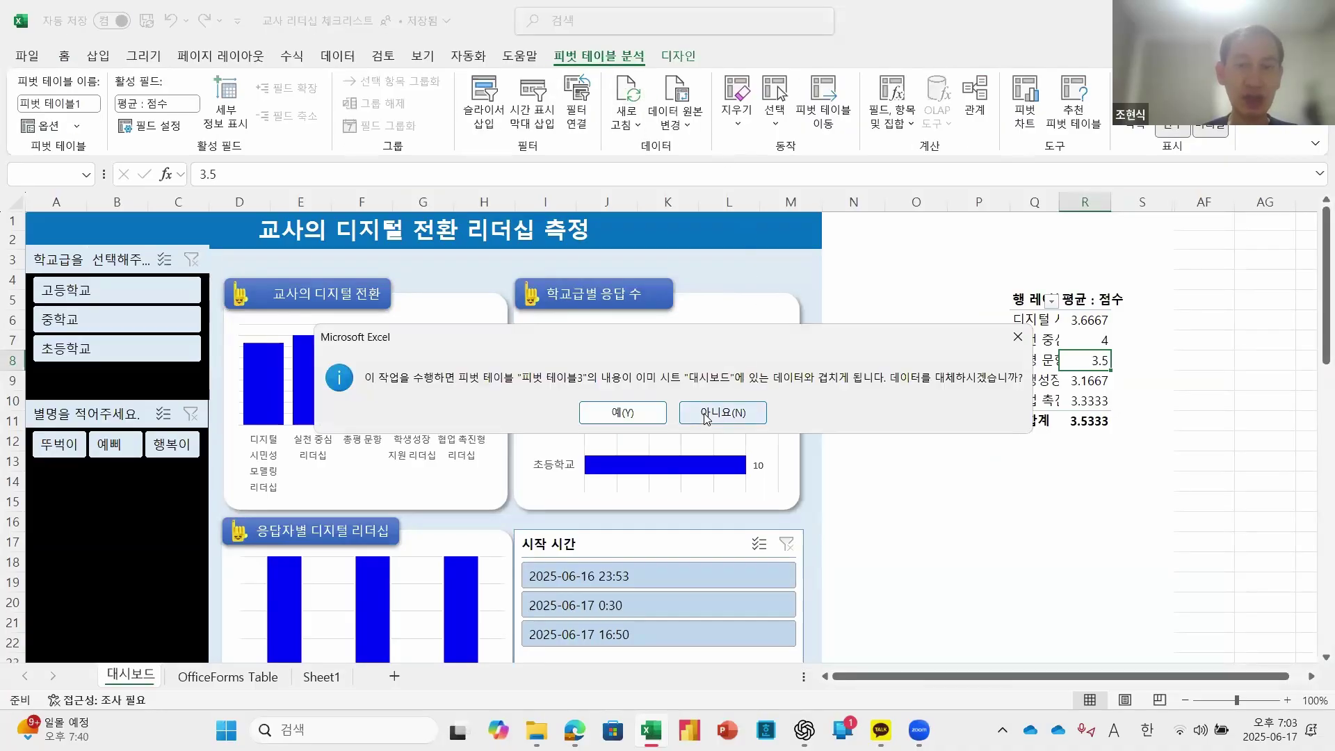
click(721, 417)
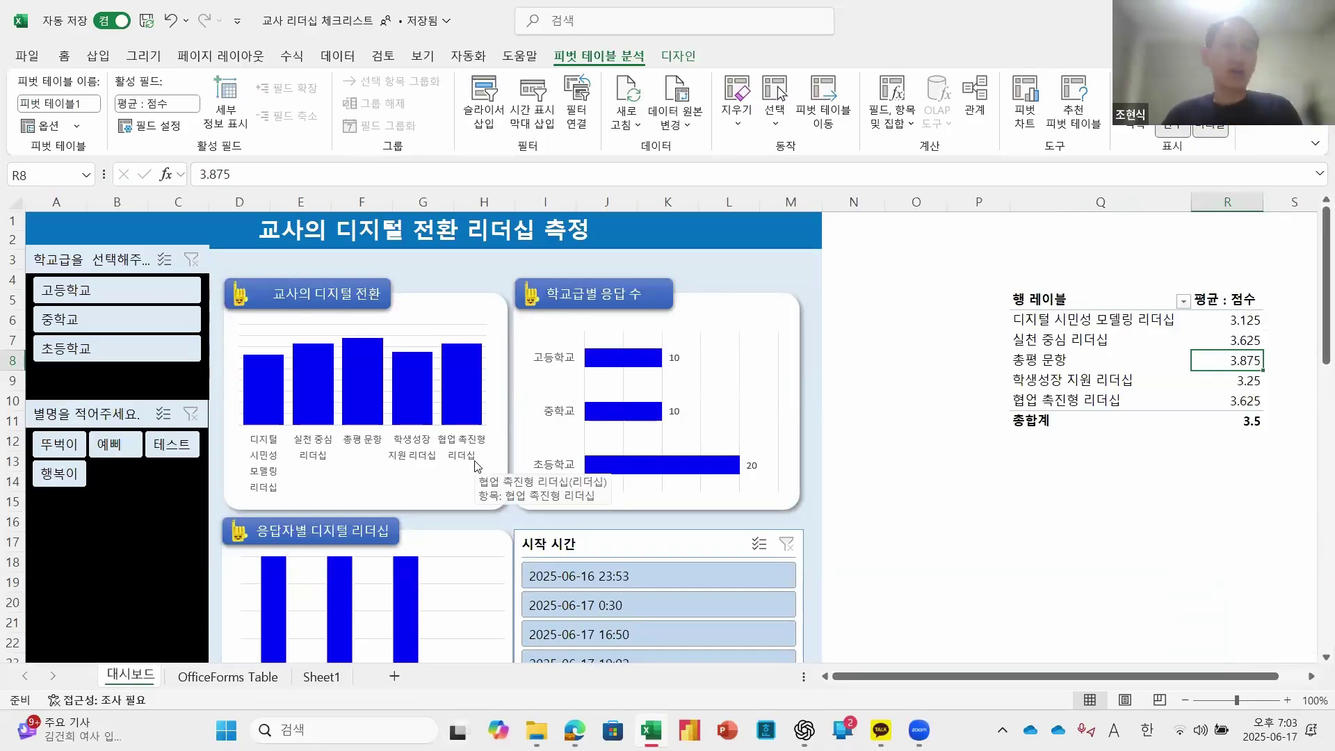
Step: Examine the refreshed dashboard charts and slicers and compare them with the response rows in Sheet1
scroll(701, 478, down, 2)
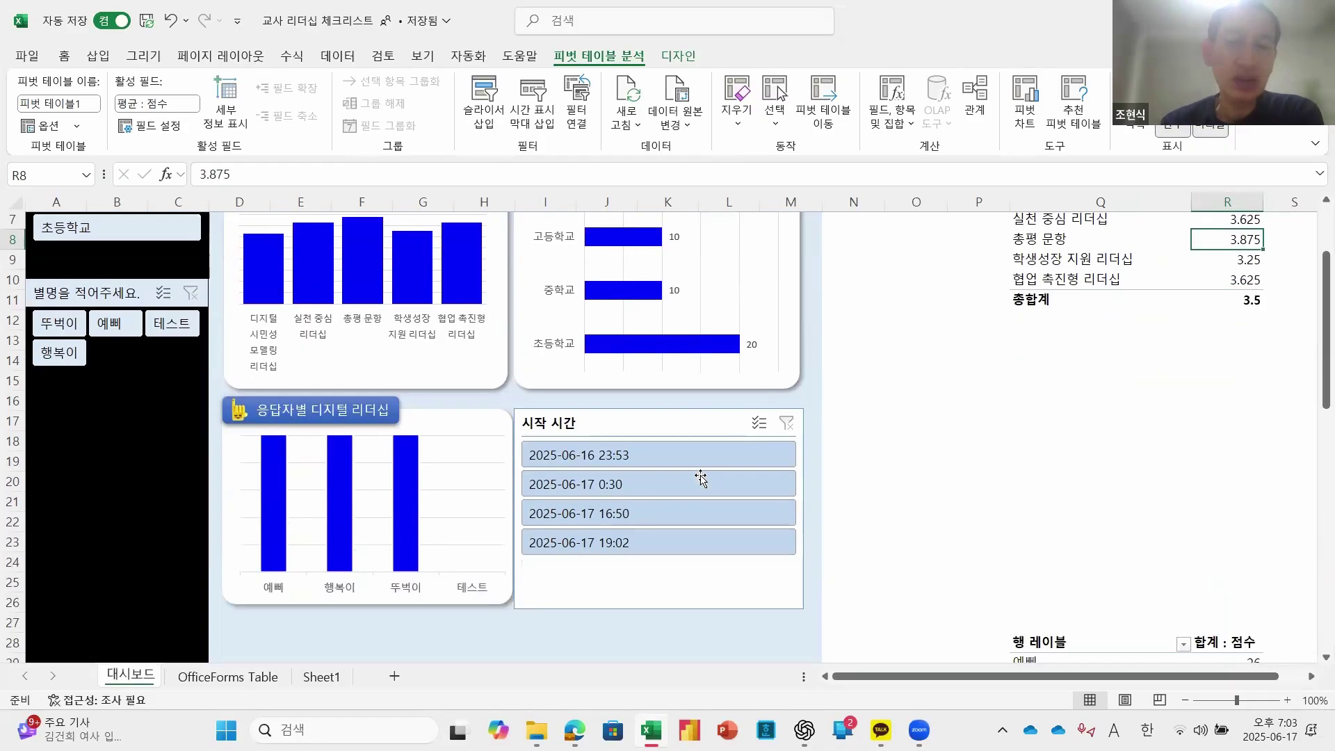
scroll(701, 479, up, 1)
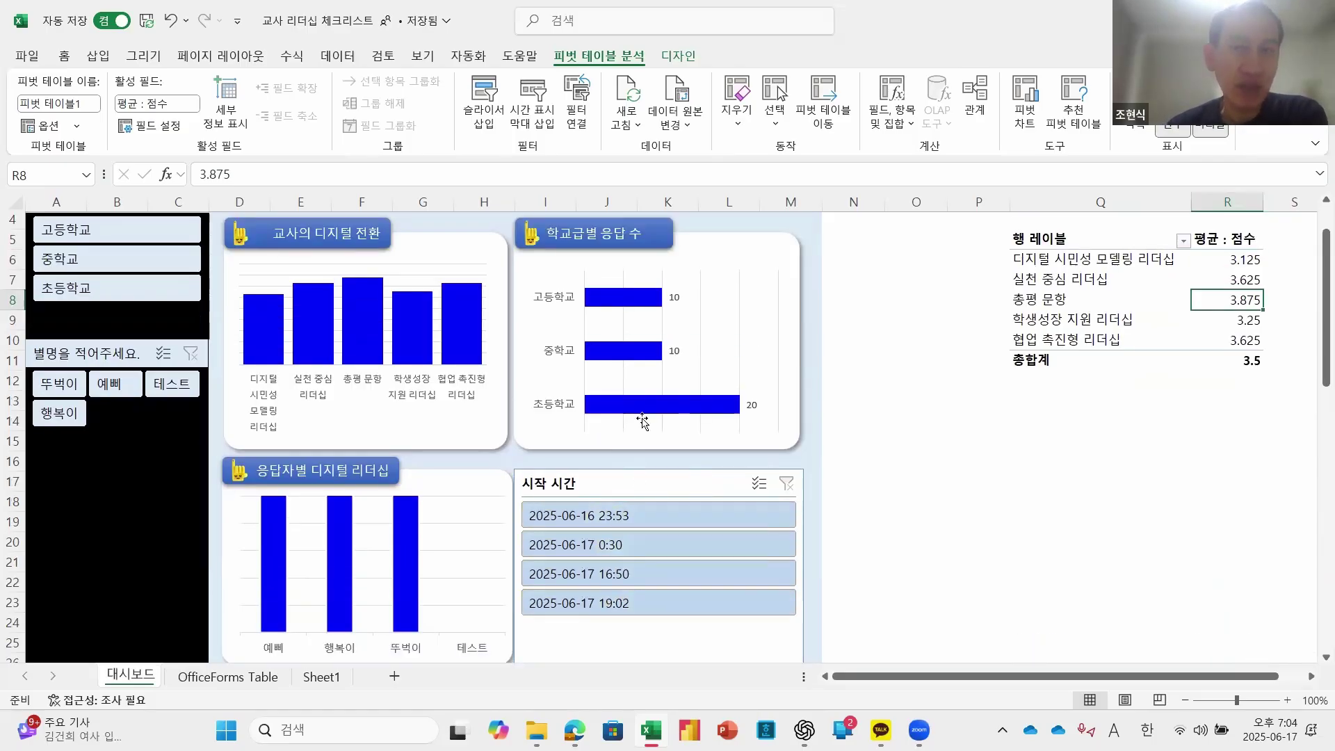
click(328, 679)
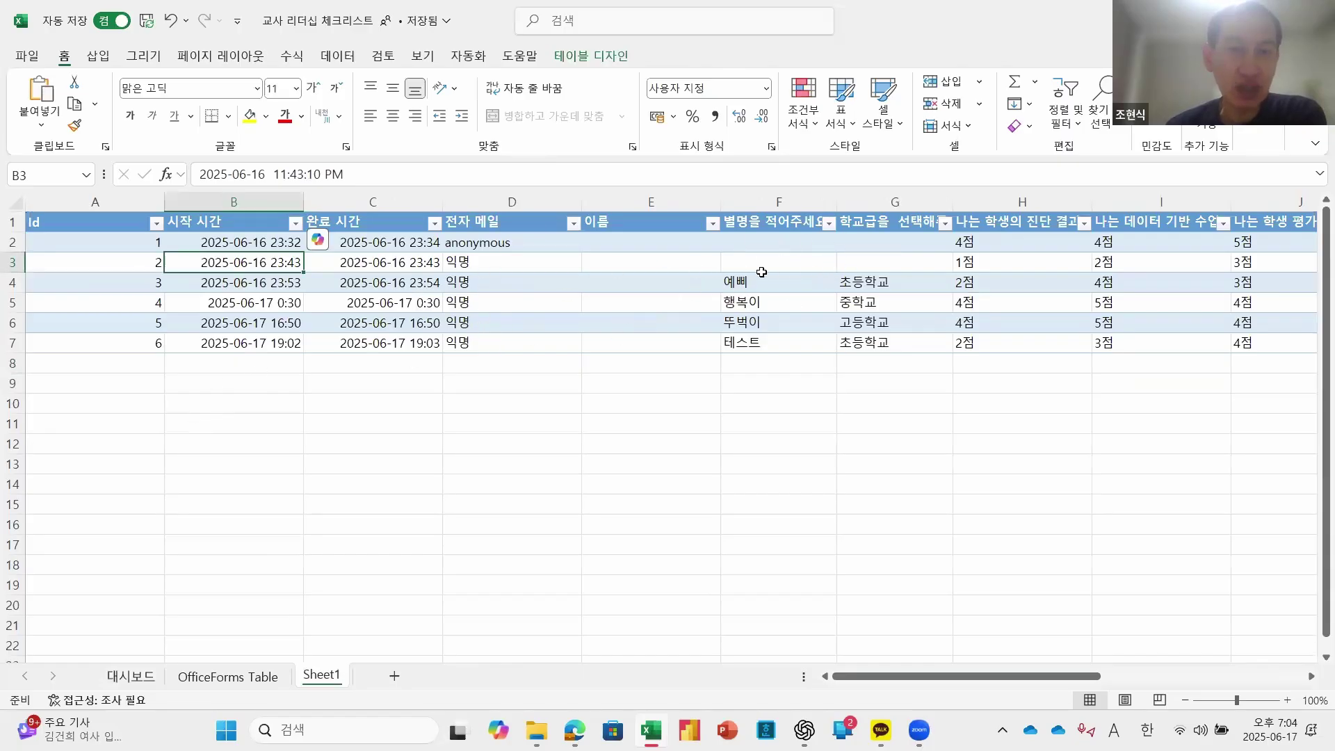
click(130, 677)
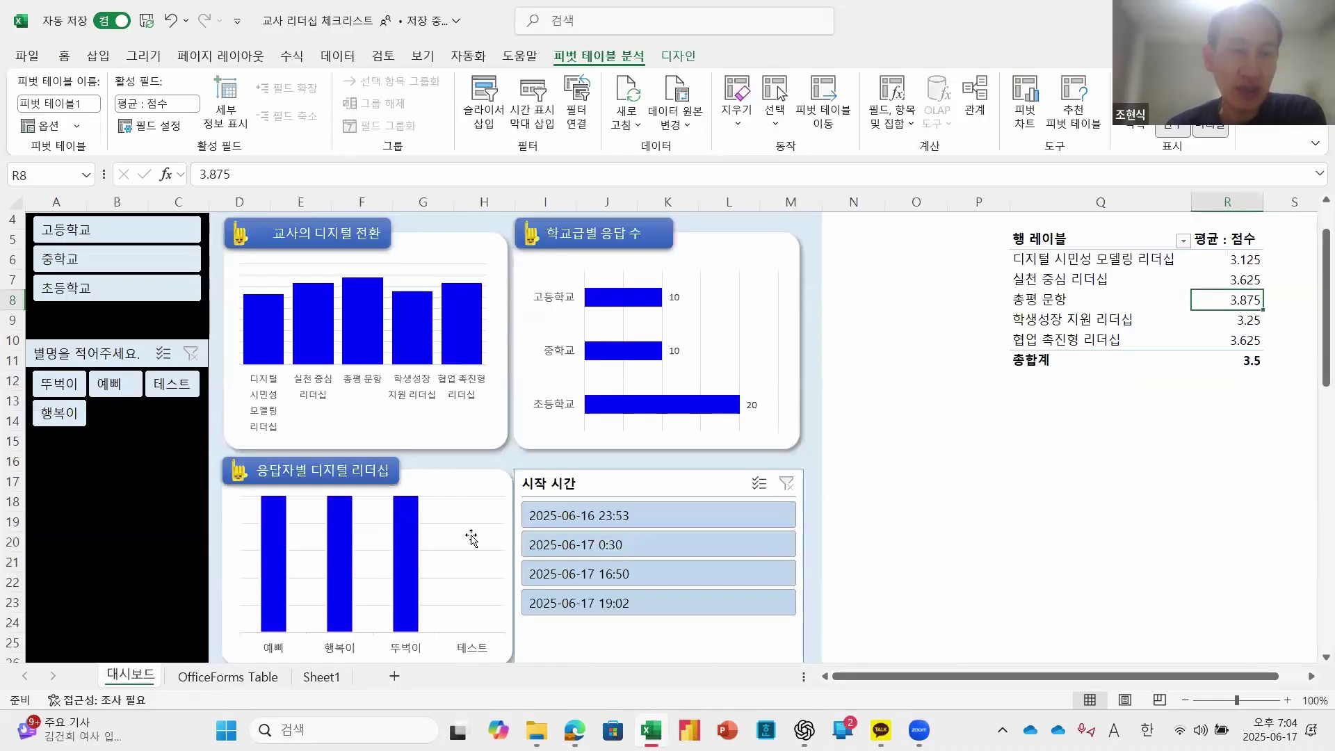
scroll(471, 539, down, 1)
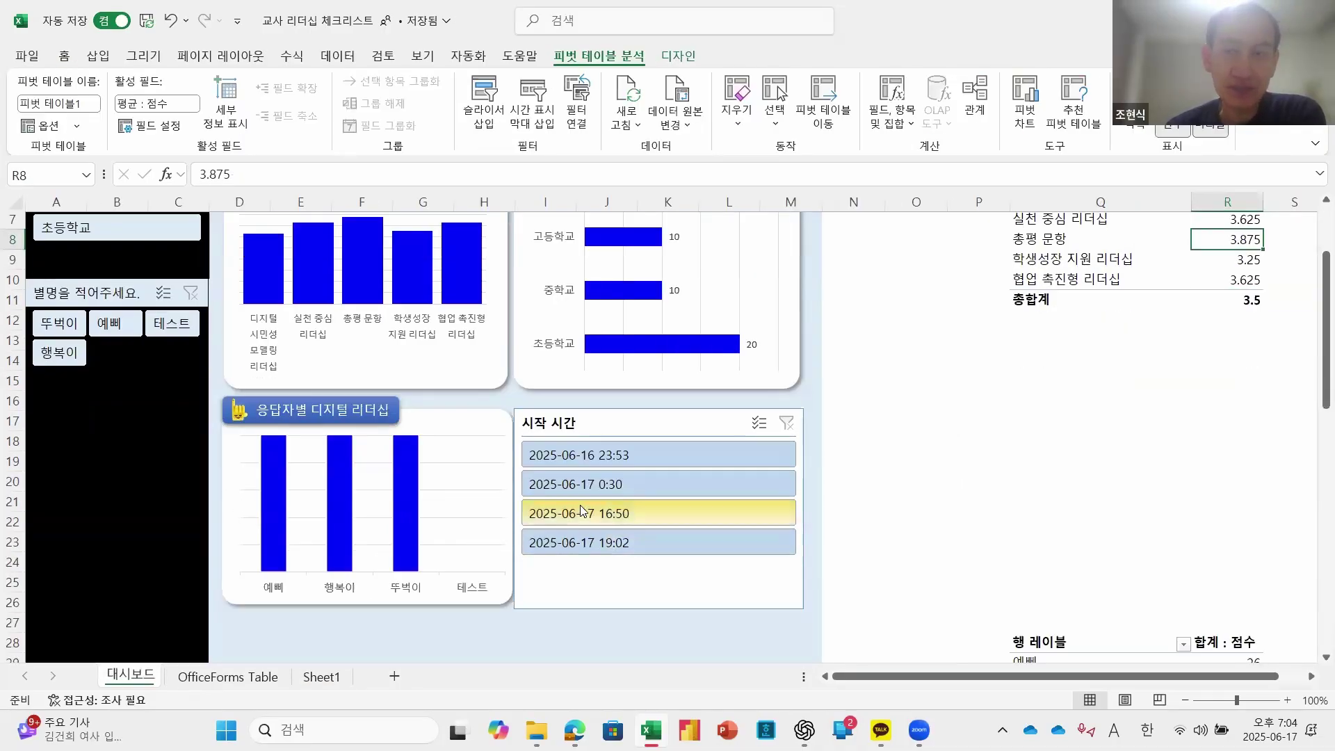
scroll(580, 505, up, 1)
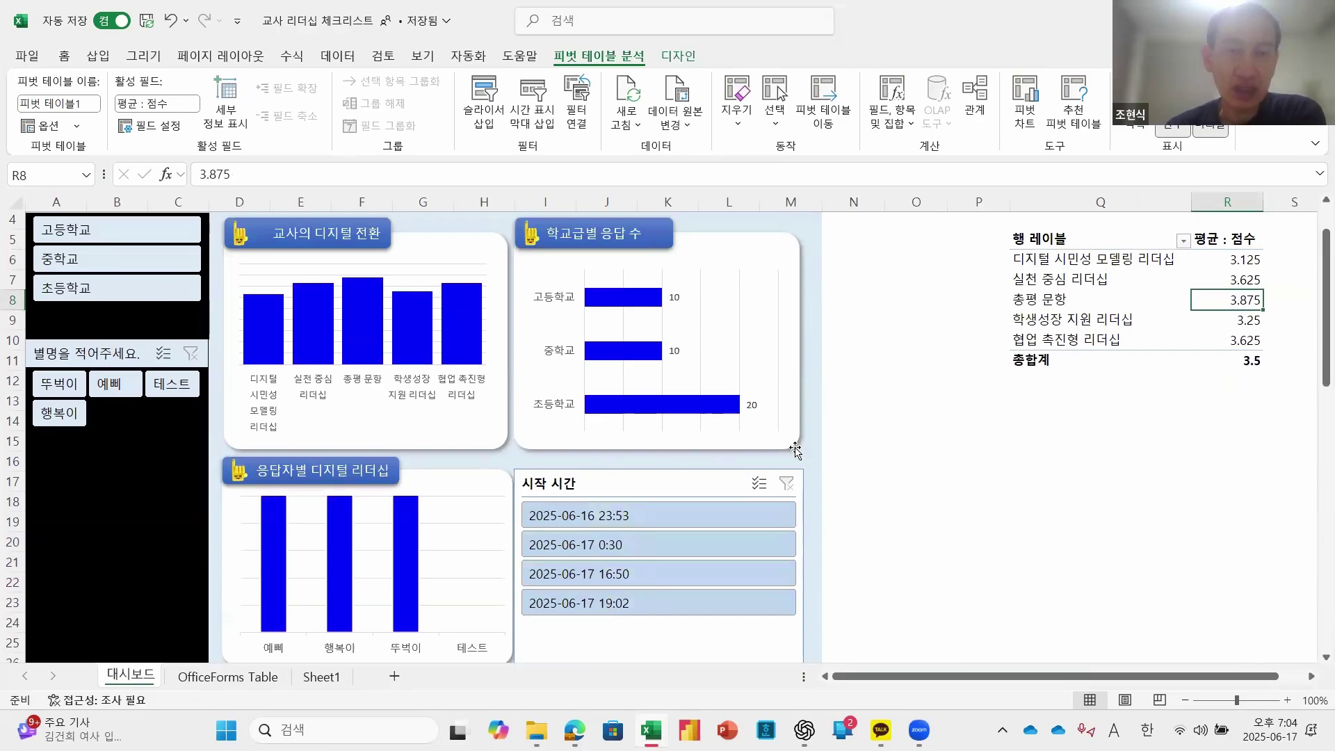
Step: Filter the dashboard by the nickname 테스트 and clear that filter again
click(169, 388)
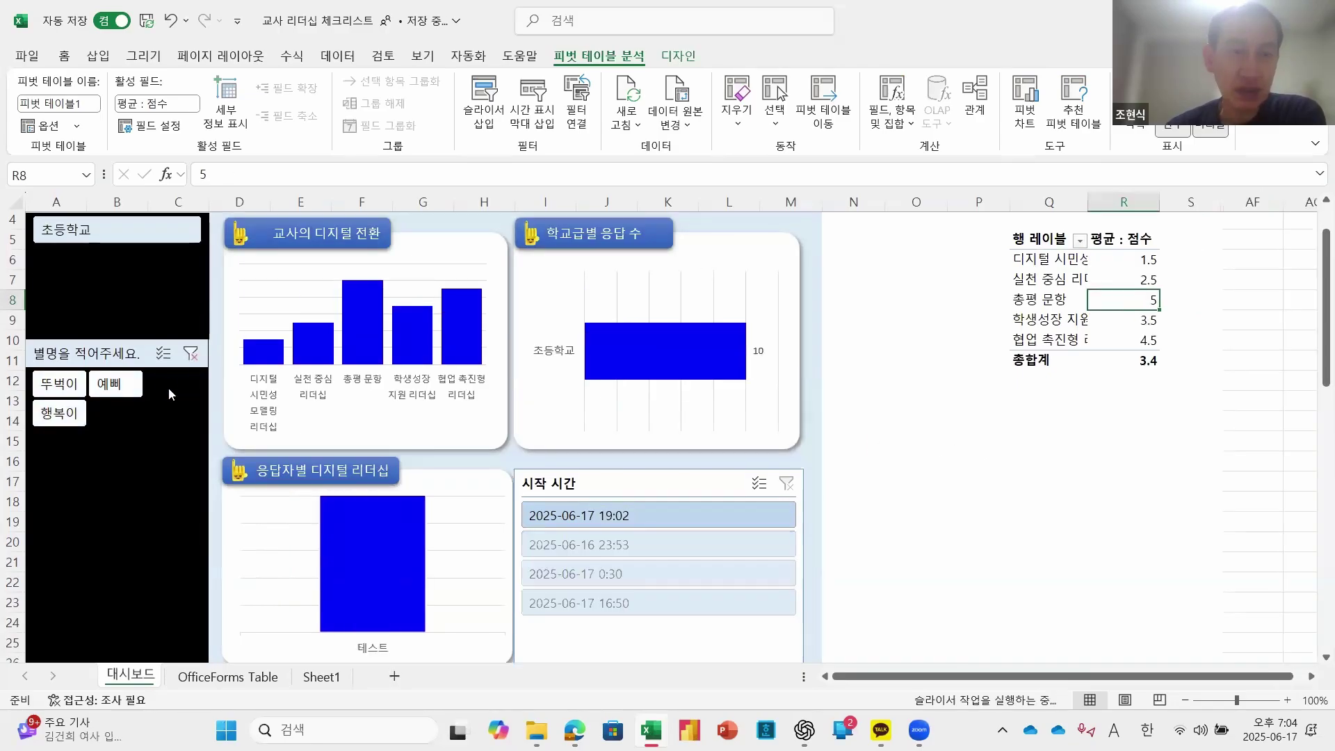
click(192, 354)
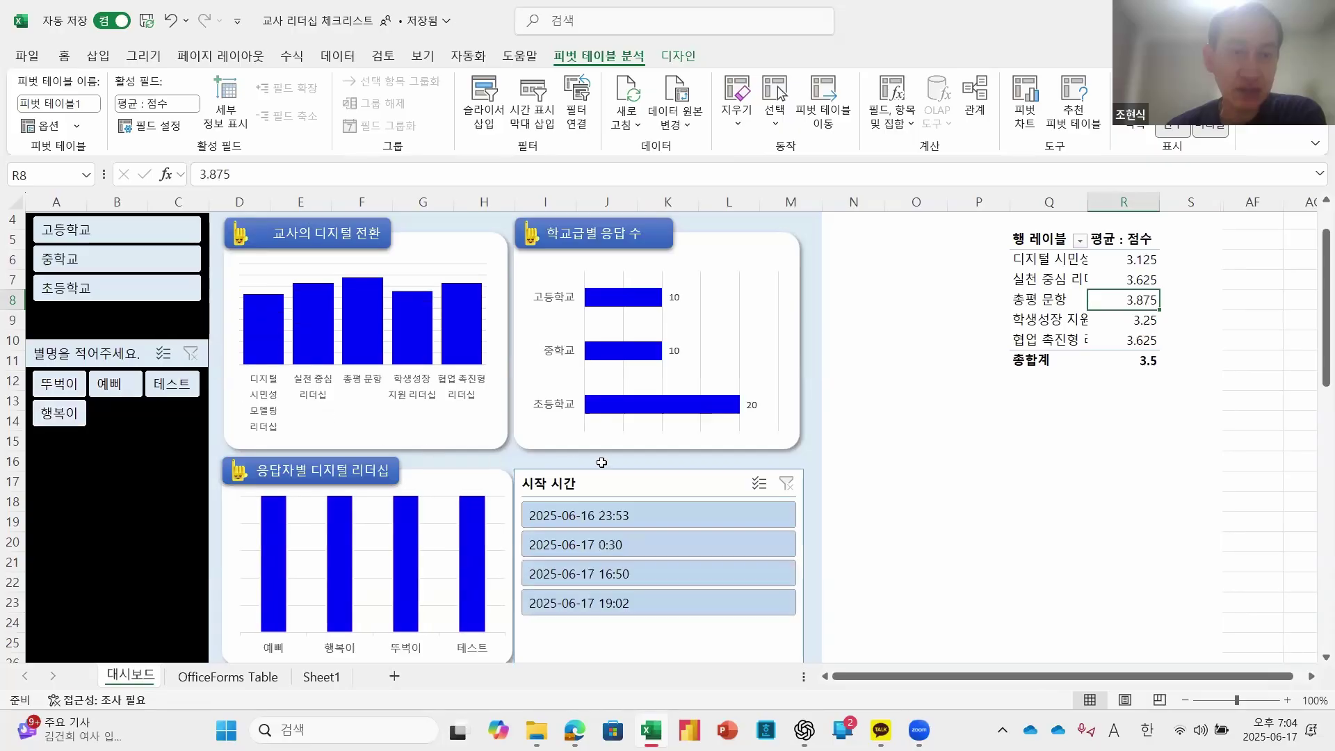
scroll(874, 440, up, 1)
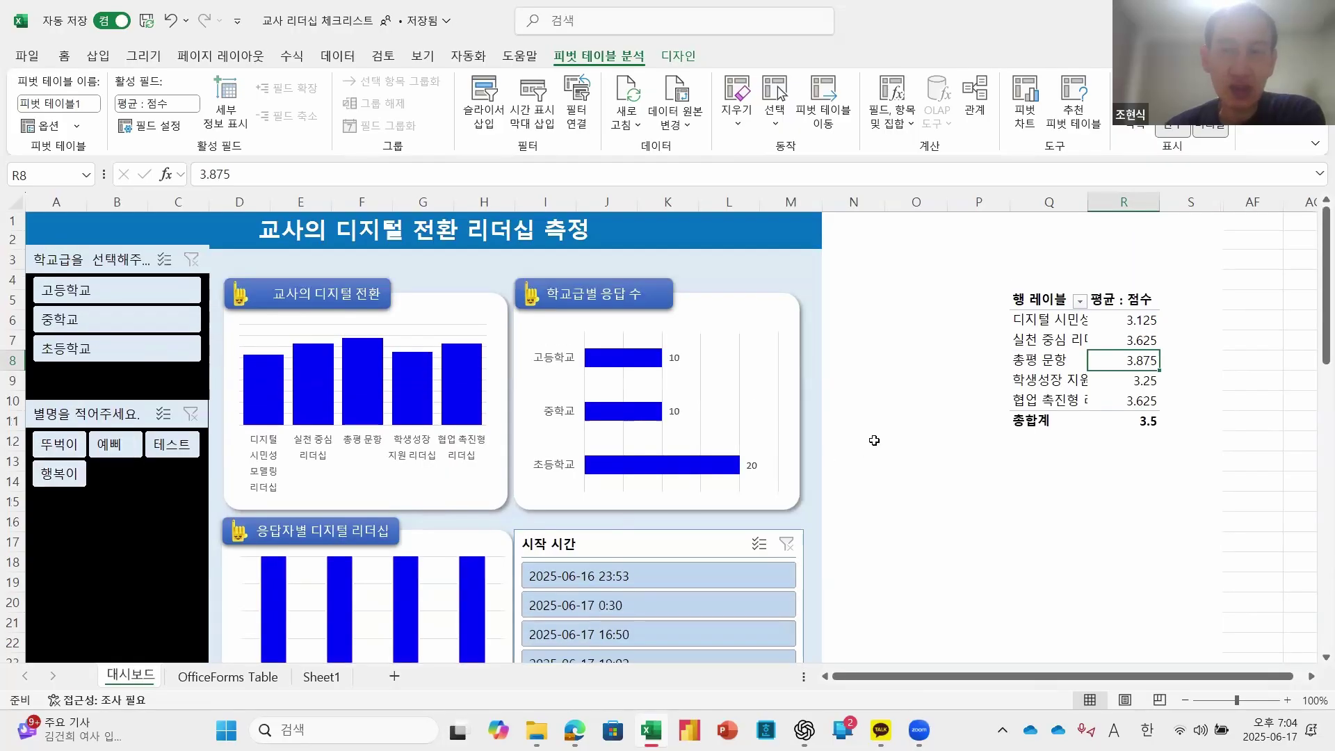
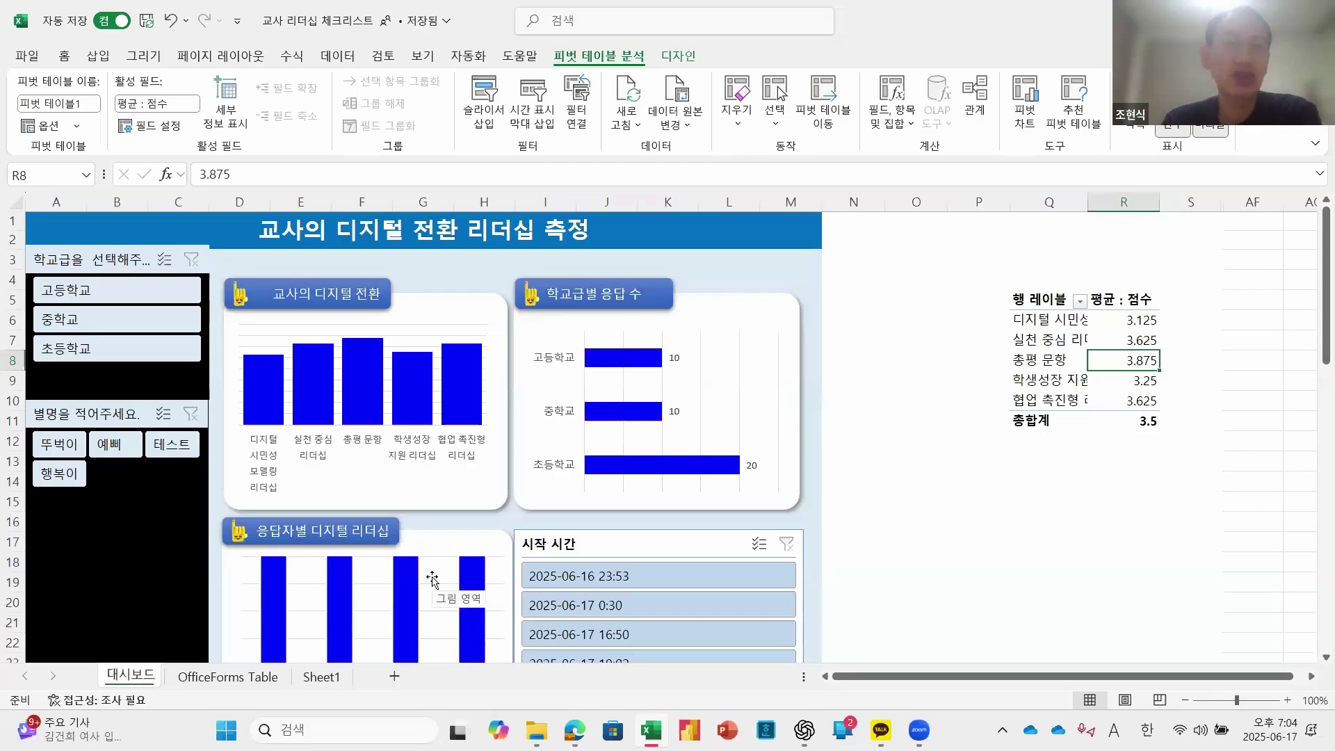
Step: Examine the response rows on the OfficeForms Table sheet from the first entry through the 테스트 entries
mouse_move(537, 730)
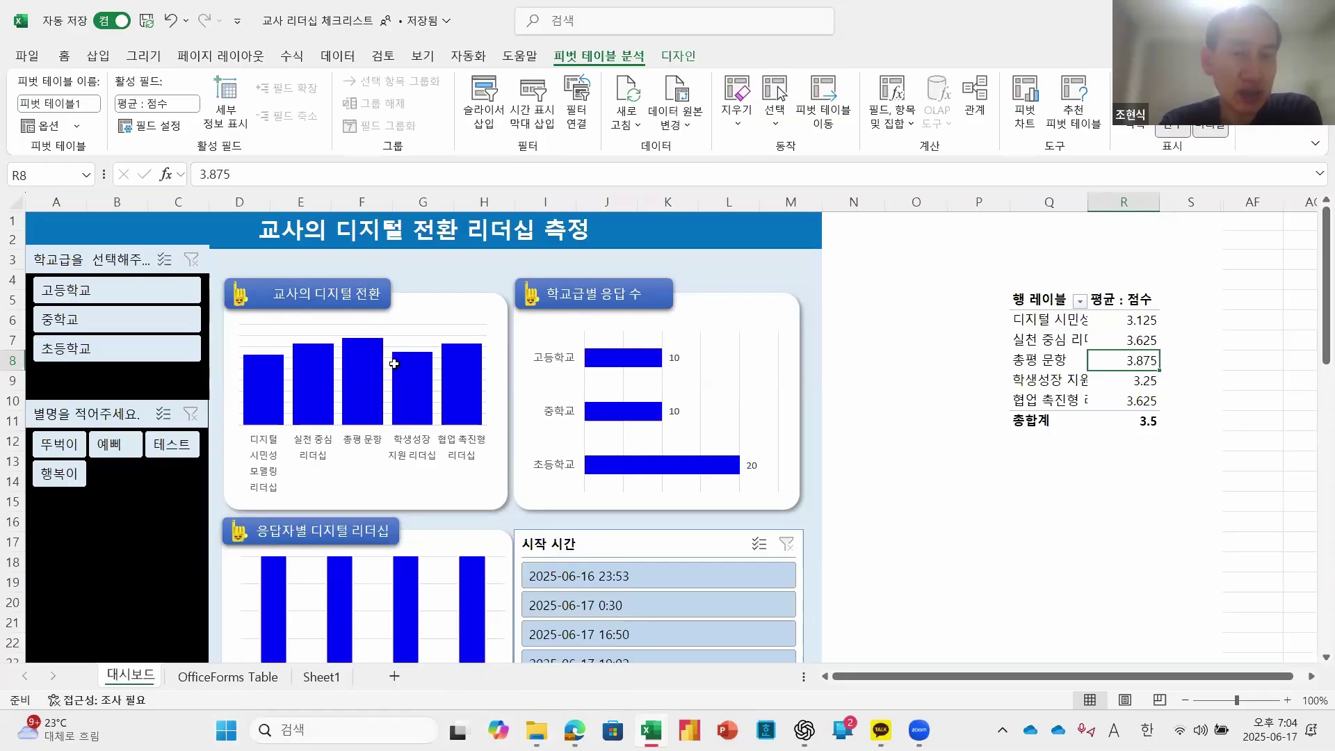
key(ctrl+Page_Down)
scroll(432, 474, down, 8)
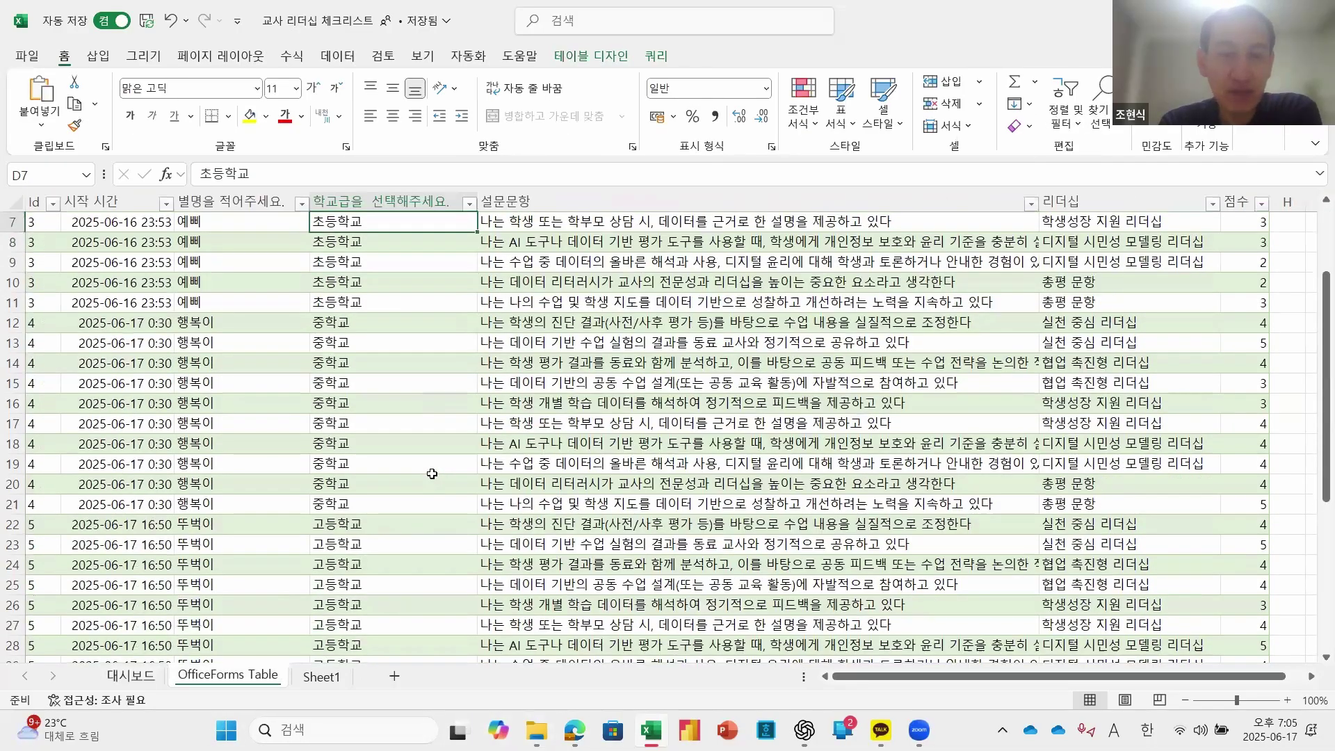
scroll(432, 474, up, 8)
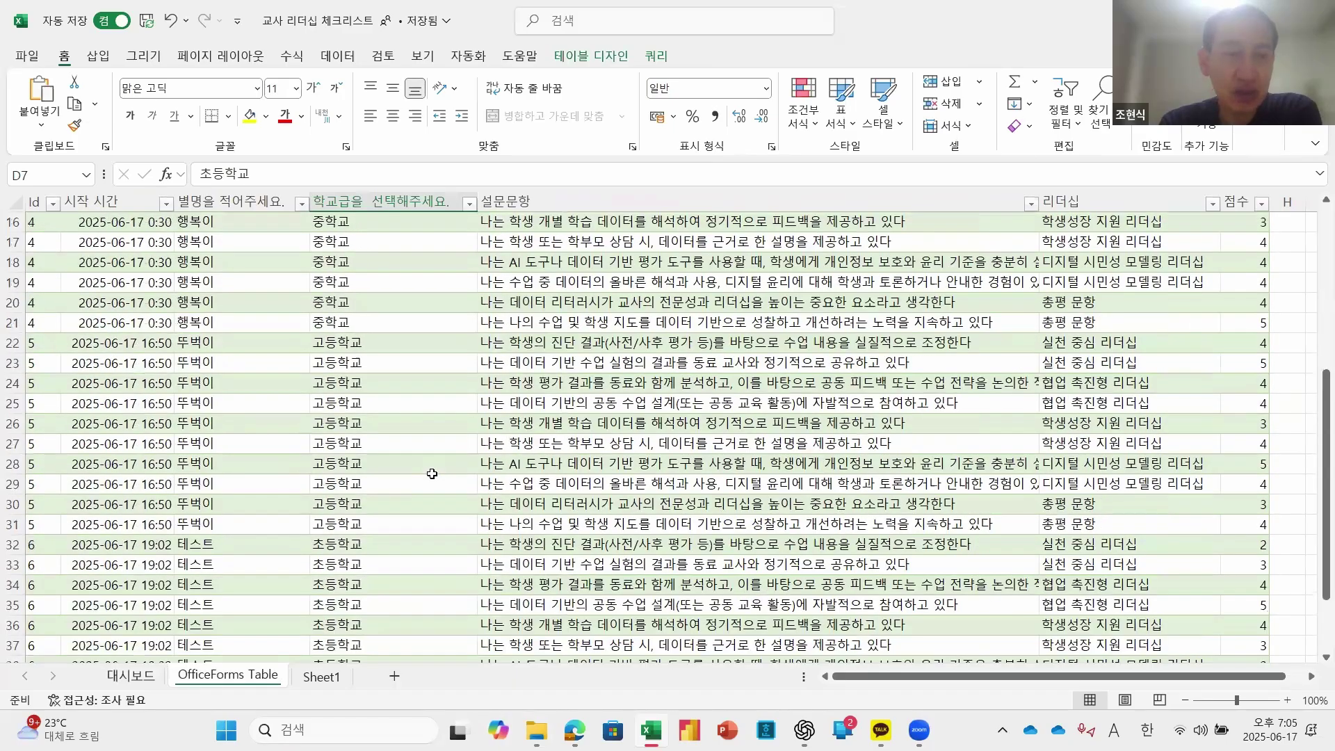
click(612, 309)
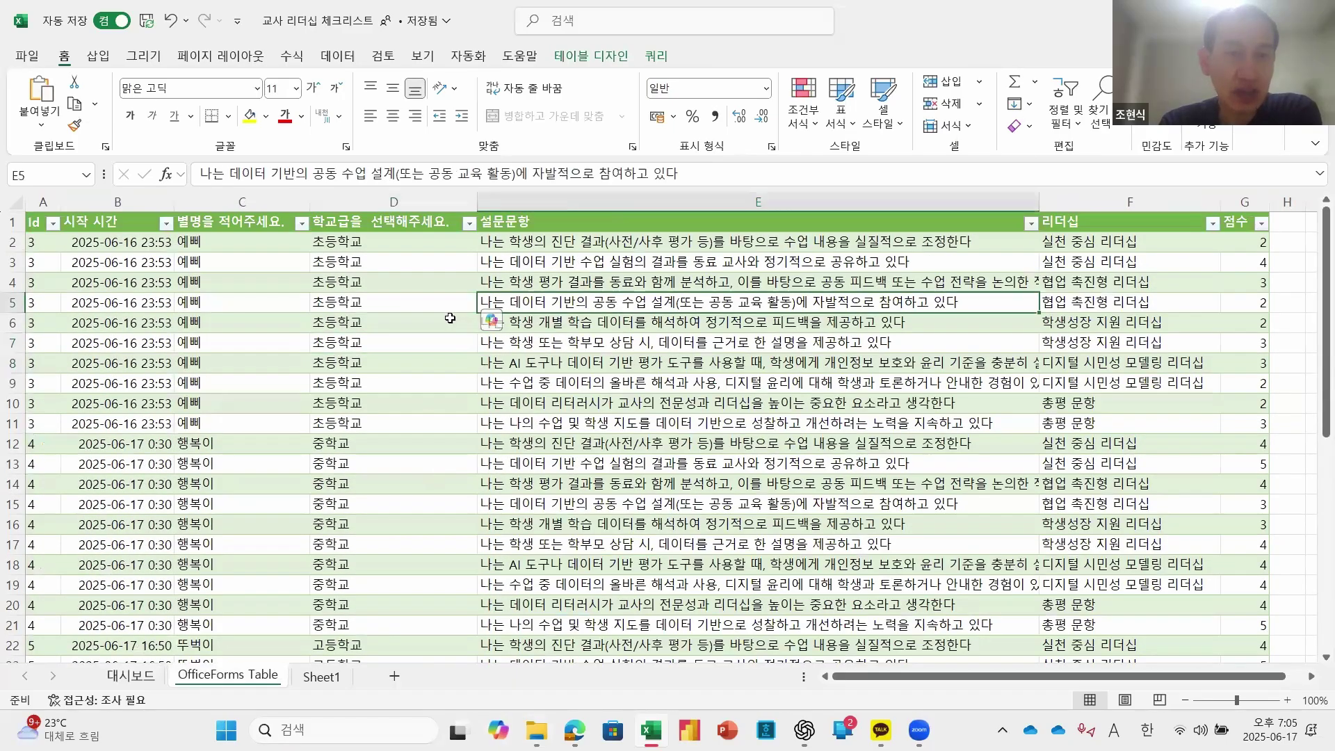
click(428, 281)
click(418, 253)
click(387, 241)
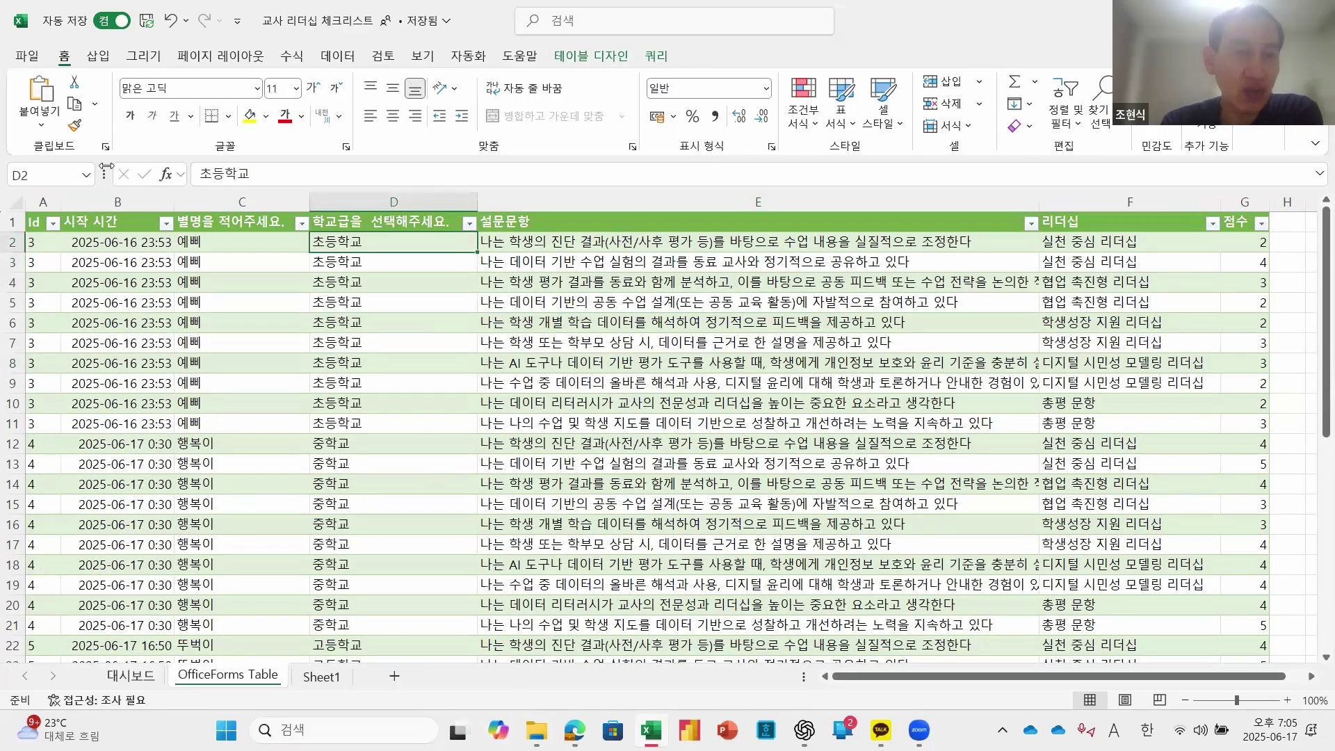
Step: Save a copy of the workbook to the OneDrive - 부산광역시교육청 folder as 교사 리더십 체크리스트2 in xlsx format
click(27, 56)
click(95, 276)
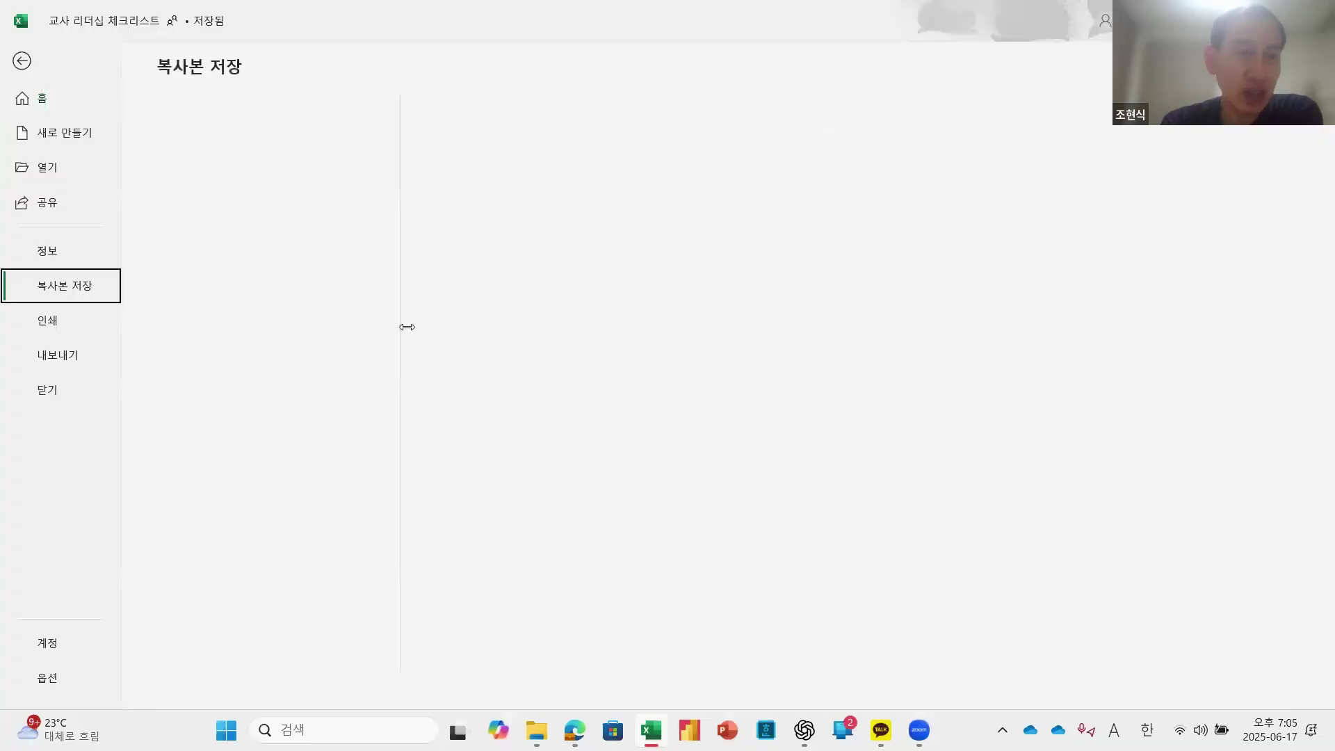
click(583, 132)
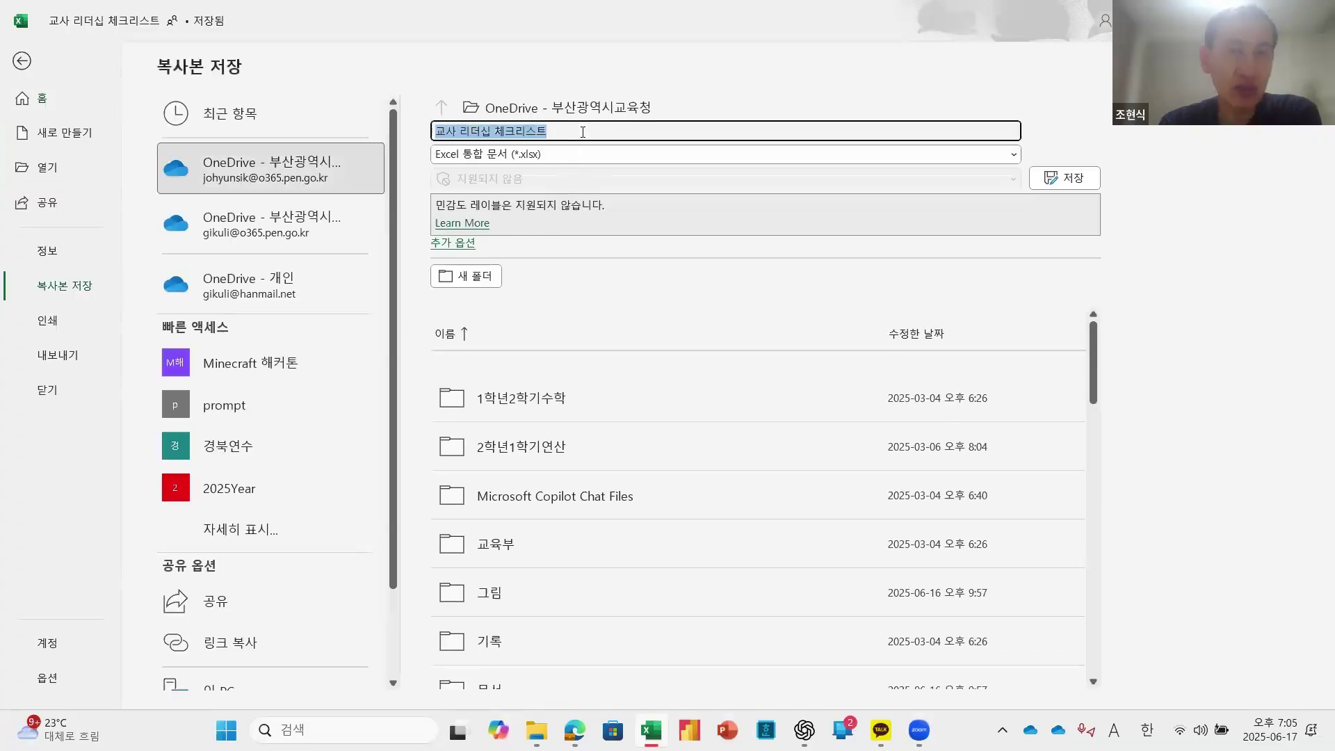
click(583, 132)
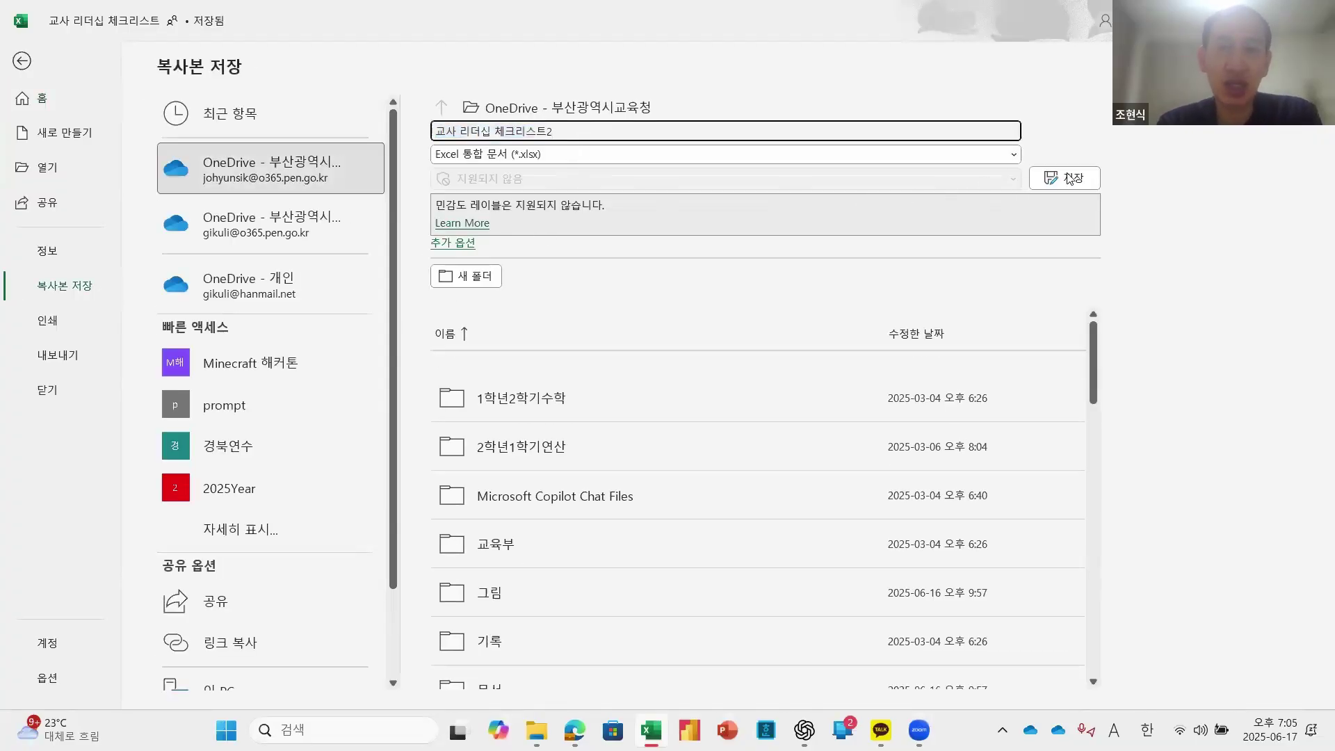
click(1070, 178)
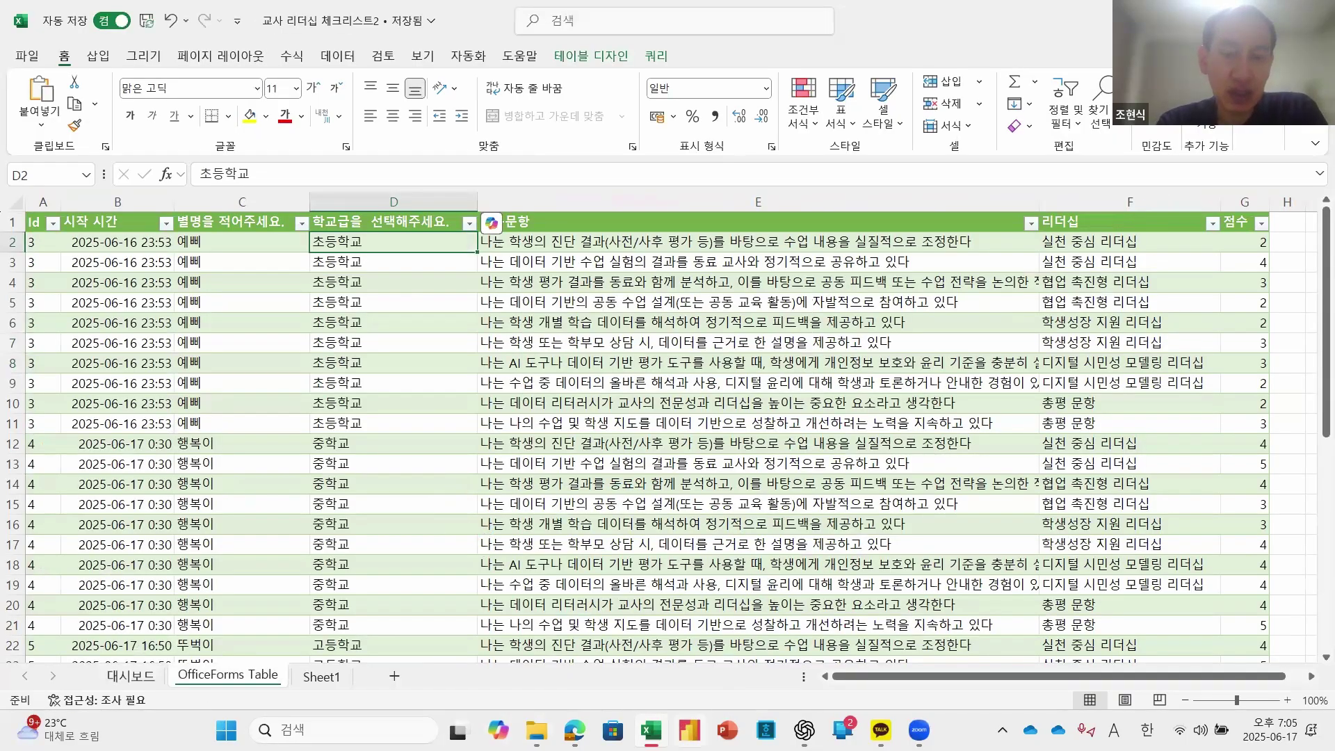
Step: Open the OfficeForms Table query for editing in the Power Query editor
click(550, 381)
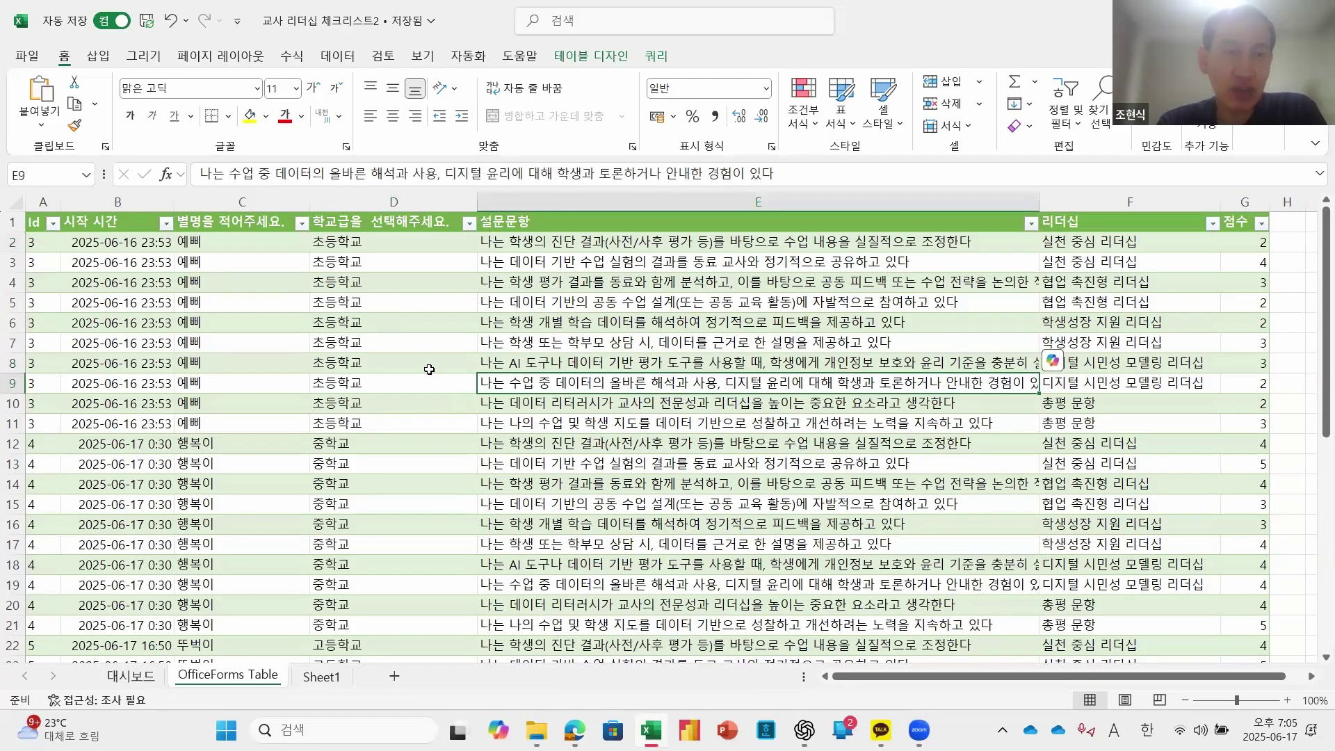
scroll(429, 369, down, 1)
scroll(432, 367, up, 1)
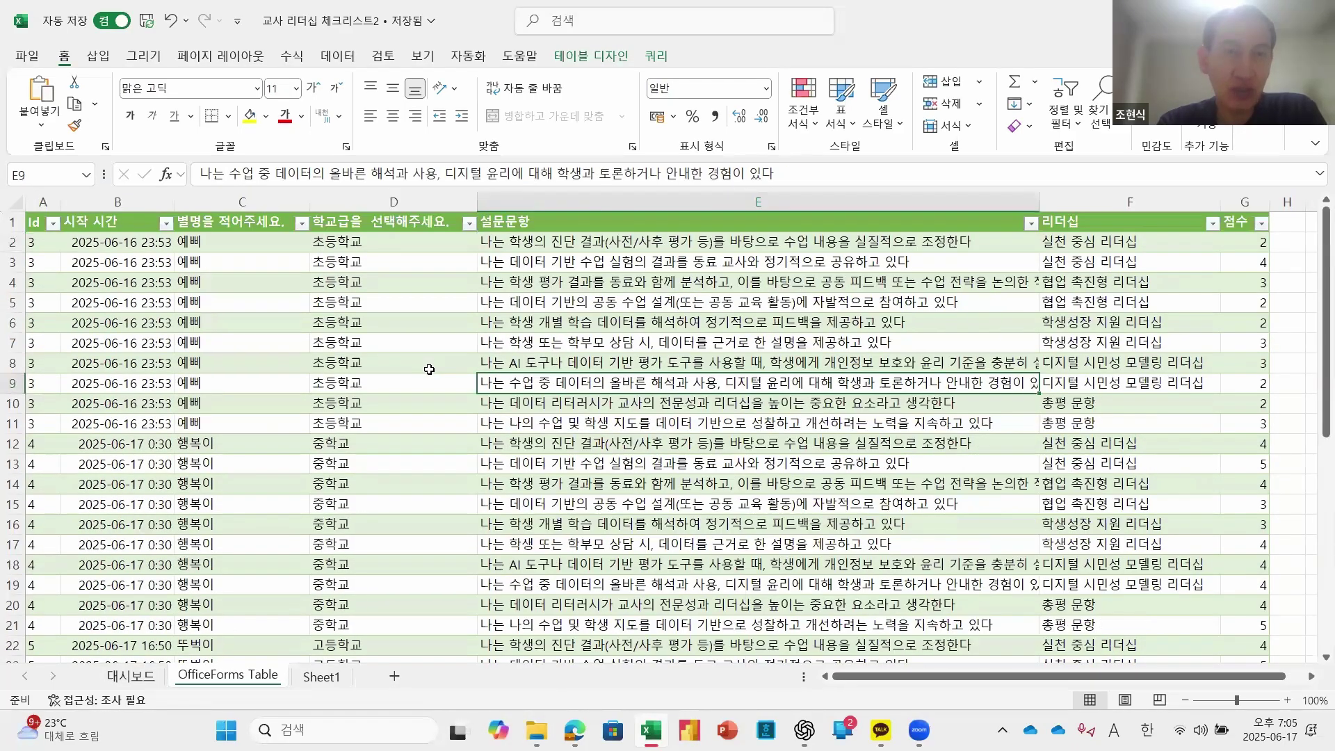
click(591, 57)
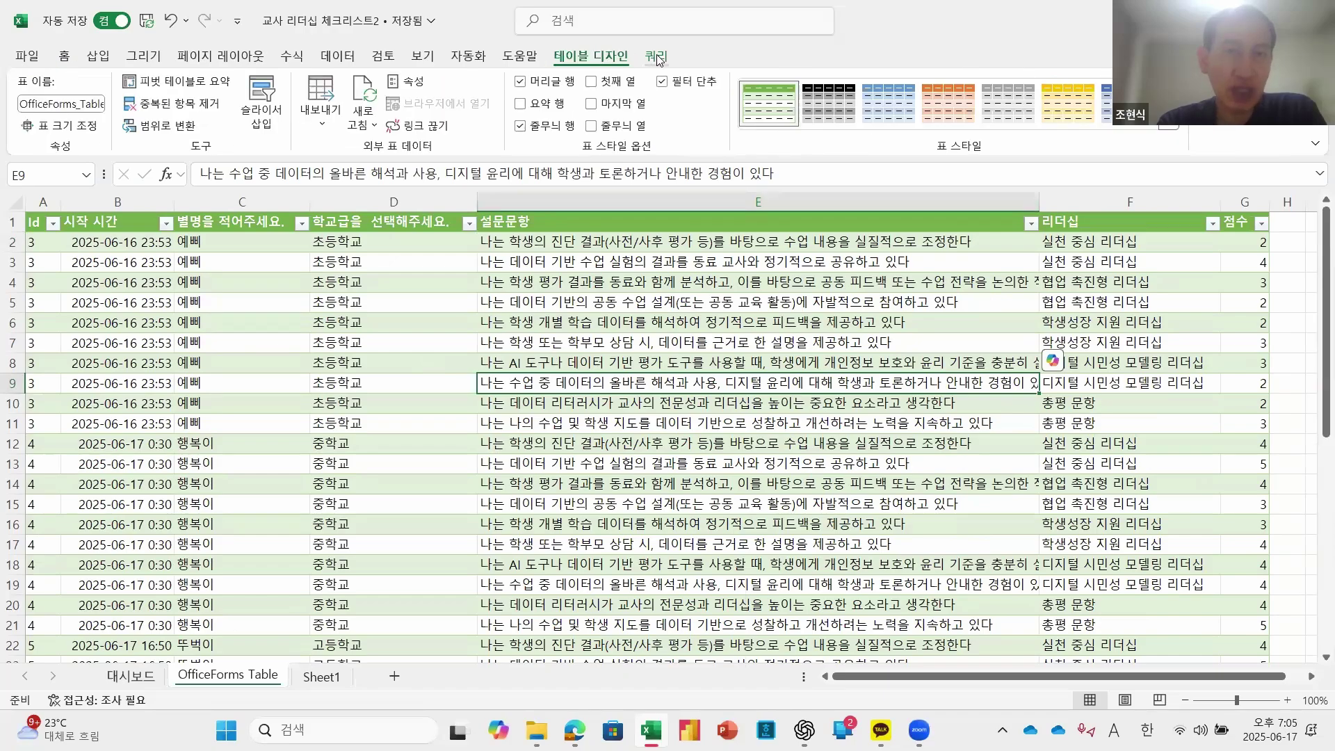
click(656, 57)
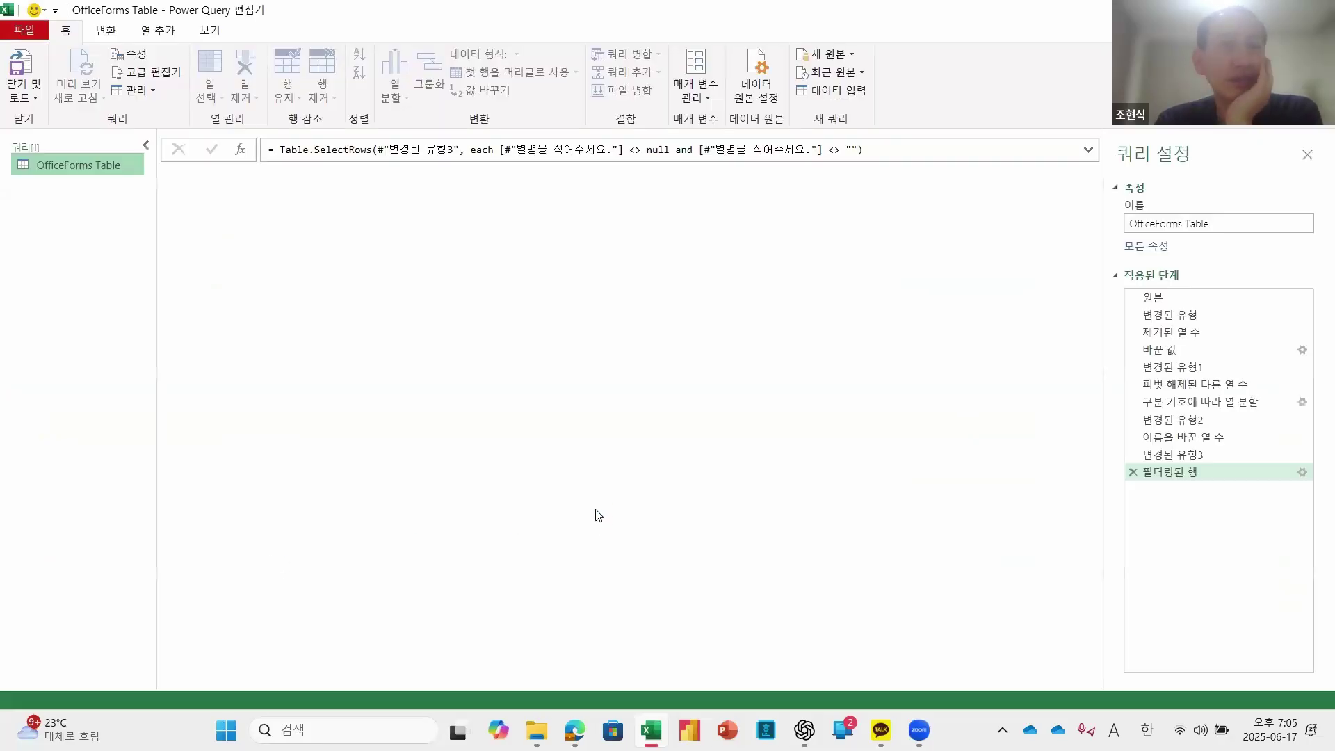
Step: Remove every applied step after 원본 from the OfficeForms Table query
click(1134, 453)
click(1134, 437)
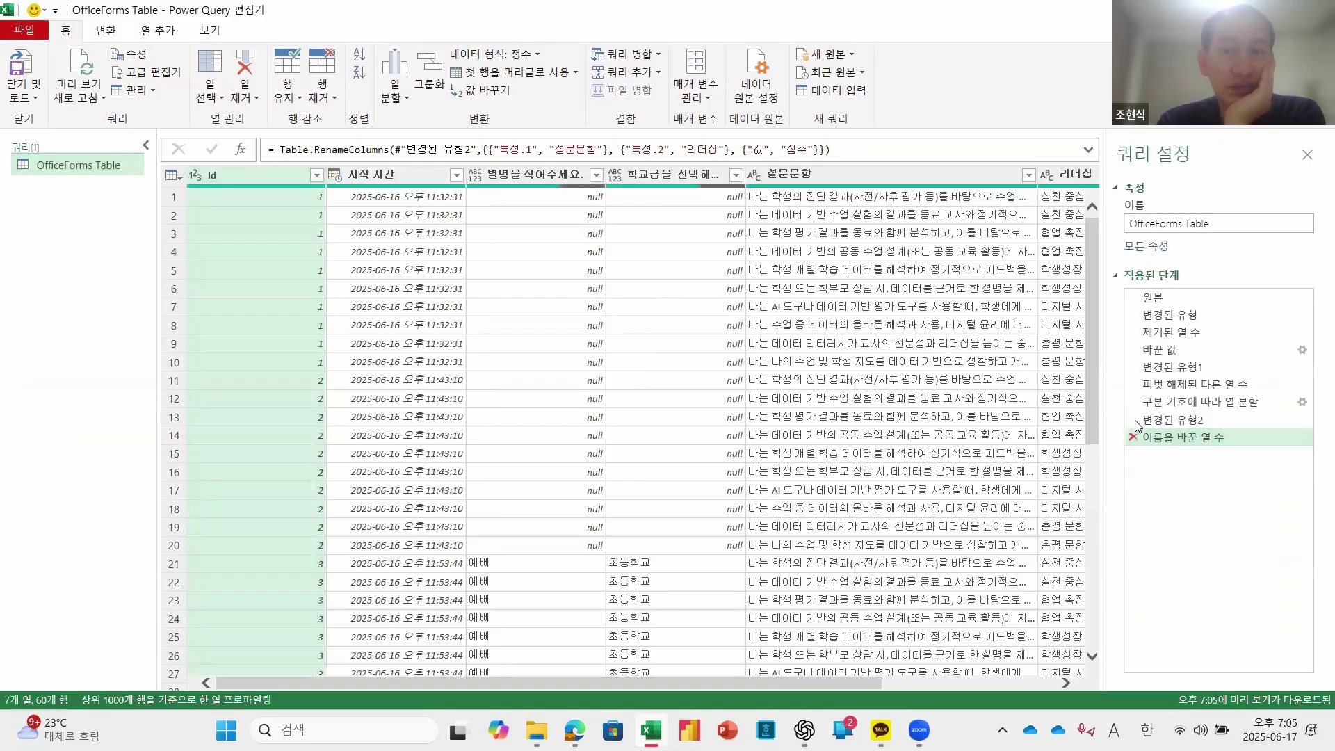
click(1134, 437)
click(1134, 420)
click(1134, 402)
click(1134, 384)
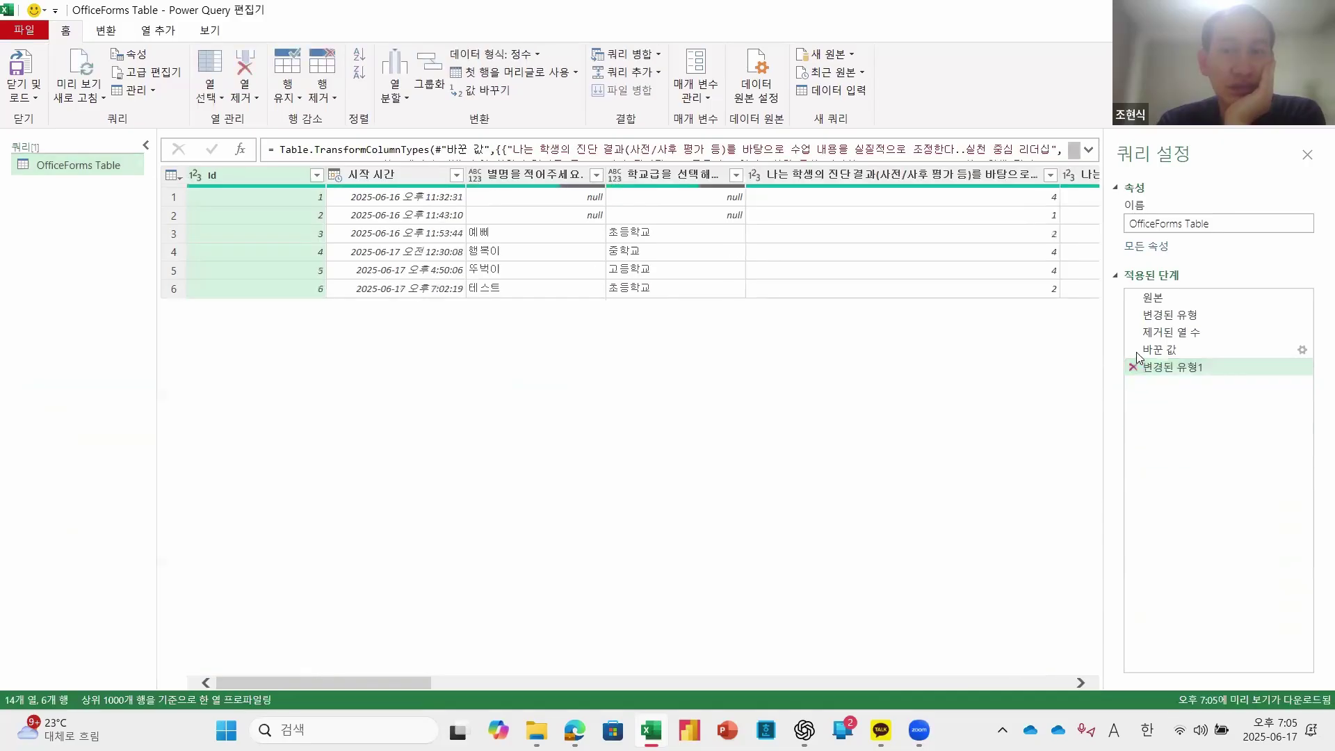
click(1134, 368)
click(1134, 350)
click(1134, 332)
click(1134, 315)
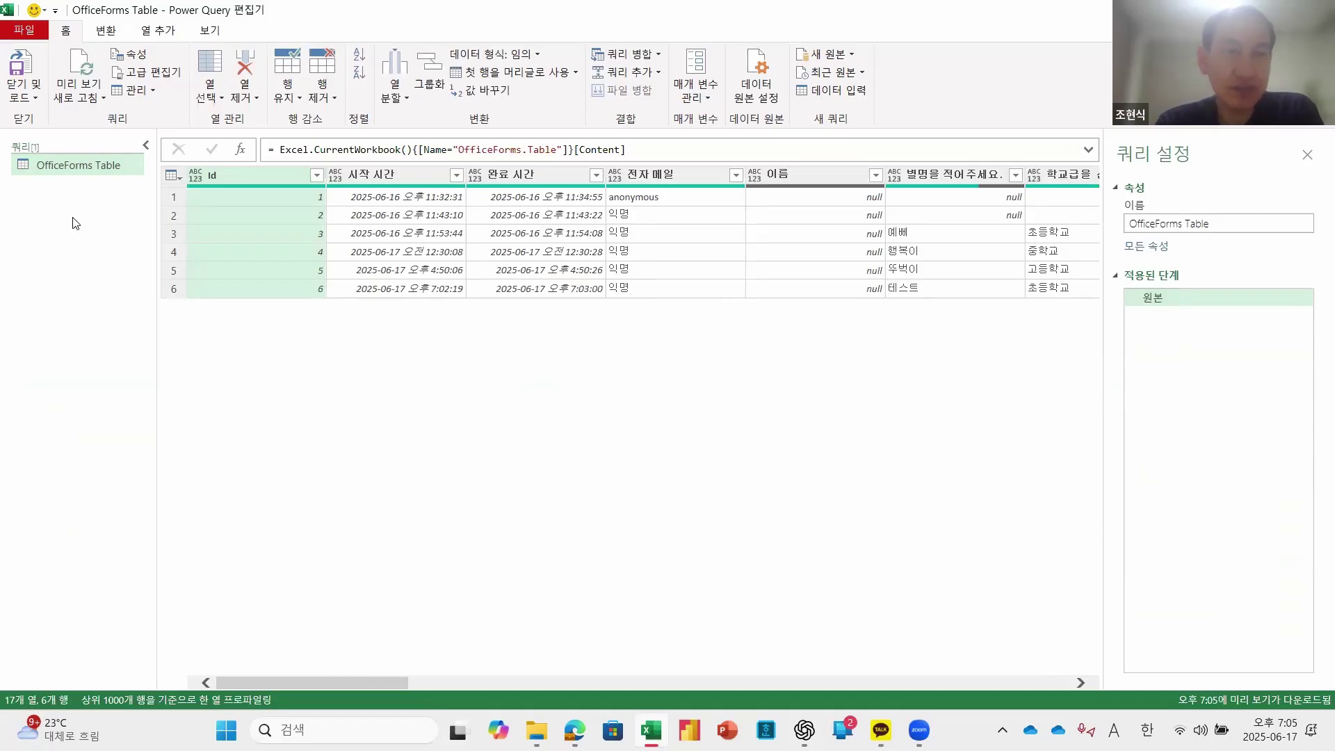
Step: Delete the OfficeForms Table query and return to the workbook with the change applied
right_click(99, 165)
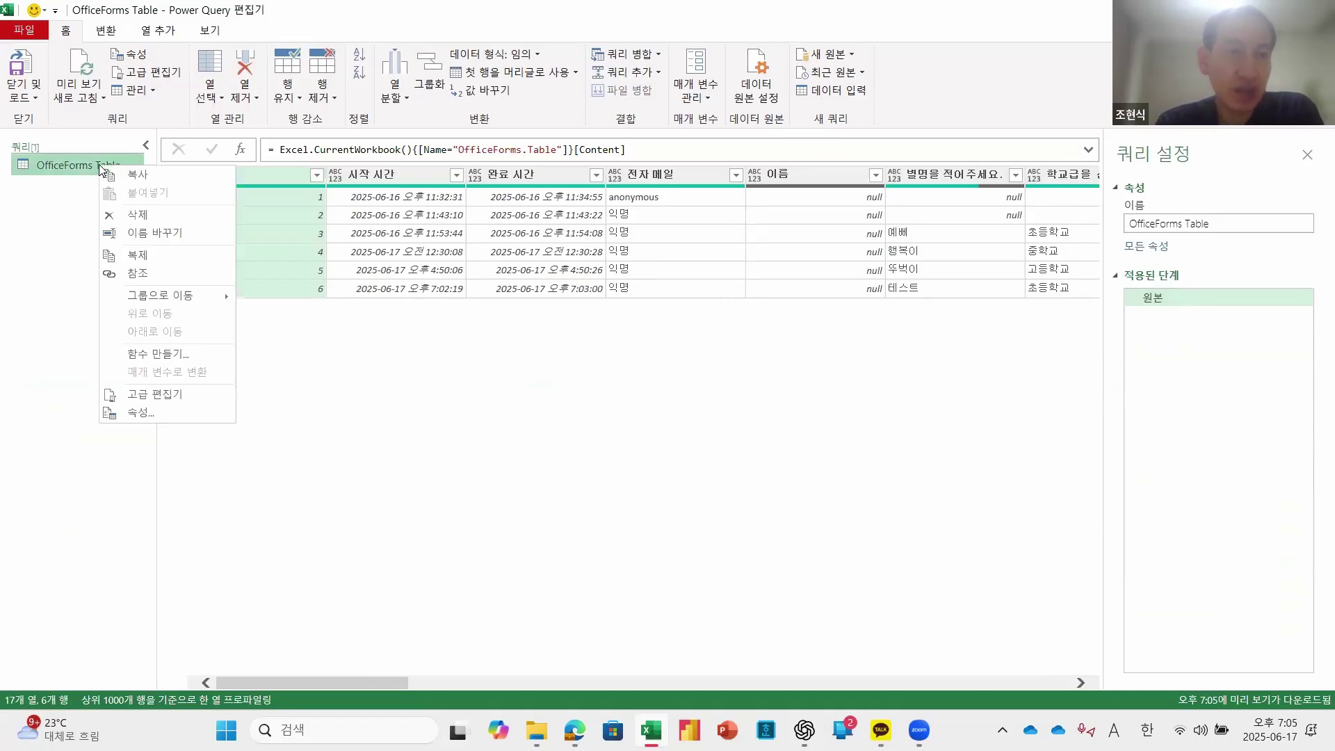
click(154, 214)
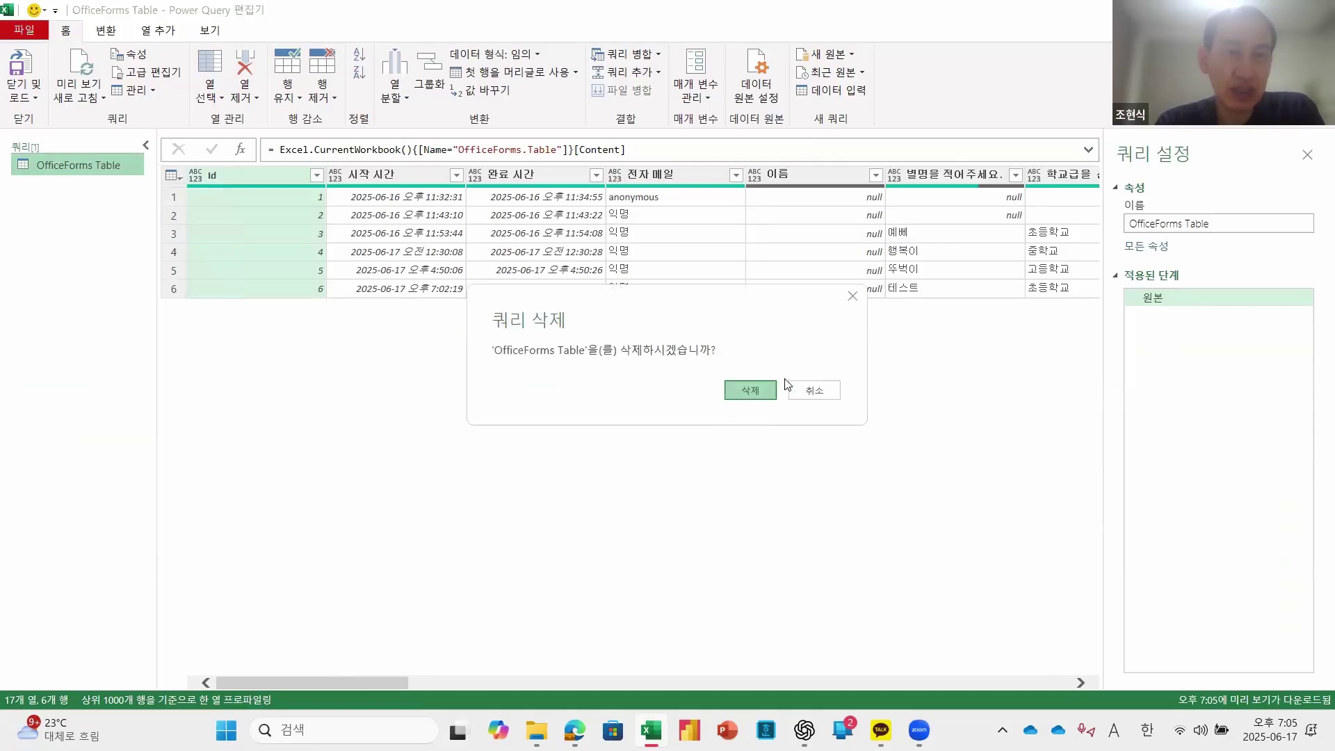
click(736, 390)
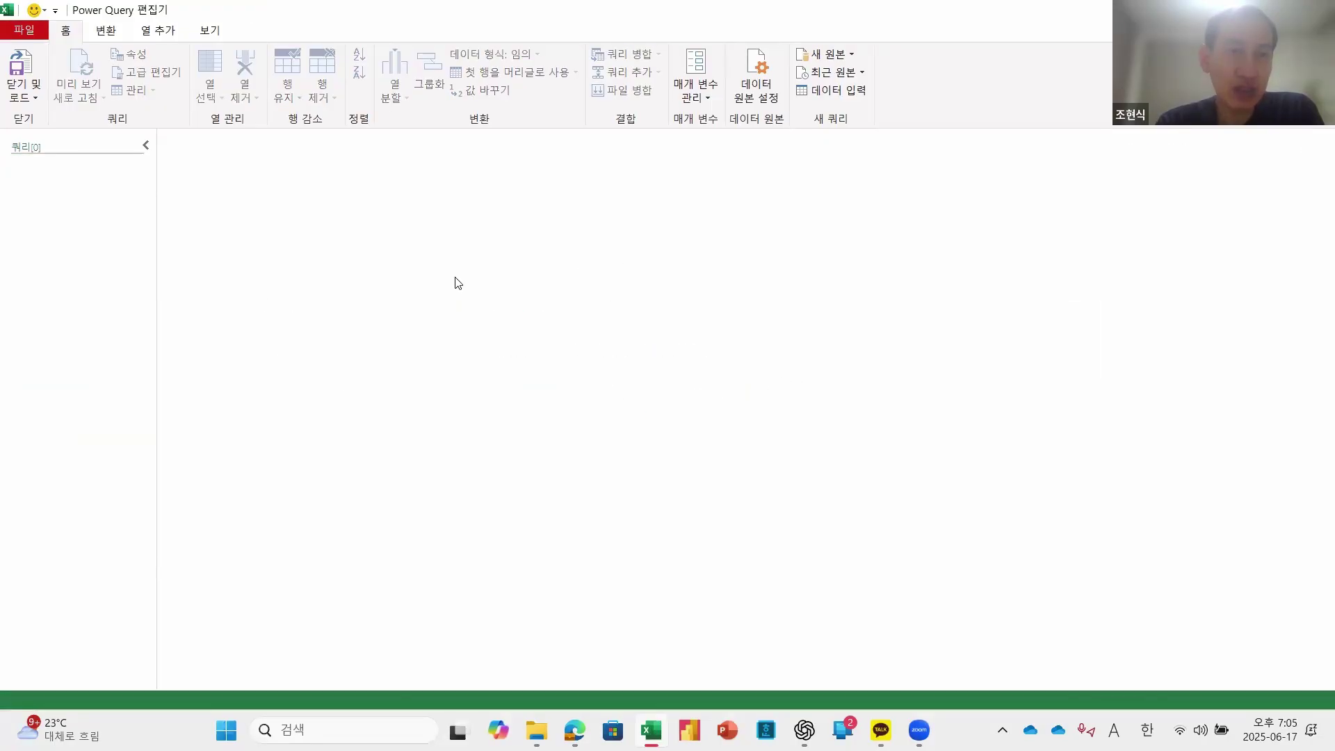
click(37, 89)
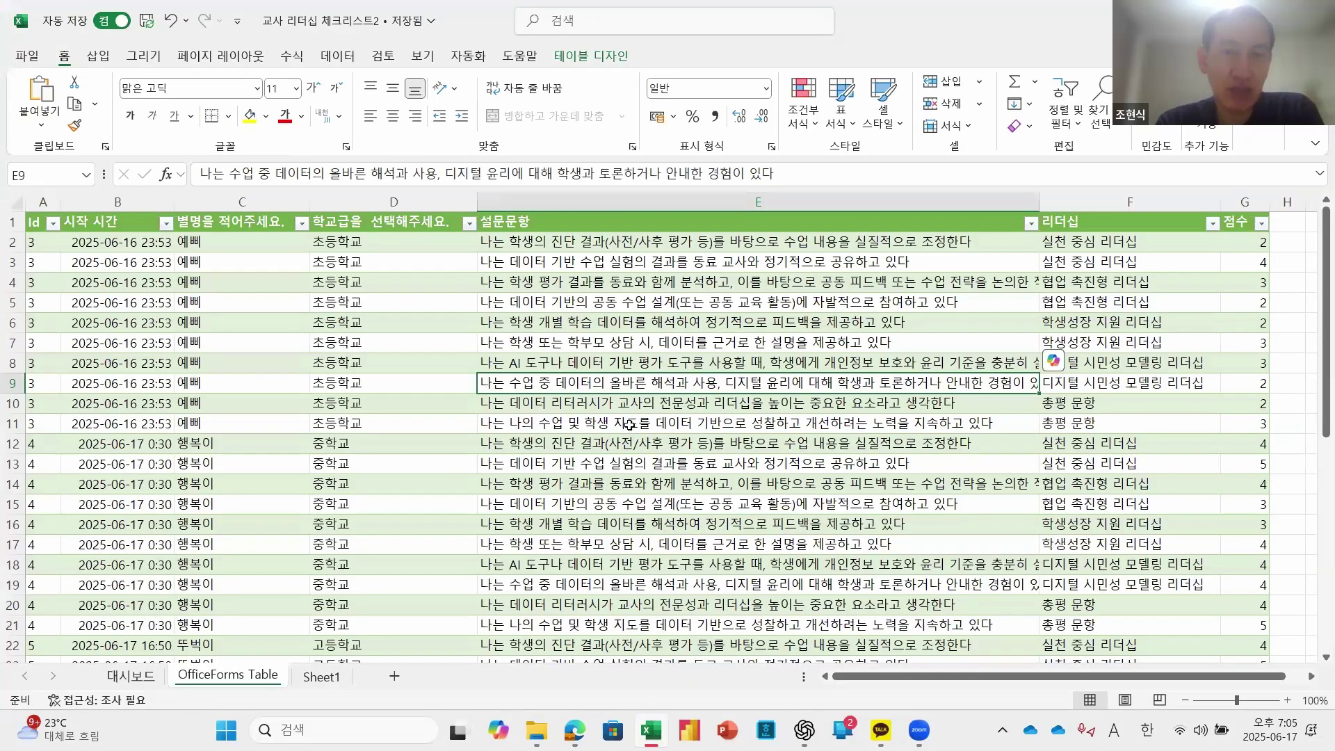
Step: Clear the whole OfficeForms Table sheet, removing the transformed response table
click(459, 366)
scroll(459, 367, down, 11)
scroll(458, 367, up, 6)
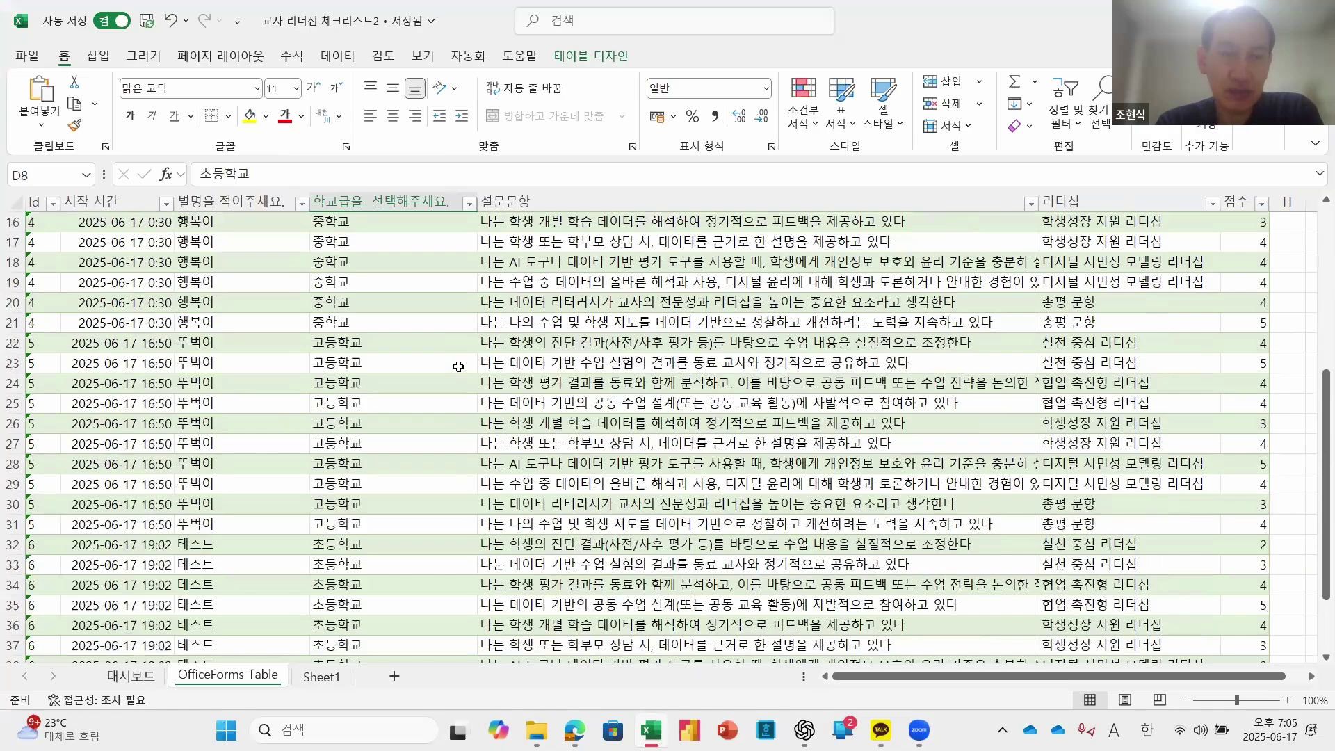
scroll(458, 366, up, 5)
click(259, 306)
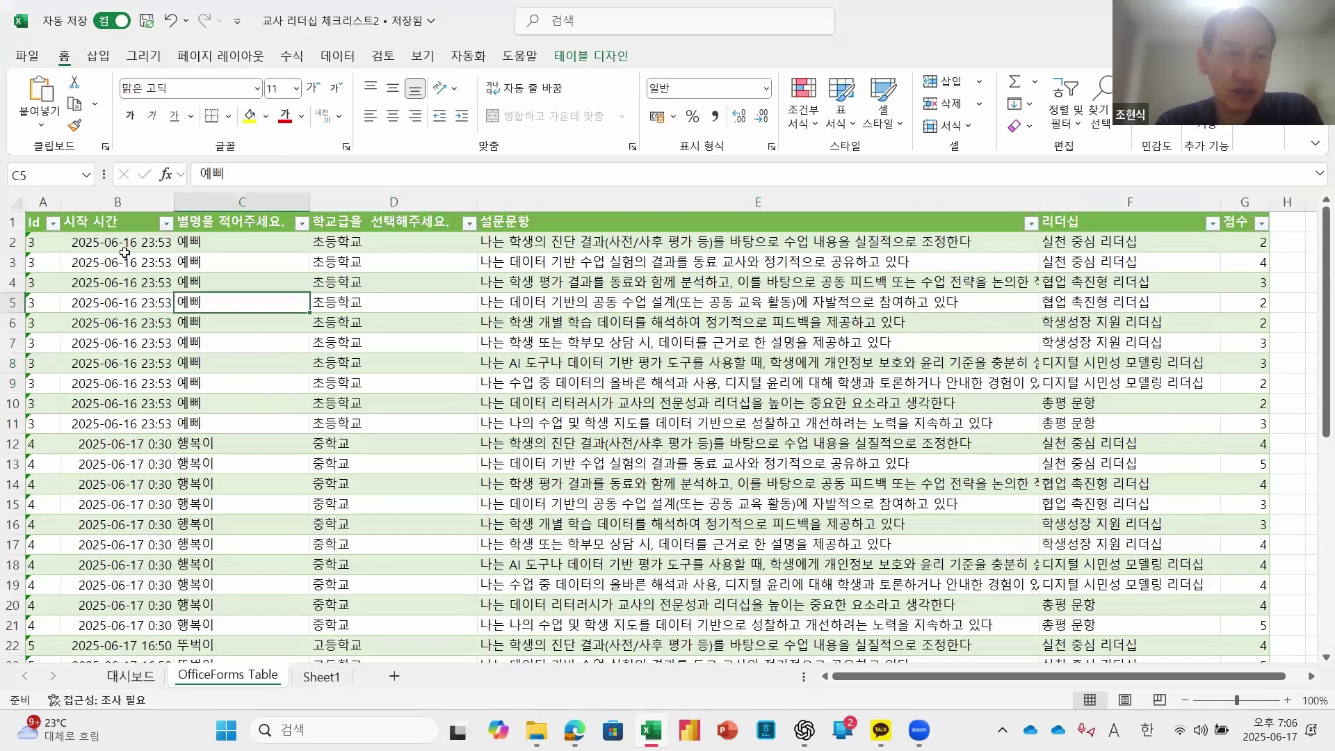
click(15, 201)
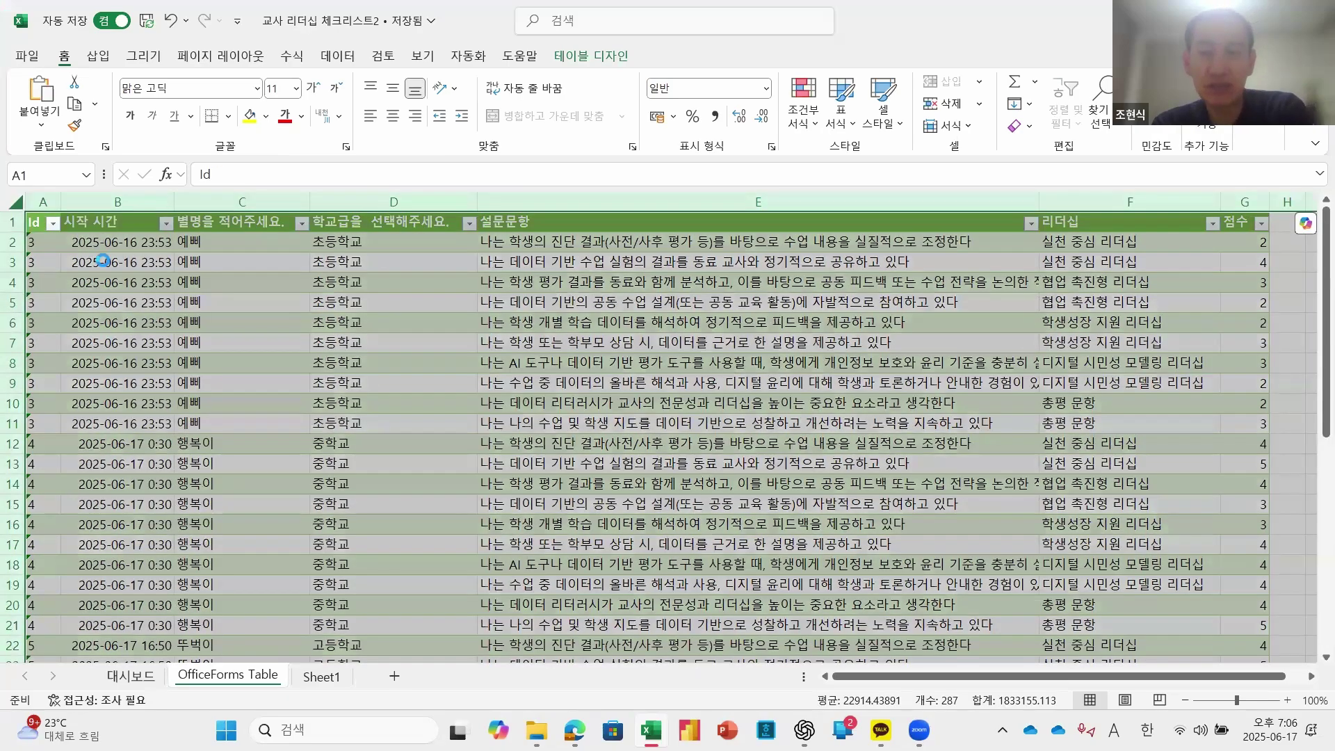
key(Delete)
Step: Try to refresh all data in the workbook from the emptied OfficeForms Table sheet
click(380, 348)
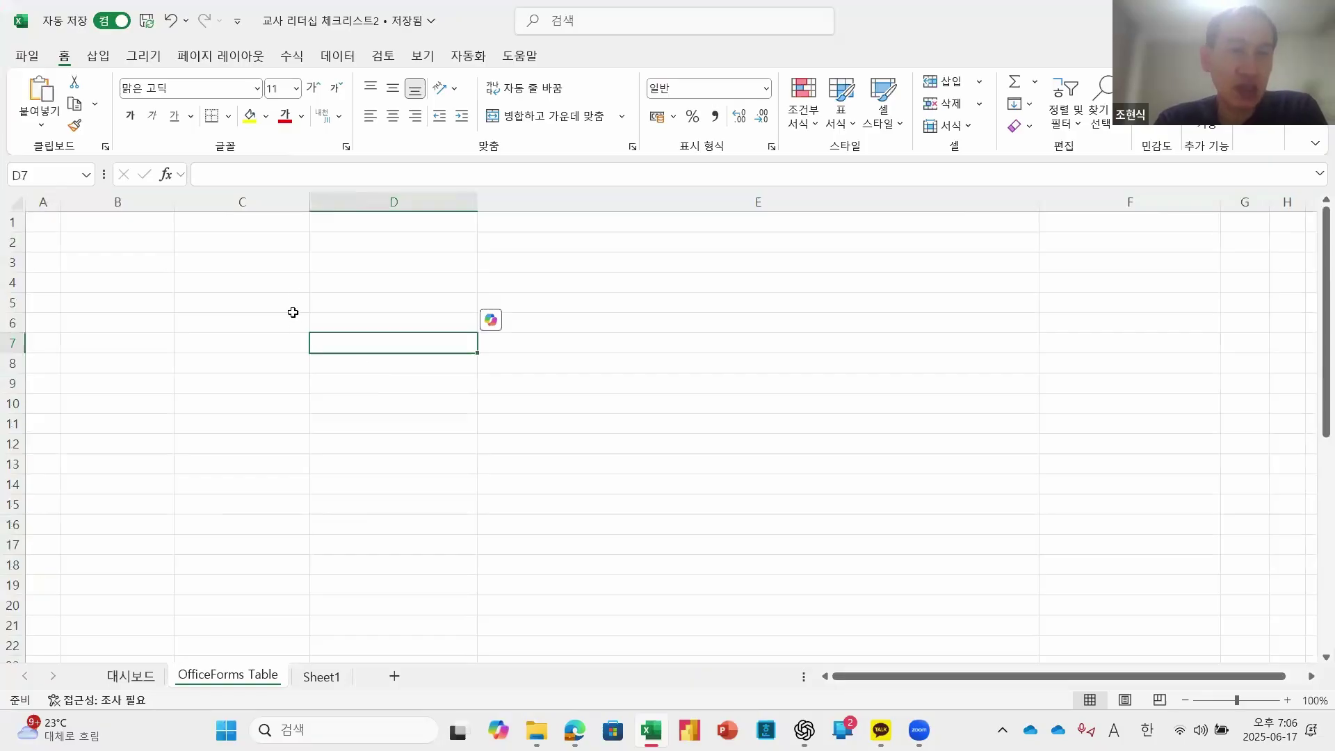
click(595, 261)
click(508, 382)
click(357, 388)
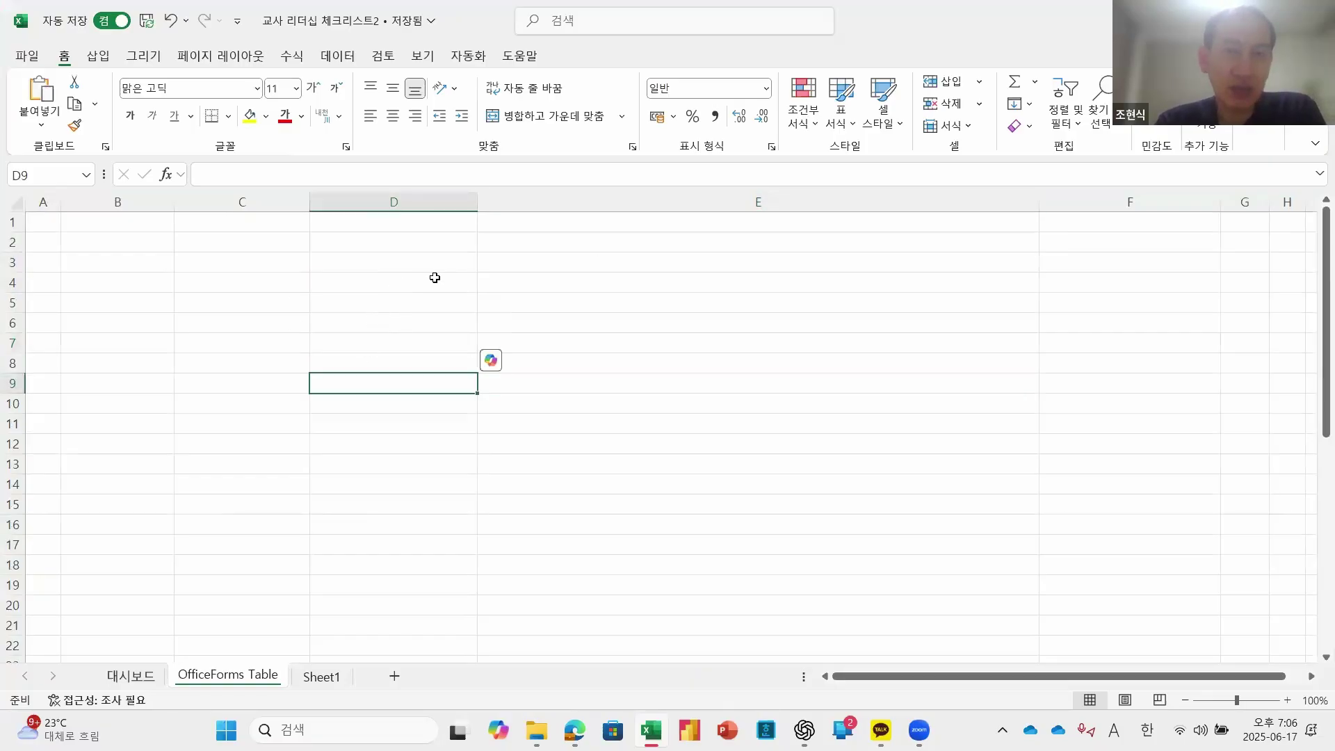
click(487, 282)
click(362, 285)
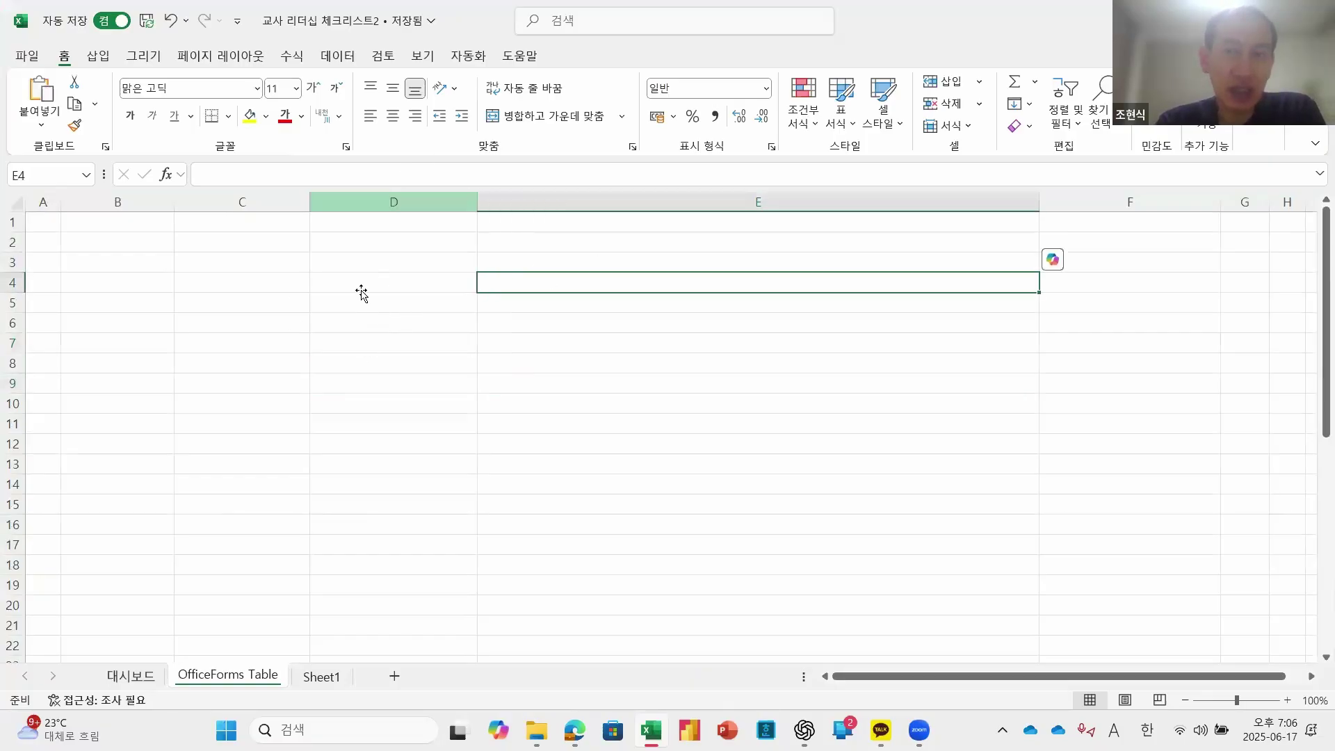
click(338, 55)
click(344, 95)
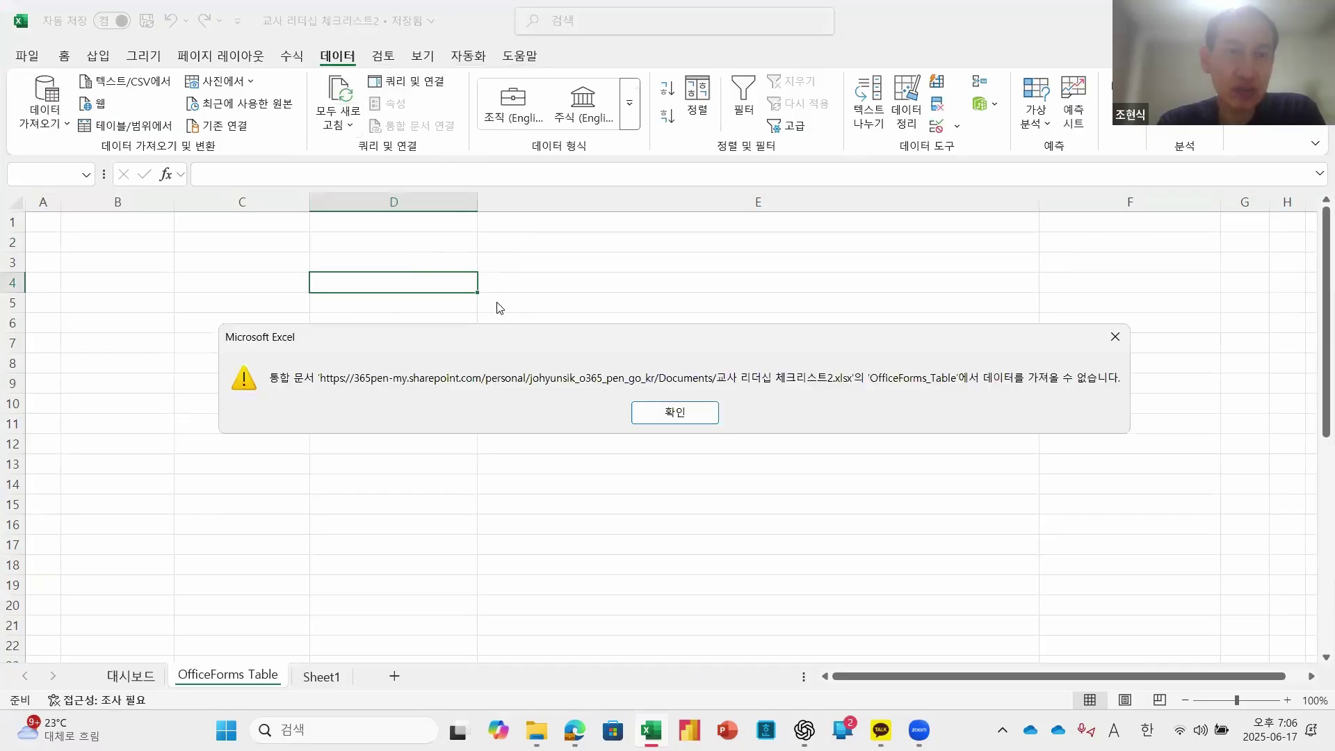
click(655, 417)
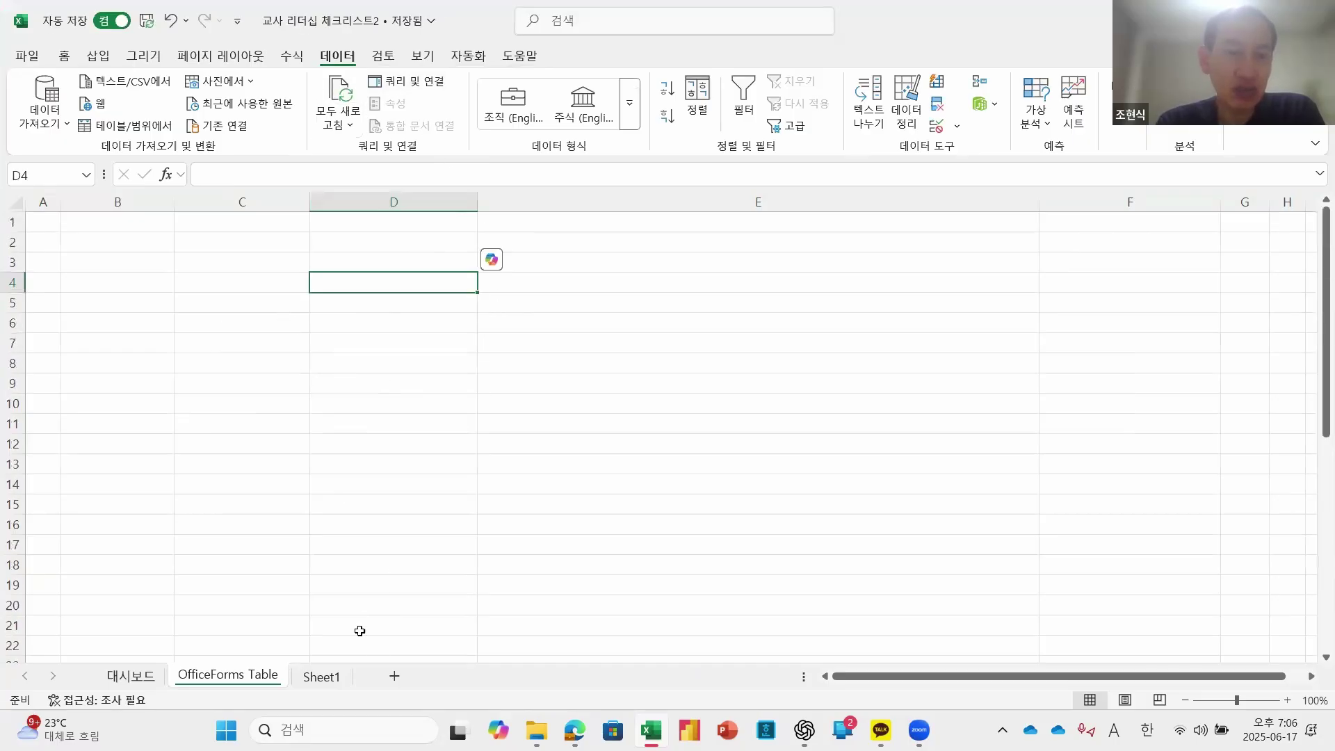
Step: Check the raw responses in Sheet1 and delete the 대시보드 sheet from the workbook copy
click(322, 676)
click(457, 429)
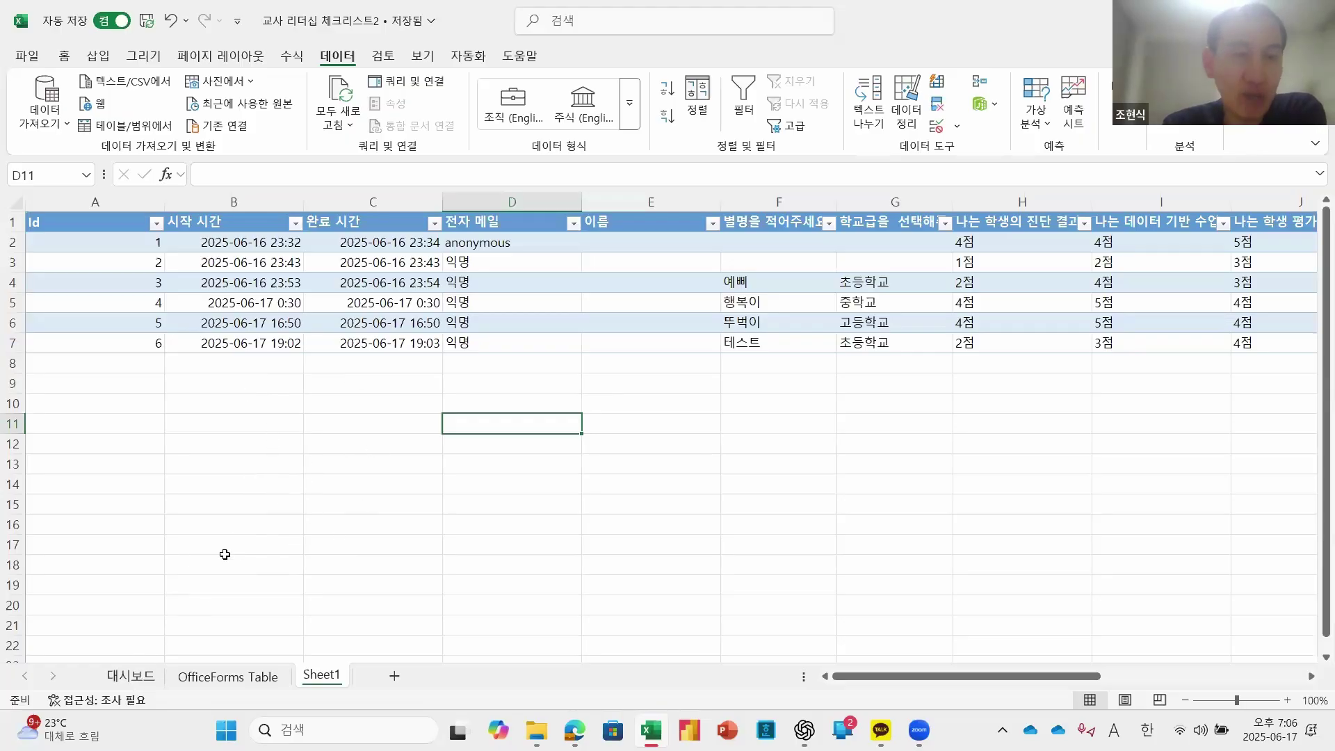
click(131, 676)
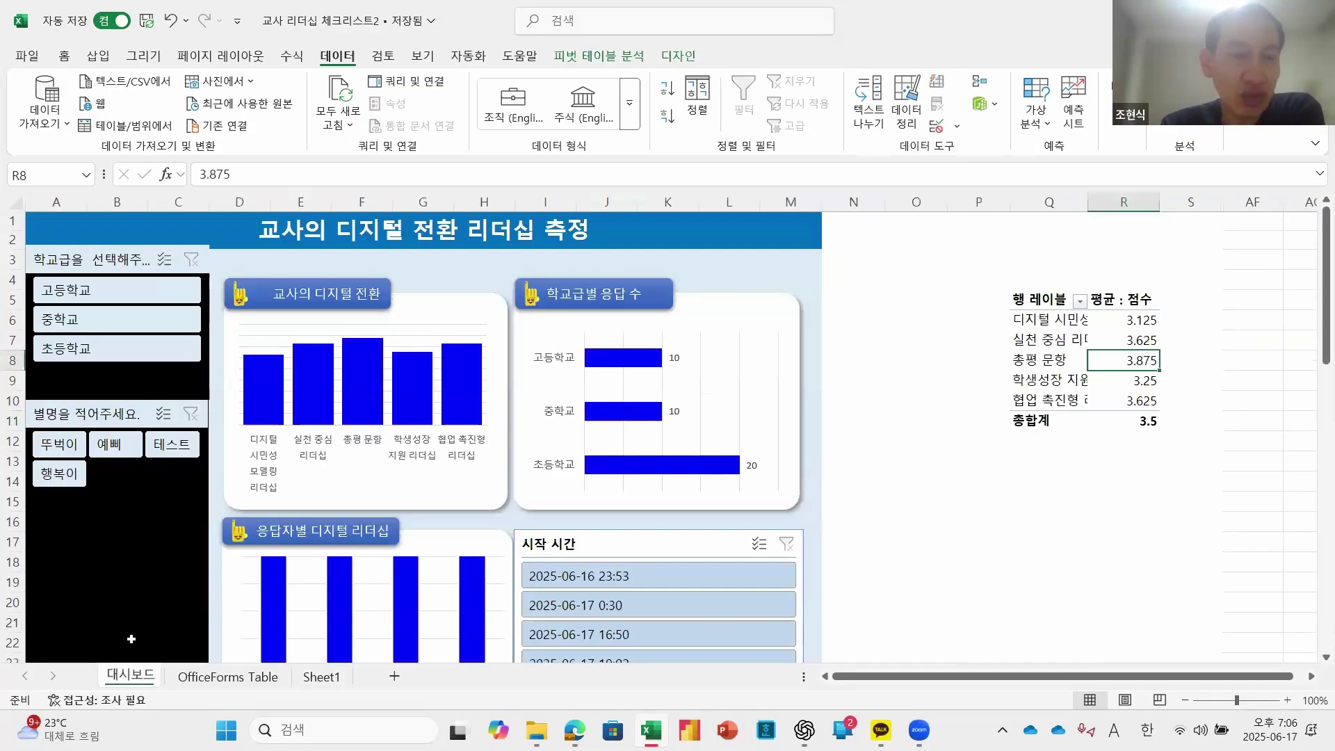
right_click(131, 681)
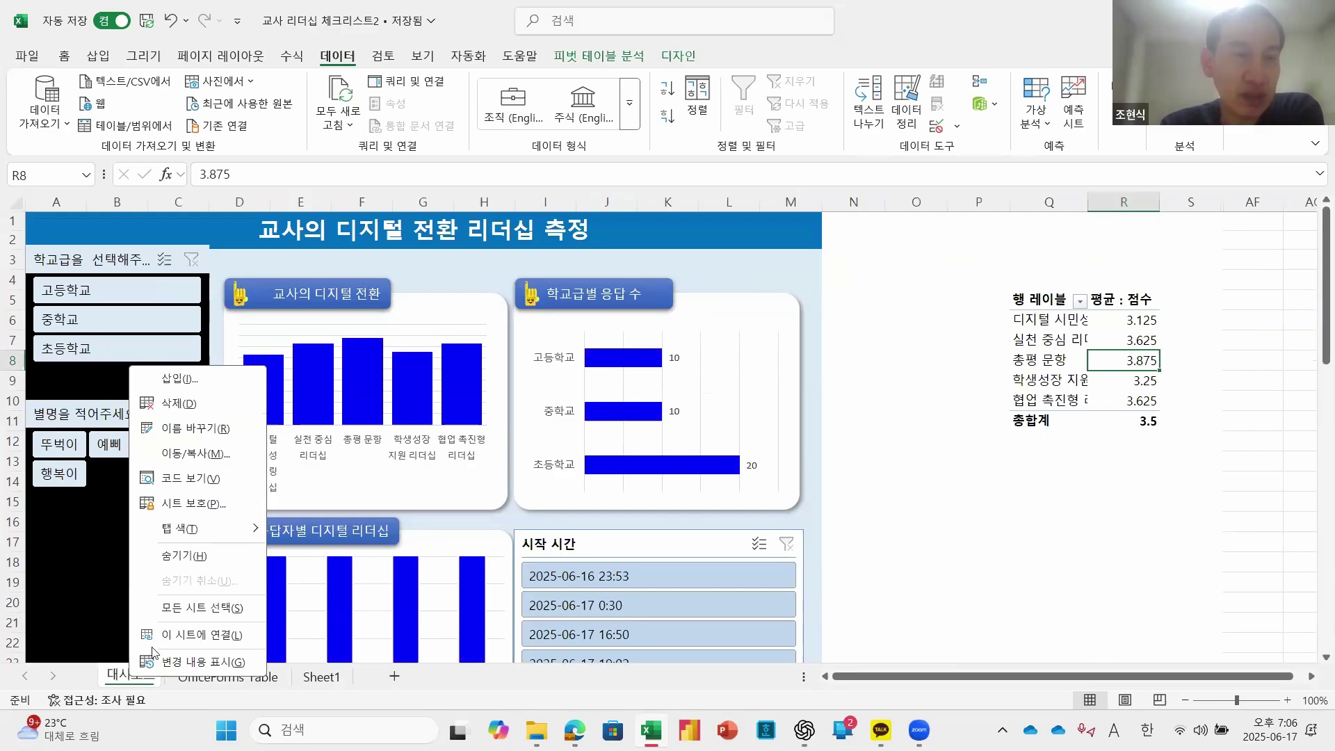
click(213, 404)
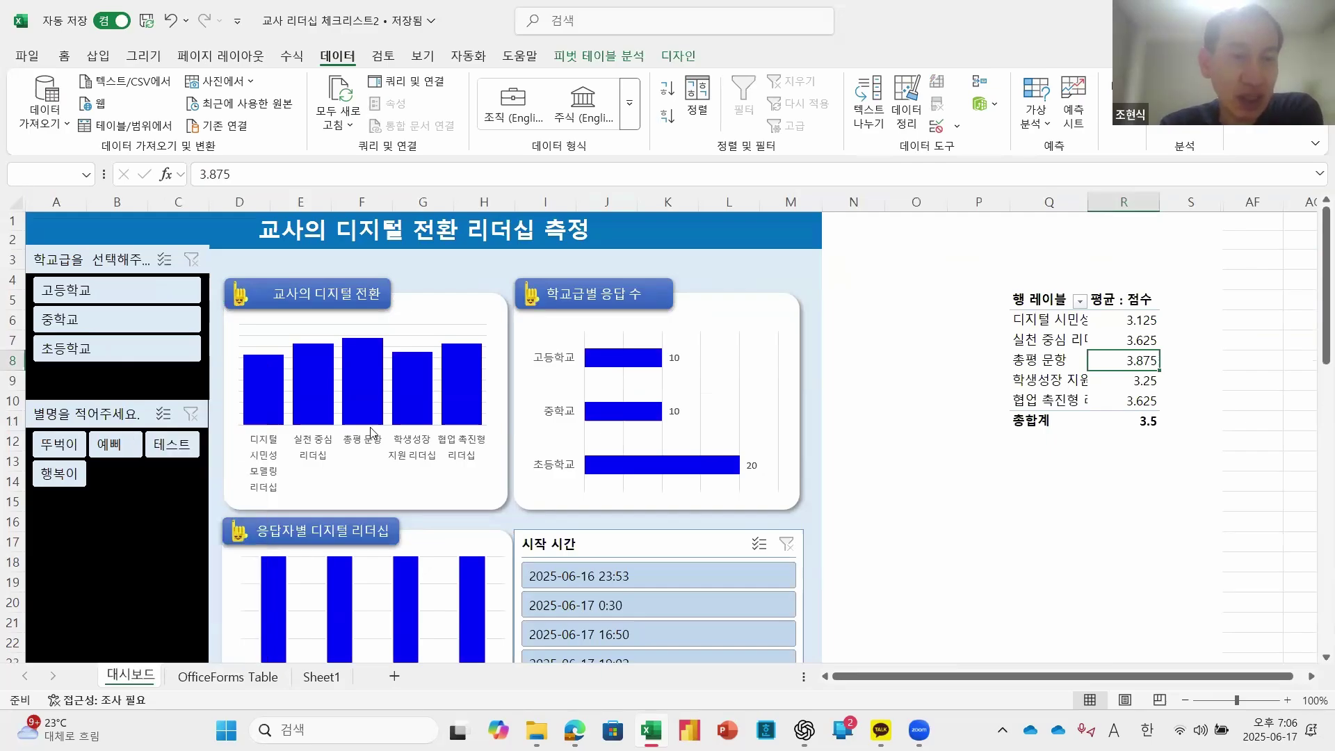
click(630, 410)
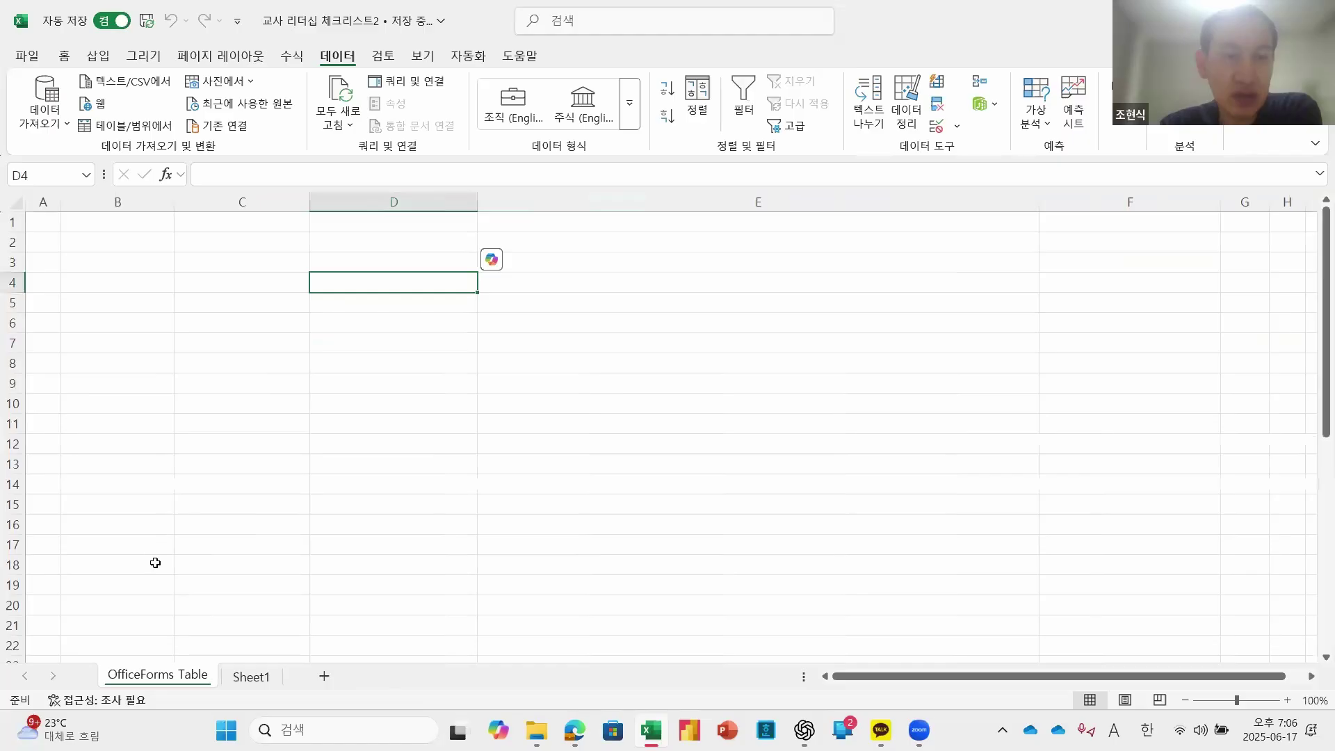
Step: Delete the emptied OfficeForms Table sheet, leaving only Sheet1 with the raw survey responses
click(260, 676)
click(169, 680)
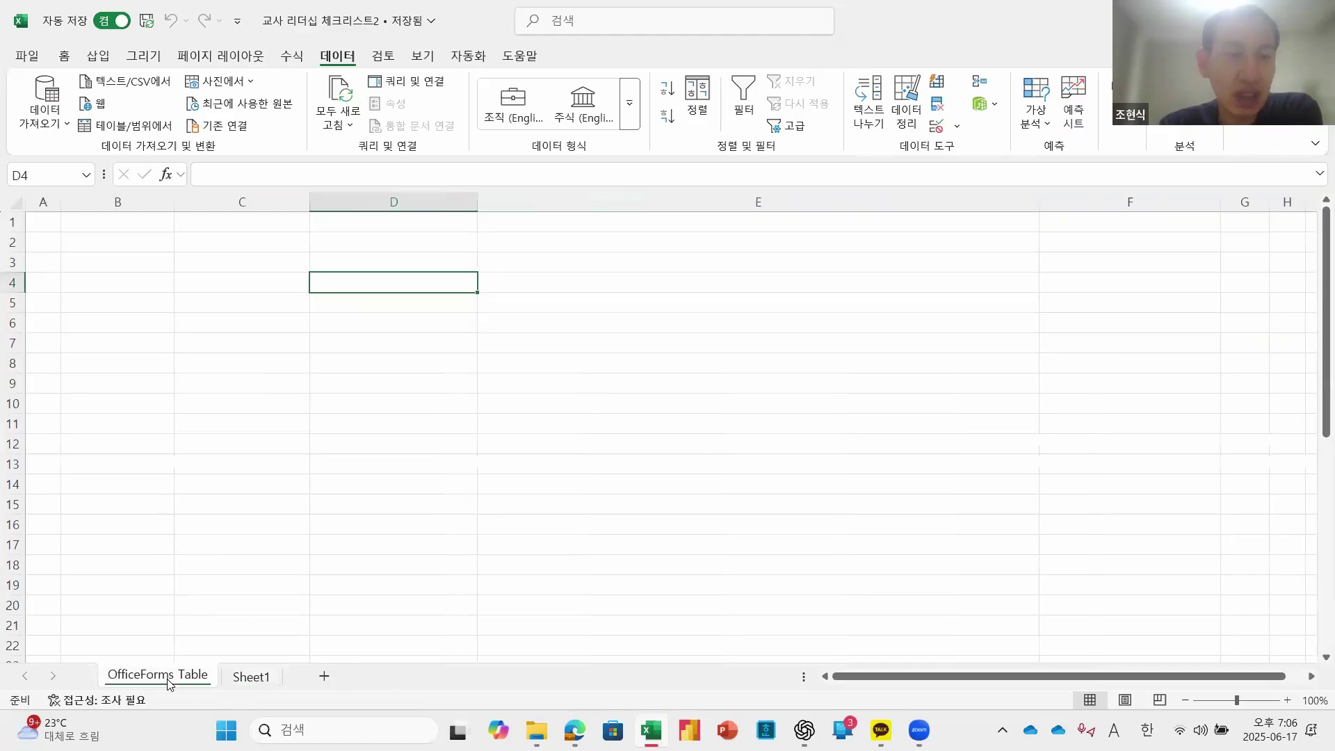
right_click(169, 681)
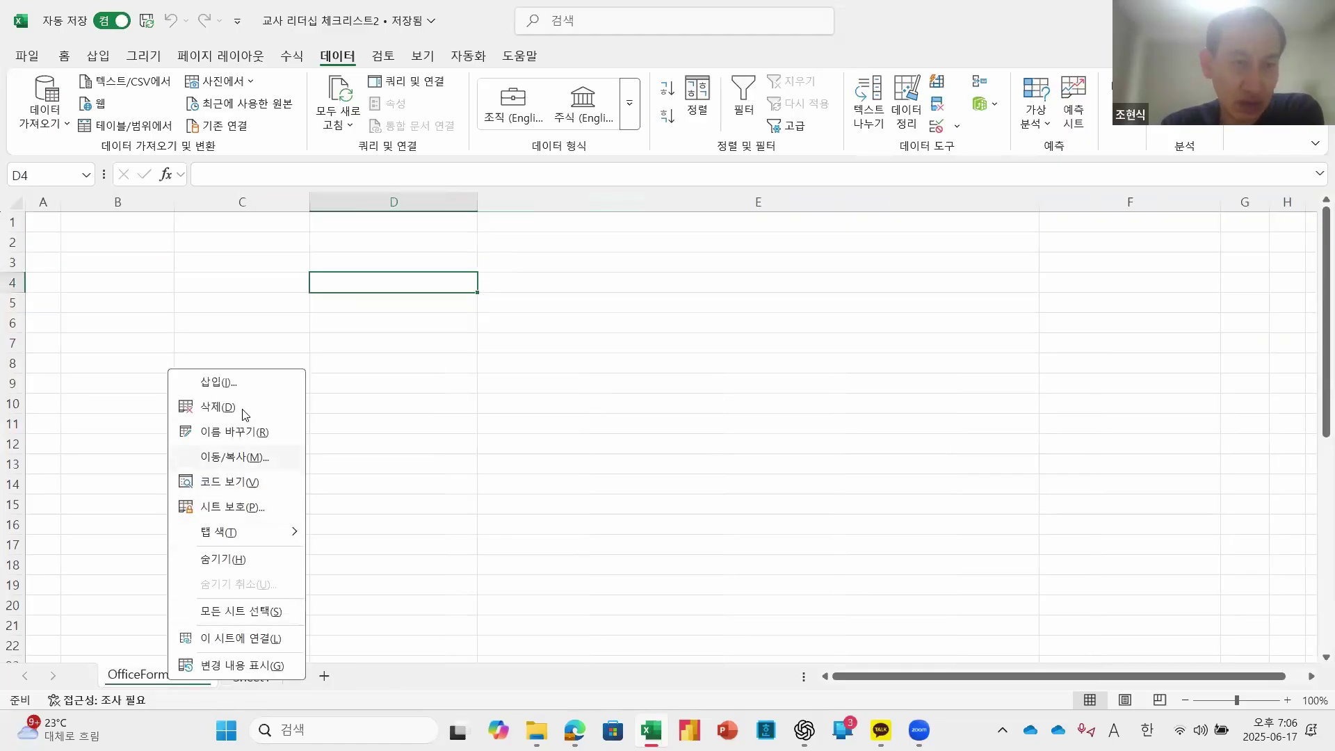
click(416, 455)
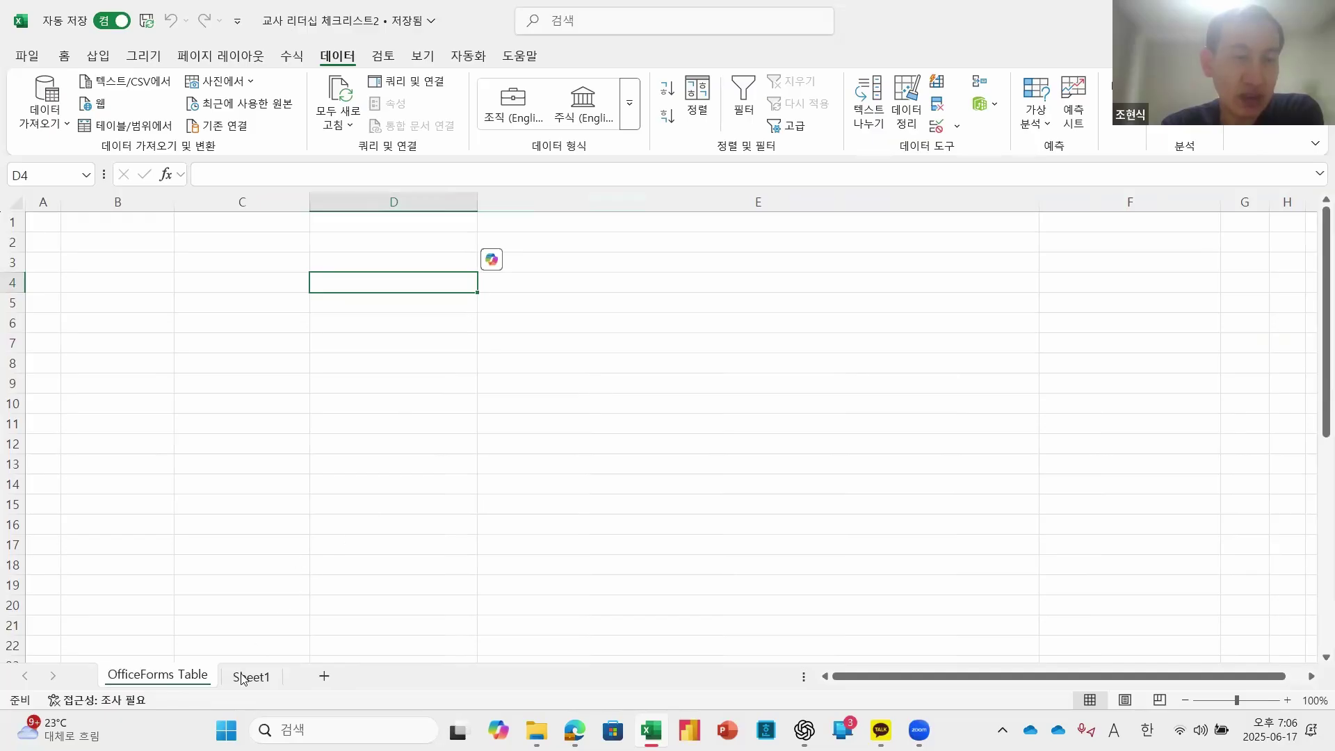
right_click(178, 683)
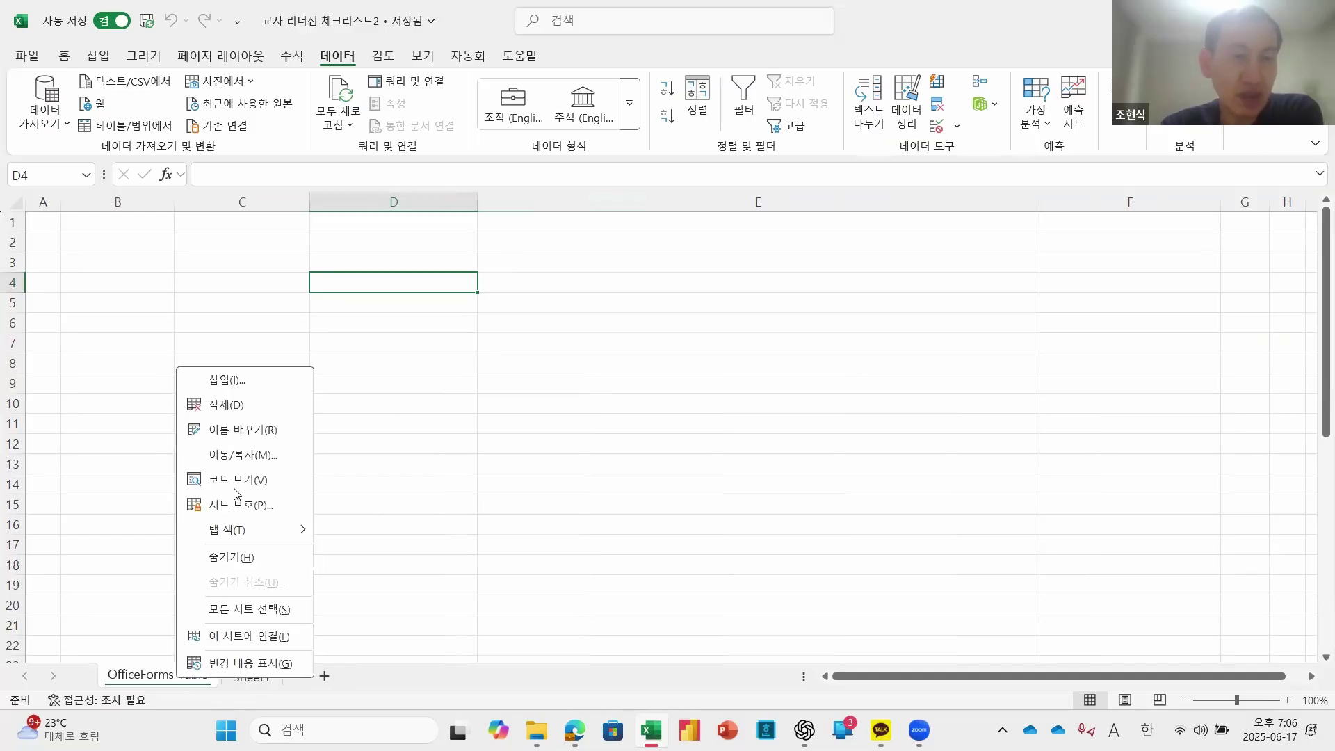
click(246, 407)
click(613, 416)
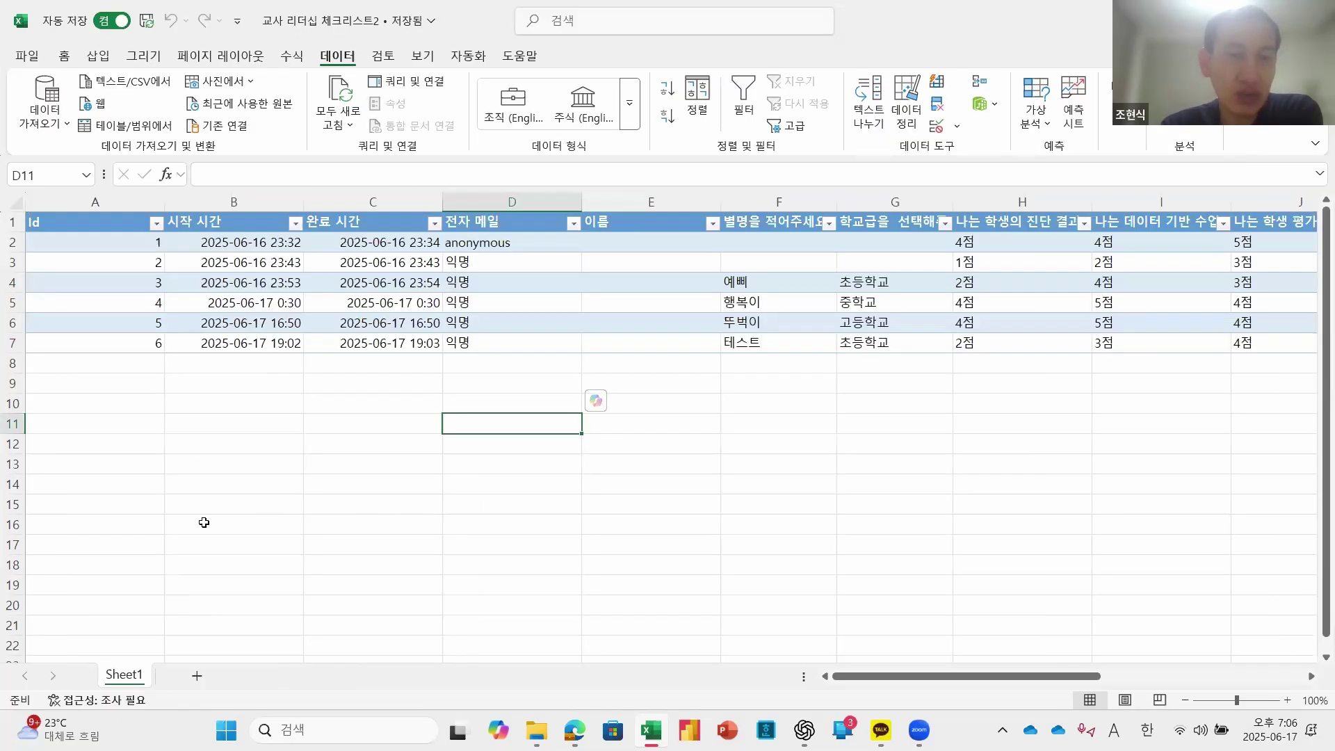
Step: Examine the raw survey responses in Sheet1 row by row and across the question columns
click(202, 523)
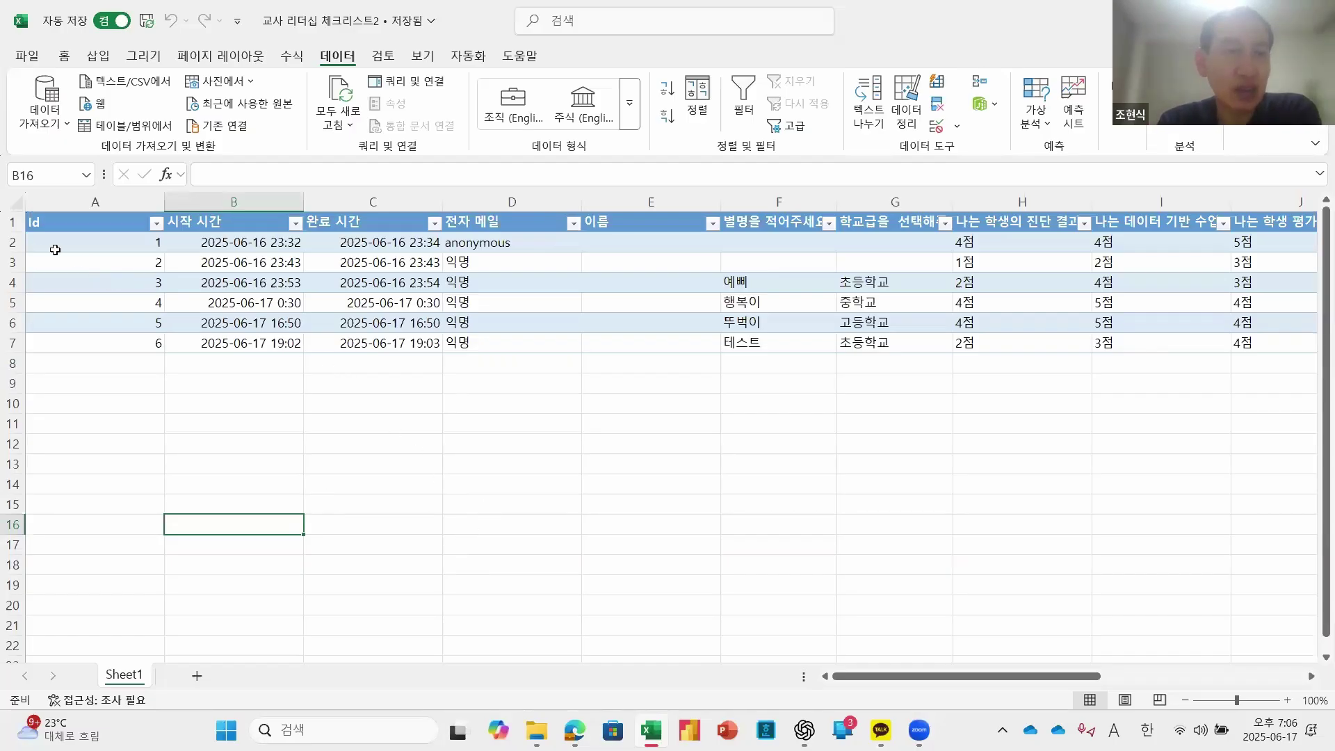
click(13, 243)
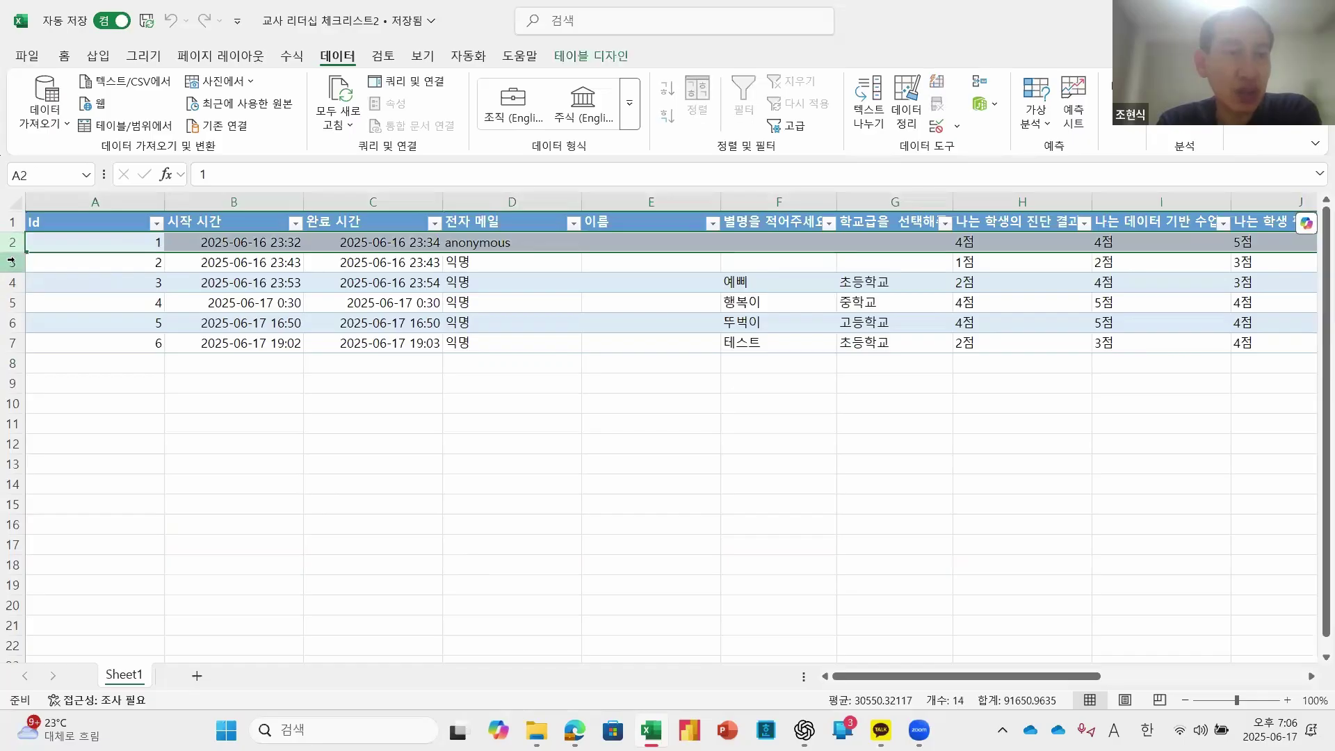
click(11, 262)
click(11, 281)
click(11, 303)
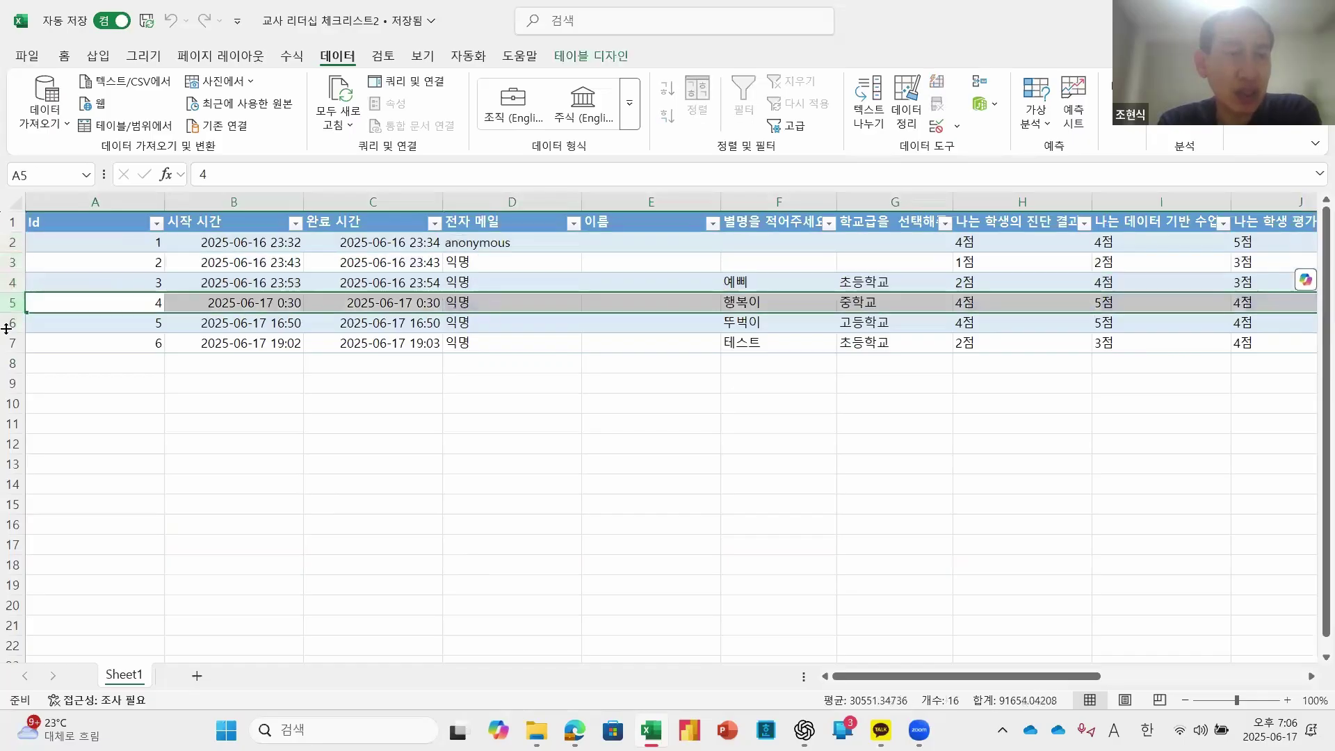
click(11, 323)
click(11, 343)
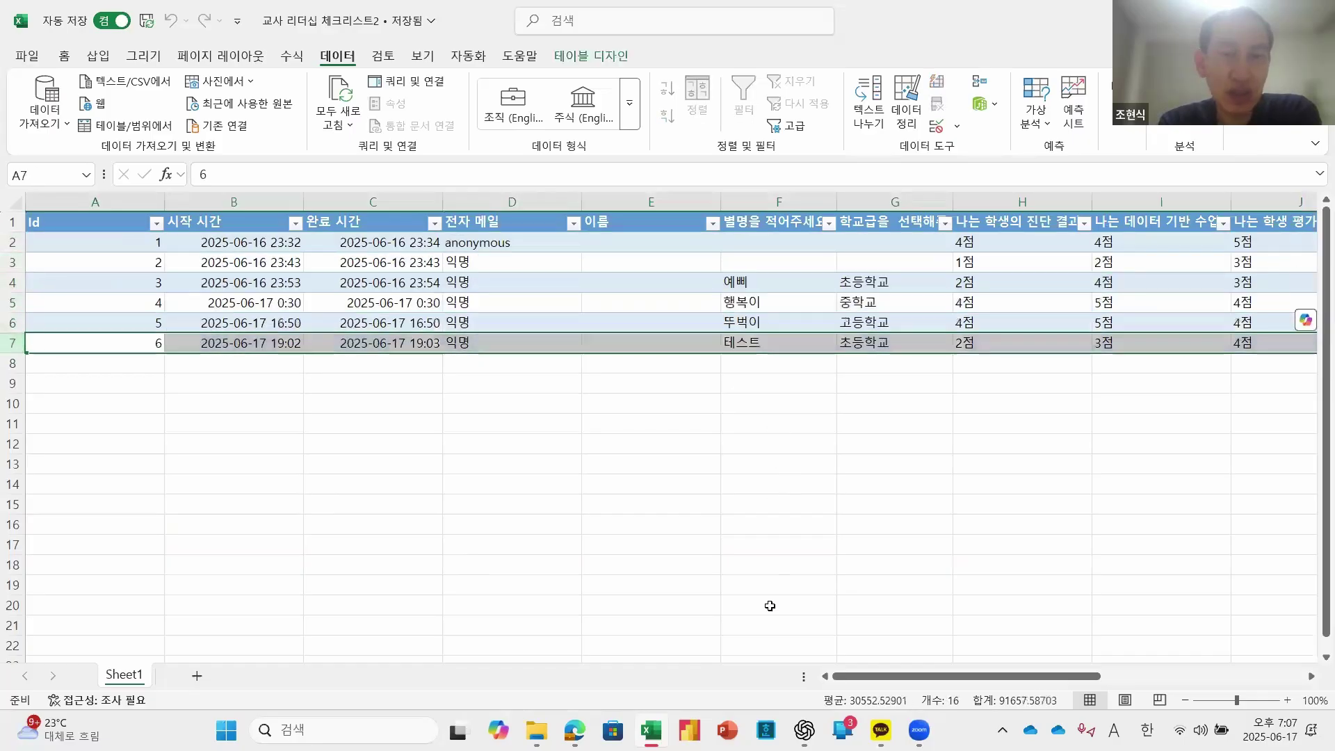
drag(859, 678, 757, 702)
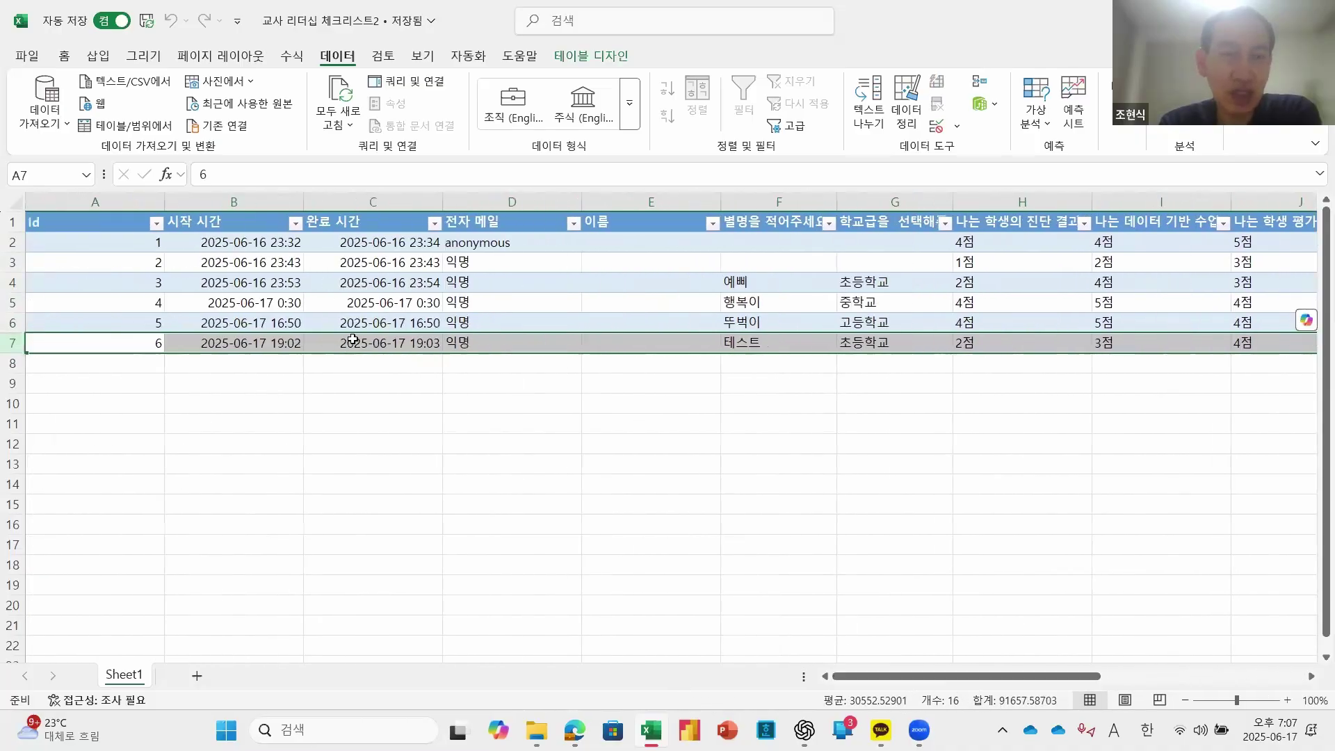
click(525, 315)
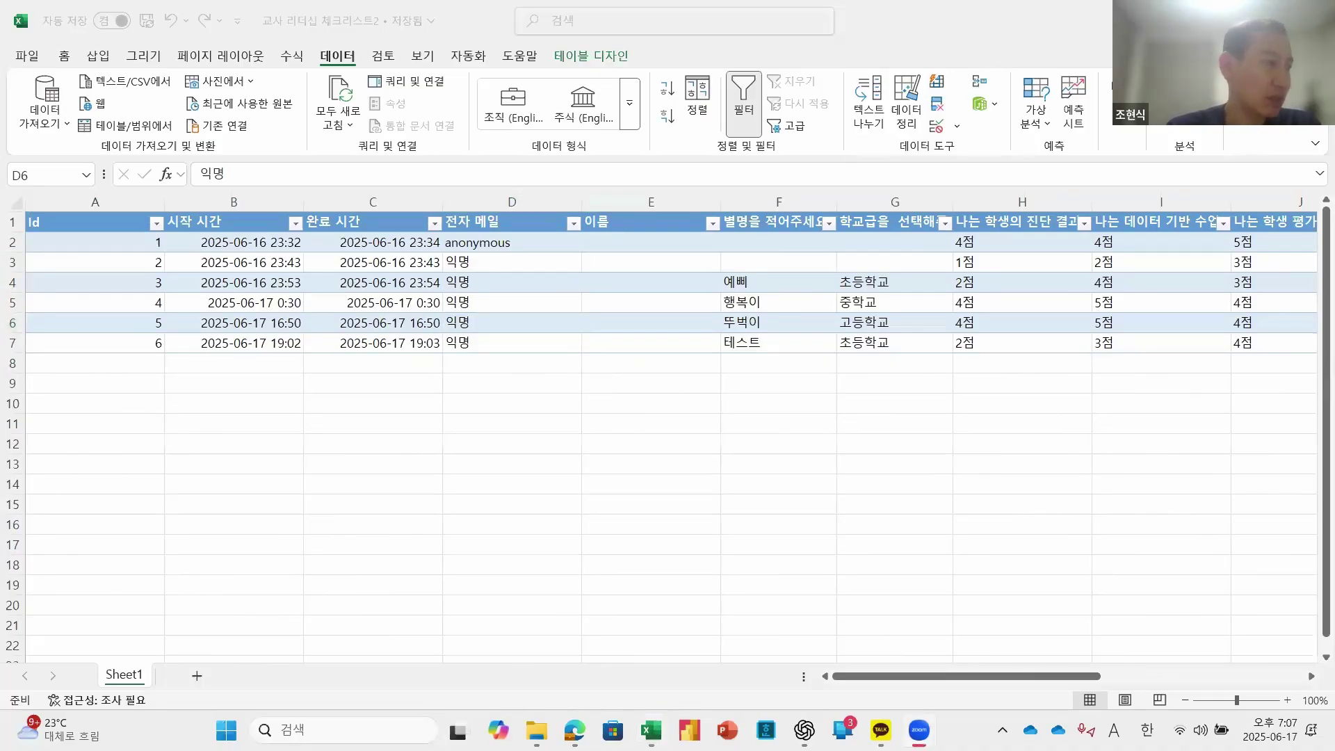
click(243, 426)
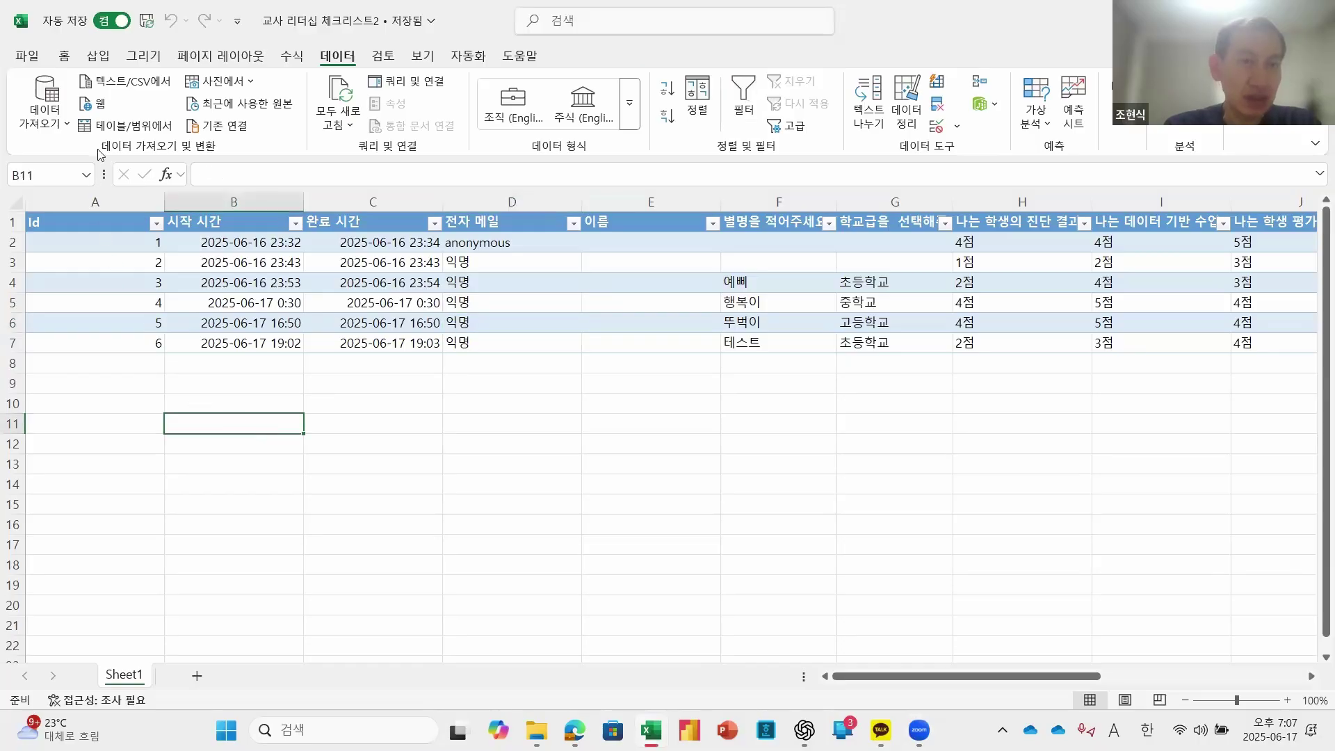
click(29, 56)
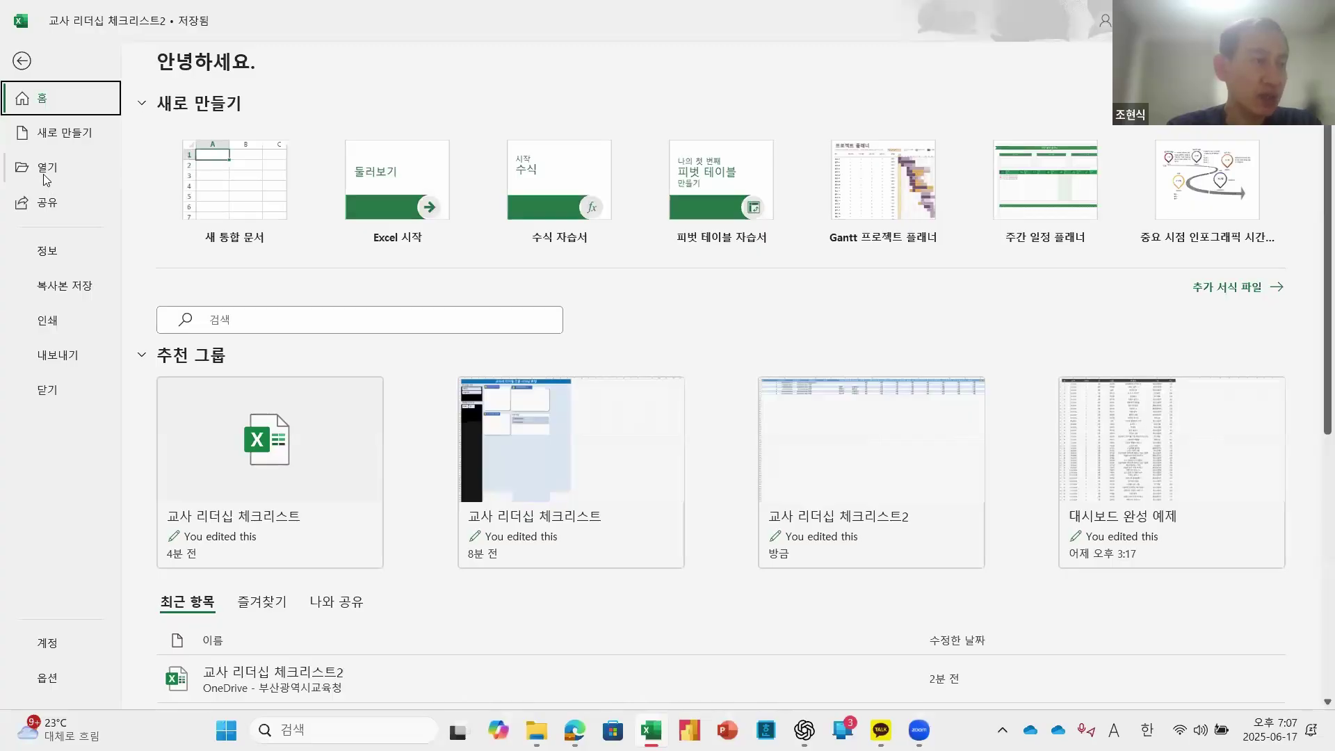
click(22, 61)
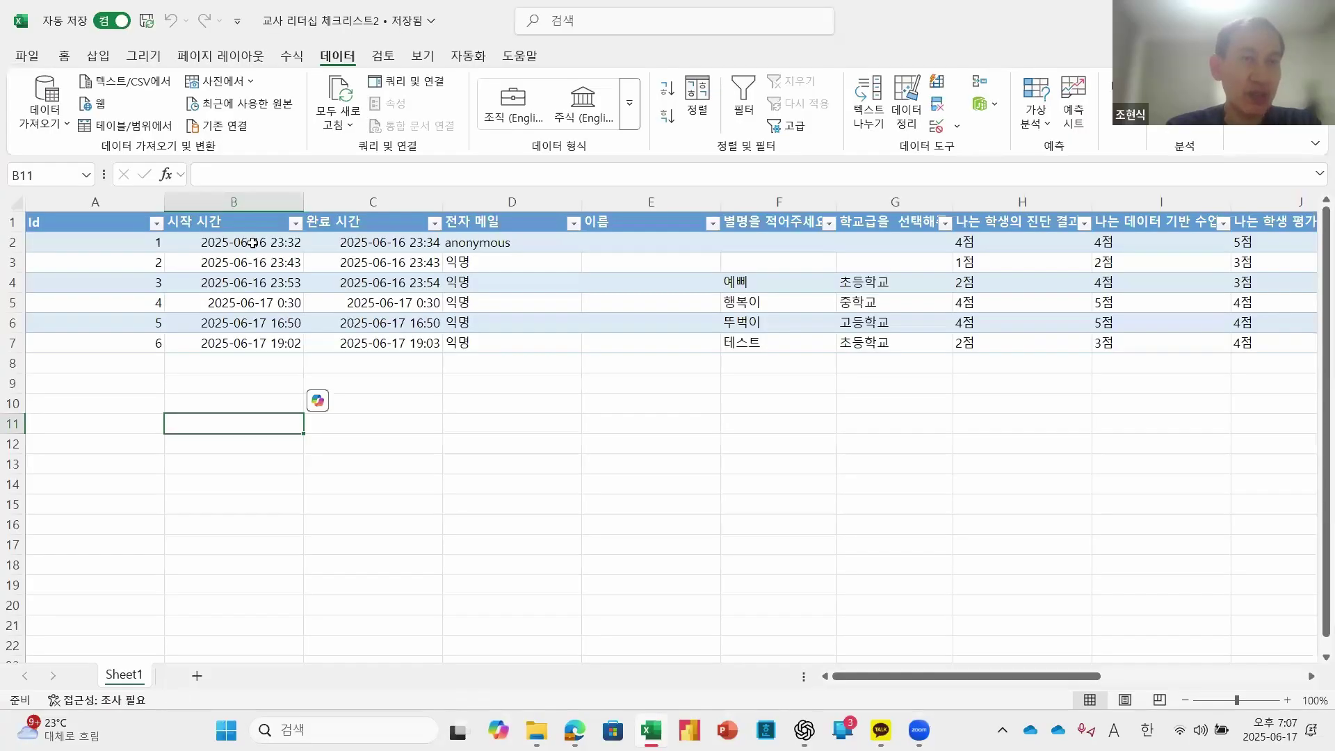
click(255, 383)
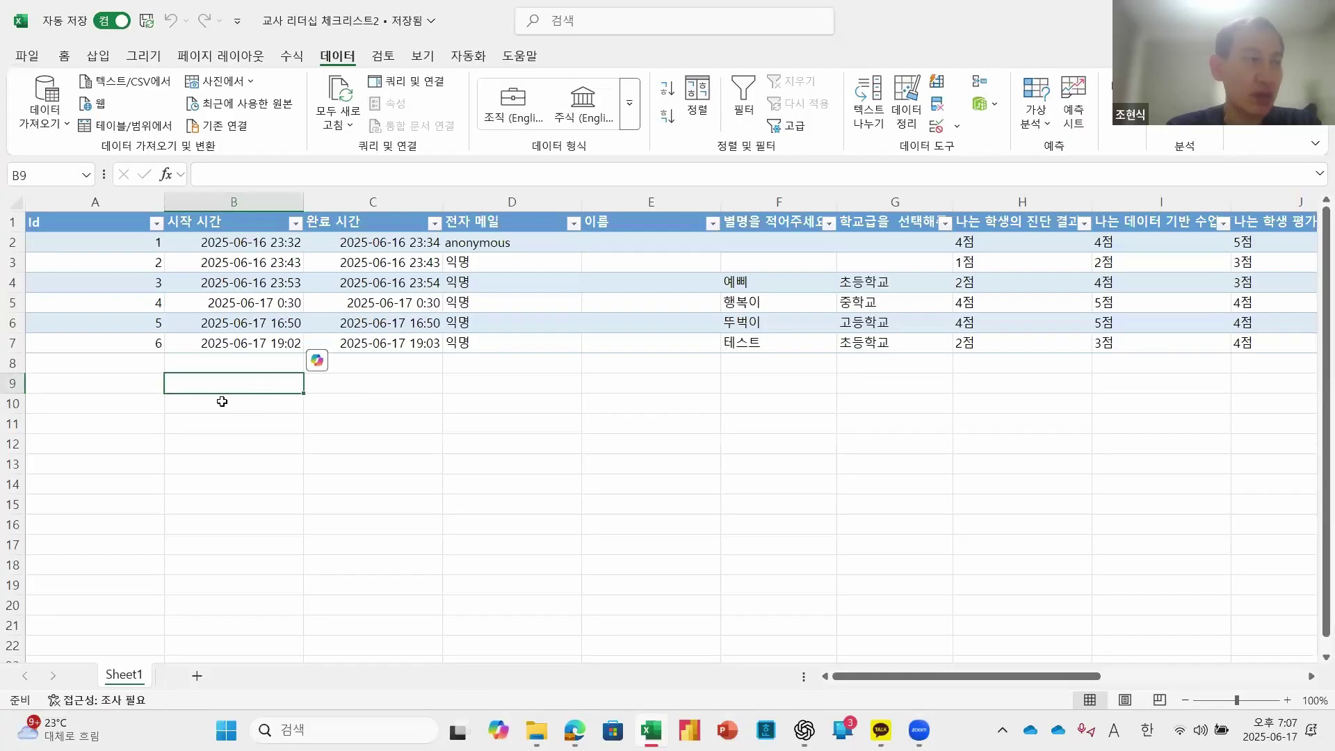
key(Down)
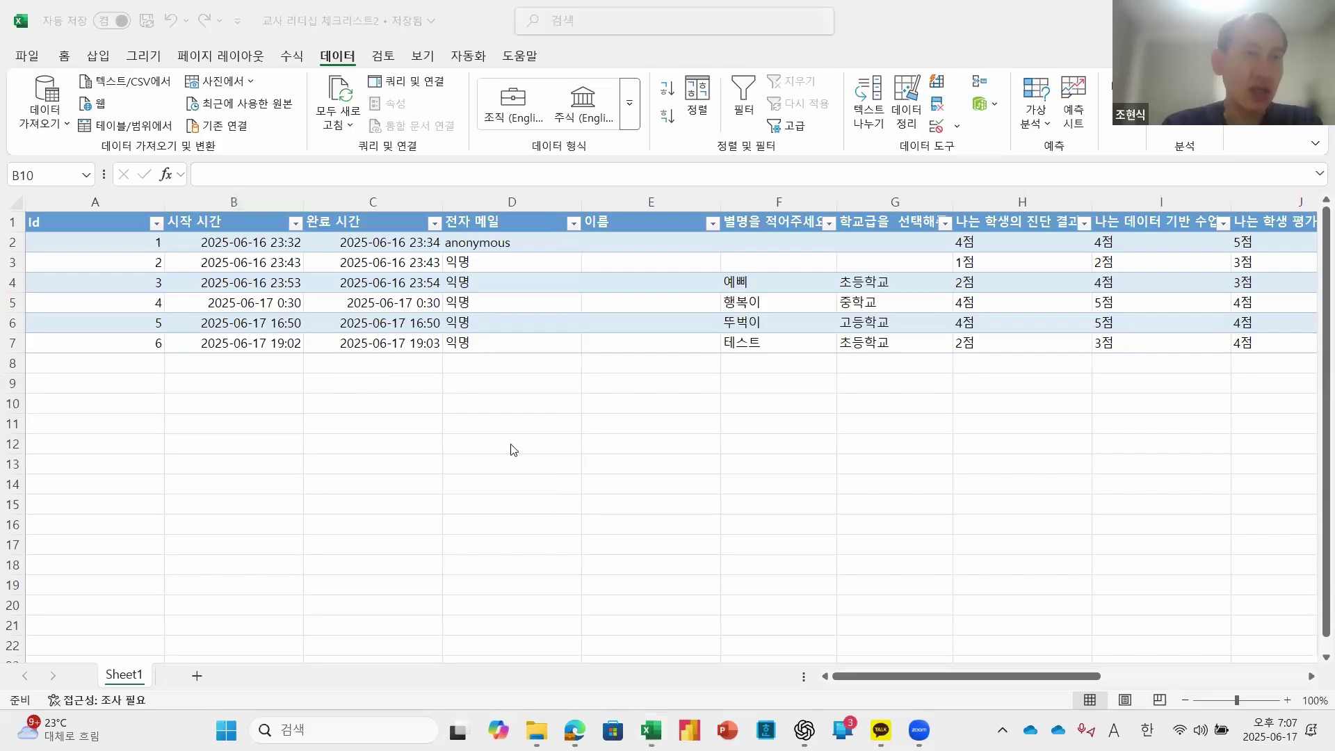
click(302, 395)
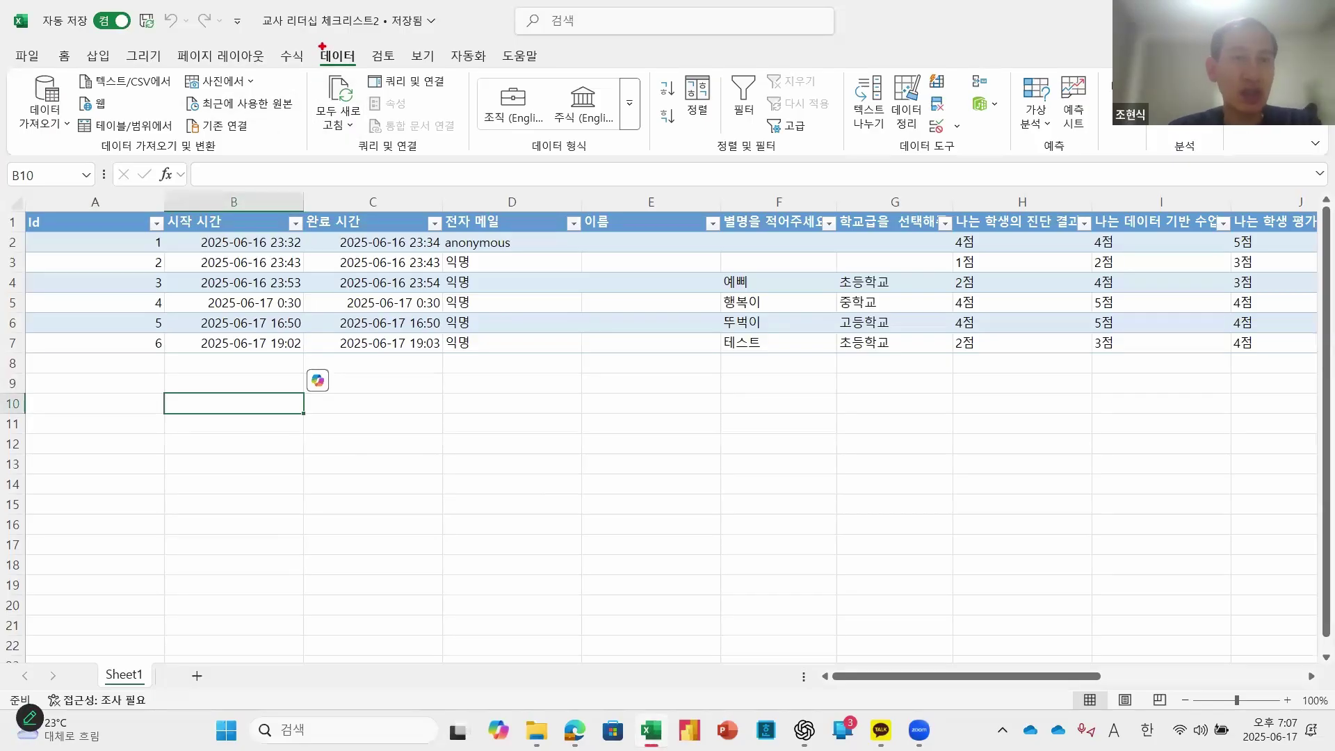
mouse_move(311, 43)
mouse_down()
mouse_move(362, 71)
mouse_move(384, 32)
mouse_up()
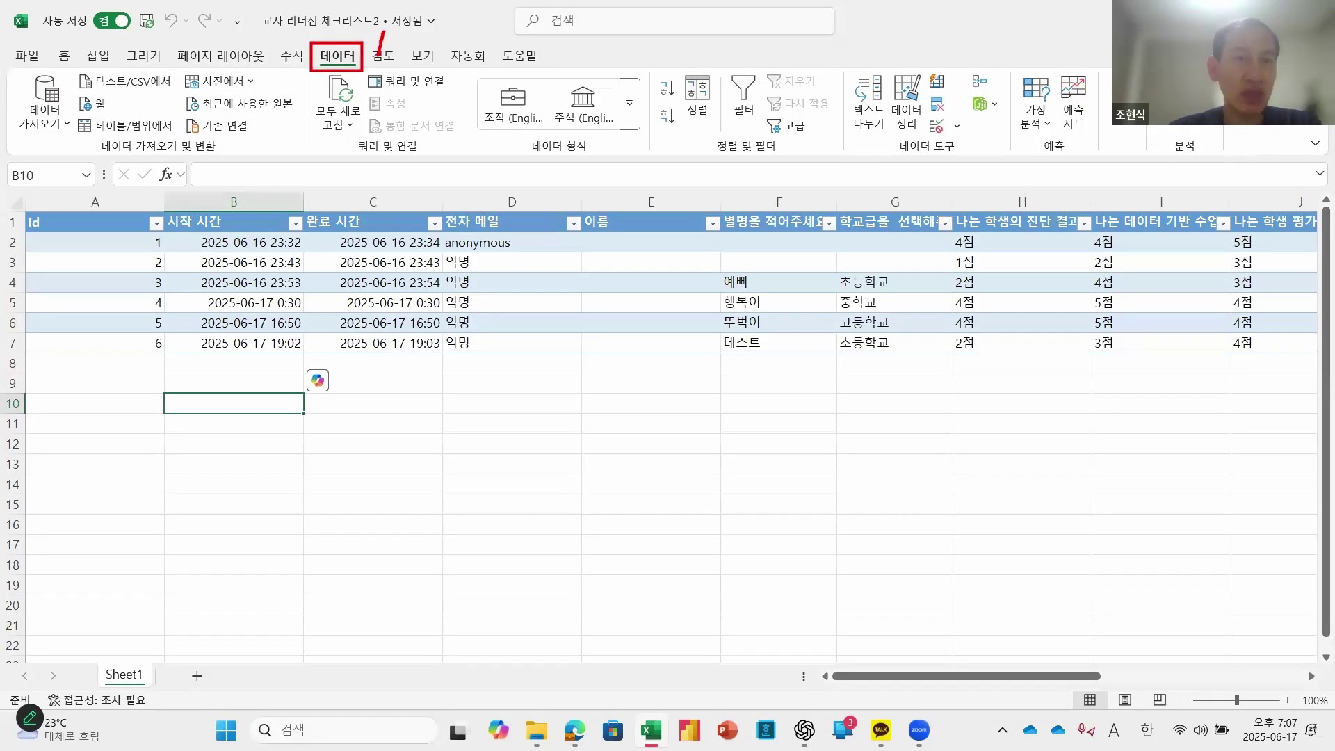
click(398, 56)
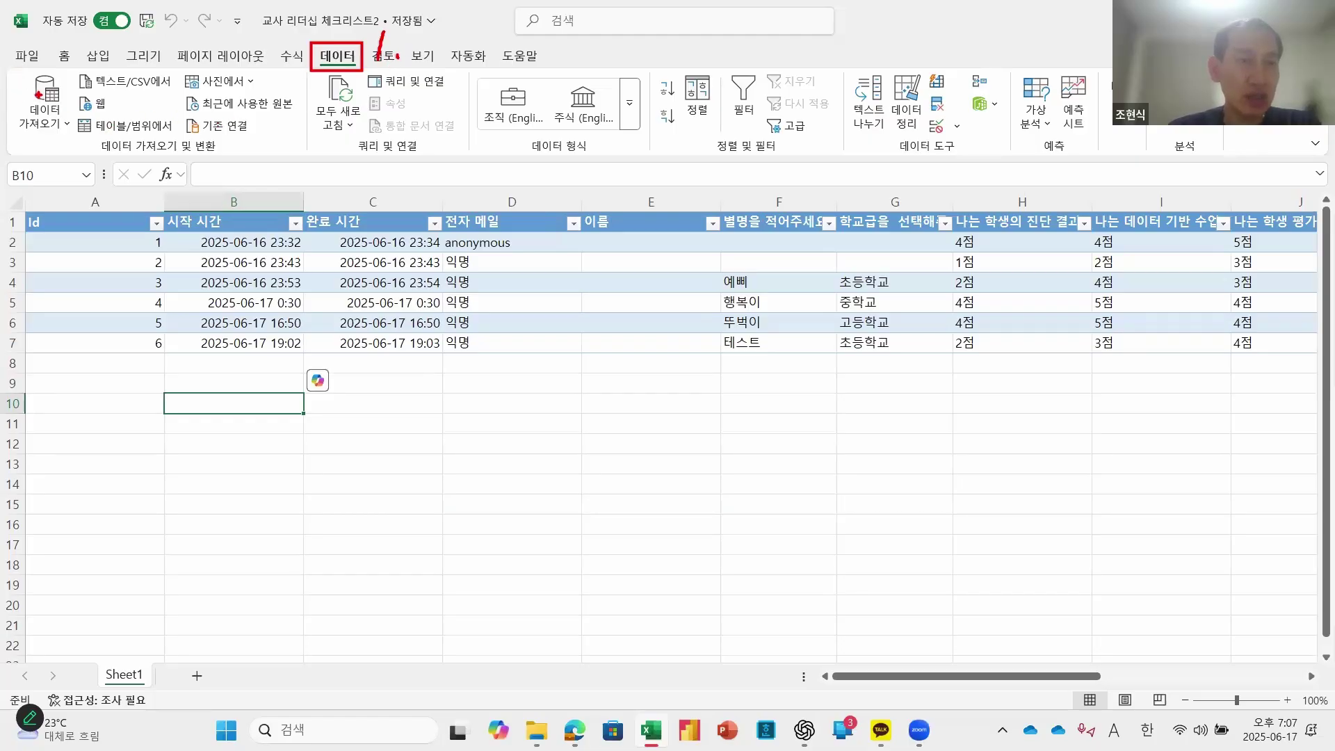
drag(65, 114, 182, 143)
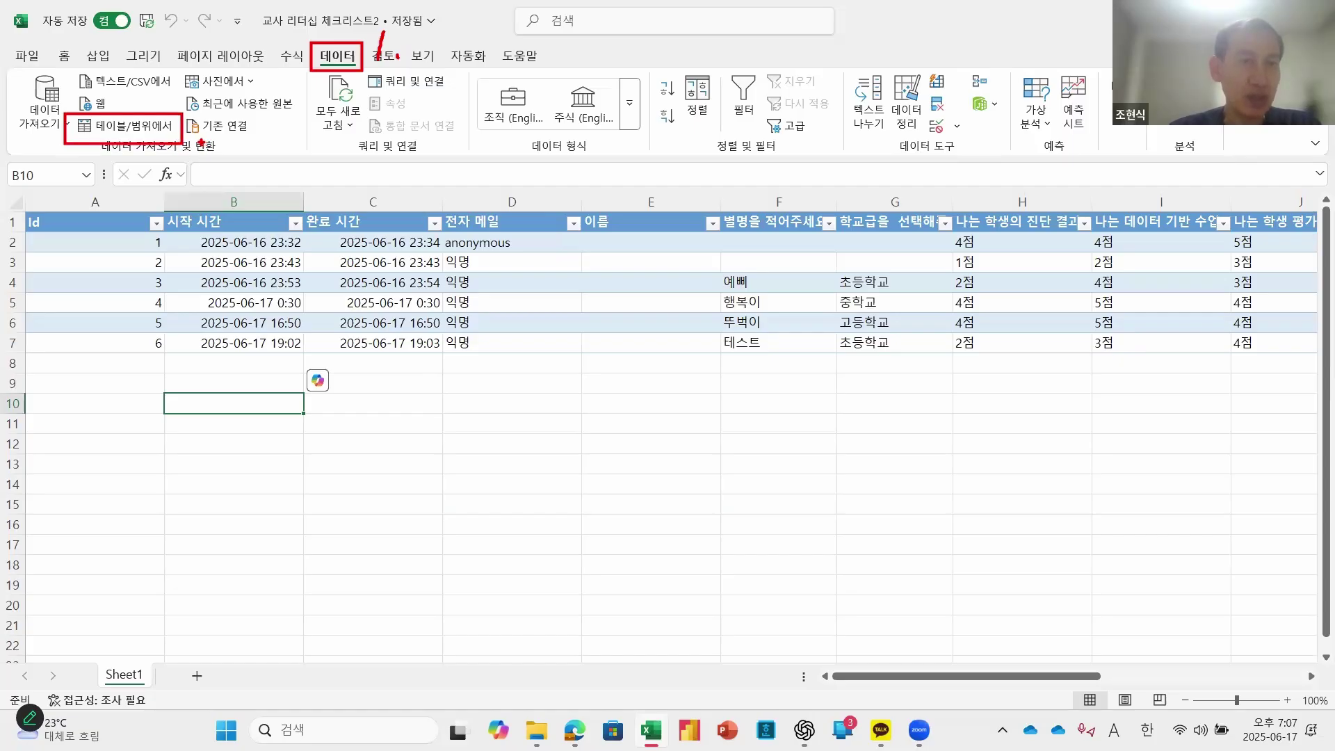
drag(200, 135, 204, 157)
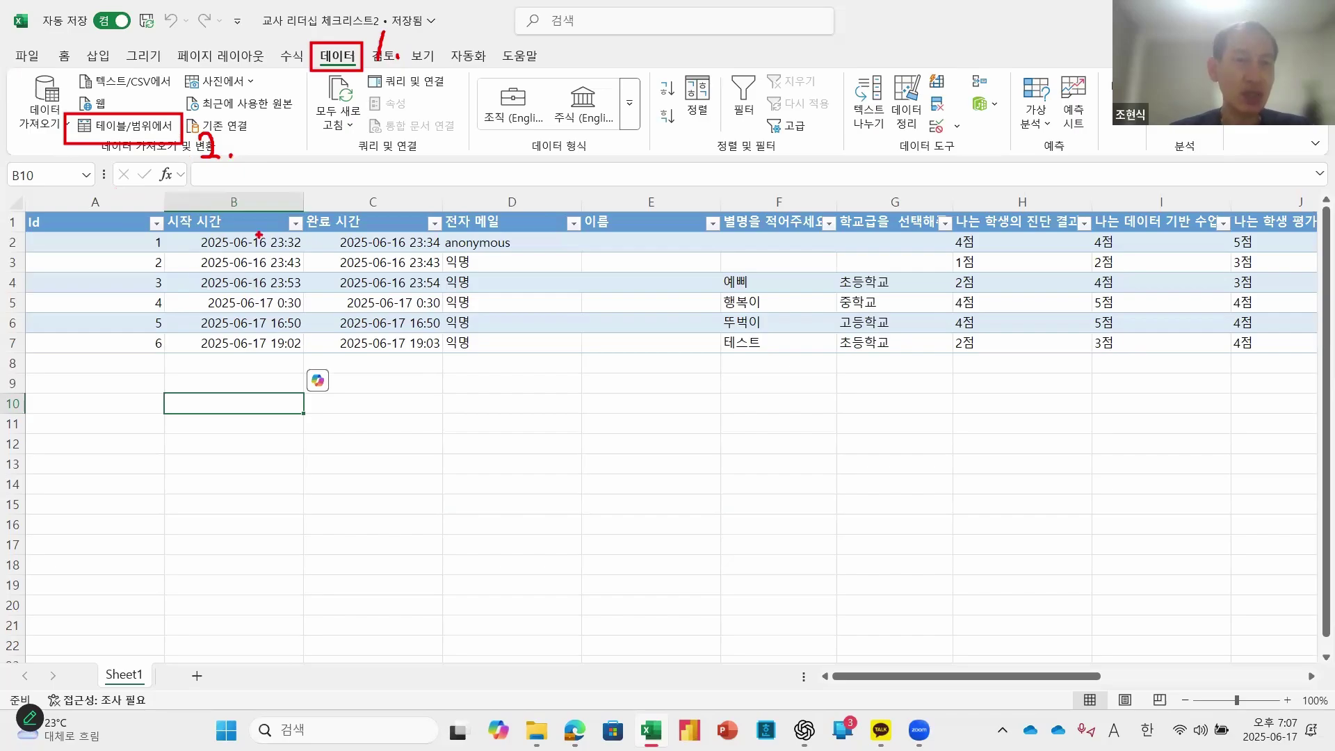
mouse_move(306, 137)
mouse_down()
mouse_move(337, 130)
mouse_move(301, 178)
mouse_move(351, 178)
mouse_move(374, 154)
mouse_up()
drag(374, 128, 378, 181)
mouse_move(359, 196)
mouse_down()
mouse_move(390, 197)
mouse_move(430, 154)
mouse_move(403, 200)
mouse_move(449, 195)
mouse_move(465, 172)
mouse_move(462, 194)
mouse_up()
drag(489, 141, 488, 237)
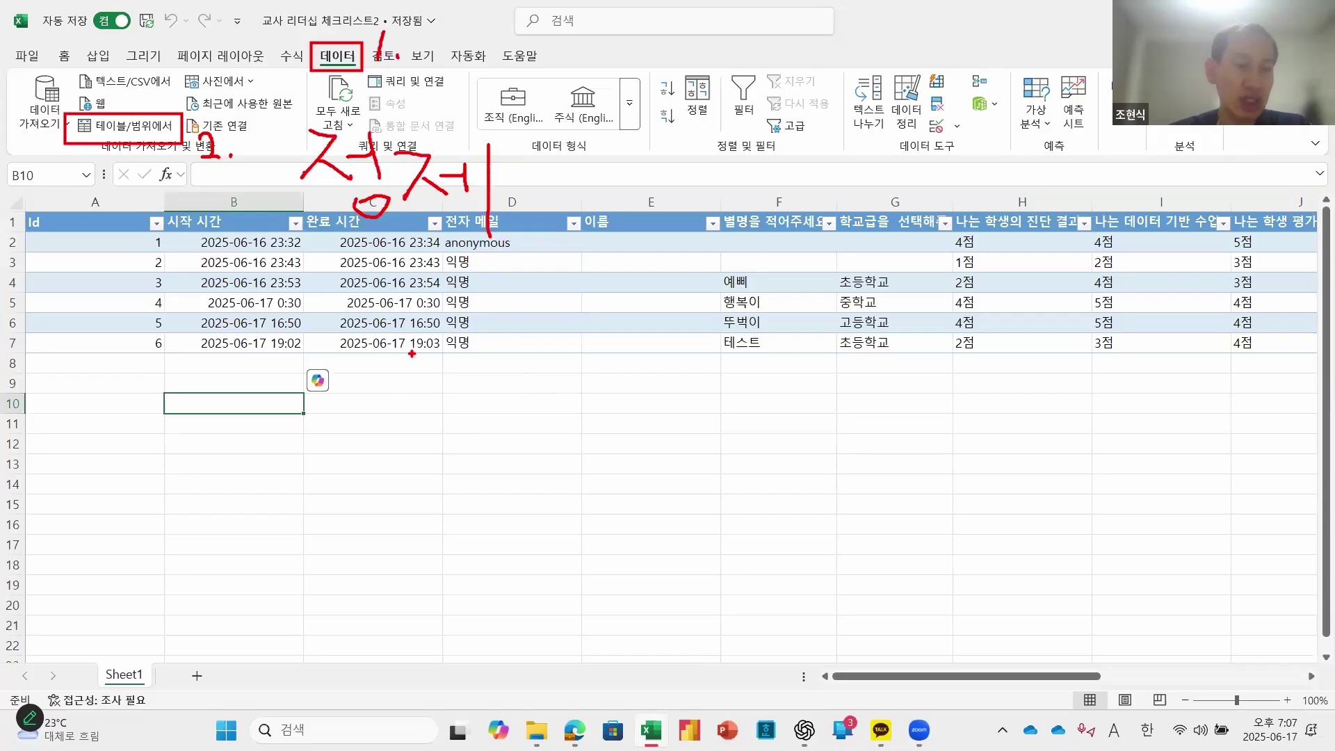
key(Escape)
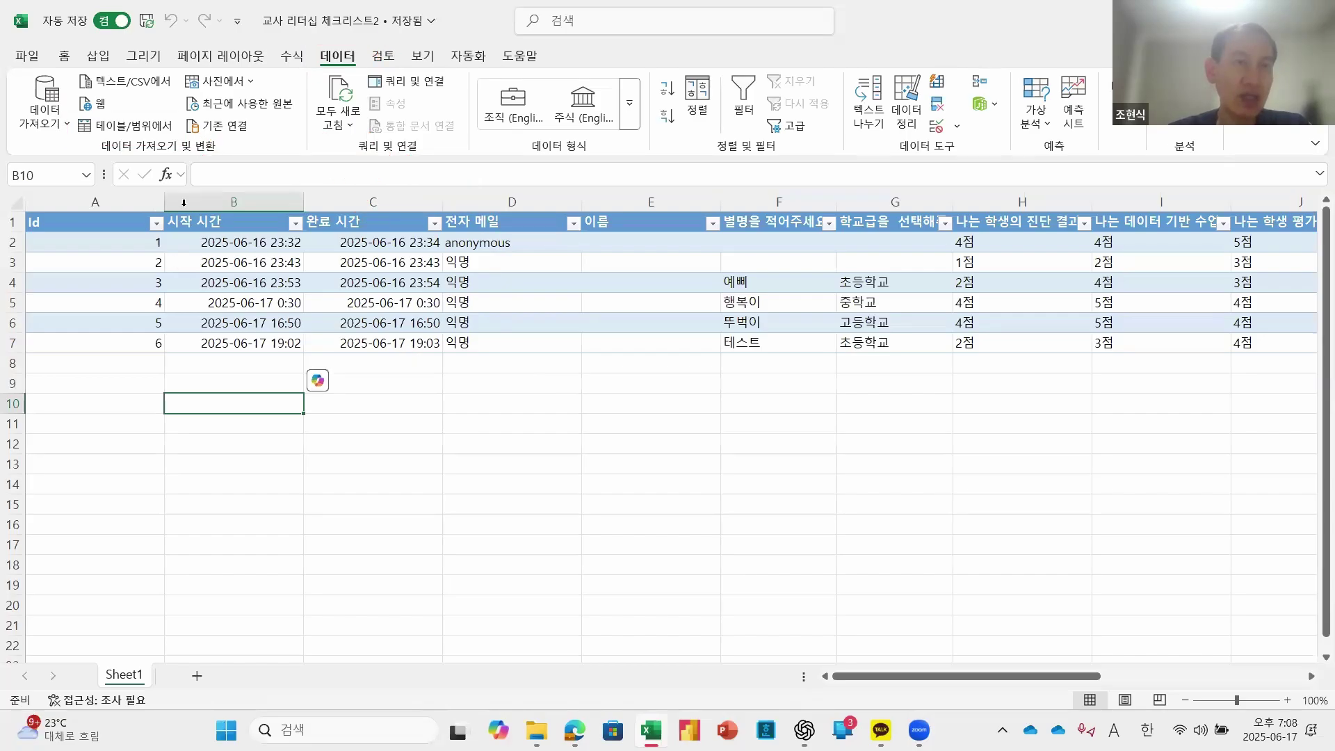
Step: Load the Sheet1 response table into the Power Query editor as a new query from the table range
click(202, 282)
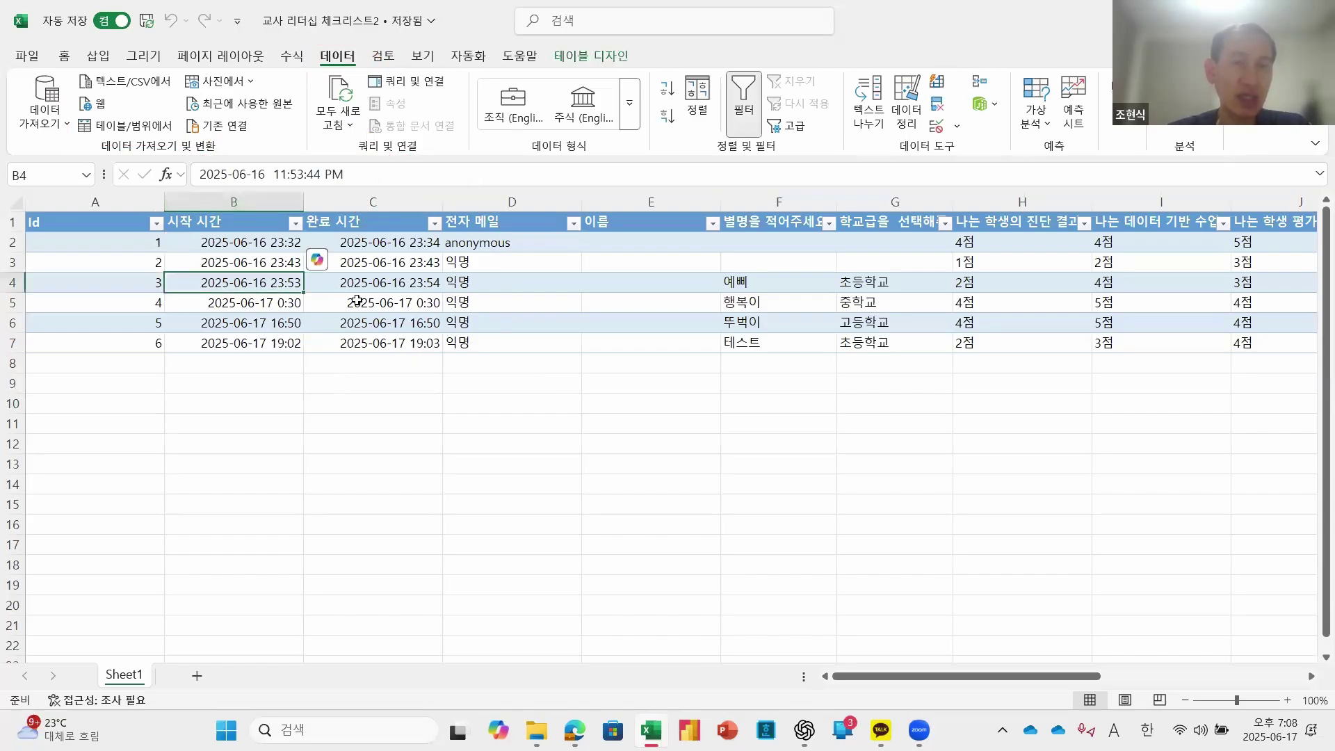
click(126, 130)
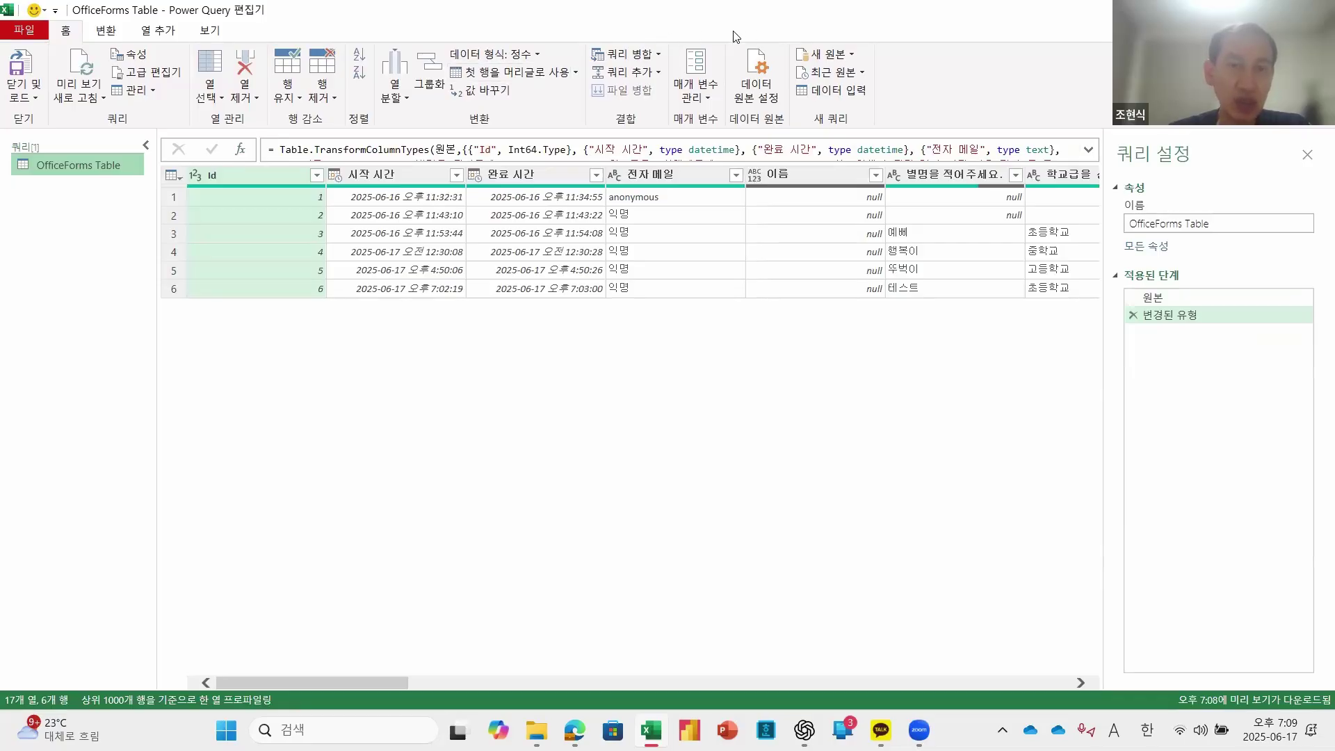
key(super+Down)
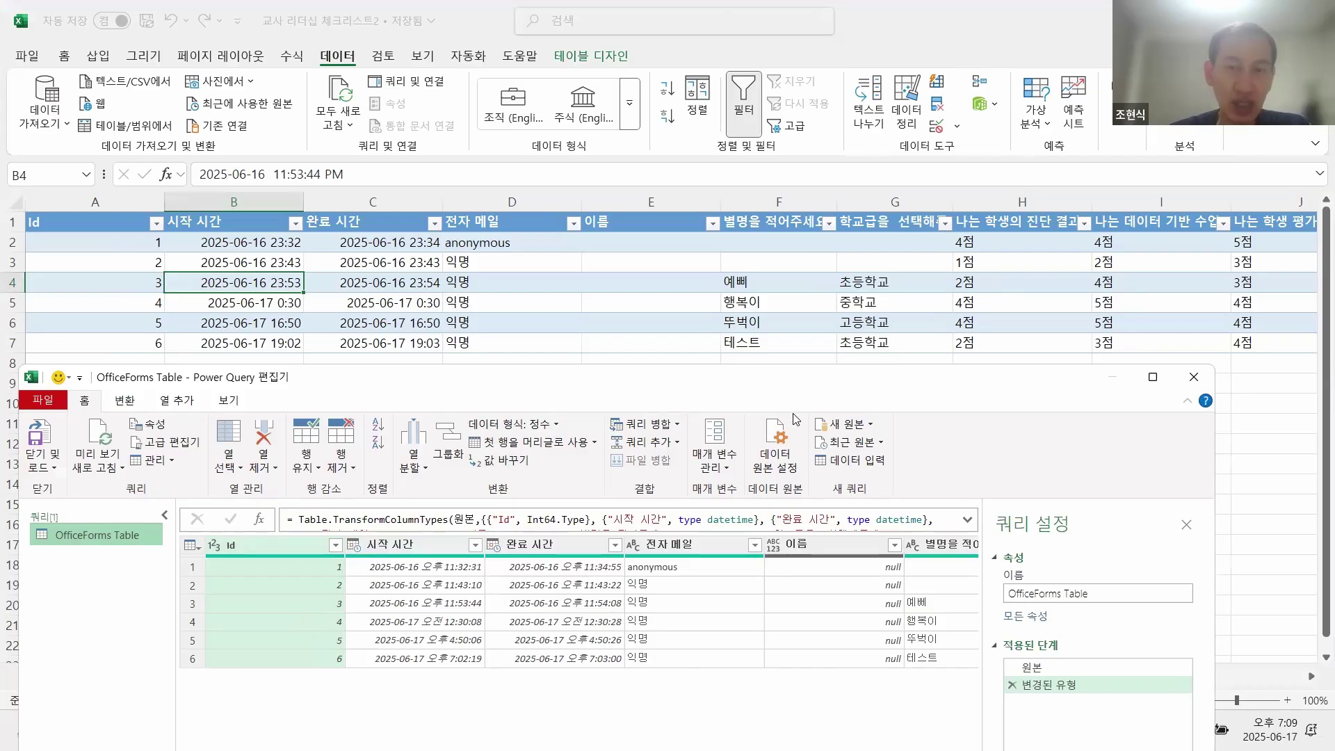
drag(854, 381, 860, 94)
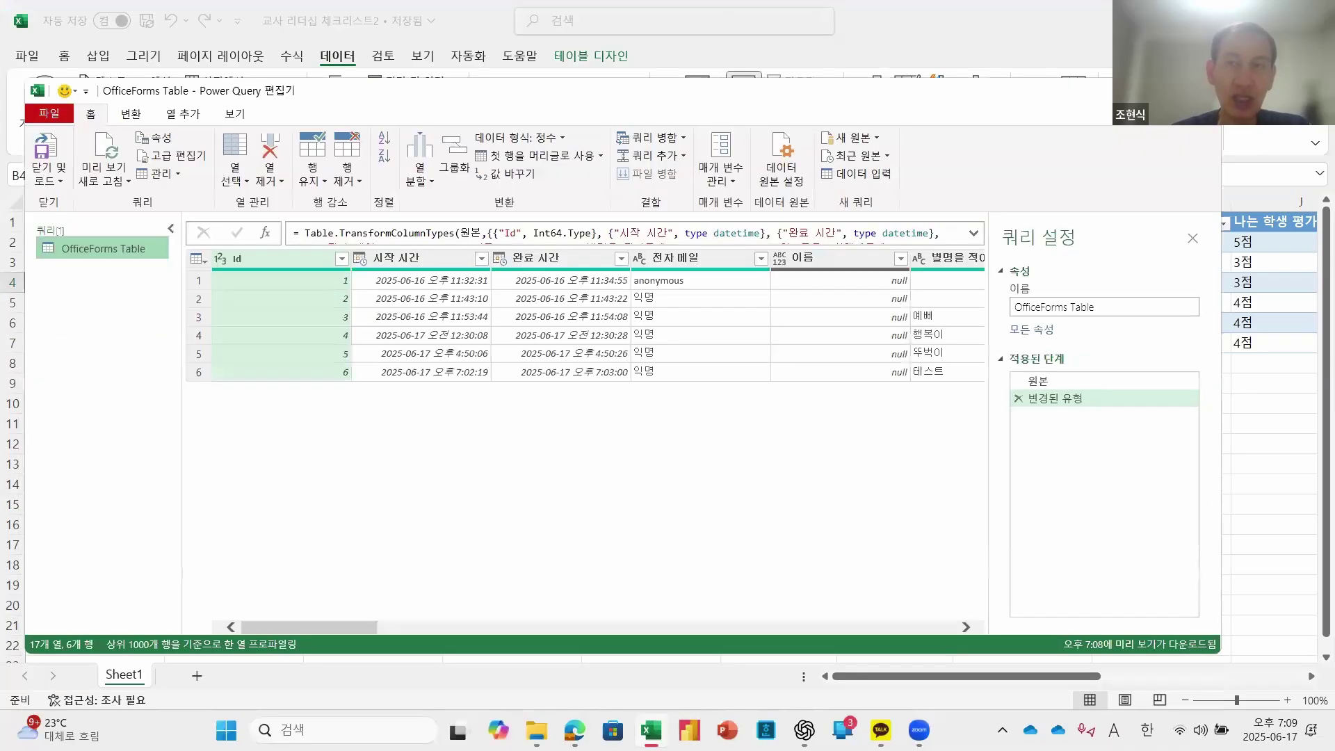
double_click(860, 90)
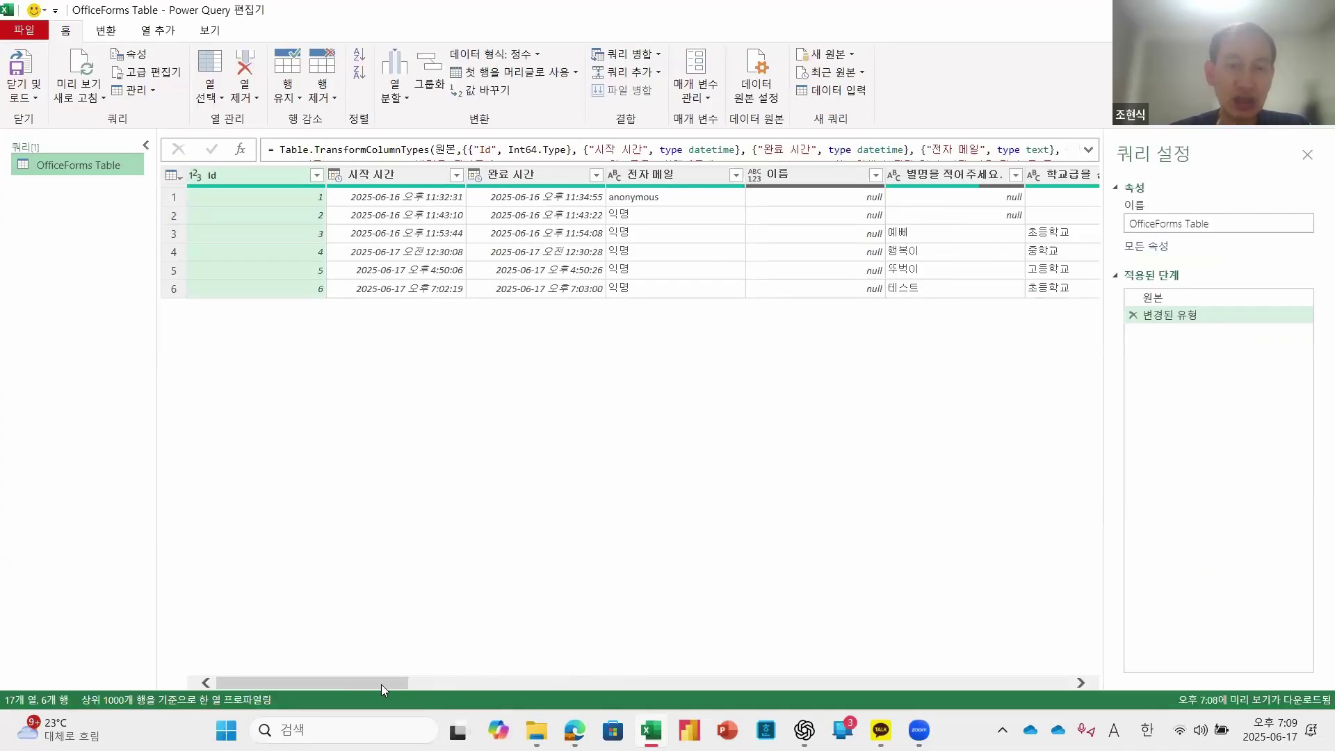
Step: Review the response columns and the individual Id records in the OfficeForms Table query preview
drag(381, 685, 327, 728)
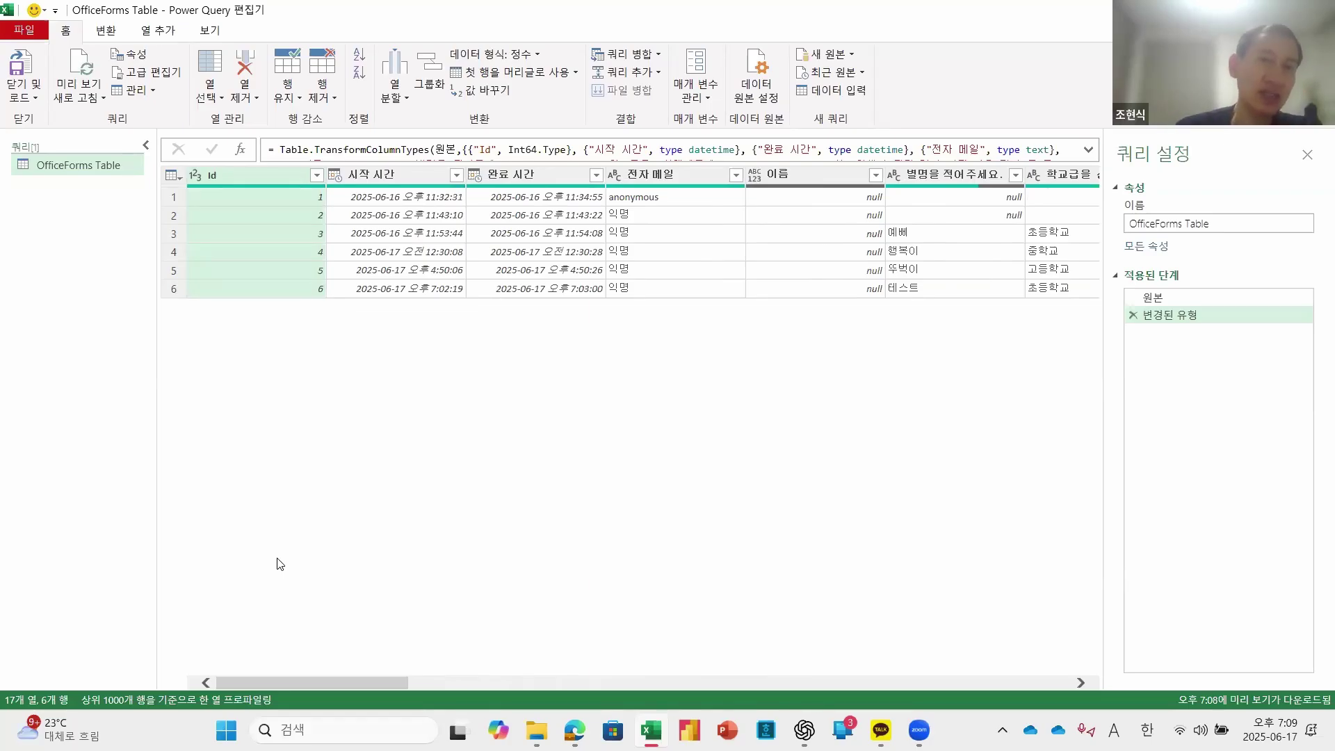
click(249, 197)
click(248, 215)
click(246, 233)
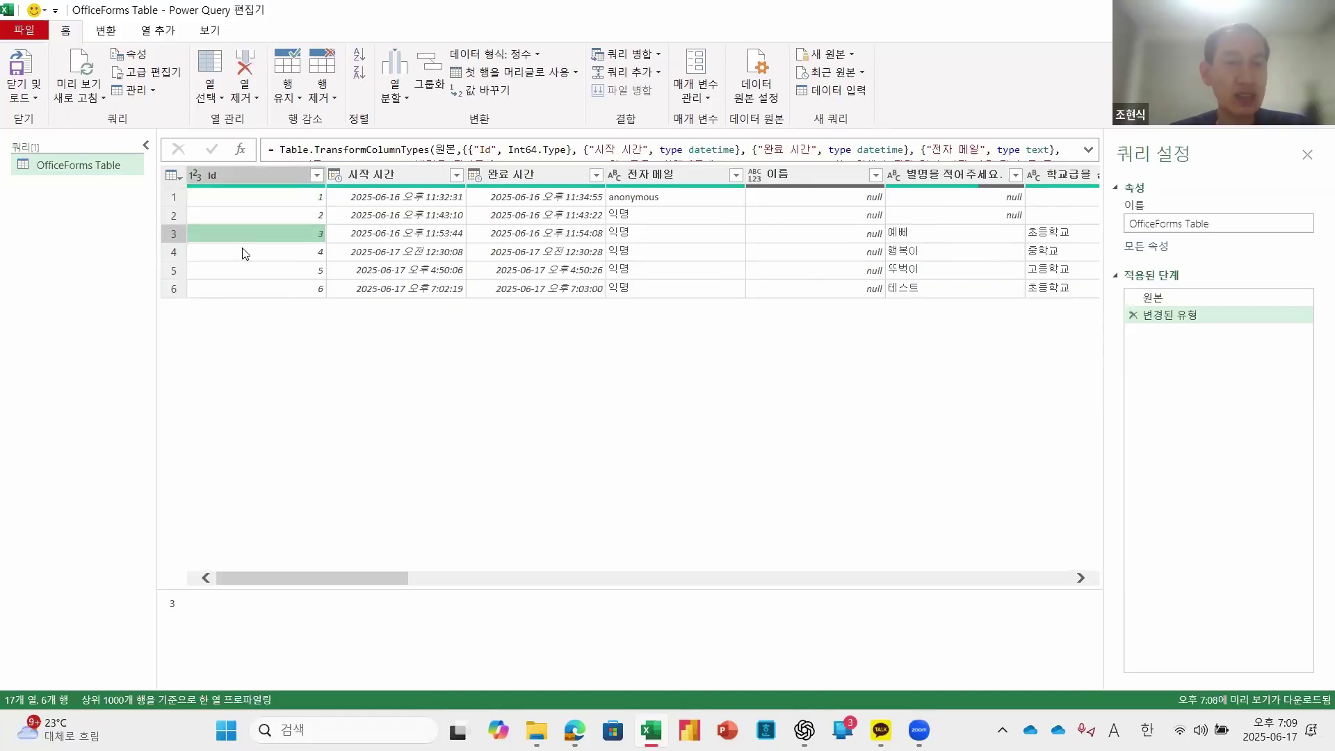
click(244, 252)
click(234, 272)
click(226, 286)
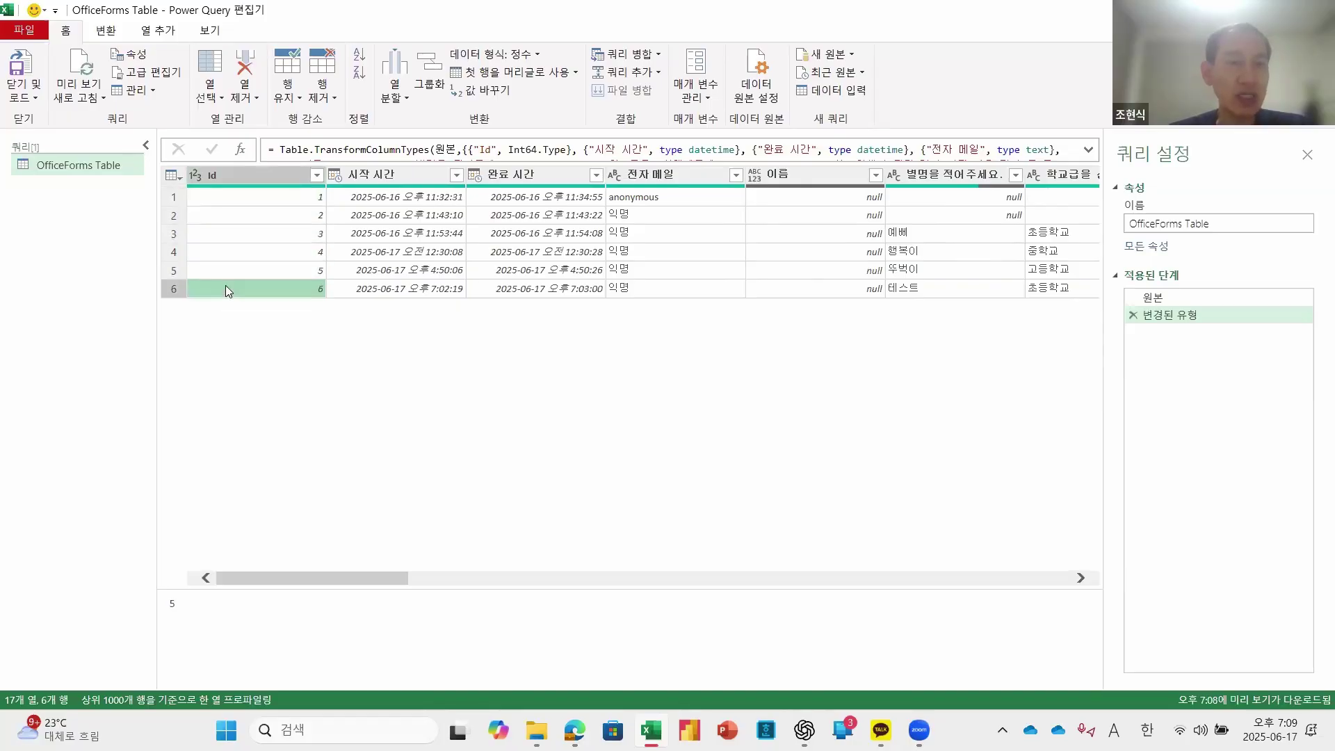
click(239, 198)
click(246, 215)
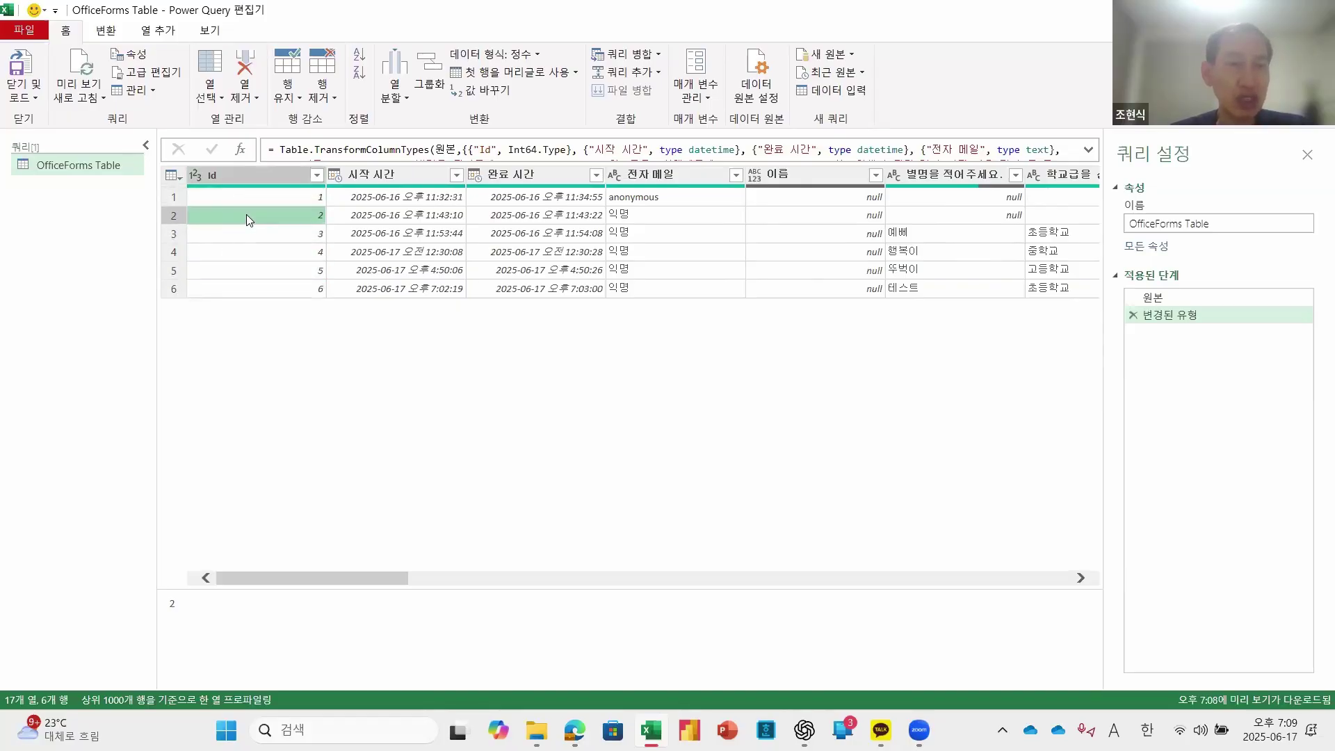
click(251, 200)
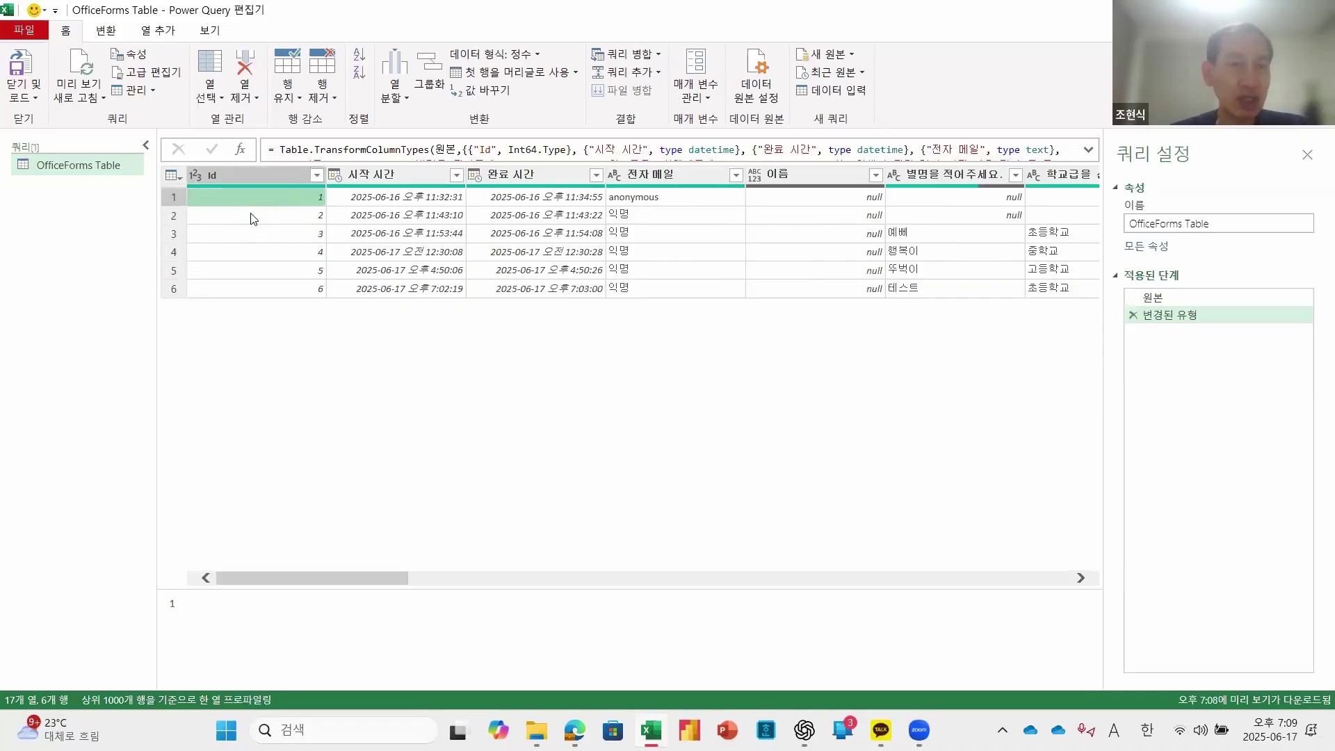
click(251, 215)
click(286, 245)
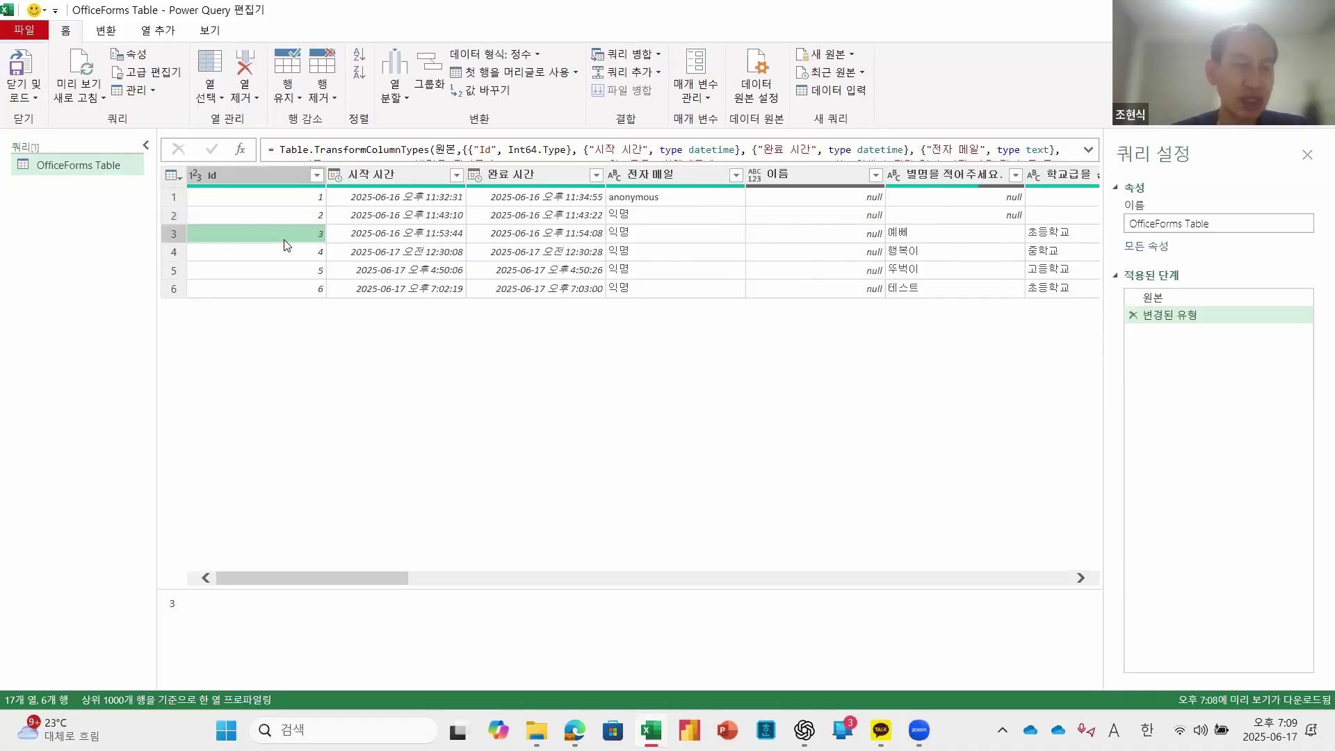
click(299, 200)
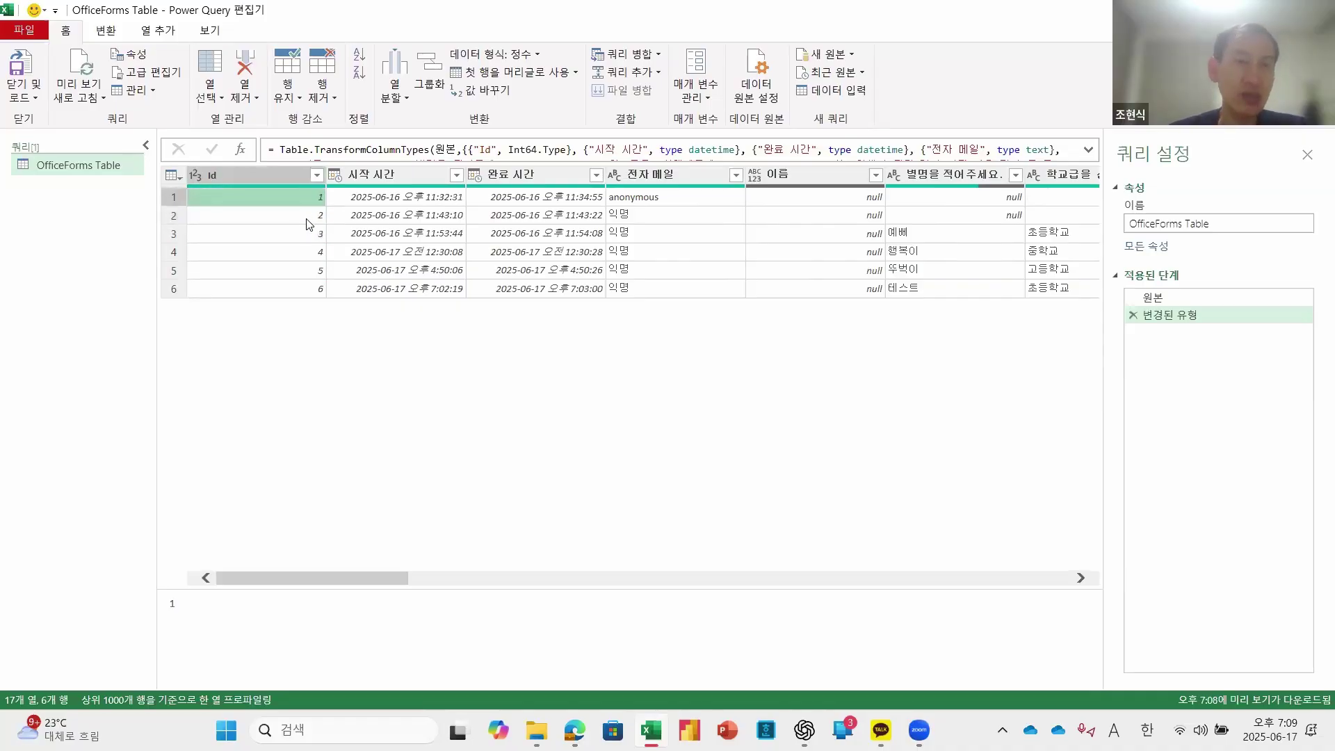
Step: Change the Id column's data type to text (텍스트), replacing the current type conversion
click(308, 219)
click(315, 234)
click(314, 252)
click(312, 271)
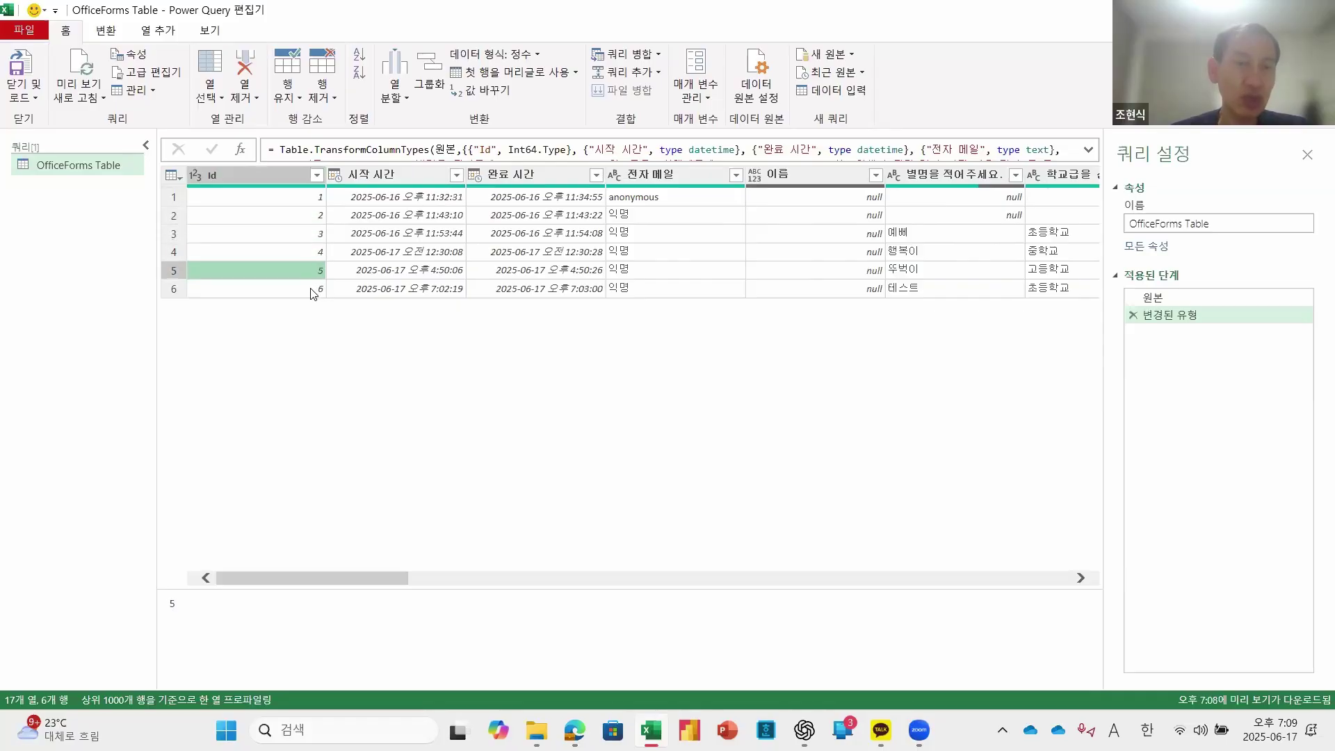
click(311, 294)
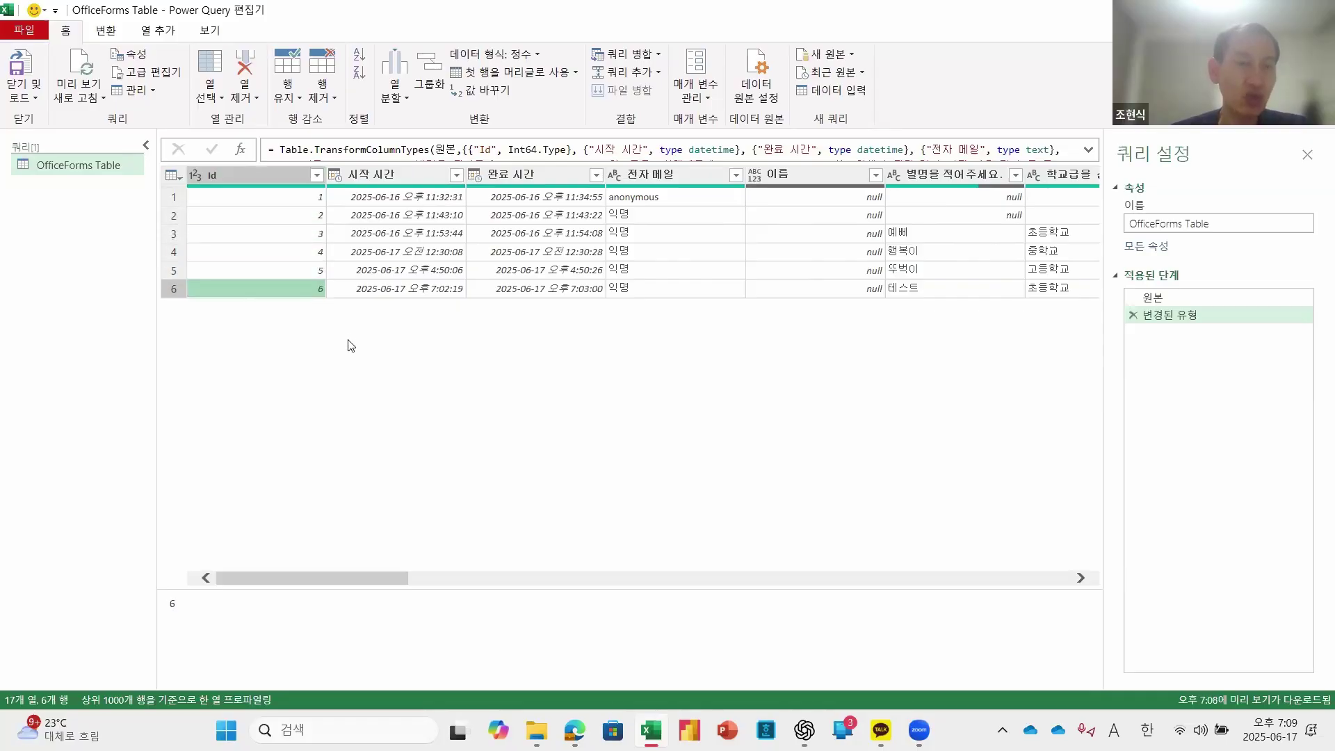
click(194, 175)
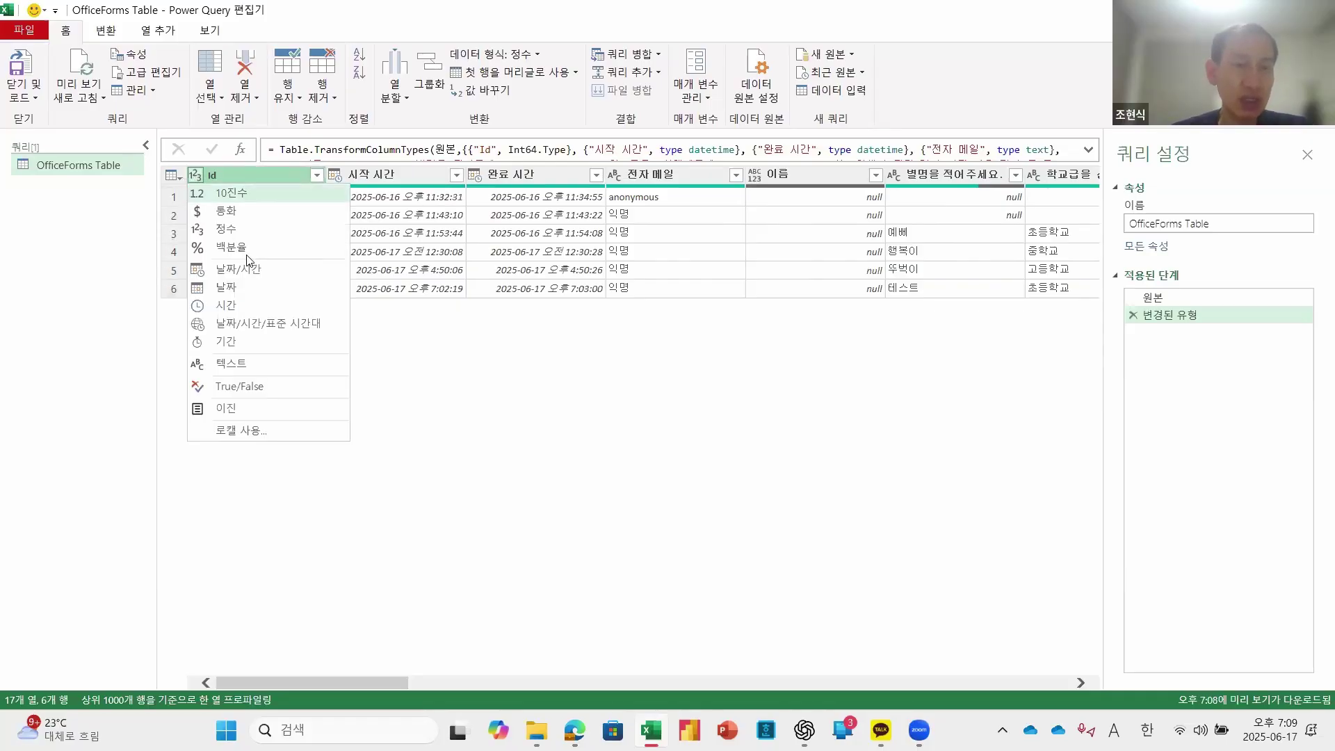
click(313, 365)
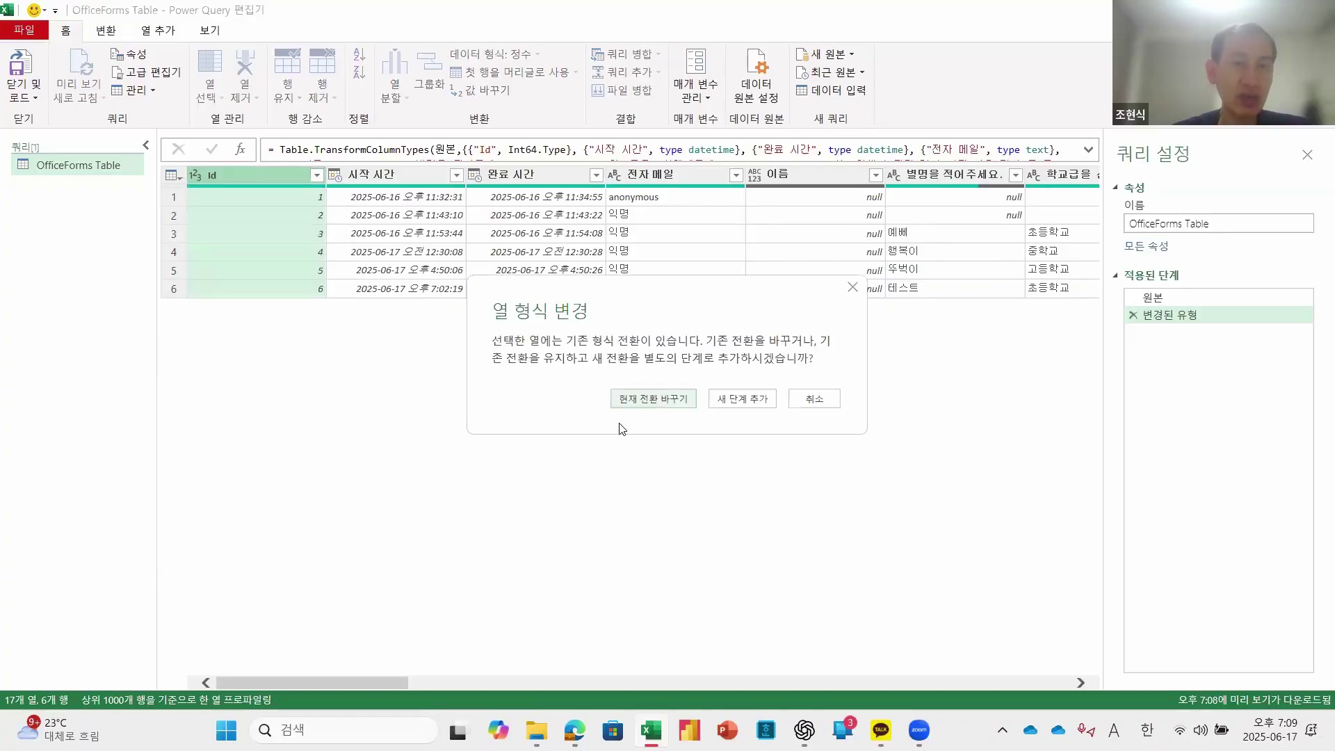
click(654, 399)
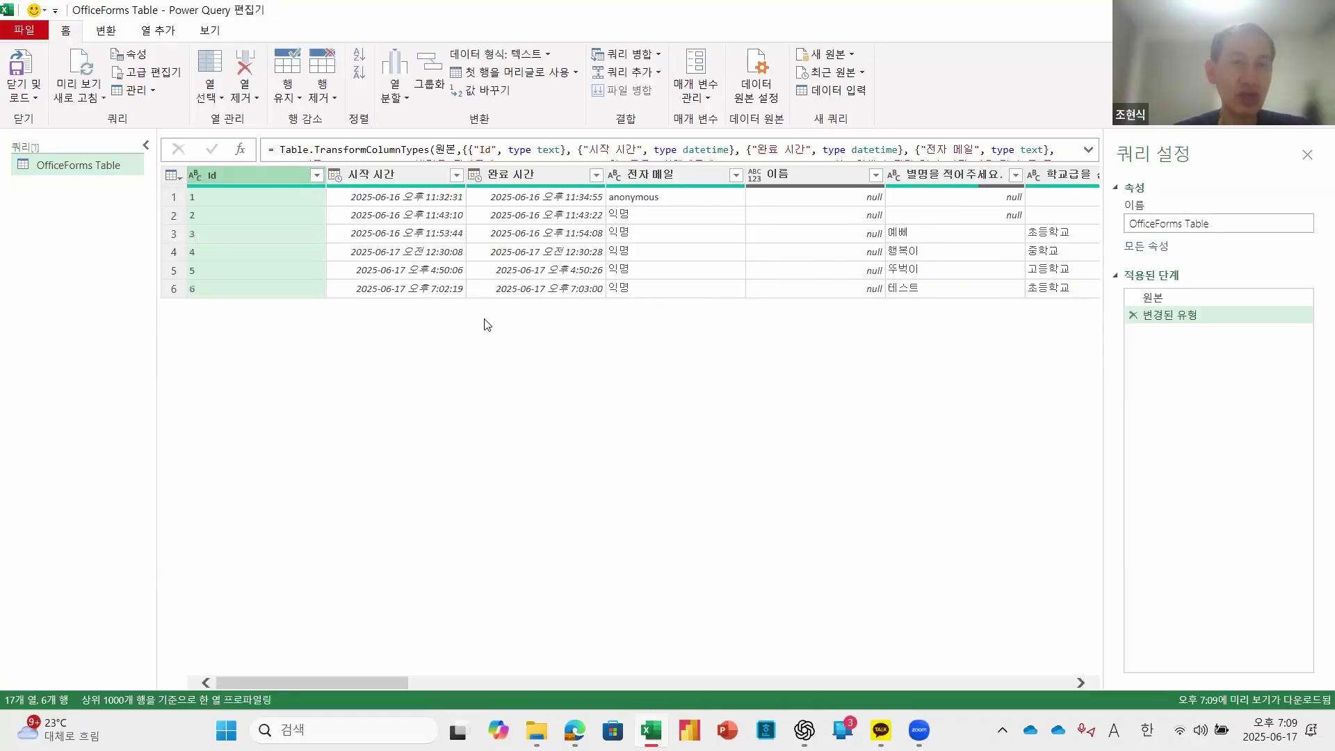
Step: Compare the 시작 시간 and 완료 시간 columns and remove the 완료 시간 column from the query
click(401, 172)
click(478, 174)
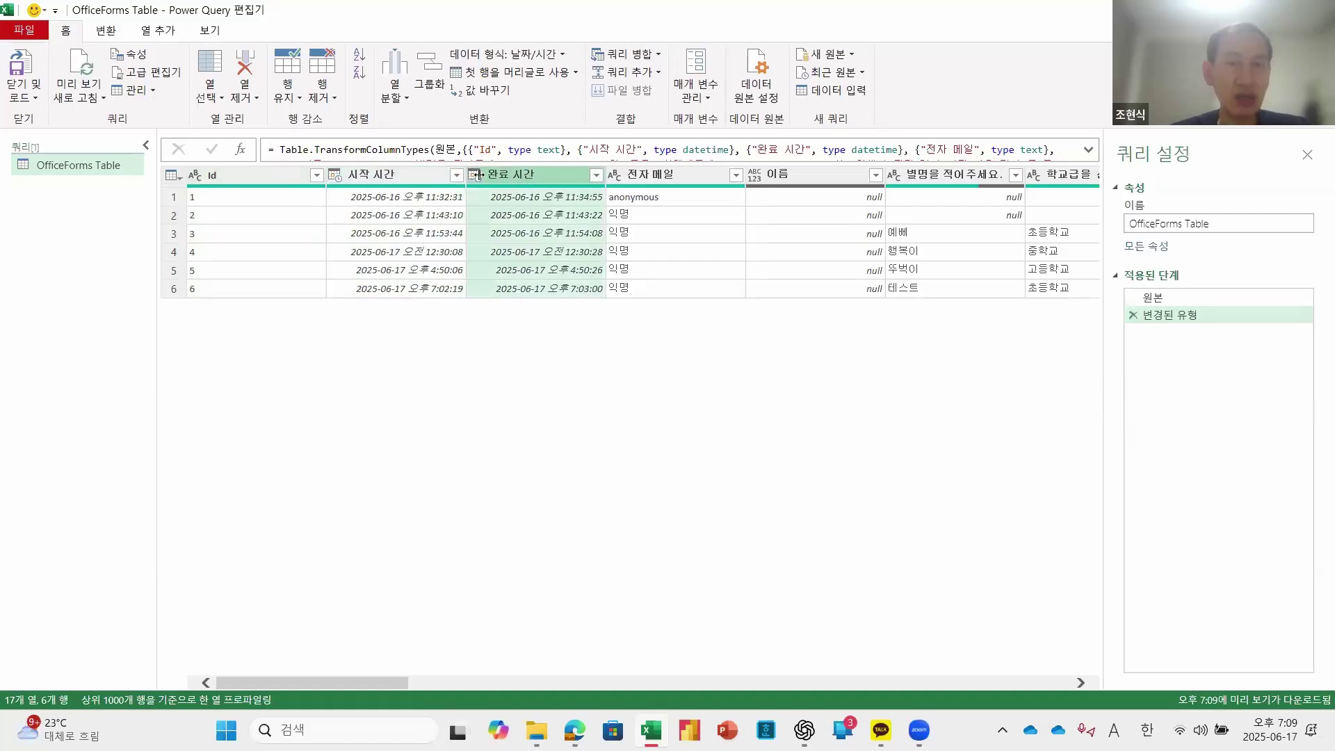
click(439, 178)
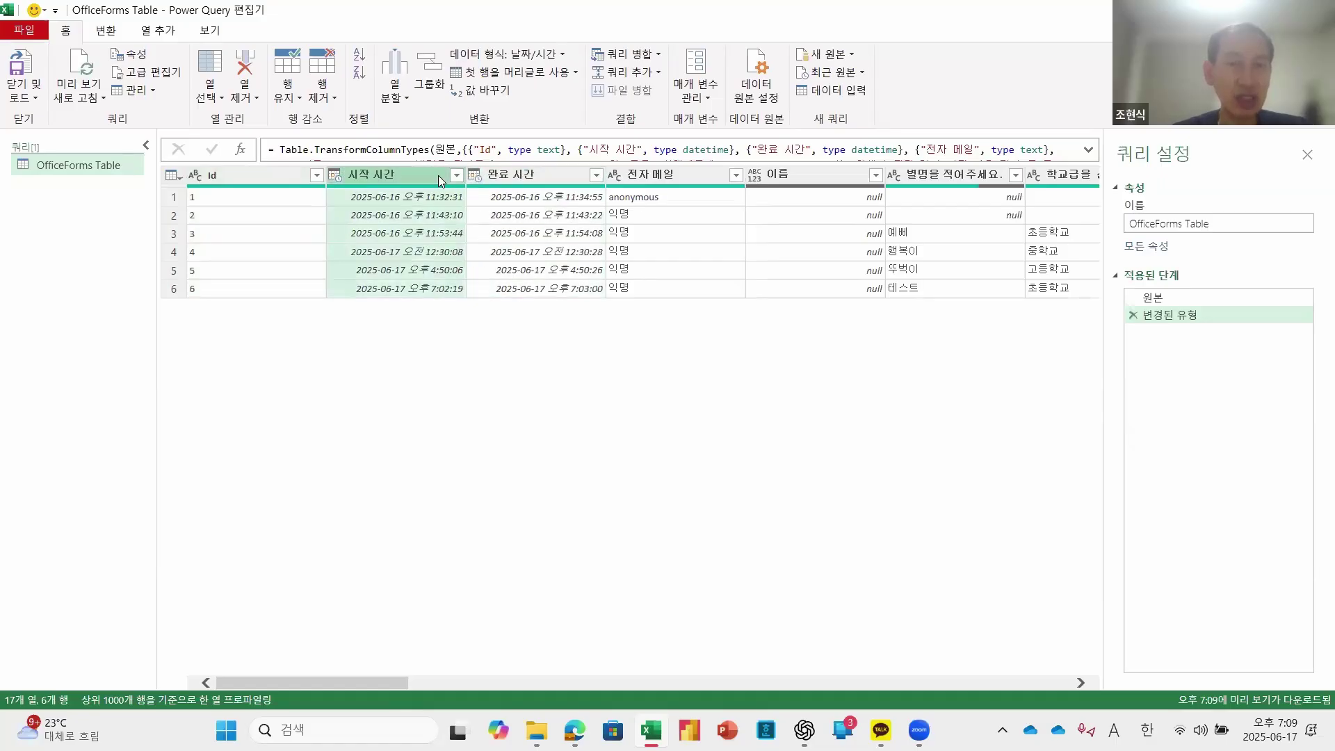
click(530, 178)
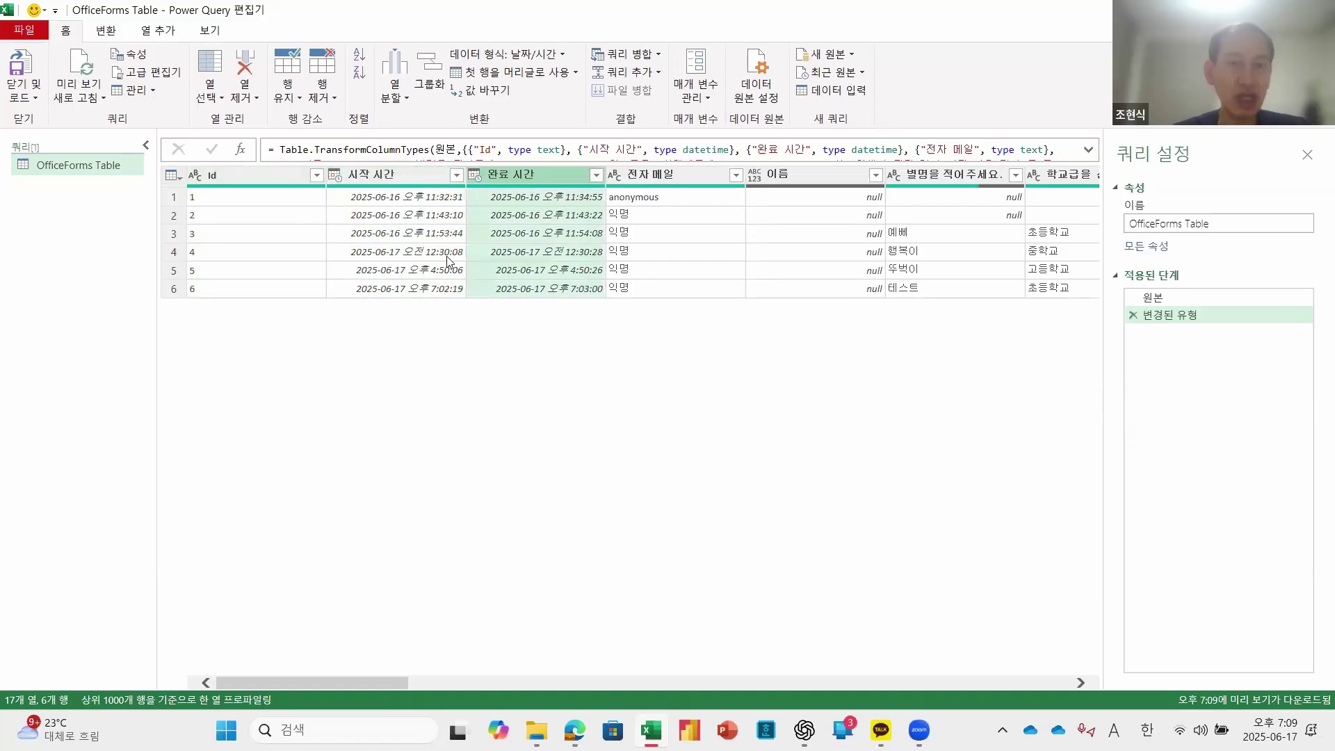
click(393, 173)
click(525, 175)
click(419, 178)
click(527, 183)
right_click(533, 175)
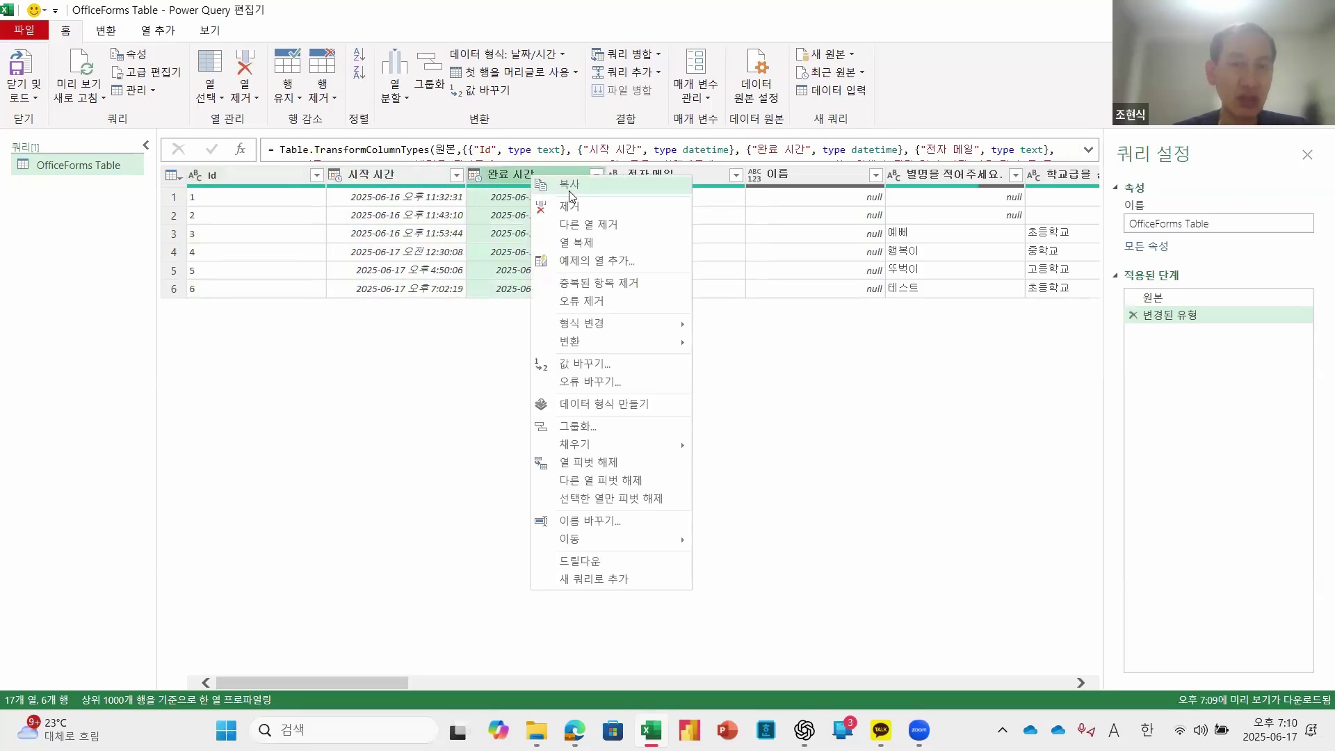
click(581, 208)
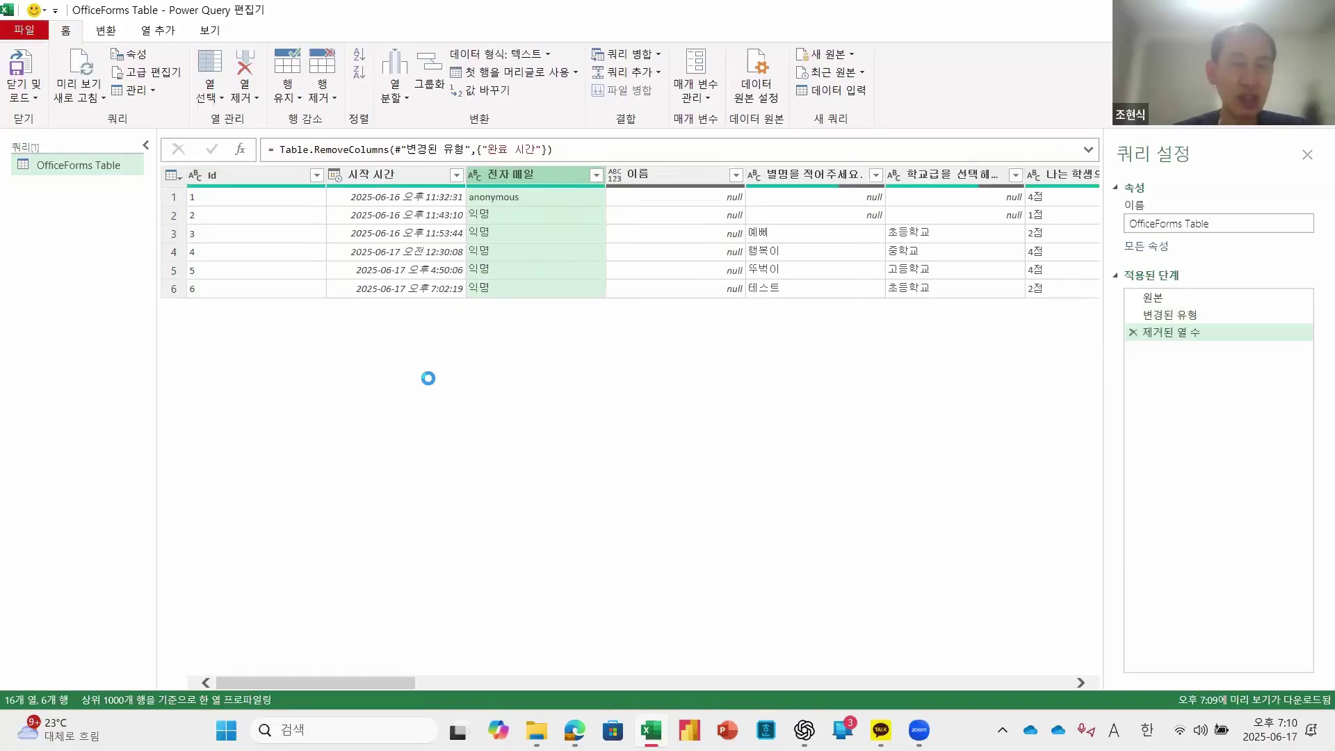
Step: Change the 시작 시간 column's data type to date only (날짜)
click(376, 177)
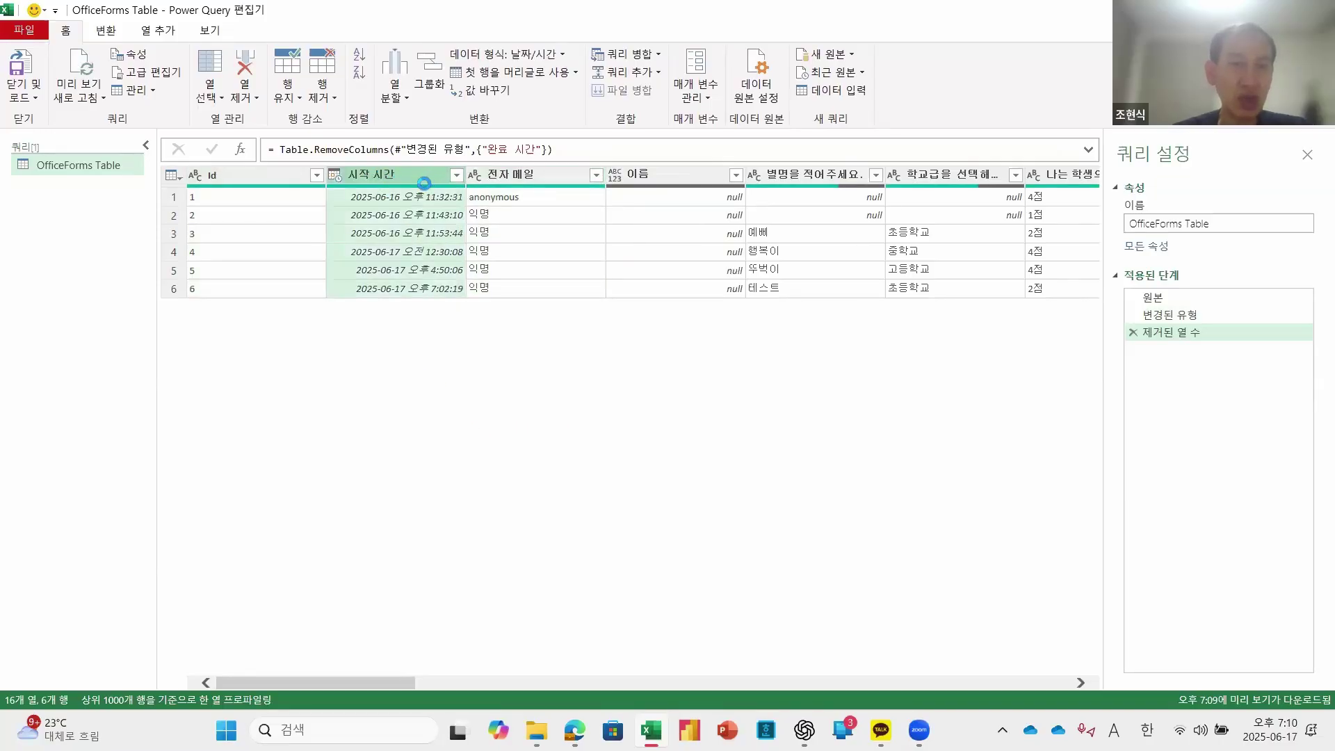
click(332, 177)
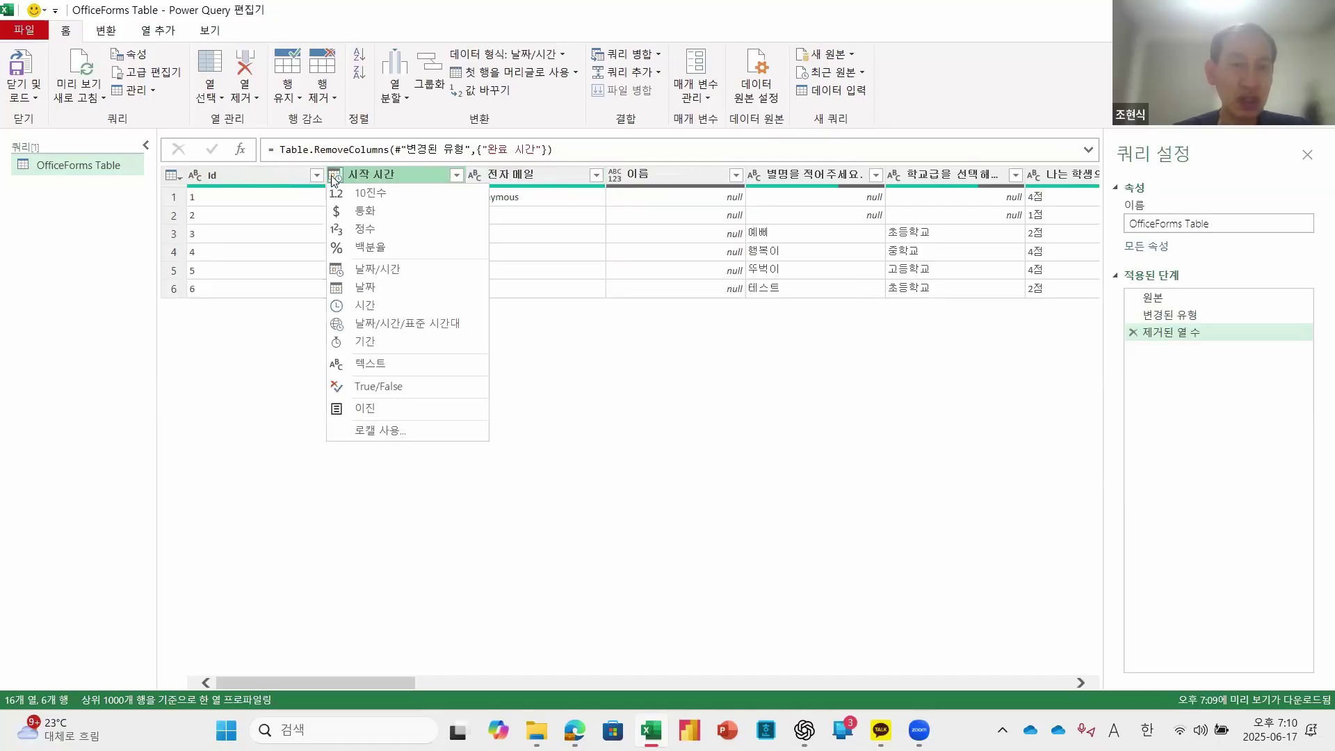
click(398, 294)
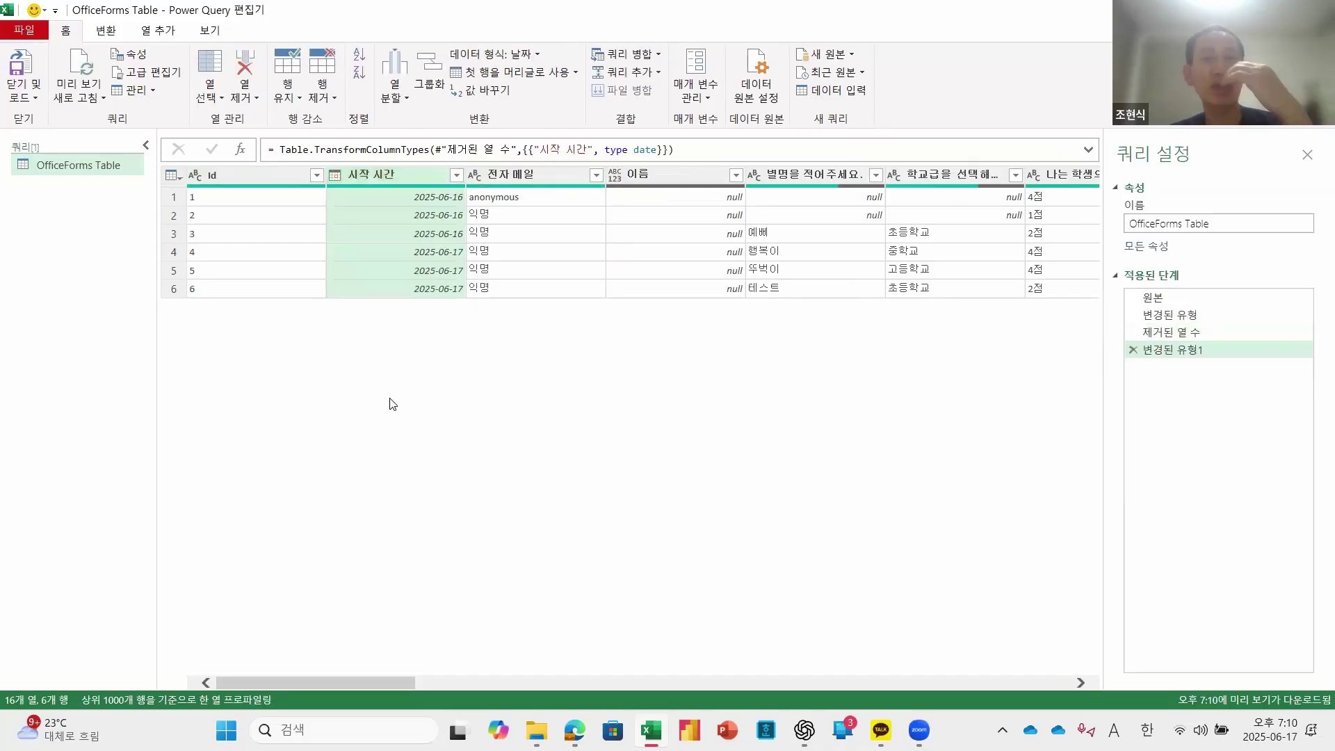
Step: Remove the 전자 메일 and 이름 columns from the query
click(531, 172)
right_click(532, 172)
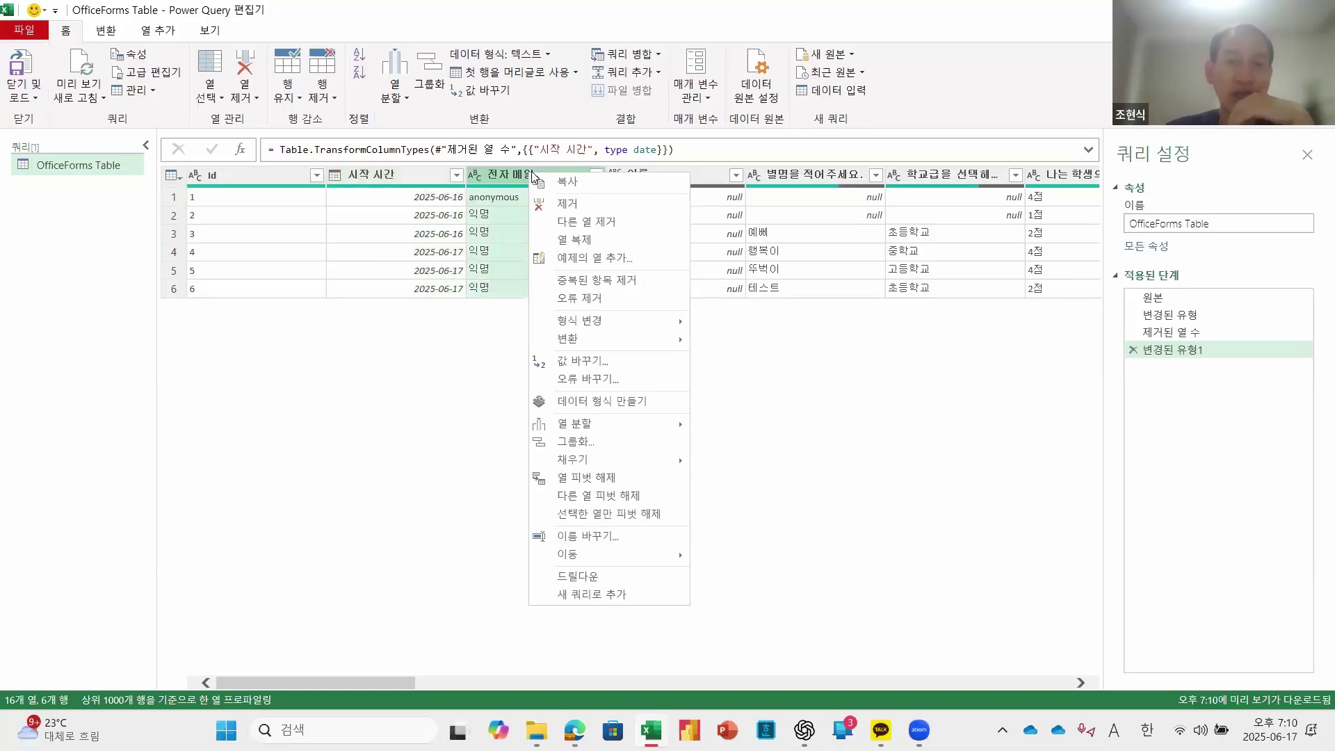
click(561, 205)
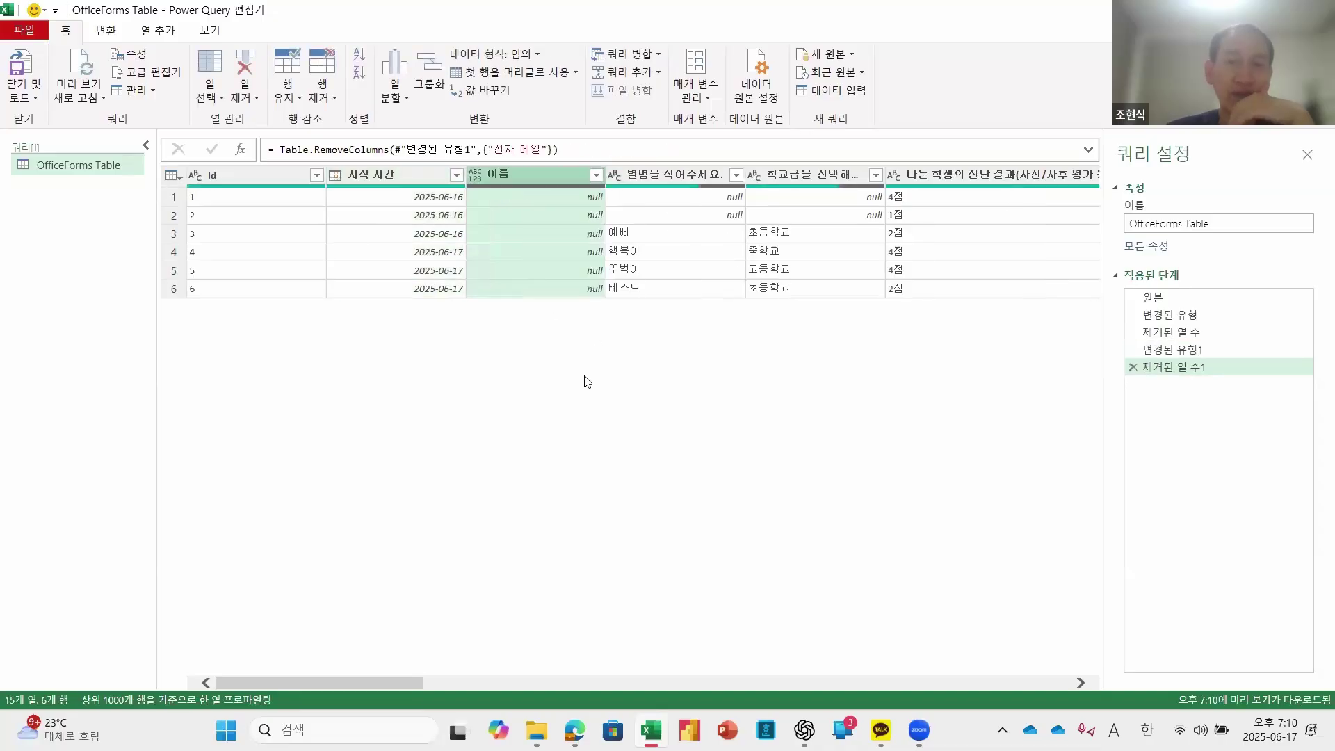
right_click(534, 180)
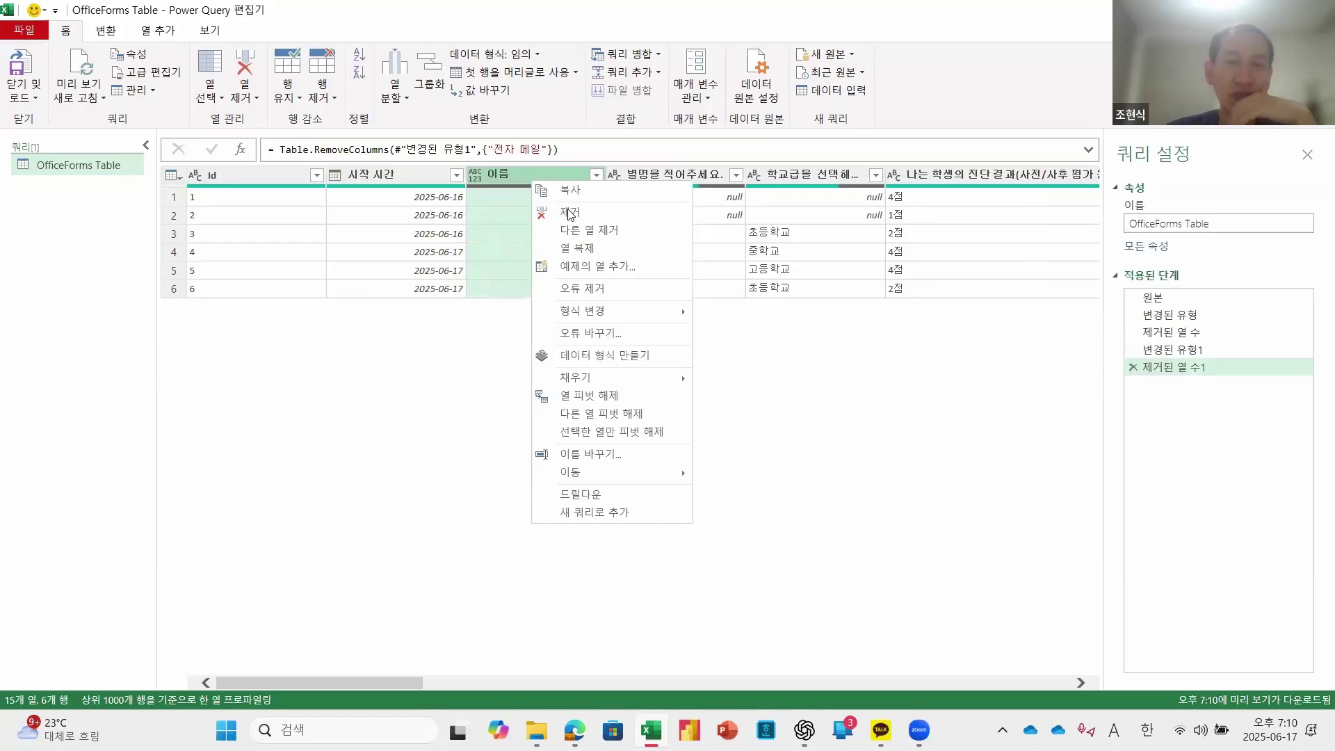
click(557, 203)
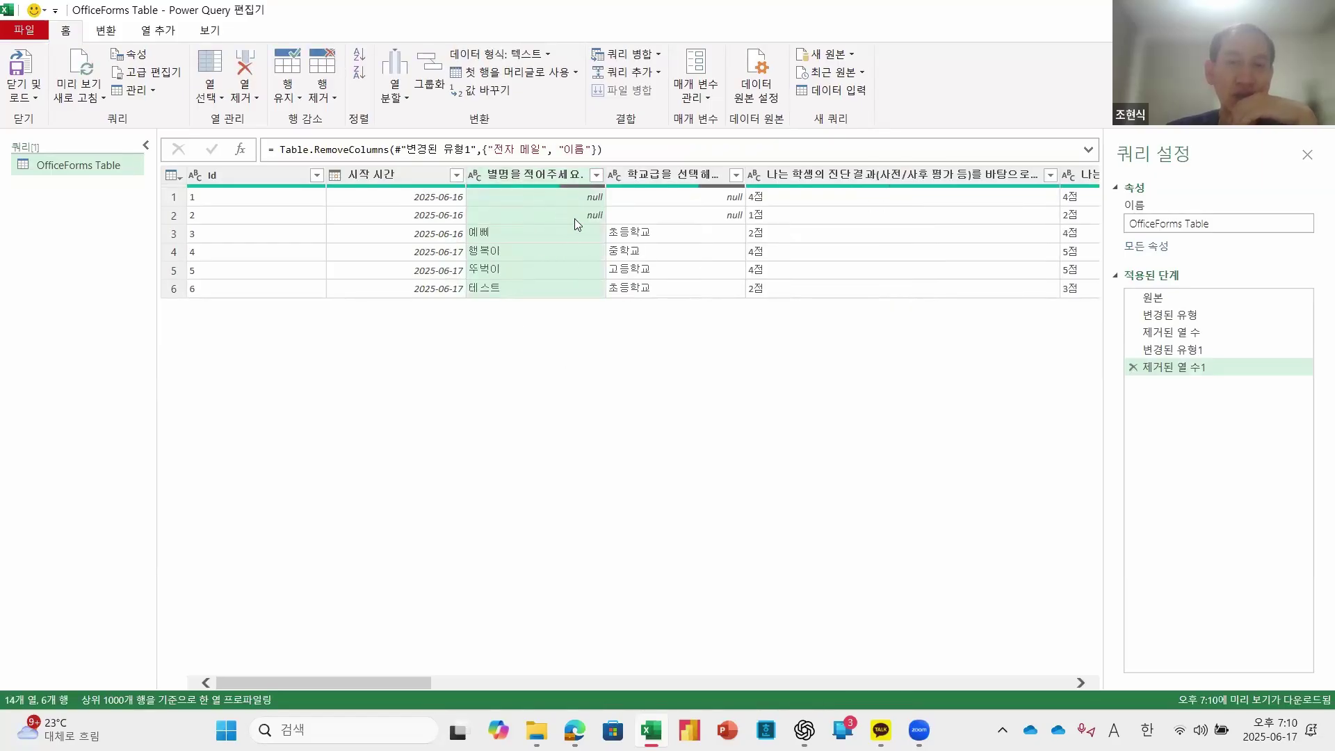
Step: Filter the nickname column (별명을 적어주세요.) to exclude rows with null values
click(596, 176)
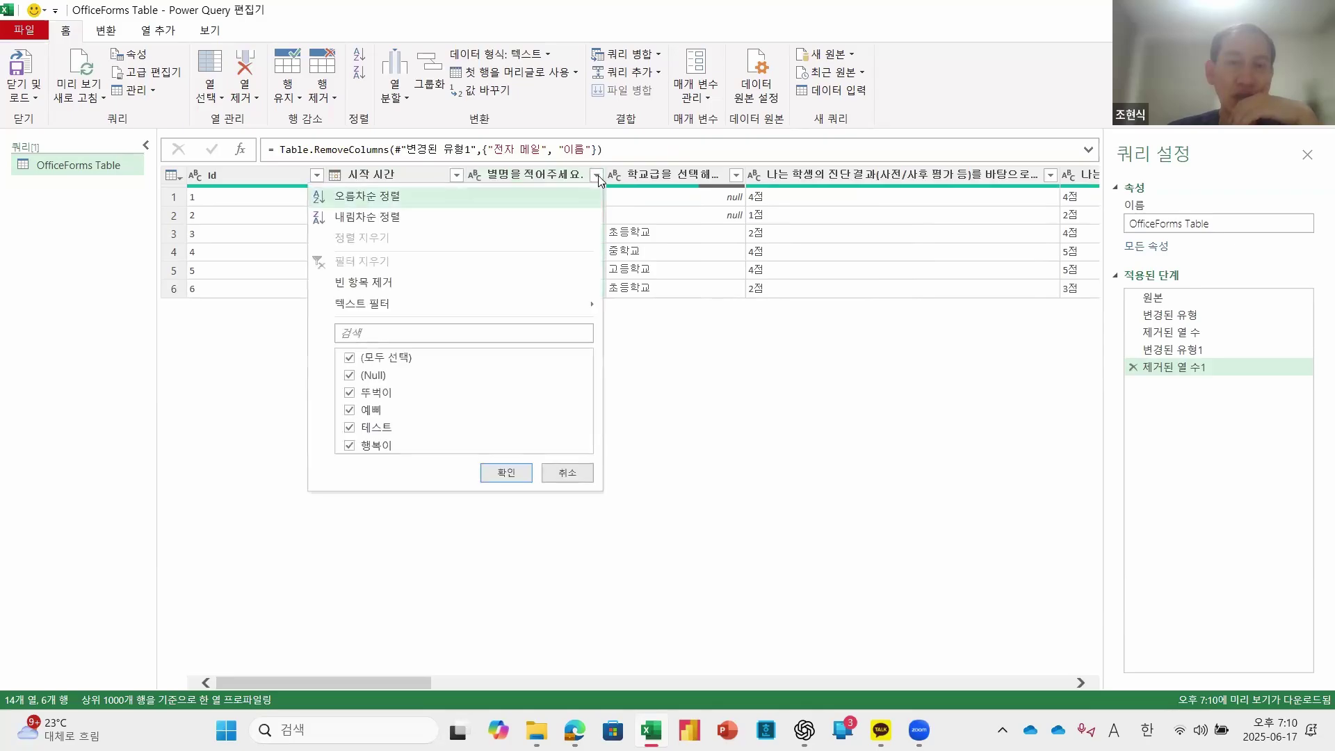
click(350, 376)
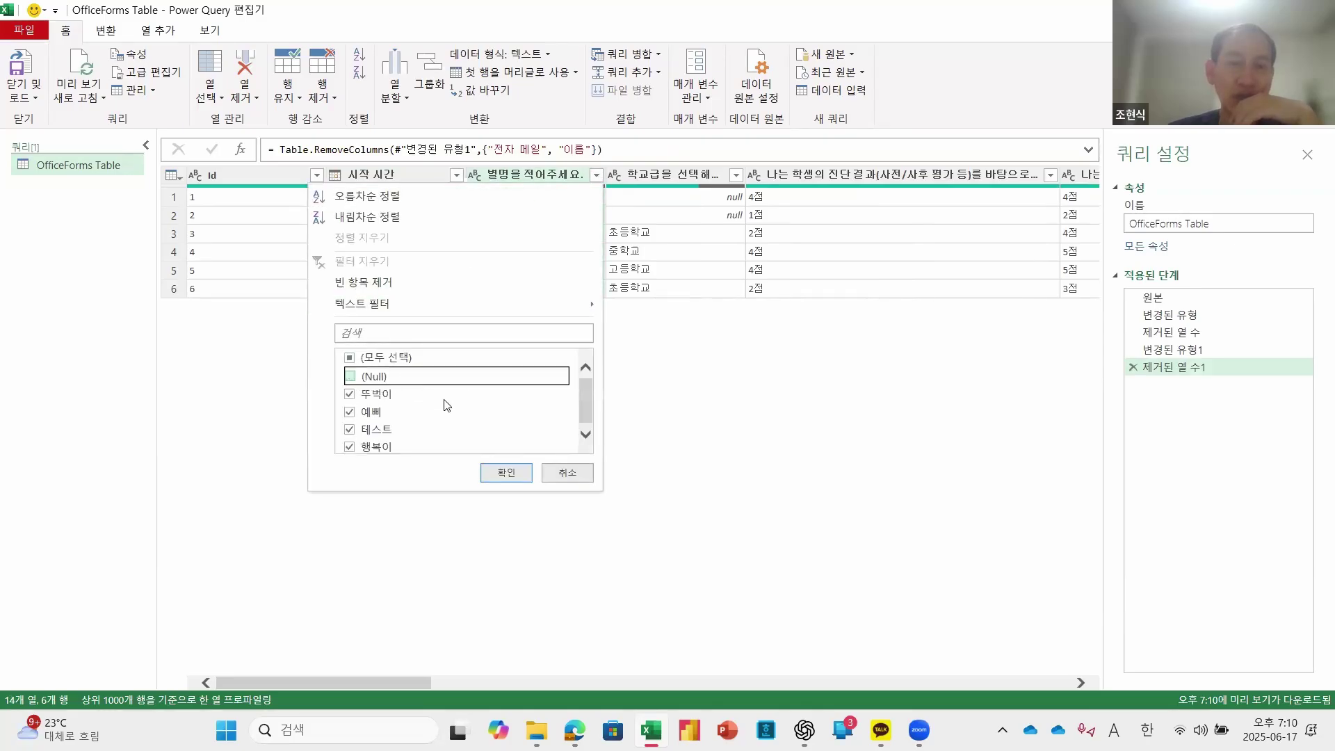
click(518, 475)
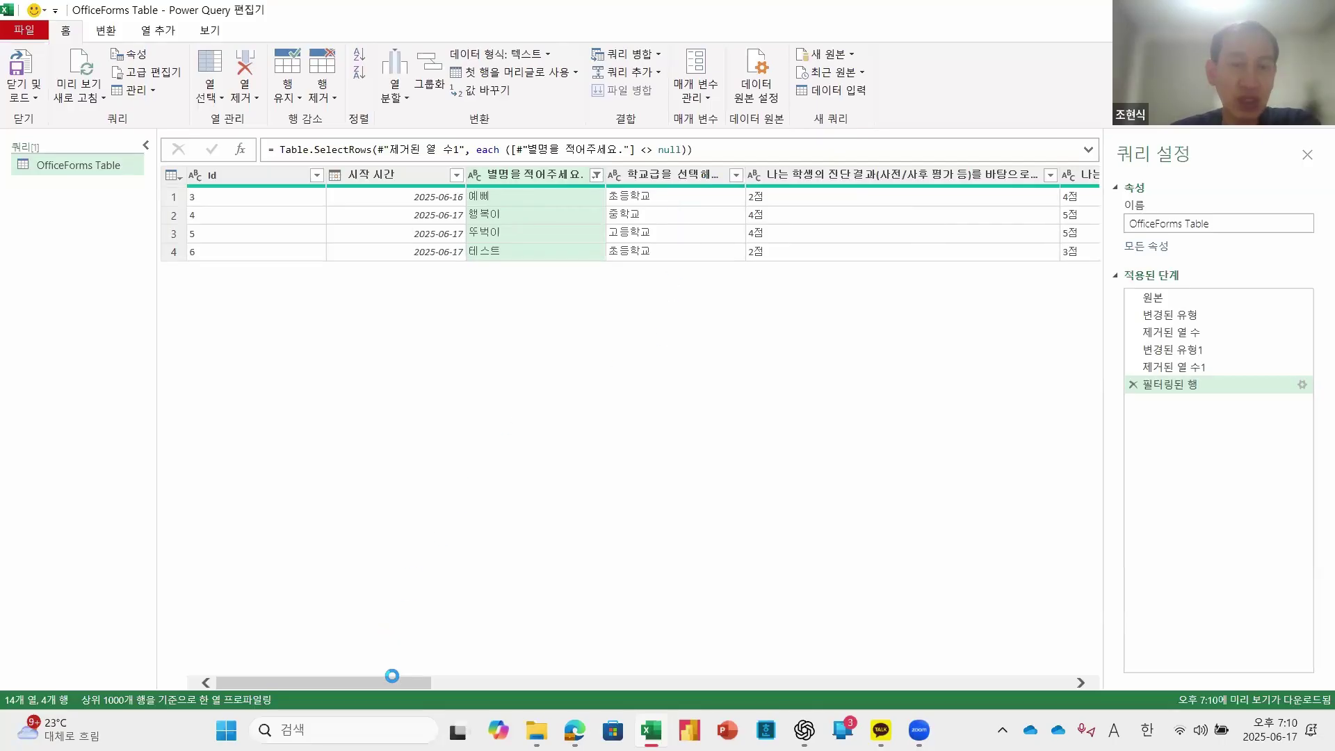
Step: Replace the text "점" with nothing in all score question columns, from the student diagnosis question through the last column
drag(399, 680, 468, 684)
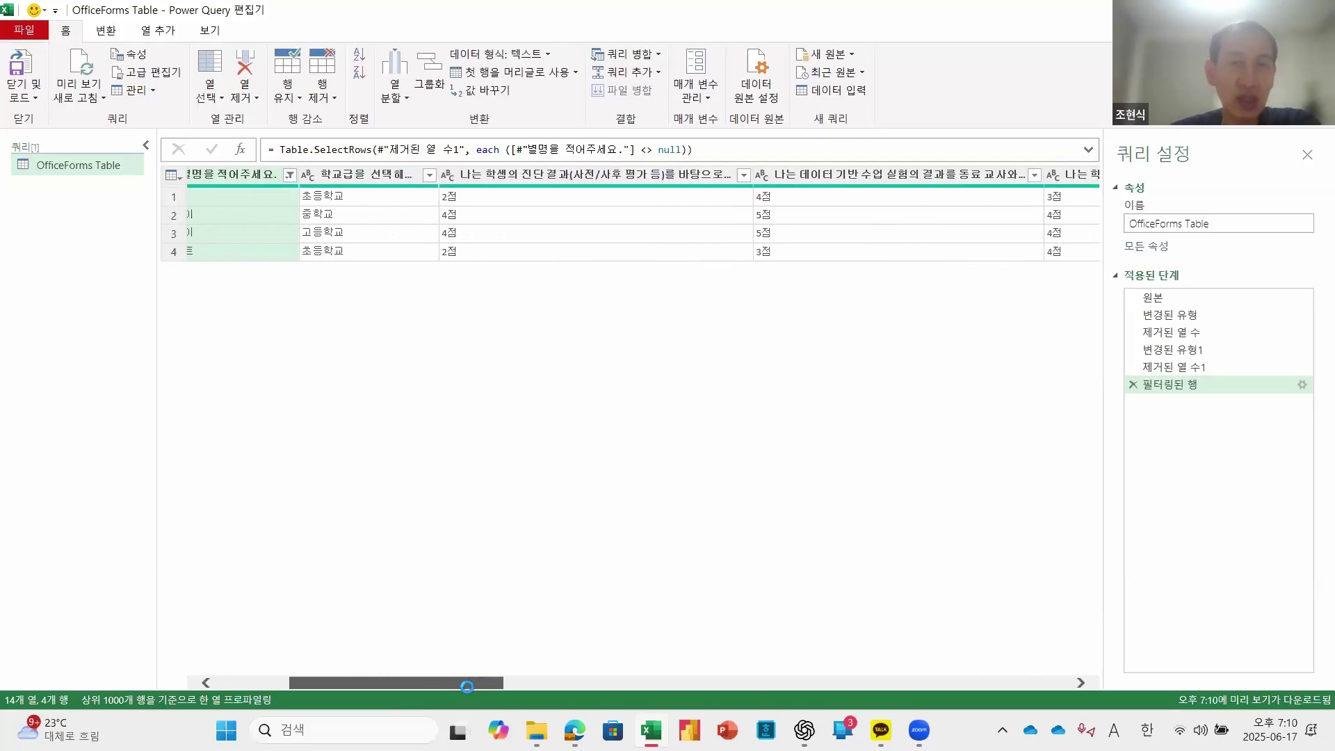
click(489, 175)
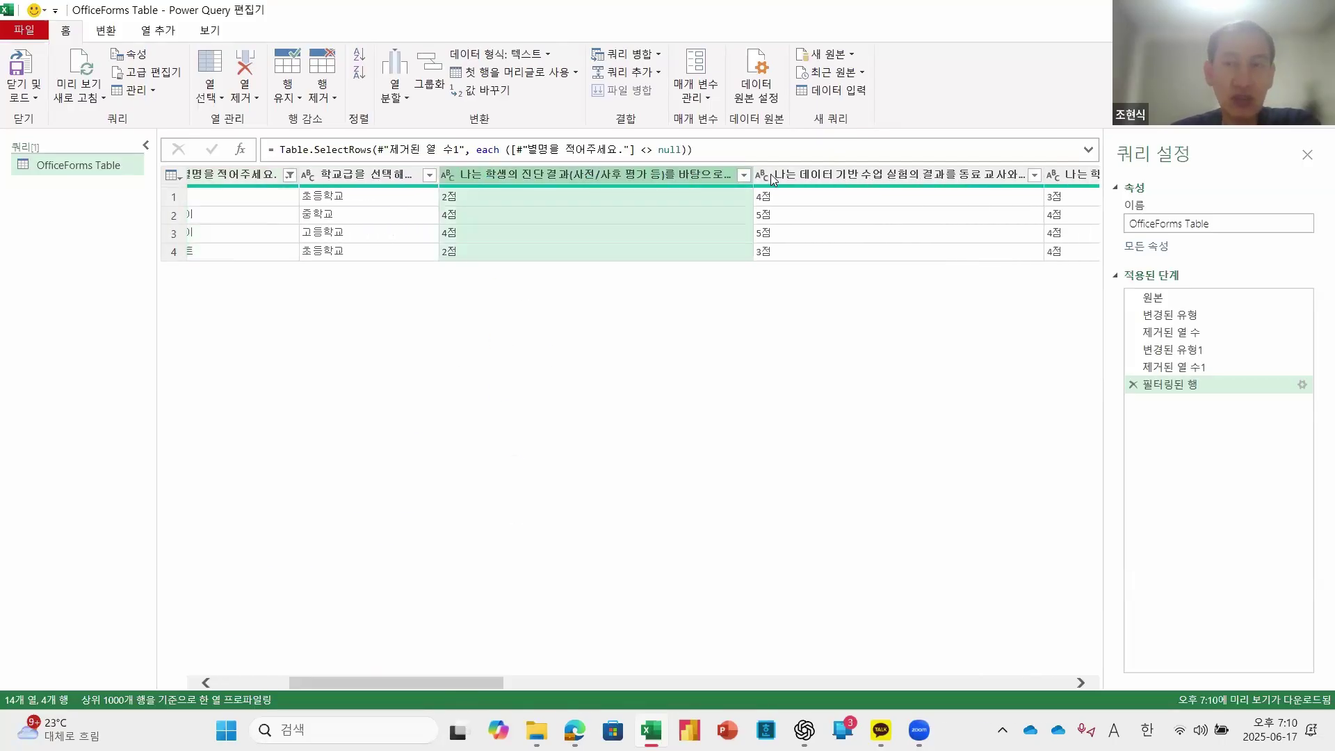
click(893, 177)
click(1080, 175)
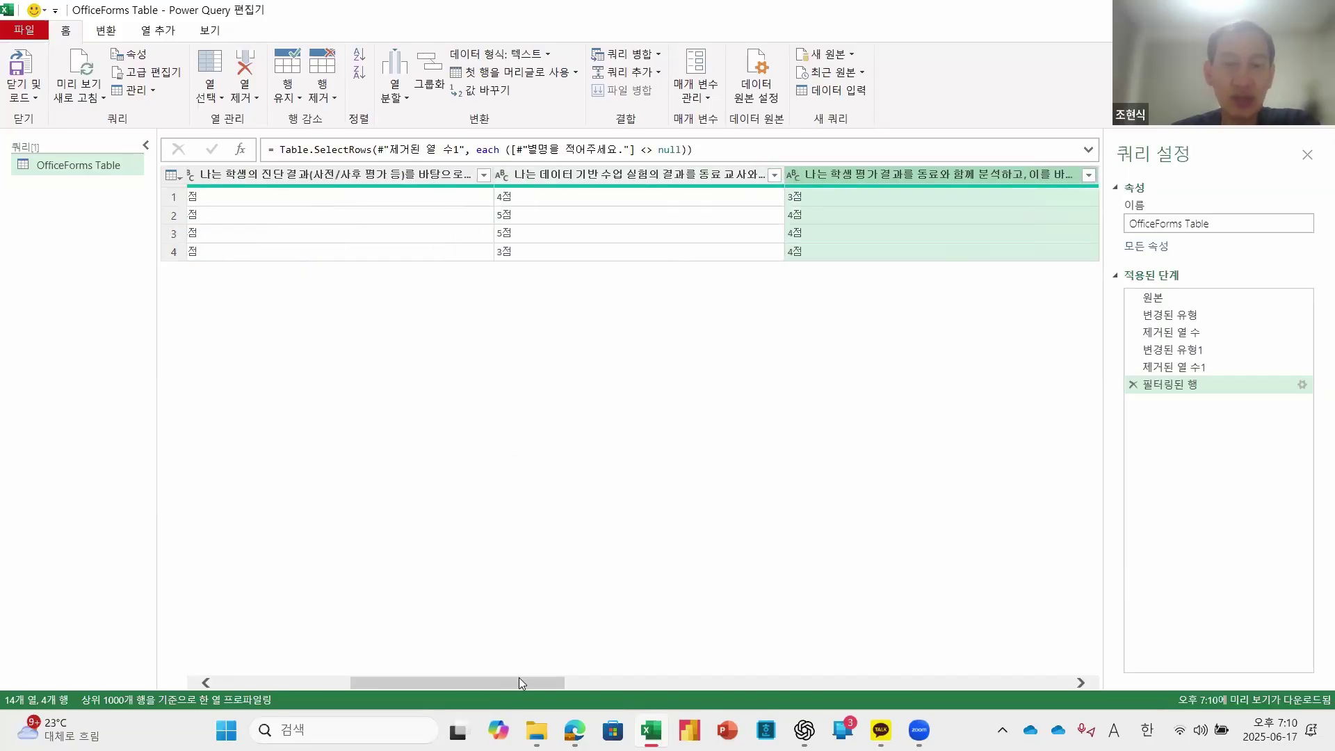
drag(519, 679, 386, 683)
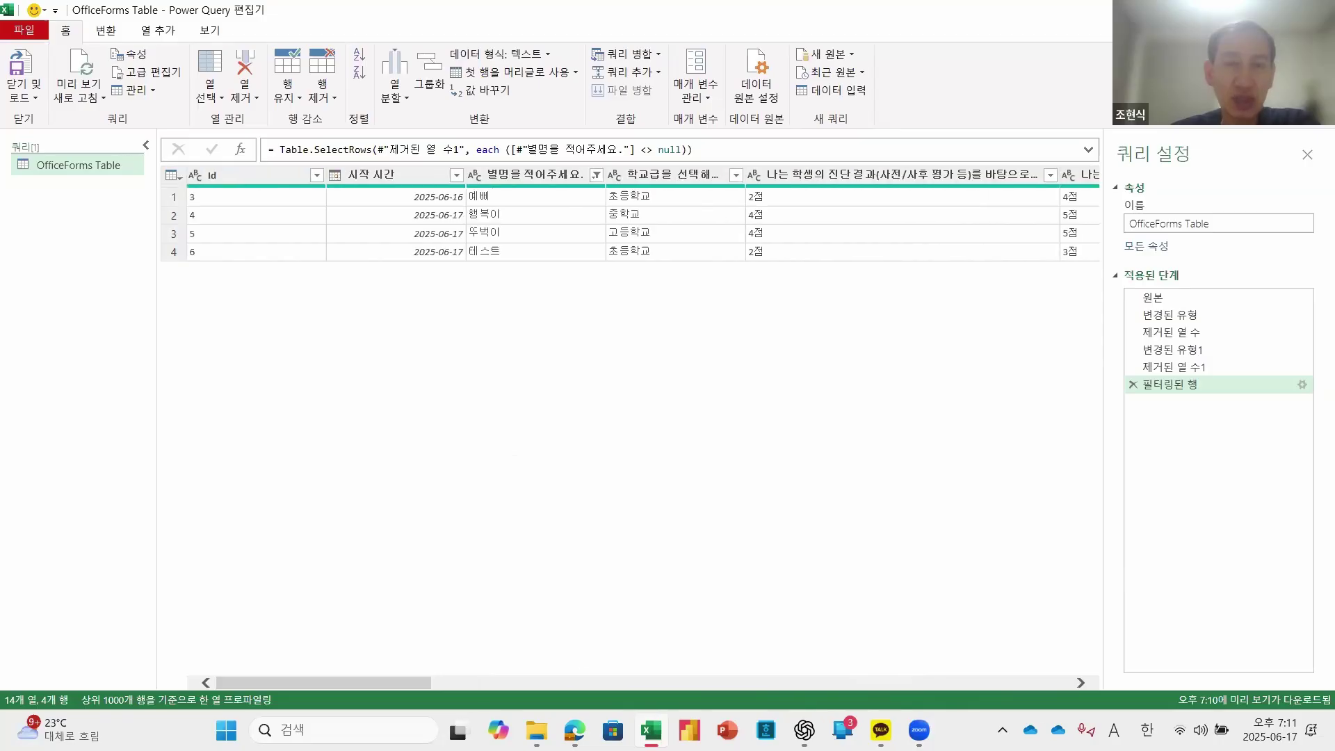
click(896, 175)
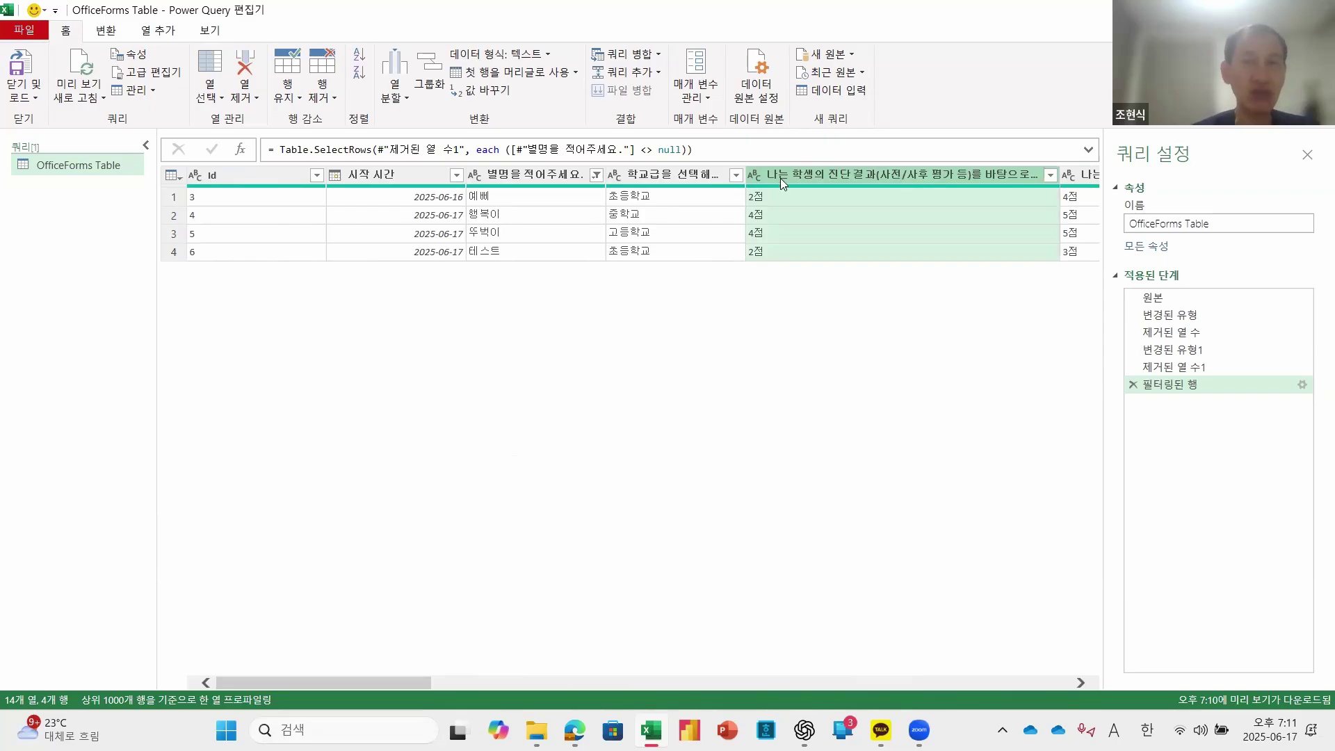
drag(386, 683, 1037, 678)
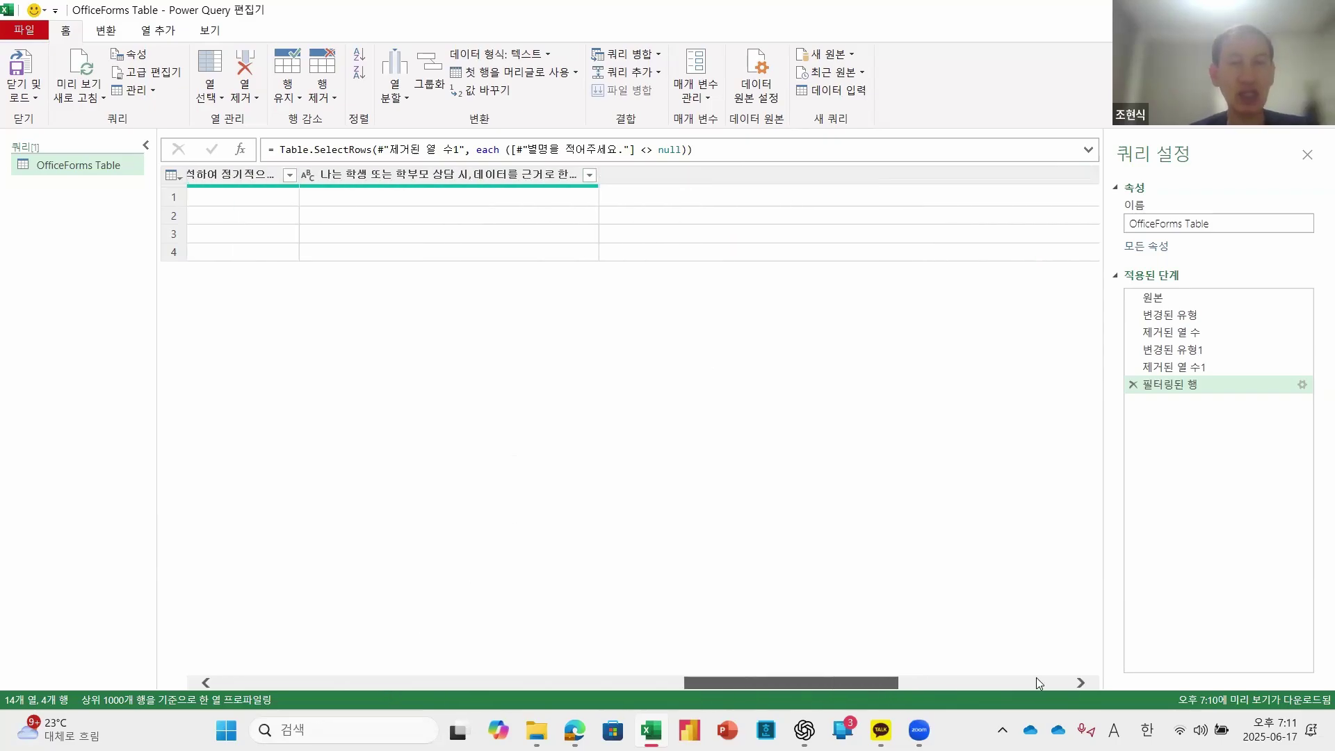
shift+click(959, 176)
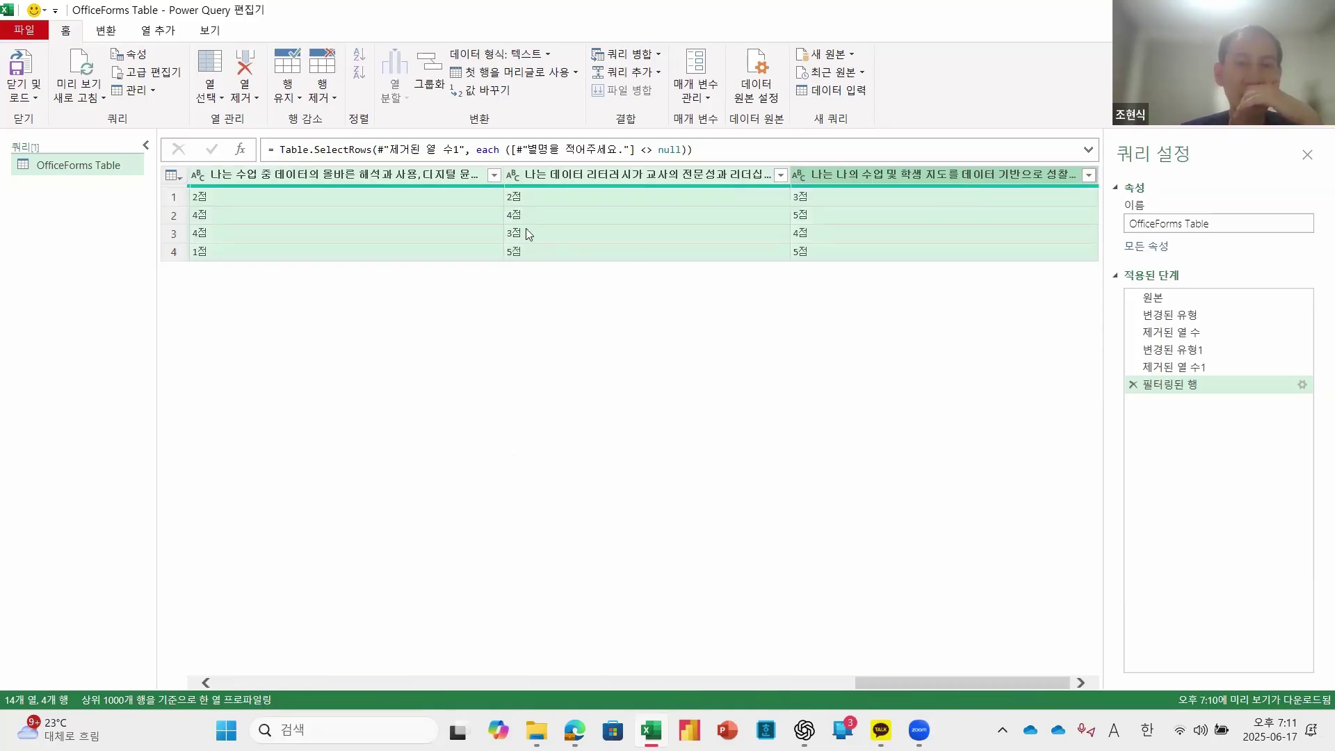
click(115, 34)
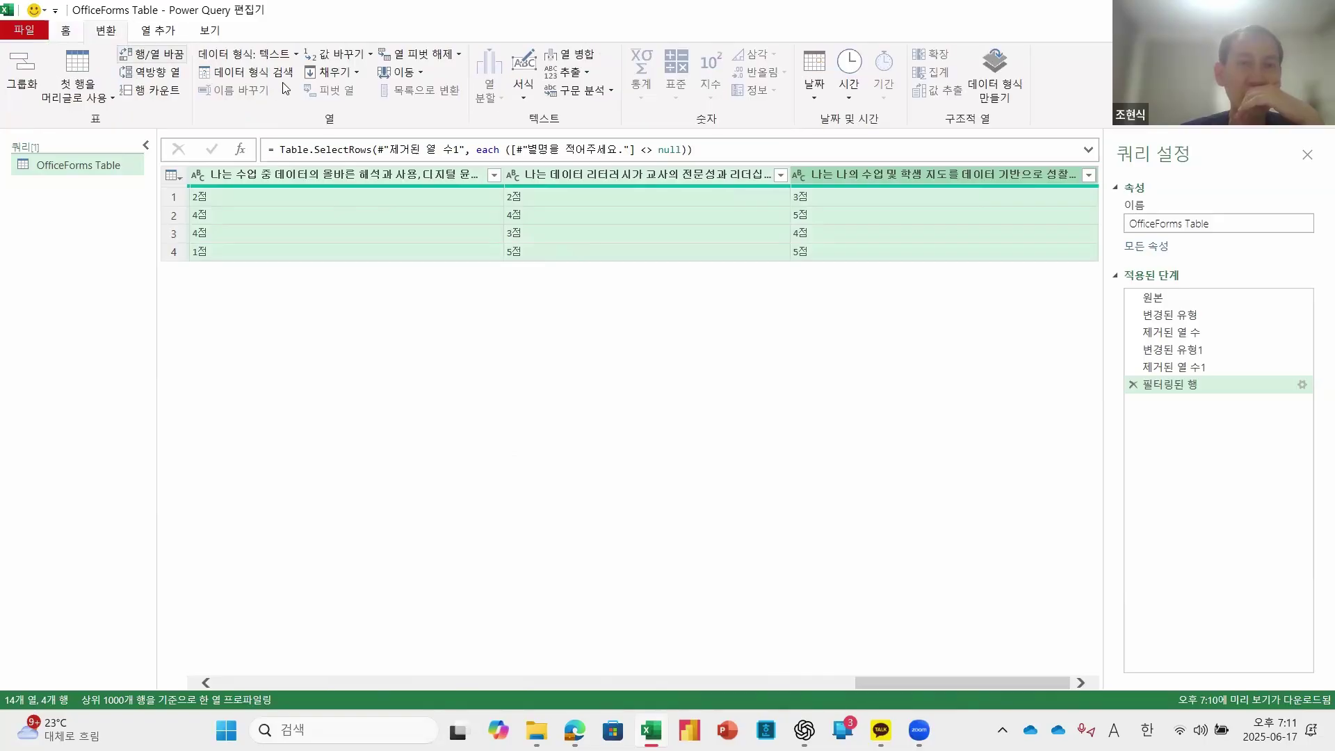
click(348, 56)
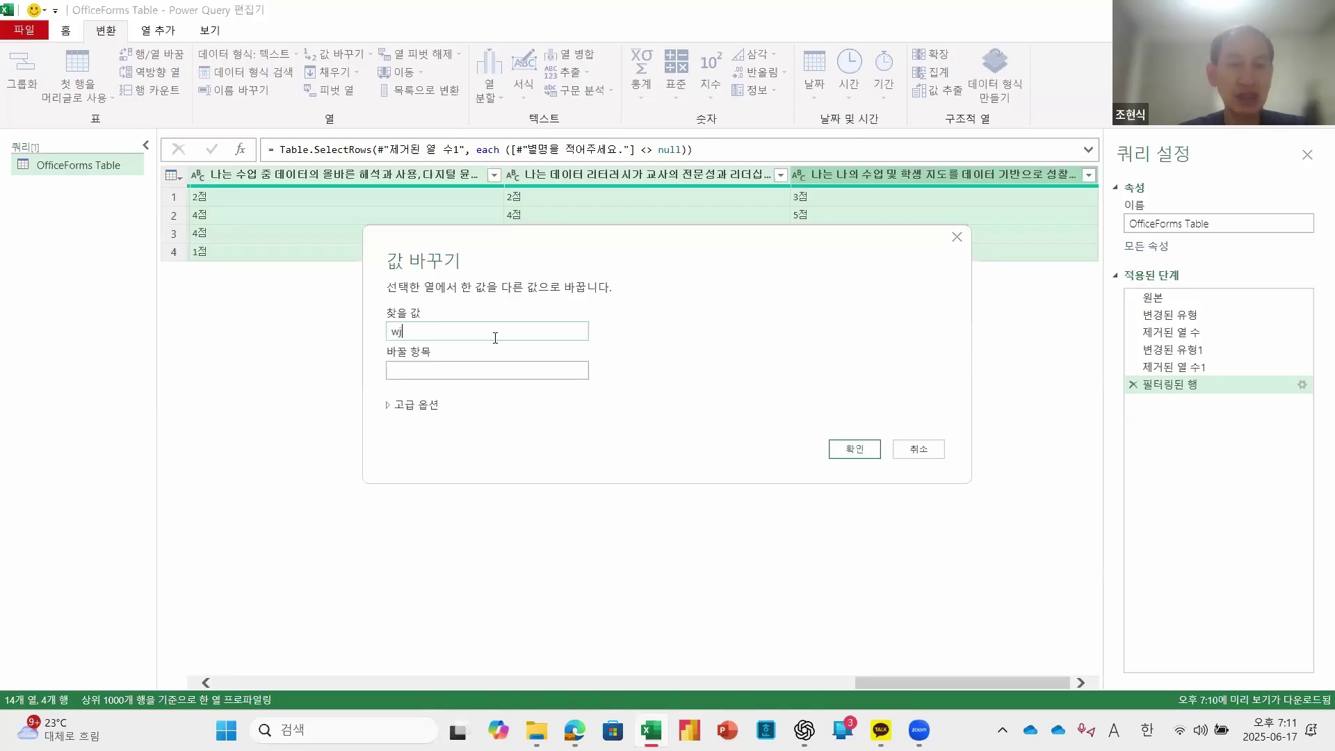
key(Hangul)
text(점)
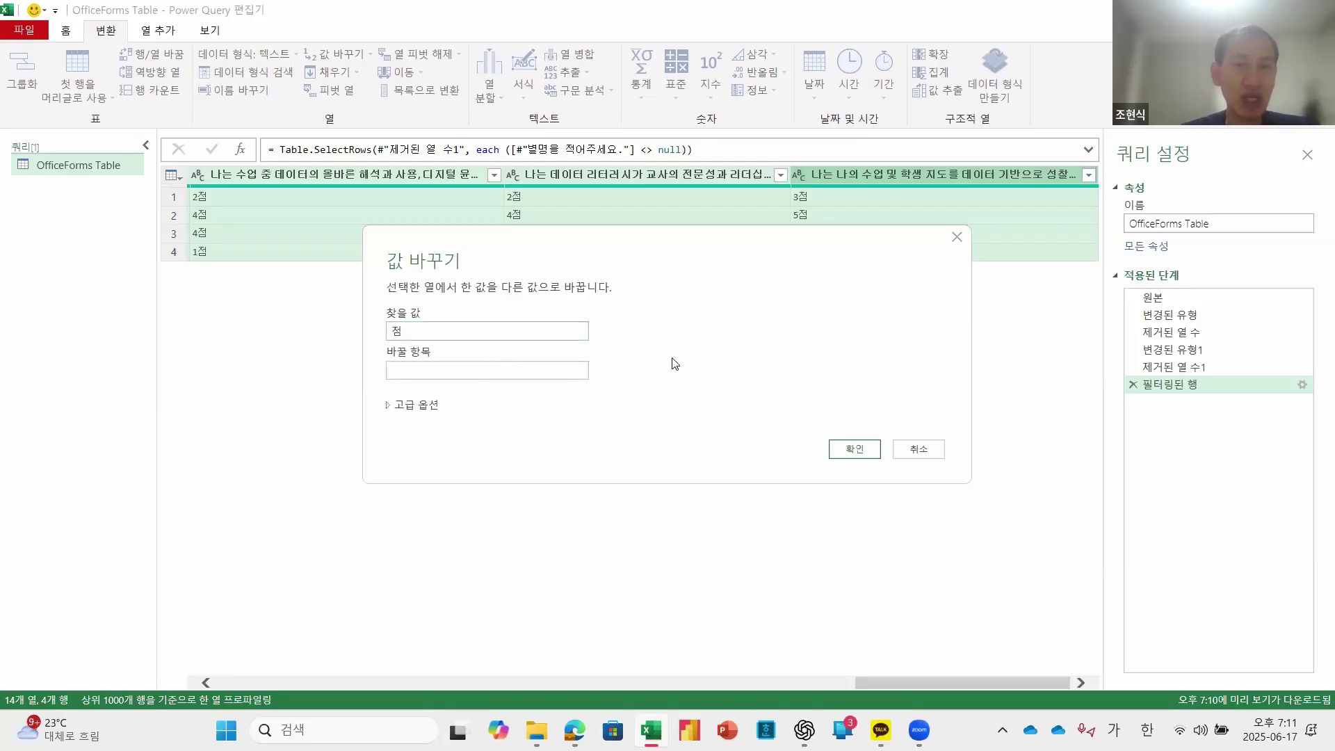
key(Hangul)
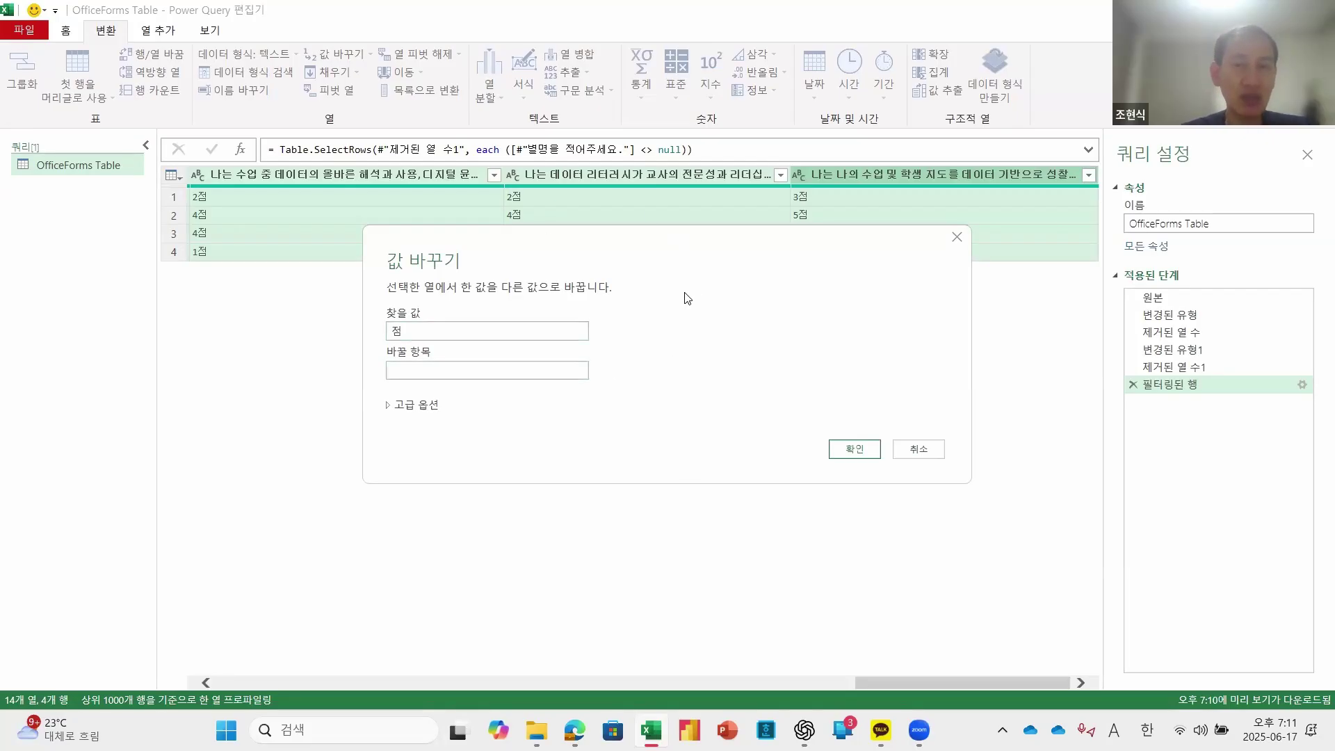
click(854, 449)
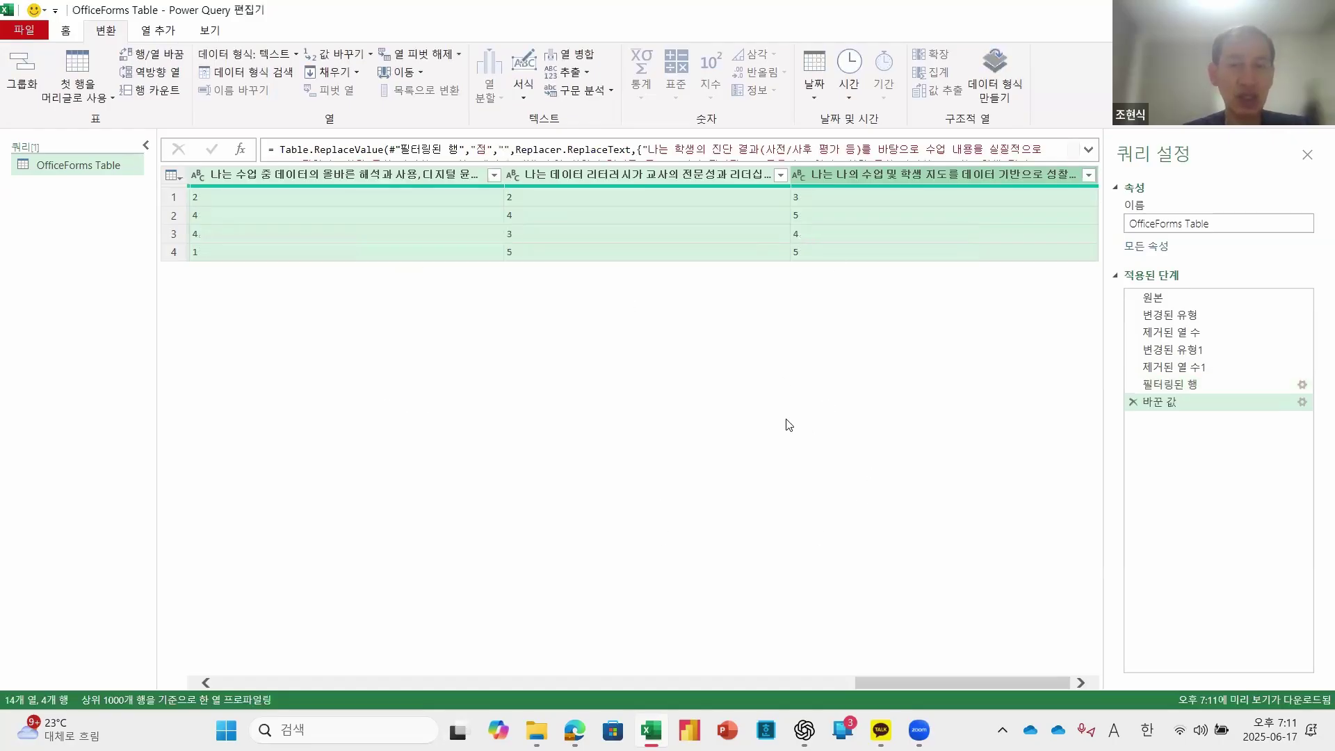
Step: Change the data type of the first score question column, on student diagnosis results, to whole number (정수)
drag(910, 678, 370, 722)
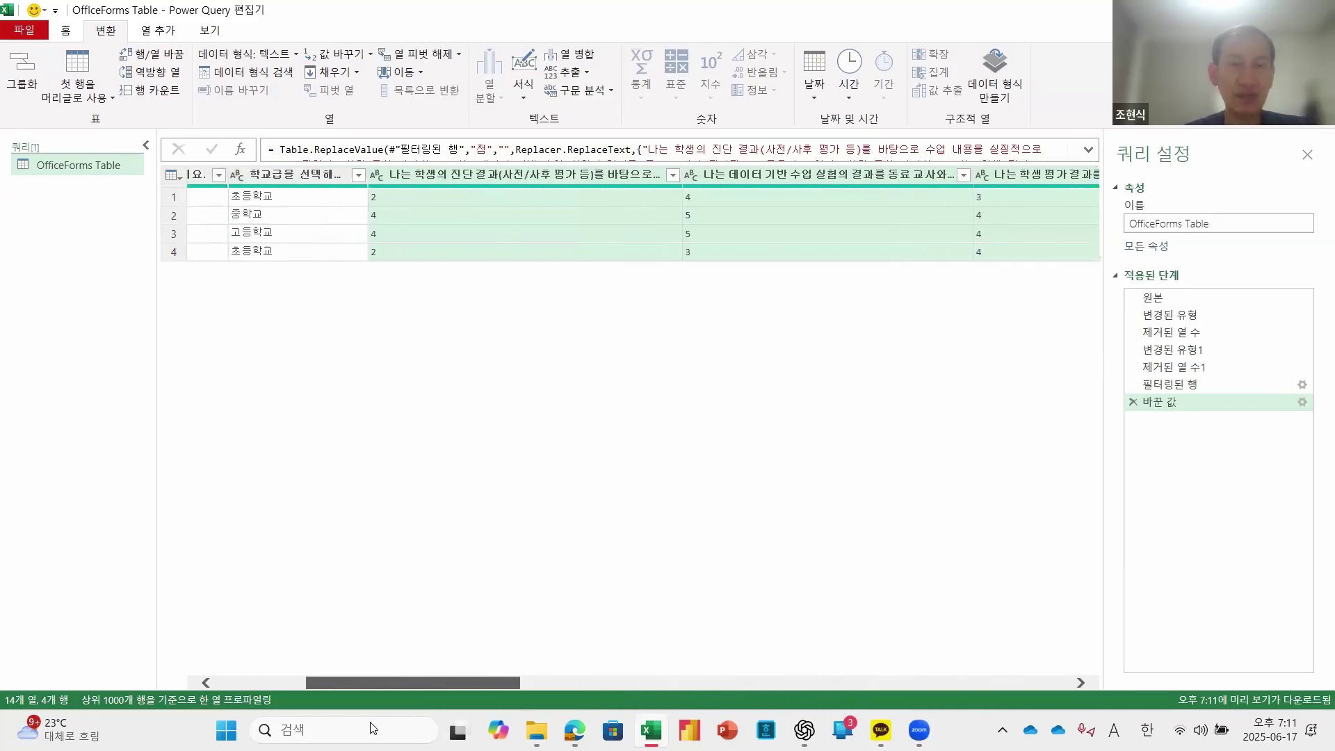
click(443, 197)
click(433, 252)
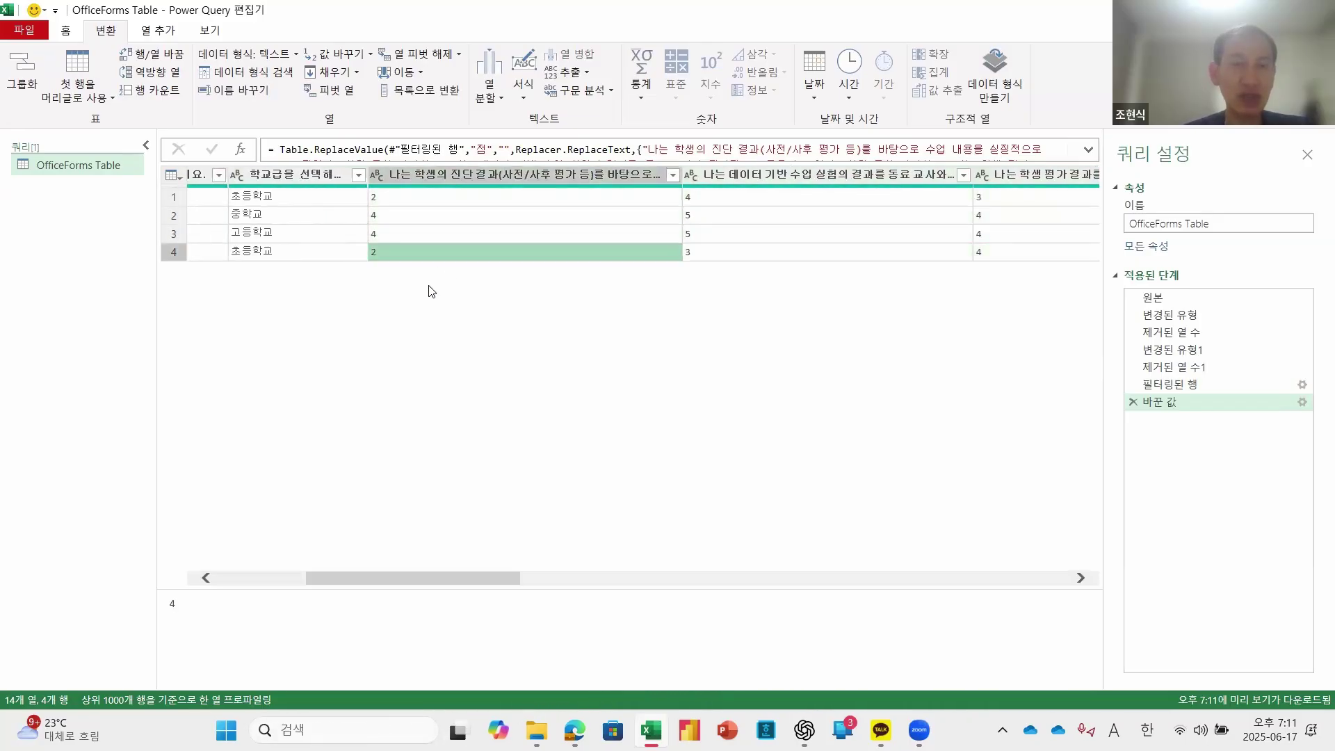
click(375, 178)
click(411, 224)
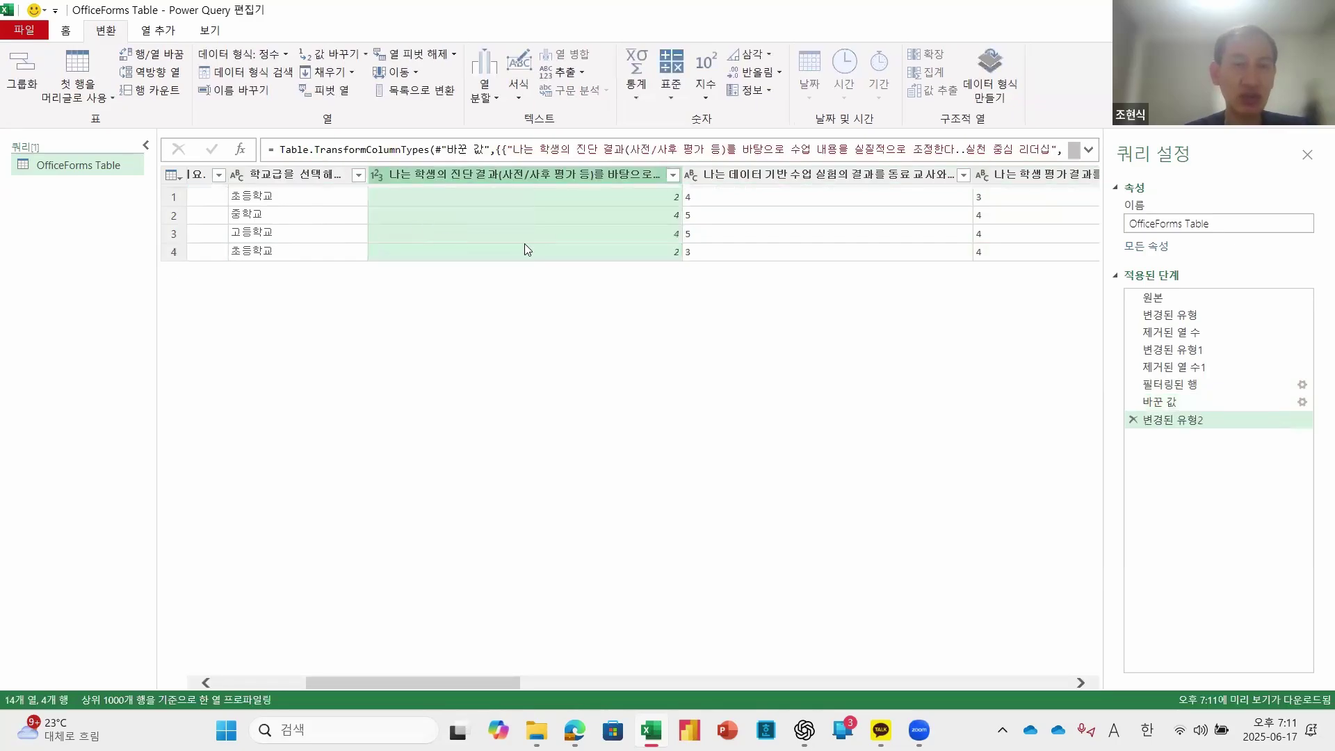
Step: Change the second and third score question columns, on data-based lesson experiments and analysing student evaluation results with colleagues, to whole number (정수)
click(690, 174)
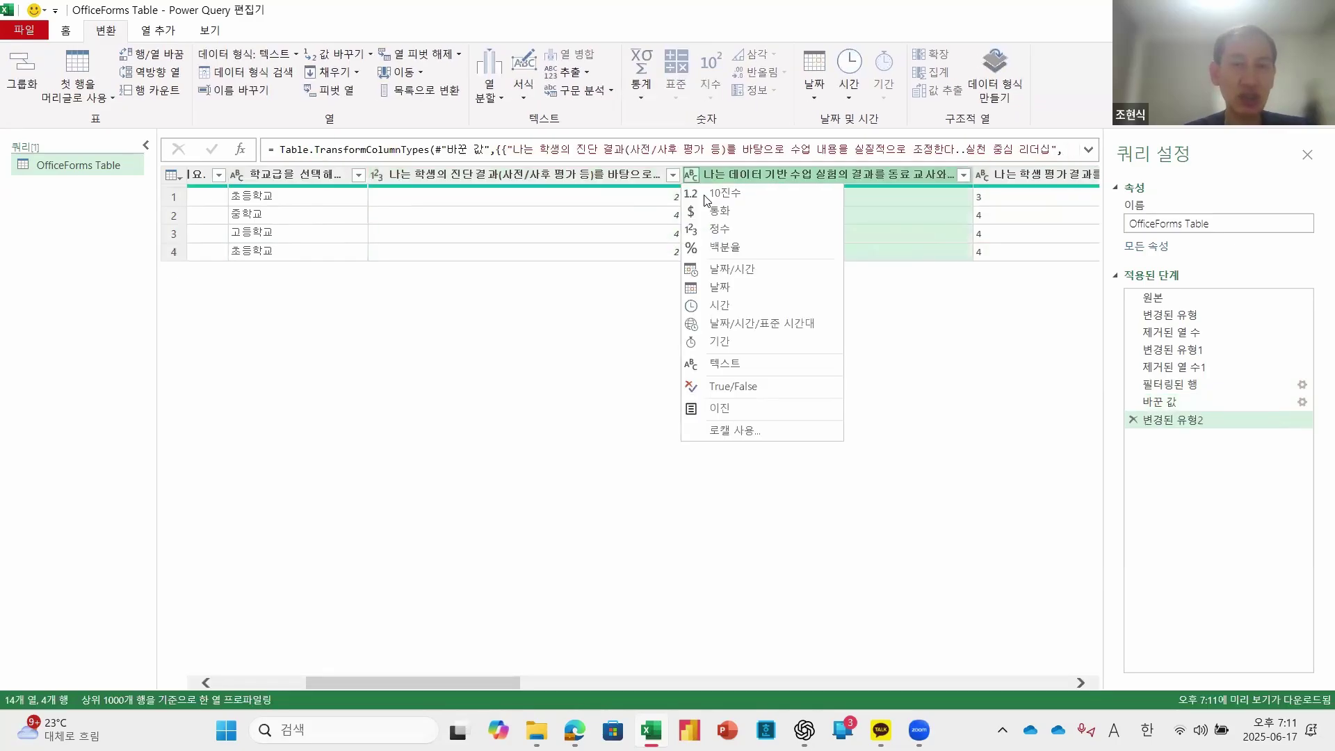
click(721, 232)
click(975, 224)
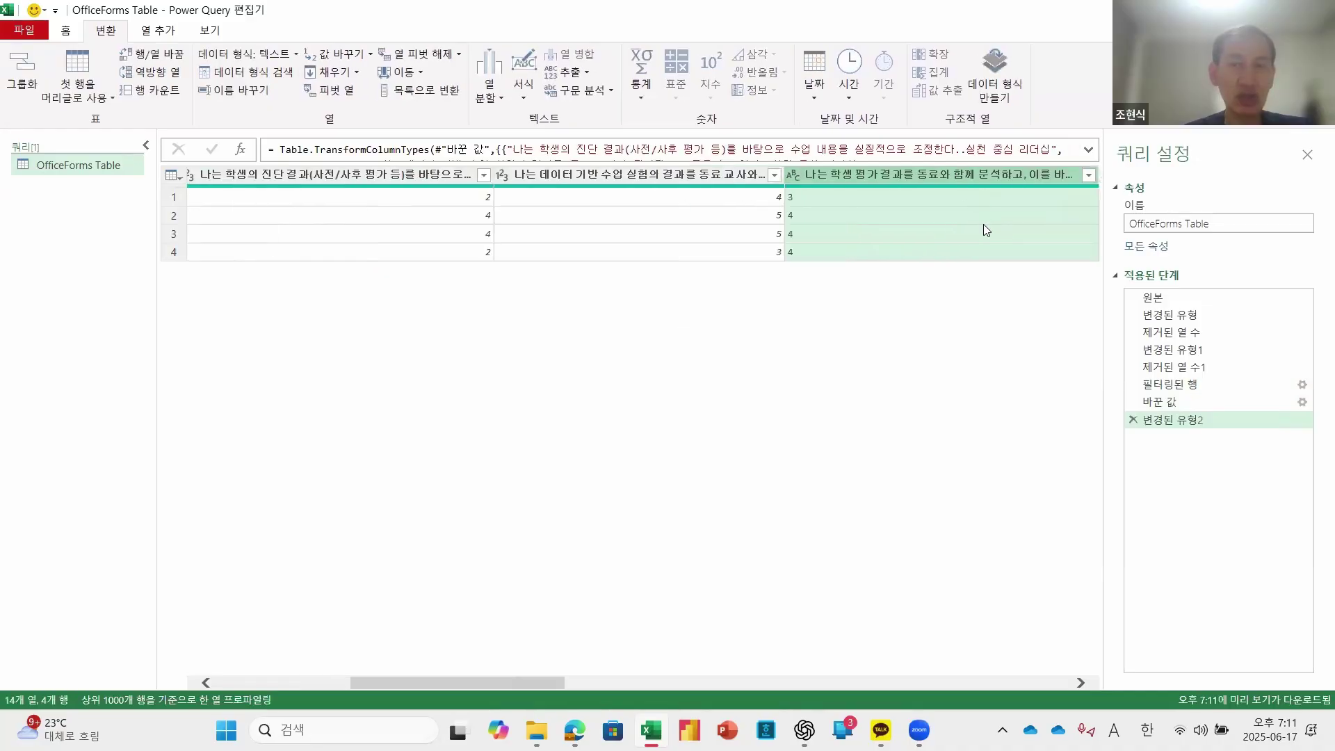
click(796, 174)
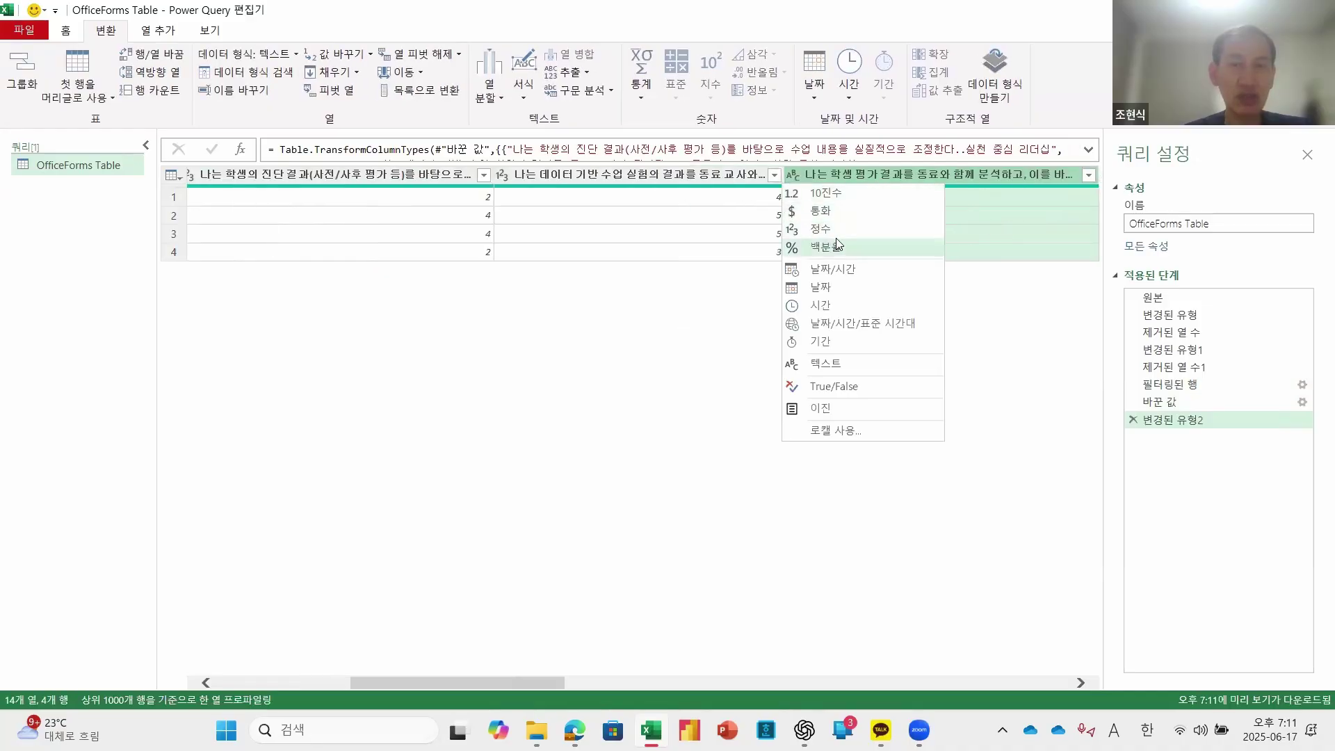
click(824, 232)
Step: Set the score columns on joint data-based lesson design and on interpreting individual student learning data to whole number (정수)
drag(544, 682, 730, 681)
click(330, 174)
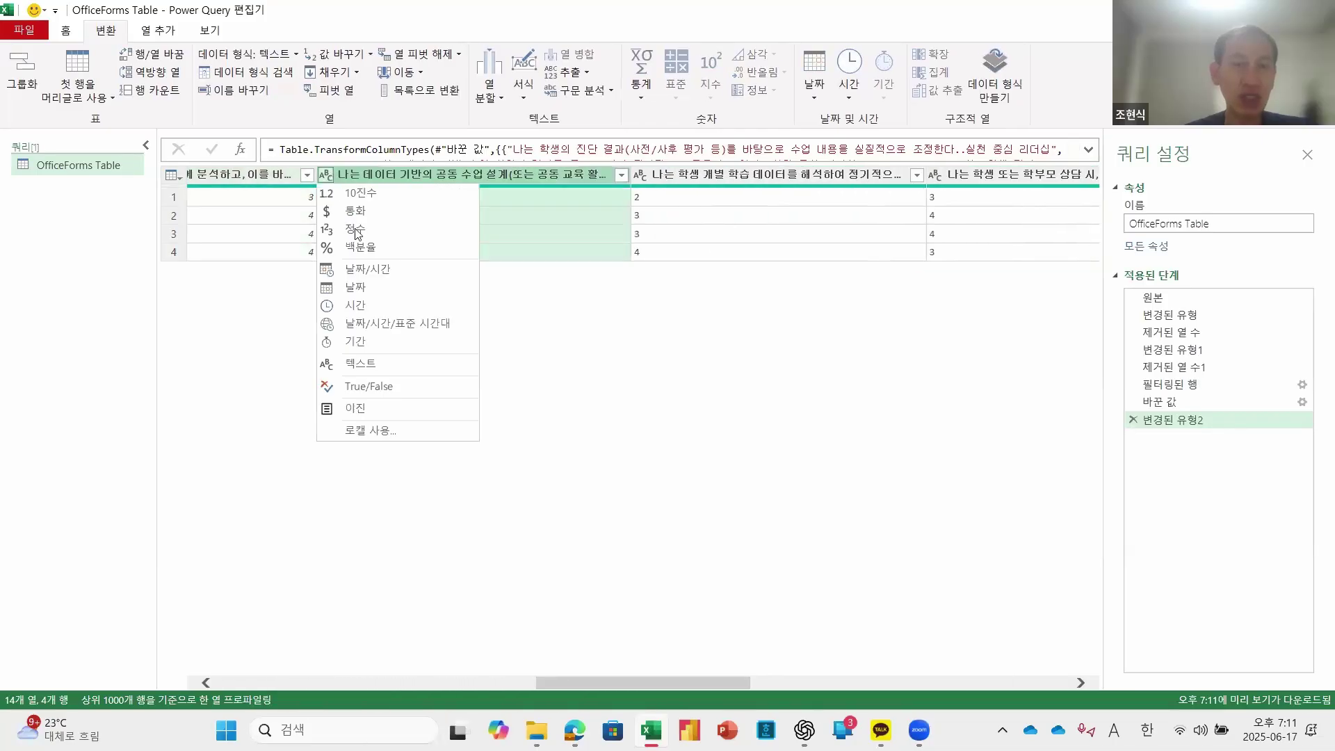
click(379, 231)
click(646, 179)
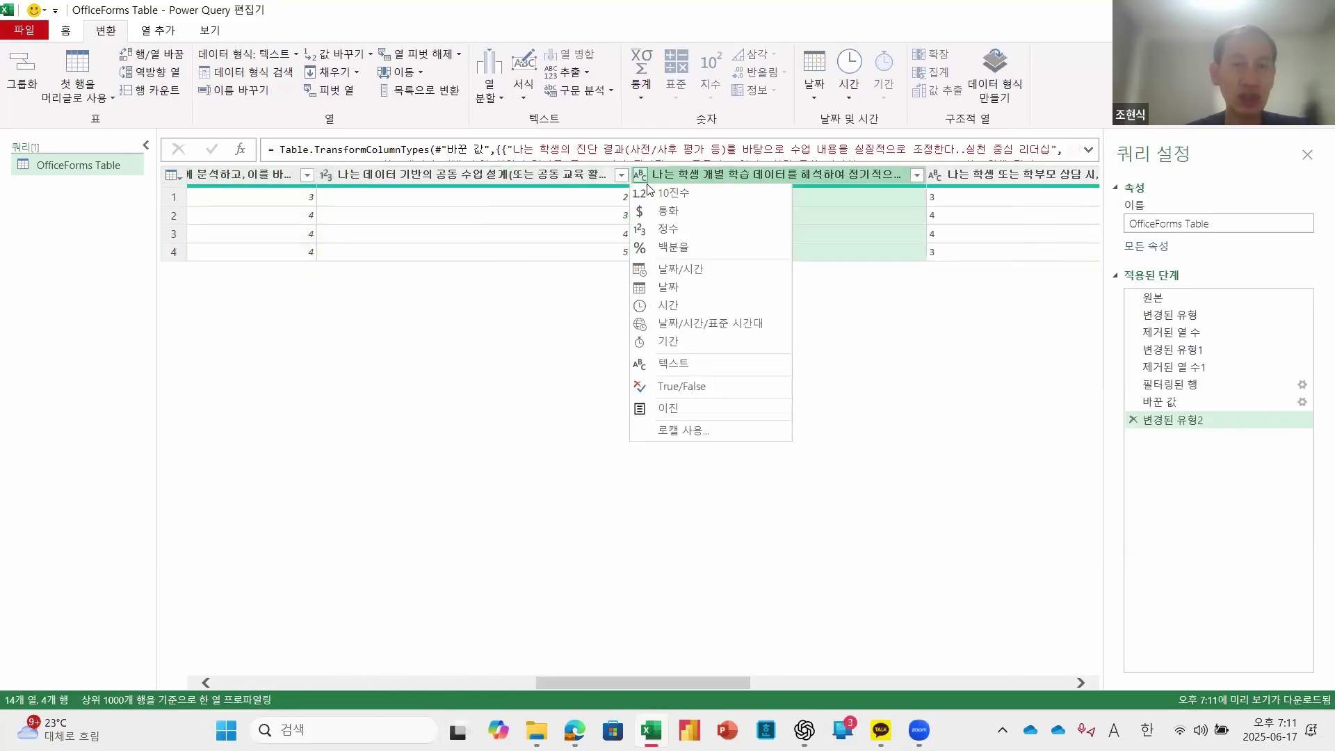
click(678, 233)
Step: Convert the score columns on student or parent counselling, AI tool use, and correct data interpretation in class to whole number (정수)
drag(688, 679, 836, 674)
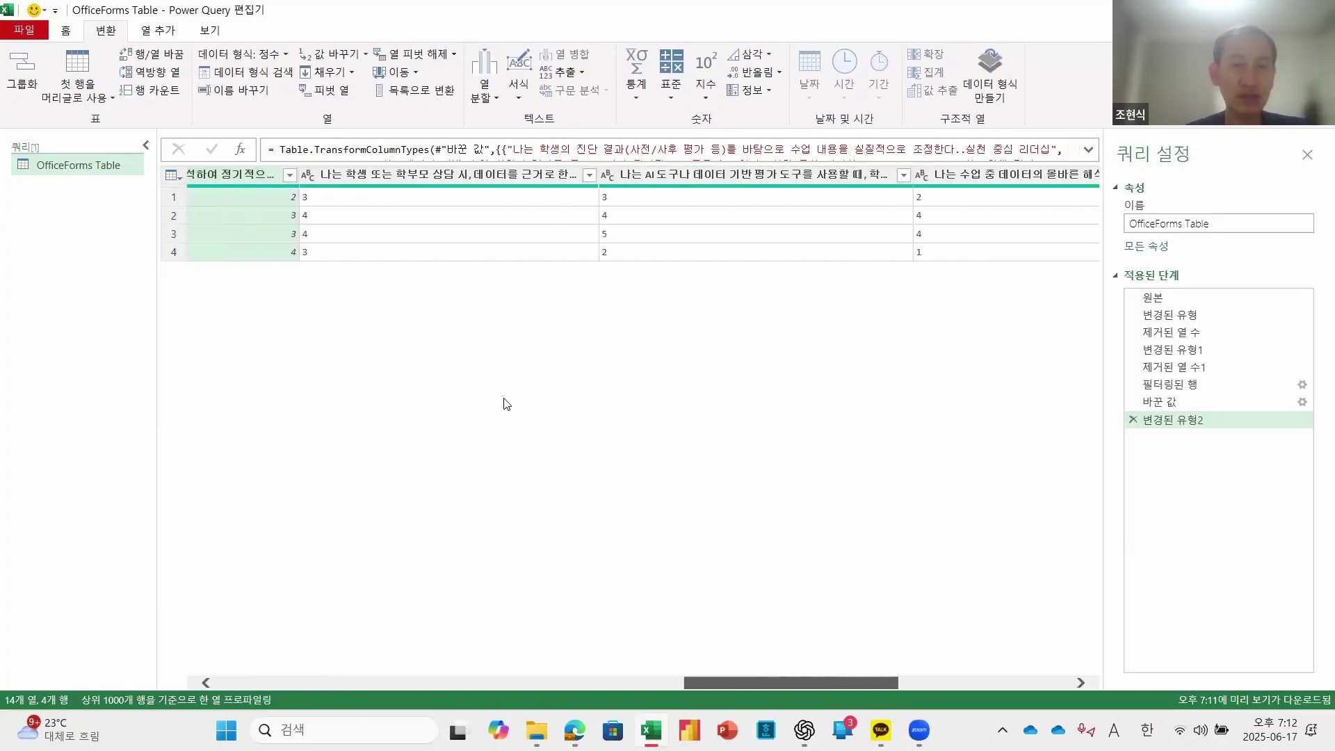
click(306, 174)
click(376, 232)
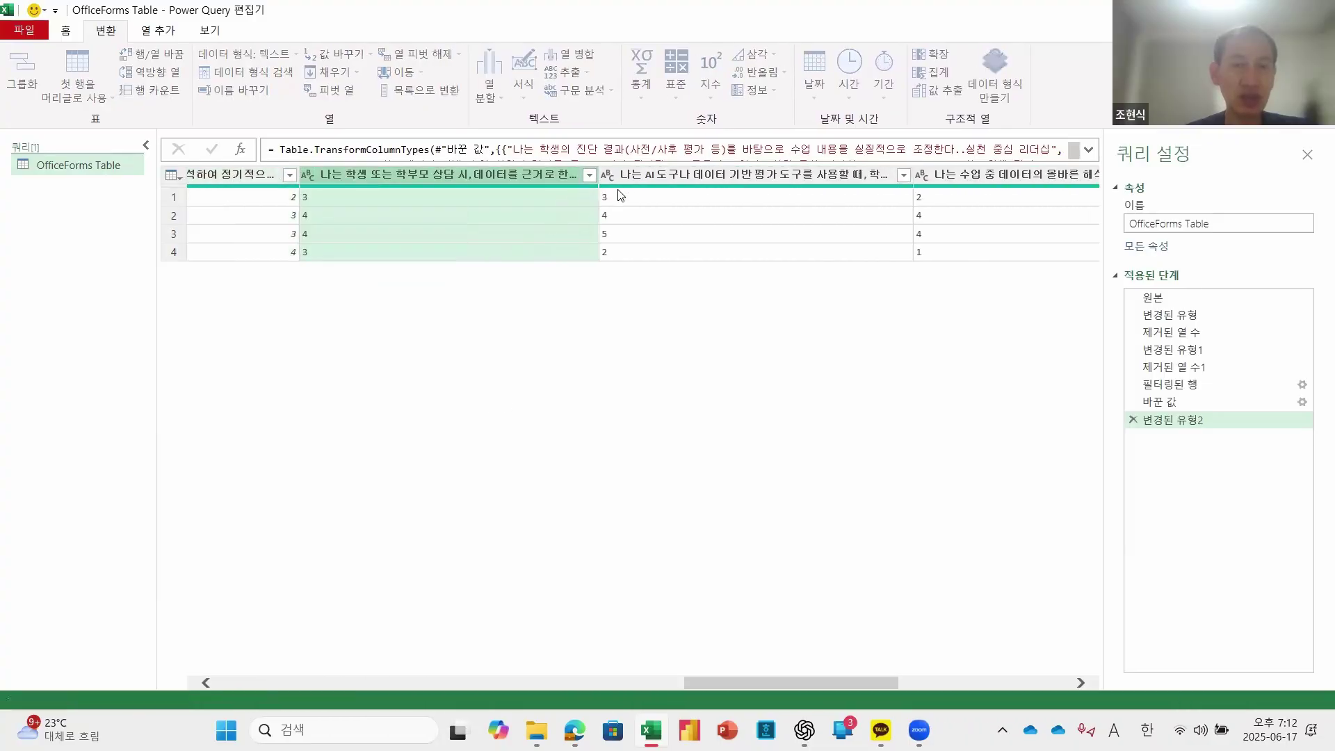
click(607, 174)
click(635, 235)
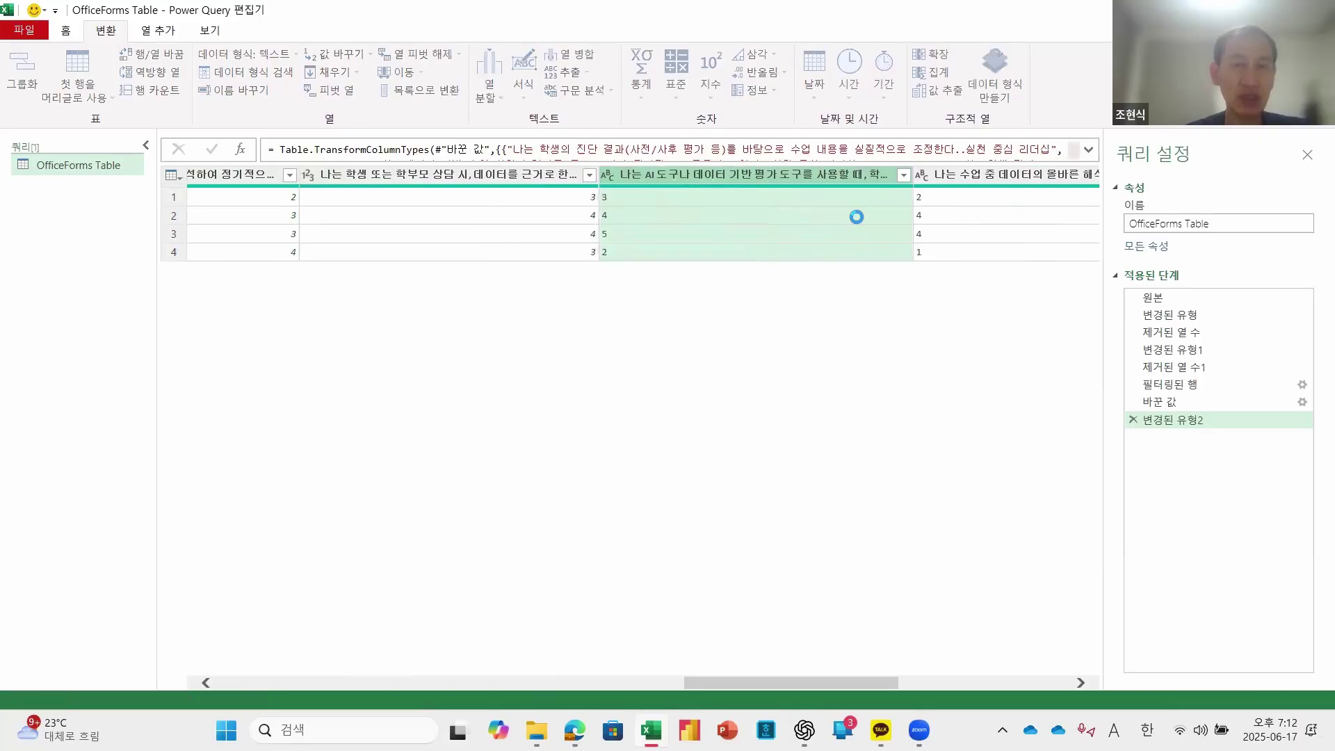
click(917, 237)
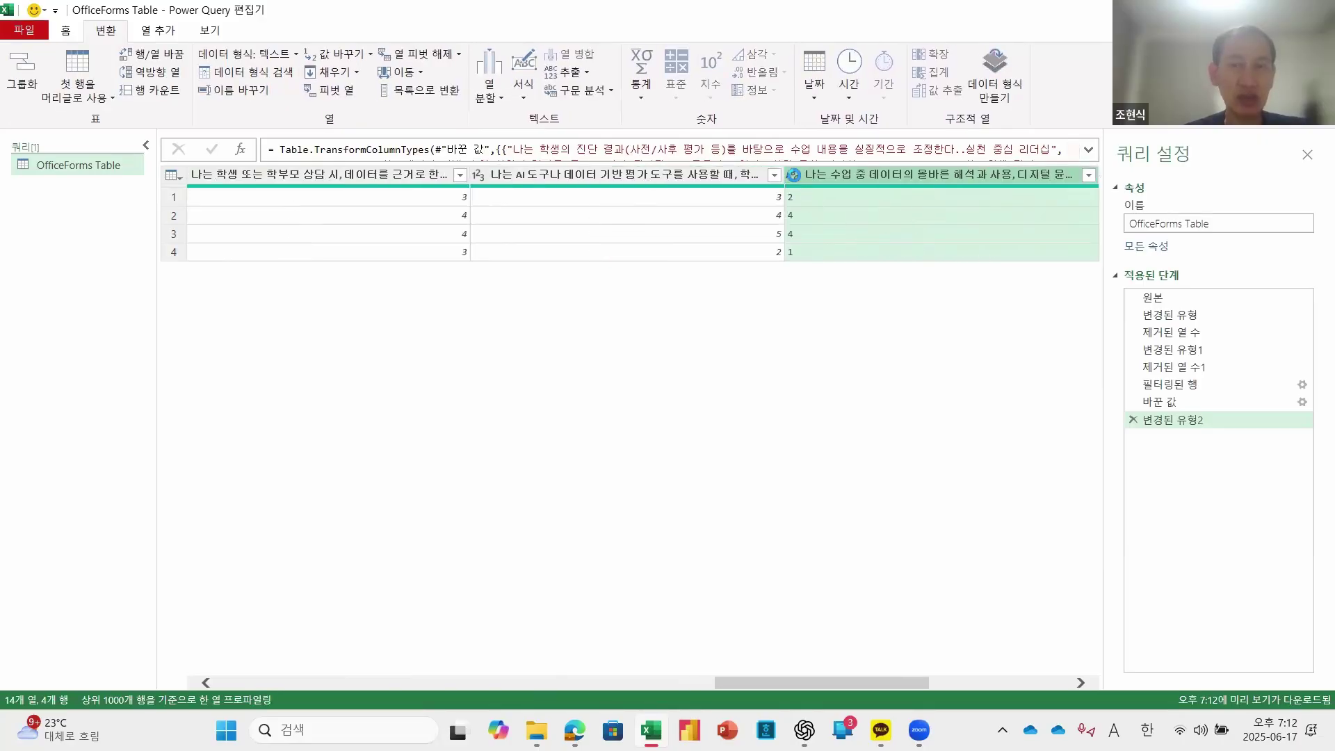
click(792, 175)
click(821, 229)
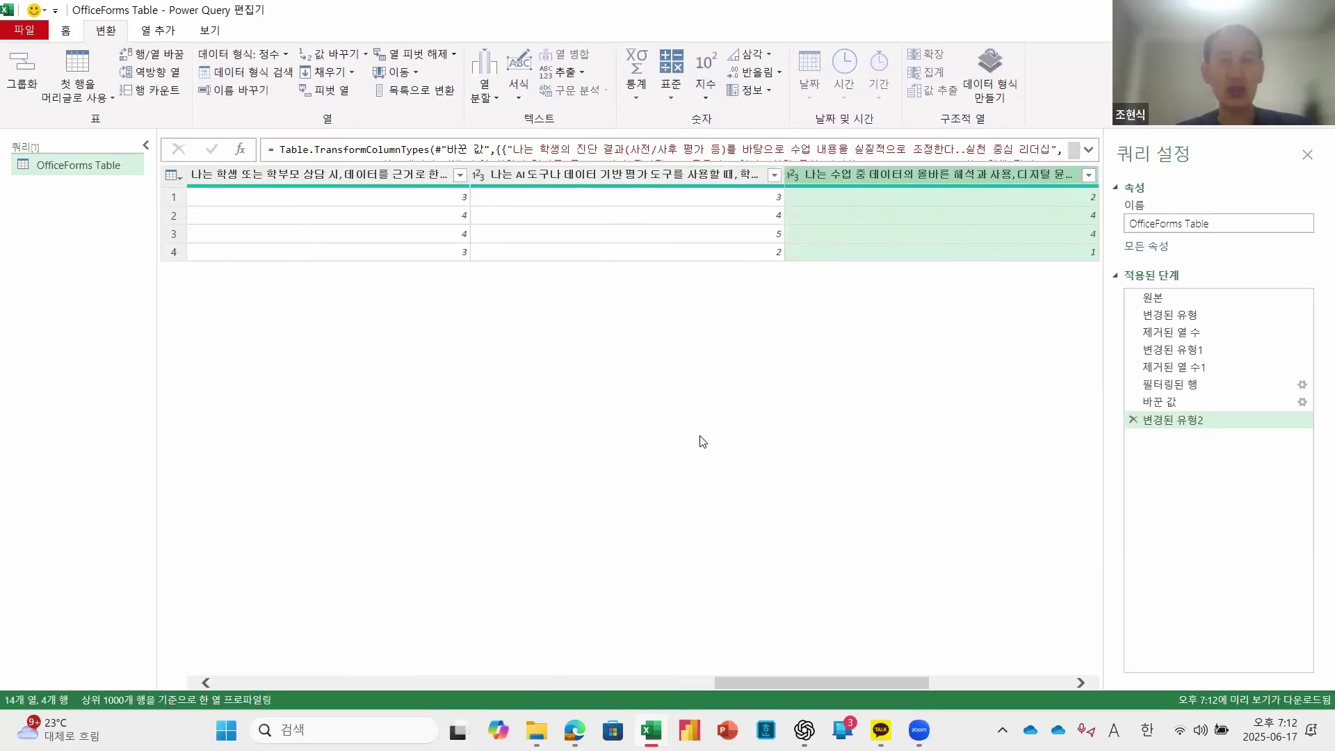
Step: Change the last two score columns, on data literacy and data-based reflection on teaching, to whole number (정수)
drag(753, 680, 893, 679)
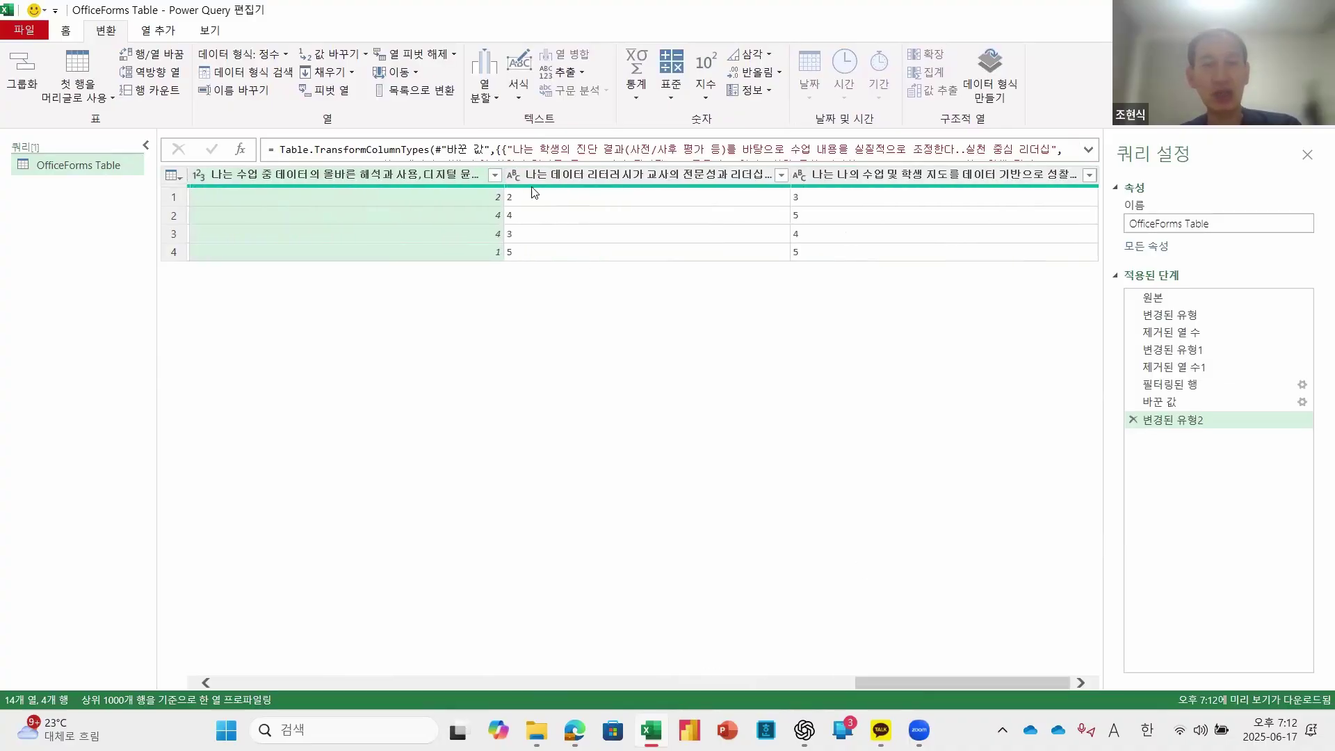
click(515, 174)
click(542, 230)
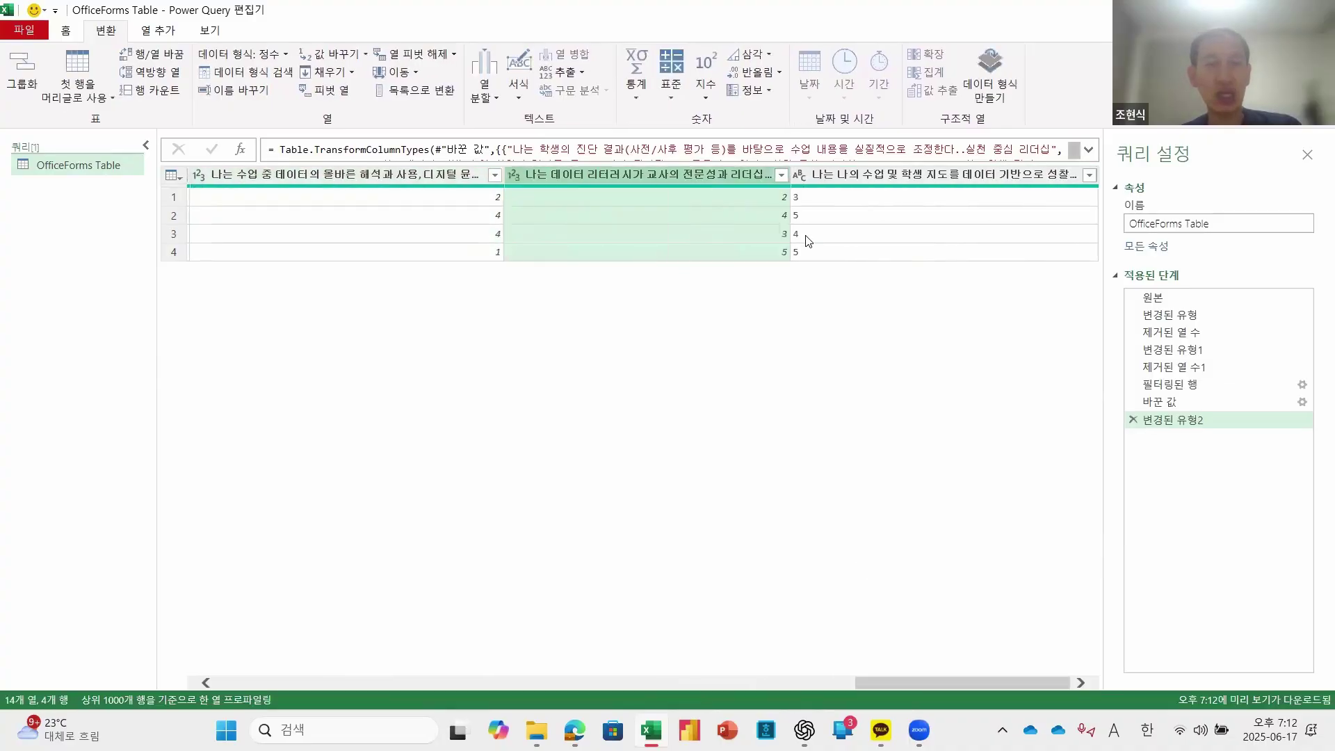
click(799, 174)
click(824, 230)
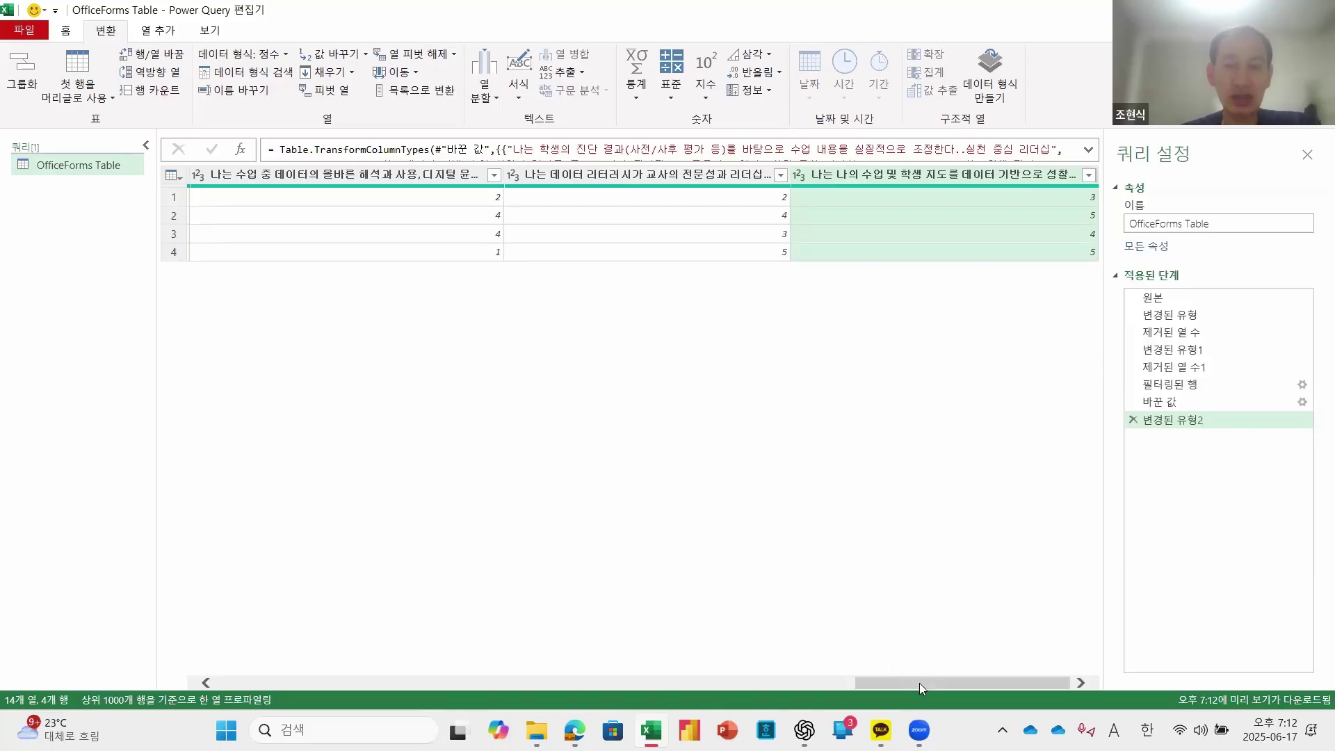
Step: Review the converted score columns and examine how the first response's scores spread across the separate question columns
drag(928, 681, 275, 692)
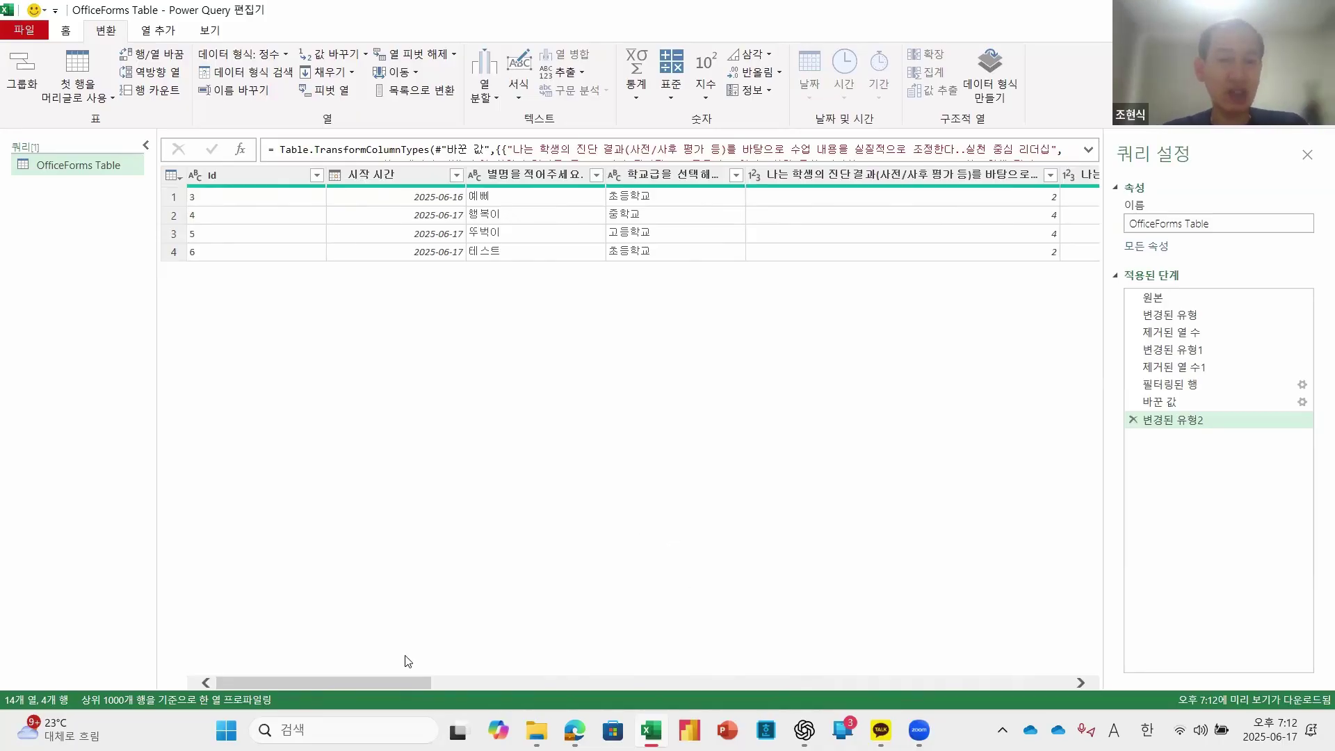
drag(345, 686, 453, 675)
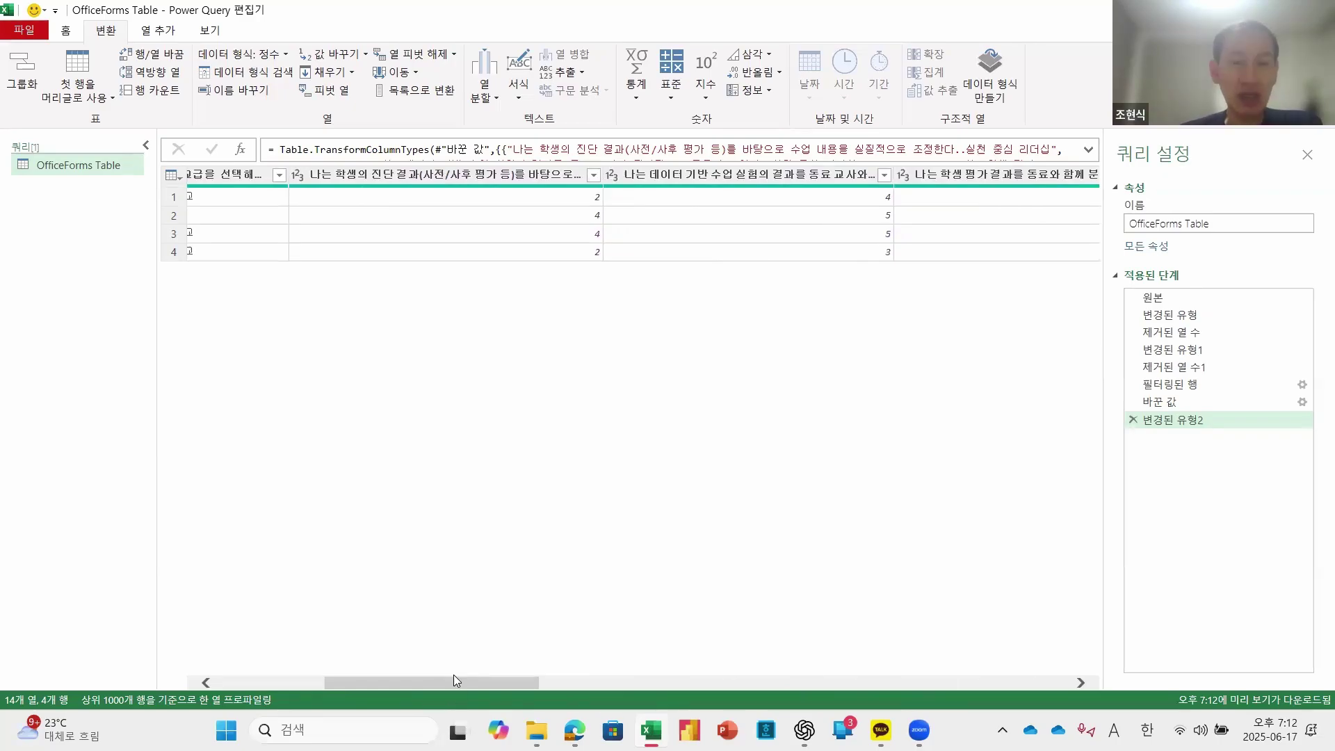
drag(474, 680, 445, 640)
click(802, 176)
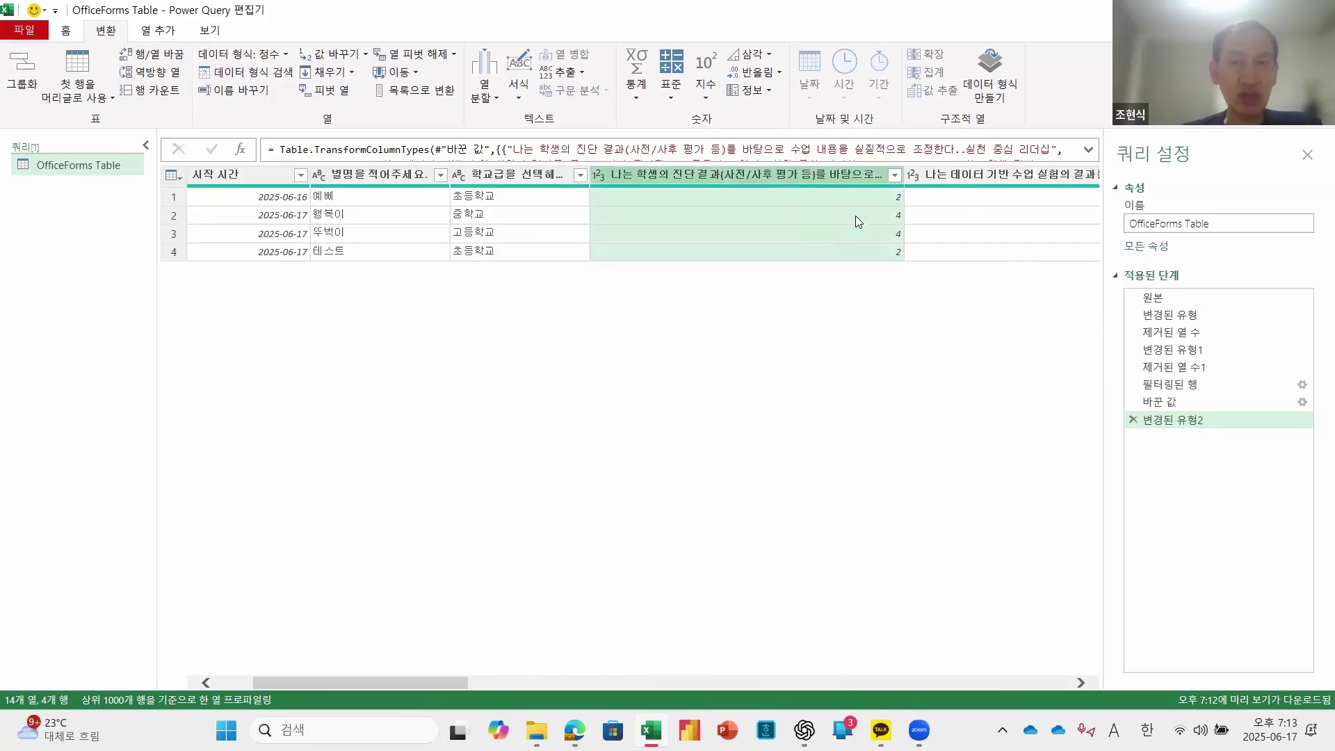
click(495, 201)
click(174, 202)
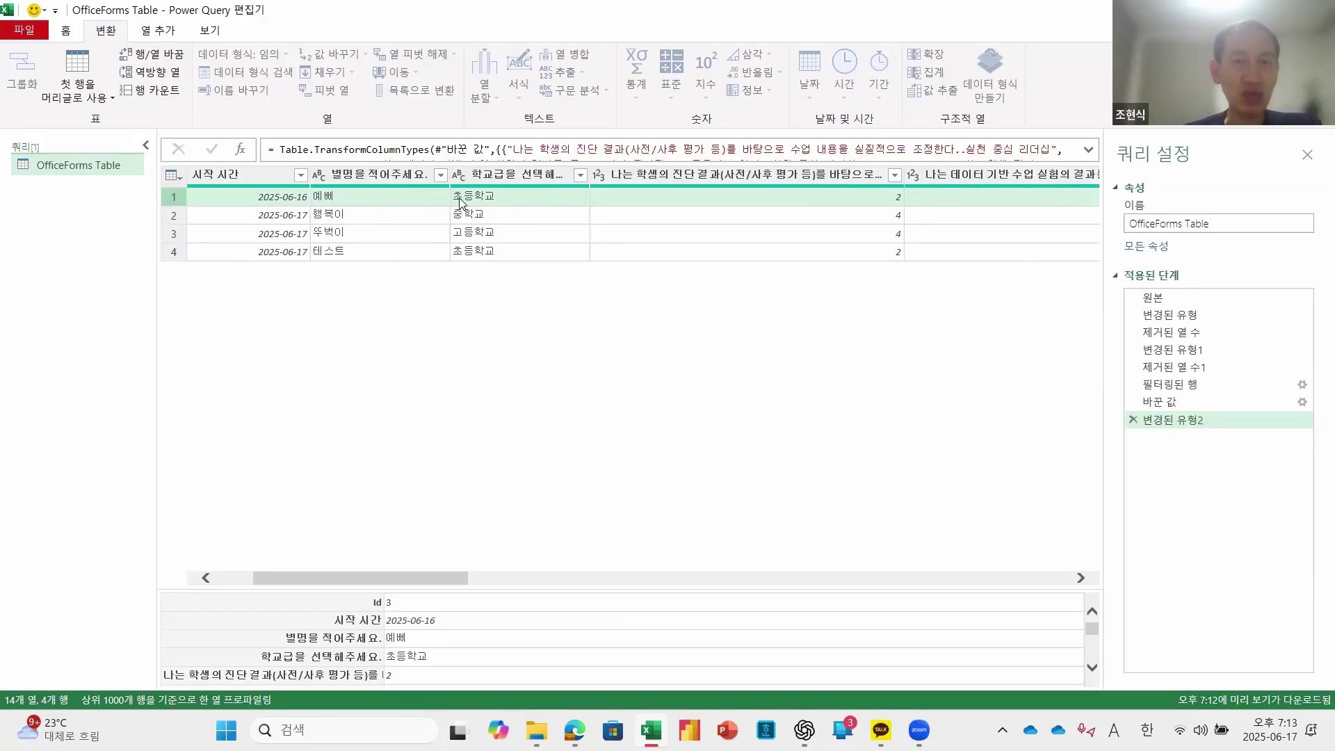
click(671, 201)
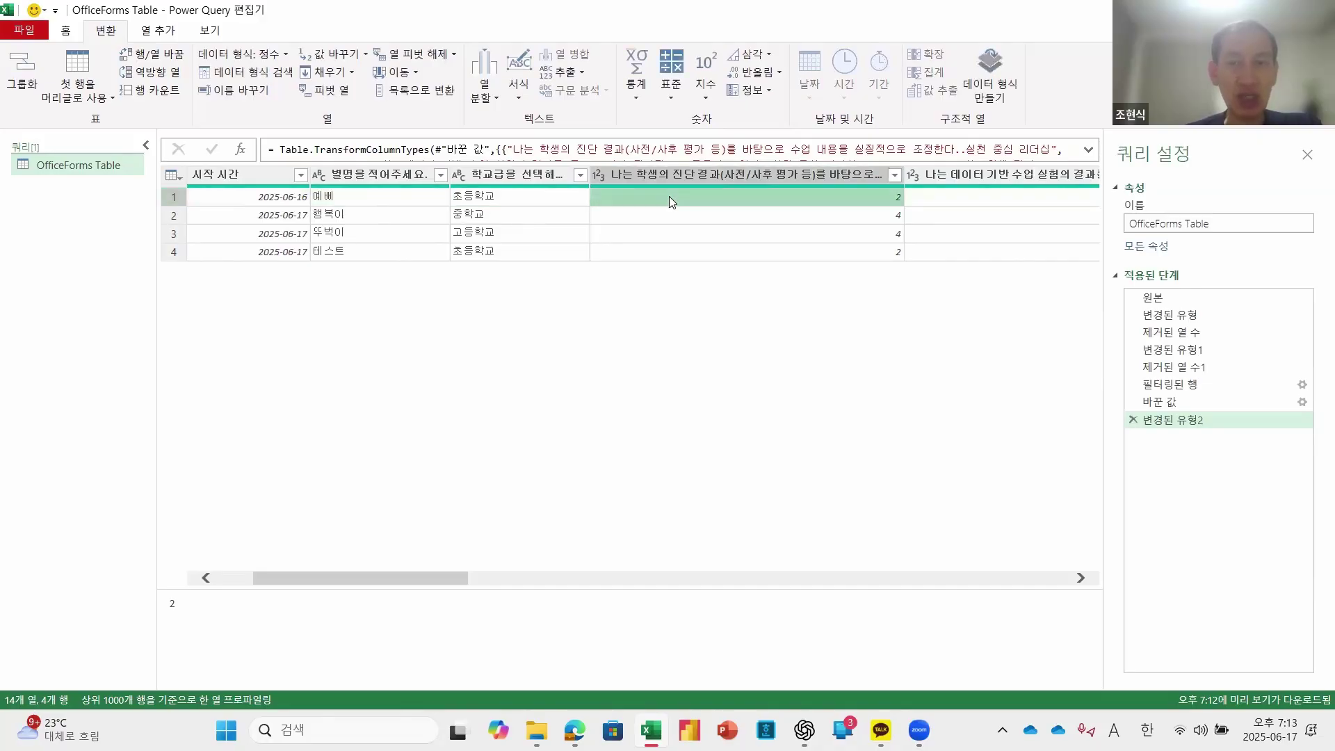
click(963, 204)
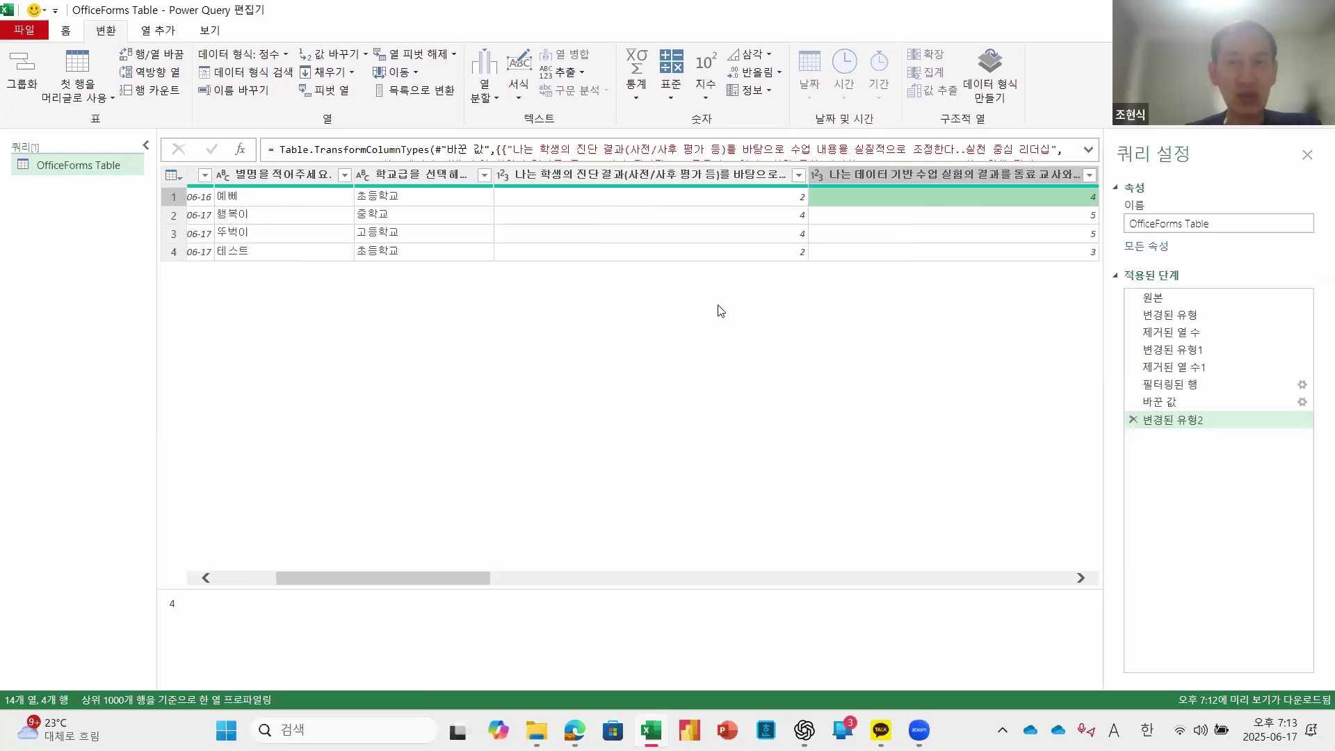
click(543, 580)
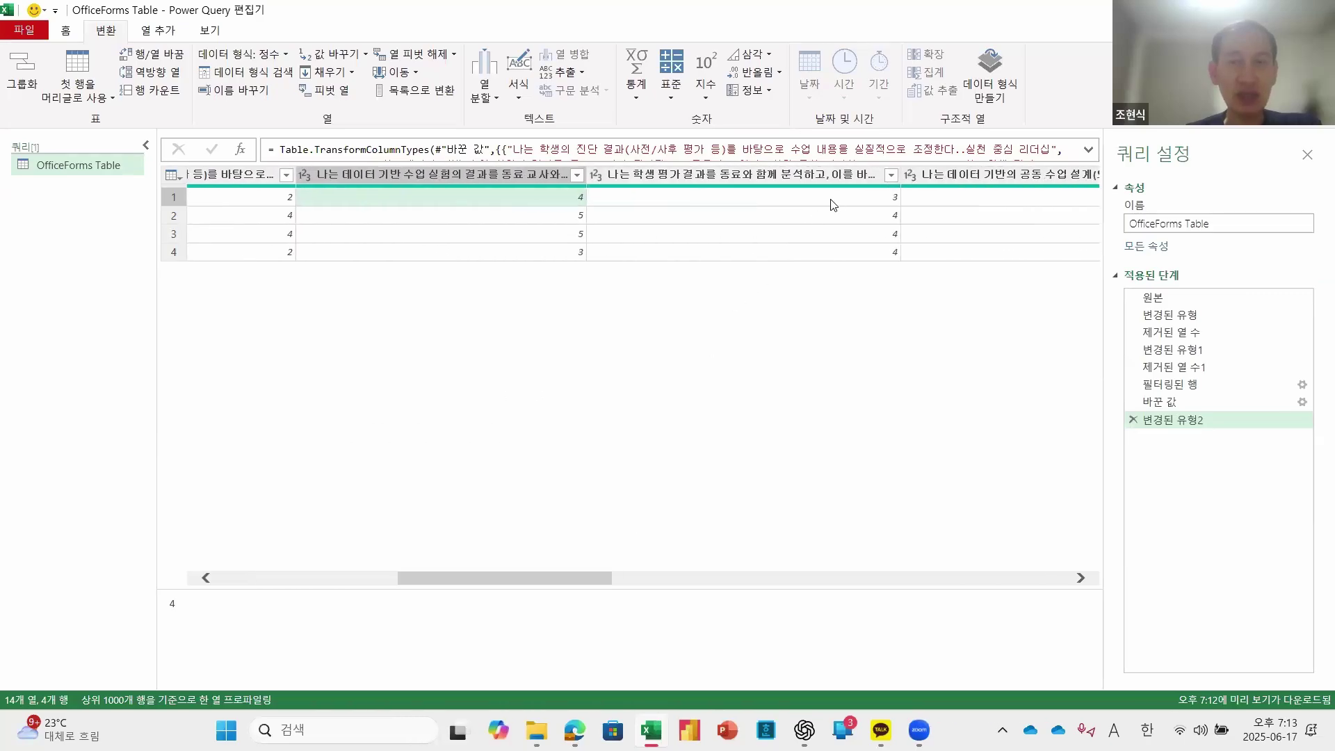
click(832, 200)
click(960, 200)
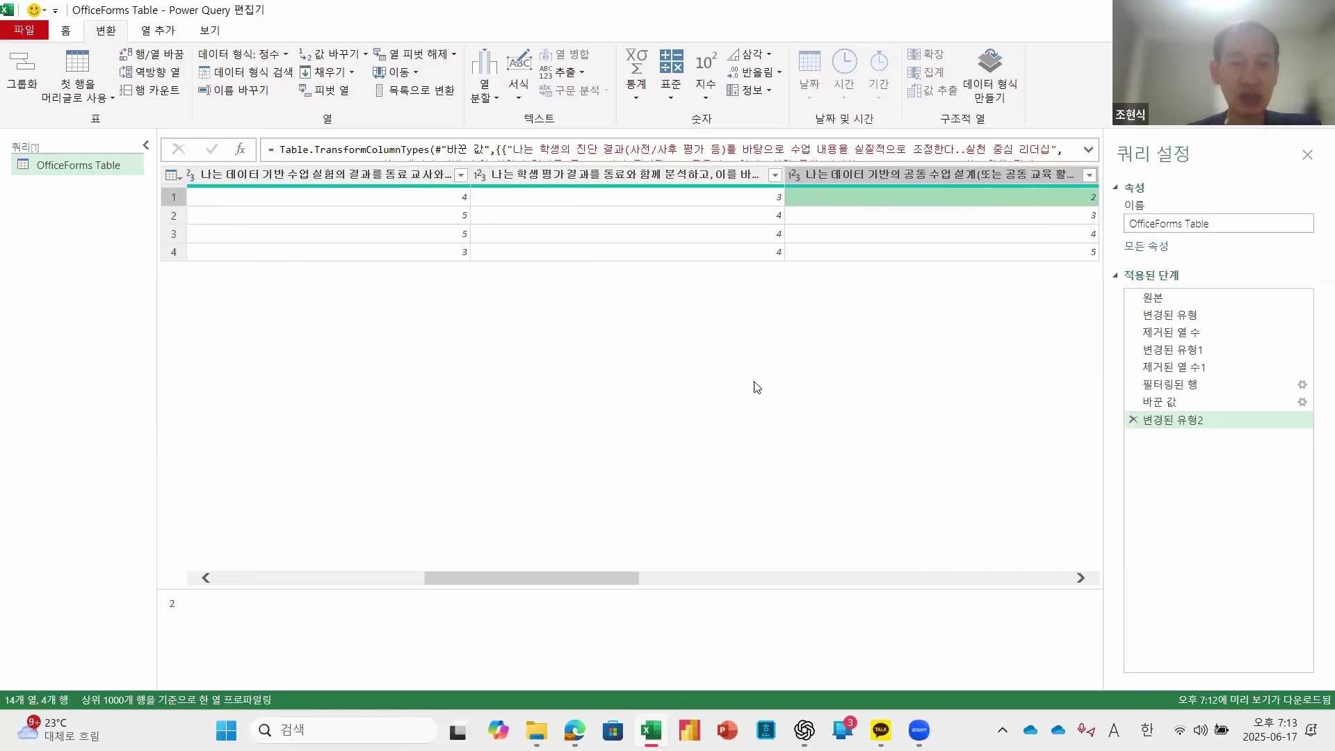
drag(569, 585, 334, 588)
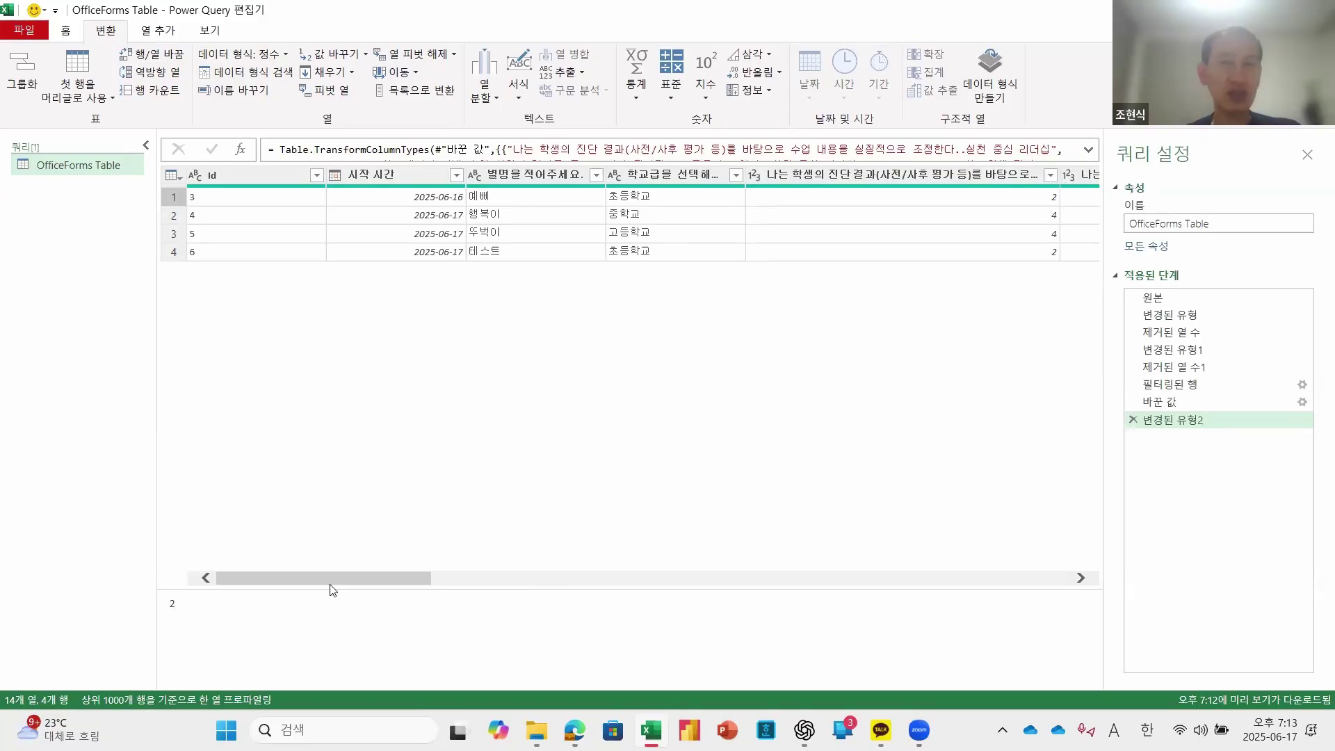
Step: Compare the first response's Id, start date, nickname and school level values with its score in the first question column
click(259, 199)
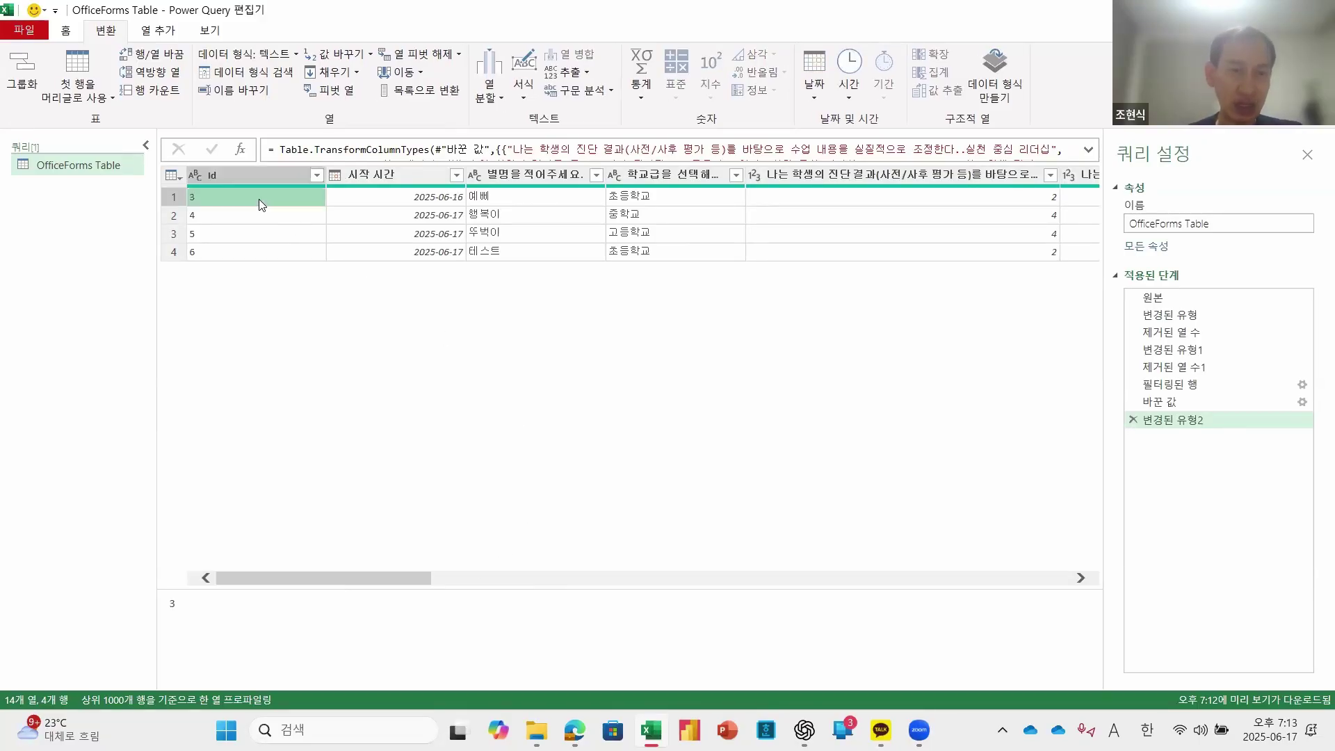
click(768, 202)
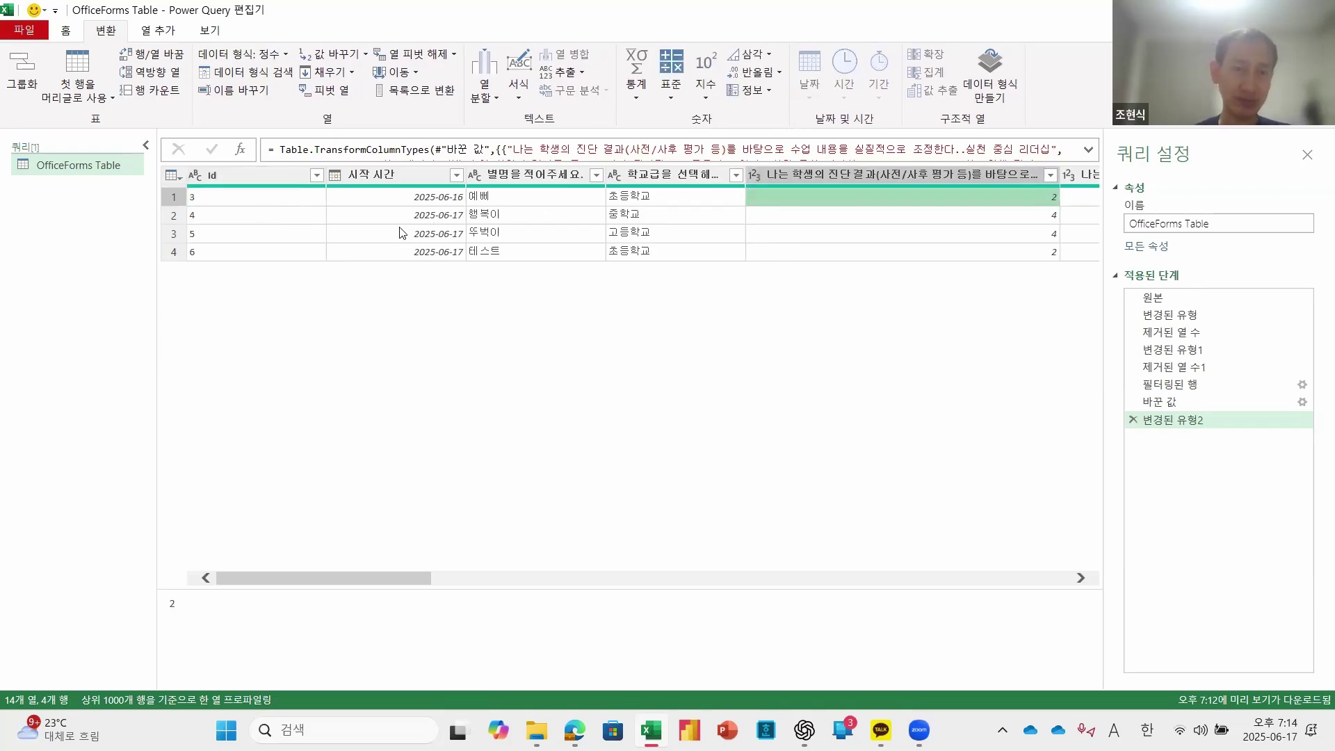
click(381, 200)
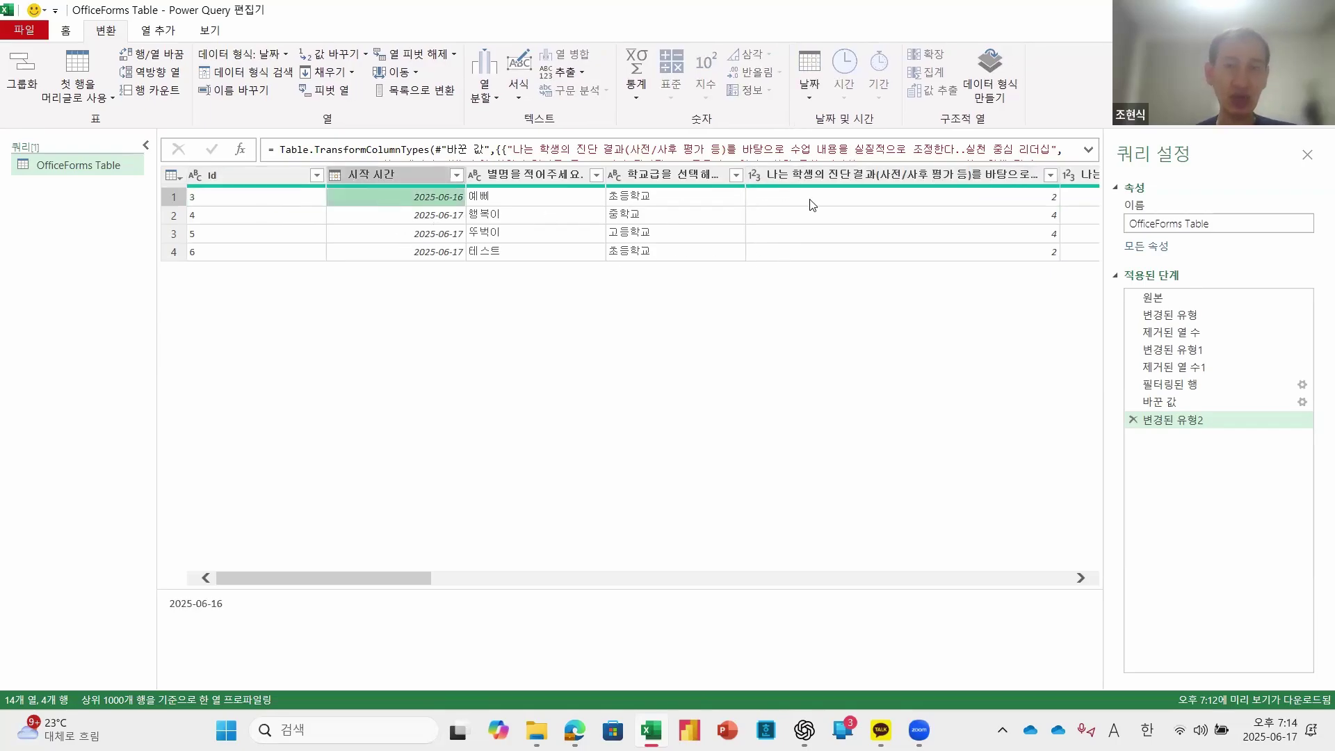
click(768, 202)
click(517, 200)
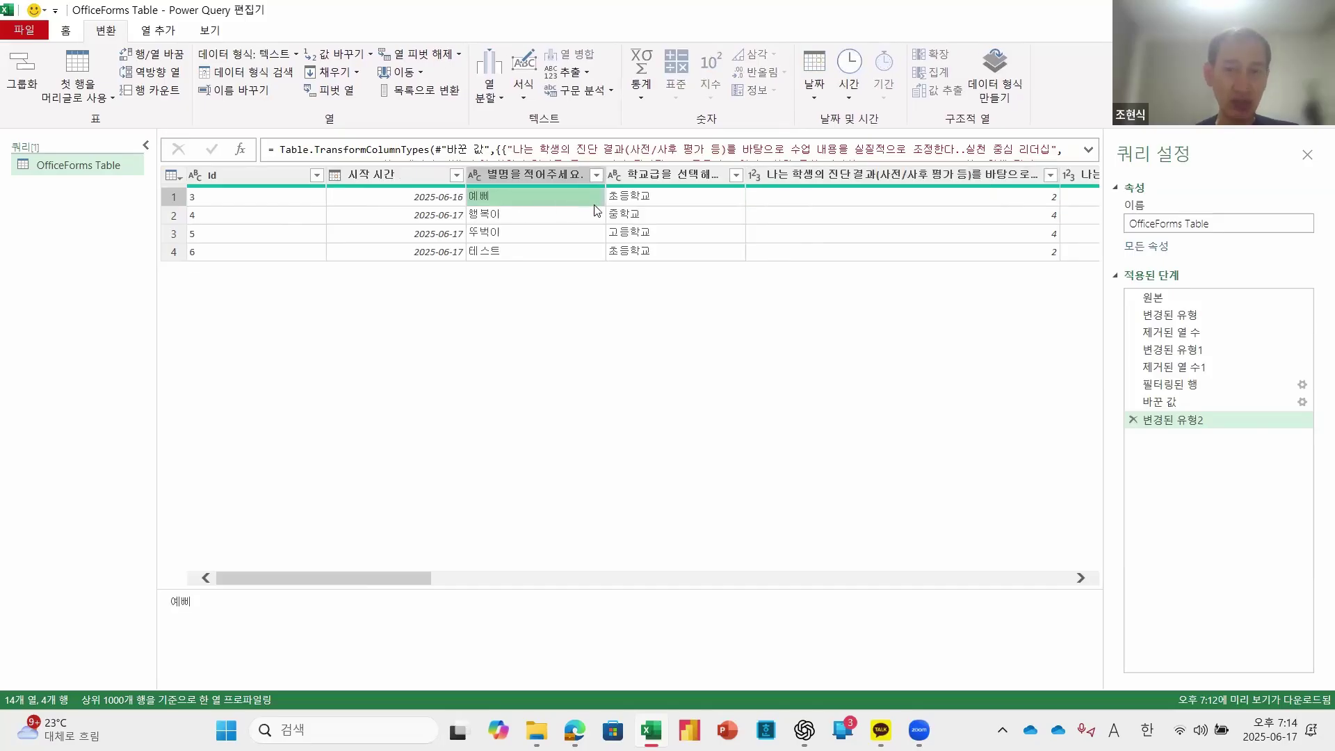
click(665, 204)
click(836, 205)
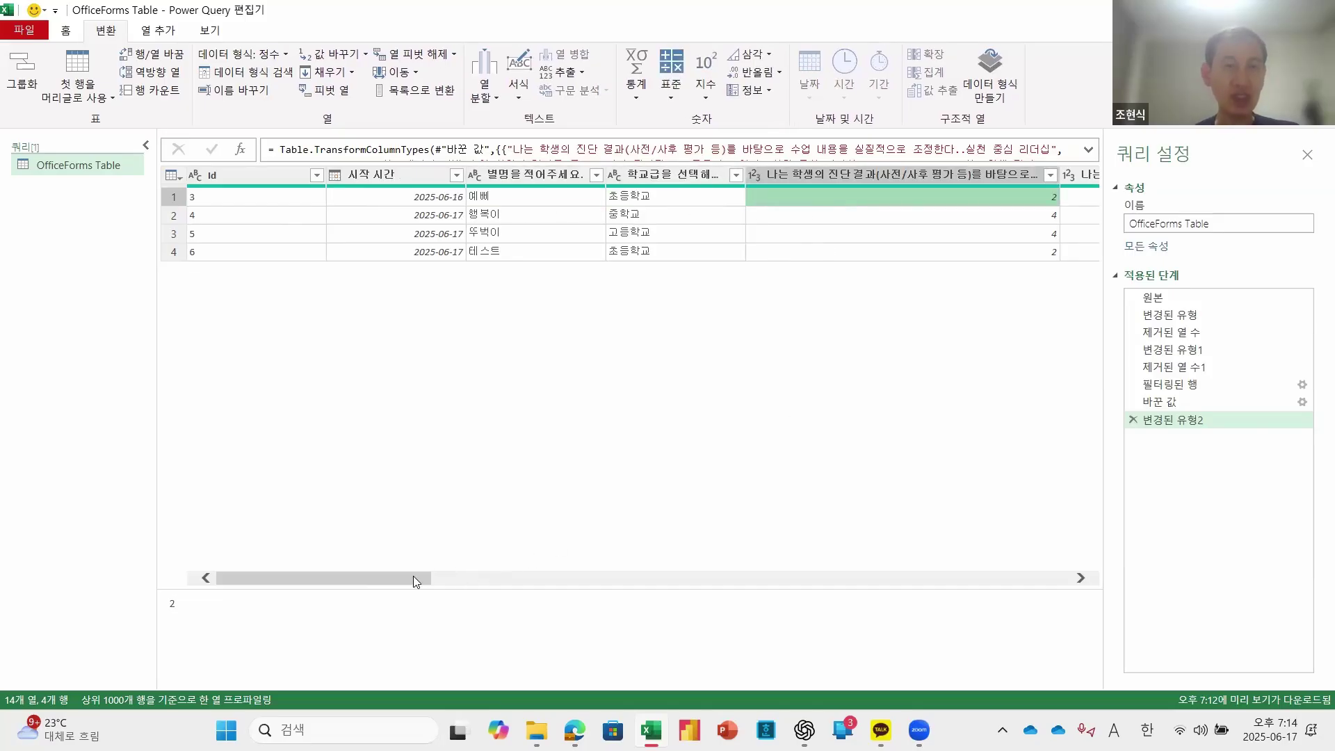
drag(413, 576, 439, 578)
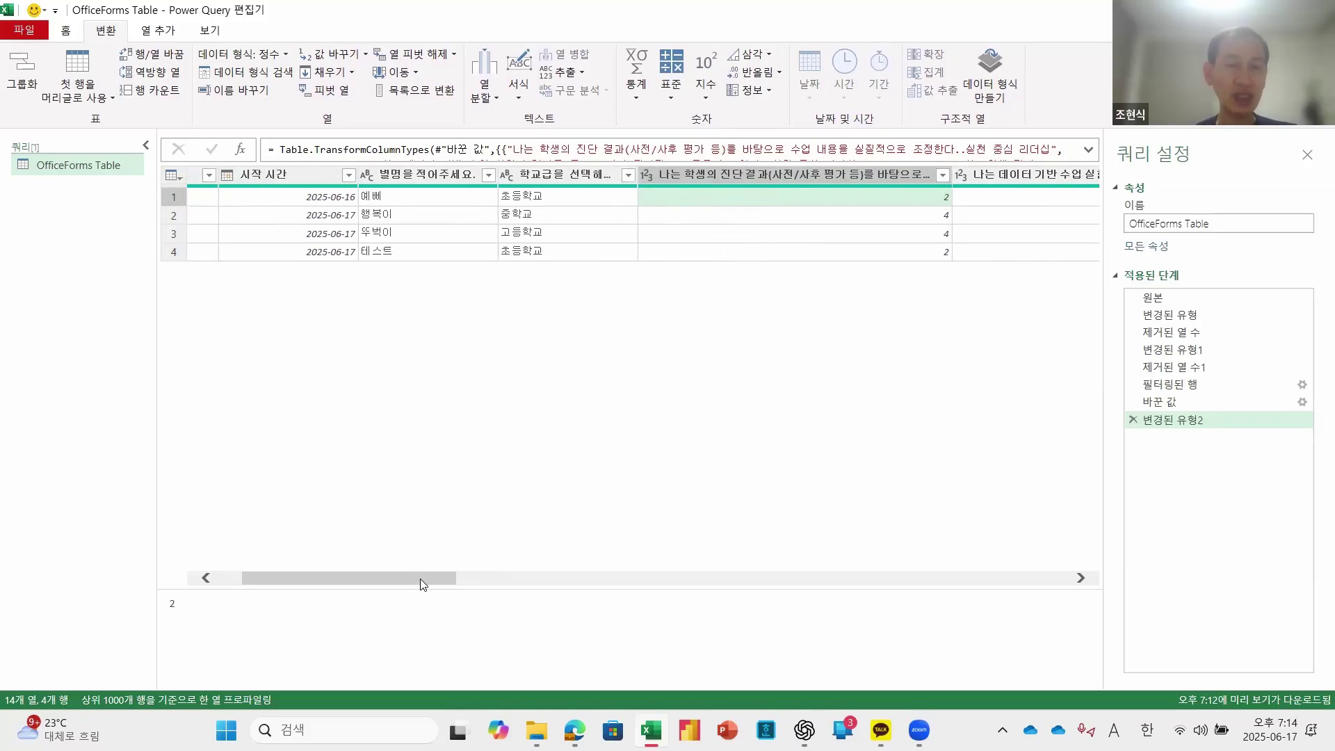
drag(420, 578, 353, 603)
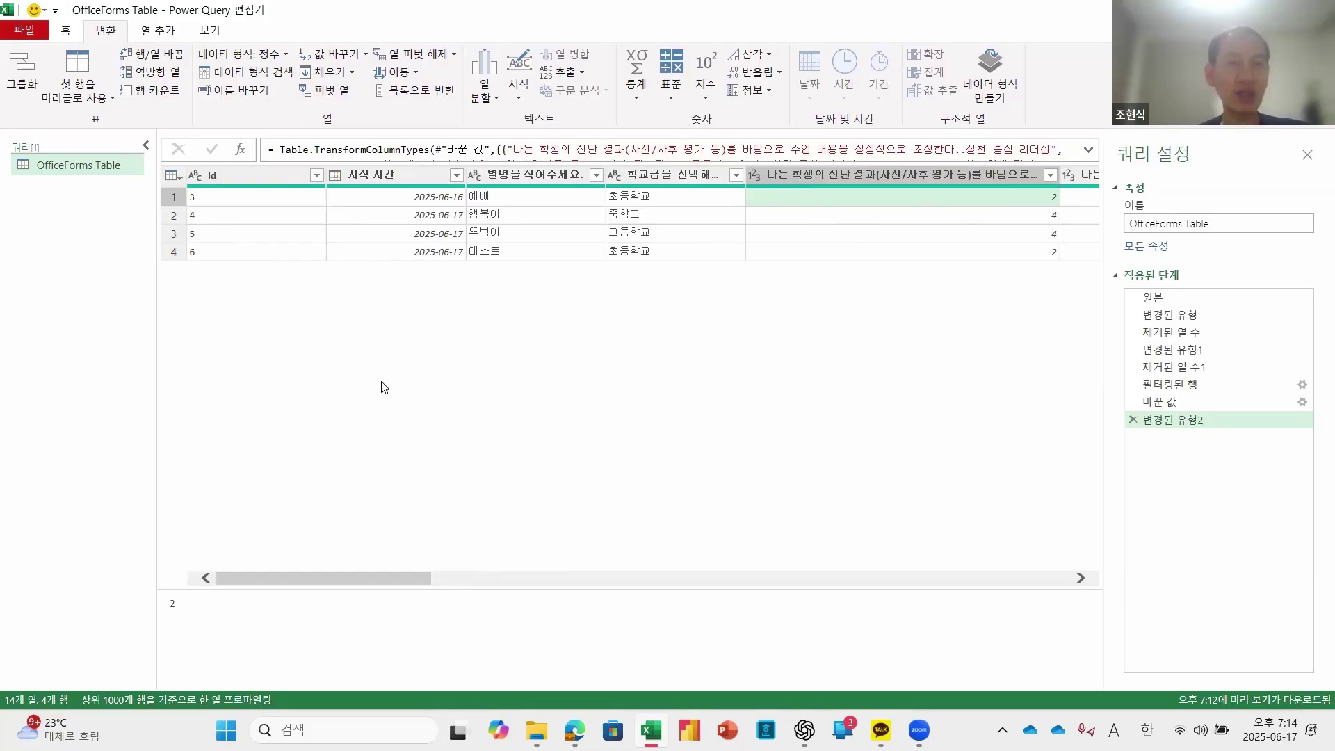
click(257, 174)
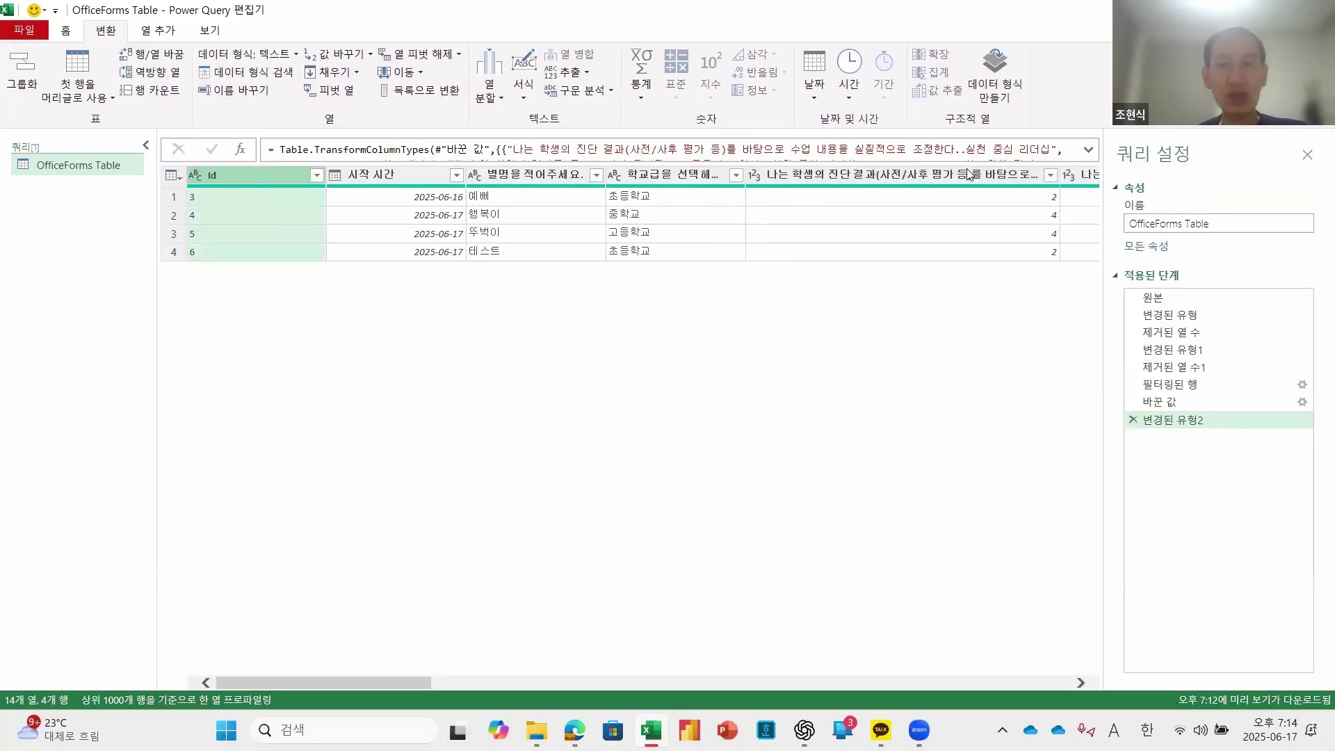
shift+click(669, 171)
right_click(670, 171)
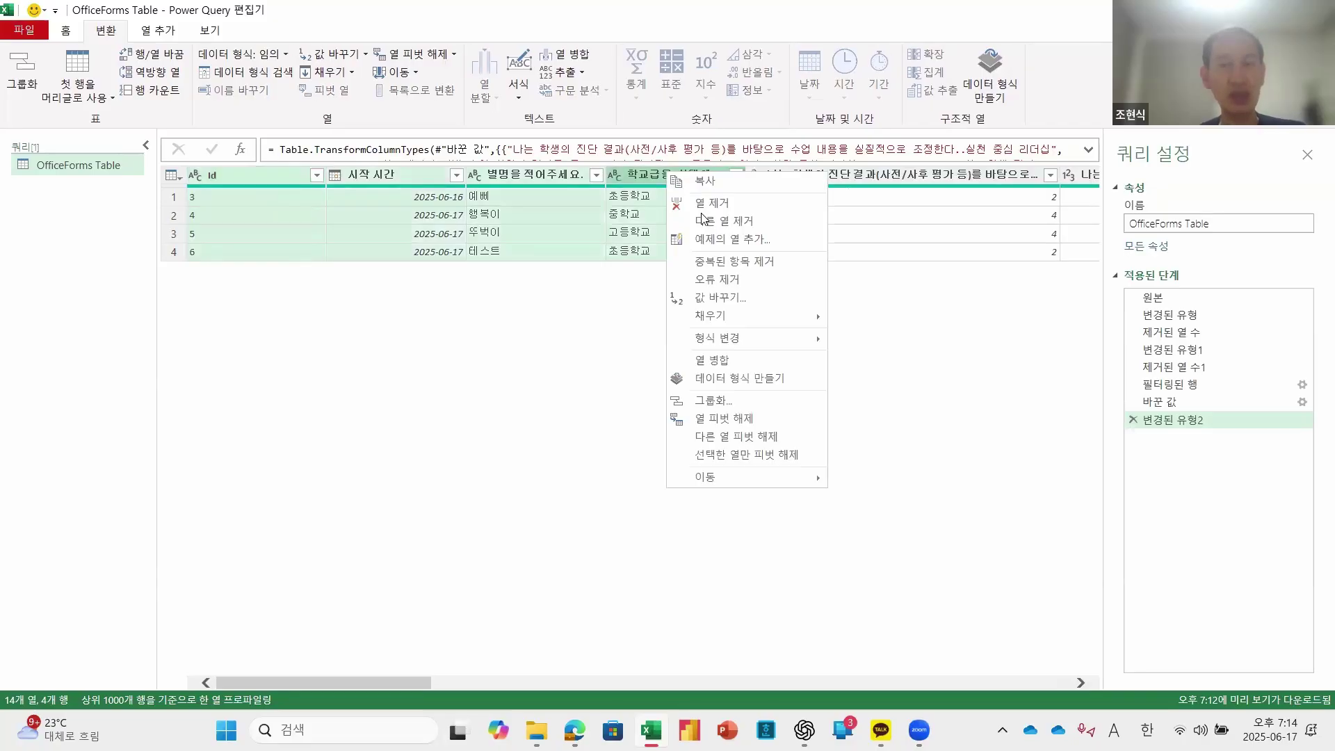
click(755, 439)
Step: Select all score columns, from the diagnostic results question through the data-based reflection question, and examine the unpivot option (열 피벗 해제)
click(868, 174)
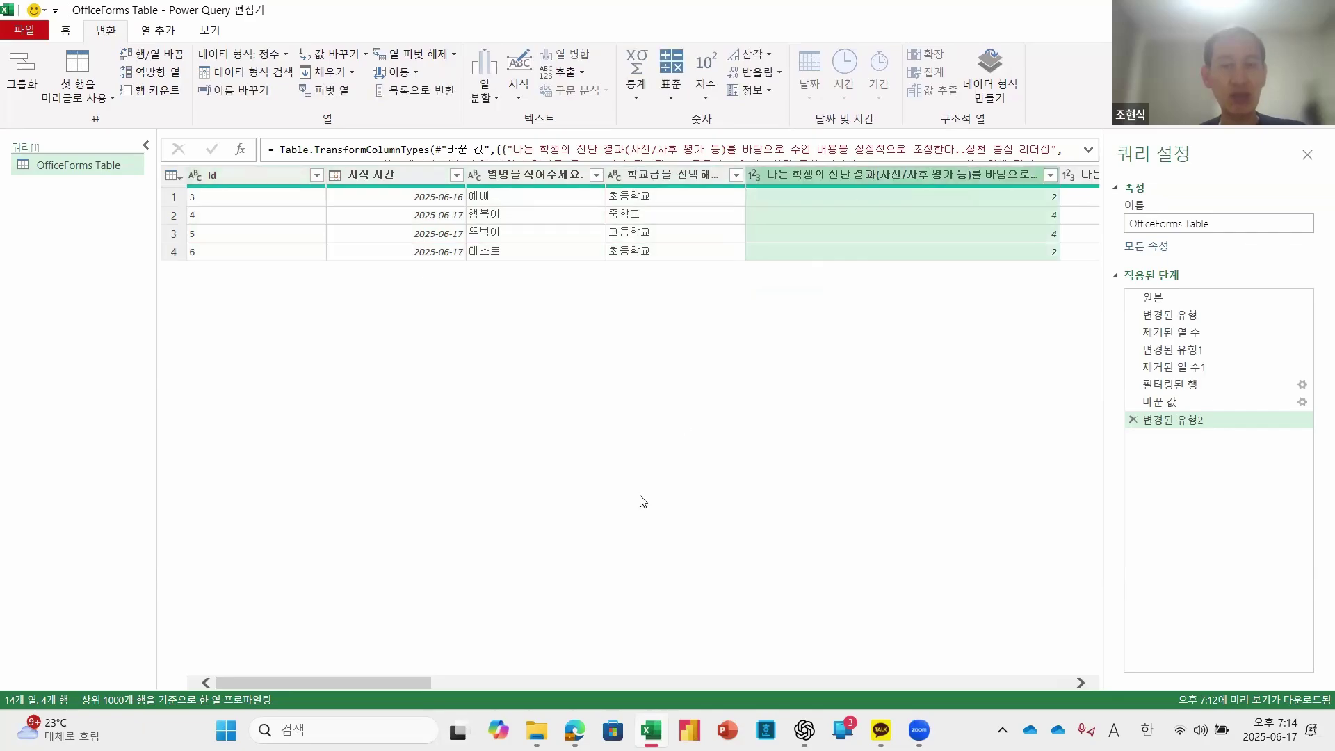
drag(411, 683, 1057, 641)
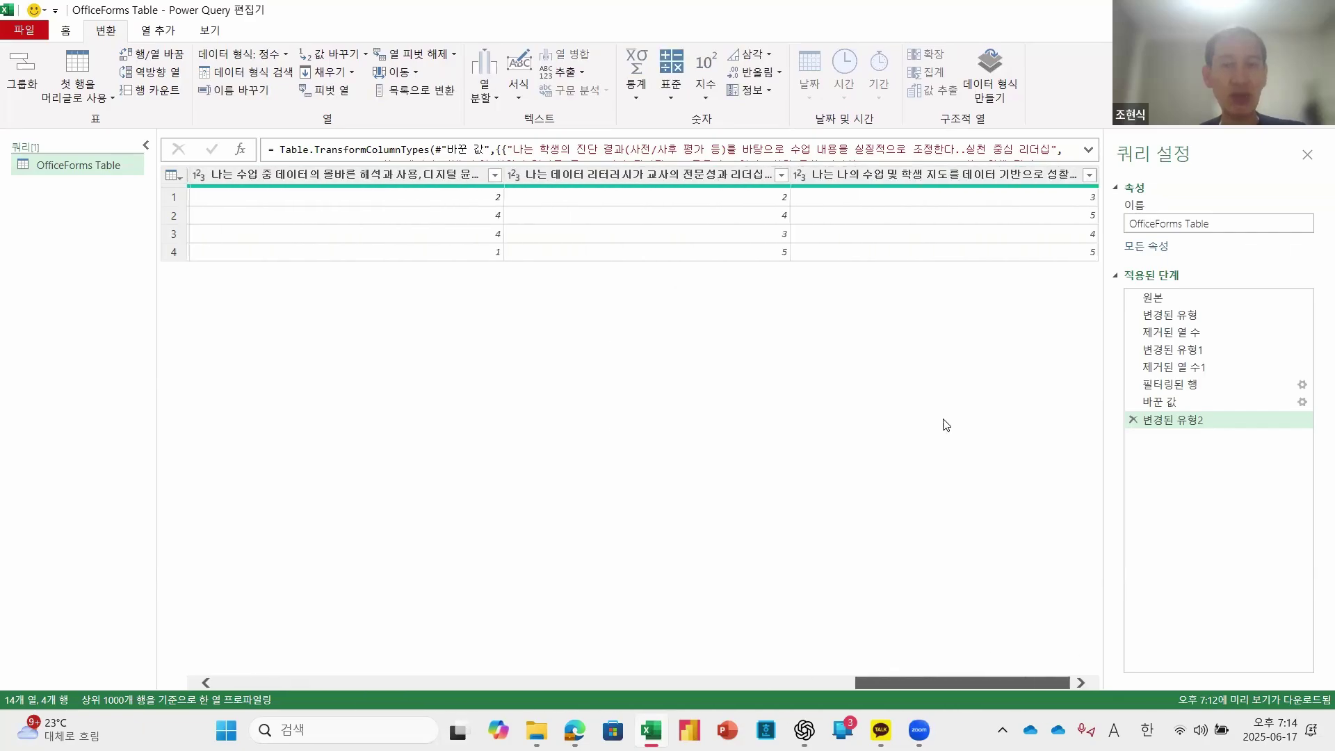
shift+click(922, 179)
right_click(922, 176)
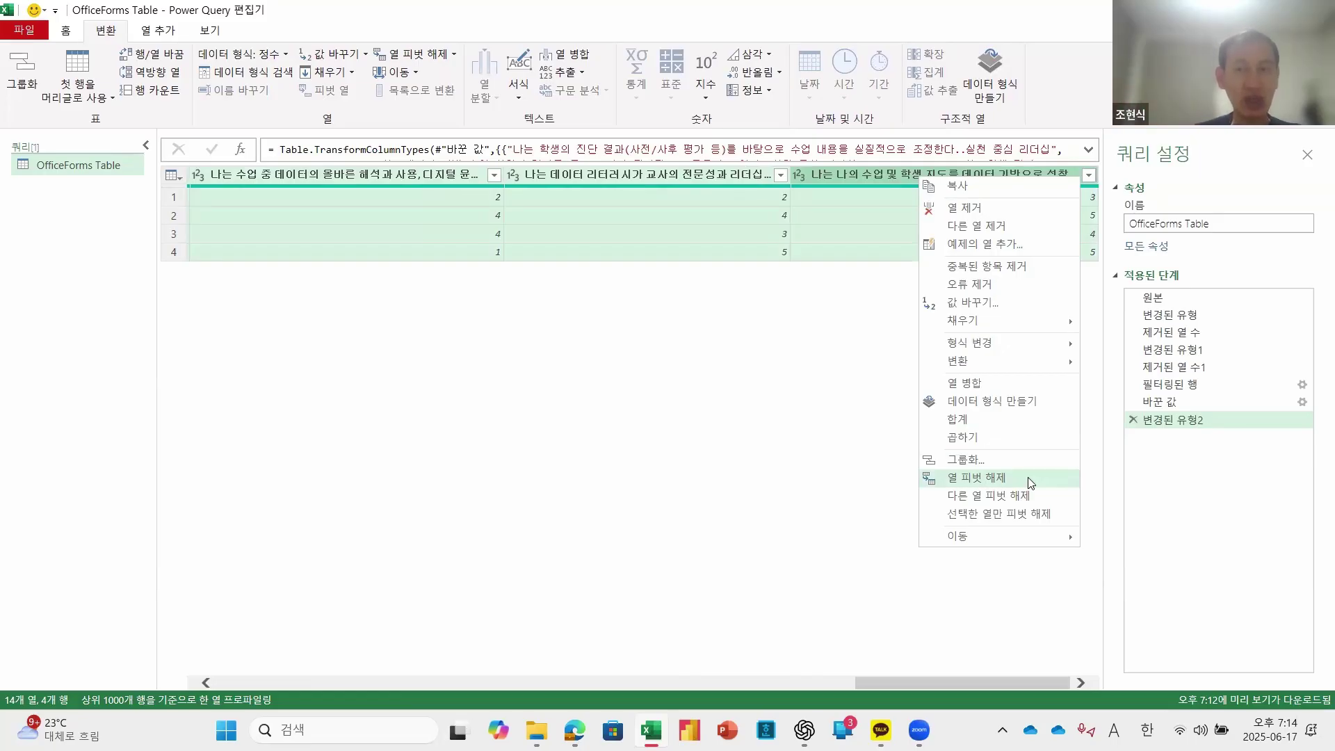
click(907, 639)
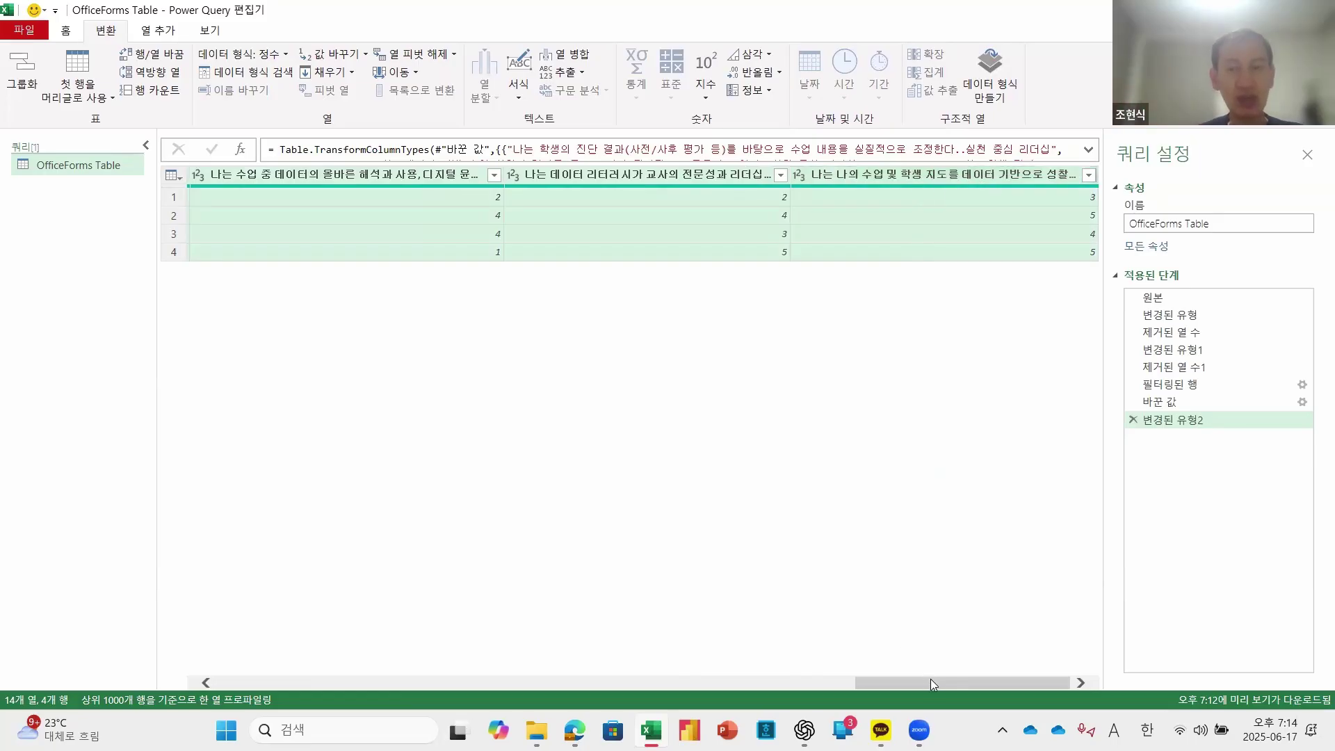
Step: Select the Id through school level columns and examine the available unpivot options, including unpivoting the other columns (다른 열 피벗 해제)
drag(931, 683, 202, 710)
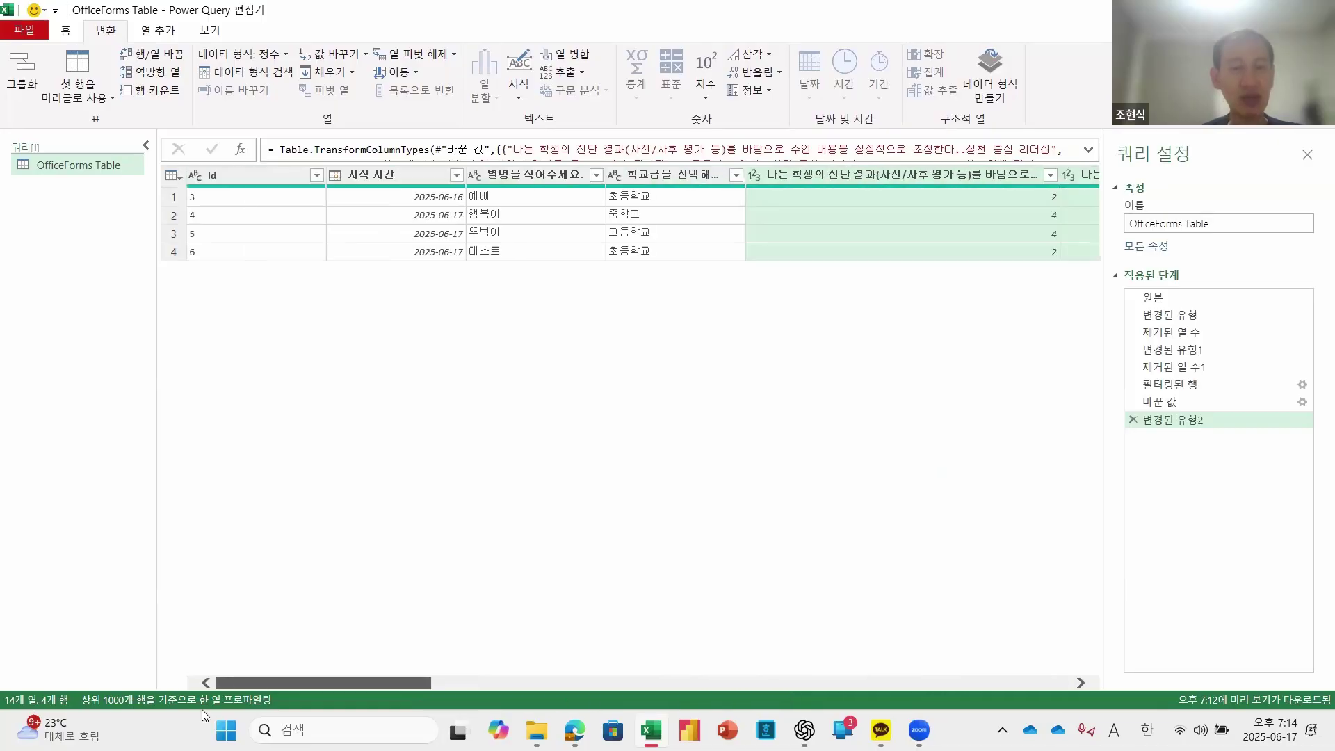
click(274, 174)
shift+click(650, 174)
right_click(650, 174)
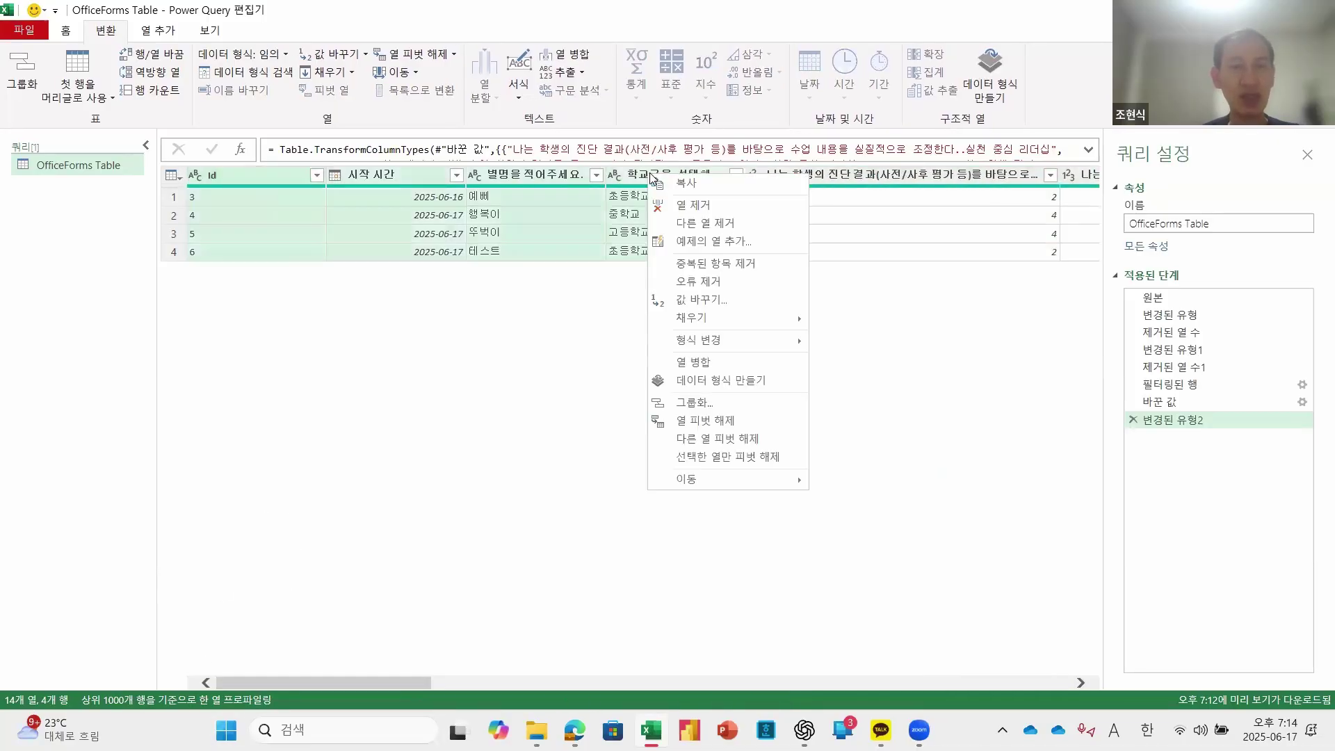
click(942, 340)
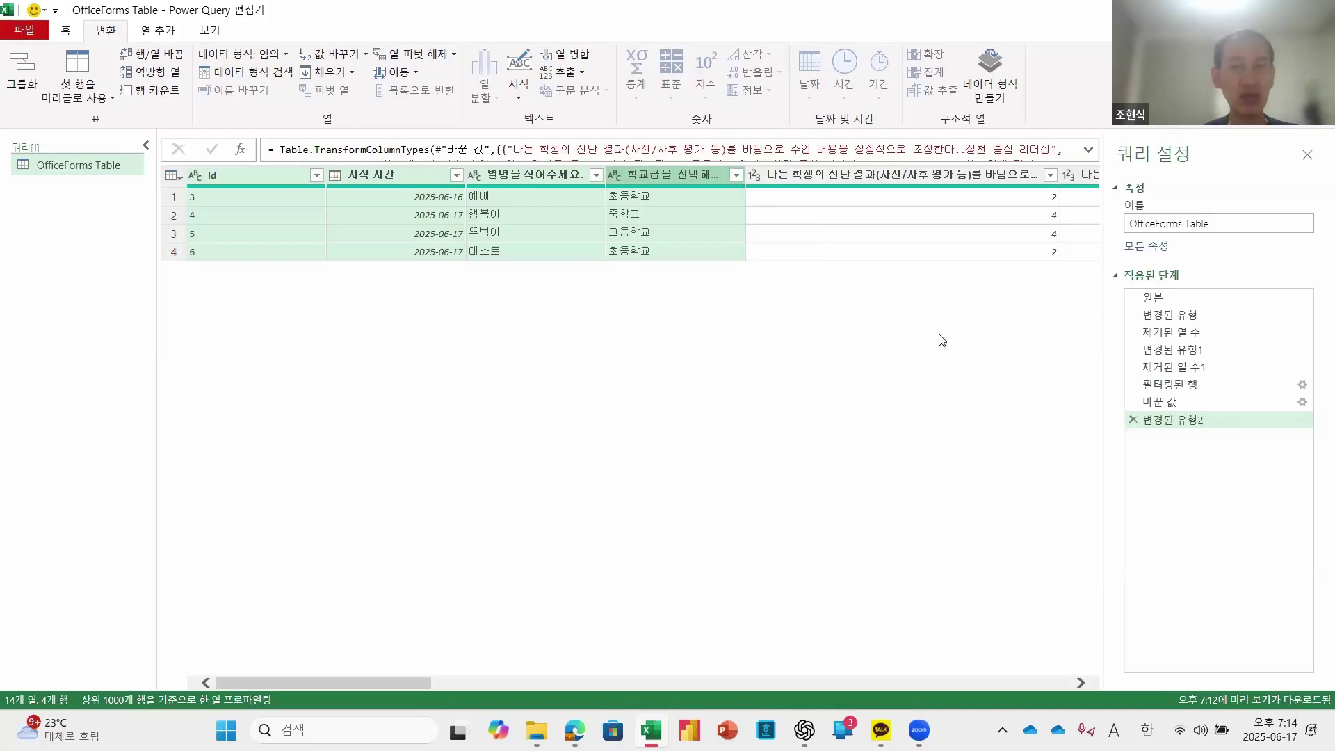
Step: Select only the first score column, on diagnostic results, and examine the unpivot options offered for it
click(877, 175)
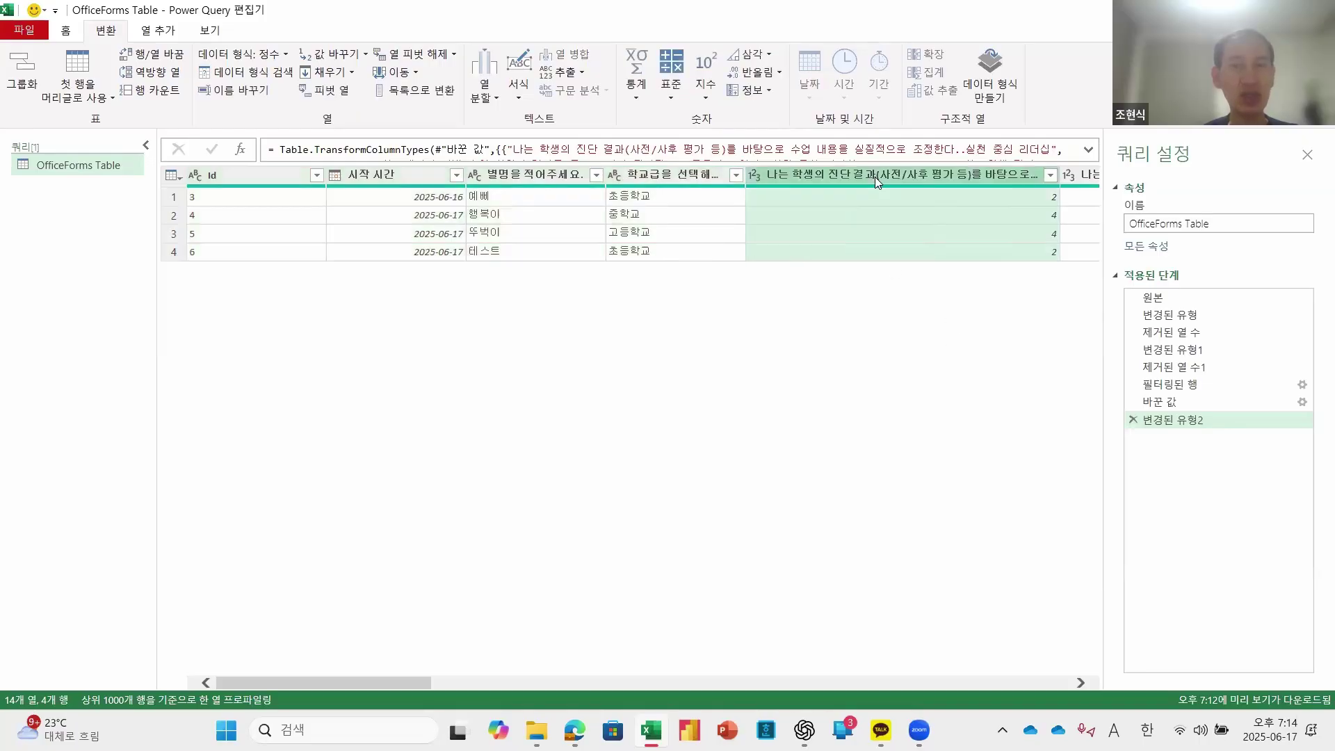
right_click(875, 176)
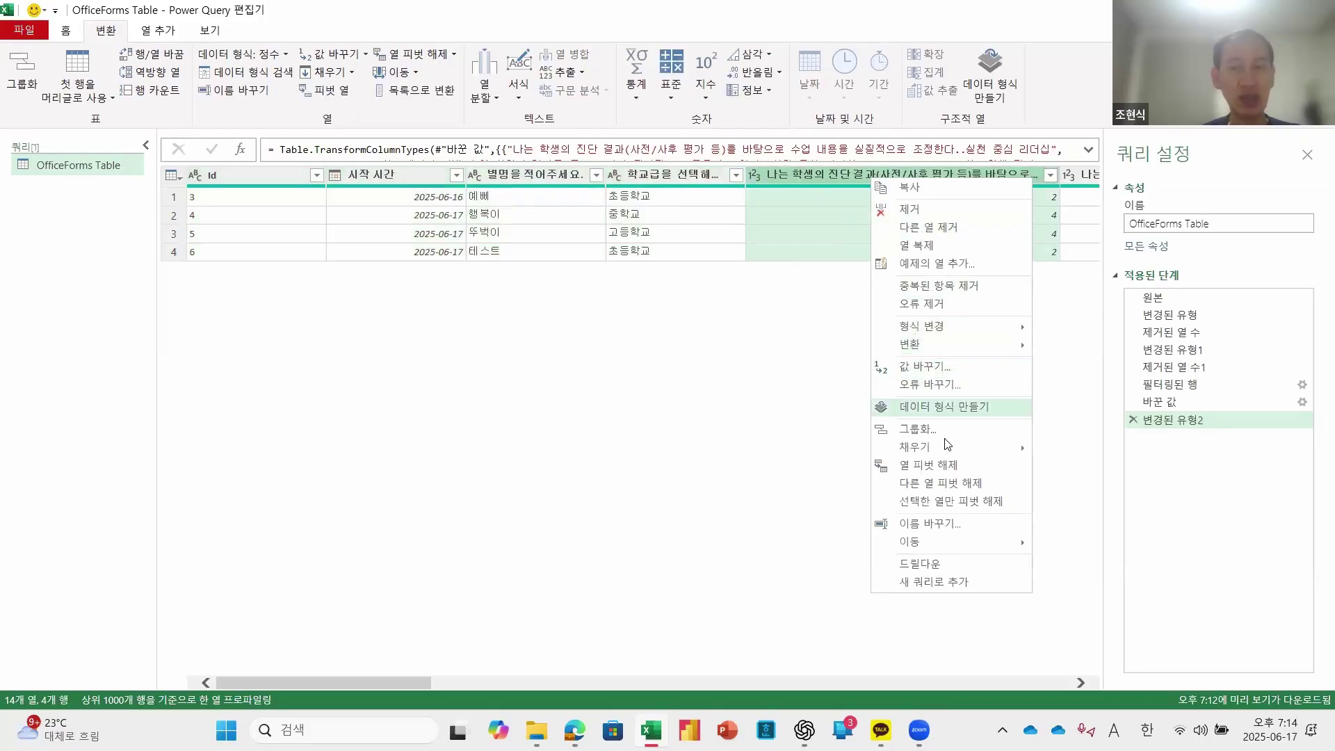
click(527, 416)
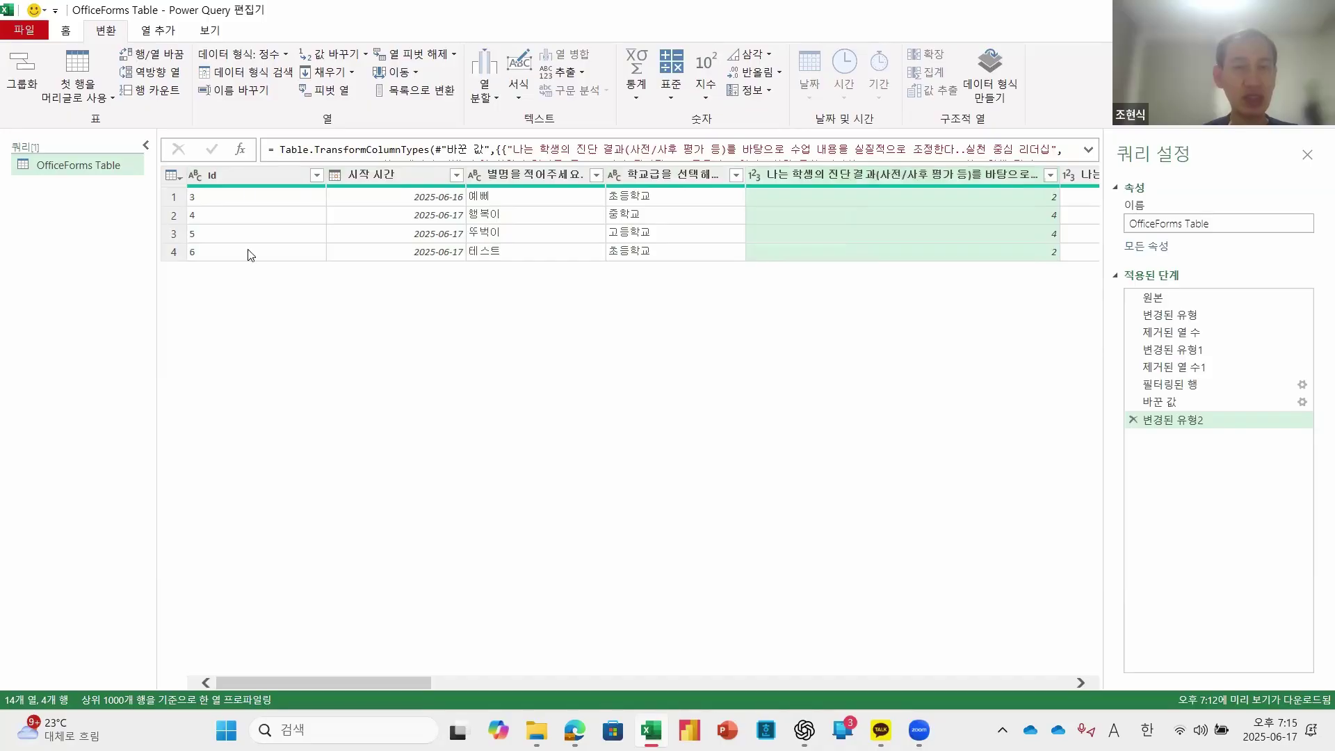
Step: Unpivot all columns other than Id, 시작 시간, 별명을 적어주세요. and 학교급을 선택해주세요
click(257, 174)
shift+click(690, 172)
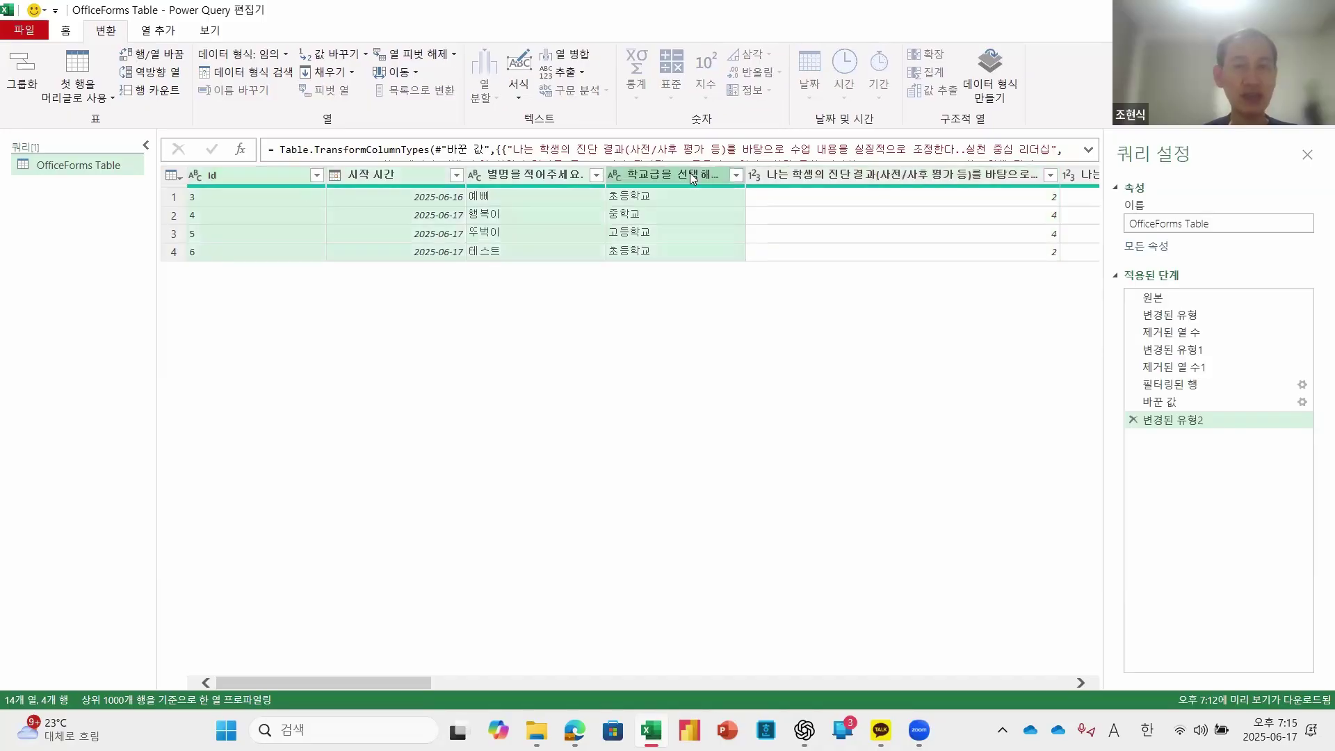
right_click(689, 173)
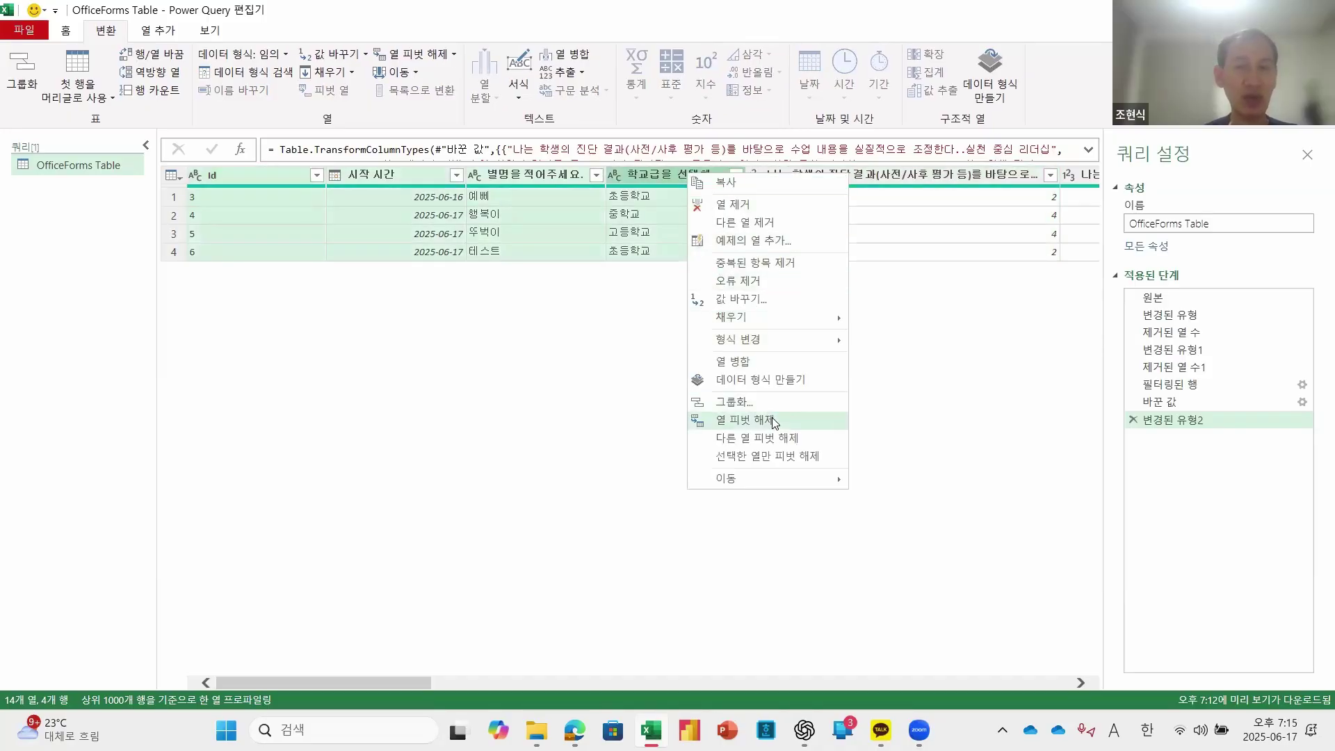
click(780, 439)
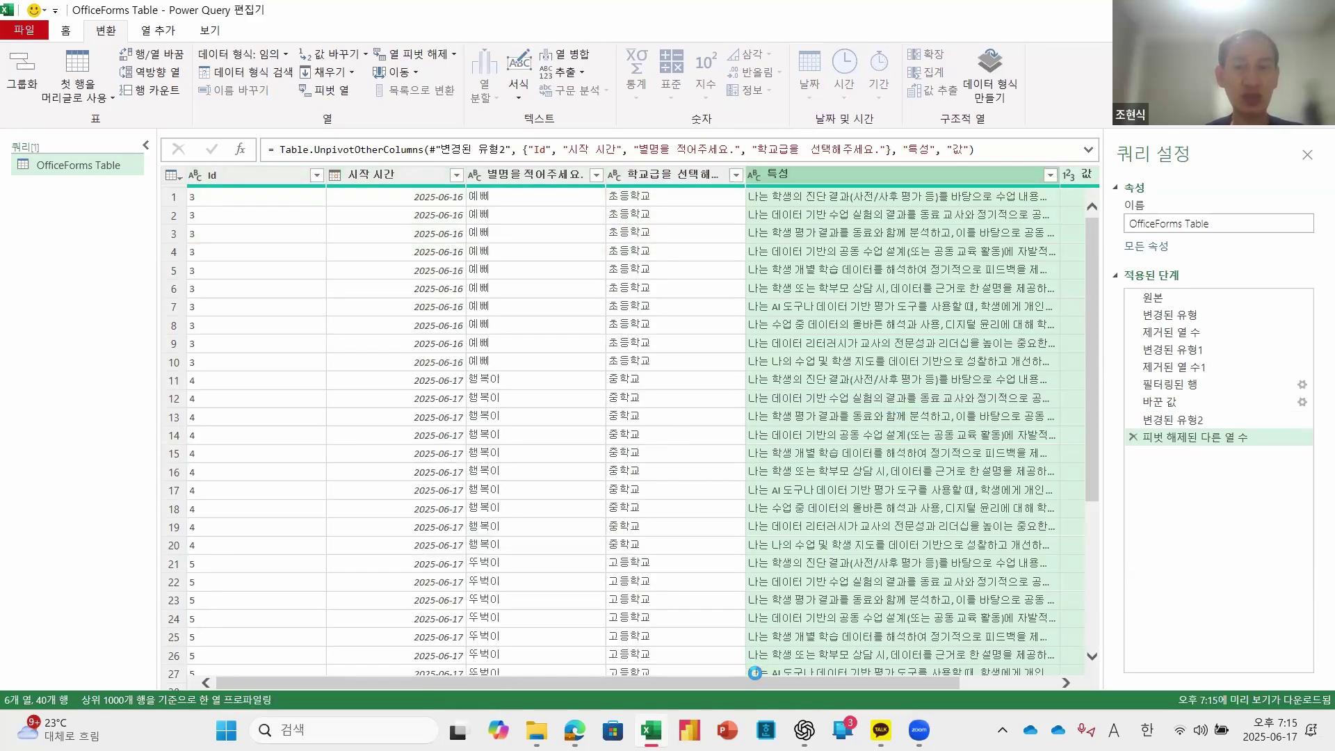
Step: Examine the first row of the unpivoted table across the Id, date, nickname, school level, 특성 and 값 columns
drag(755, 678, 905, 658)
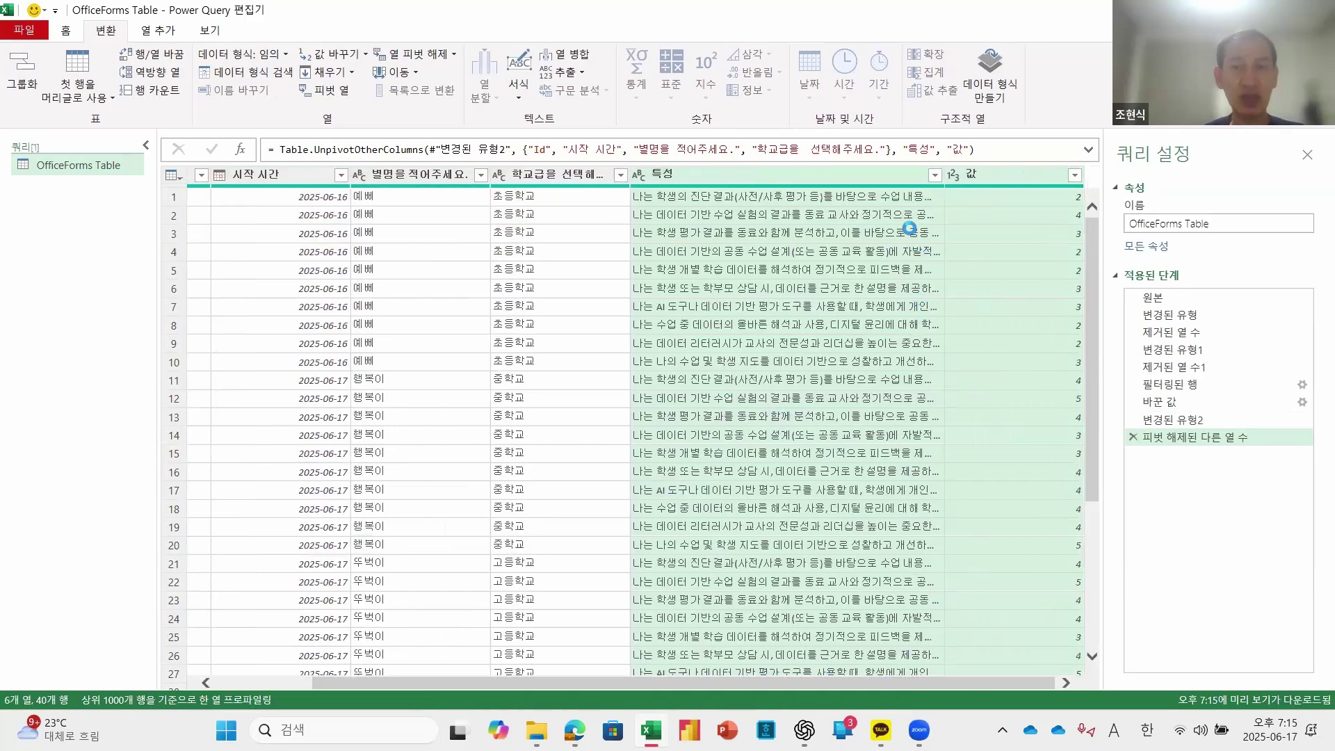
click(985, 193)
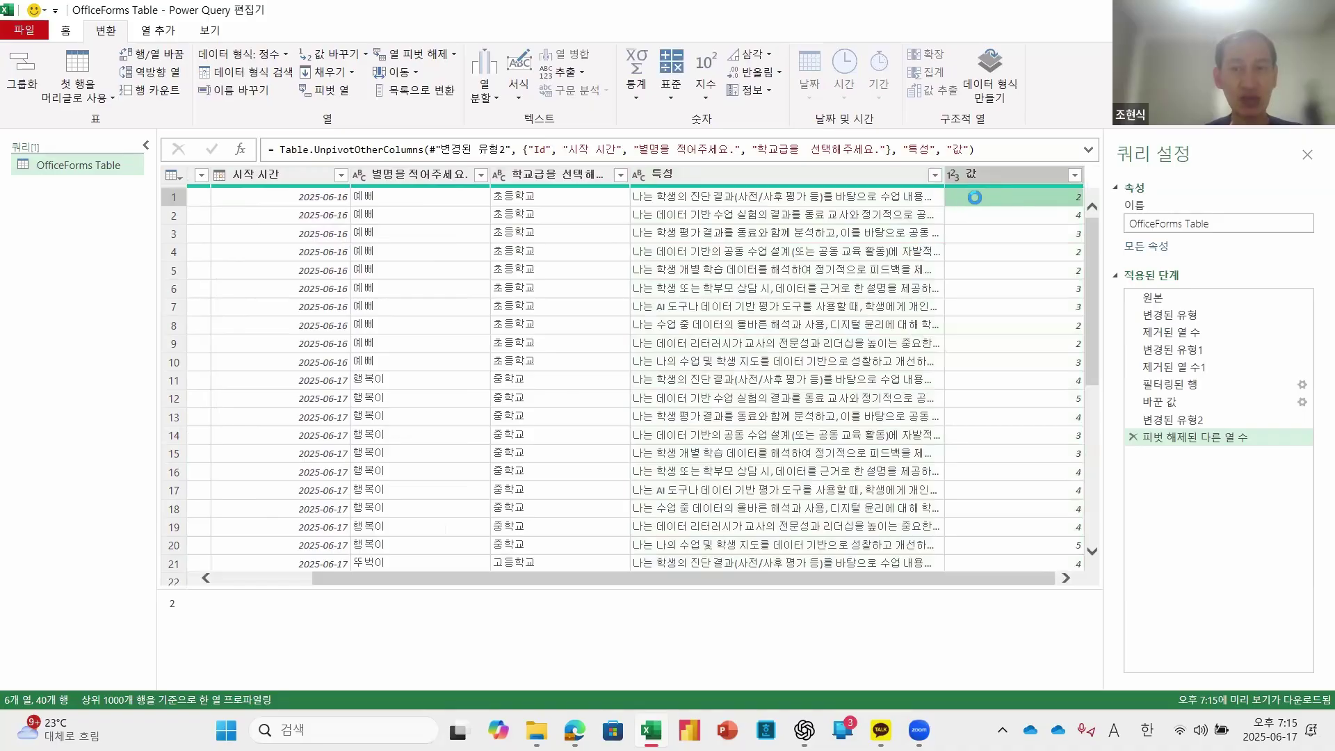
click(685, 195)
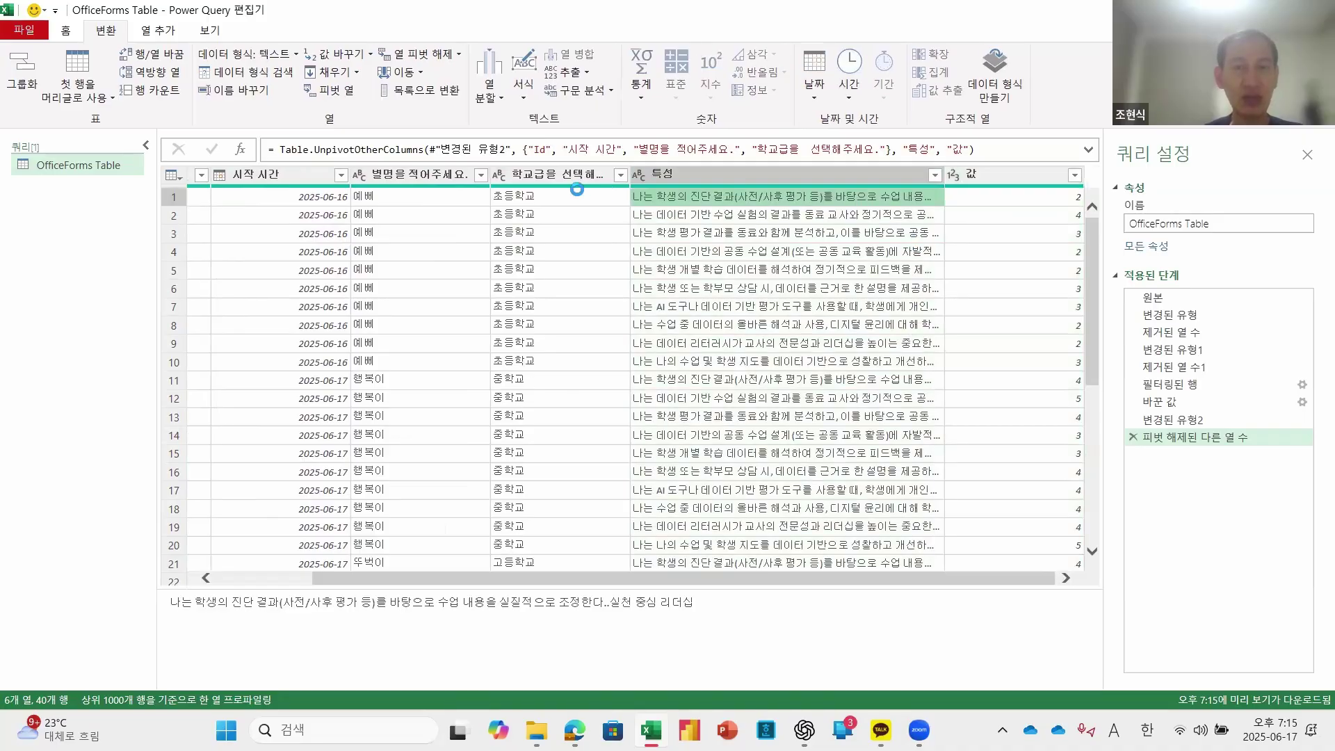
click(542, 200)
click(460, 205)
click(333, 200)
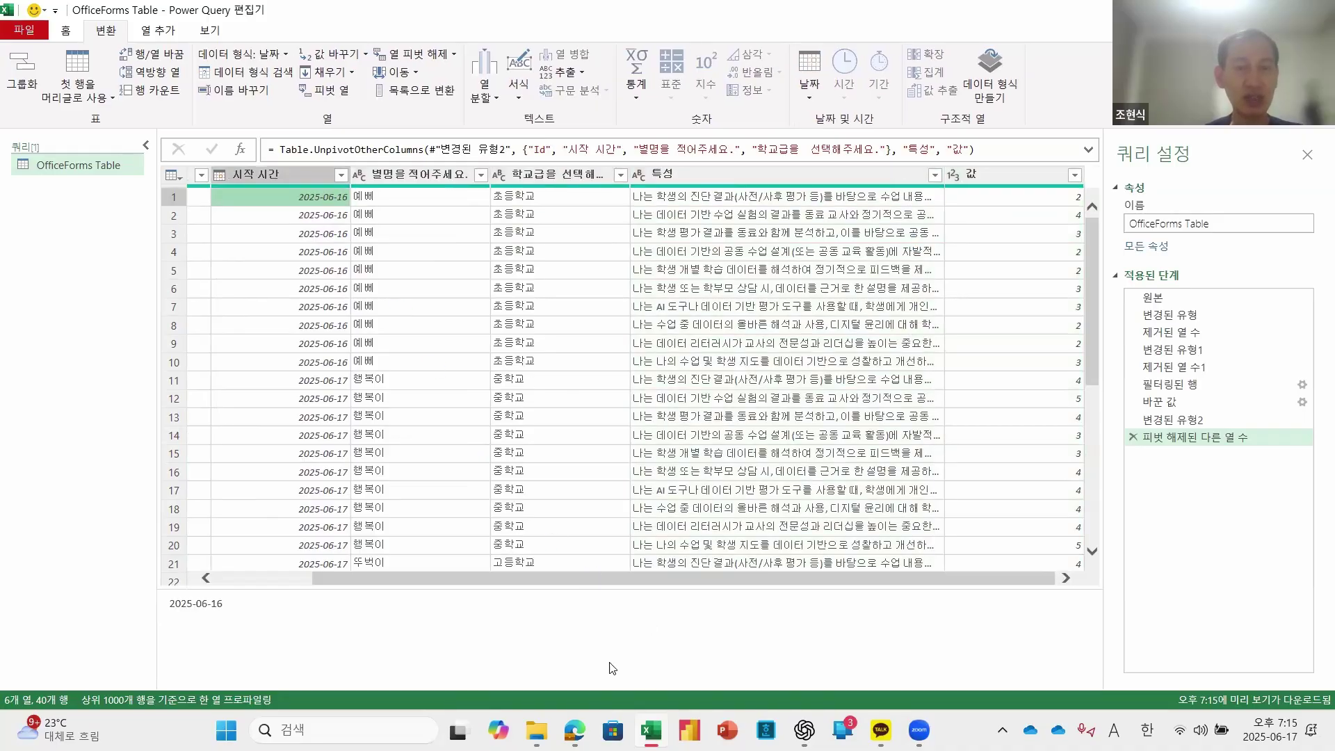
drag(448, 584, 322, 584)
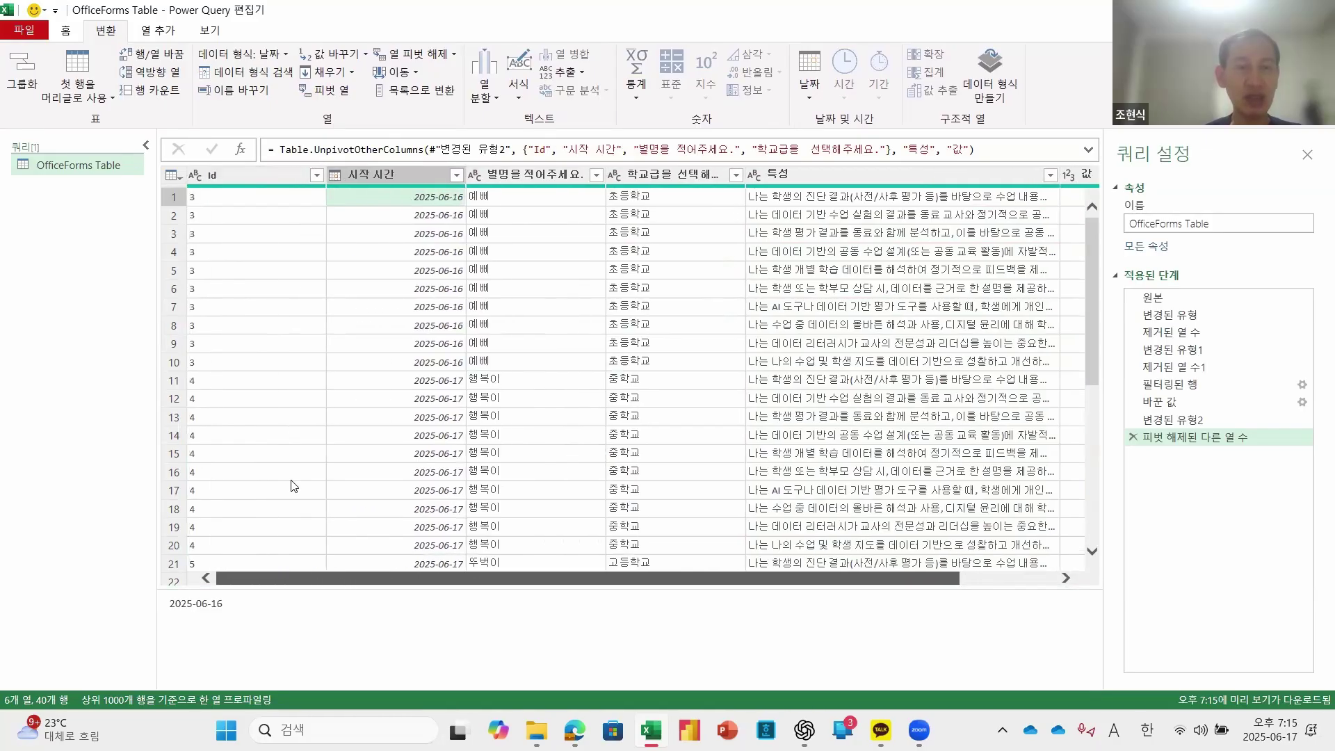
click(226, 198)
click(359, 203)
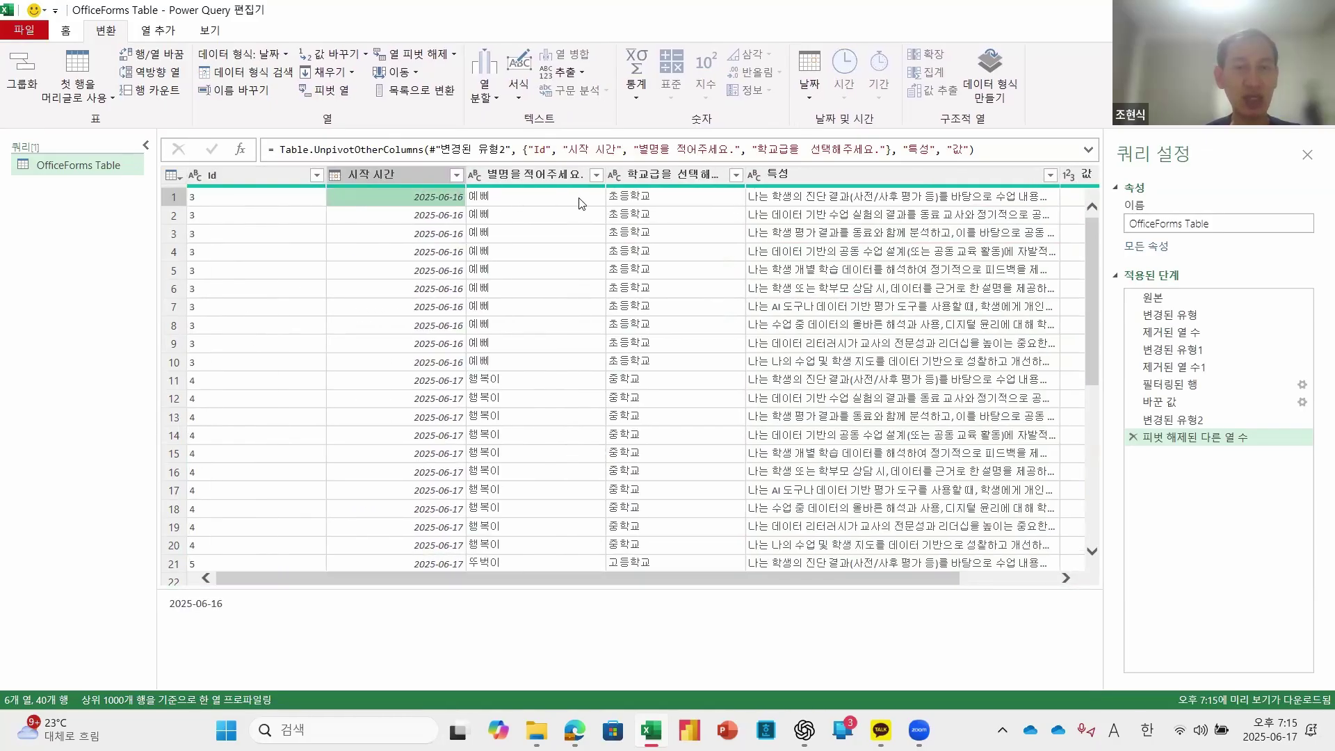
click(580, 203)
click(739, 204)
click(757, 201)
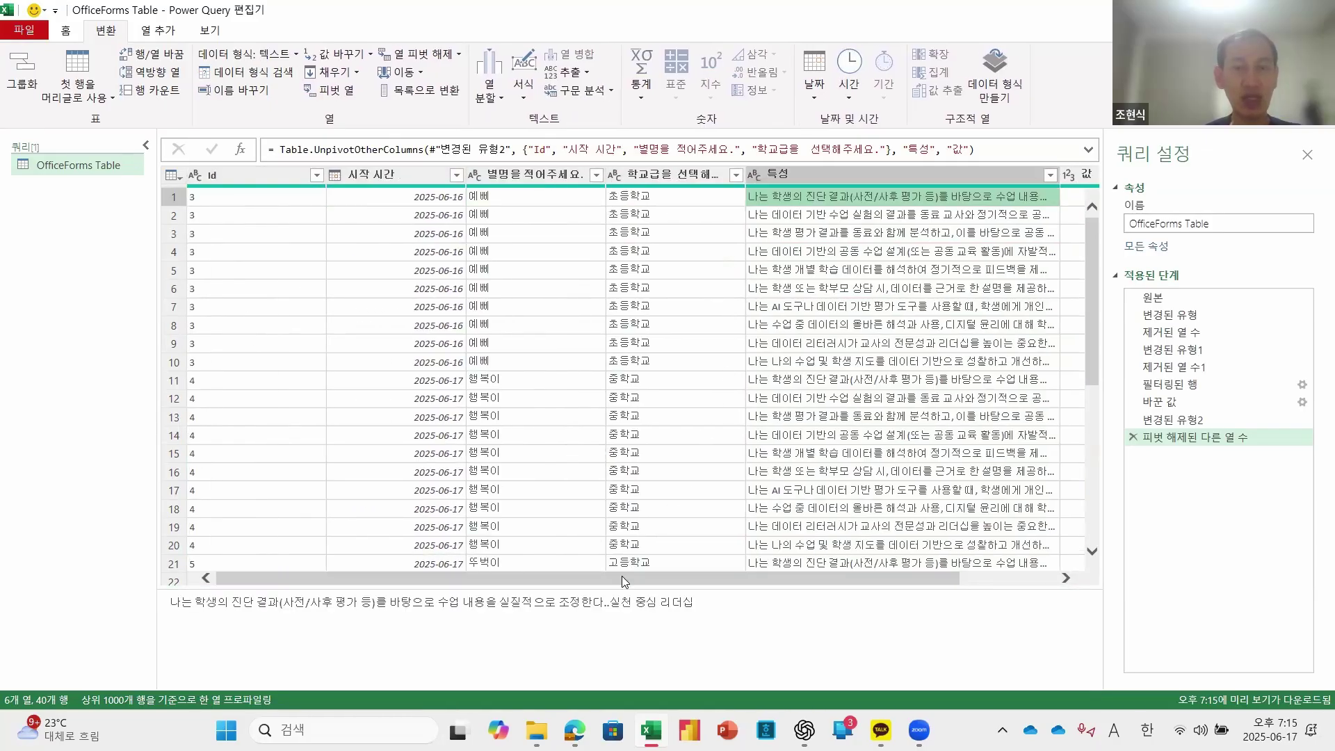
drag(671, 576, 774, 579)
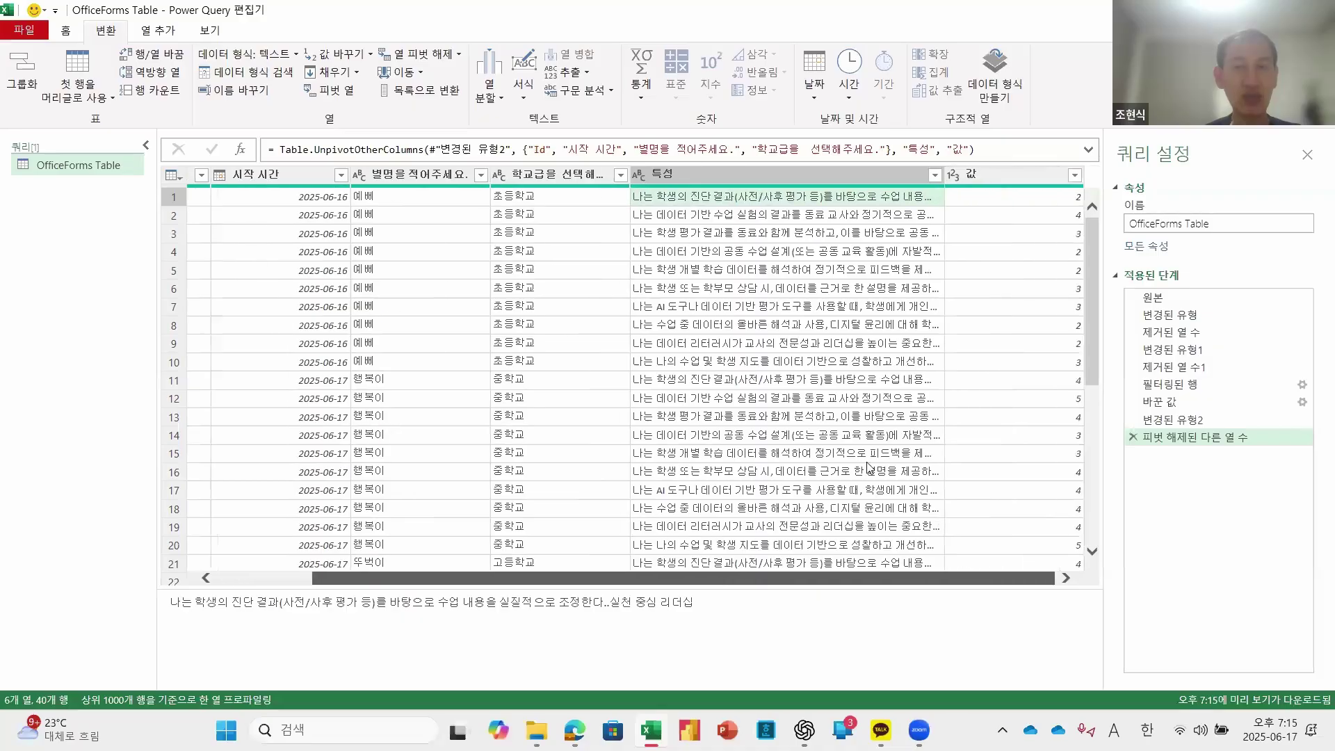
click(1016, 198)
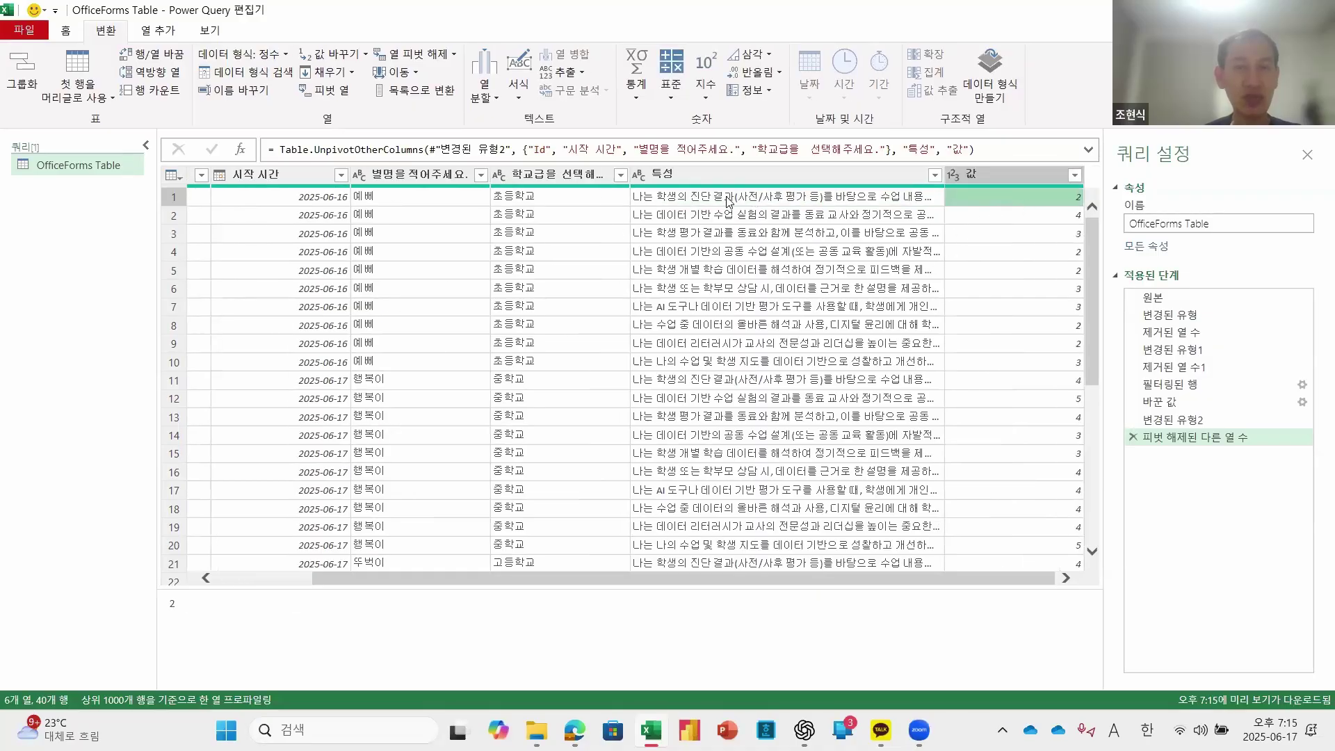
click(779, 200)
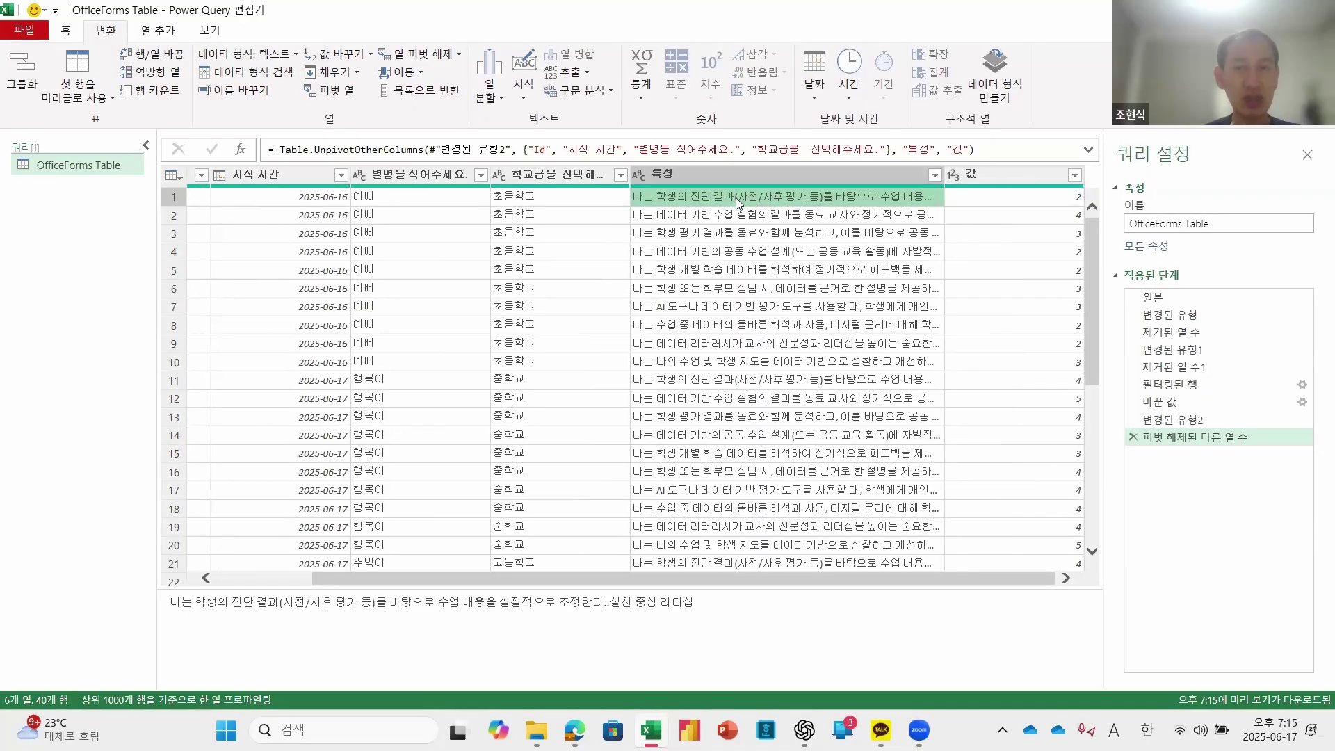
click(562, 199)
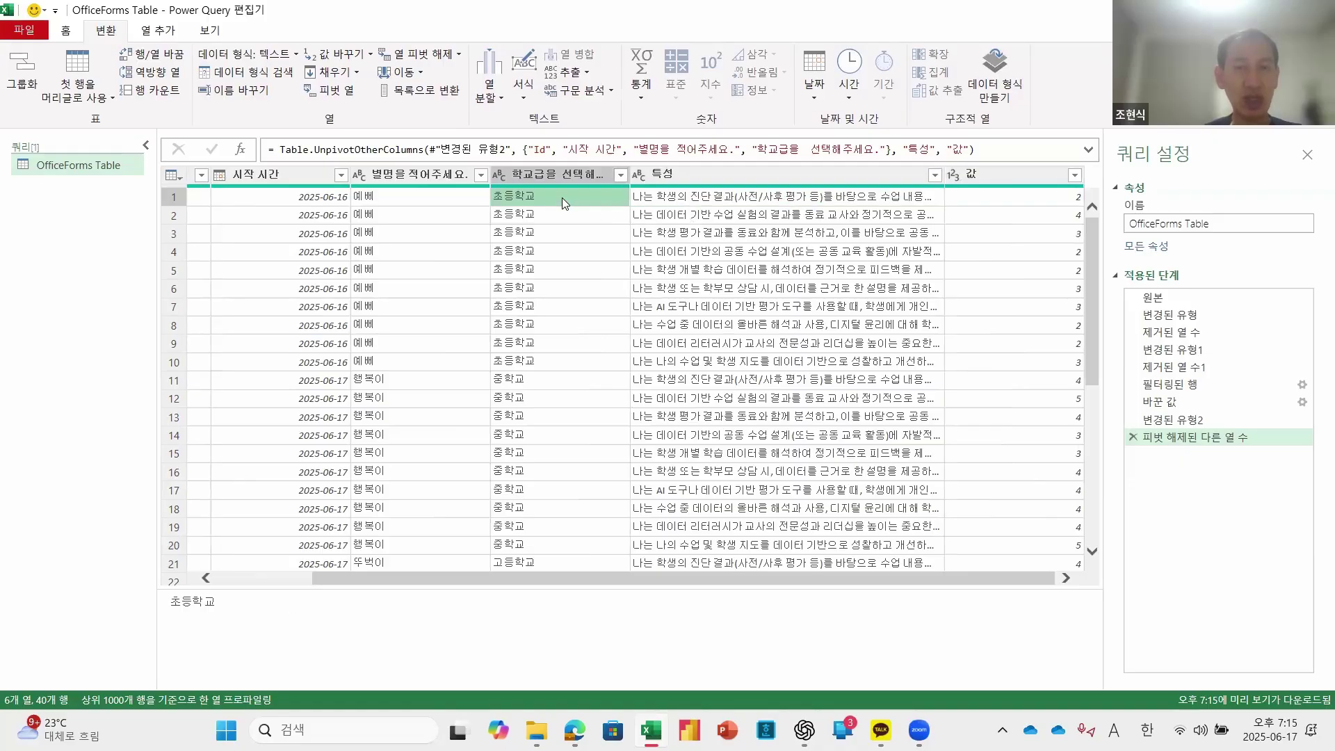
click(378, 202)
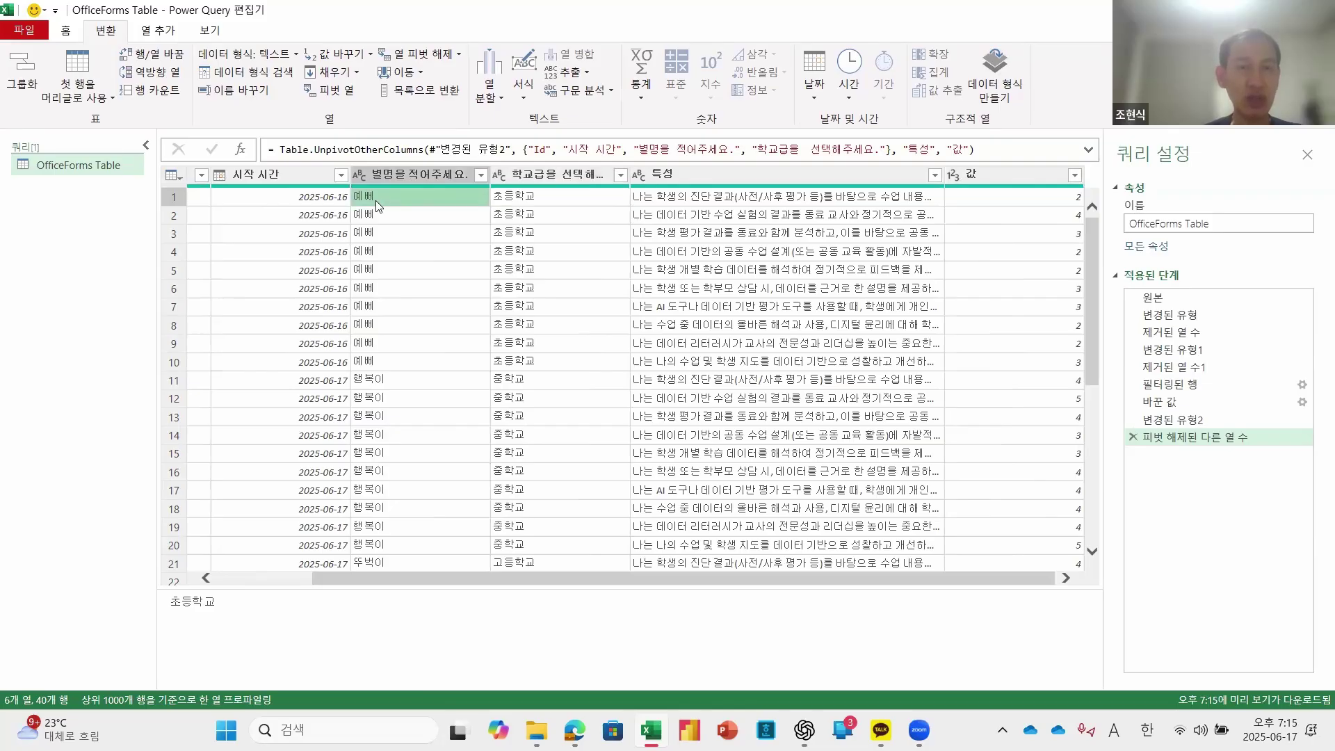
click(288, 201)
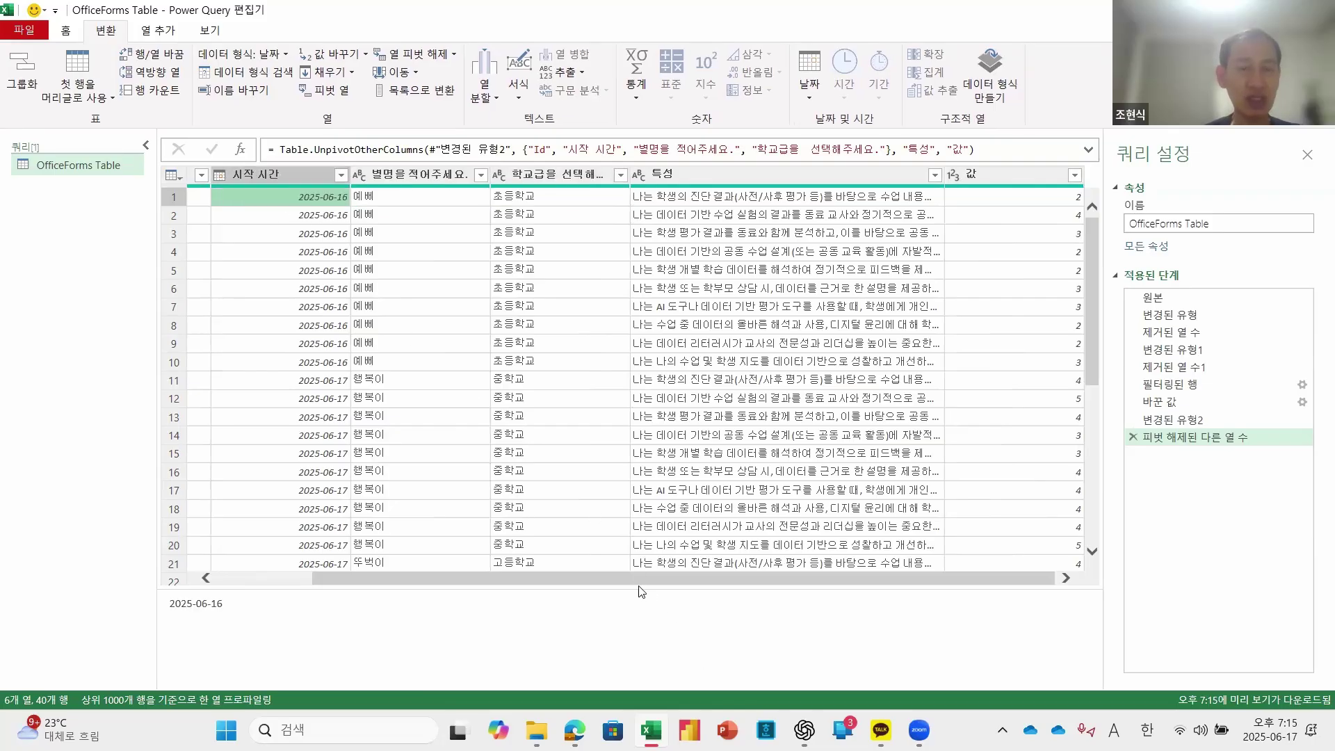
drag(634, 578, 410, 593)
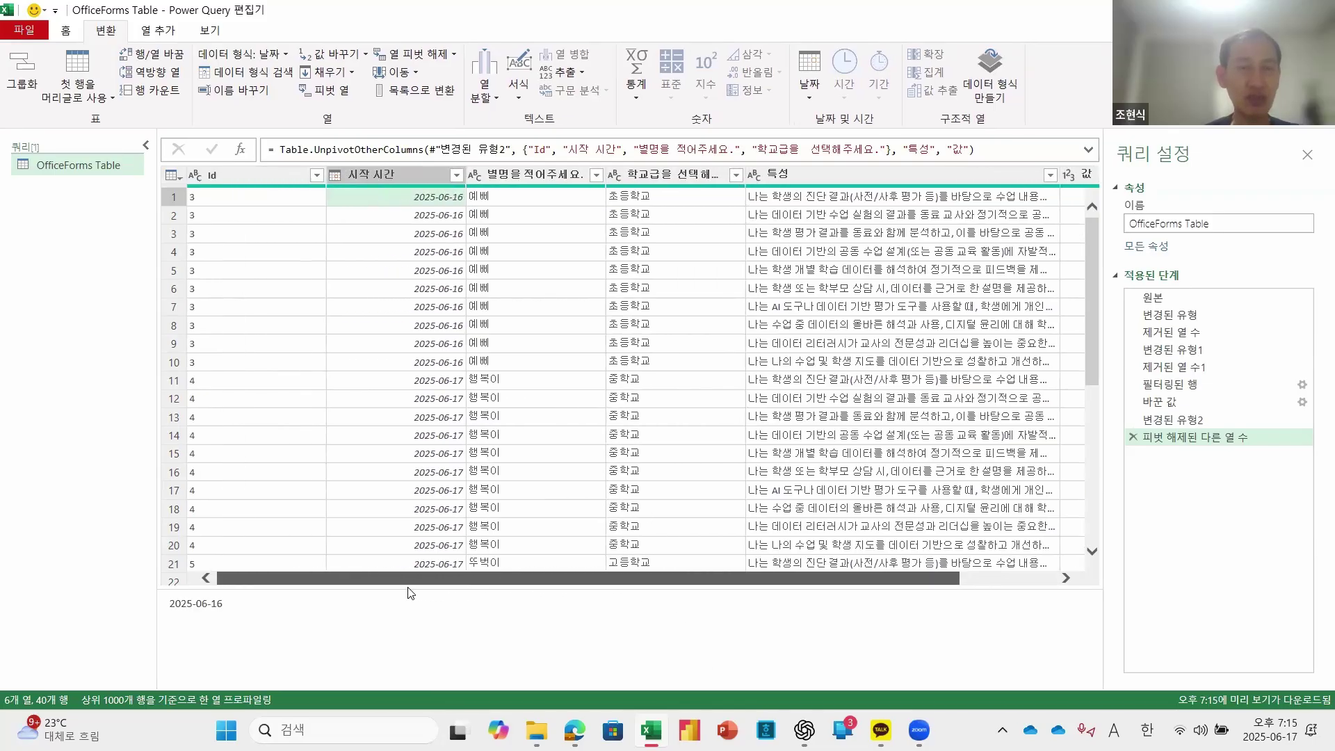
Step: Check the Id in each of the first ten rows against the row's question and score
click(264, 200)
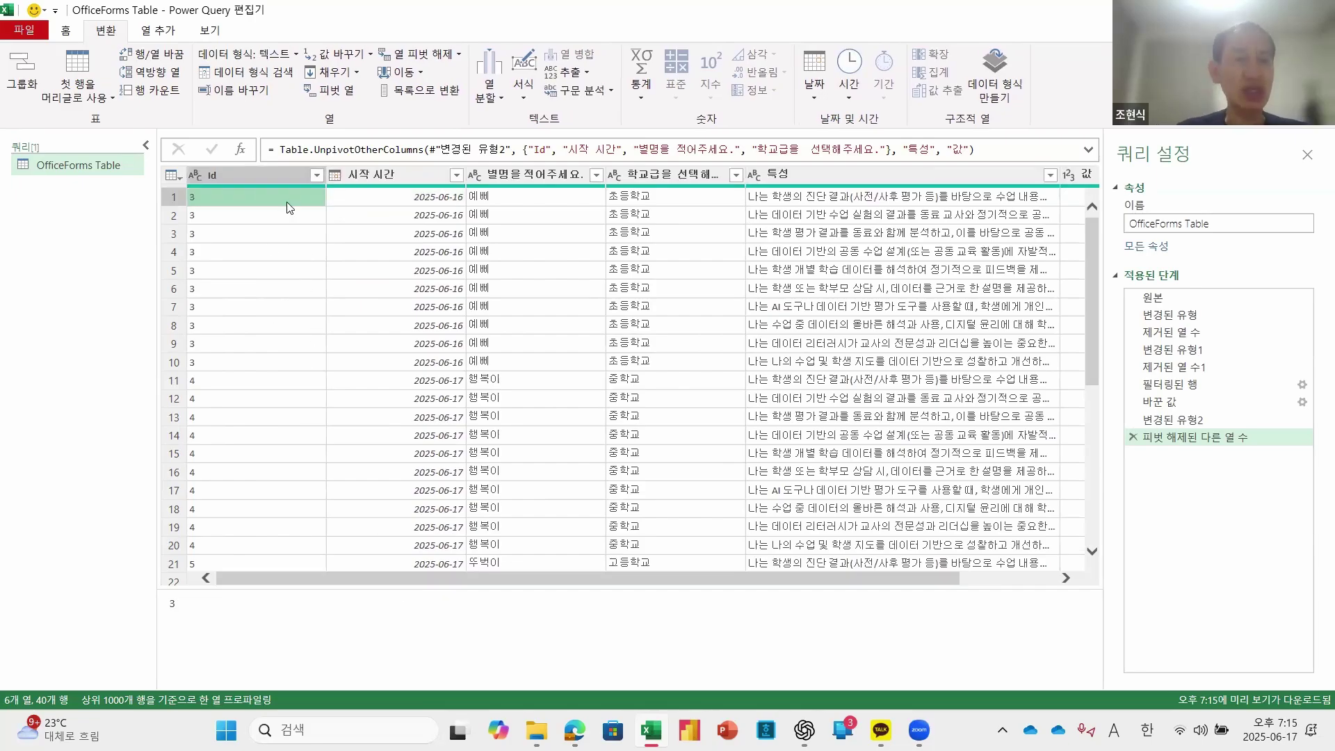
click(298, 215)
click(287, 234)
click(295, 251)
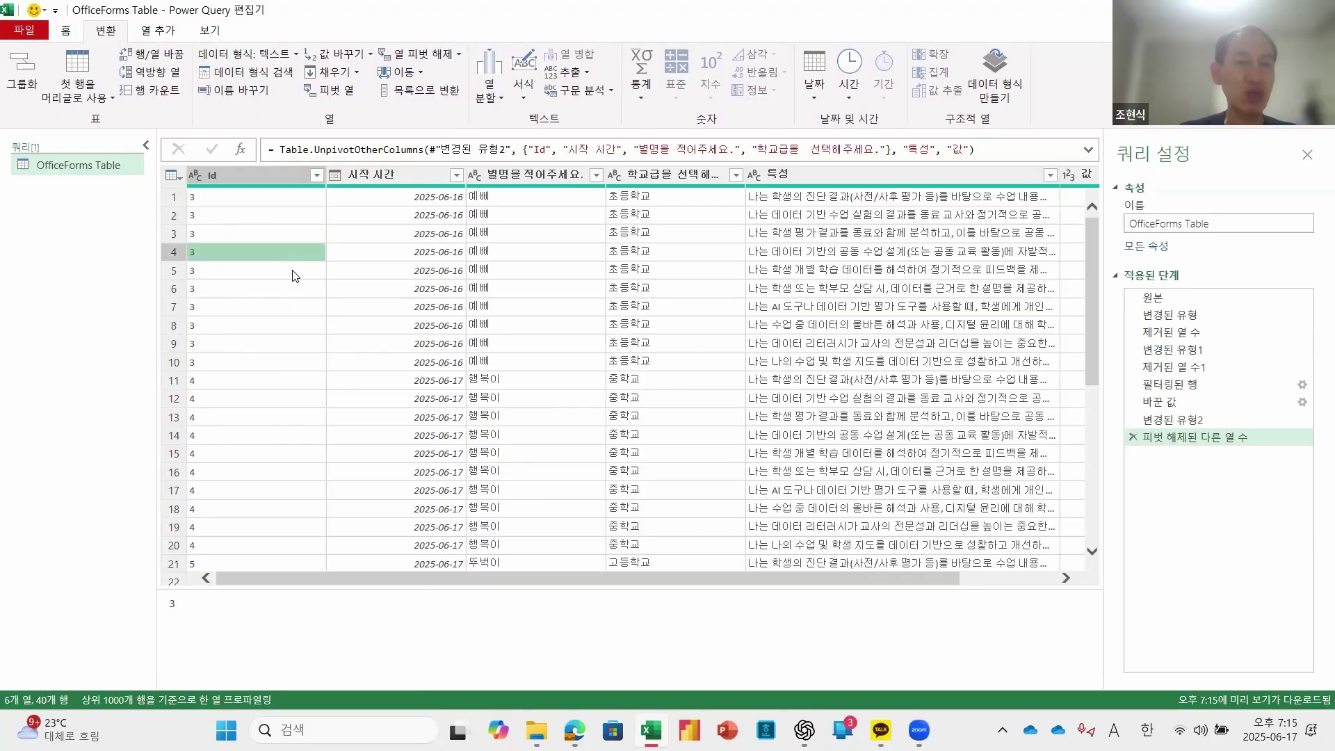
click(292, 276)
click(290, 289)
click(287, 310)
click(272, 347)
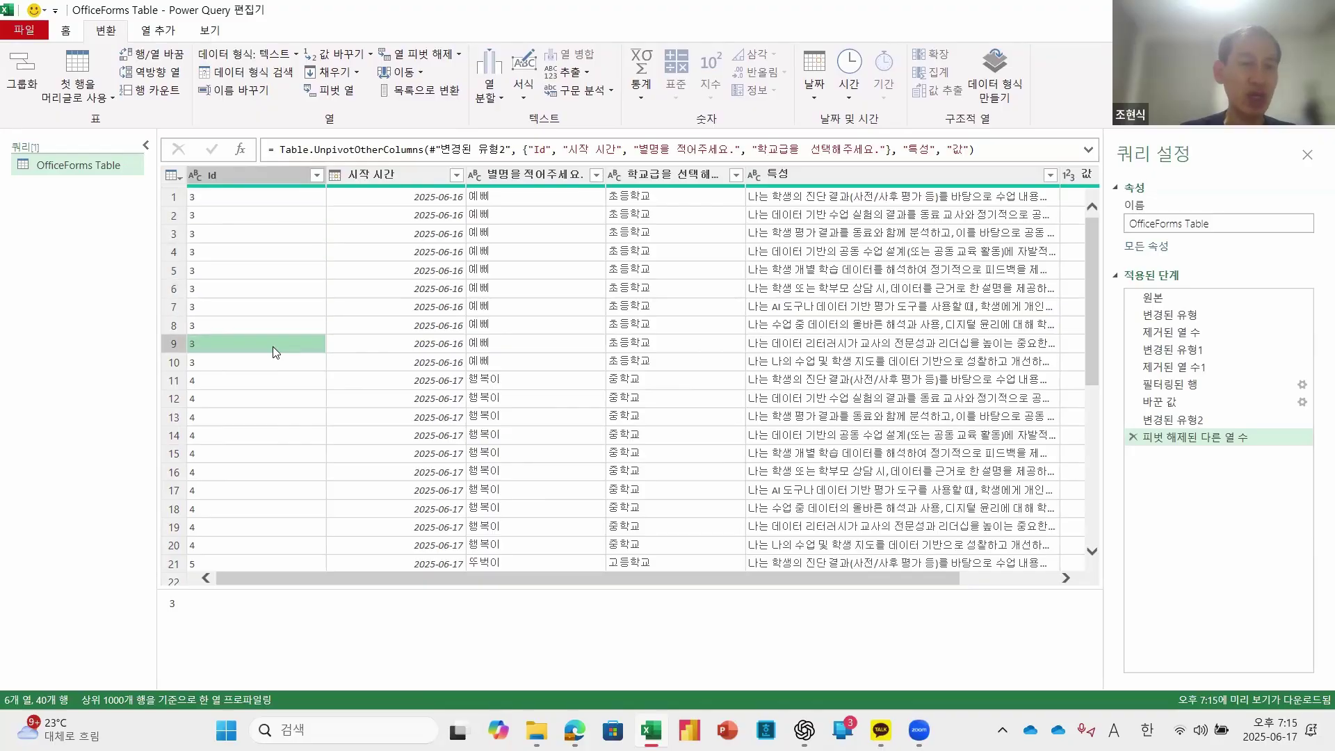
click(264, 362)
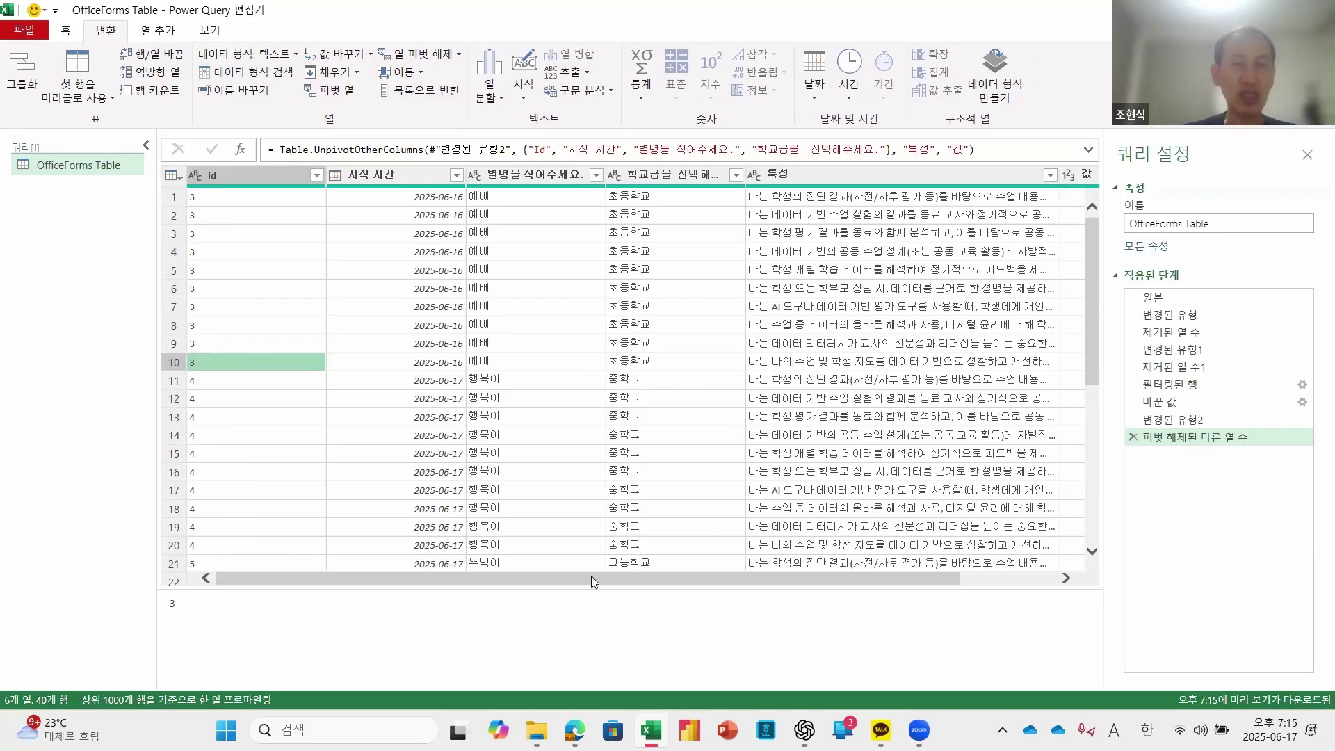
drag(591, 576, 804, 607)
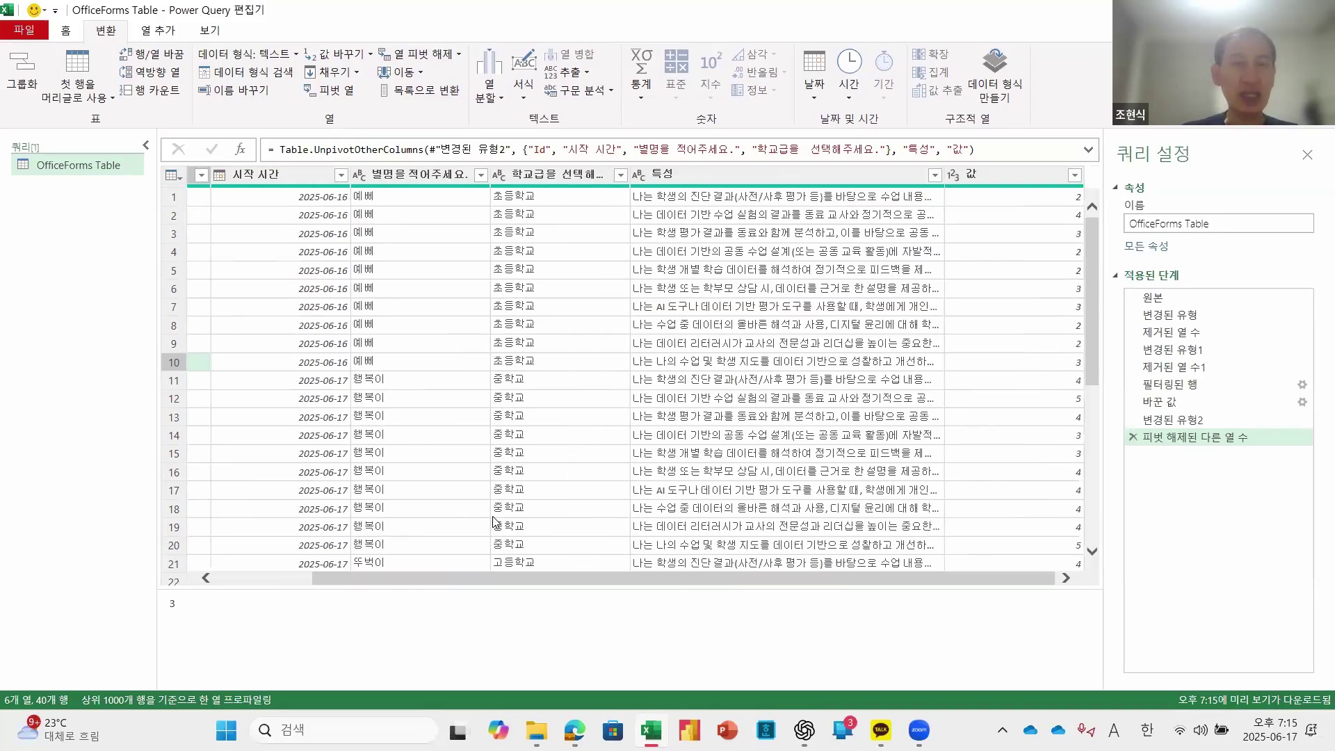
drag(491, 586, 711, 601)
Step: Switch to the ChatGPT conversation and review checklist items 1 and 2 under [실천 중심 리더십]
mouse_move(574, 730)
click(556, 640)
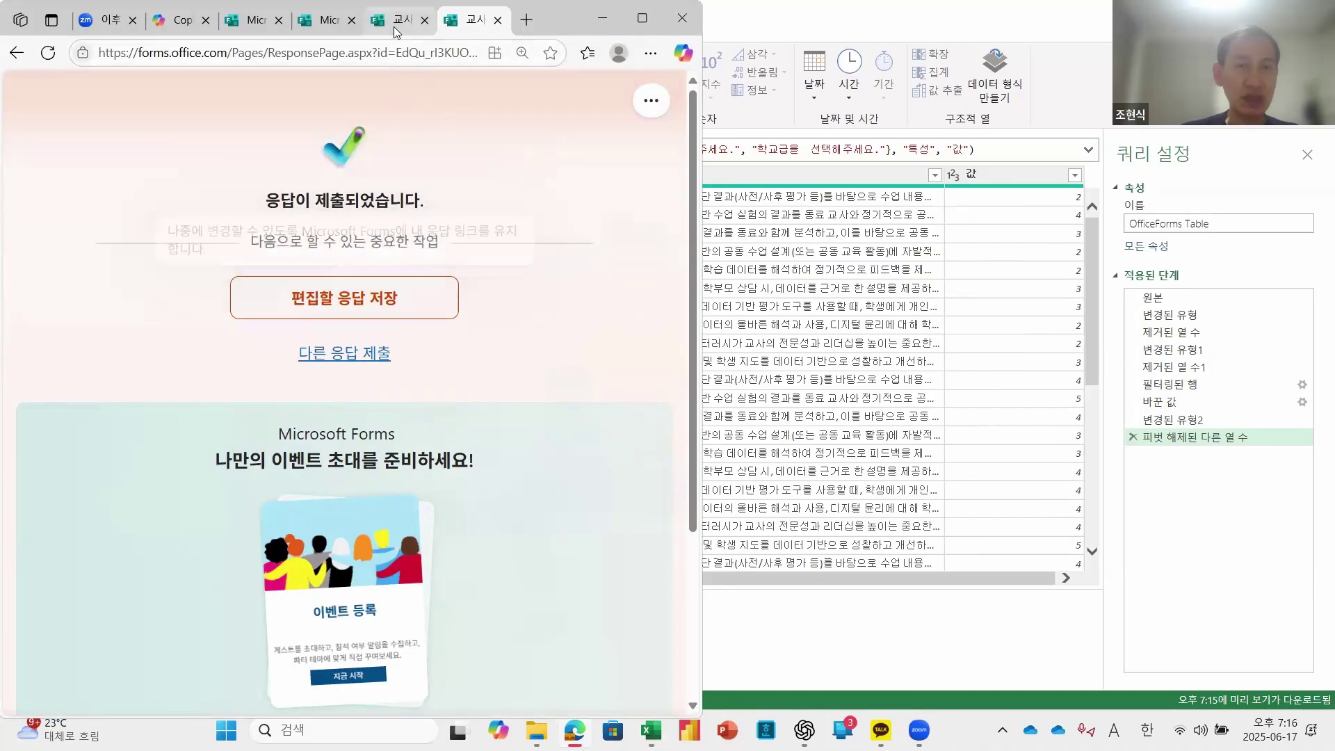
click(804, 730)
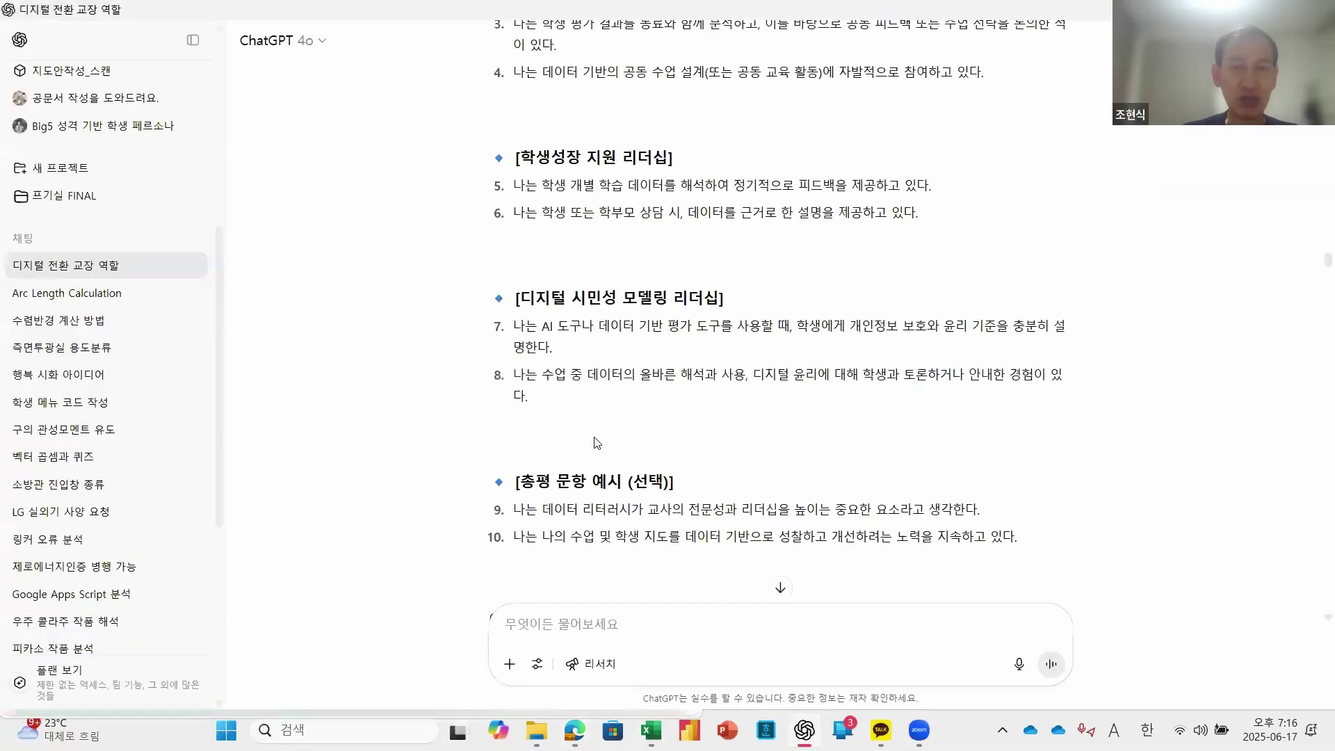
scroll(603, 422, up, 5)
scroll(578, 283, down, 1)
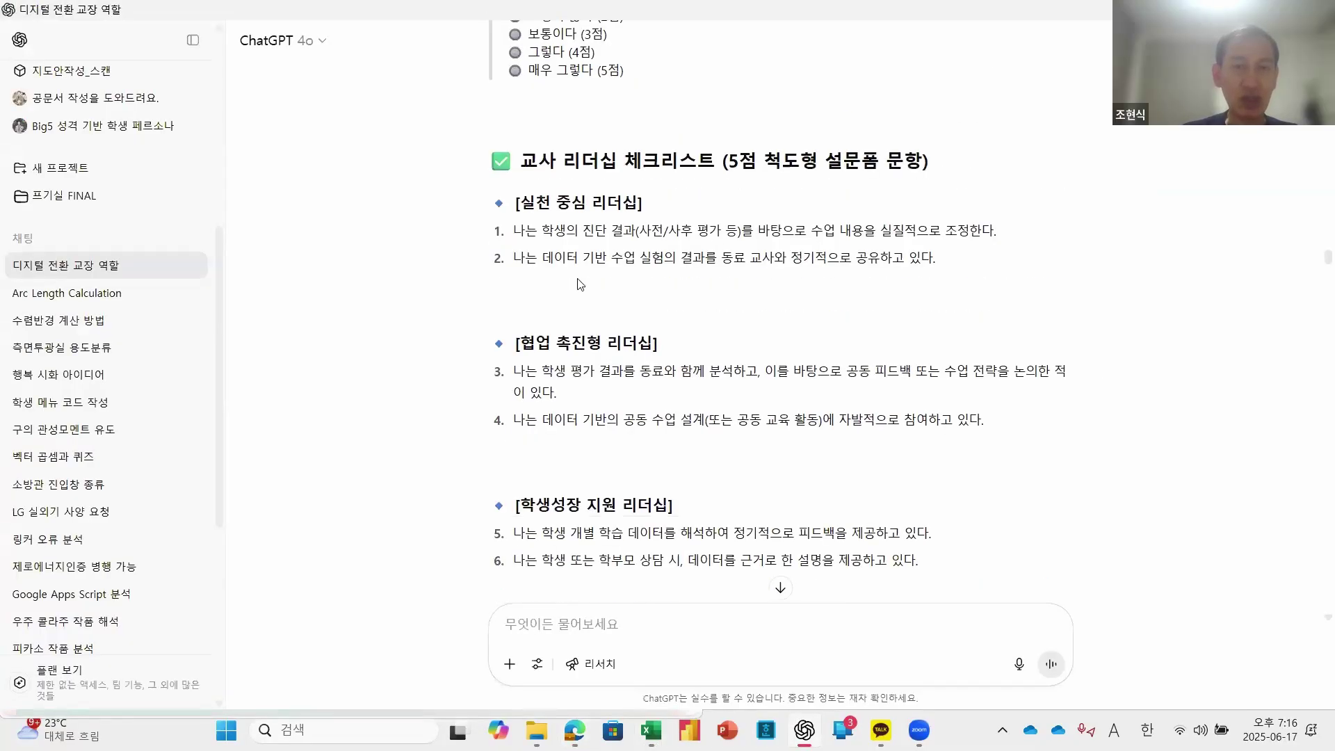
drag(518, 205, 642, 205)
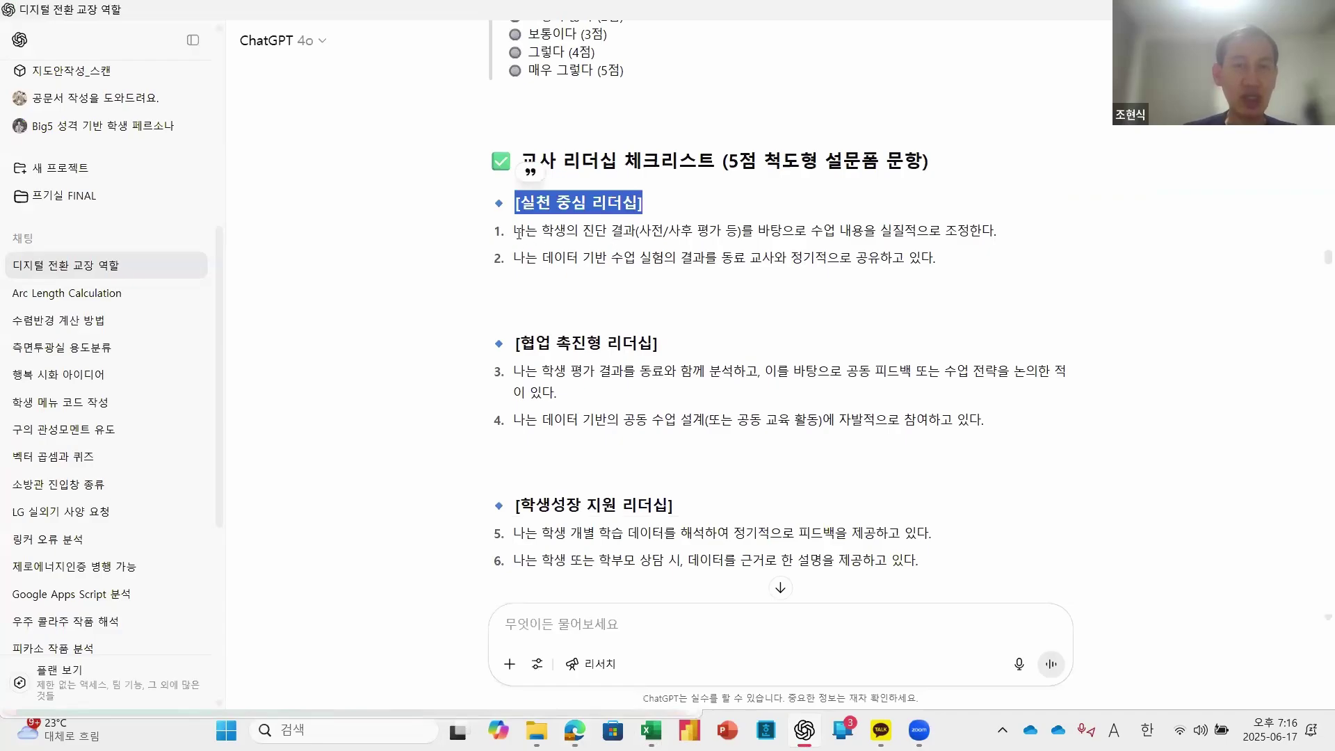
drag(519, 231, 612, 232)
drag(515, 258, 699, 276)
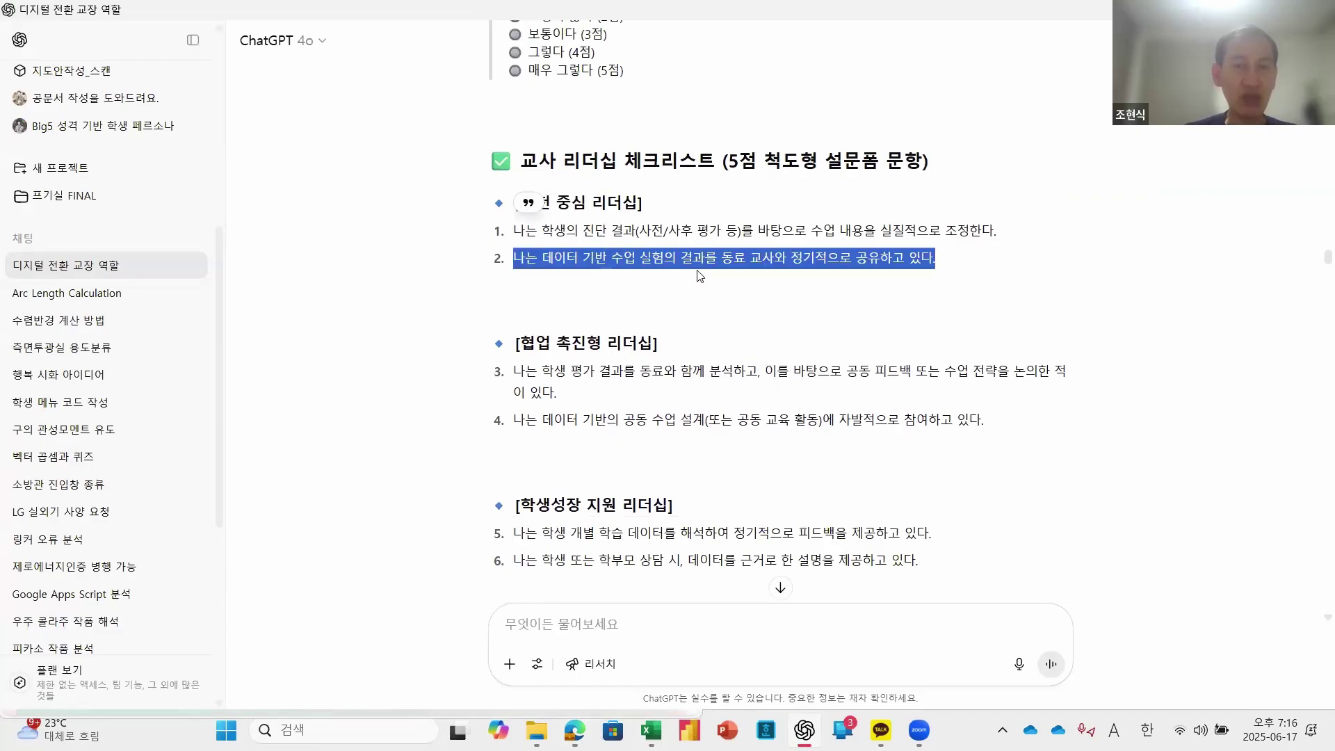
scroll(699, 275, down, 1)
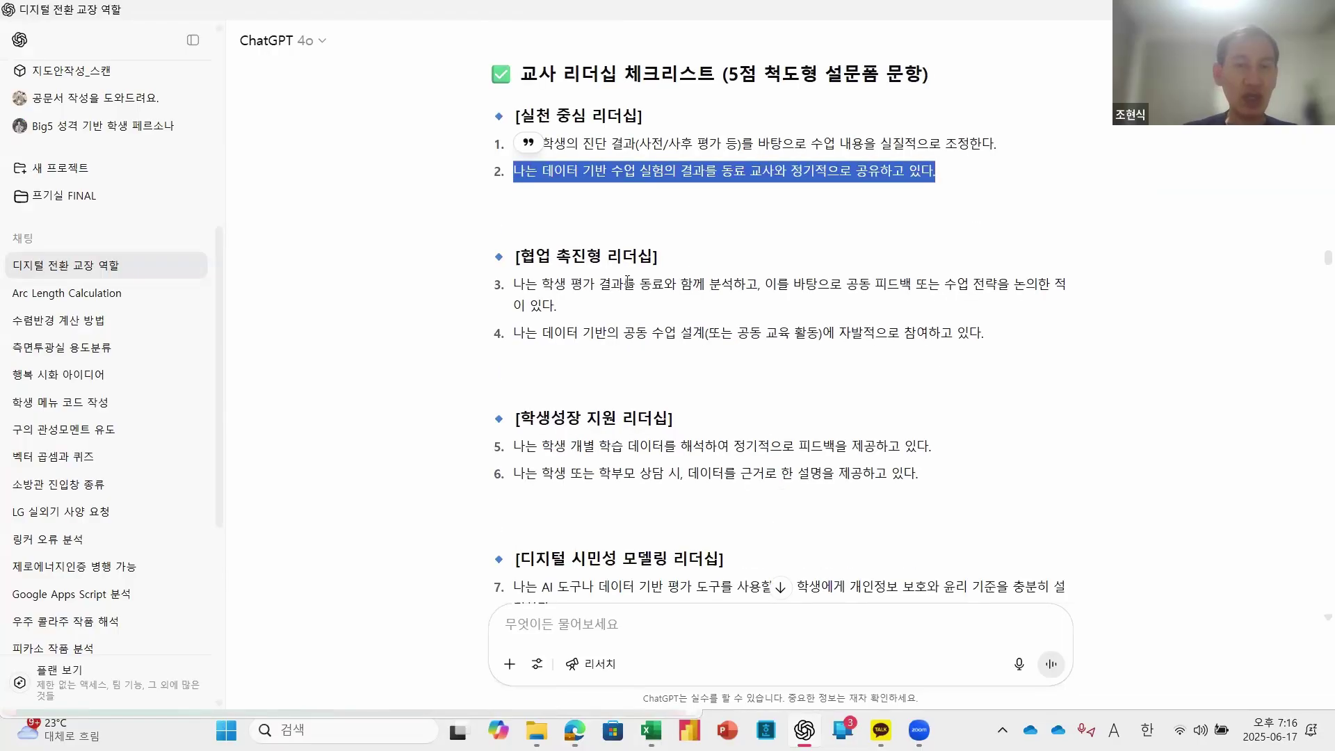
Step: Review checklist items 3 to 6 under [협업 촉진형 리더십] and [학생성장 지원 리더십]
click(626, 282)
drag(520, 256, 653, 256)
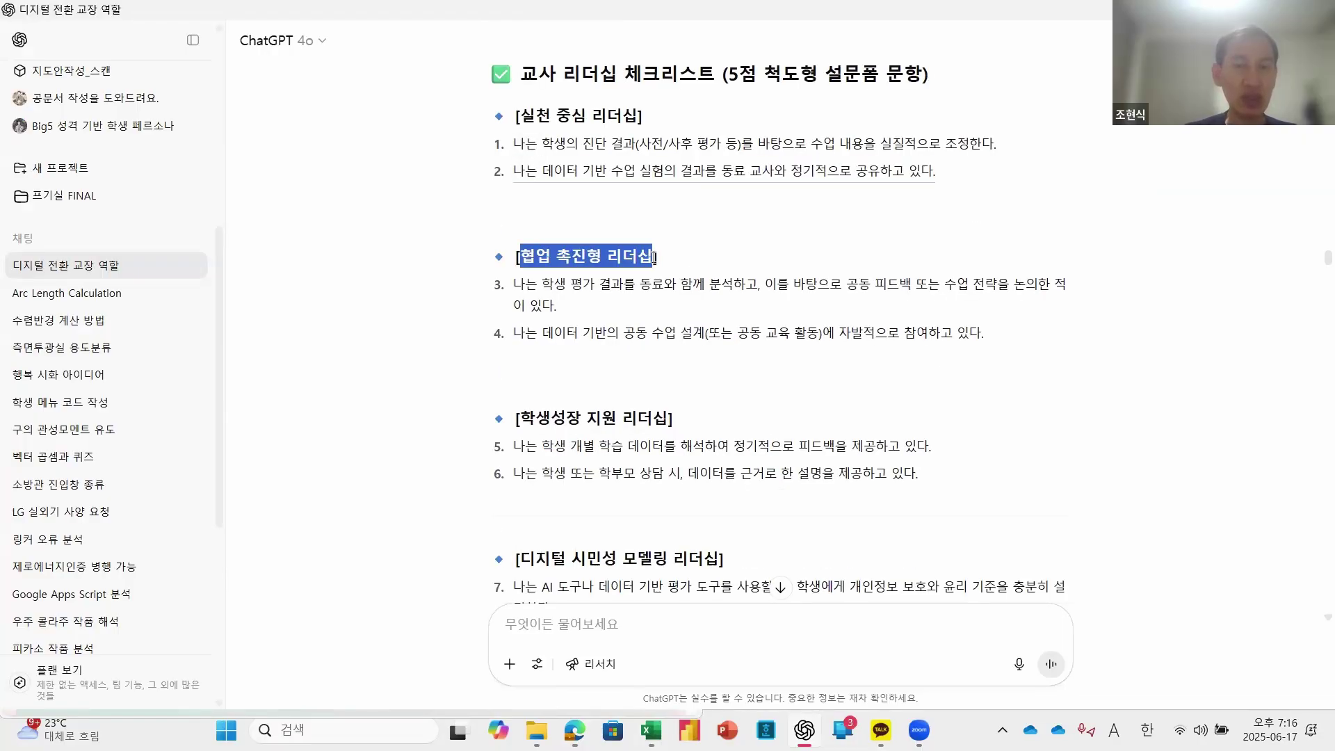
drag(523, 285, 708, 285)
drag(514, 334, 693, 334)
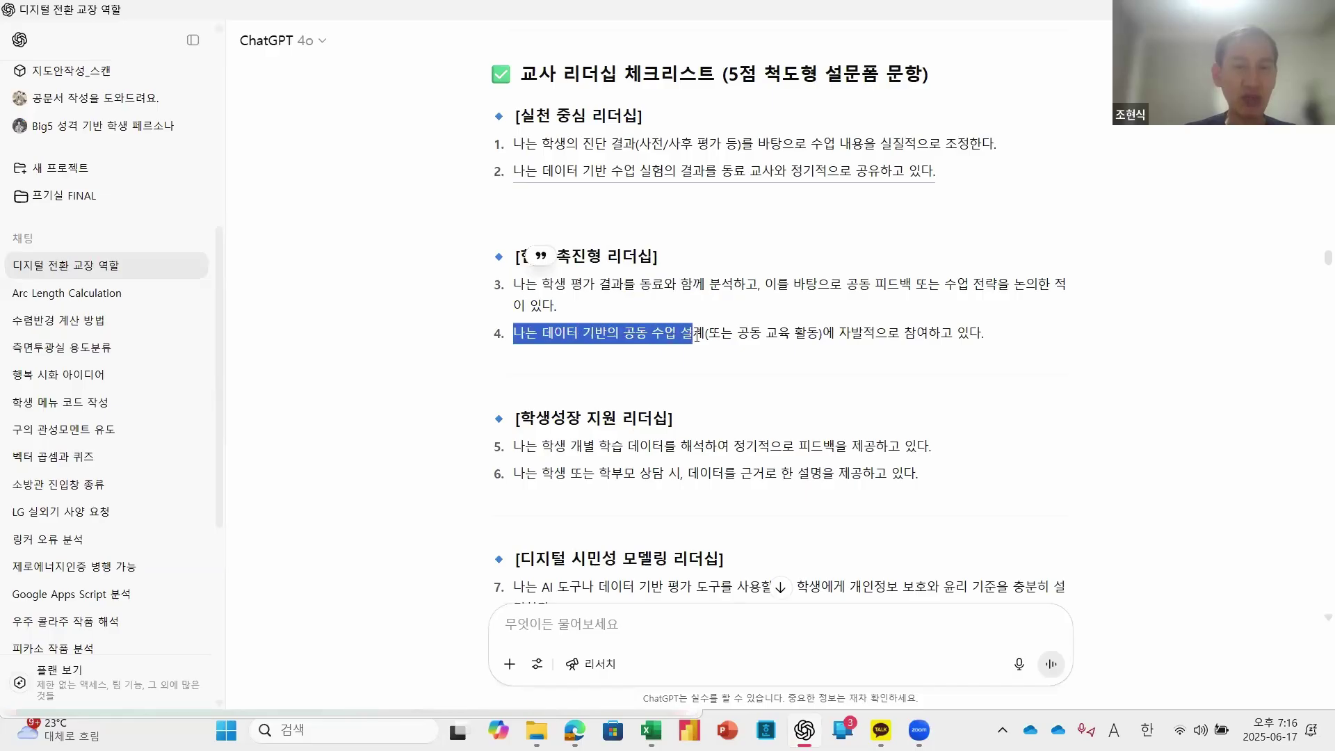
scroll(557, 339, down, 1)
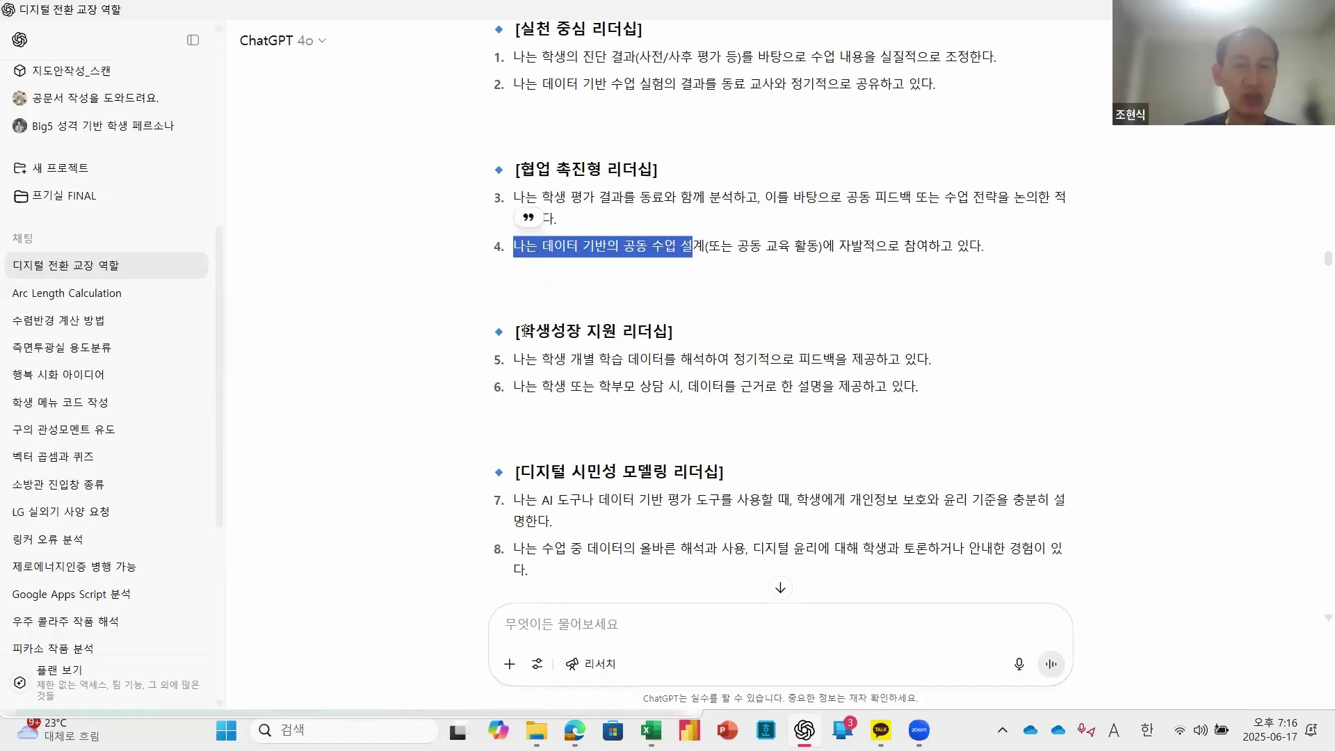
drag(525, 330, 666, 328)
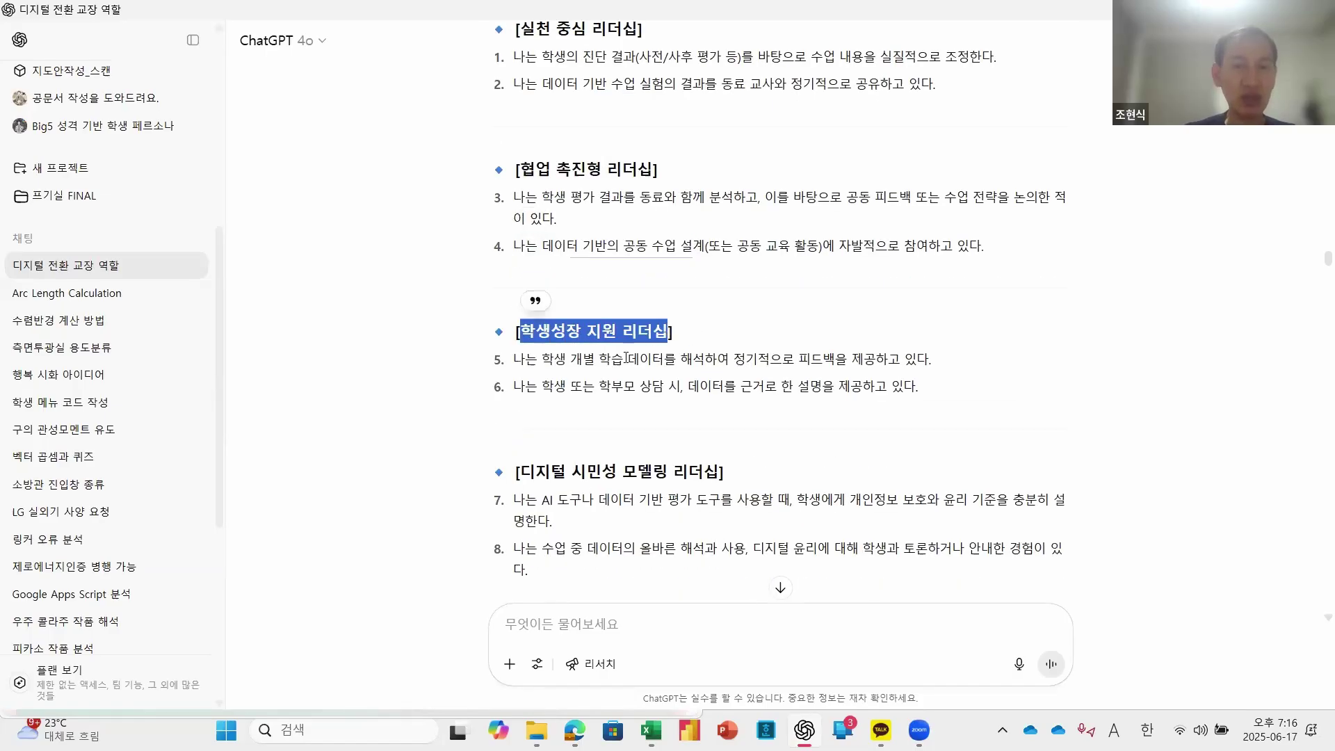
drag(513, 360, 769, 360)
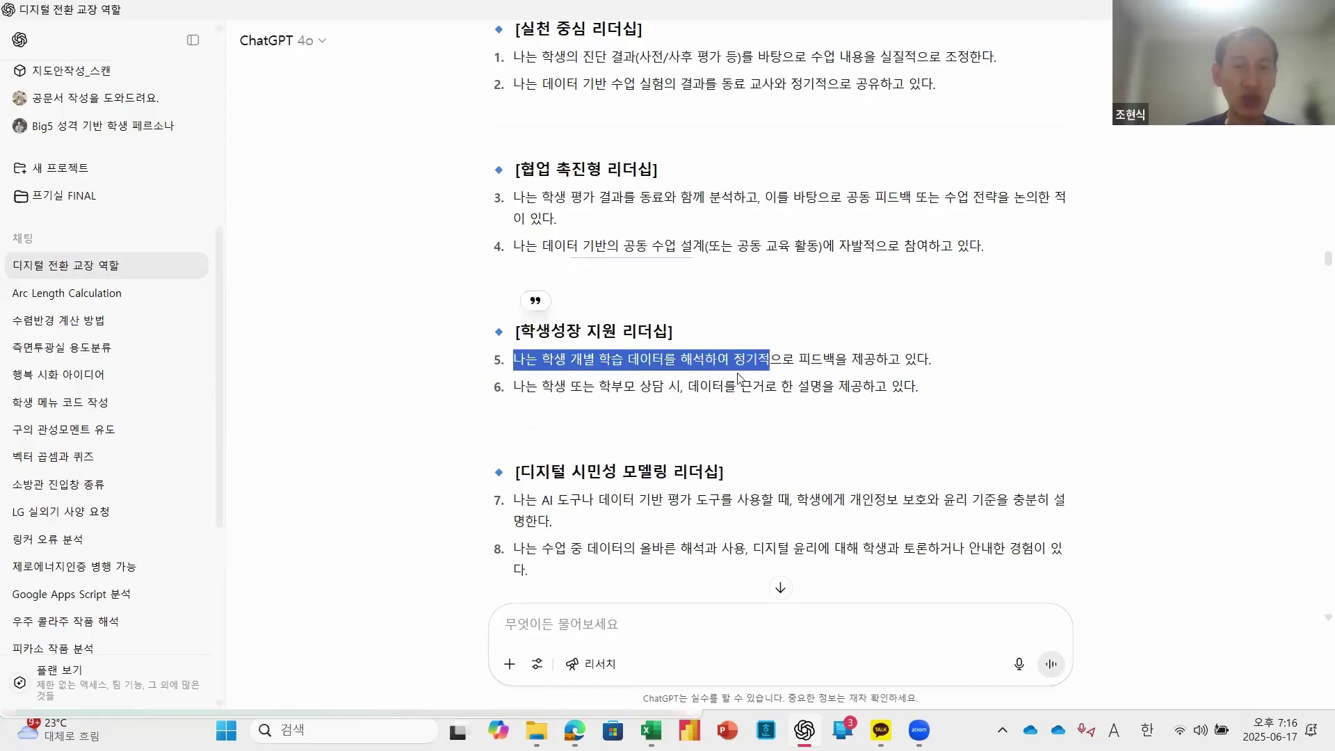
drag(513, 386, 736, 387)
scroll(626, 449, down, 3)
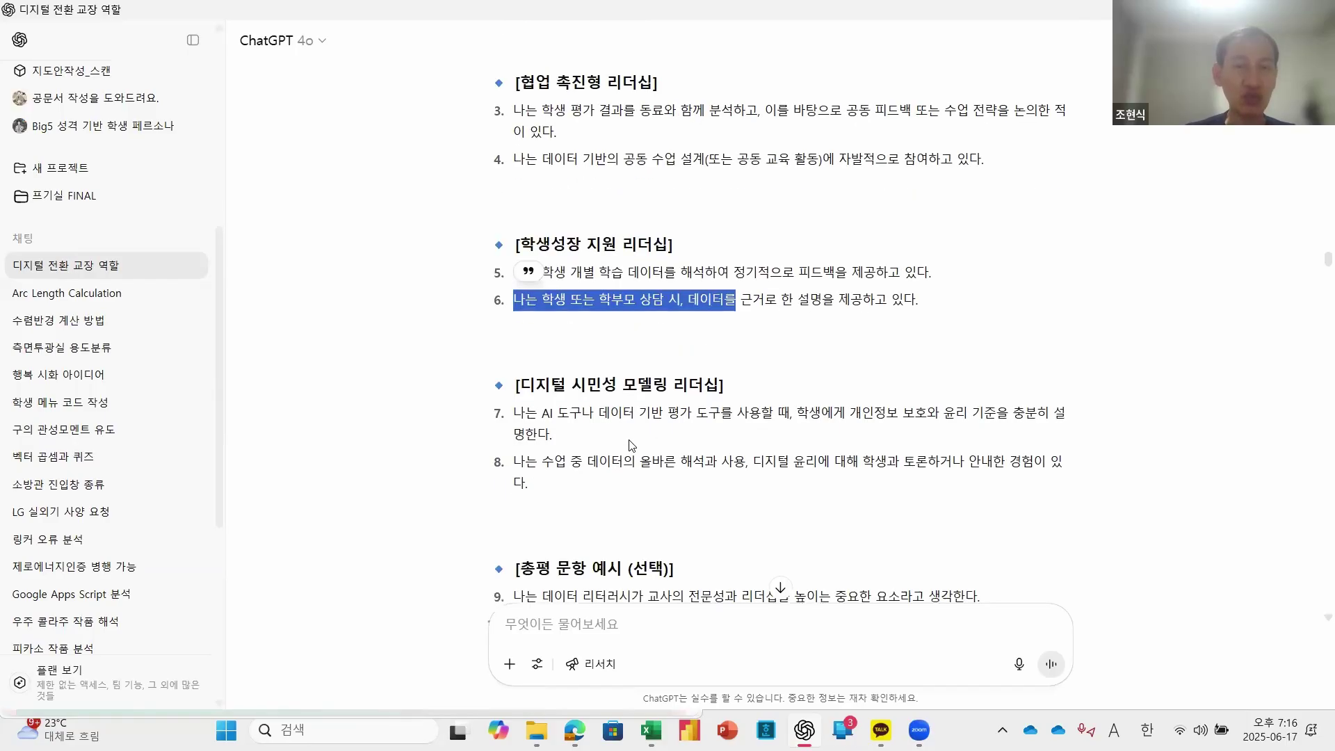
scroll(1159, 248, up, 7)
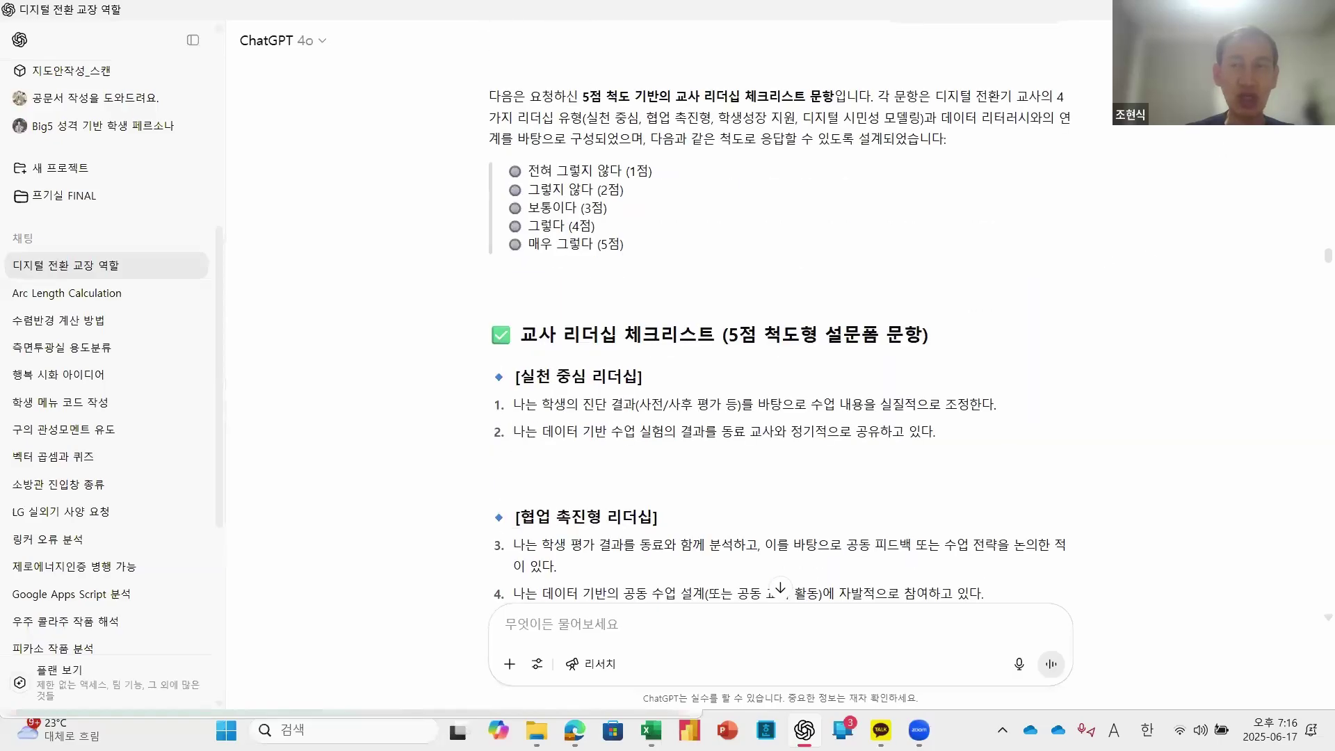
Step: Switch back to the Power Query editor and check the scores in the first rows of the 값 column
click(1236, 10)
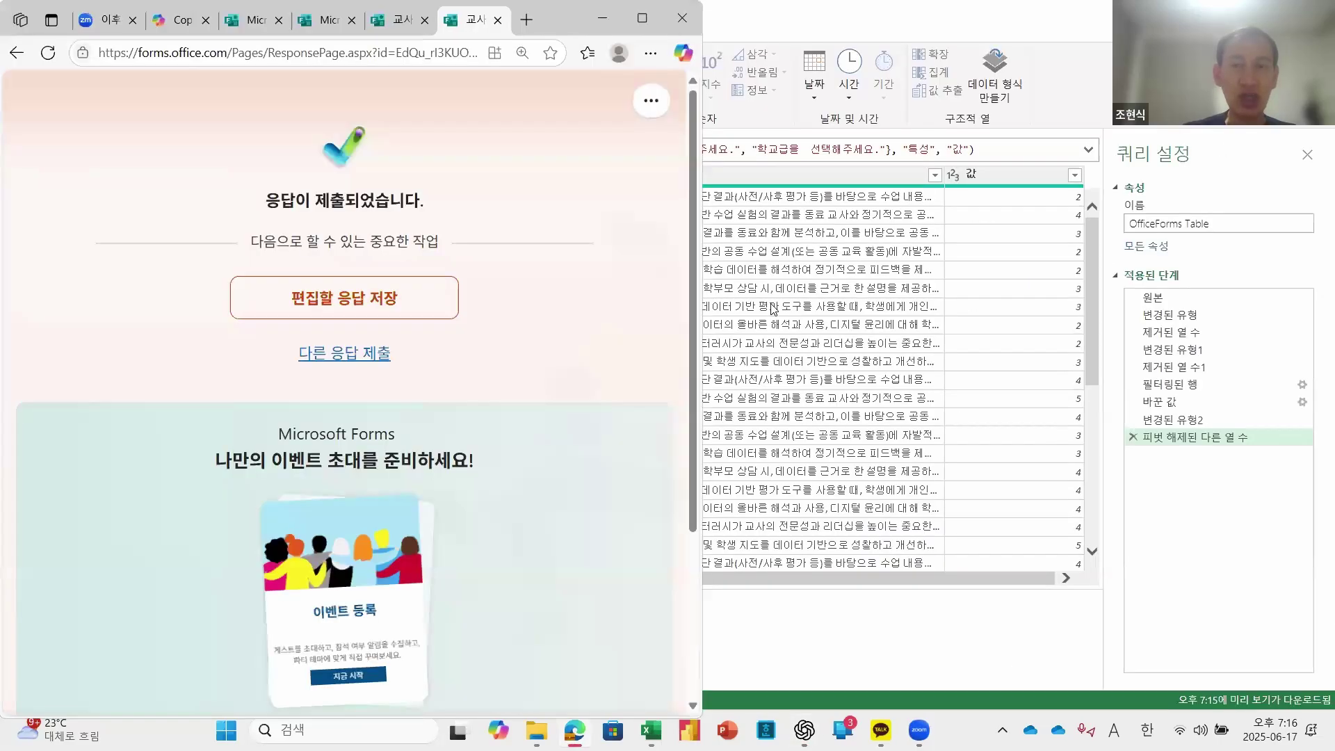
click(604, 10)
click(994, 233)
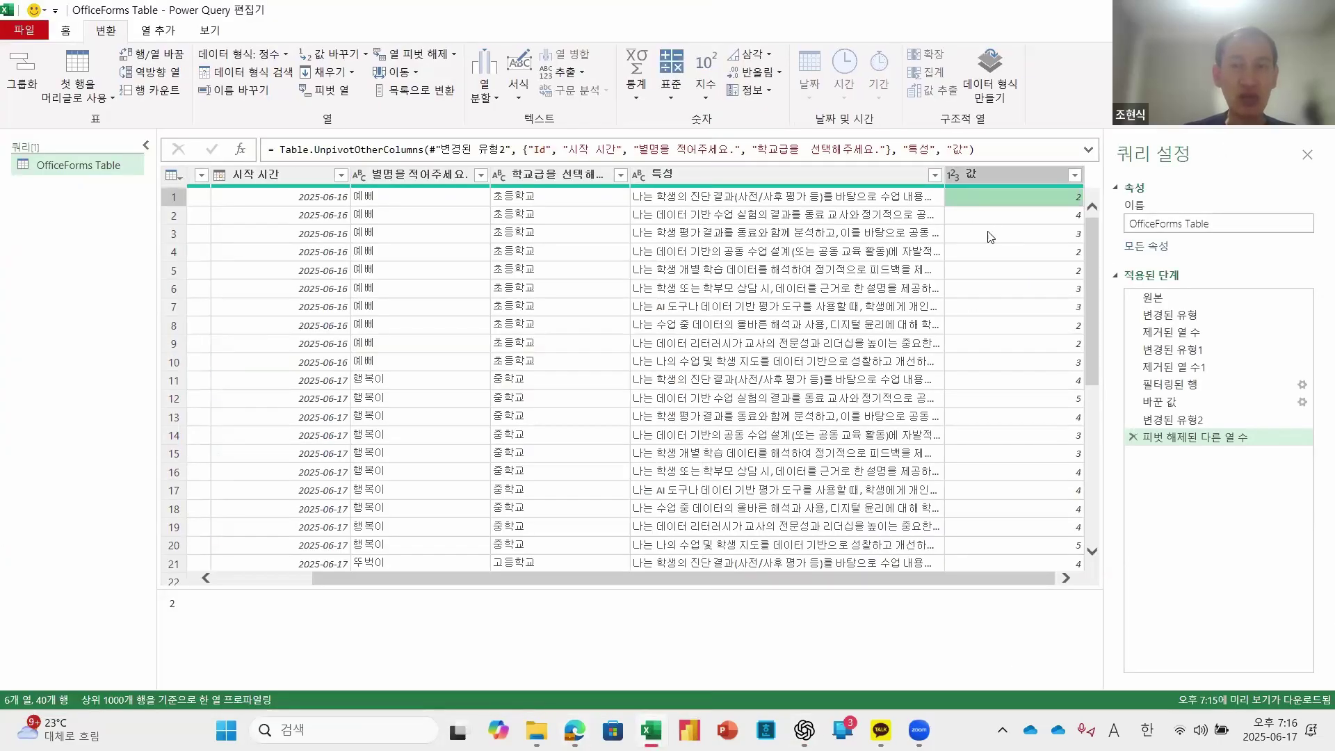
click(989, 269)
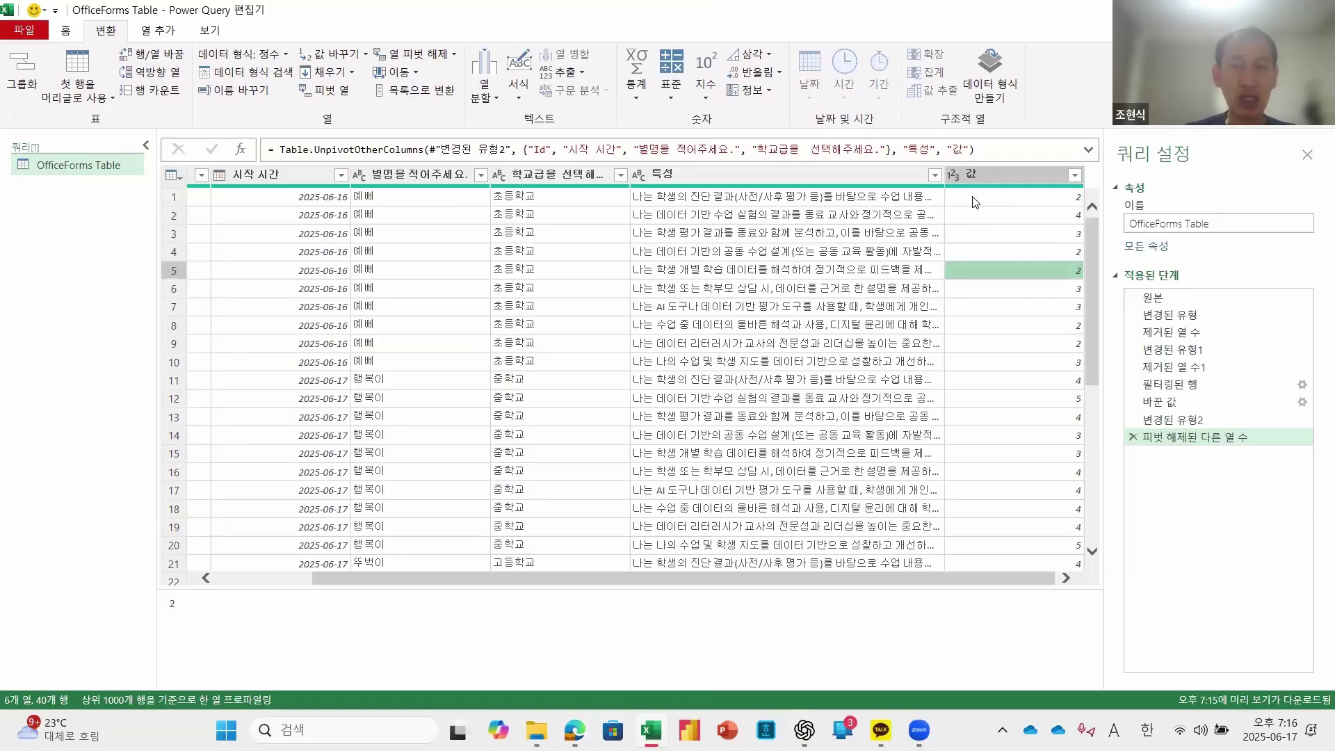
Step: Read the full 특성 text of rows 1 and 2, including the question and its leadership type
click(929, 197)
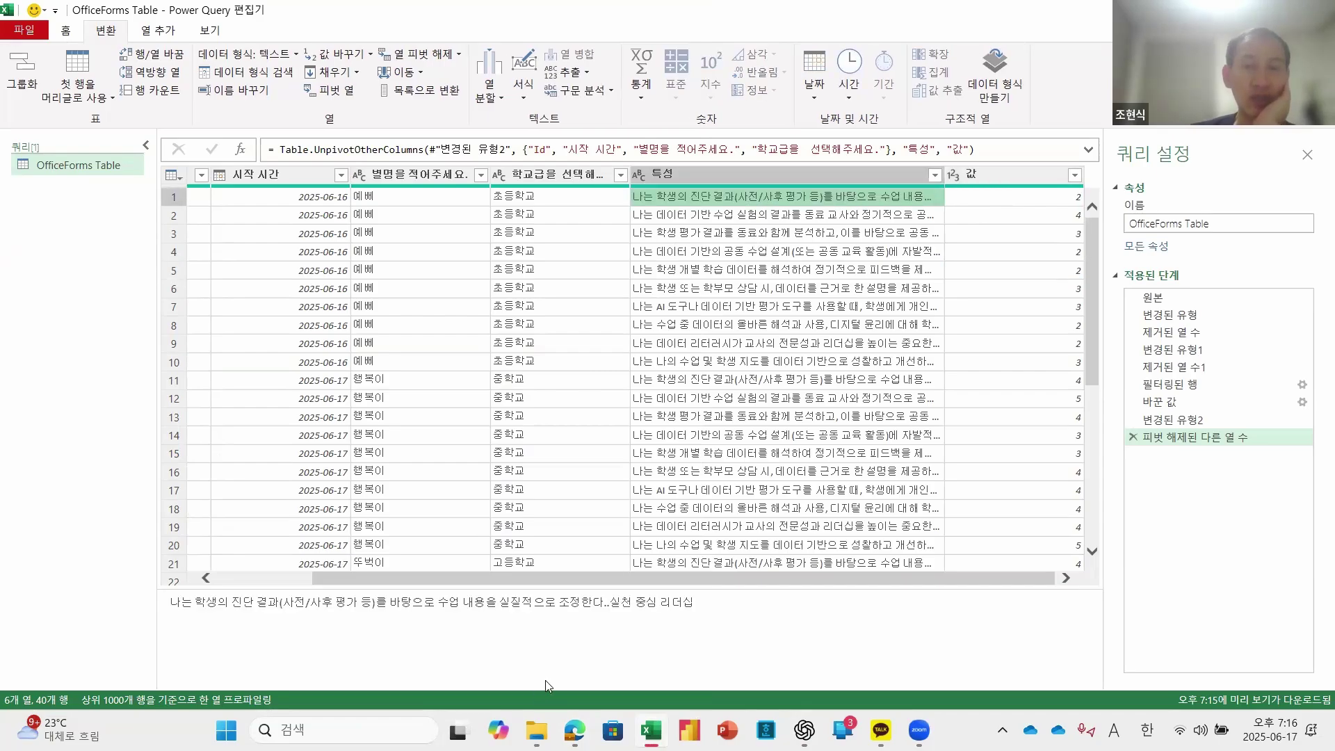
drag(170, 602, 694, 616)
click(788, 620)
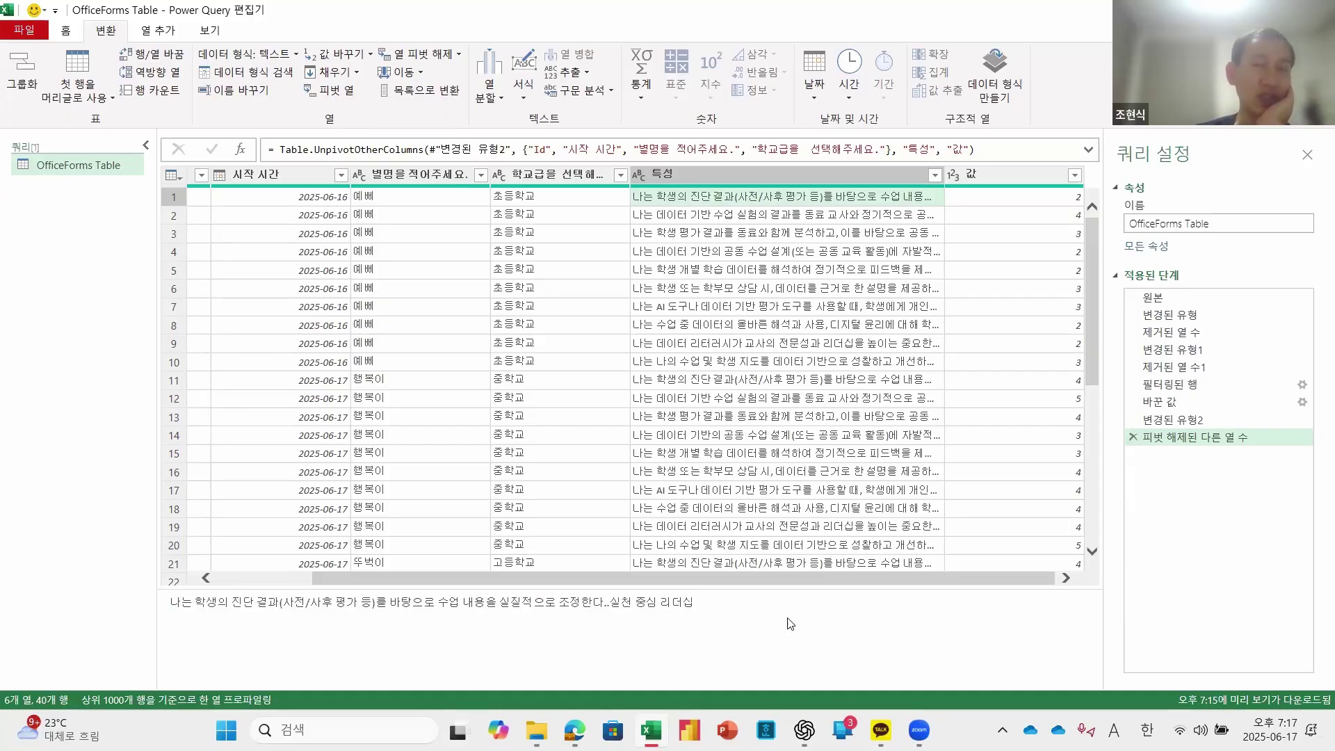
click(785, 216)
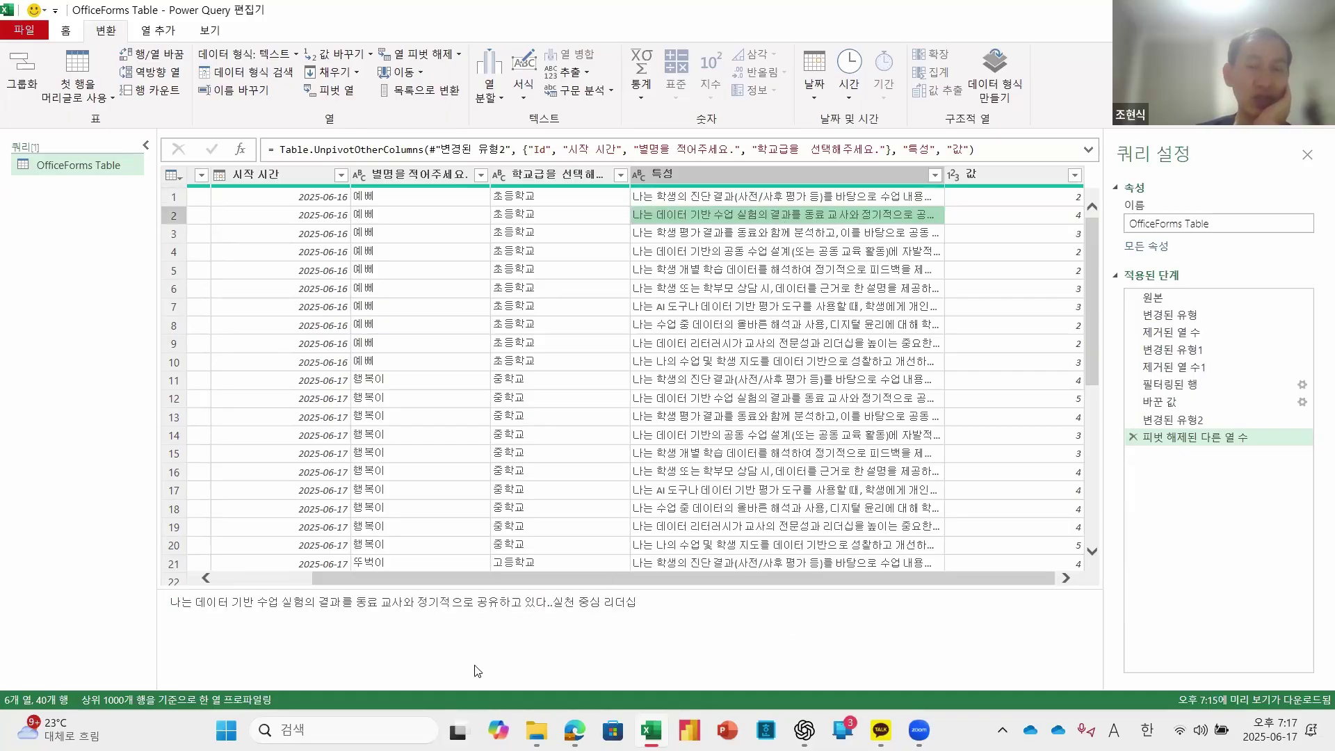
drag(637, 606, 547, 612)
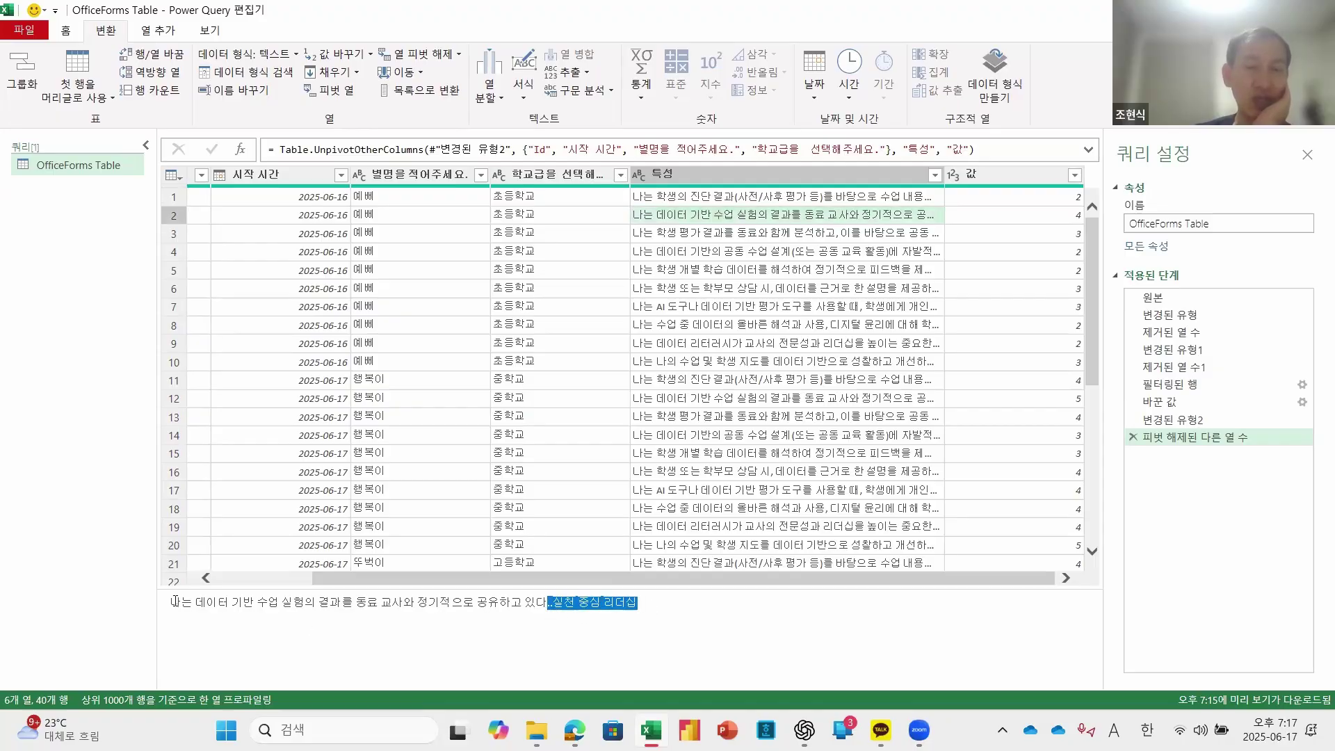
drag(176, 601, 656, 605)
click(658, 613)
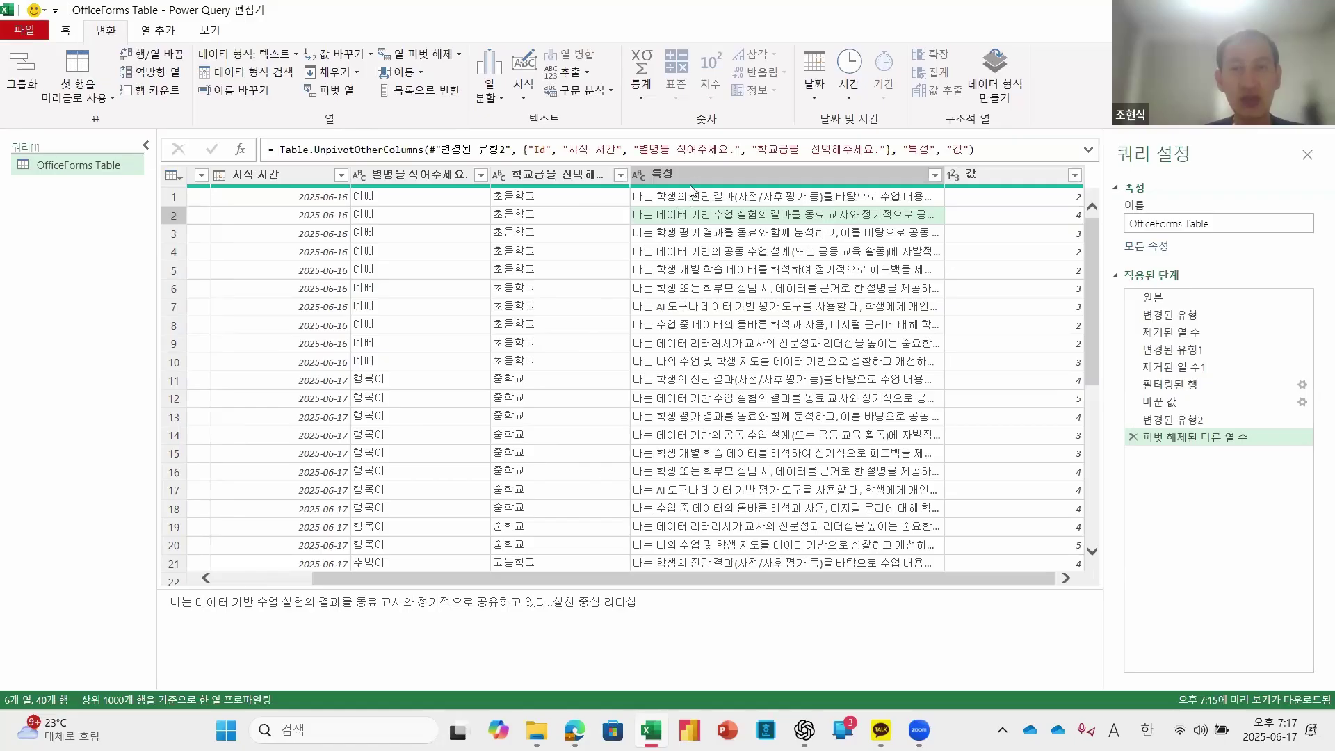
click(707, 175)
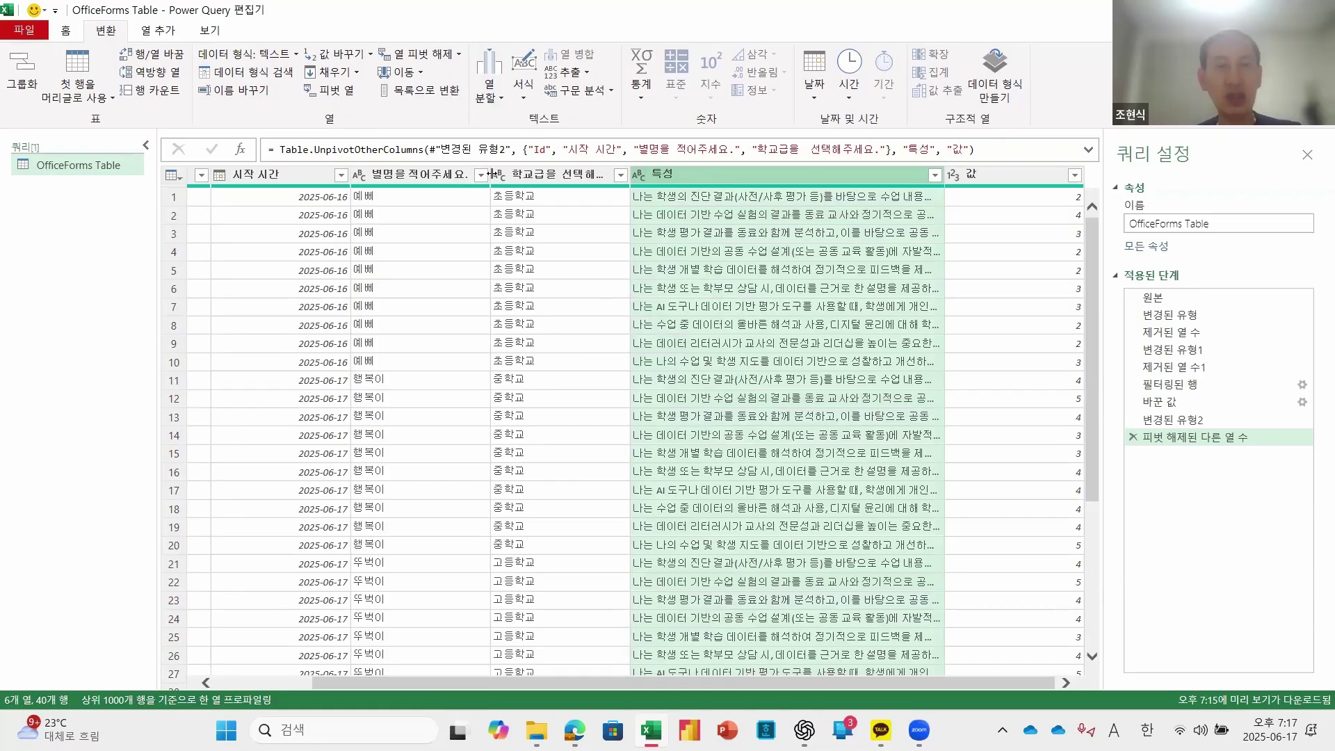
key(ctrl+2)
drag(468, 42, 516, 120)
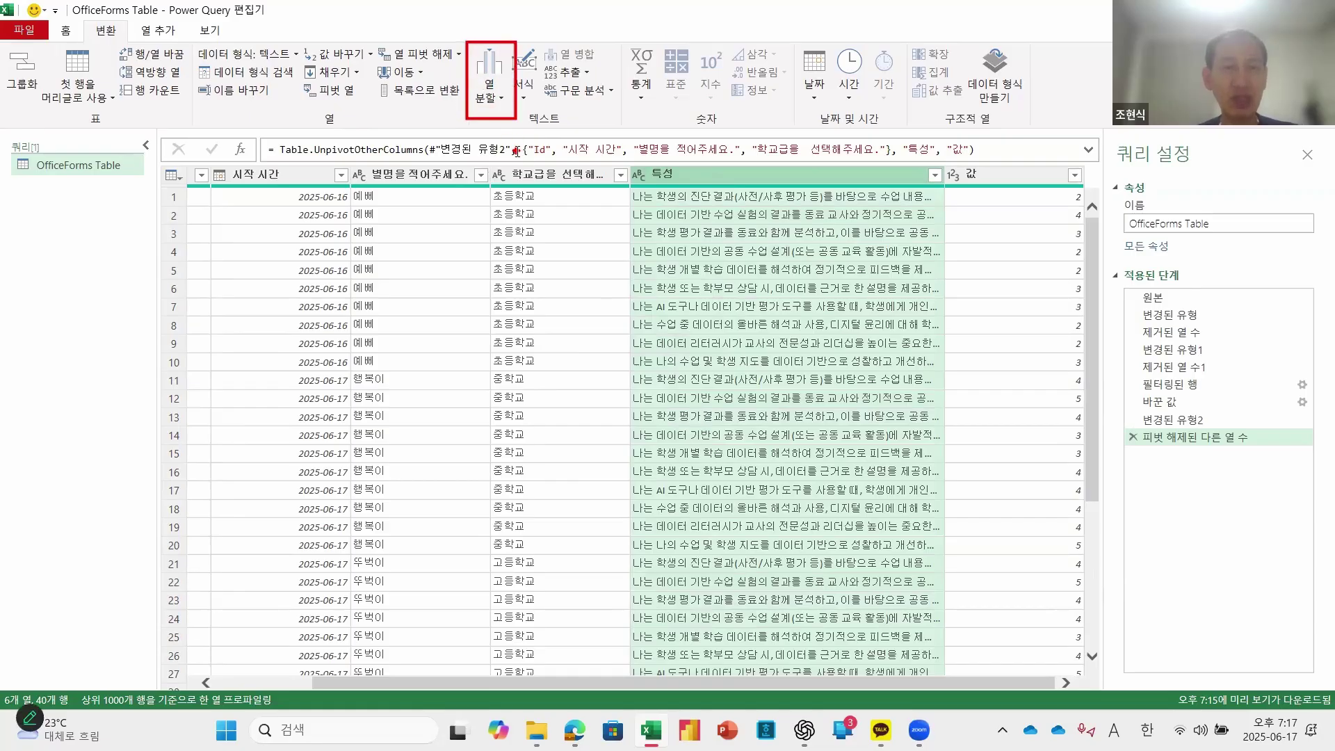
key(Escape)
click(489, 90)
click(536, 120)
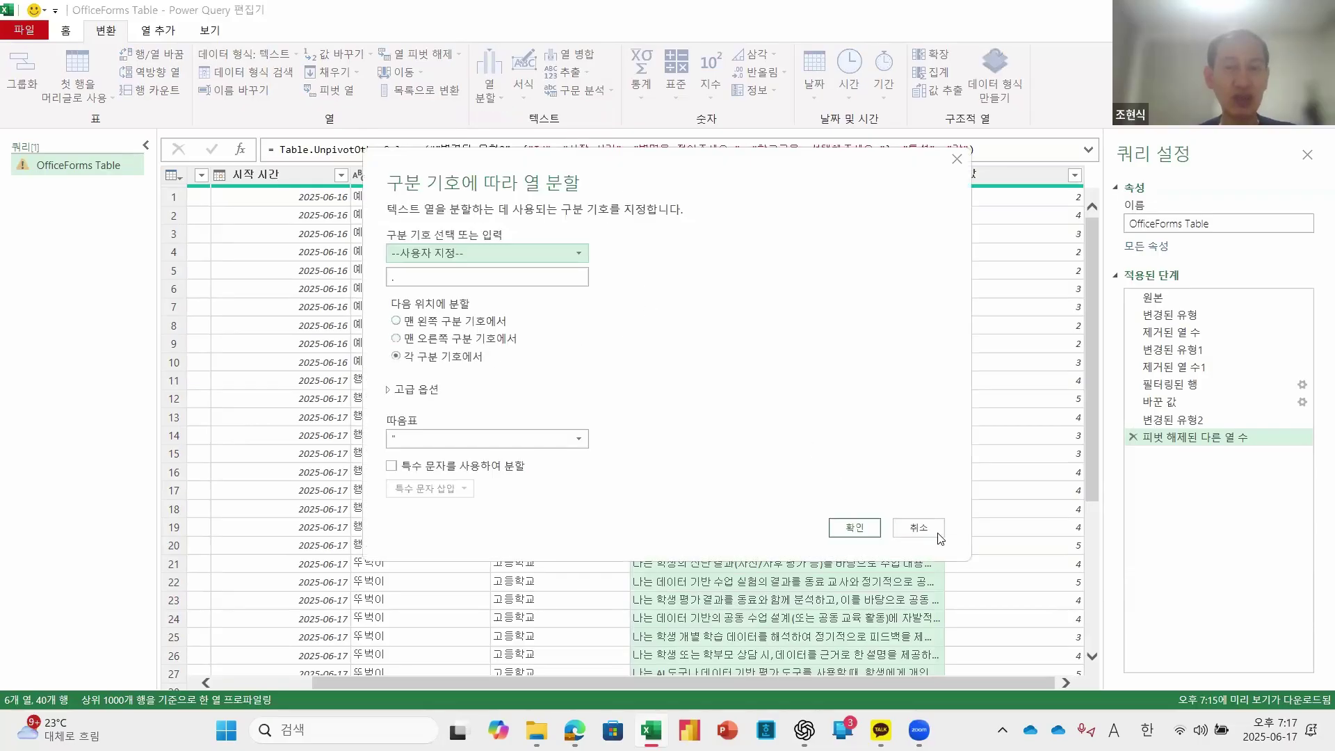
click(938, 534)
Step: Compare the full 특성 texts from row 1 down to row 19 for a common separator before the leadership type
click(807, 200)
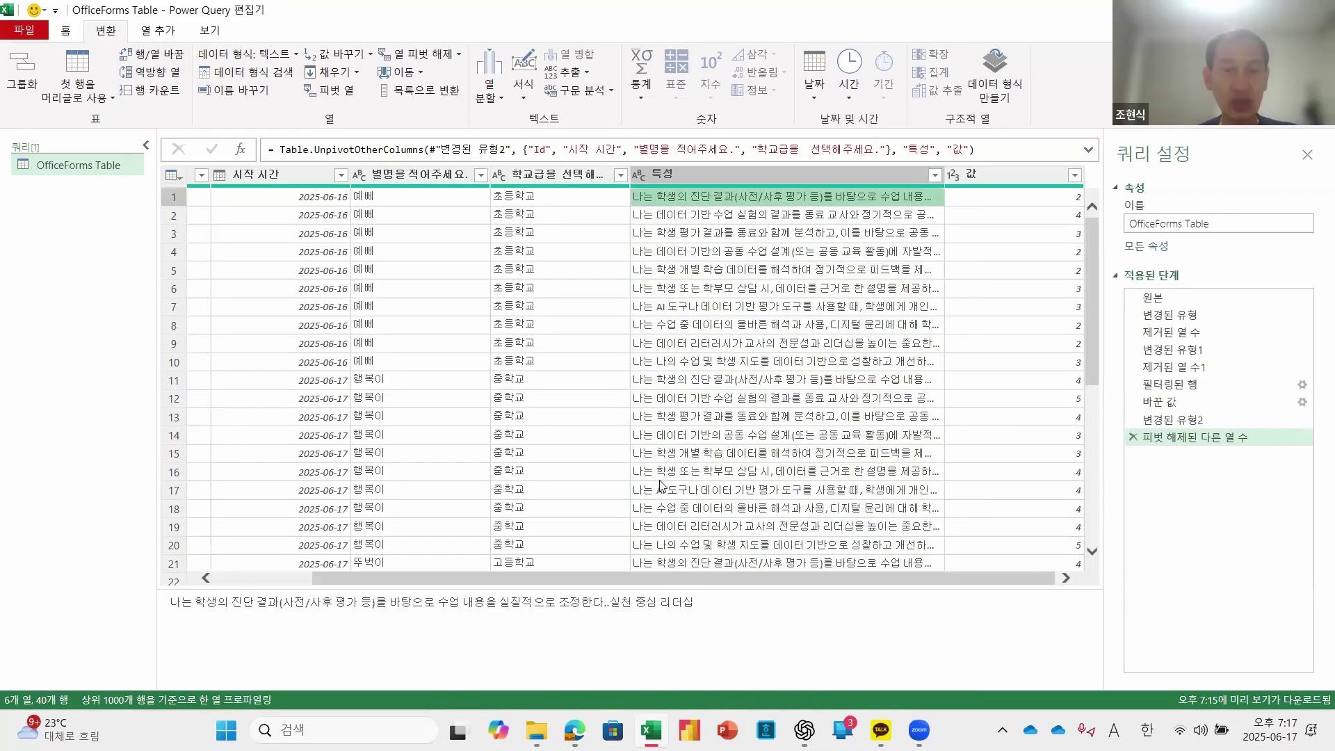
drag(737, 603, 185, 608)
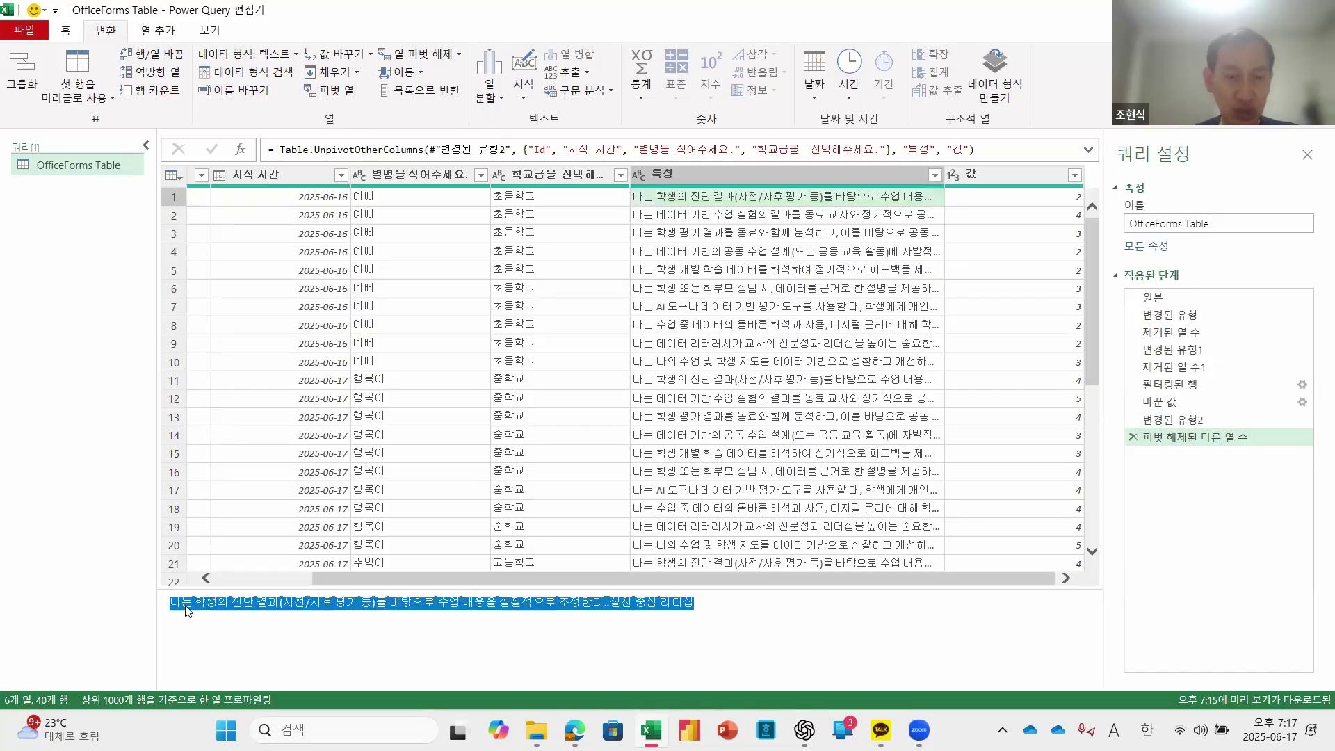
click(850, 214)
click(854, 233)
click(855, 252)
click(853, 288)
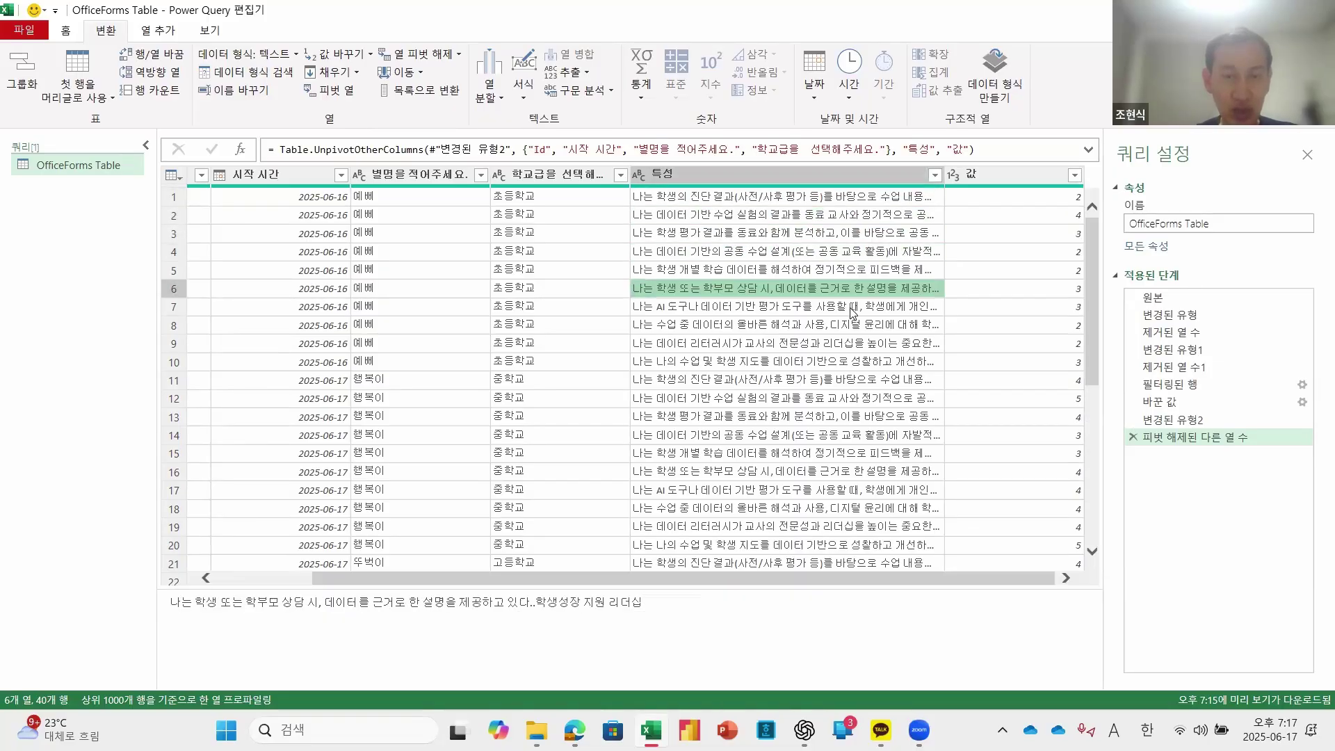
click(853, 306)
click(851, 344)
click(849, 362)
click(845, 398)
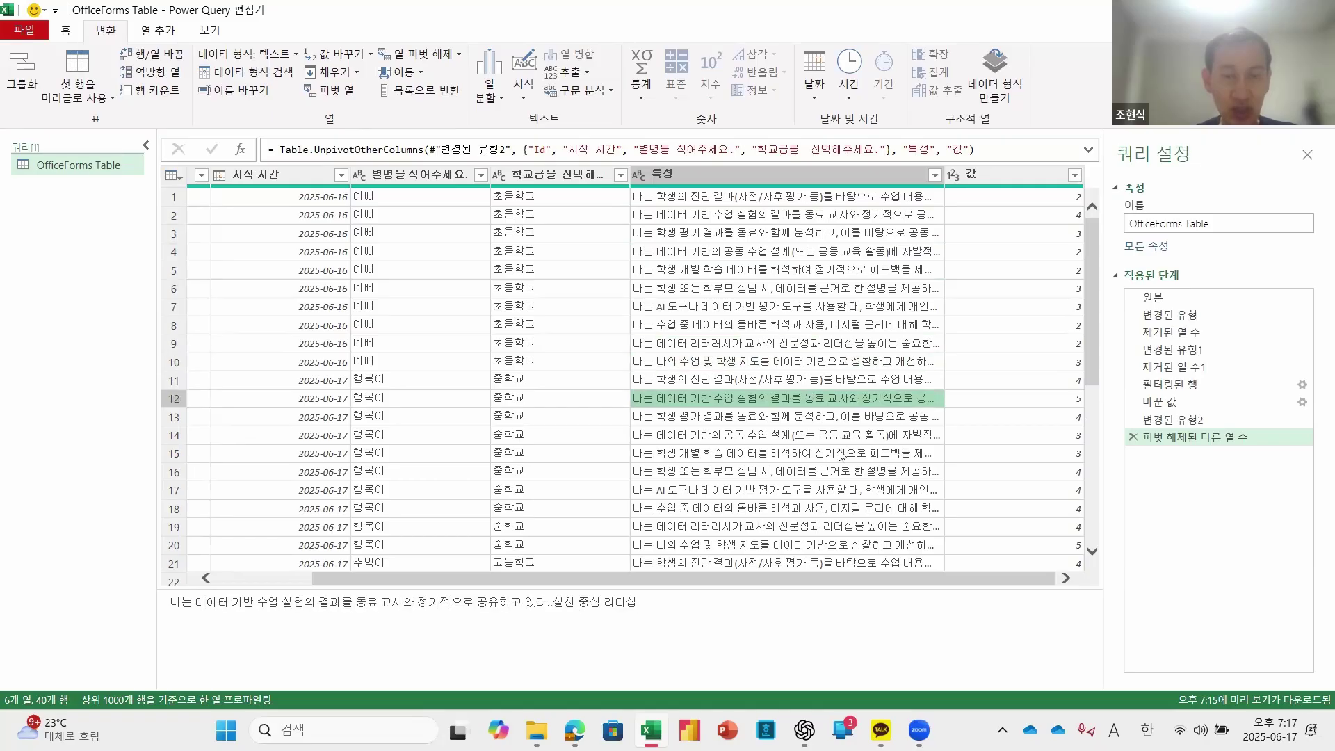
click(843, 435)
click(841, 454)
click(842, 473)
click(834, 509)
click(832, 526)
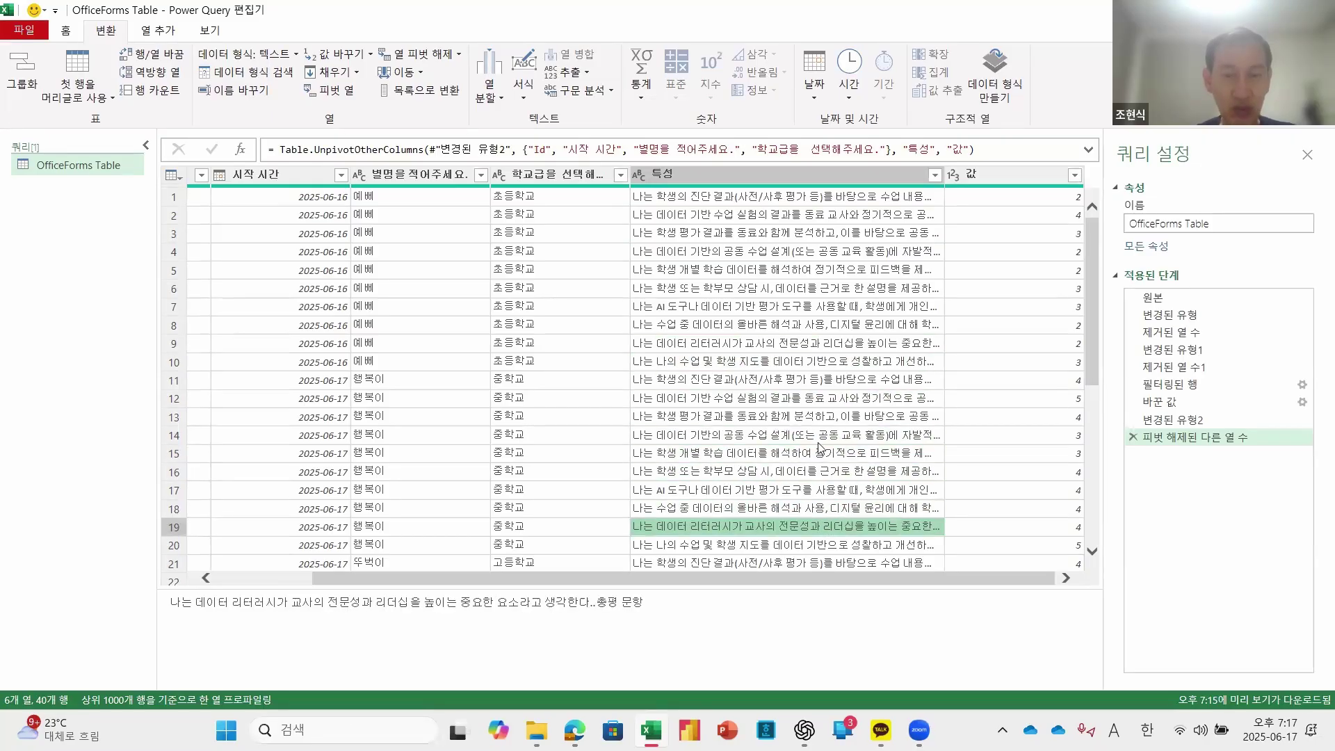
Step: Recheck the 특성 texts back up to row 4 and mark the separator between its question and leadership type
click(820, 435)
click(827, 362)
click(829, 326)
click(833, 270)
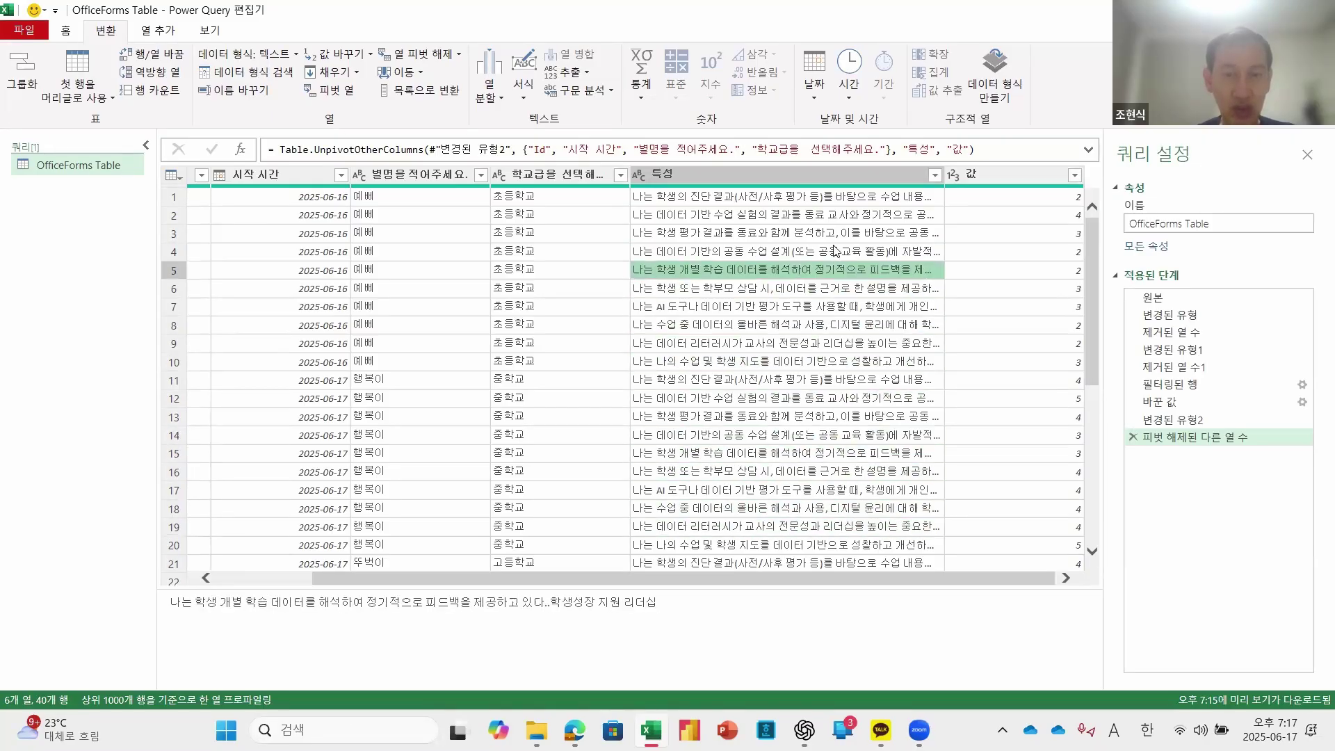
click(837, 251)
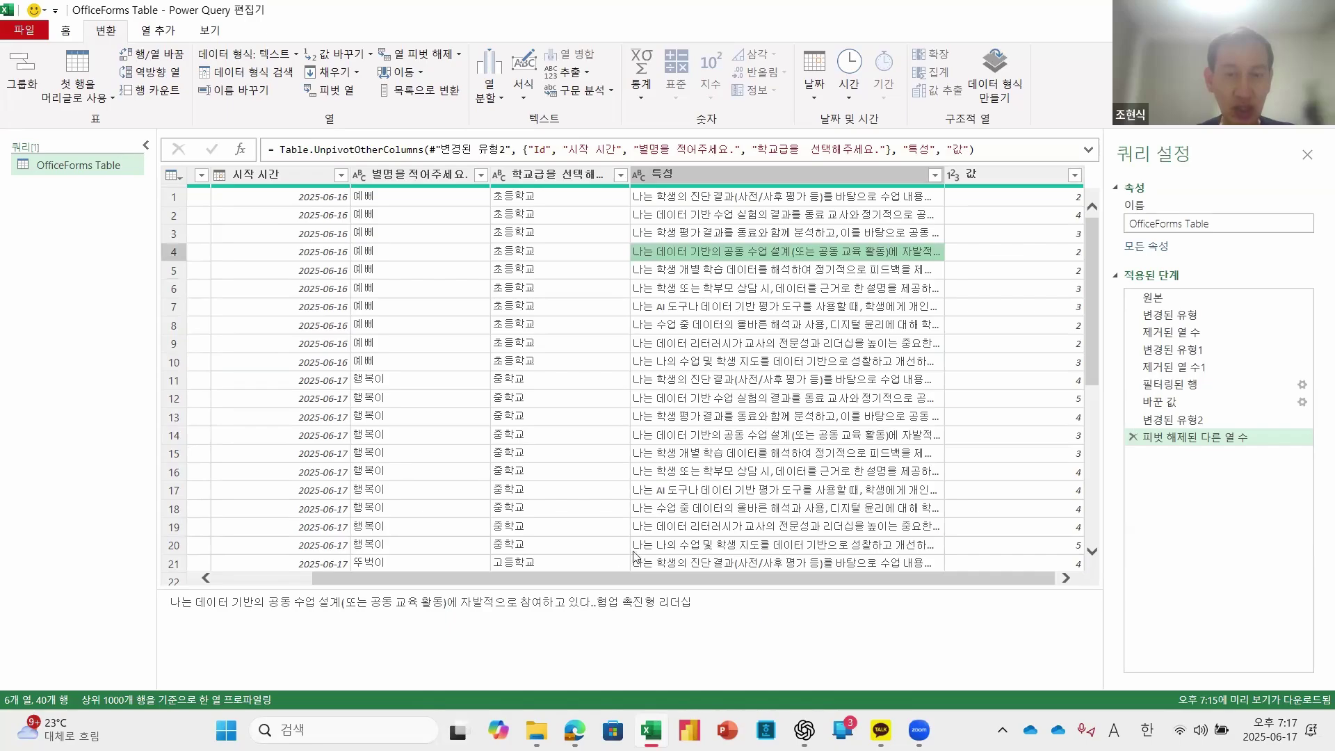
click(594, 603)
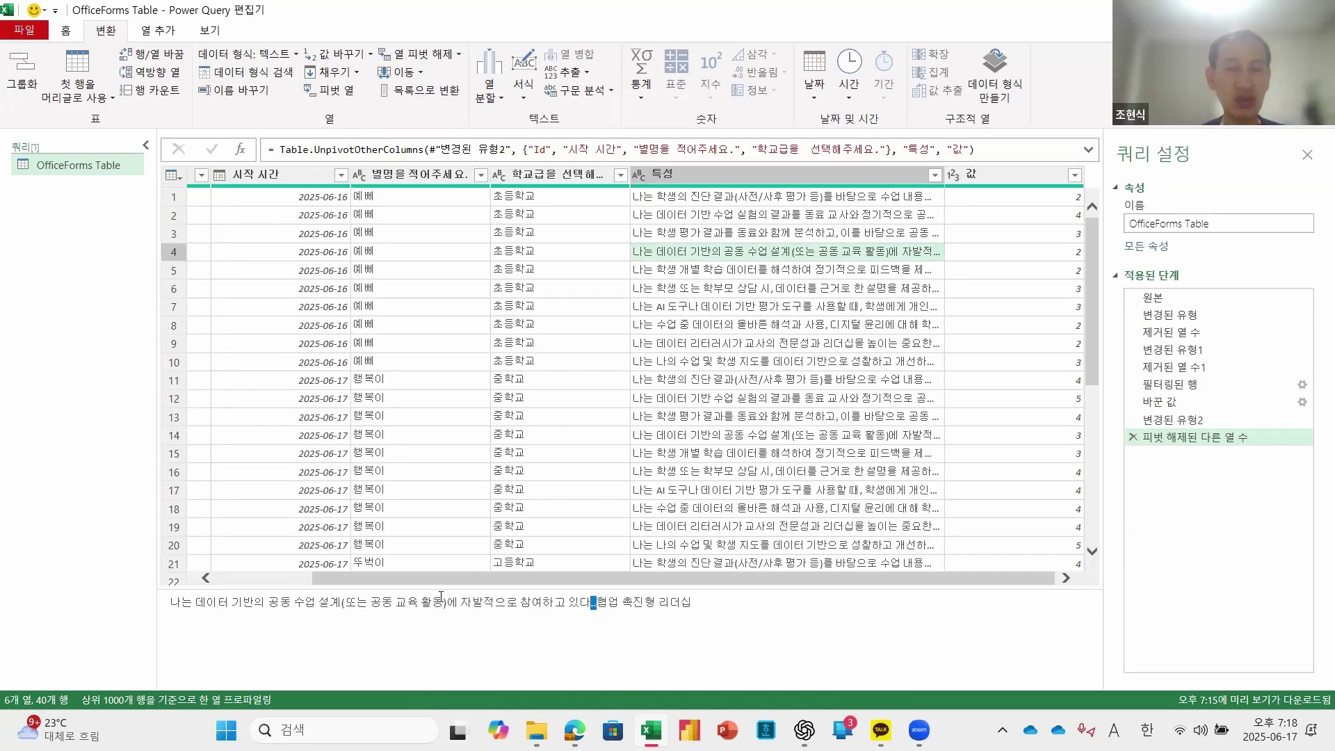
Step: Split the 특성 column by the custom delimiter ".." at each occurrence of the delimiter
click(795, 172)
click(501, 98)
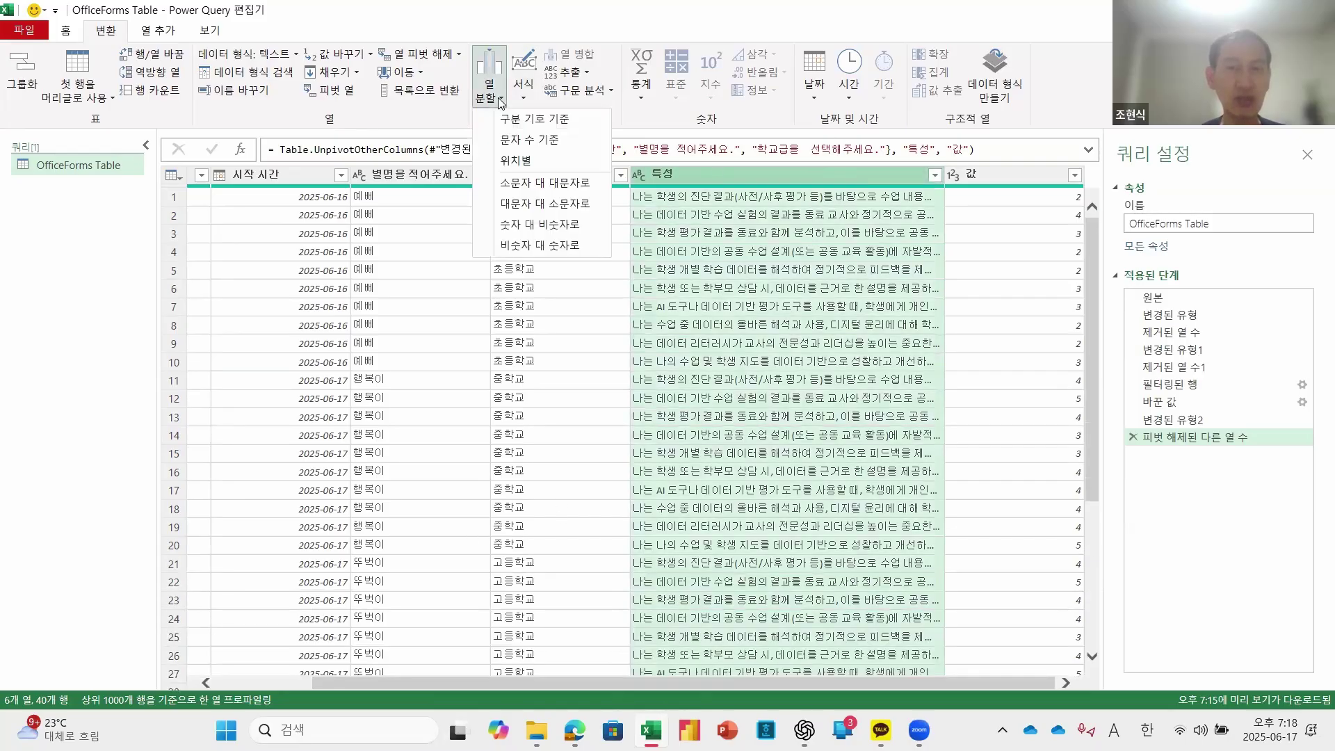
click(536, 121)
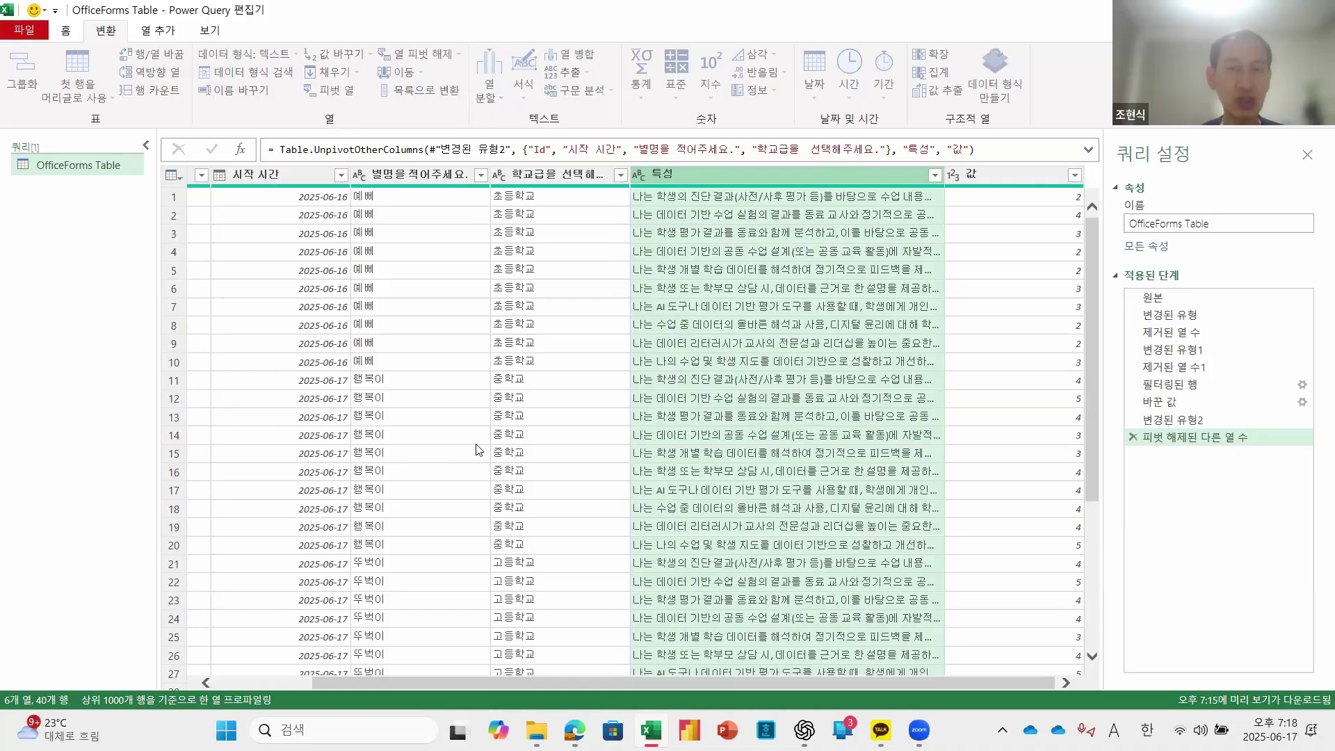
click(437, 276)
text(,)
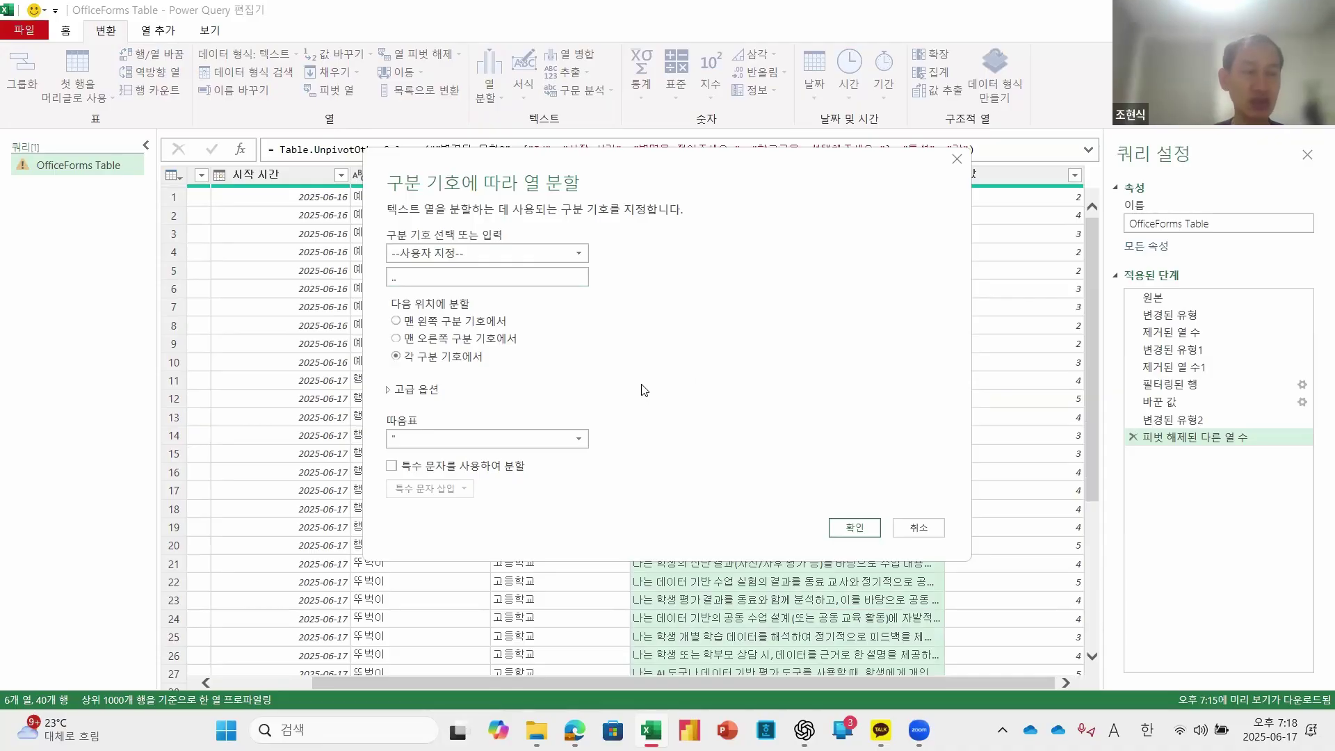
click(853, 529)
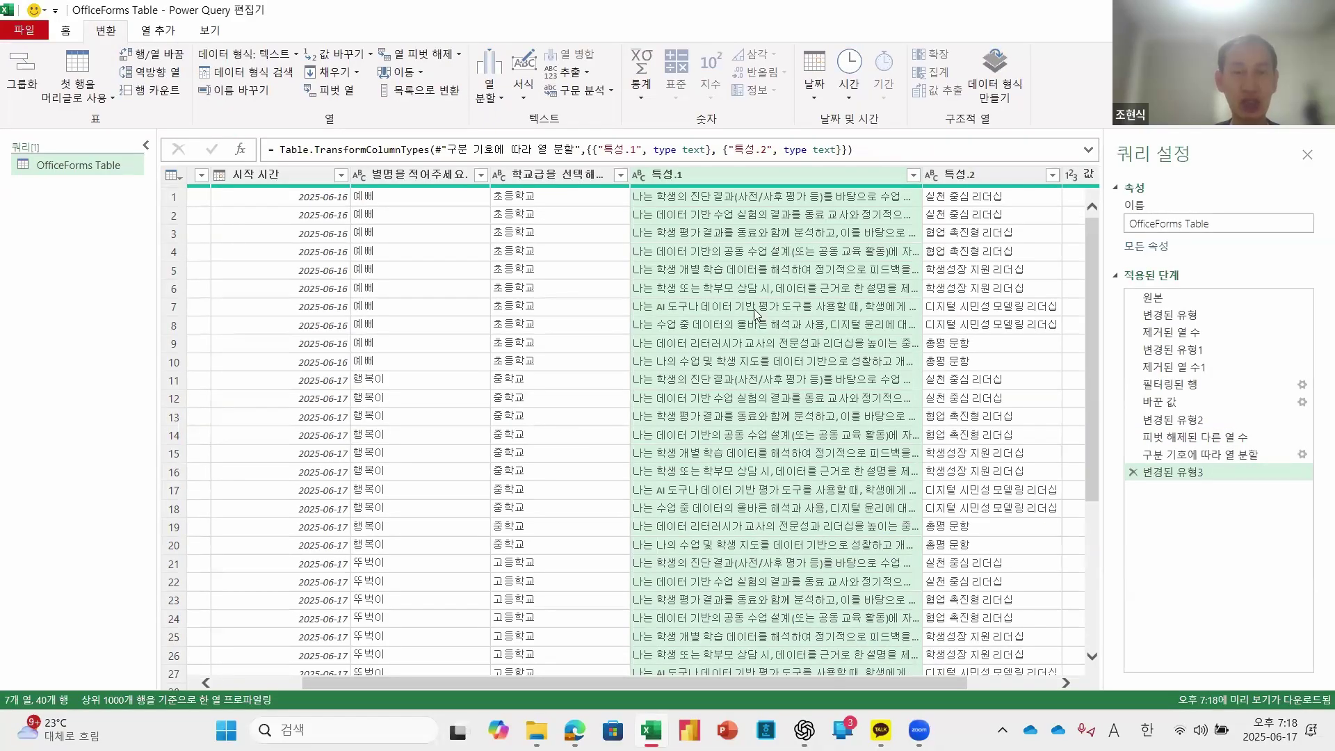
Step: Check the question text and leadership type in the first rows of the two split columns
click(963, 252)
click(783, 199)
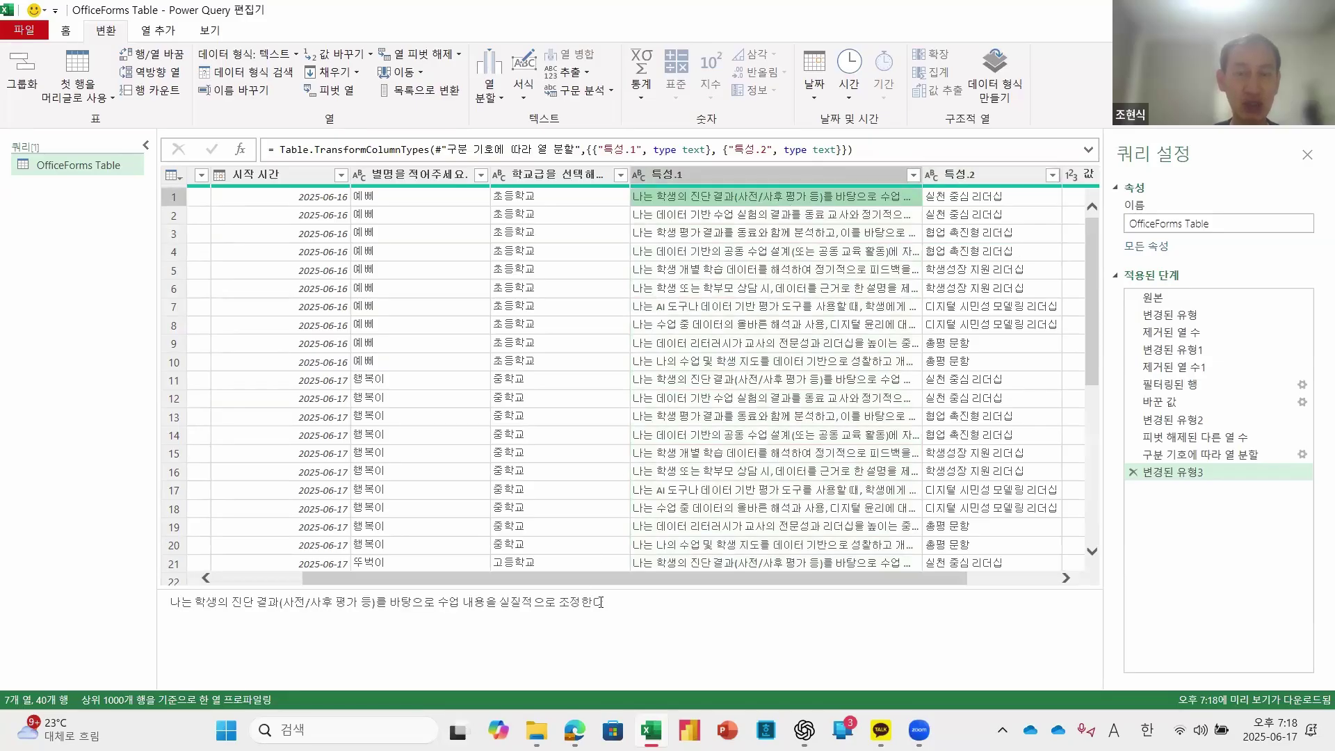
click(980, 200)
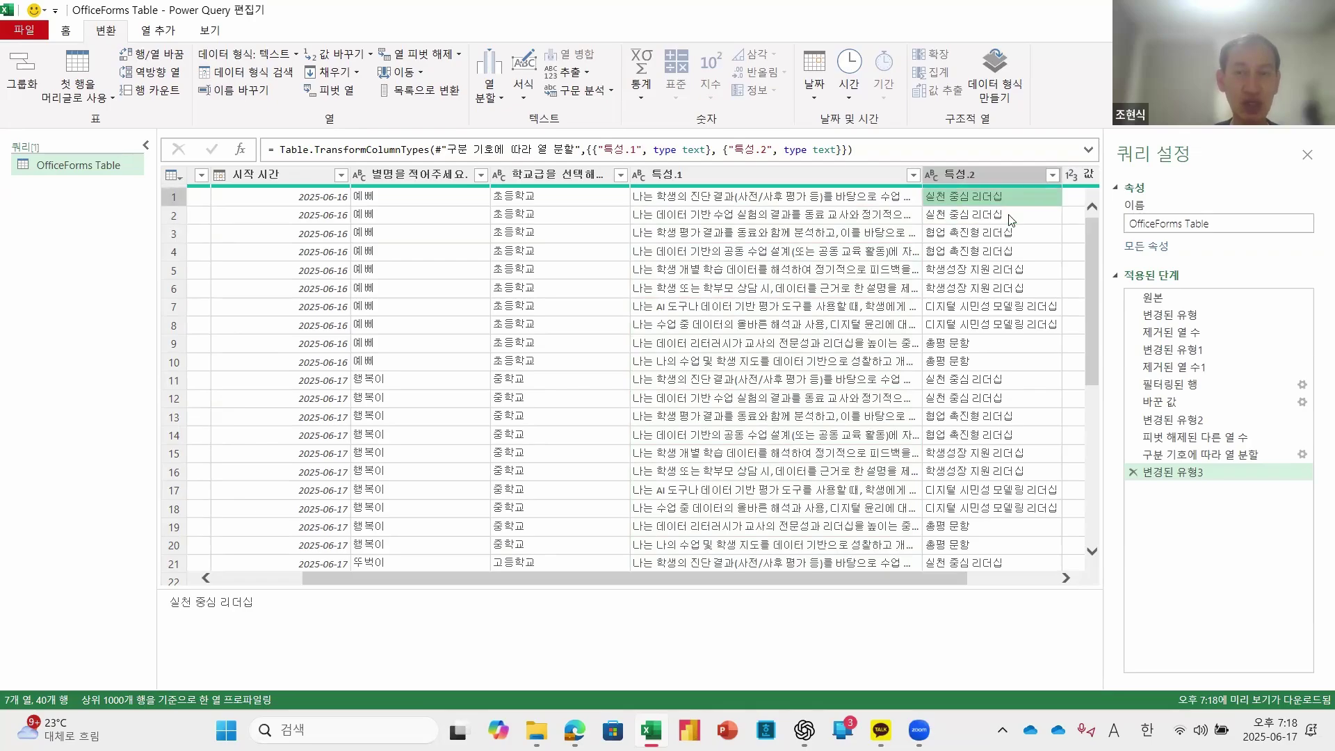
click(1010, 215)
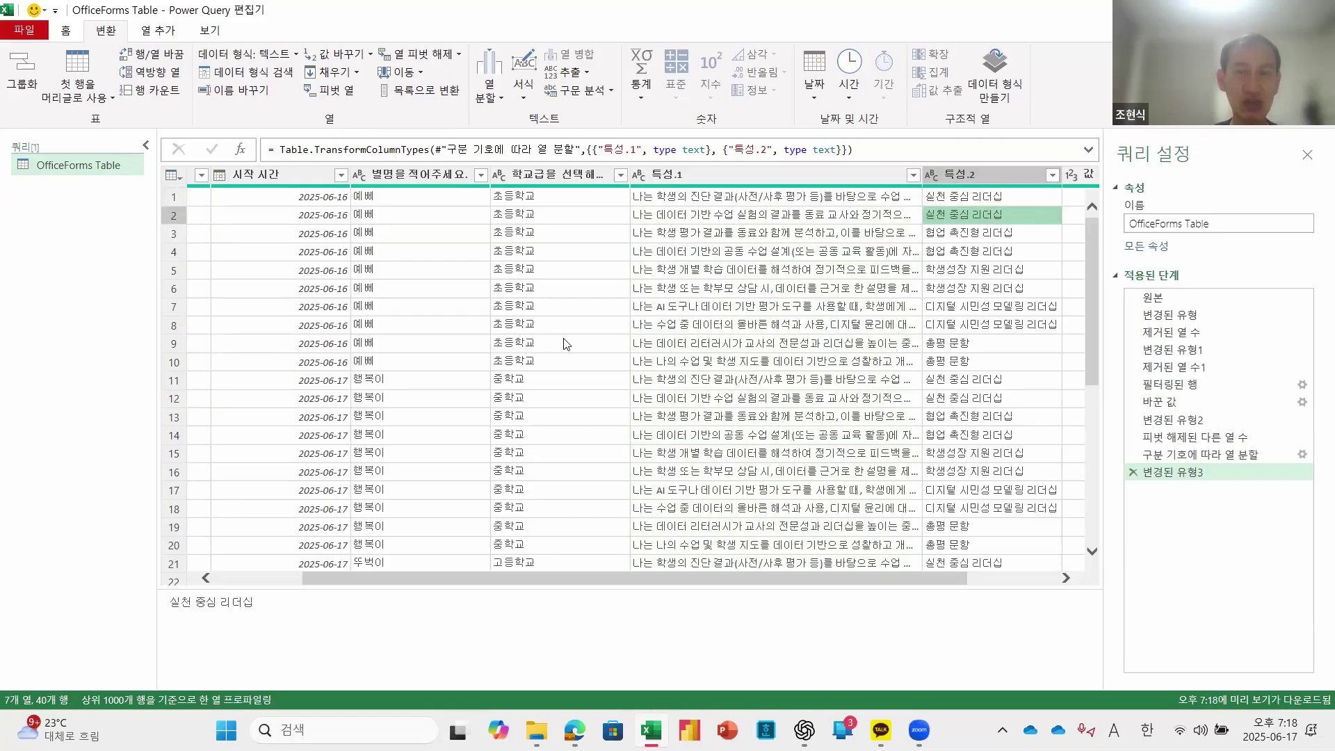
Step: Rename the split column holding the question texts as 문항
click(673, 178)
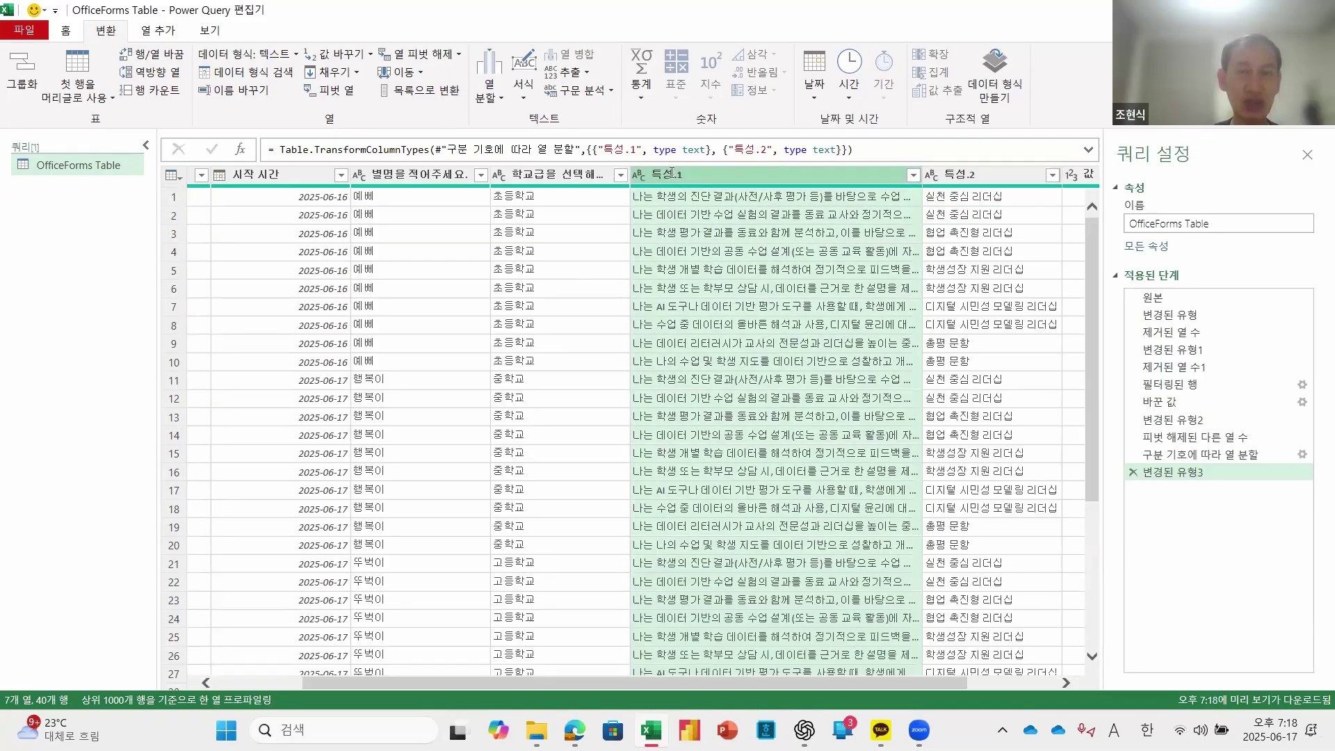
double_click(672, 173)
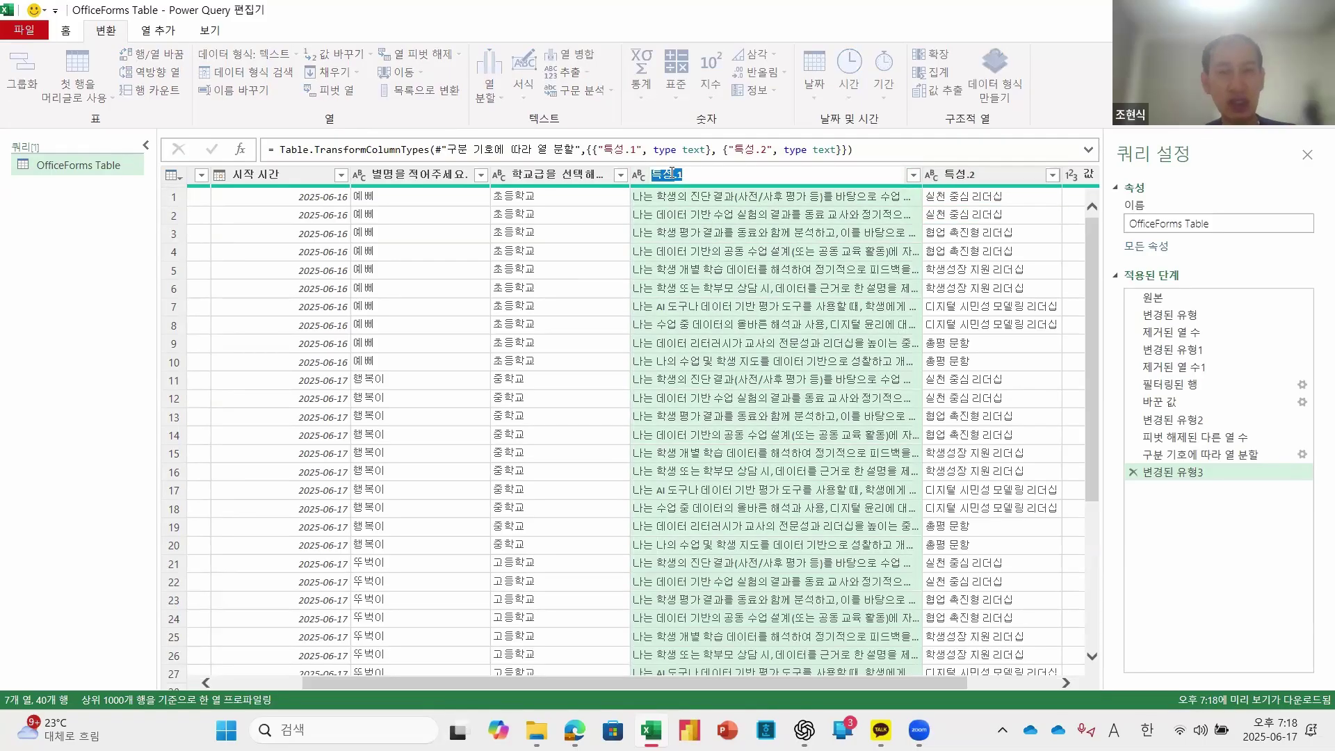
text(ansg)
key(BackSpace)
key(BackSpace)
key(BackSpace)
key(BackSpace)
key(Hangul)
text(ㅁㅜㄴㅎㅏㅇ)
key(Return)
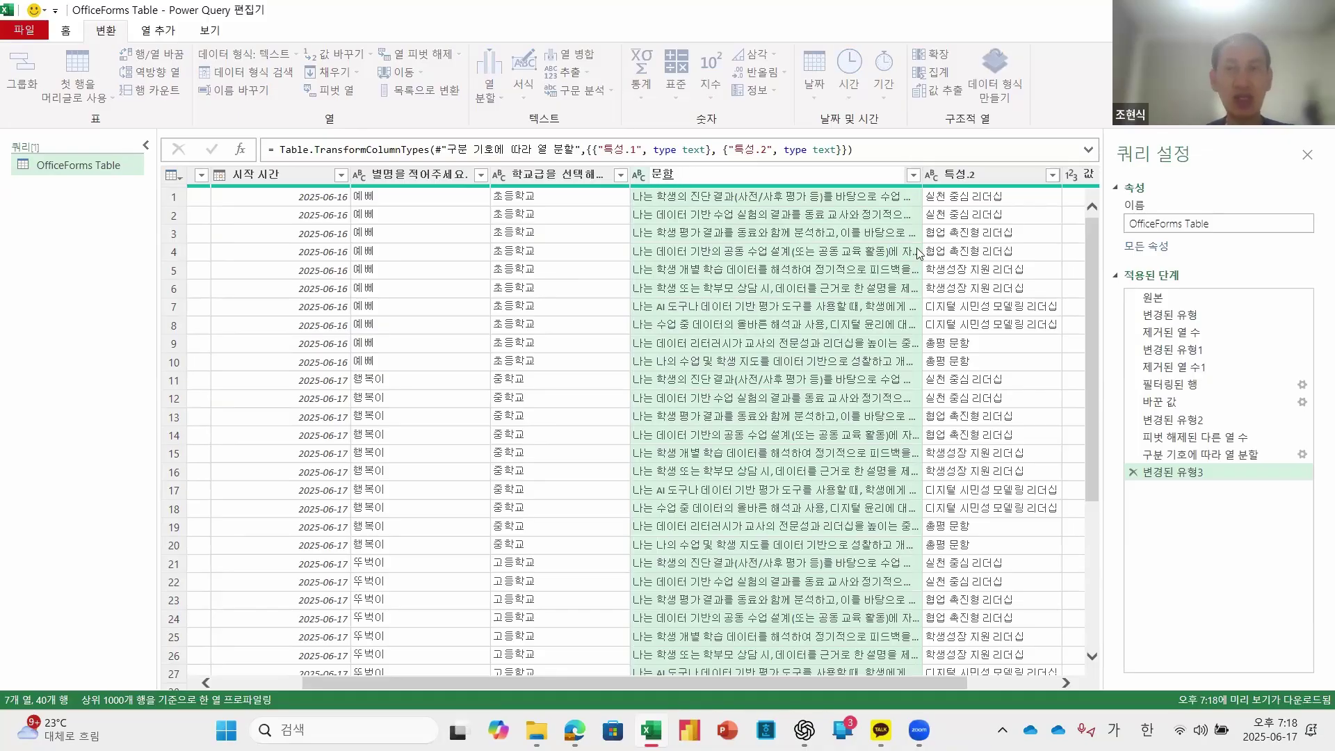
Step: Rename the split column holding the leadership types as 리더십
double_click(963, 174)
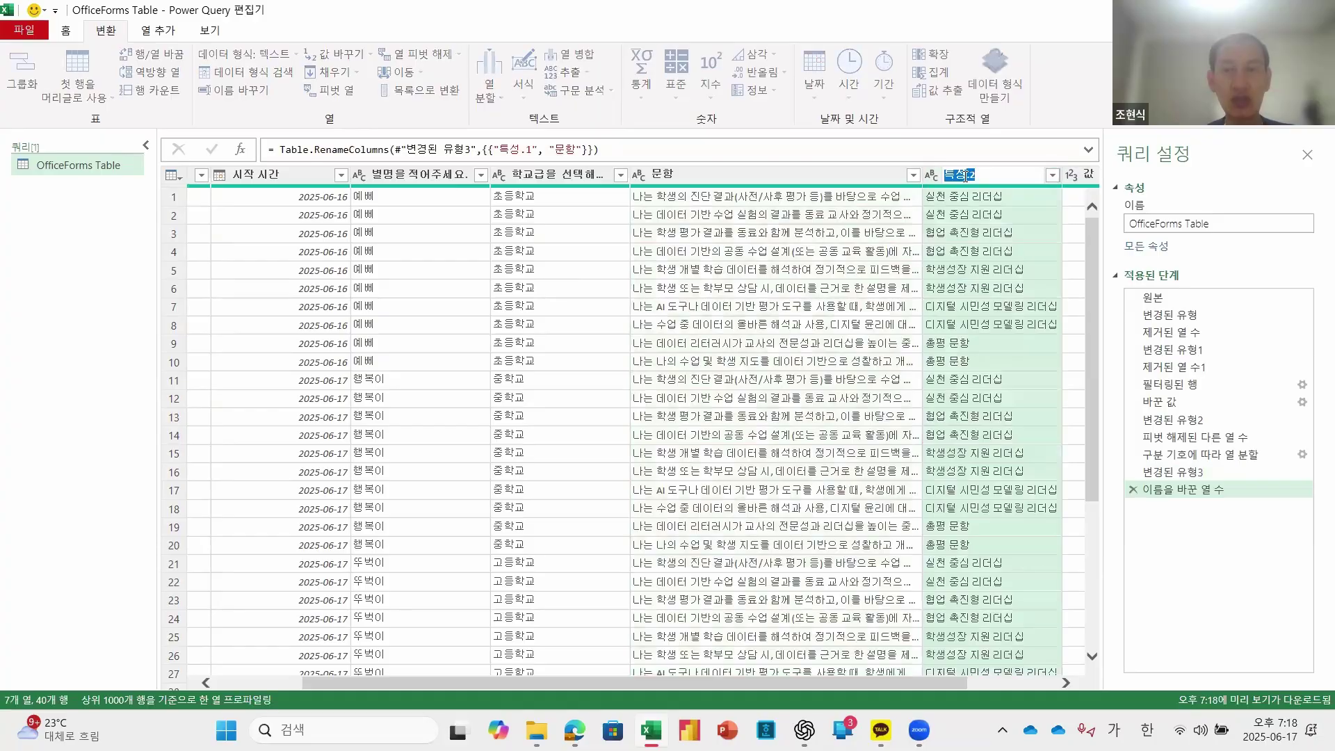
text(리더십)
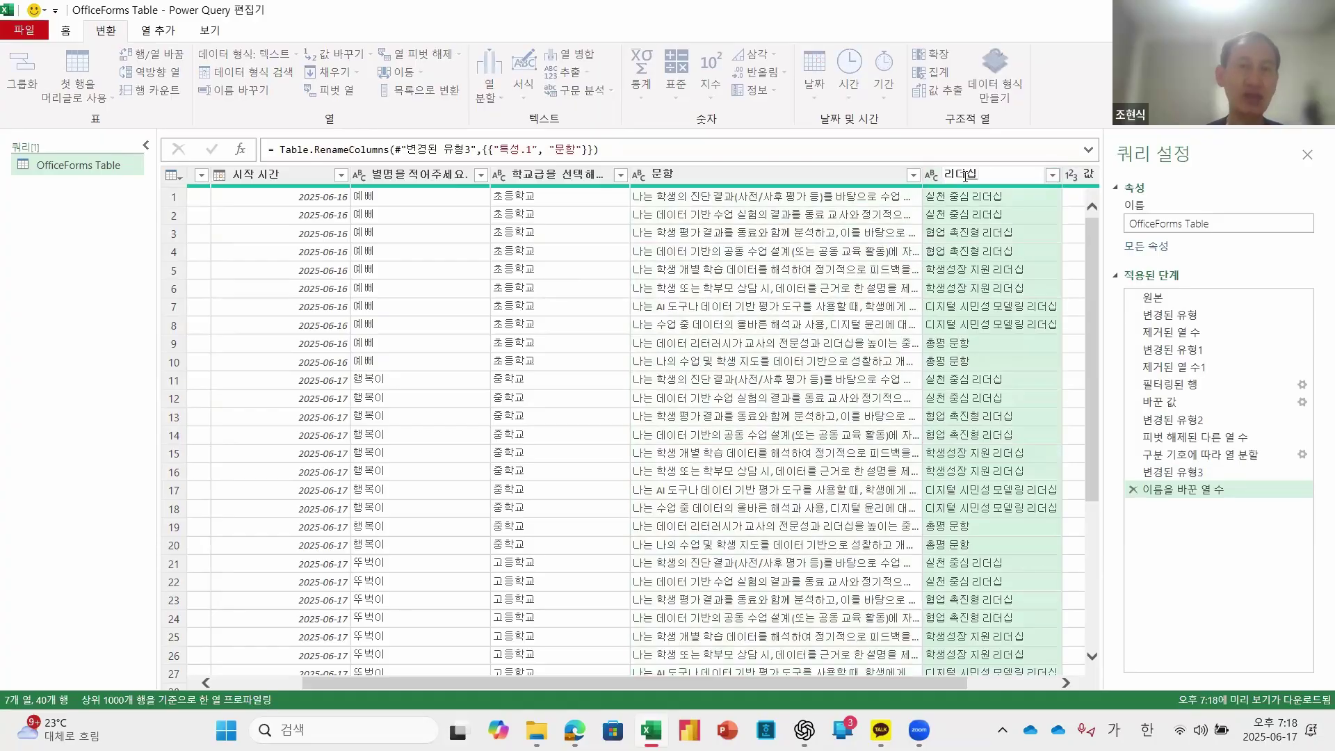
key(Return)
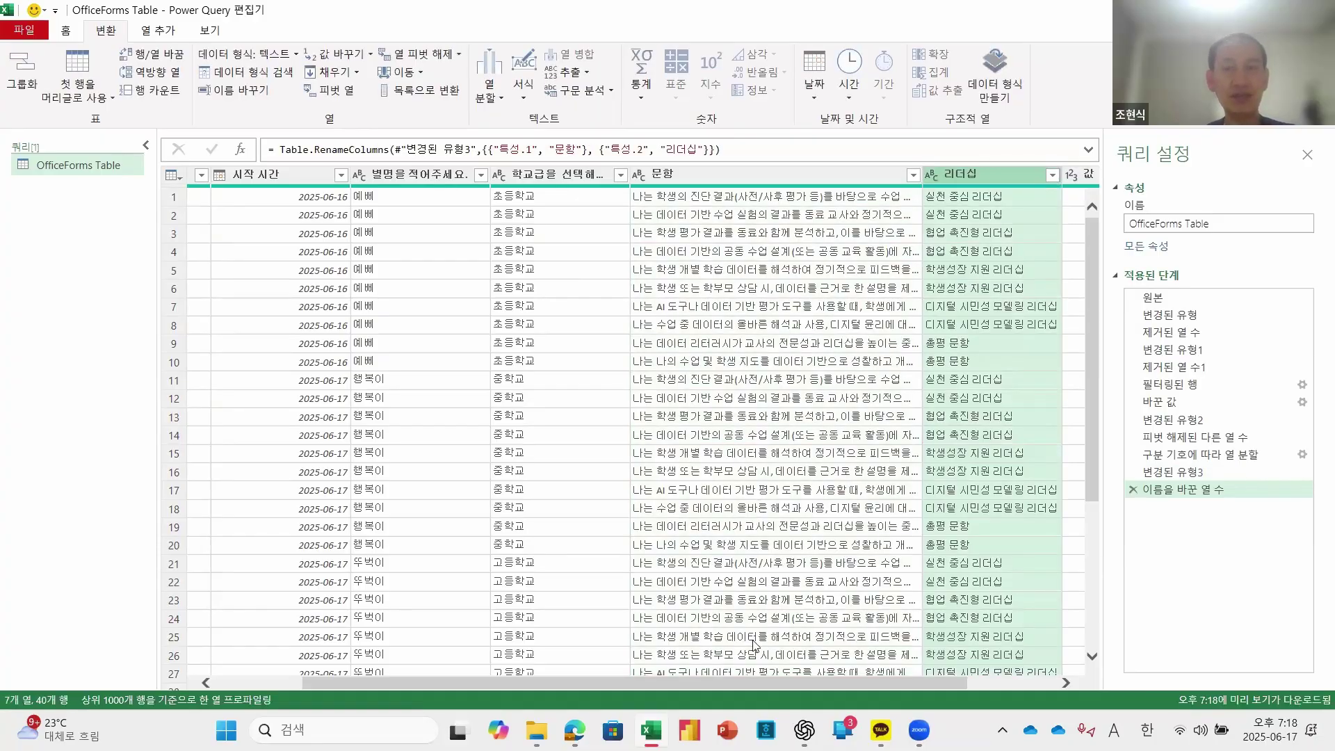
Step: Rename the 값 column holding the response values as 점수
drag(762, 690, 916, 691)
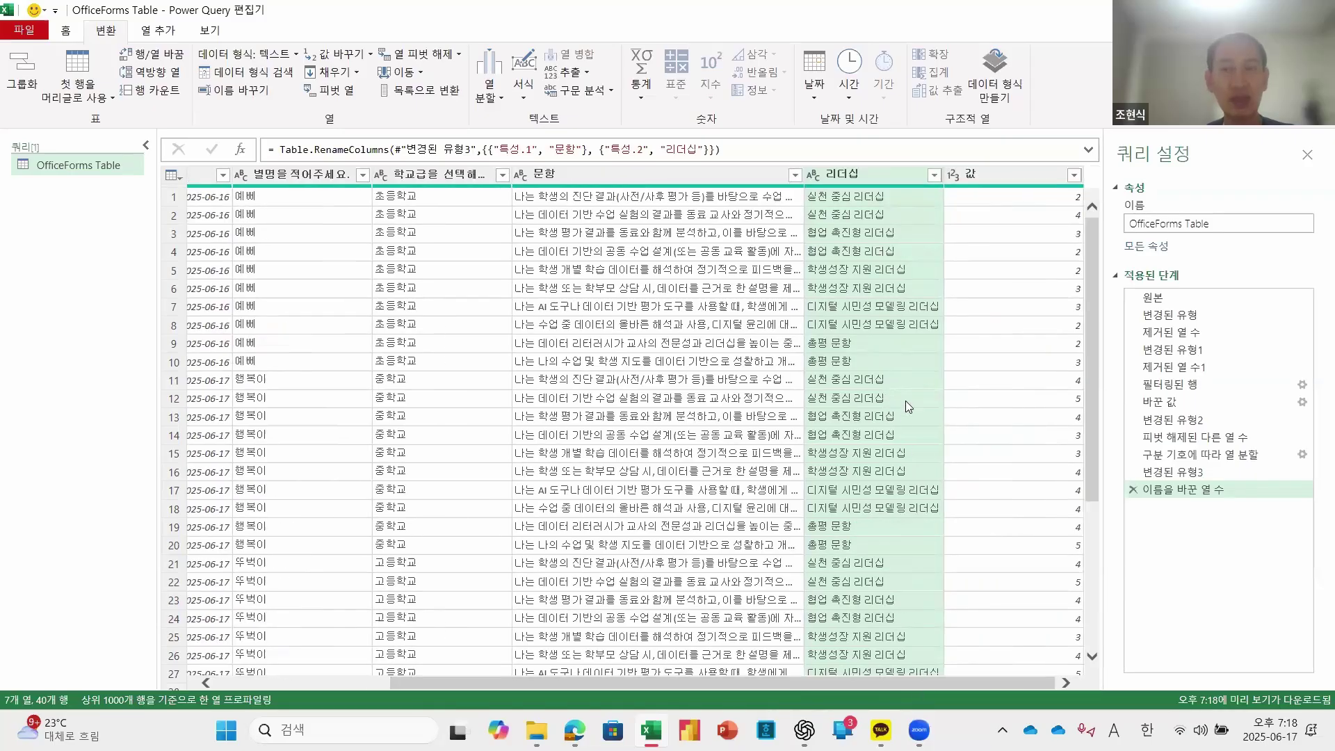
double_click(974, 174)
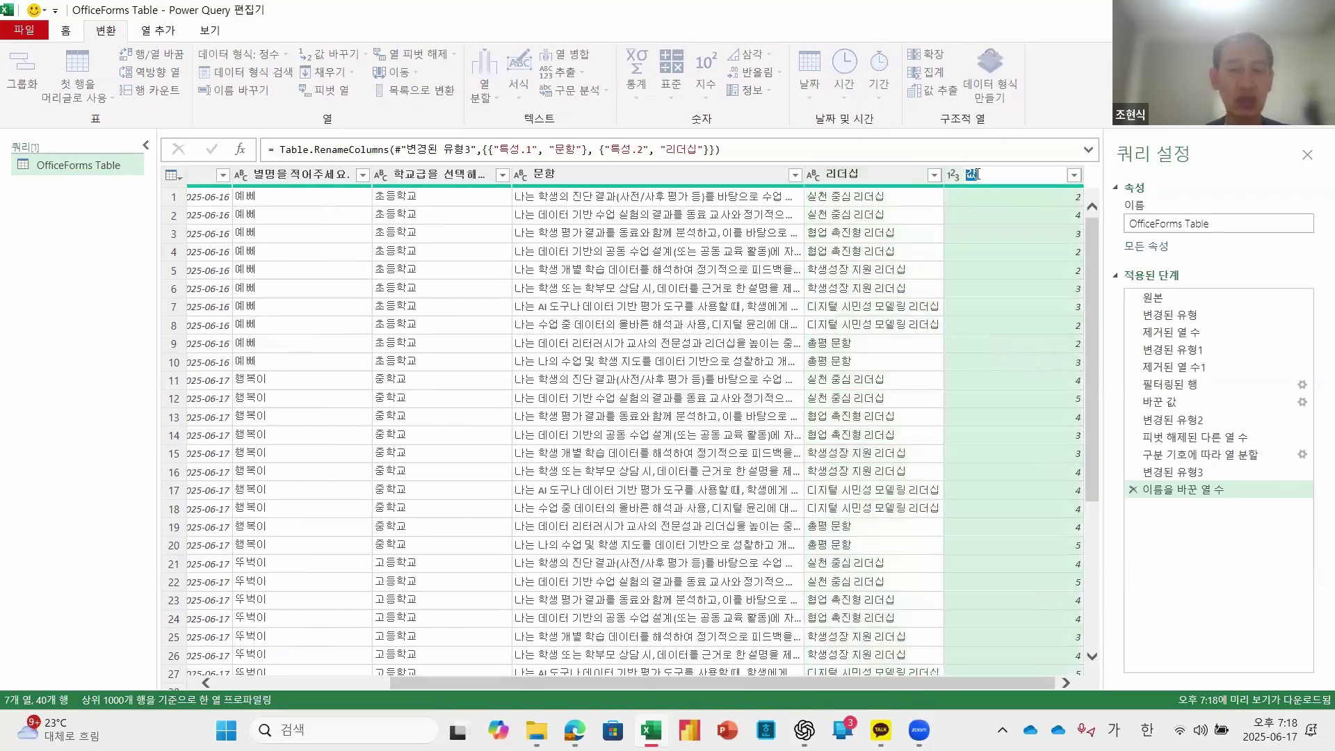
text(점수)
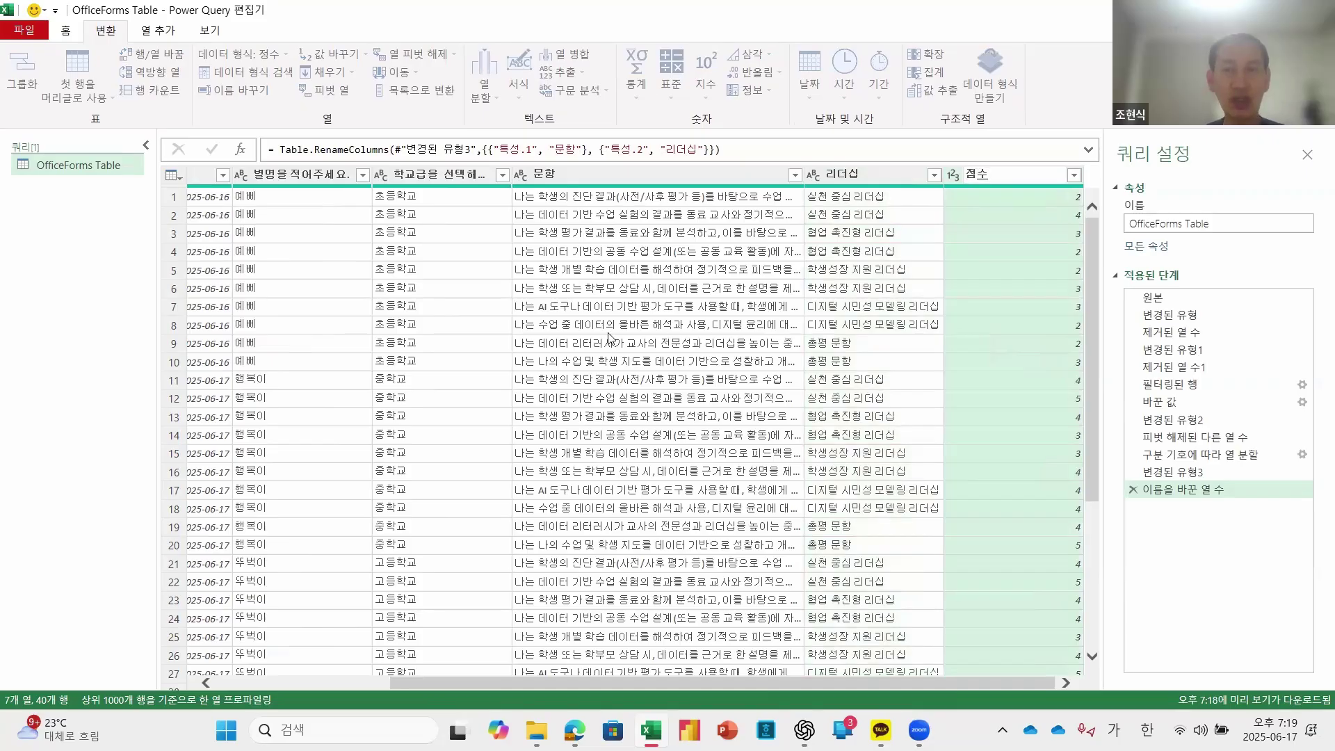
key(Return)
Step: Examine the reshaped response rows and the list of applied query steps
drag(842, 683, 544, 681)
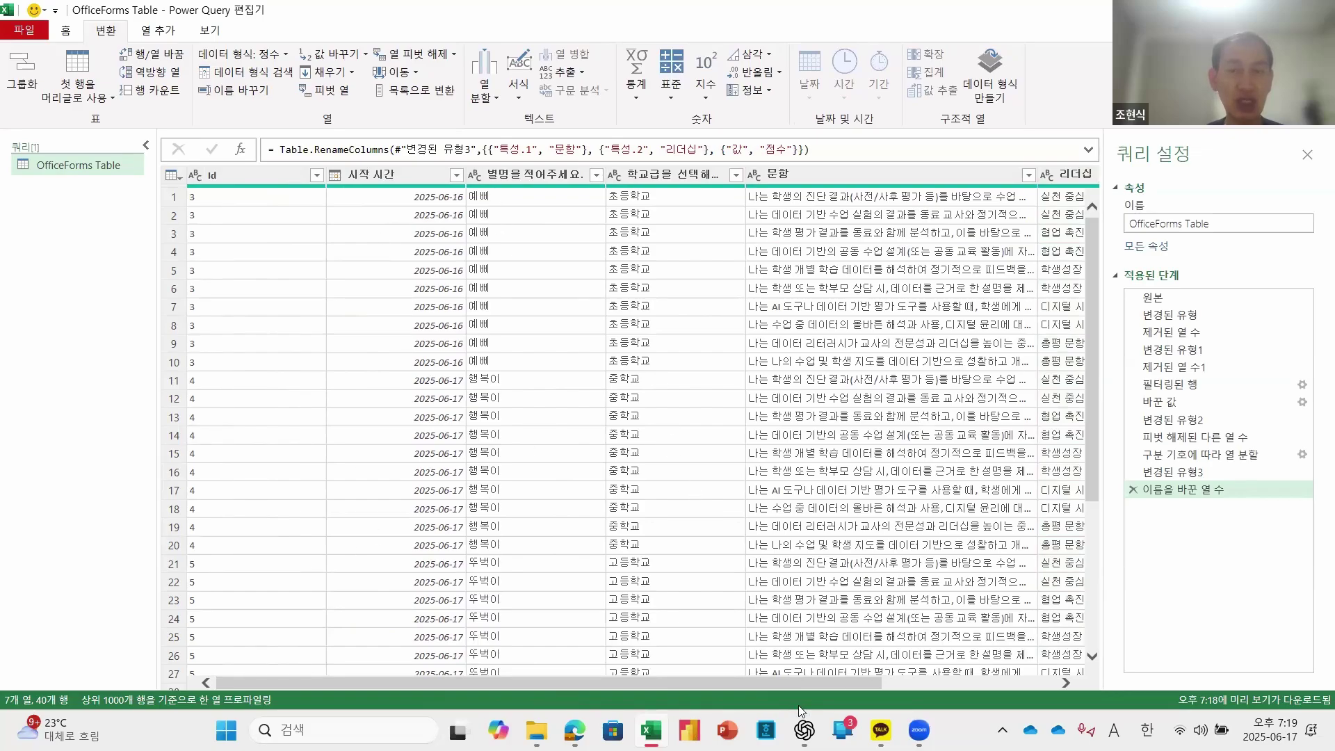
drag(868, 673, 717, 703)
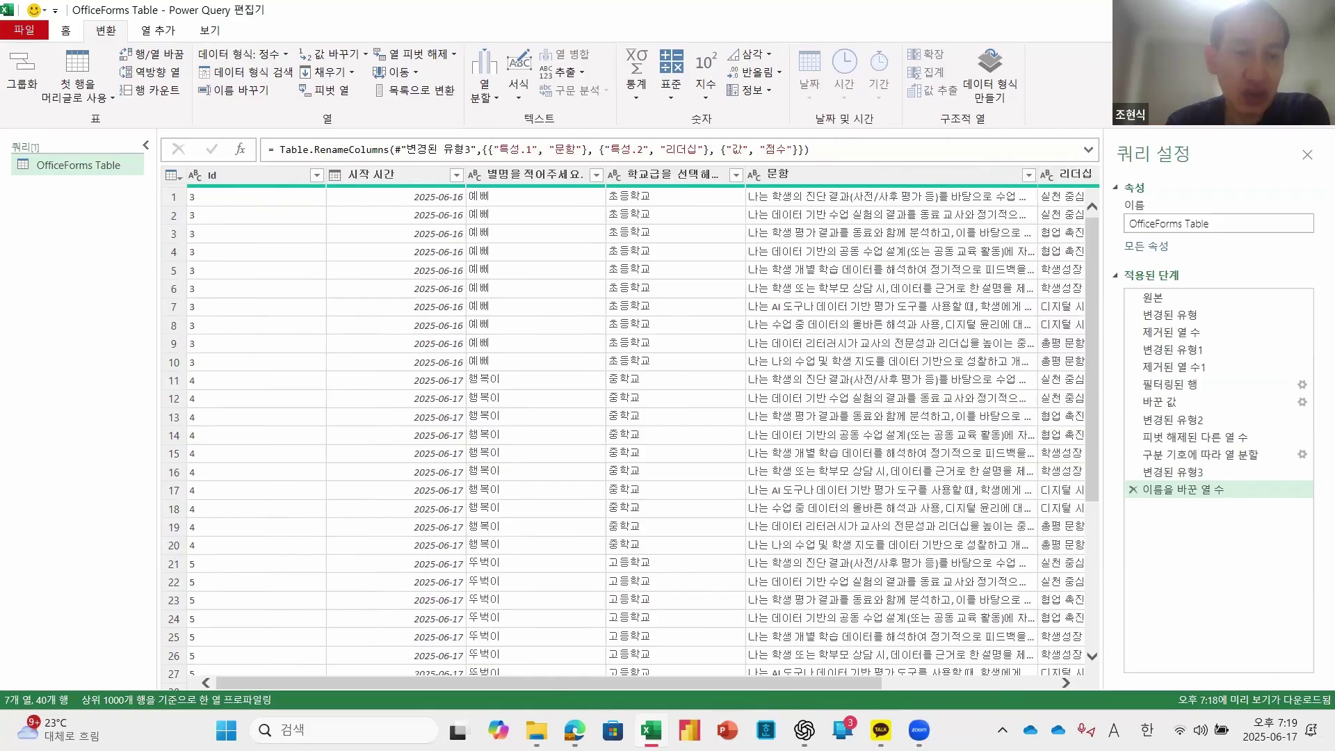
scroll(510, 546, down, 5)
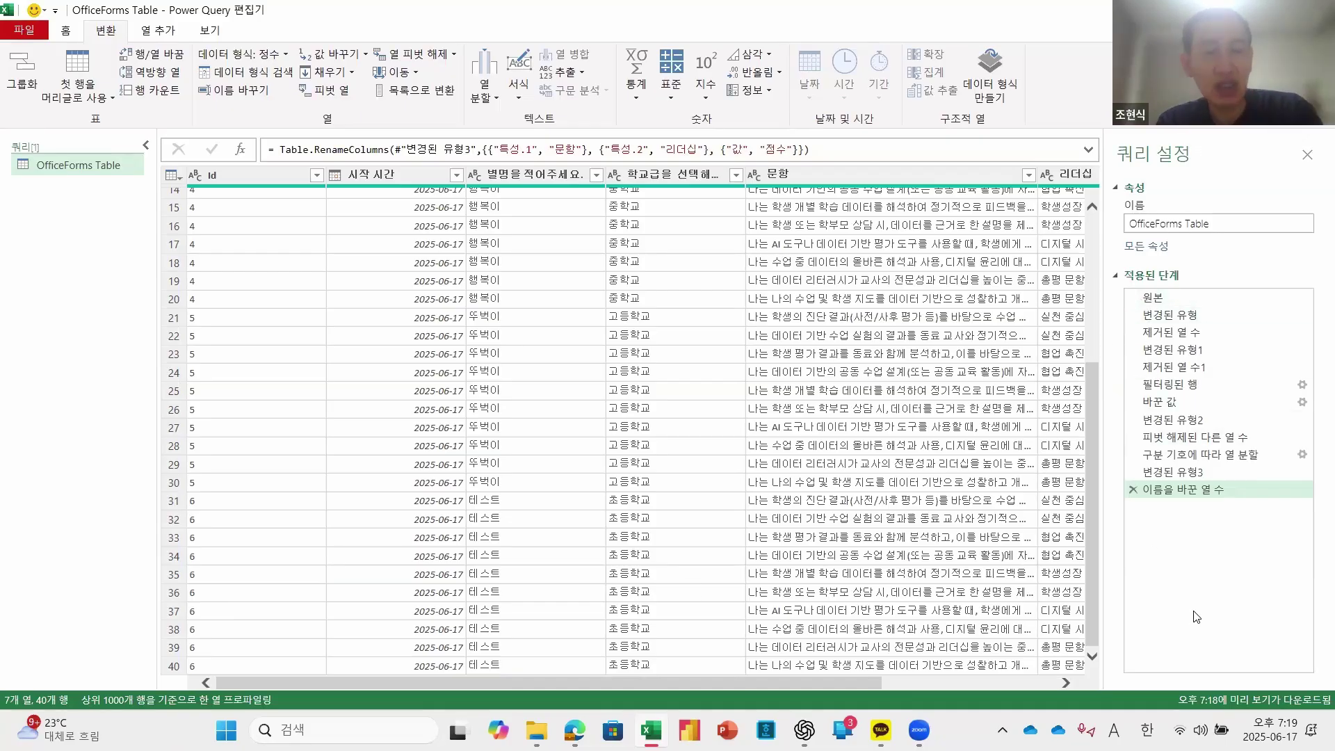
key(ctrl+2)
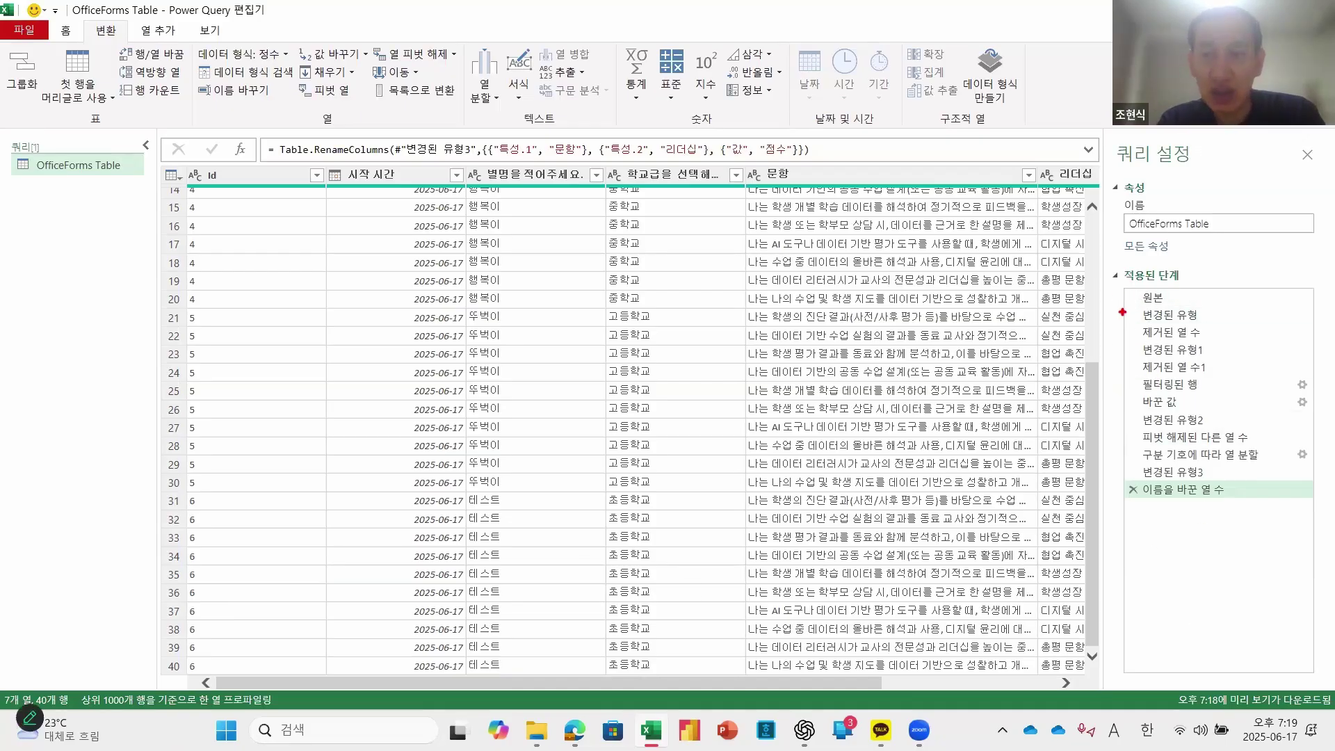
mouse_move(1108, 260)
mouse_down()
mouse_move(1247, 488)
mouse_move(1325, 539)
mouse_move(1329, 514)
mouse_up()
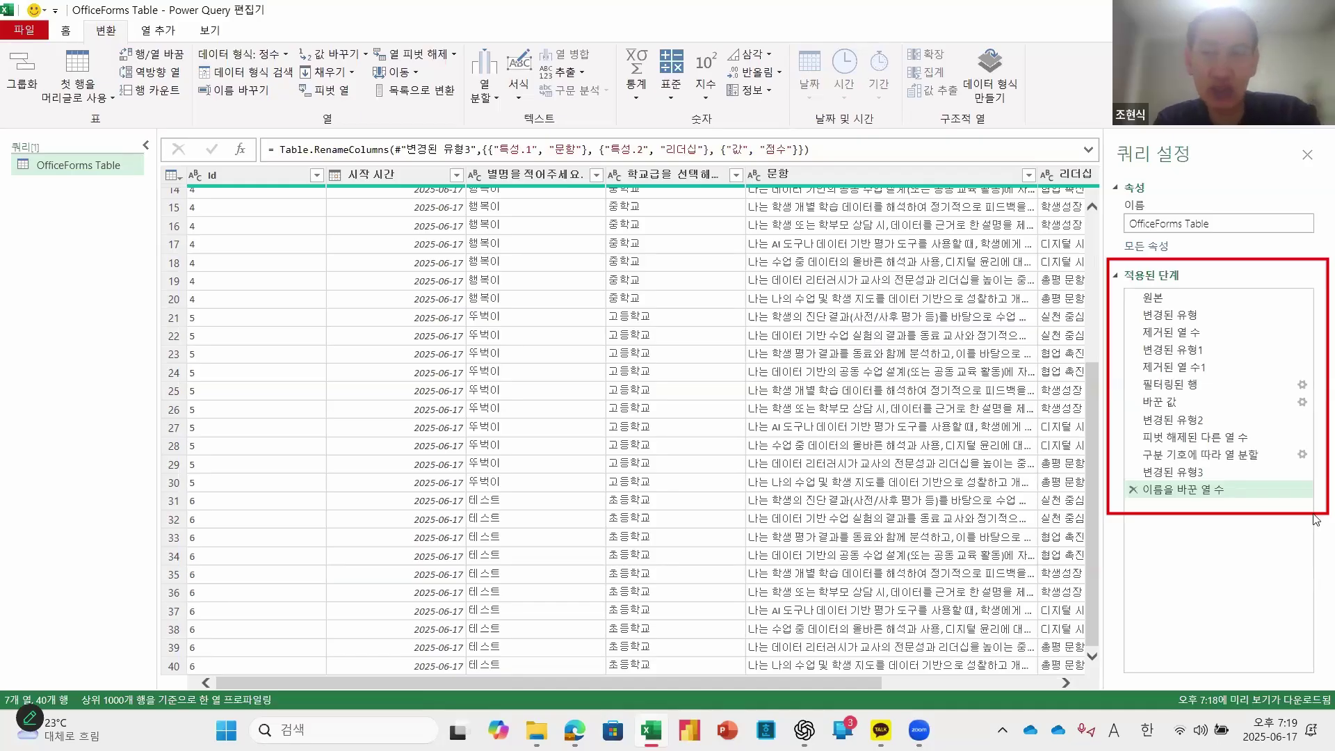
key(Escape)
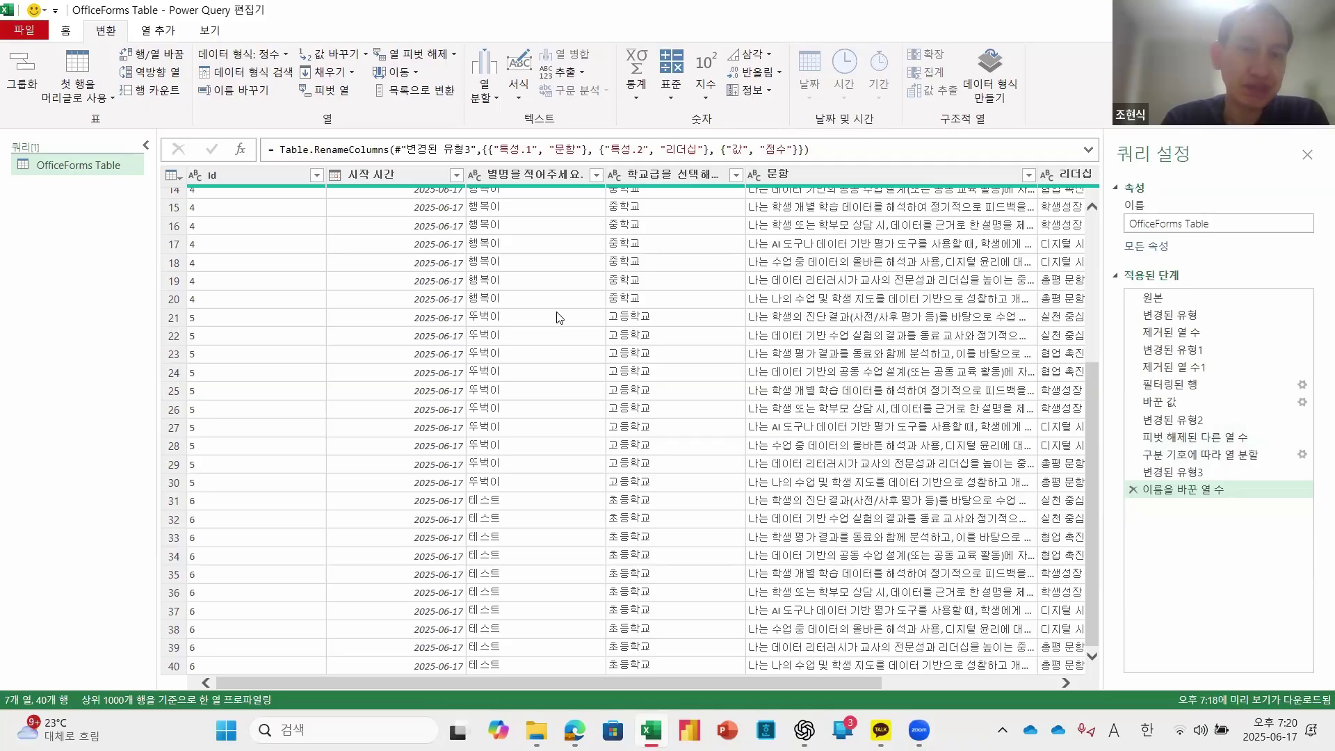
Step: Close the query editor and load the reshaped OfficeForms Table query into the workbook
scroll(560, 318, up, 5)
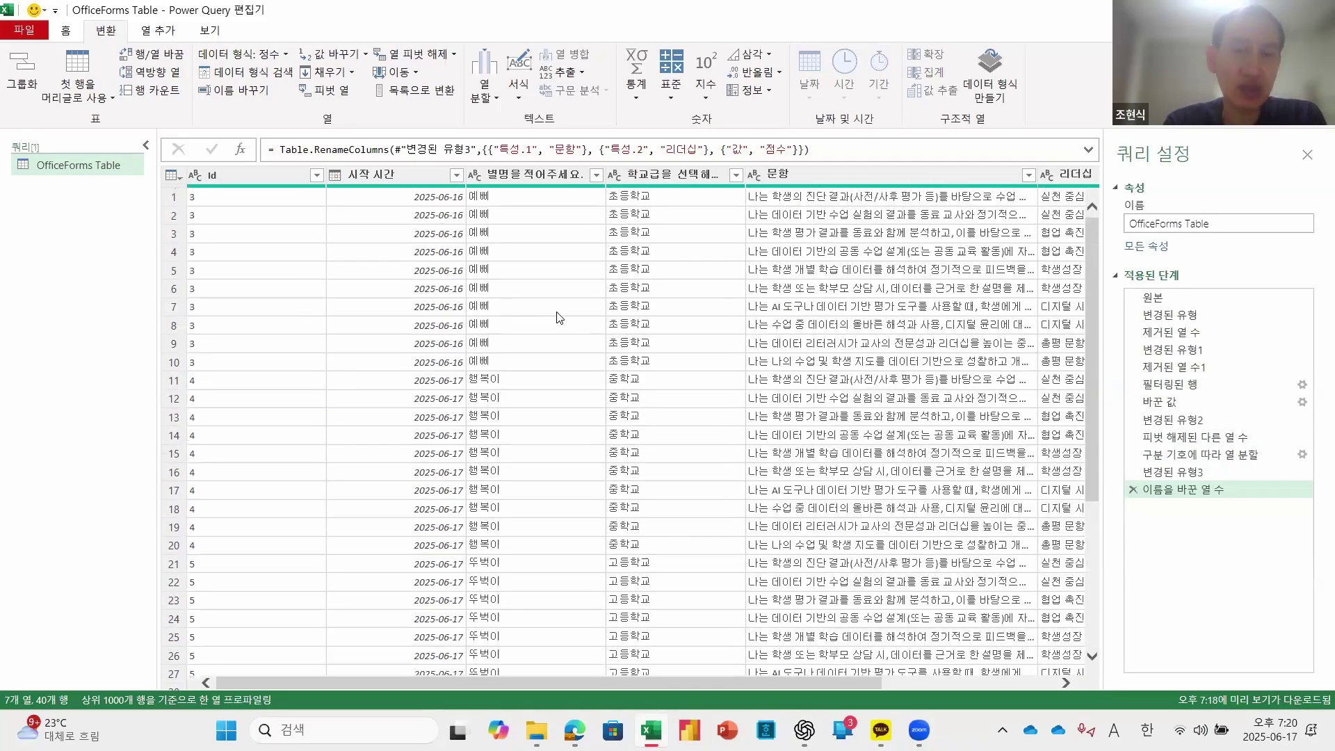
click(62, 31)
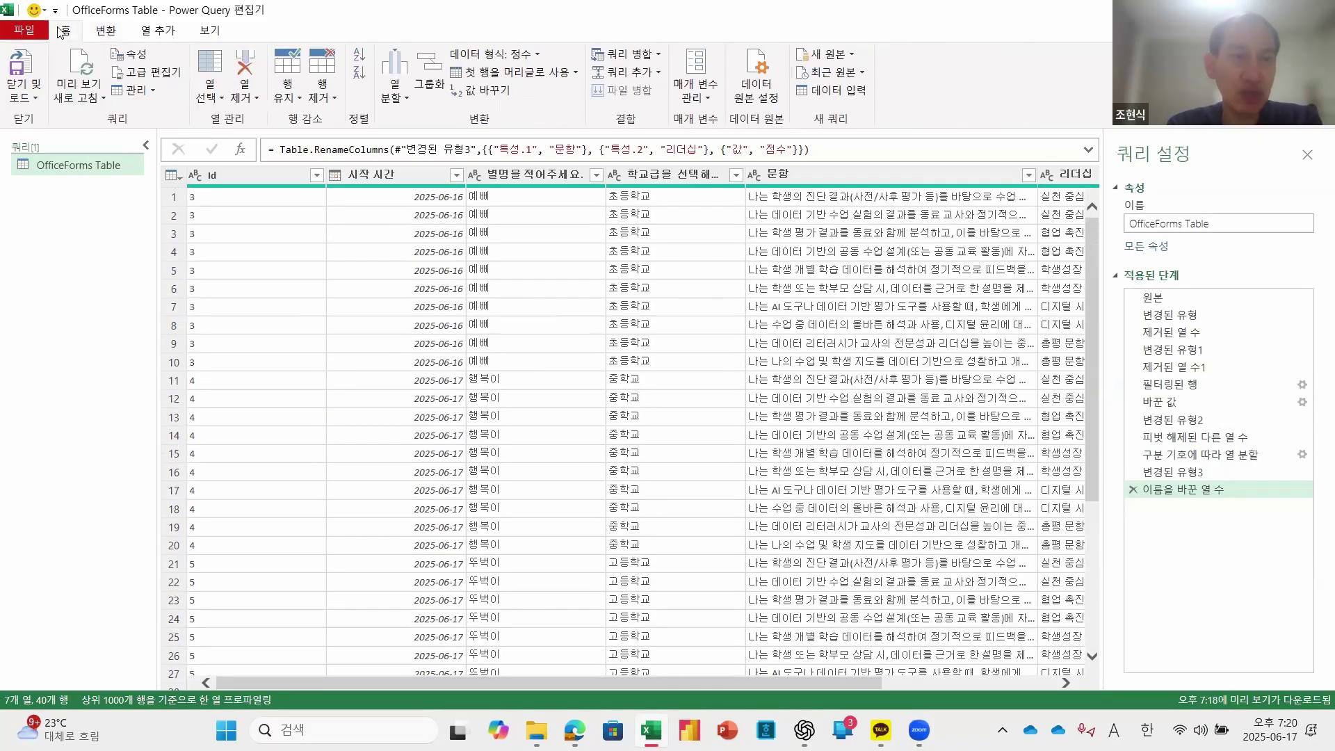
click(16, 68)
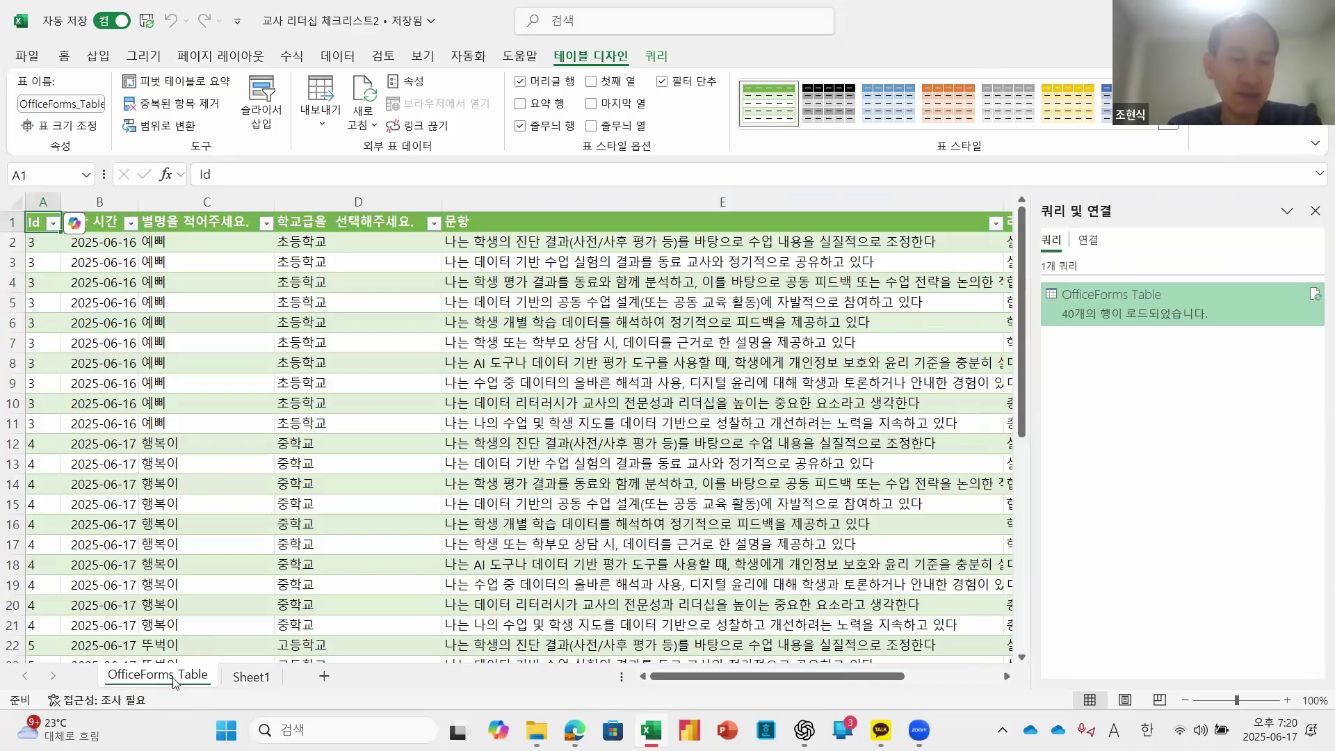
Step: Look through the loaded table's rows and close the queries and connections list beside the sheet
click(245, 484)
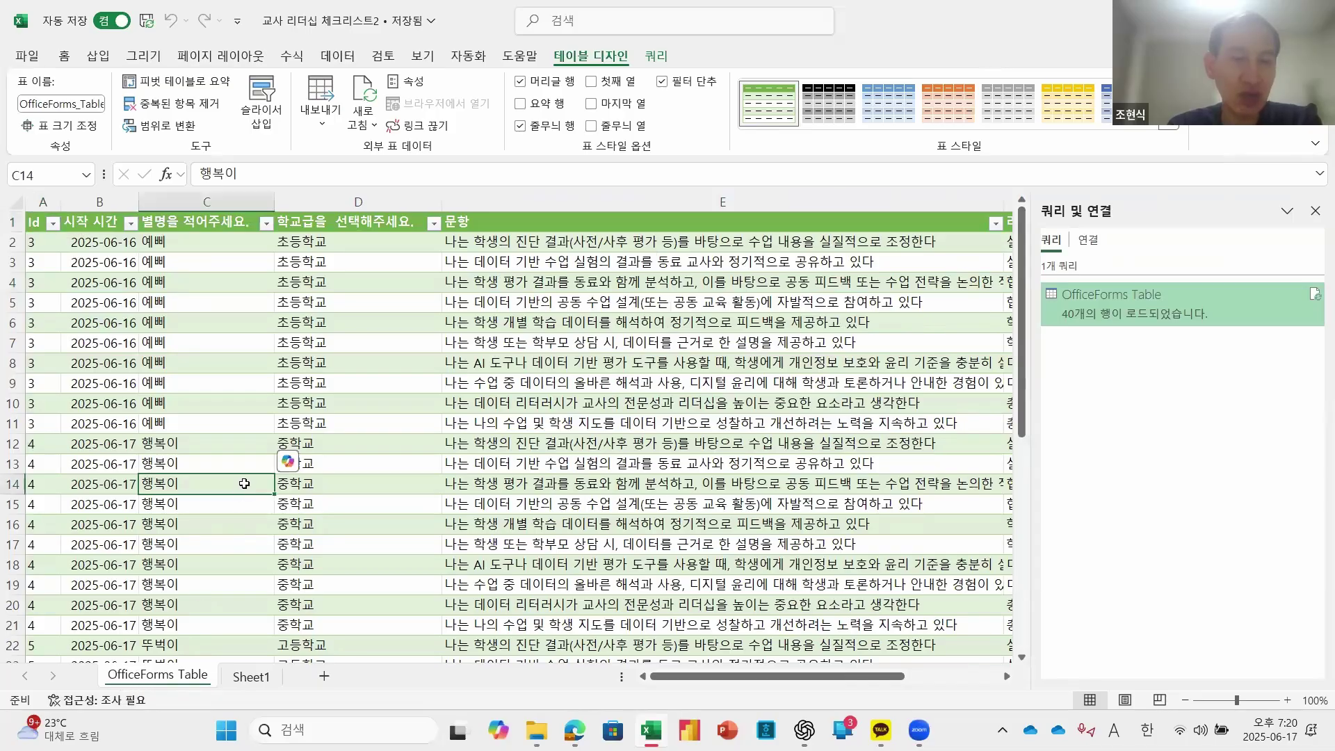
scroll(245, 483, down, 9)
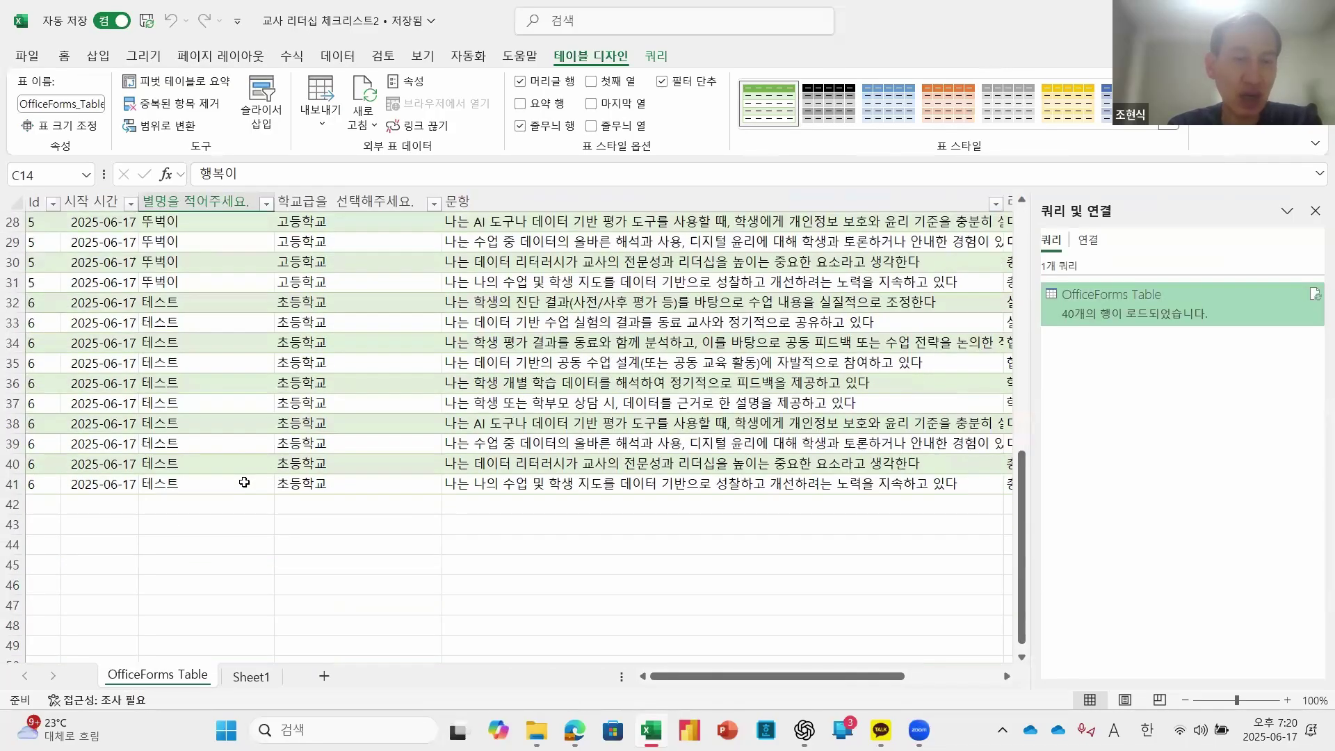
scroll(245, 482, up, 6)
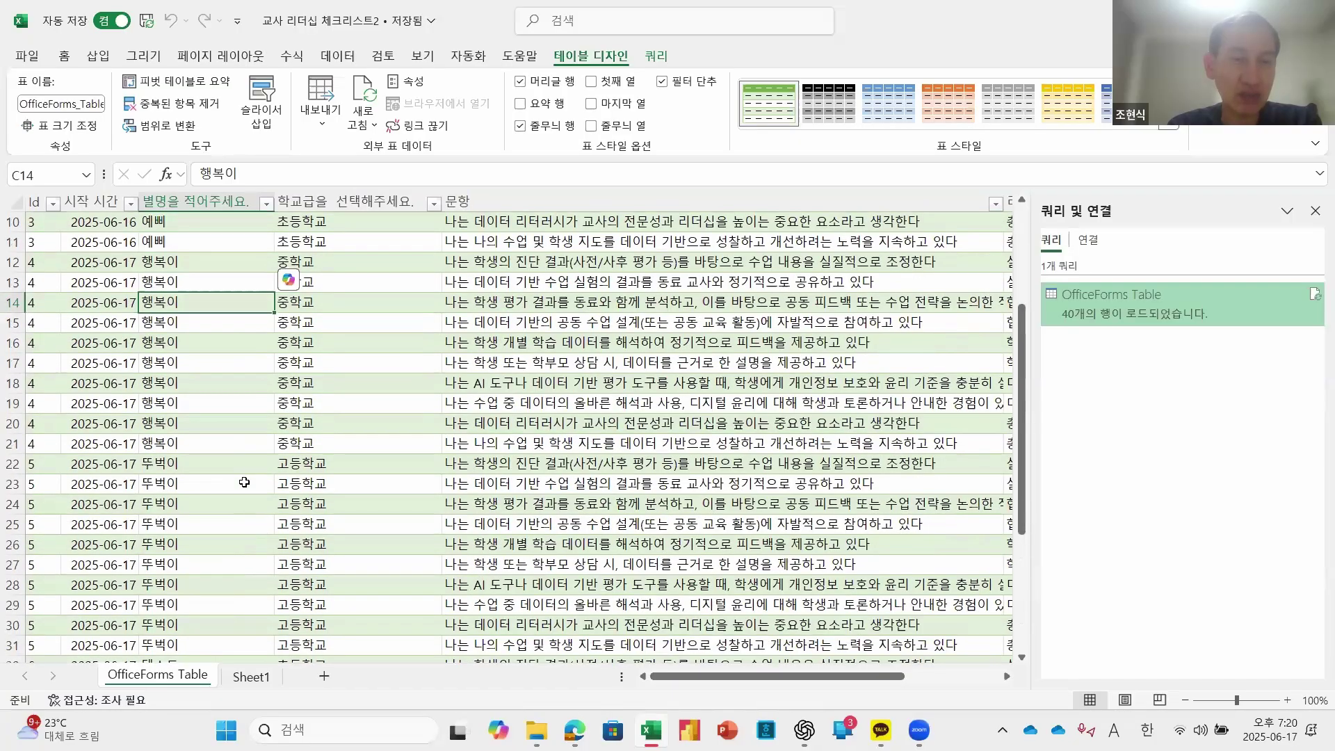
scroll(245, 482, up, 3)
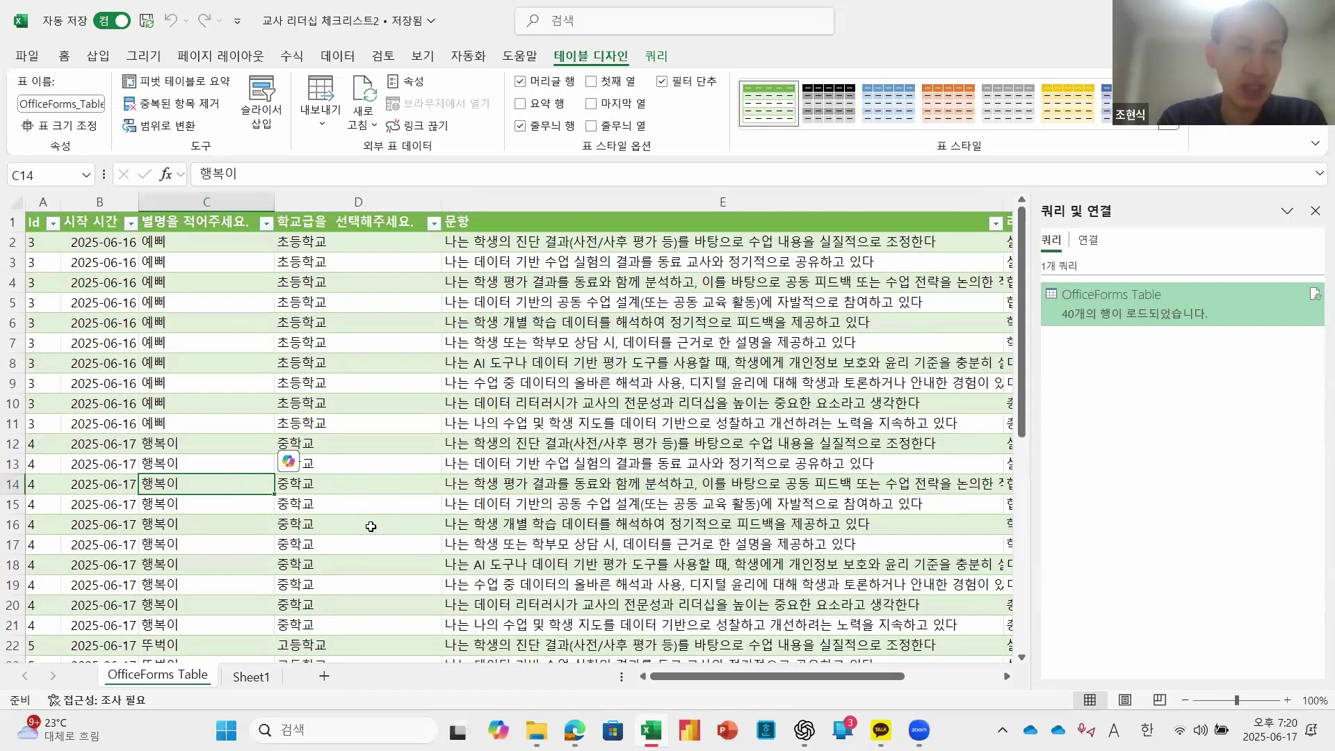
drag(683, 676, 654, 676)
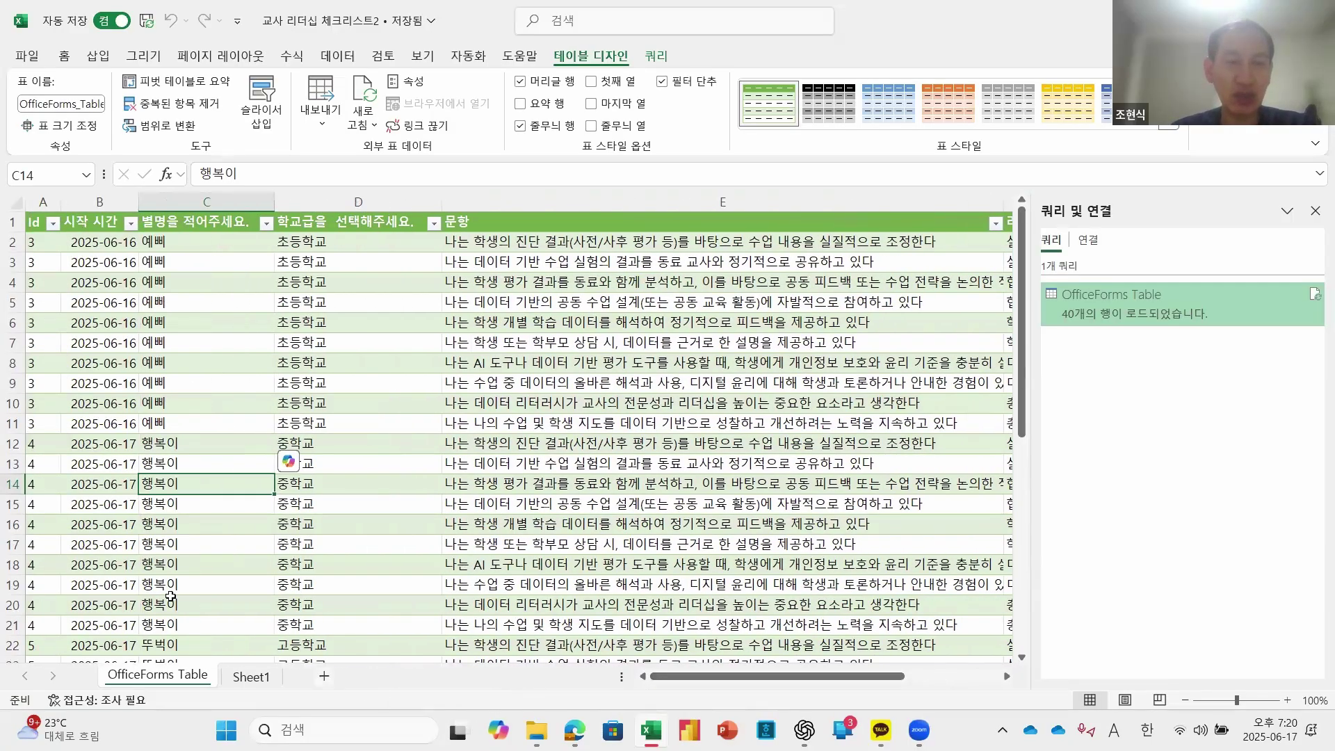
click(724, 362)
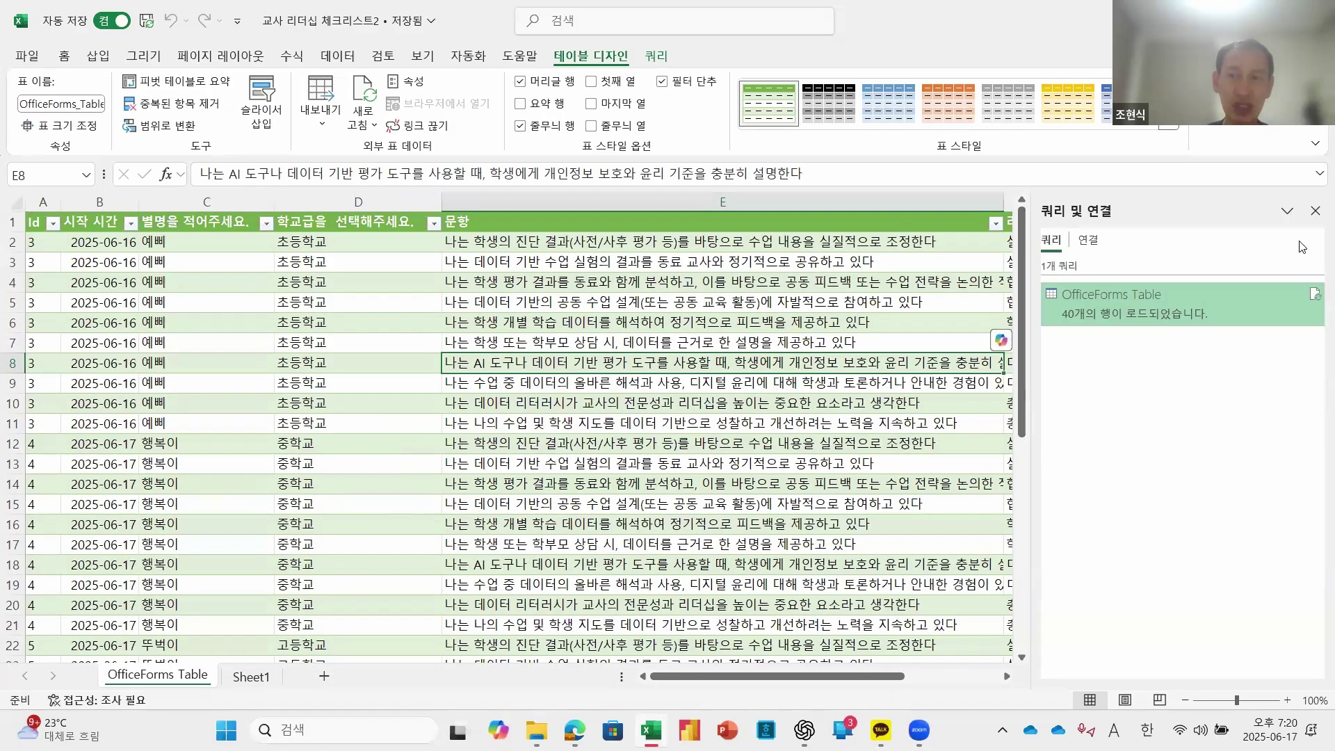
click(1316, 211)
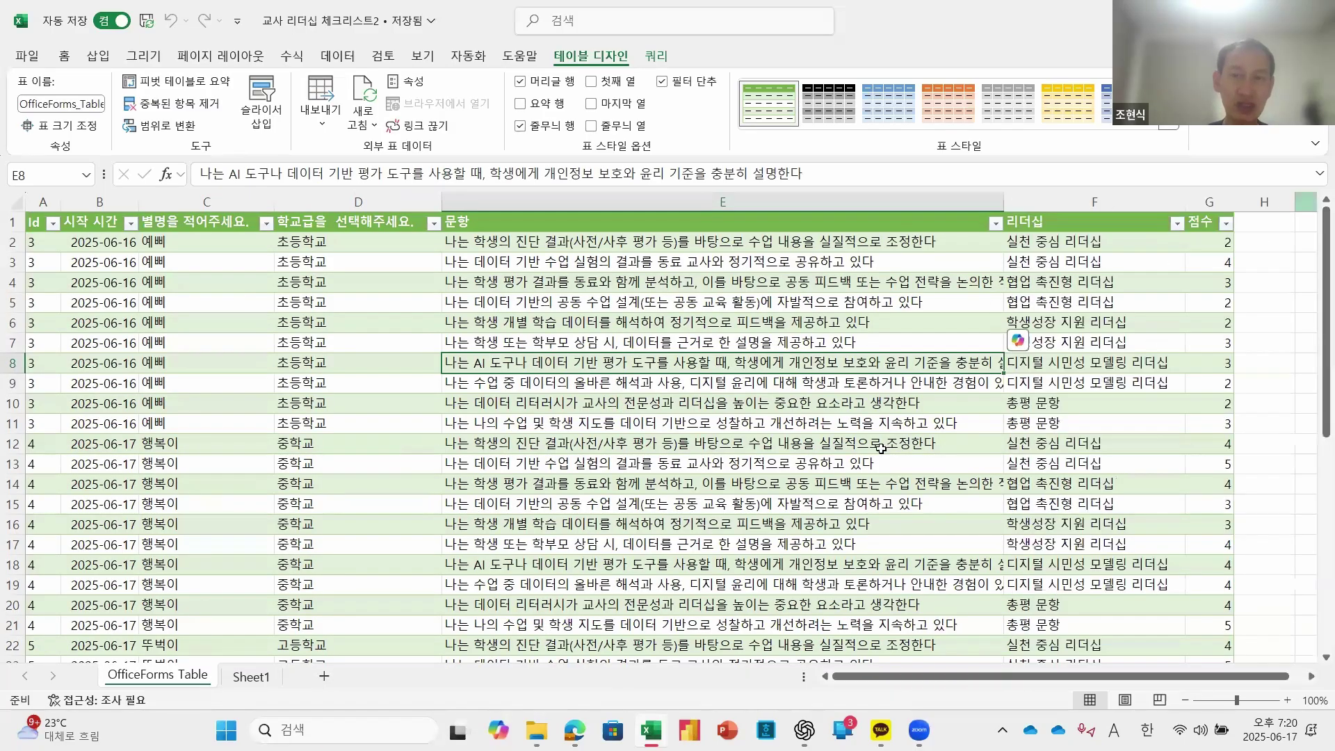
Step: Examine how each respondent's answers are laid out across the rows and columns of the loaded table
click(603, 507)
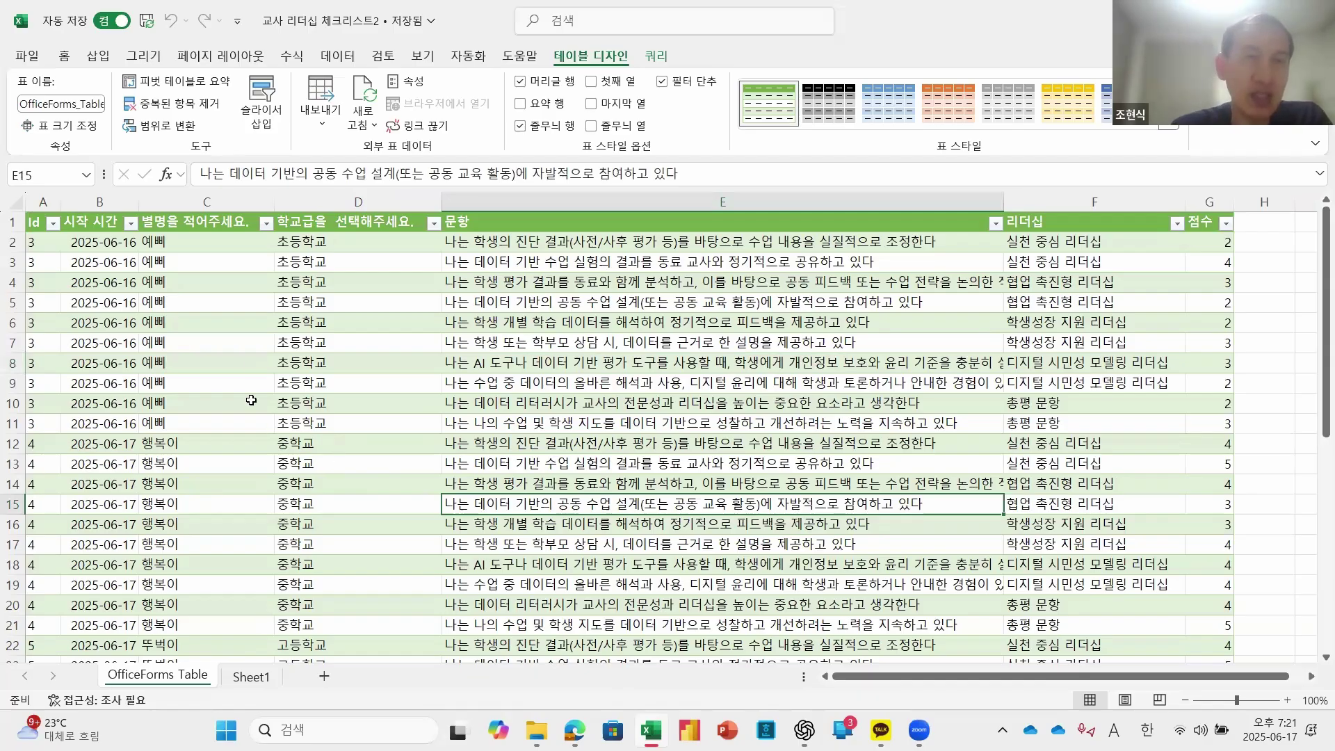
scroll(146, 320, down, 4)
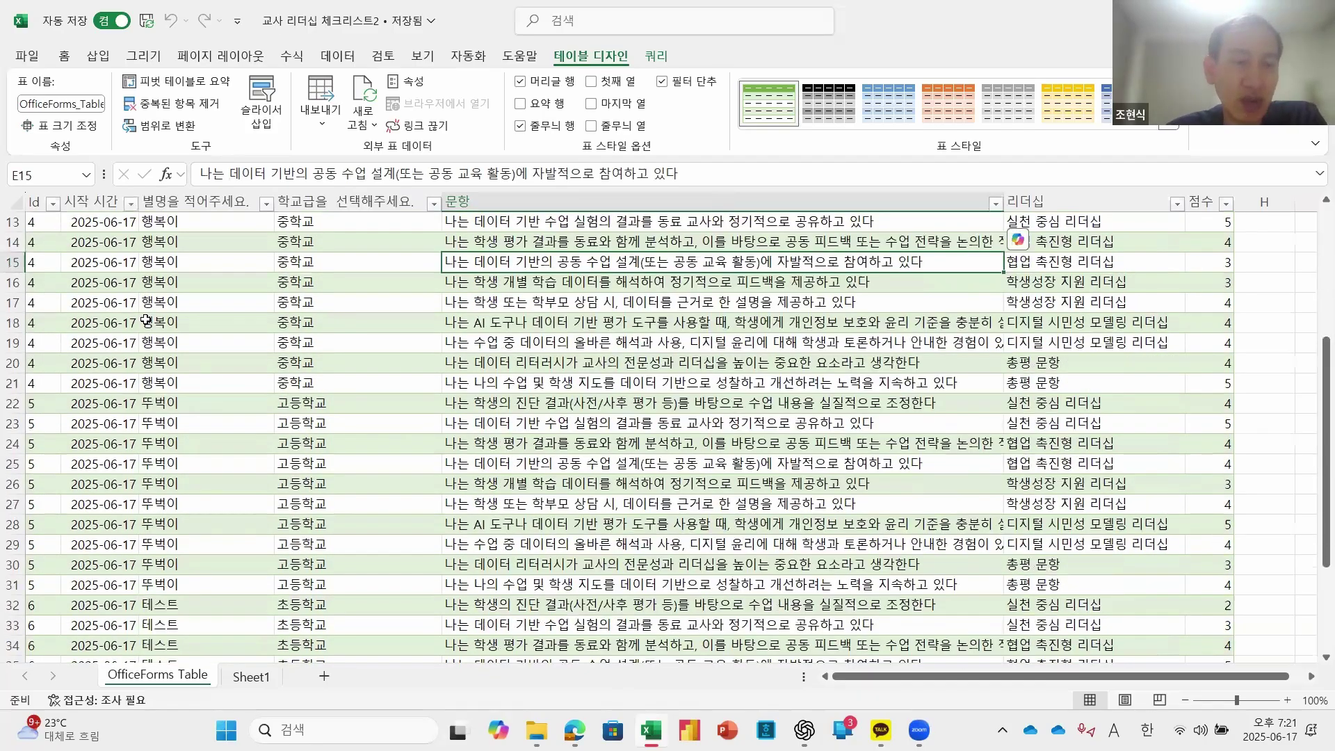
scroll(146, 320, down, 3)
scroll(110, 213, up, 7)
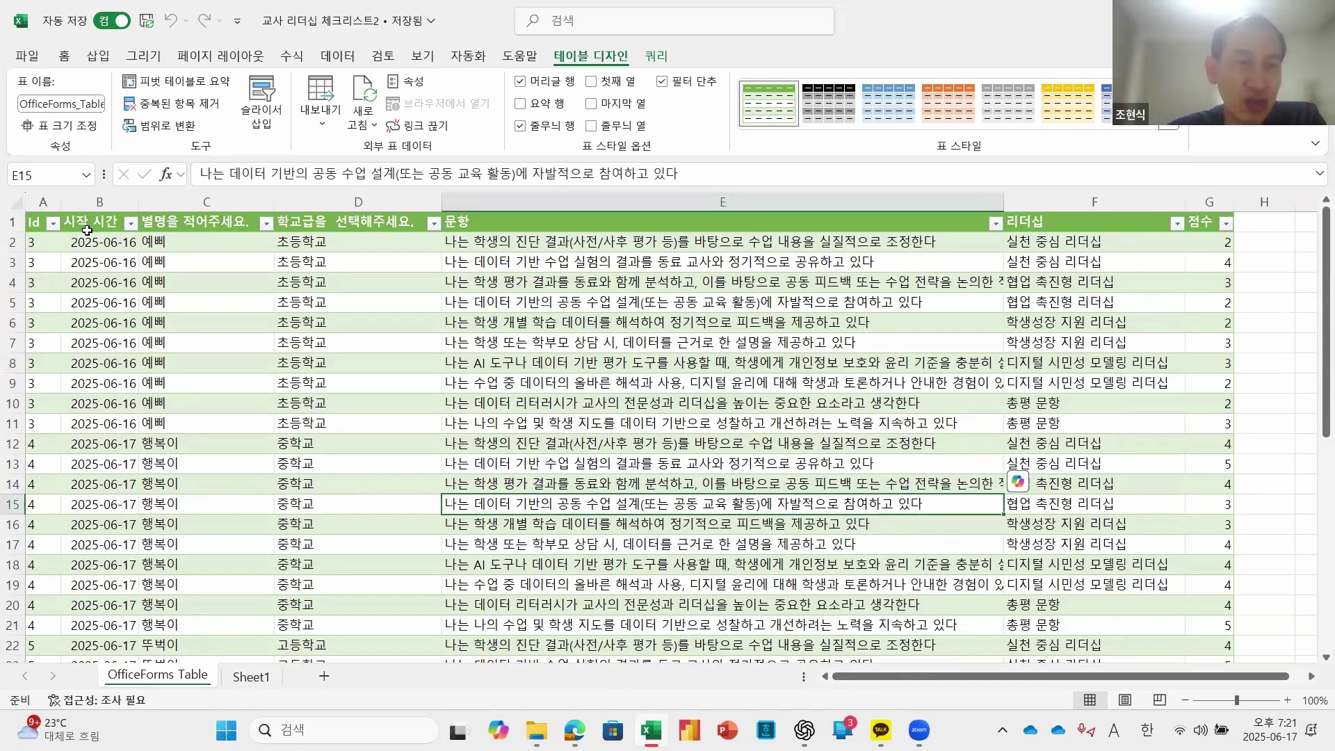
click(87, 230)
click(216, 285)
click(323, 326)
click(455, 365)
click(504, 309)
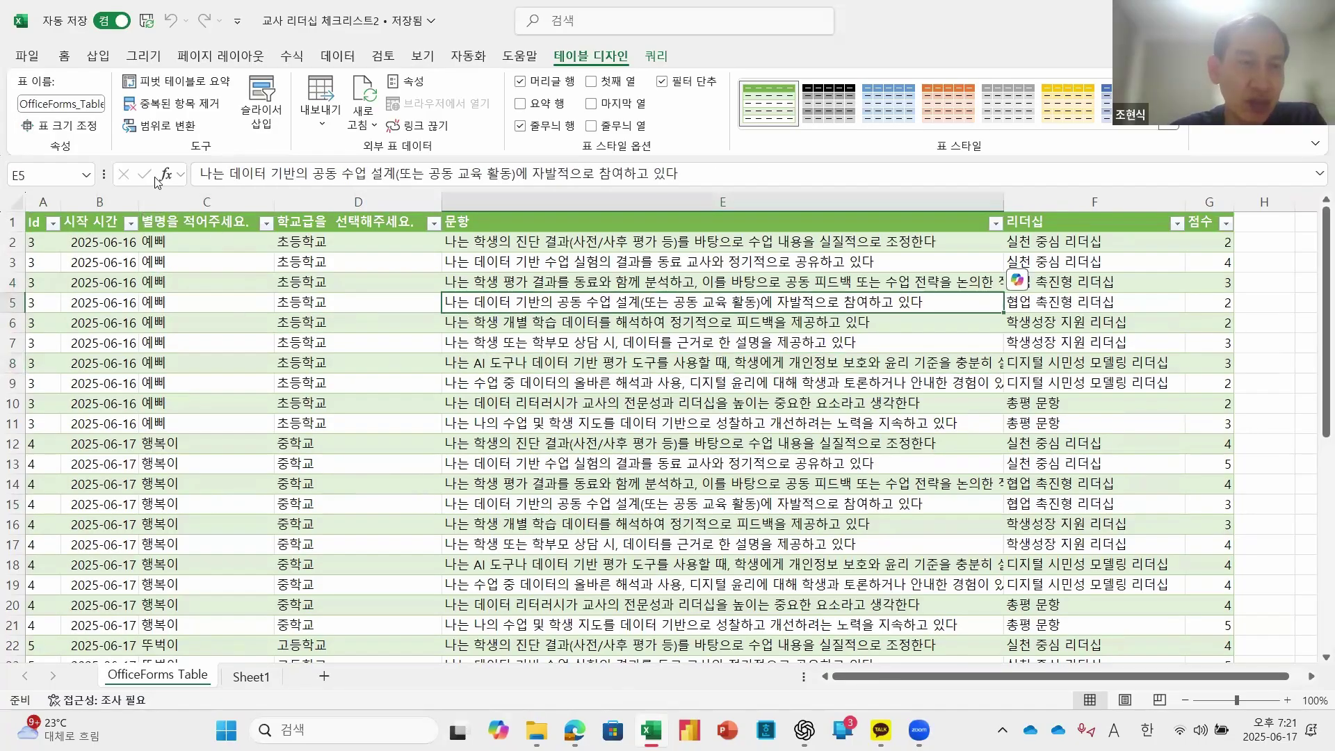
Step: Check the name assigned to the loaded table
click(54, 103)
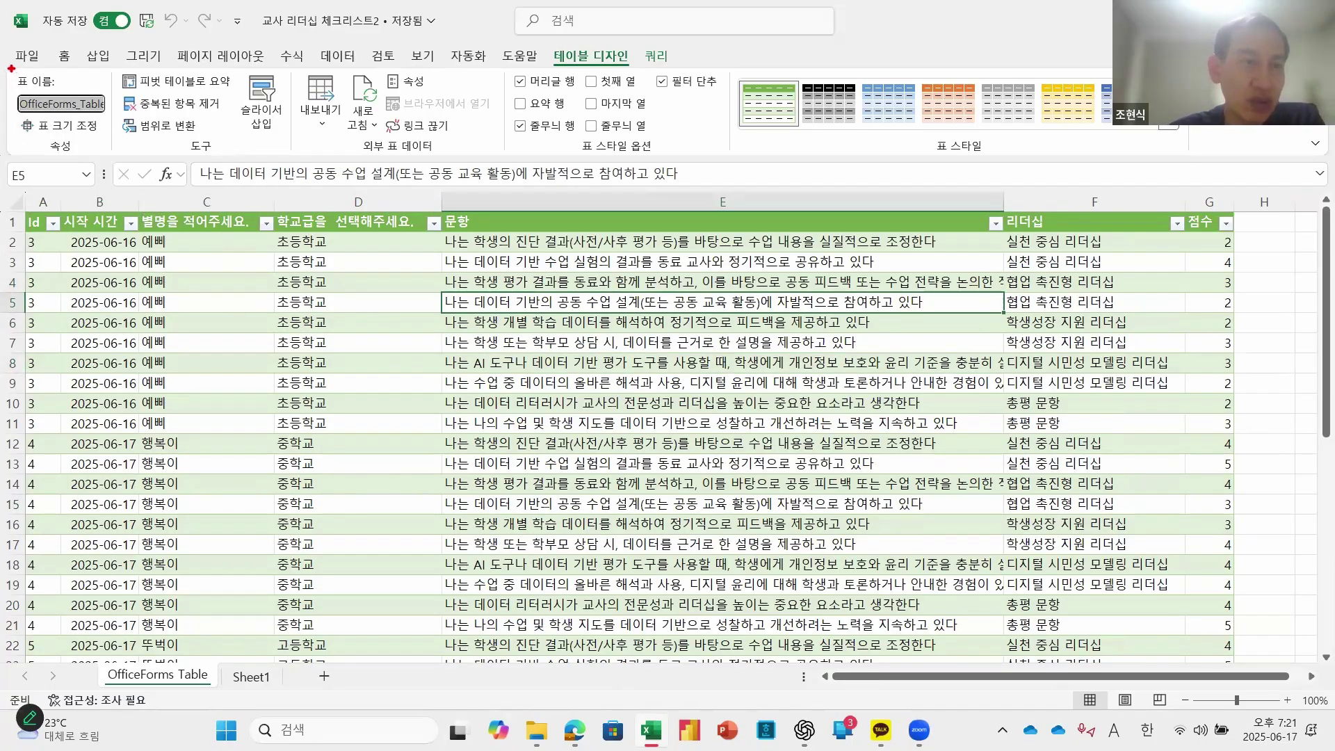
mouse_move(9, 68)
mouse_down()
mouse_move(83, 117)
mouse_move(116, 118)
mouse_up()
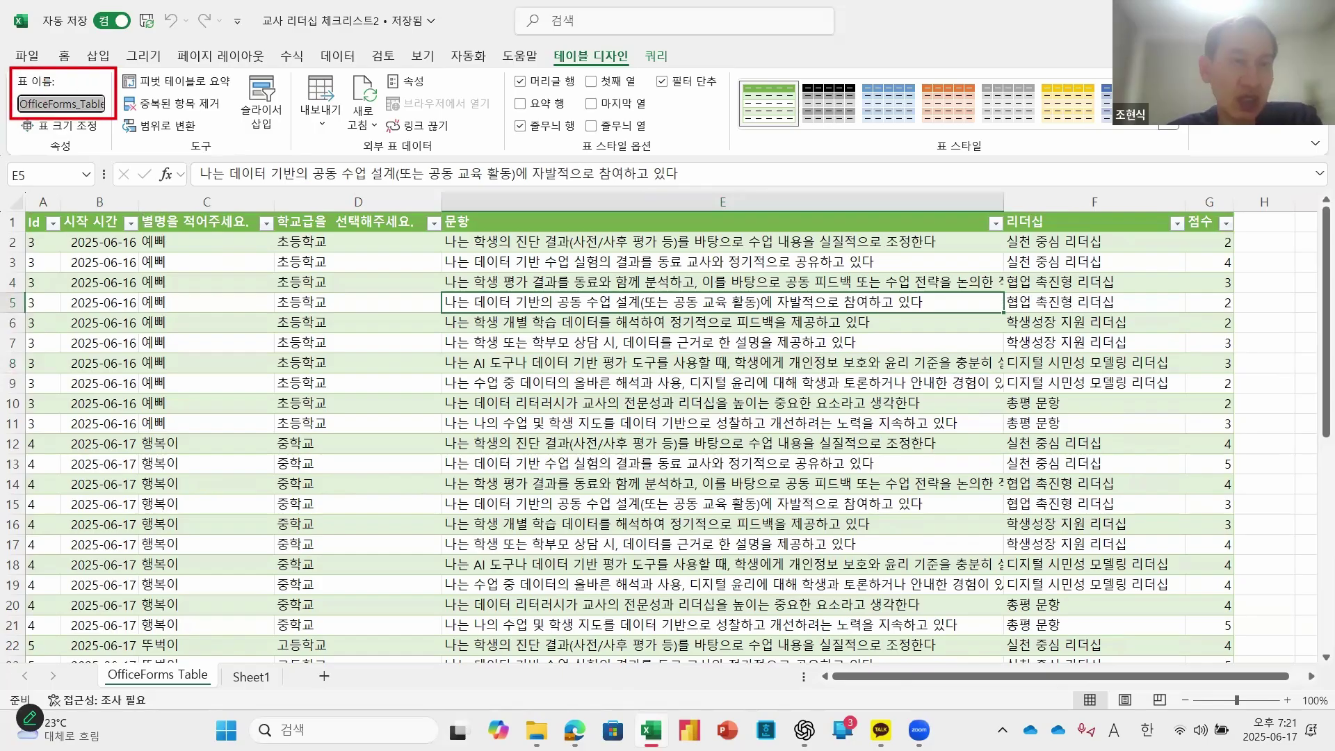
key(Escape)
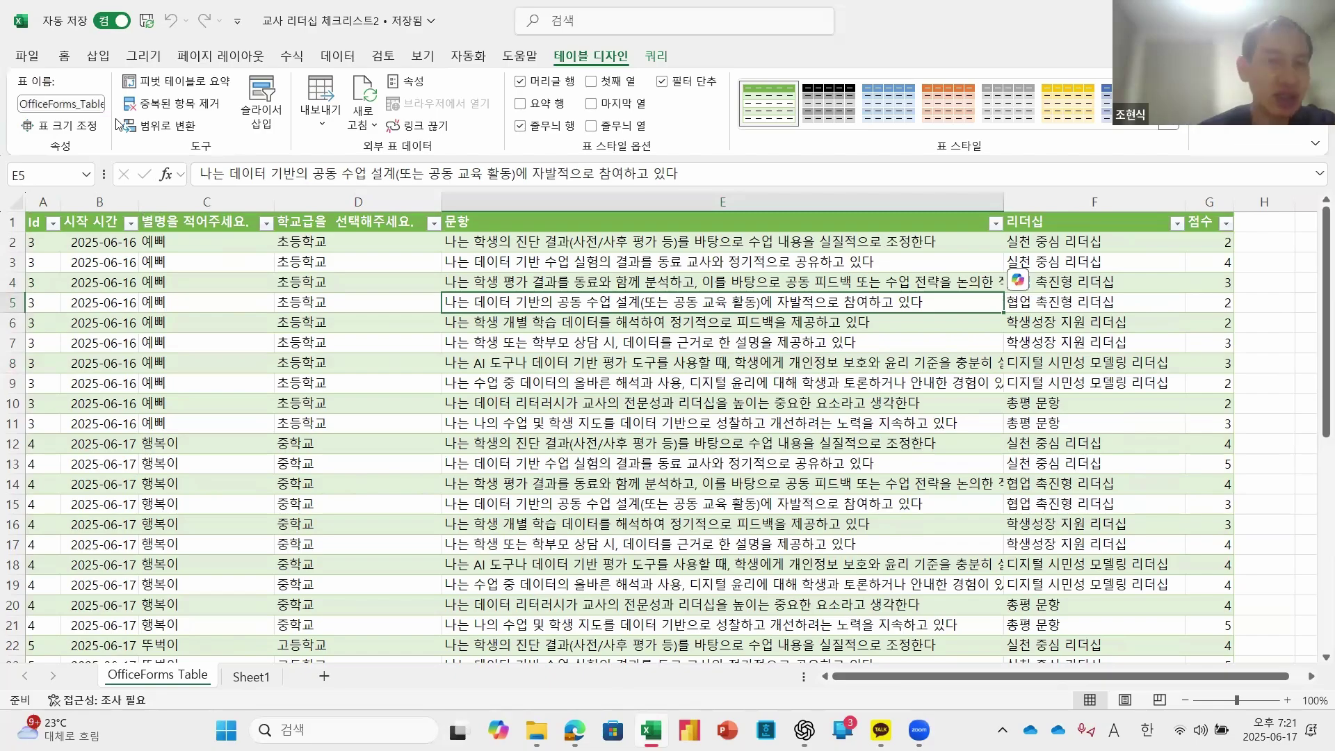
Step: Insert a pivot table based on OfficeForms_Table in a new worksheet
click(104, 57)
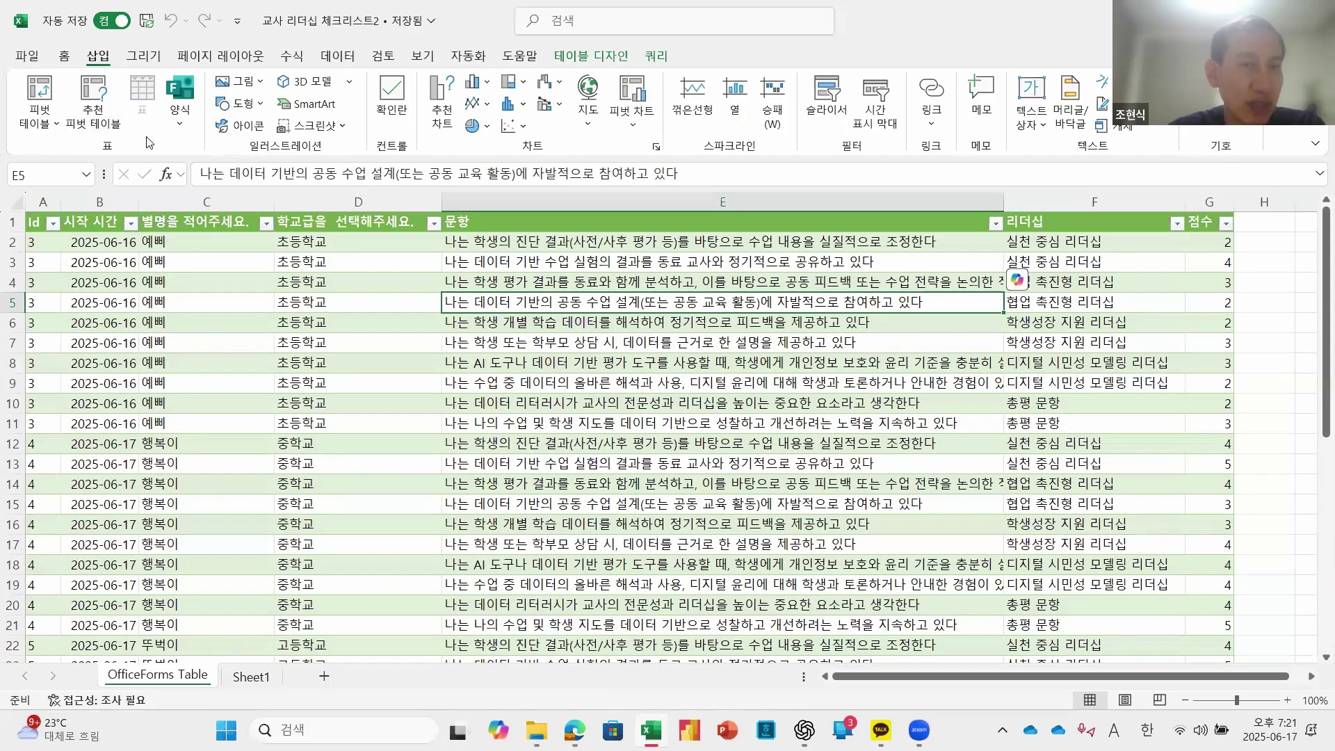
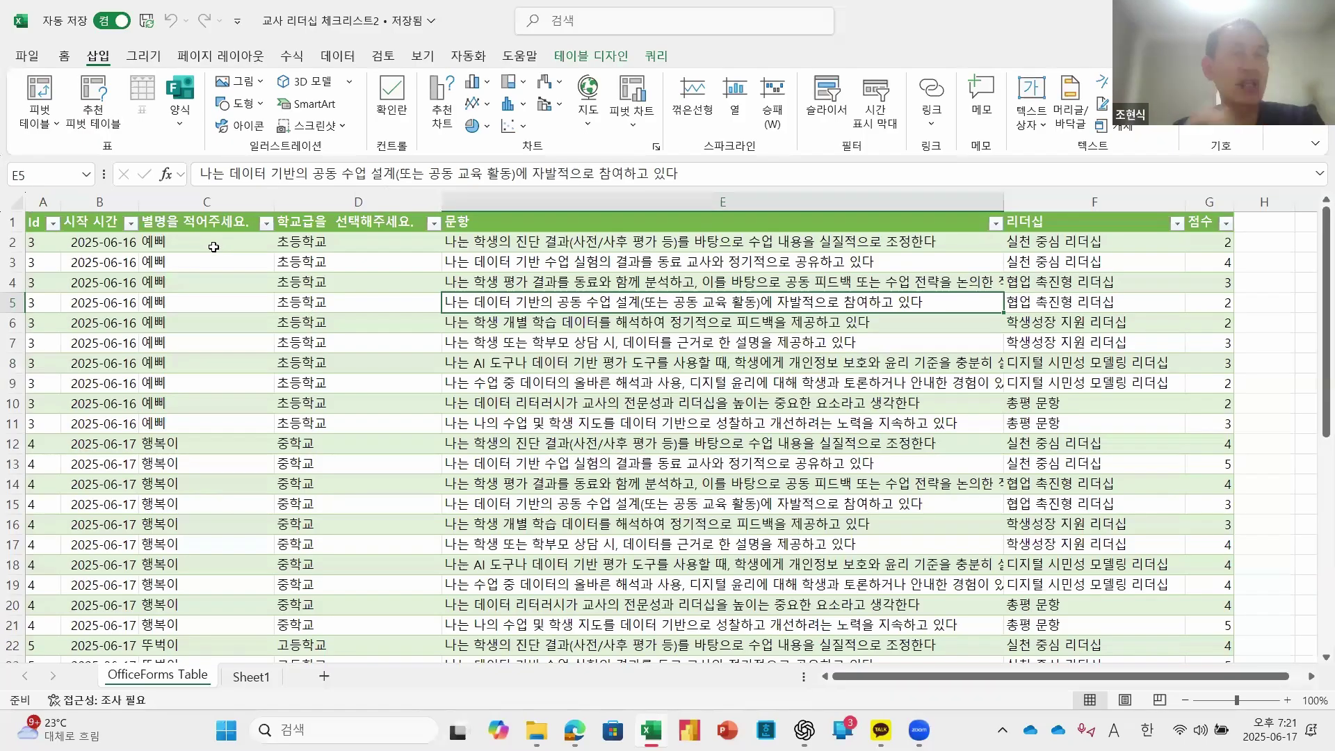
click(38, 97)
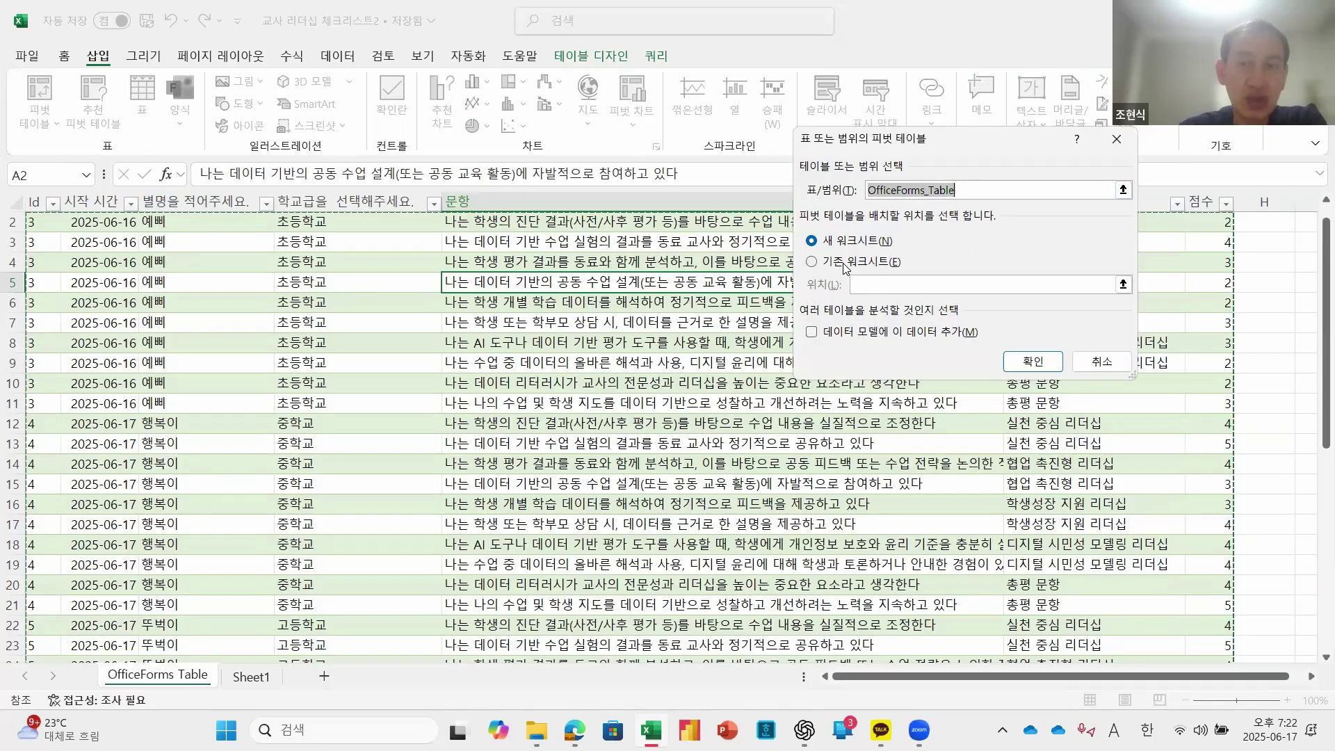
click(1033, 361)
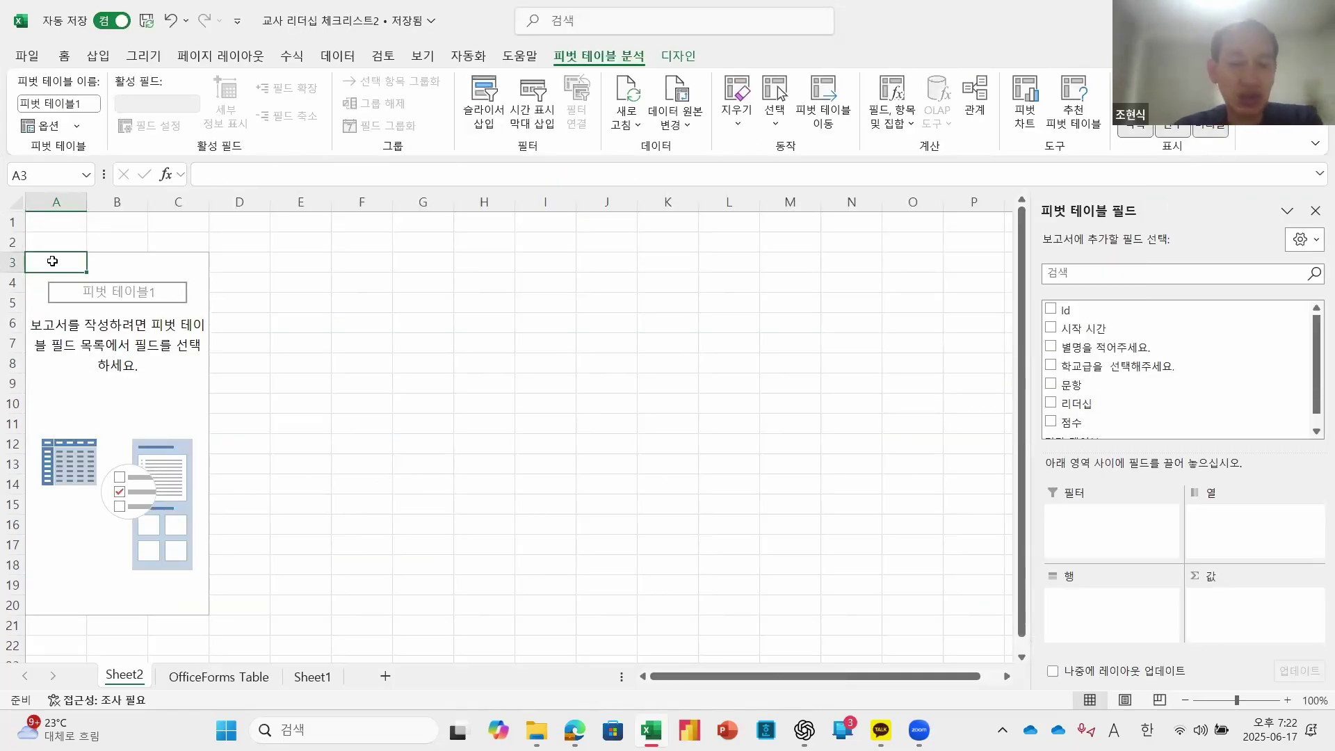
Step: Copy the empty pivot table in A3:C20 and paste the copy at cell Z3 of the same sheet
key(ctrl+c)
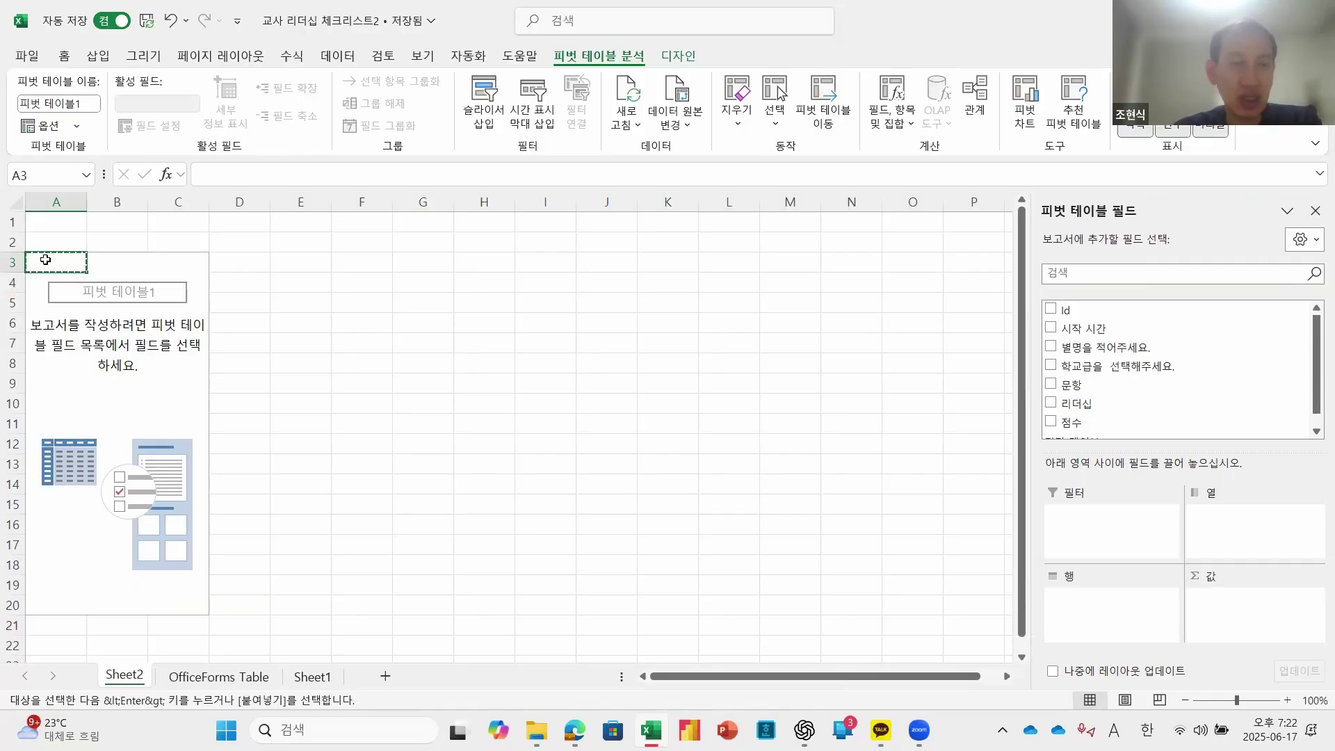
drag(47, 261, 189, 609)
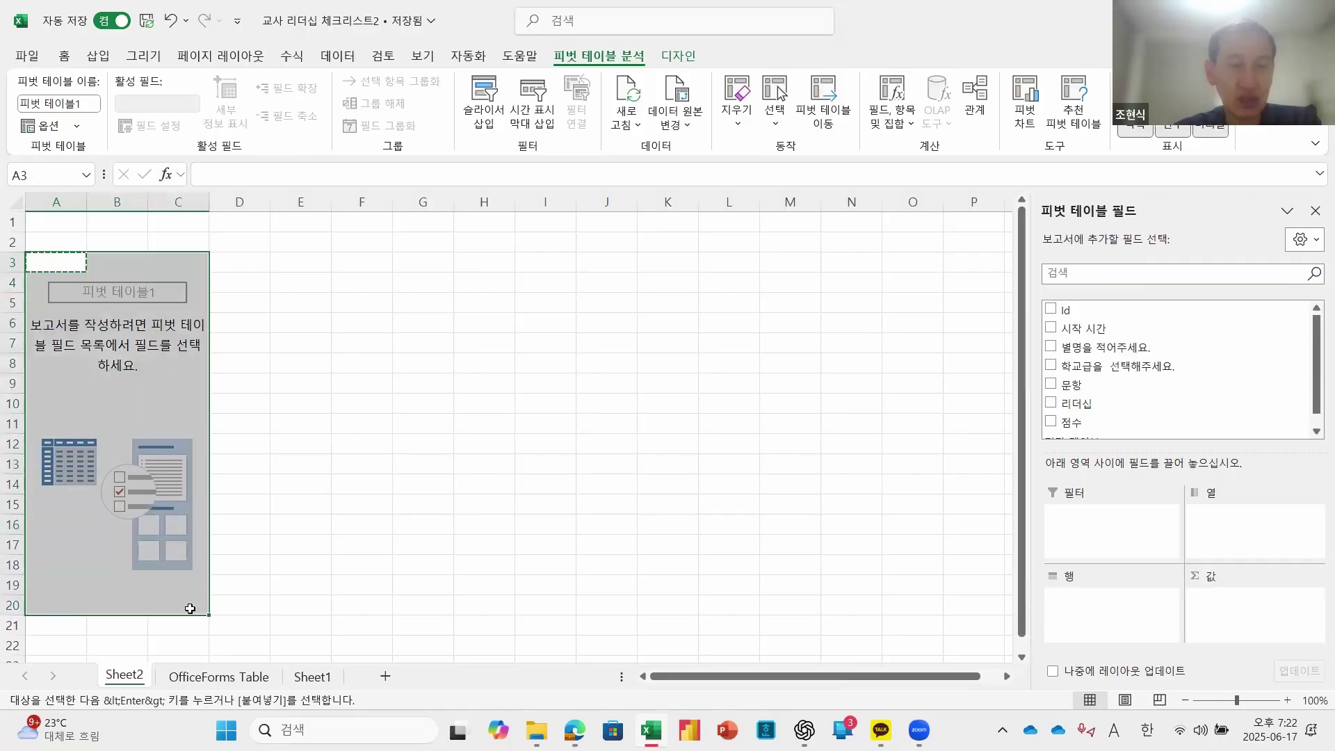
key(ctrl+c)
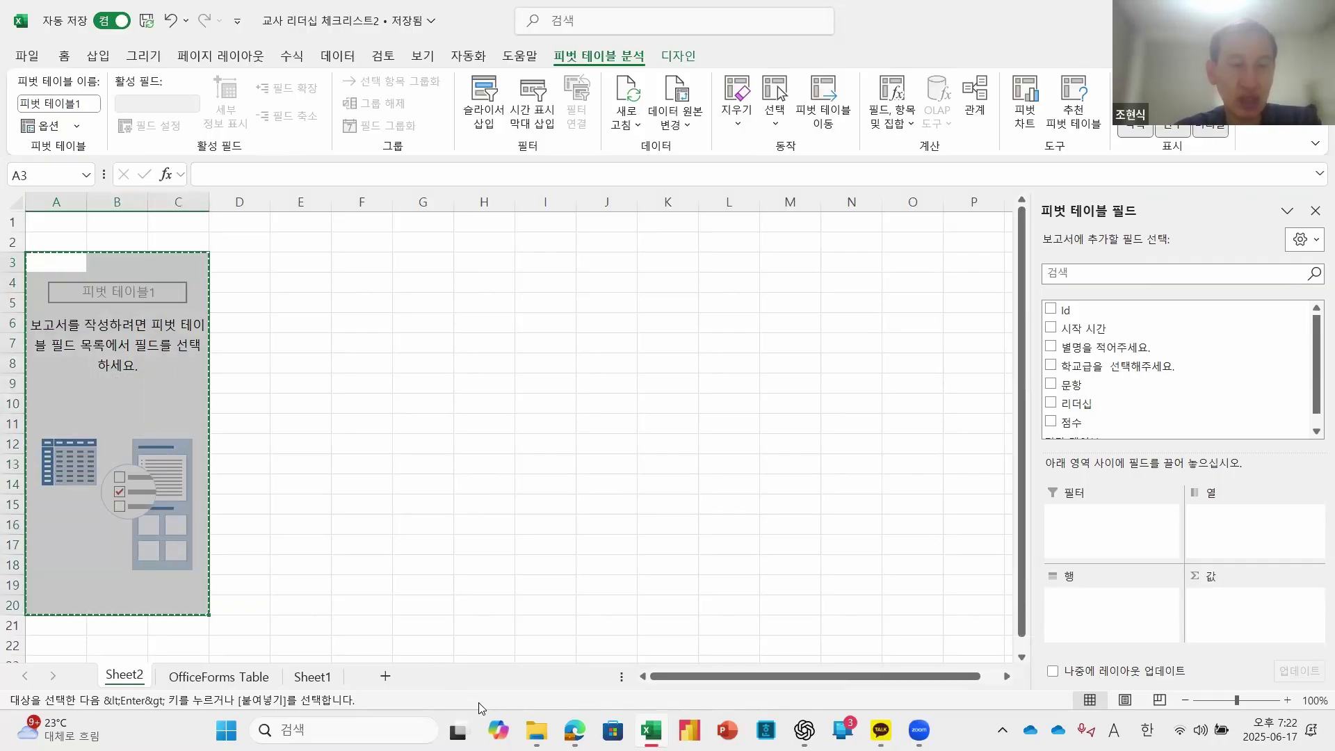
click(1008, 676)
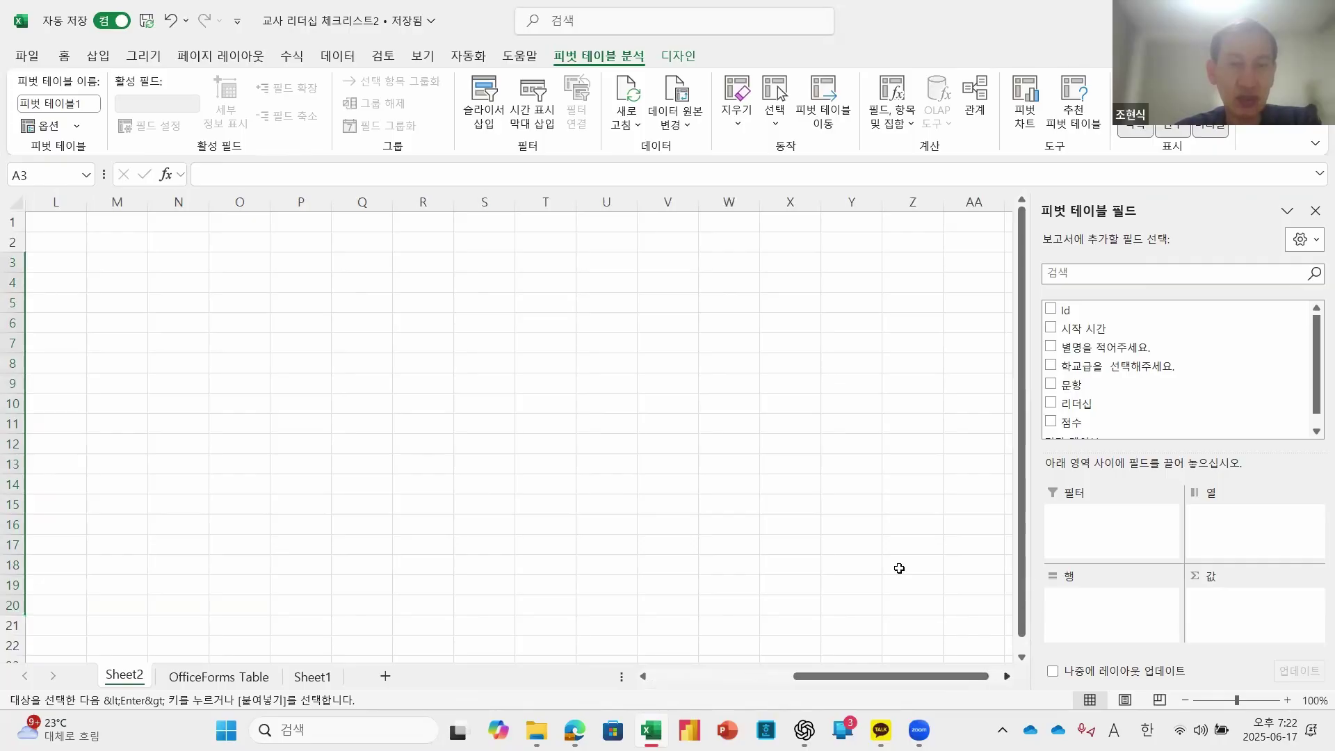
click(840, 243)
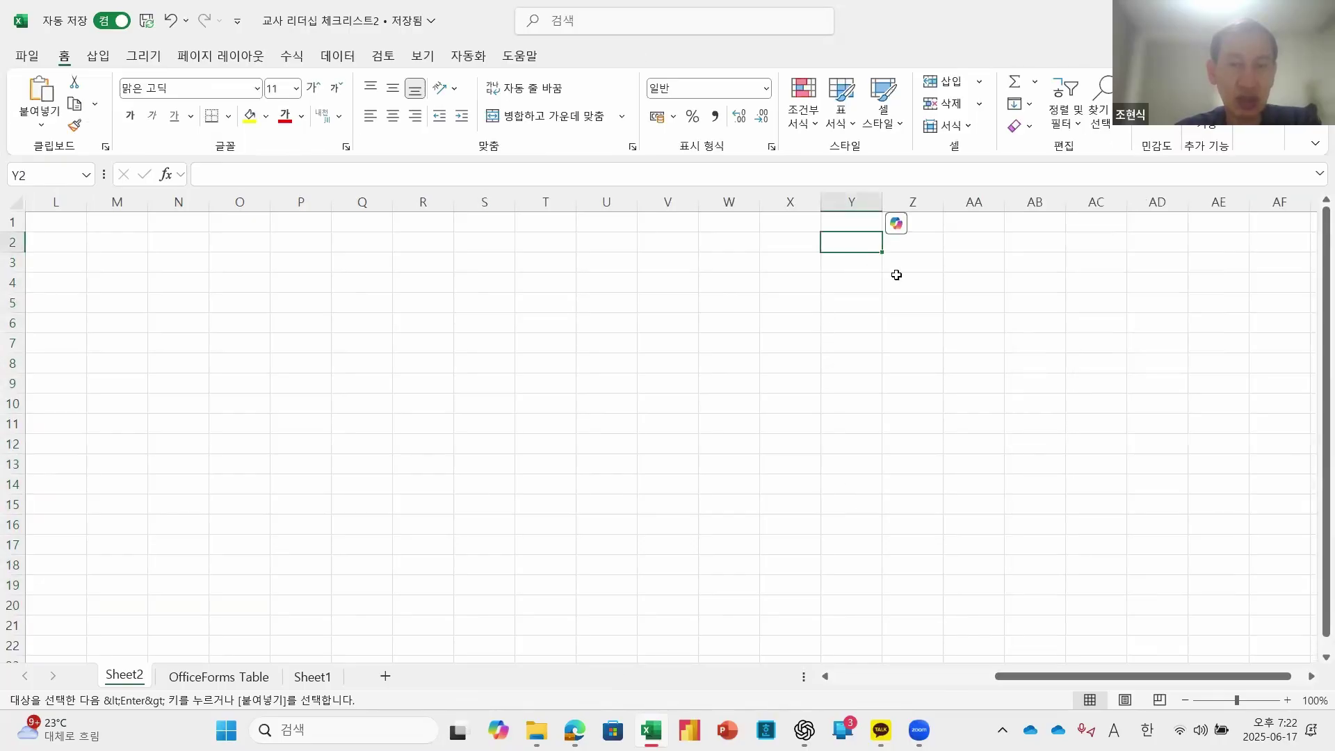
click(904, 263)
key(ctrl+v)
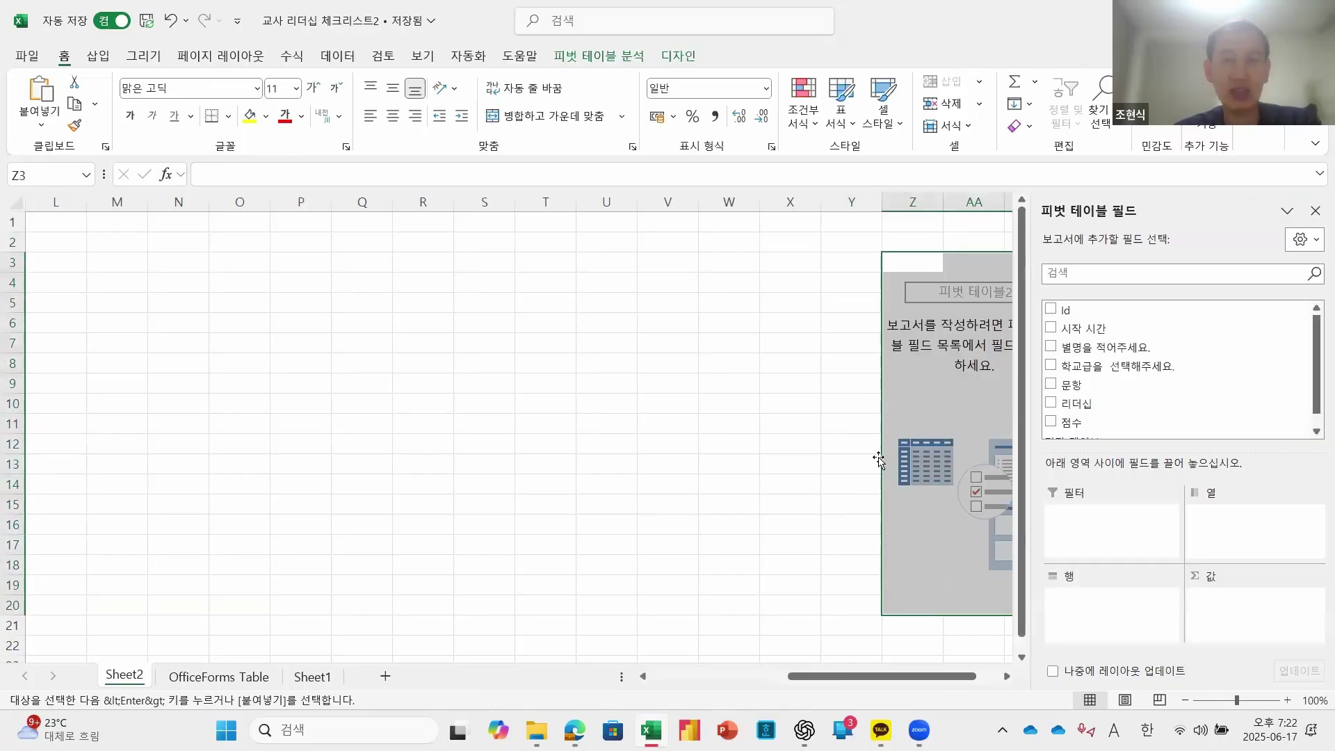
scroll(1010, 678, right, 7)
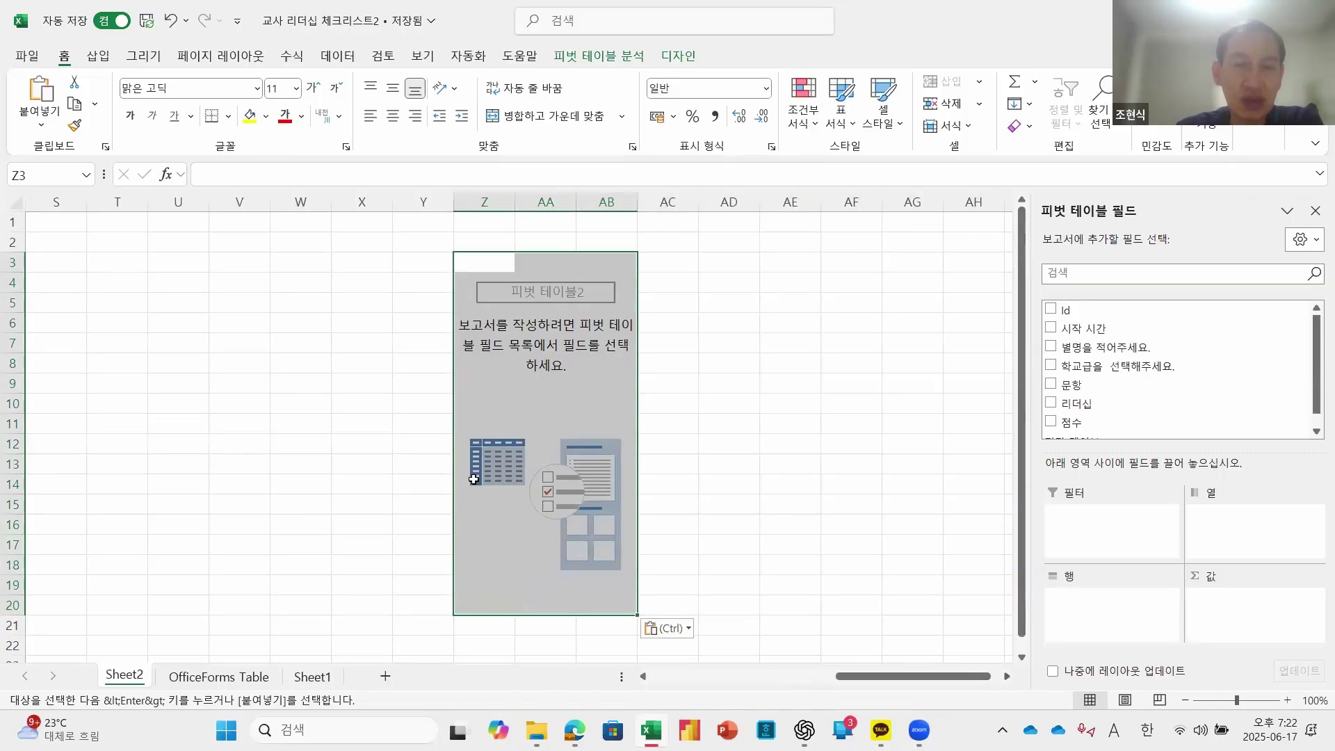
Step: Build the copied pivot table with 리더십 as the row field and 점수 as the value field
click(501, 387)
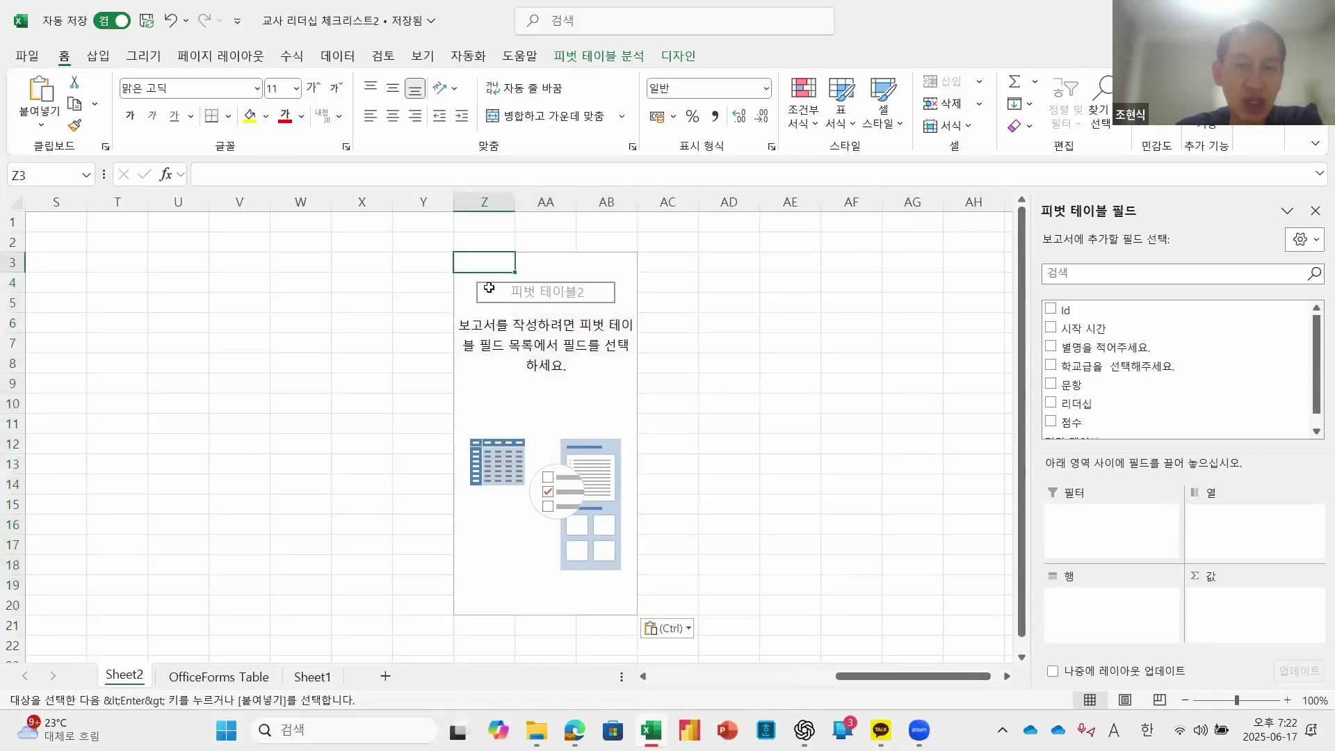
click(486, 340)
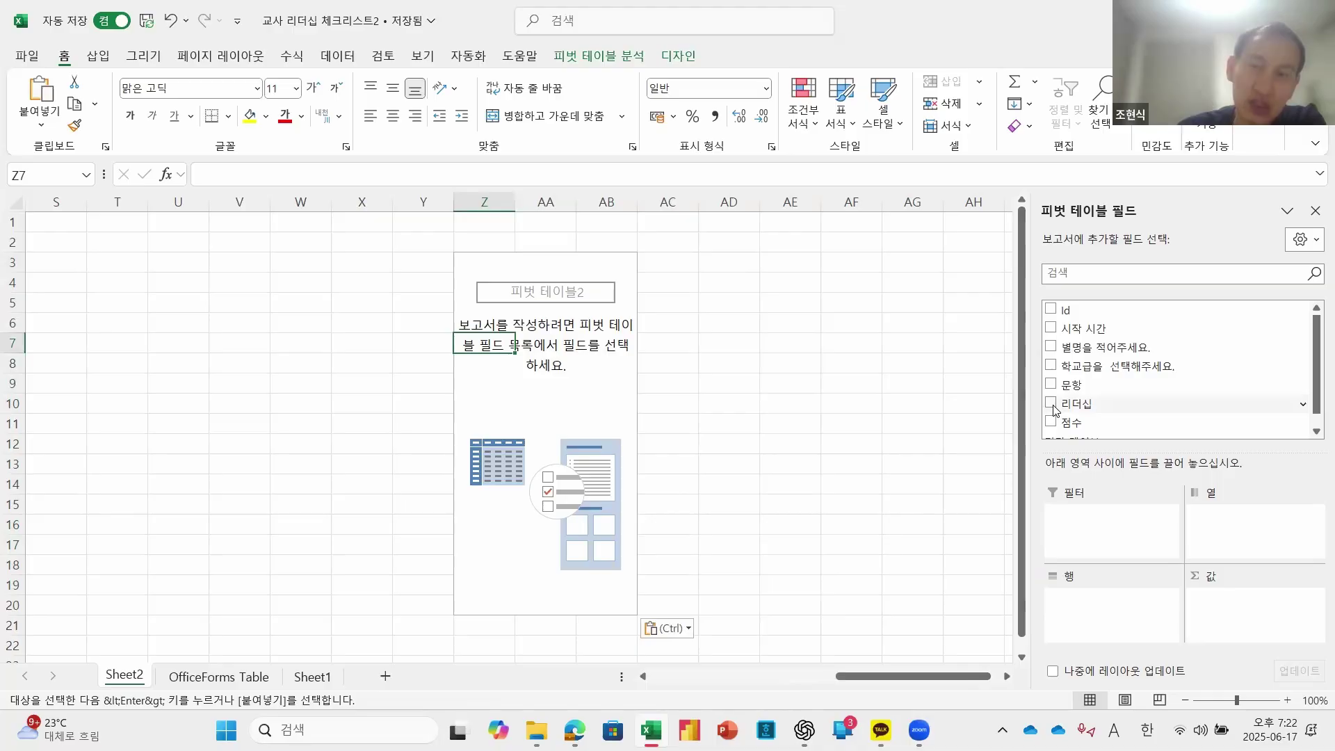
drag(1054, 408, 1089, 608)
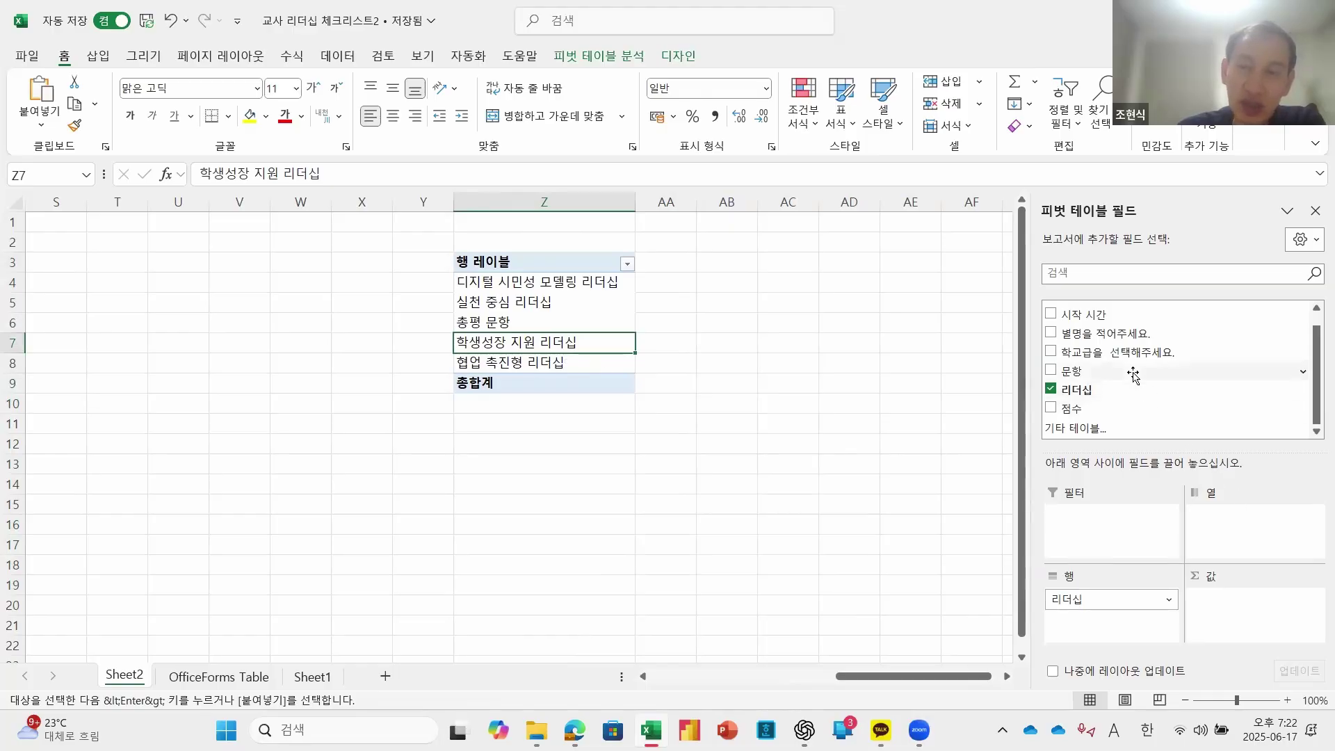
drag(1056, 409, 1230, 616)
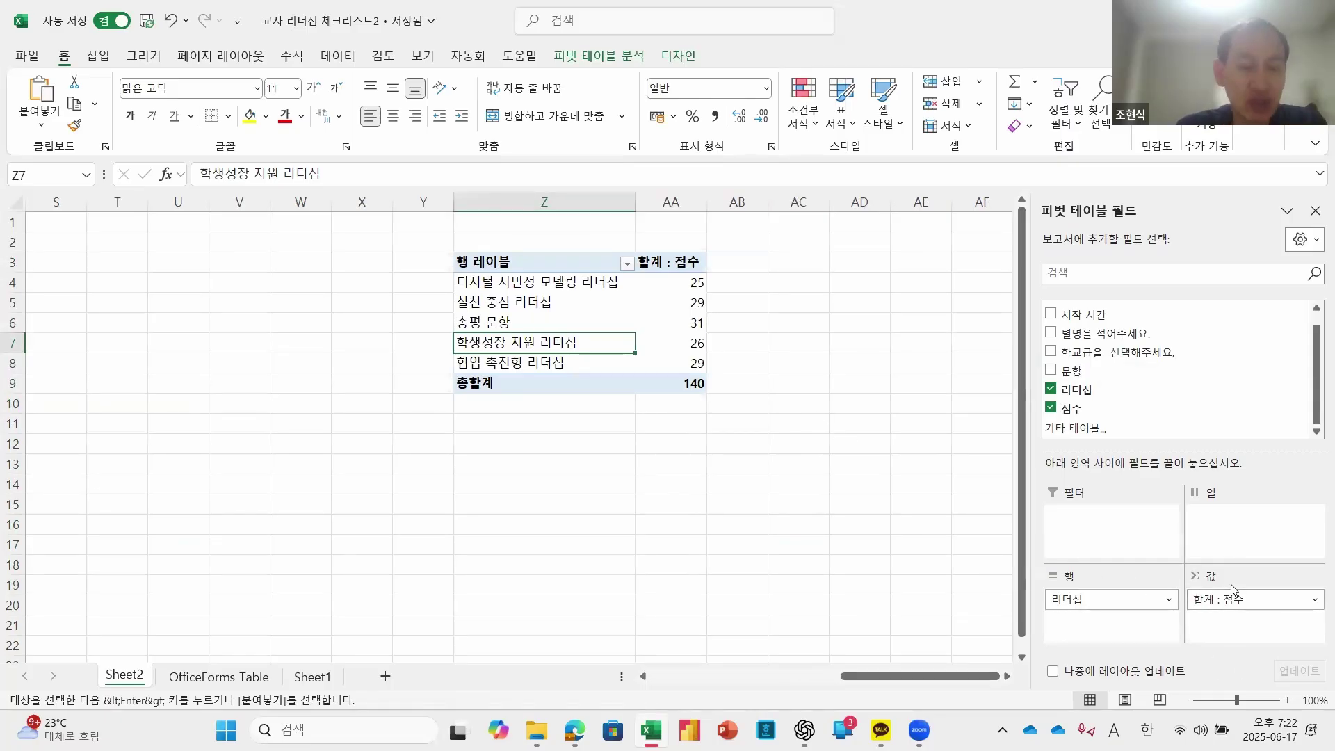
drag(1183, 584, 1330, 613)
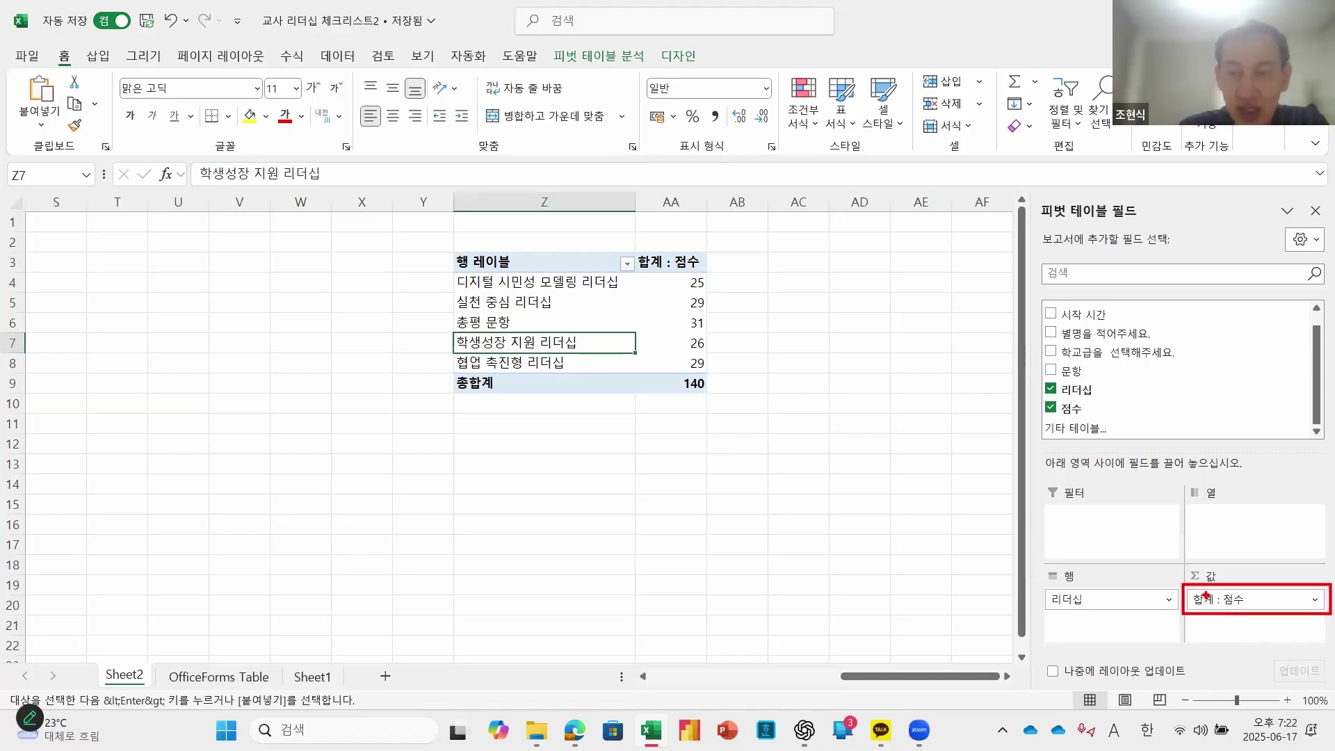
drag(1200, 584, 1234, 586)
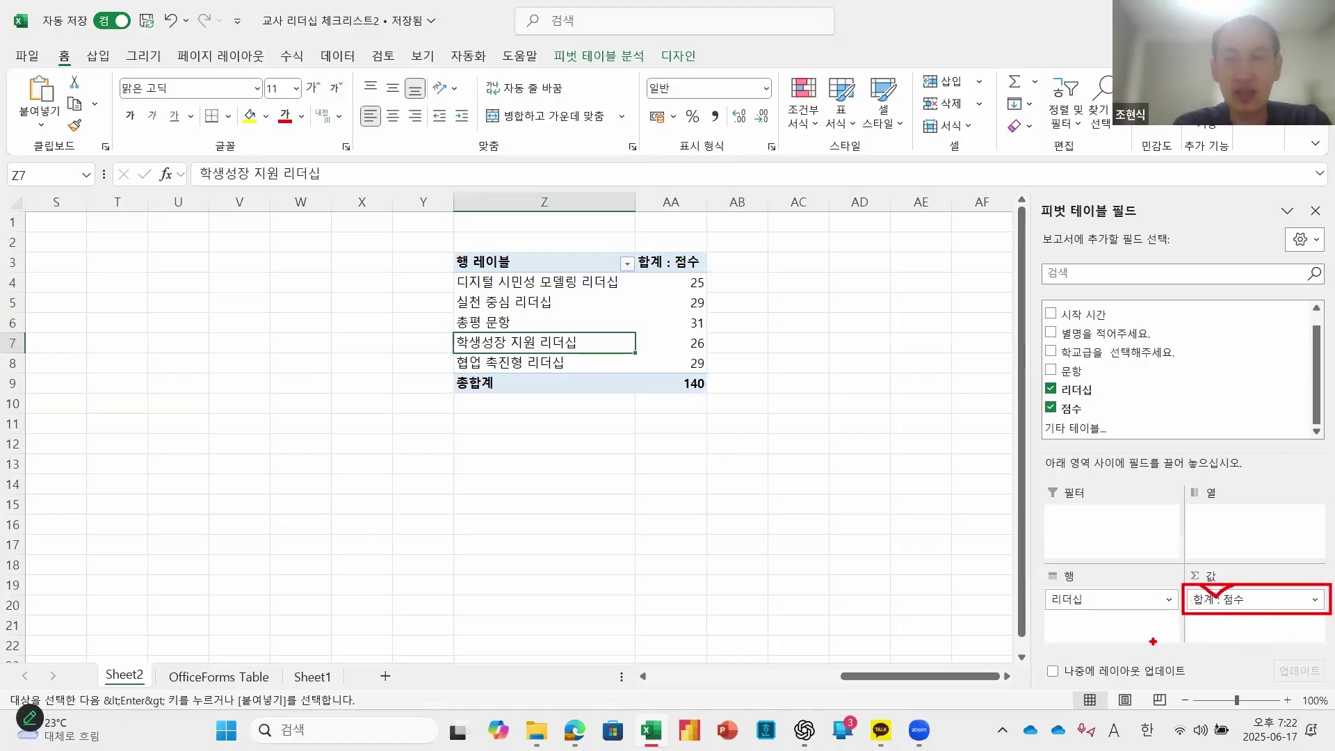
key(Escape)
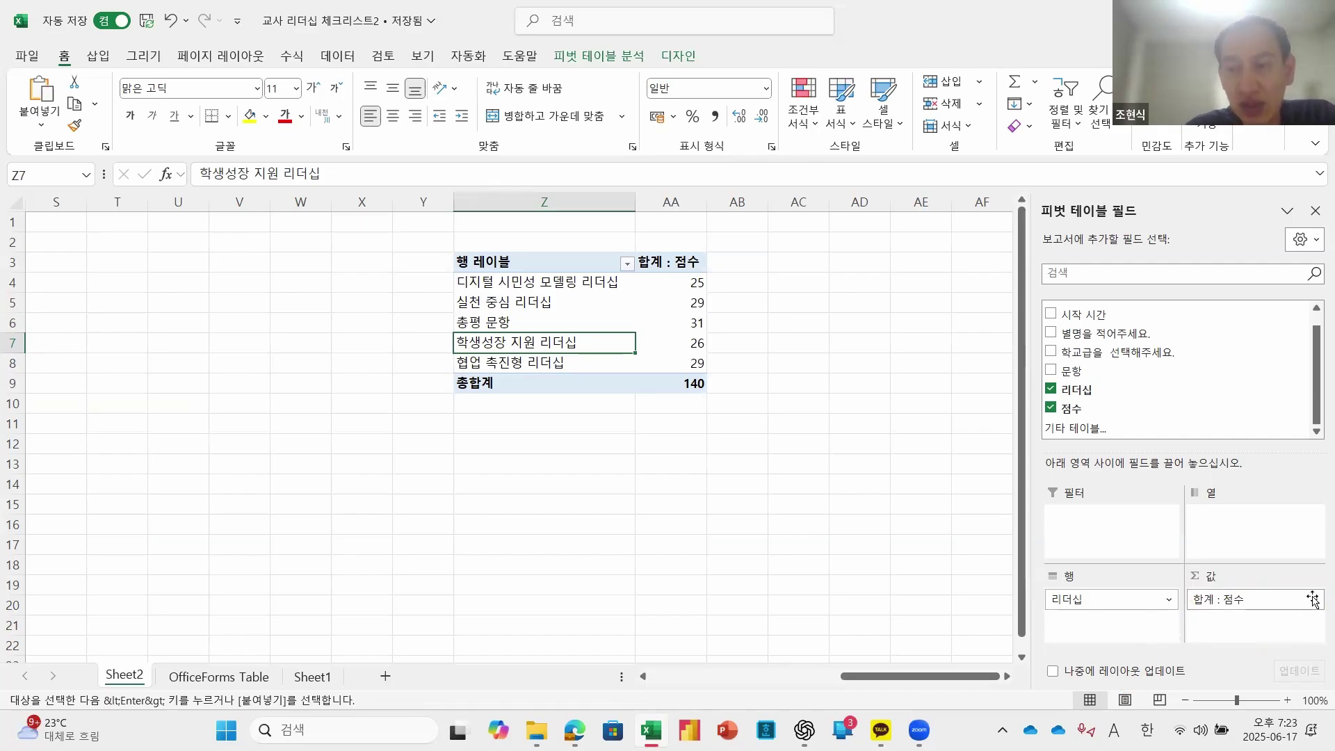
Step: Change the value field settings of 점수 so that it is summarised by average (평균)
click(1250, 603)
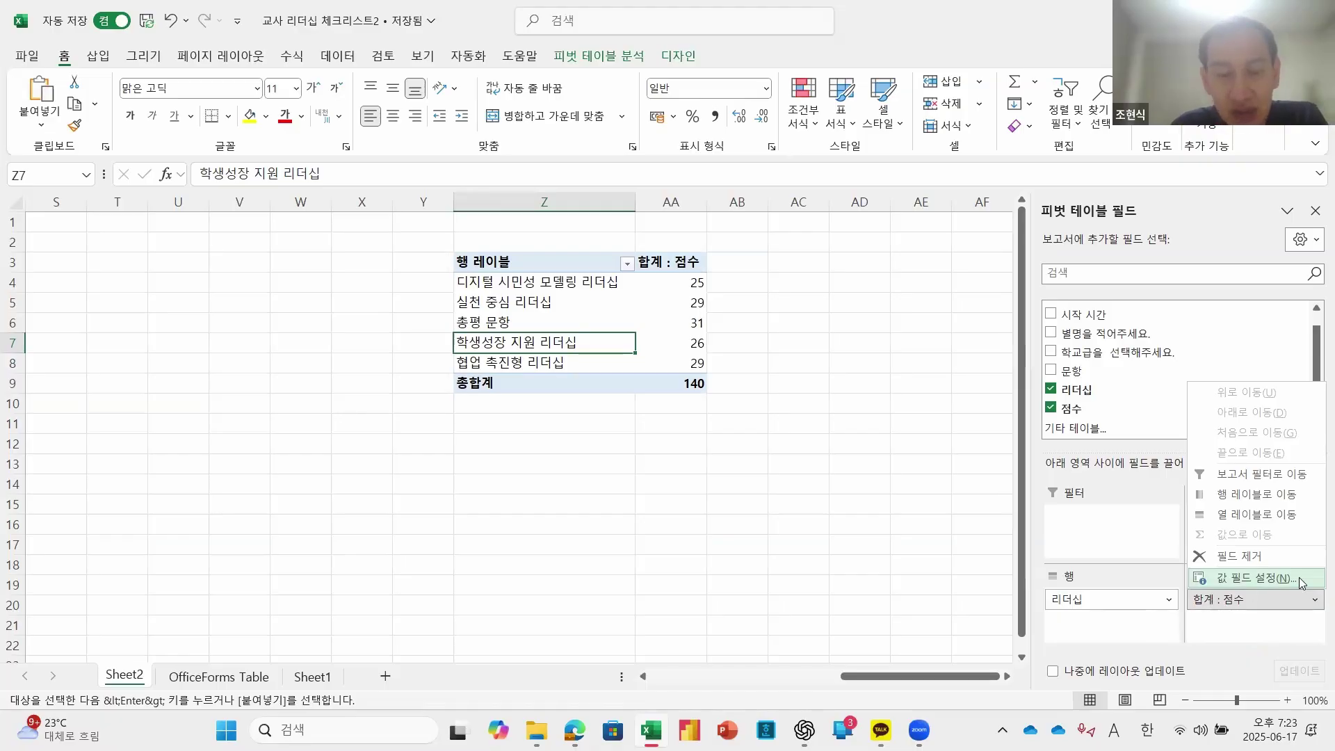
key(ctrl+2)
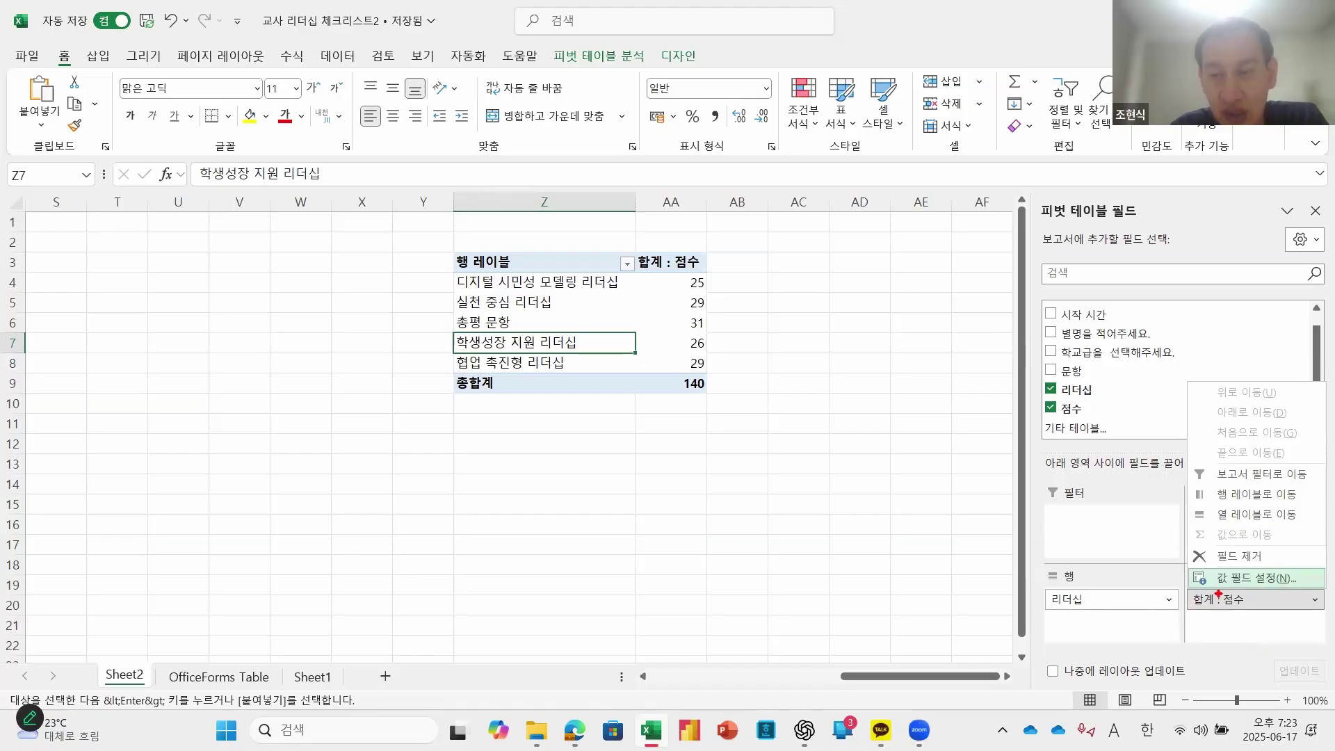
drag(1179, 566, 1329, 591)
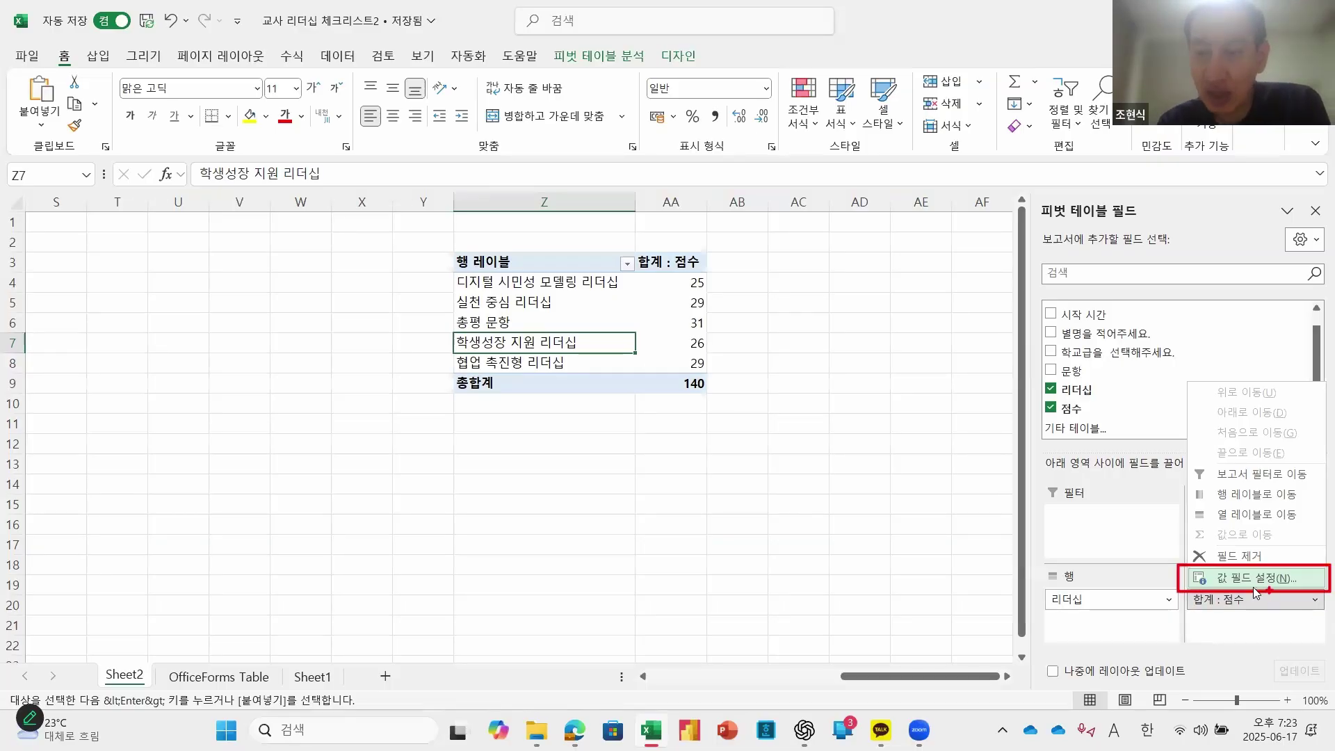
click(1245, 600)
click(1245, 599)
click(1245, 581)
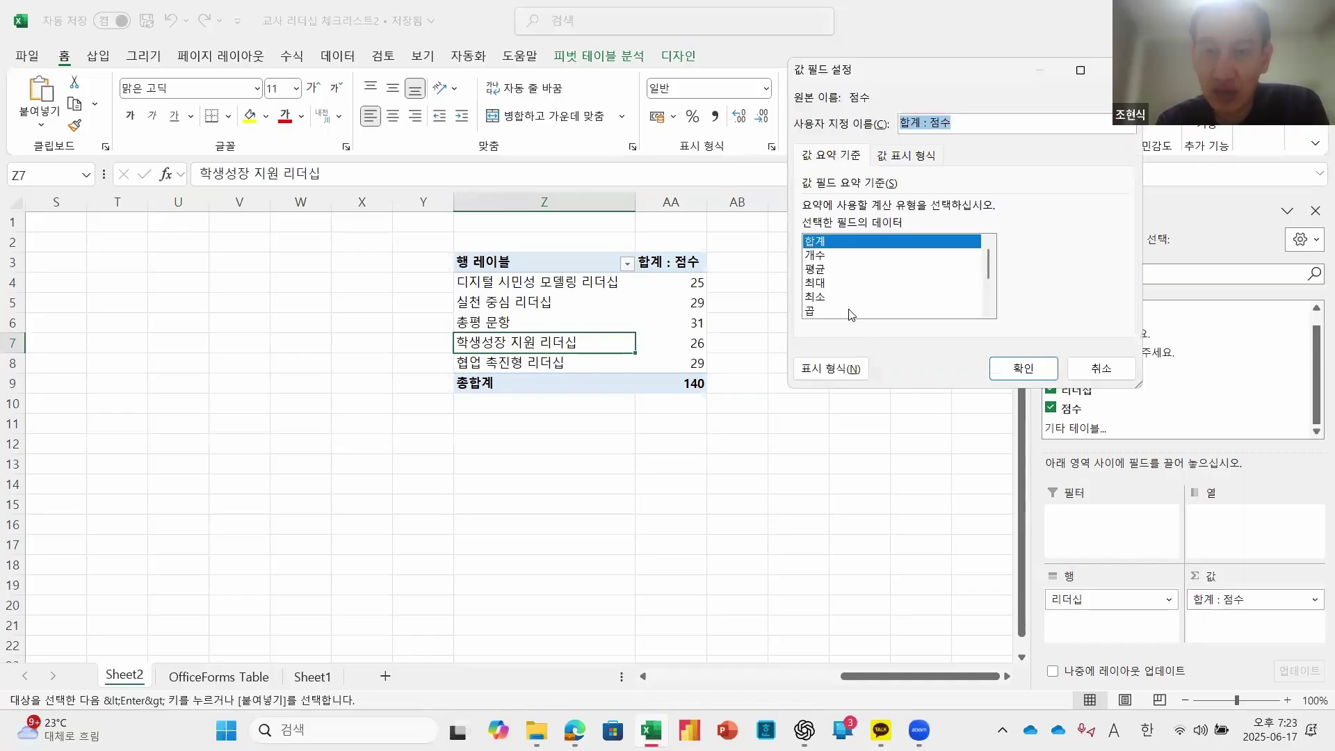
click(818, 270)
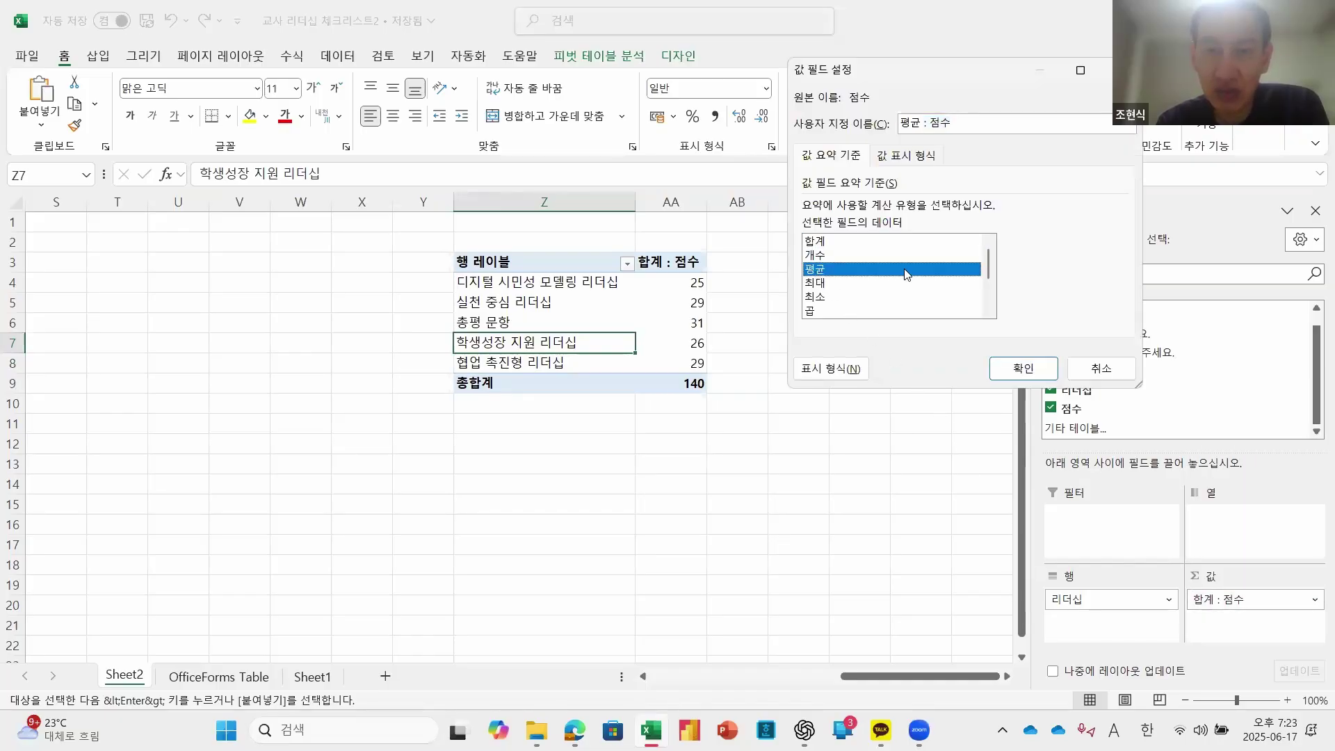
click(1002, 369)
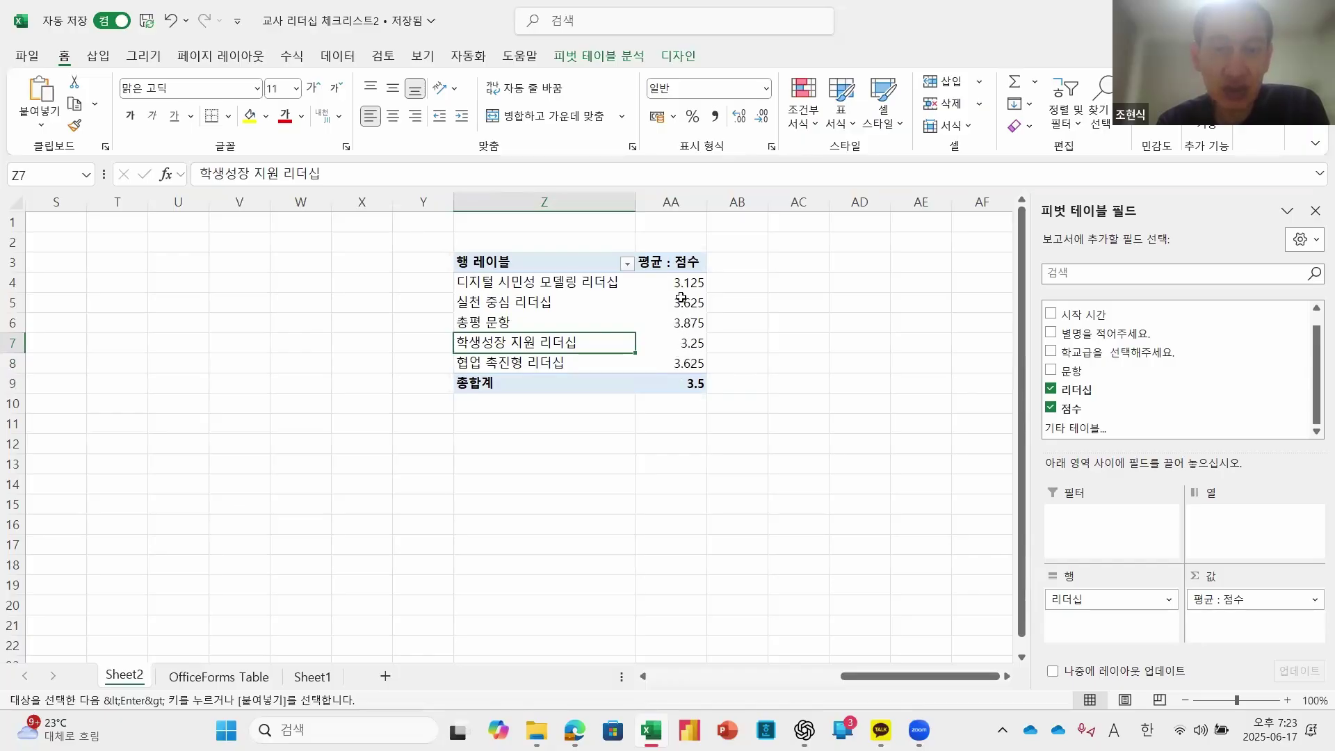
Step: Centre the average scores in AA4:AA9 horizontally and vertically and format them to two decimal places
drag(679, 283, 685, 384)
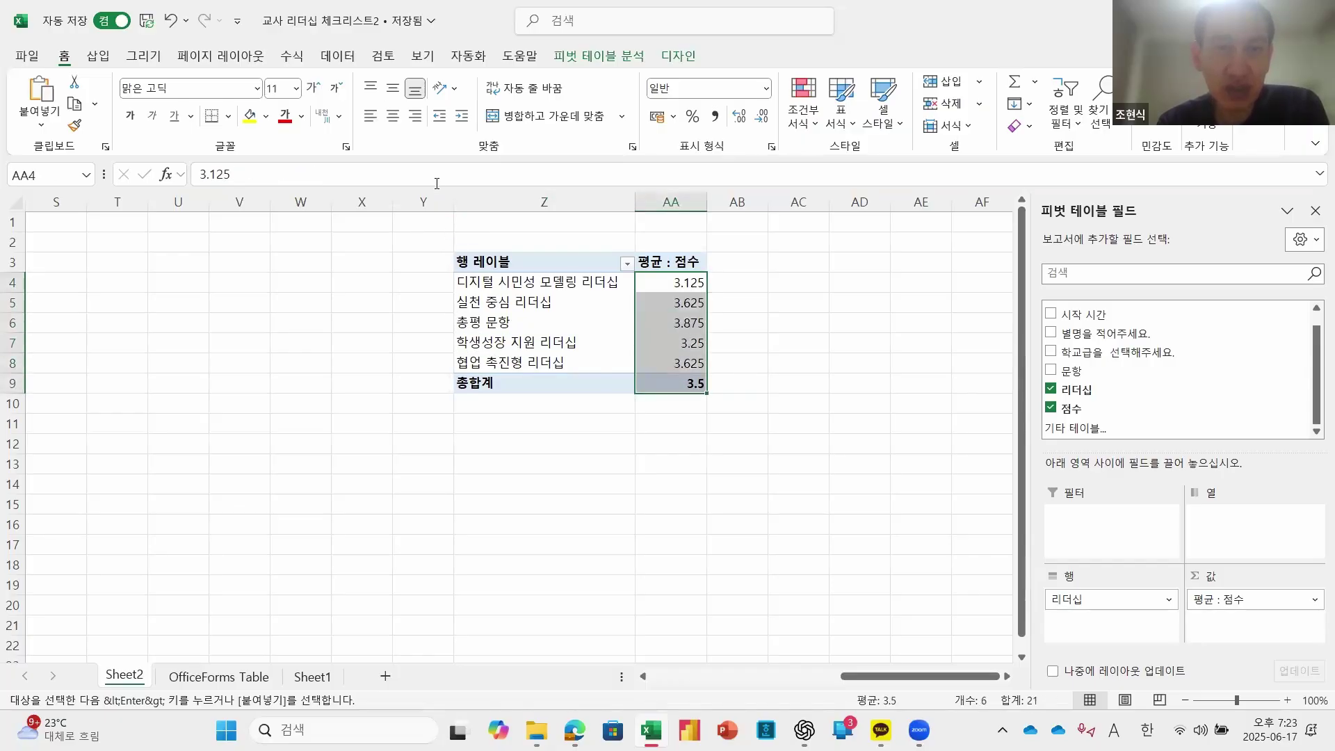
click(393, 88)
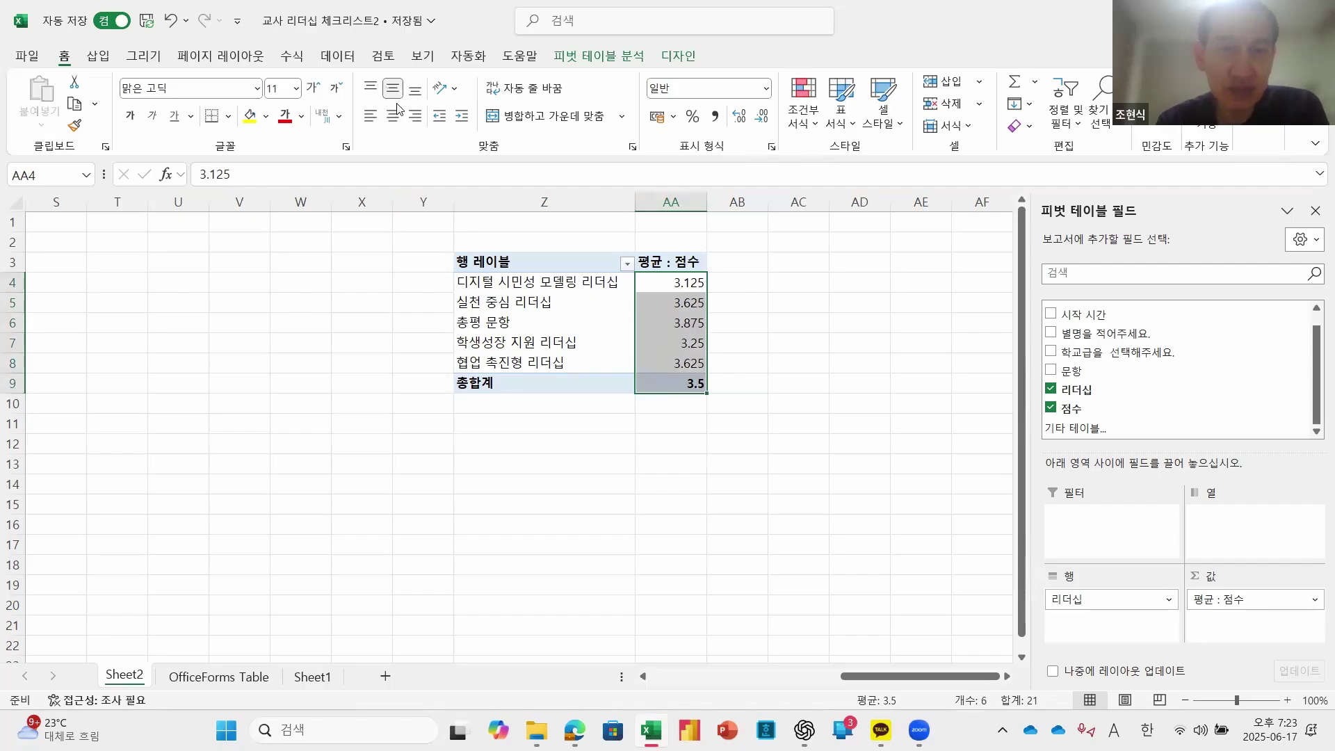
click(394, 116)
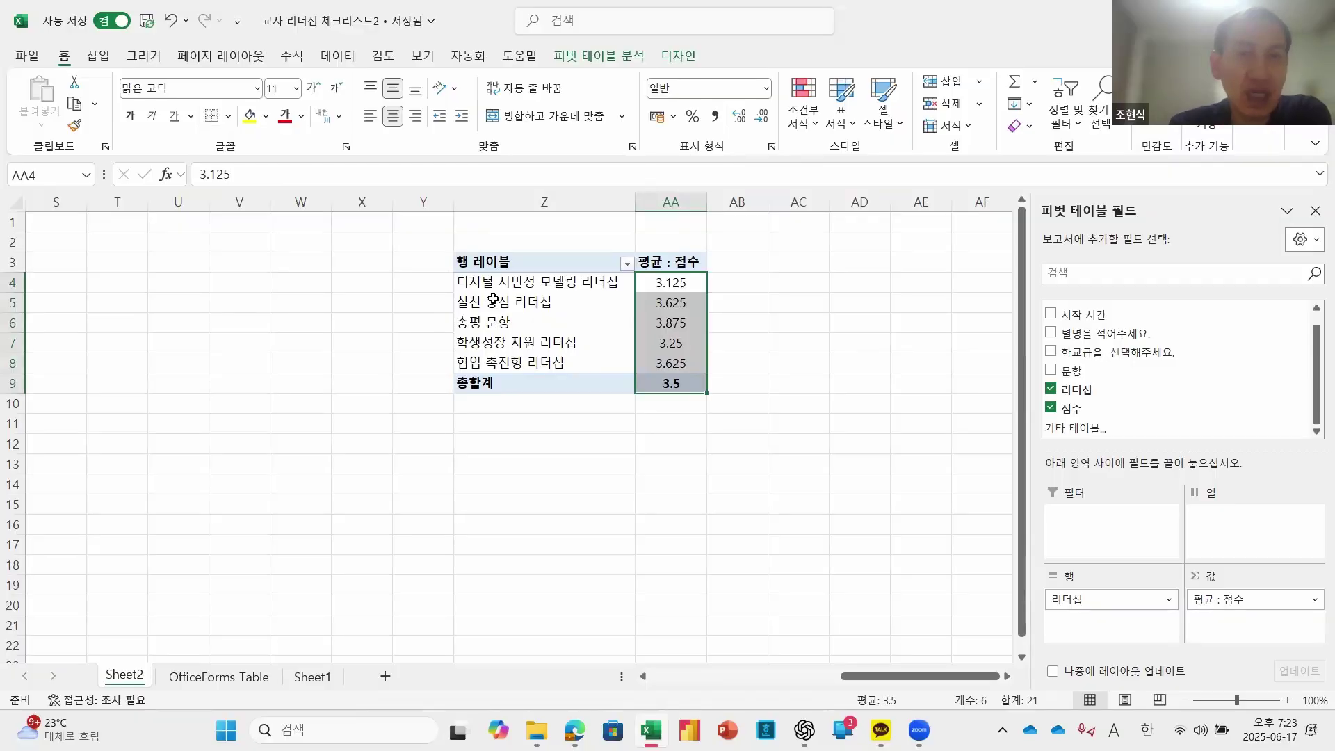
click(740, 118)
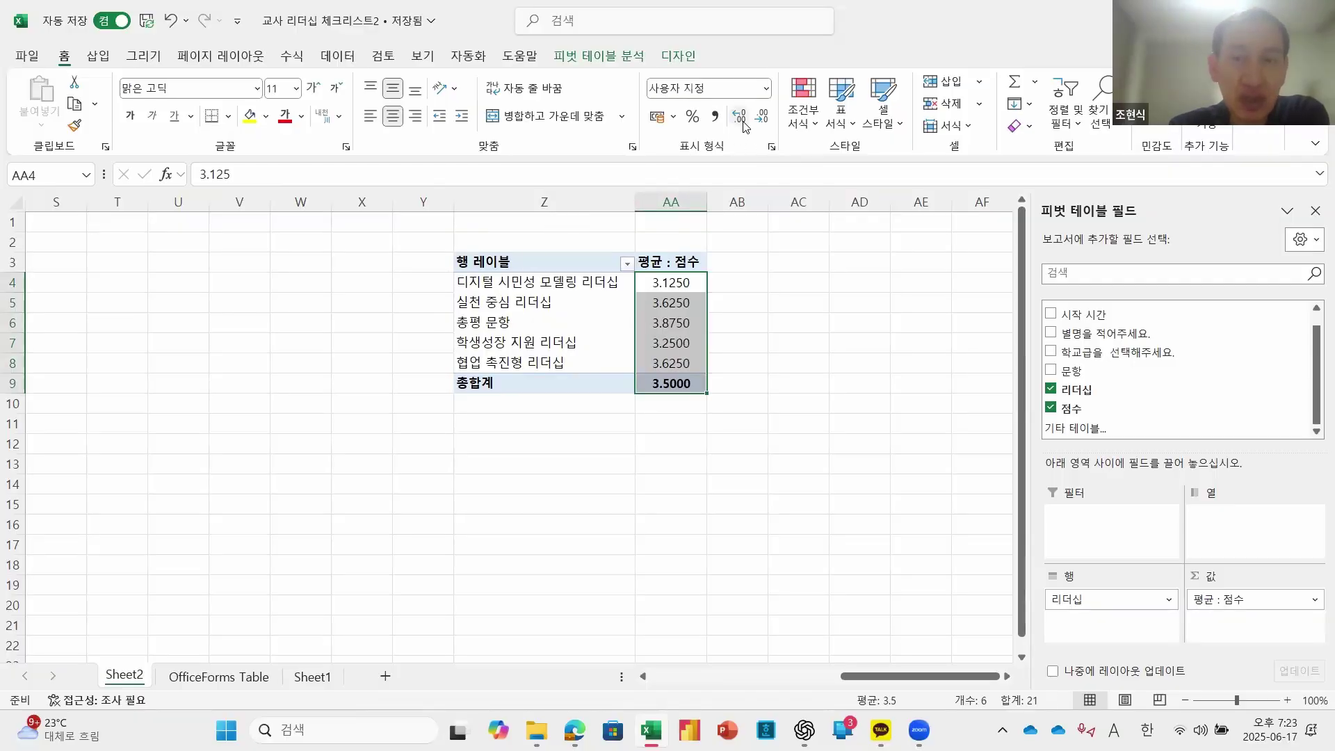
click(761, 122)
click(761, 122)
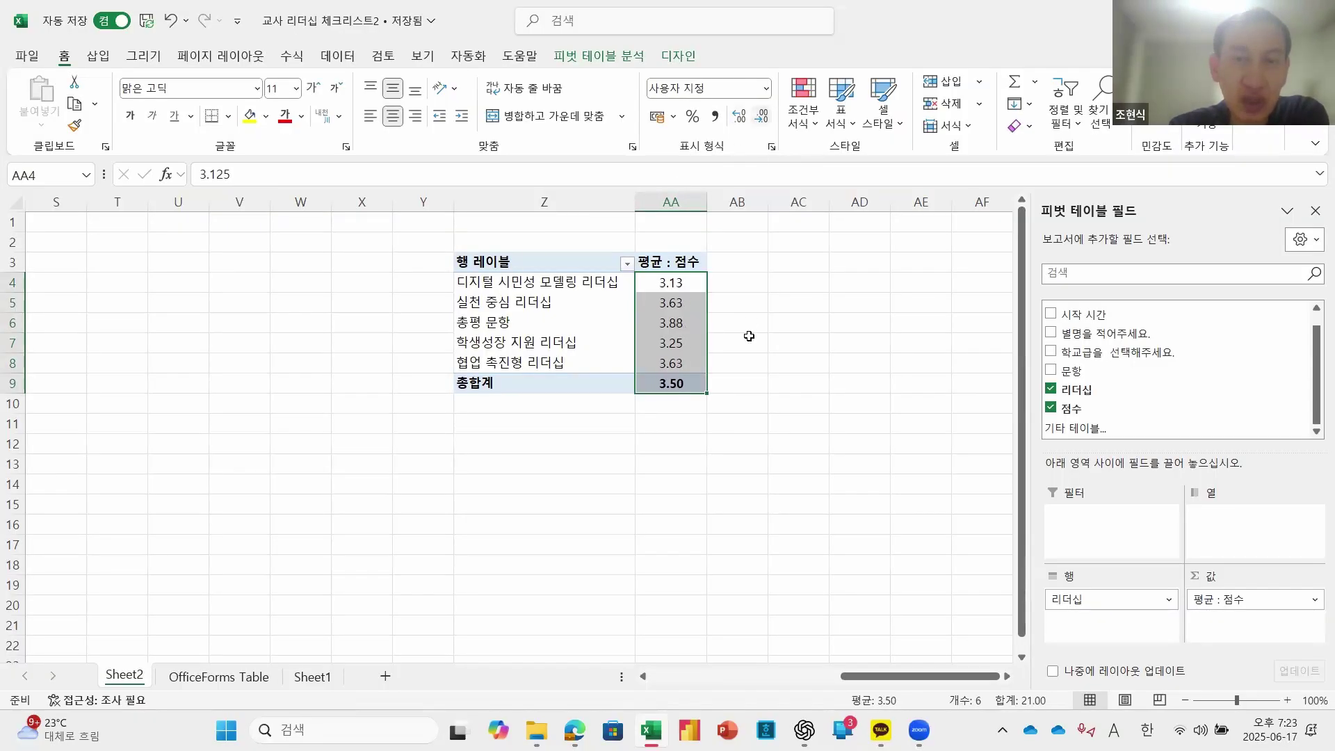
click(774, 320)
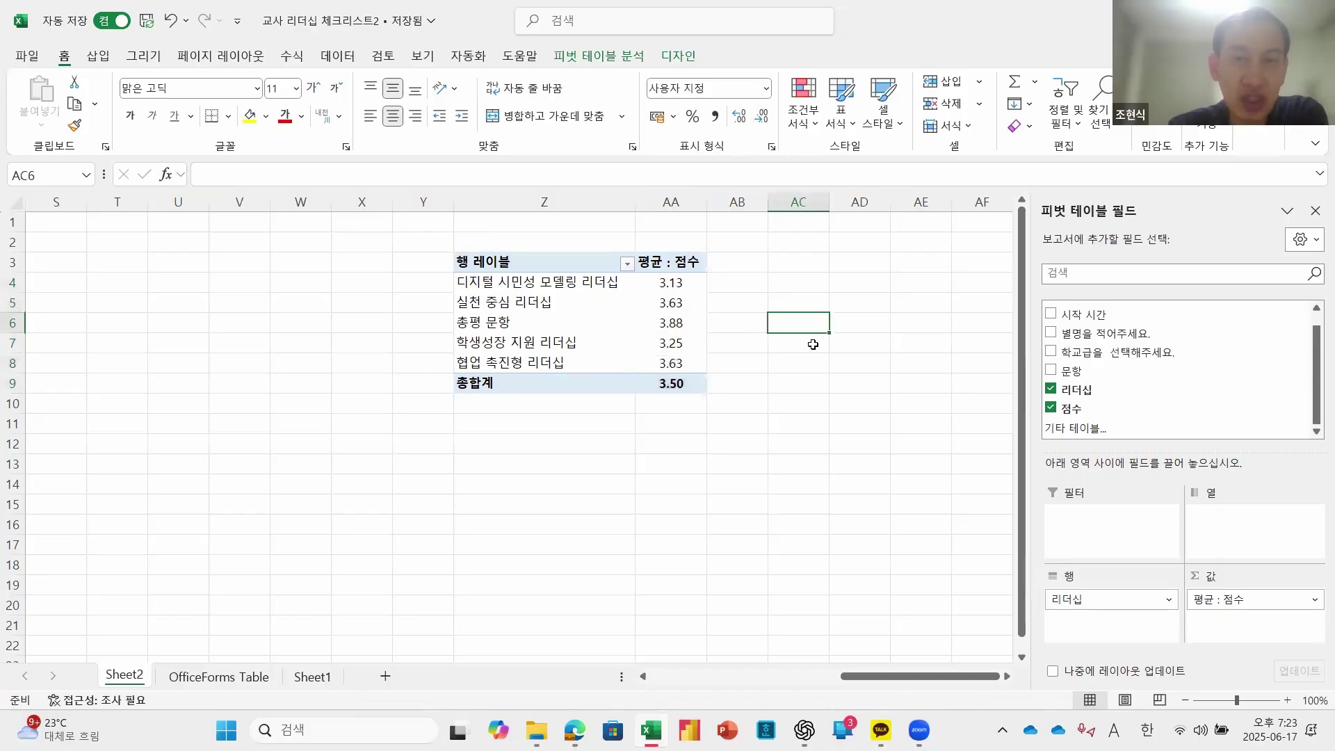
Step: Insert a clustered column pivot chart (묶은 세로 막대형) of the average scores by leadership type
click(559, 313)
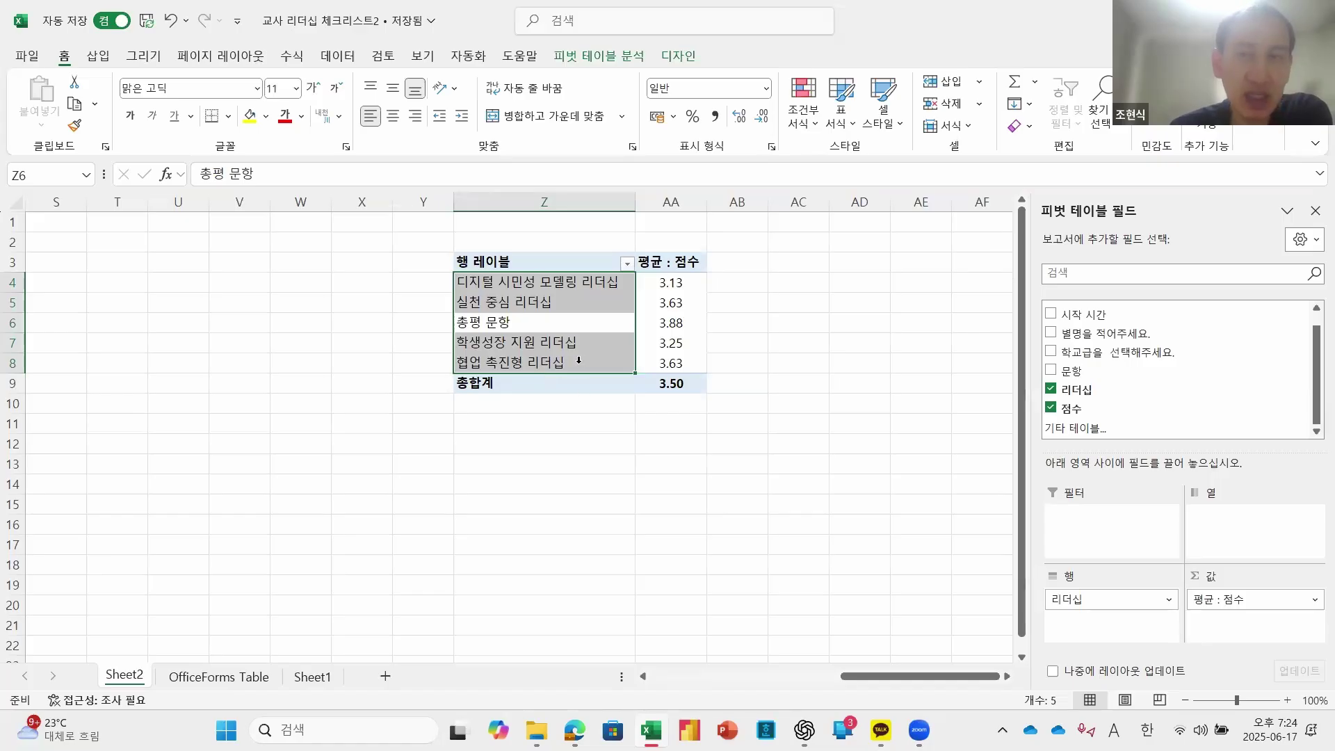
click(627, 55)
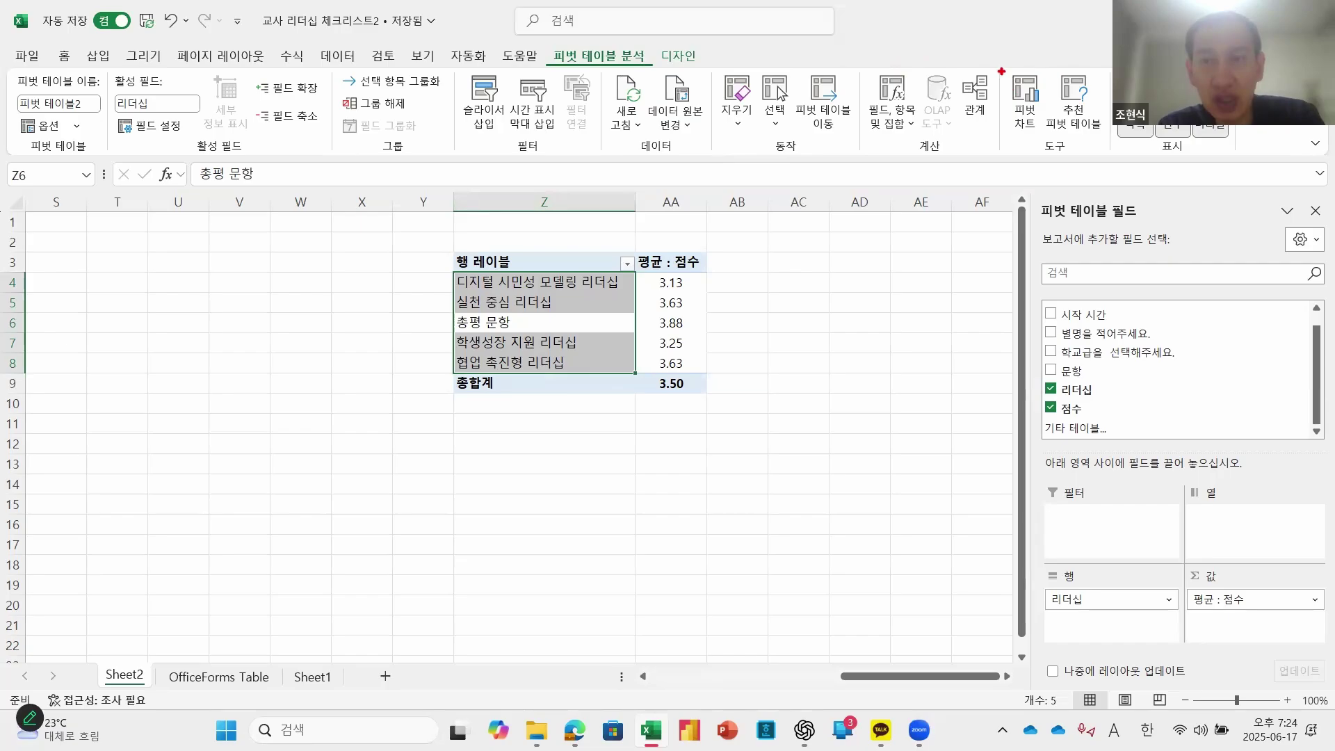
drag(1002, 72, 1046, 134)
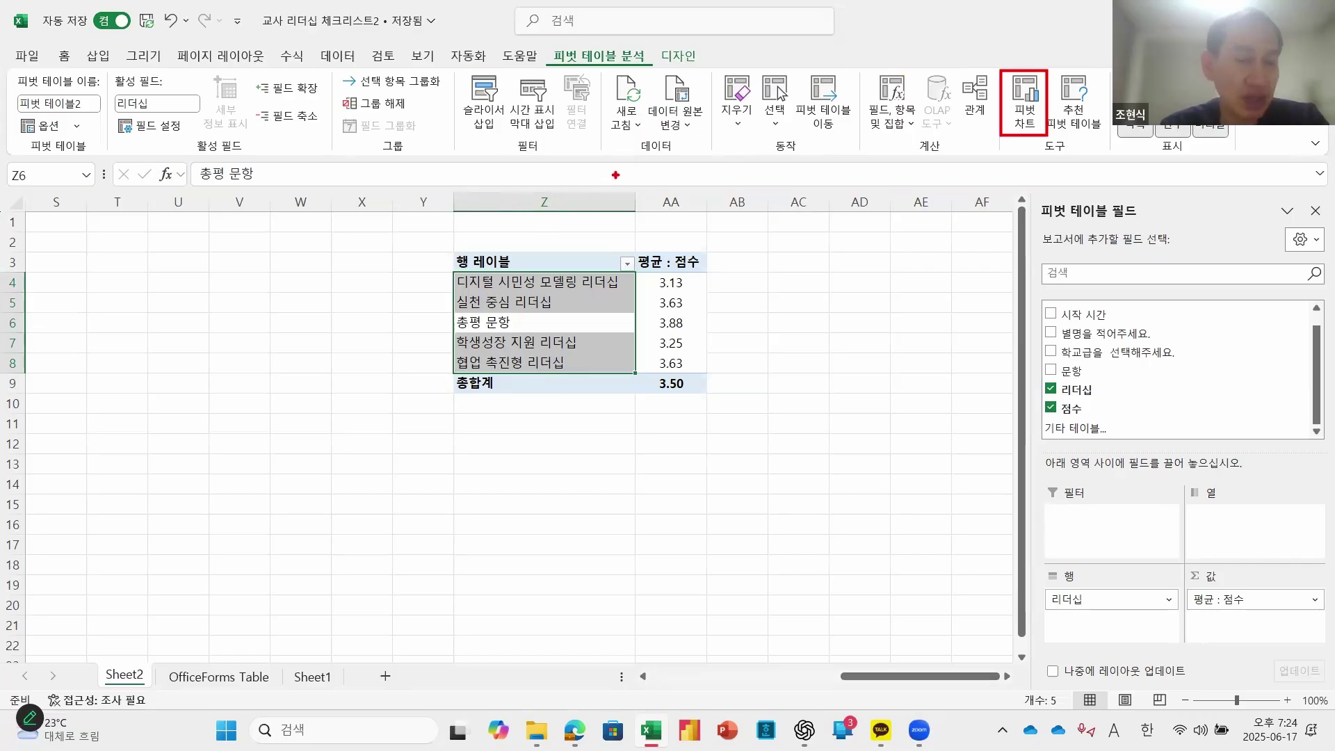
key(Escape)
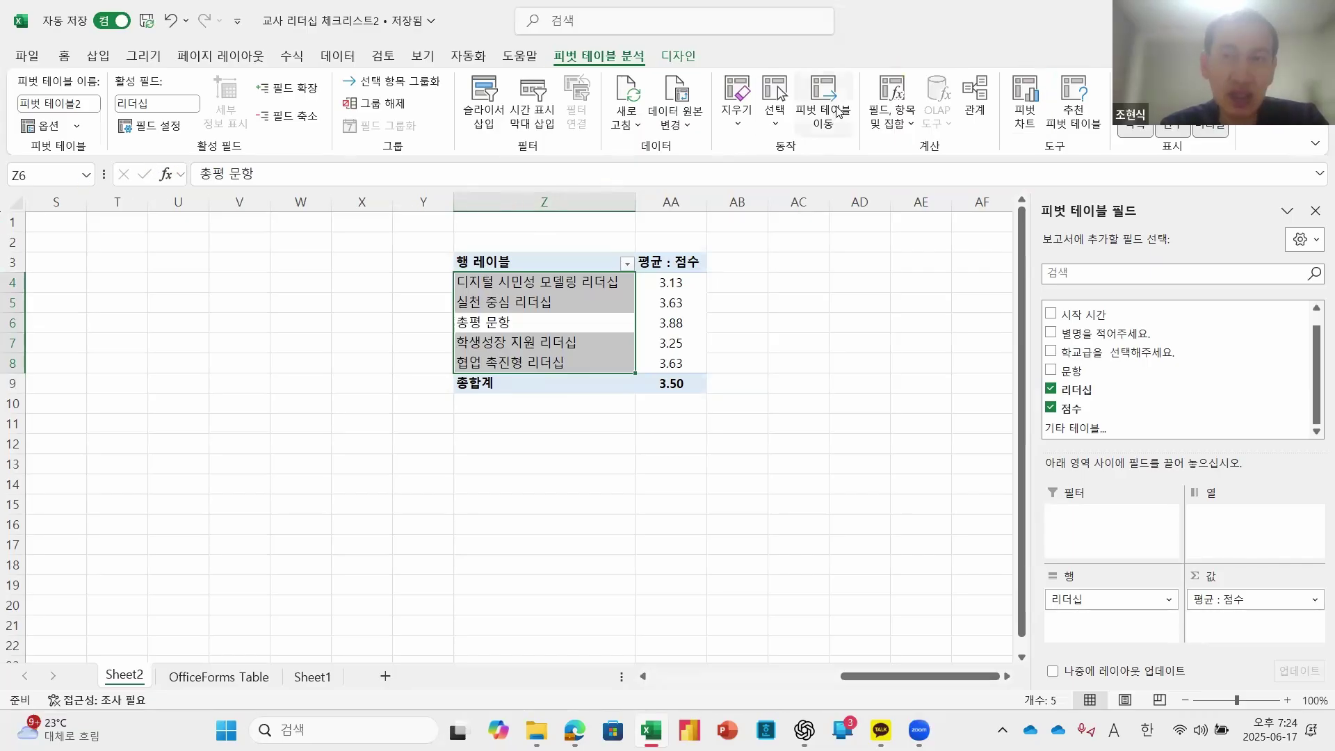
click(1021, 91)
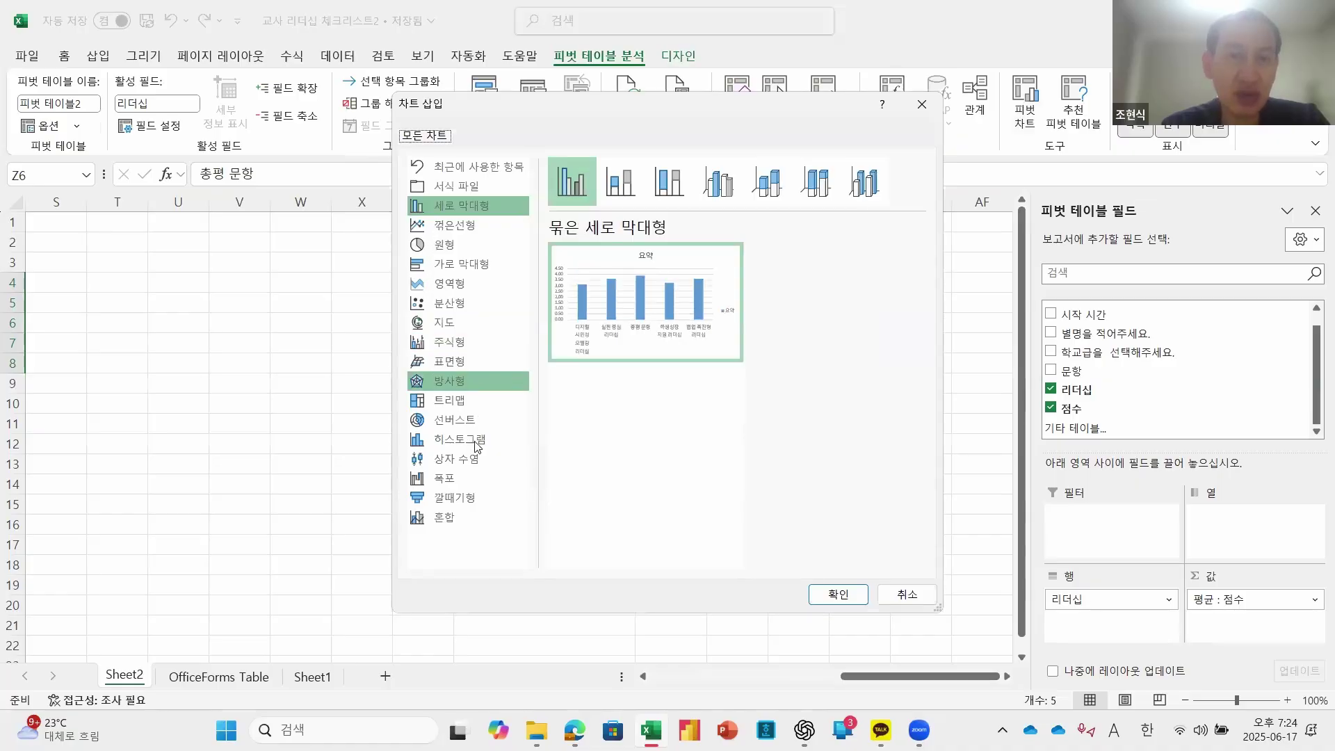
mouse_move(629, 321)
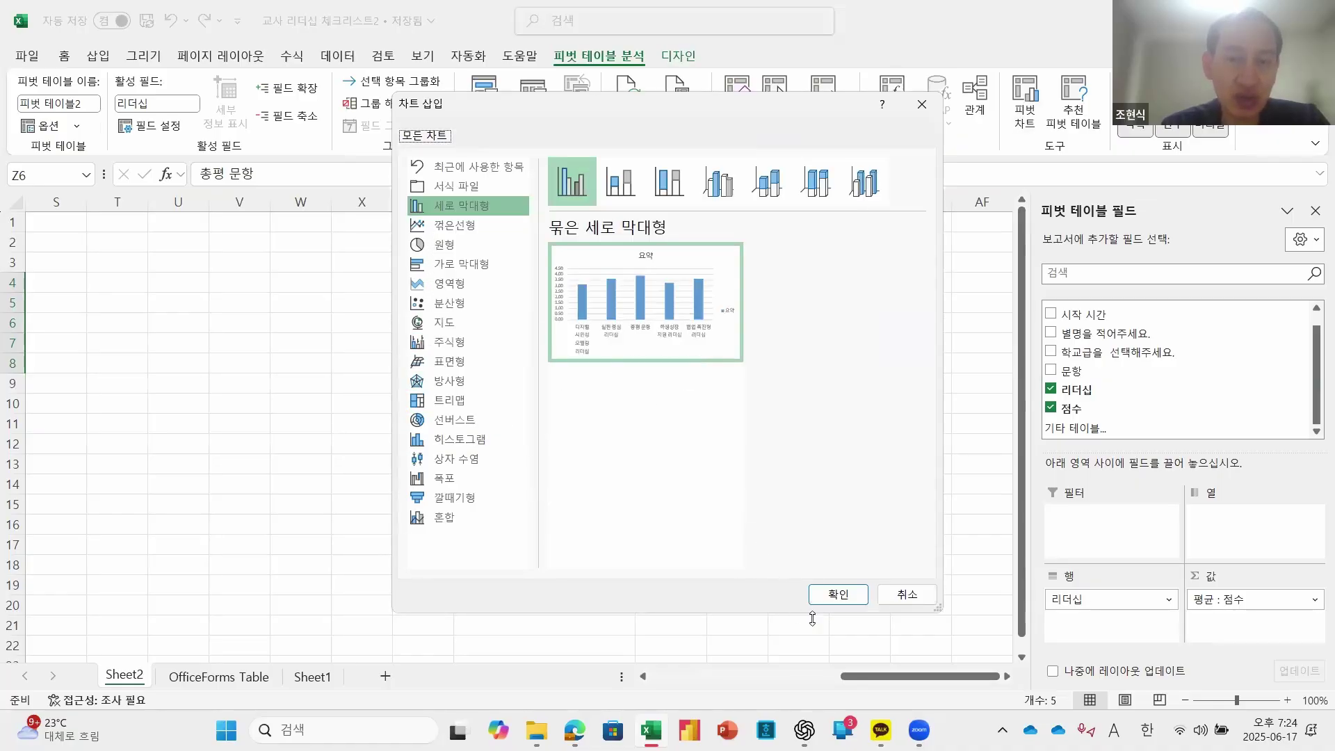
click(839, 596)
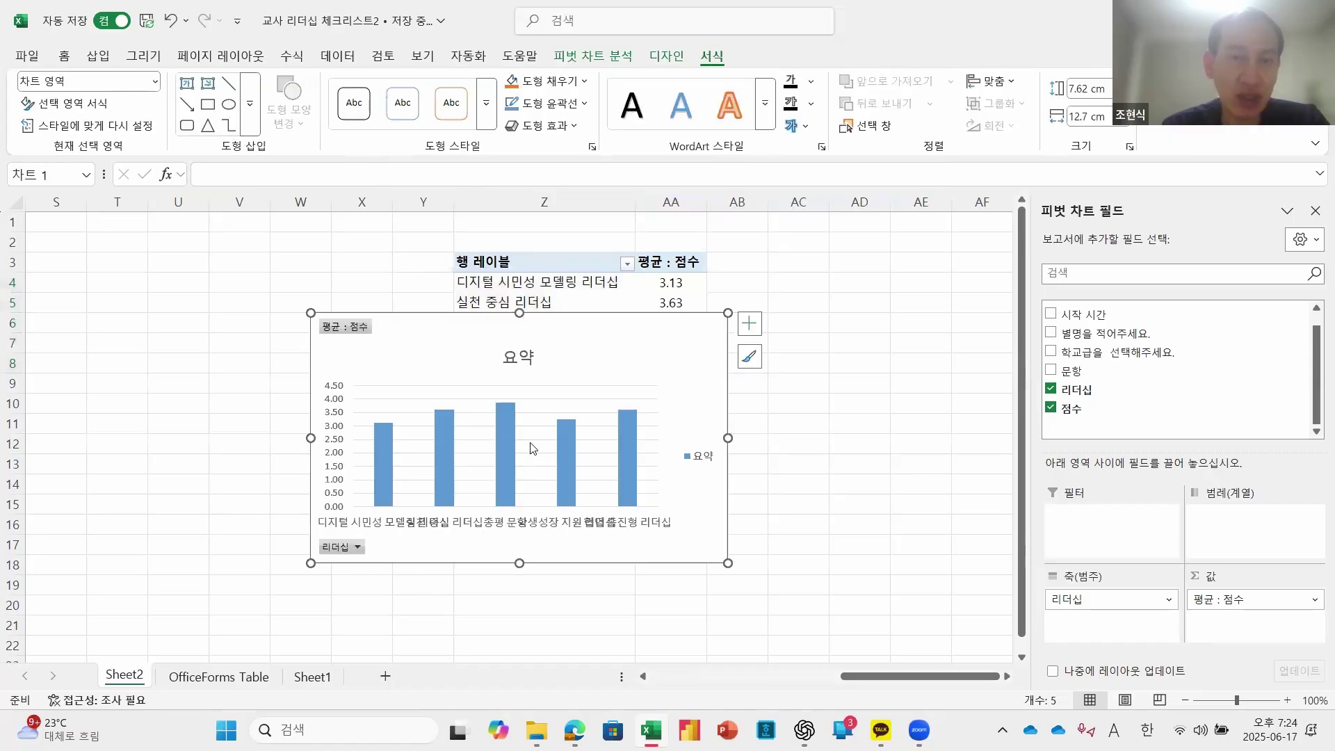
Step: Move the pivot chart away from the pivot table to the empty area around columns J to P, starting at row 3
drag(599, 343, 392, 372)
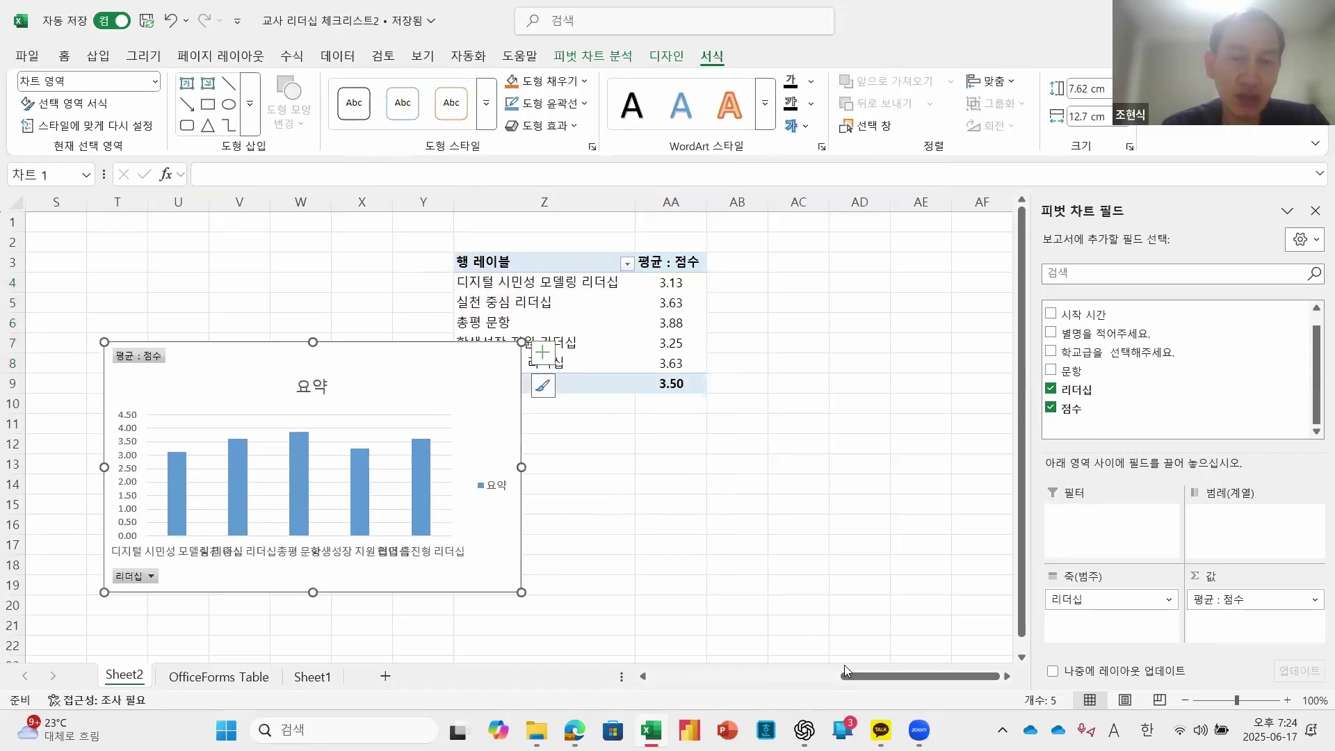
drag(851, 678, 729, 681)
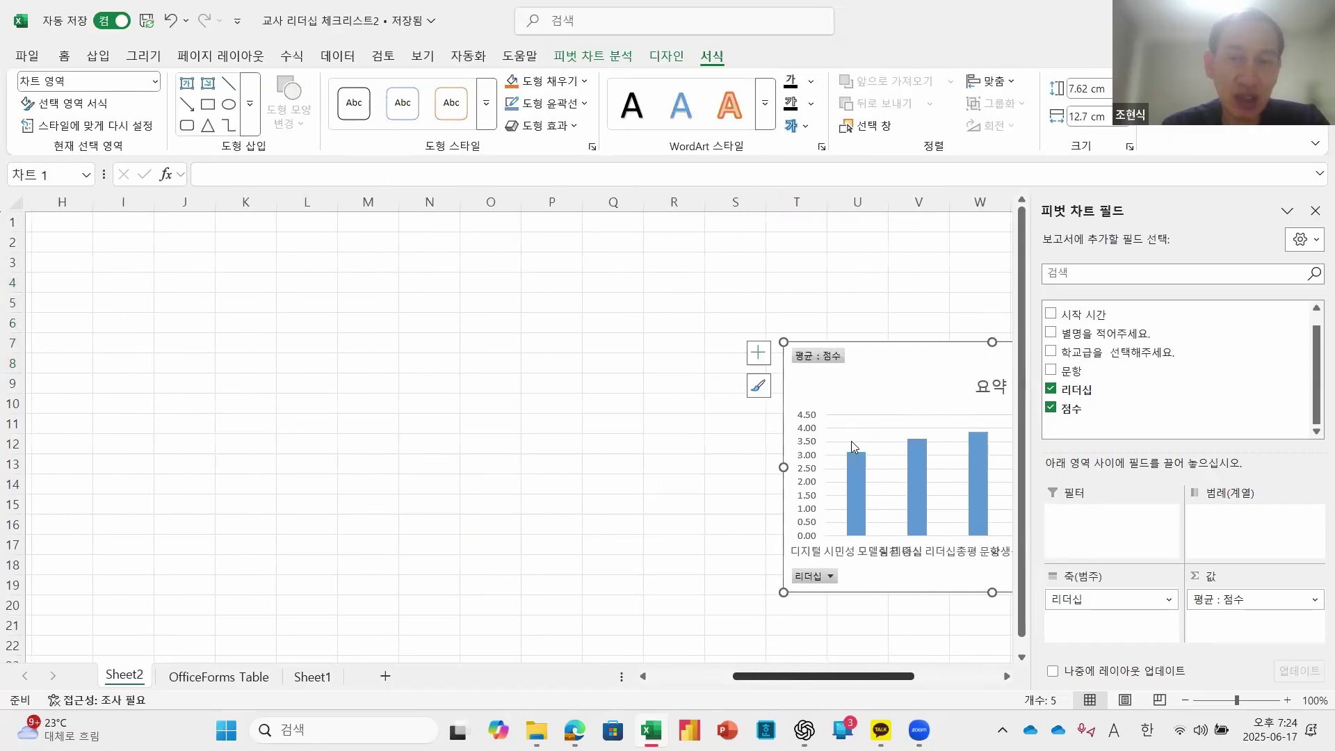
drag(893, 366, 285, 288)
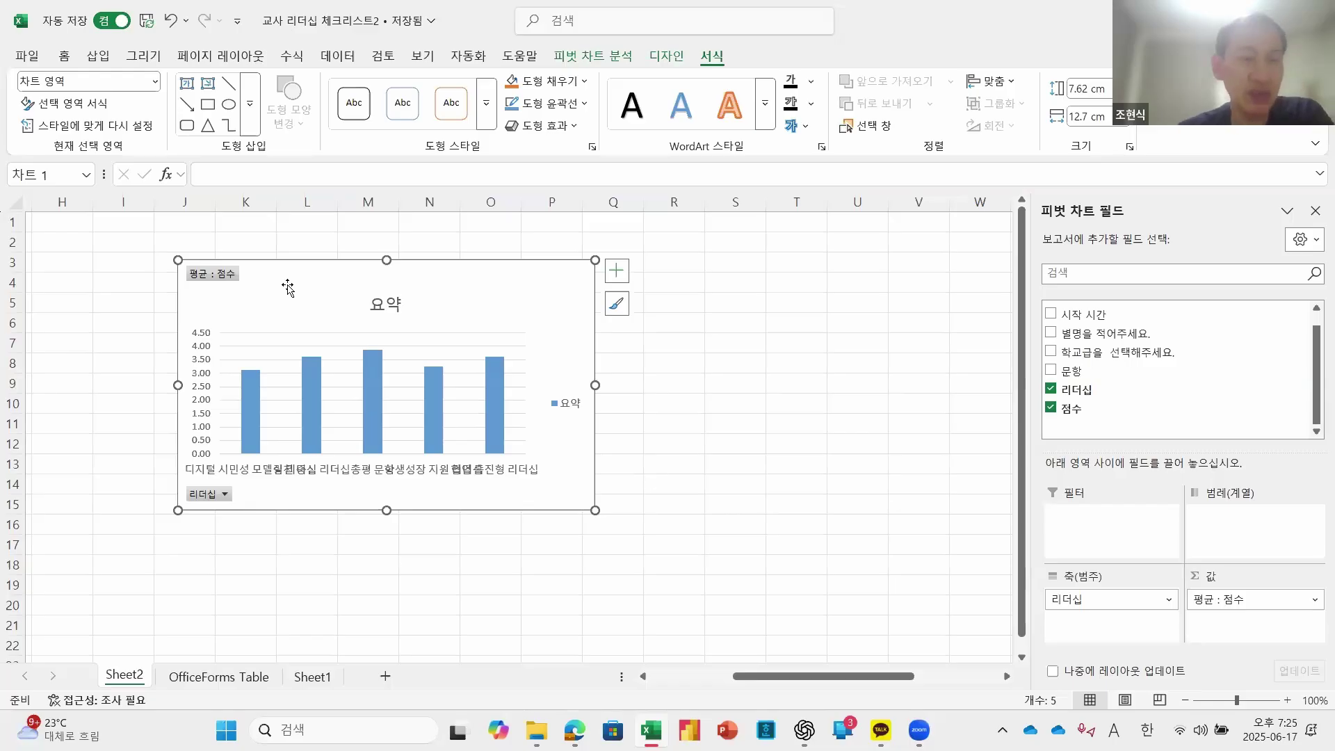
key(ctrl+2)
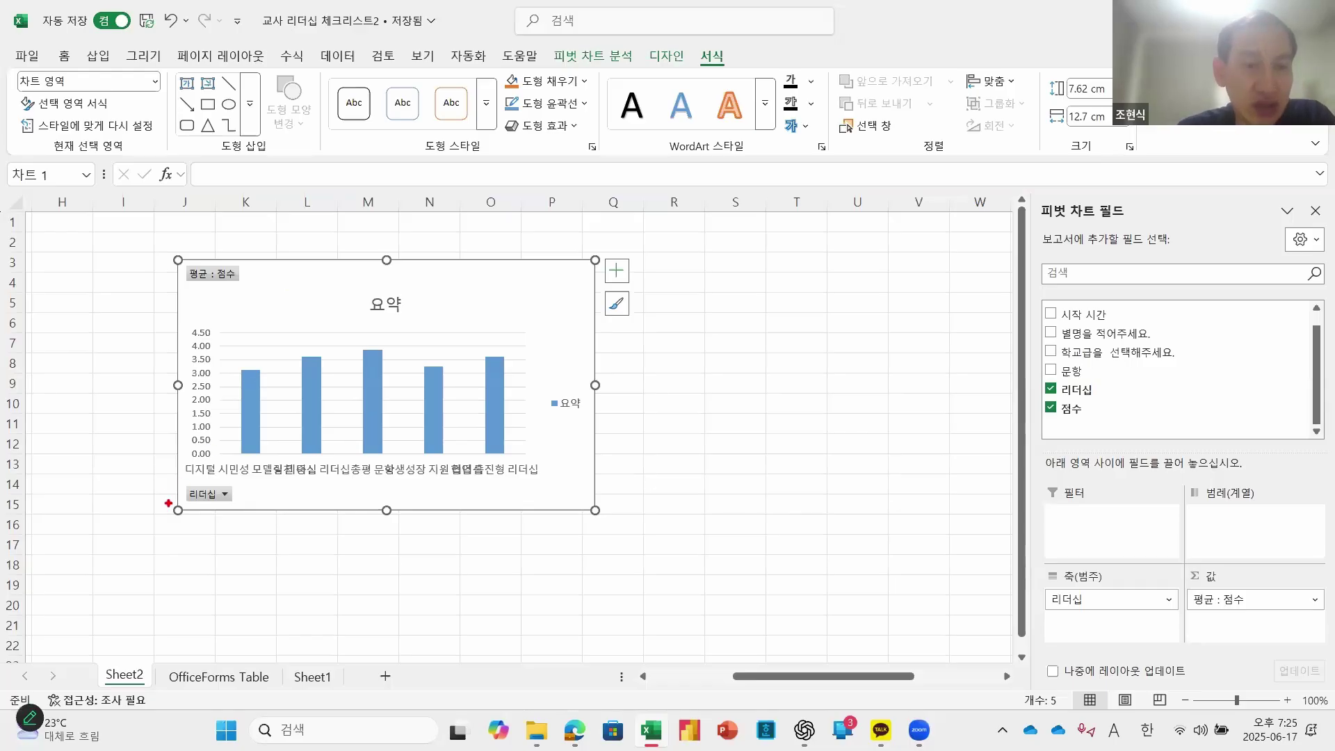
drag(175, 482, 251, 515)
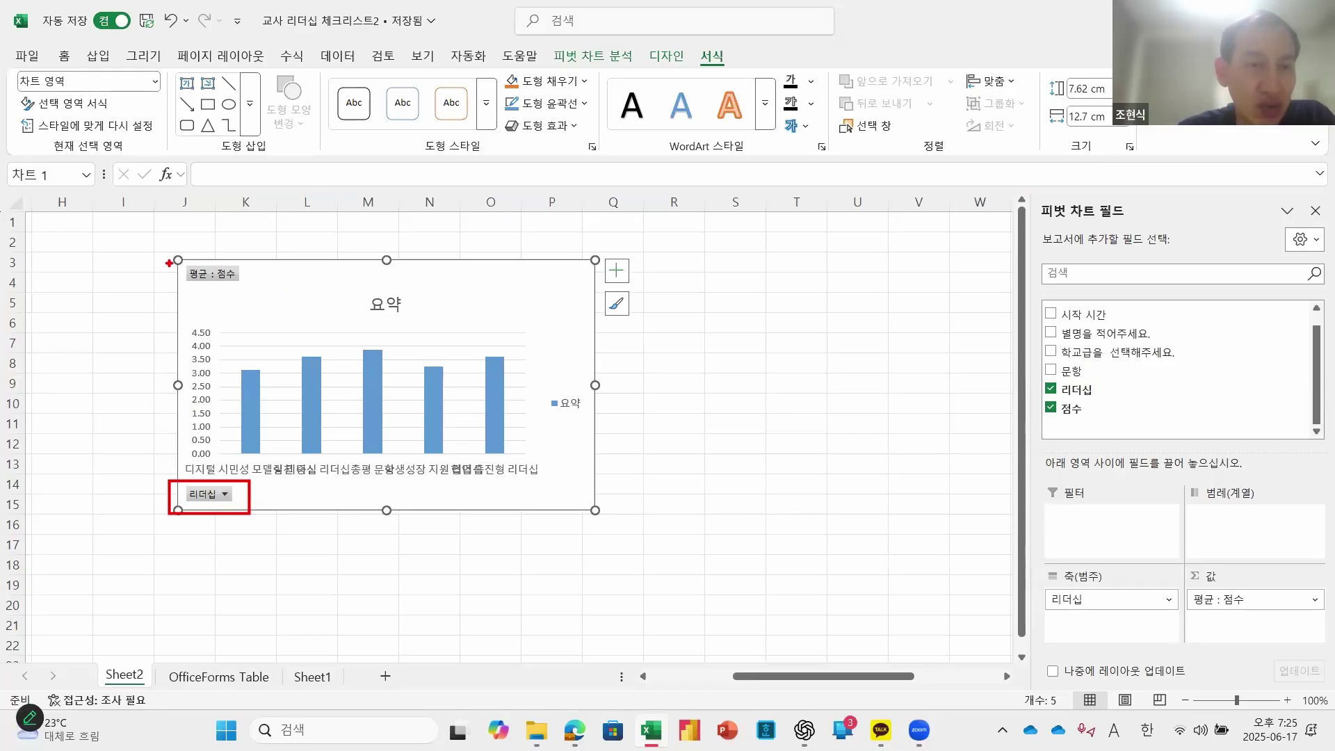
drag(169, 262, 246, 297)
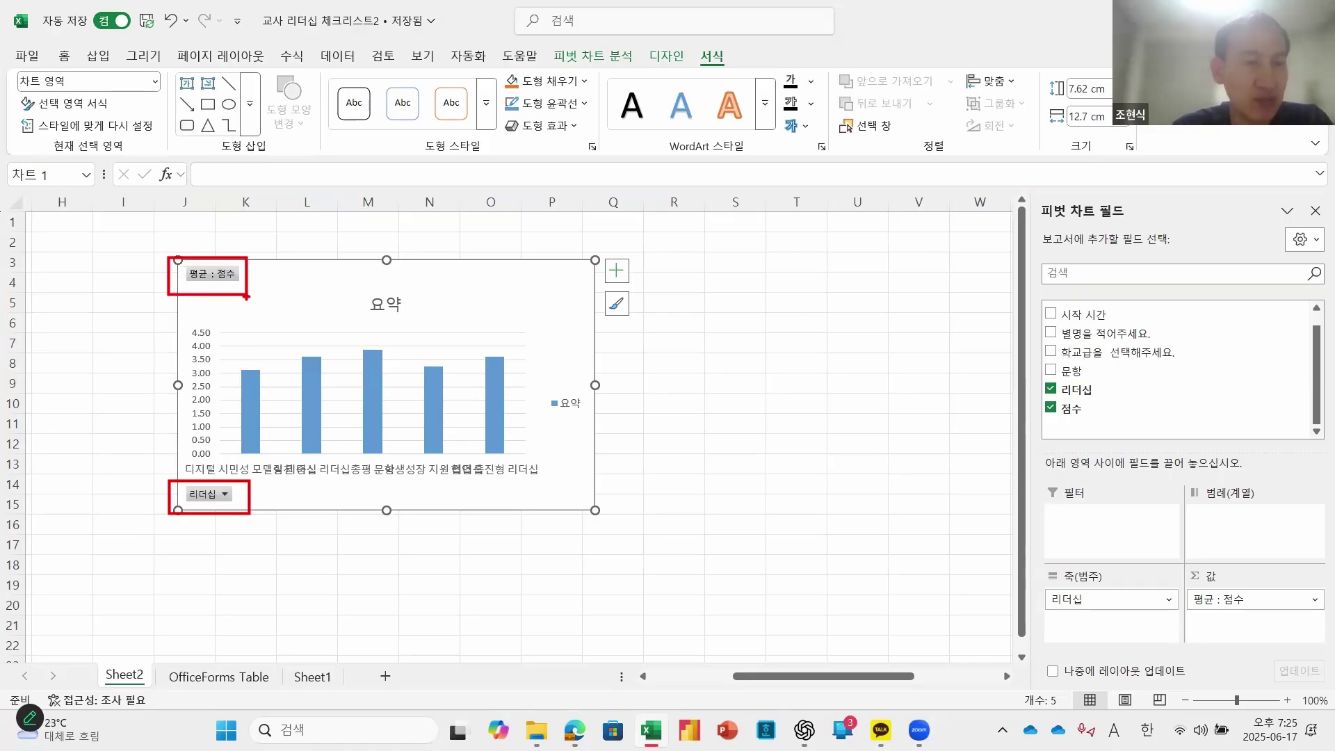
key(Escape)
Step: Filter 디지털 시민성 모델링 리더십 out of the pivot chart's 리더십 field and include it again
click(224, 495)
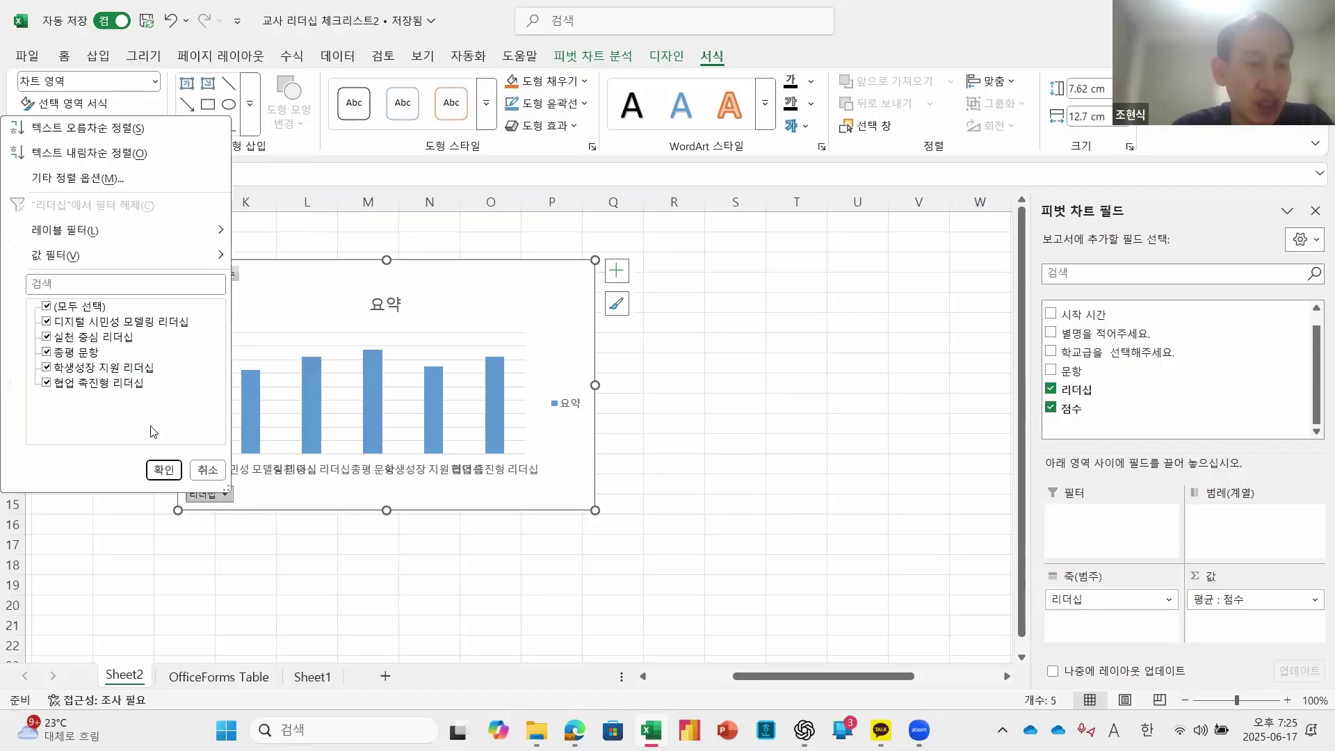
click(47, 321)
click(163, 470)
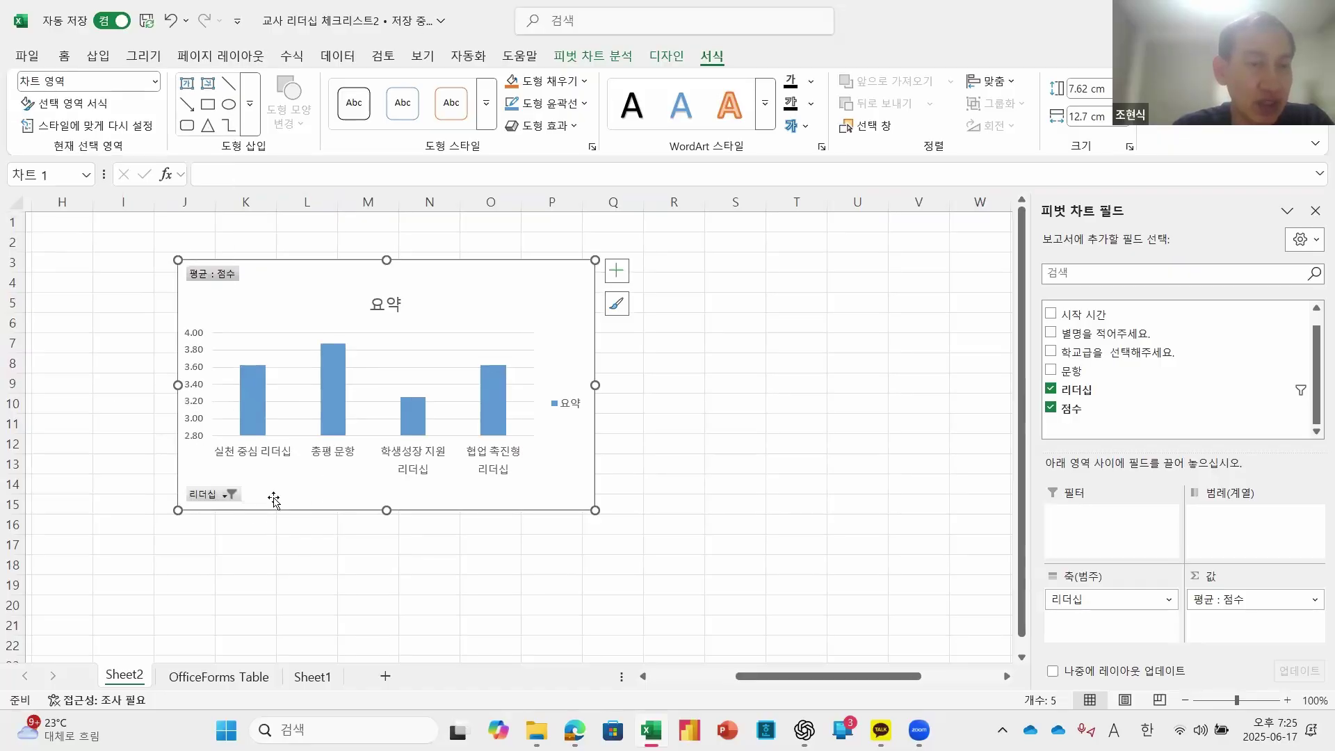
click(230, 494)
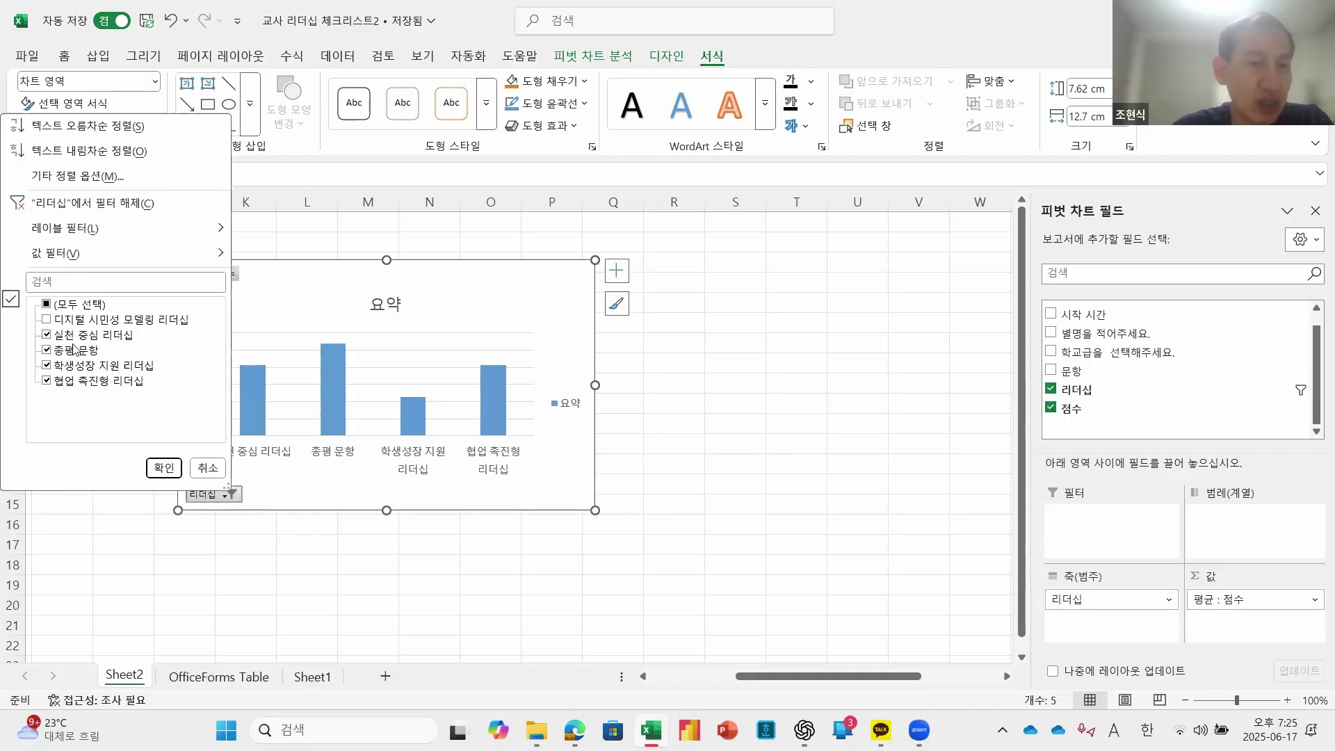
click(46, 322)
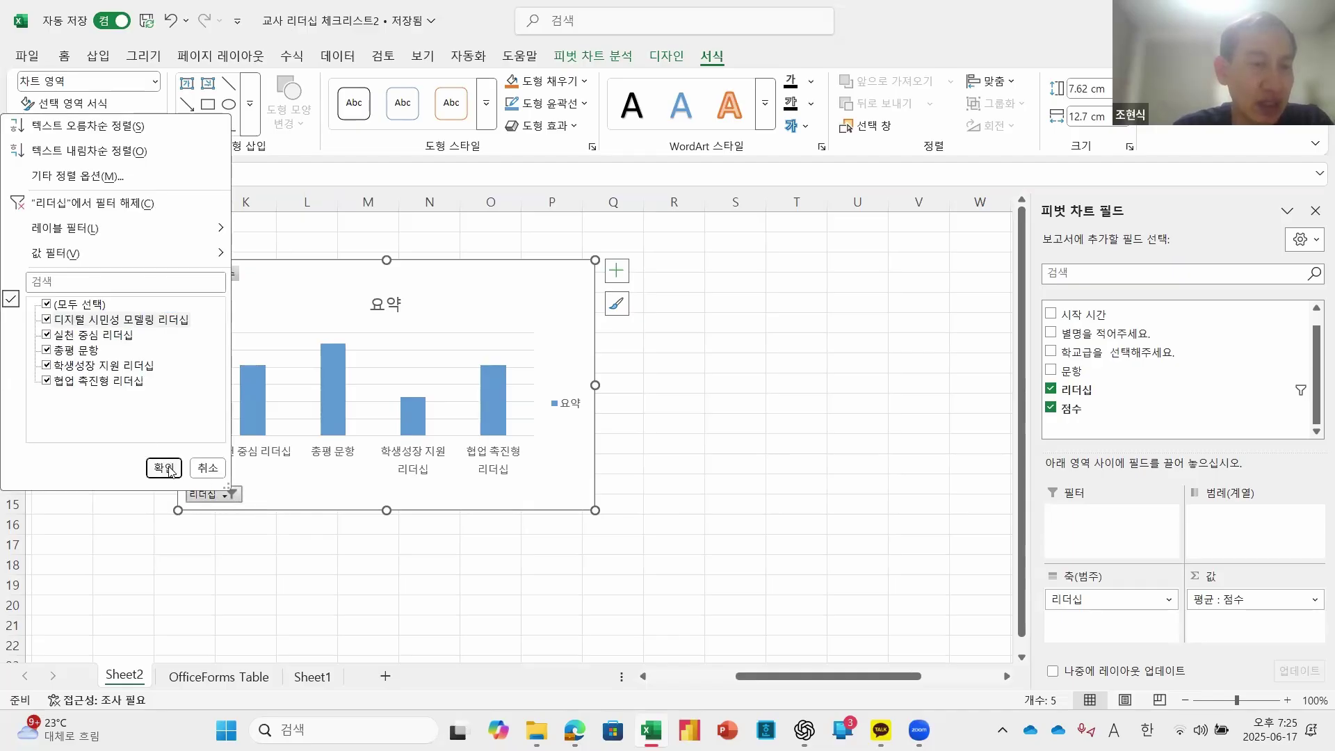
click(166, 469)
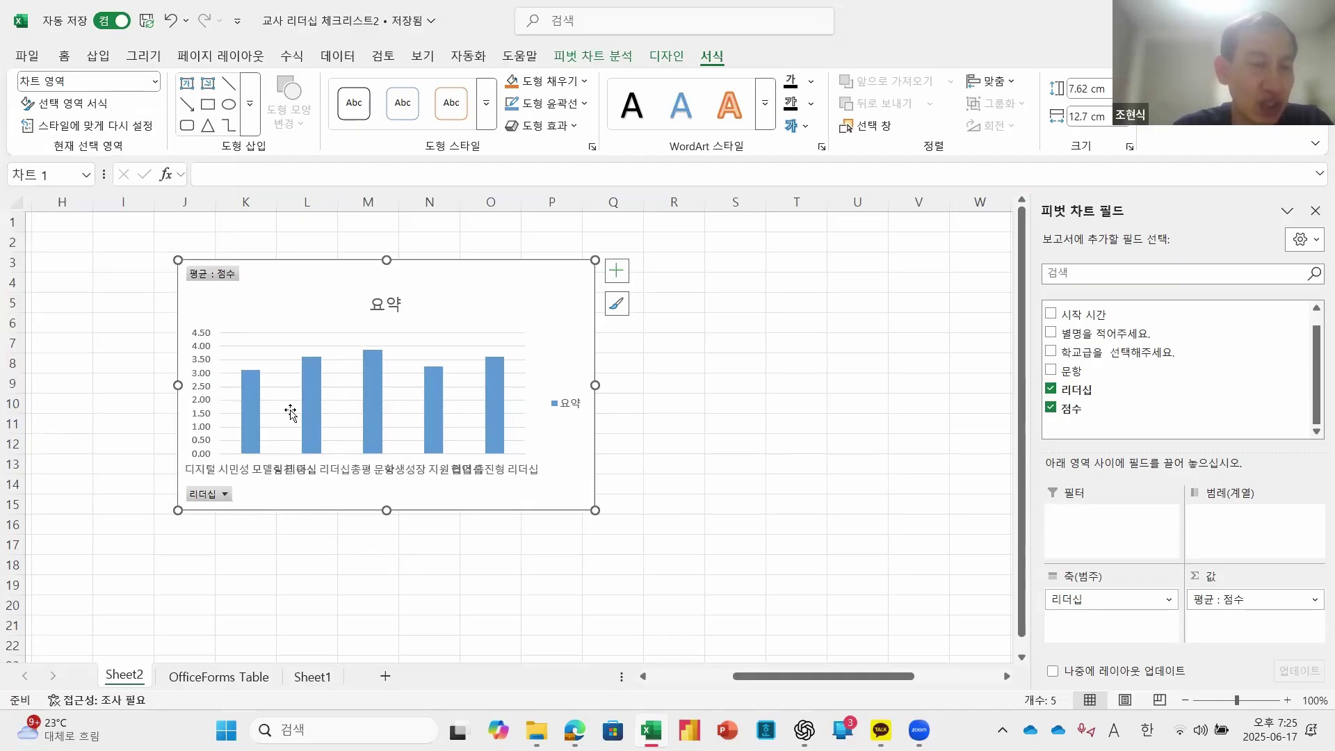
Step: Hide all field buttons on the pivot chart (차트에서 모든 필드 단추 숨기기)
right_click(212, 497)
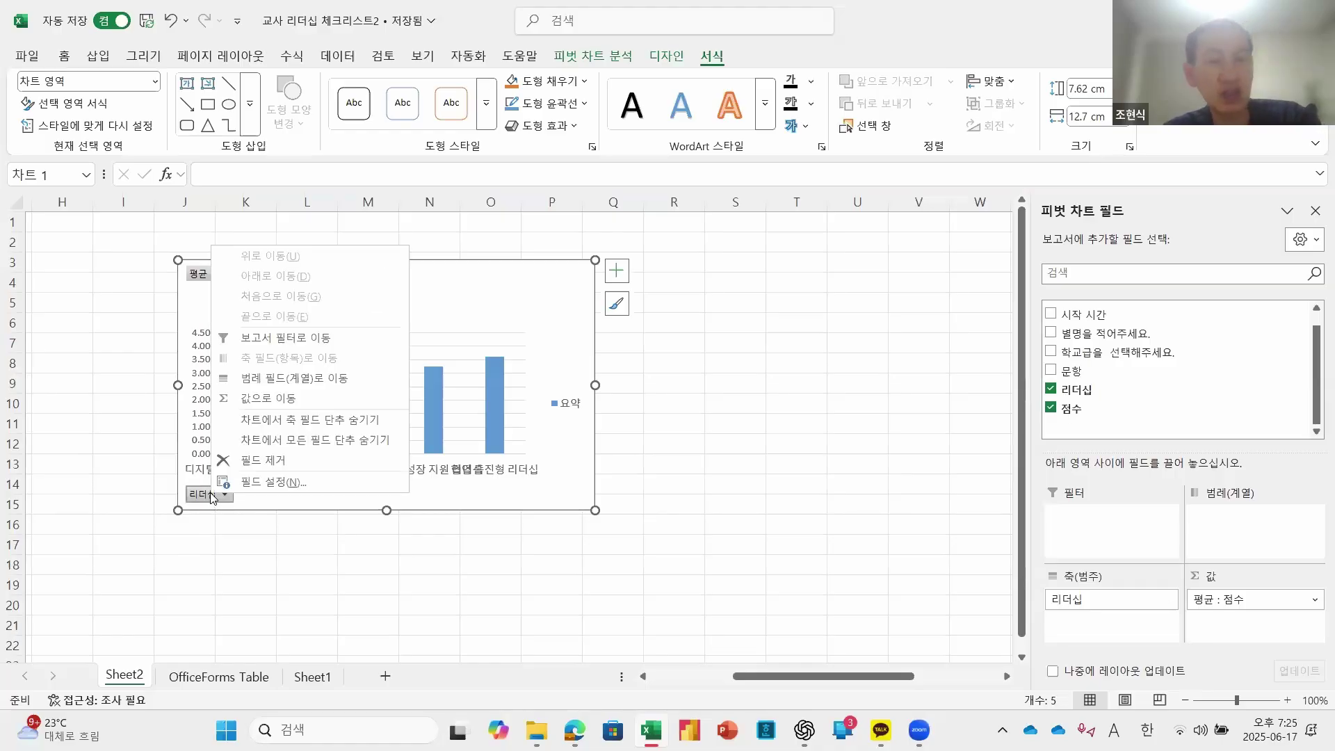
key(ctrl+2)
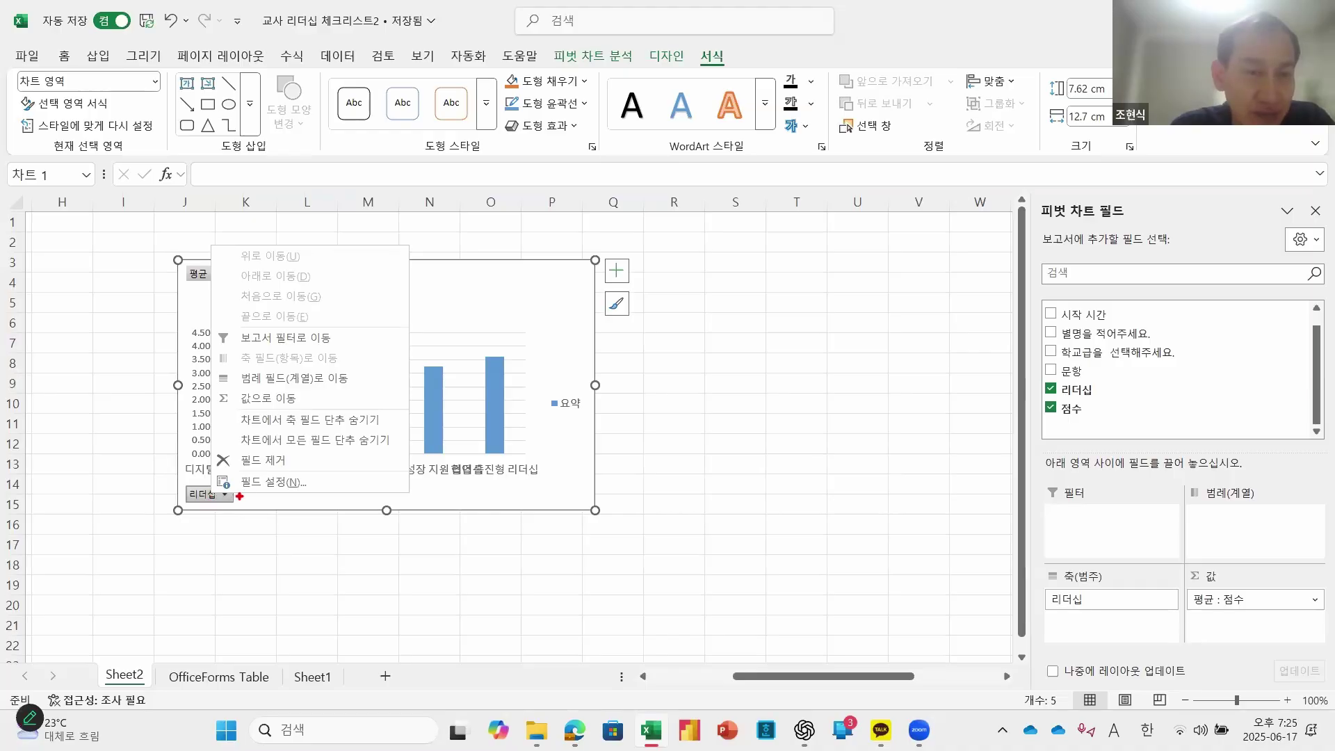
mouse_move(210, 427)
mouse_down()
mouse_move(286, 448)
mouse_move(412, 453)
mouse_up()
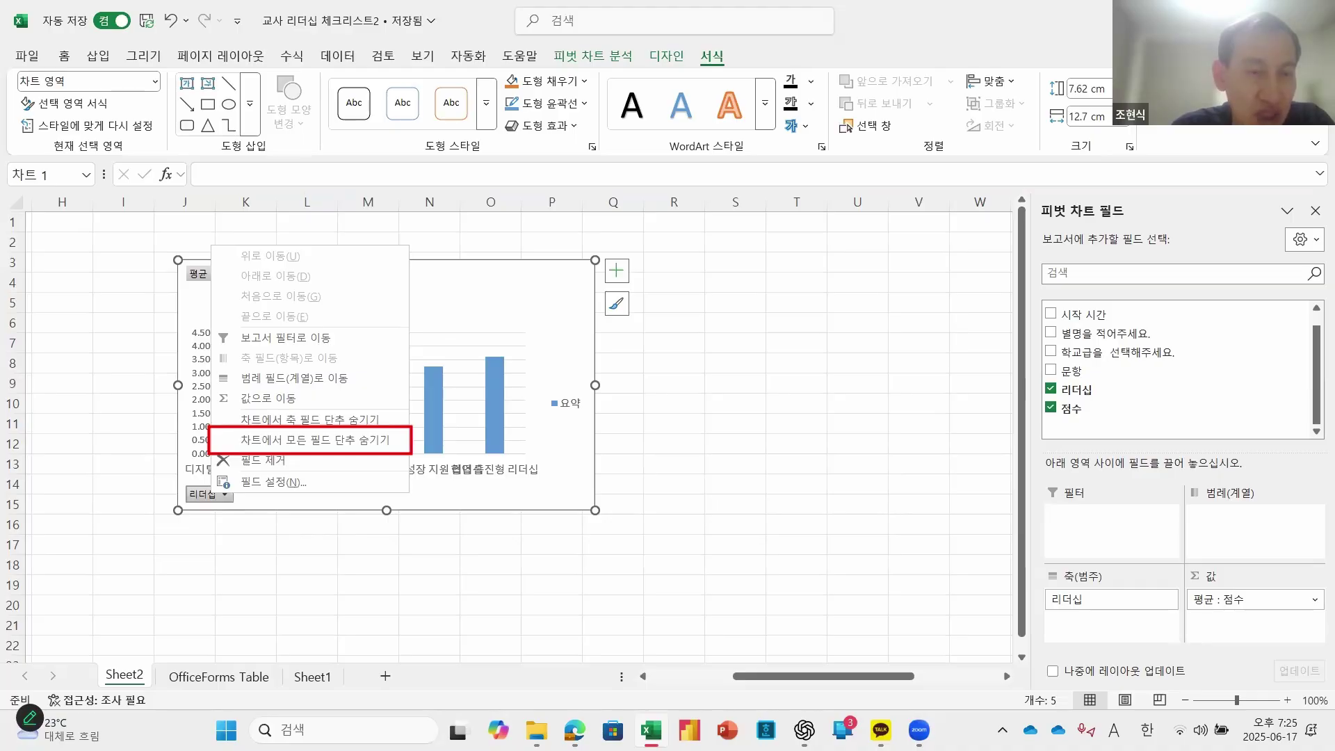
key(Escape)
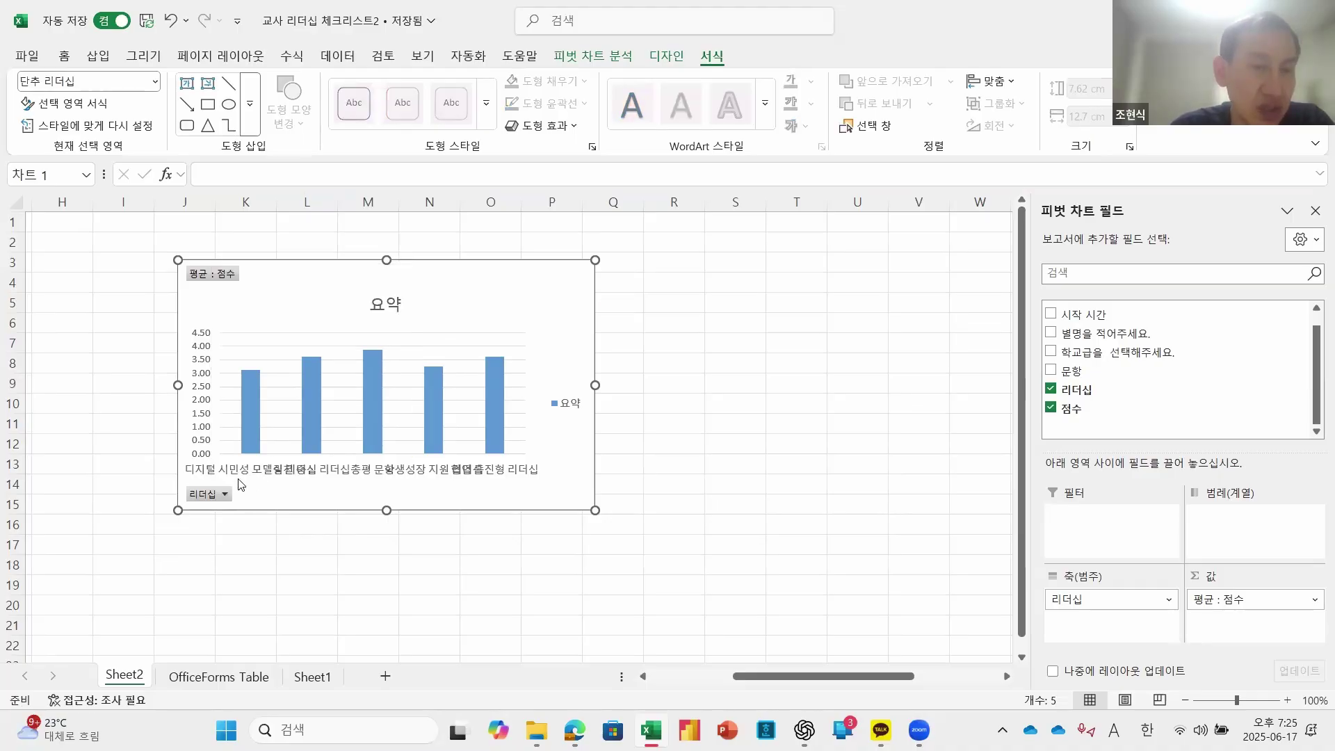
right_click(222, 496)
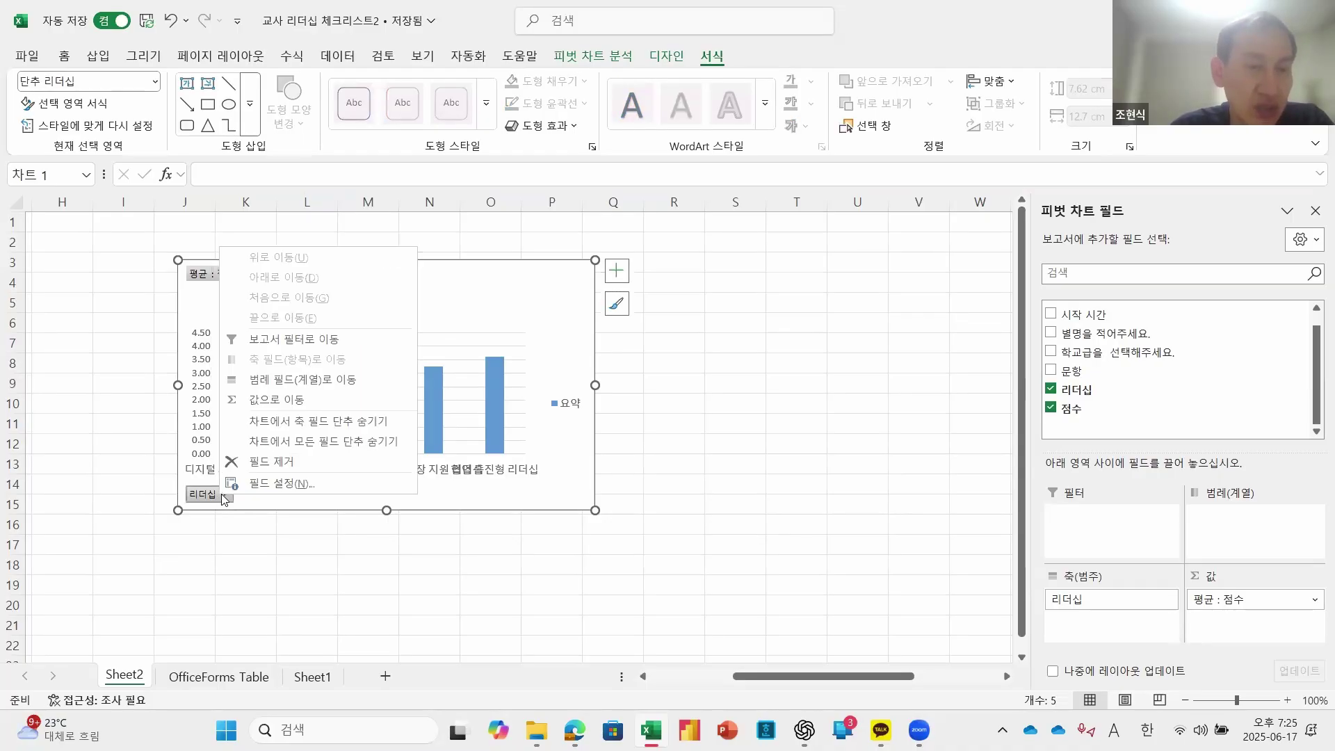
click(306, 441)
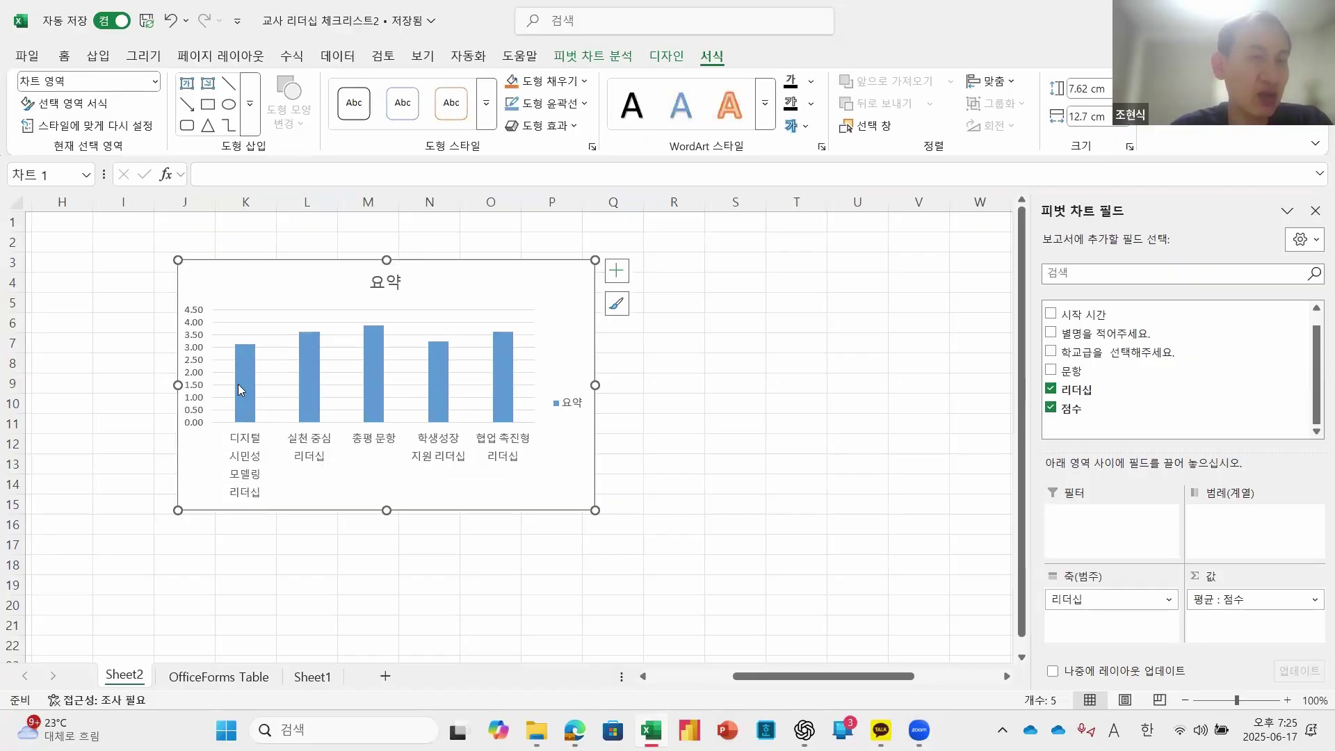
Step: Delete the 요약 legend and the 요약 title from the pivot chart
mouse_move(238, 383)
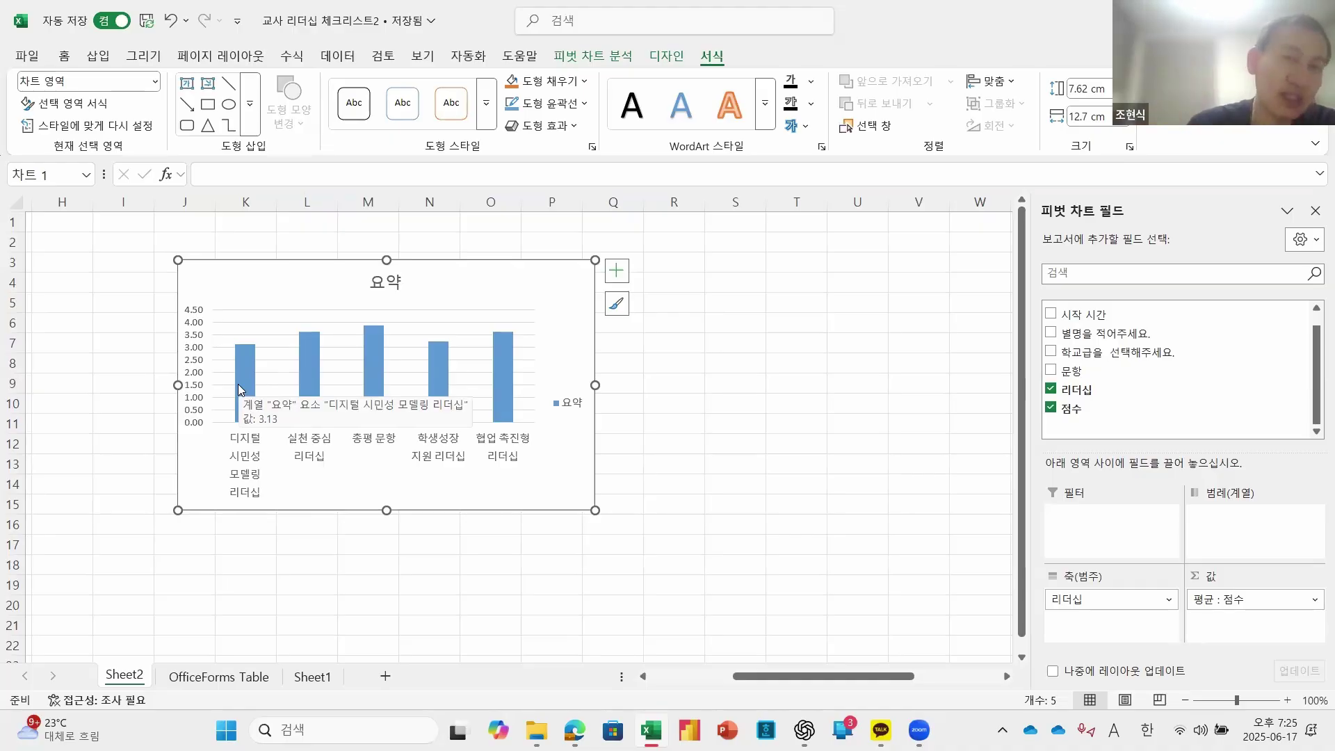
click(563, 407)
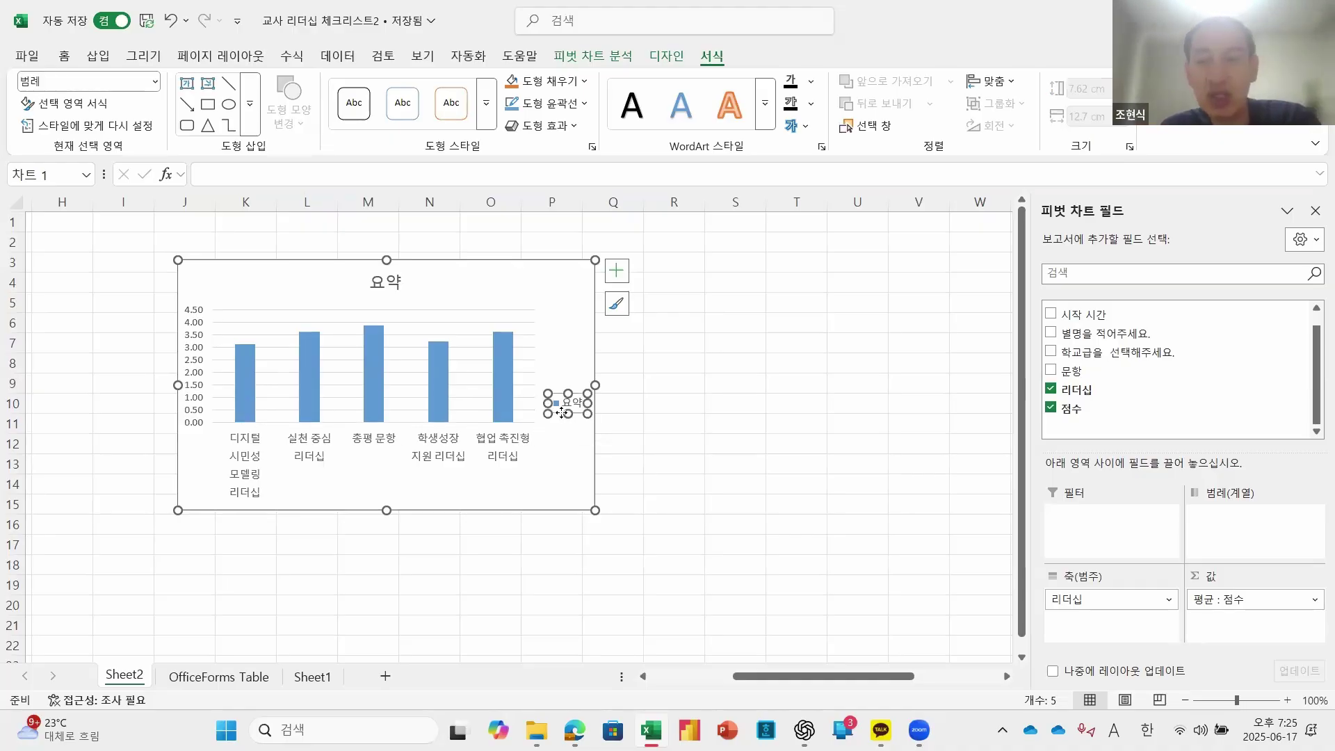
key(Delete)
click(389, 298)
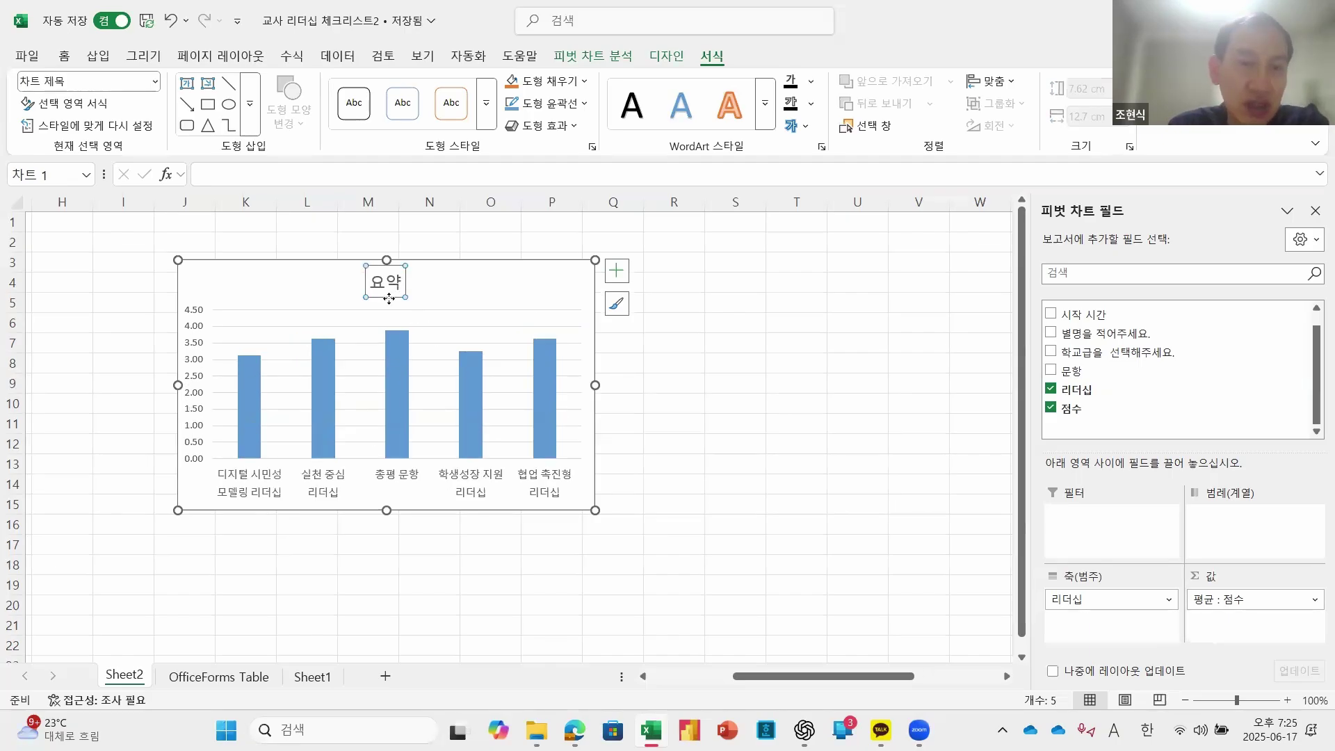
key(Delete)
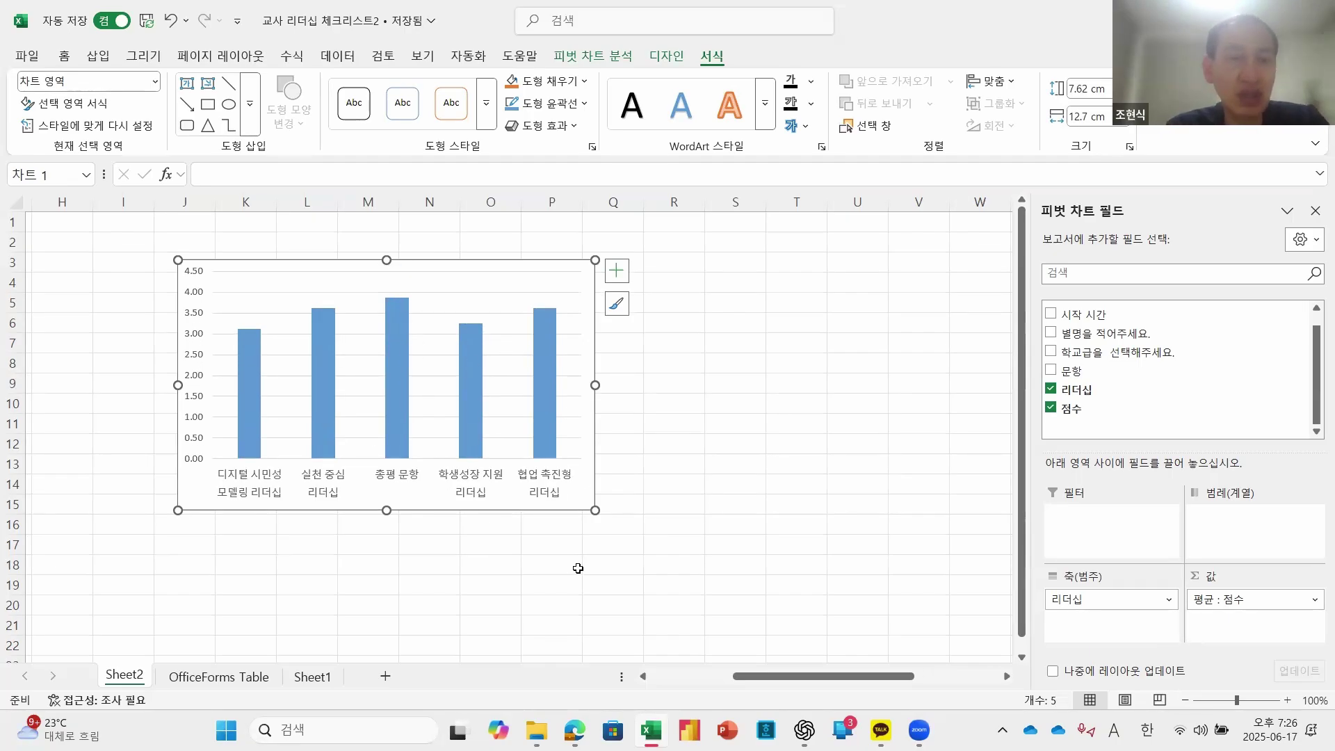
Step: Hide columns A to C, which hold the empty pivot table placeholder
click(574, 566)
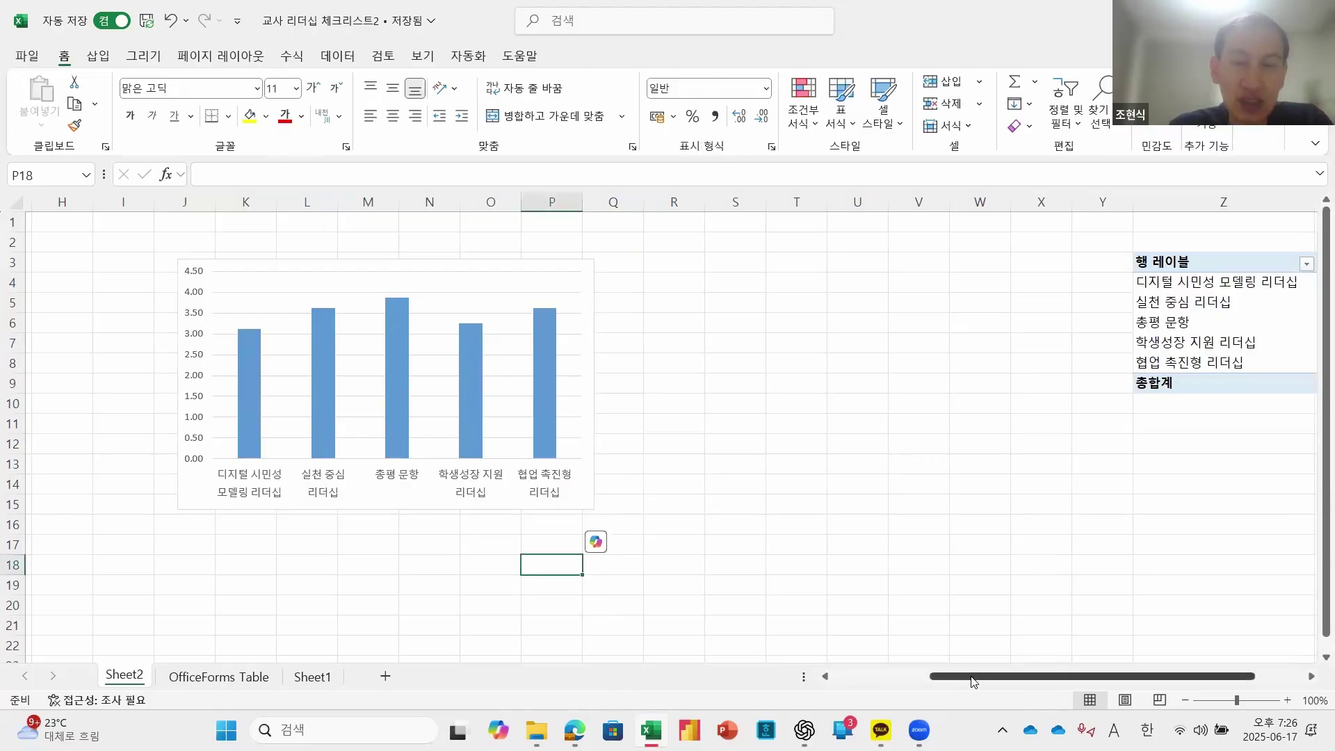
drag(970, 676, 810, 684)
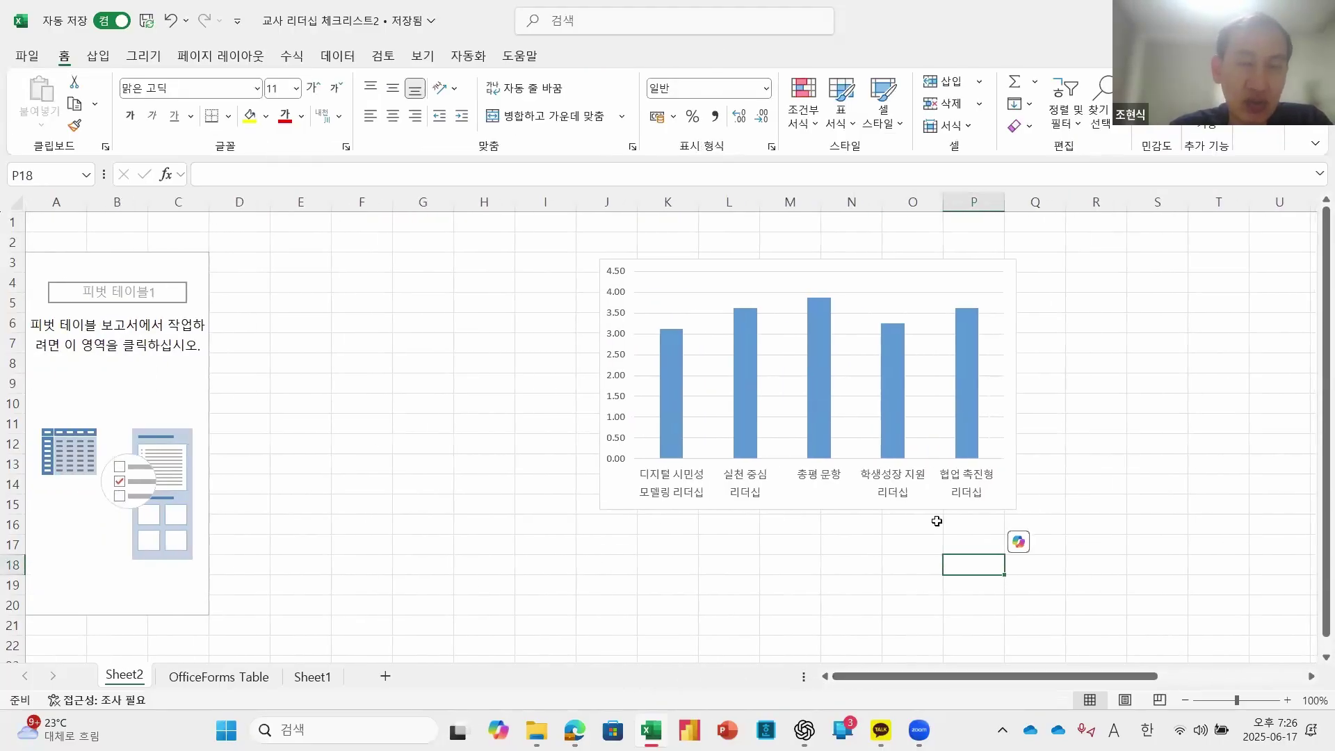
mouse_move(1004, 676)
mouse_down()
mouse_move(1120, 674)
mouse_move(988, 673)
mouse_up()
click(239, 283)
drag(76, 203, 182, 201)
right_click(182, 201)
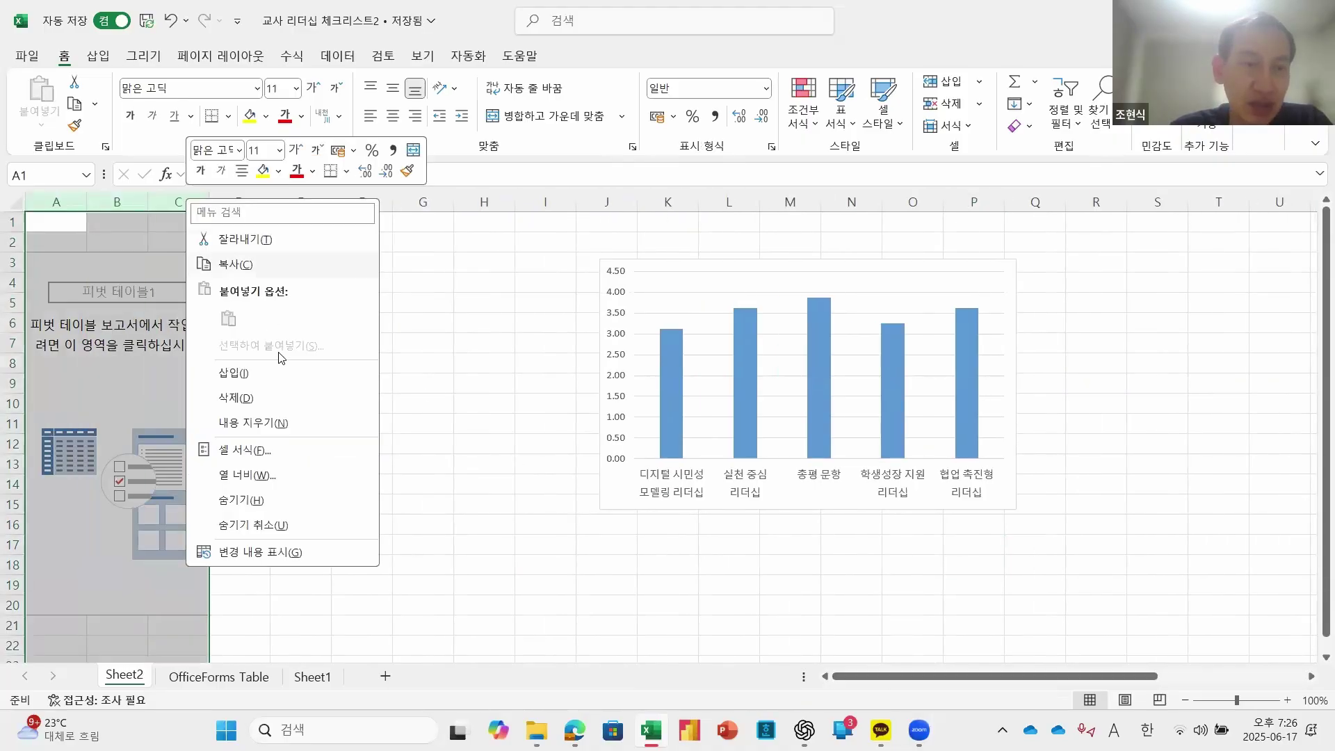
click(278, 500)
Step: Move the pivot chart further right so that it starts around column N, row 4
click(447, 269)
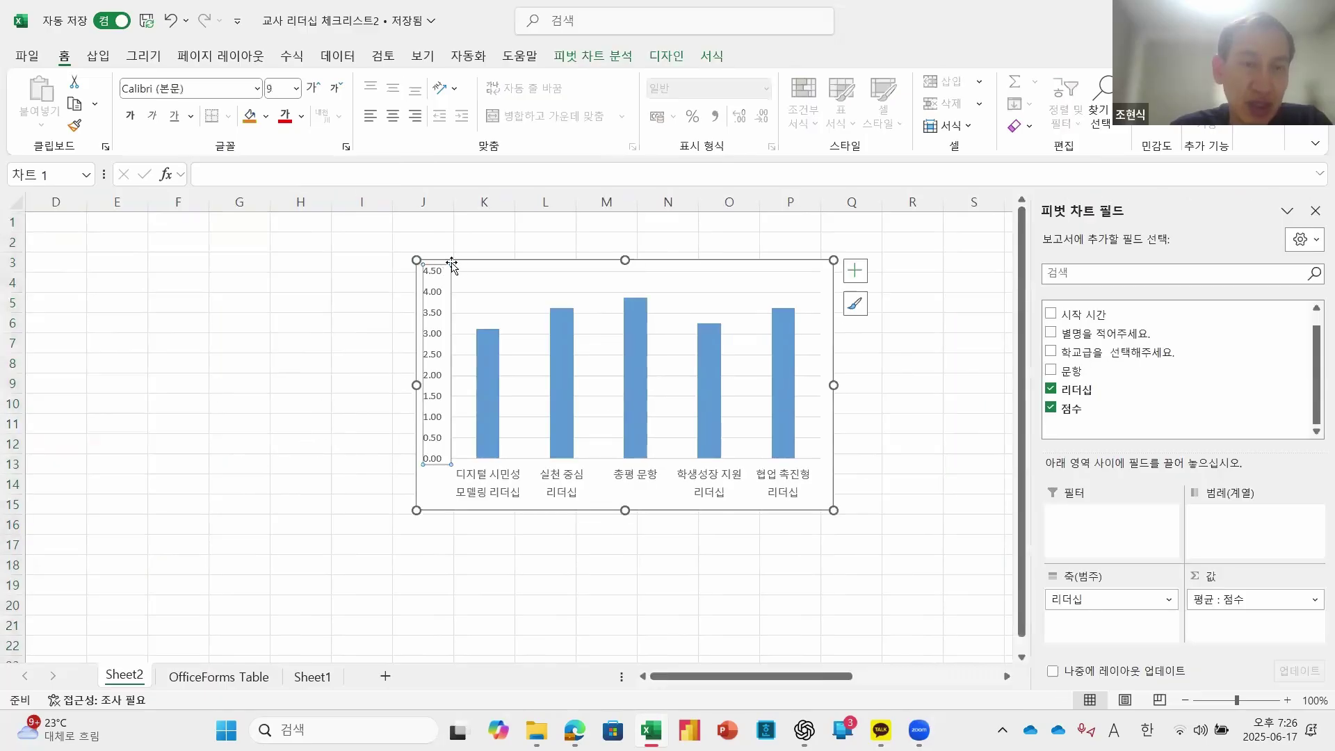
double_click(520, 271)
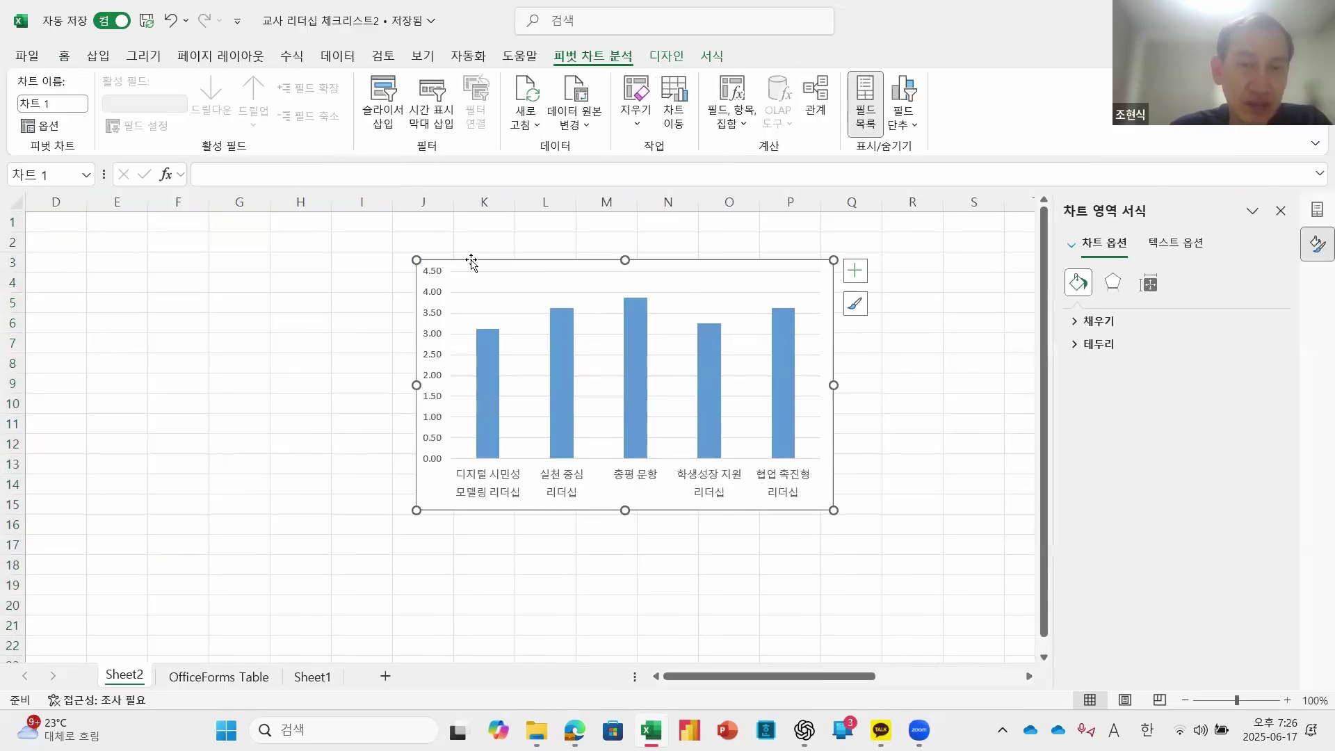
drag(475, 262, 722, 291)
click(306, 504)
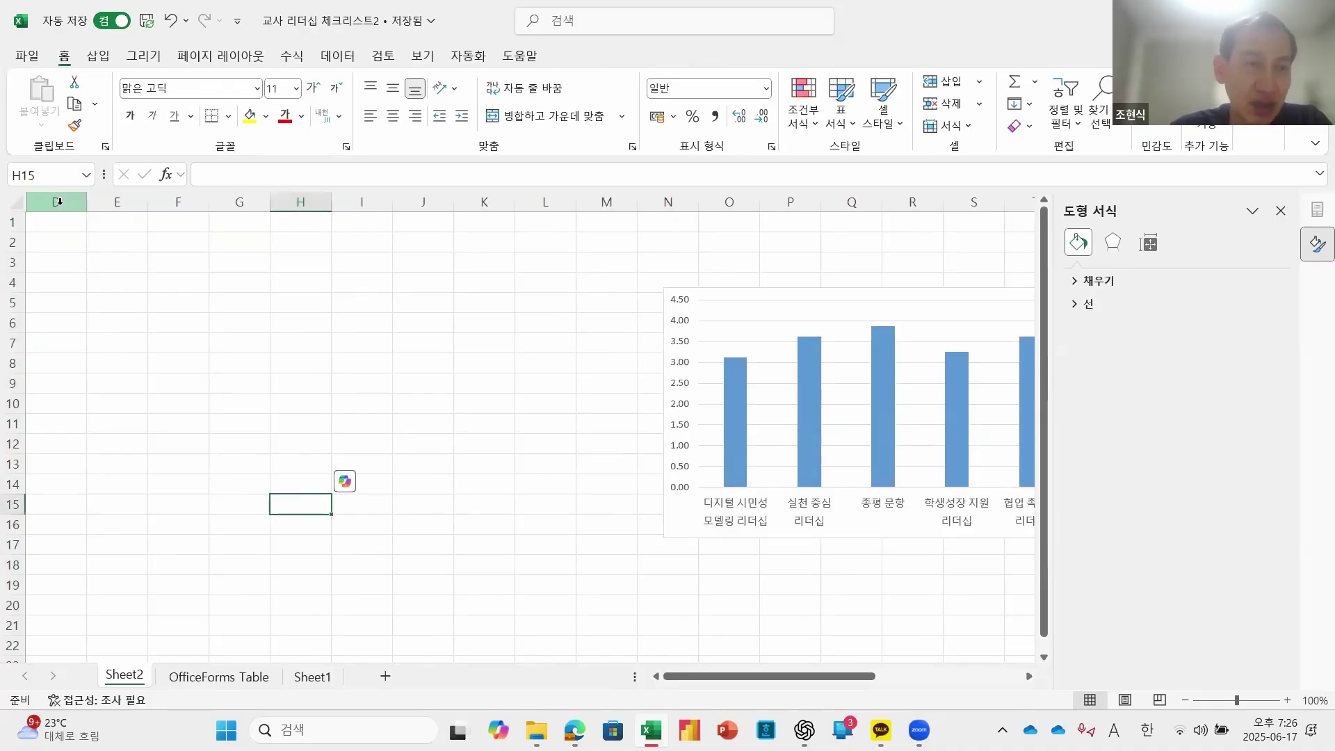
Step: Fill columns D to F with black as a dark side band
drag(60, 203, 183, 218)
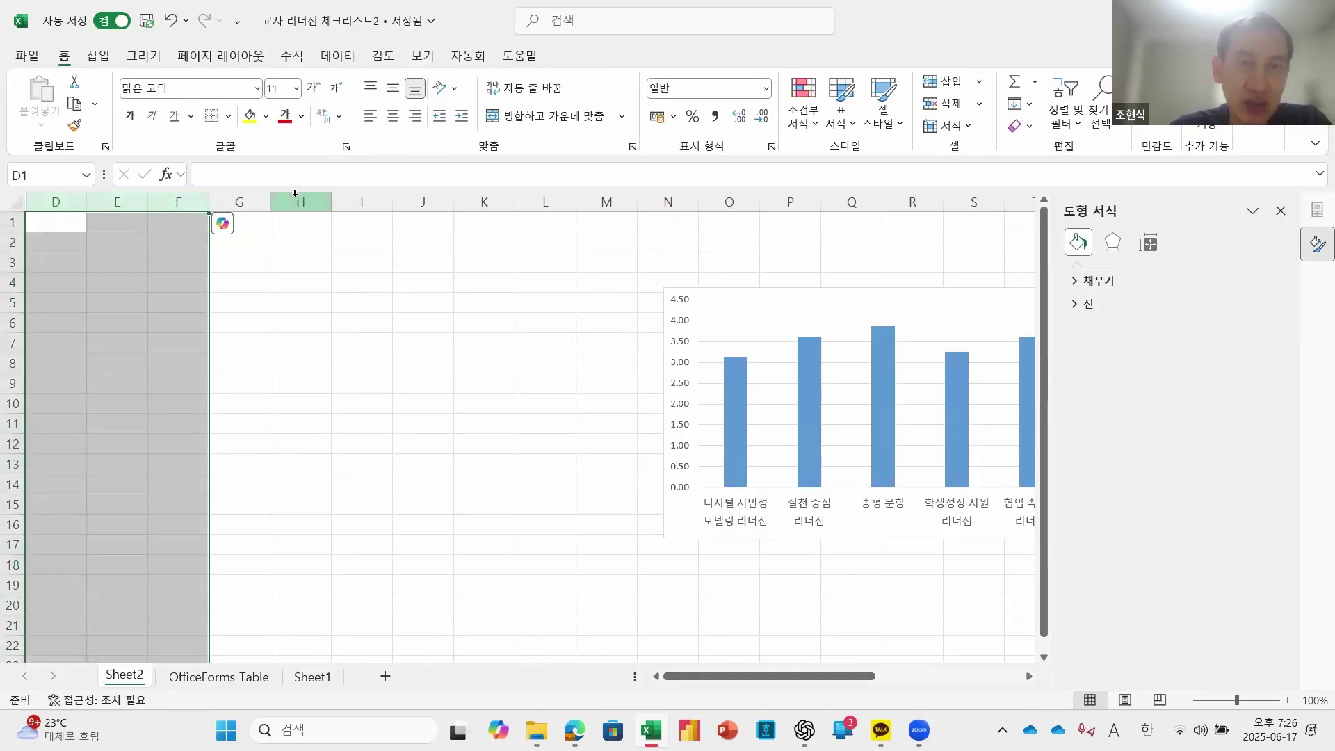
click(267, 116)
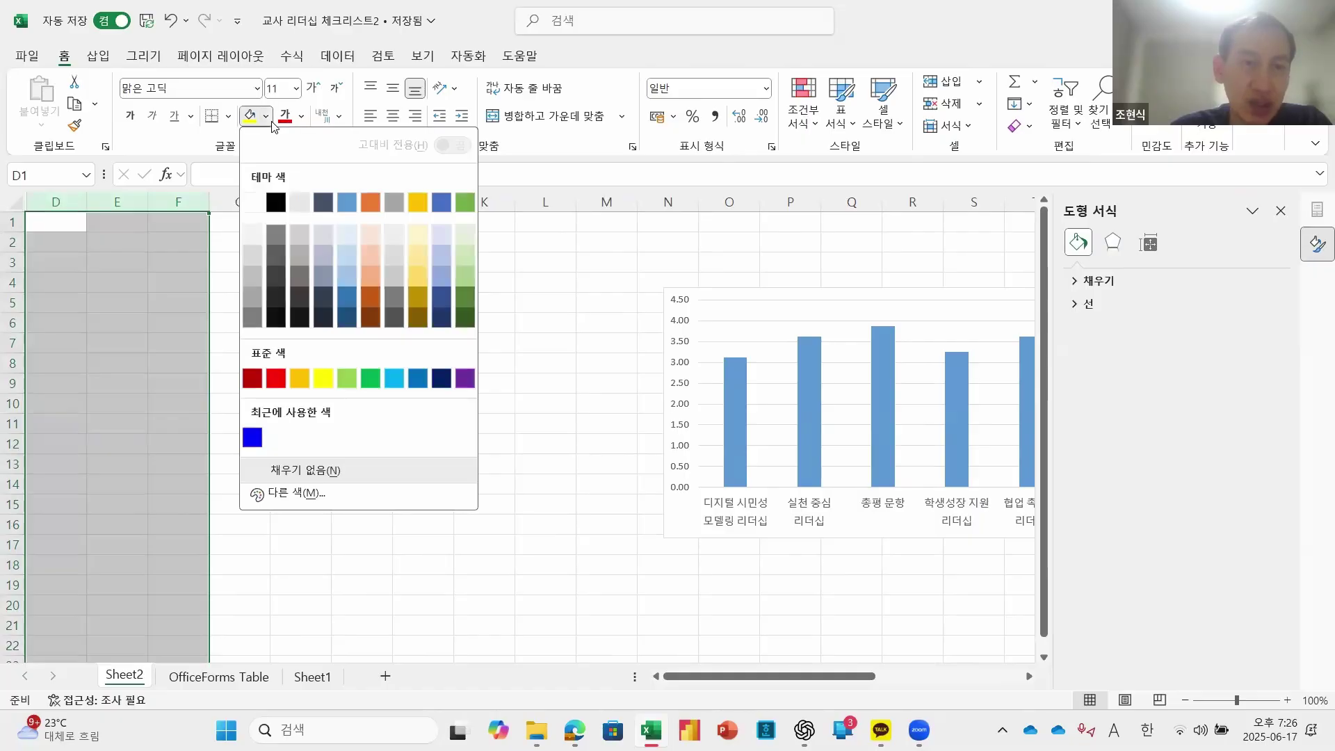
click(297, 316)
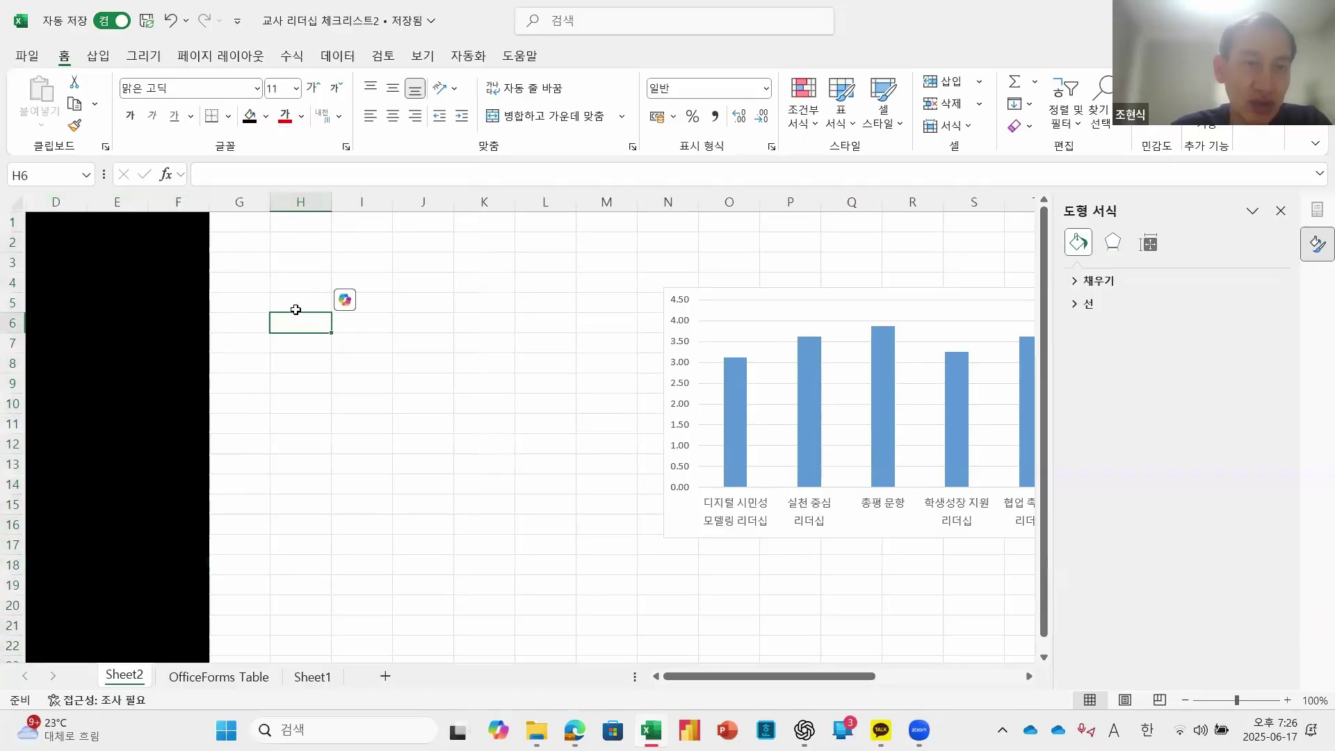
Step: Insert a new row above row 1
click(11, 223)
right_click(12, 223)
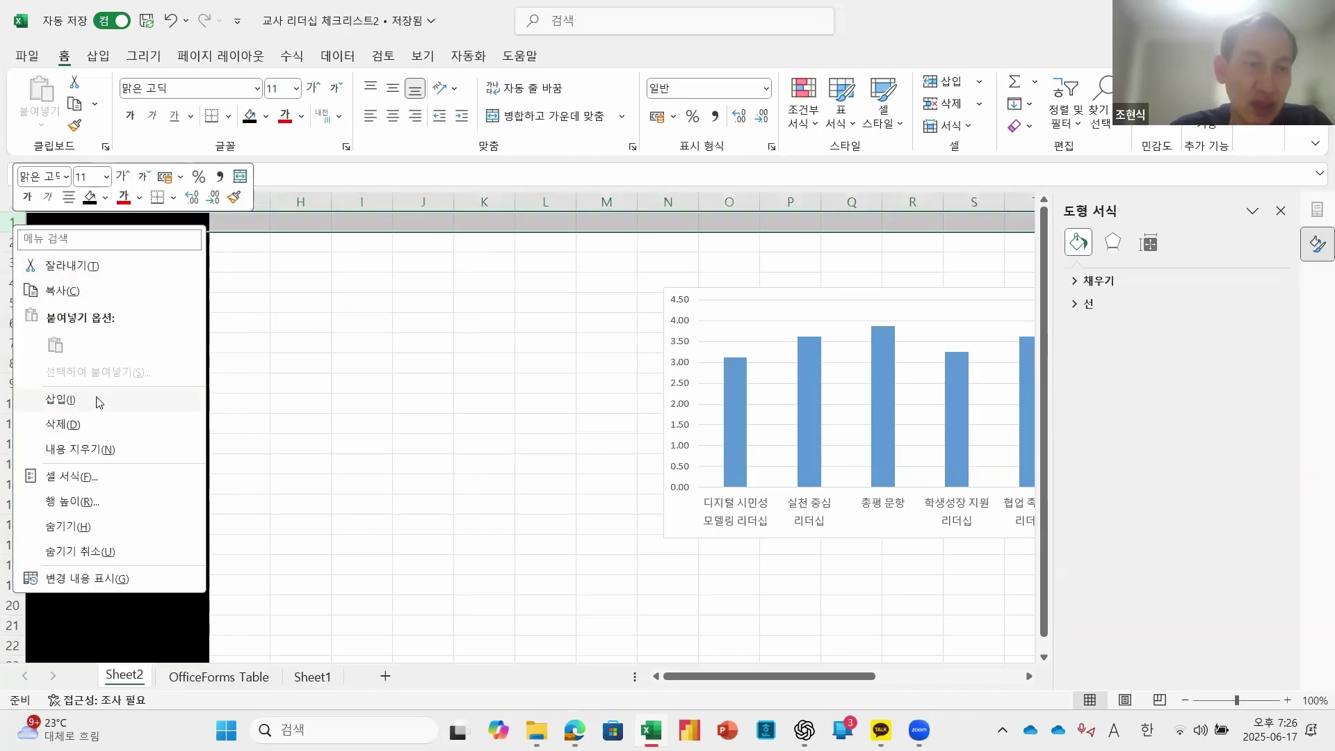
click(97, 402)
Step: Fill cells D1:S2 with the recently used blue and merge and centre them into one banner cell
drag(54, 221, 992, 252)
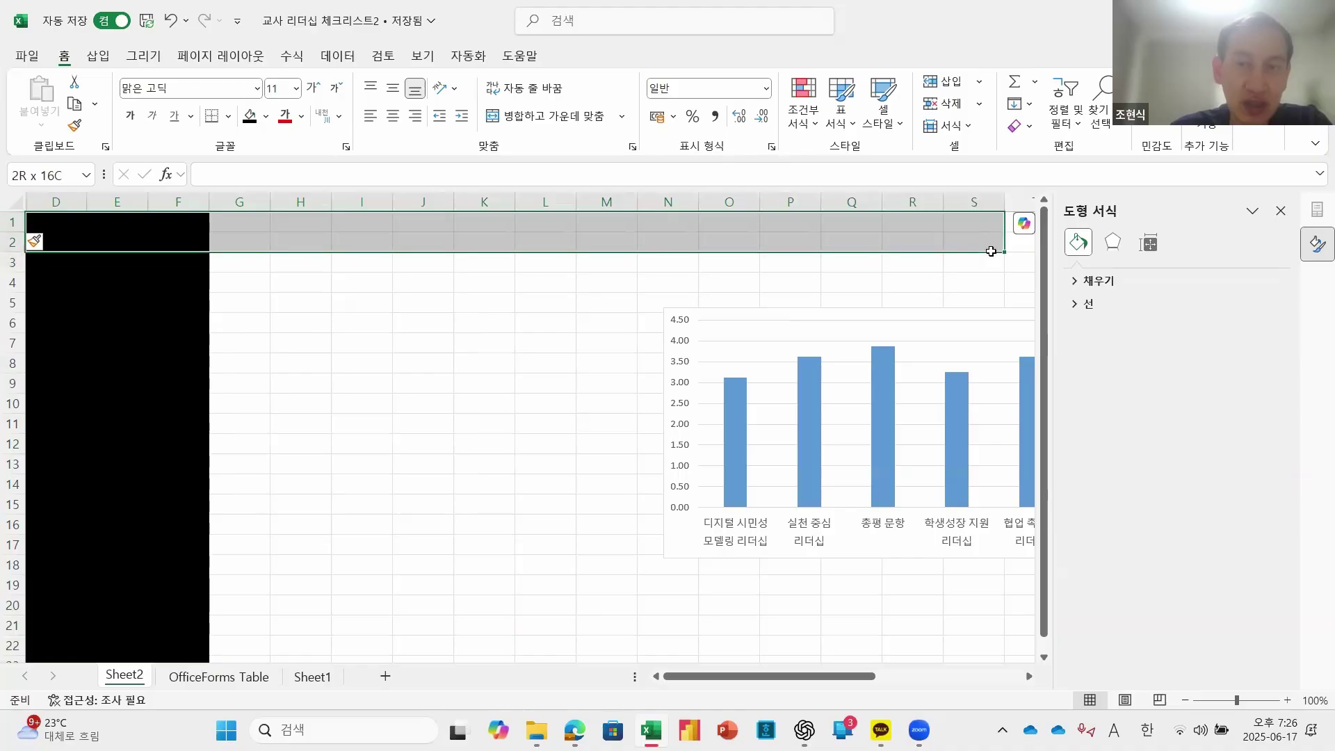
click(266, 121)
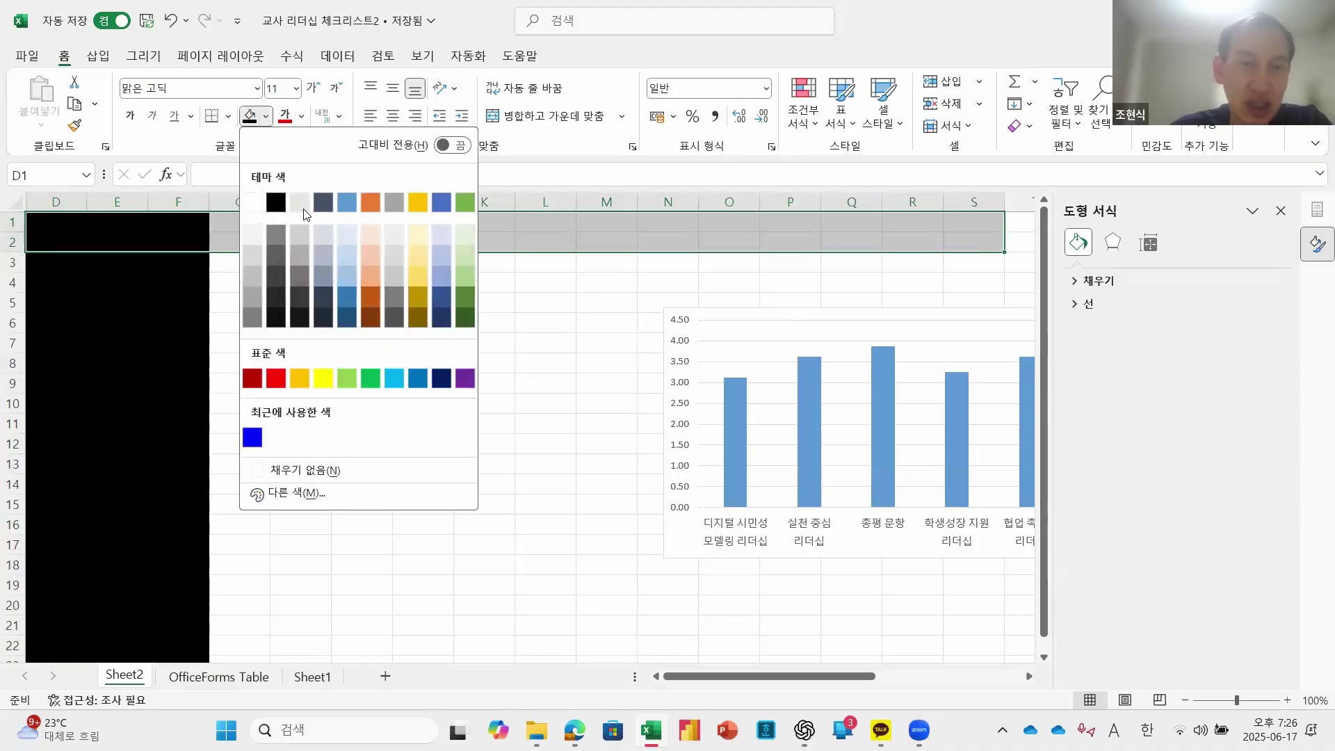
click(252, 439)
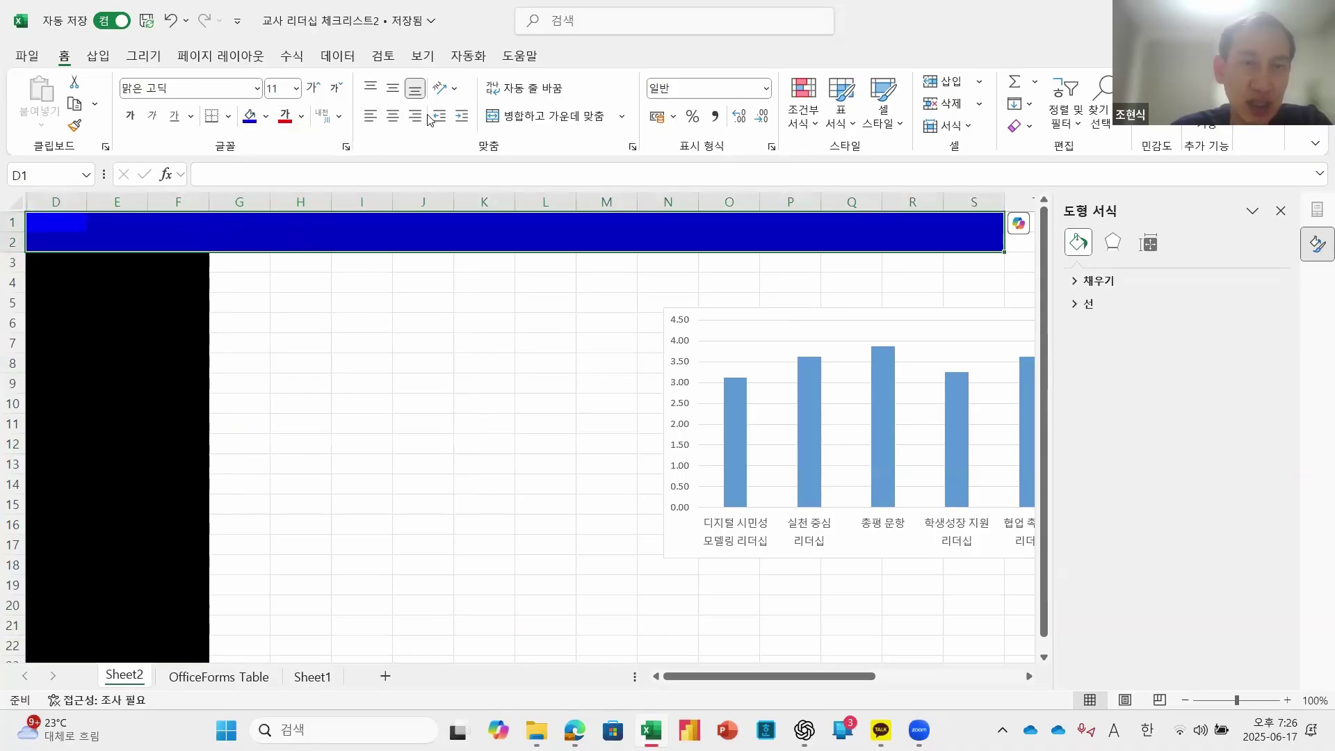
click(532, 117)
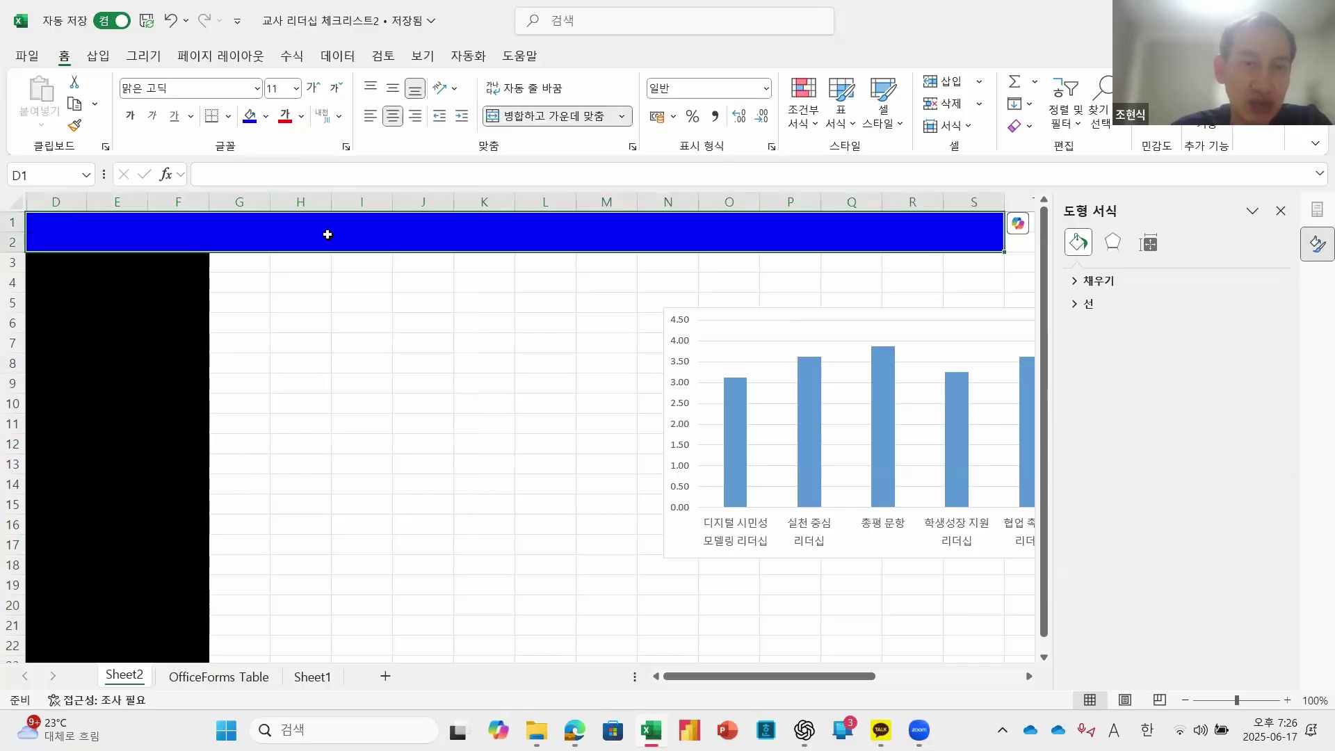
Step: Enter the title "교사의 디지털 리터러시 역량 체크리스트" in the blue merged banner cell
double_click(328, 235)
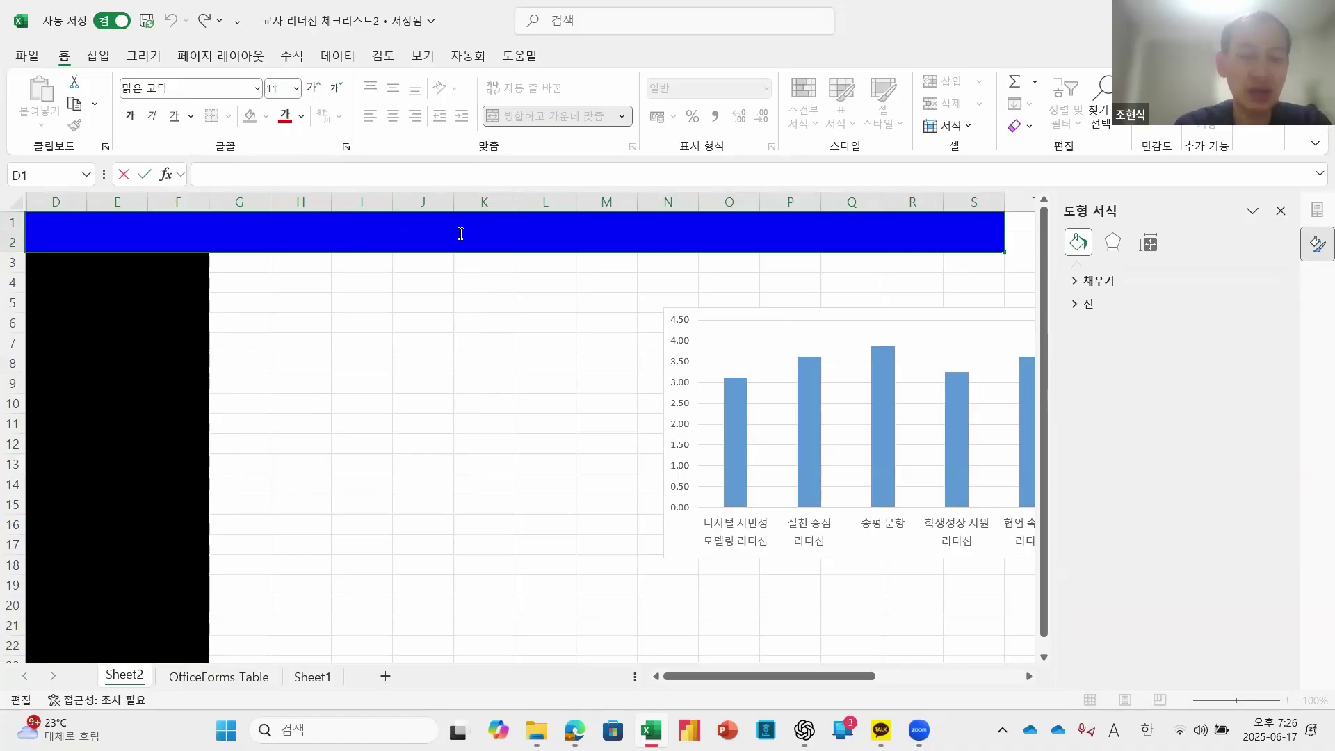
text(r)
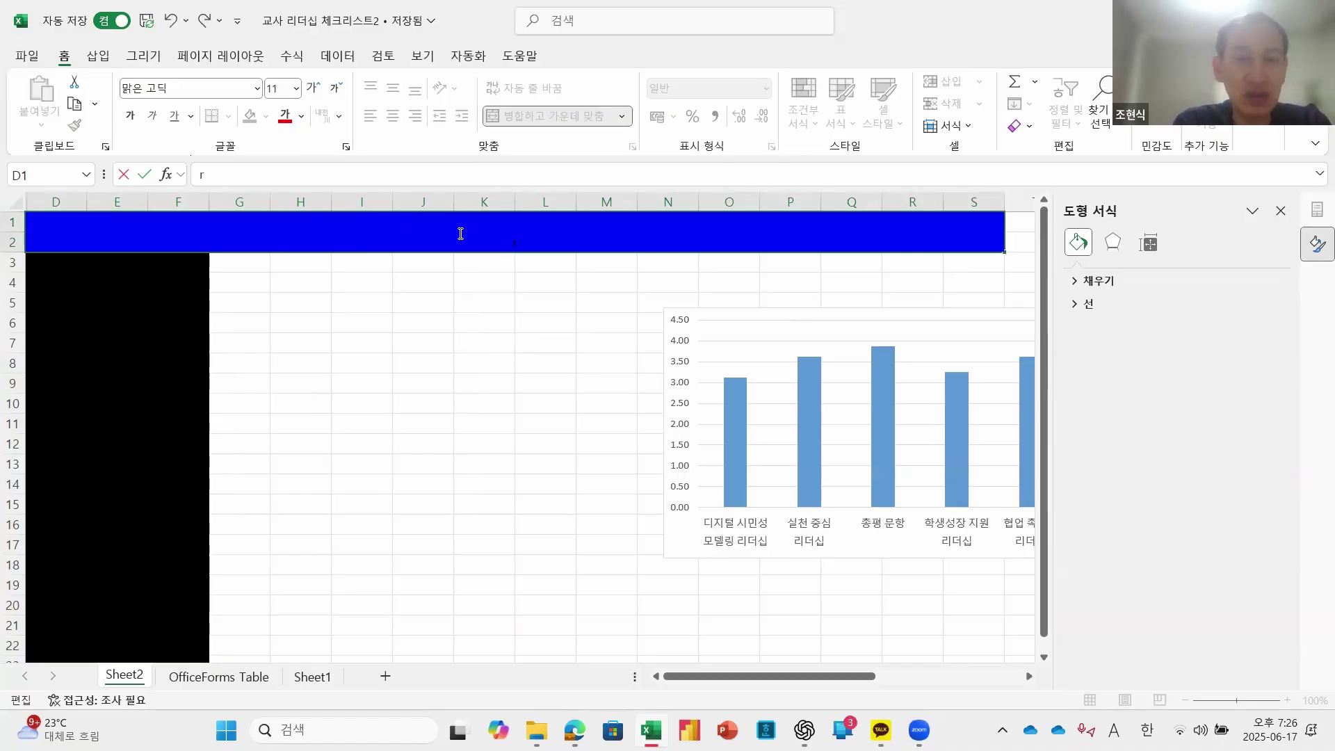
text(상의)
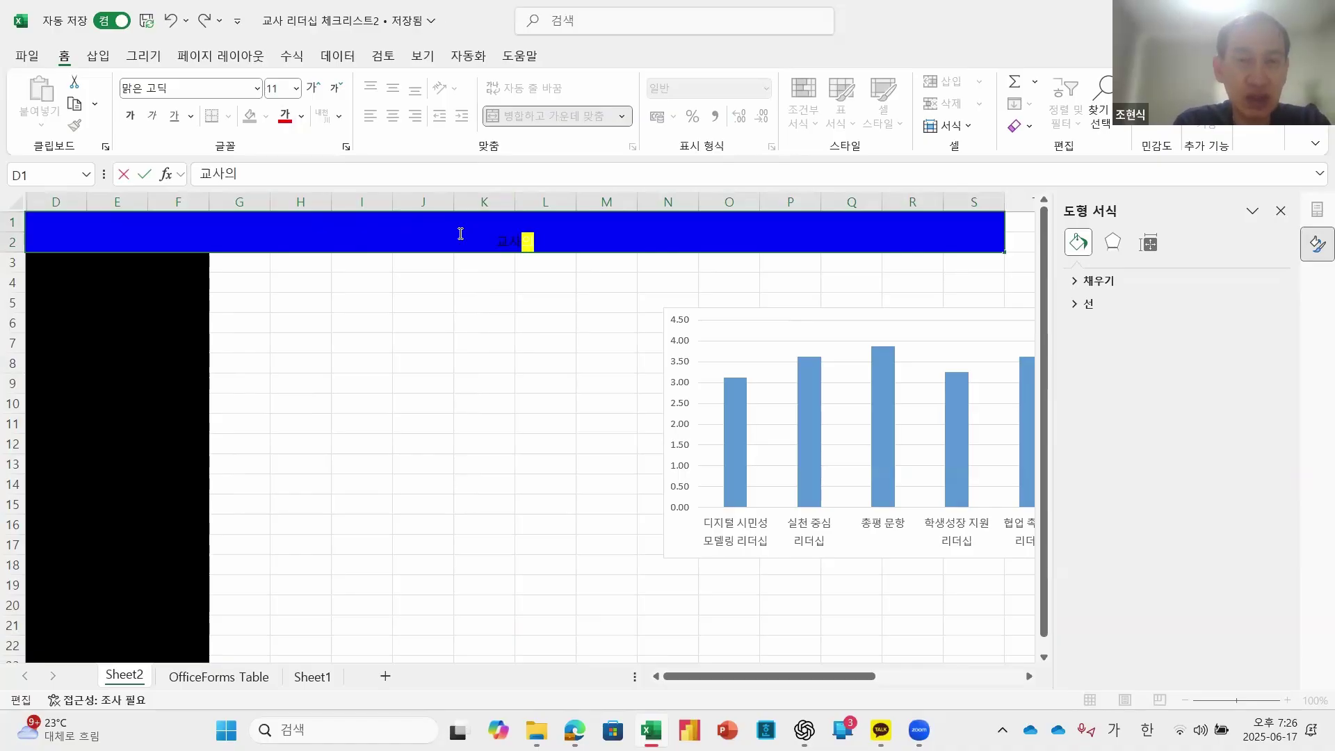
text( 디지털 리터)
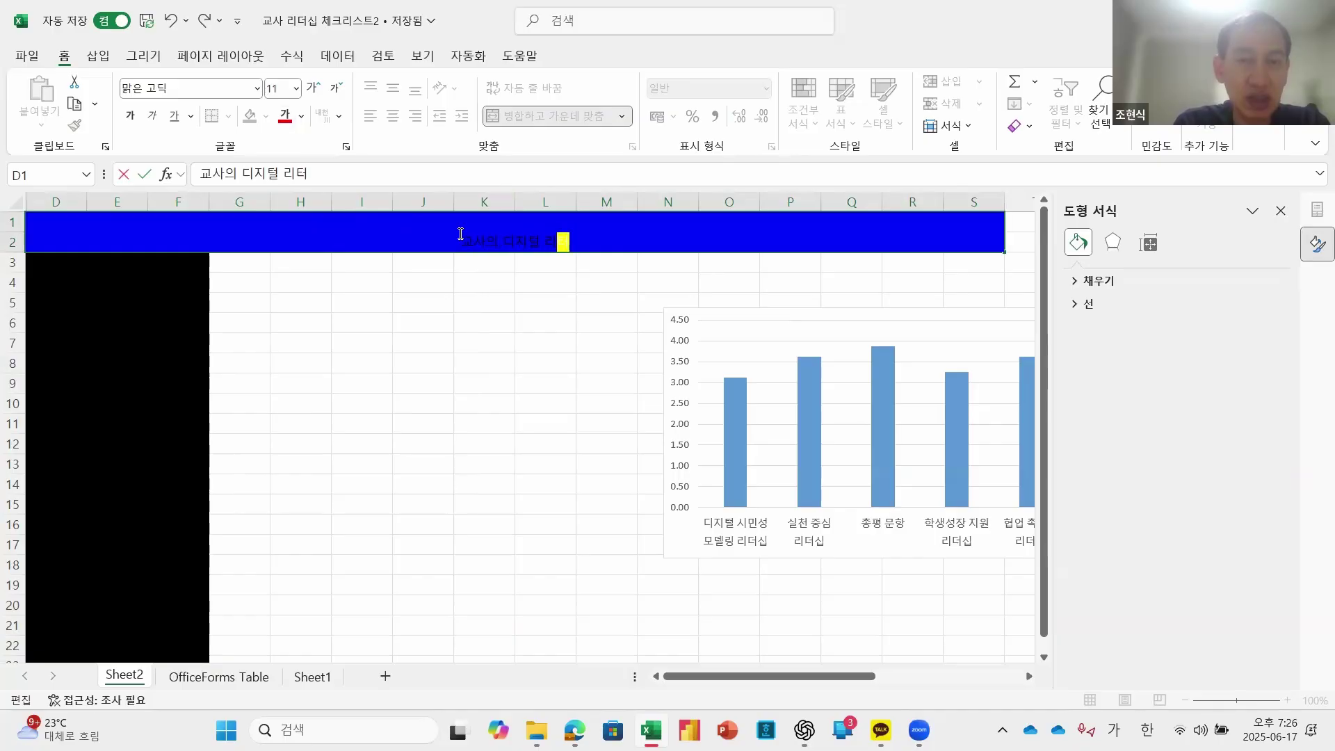
text(러시 ㅇ역량 체크리스트)
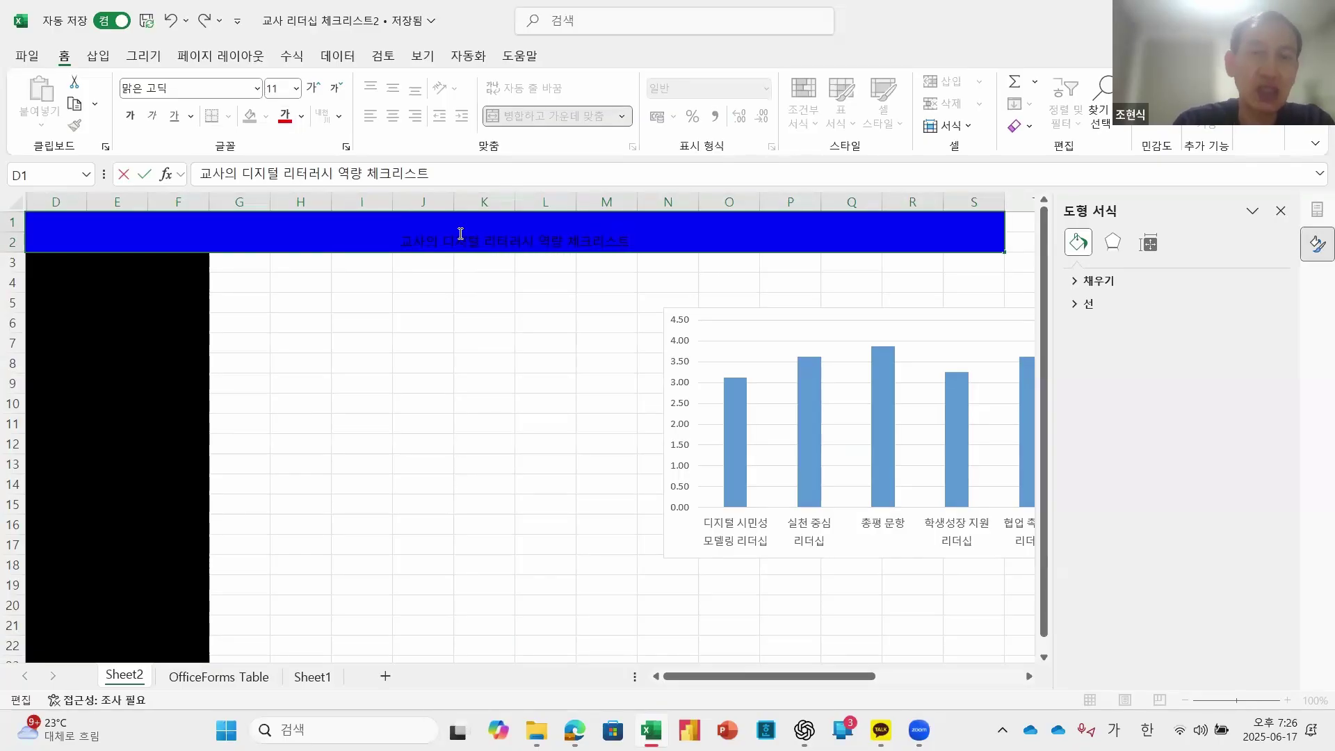
Step: Set the font size of the whole banner title to 26
drag(641, 243, 387, 257)
click(497, 205)
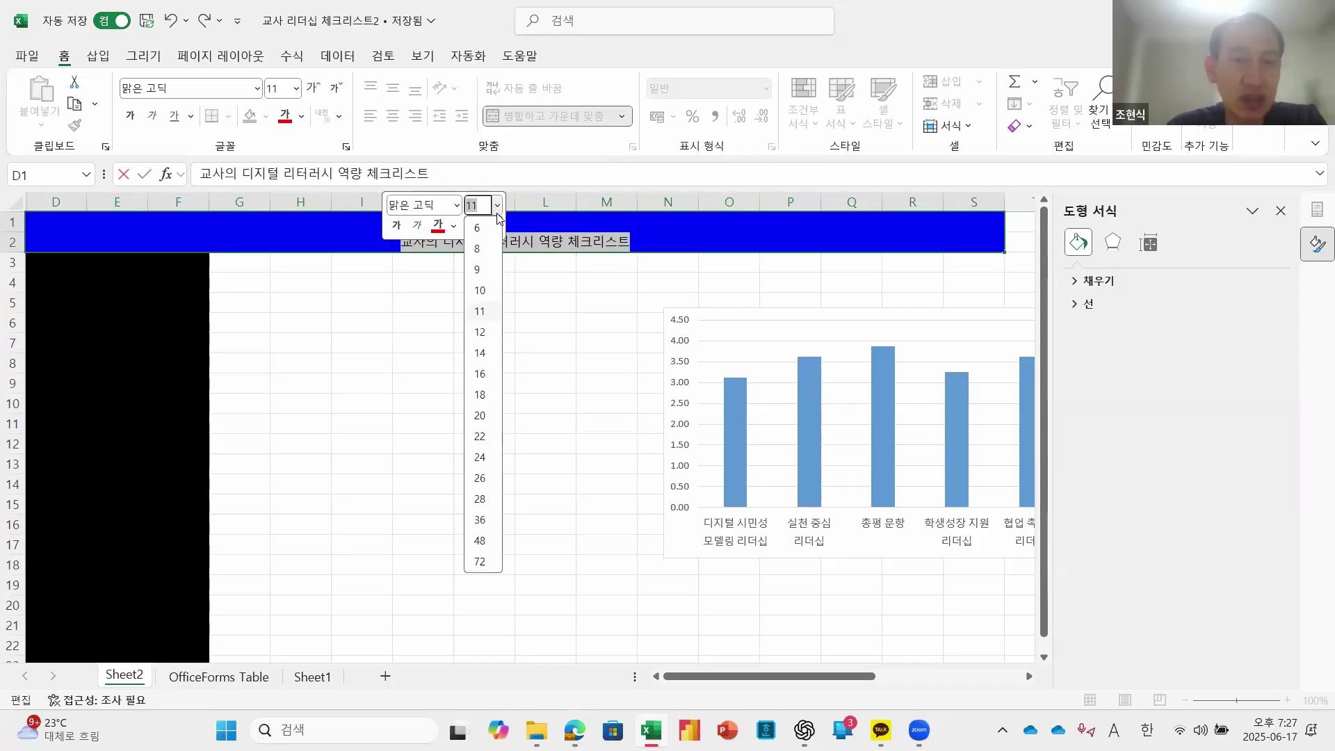
click(480, 479)
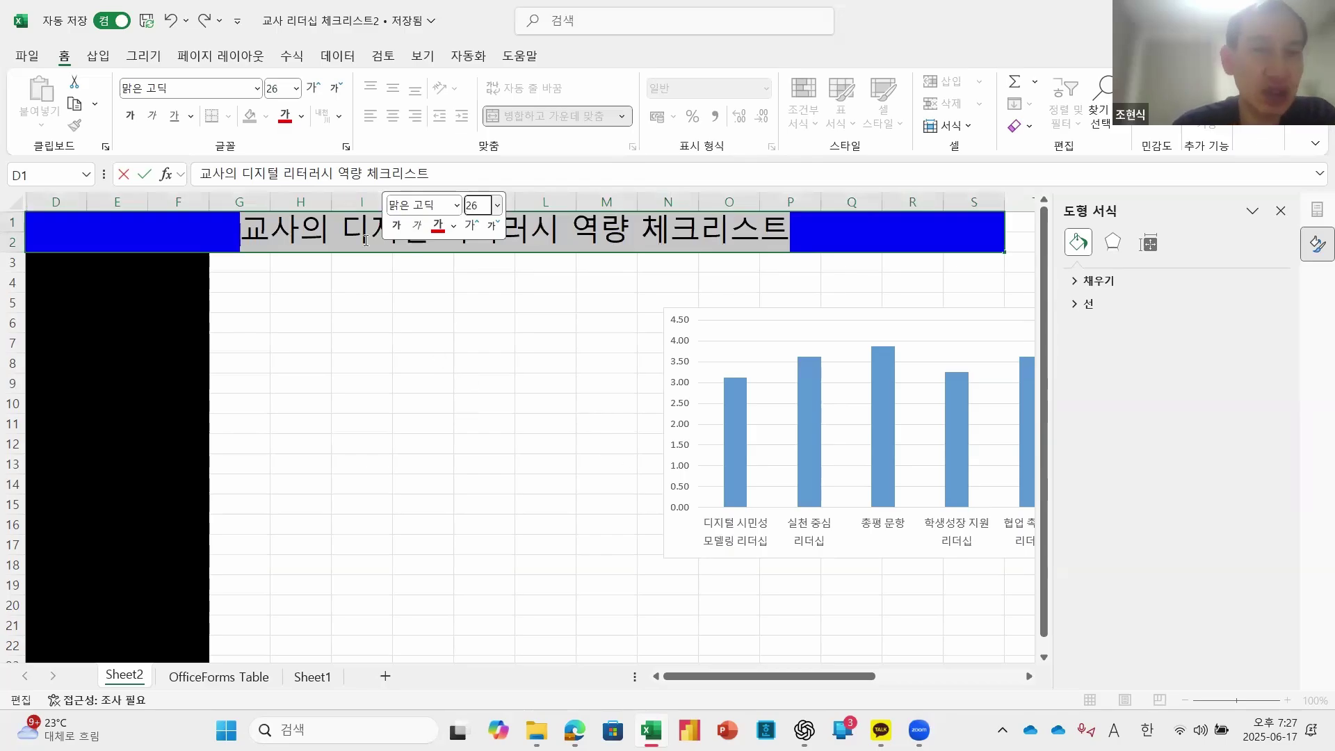
click(384, 320)
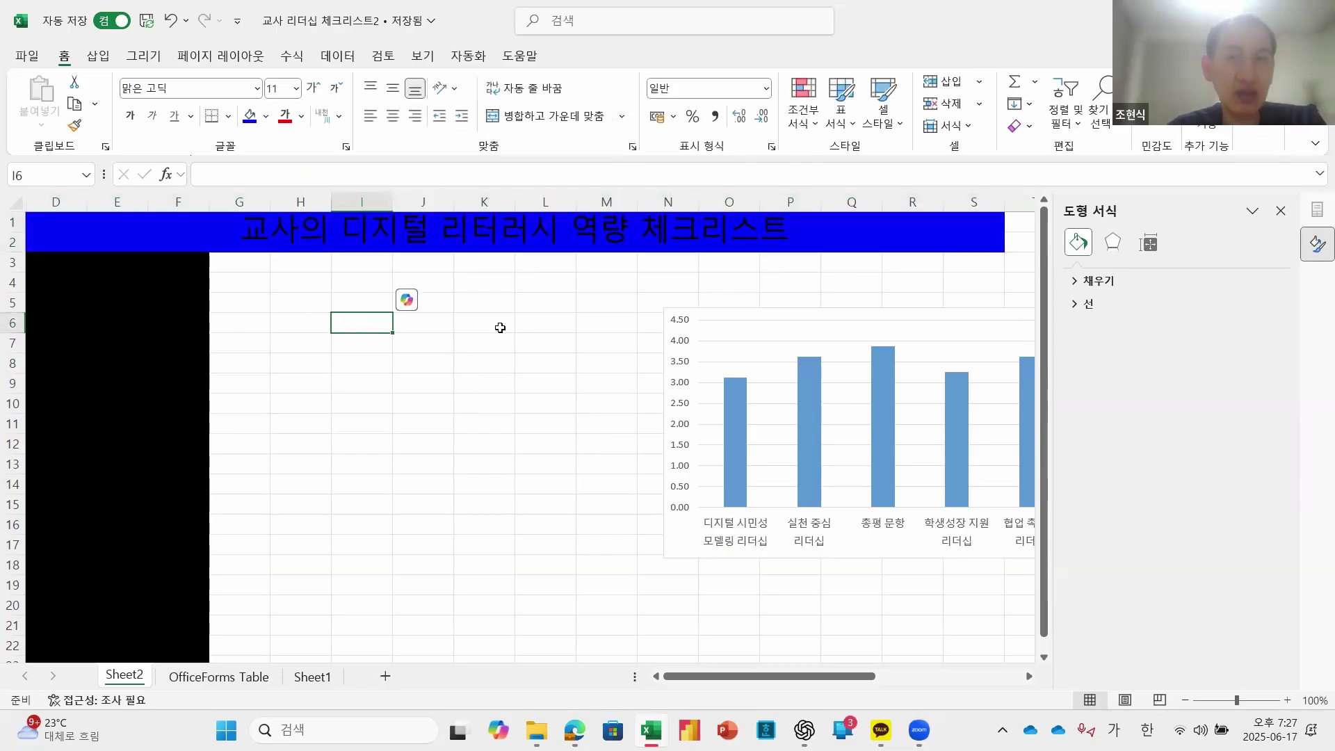
Step: Move the pivot chart about one column right and draw a slightly rounded rectangle over about G4:K11, flush with the black side band
drag(682, 534, 740, 538)
click(614, 417)
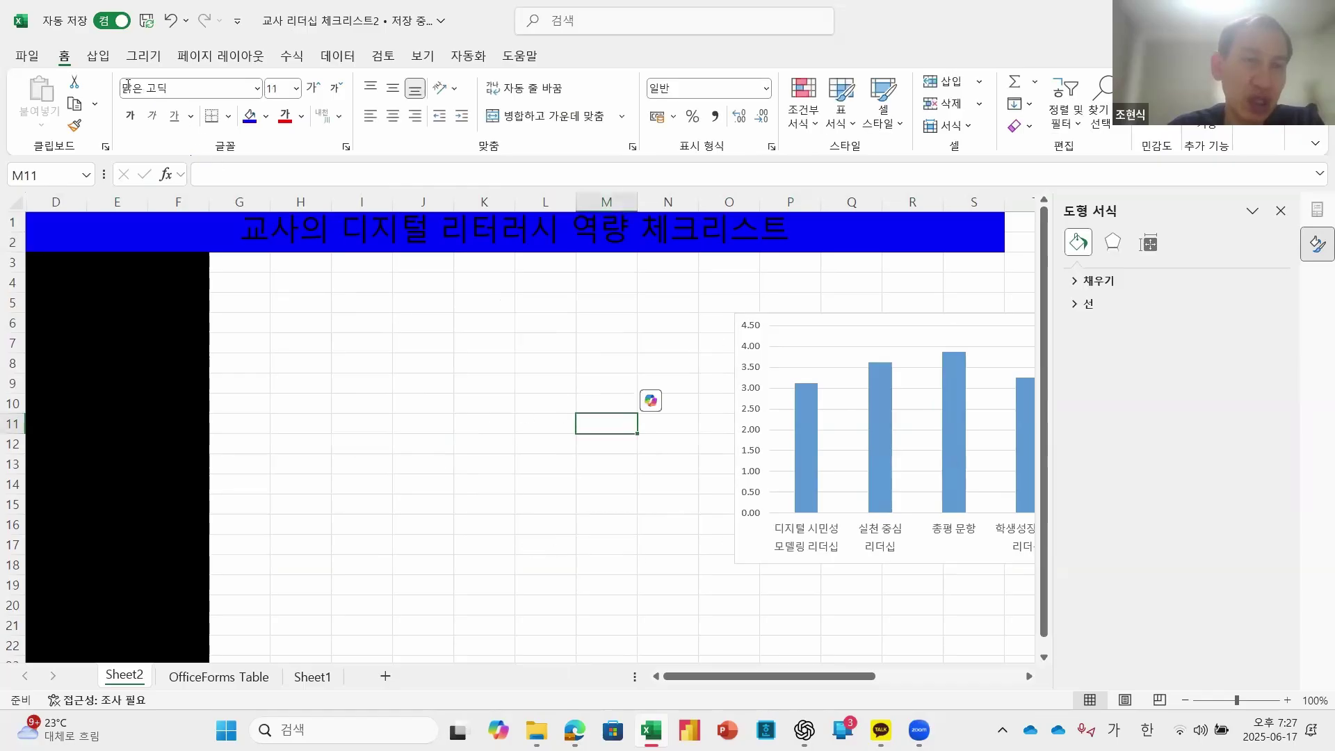
click(98, 57)
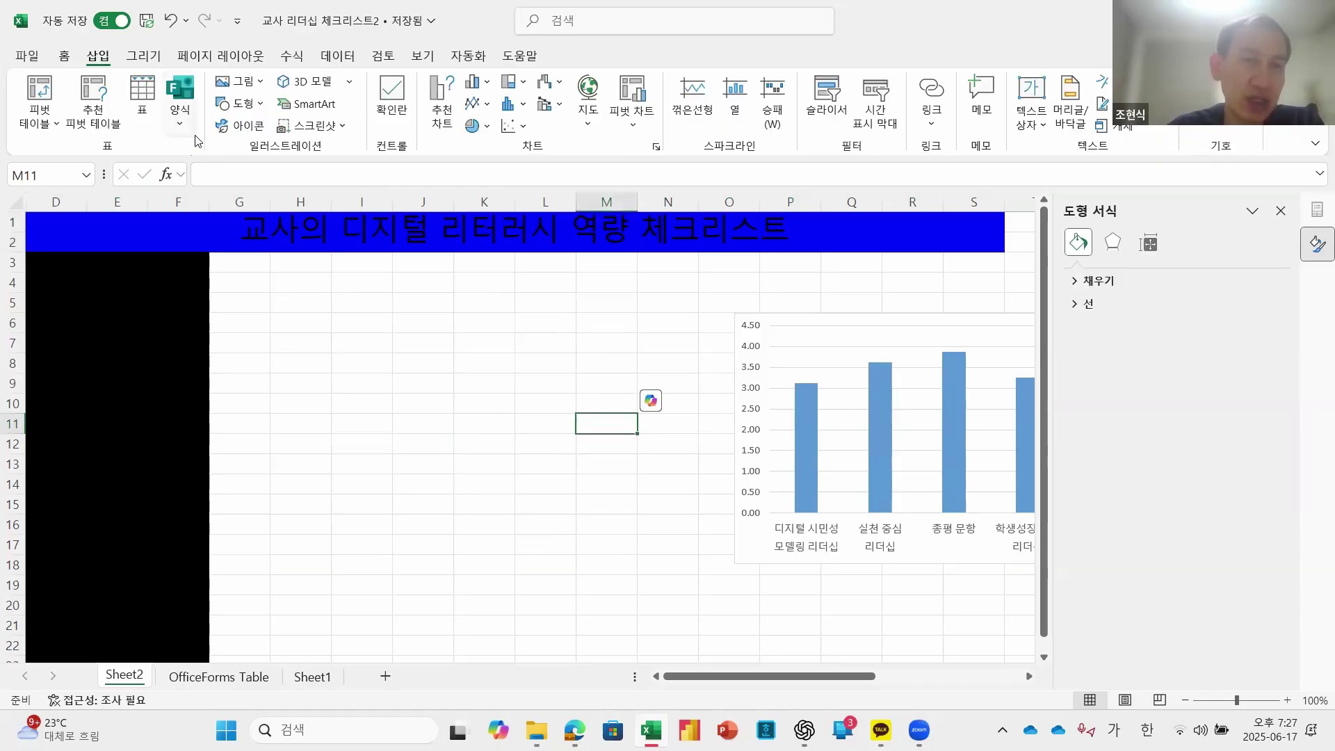
click(263, 106)
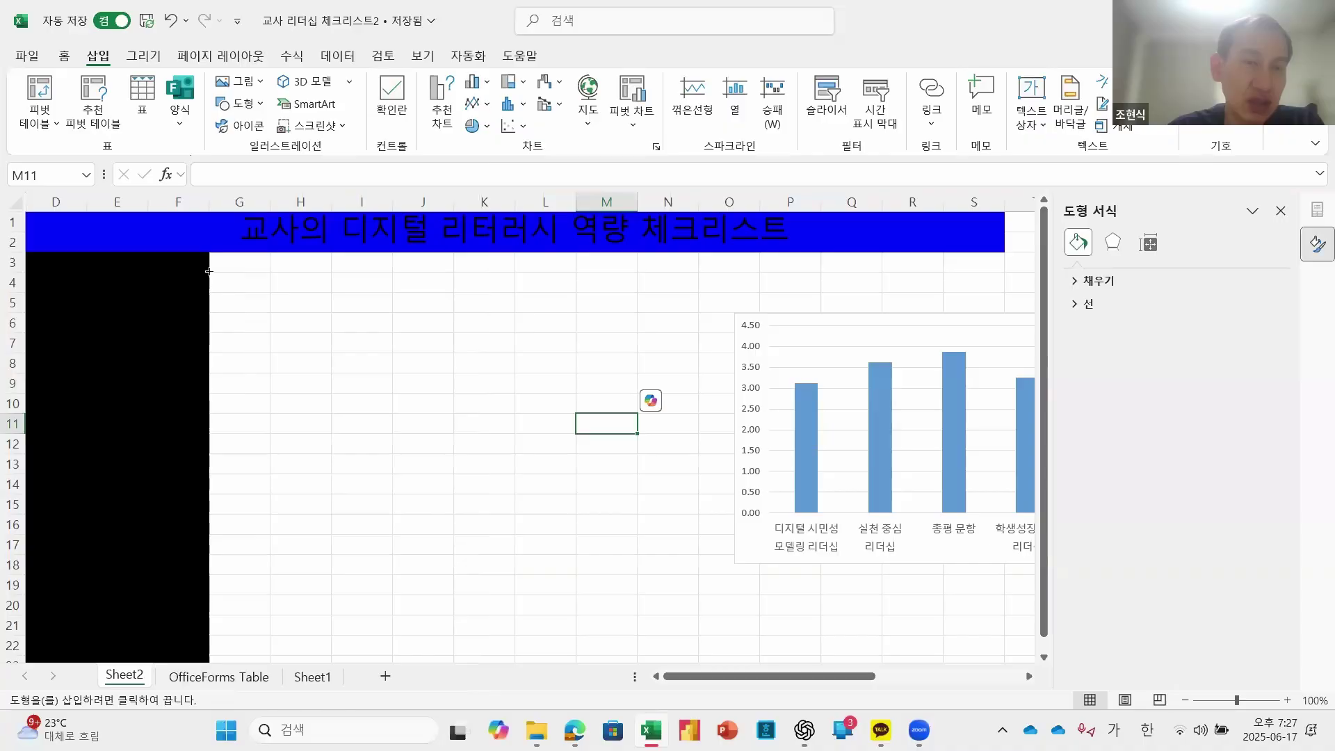
drag(213, 273, 517, 433)
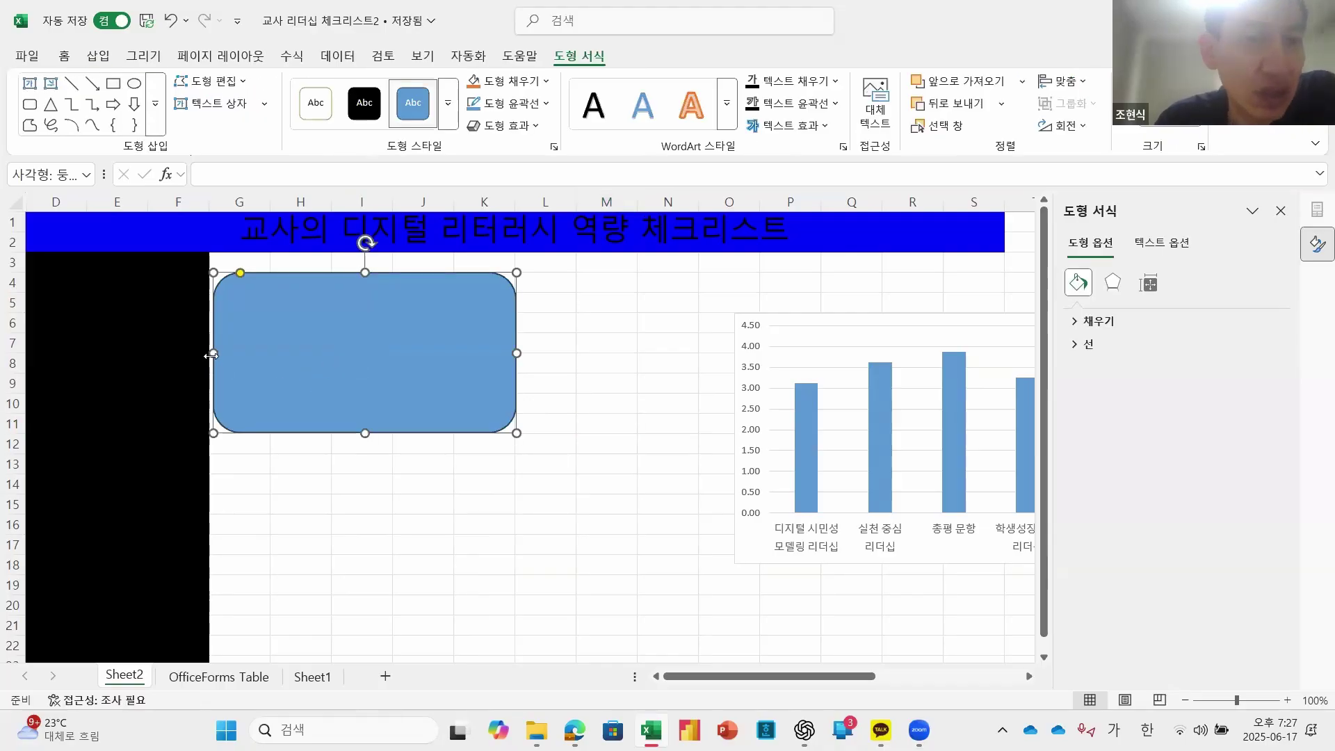
drag(211, 355, 209, 356)
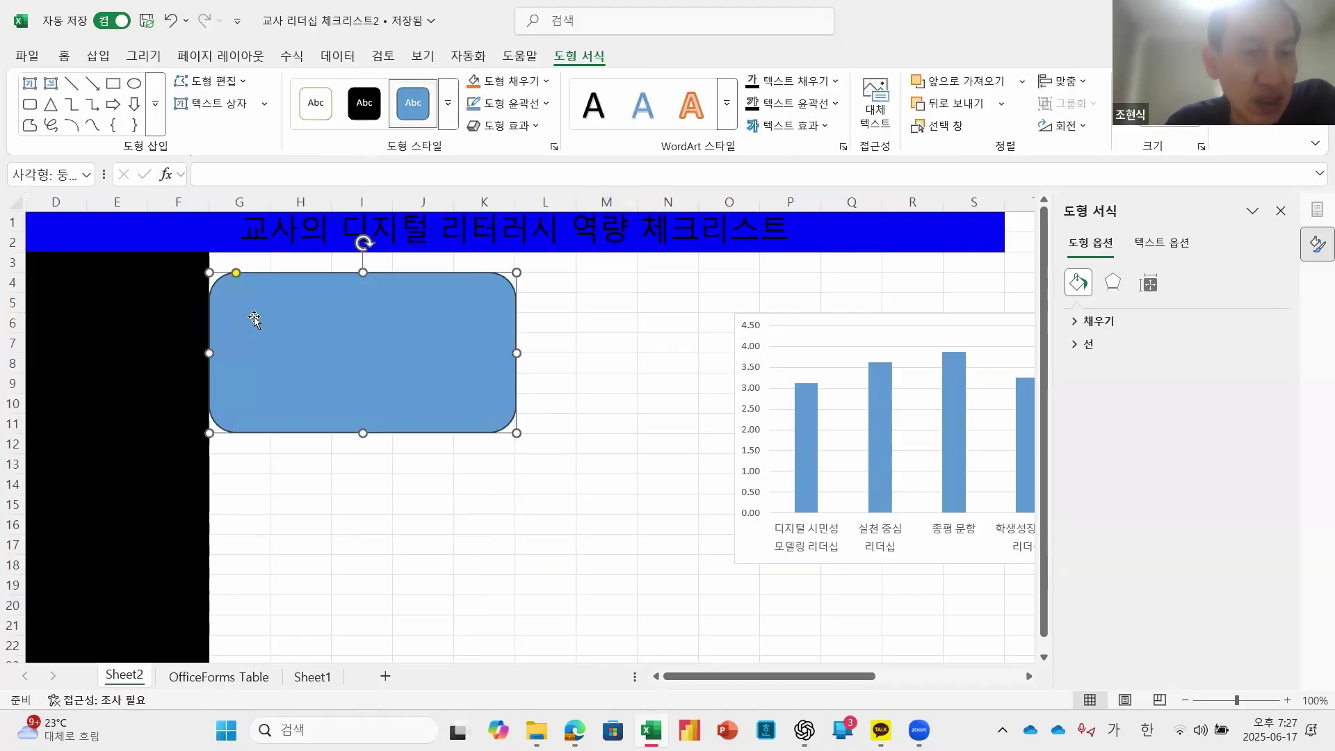
mouse_move(236, 273)
mouse_down()
mouse_move(222, 272)
mouse_move(247, 273)
mouse_move(224, 270)
mouse_up()
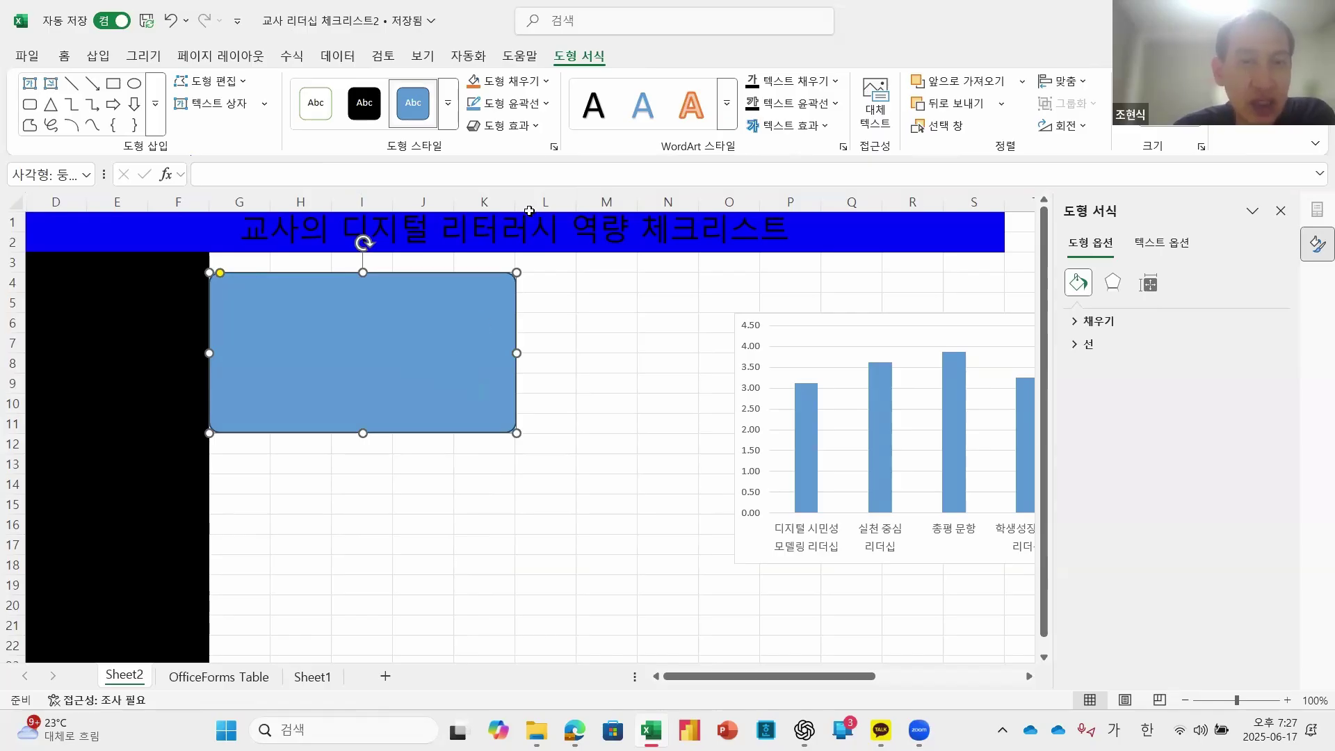
Step: Fill the rounded rectangle with white and remove its outline
click(545, 85)
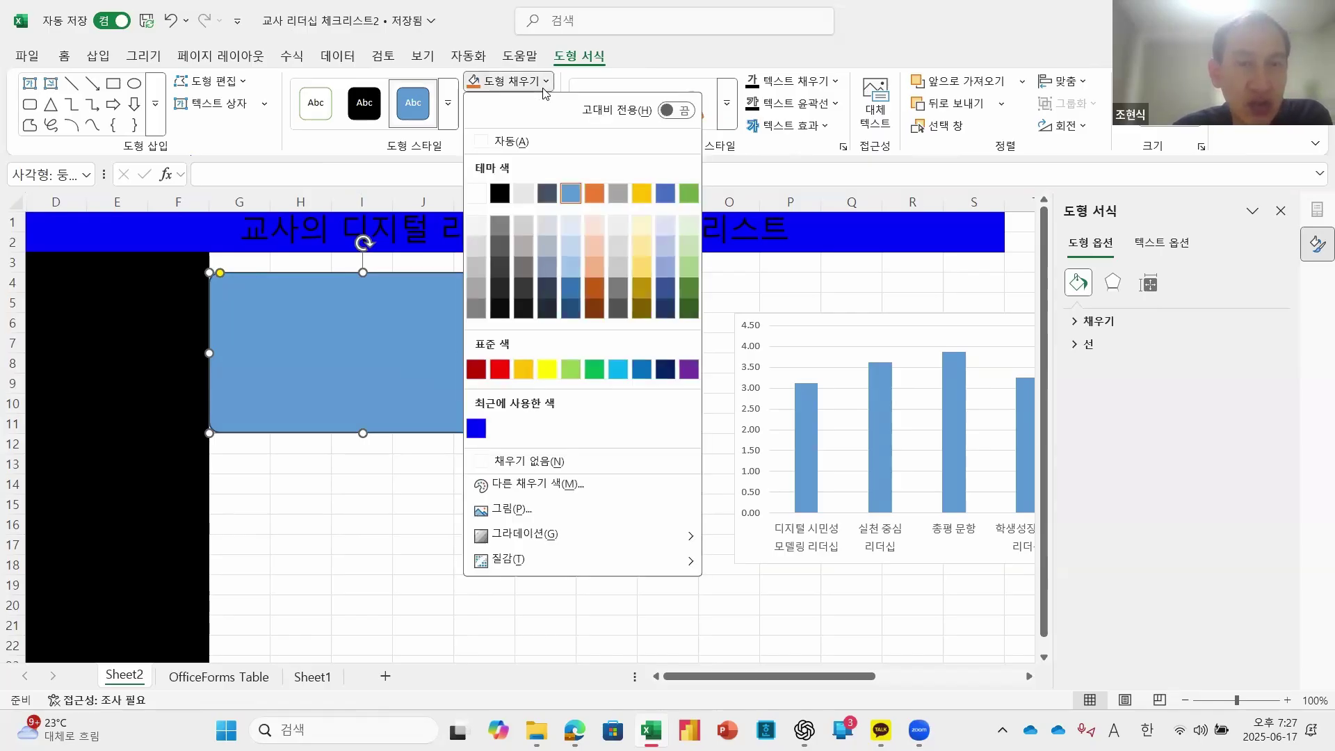
click(476, 194)
click(510, 103)
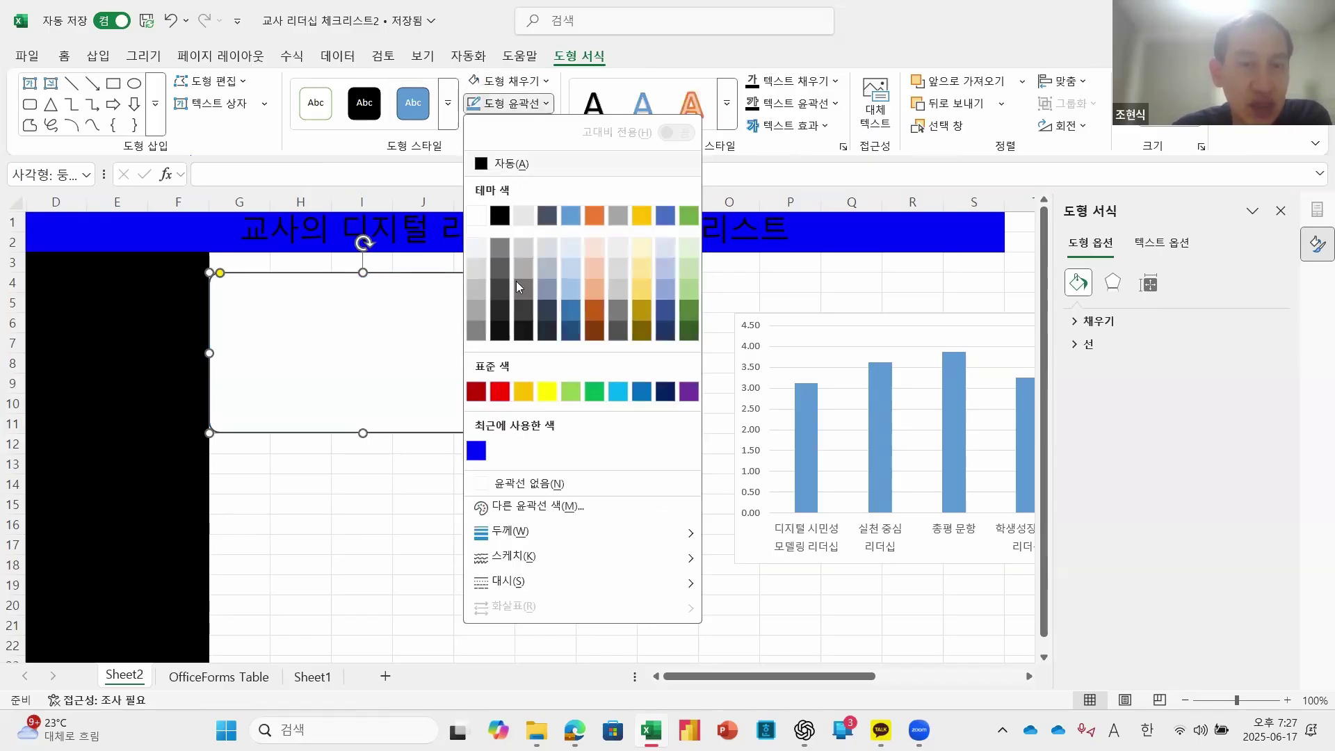
click(518, 484)
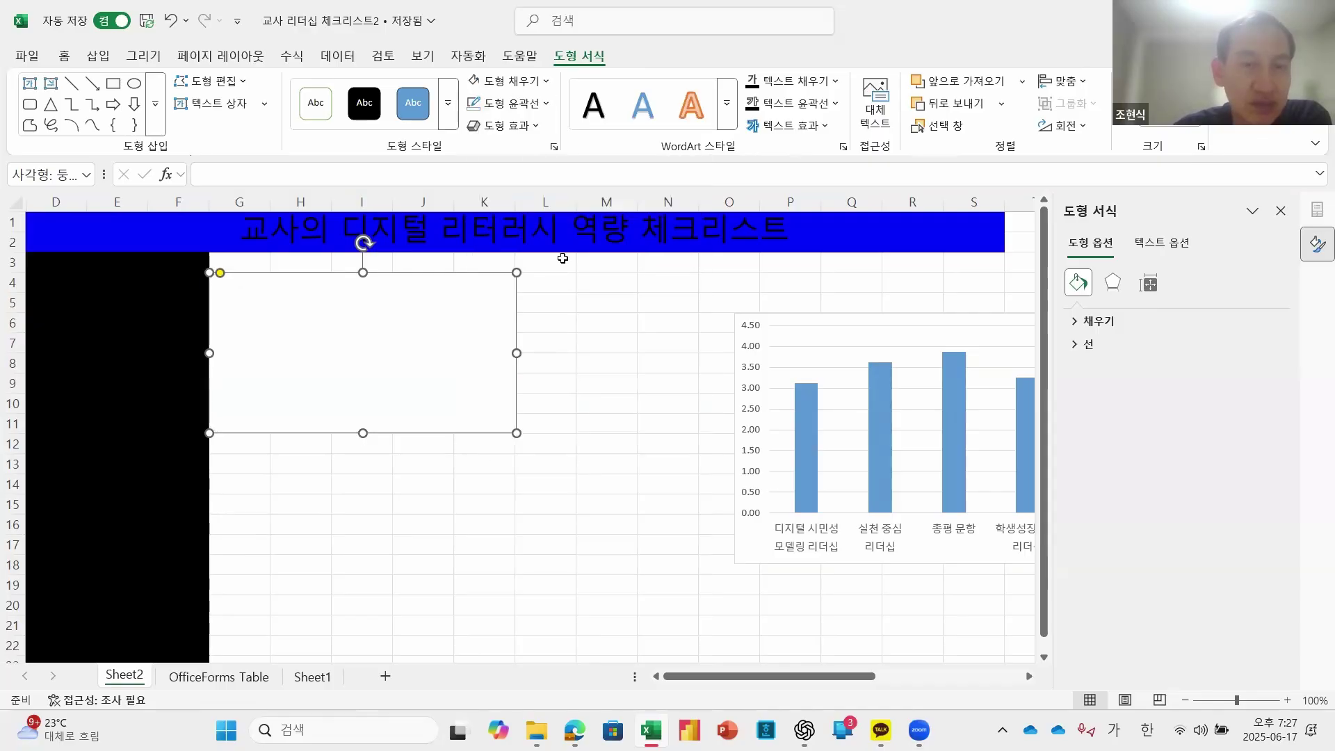
Step: Add an outer shadow offset to the lower right to the white rectangle and nudge it slightly right
click(534, 132)
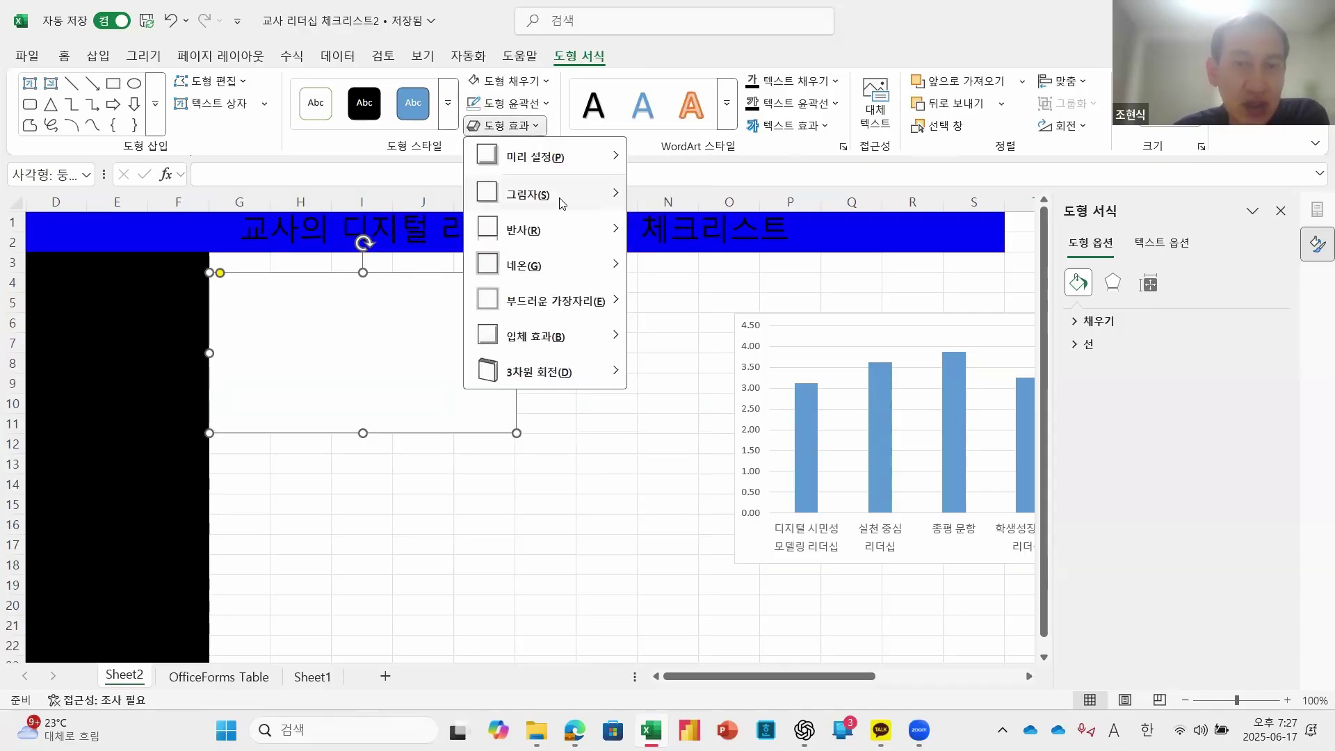
mouse_move(591, 195)
click(651, 234)
click(603, 369)
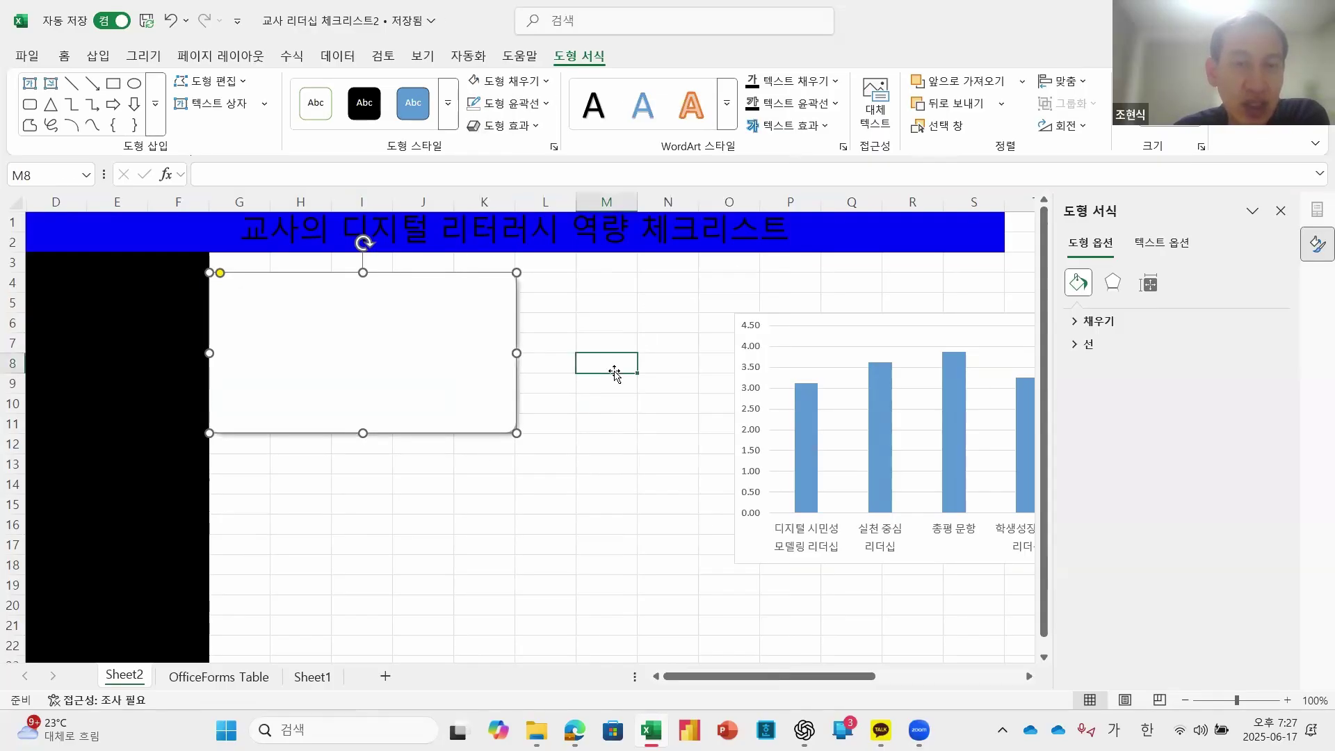
click(331, 379)
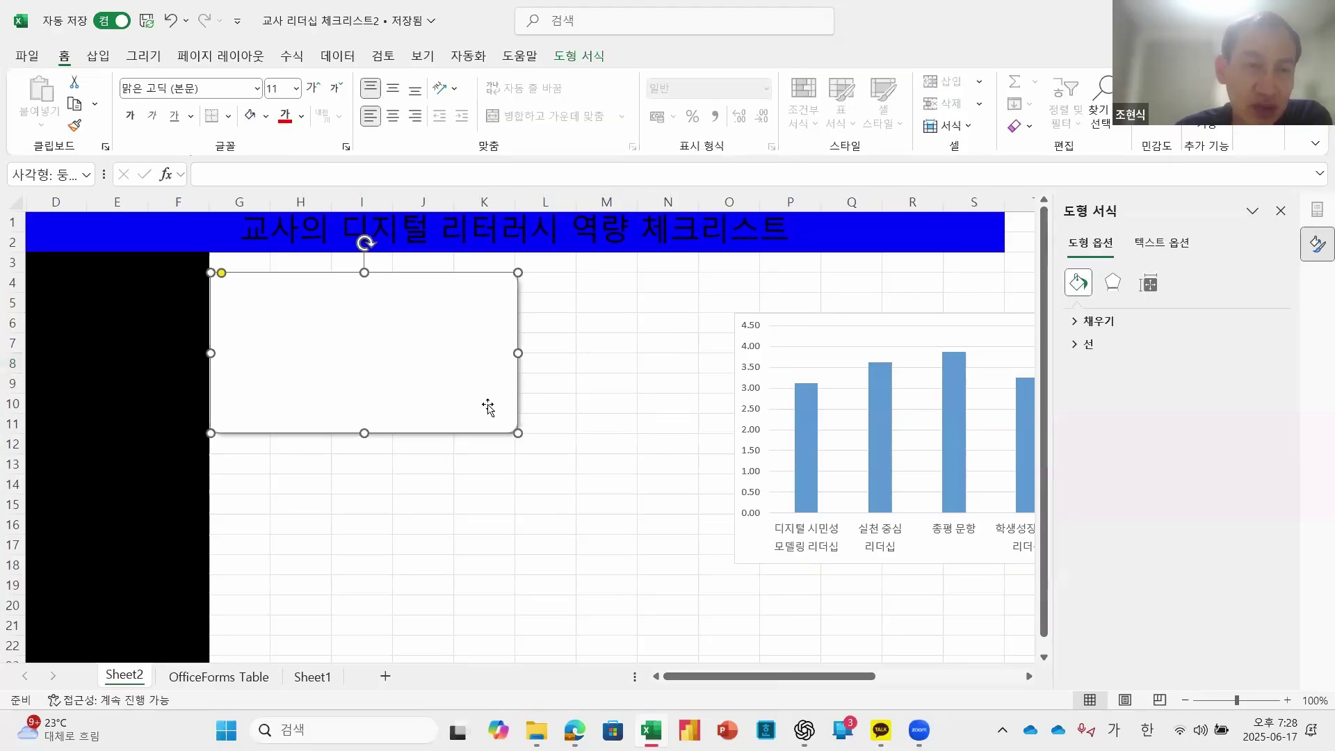
click(590, 379)
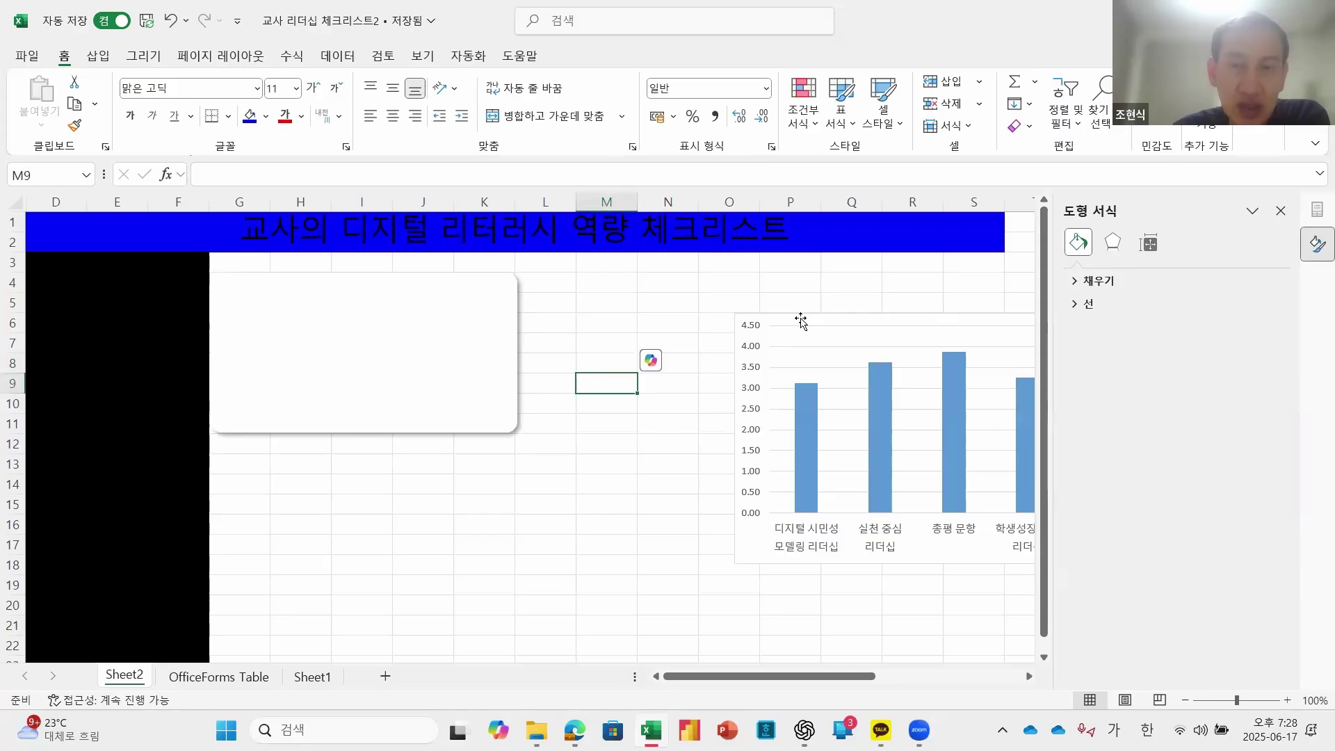
Step: Move the pivot chart so it overlaps the white rectangle and bring the chart to the front
mouse_move(790, 327)
mouse_down()
mouse_move(319, 307)
mouse_move(404, 352)
mouse_move(498, 351)
mouse_up()
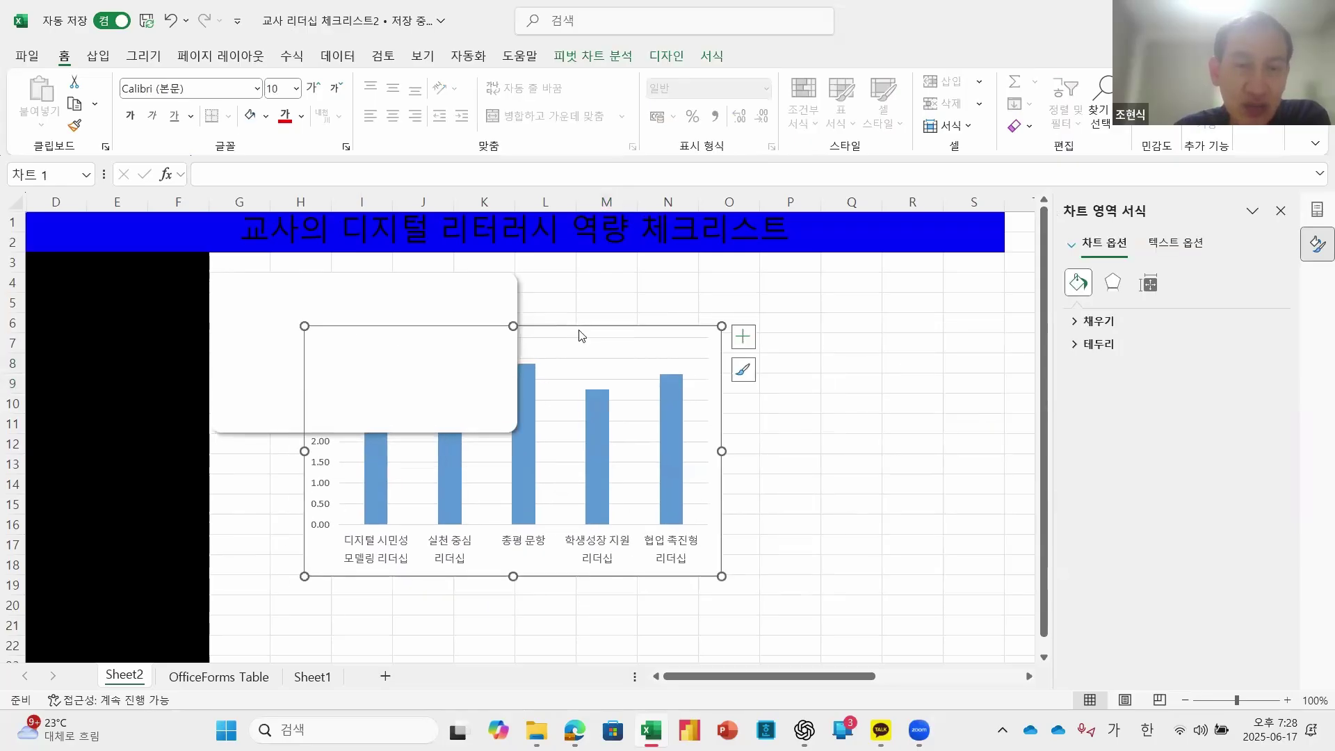
right_click(580, 332)
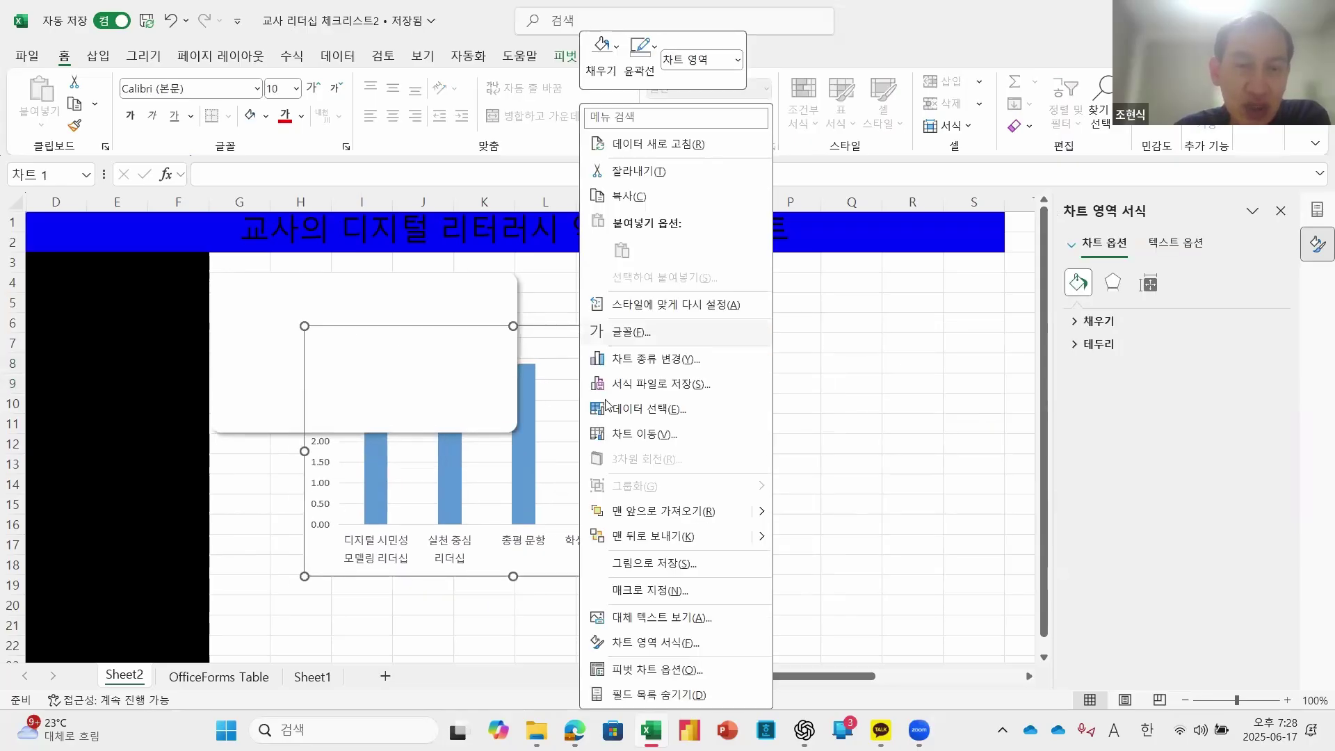
click(681, 518)
Step: Shrink the pivot chart to about the white rectangle's size and offset it to start around column H, row 6
mouse_move(552, 325)
mouse_down()
mouse_move(459, 274)
mouse_move(484, 315)
mouse_up()
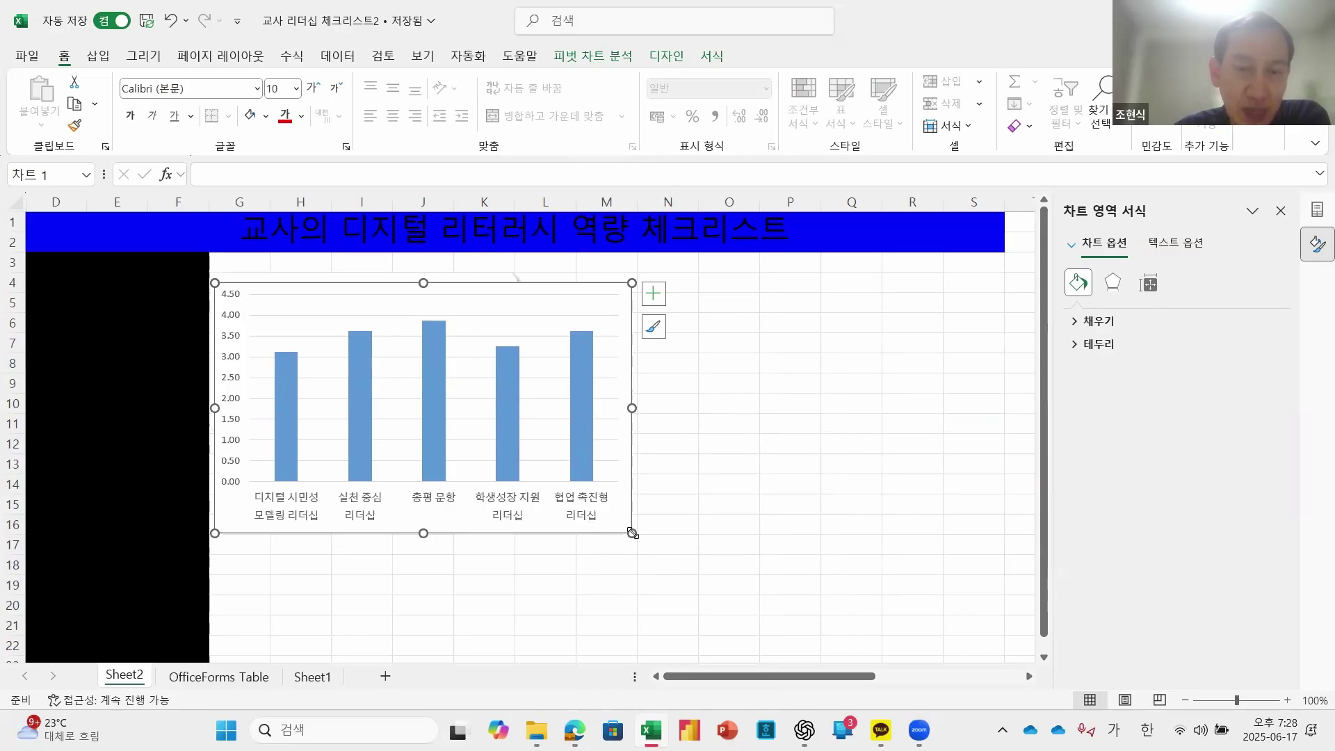
mouse_move(559, 501)
mouse_down()
mouse_move(483, 408)
mouse_move(515, 423)
mouse_up()
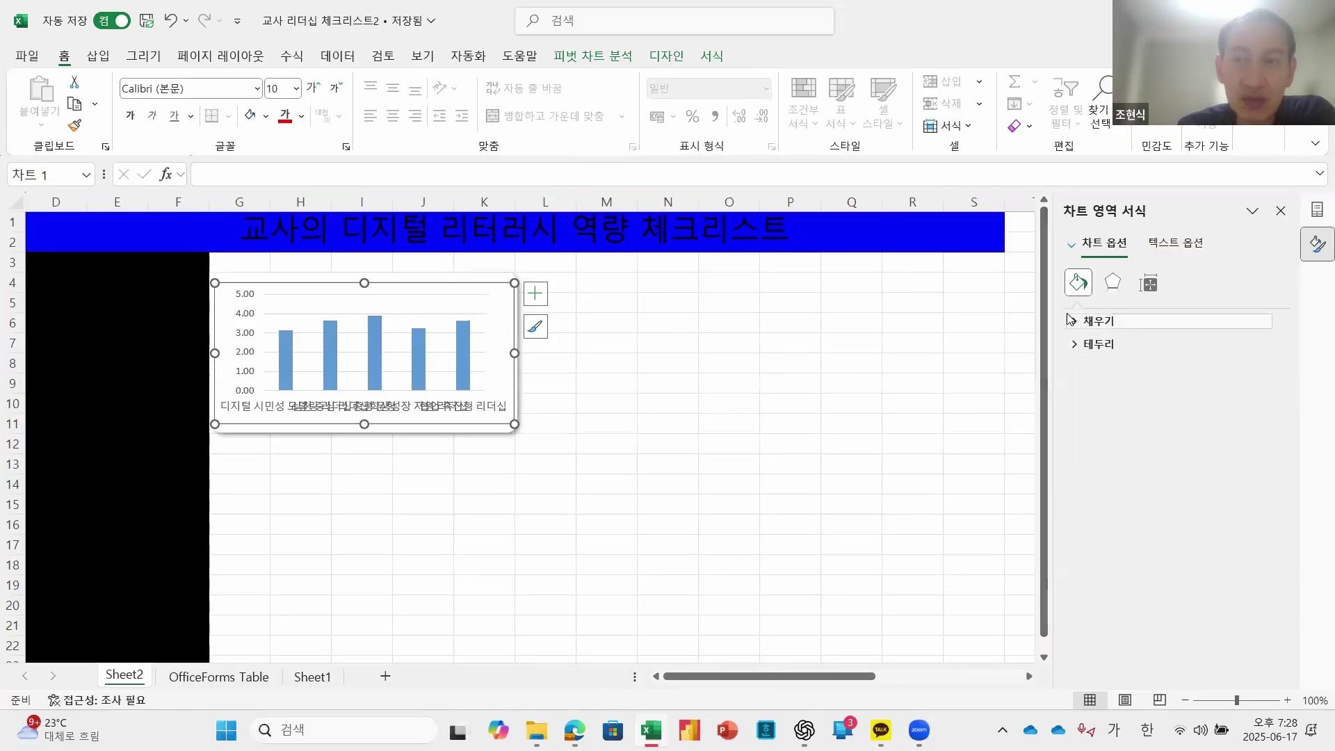
drag(450, 423, 515, 466)
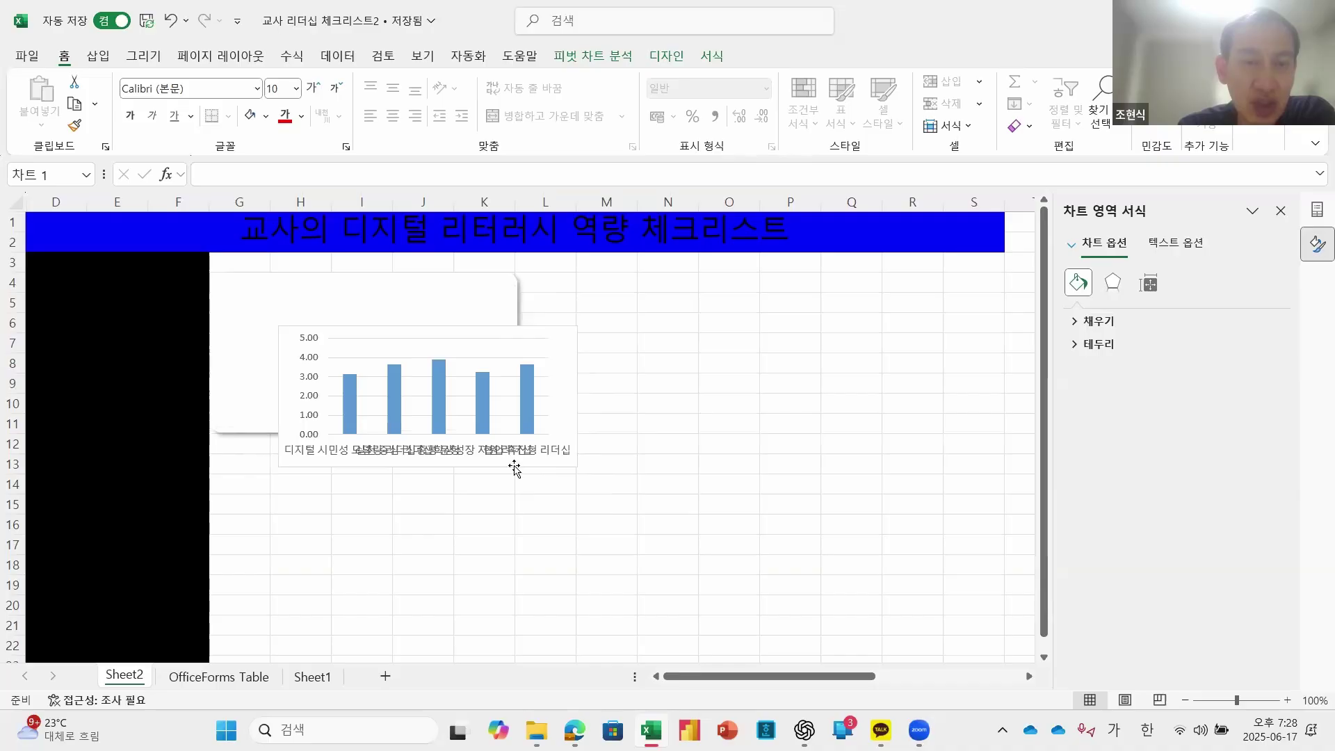
Step: Set the pivot chart area to no fill and no border line
click(1072, 325)
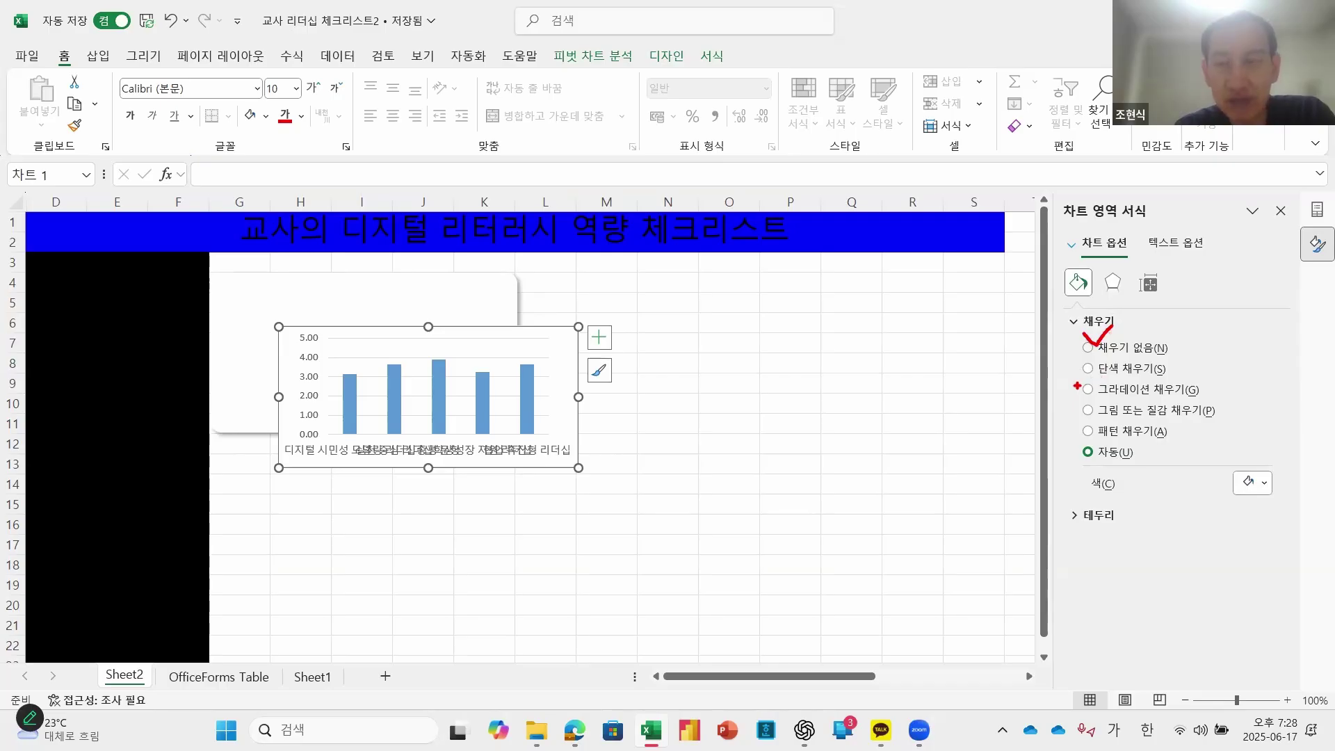
key(Escape)
click(1090, 348)
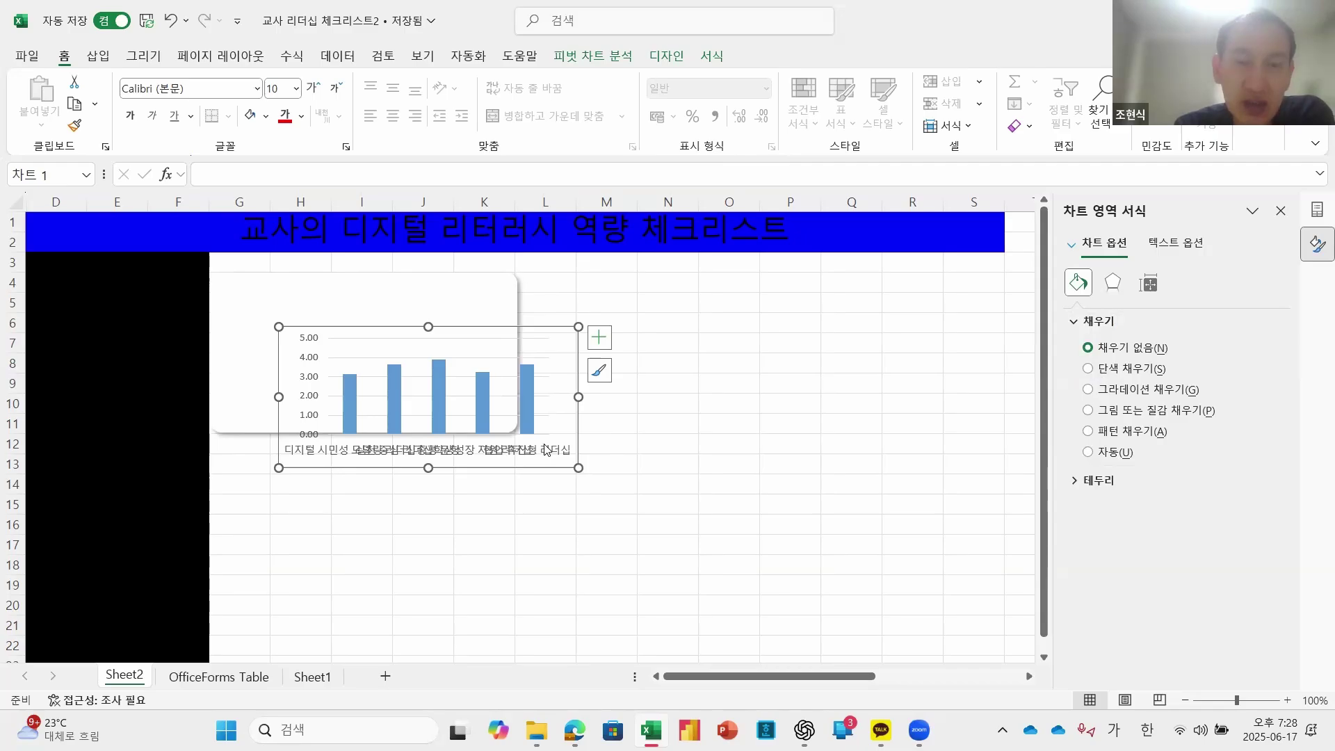
click(1082, 484)
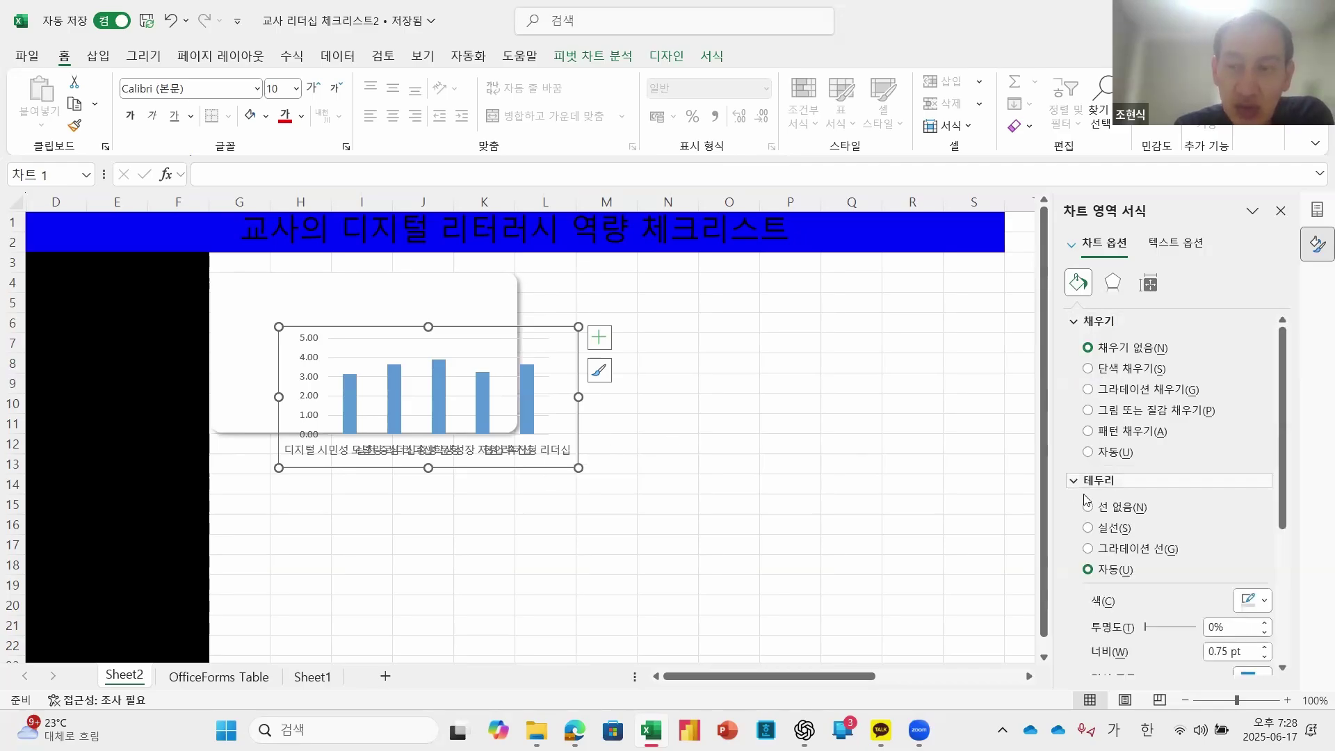
click(1089, 508)
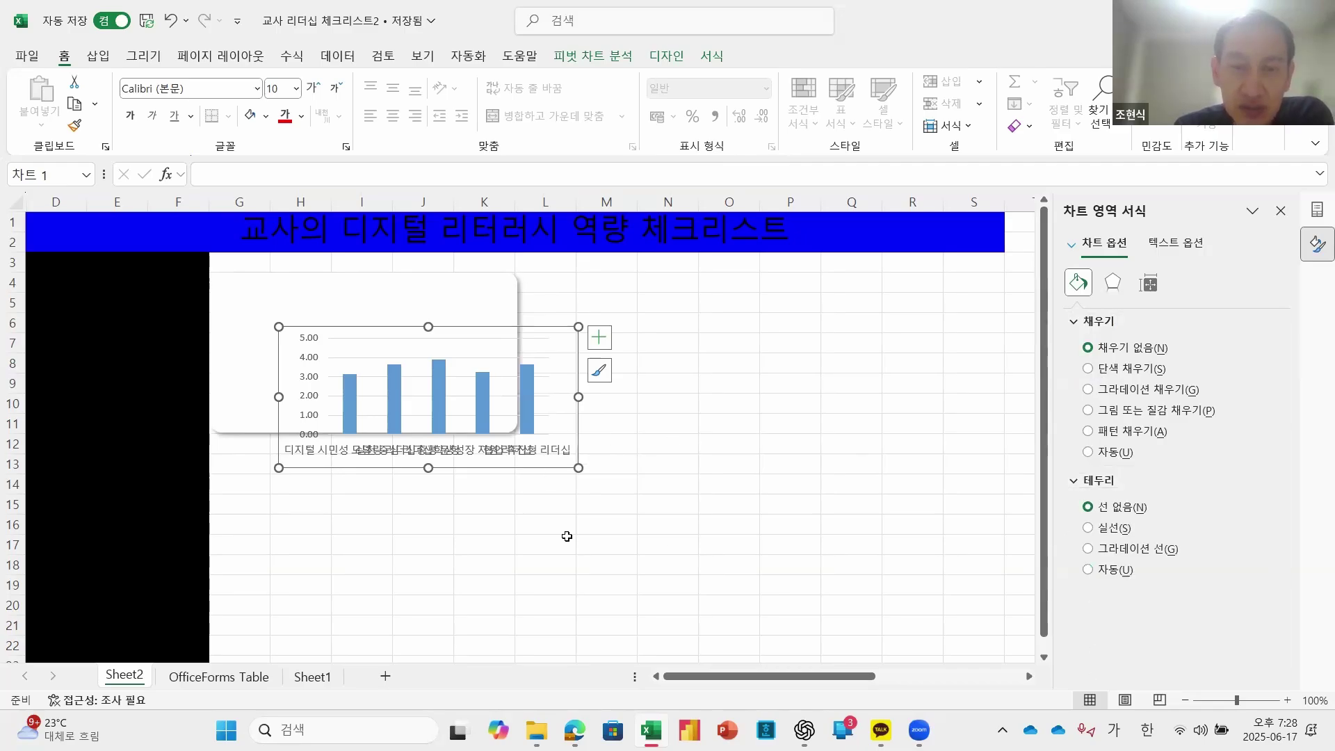
click(651, 466)
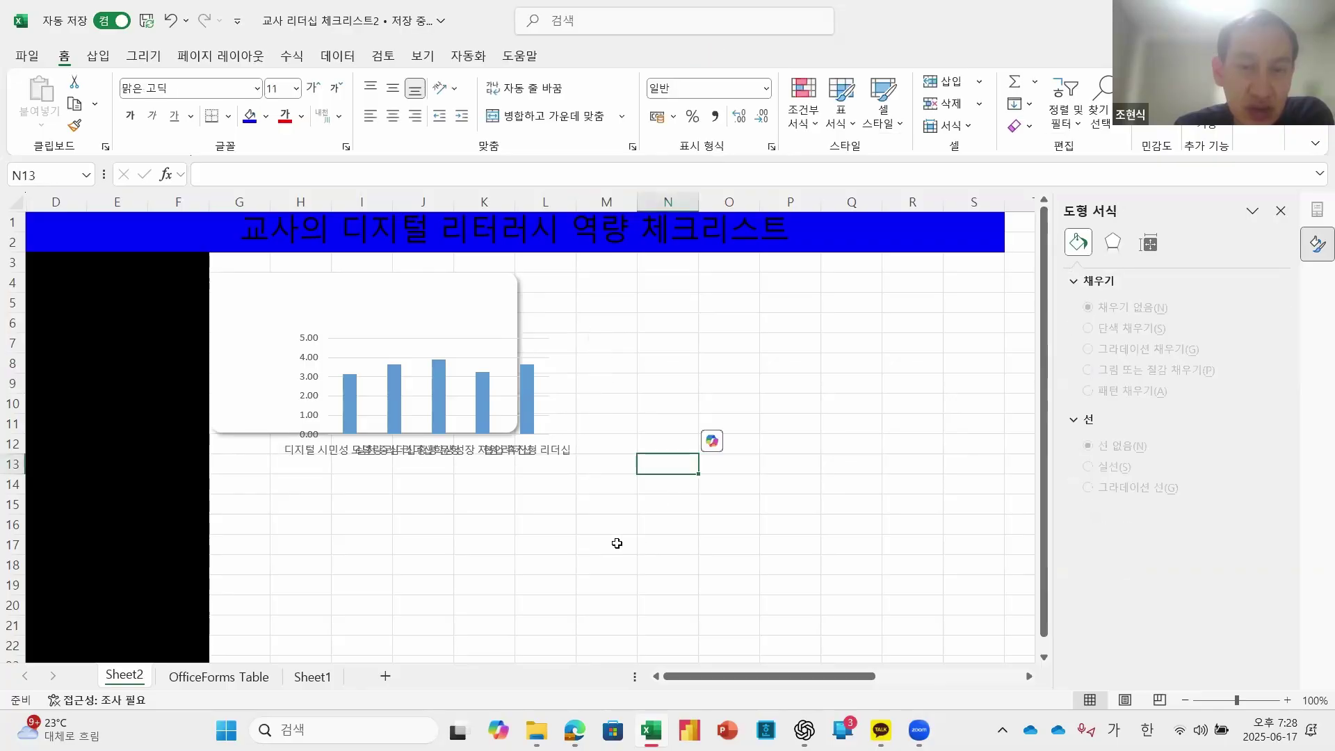
click(558, 450)
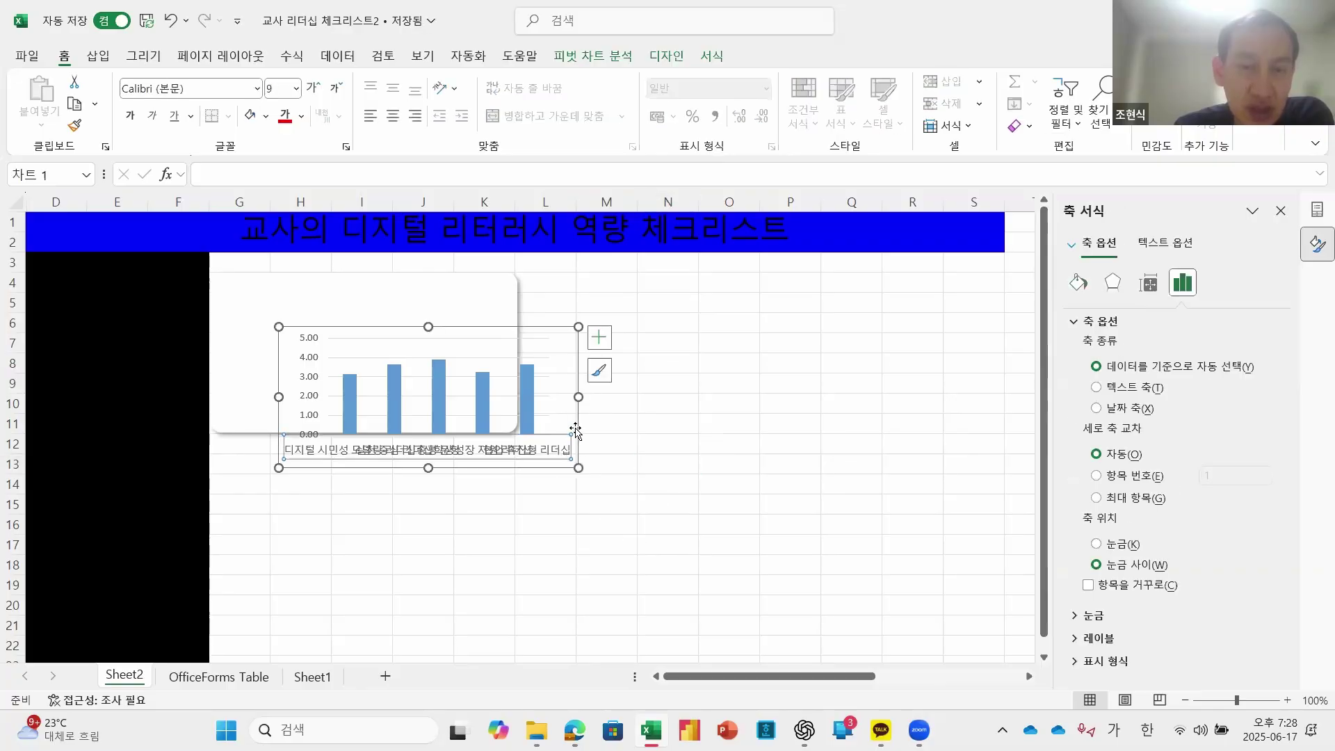
click(575, 431)
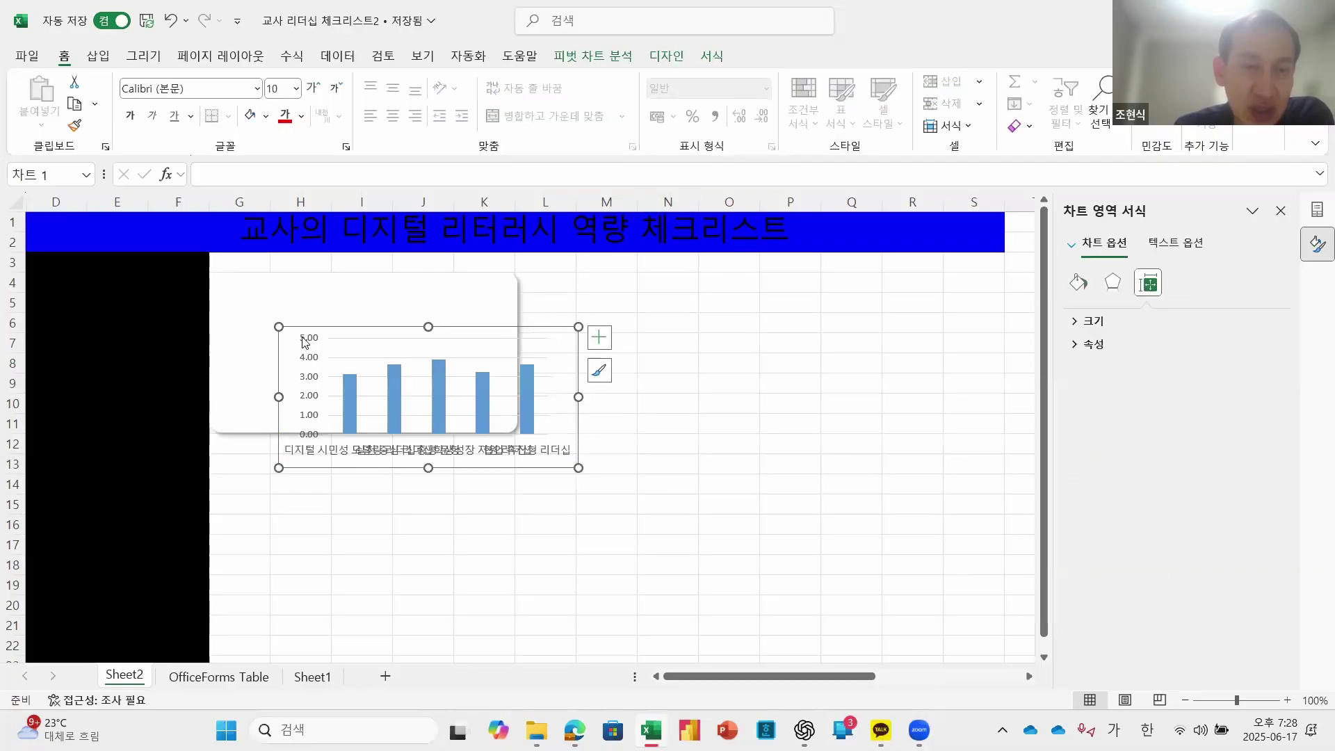
click(311, 437)
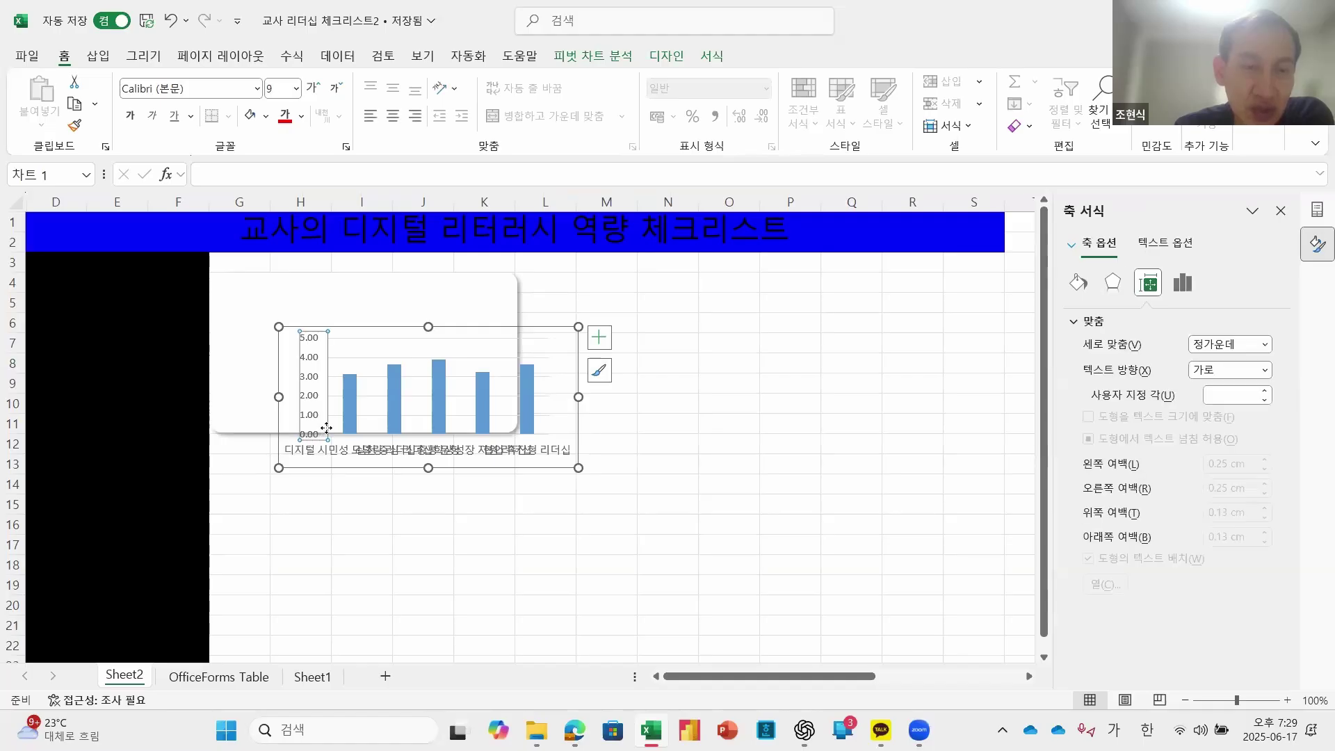
click(325, 428)
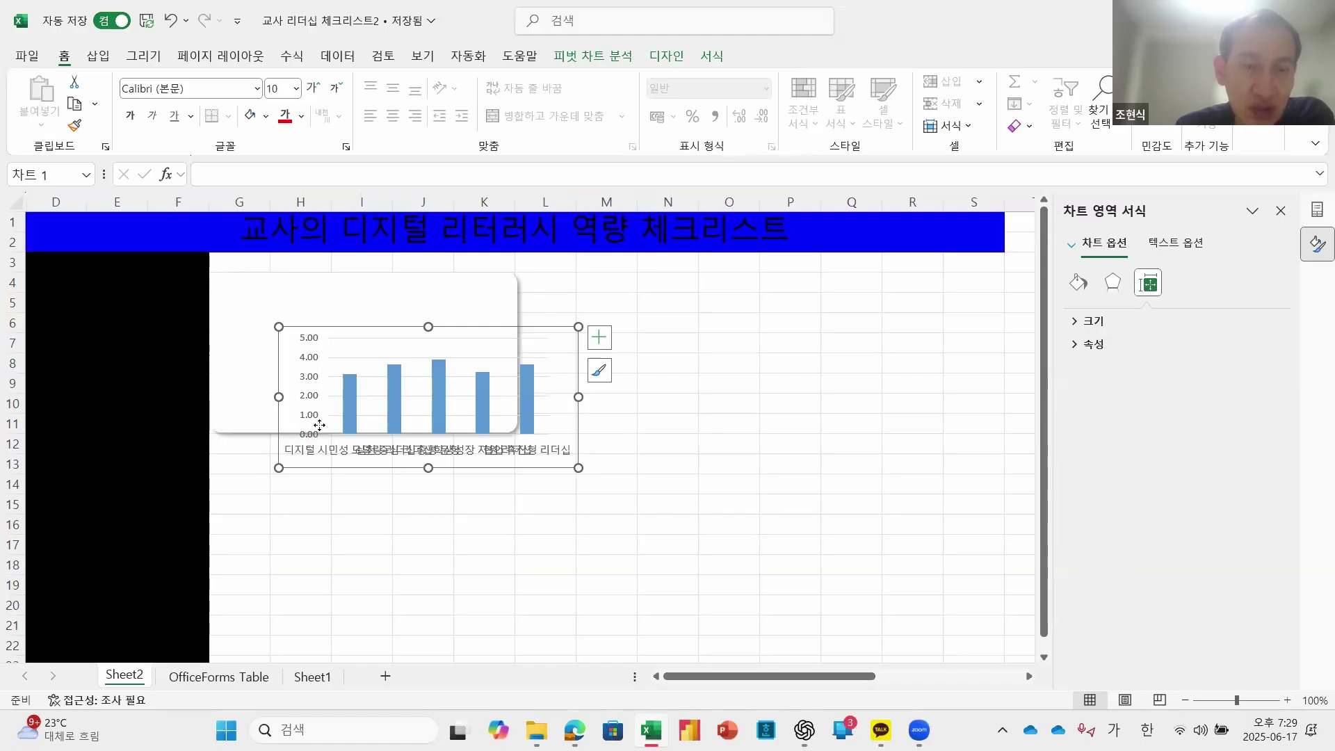
Step: Delete the pivot chart's vertical value axis and widen the plot area sideways within the chart
click(320, 424)
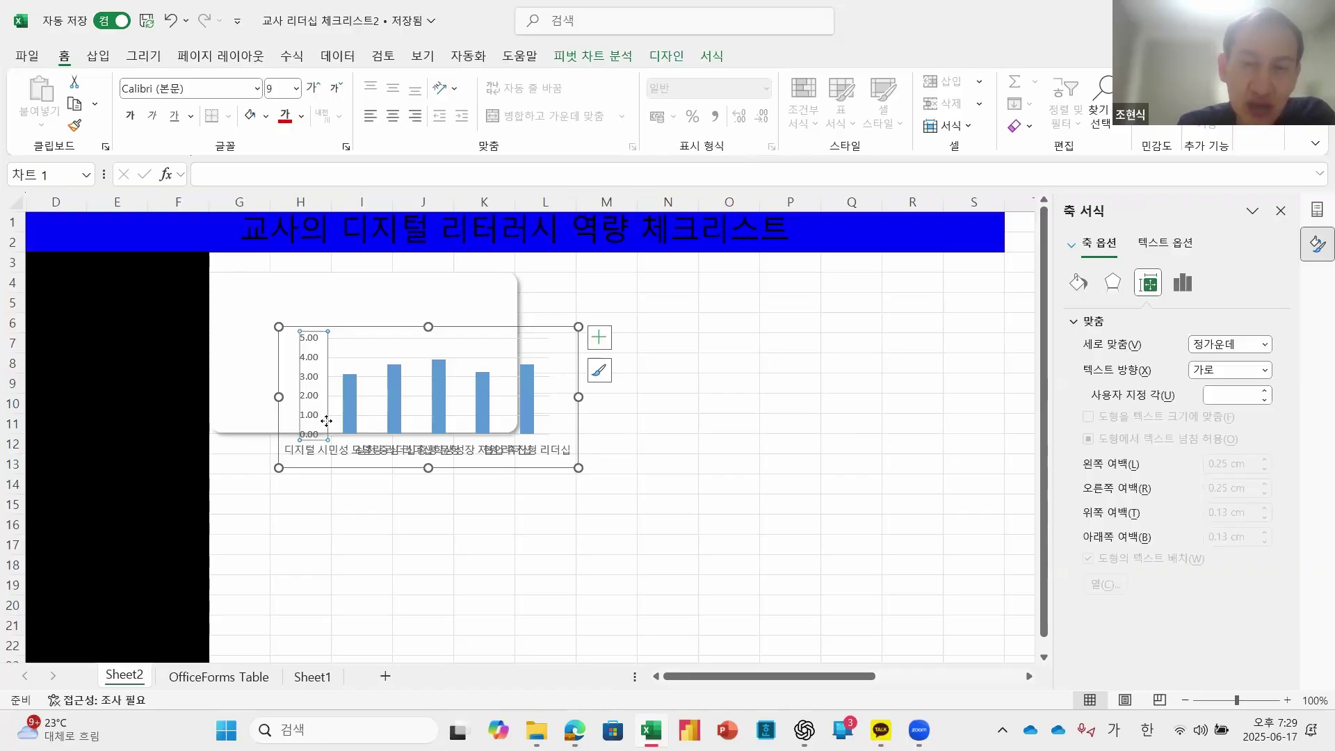
key(Delete)
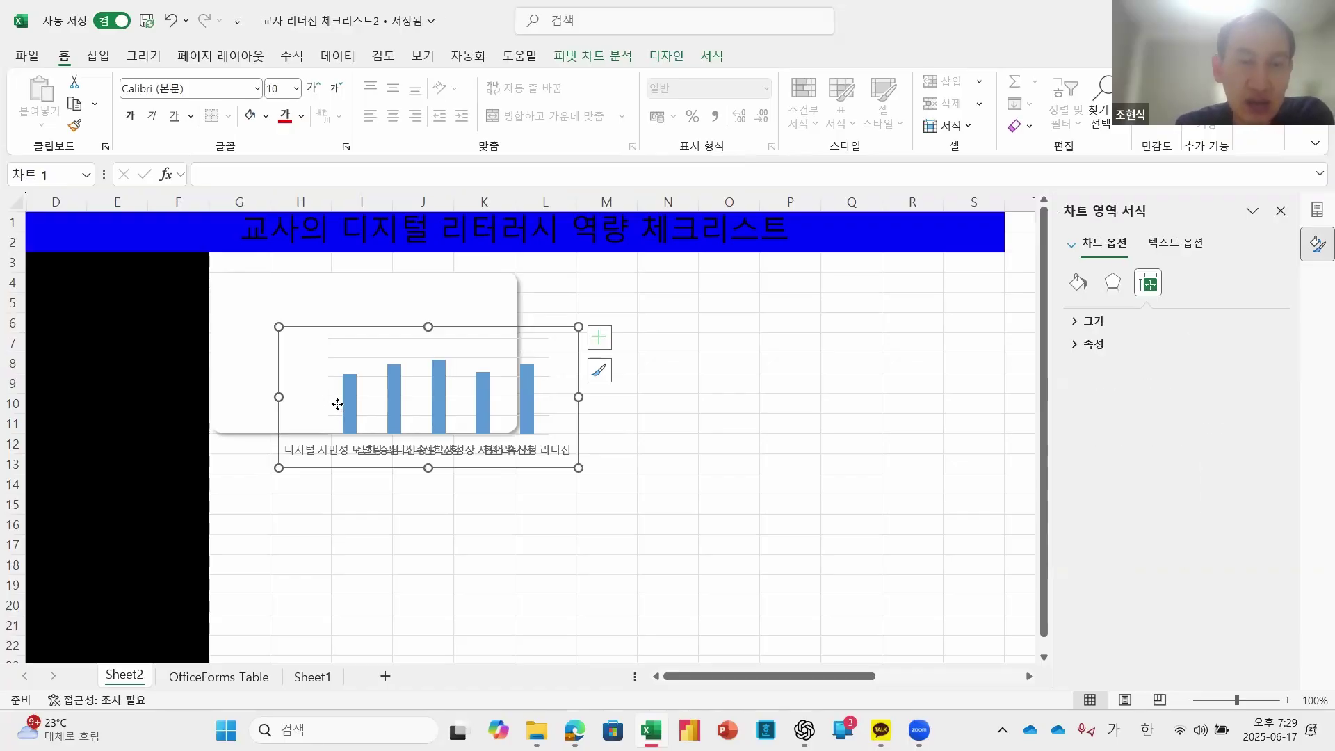
click(328, 401)
mouse_move(329, 387)
mouse_down()
mouse_move(298, 387)
mouse_move(319, 395)
mouse_up()
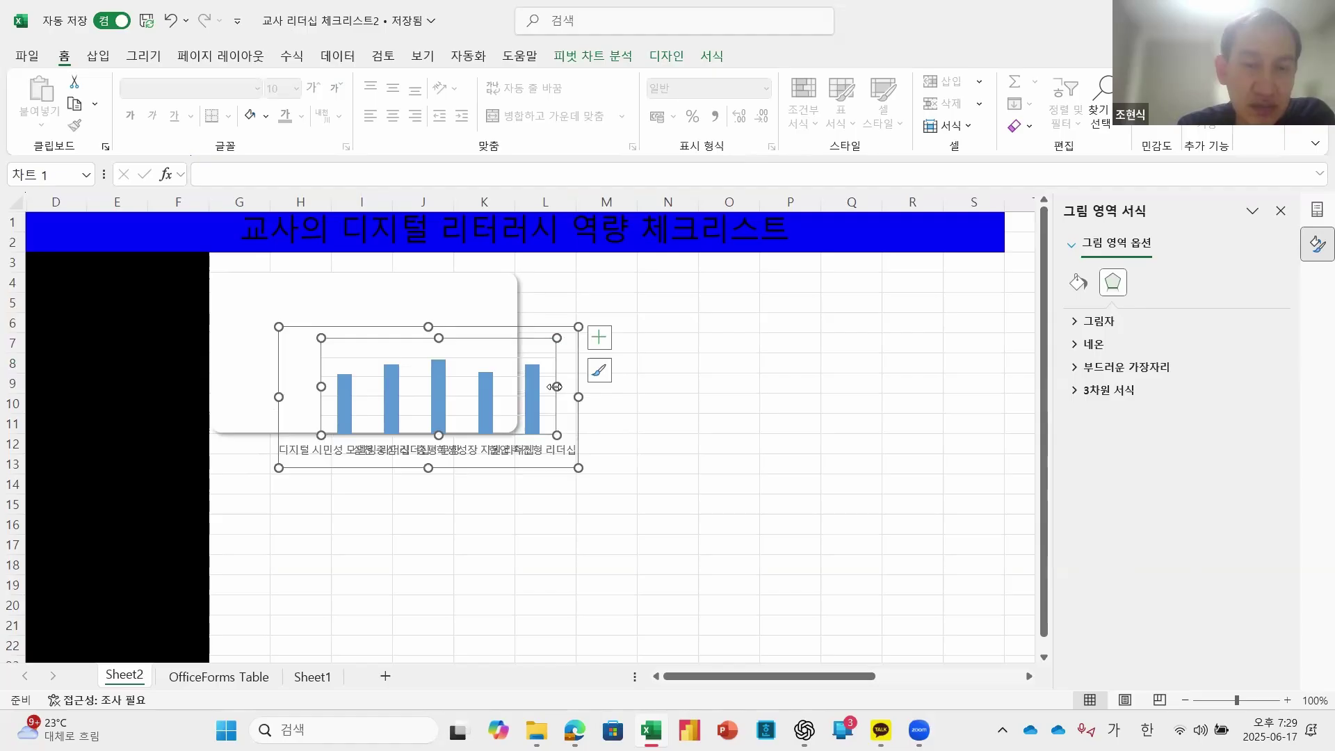
drag(555, 386, 601, 384)
drag(299, 384, 254, 379)
click(468, 521)
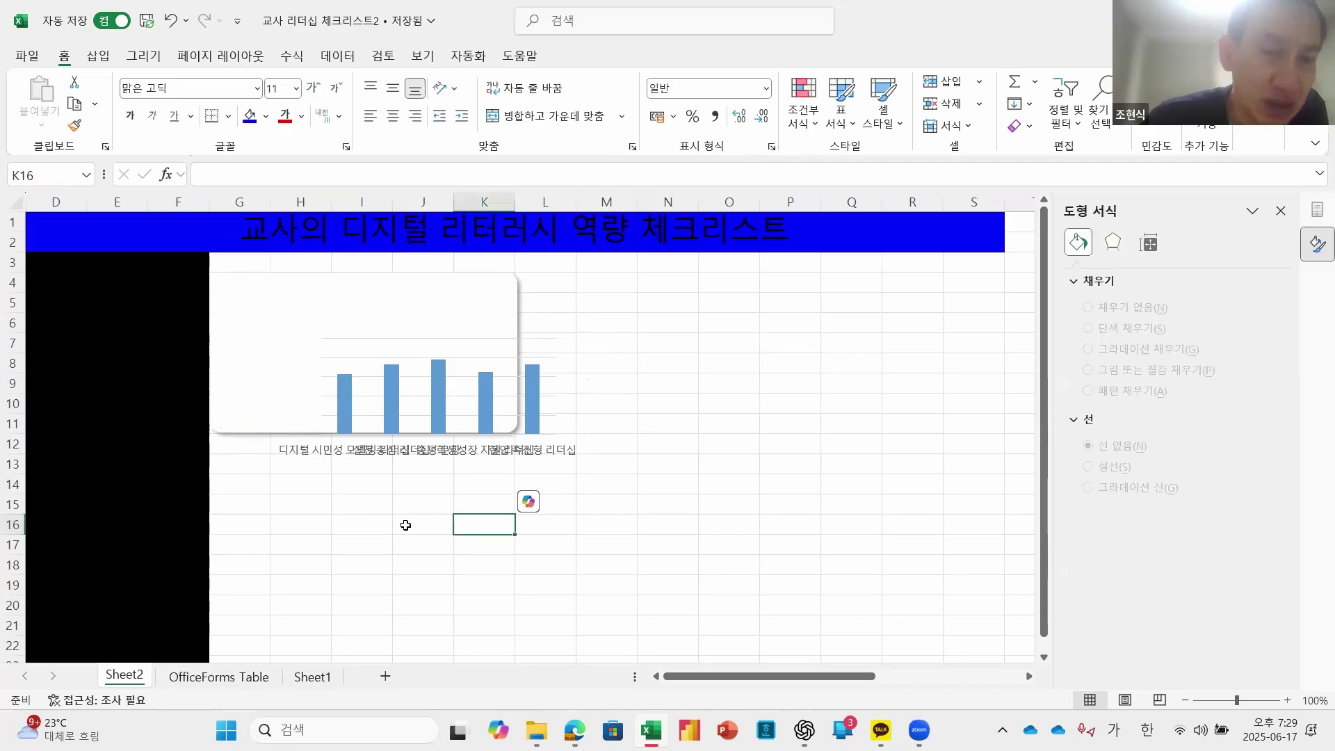
Step: Move the pivot chart off the white rectangle to start at column L, and stretch it down to about row 16
click(466, 339)
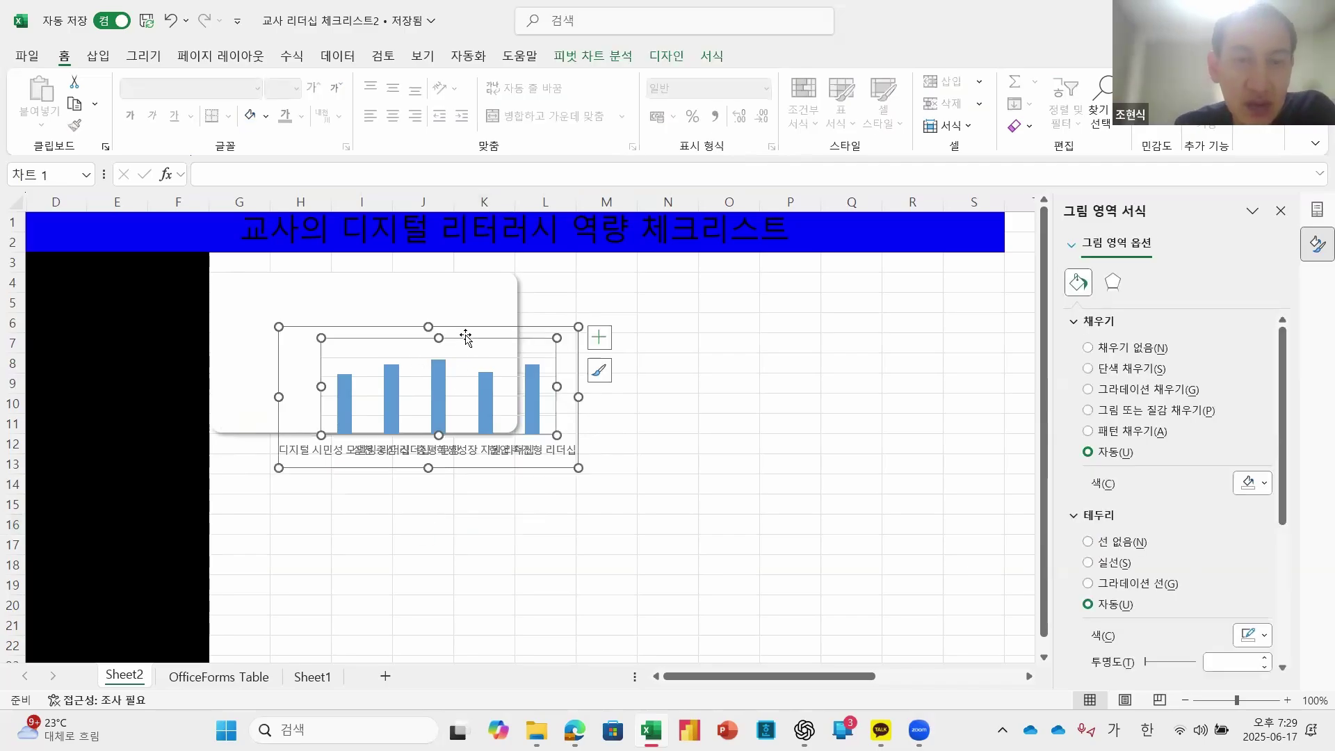
drag(466, 339, 706, 336)
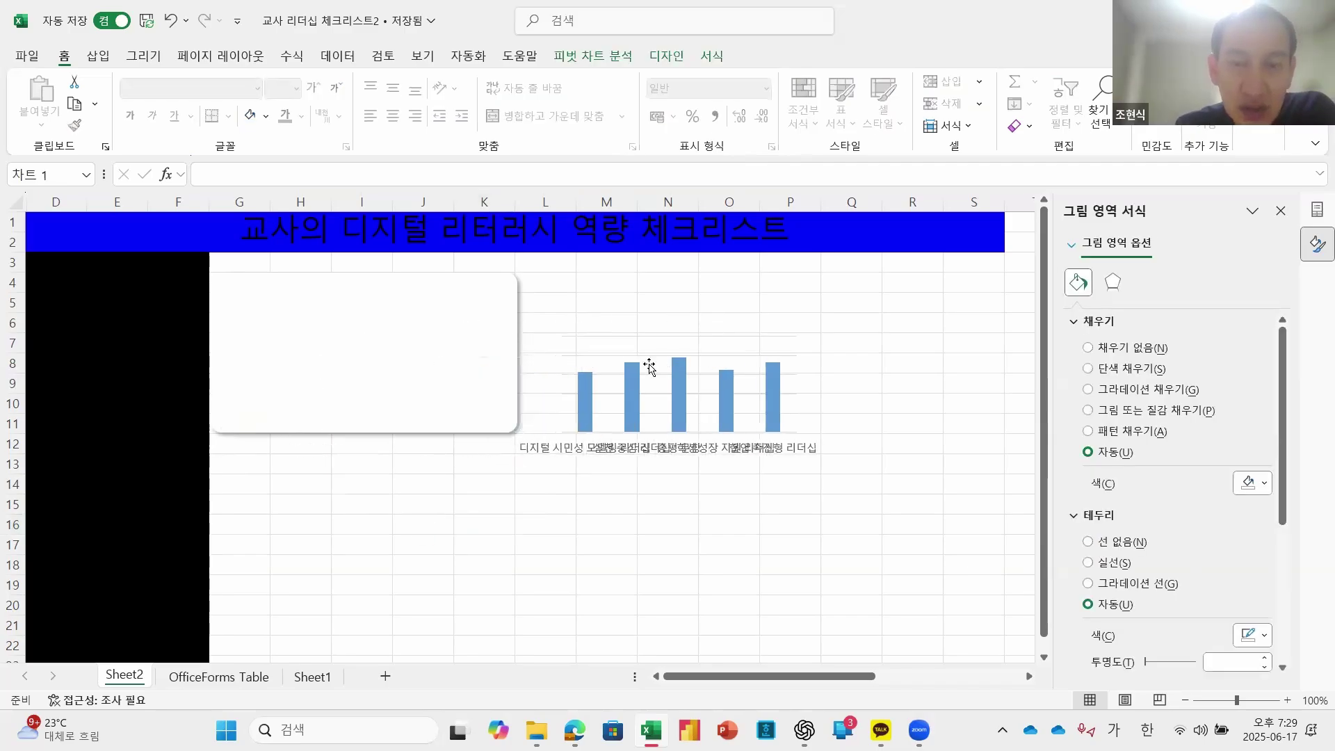
click(579, 354)
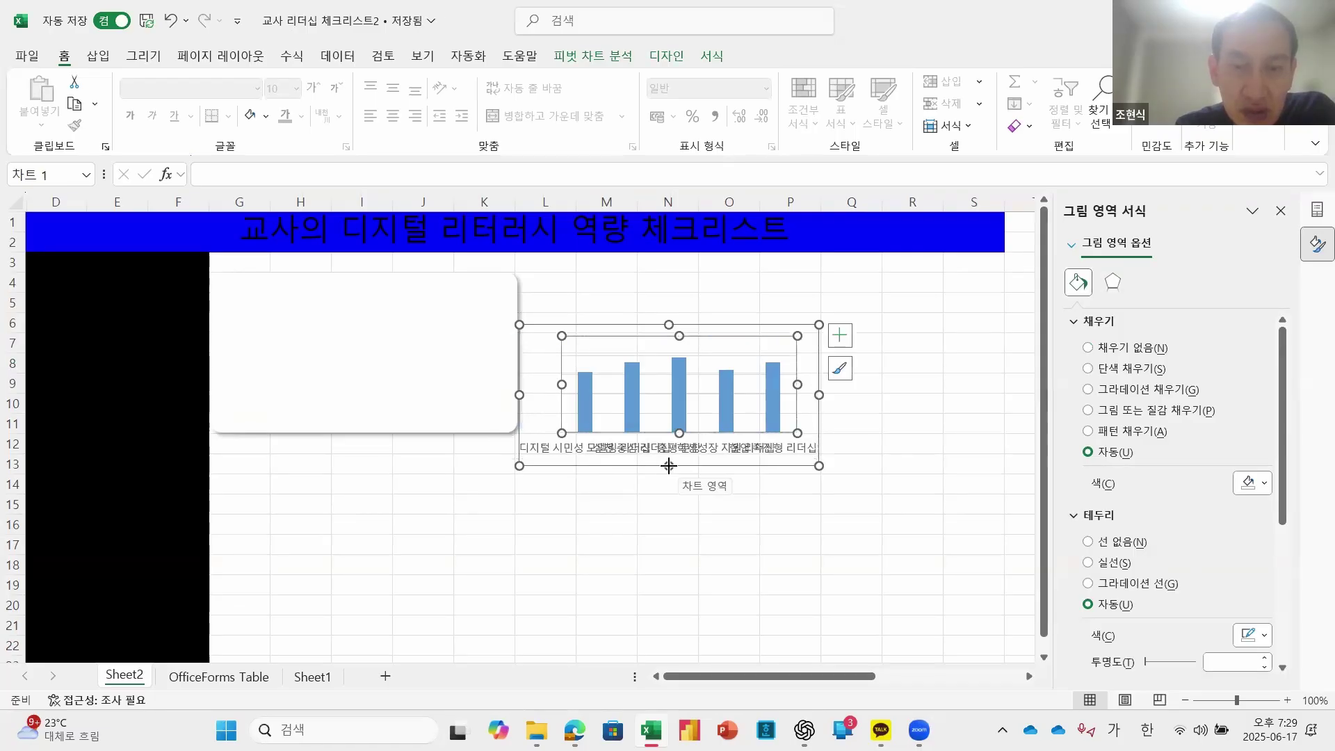
drag(669, 466, 668, 520)
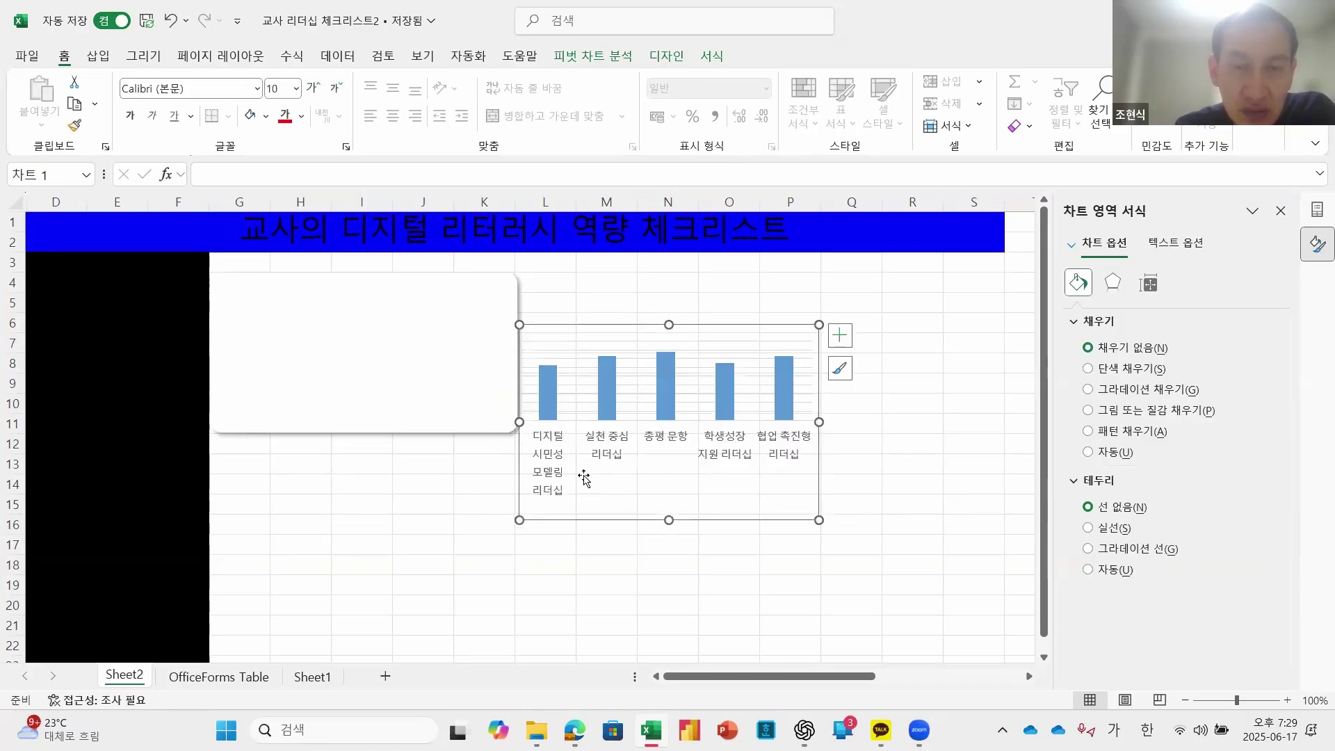
Step: Set the category axis labels to font size 8 and fill the chart's columns with solid blue
click(550, 487)
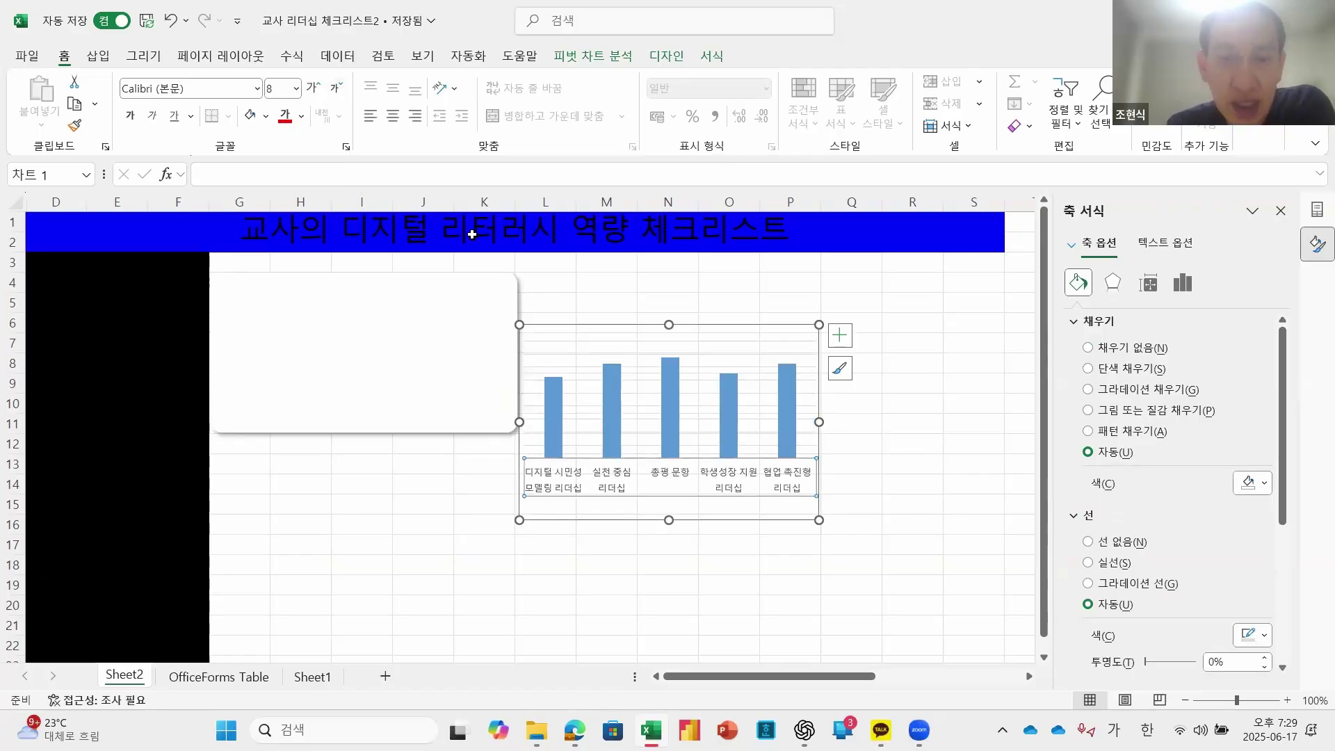
click(555, 409)
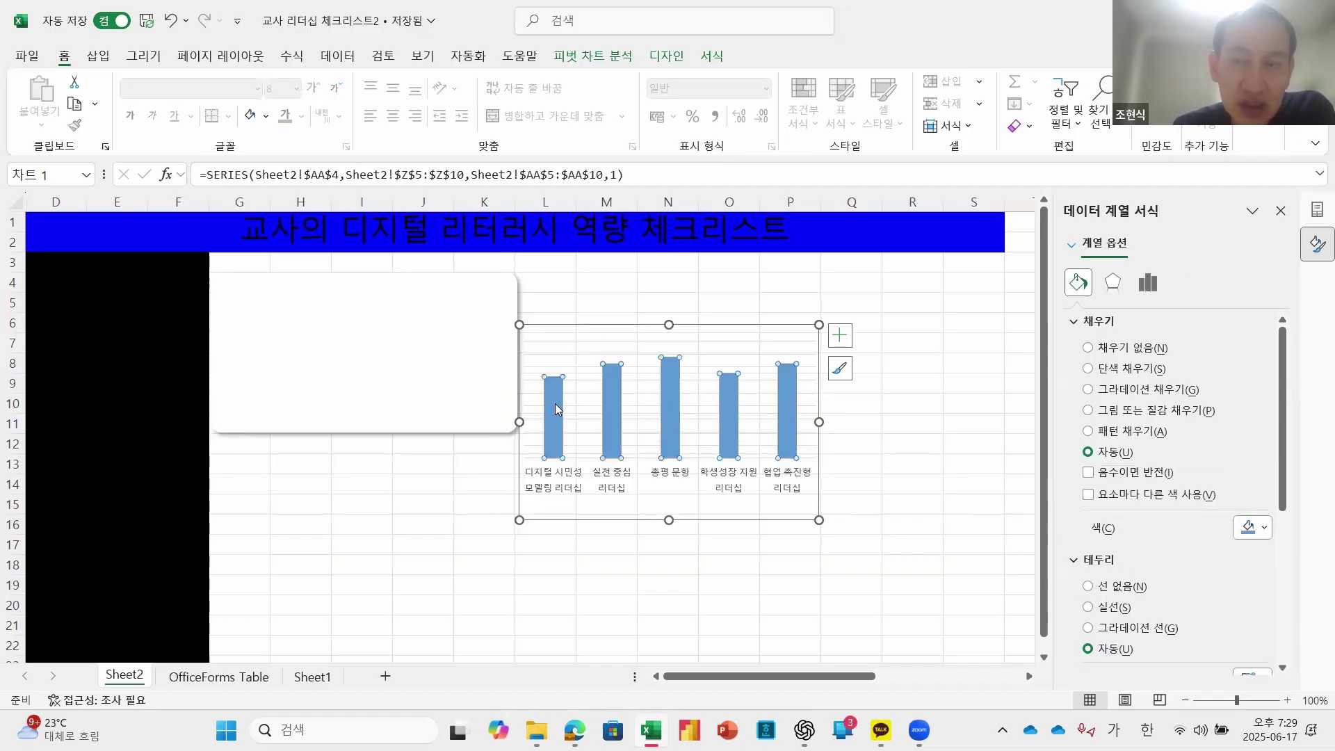
right_click(555, 406)
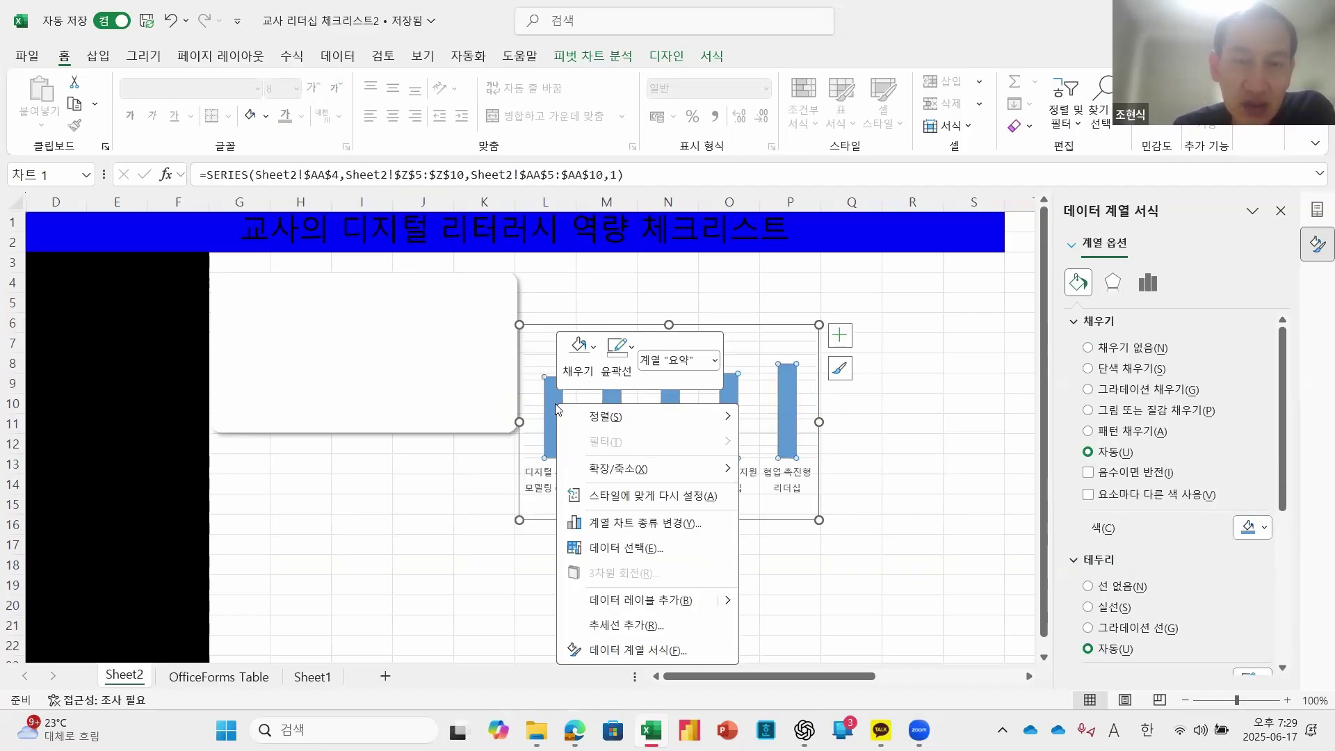
click(593, 348)
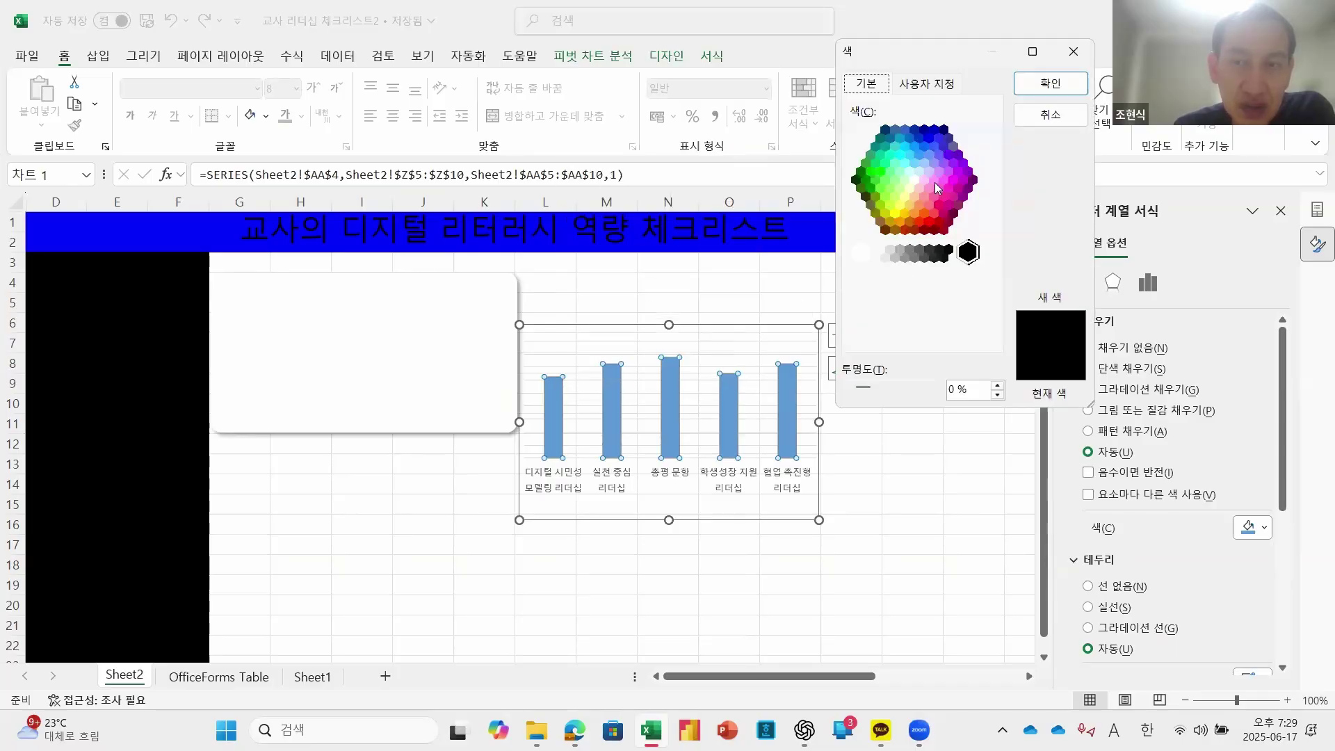
click(939, 137)
click(932, 140)
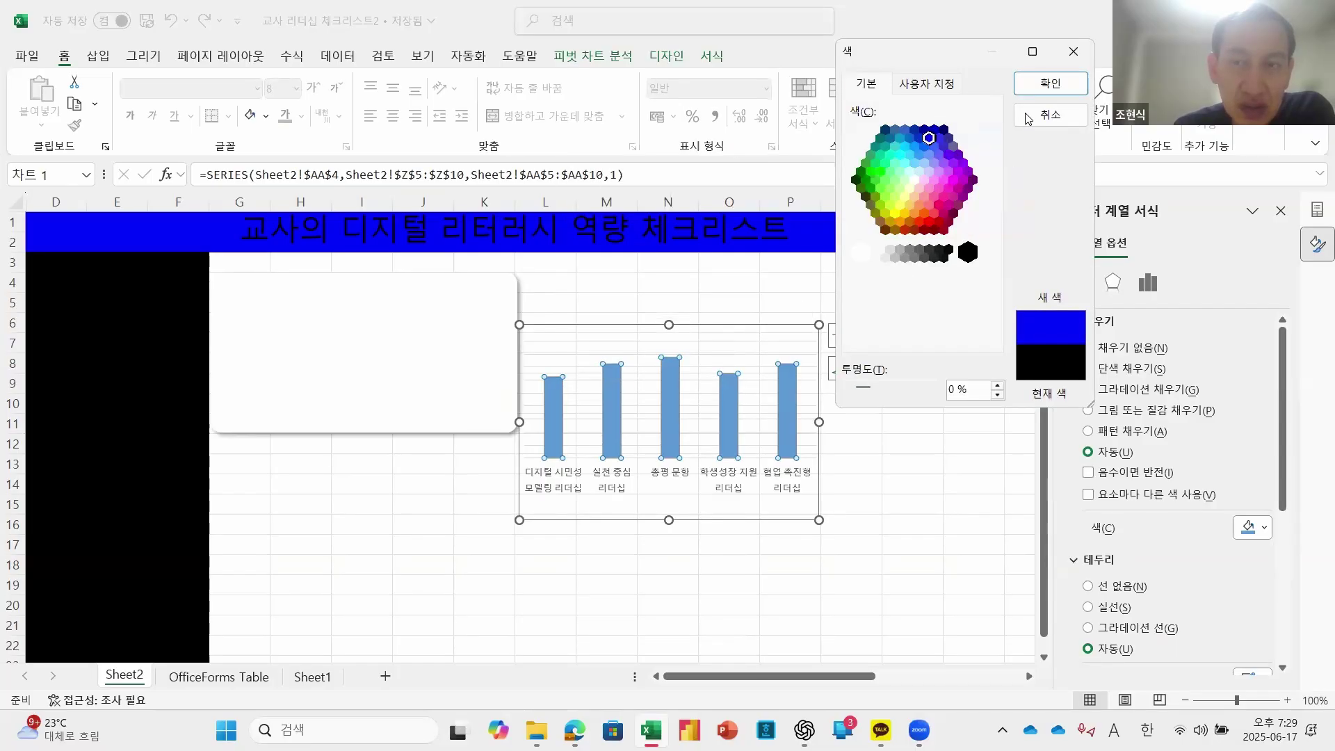
click(1051, 83)
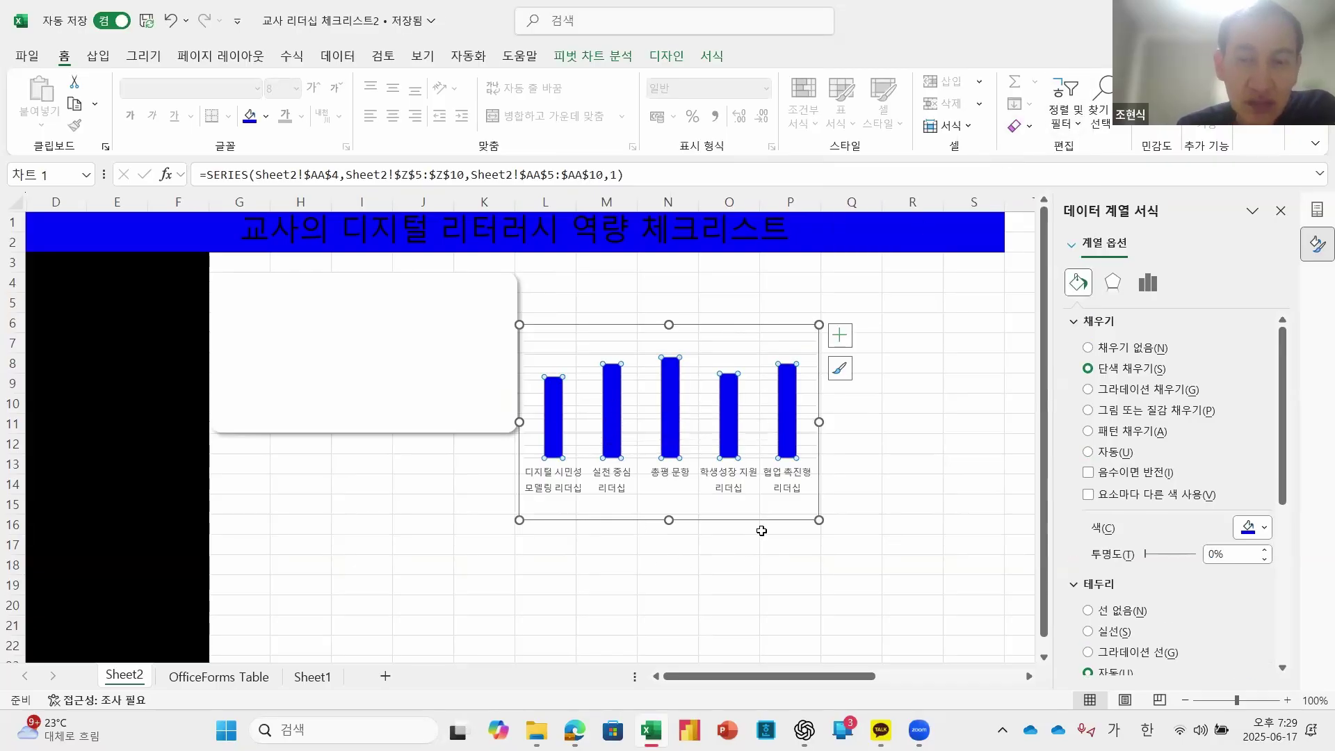
Step: Move the pivot chart onto the white rectangle next to the black side band and bring up the chart design options
drag(766, 522, 460, 464)
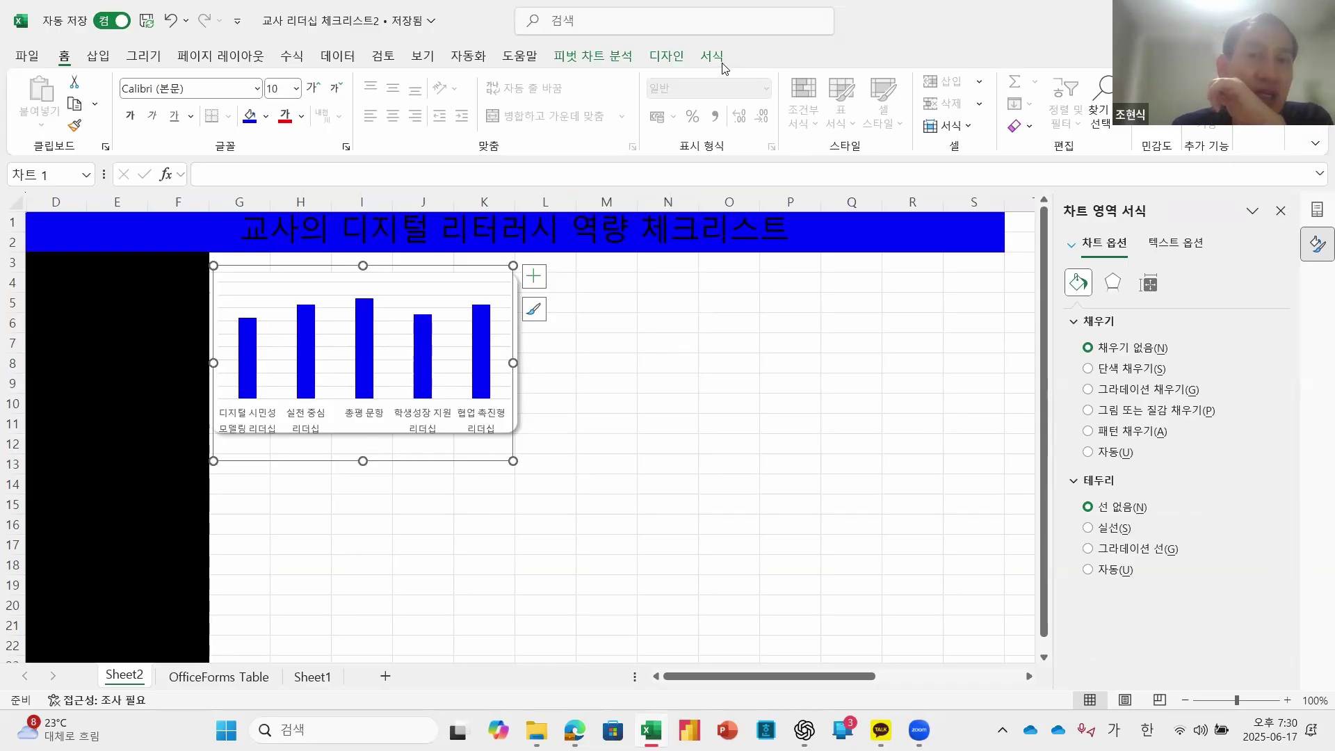
click(668, 58)
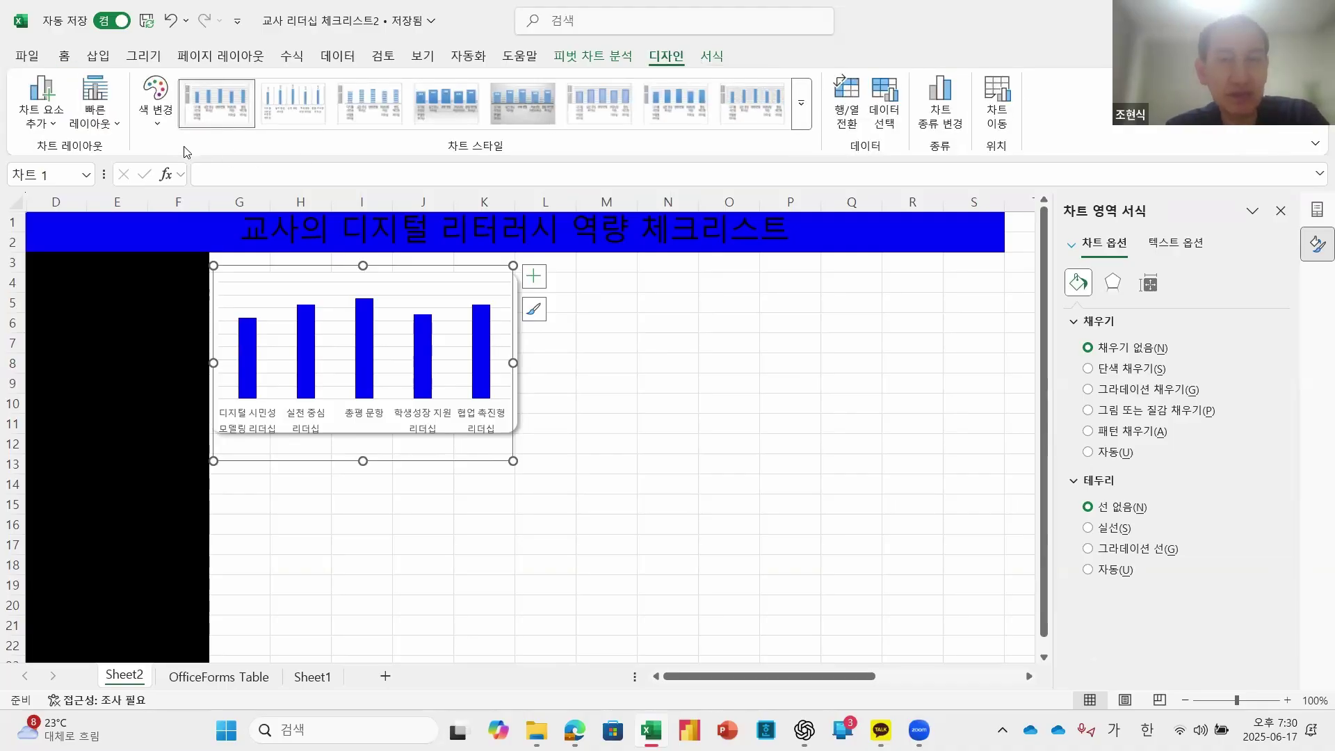
key(ctrl+2)
mouse_move(640, 43)
mouse_down()
mouse_move(692, 70)
mouse_move(612, 86)
mouse_move(638, 91)
mouse_up()
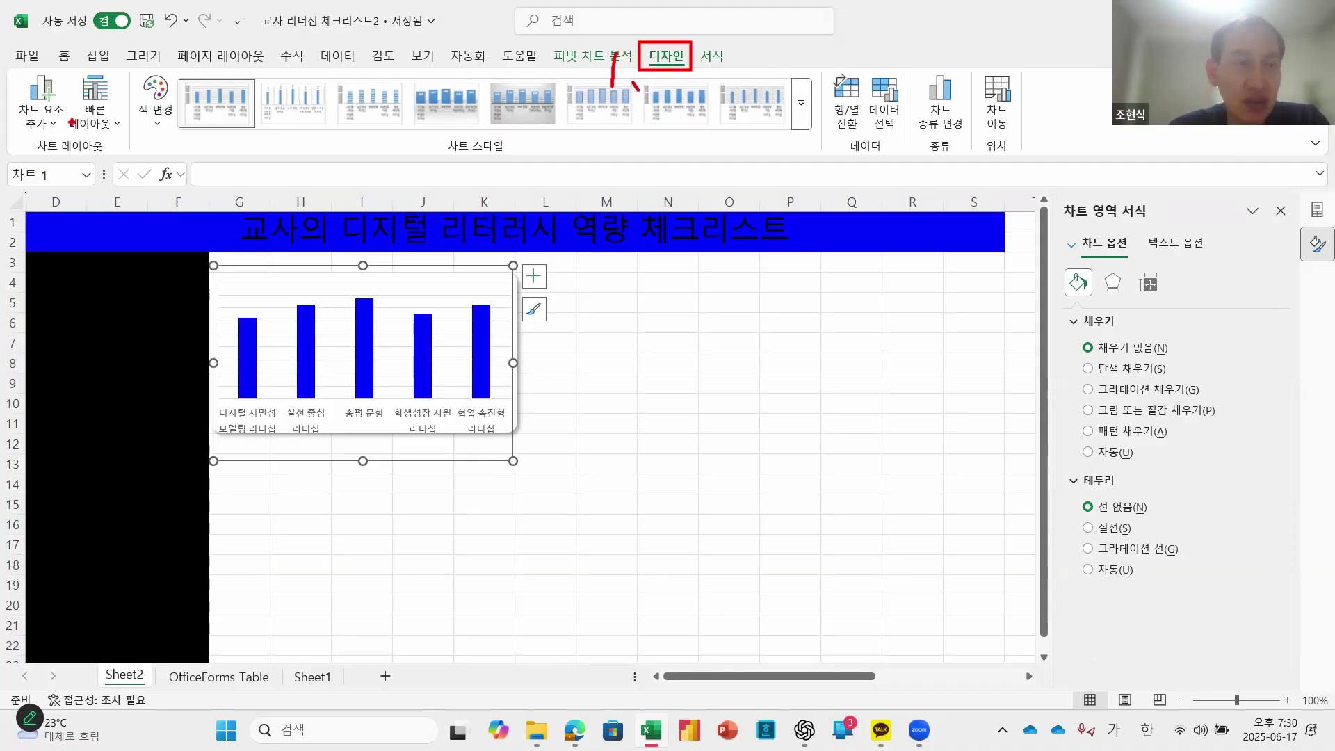
mouse_move(15, 72)
mouse_down()
mouse_move(71, 135)
mouse_move(144, 113)
mouse_up()
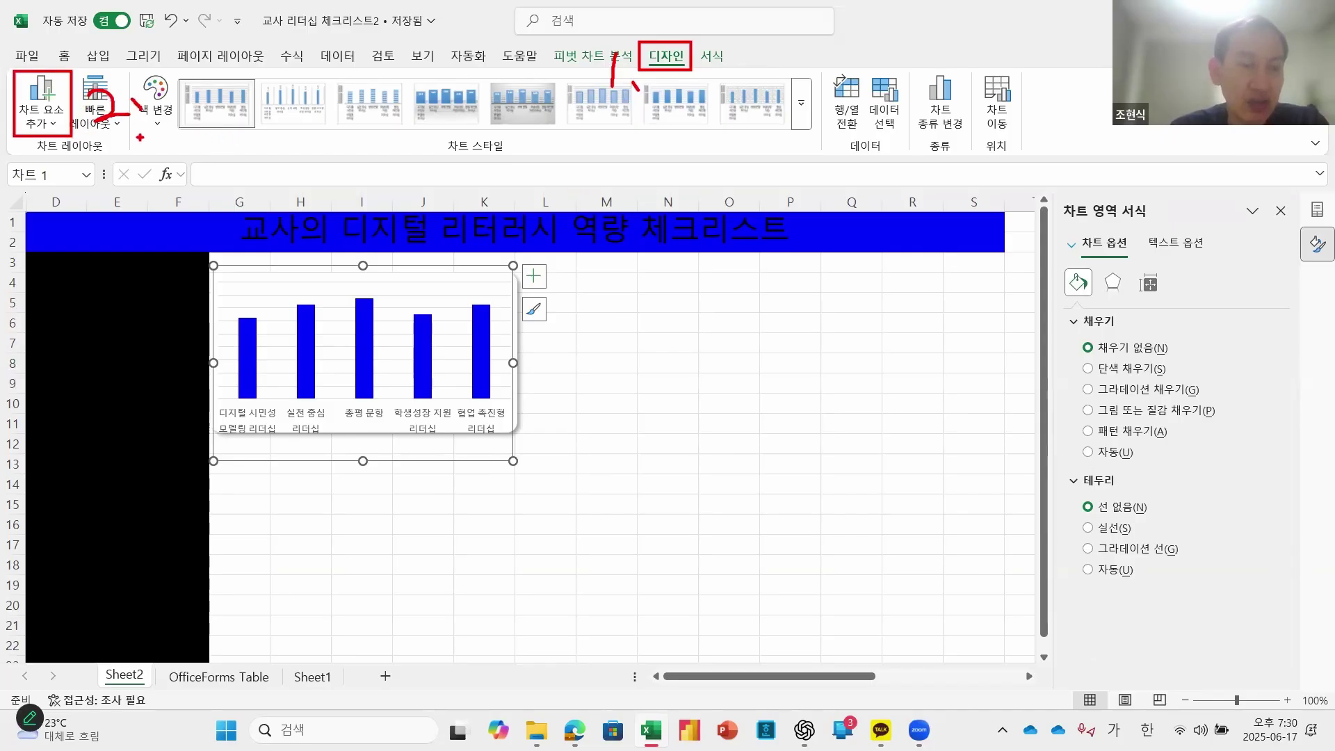
click(41, 97)
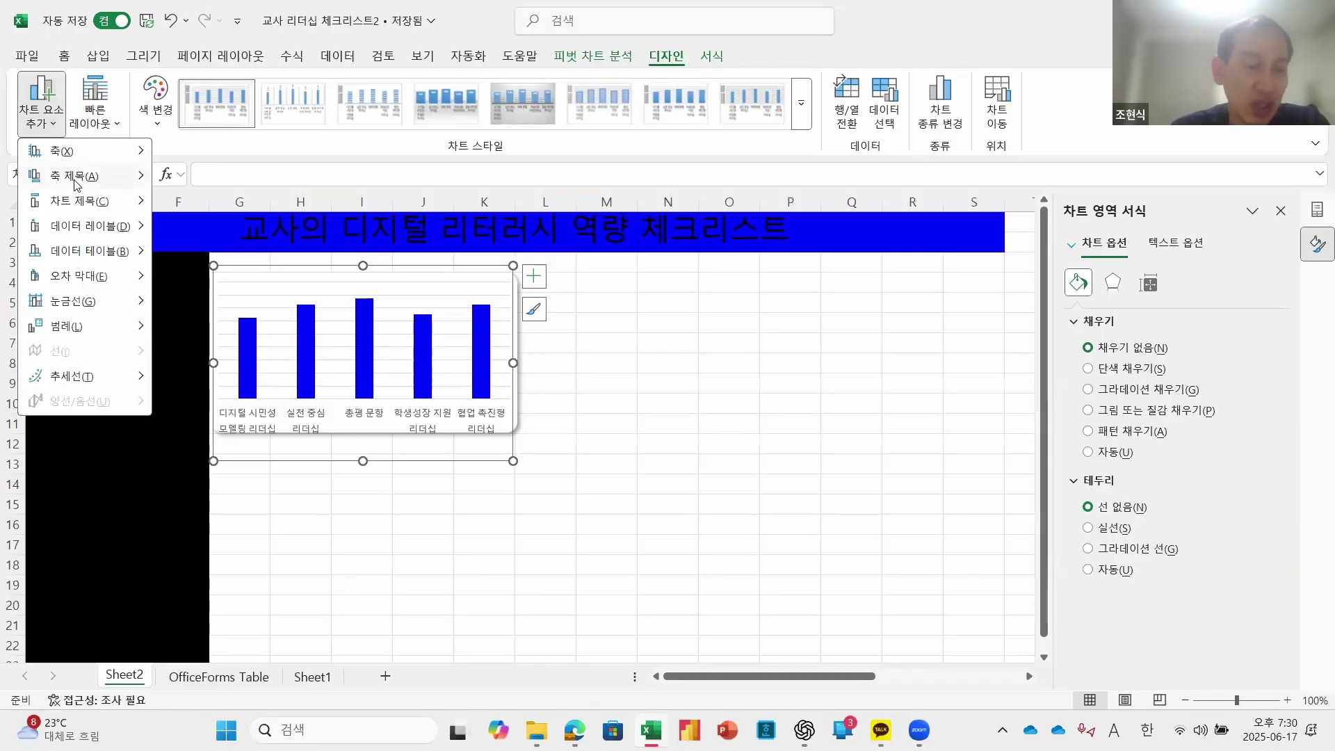
mouse_move(77, 183)
key(ctrl+2)
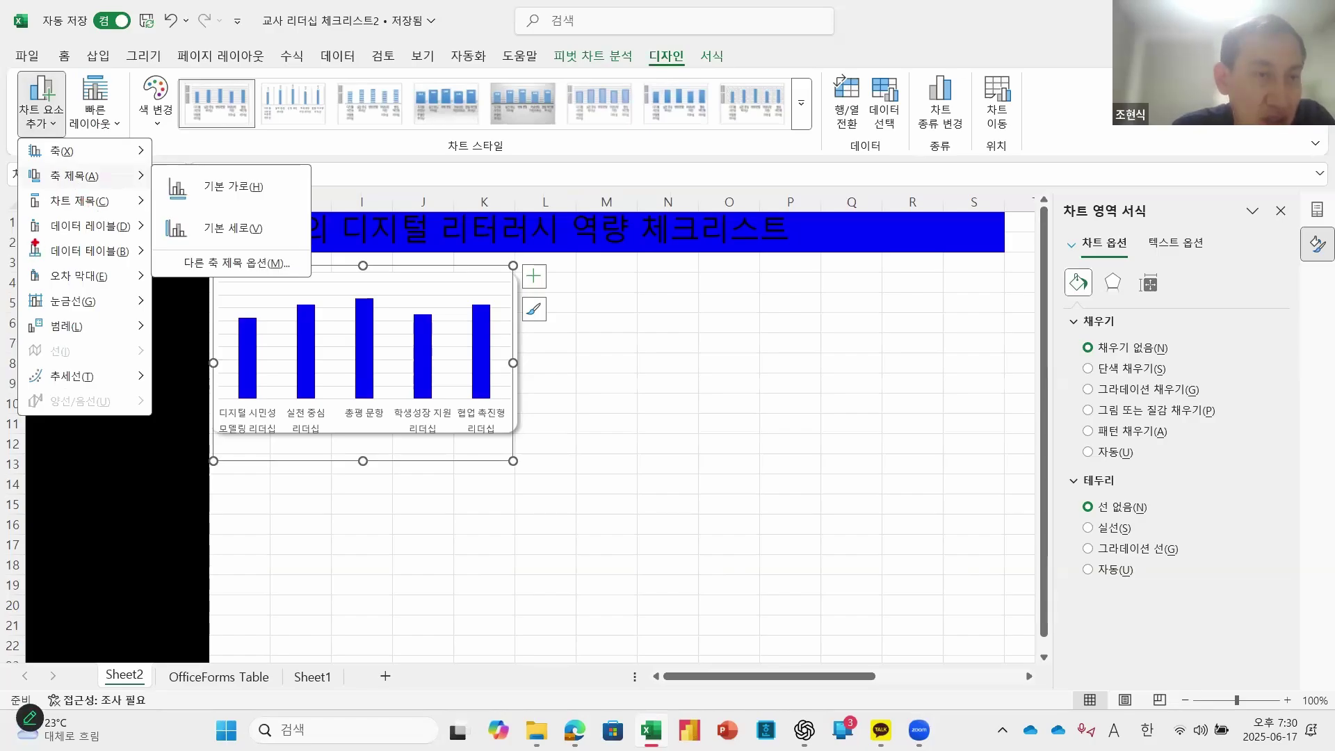
mouse_move(26, 240)
mouse_down()
mouse_move(160, 266)
mouse_move(188, 242)
mouse_move(182, 263)
mouse_up()
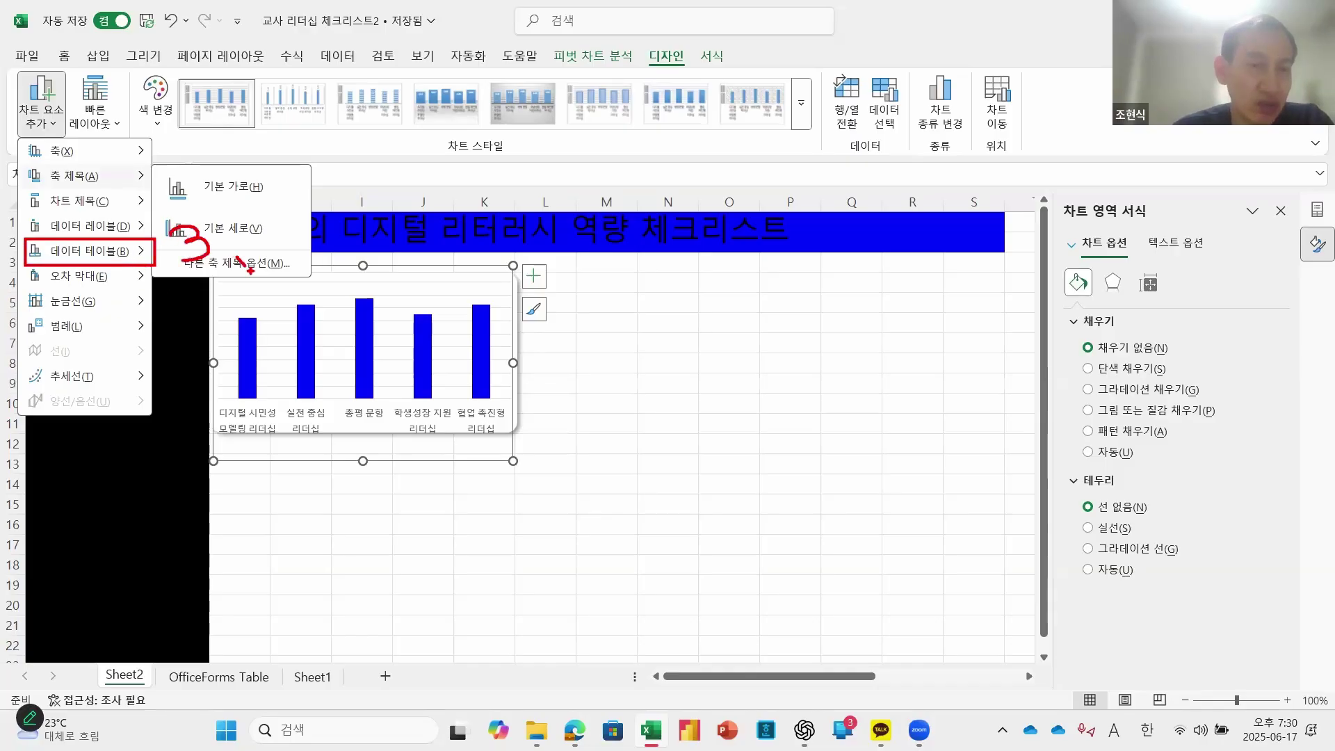
key(Escape)
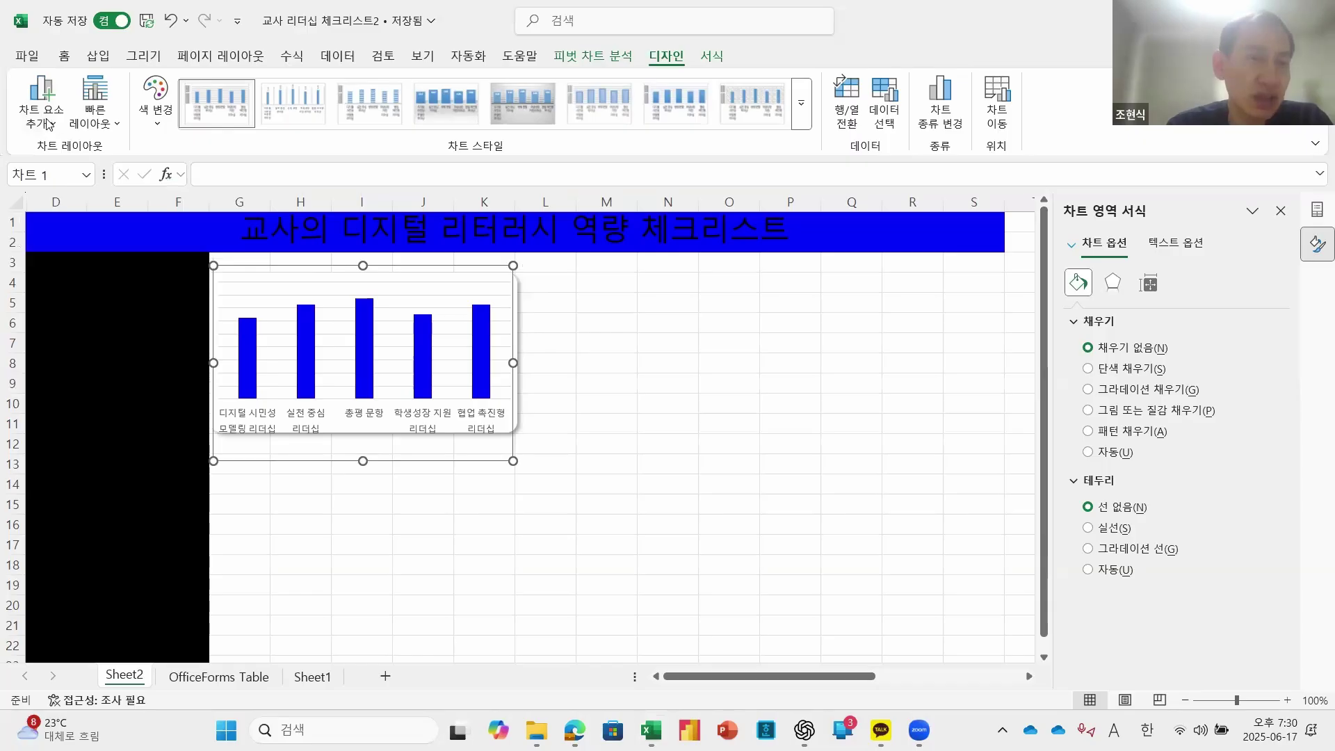
Step: Add data labels to the pivot chart, placed at the outside end of the columns
click(48, 123)
mouse_move(89, 261)
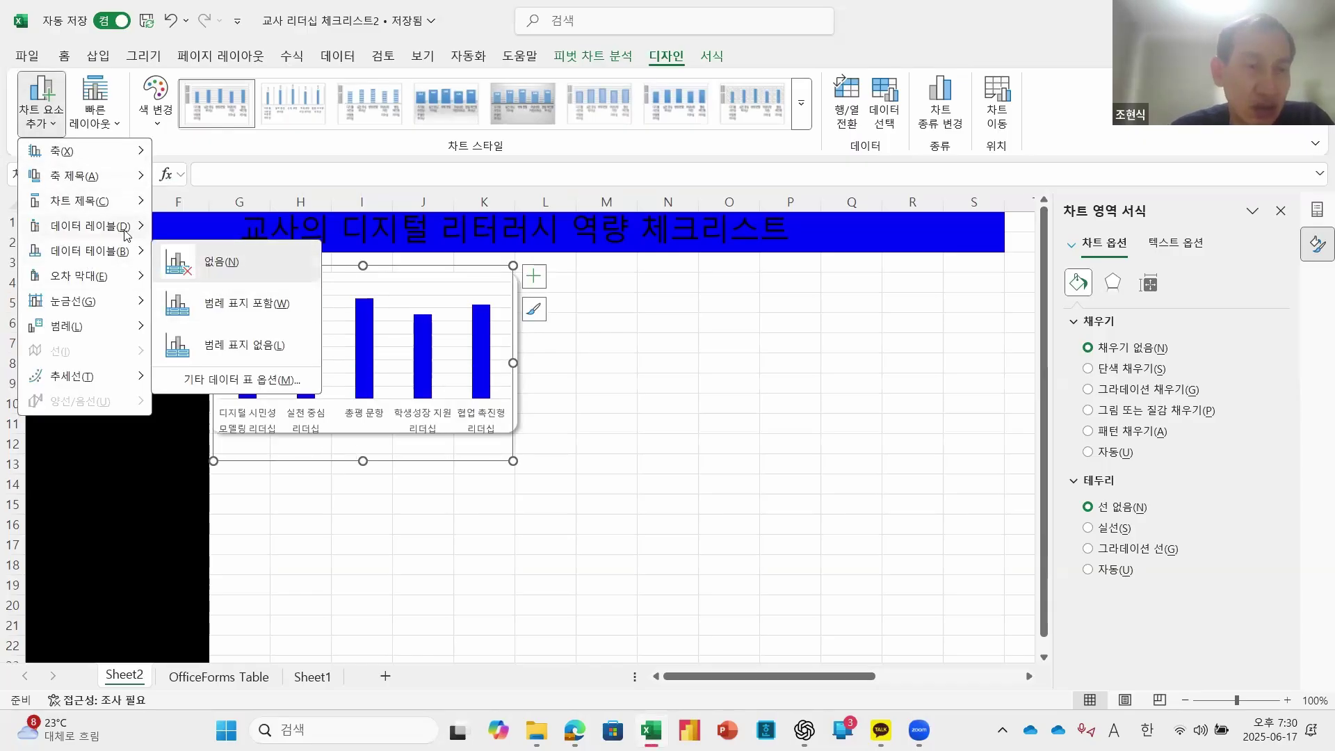
mouse_move(126, 235)
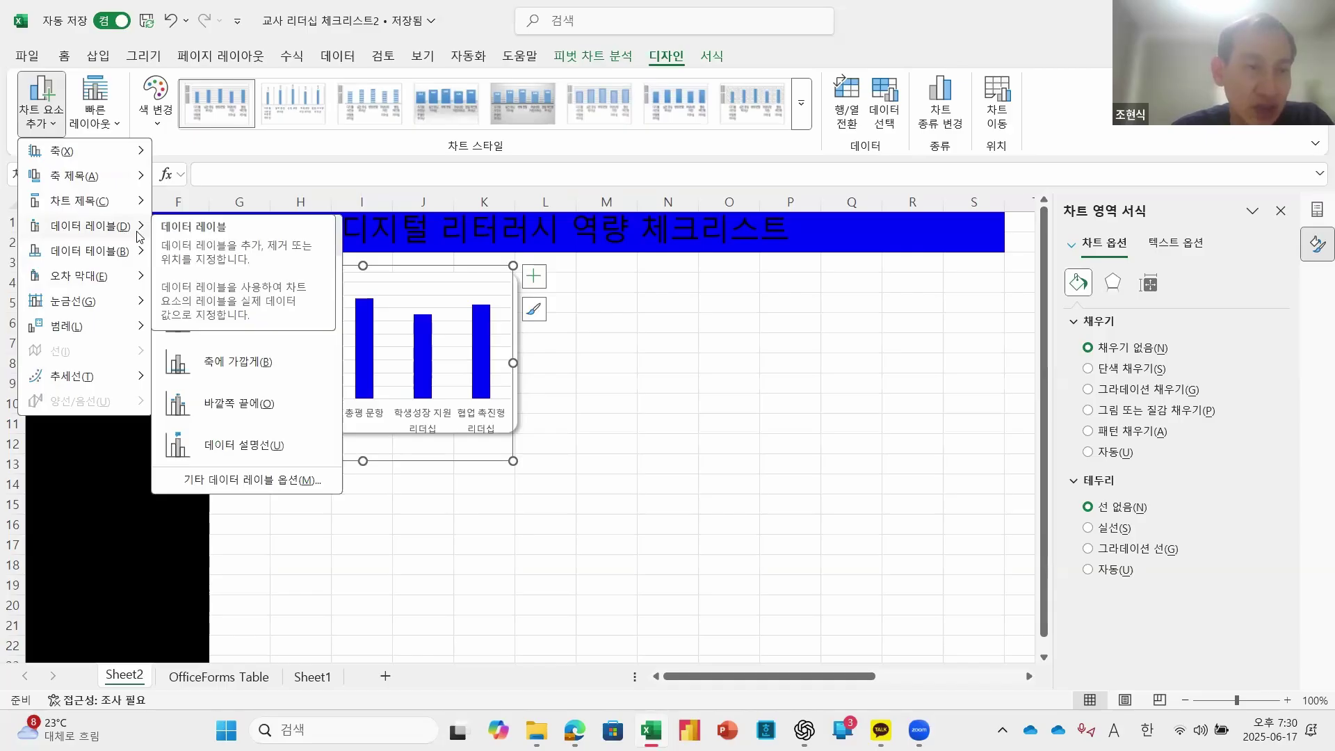
click(267, 409)
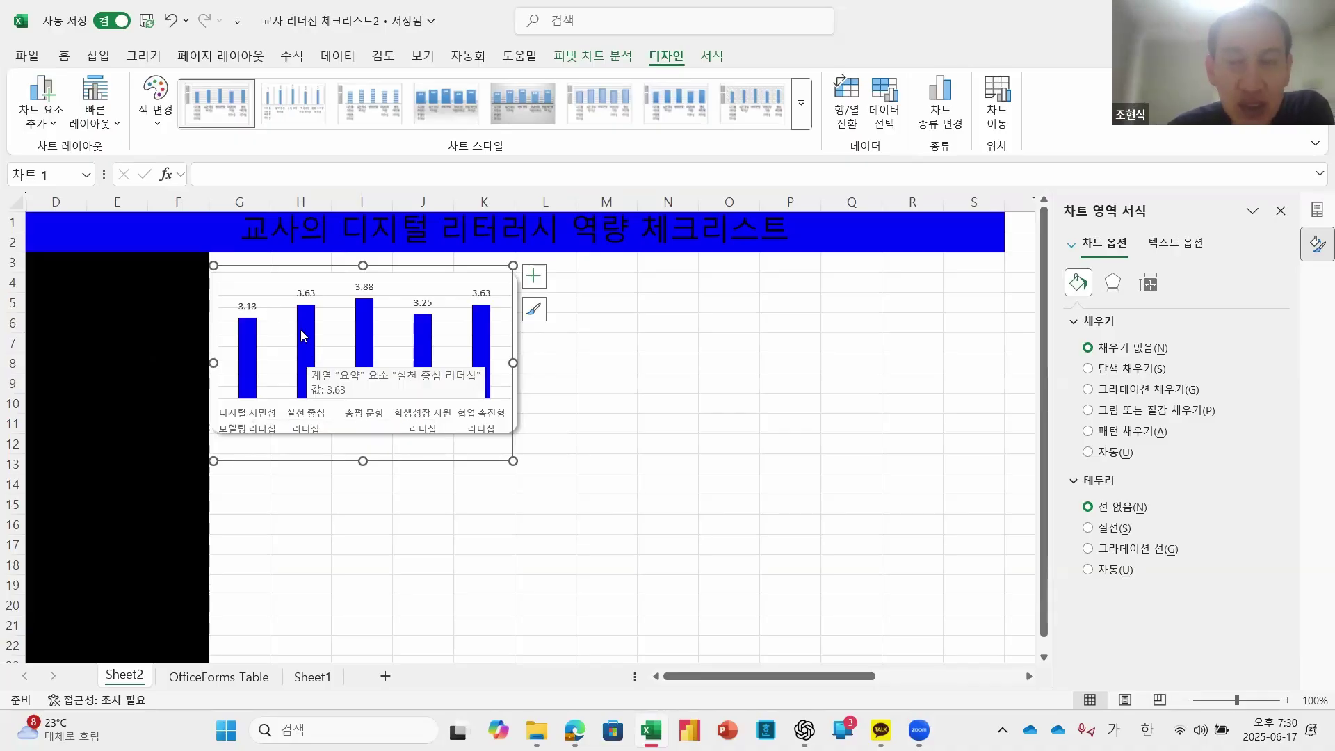
Step: Format the chart's data labels as bold text at font size 10
click(362, 286)
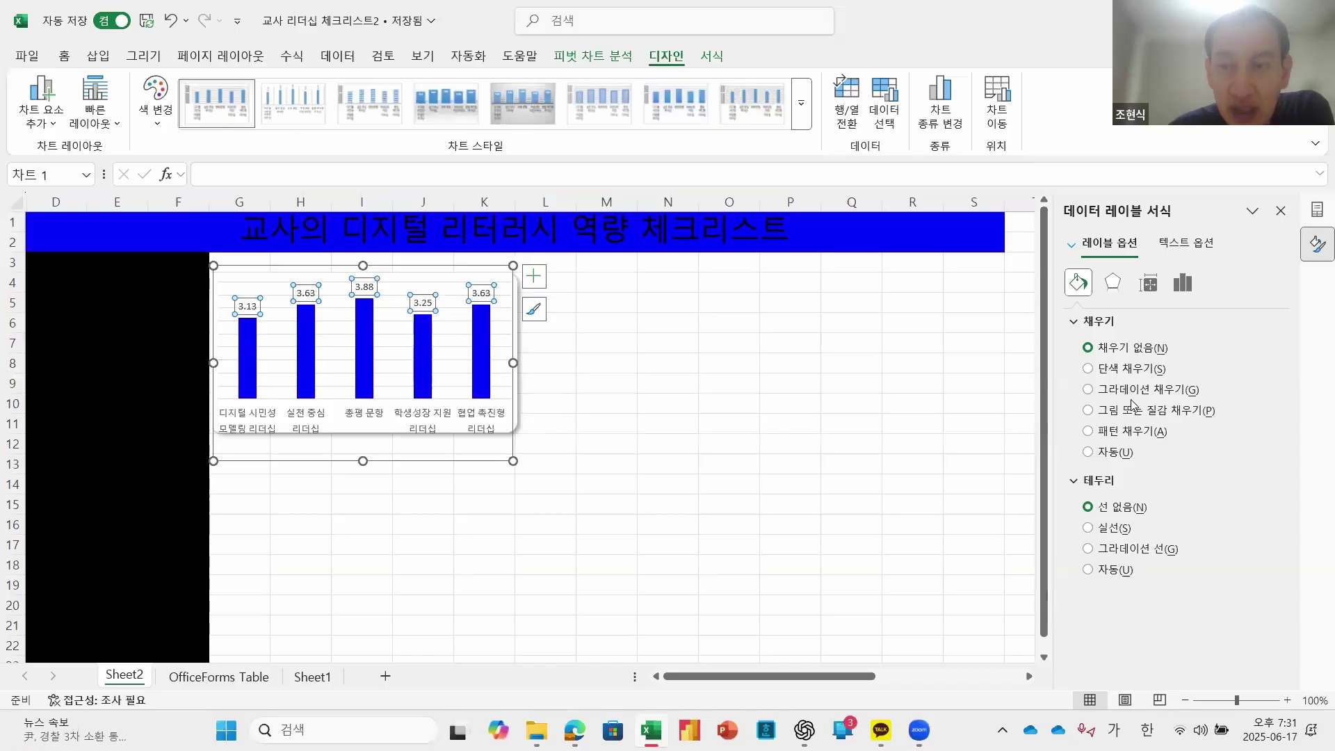
click(1182, 283)
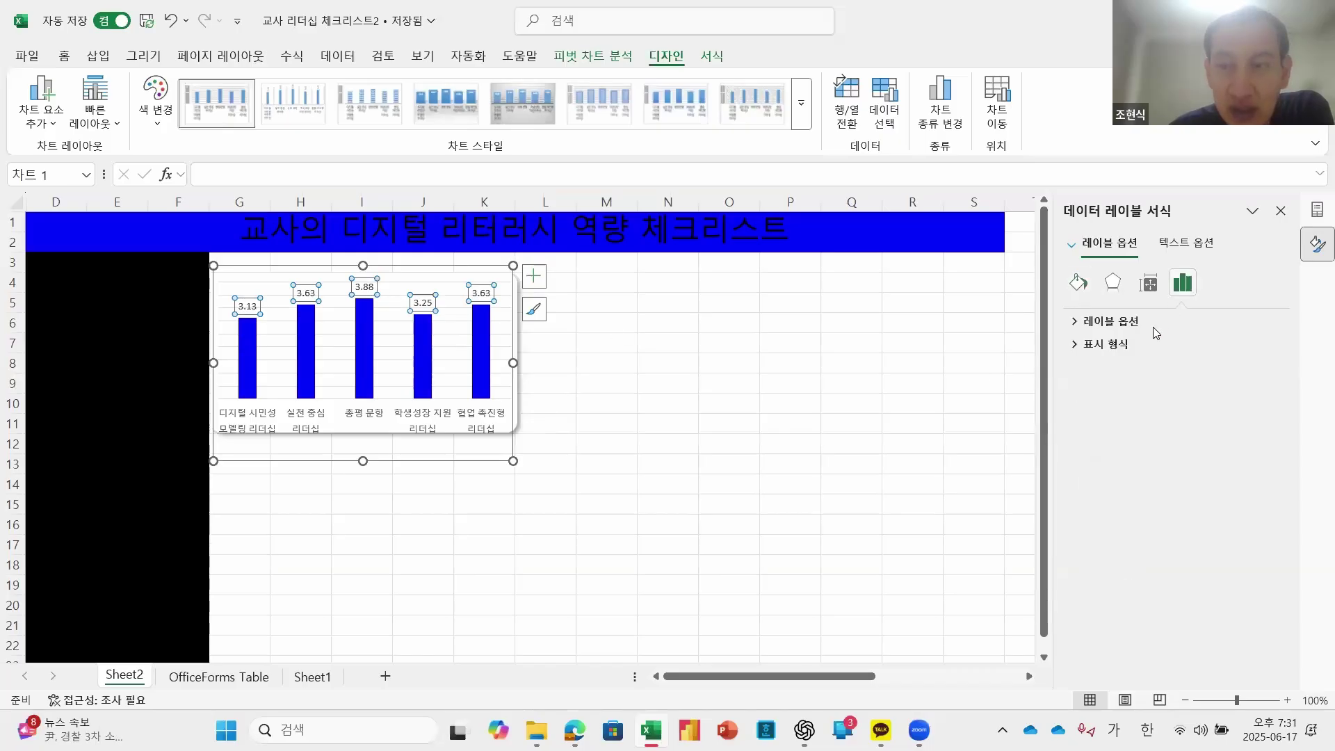
click(1075, 323)
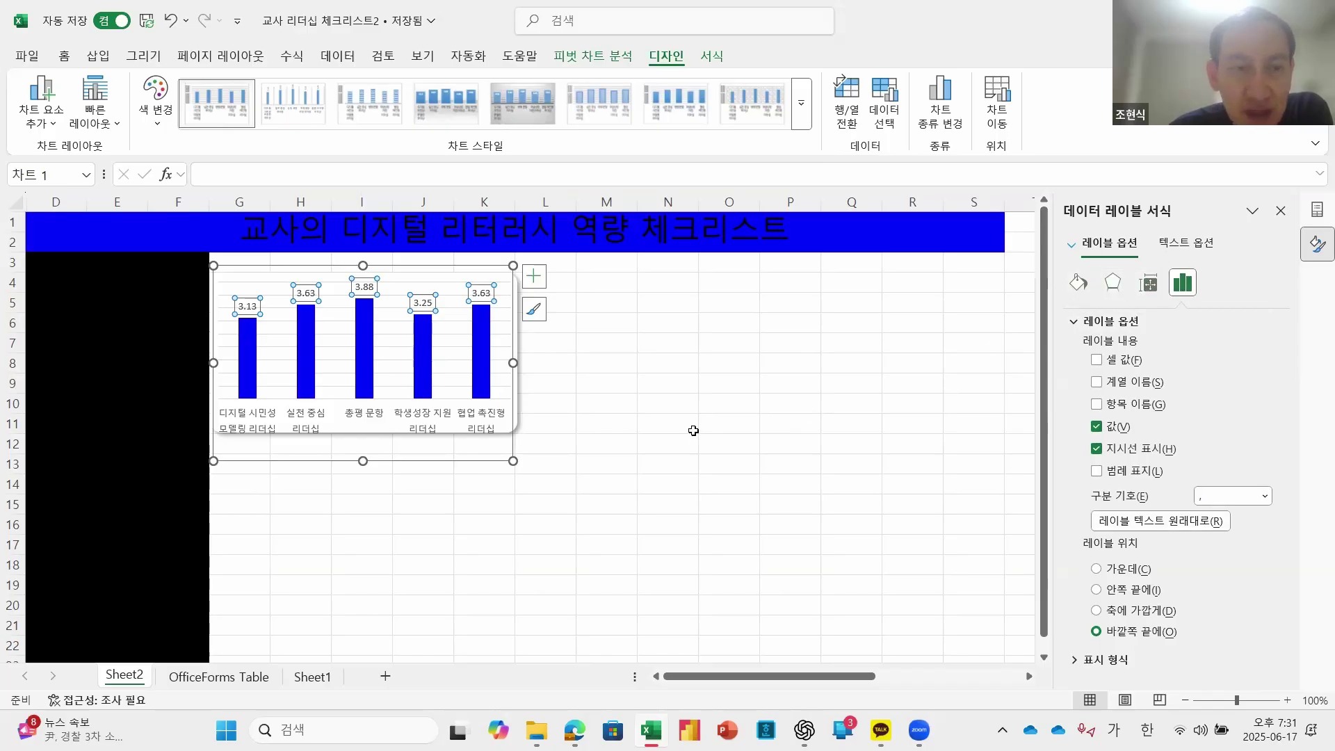
click(72, 58)
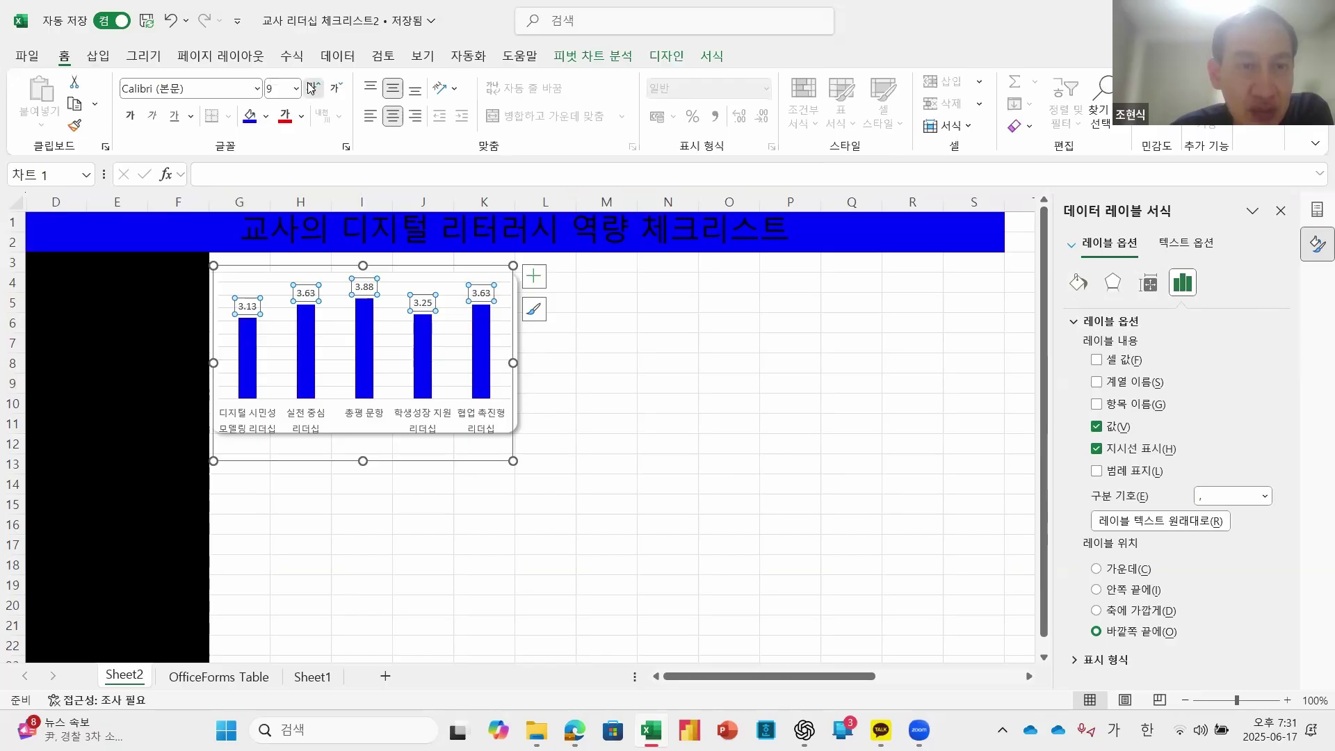
click(311, 87)
click(131, 115)
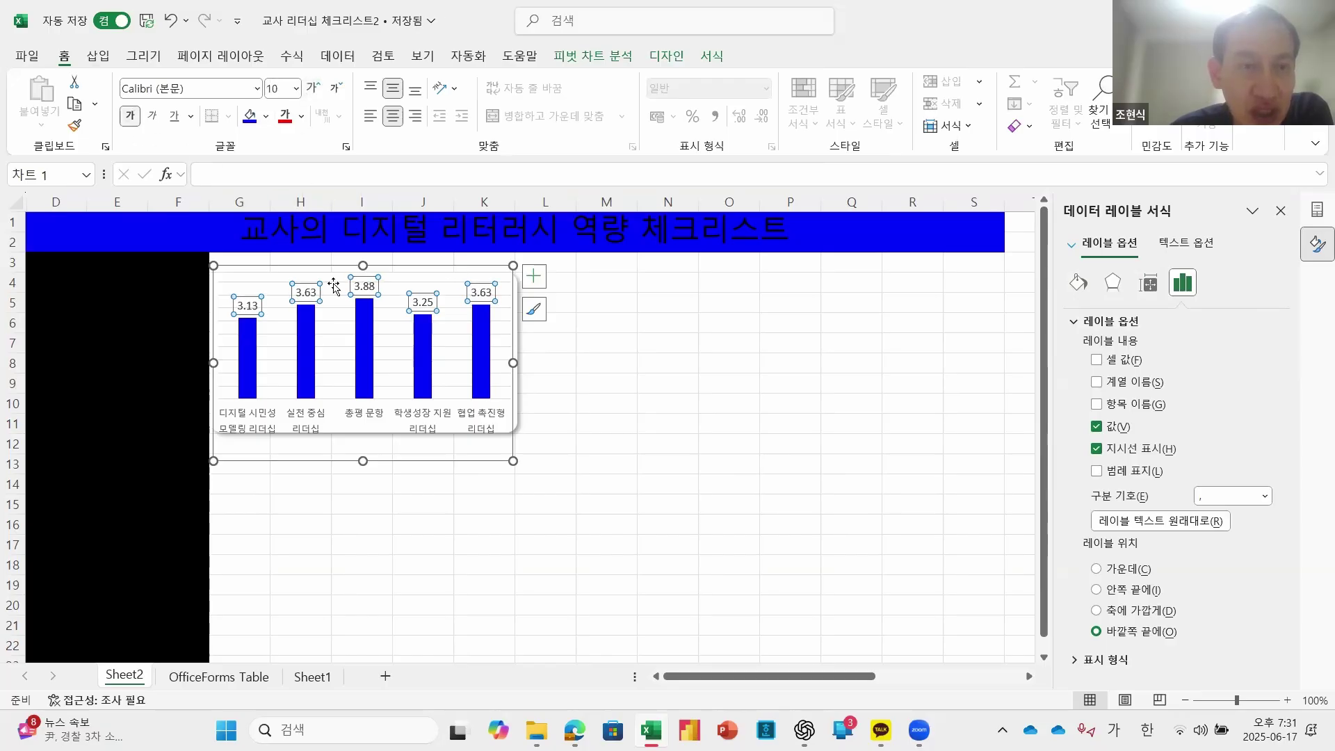
click(617, 385)
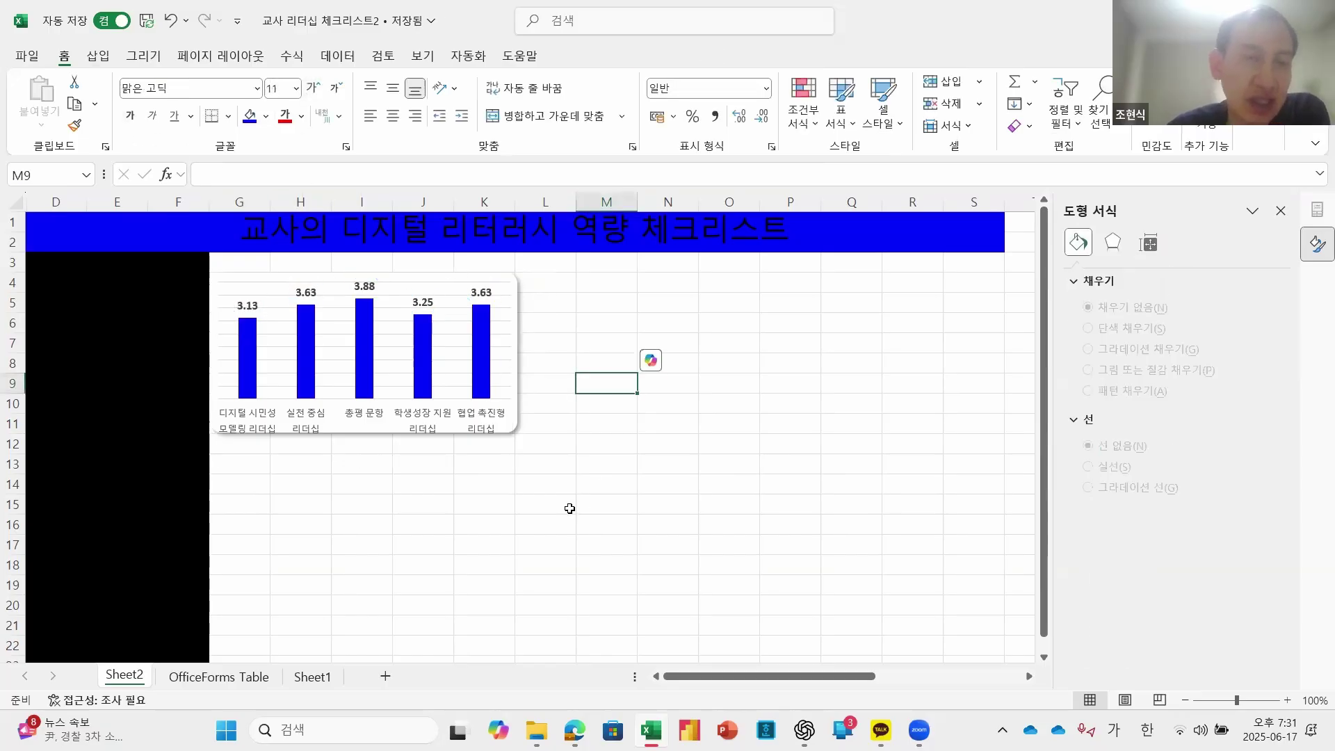
Step: Thicken the chart's columns by setting the series gap width to 54%
click(487, 370)
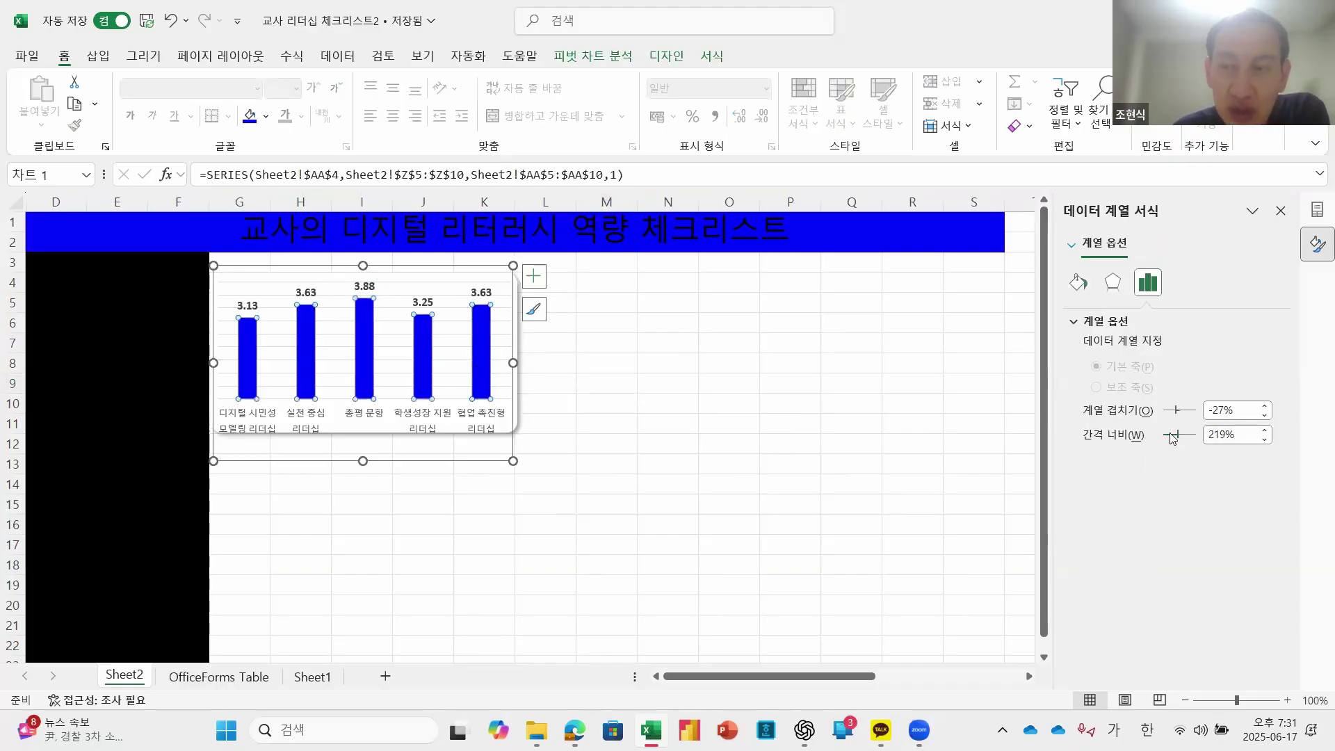
drag(1177, 437, 1170, 439)
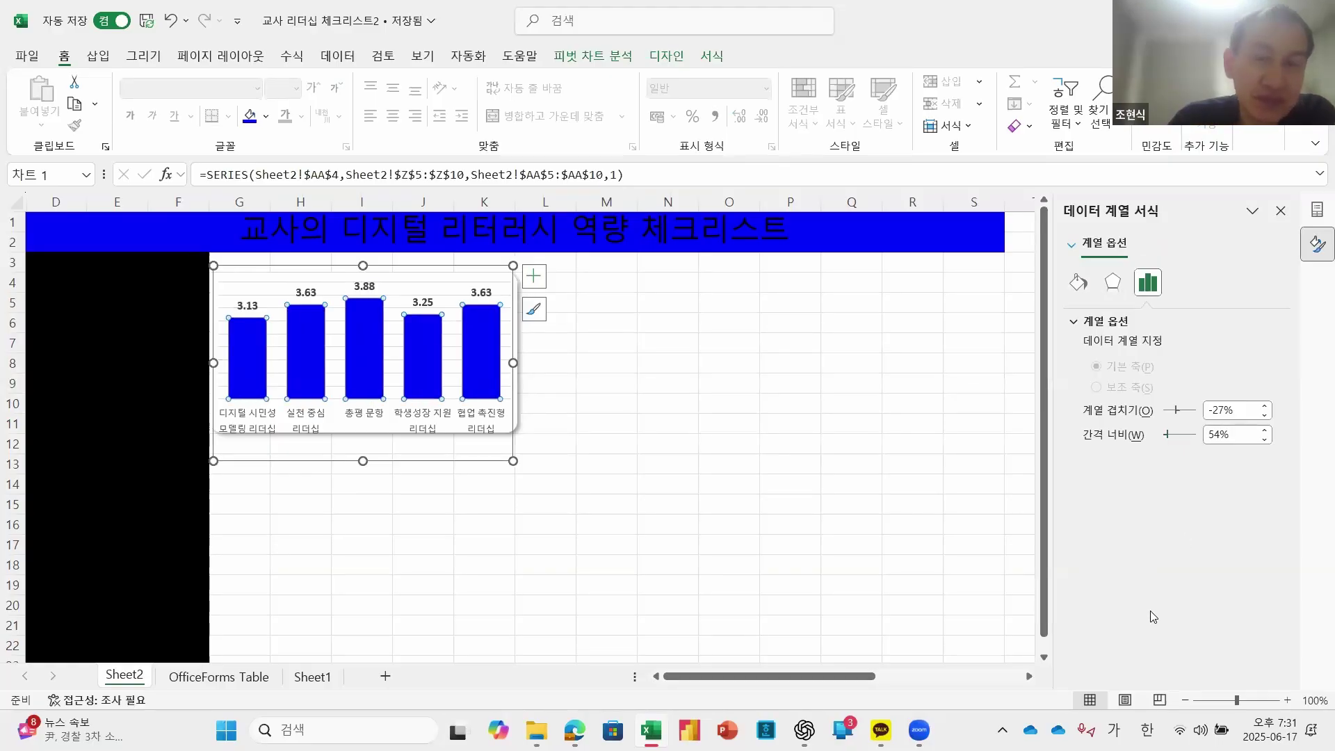
click(621, 424)
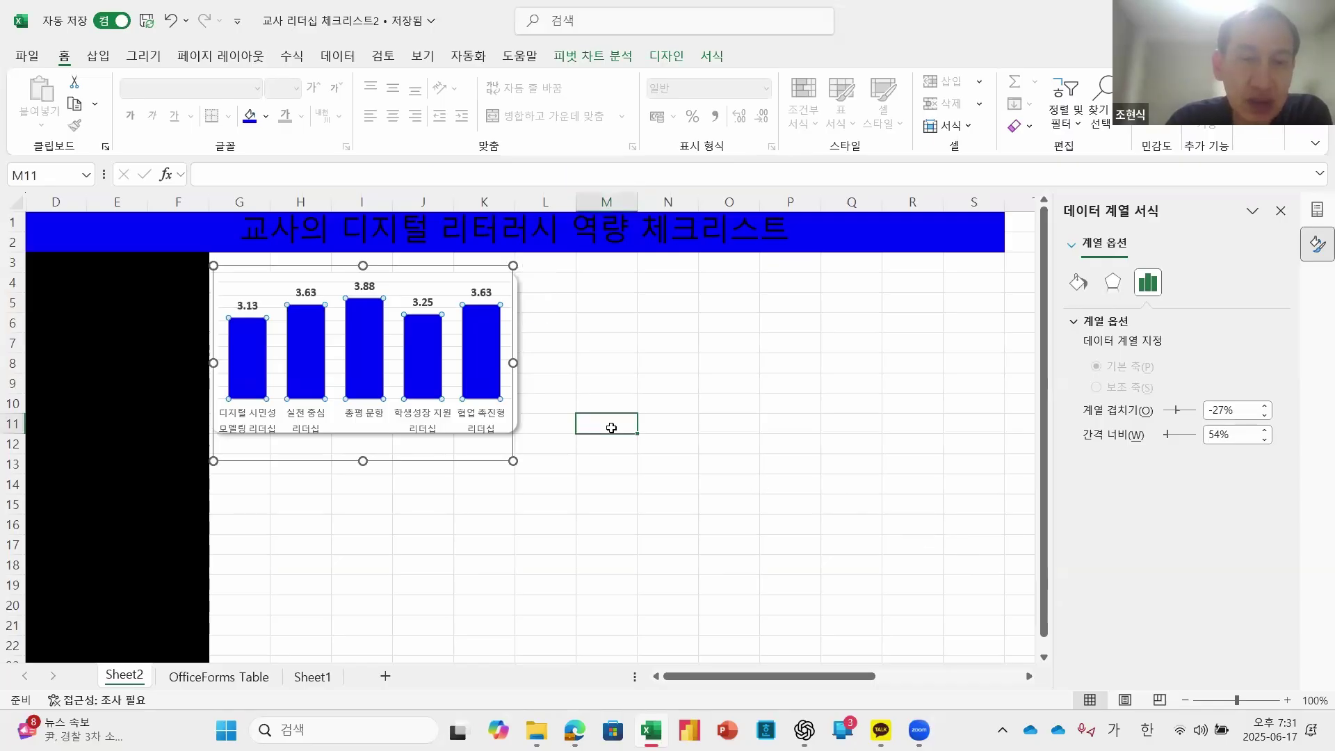
click(566, 342)
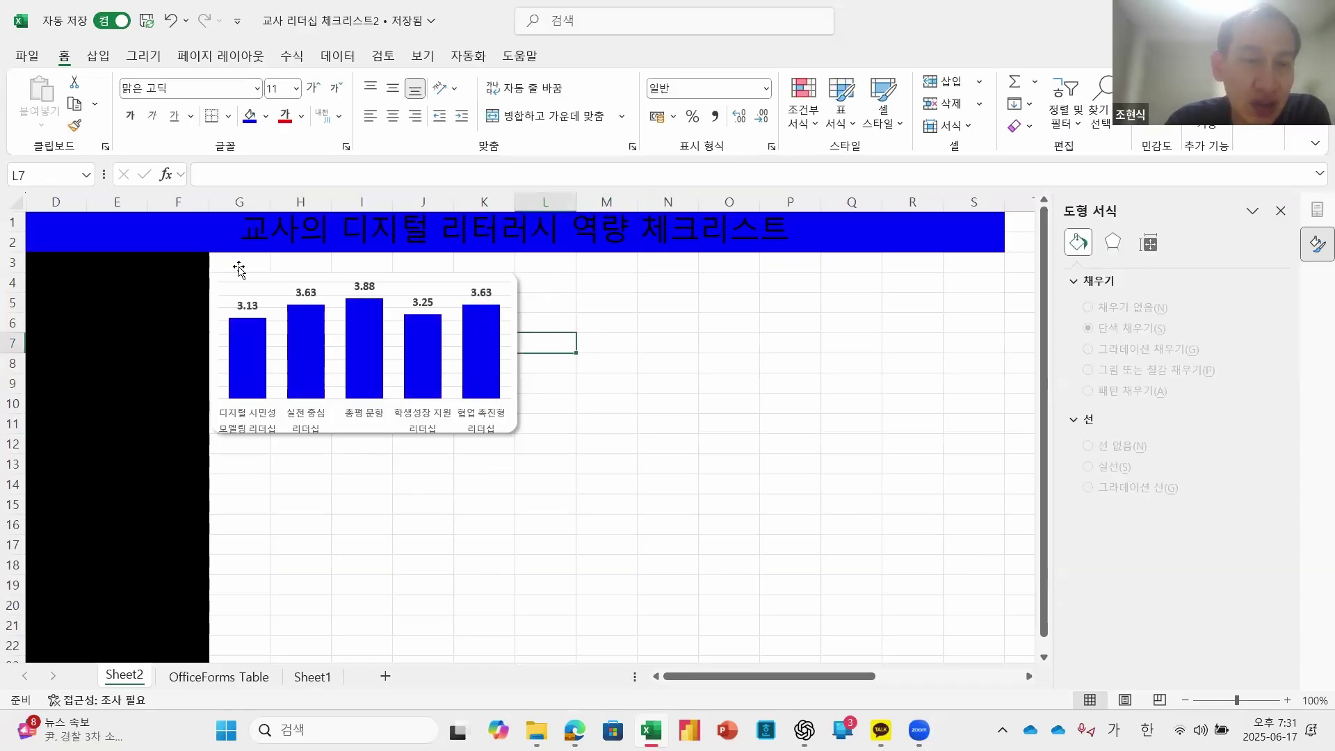
click(516, 425)
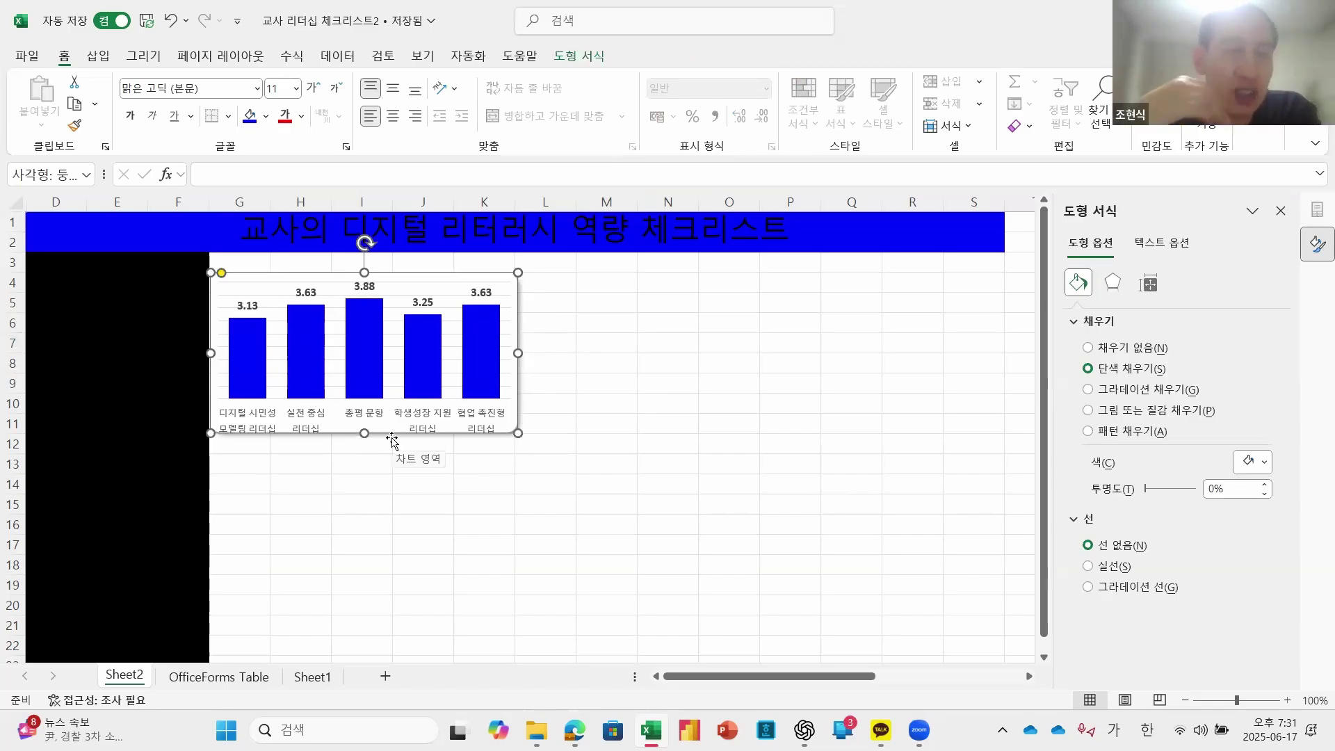
click(394, 281)
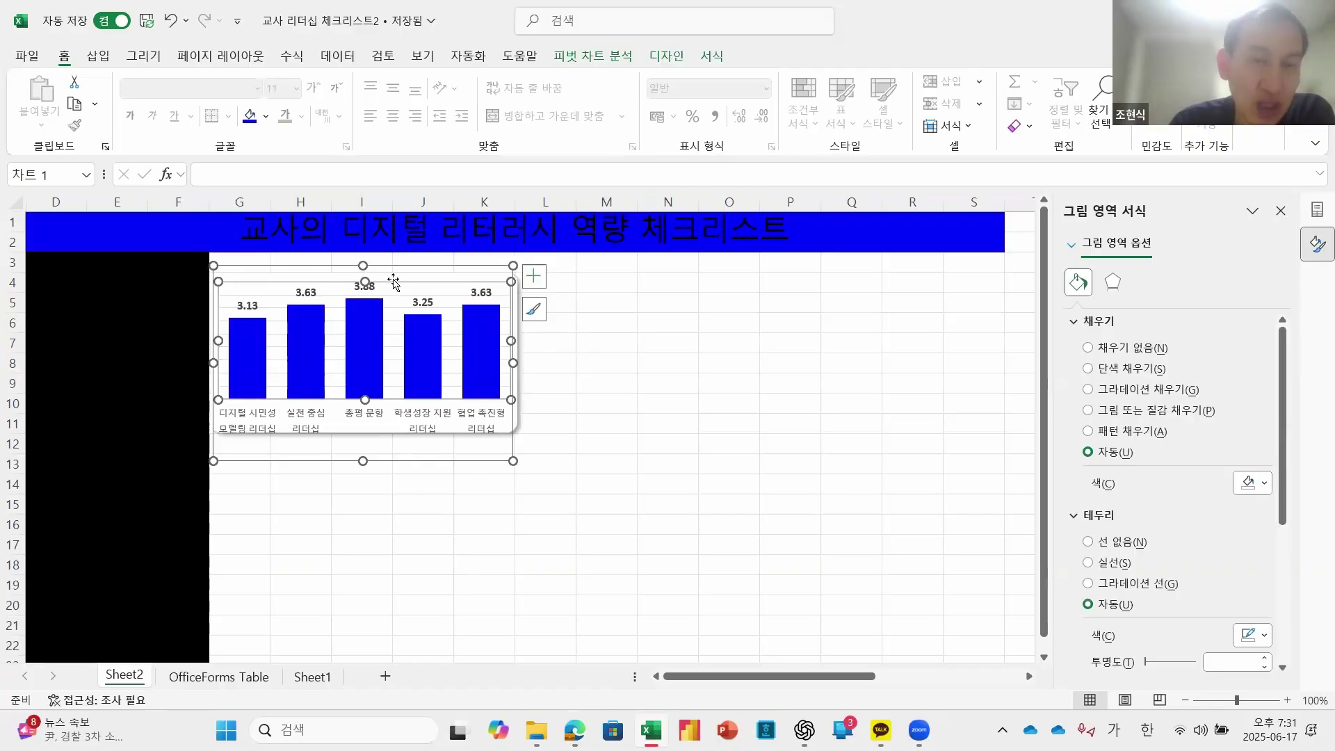
click(394, 278)
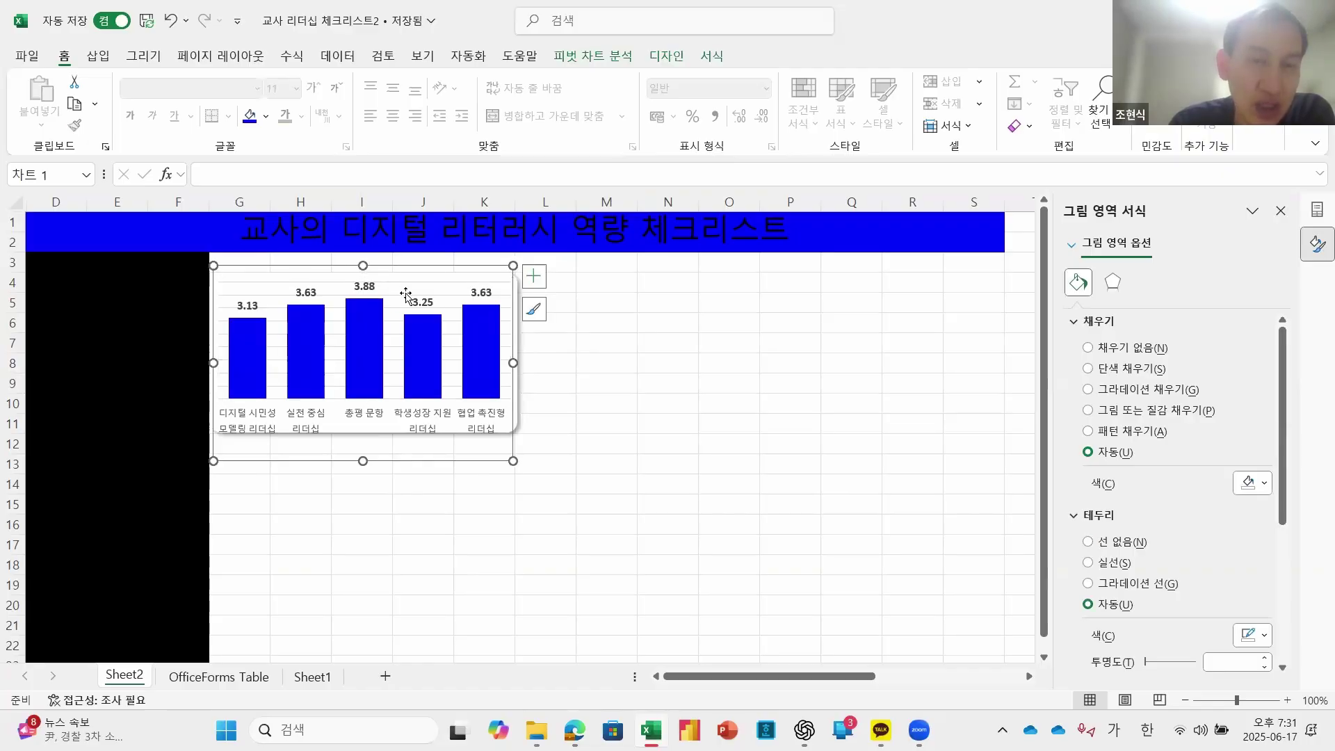
click(397, 365)
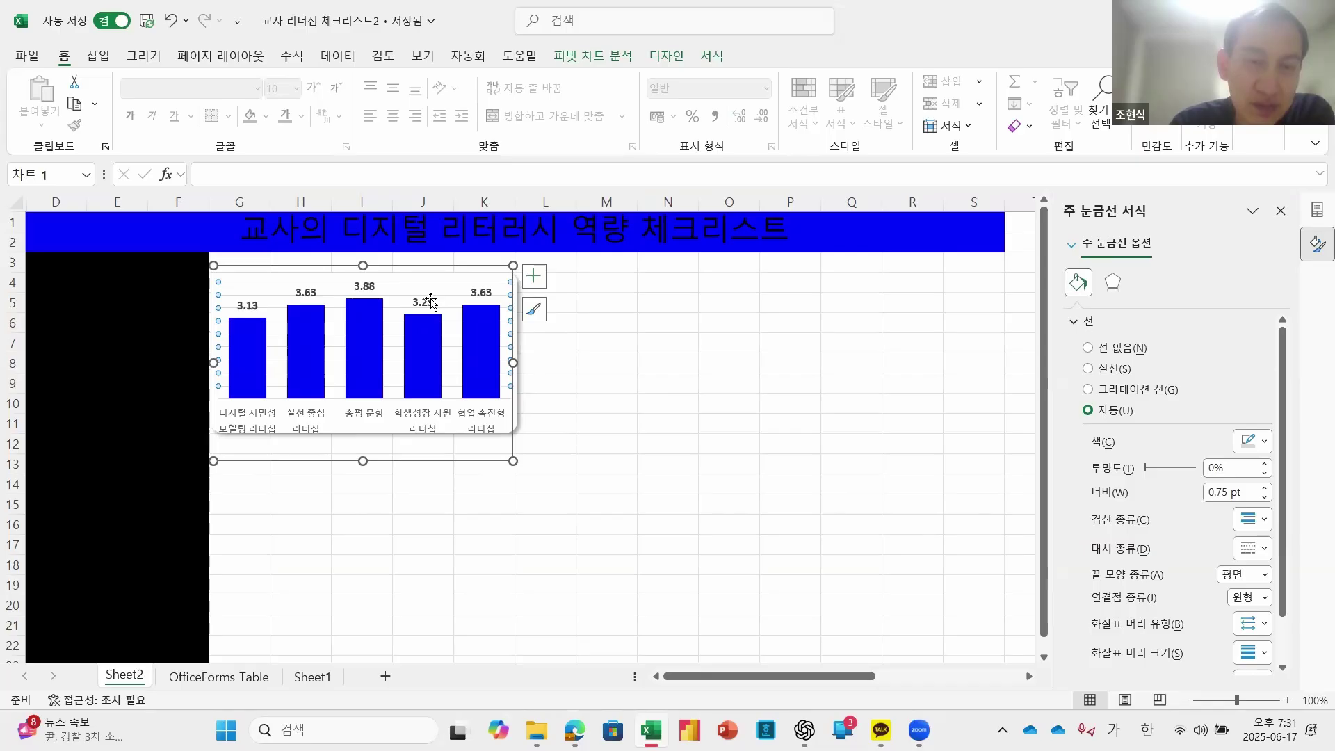
click(423, 303)
click(422, 349)
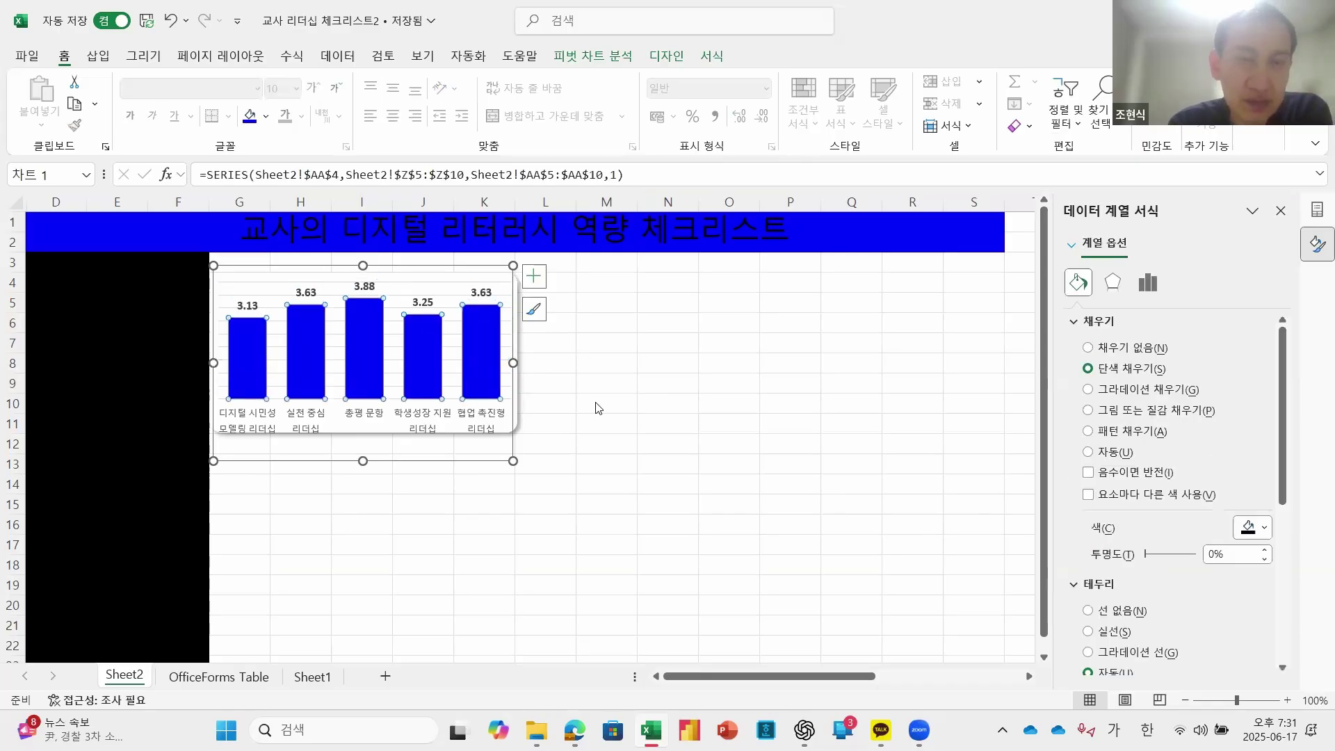
click(596, 404)
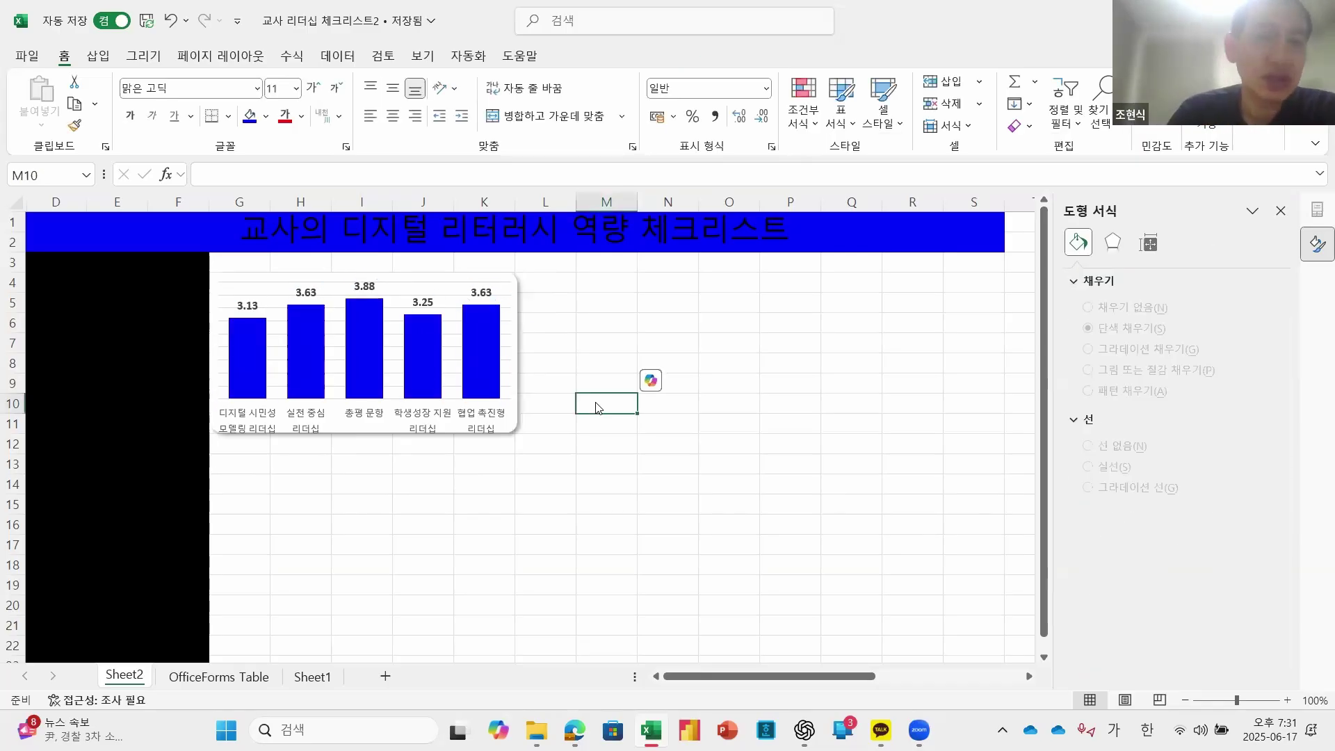
Step: Draw a small rounded rectangle over the upper-left corner of the chart card, about two columns wide
click(98, 56)
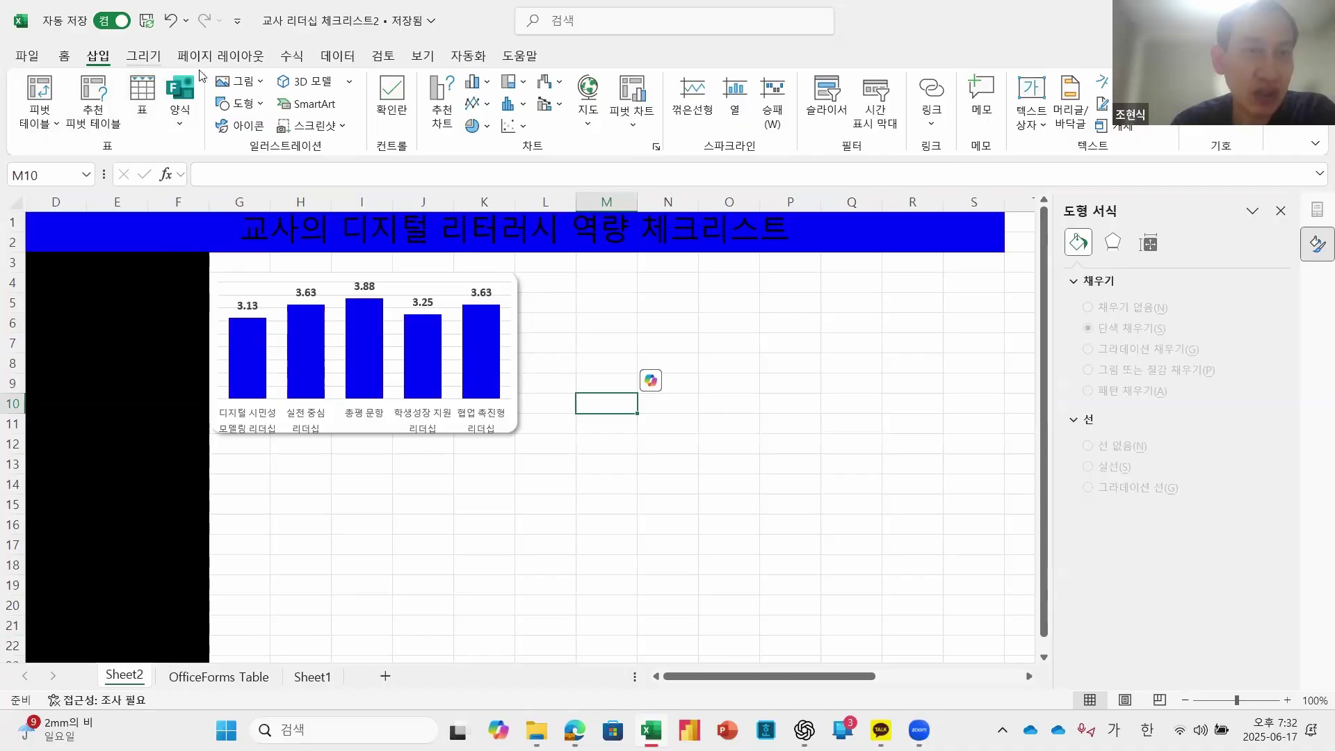
click(258, 108)
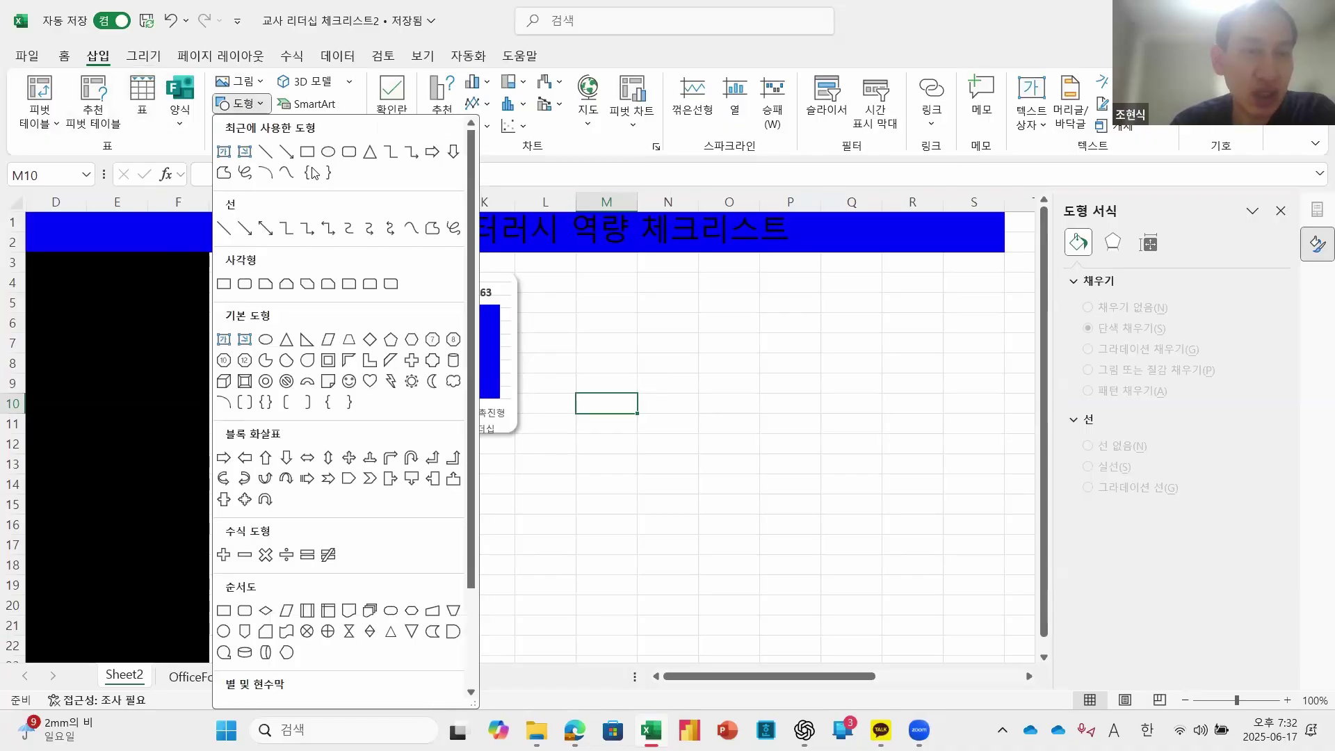
click(349, 153)
drag(222, 262, 303, 263)
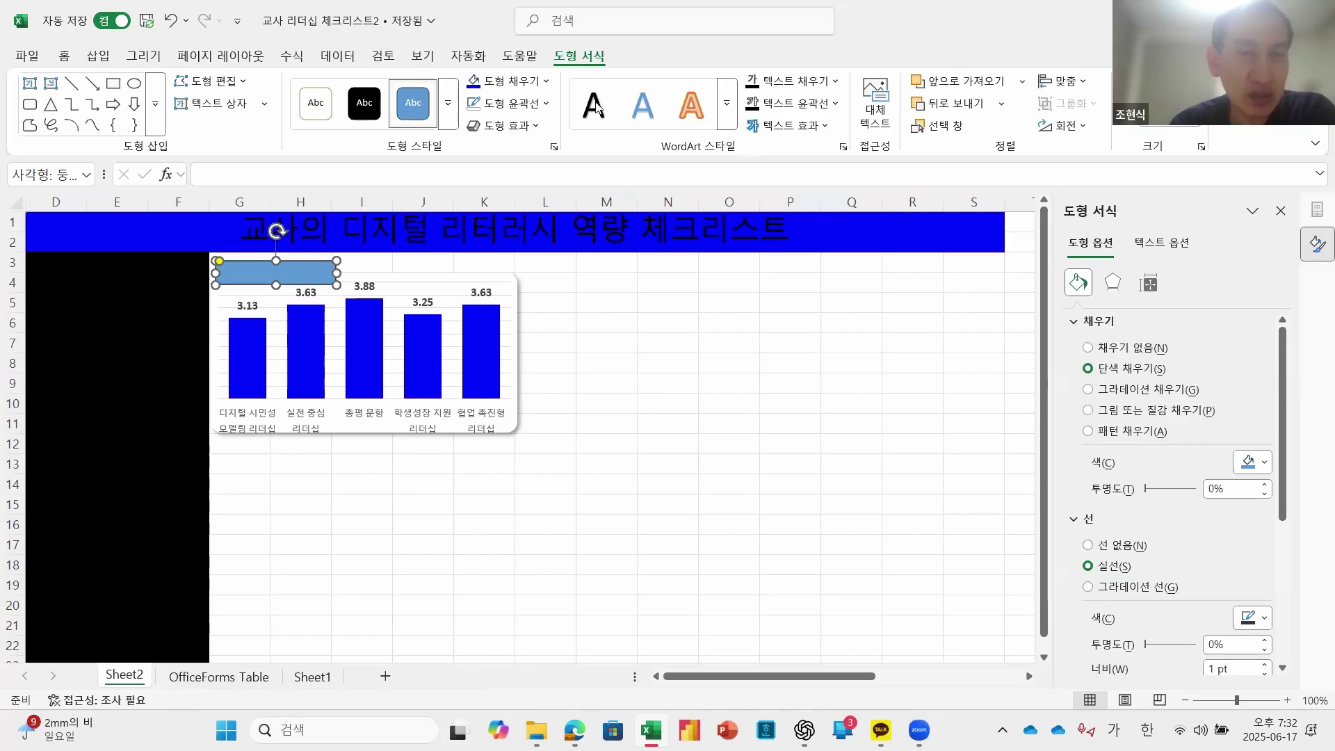
Step: Fill the small rounded rectangle with a darker shade of the theme's blue and remove its outline
click(546, 82)
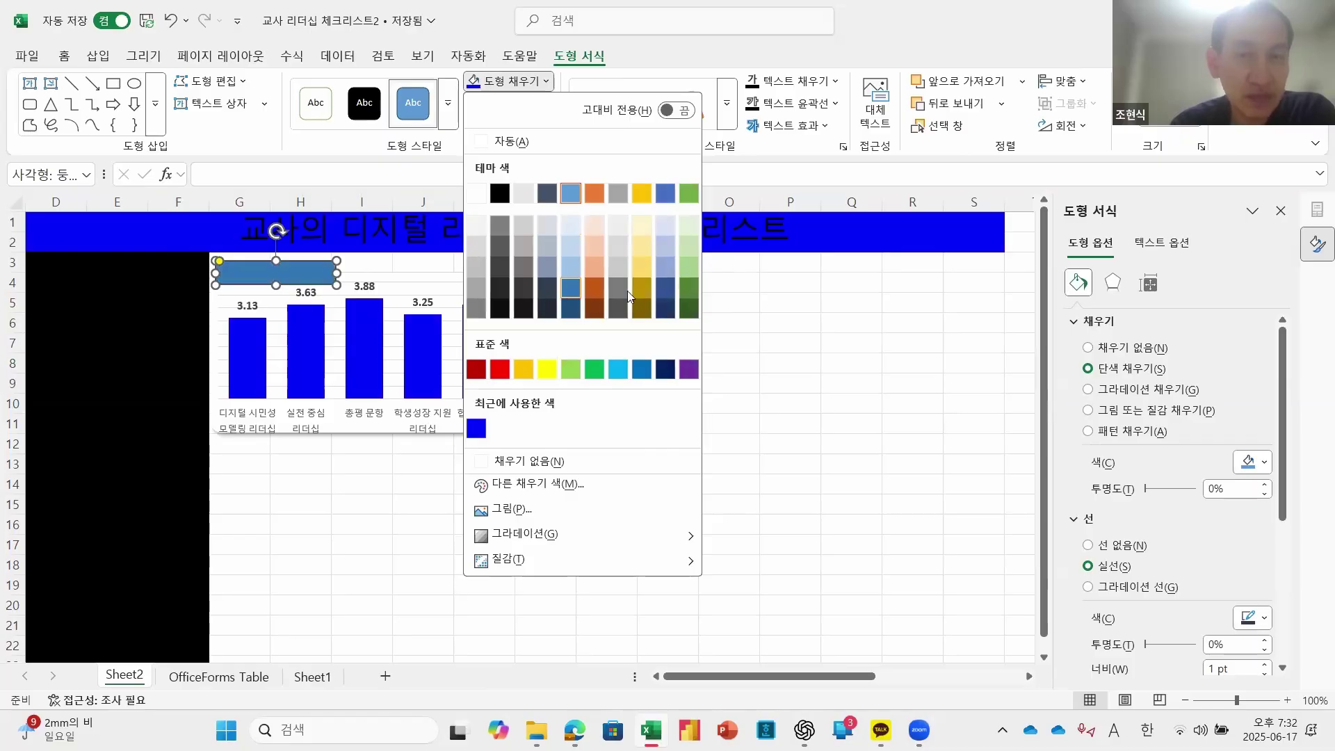
click(665, 288)
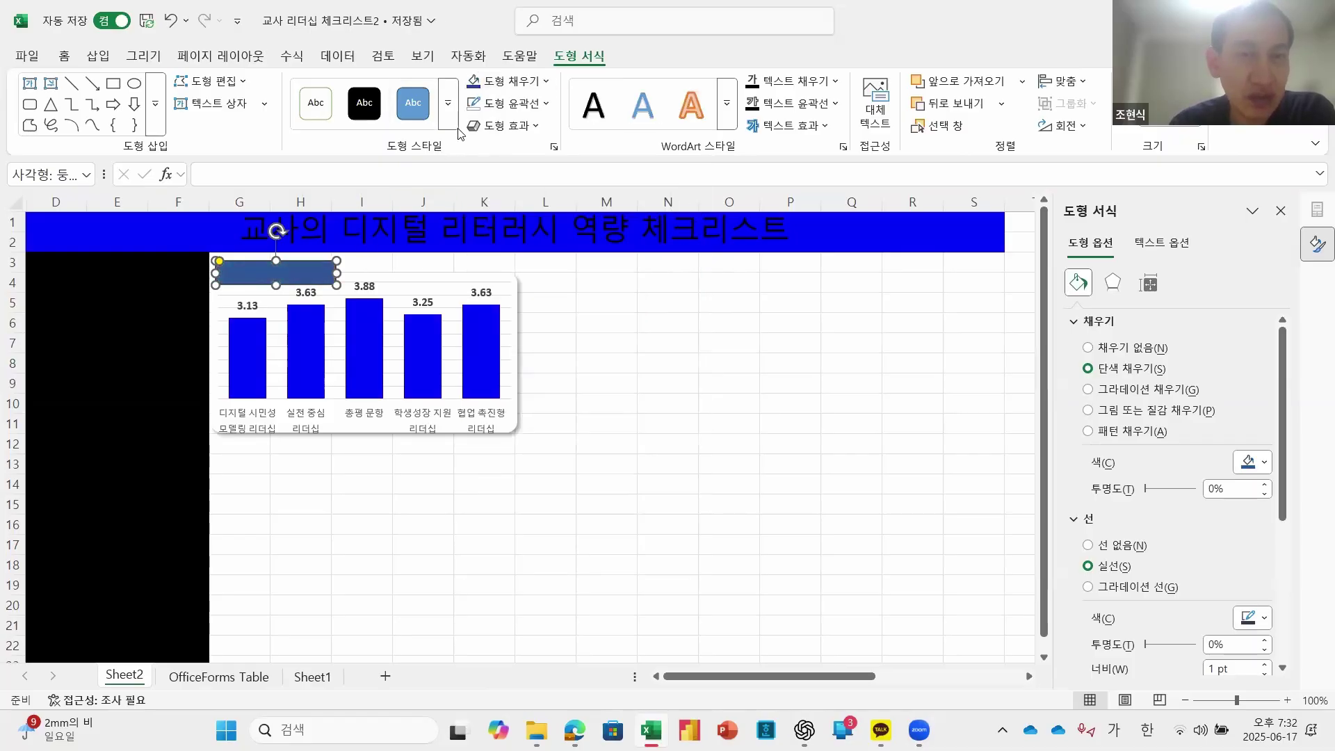
click(512, 103)
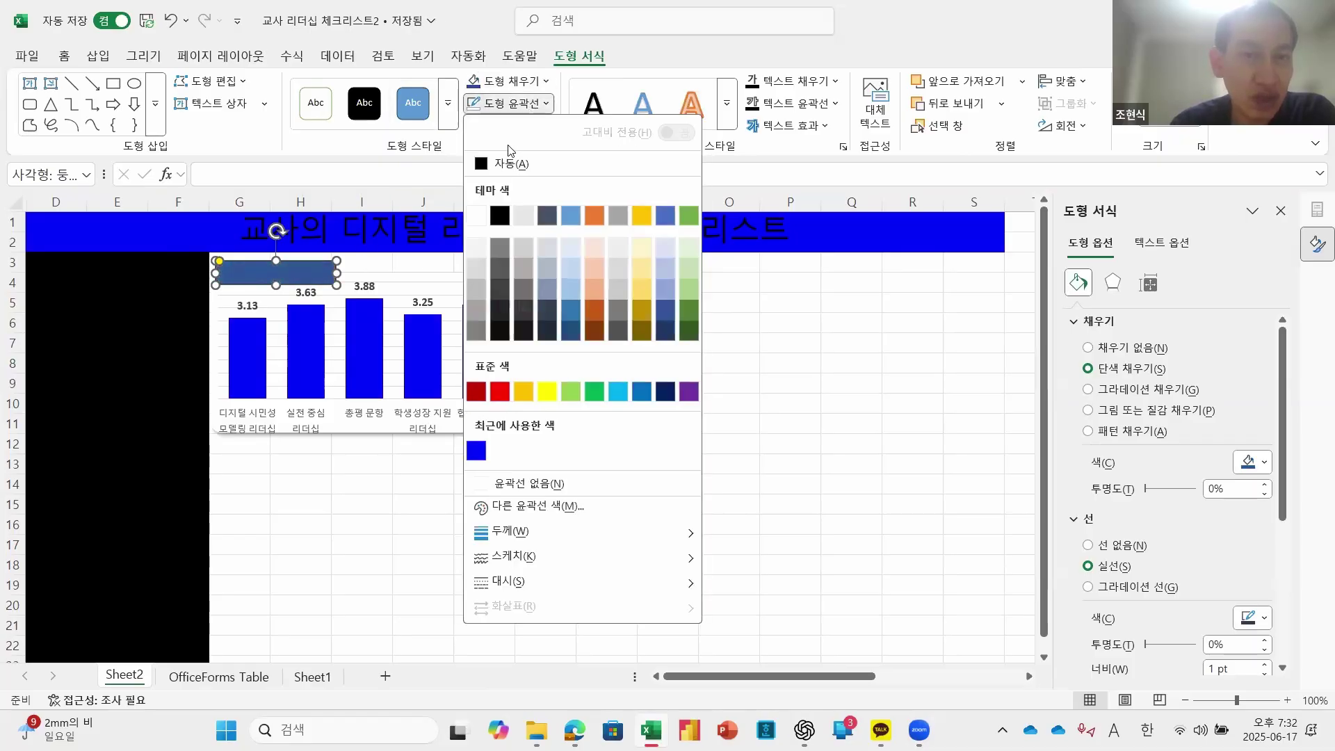
click(518, 483)
click(640, 322)
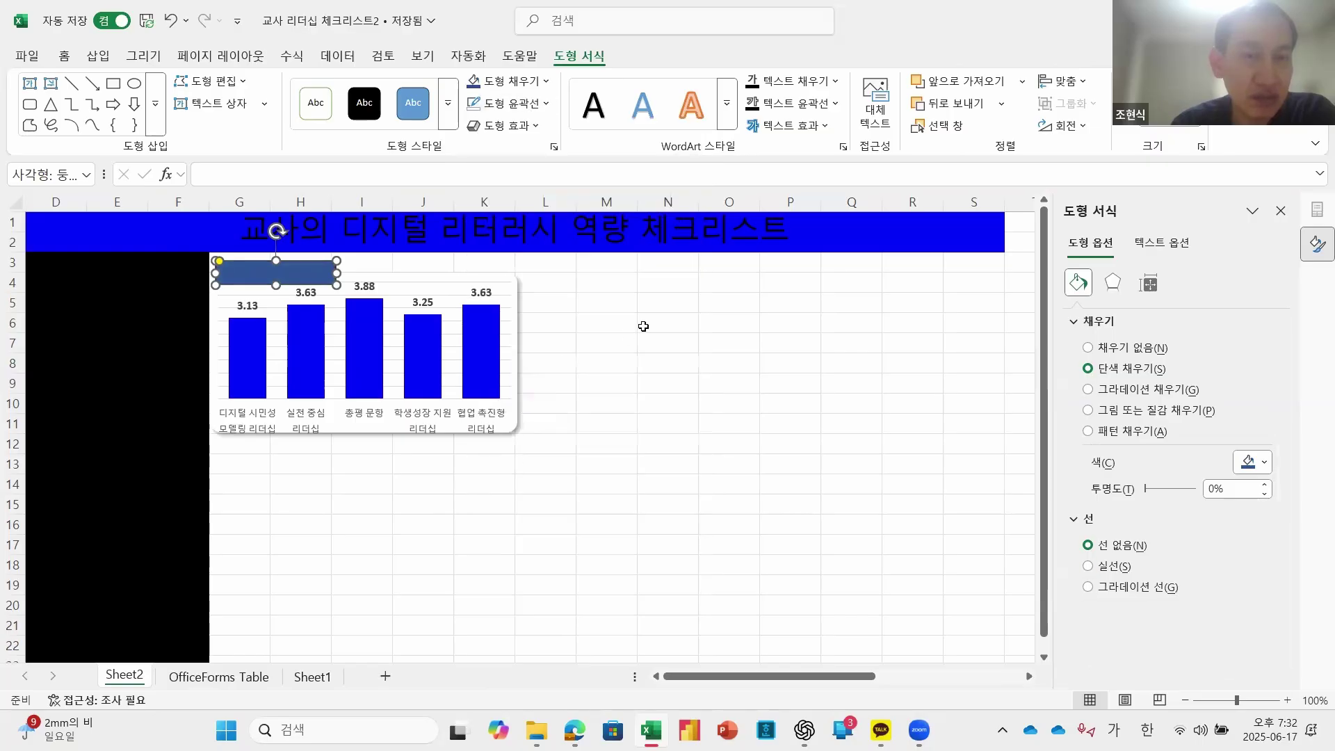
Step: Label the small rounded rectangle "디지털 리터러시 평가", widening it to fit and centring the text vertically
click(327, 269)
right_click(327, 269)
key(Escape)
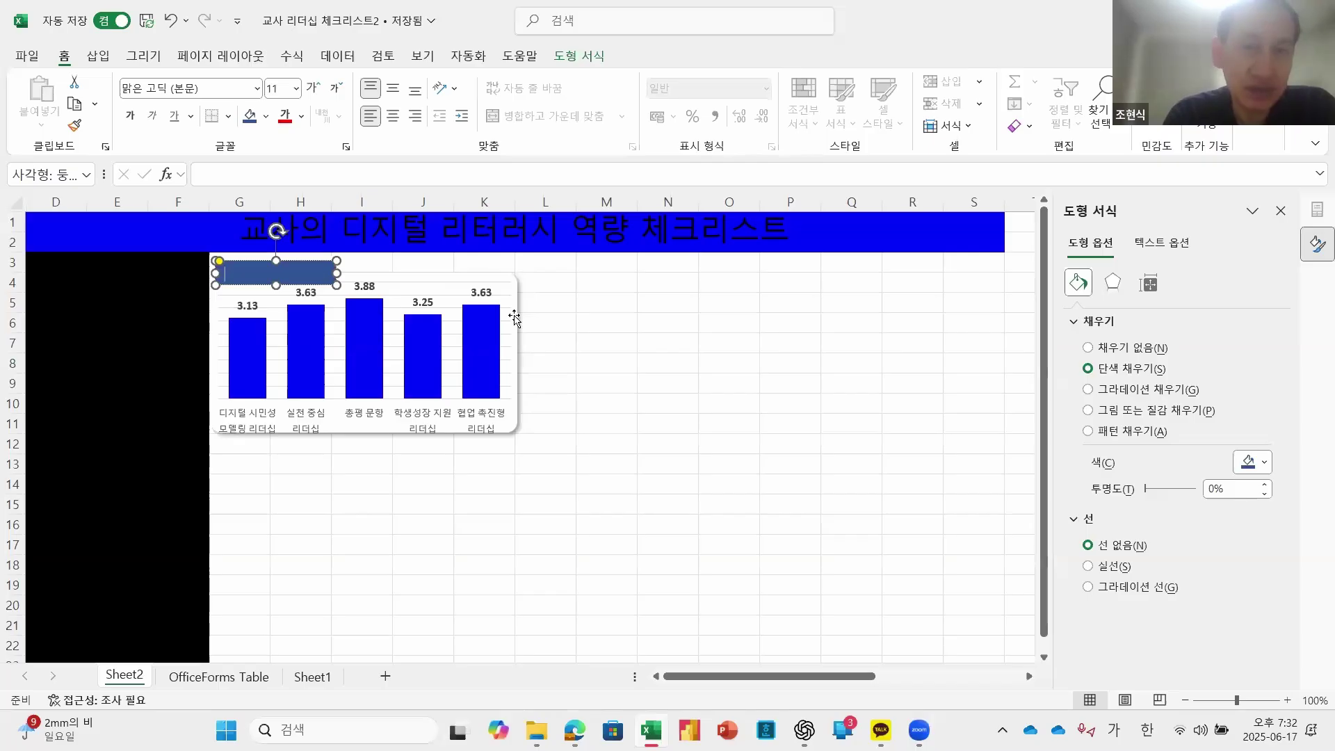
text(디지털 리터러시)
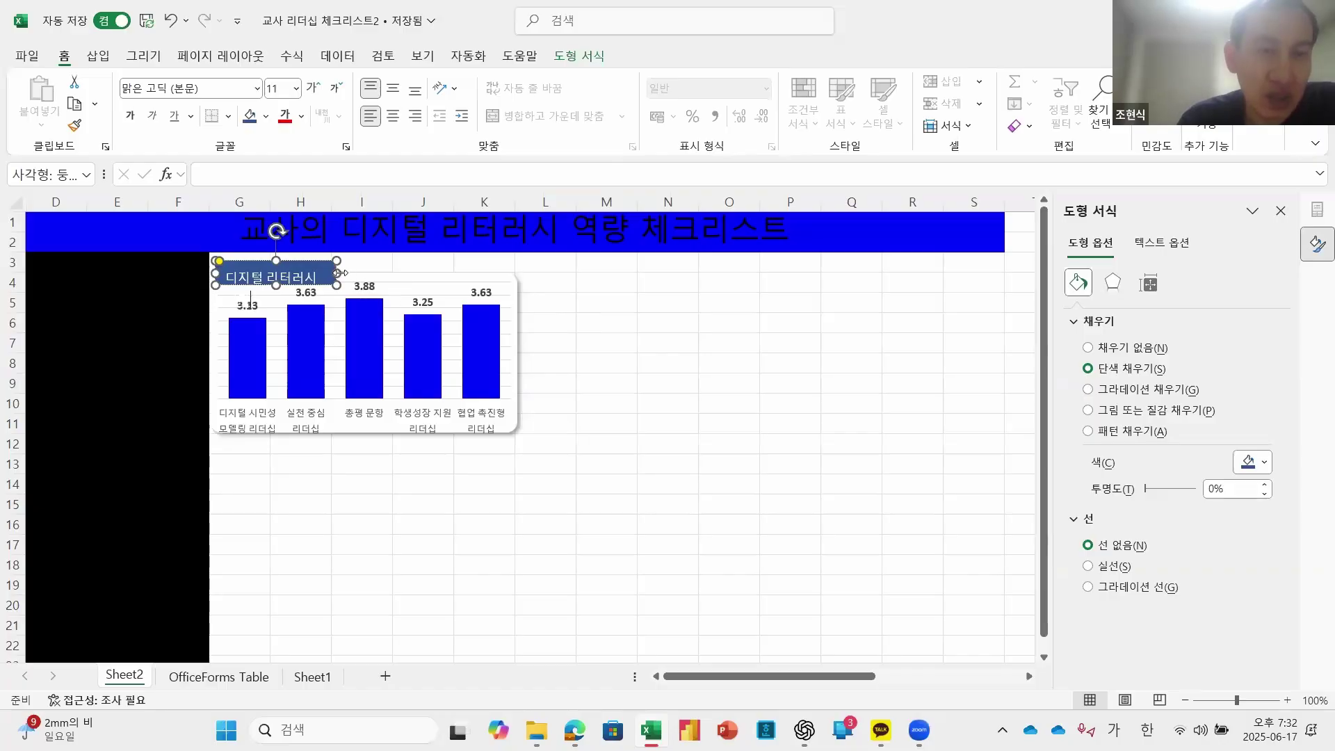
drag(349, 272, 366, 273)
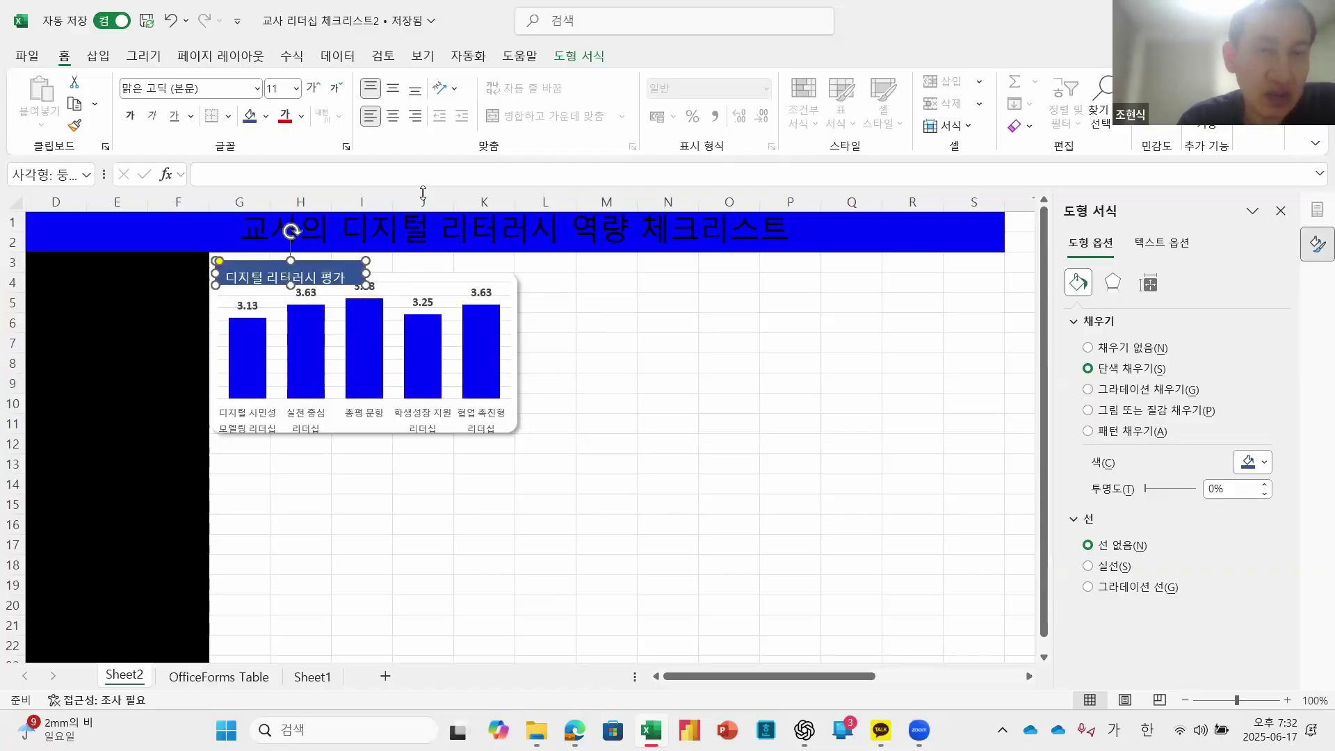
click(393, 88)
click(654, 383)
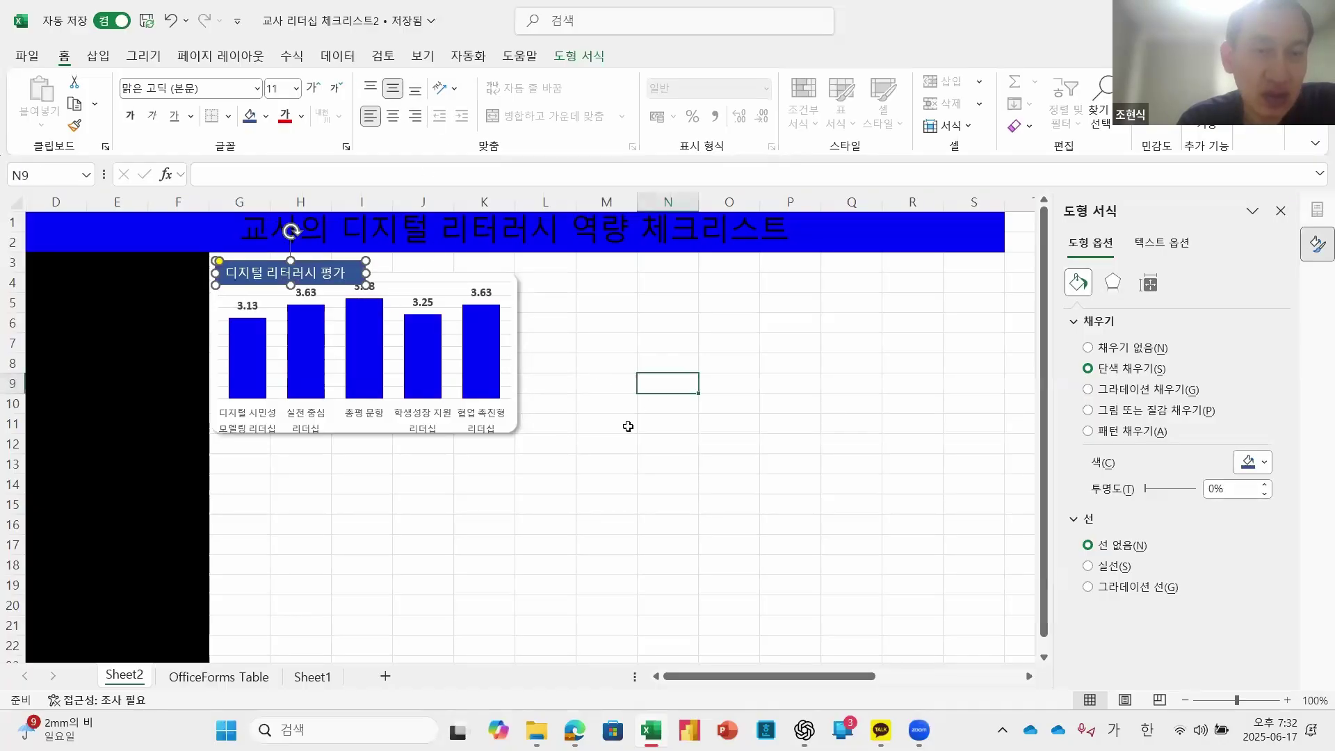
Step: Group the label shape, the pivot chart and the white card behind them into one object
click(346, 276)
mouse_move(364, 351)
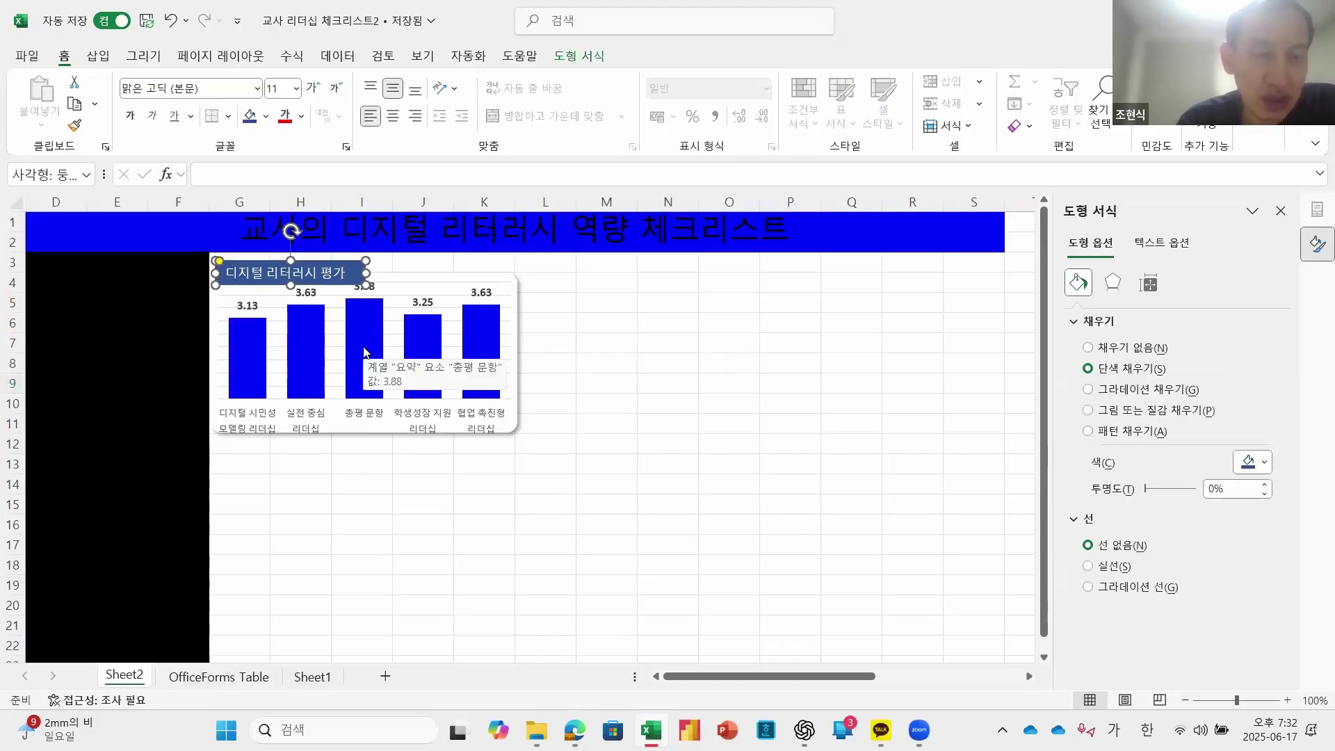
shift+click(405, 358)
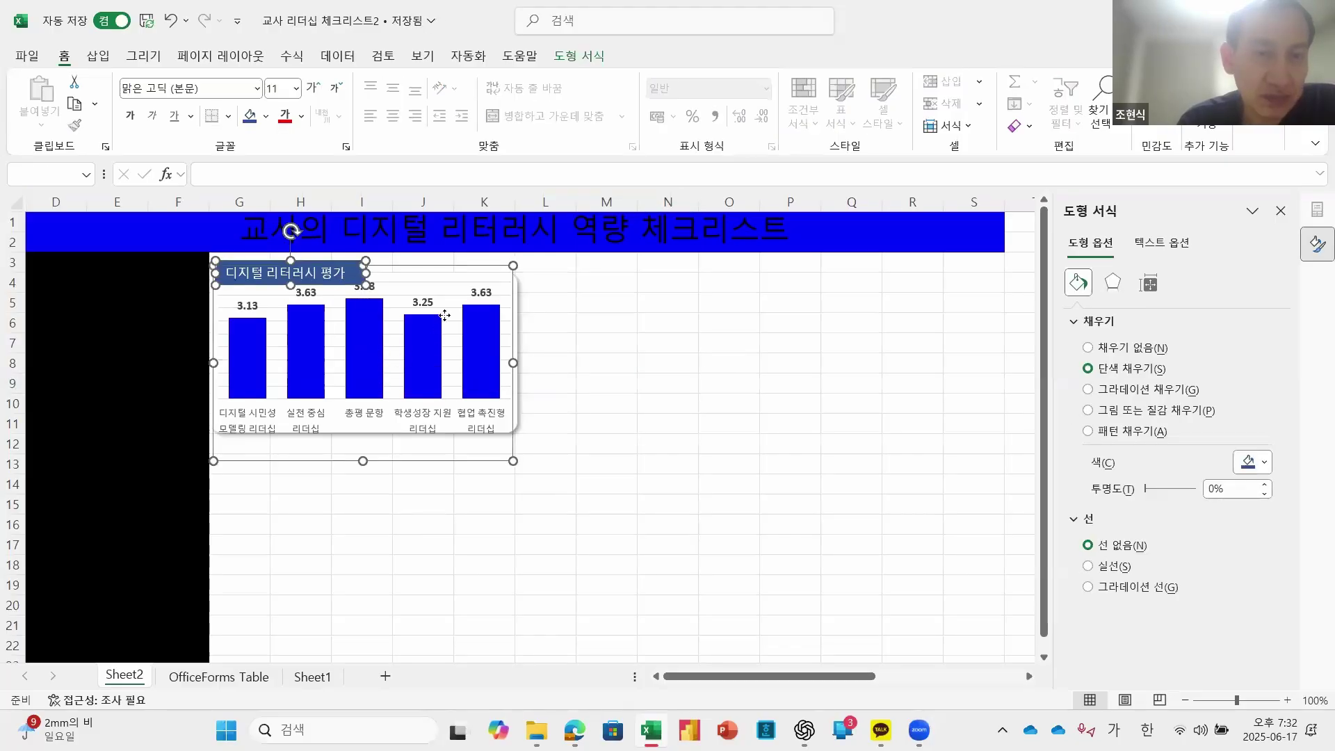
shift+click(517, 338)
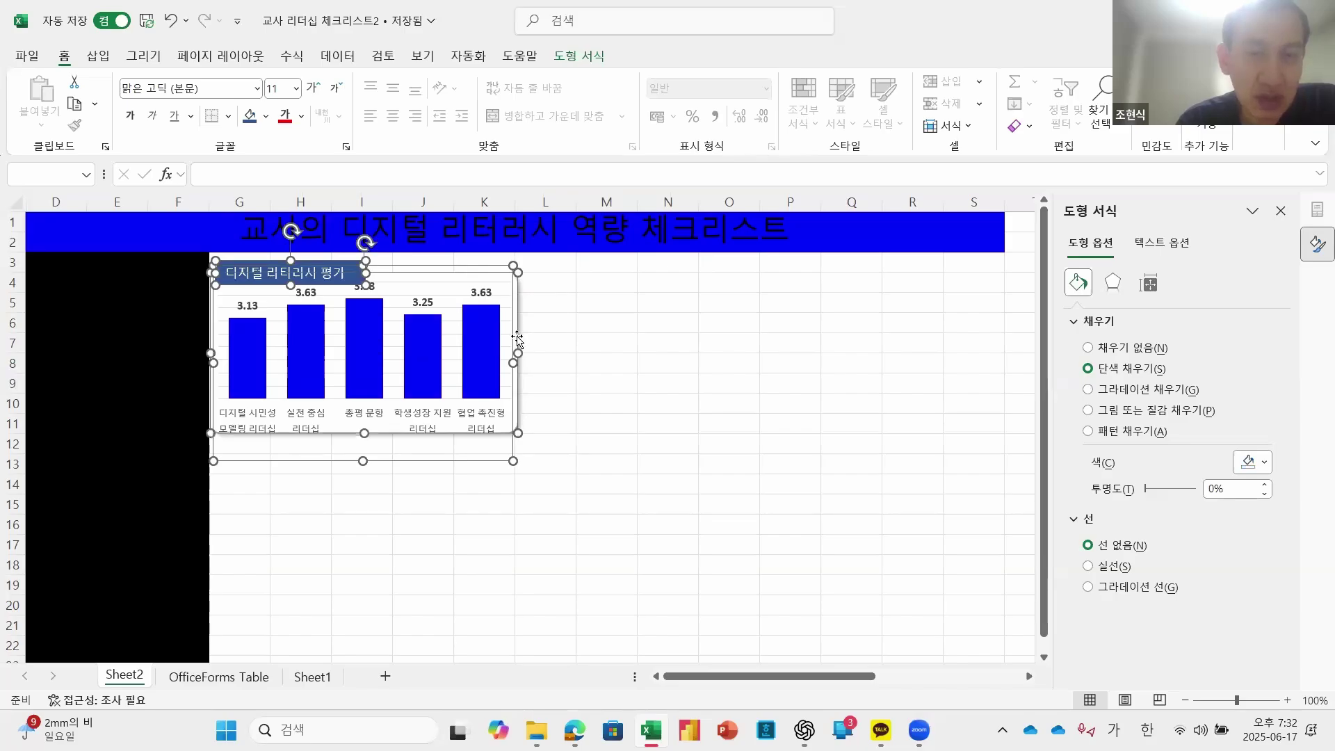
right_click(517, 339)
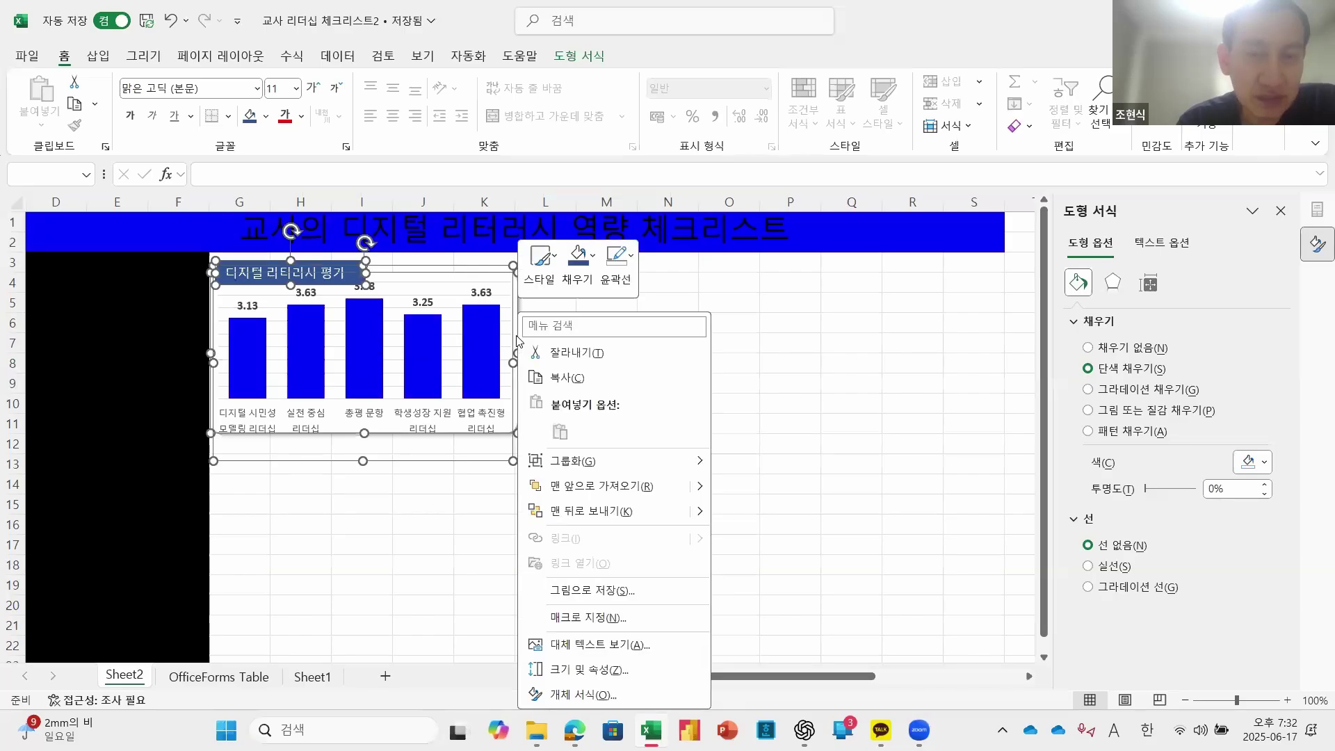
mouse_move(648, 464)
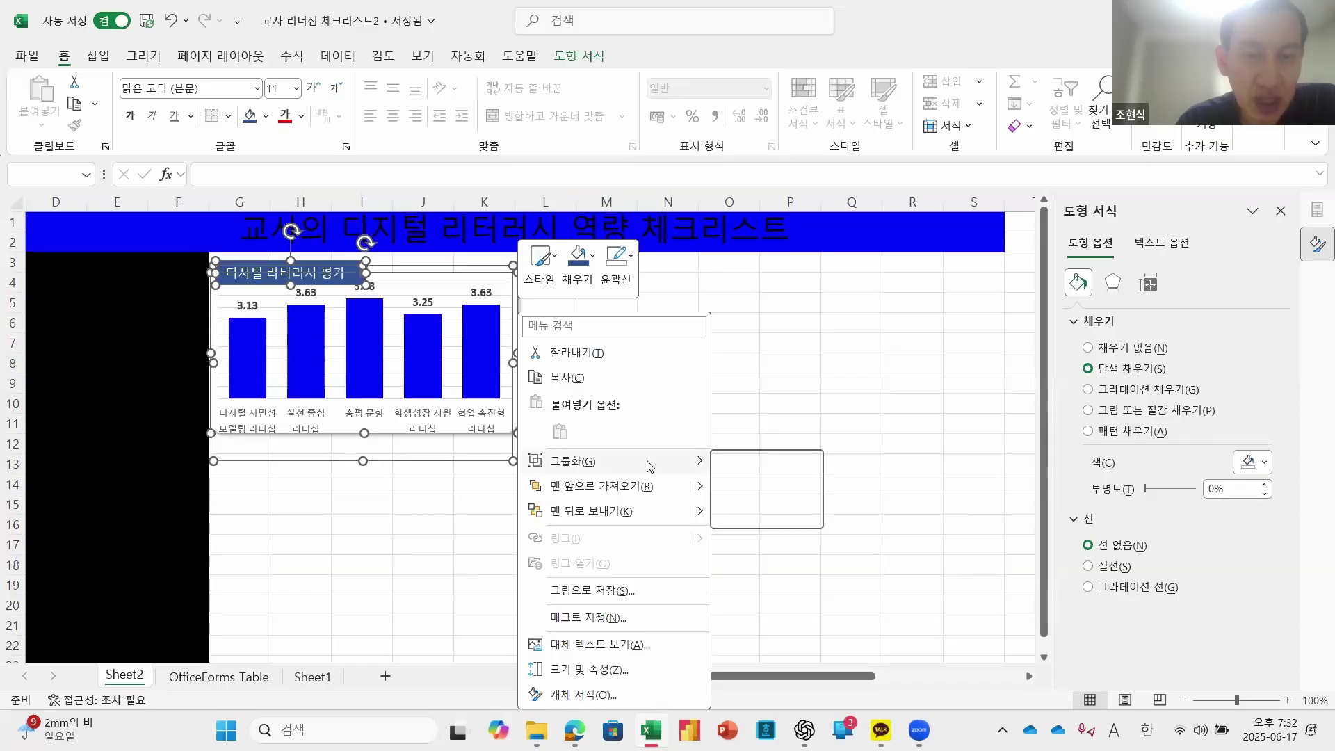
click(742, 470)
click(681, 361)
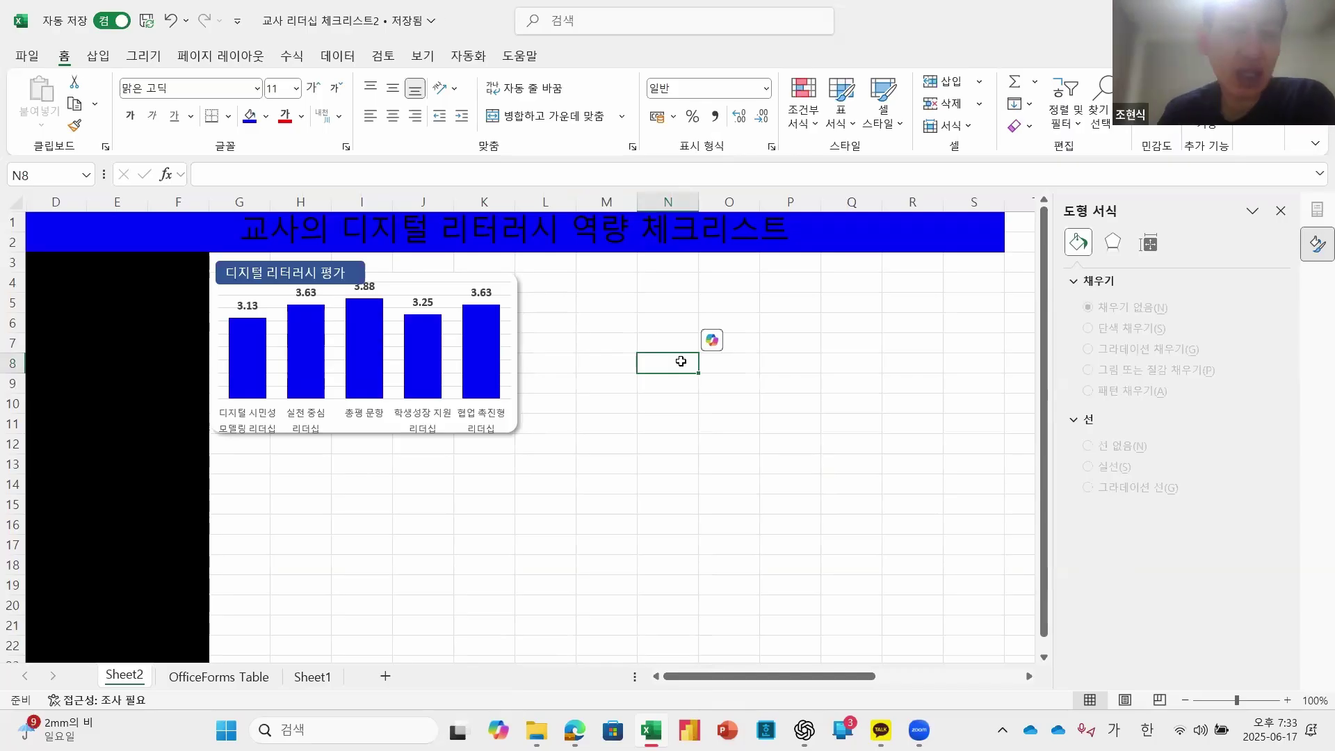
Step: Nudge the grouped chart card slightly downward beneath the title banner
click(400, 282)
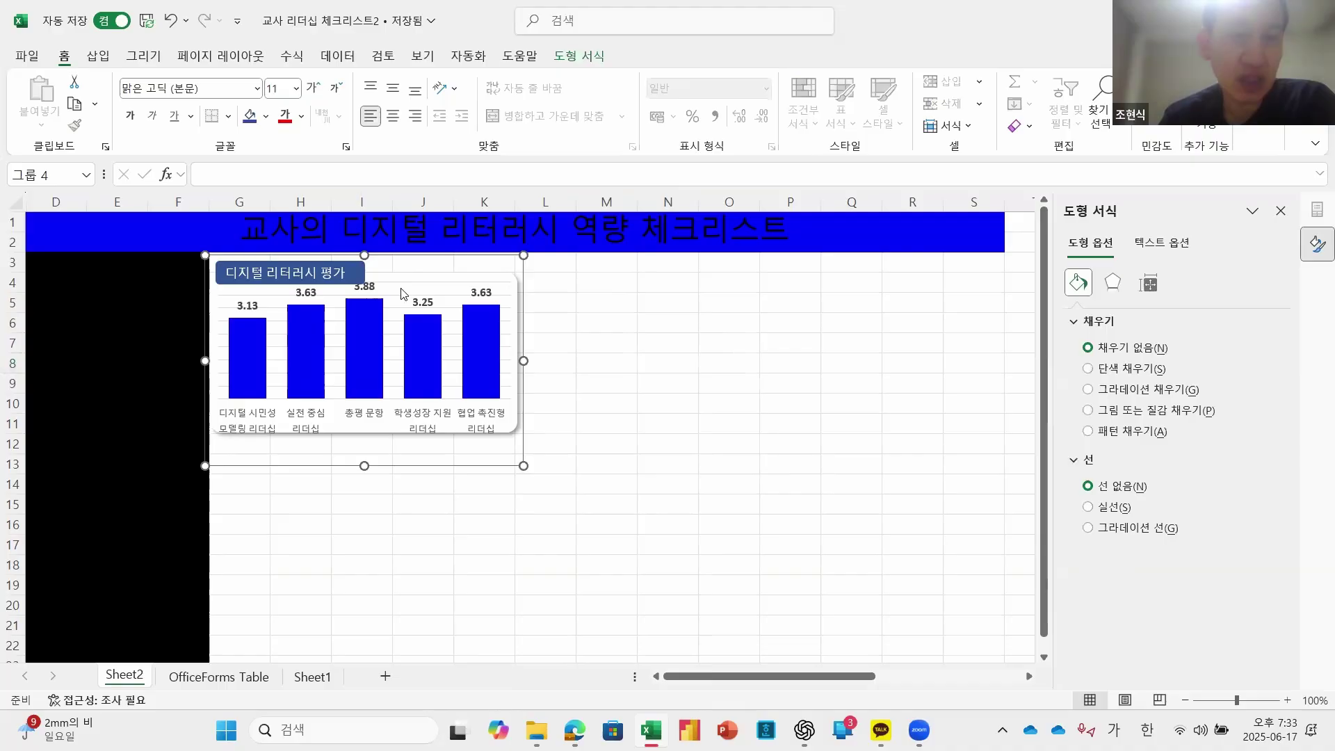
mouse_move(404, 258)
mouse_down()
mouse_move(432, 298)
mouse_move(406, 272)
mouse_up()
drag(405, 257, 406, 256)
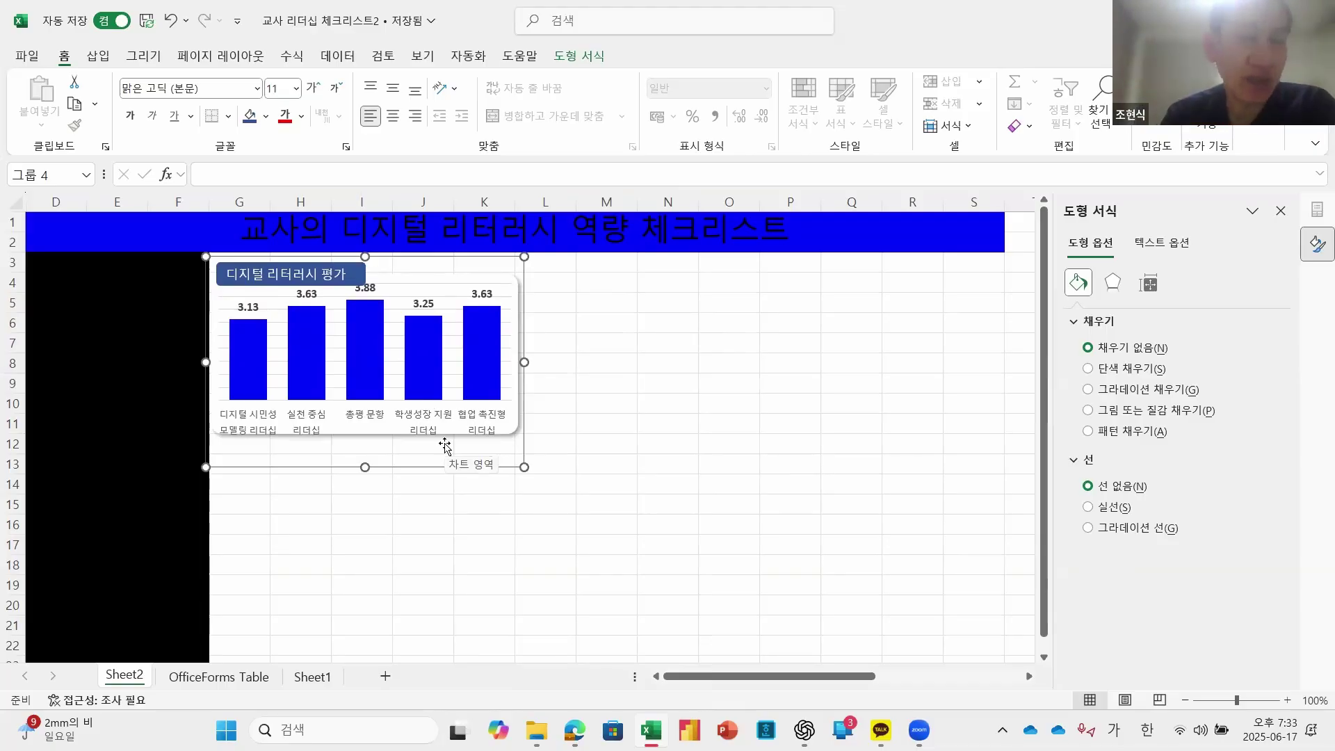
click(578, 438)
click(459, 434)
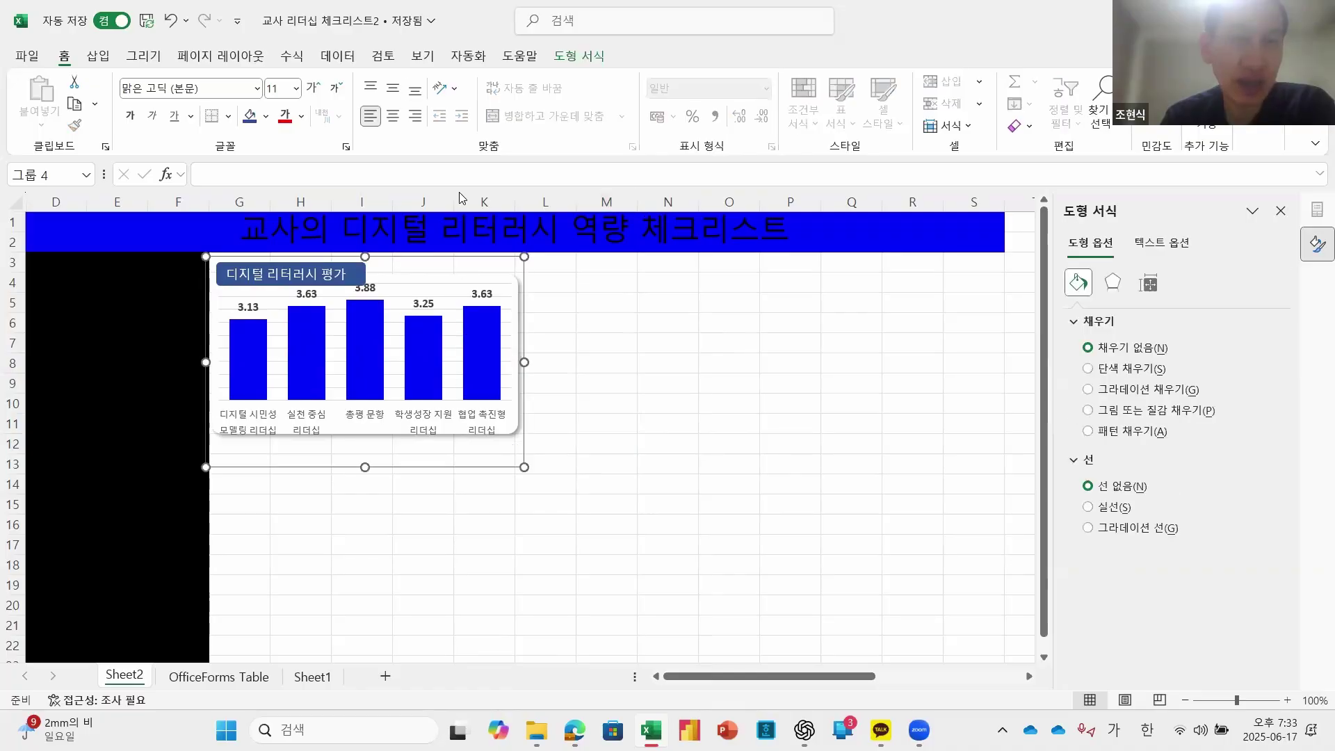
click(569, 61)
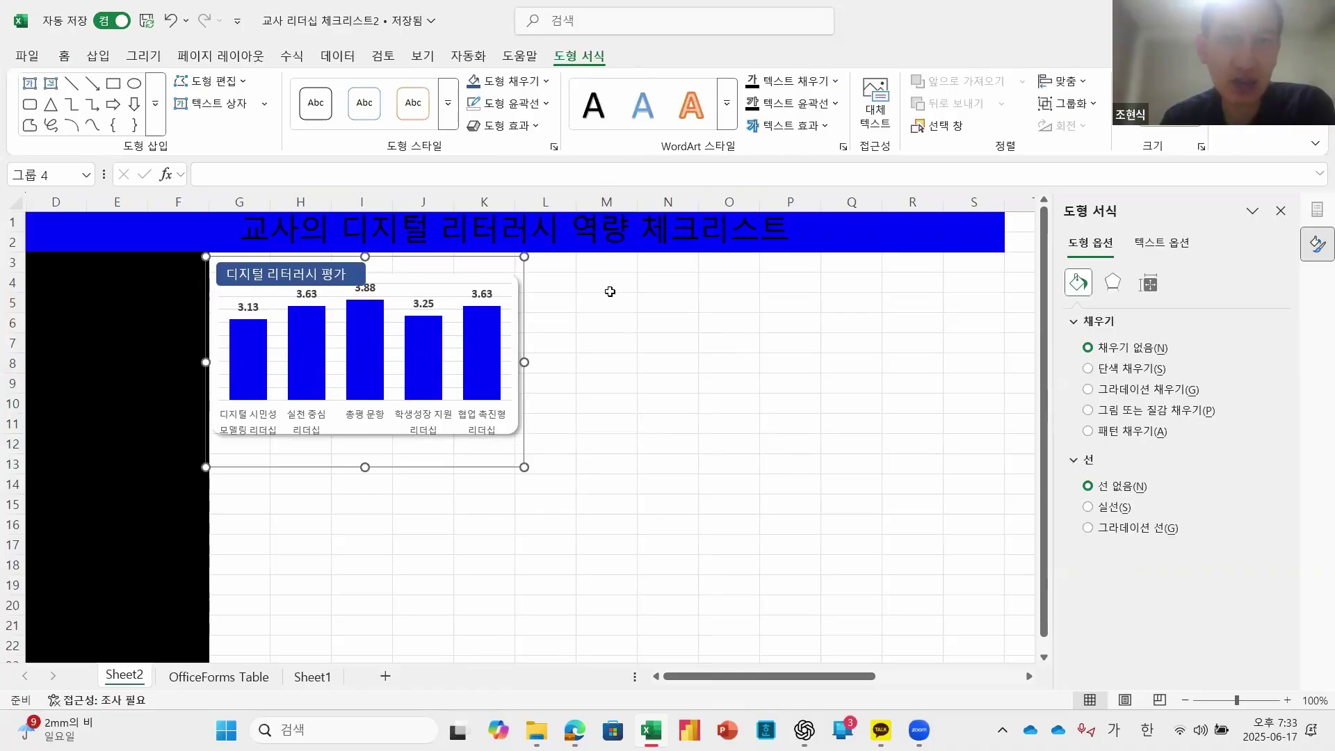
click(599, 444)
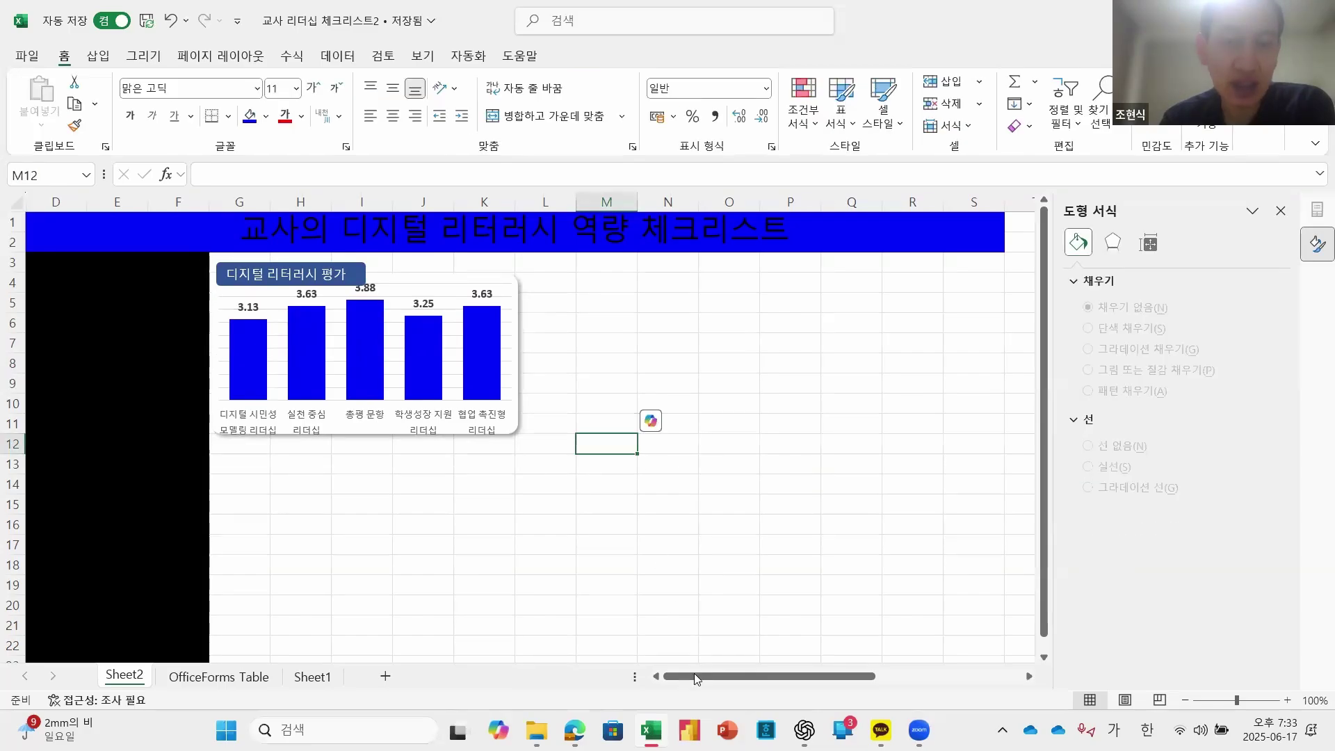
Step: Select the 총평 문항 row label in the pivot table and bring up the PivotTable analysis commands
drag(694, 673, 821, 673)
click(868, 346)
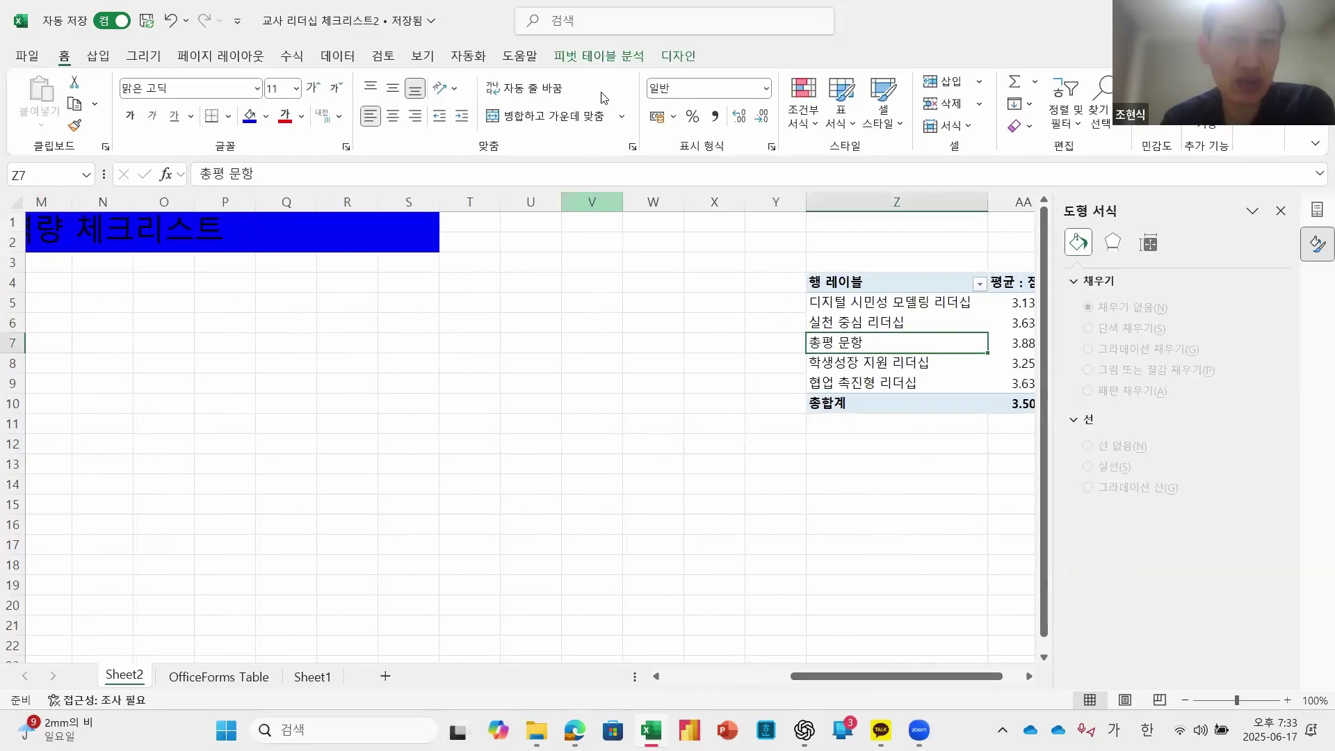
click(611, 59)
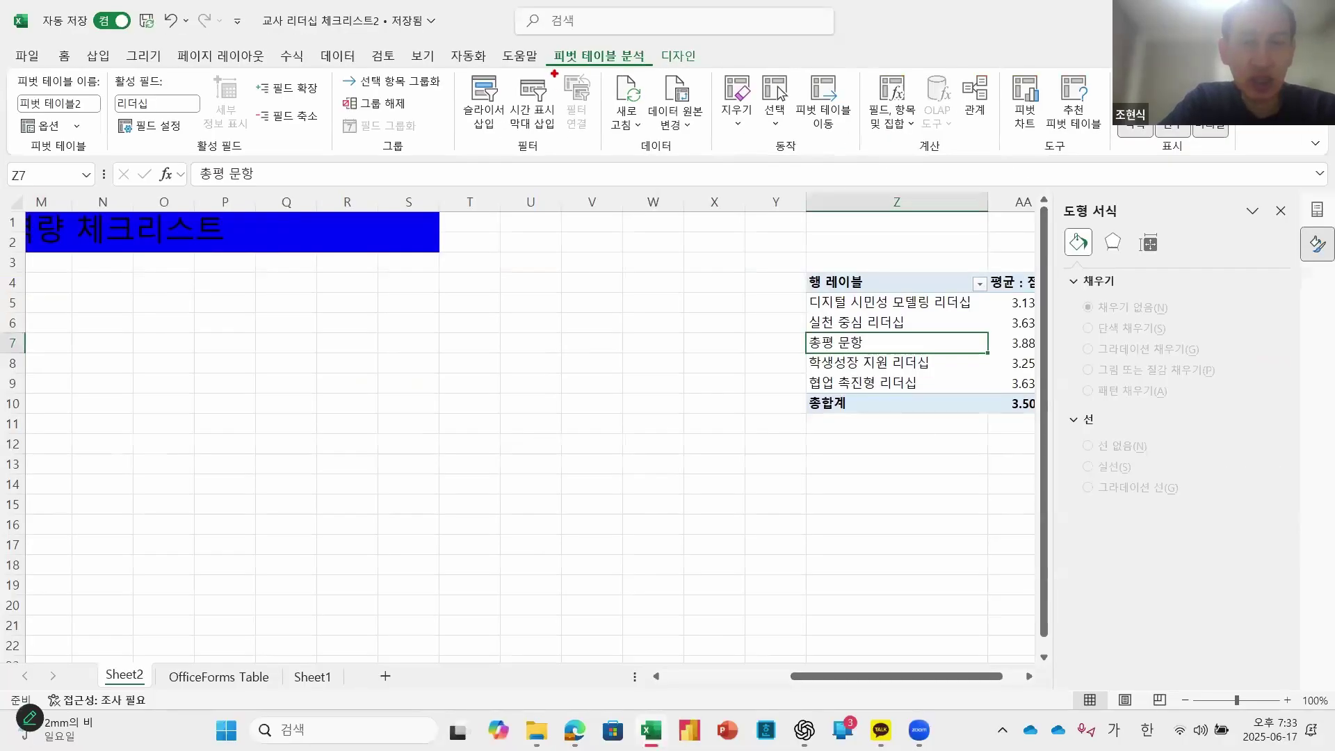
mouse_move(546, 43)
mouse_down()
mouse_move(567, 64)
mouse_move(654, 72)
mouse_up()
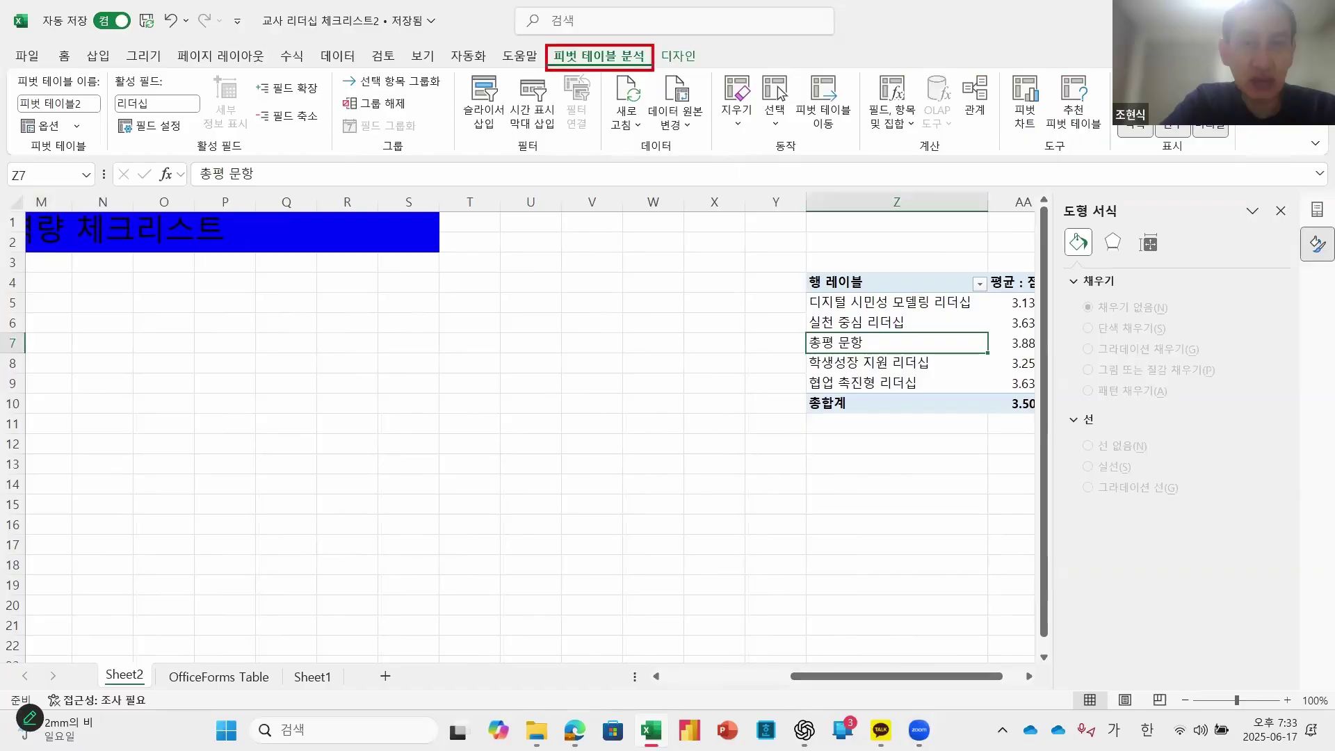
drag(455, 75, 513, 143)
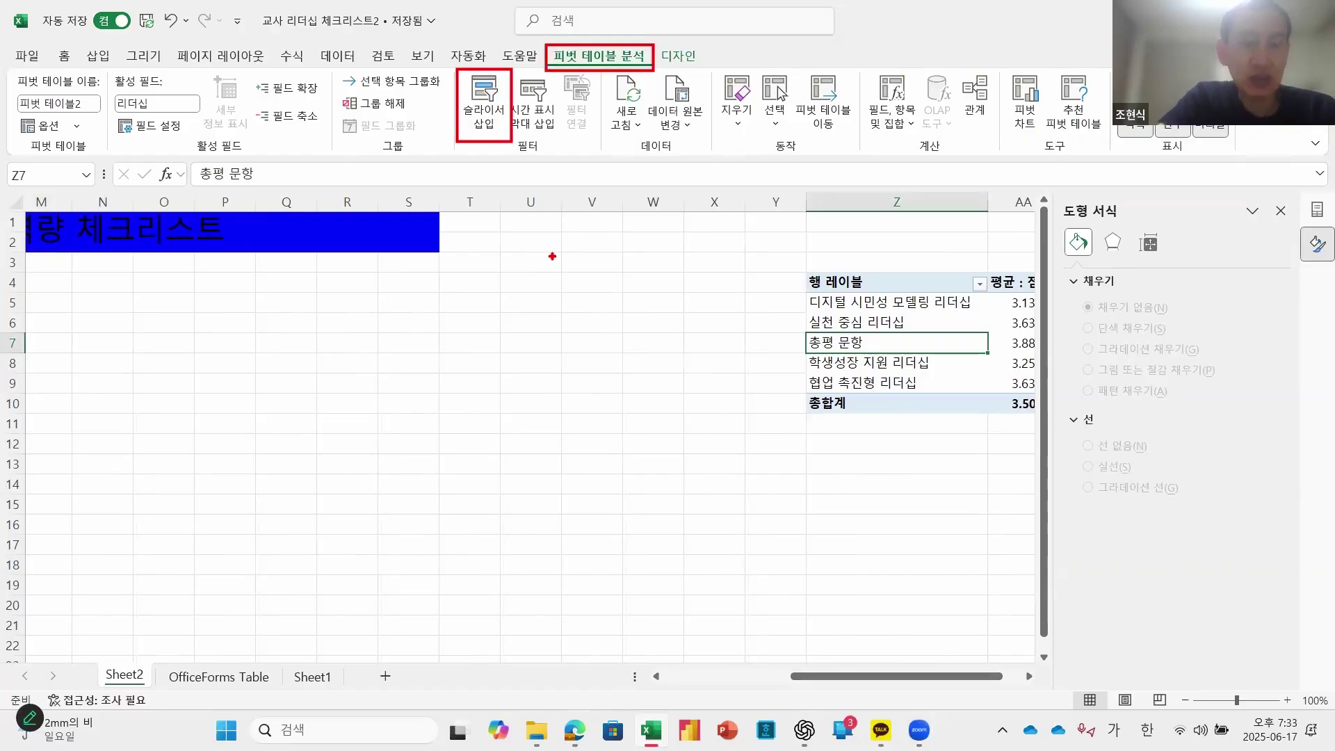
key(Escape)
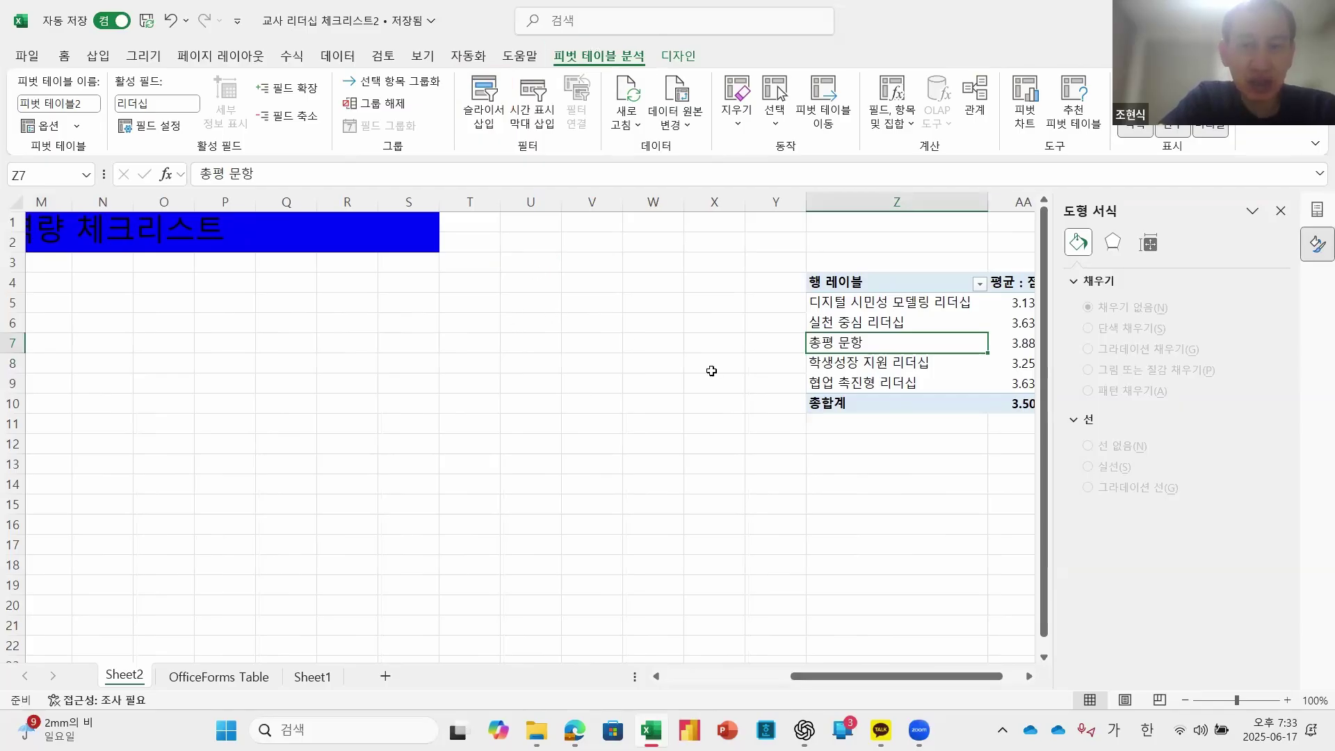
Step: Insert a slicer for the 학교급을 선택해주세요. field of the pivot table
click(484, 124)
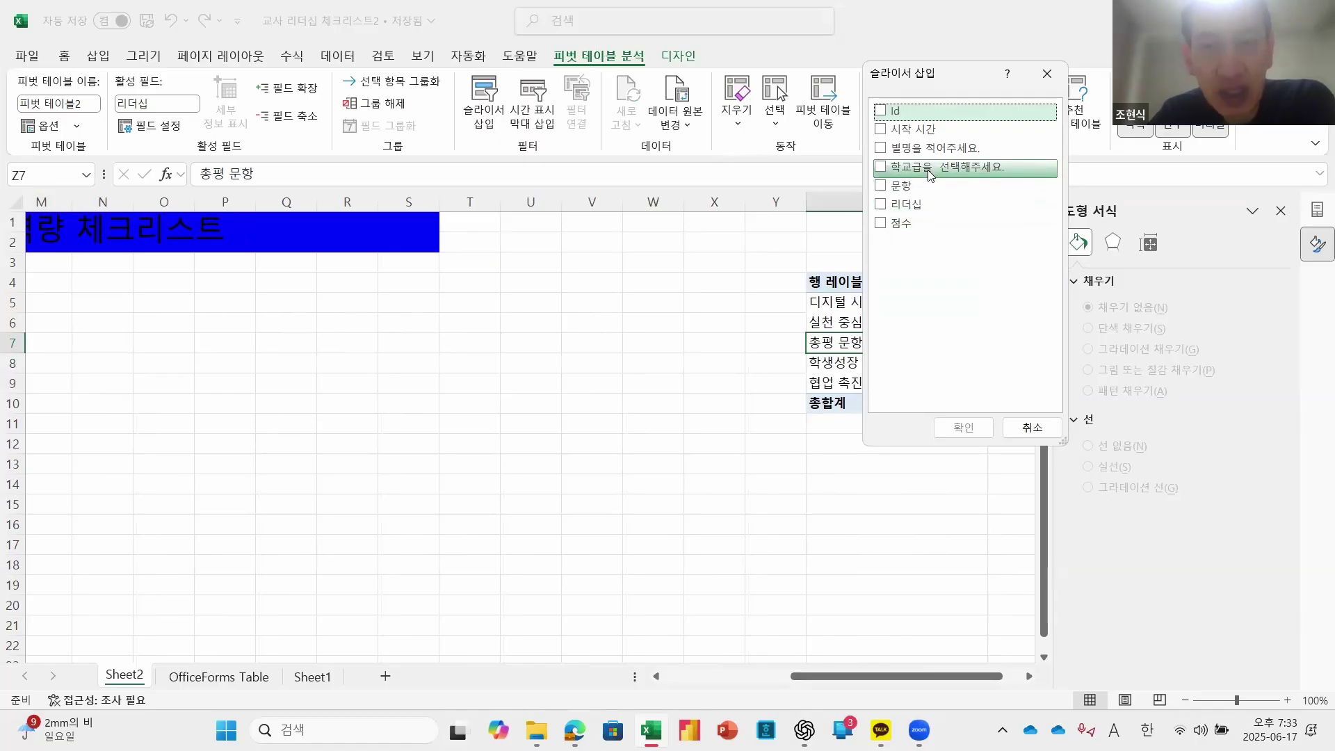
click(881, 168)
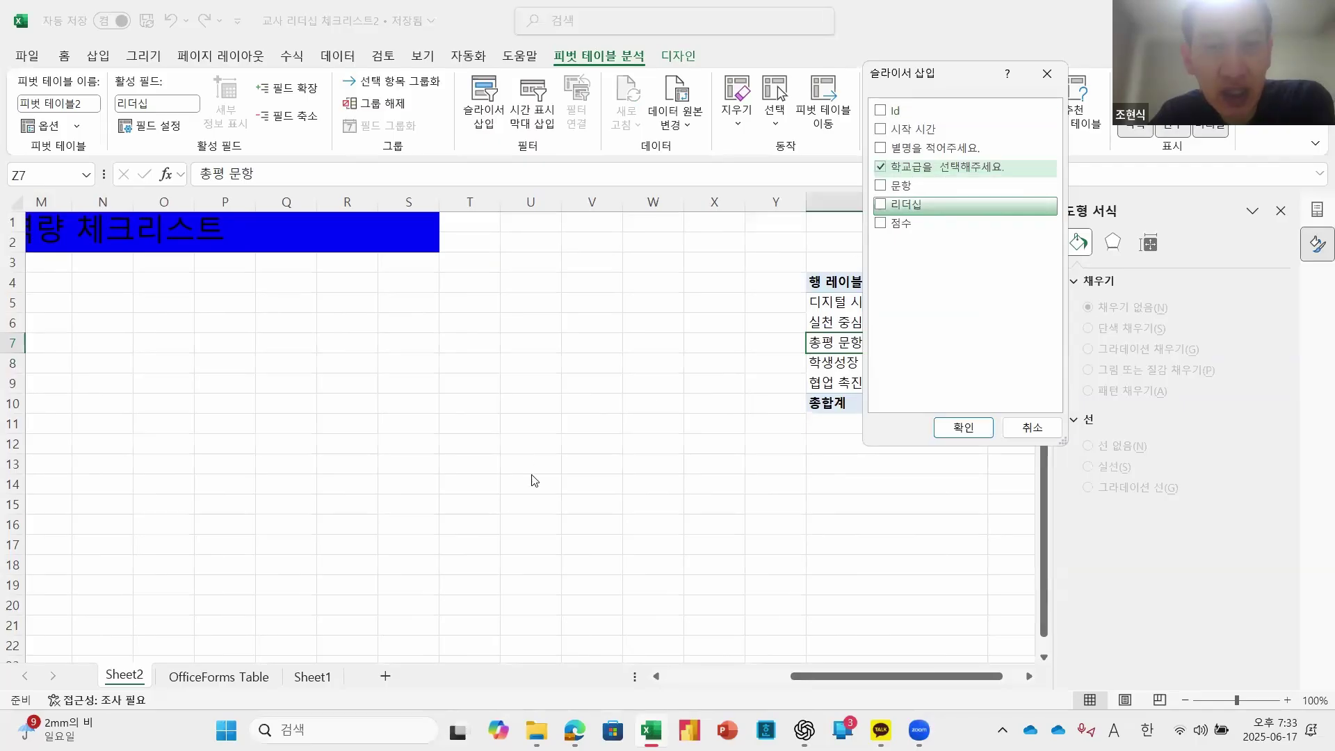
click(963, 428)
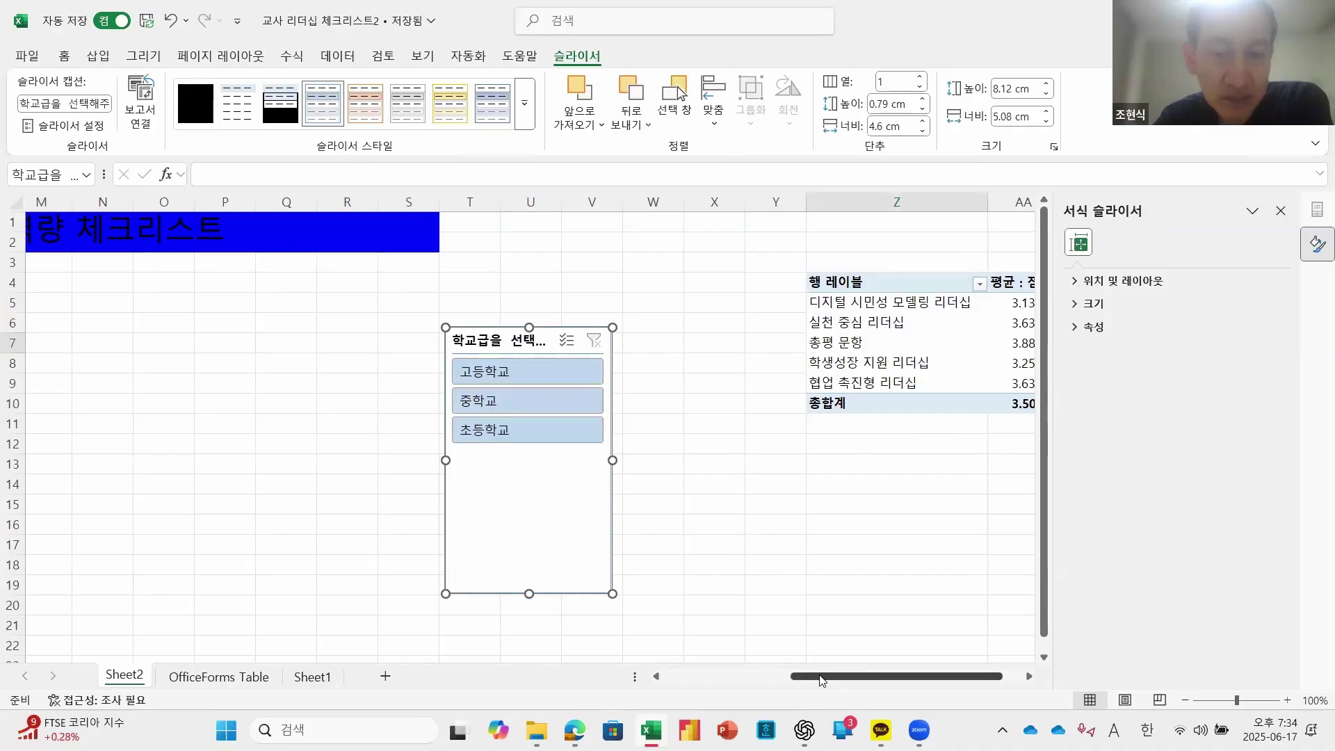
Step: Place the school-level slicer atop the black side band beneath the banner, matching the band's width and shortening it to just below its three buttons
drag(820, 678, 711, 685)
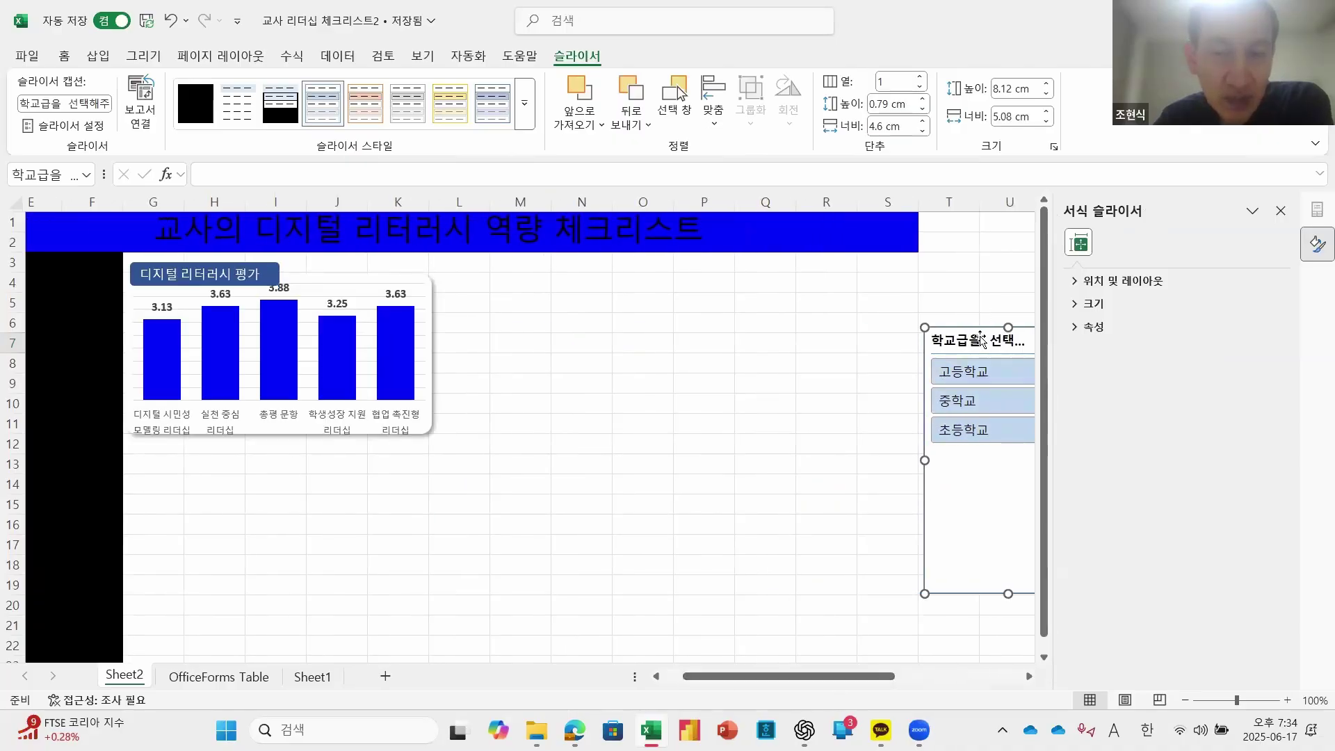
drag(981, 326, 86, 256)
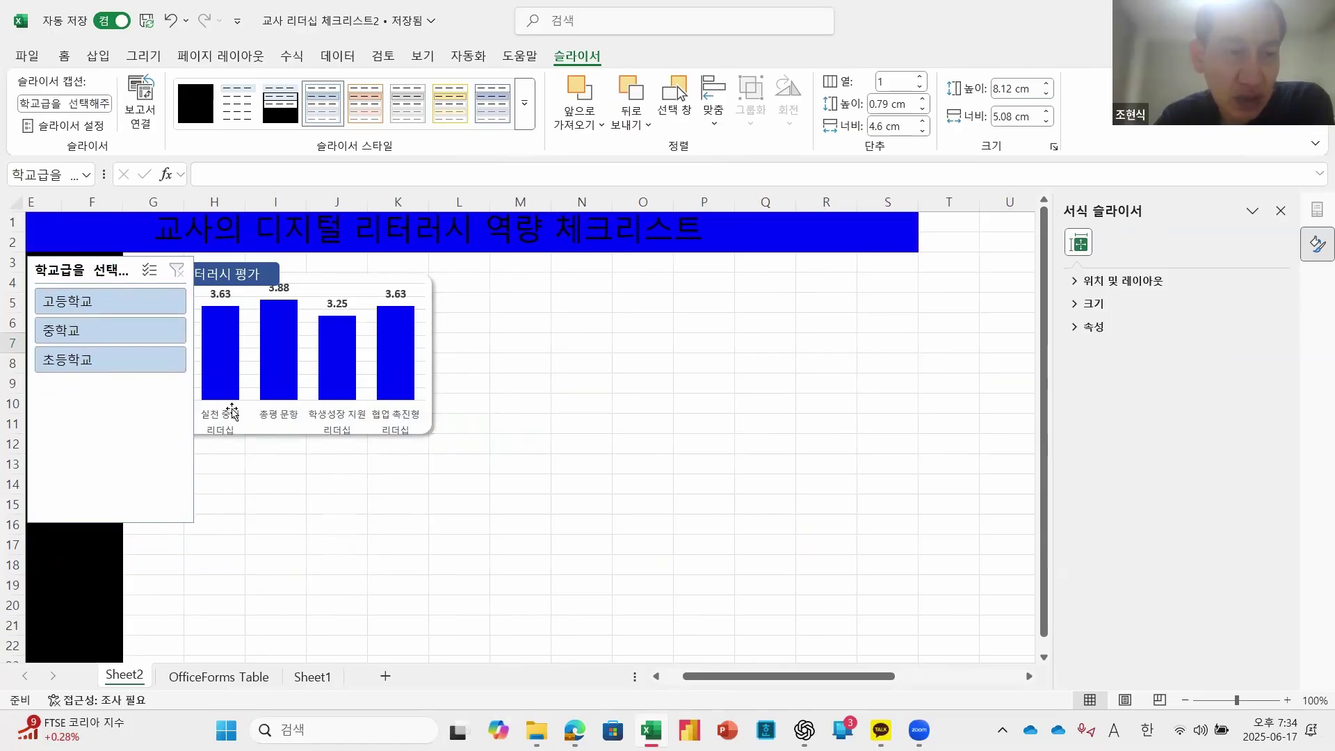
click(657, 677)
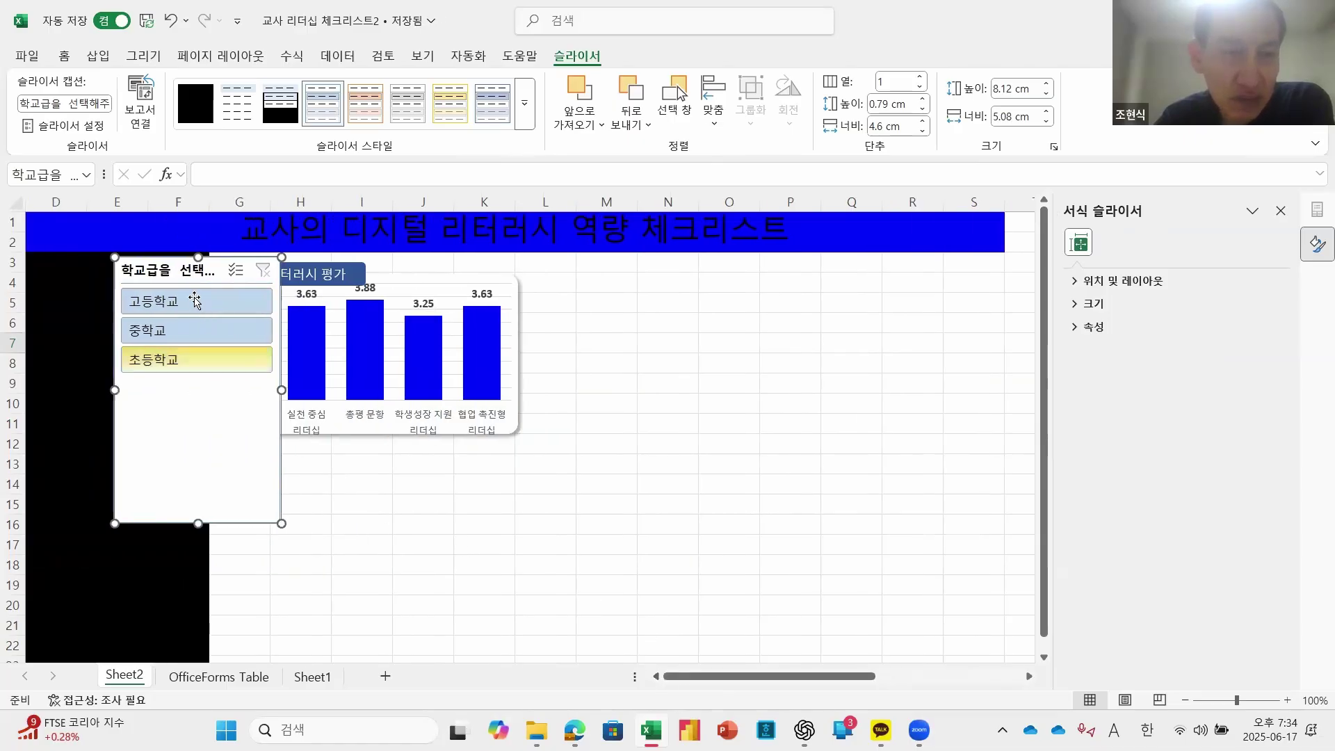
drag(133, 263, 74, 263)
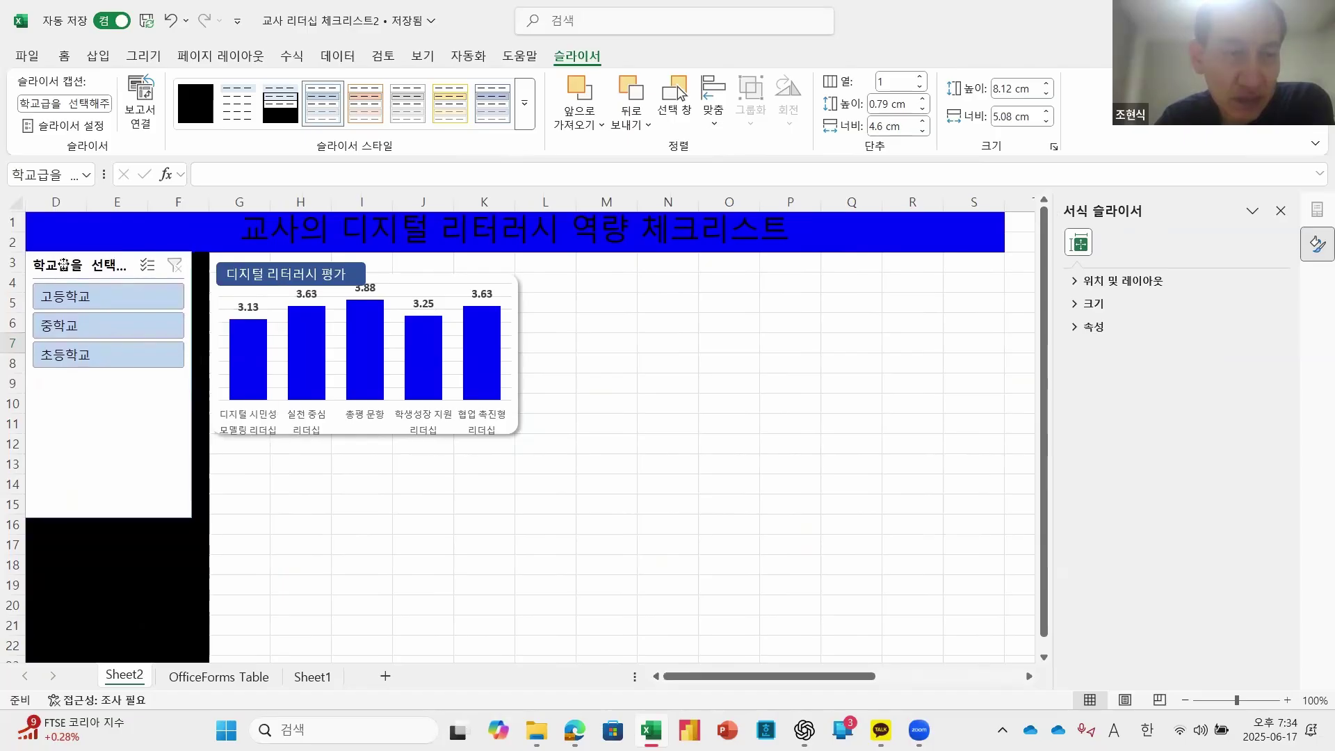
click(63, 264)
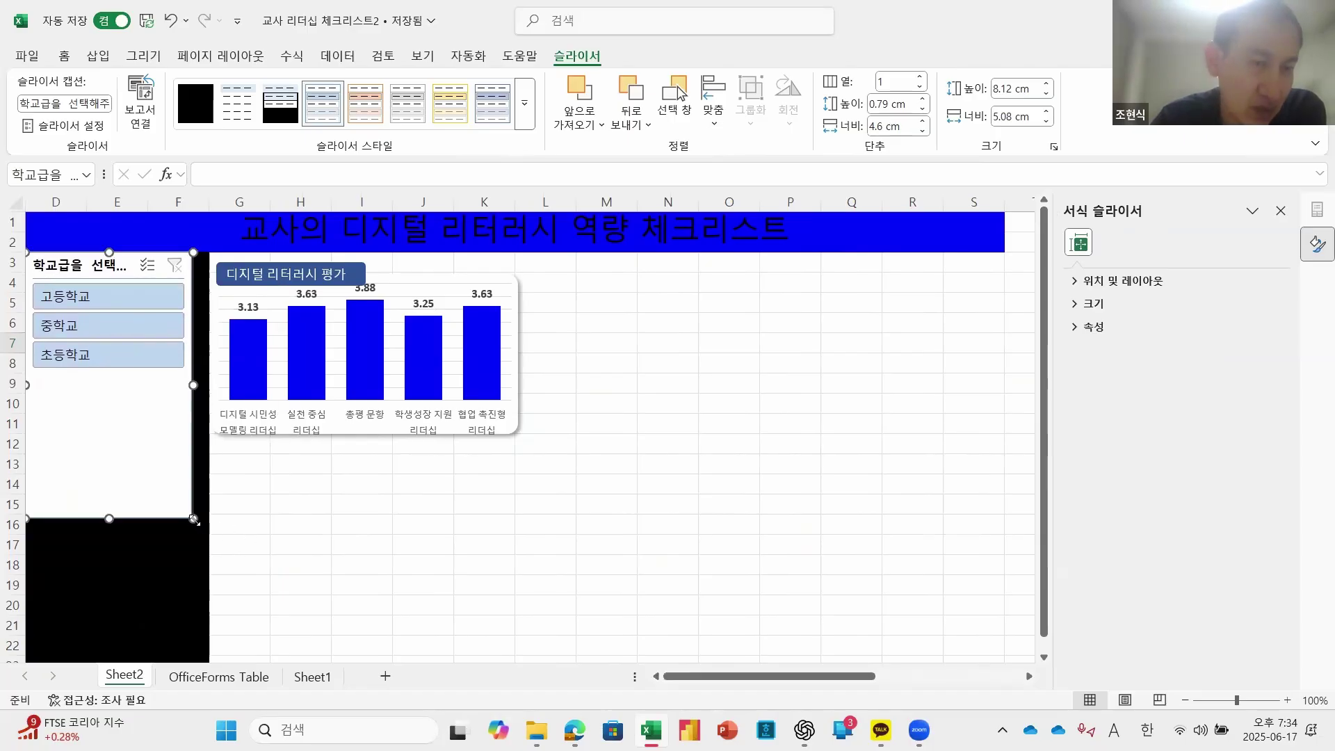
drag(194, 518, 211, 402)
click(385, 501)
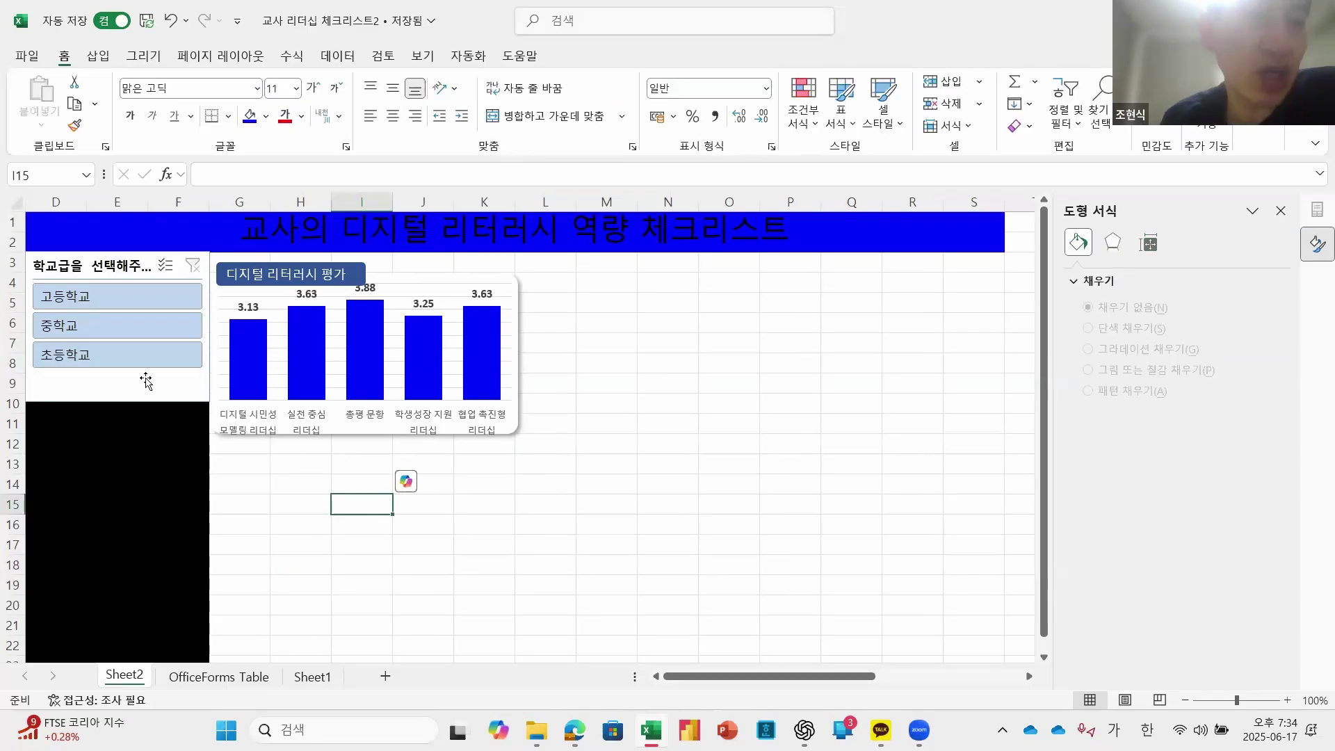
Step: Test the slicer by filtering the chart to 고등학교, 중학교 and 초등학교 in turn
click(146, 290)
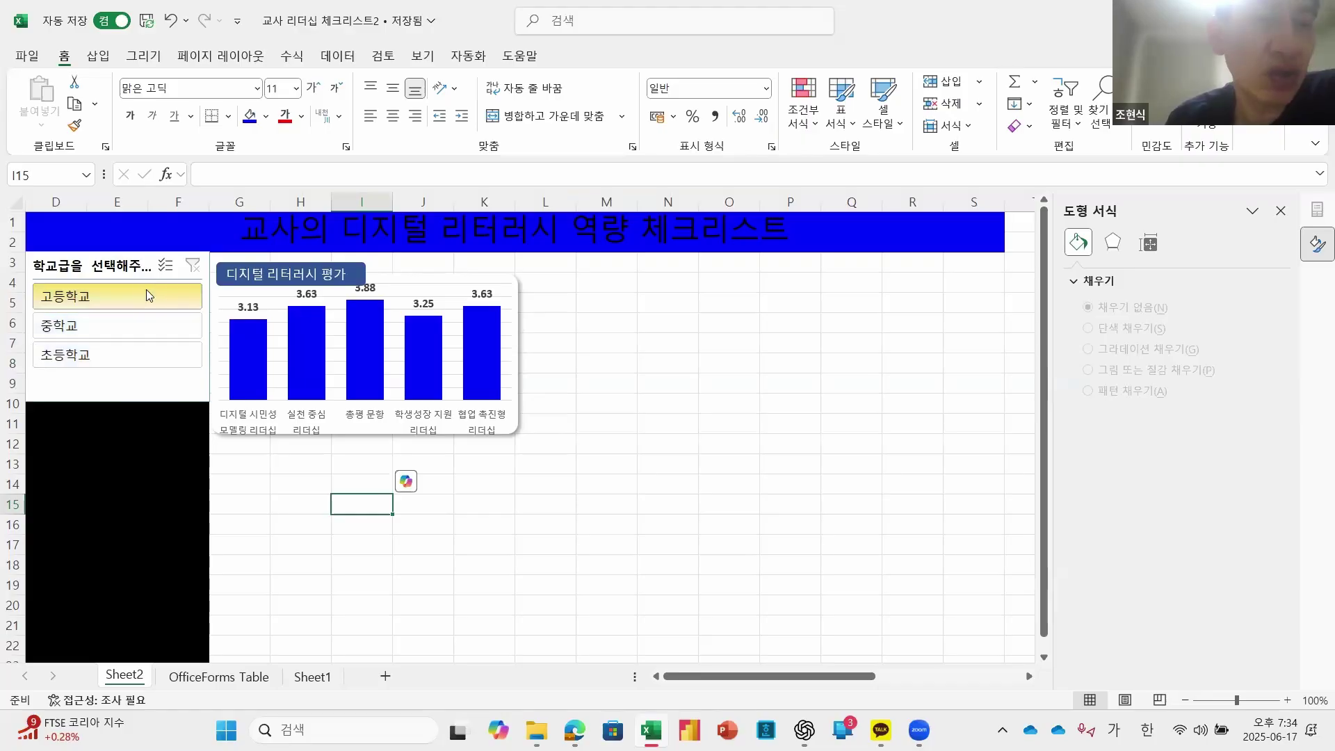
click(134, 324)
click(129, 364)
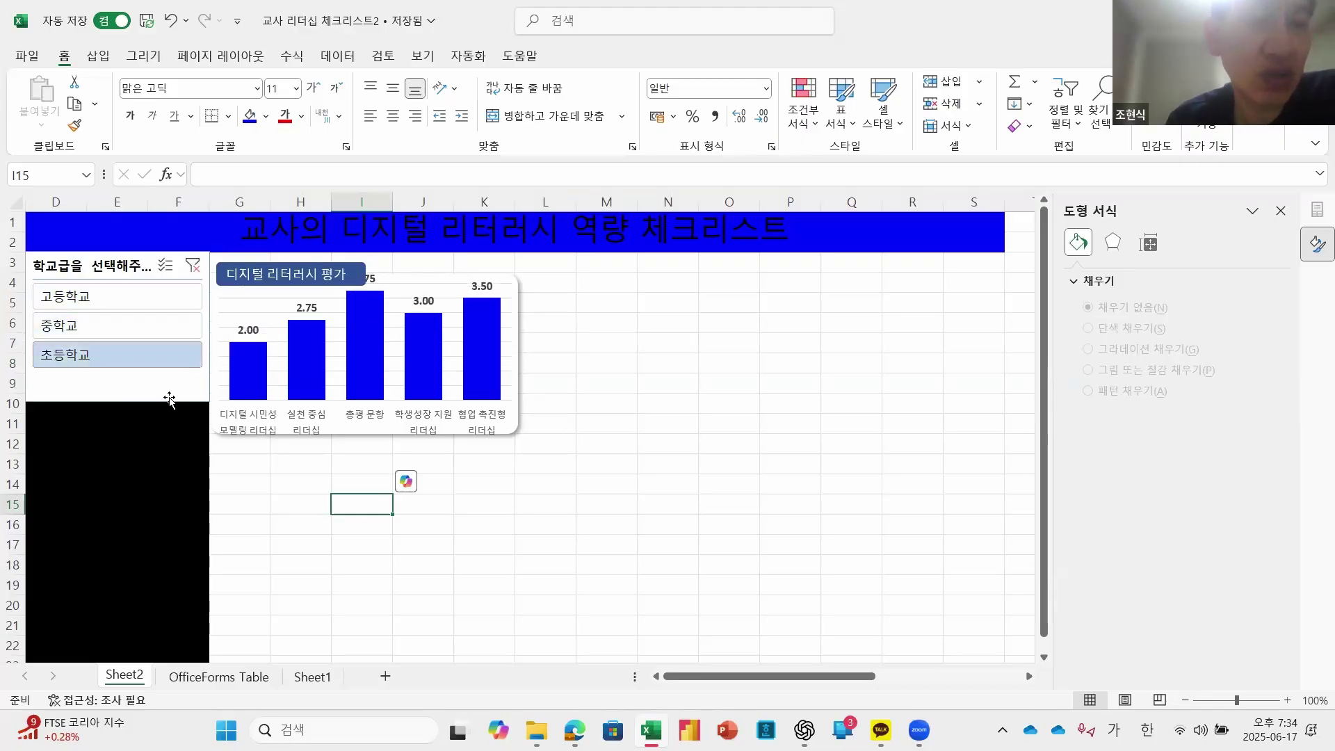
Step: Move the pivot chart slightly down inside its card so the bars clear the 디지털 리터러시 평가 label
click(432, 291)
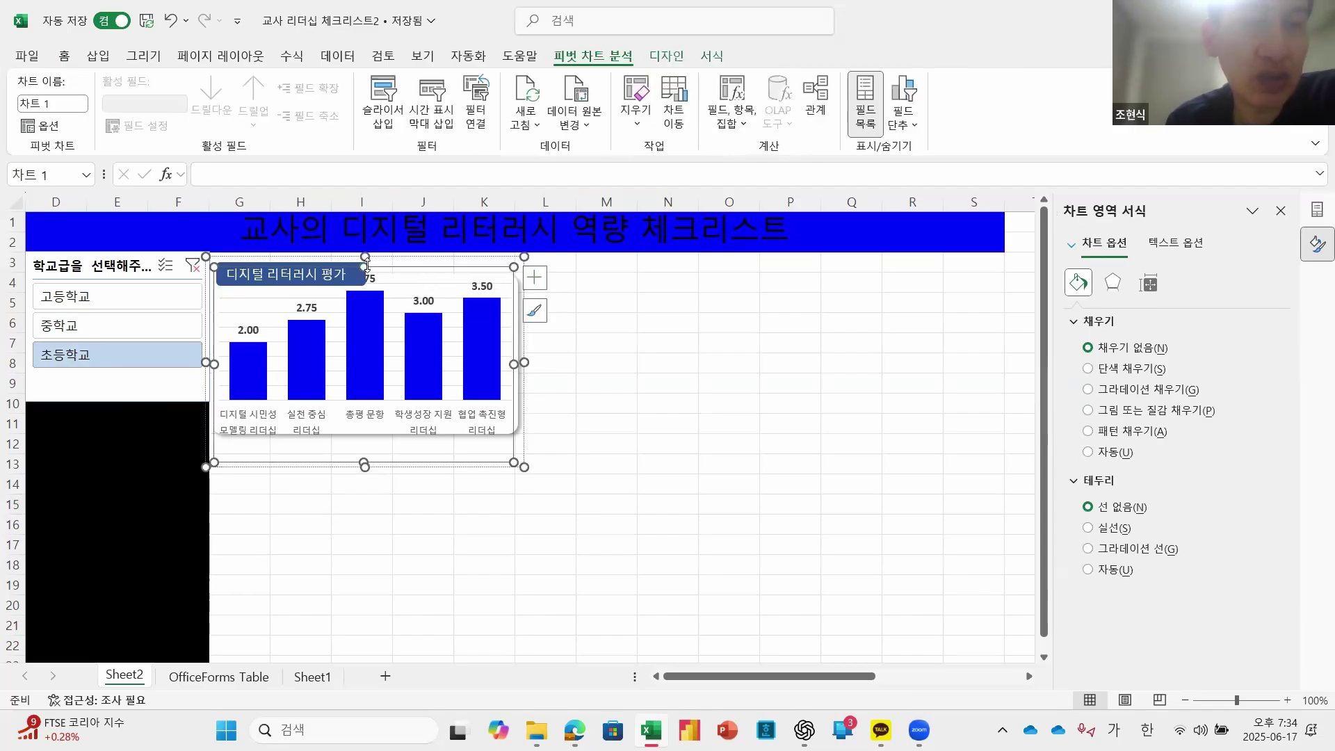
drag(512, 276, 514, 290)
click(635, 336)
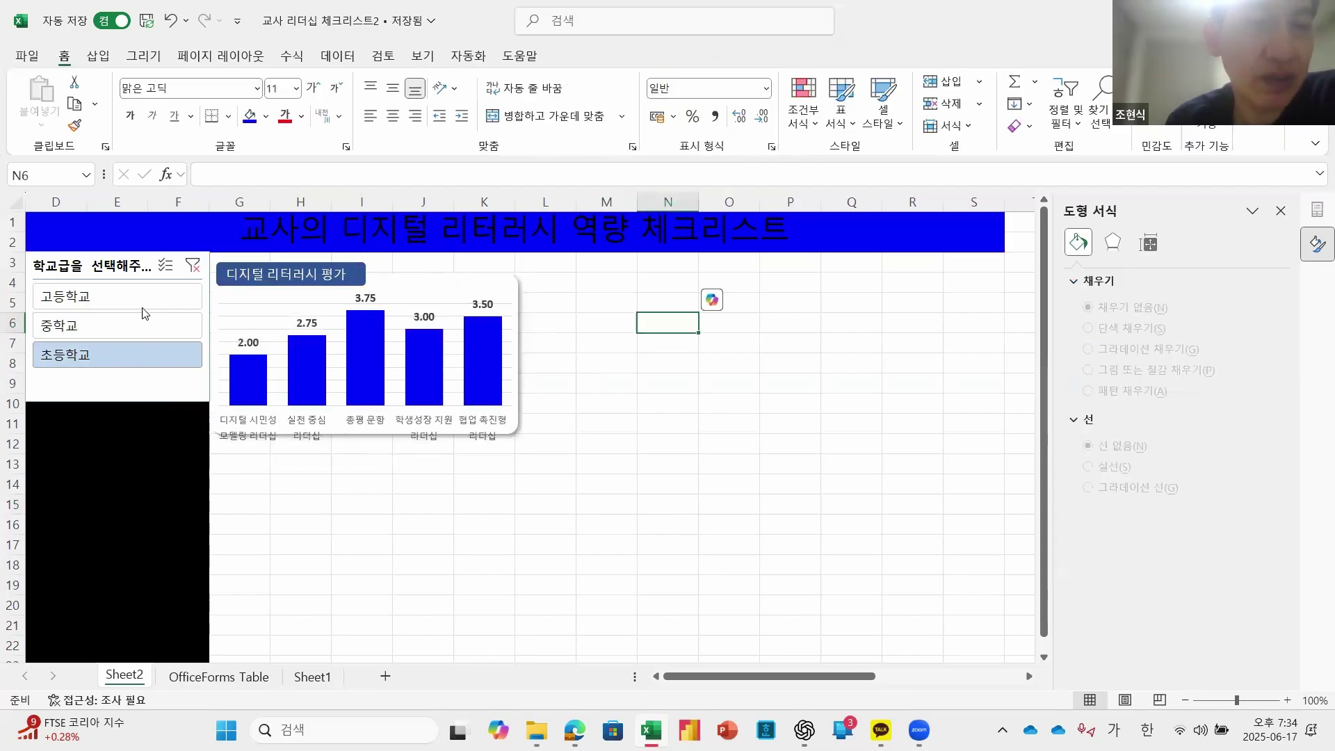
Step: Check the repositioned chart for each school level from 고등학교 to 초등학교 and clear the slicer filter
click(146, 302)
click(145, 327)
click(146, 355)
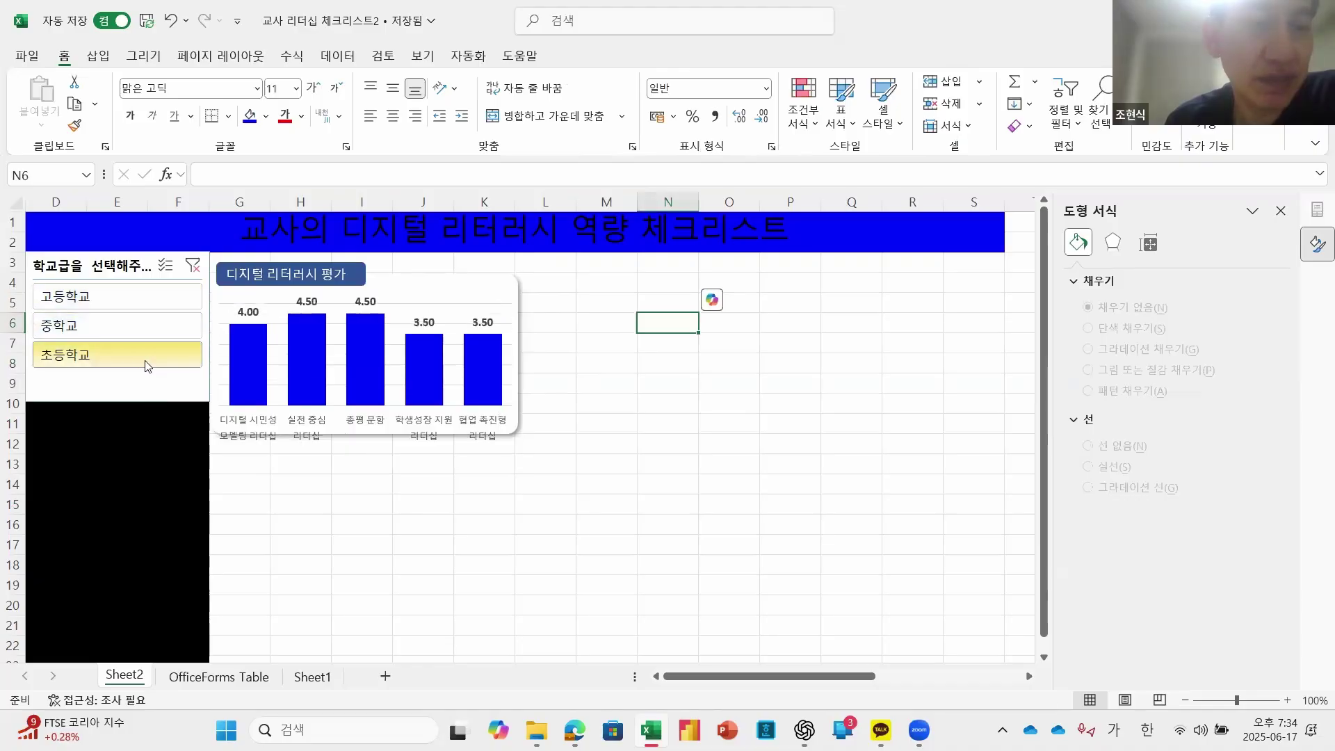
click(192, 265)
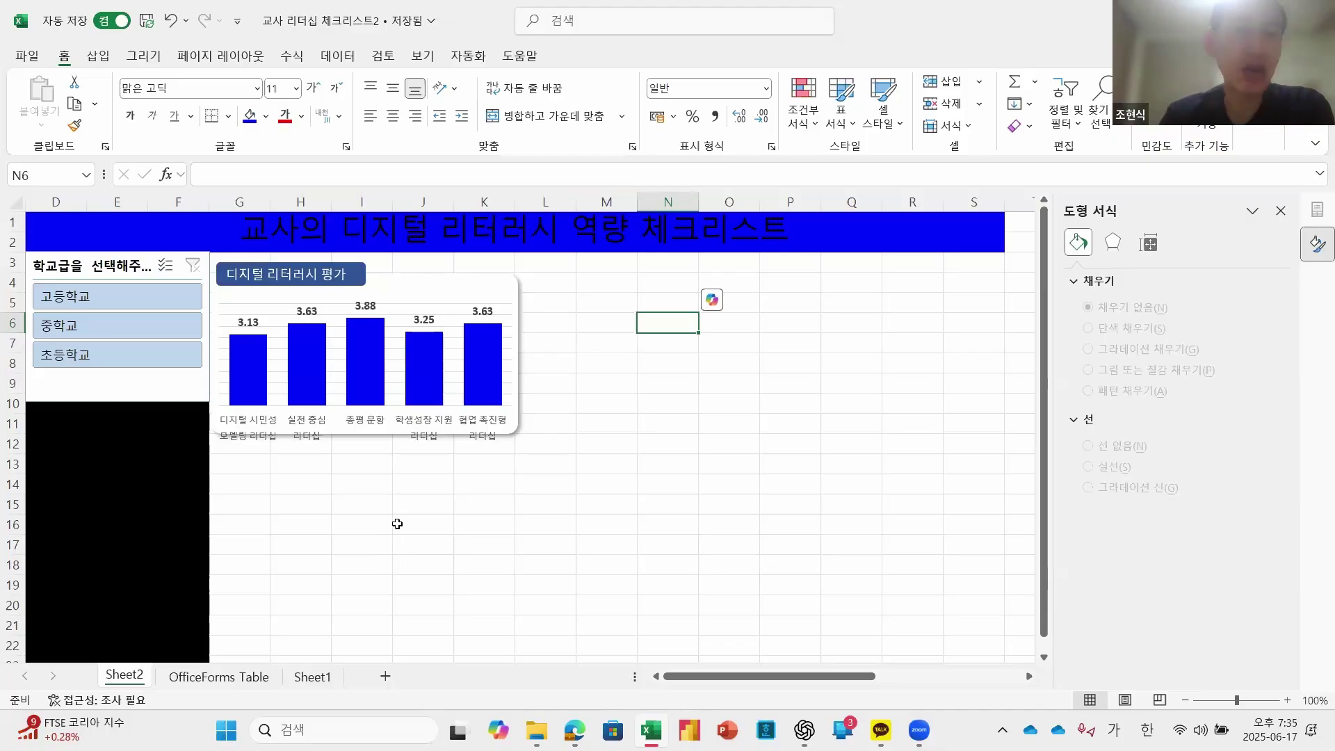
Step: Stretch the grouped chart card slightly taller and nudge the pivot chart up so its category labels fit inside the card
click(519, 379)
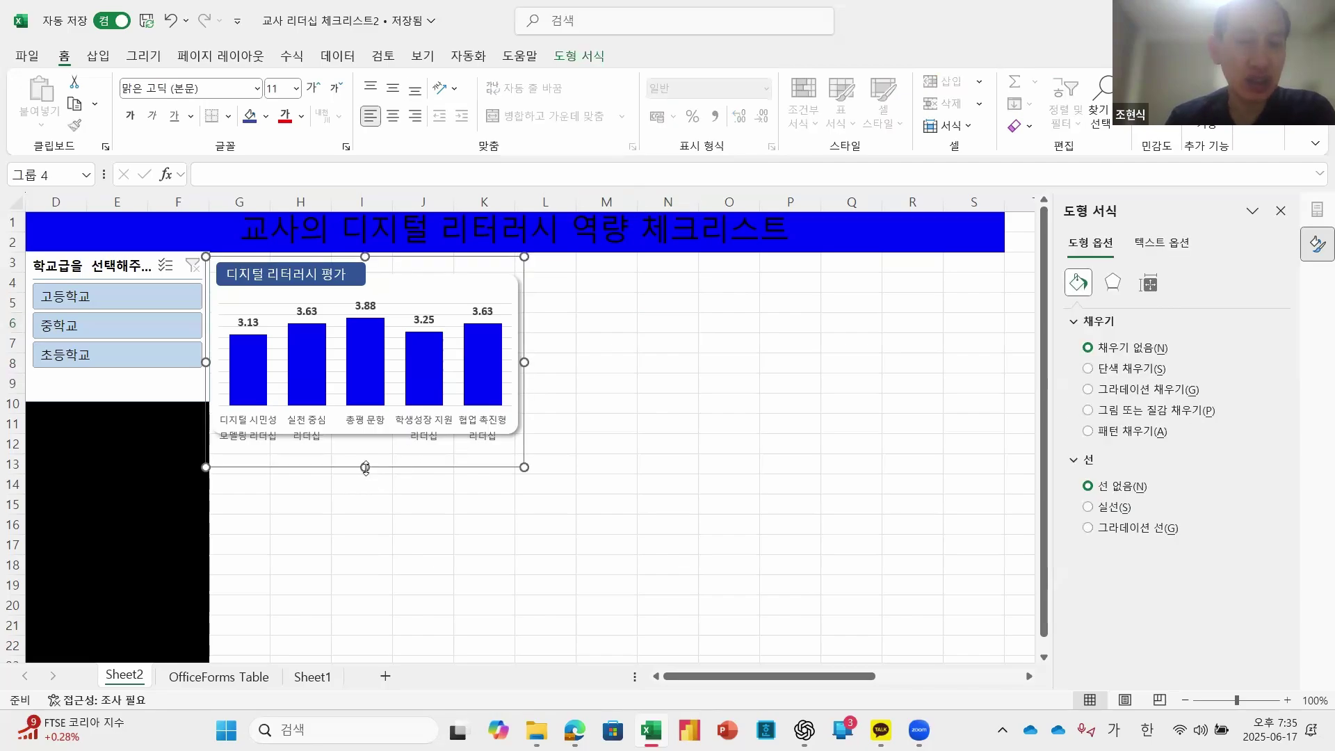
drag(365, 473, 365, 491)
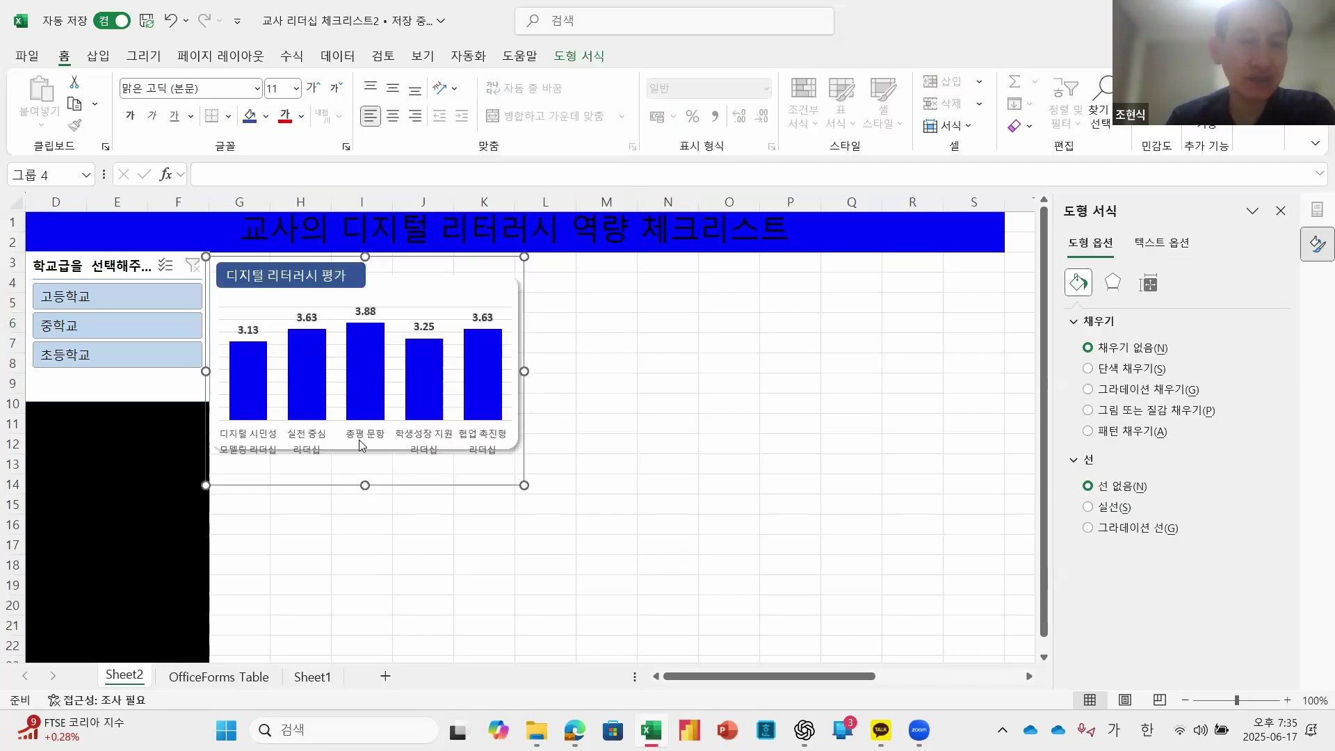
click(338, 424)
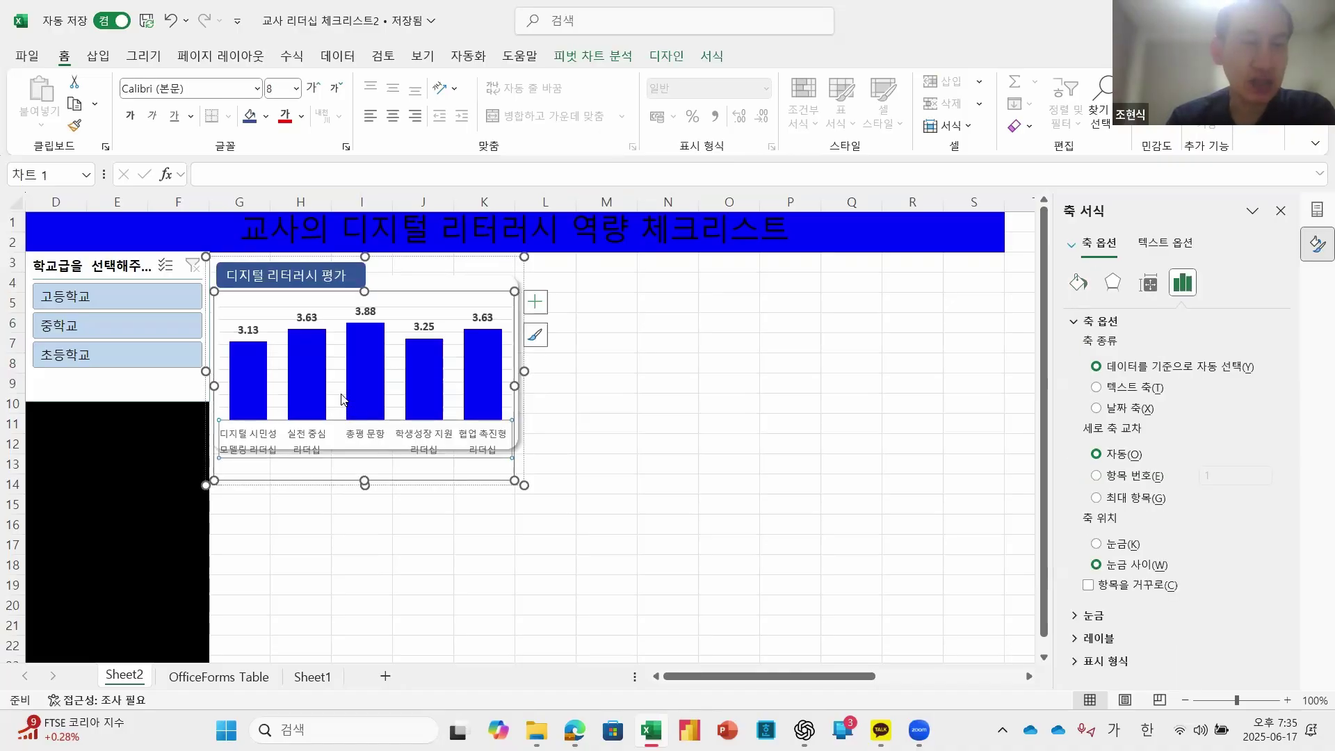
click(326, 411)
click(261, 331)
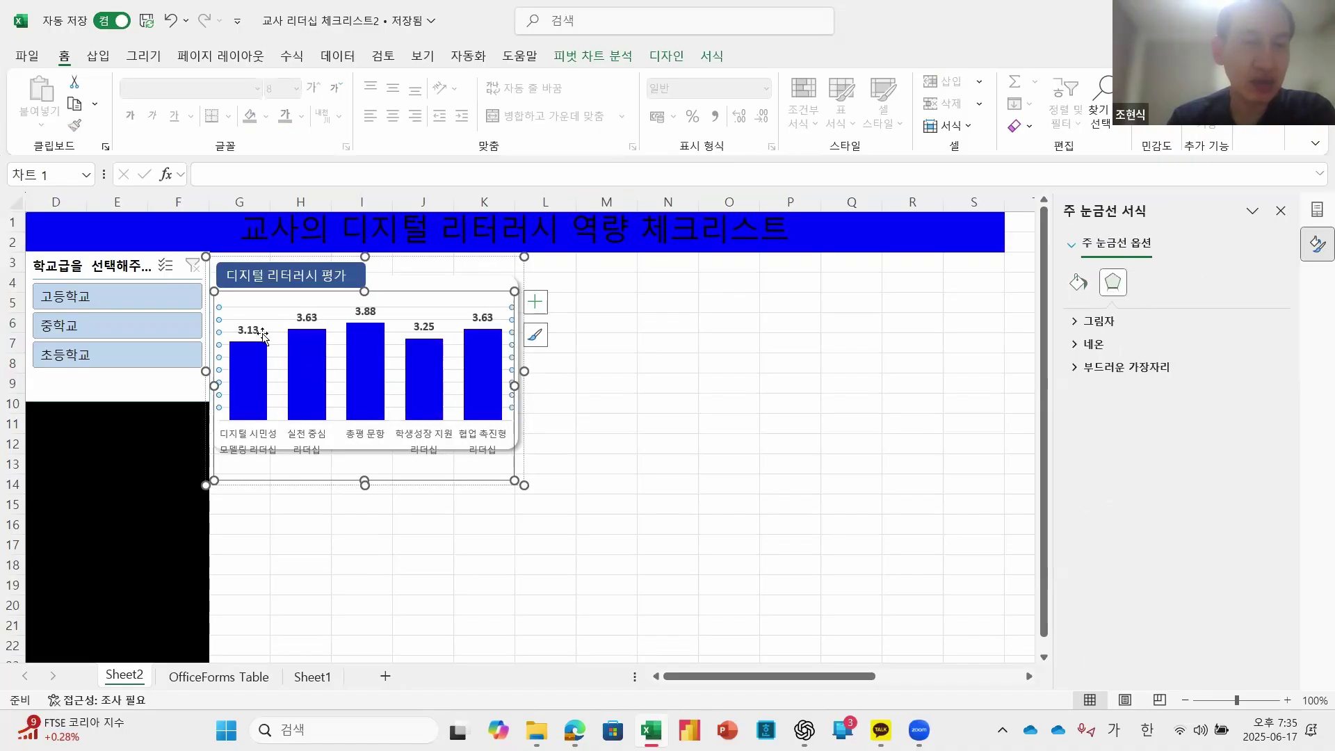
click(248, 300)
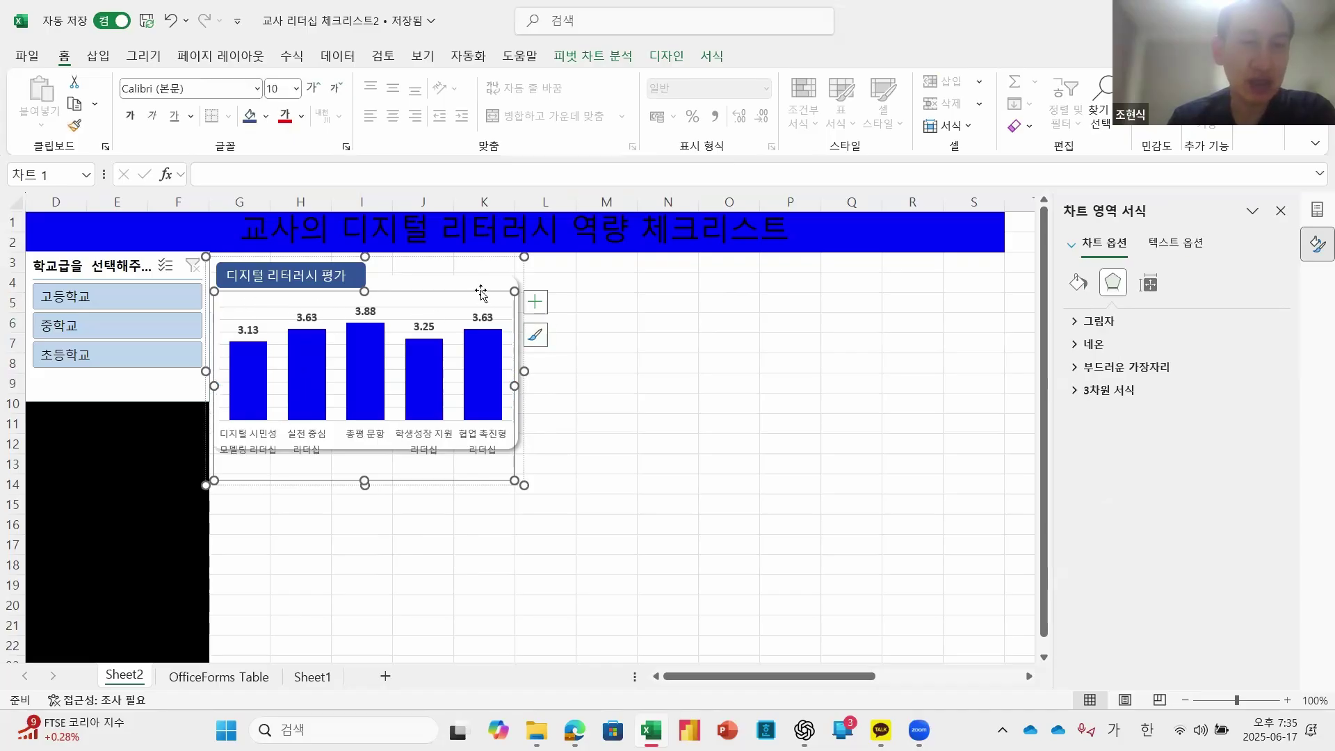
drag(481, 292, 481, 287)
click(643, 426)
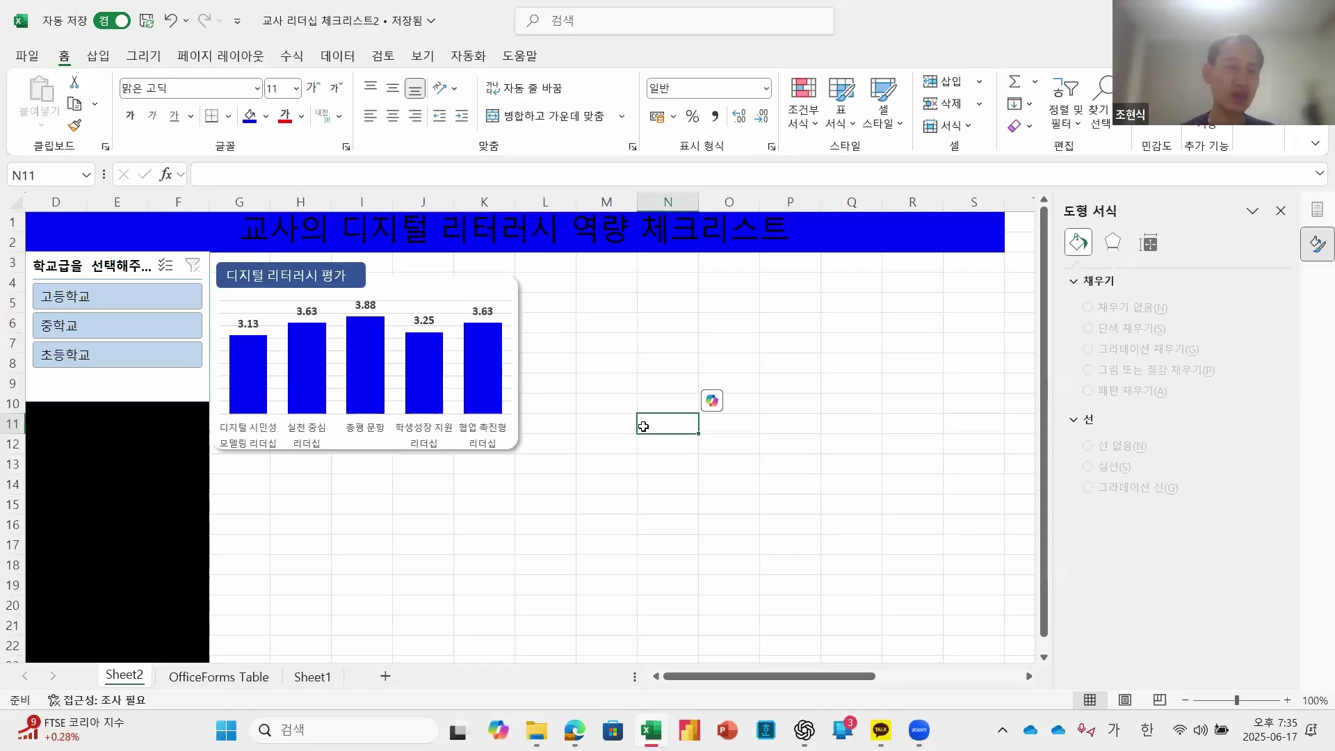
click(502, 278)
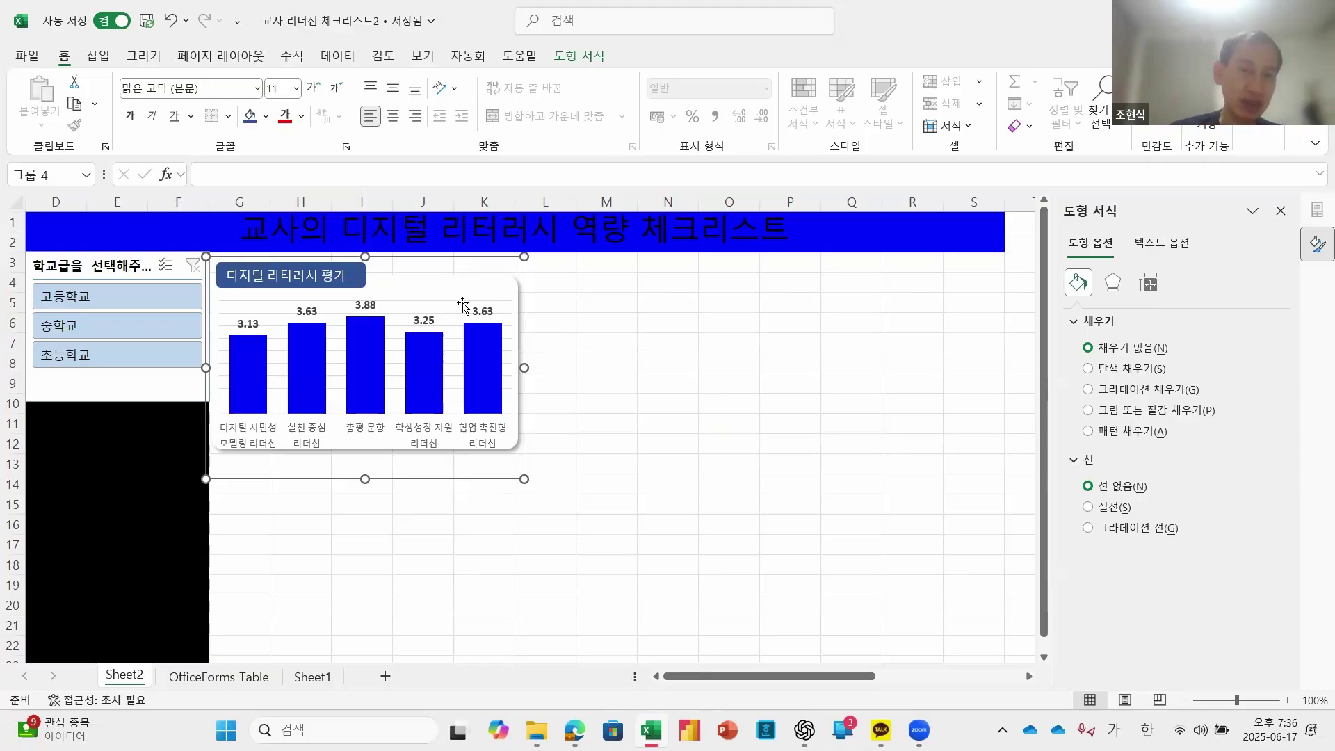
key(Escape)
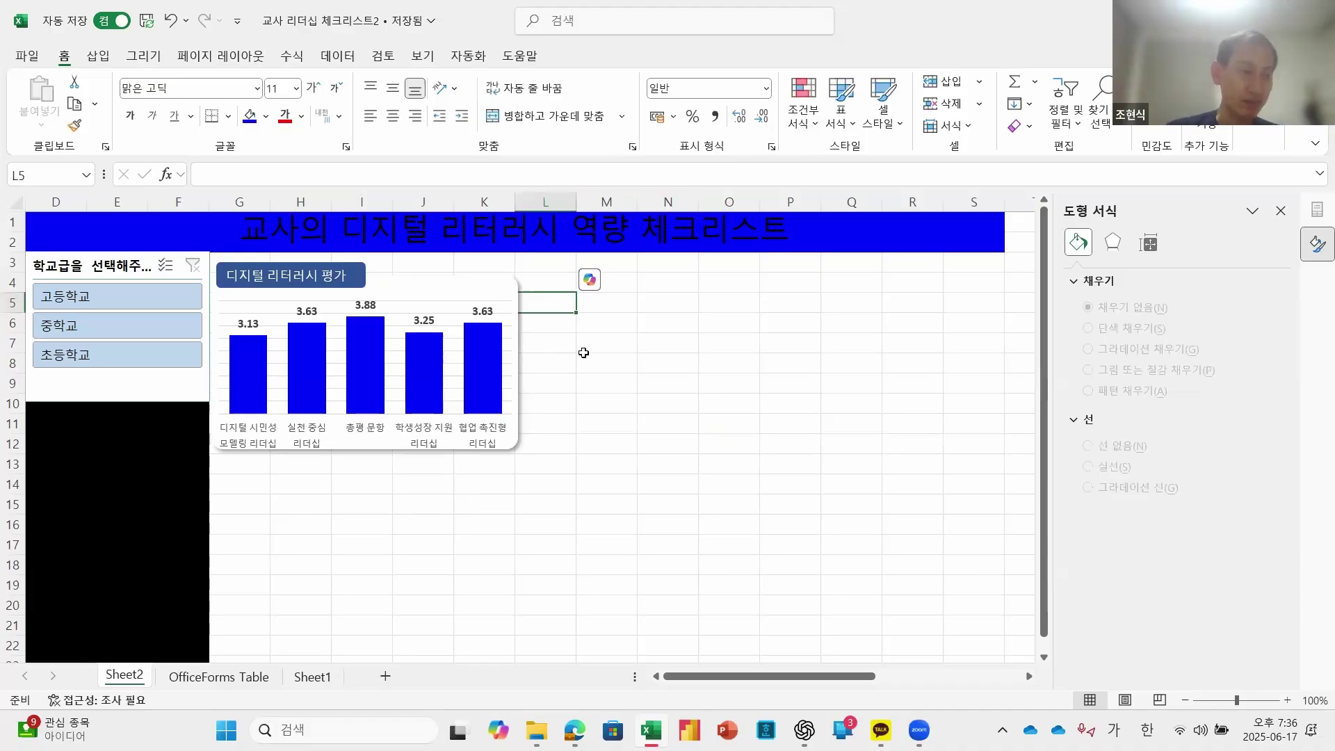
click(610, 411)
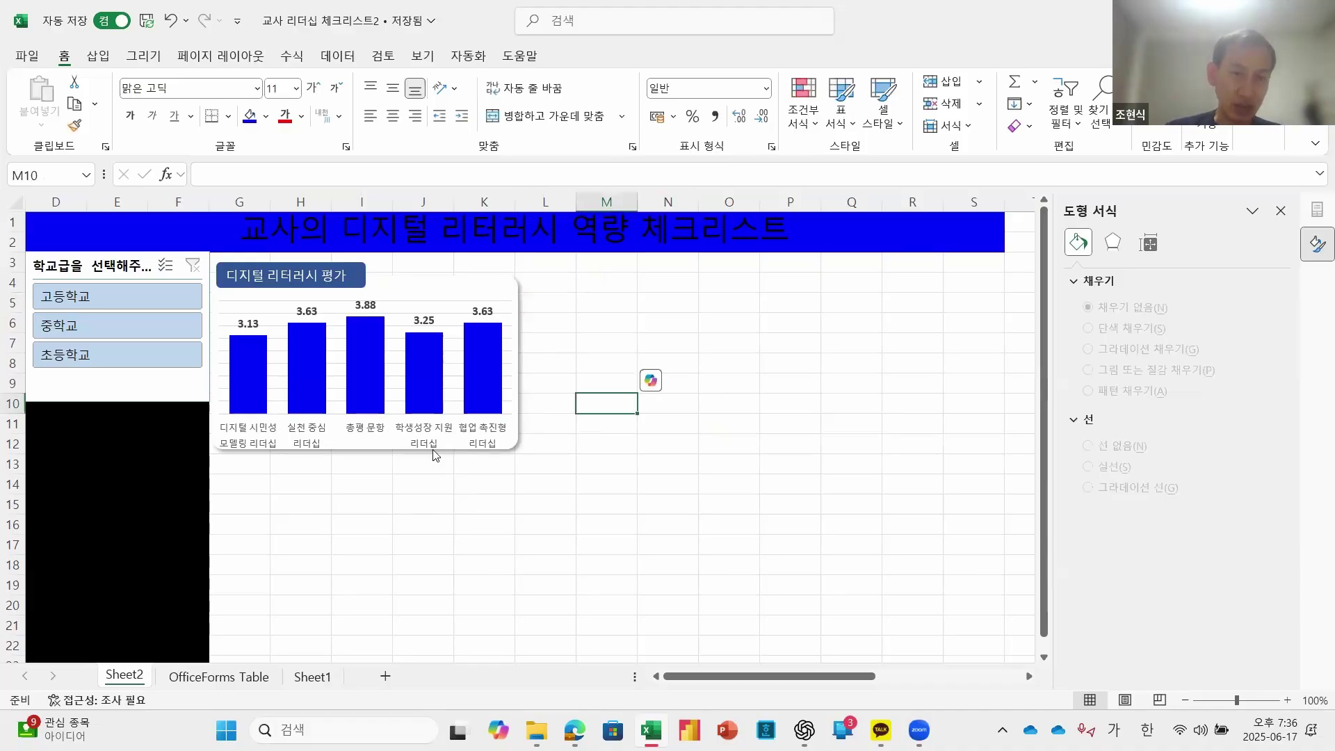
click(164, 397)
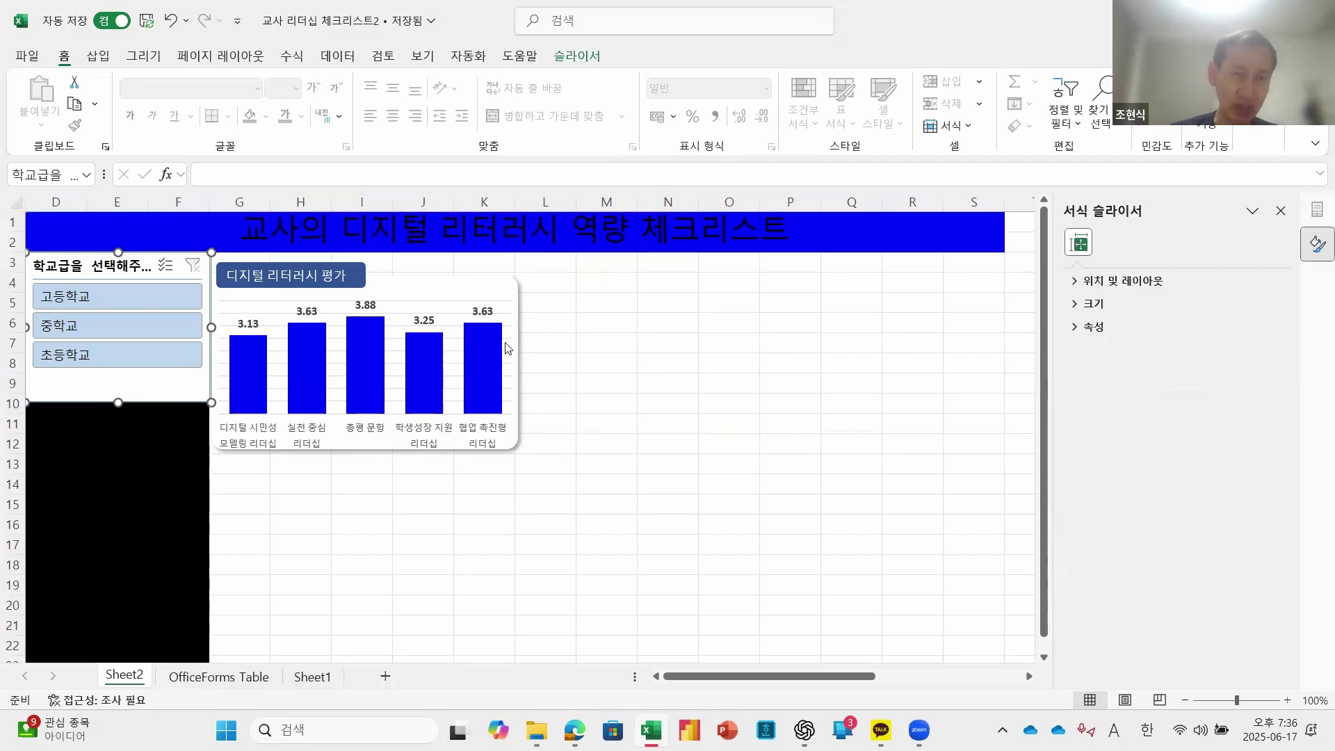
click(605, 322)
Step: Duplicate the grouped chart card and place the copy beside the original, aligned beneath the title banner
click(448, 289)
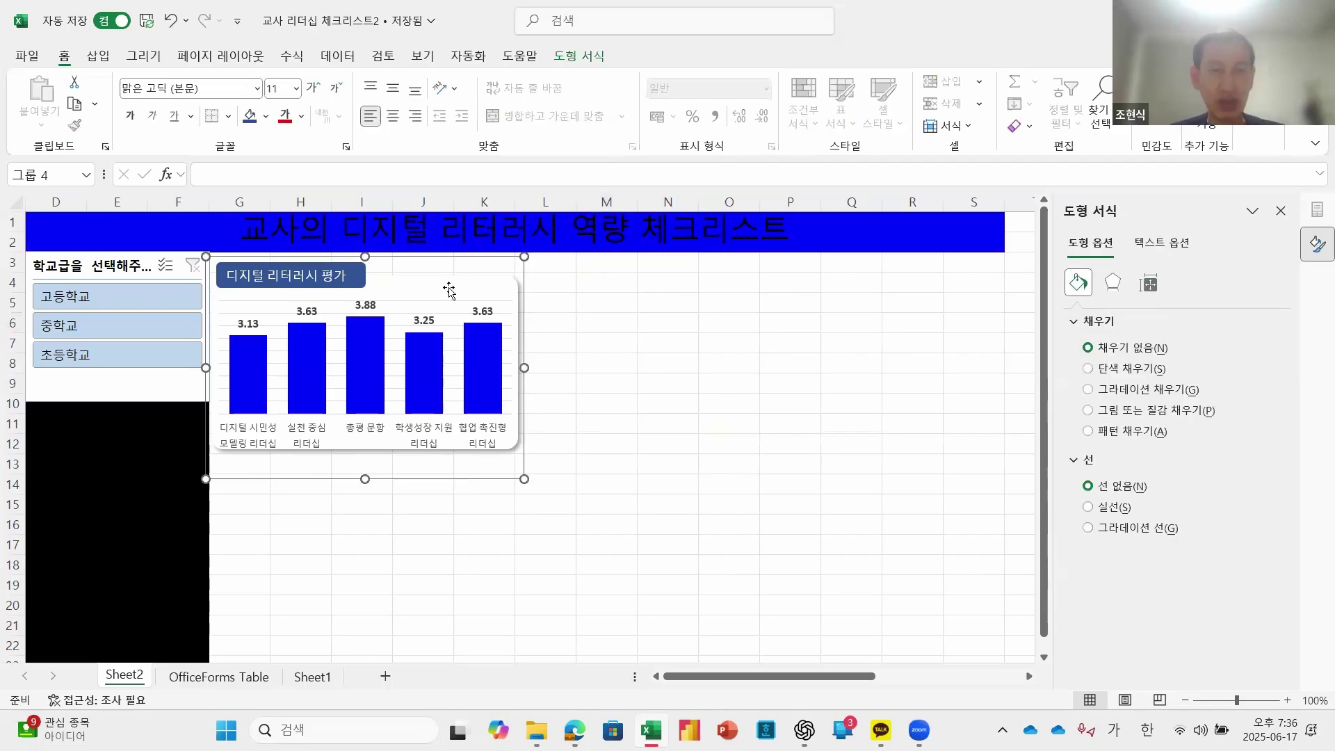
key(ctrl+c)
key(ctrl+v)
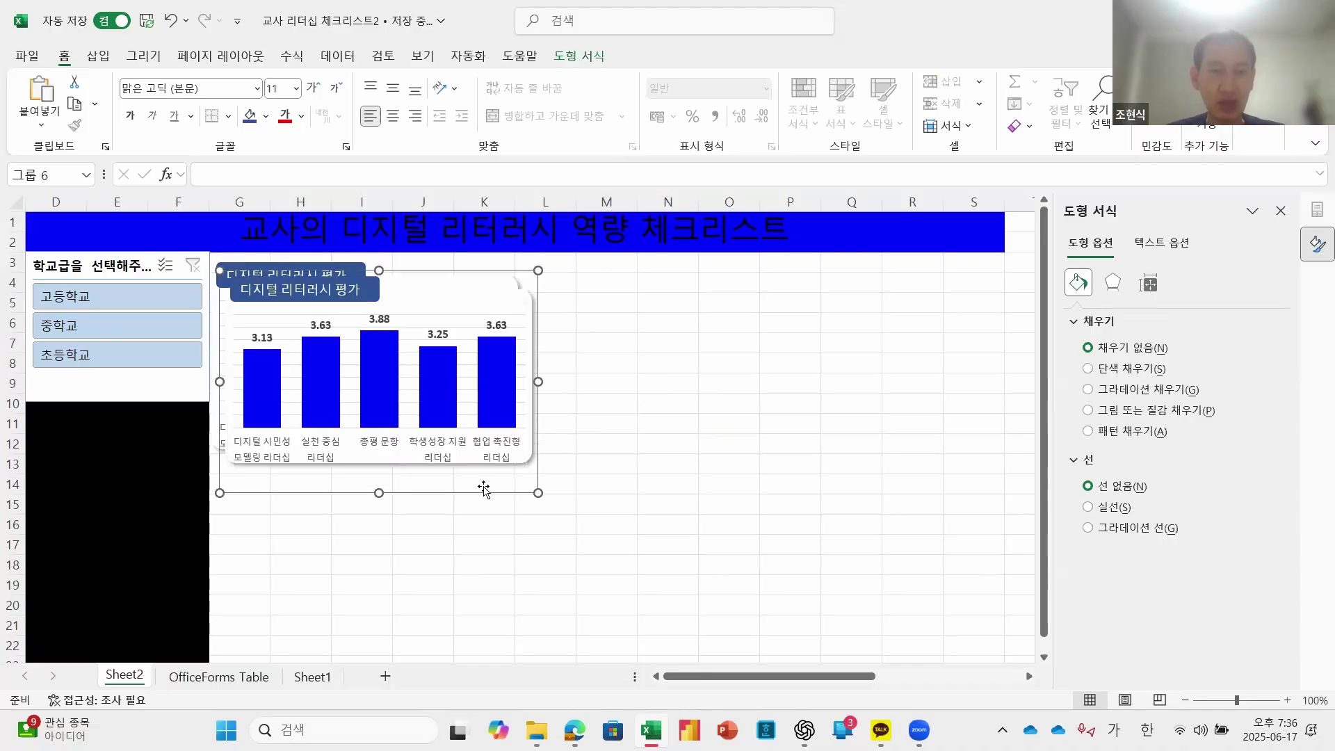
drag(646, 499, 789, 481)
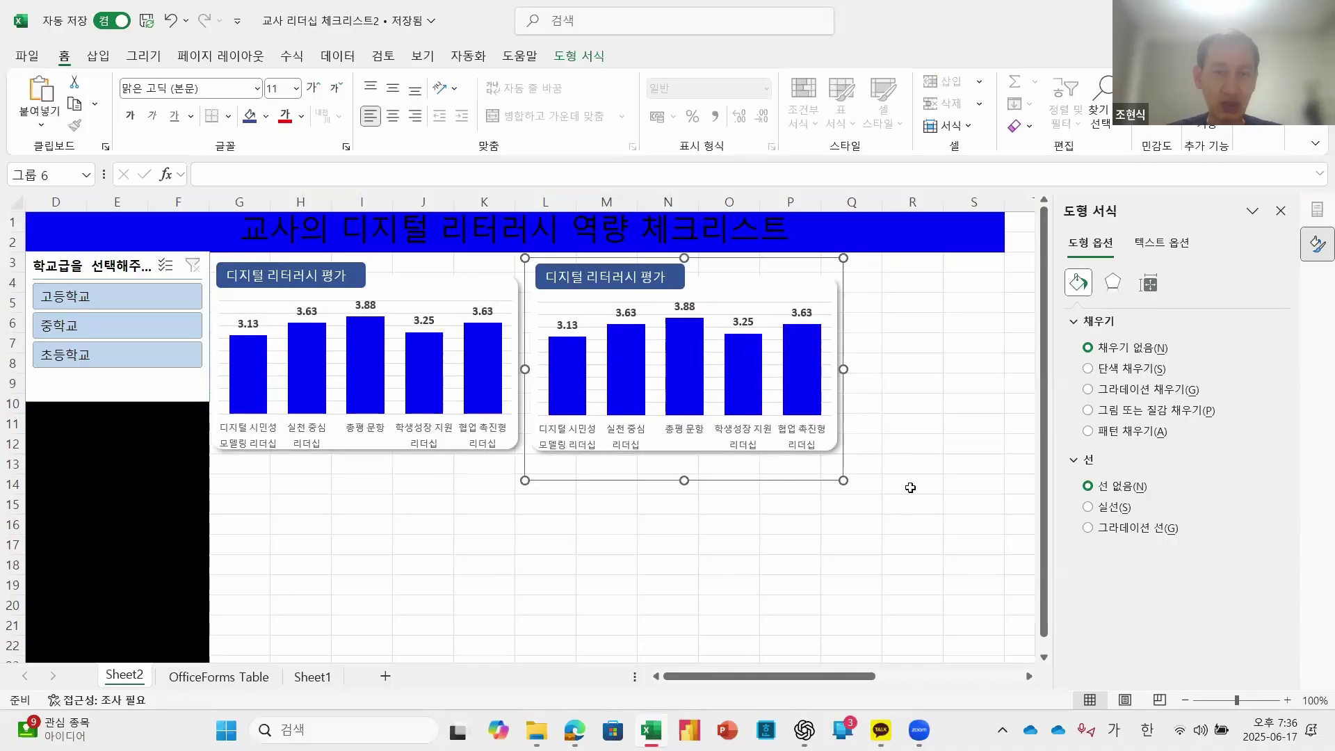
click(918, 405)
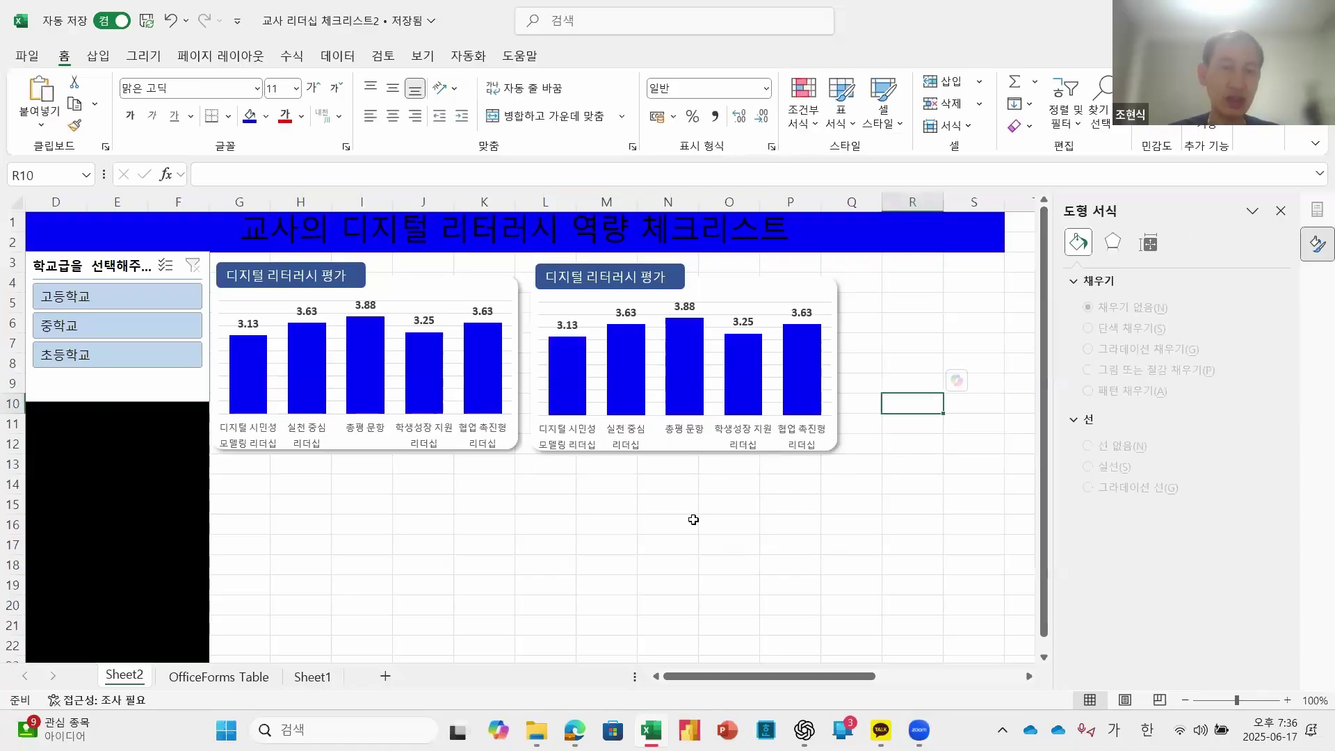
Step: Delete the pivot chart from the copied card, keeping only its label and white background
click(680, 301)
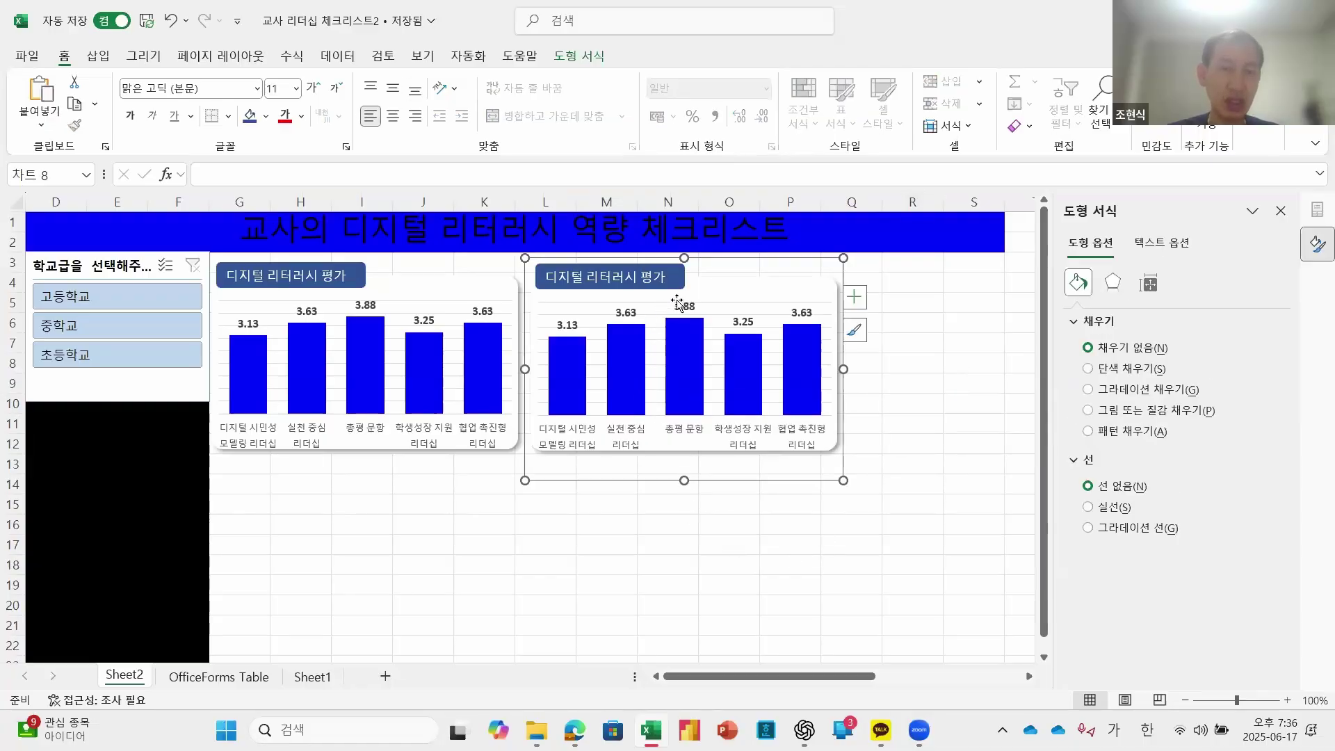
click(712, 303)
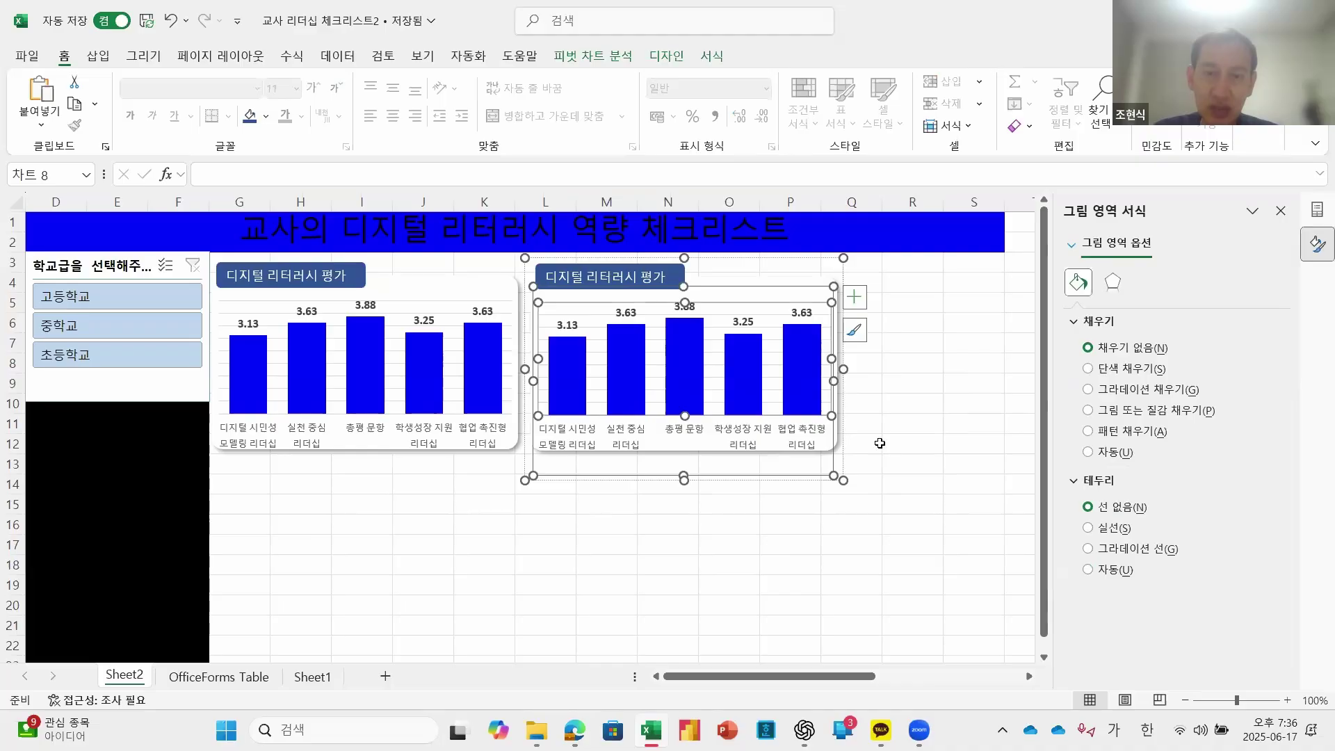
click(935, 417)
click(776, 441)
click(777, 441)
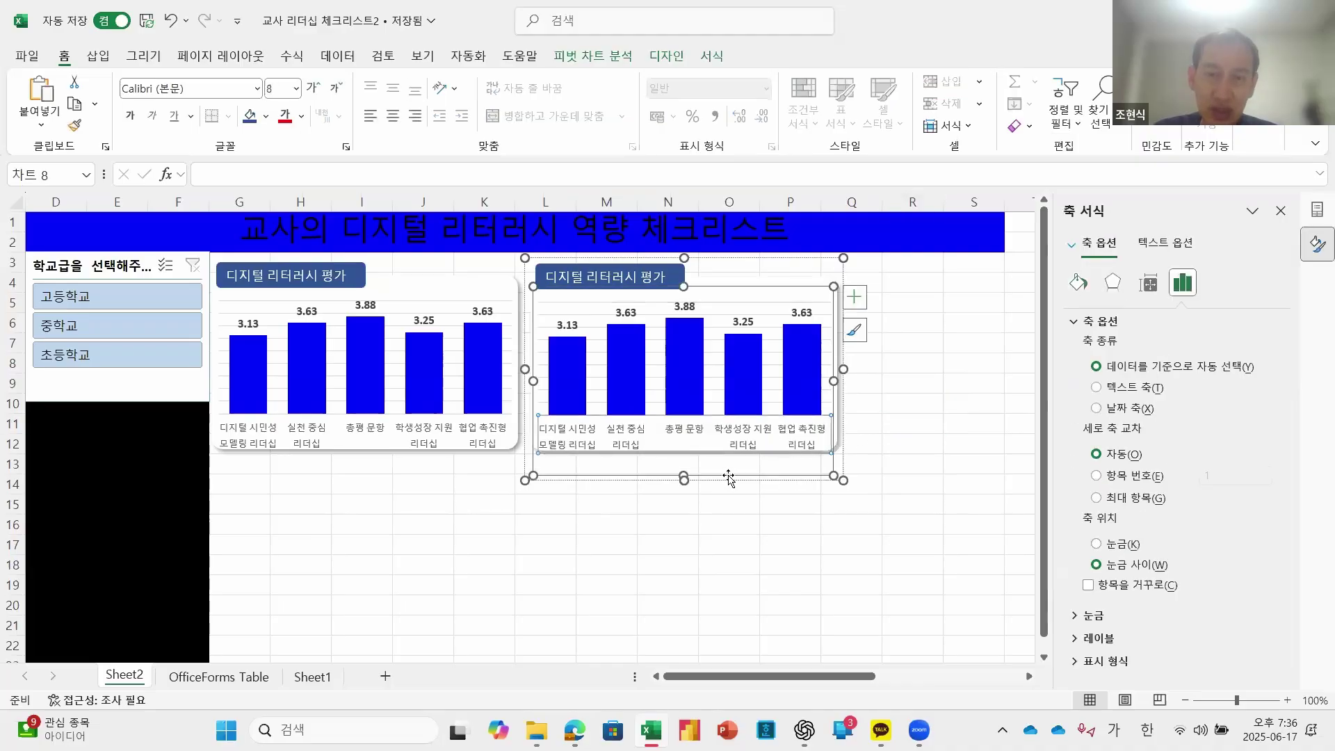
key(Delete)
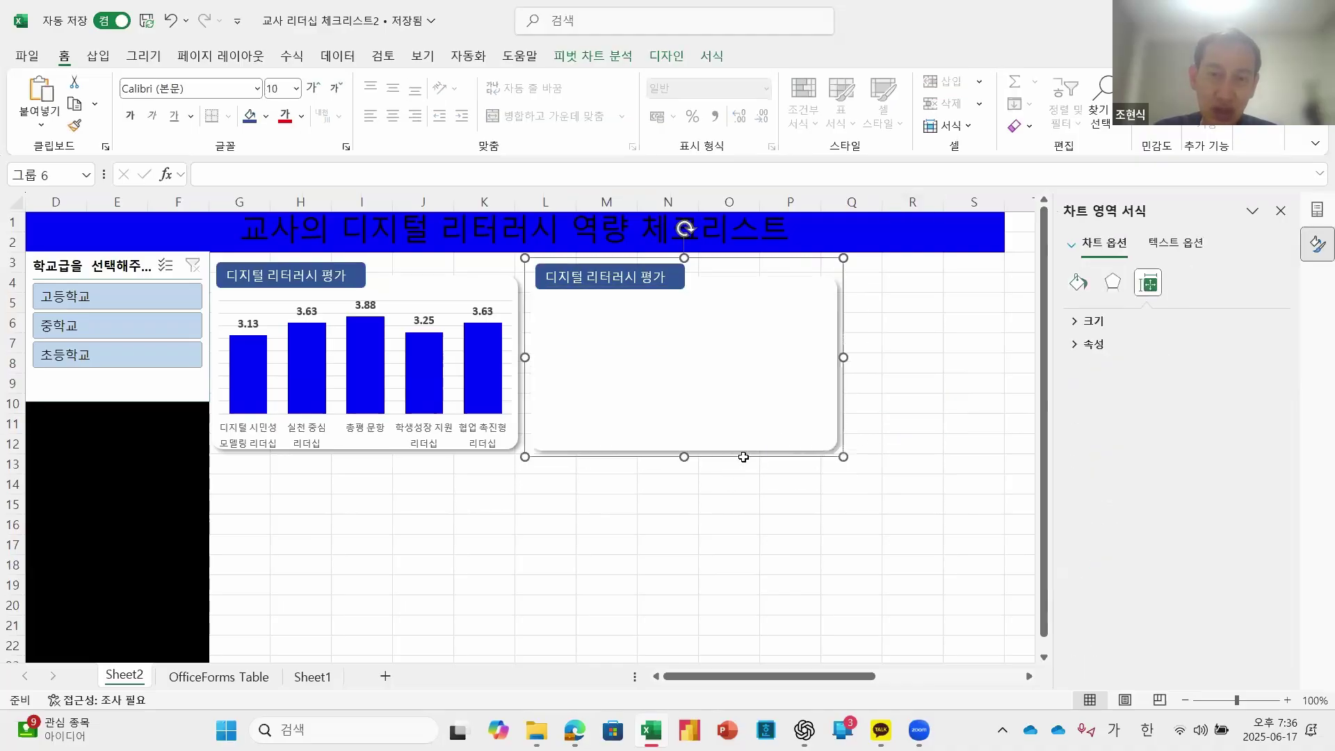
click(885, 417)
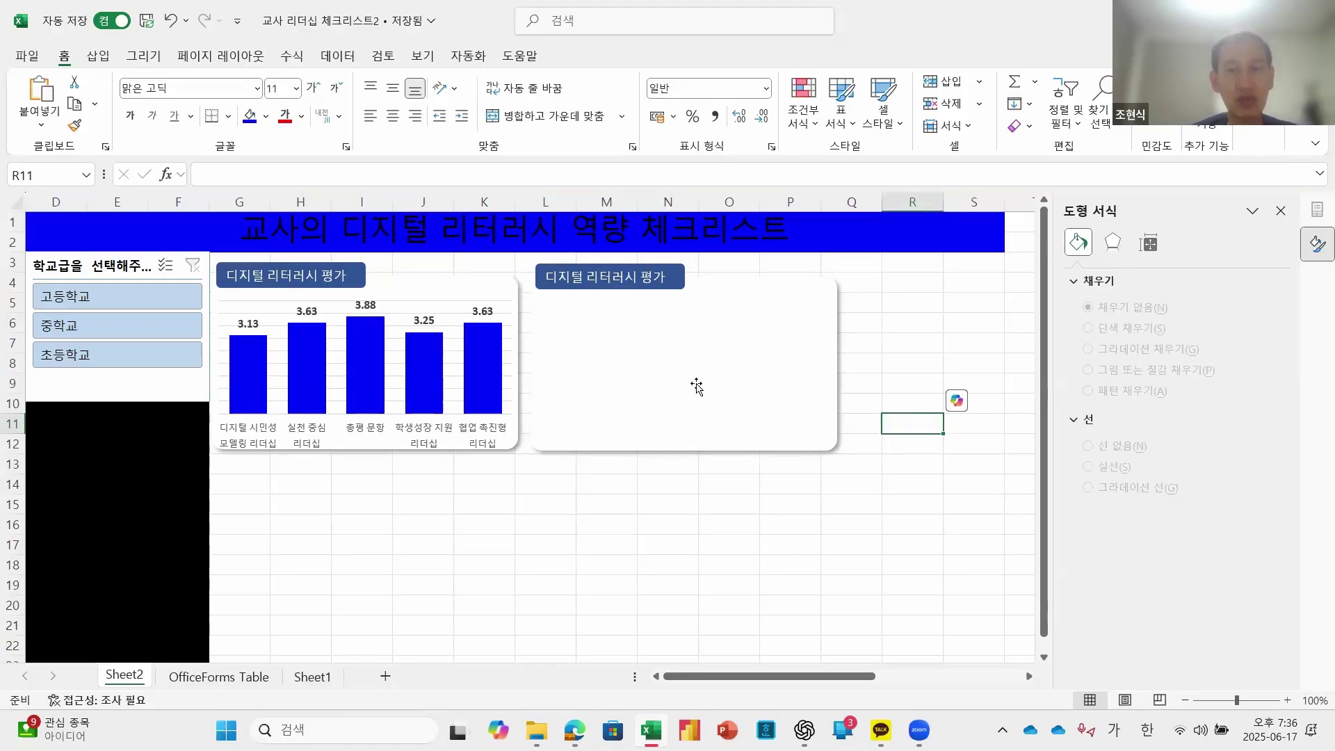
Step: Change the copied card's label to 학교급별 디지털 리터러시 and widen the label so the text fits on one line
click(647, 281)
click(662, 276)
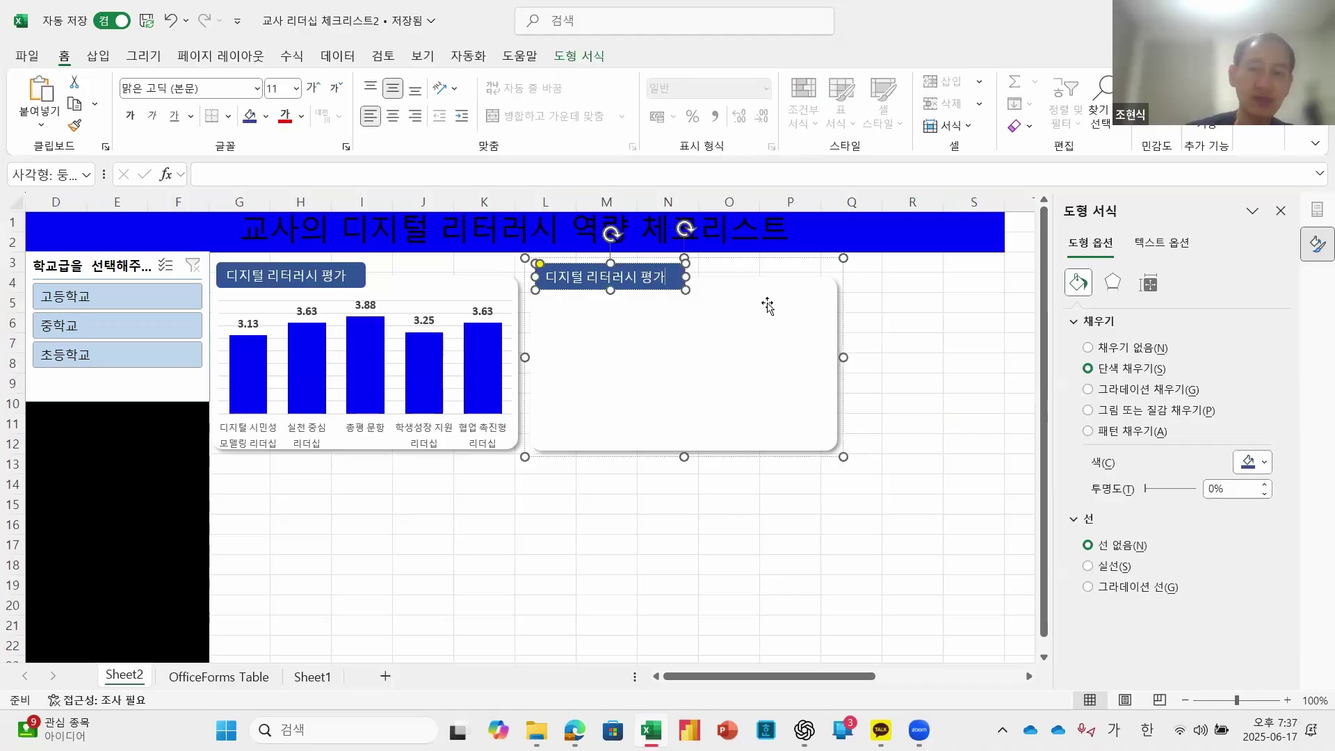
key(BackSpace)
key(BackSpace)
key(BackSpace)
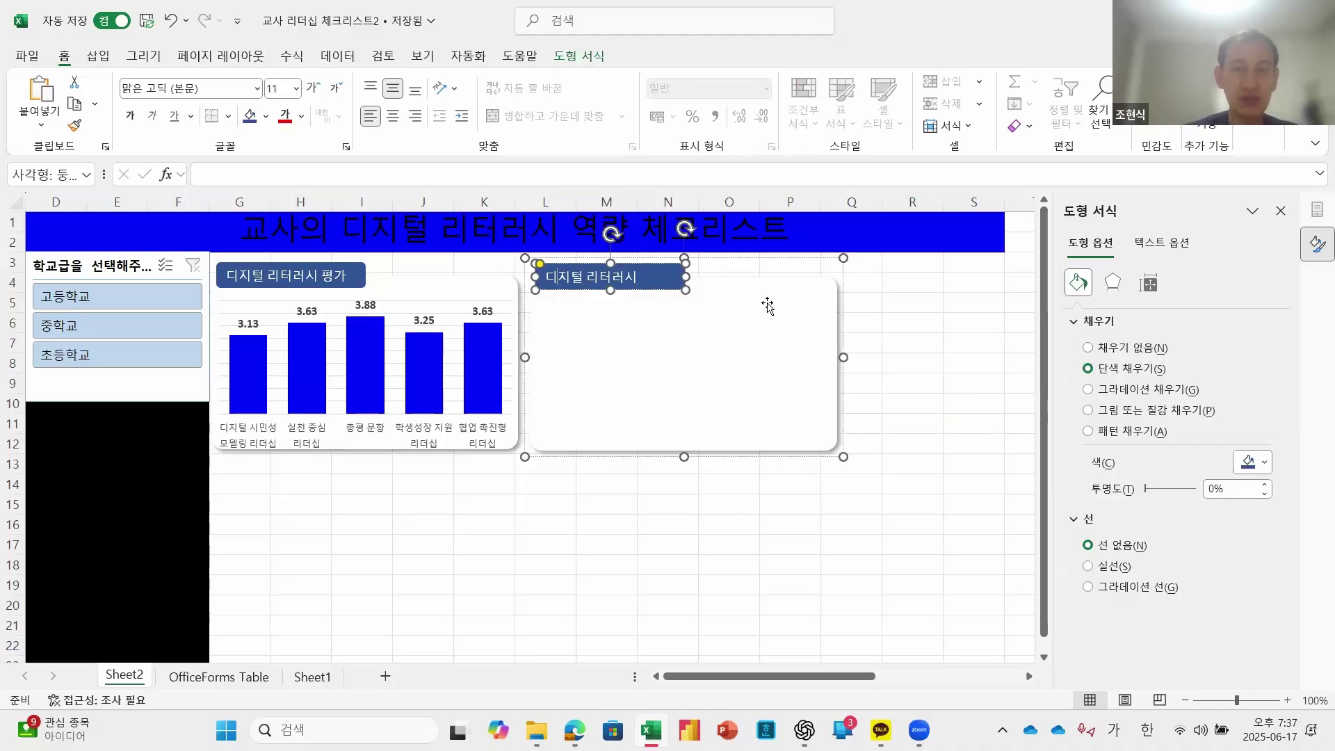
key(Home)
text(학교급 )
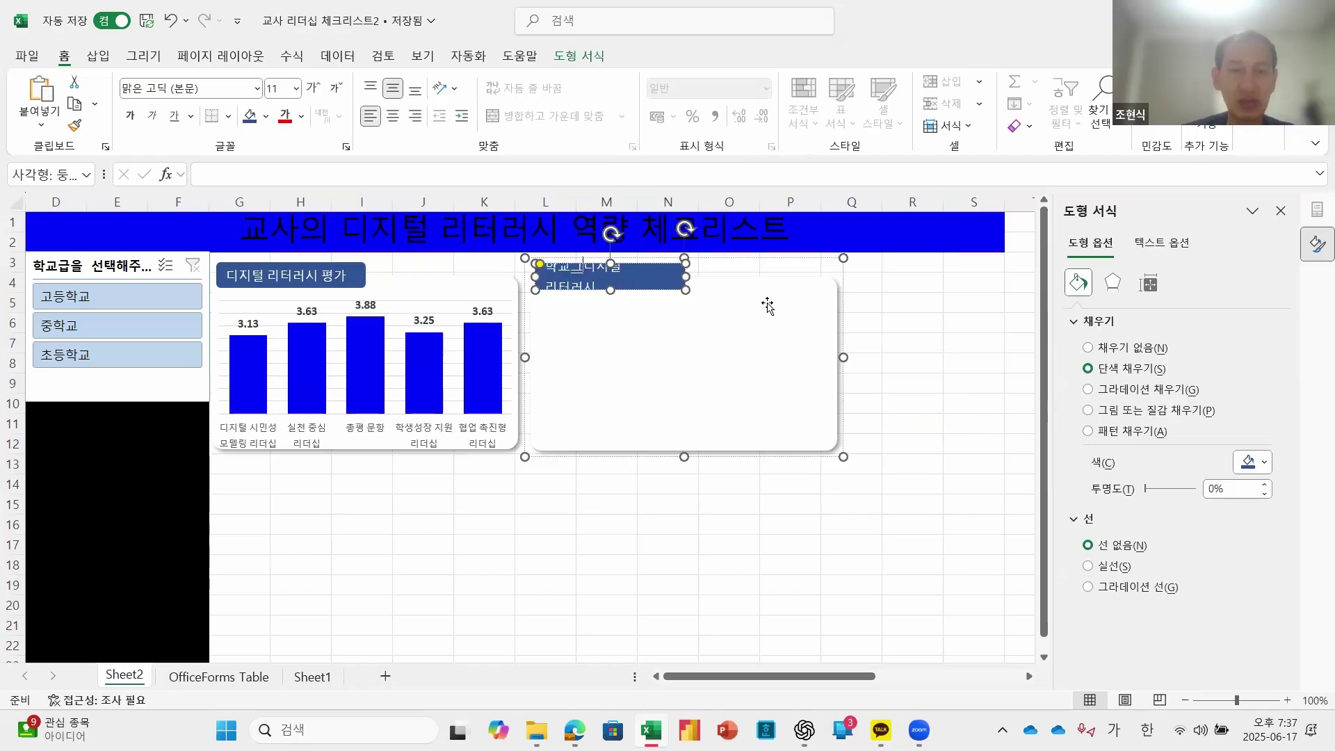
text(별)
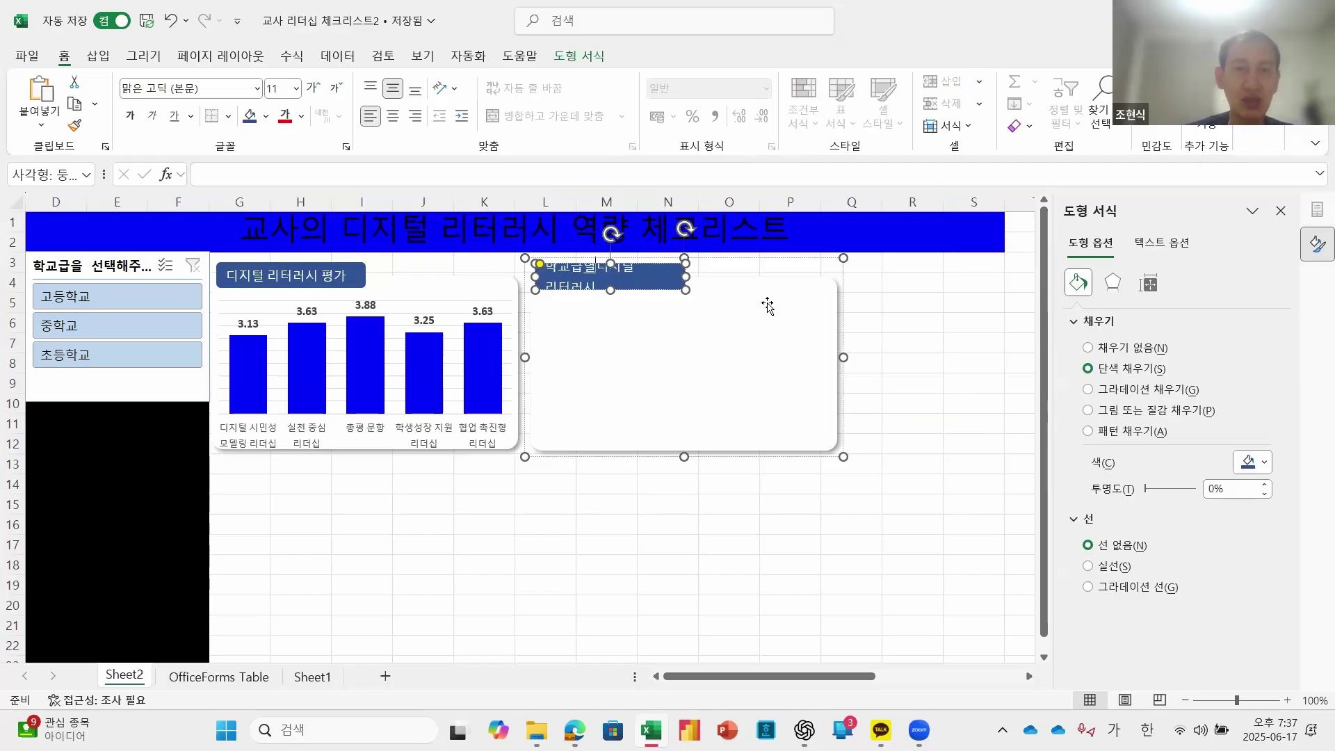
click(702, 274)
click(910, 443)
click(612, 566)
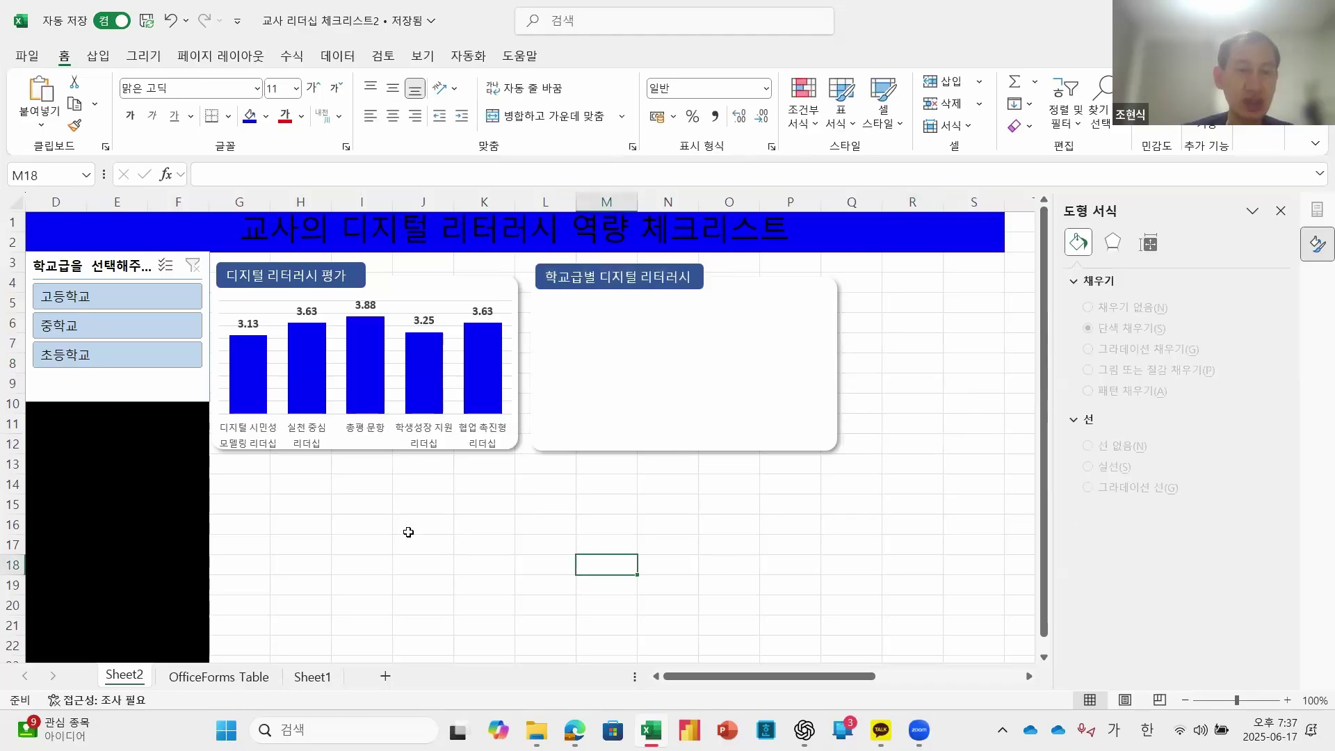
Step: Insert a pivot table from OfficeForms_Table into the existing worksheet at Sheet2!$Z$18, below the first pivot table
key(ctrl+Page_Down)
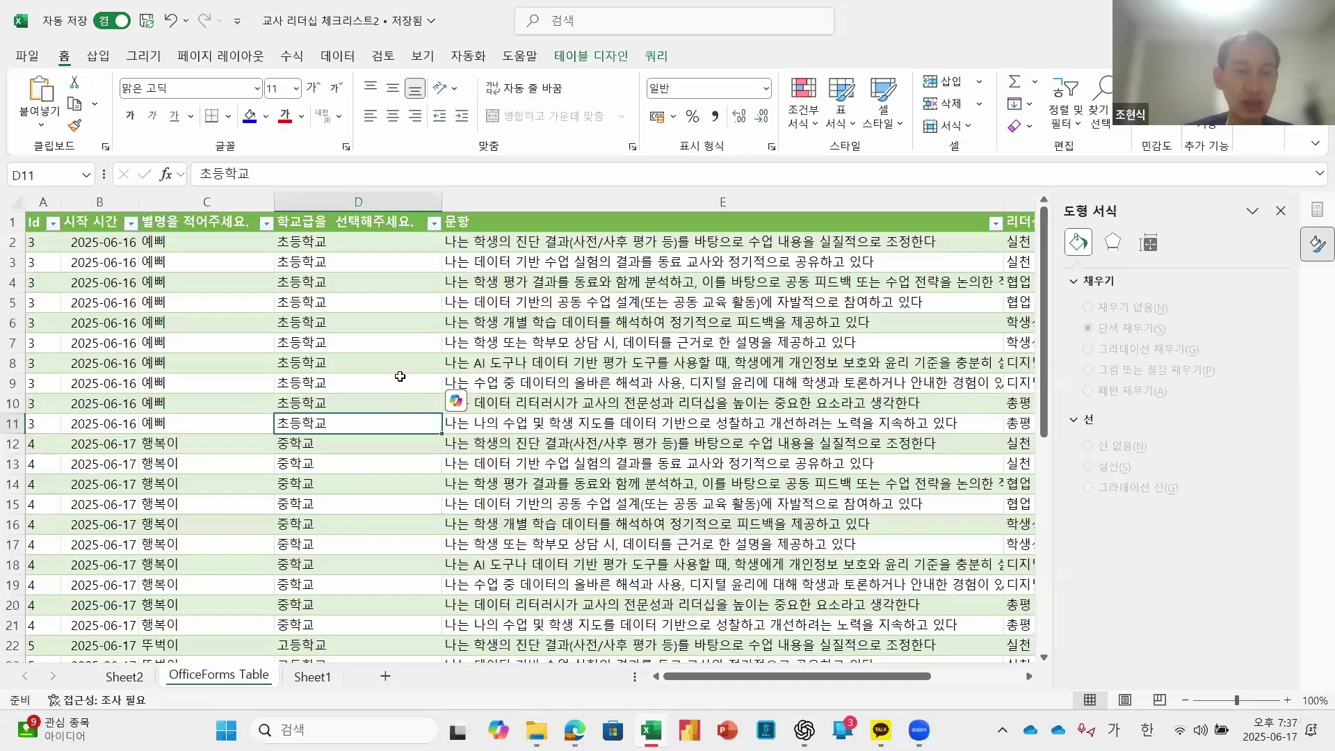
click(360, 320)
click(98, 56)
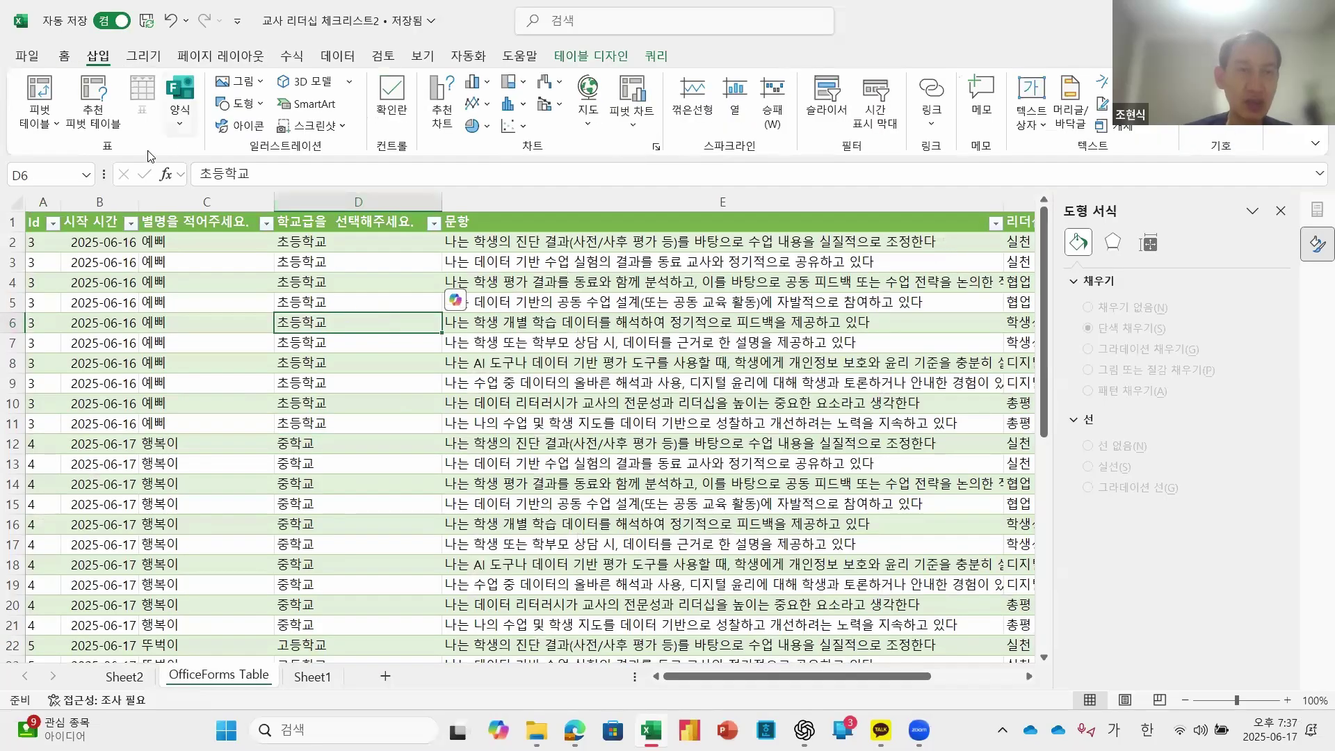
click(40, 93)
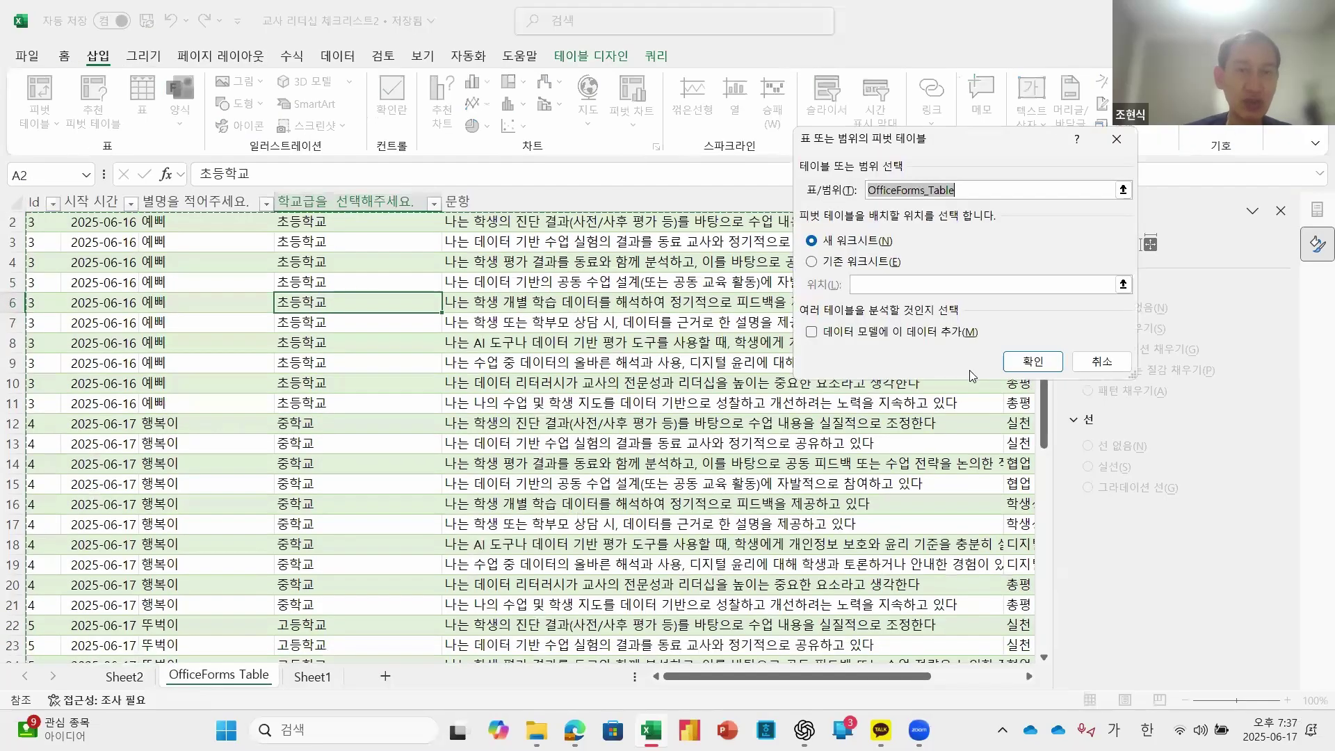
click(832, 262)
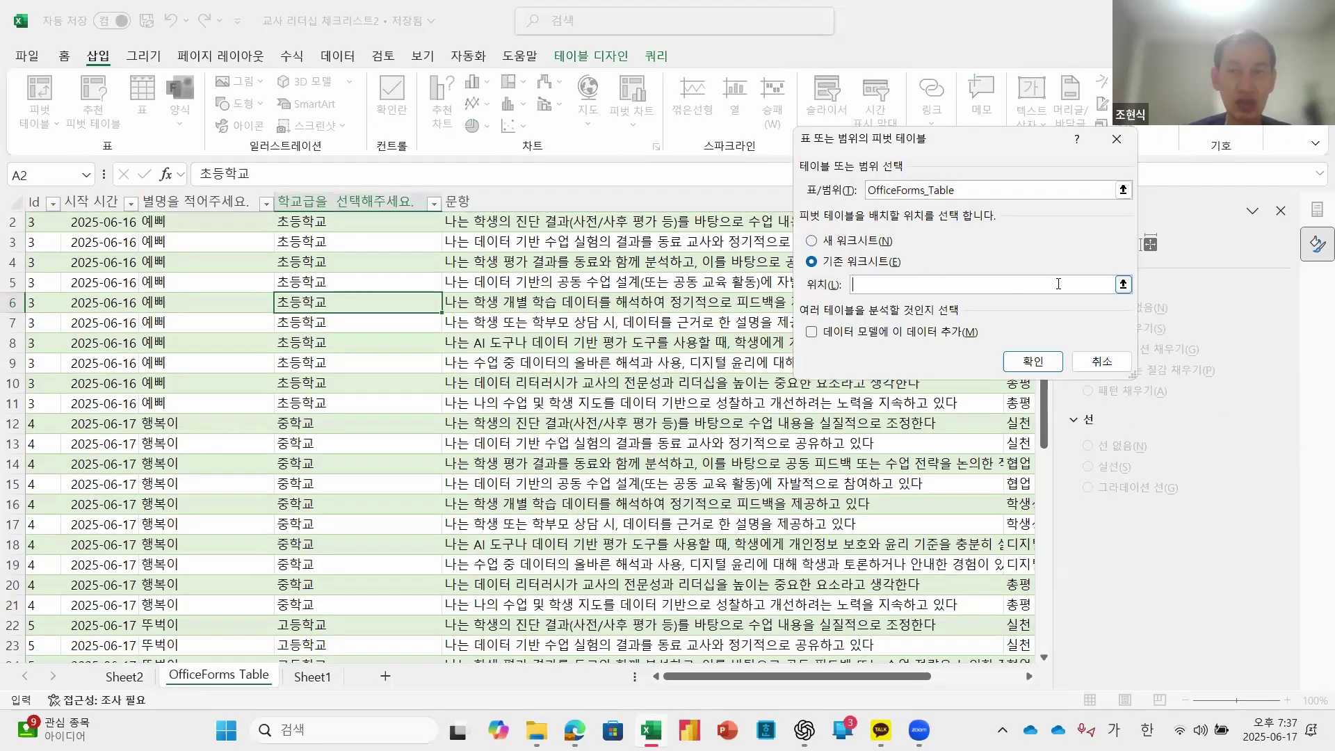
click(1123, 285)
click(140, 677)
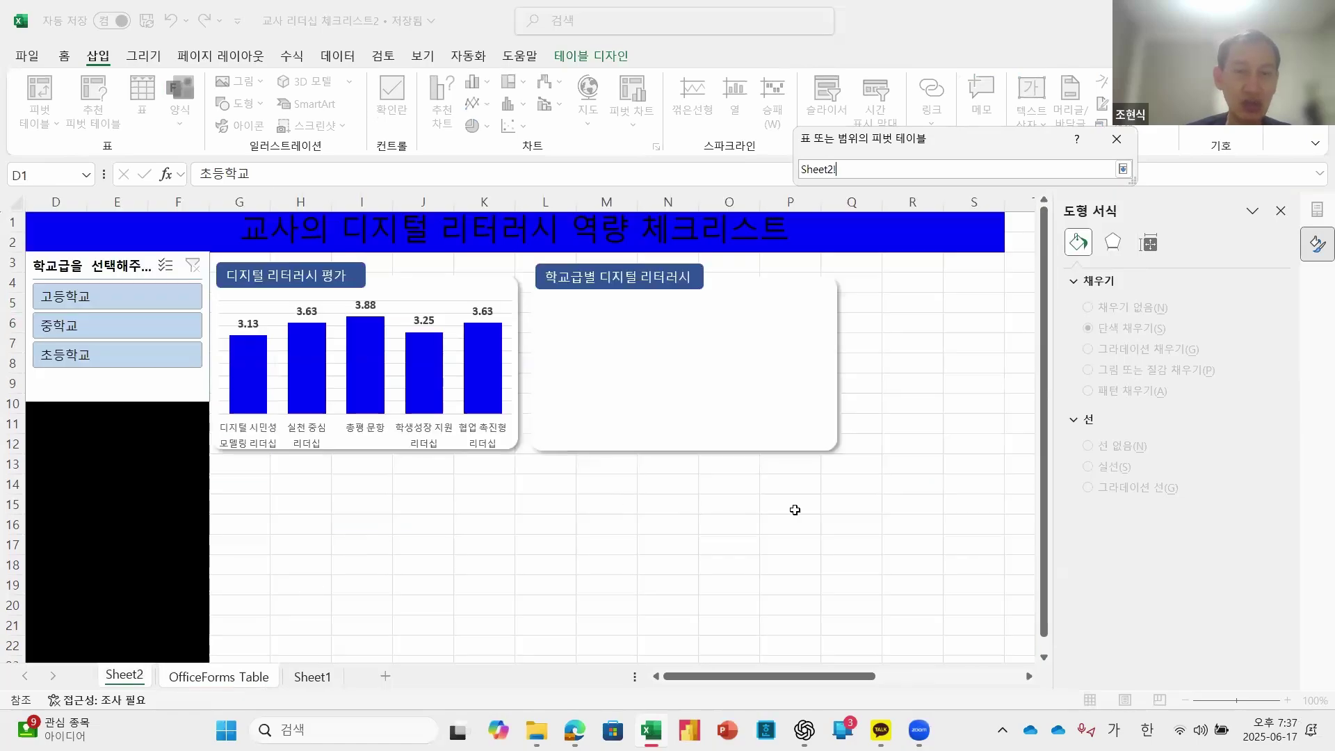
drag(839, 676, 989, 676)
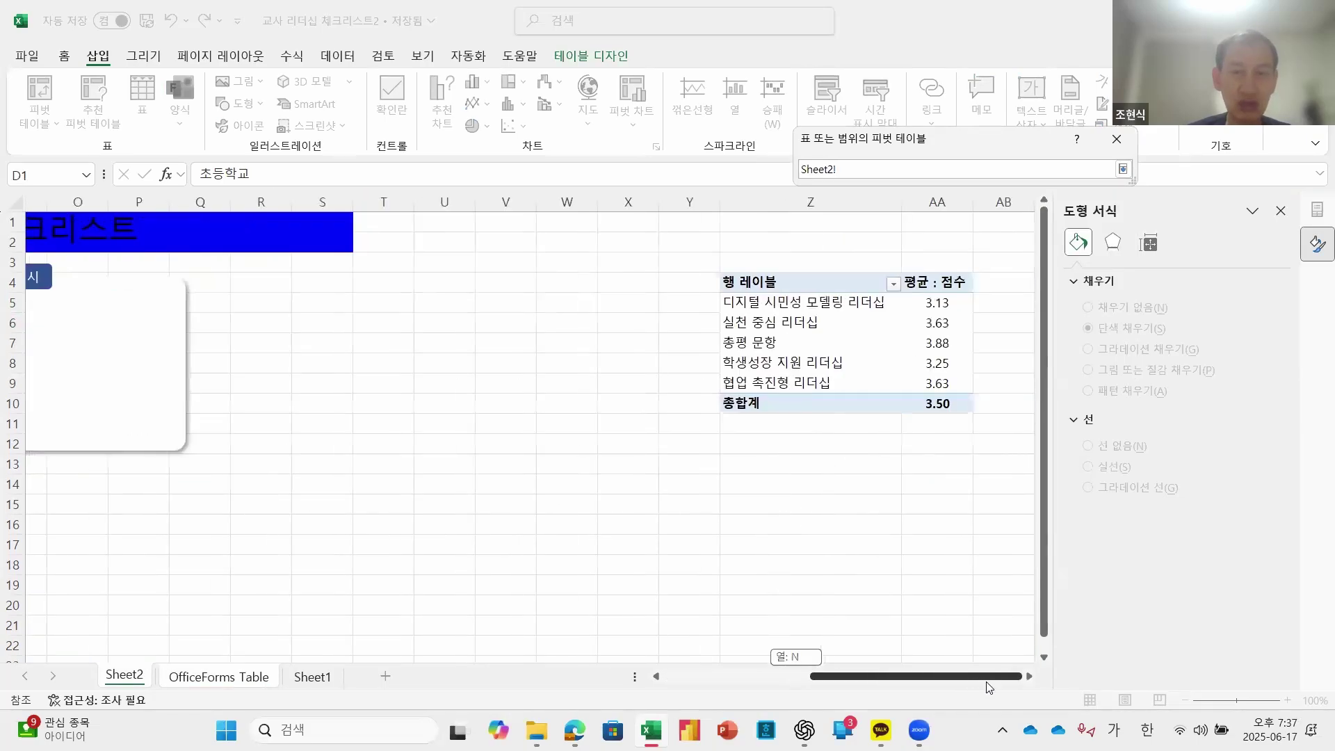
click(811, 572)
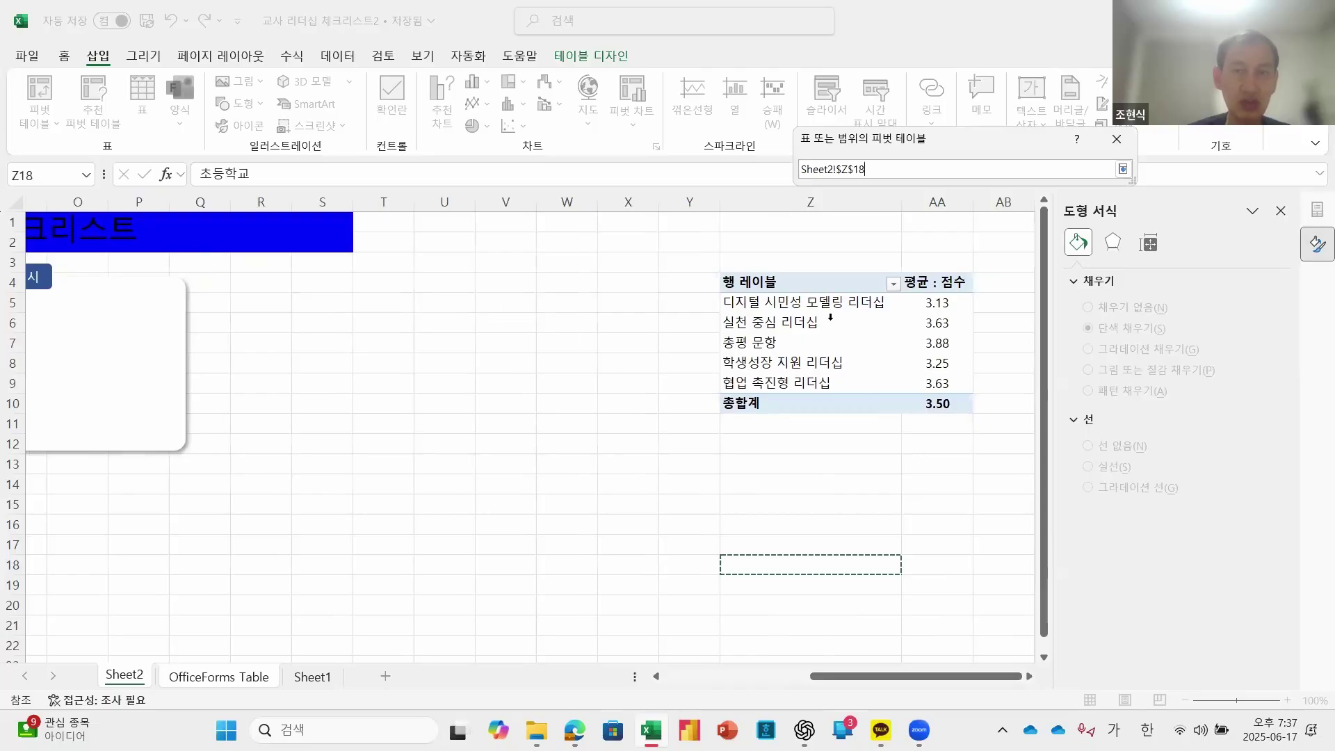
click(1123, 169)
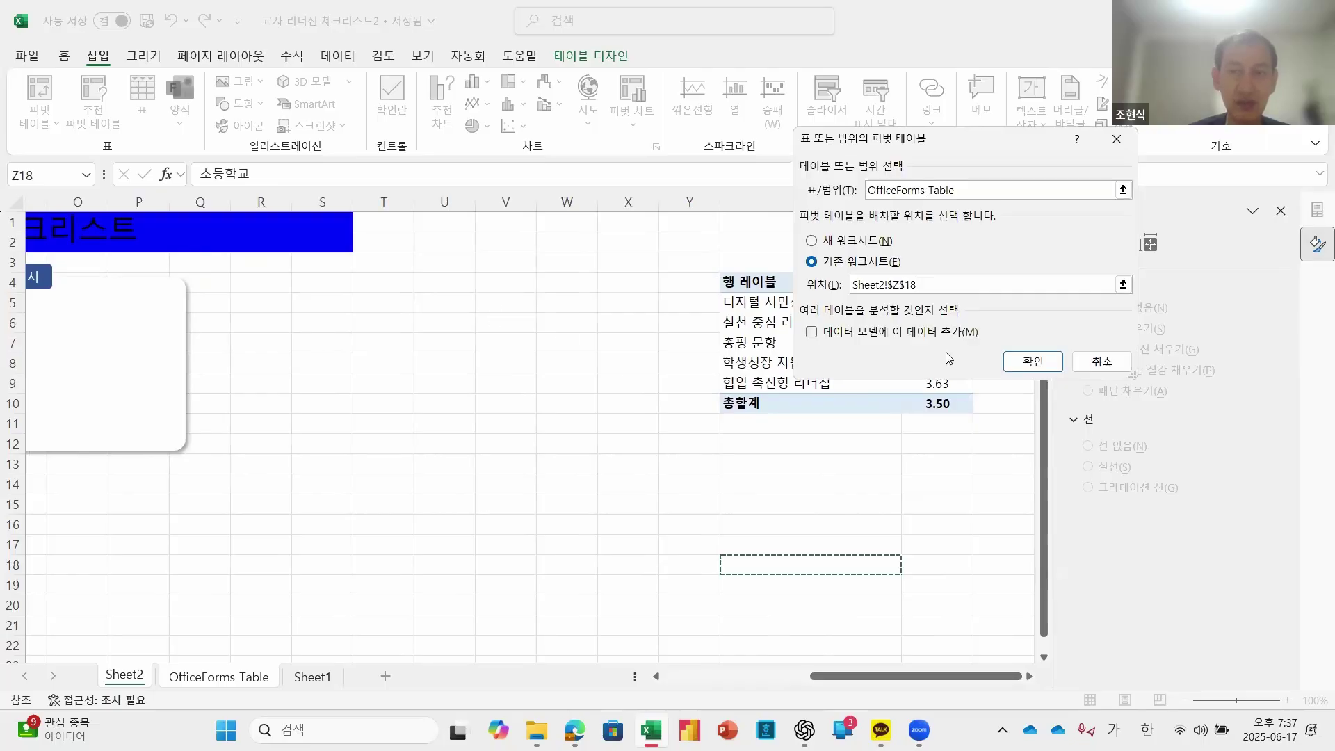
key(Return)
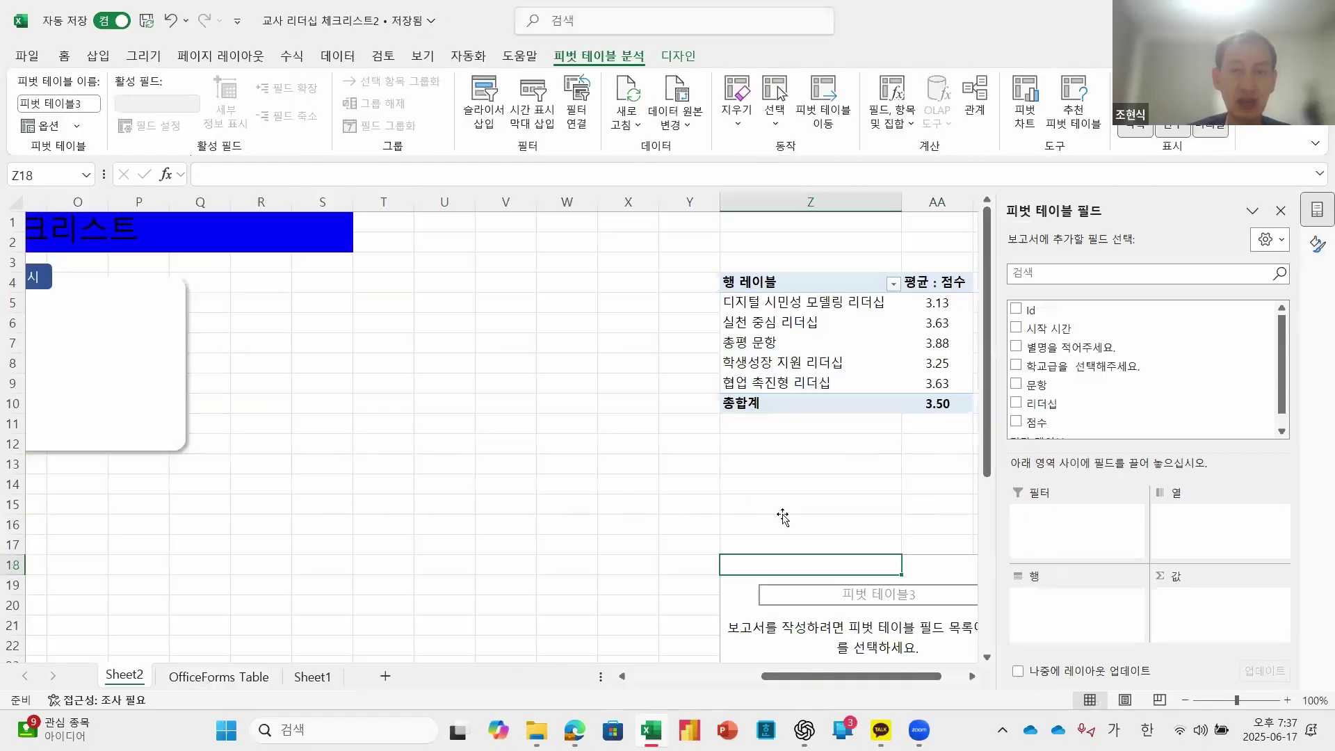
Step: Add the 학교급을 선택해주세요. field to the new pivot table's rows and 점수 to its values
scroll(784, 514, down, 3)
scroll(784, 514, up, 2)
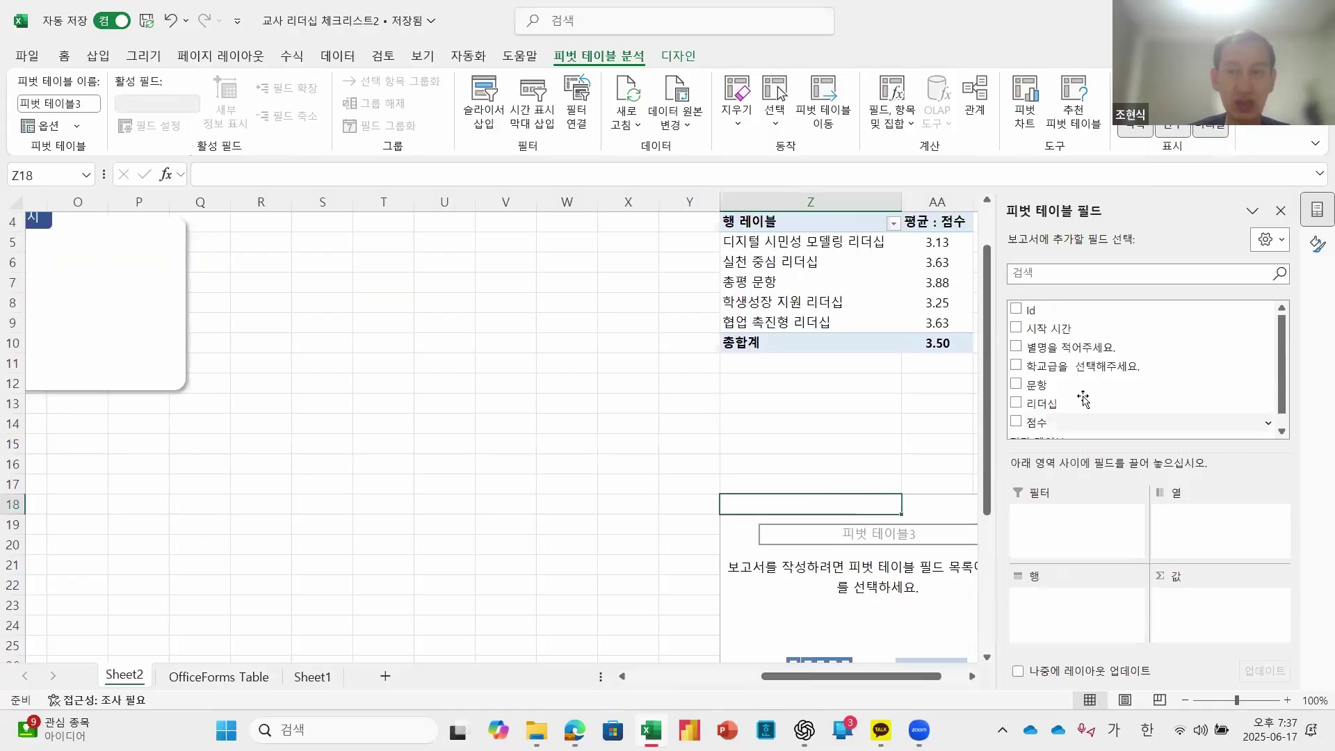
drag(1088, 366, 1066, 591)
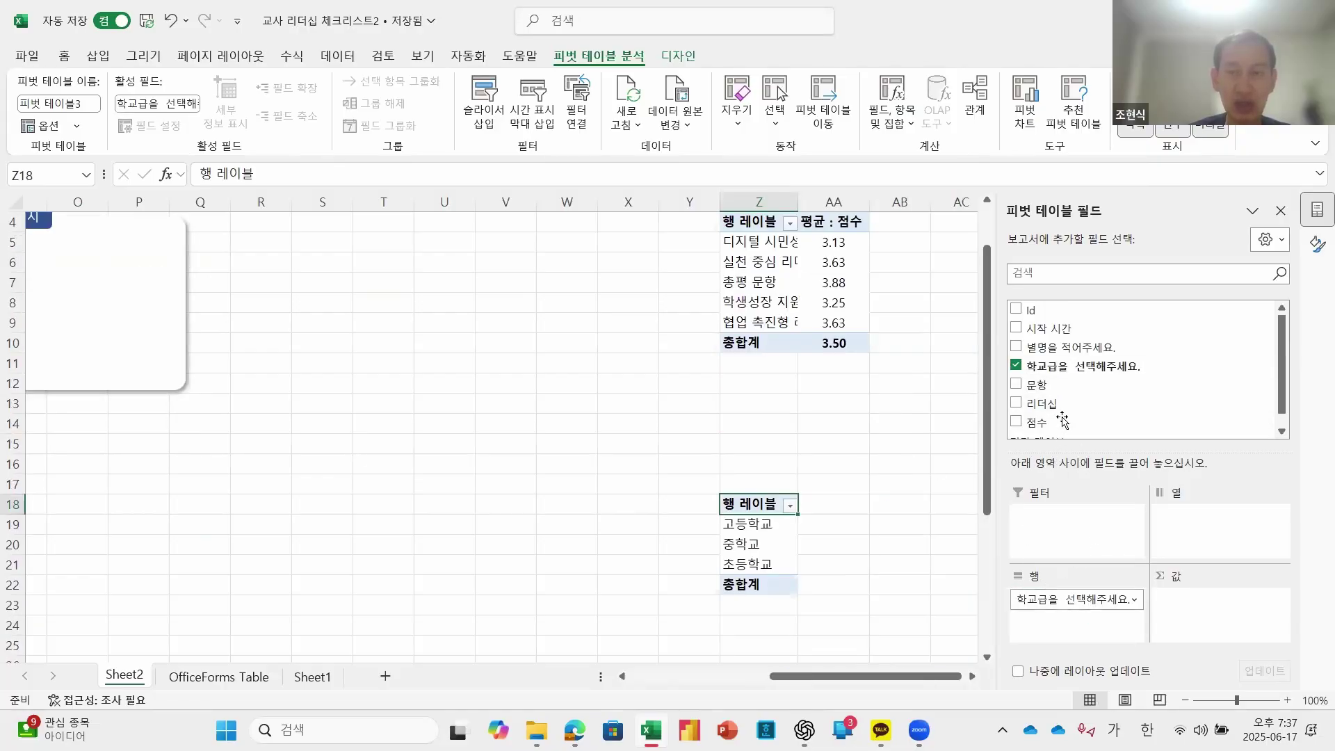
scroll(1062, 407, down, 1)
drag(1056, 409, 1206, 611)
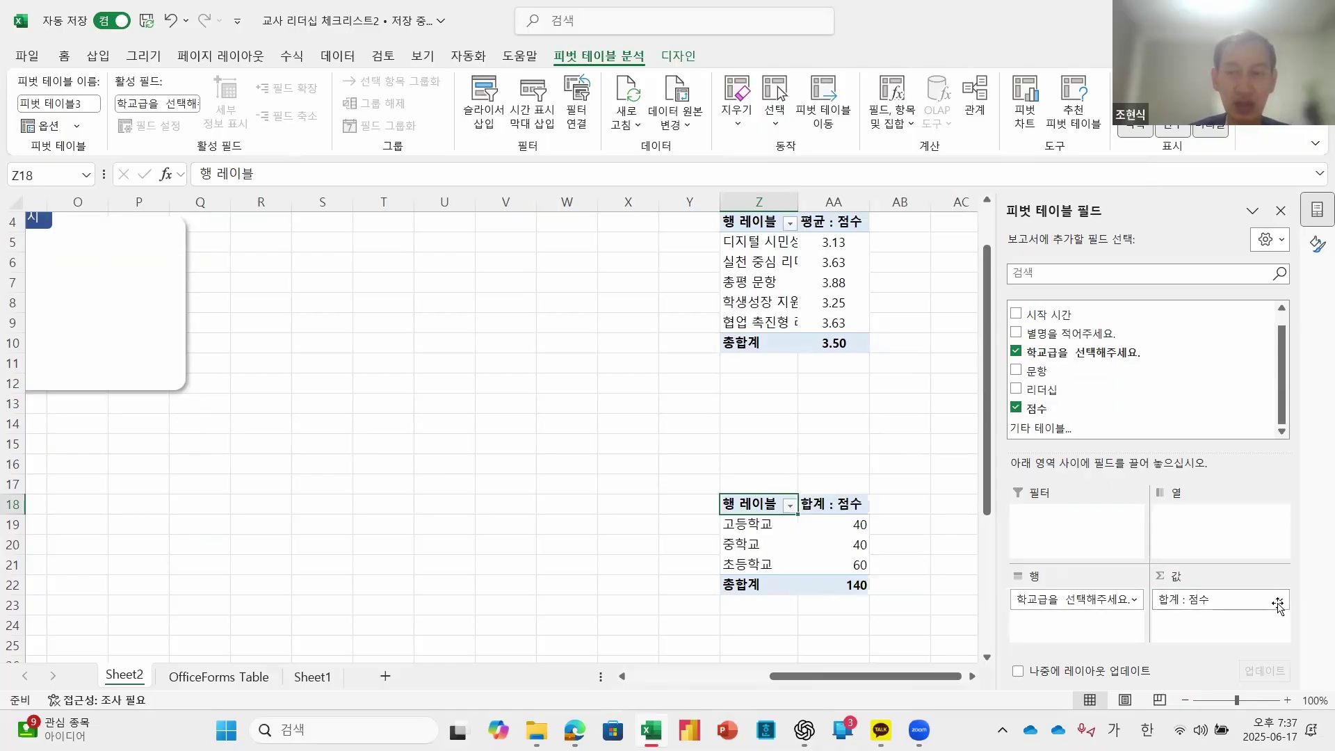
Step: Summarize the 점수 values in the new pivot table by average (평균)
click(1278, 599)
click(1224, 578)
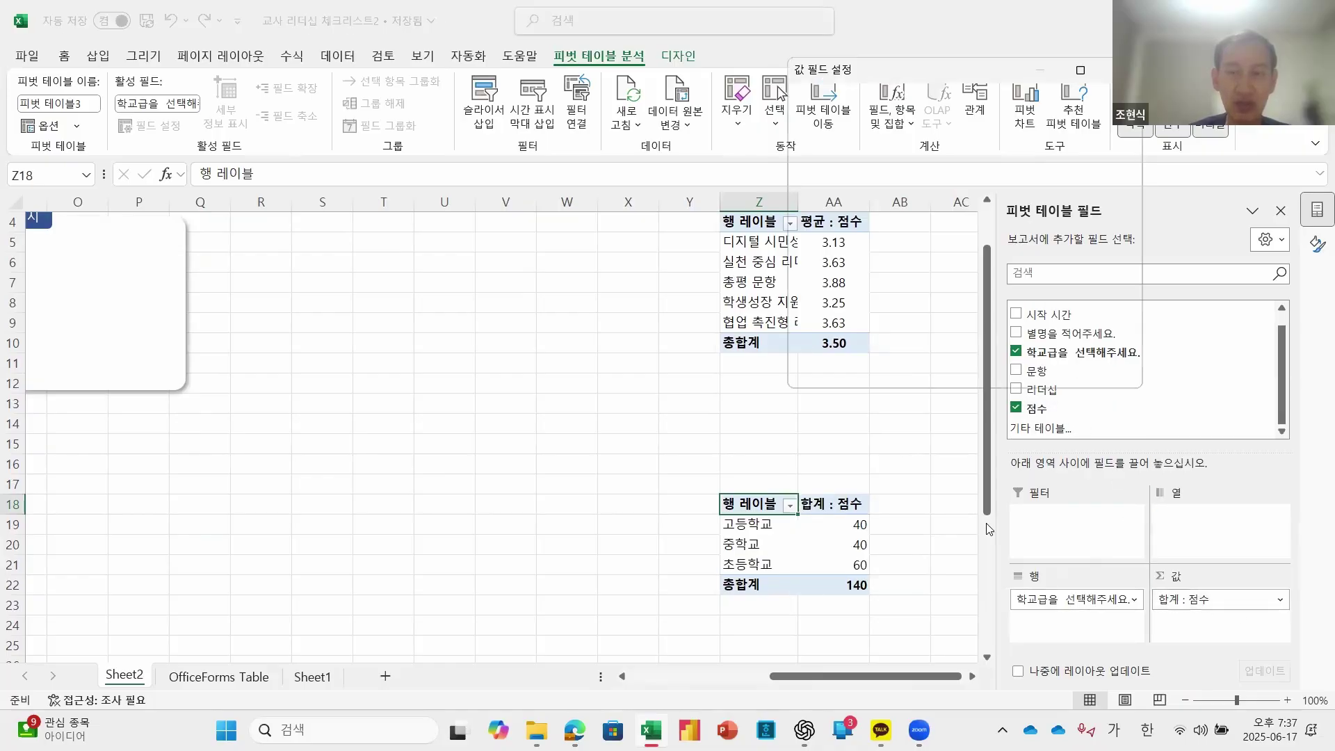
click(819, 271)
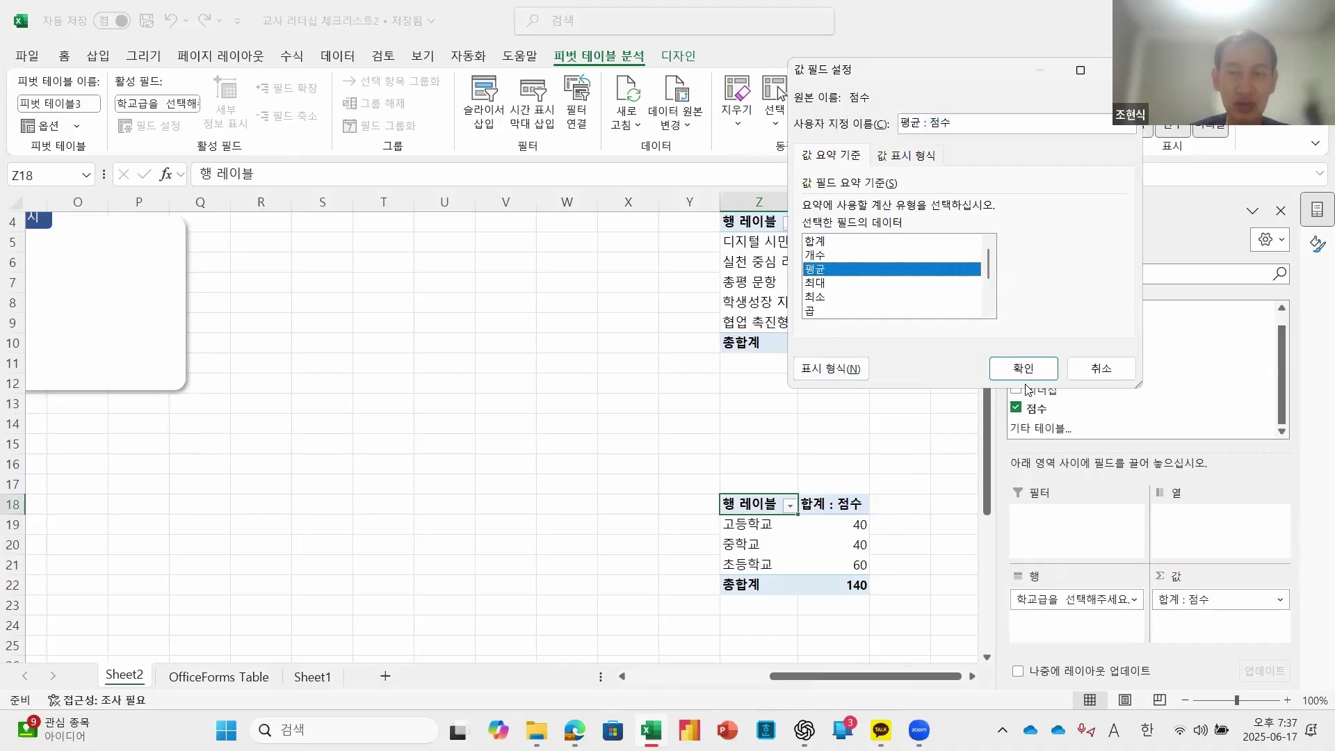
click(1024, 369)
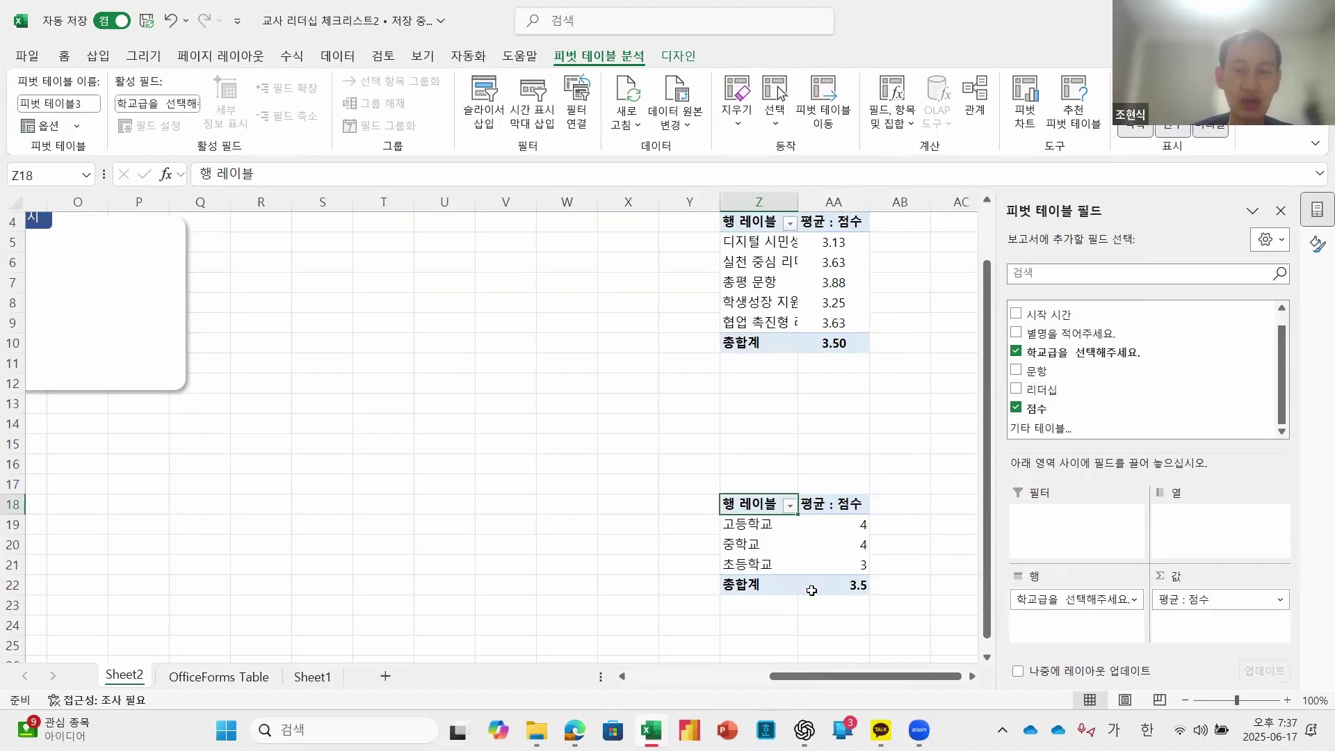
Step: Insert a horizontal bar (가로 막대형) pivot chart from the school-level pivot table and move it beside the empty card
drag(849, 676, 913, 707)
click(799, 562)
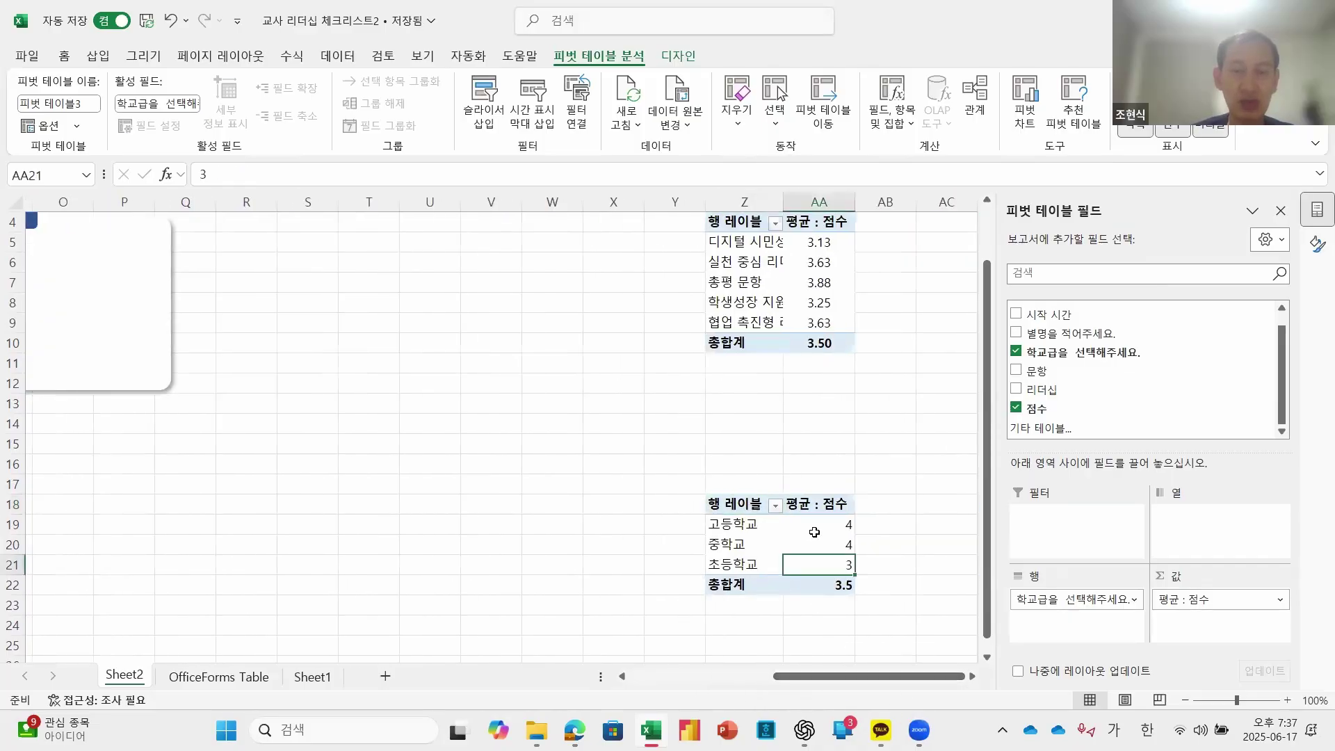
click(1017, 111)
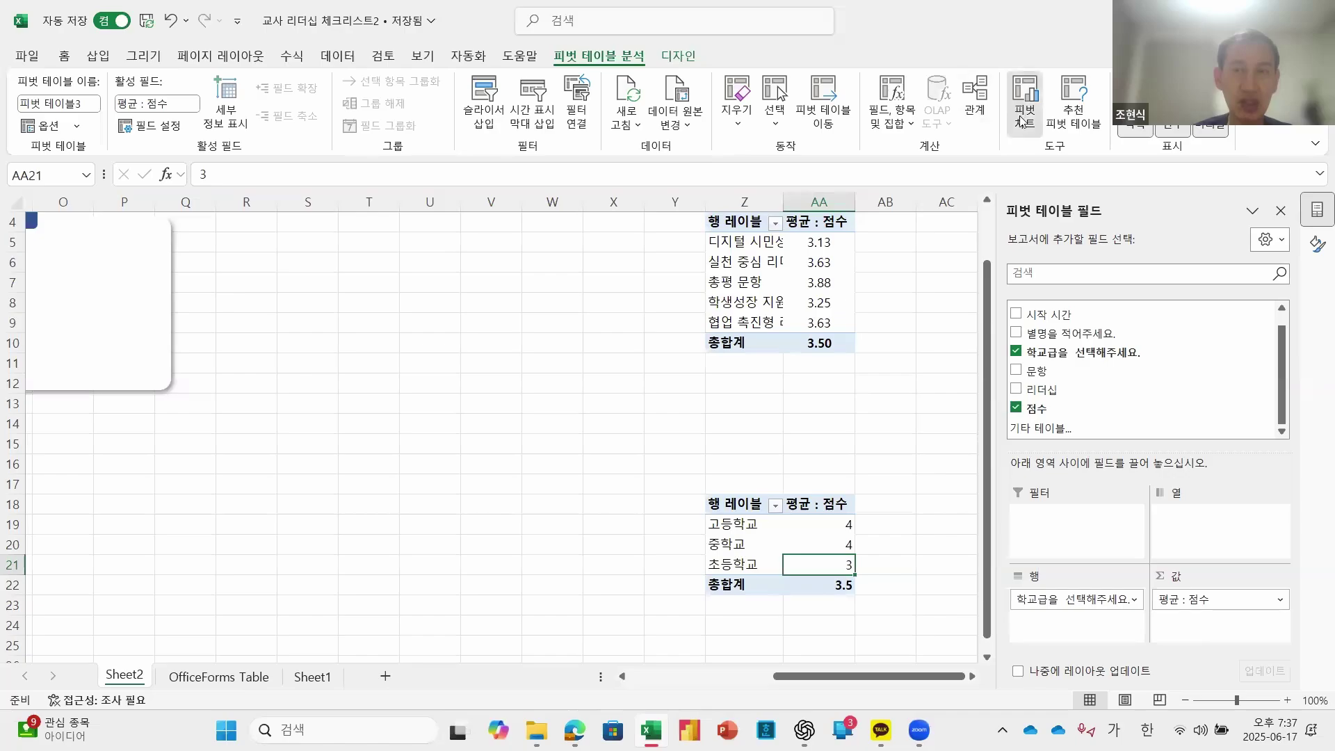
mouse_move(537, 401)
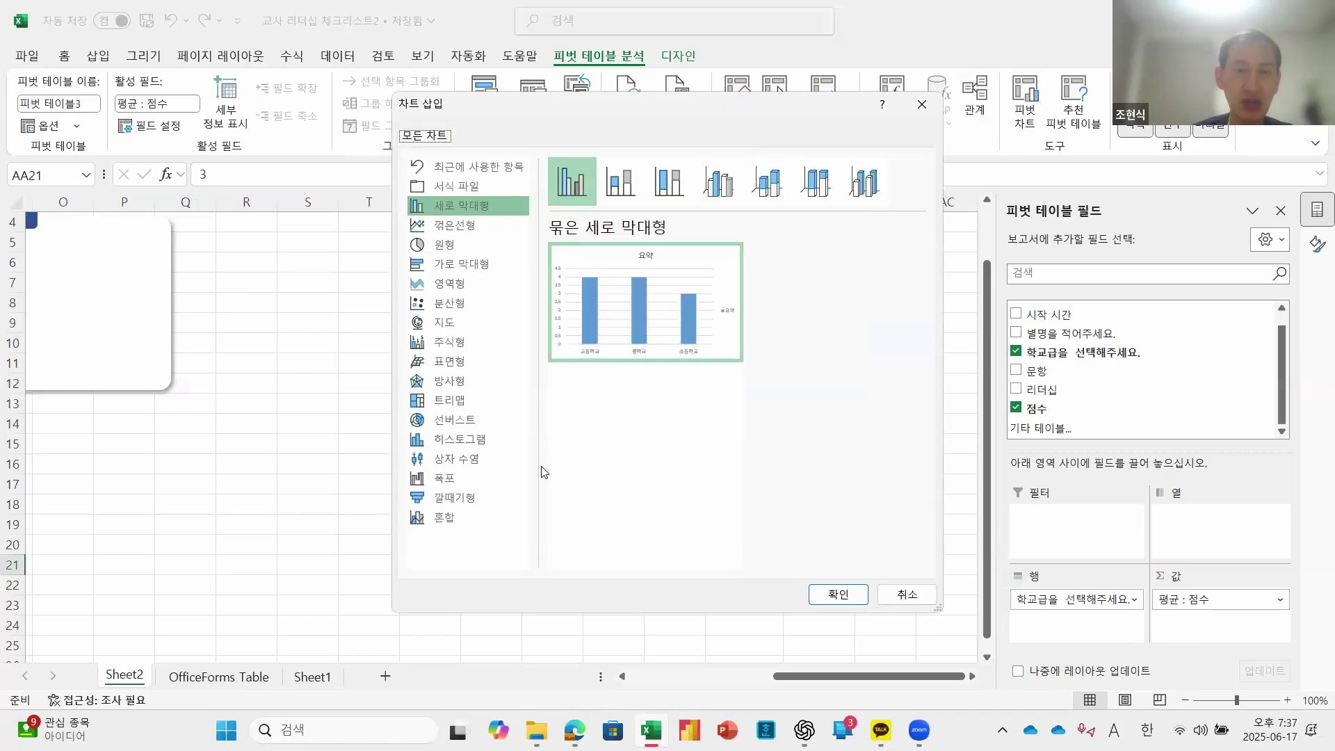
click(489, 266)
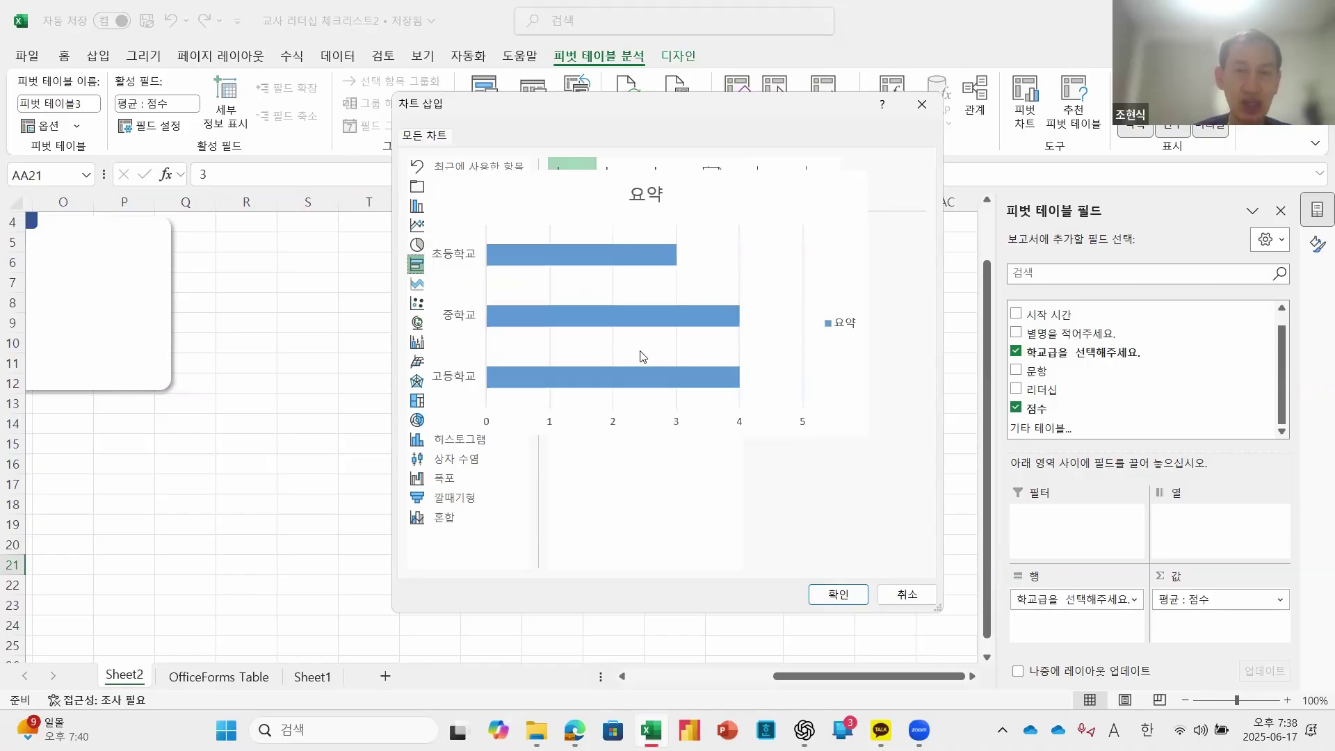
click(837, 596)
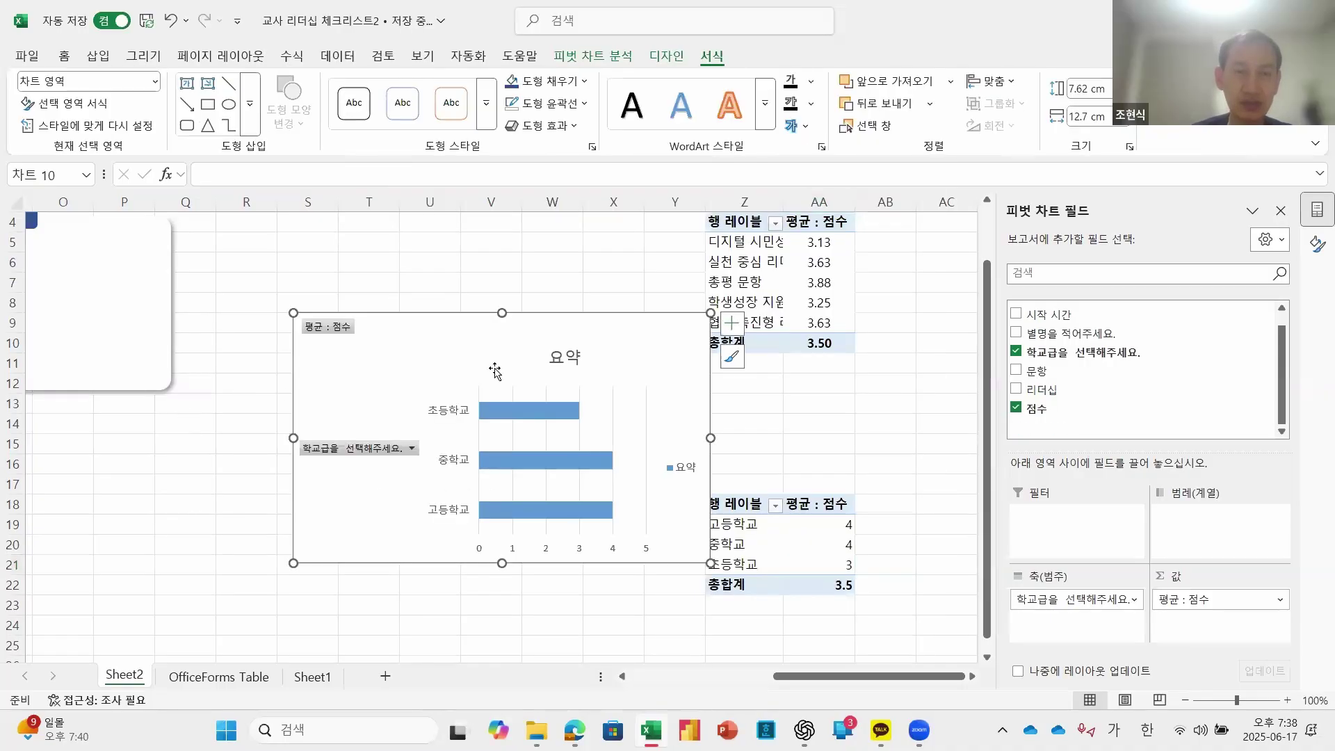
drag(527, 312, 365, 255)
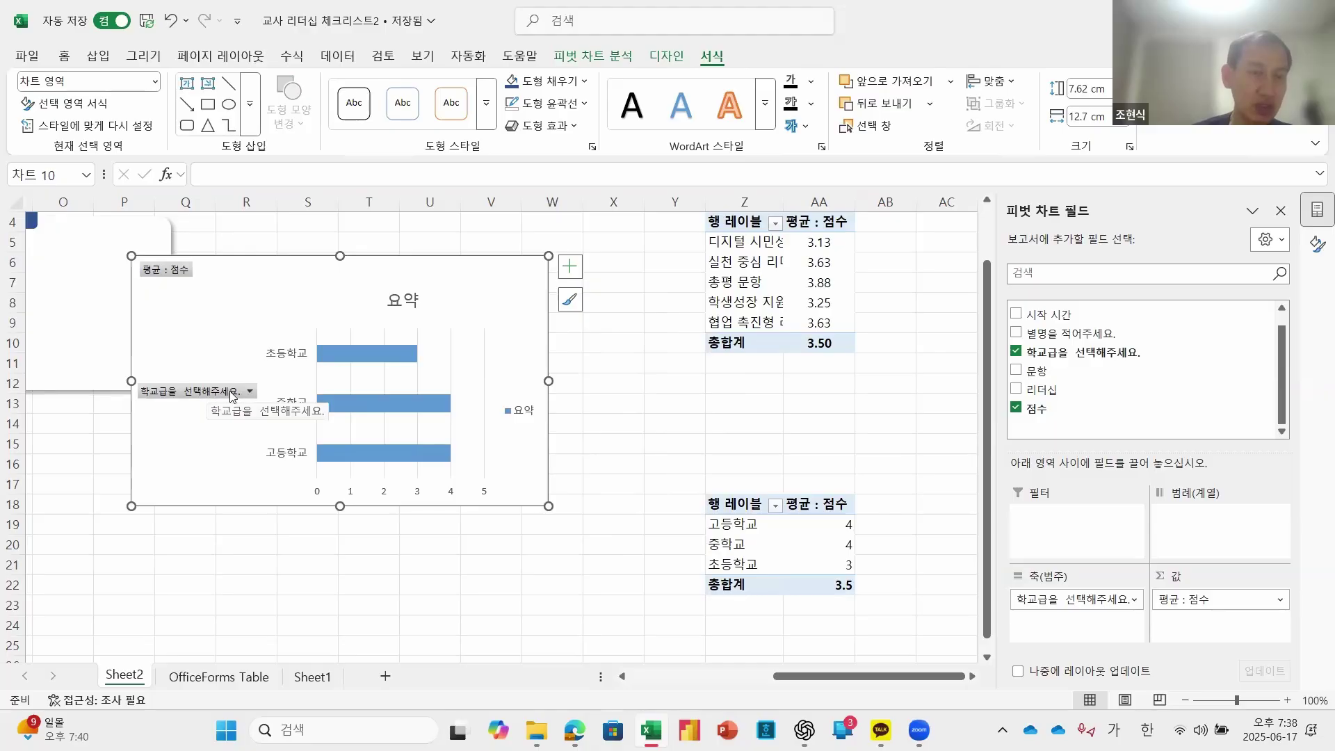
Step: Hide all field buttons on the bar chart and delete its legend and title
right_click(232, 395)
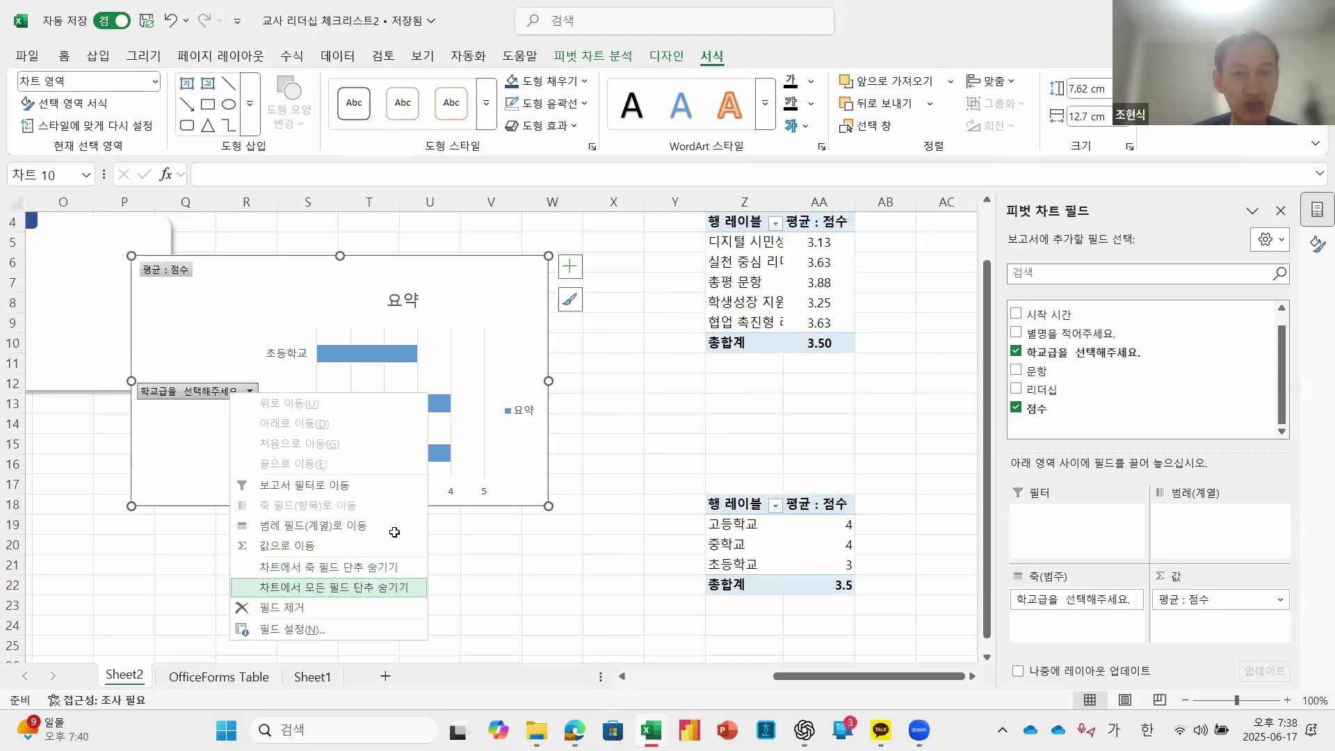
click(302, 588)
click(527, 410)
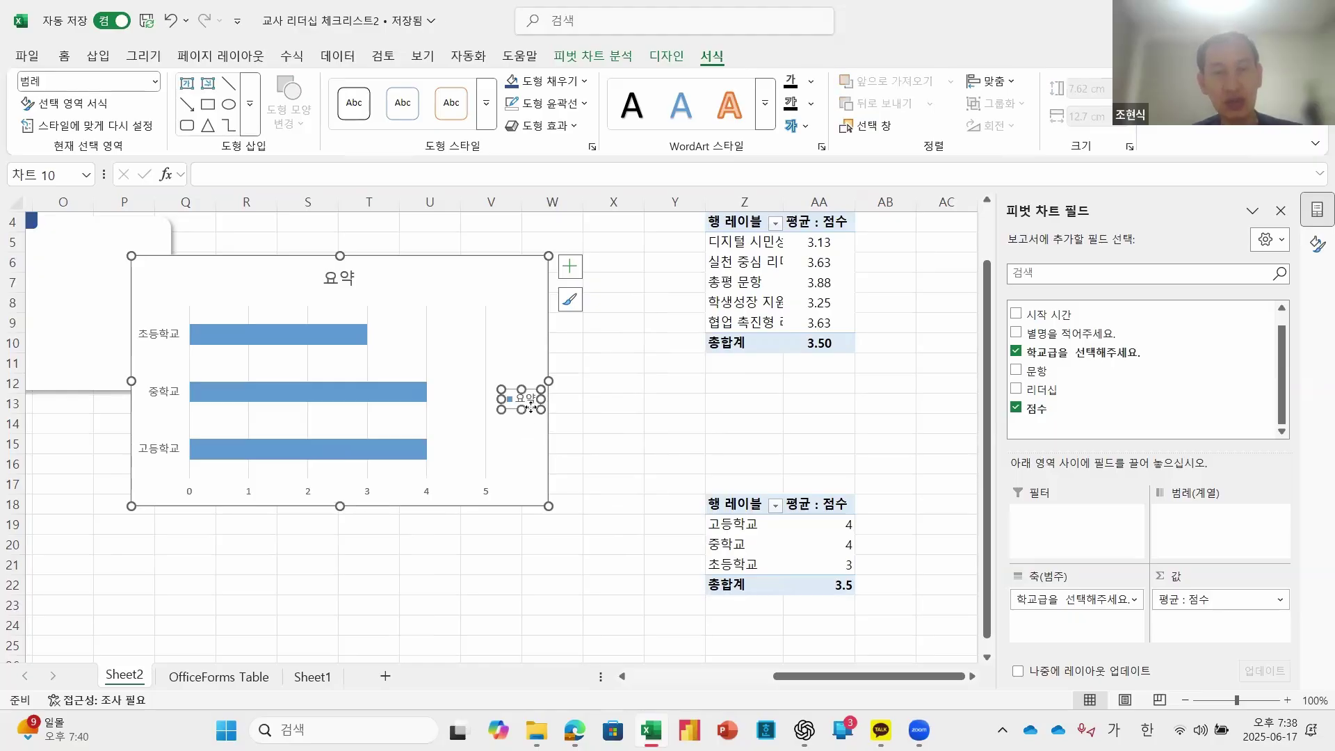
key(Delete)
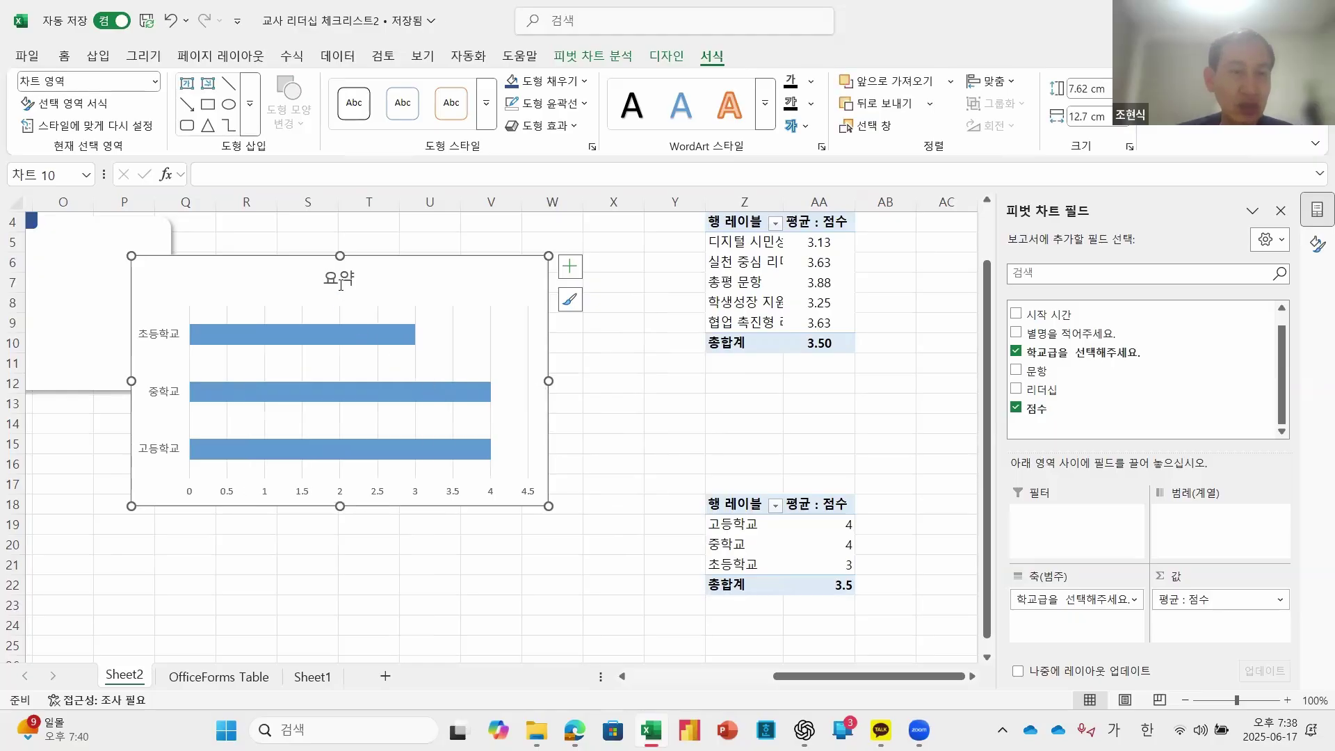
click(340, 282)
key(Delete)
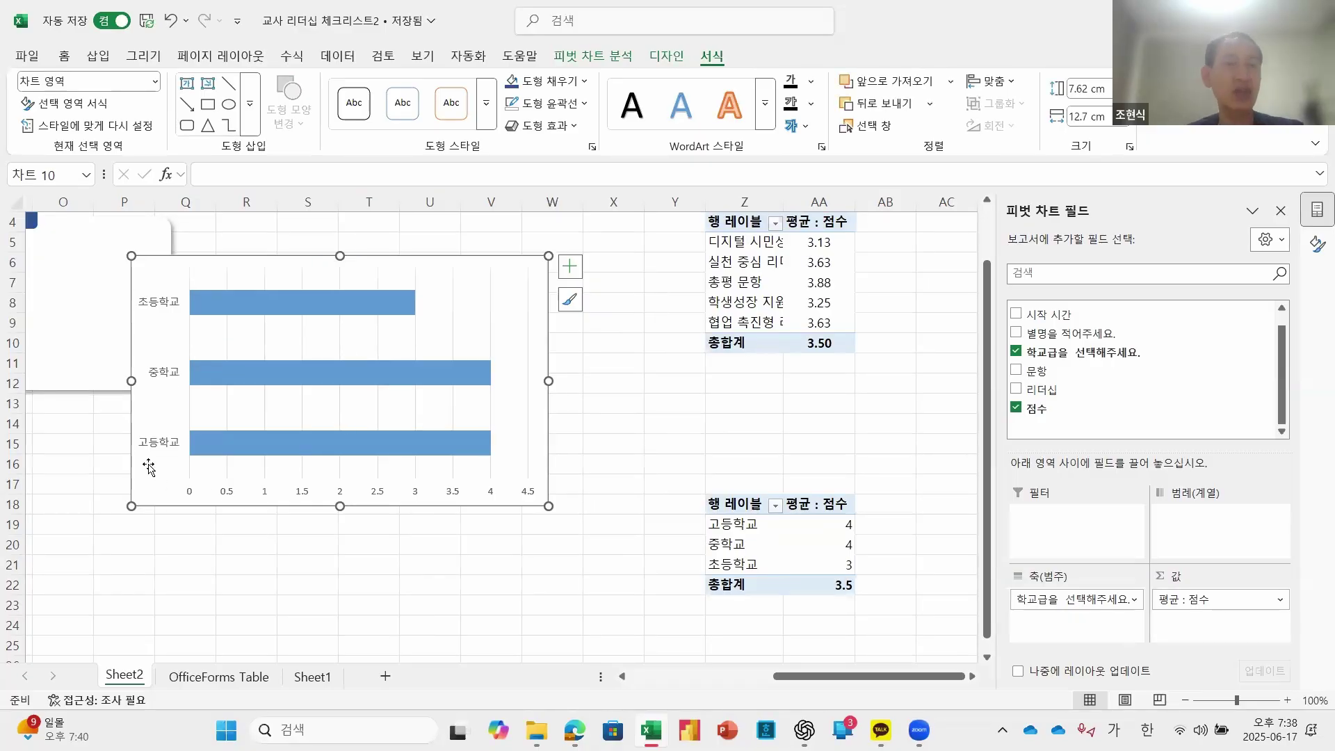
Step: Fill the bar chart's data series with the recently used bright blue
right_click(263, 445)
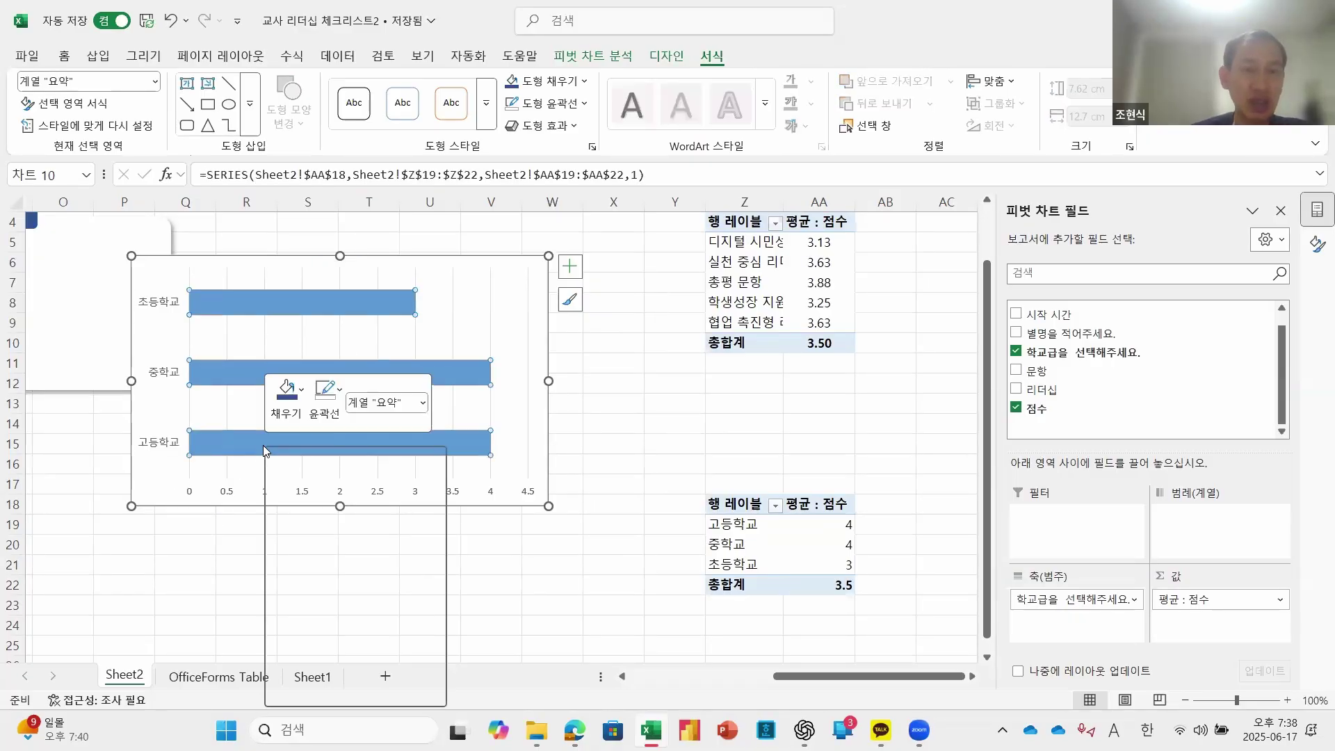
click(287, 398)
scroll(402, 243, down, 1)
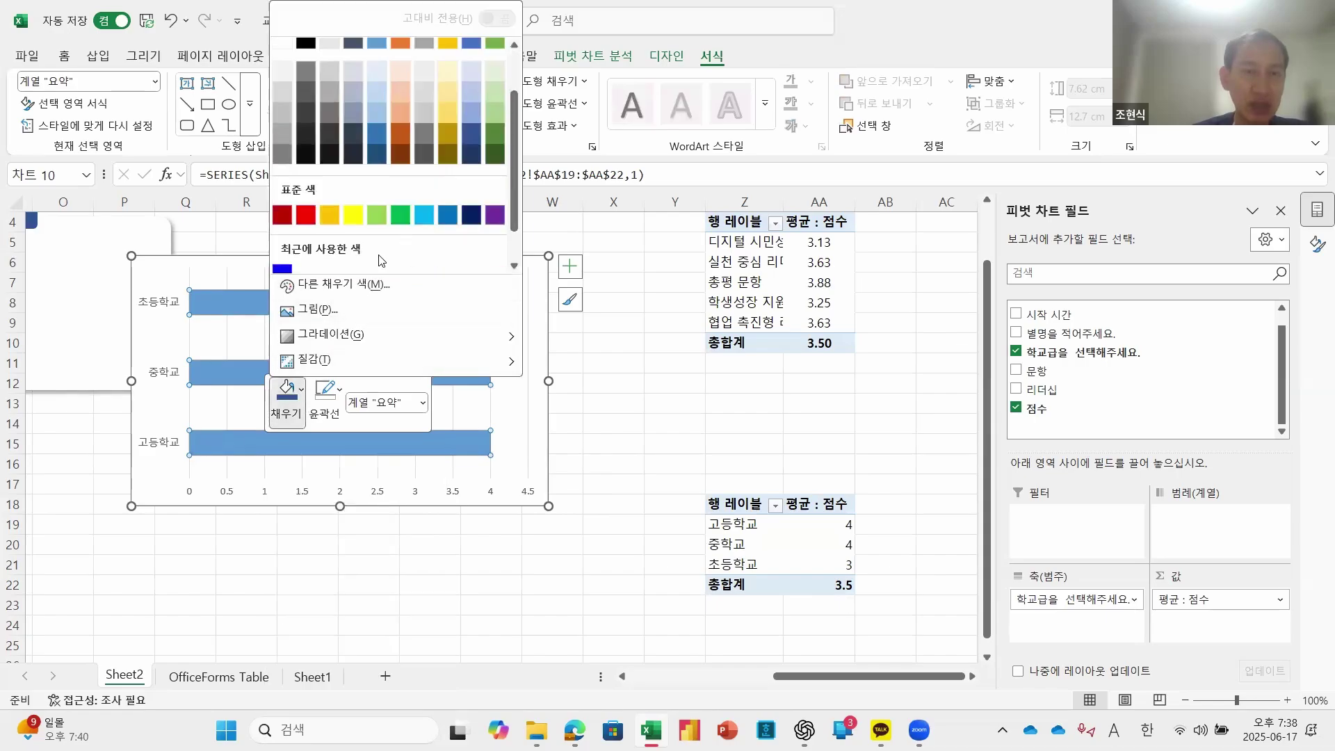
click(289, 270)
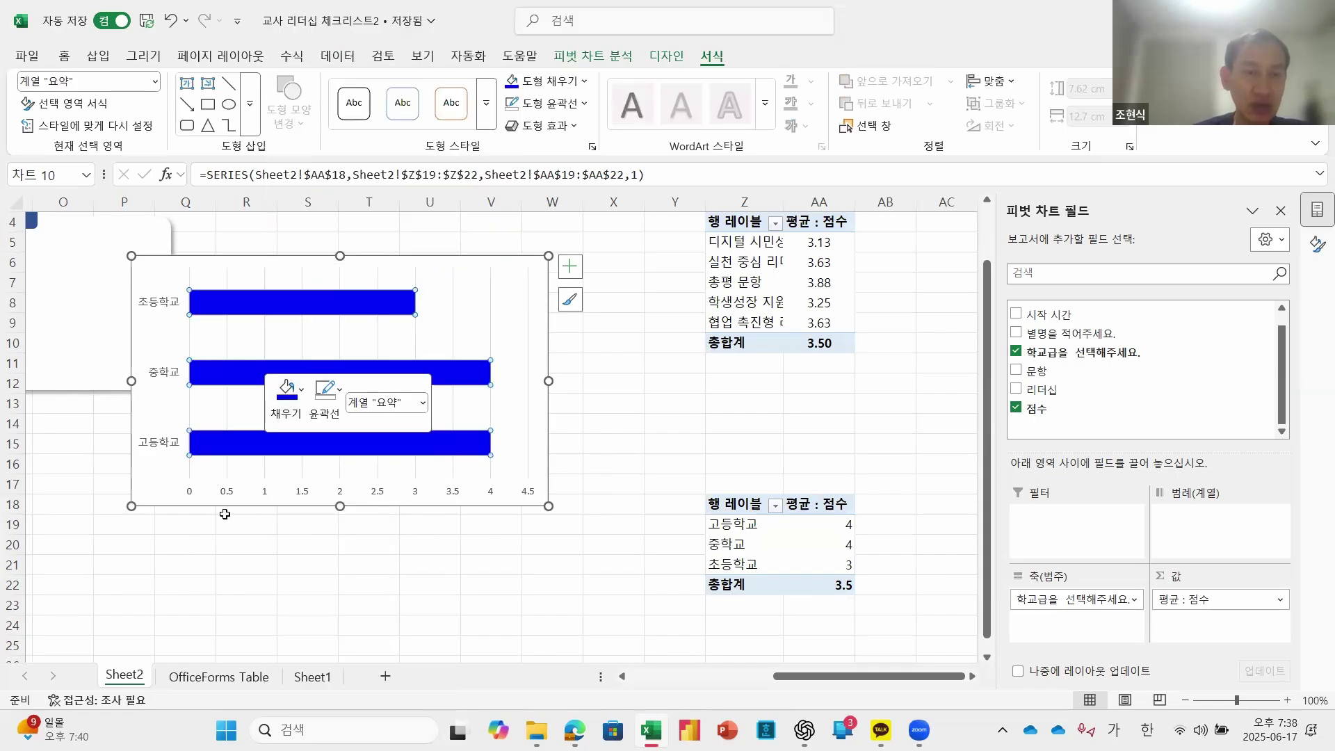
Step: Delete the horizontal value axis from the school-level bar chart
click(277, 494)
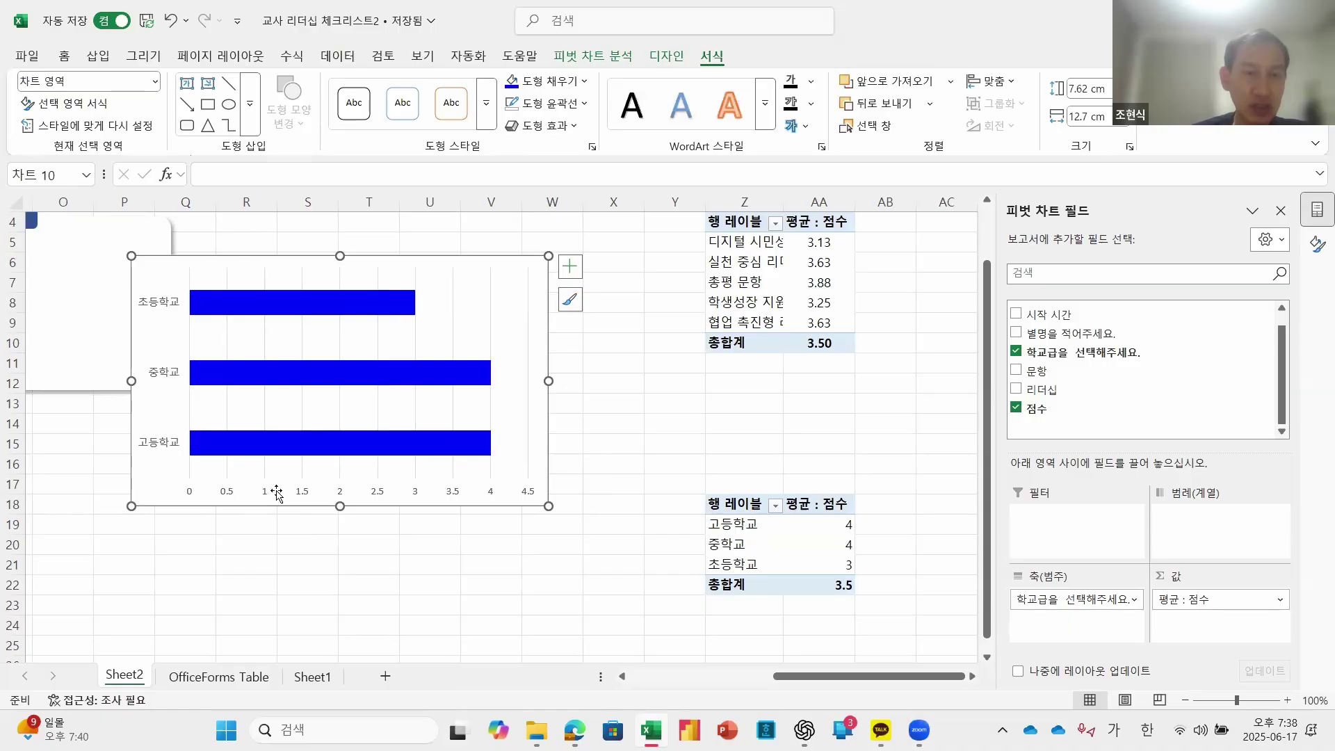
click(523, 496)
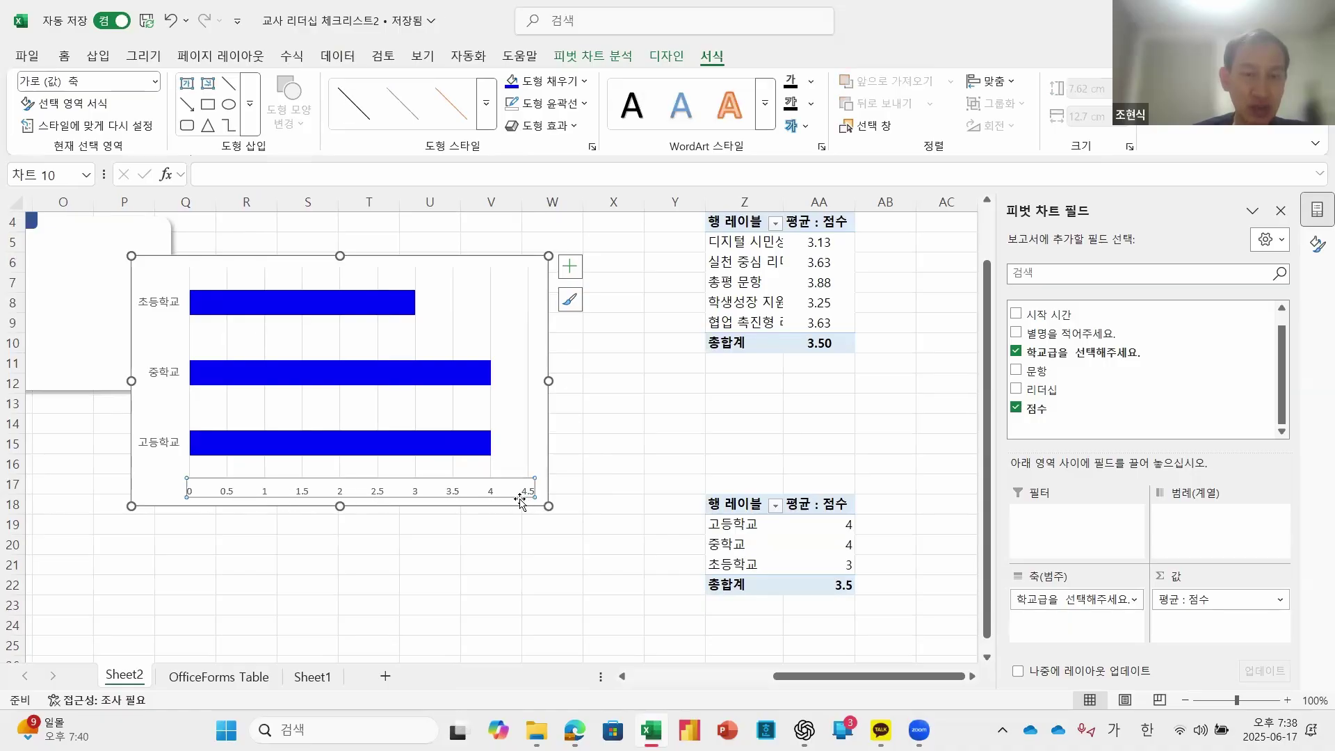
key(Delete)
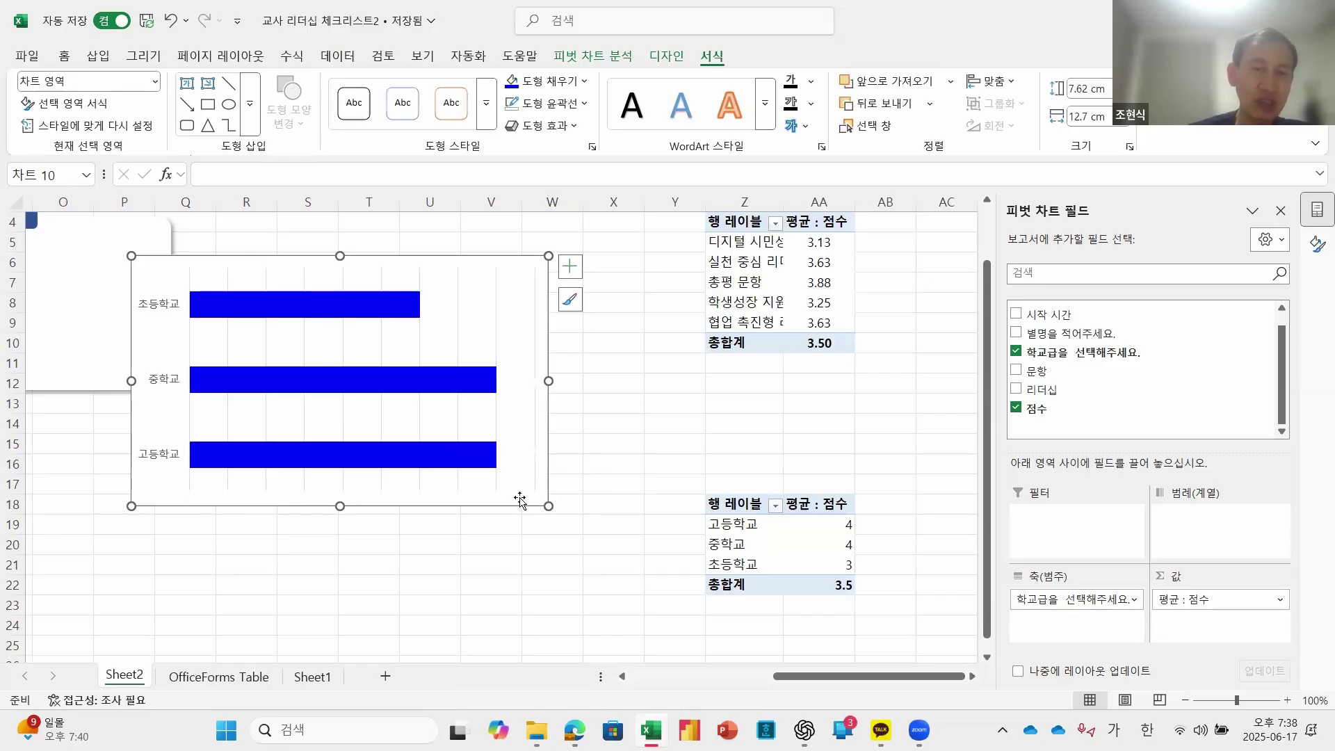
Step: Format the bar chart's chart area with no fill (채우기 없음) and no border line (선 없음)
right_click(172, 497)
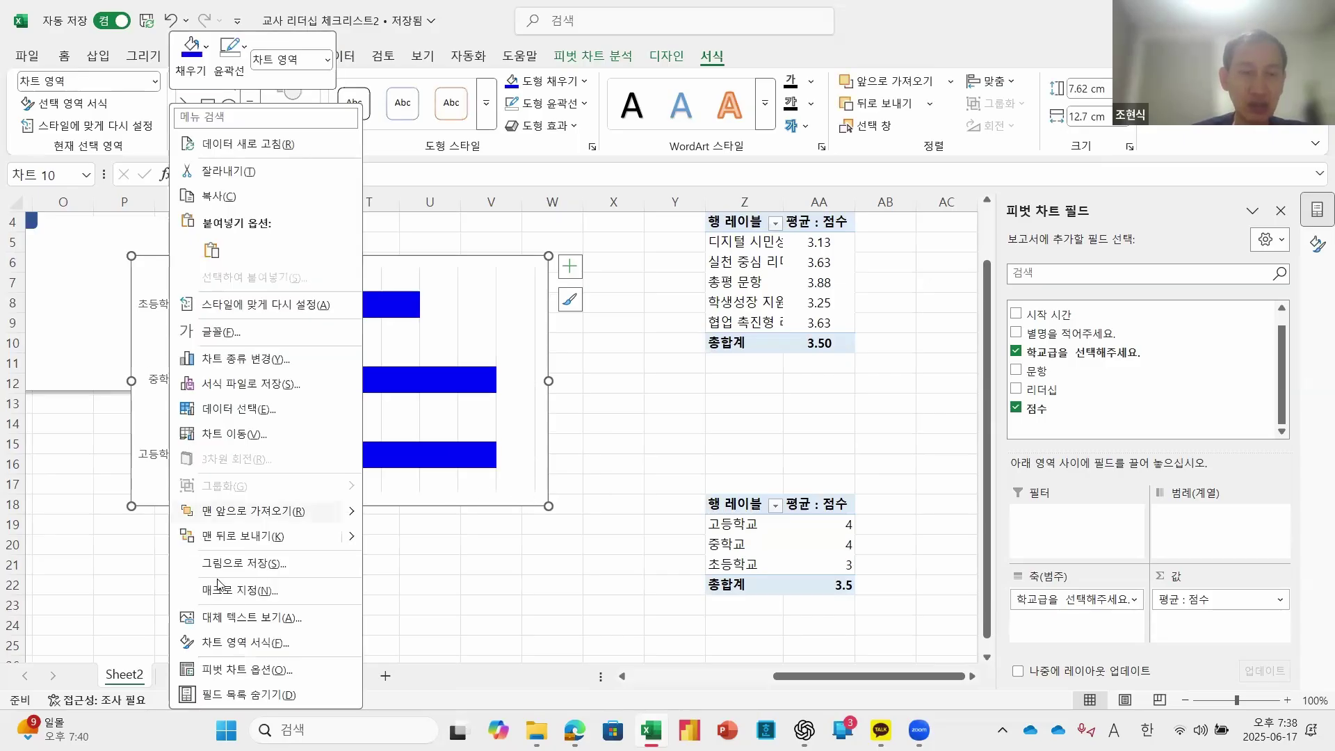
click(302, 647)
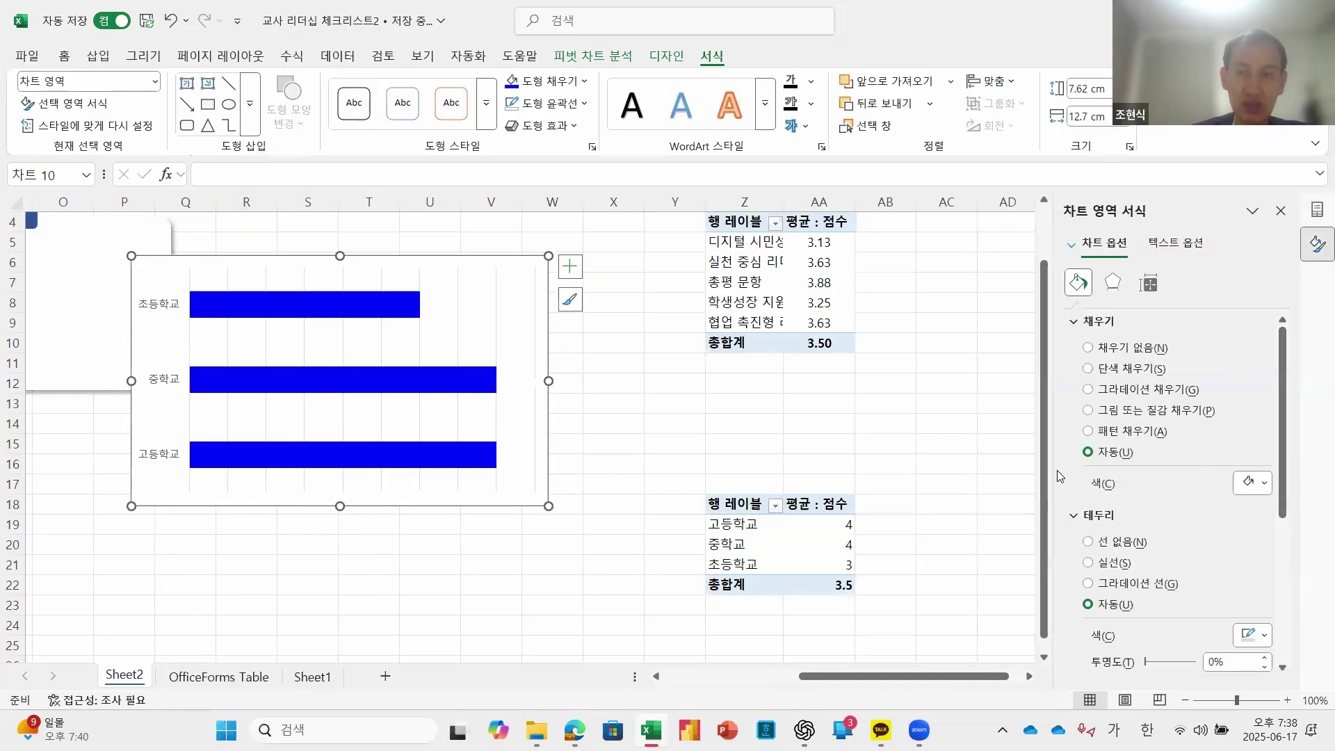
click(1120, 348)
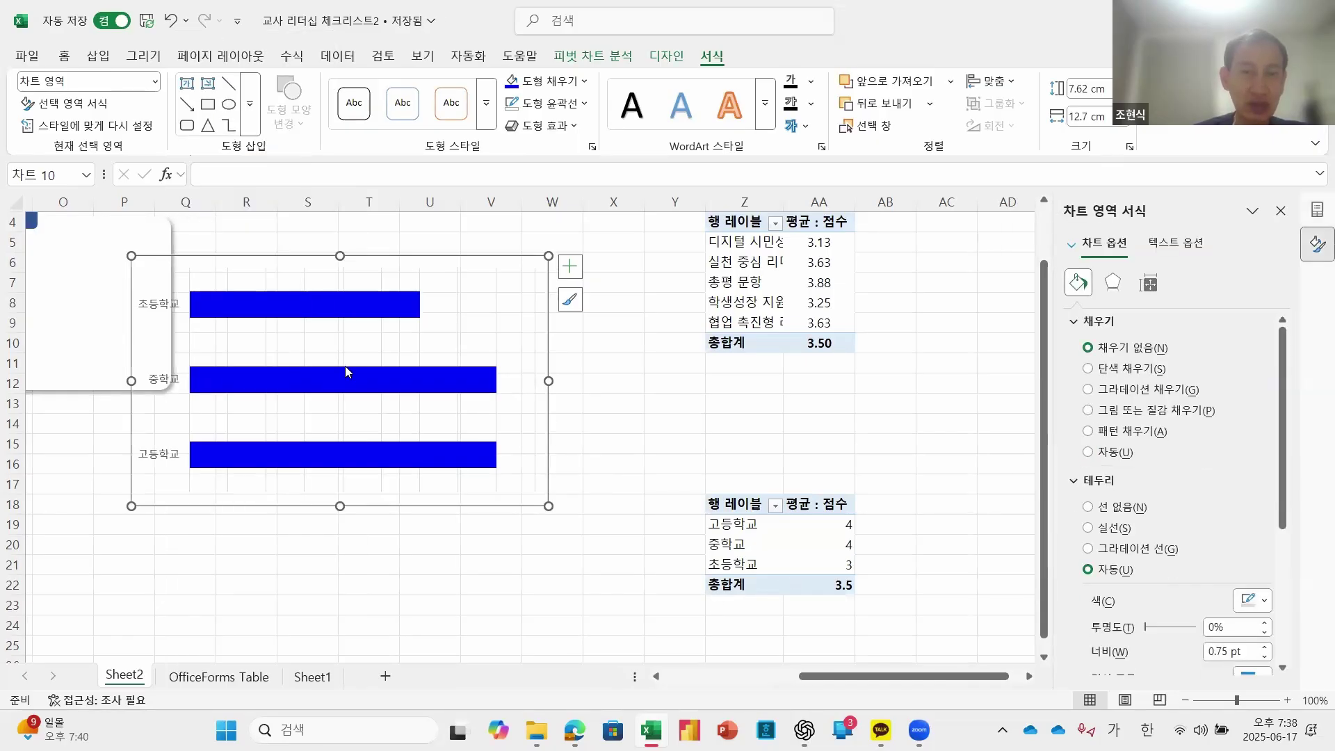
click(1089, 508)
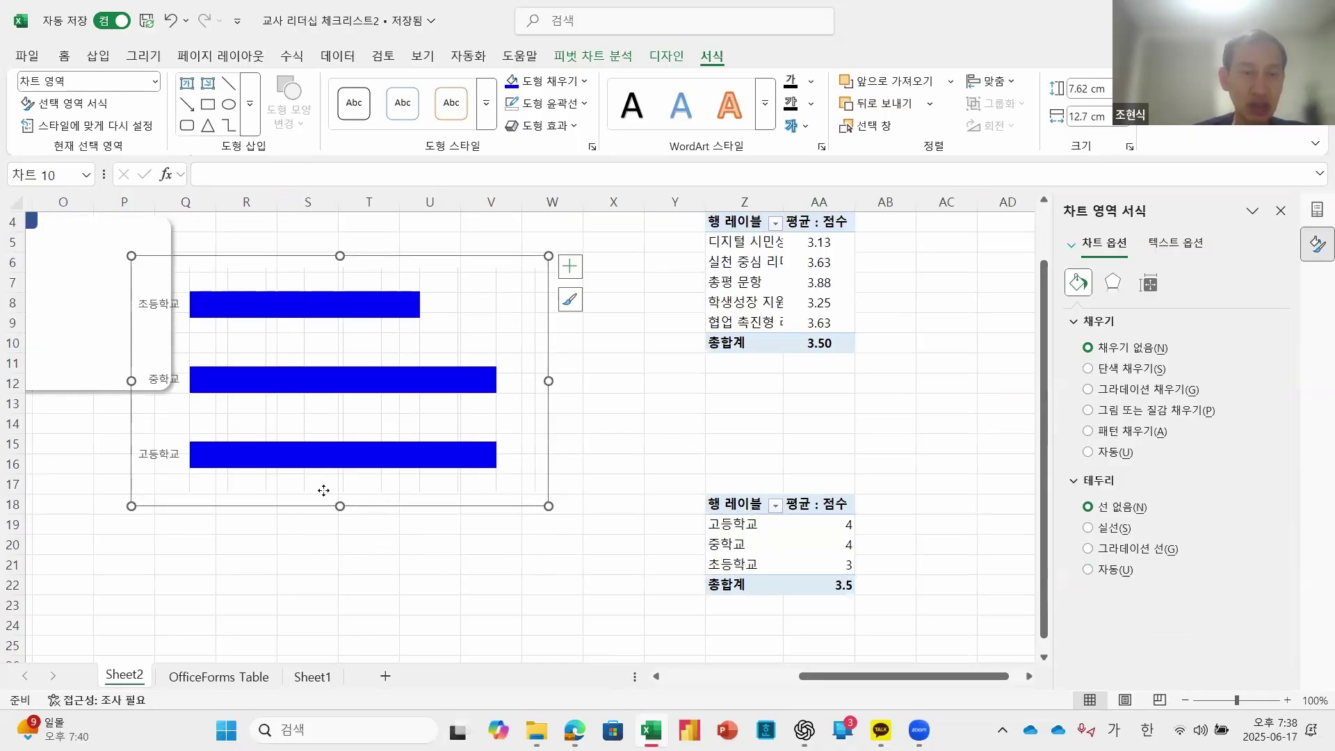
Step: Move the bar chart onto the 학교급별 디지털 리터러시 card and resize it to about 9.24 × 5.46 cm to fit
drag(323, 490, 238, 453)
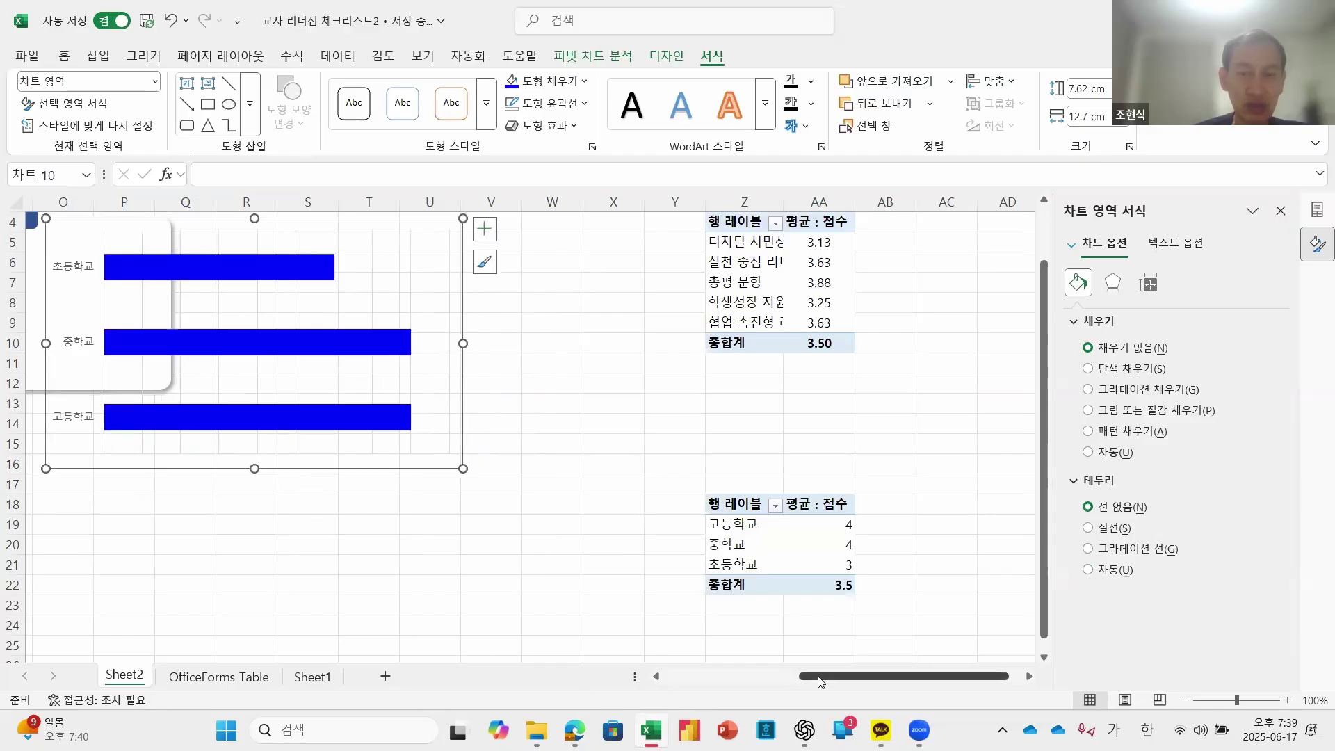
drag(821, 681, 735, 679)
scroll(728, 612, up, 1)
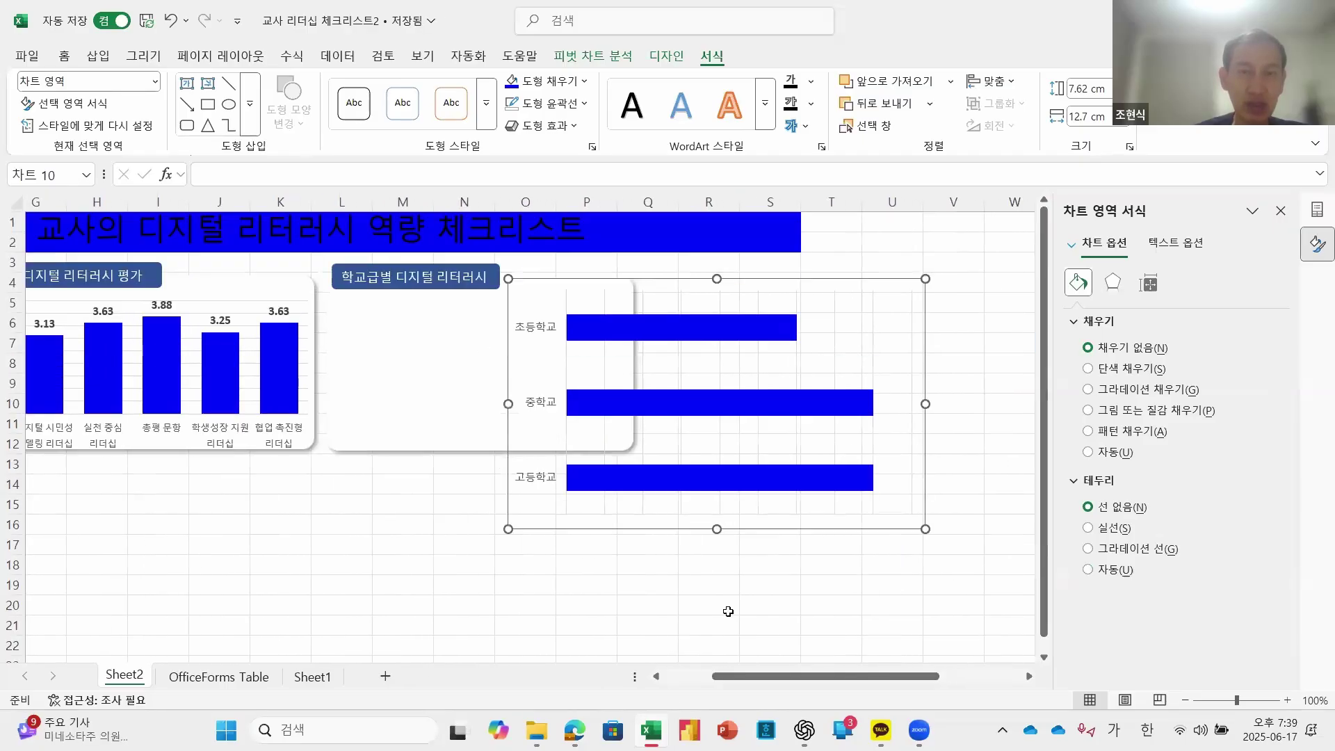
drag(918, 522, 532, 459)
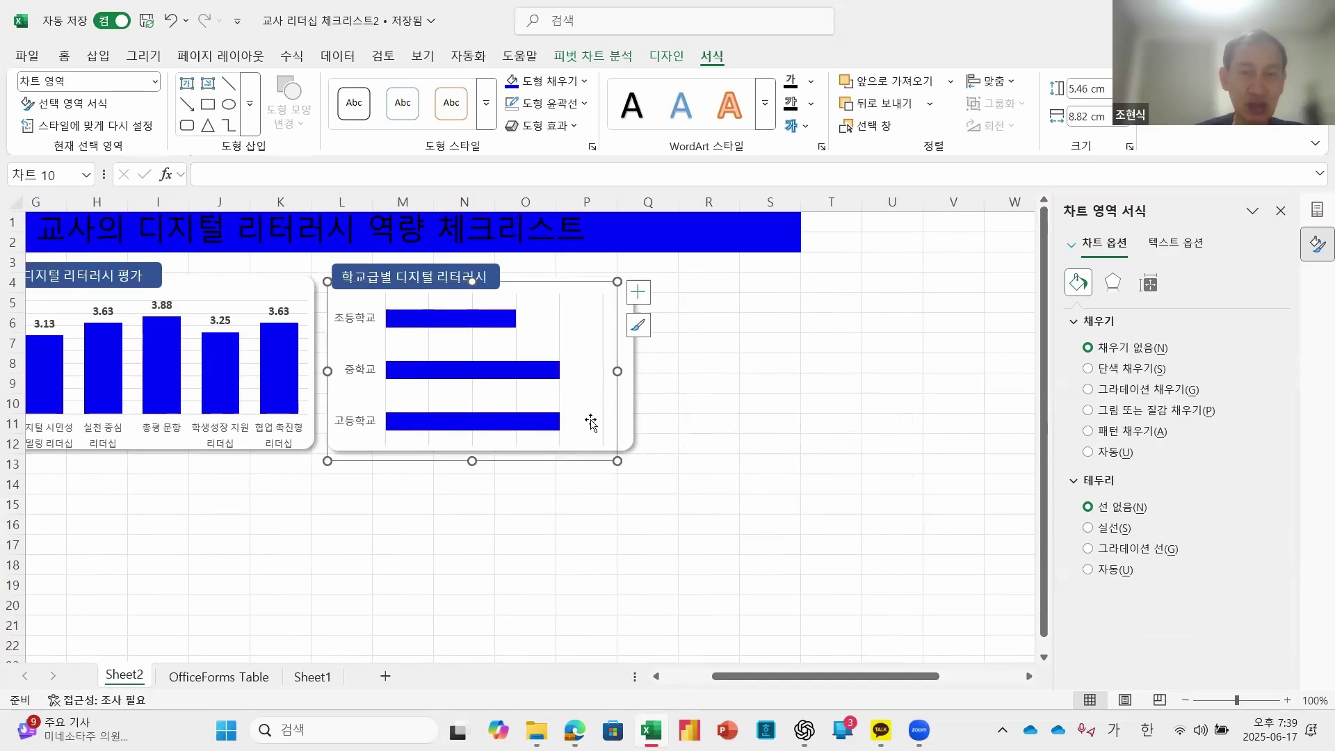
drag(616, 372, 632, 394)
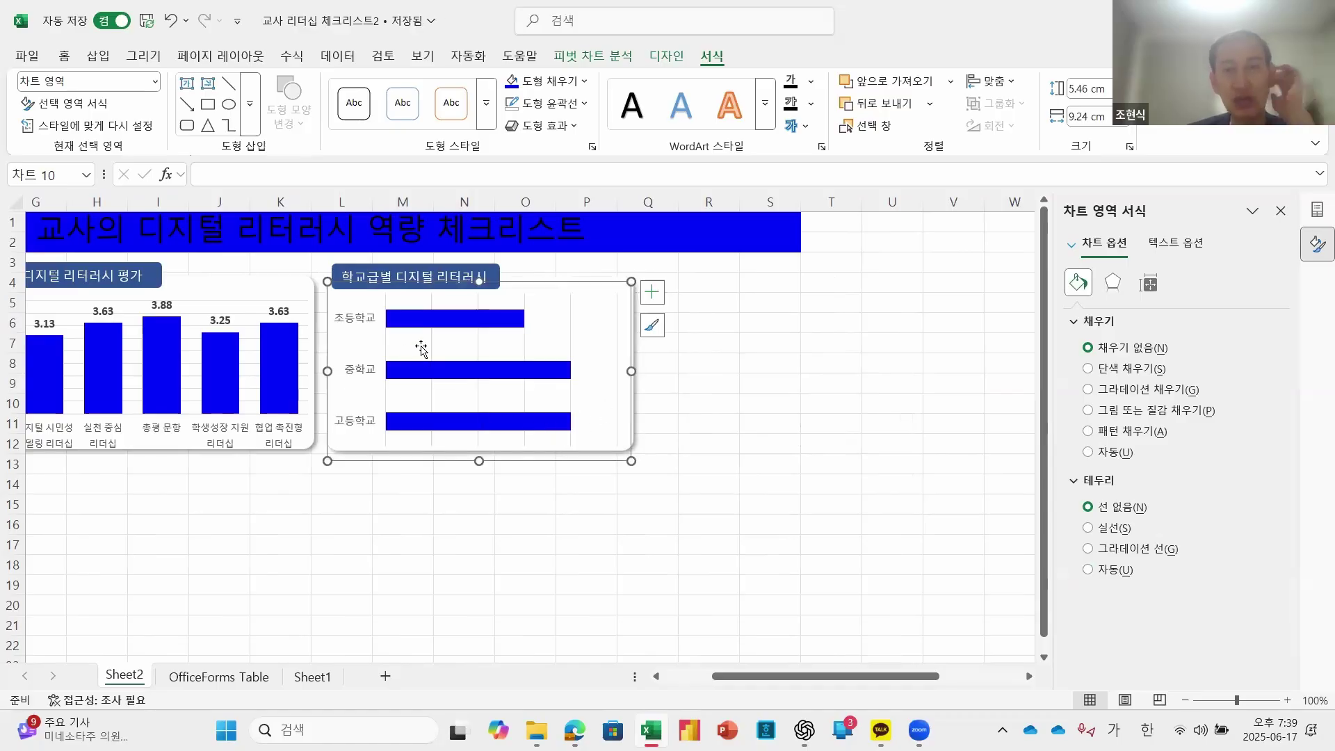
Step: Add outside-end (바깥쪽 끝에) data labels to the bar chart's data series
click(472, 326)
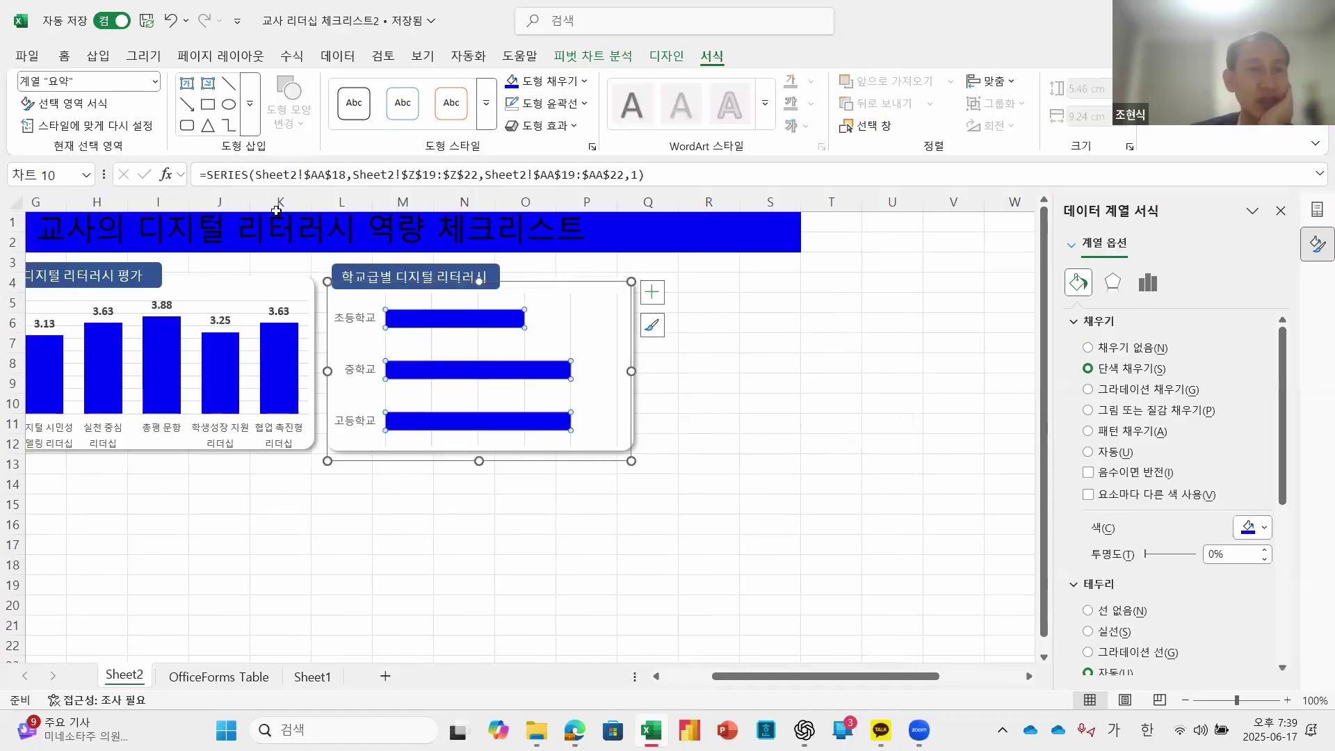
click(662, 56)
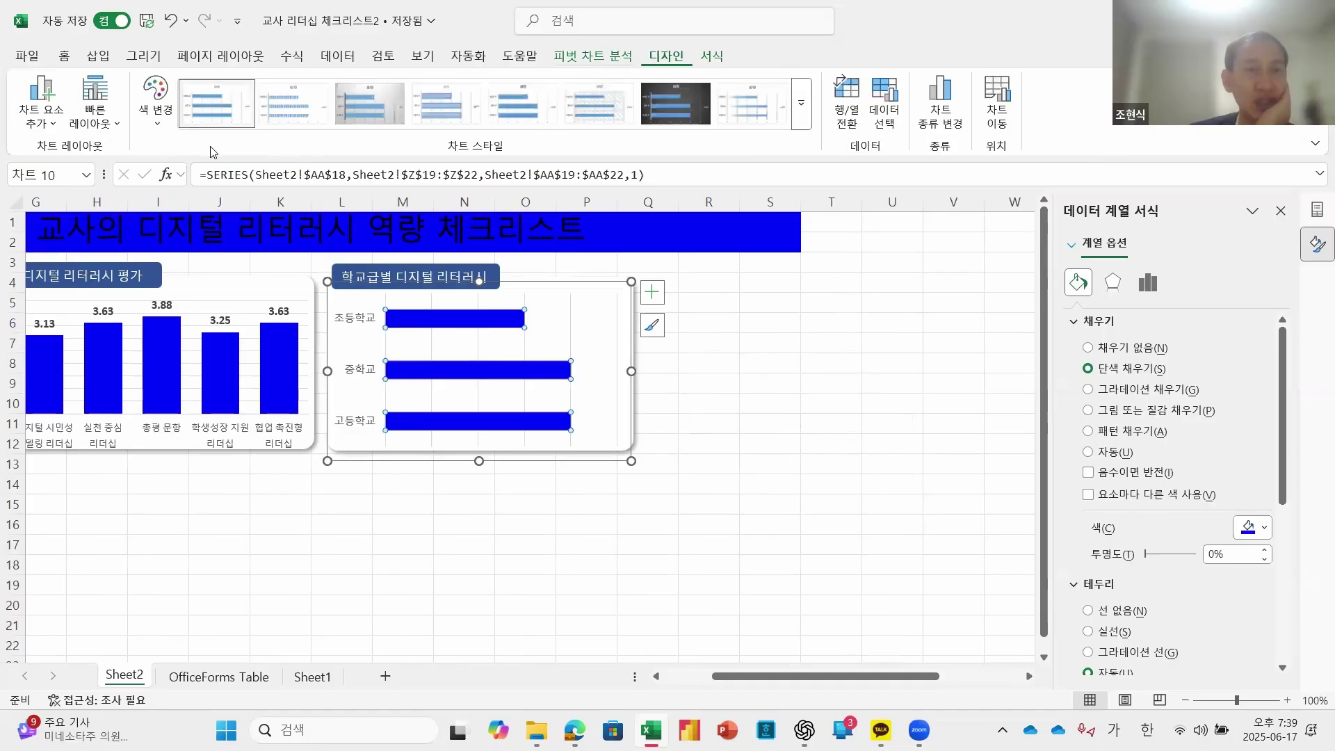
click(51, 131)
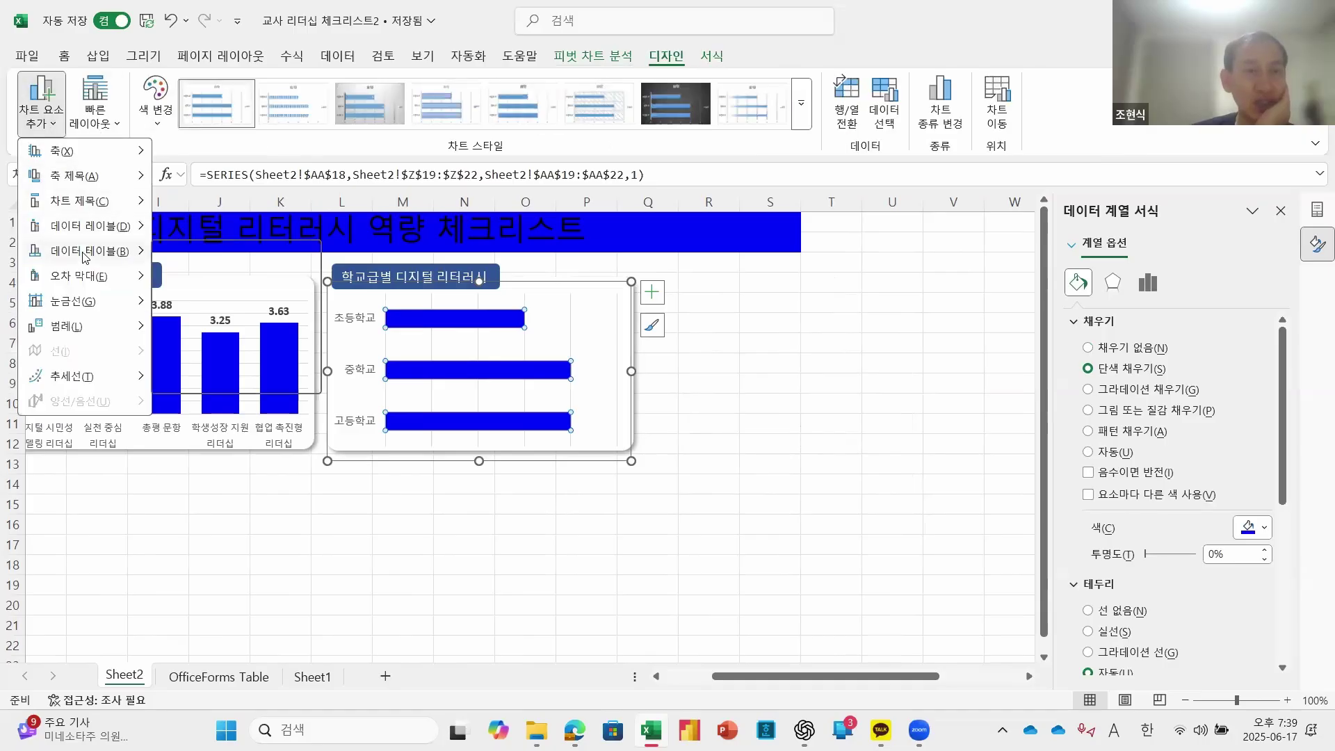
mouse_move(91, 230)
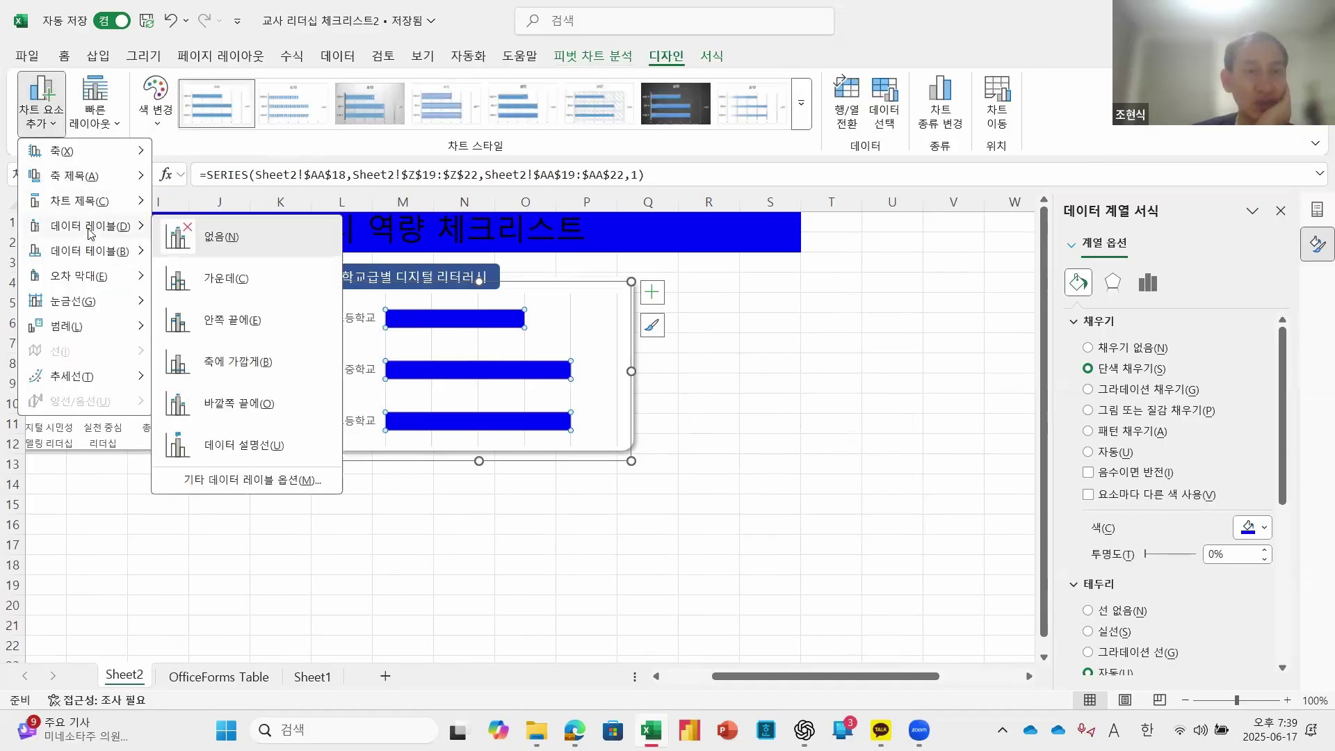
click(243, 410)
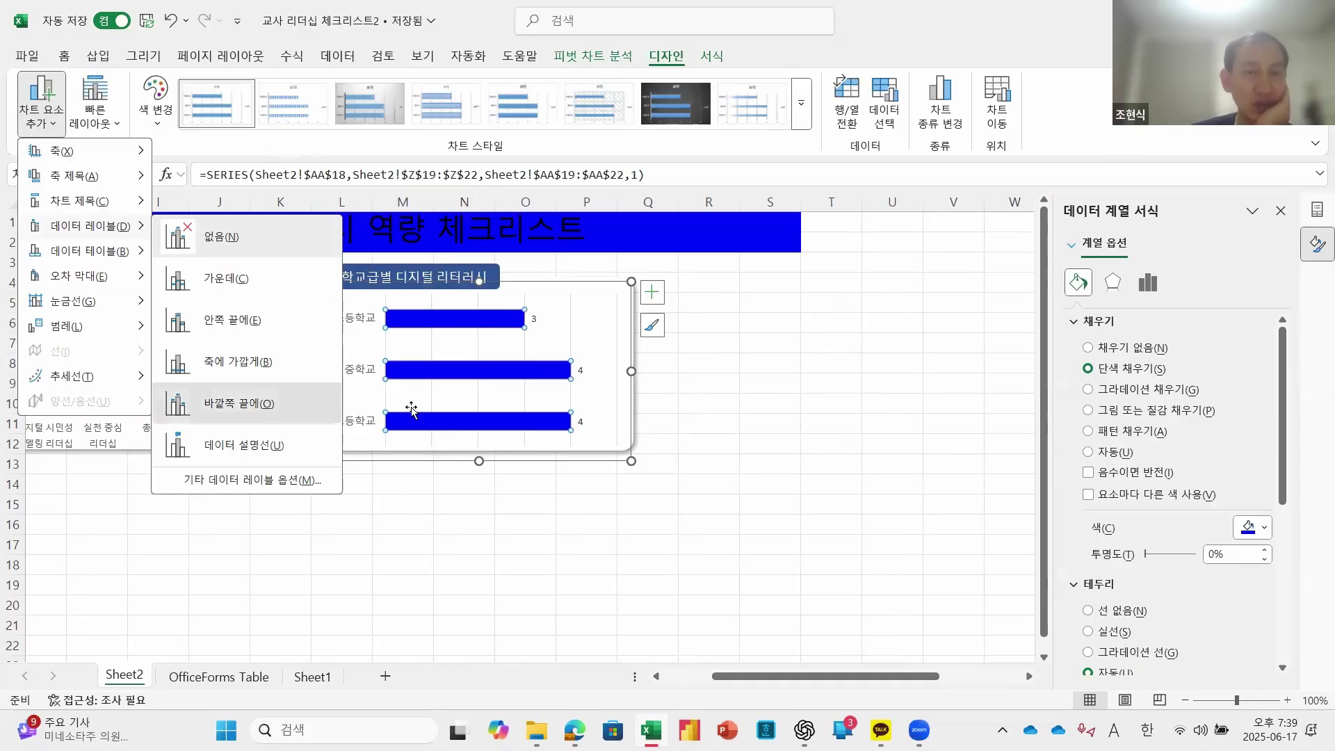
Step: Set the bar chart's data labels to 10 pt bold and deselect the chart
click(586, 375)
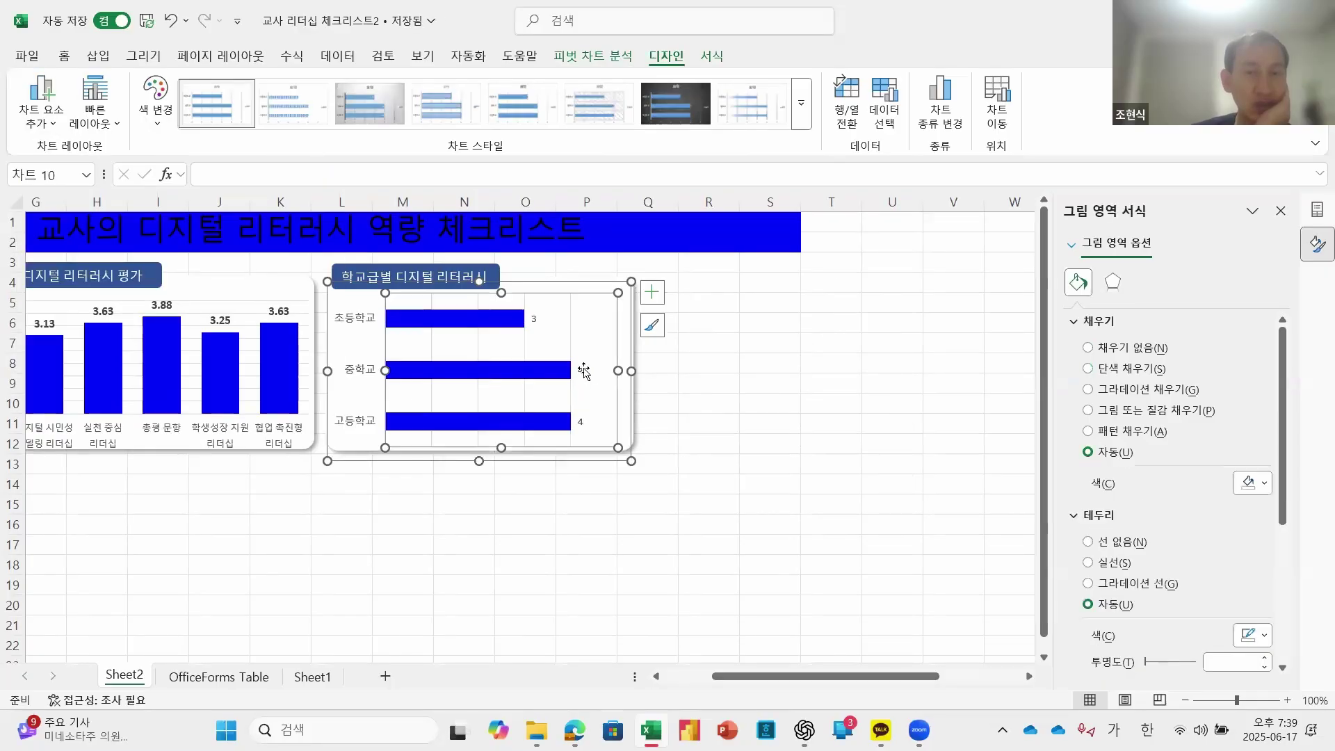
click(581, 370)
click(63, 57)
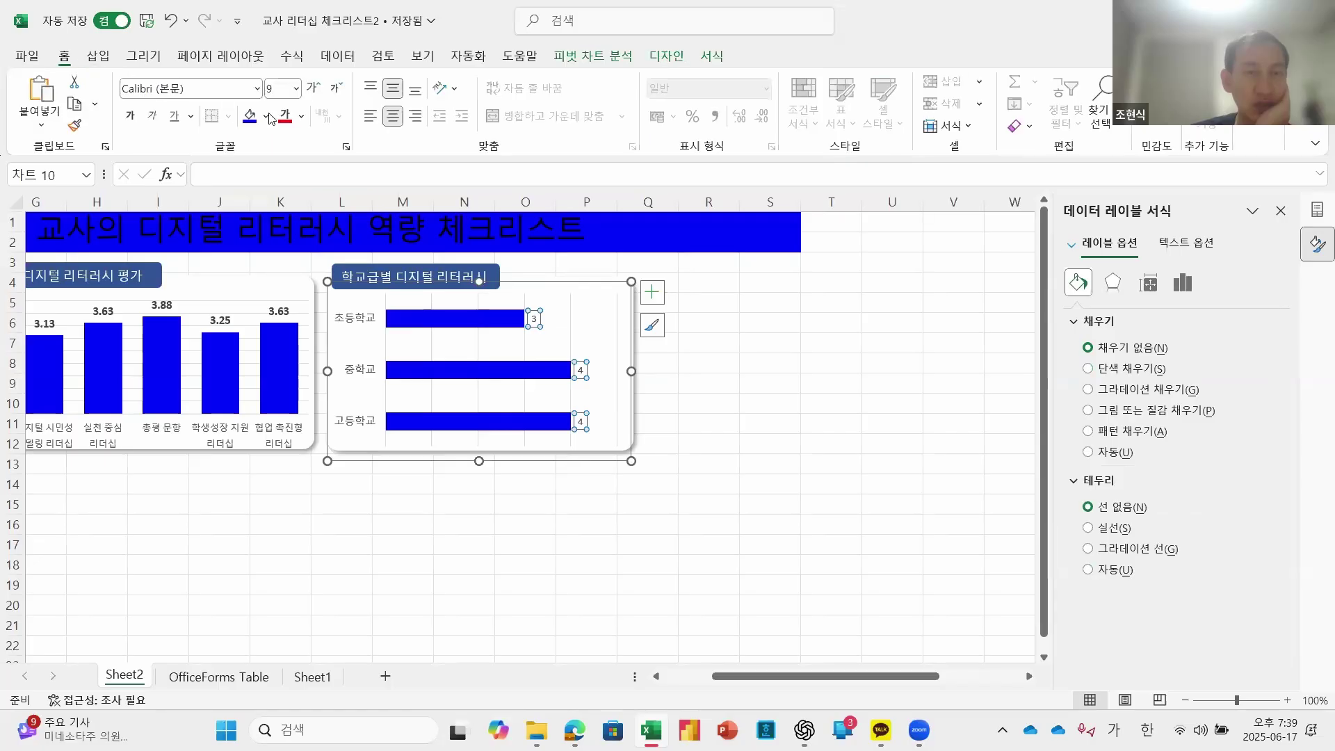
click(313, 89)
click(130, 116)
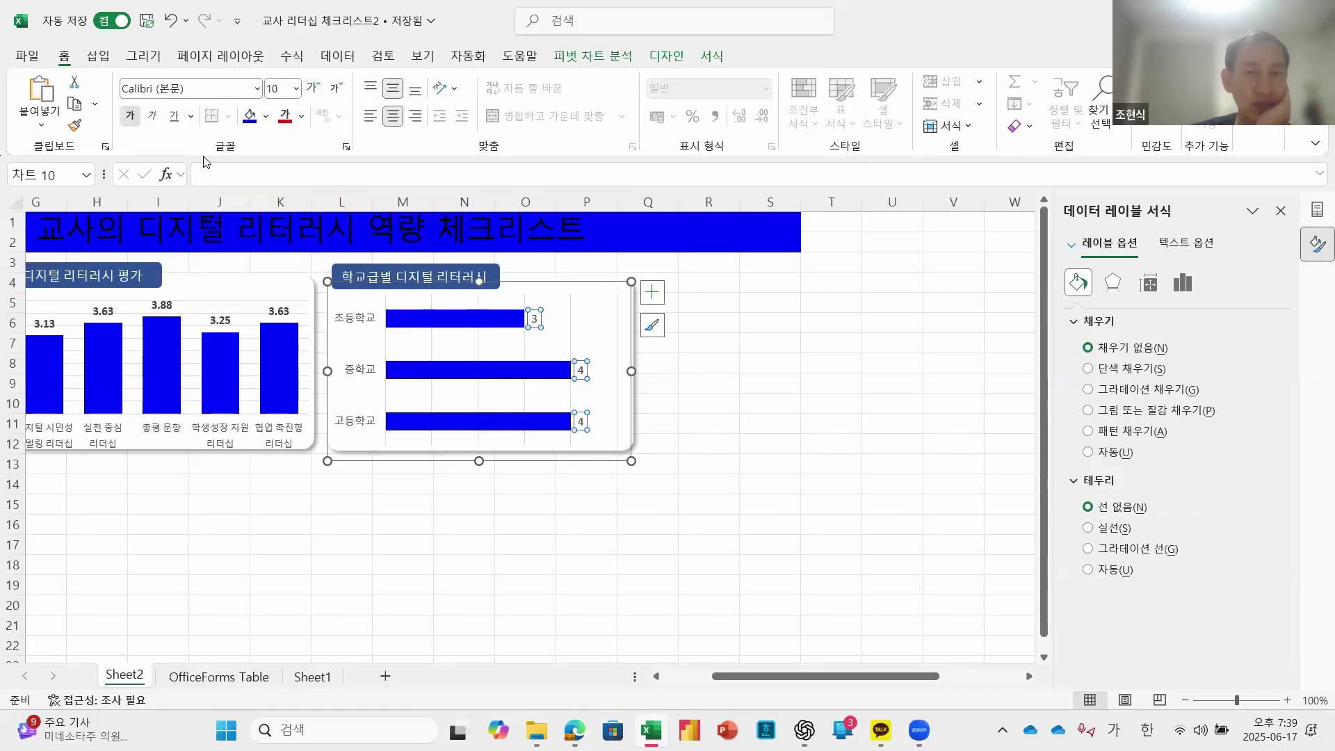
click(659, 398)
click(765, 381)
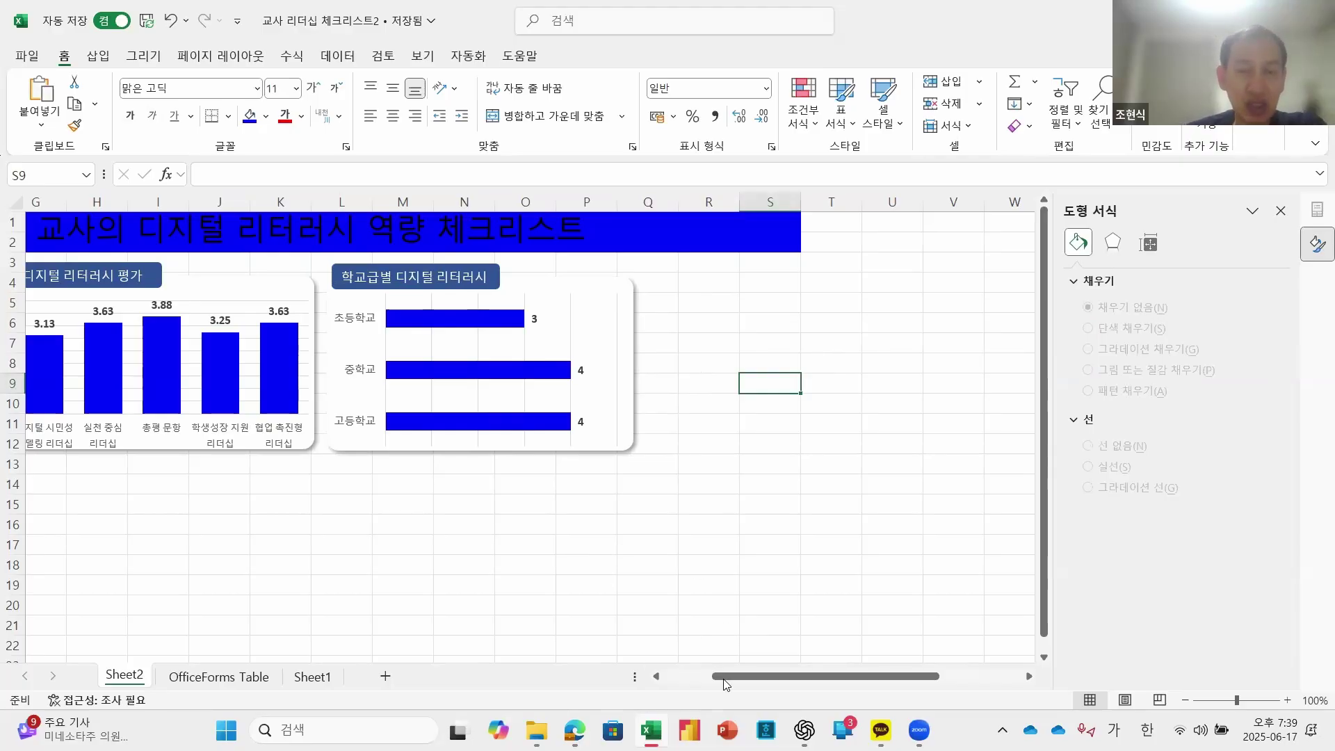
Step: Filter the school-level slicer by 고등학교, 중학교 and 초등학교 in turn to check how both charts respond
drag(733, 678, 685, 678)
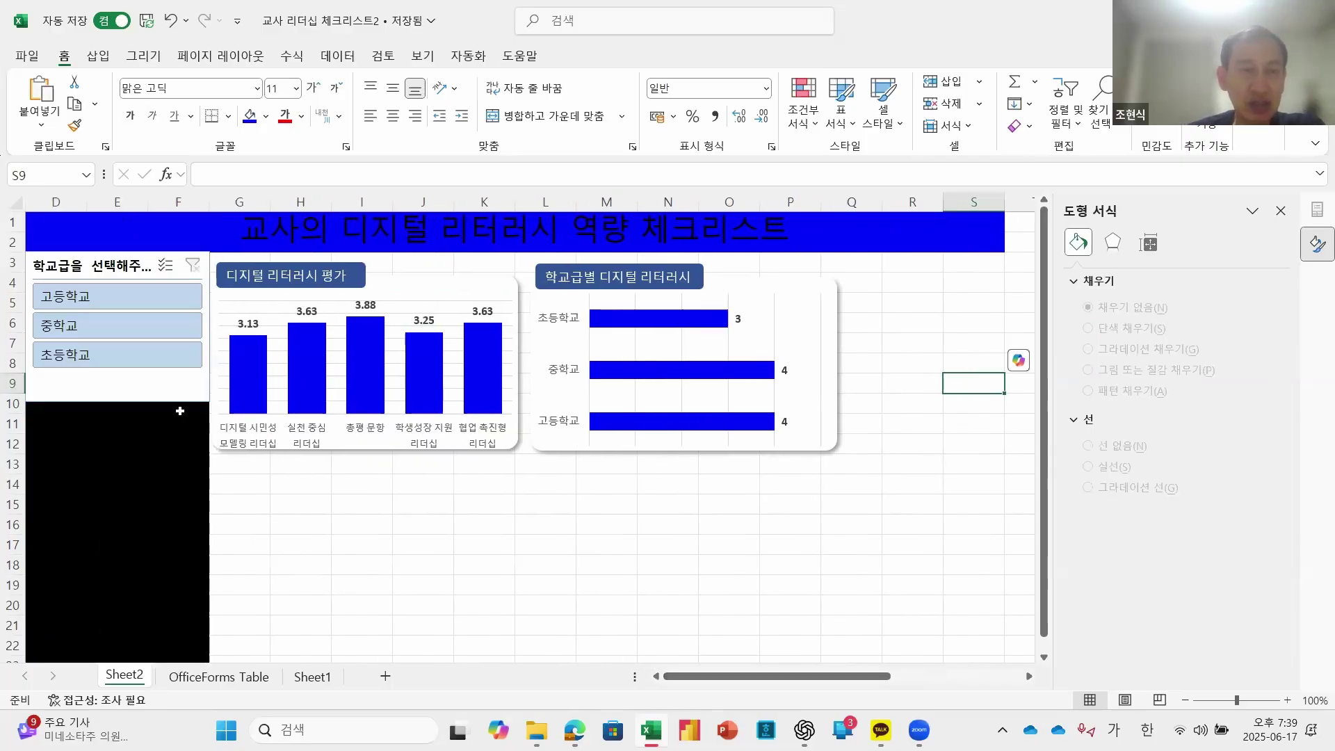
click(158, 295)
click(157, 325)
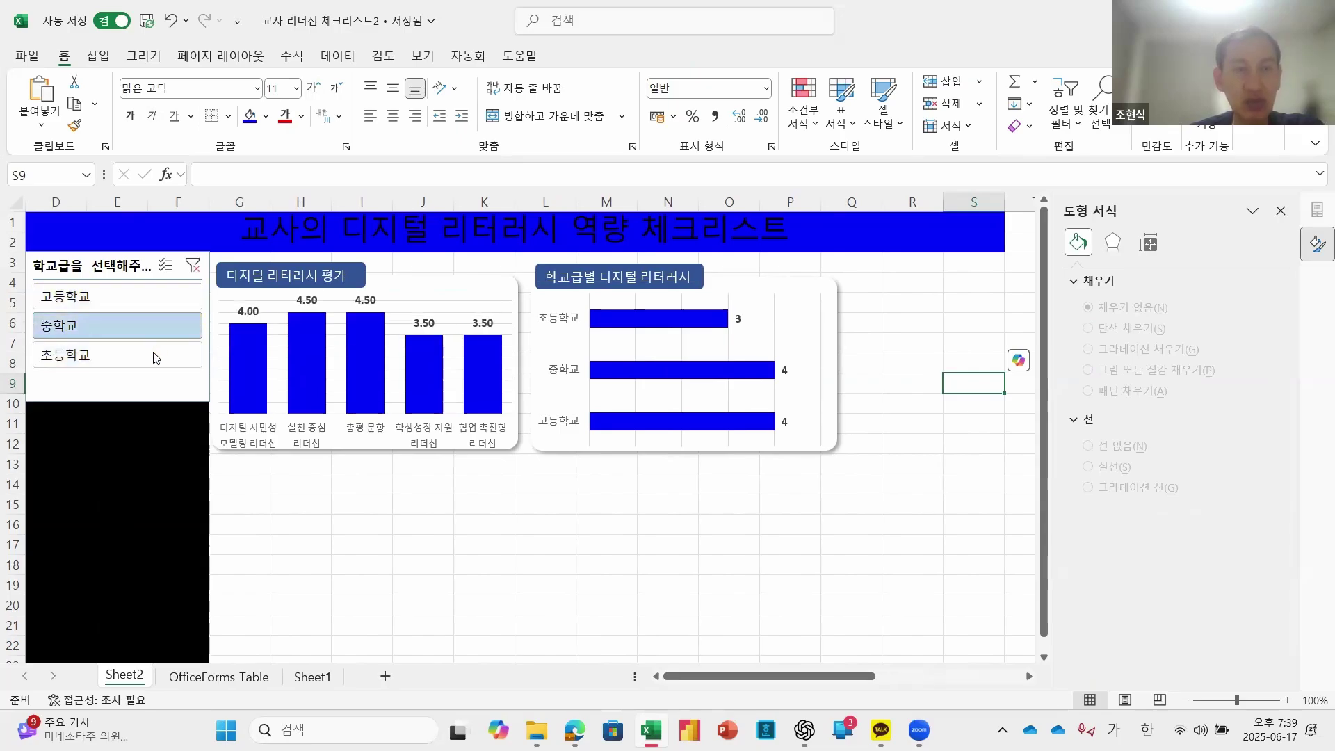
ctrl+click(154, 353)
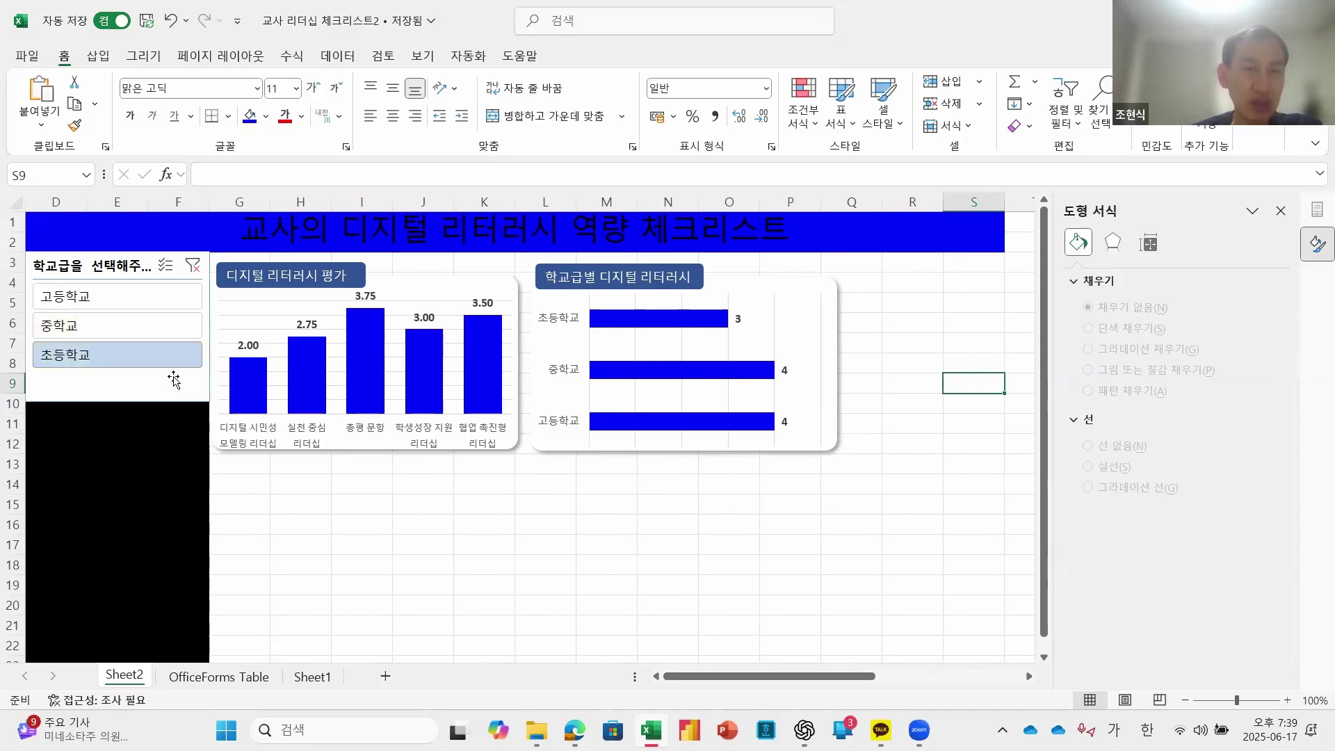
Step: Select the school-level slicer and bring up its slicer (슬라이서) commands
click(143, 394)
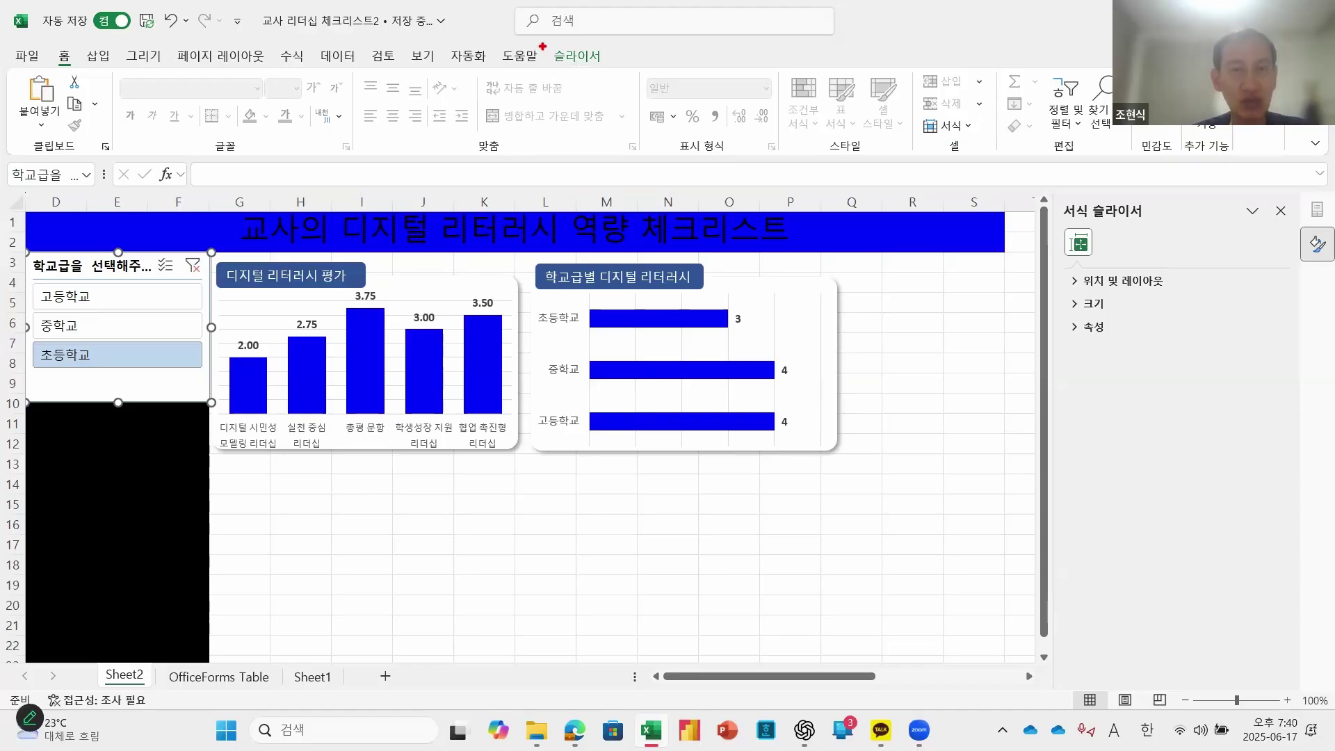
drag(541, 44, 664, 94)
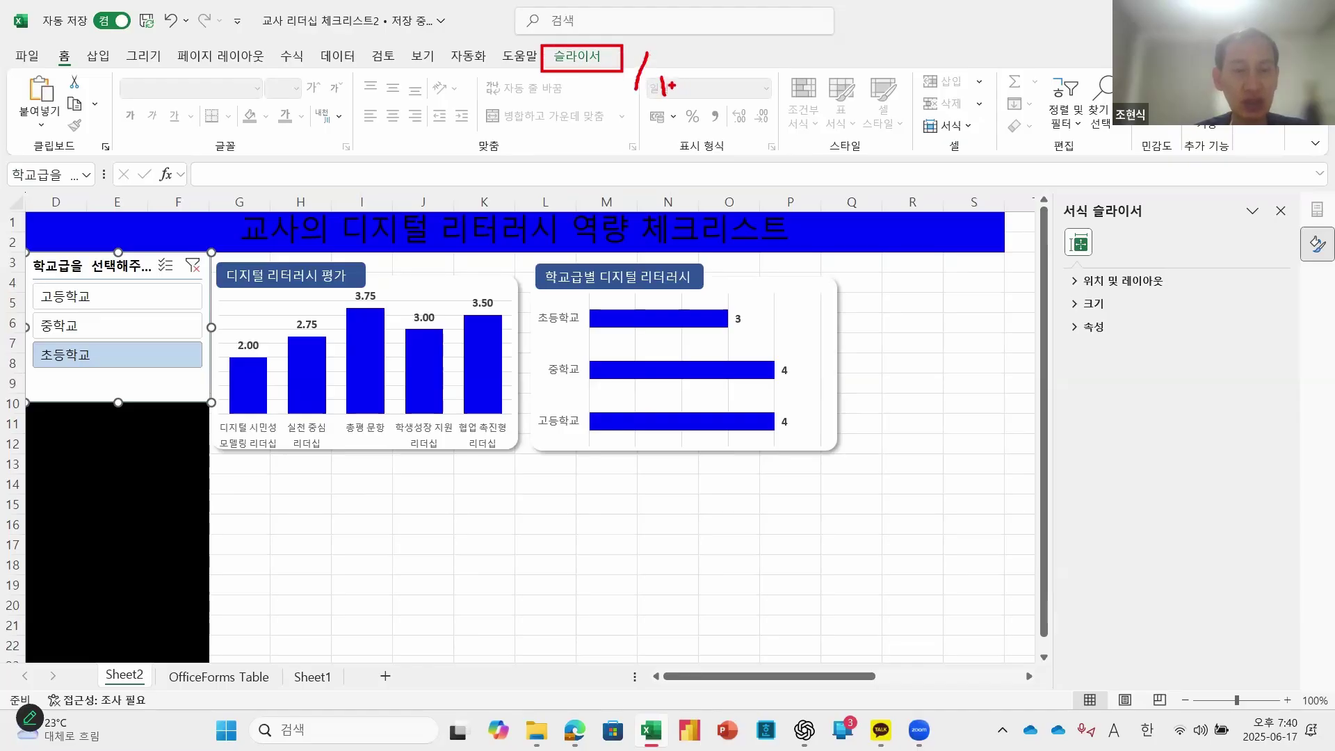
key(Escape)
click(577, 57)
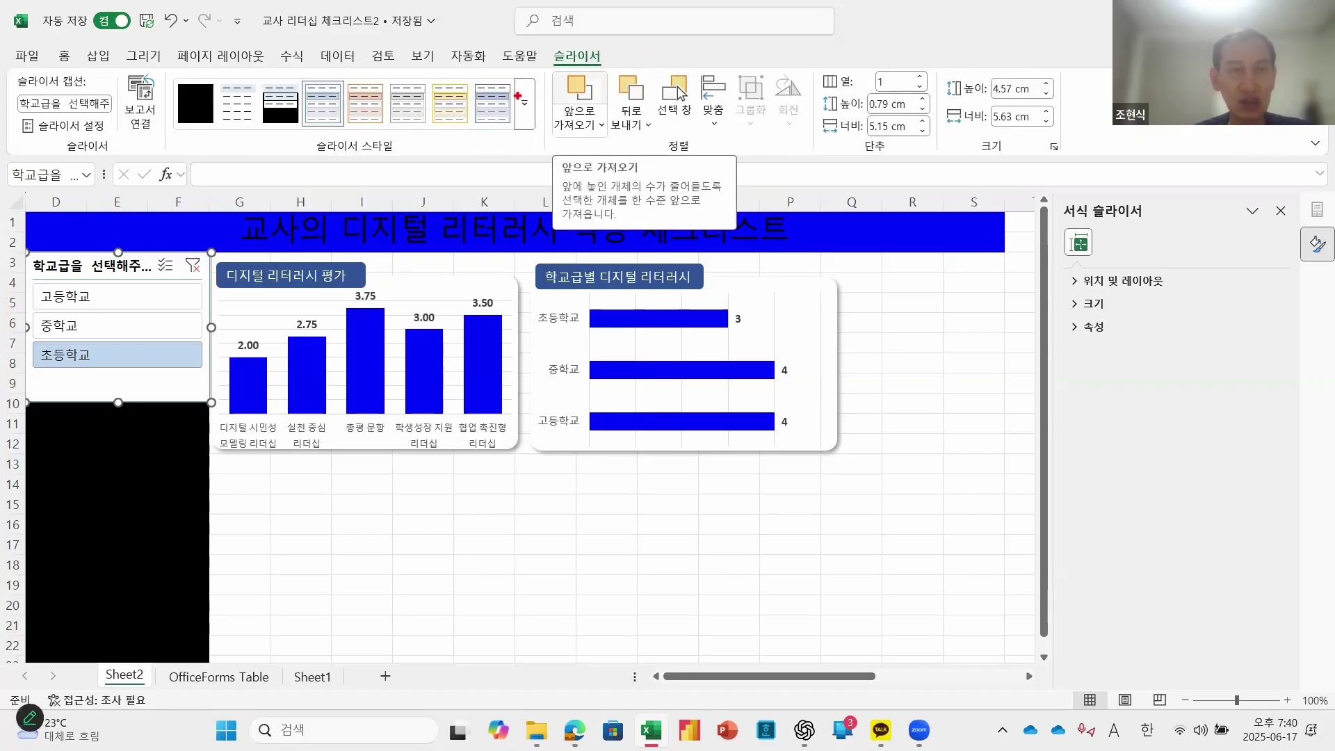
drag(534, 47, 601, 80)
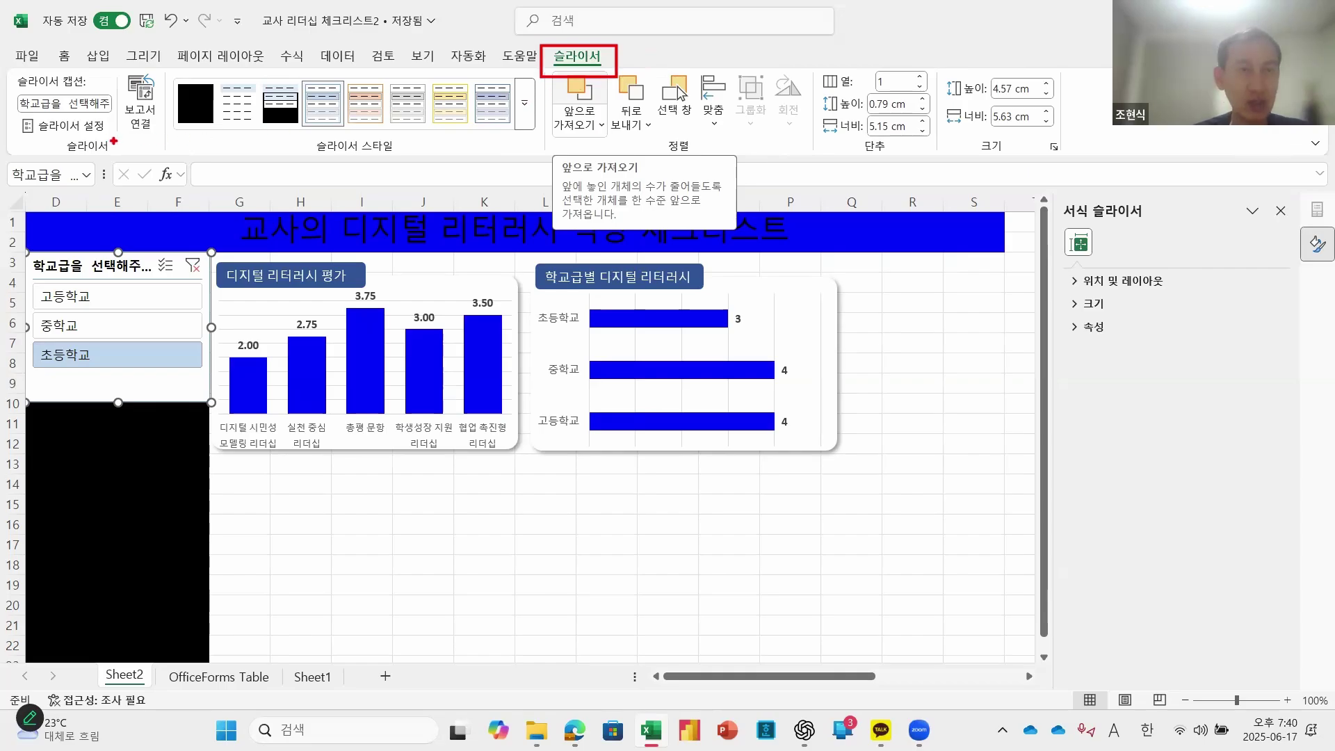
drag(169, 144, 117, 65)
mouse_move(537, 58)
mouse_down()
mouse_move(281, 56)
mouse_move(178, 97)
mouse_move(196, 109)
mouse_up()
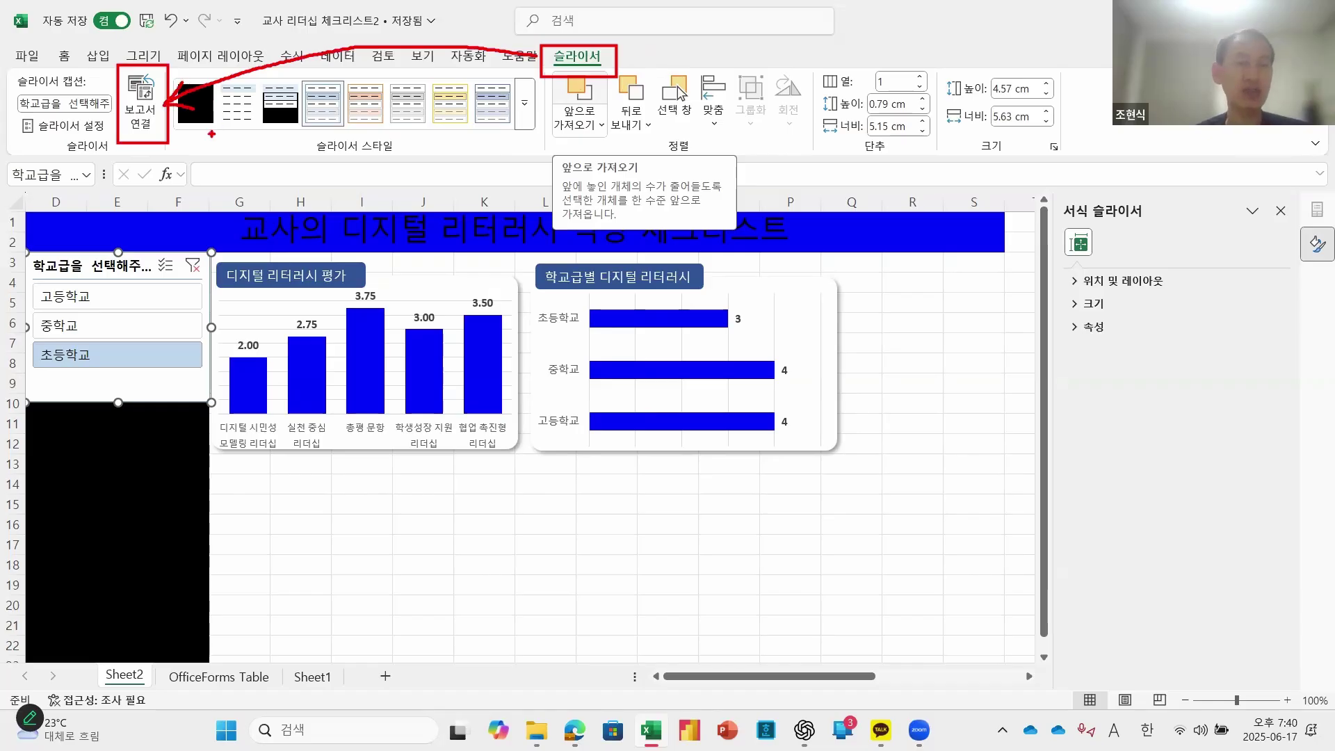
drag(137, 153, 222, 158)
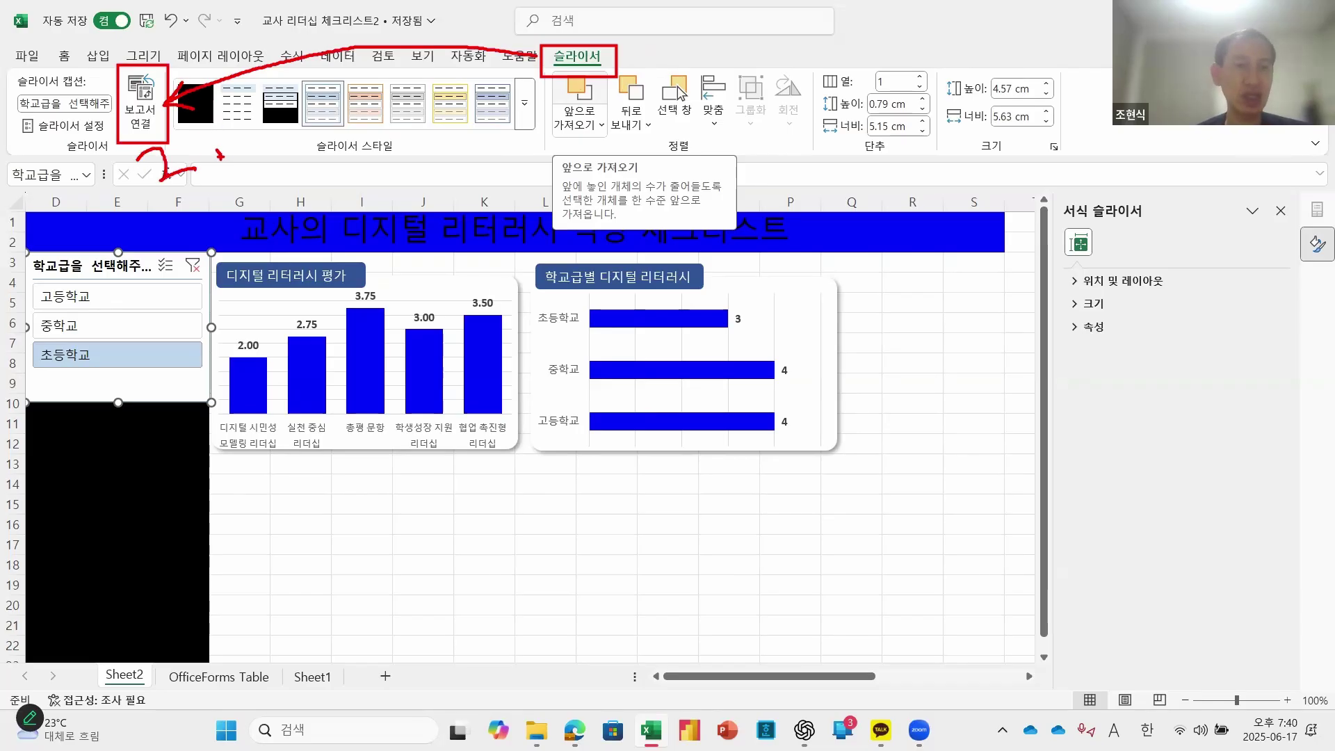
key(Escape)
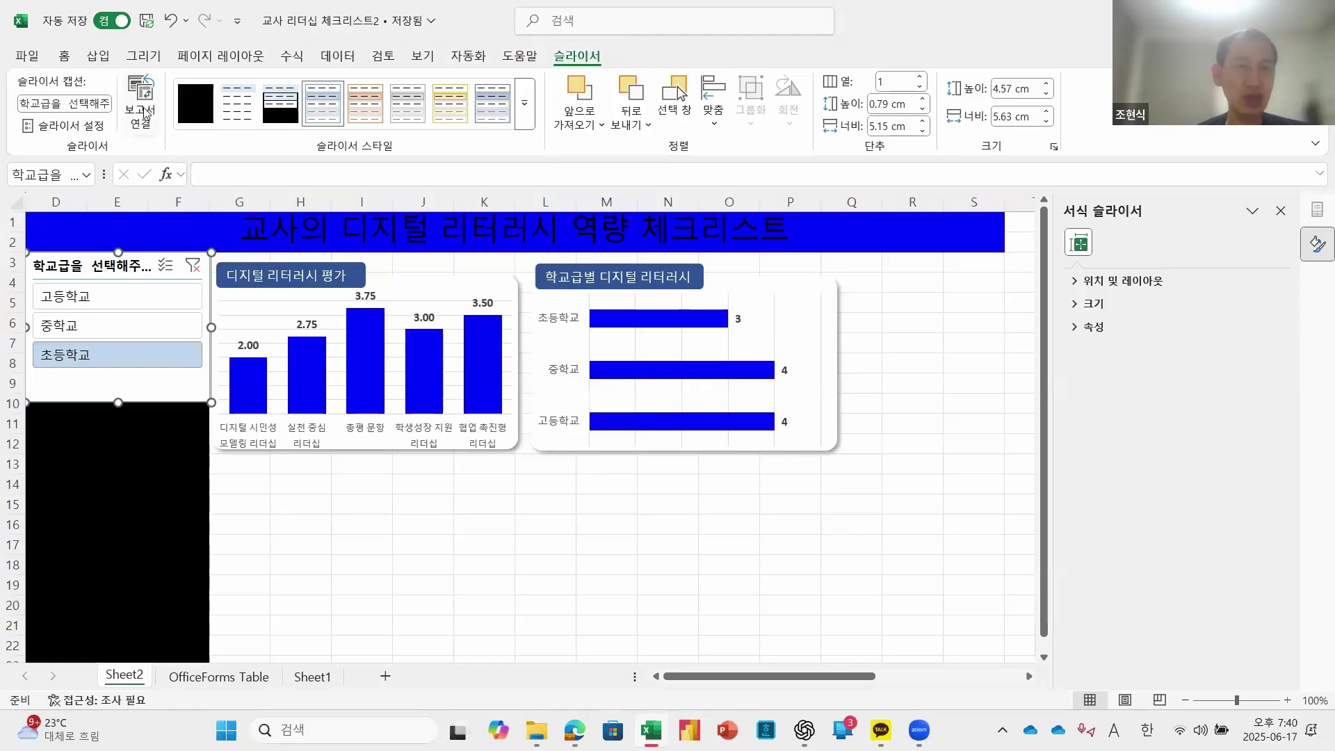
Step: Connect the school-level slicer to 피벗 테이블3 through its report connections (보고서 연결) and filter the dashboard to 중학교
click(141, 104)
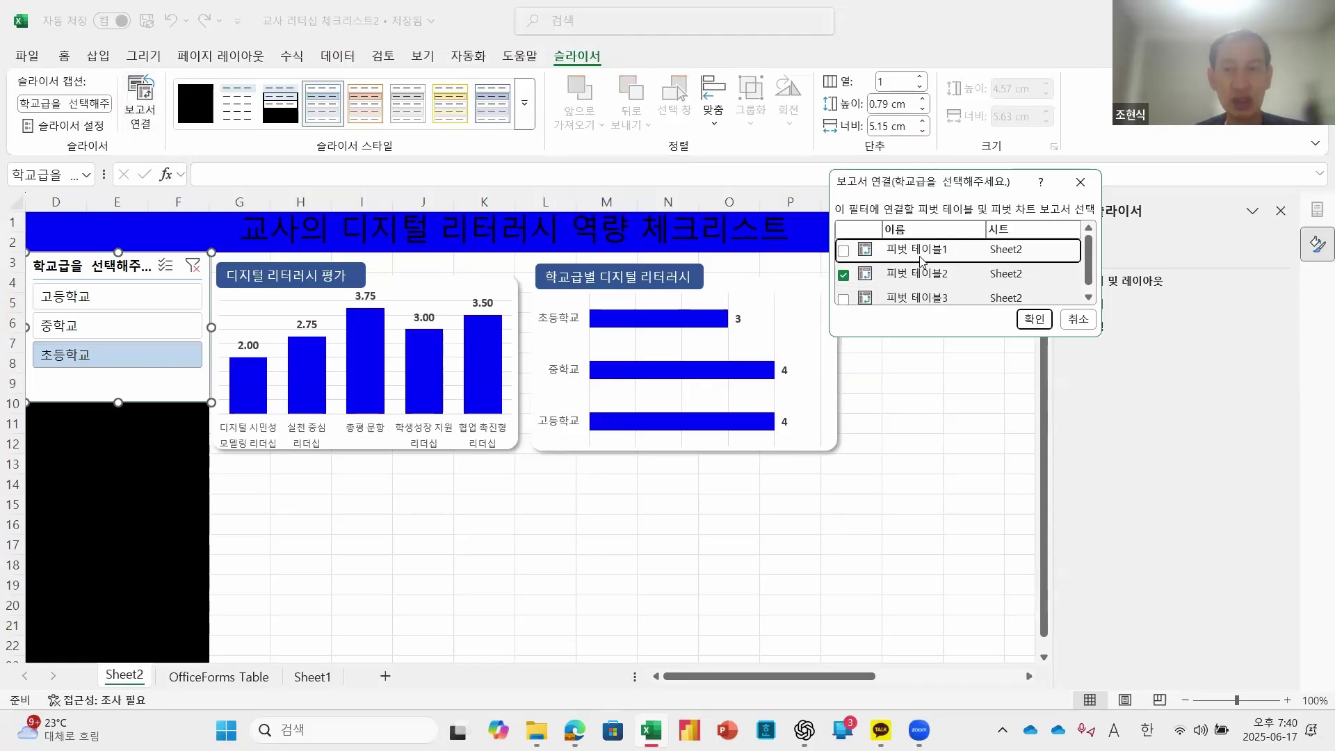
scroll(901, 285, down, 1)
scroll(860, 304, up, 1)
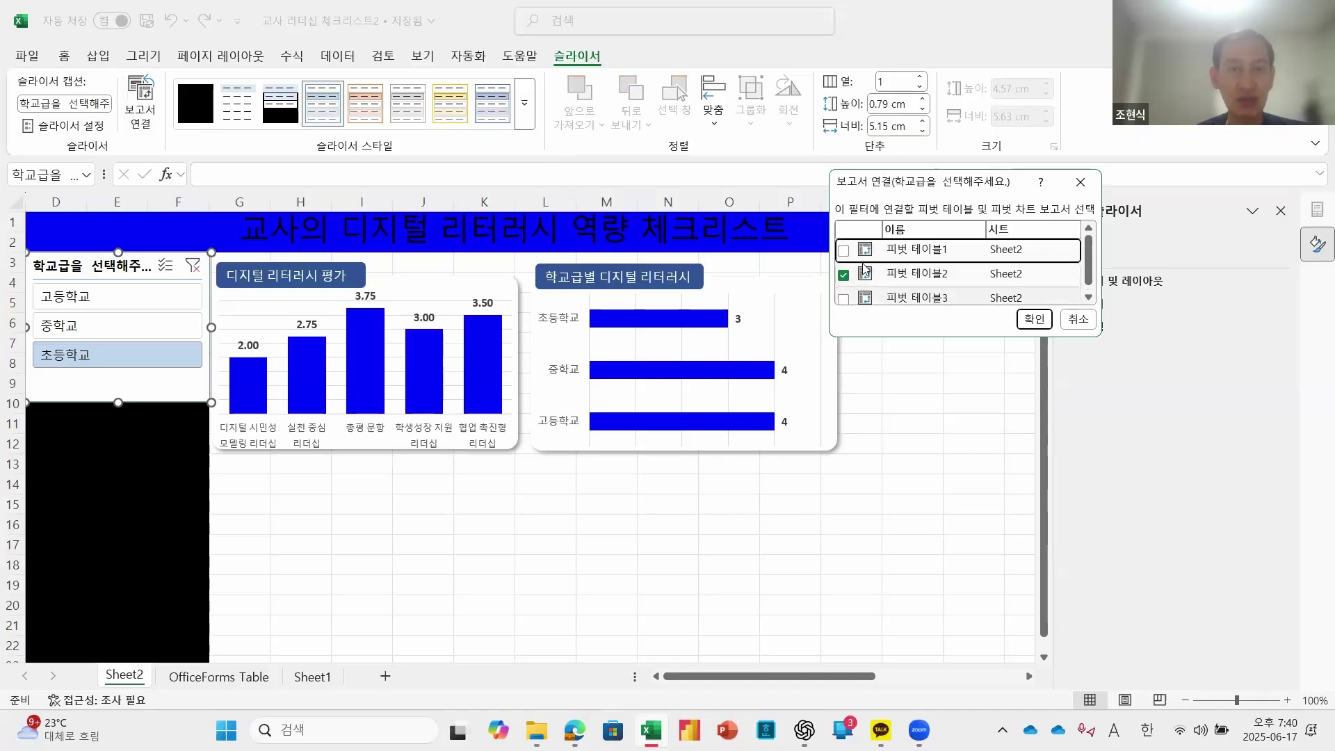
click(844, 299)
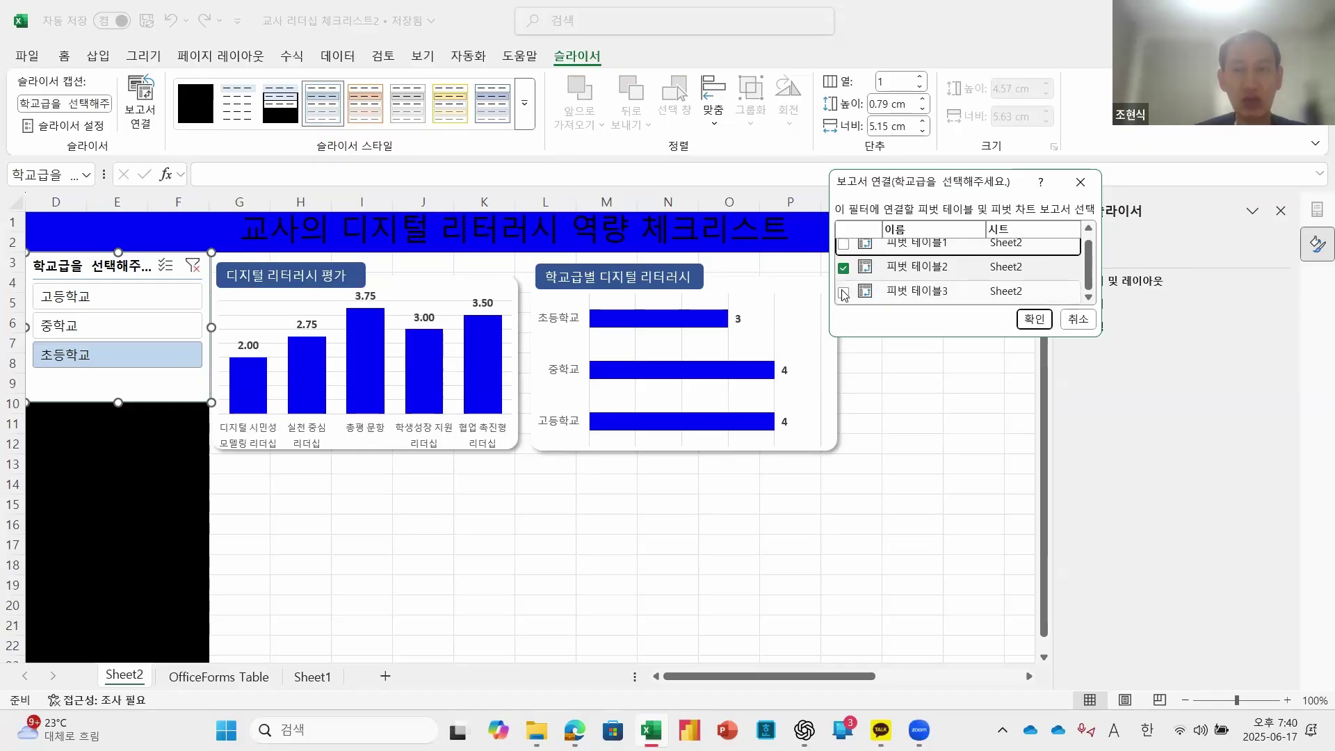
click(1034, 322)
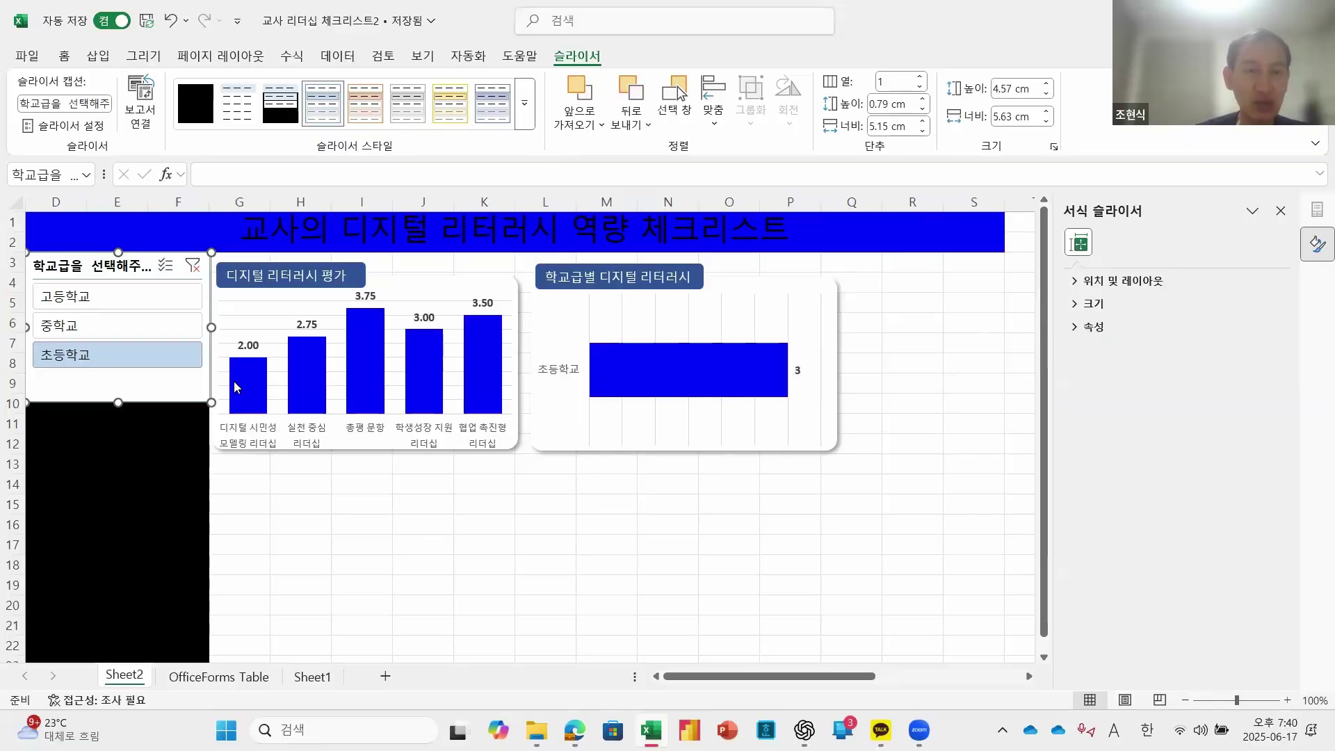
click(104, 326)
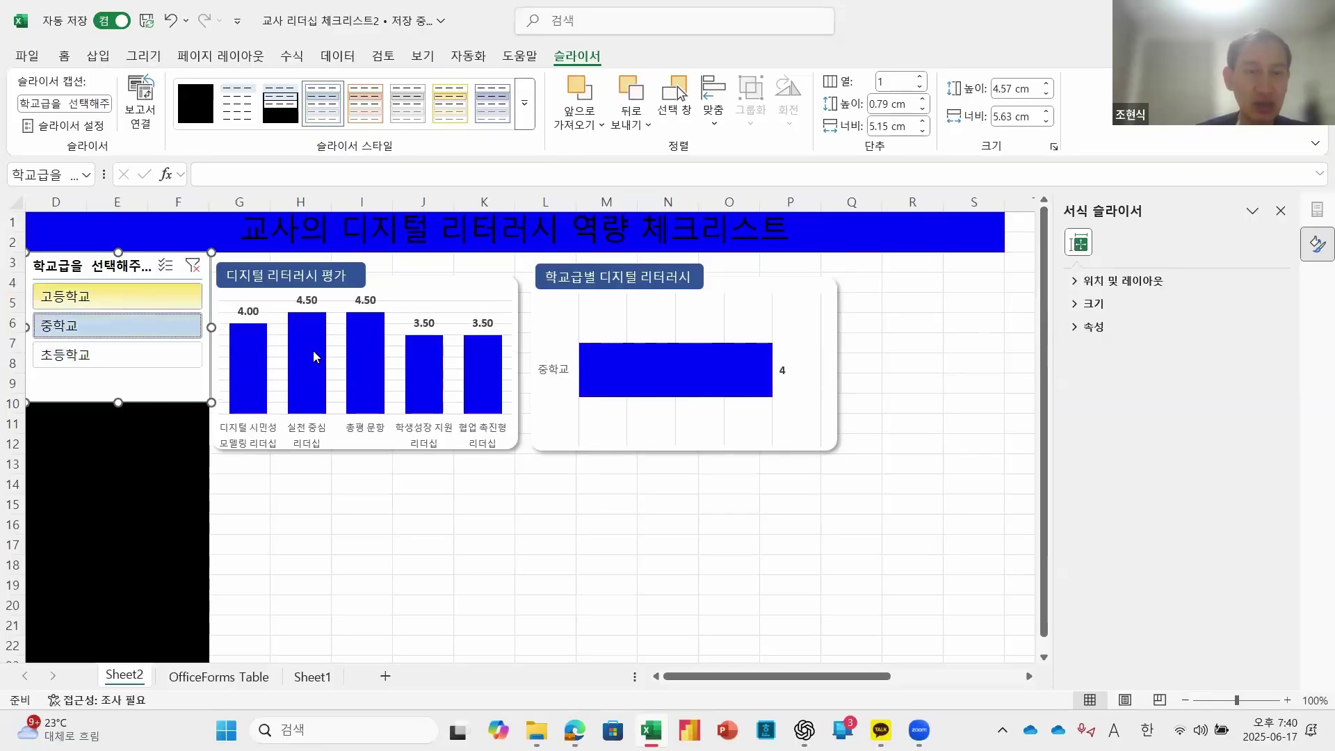
Step: Filter the school-level slicer by 고등학교 and 중학교, separately and together, to check both charts, and clear the slicer's filter
click(144, 302)
click(146, 325)
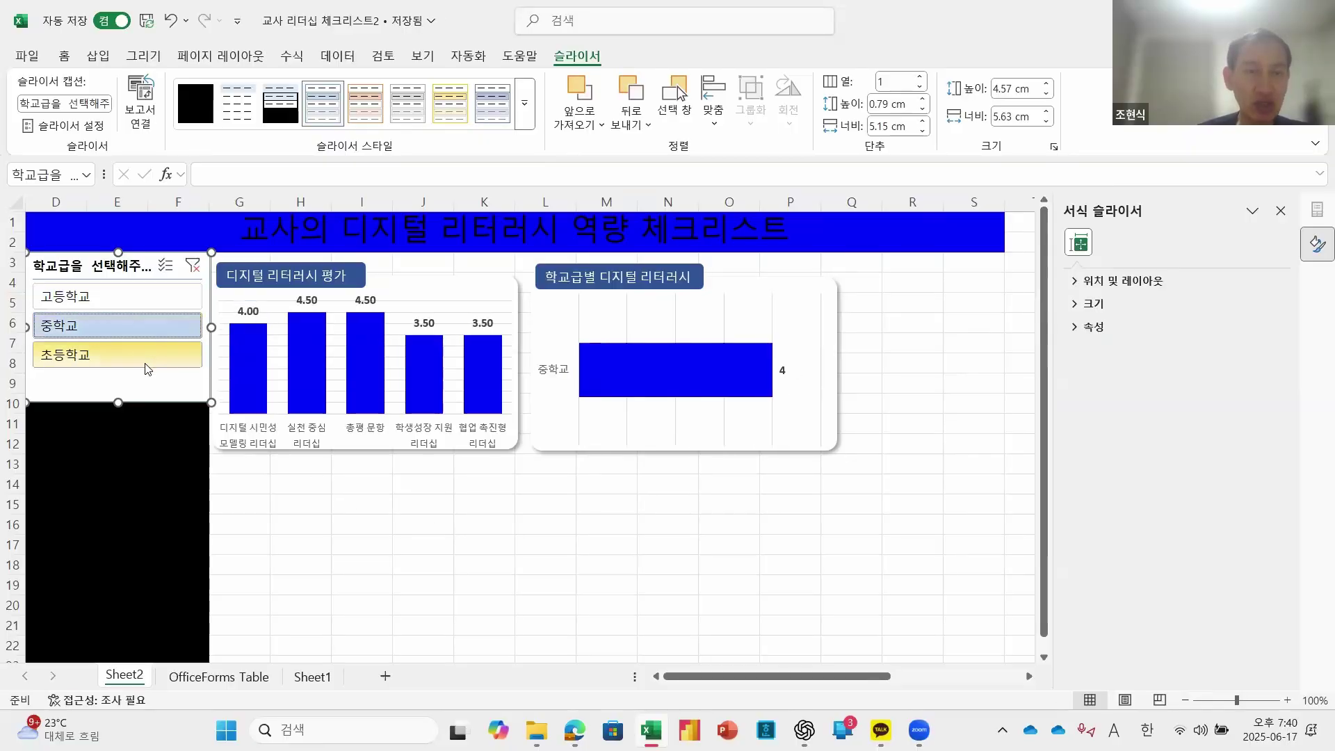
click(157, 299)
click(167, 330)
click(167, 301)
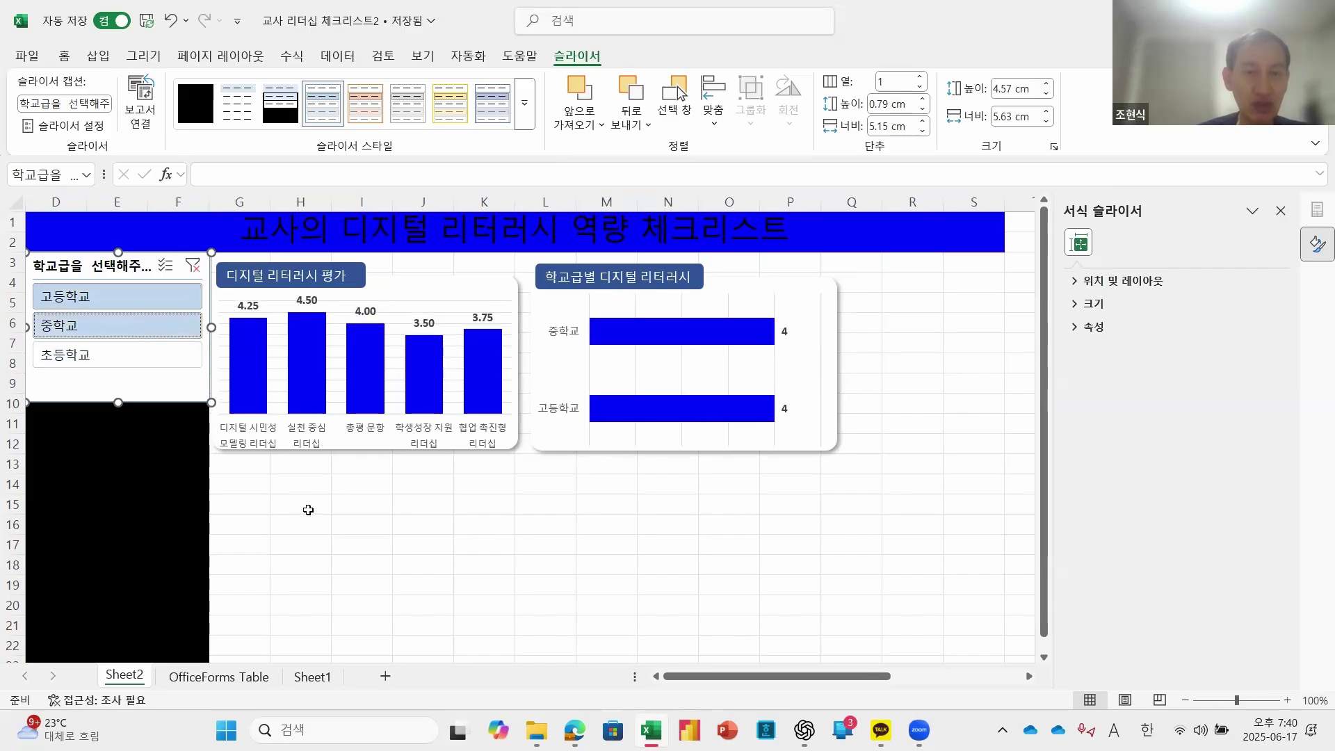
click(193, 265)
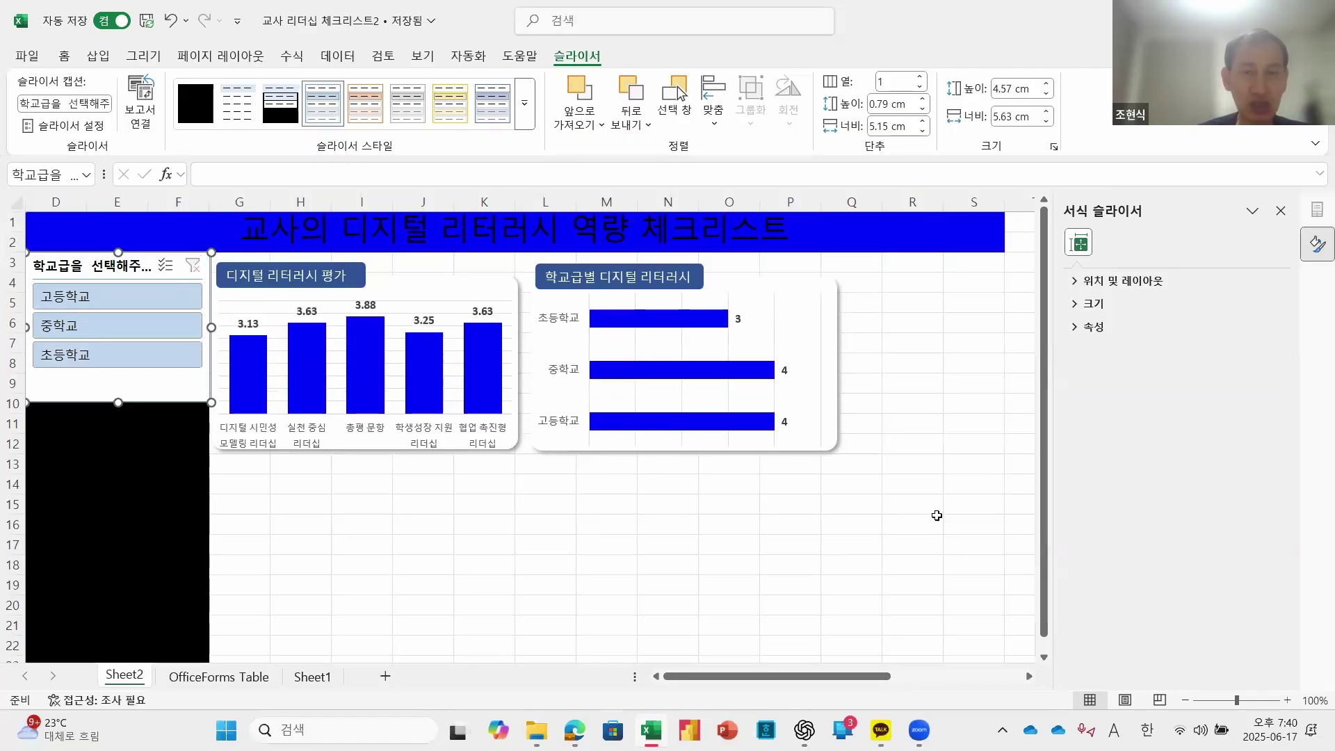
click(915, 515)
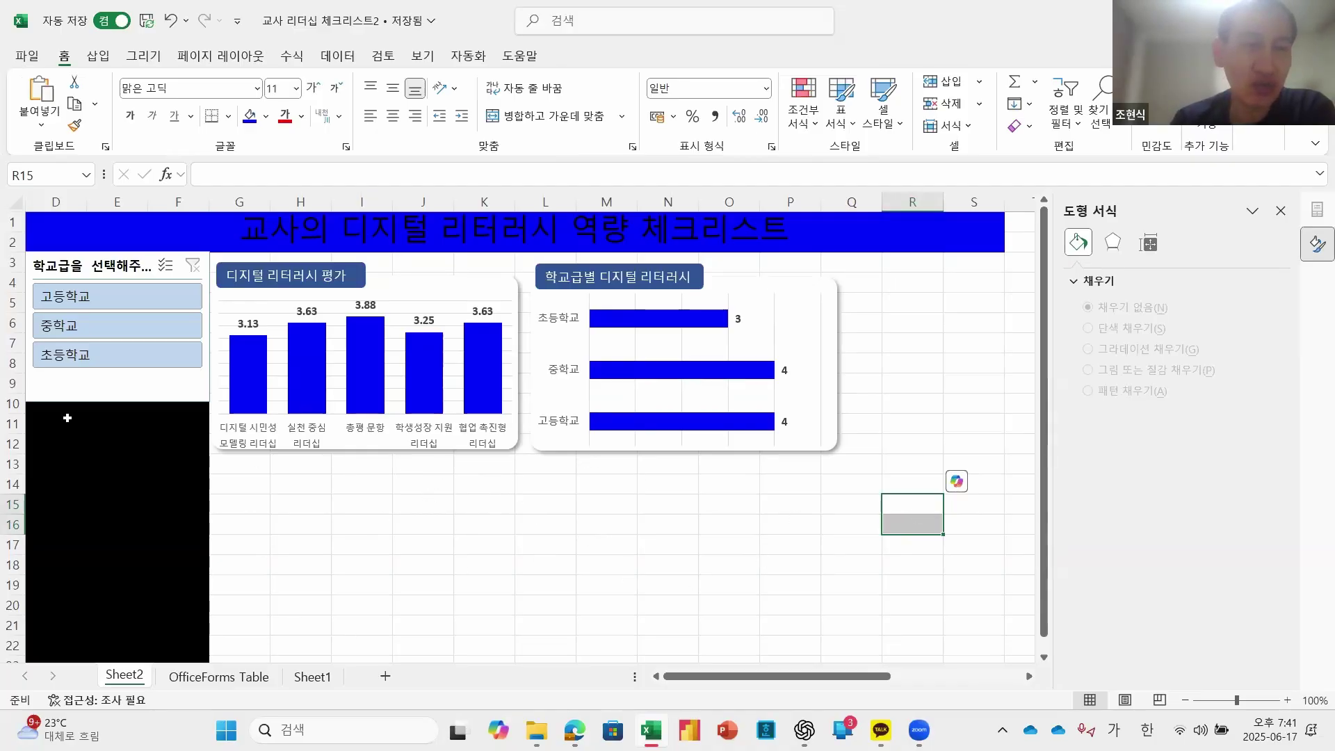
Step: Try the light orange slicer style on the school-level slicer, and apply the style with the black background and pale blue items
click(102, 279)
click(576, 56)
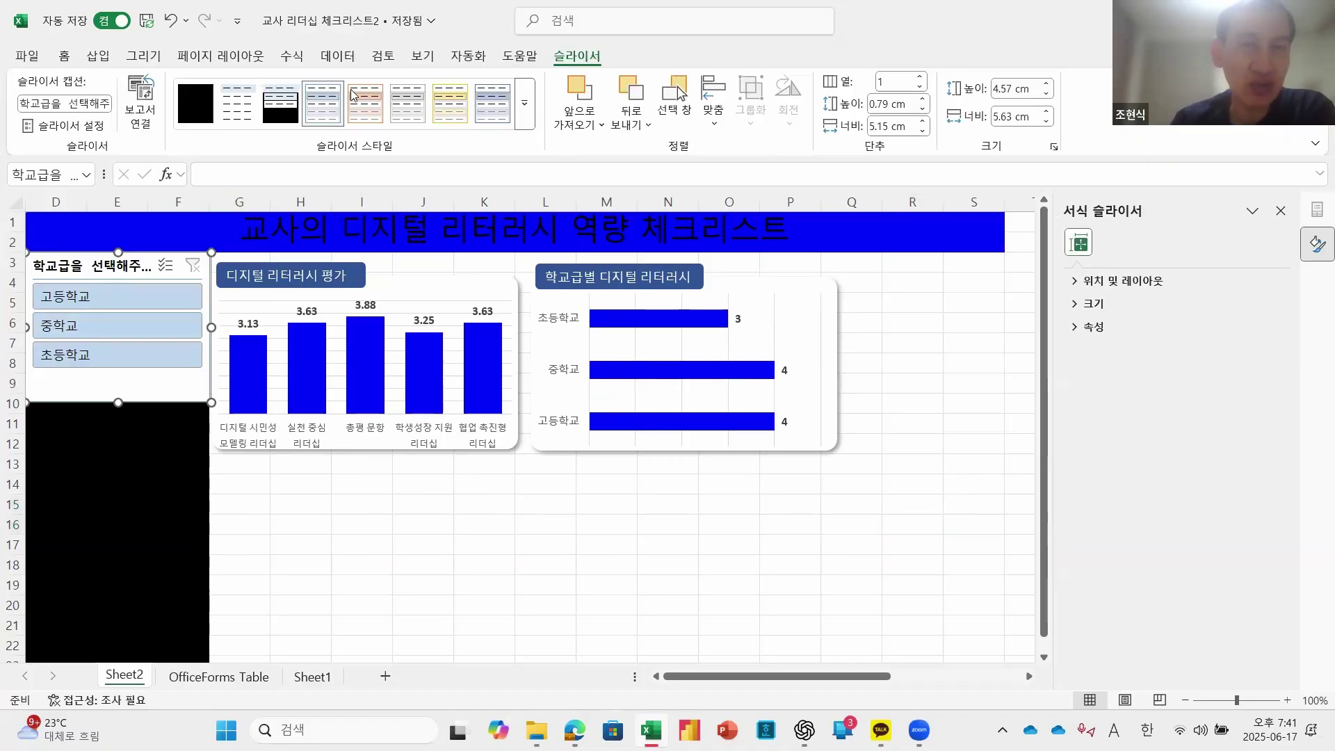
click(365, 103)
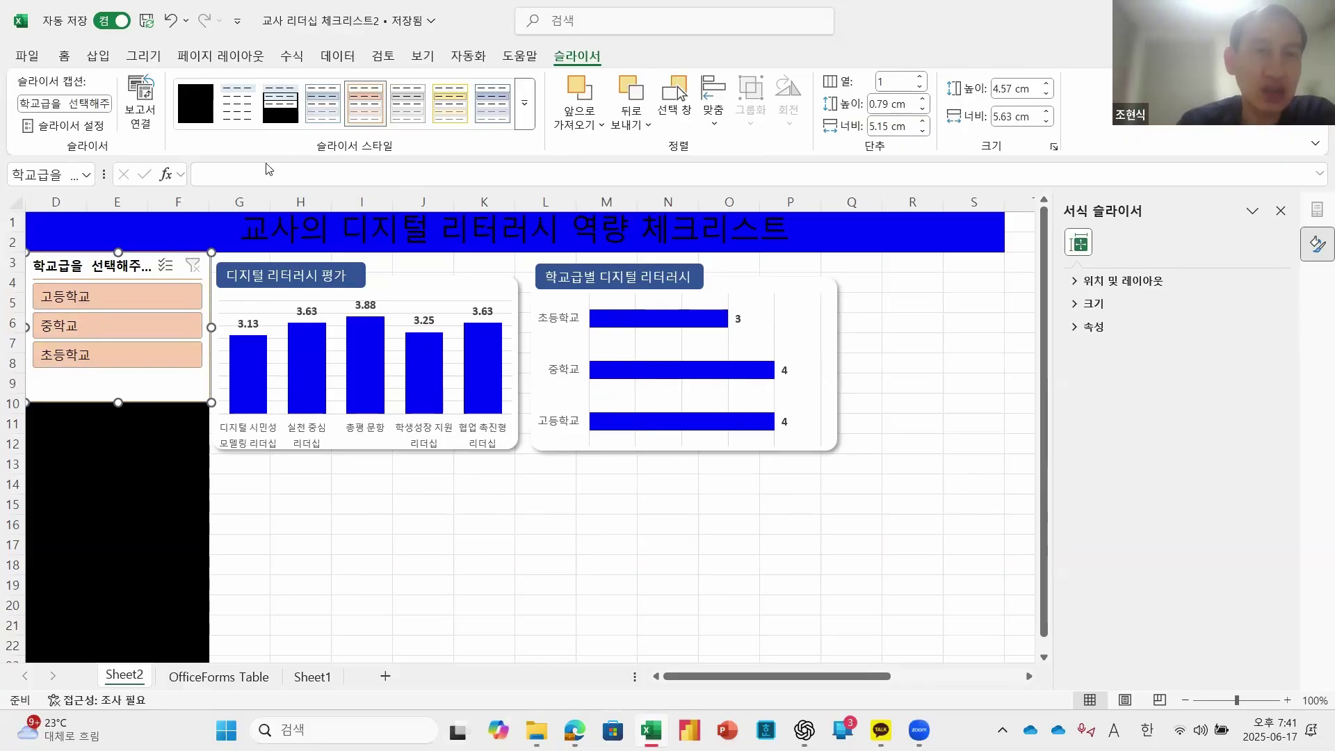
click(293, 121)
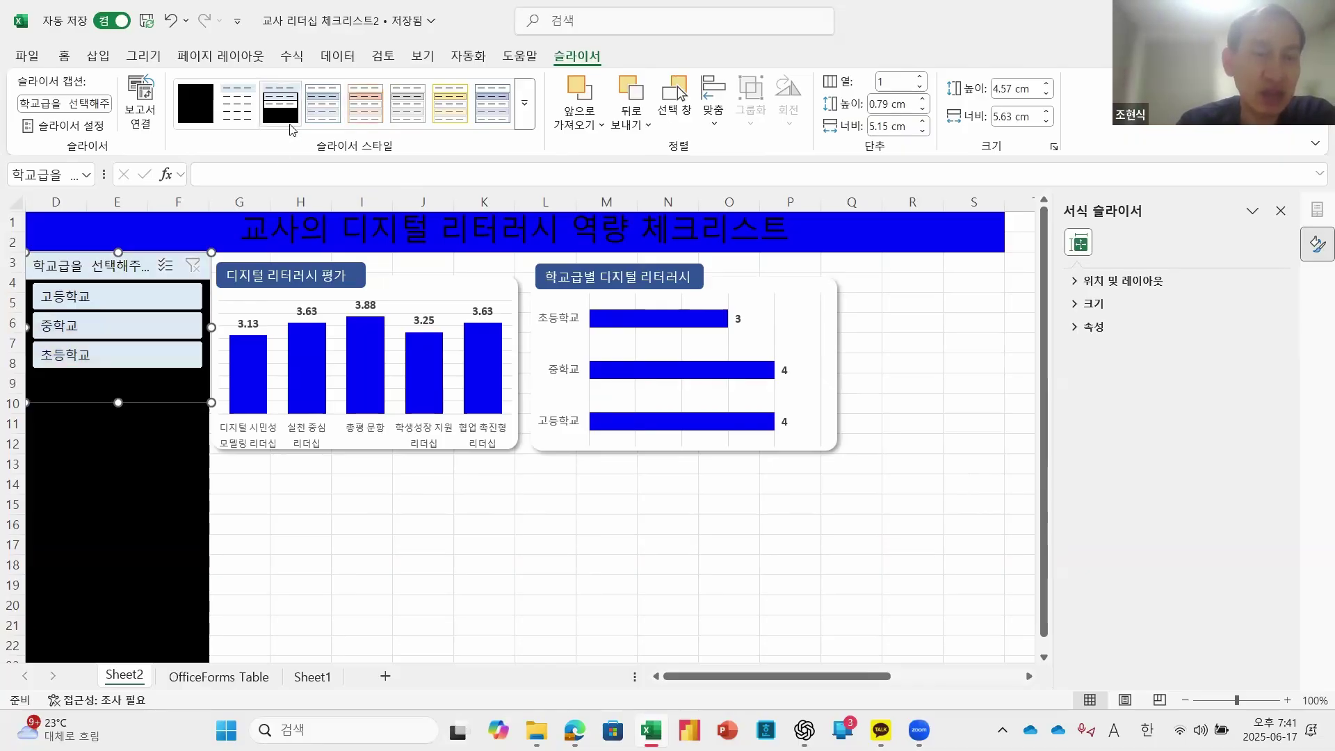
click(327, 527)
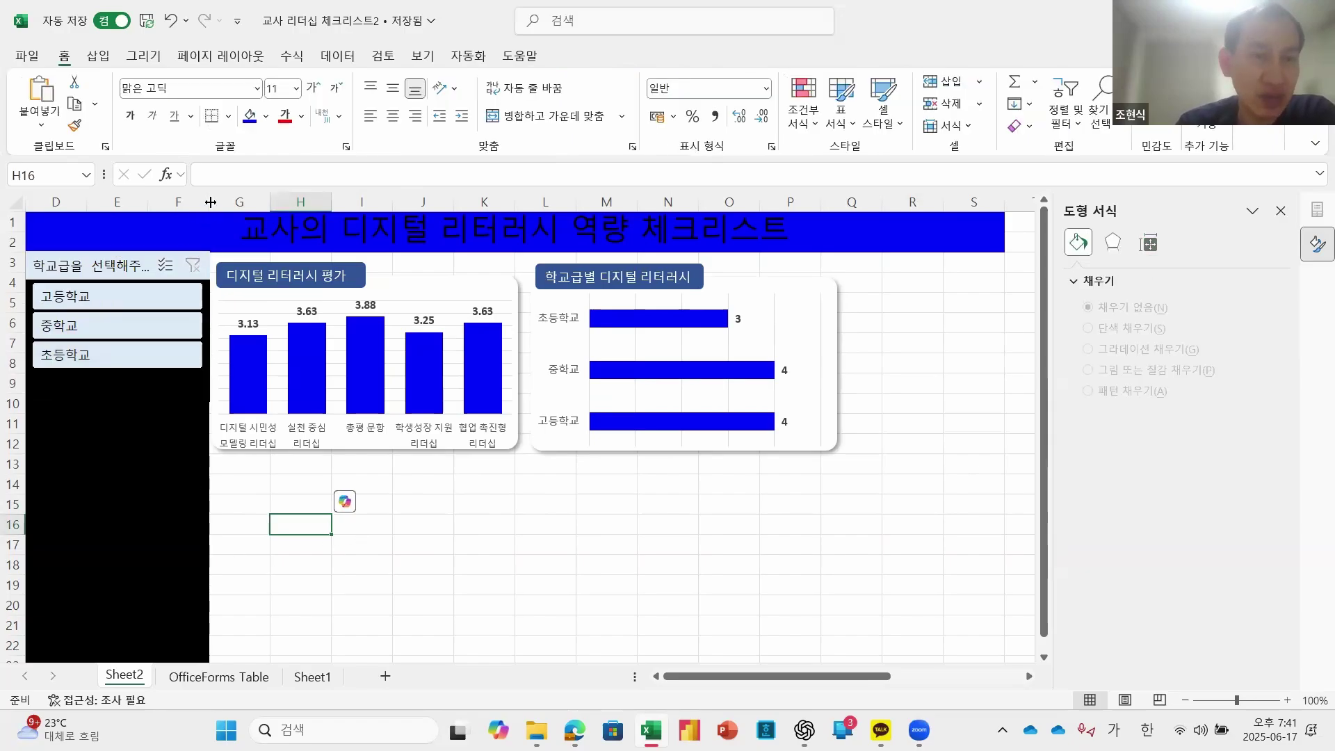
Step: Widen column F slightly so the black side panel extends just past the slicer's edge
drag(210, 201, 214, 201)
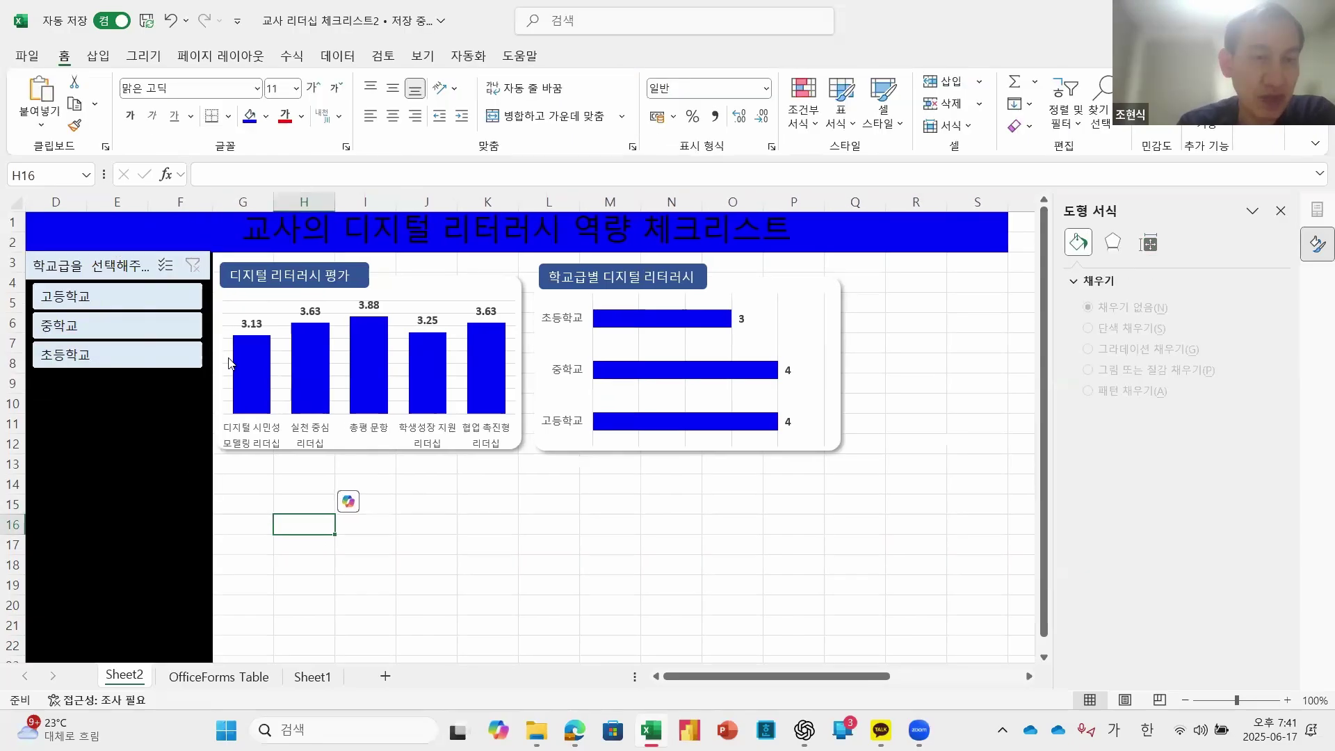
click(450, 528)
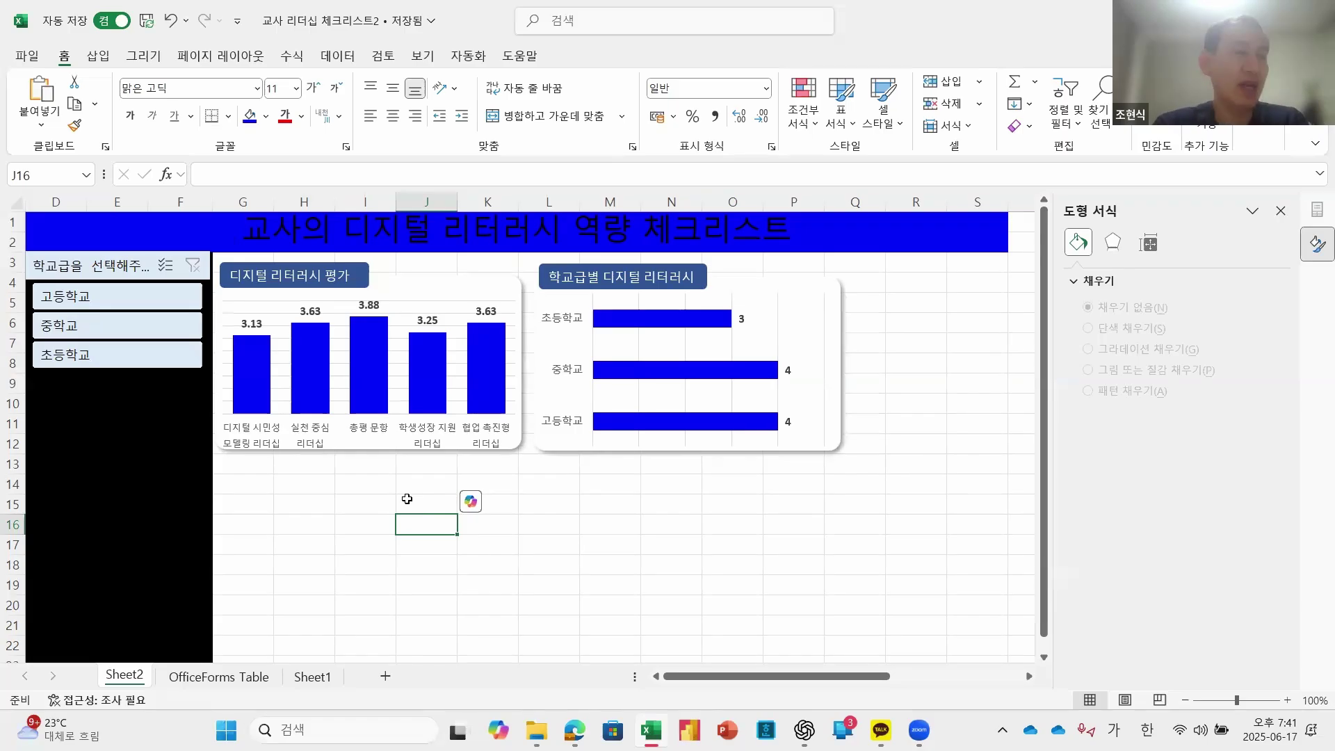
click(504, 468)
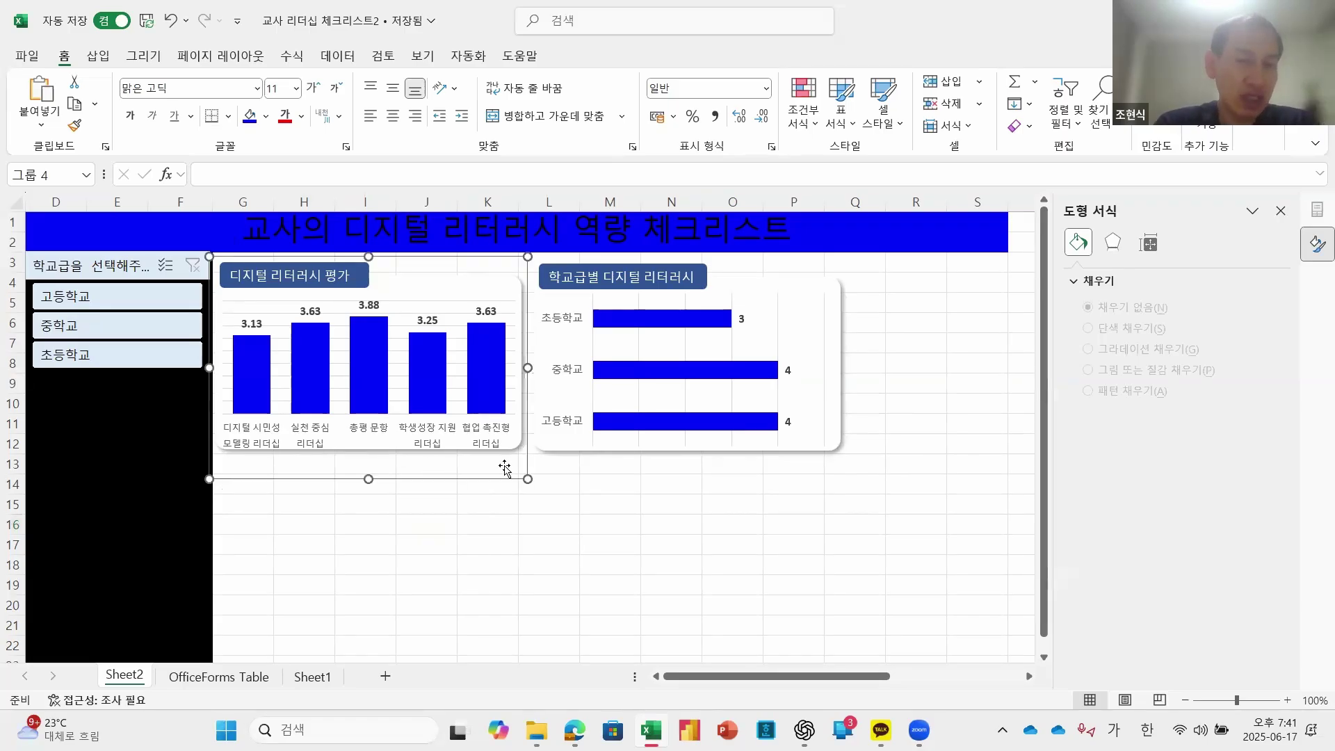
click(542, 478)
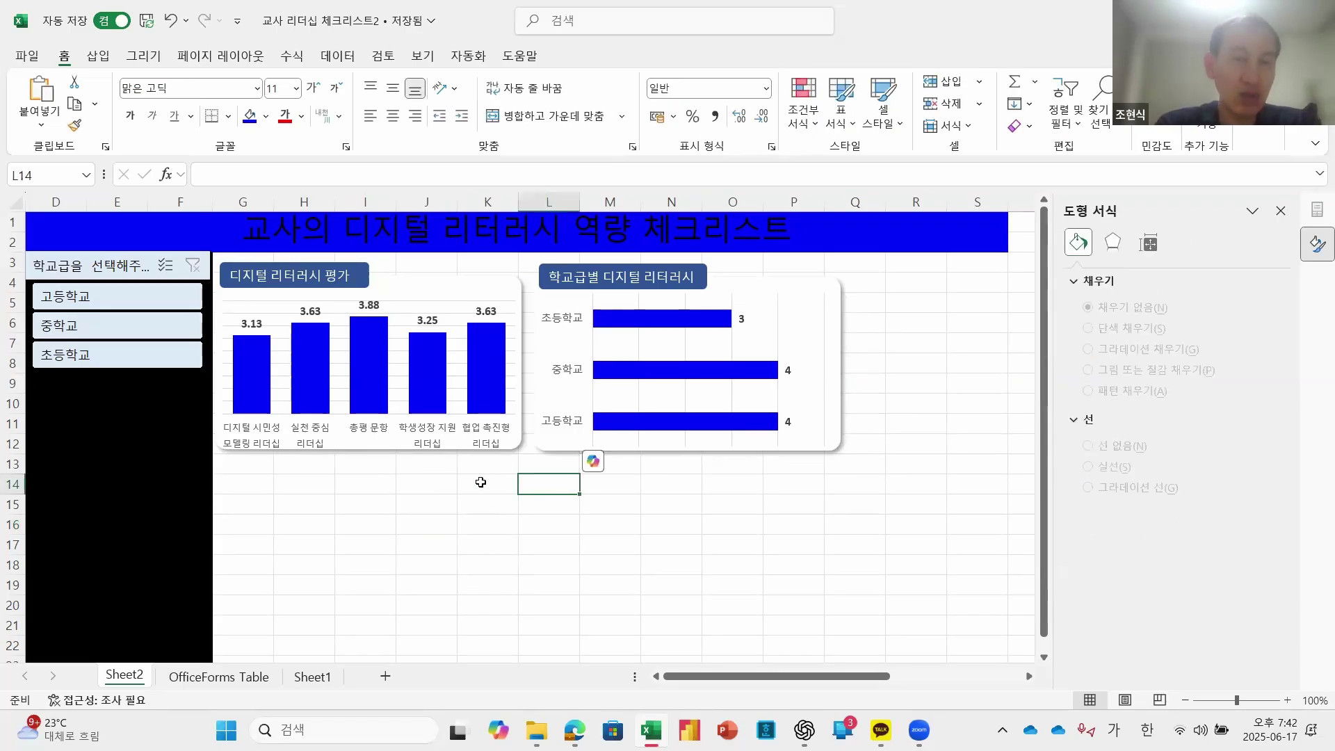
click(481, 482)
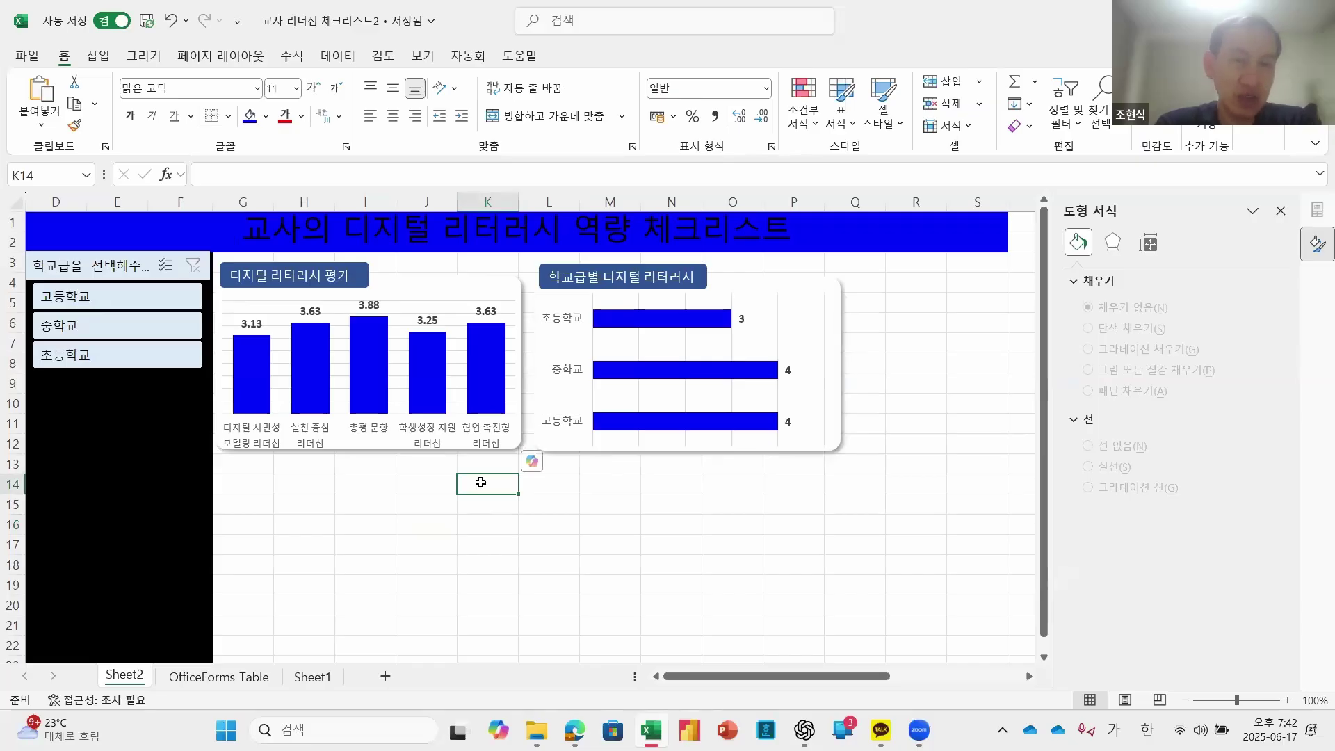